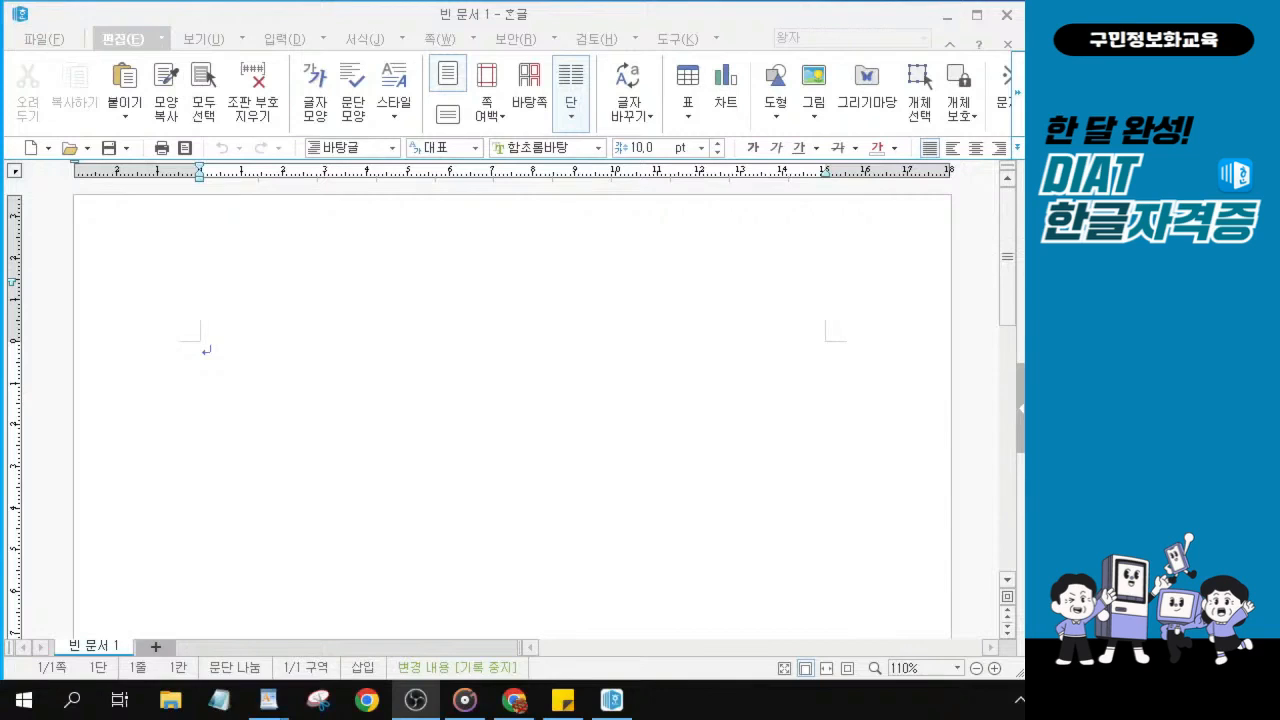
Set the bottom, left and right page margins to 20 mm in the page setup.
key(alt+Tab)
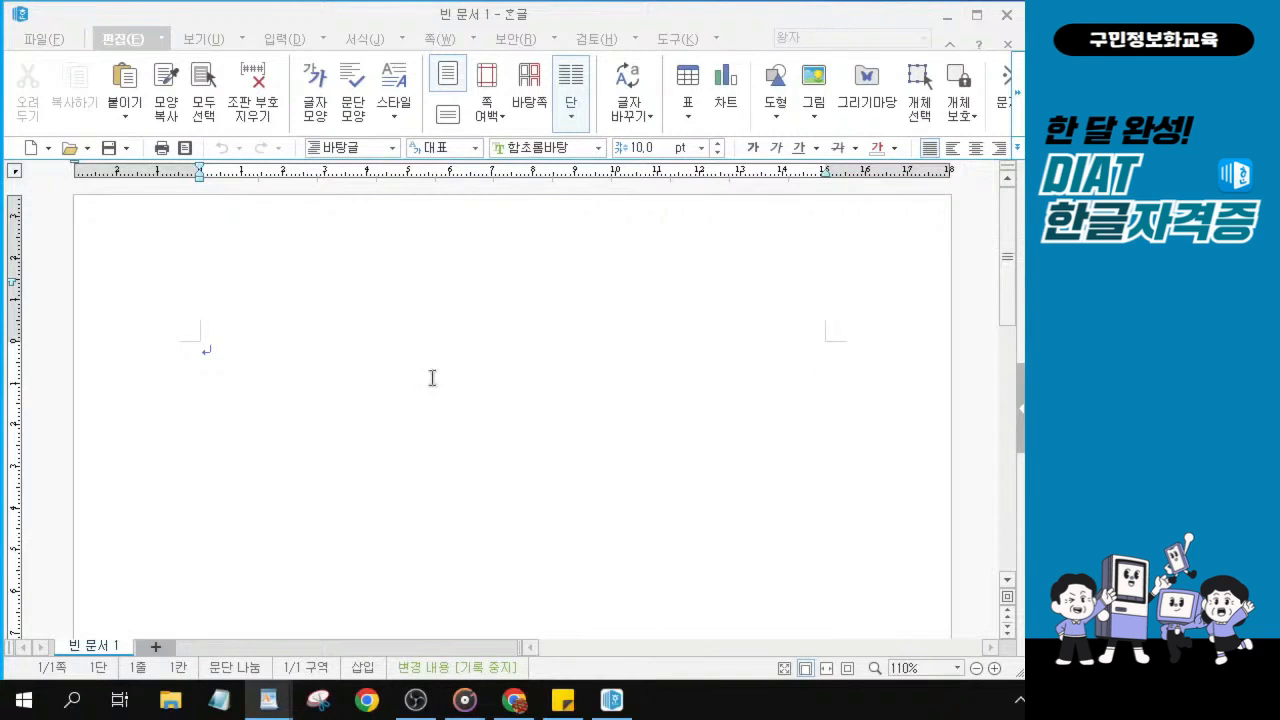
key(F7)
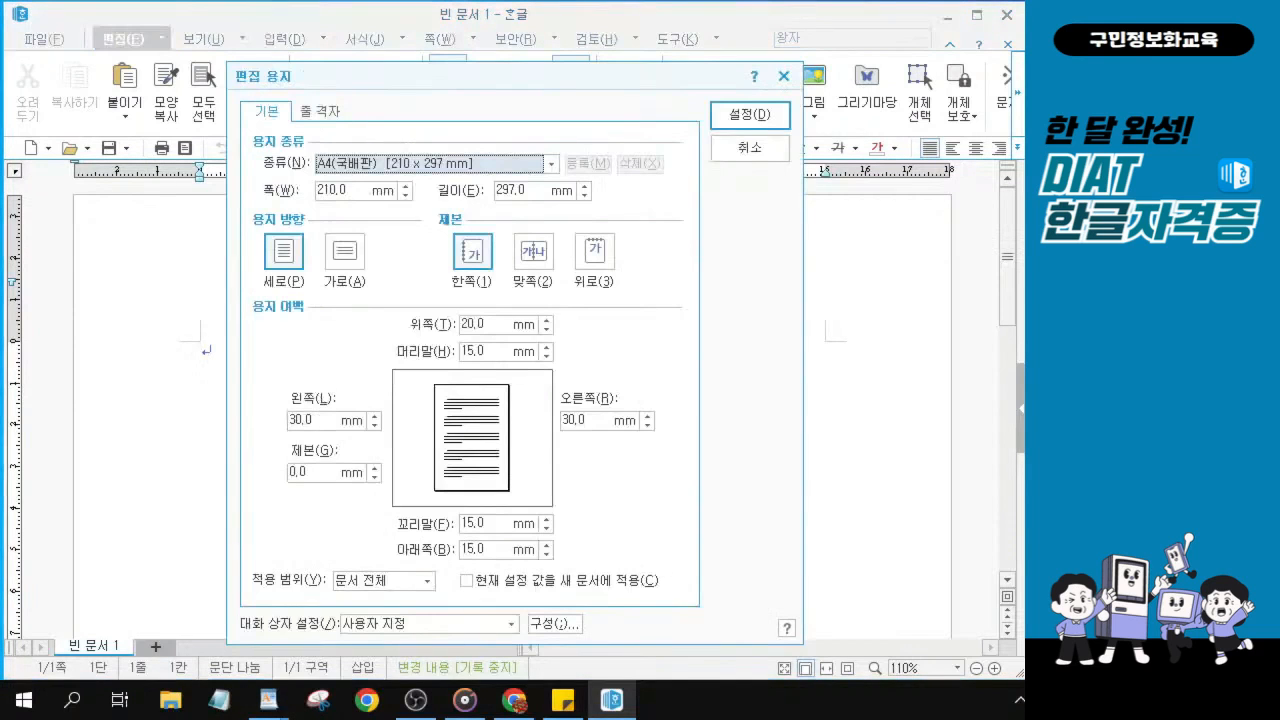
key(alt+Tab)
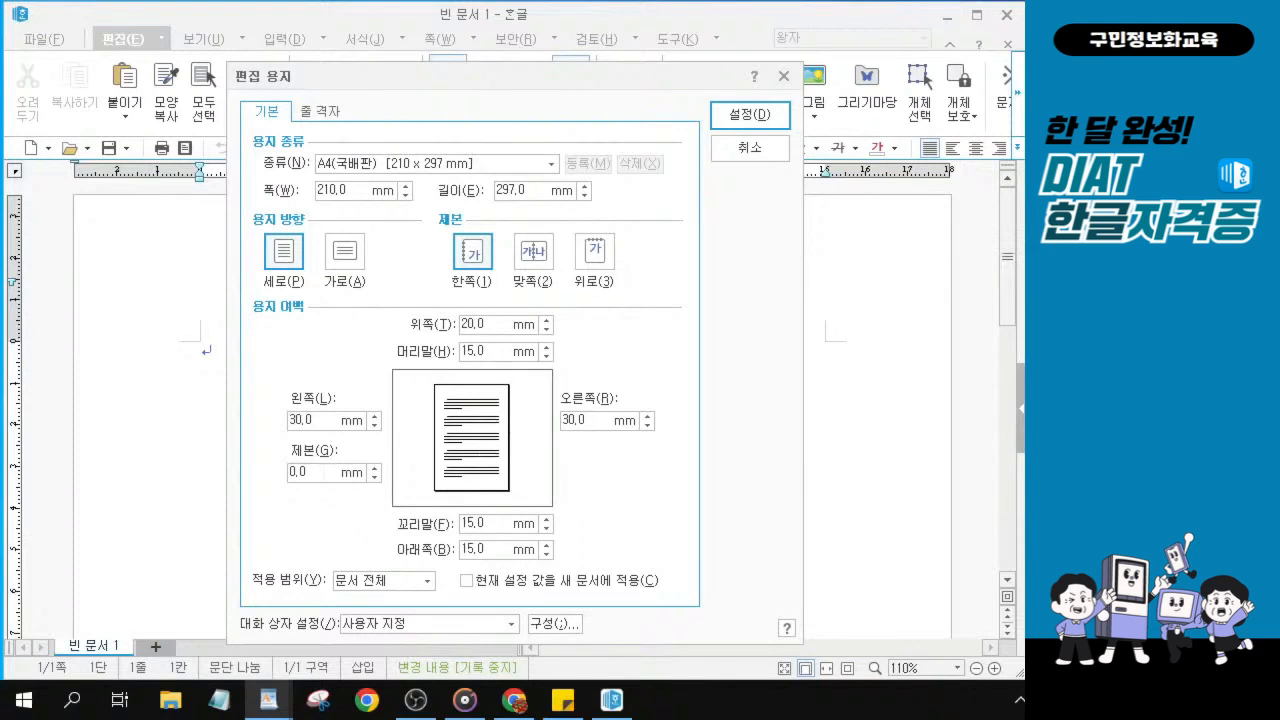
click(490, 324)
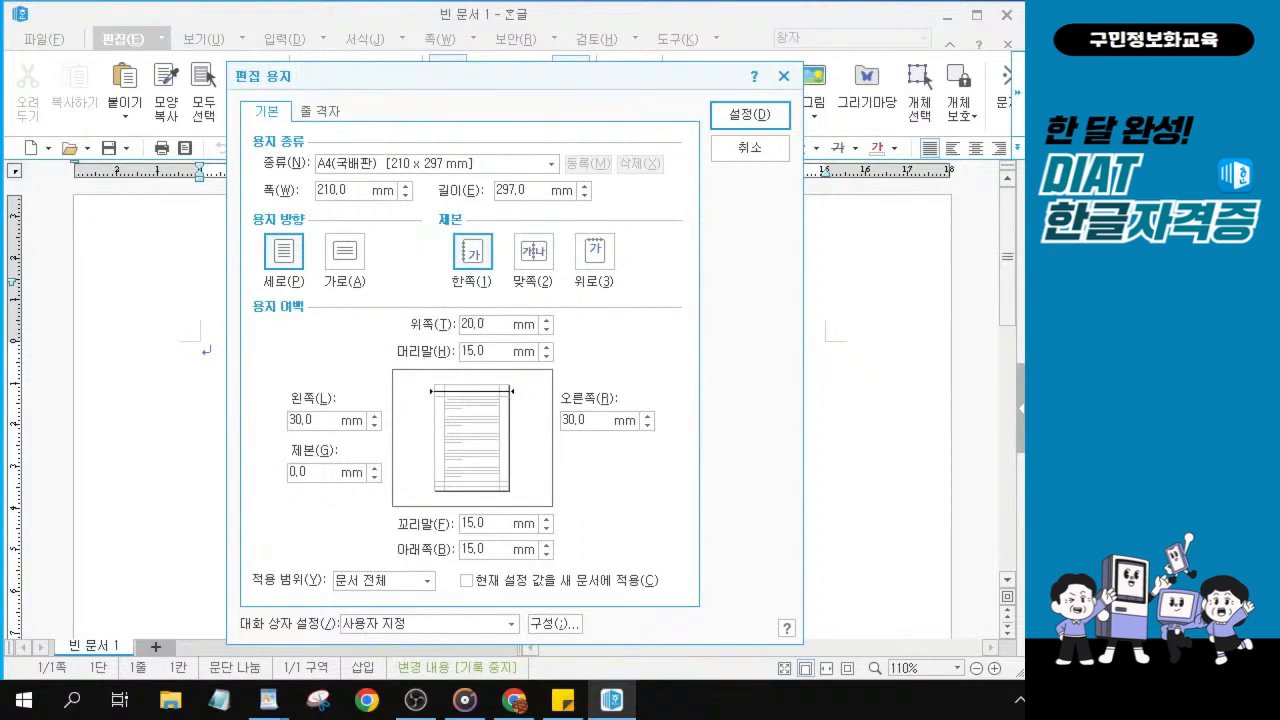
click(485, 549)
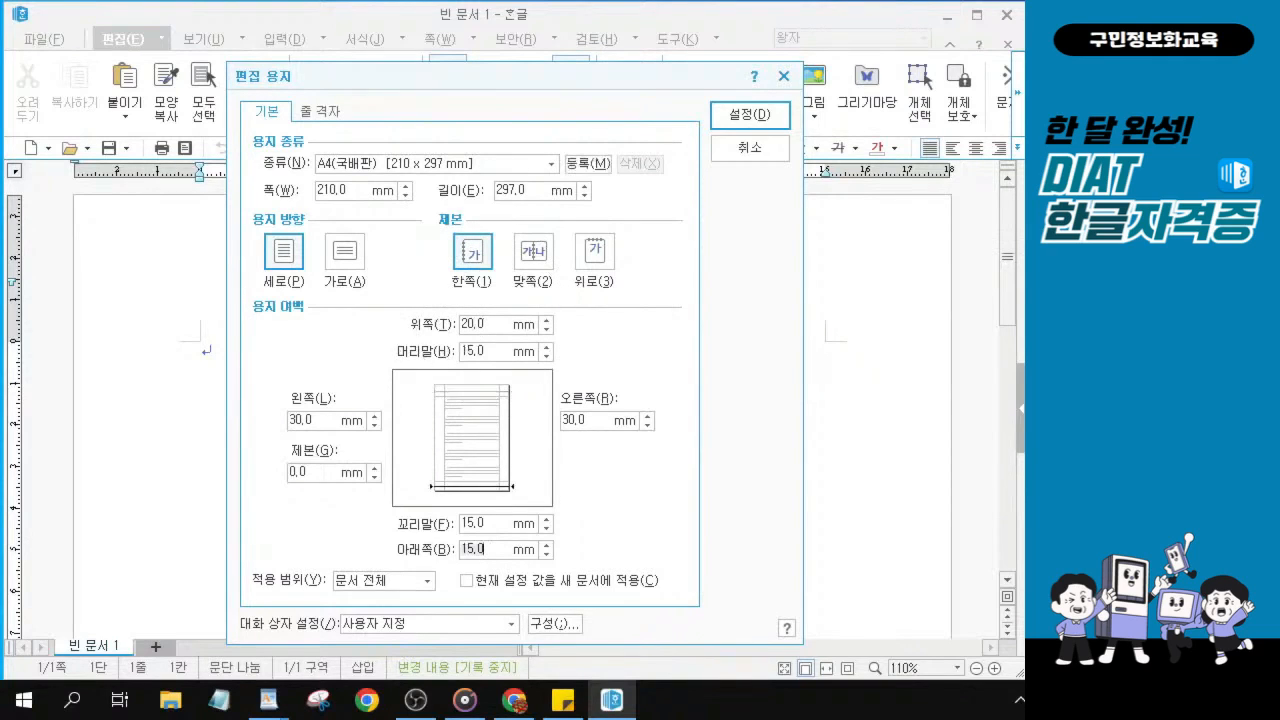
double_click(482, 552)
text(20)
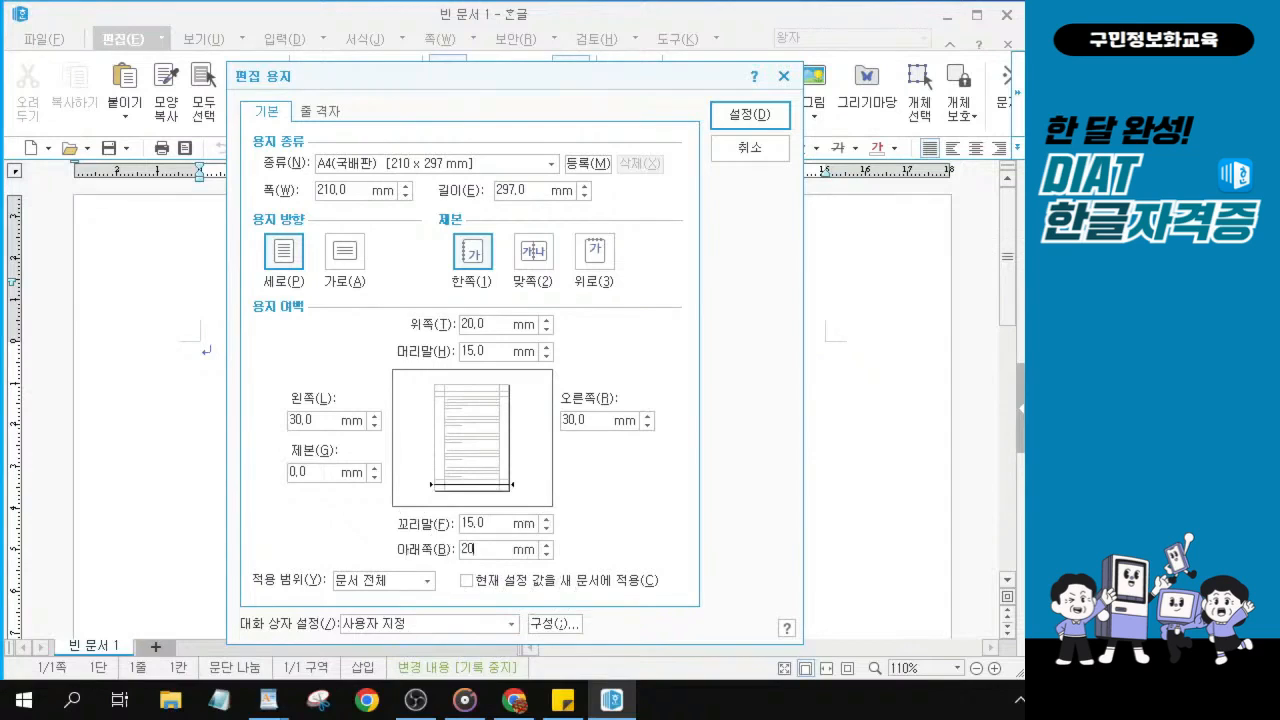
key(Tab)
text(20)
key(Tab)
text(20)
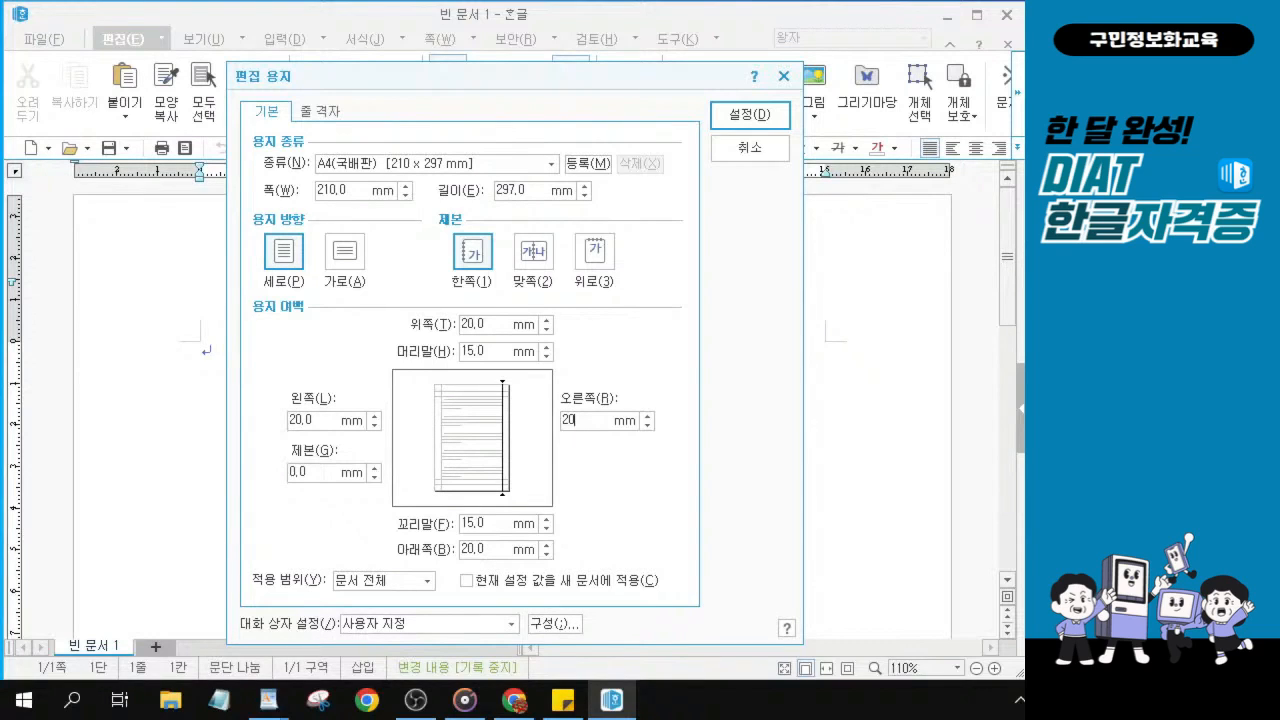
Set the header and footer margins to 10 mm and apply the page setup.
key(Tab)
text(10)
key(Tab)
text(10)
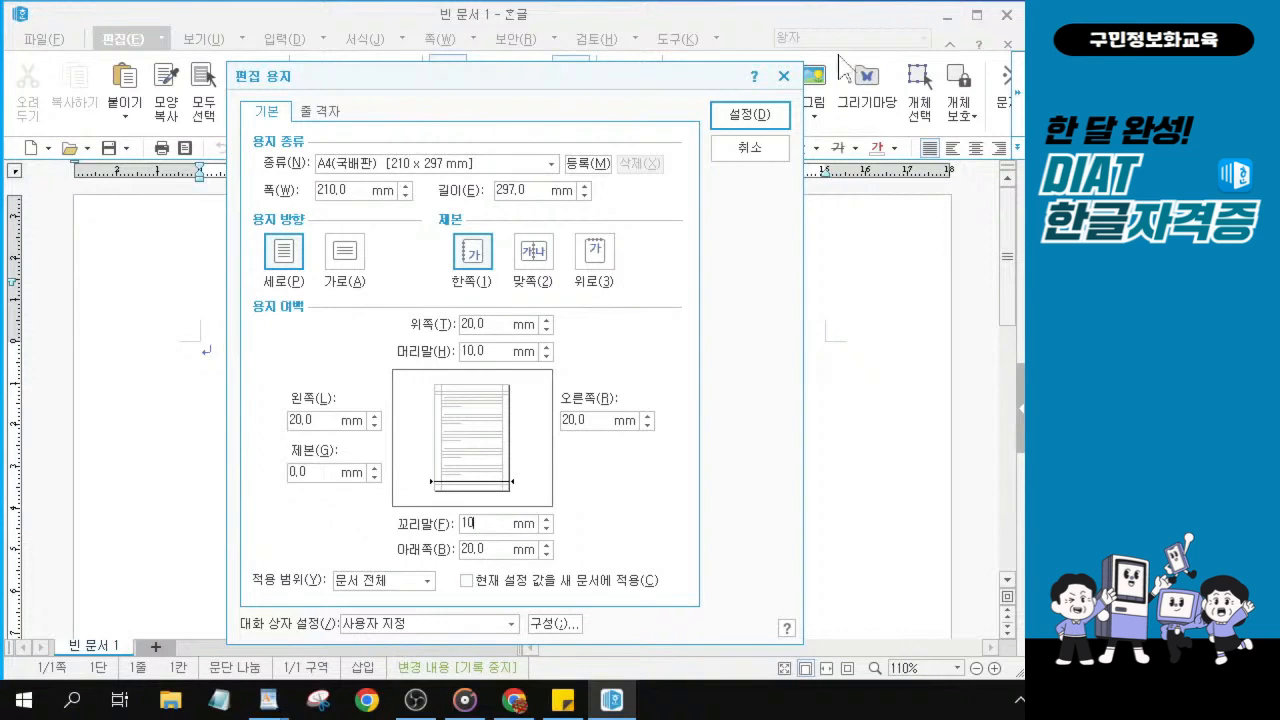
click(760, 120)
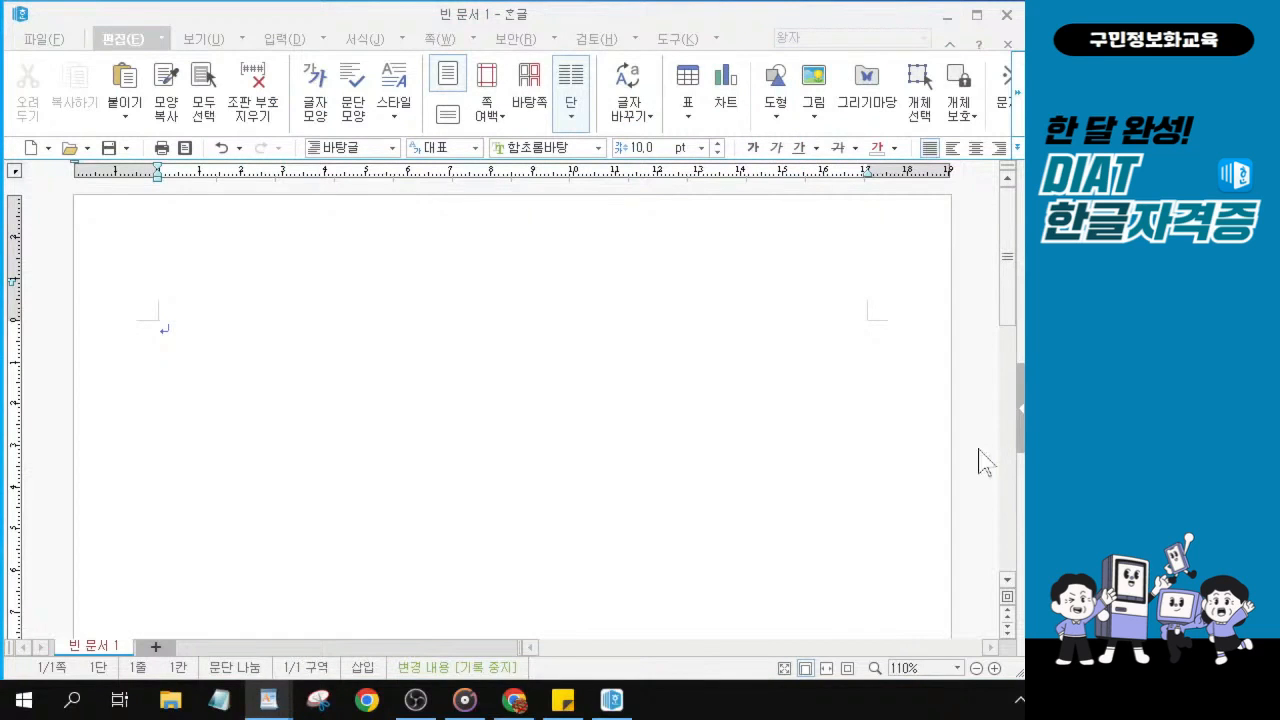
Check the automatic bullet and automatic numbering options in the quick-correction input auto-format settings.
click(678, 40)
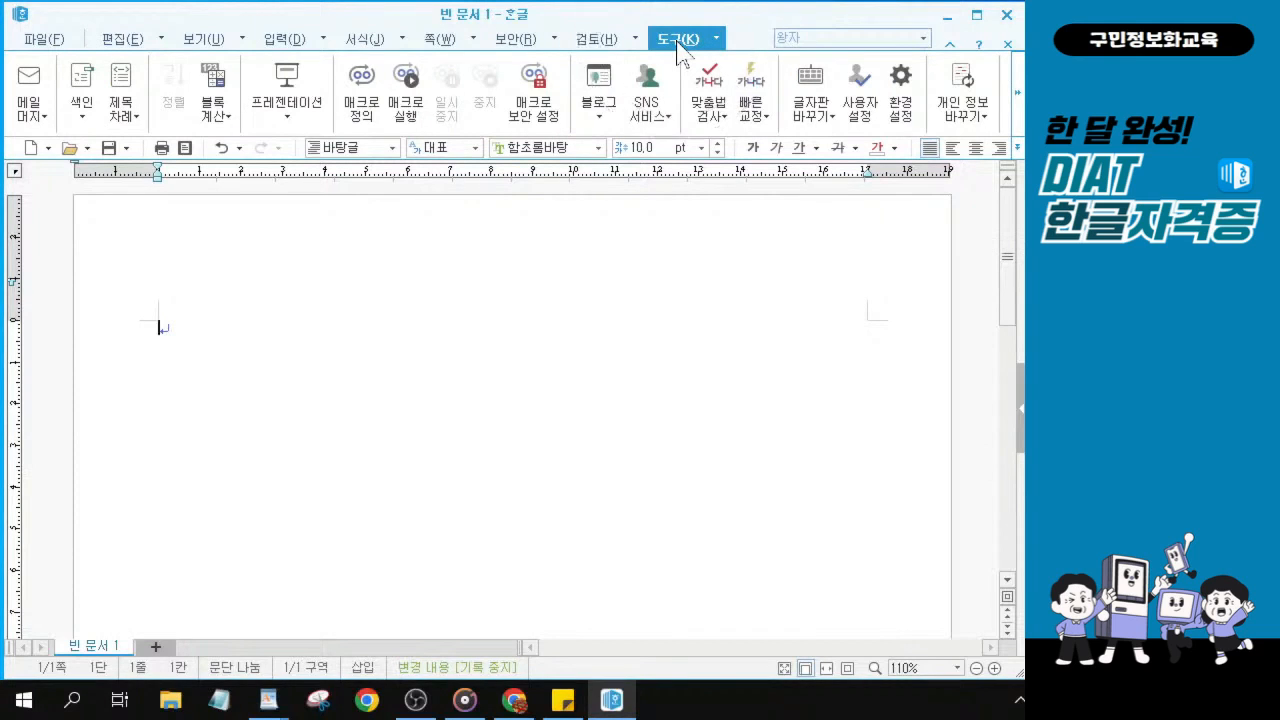
click(755, 112)
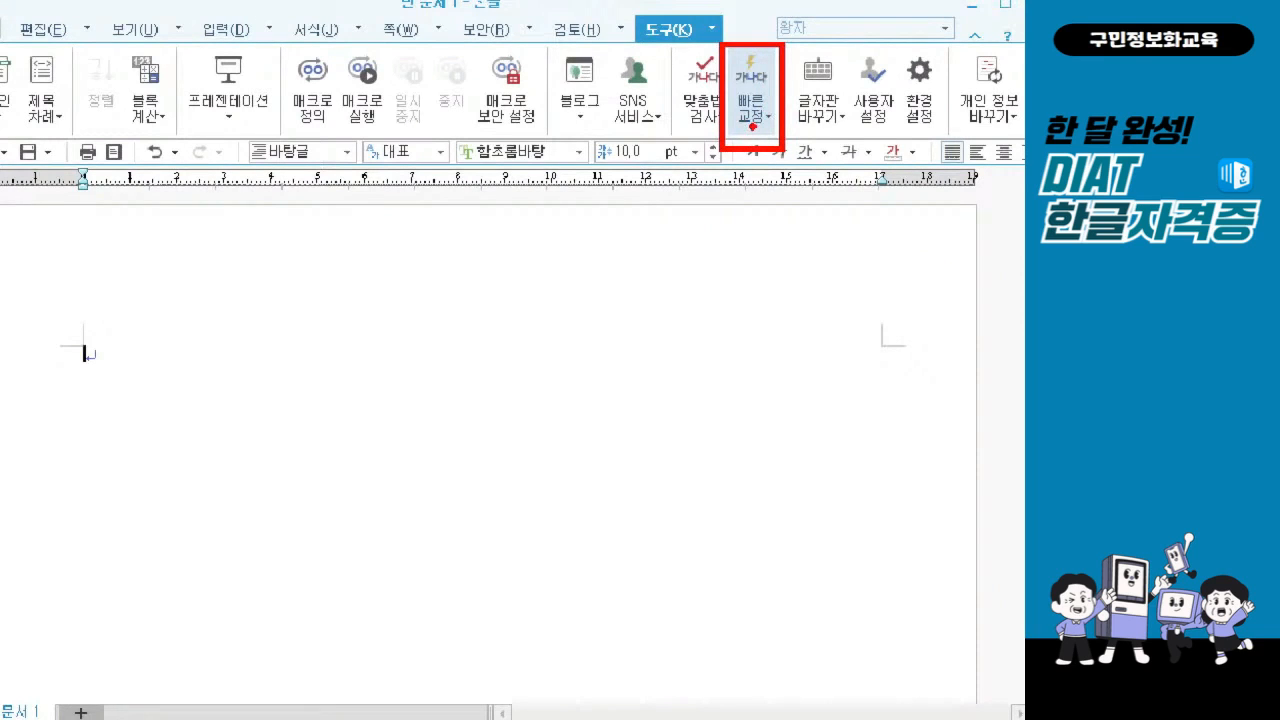
click(760, 118)
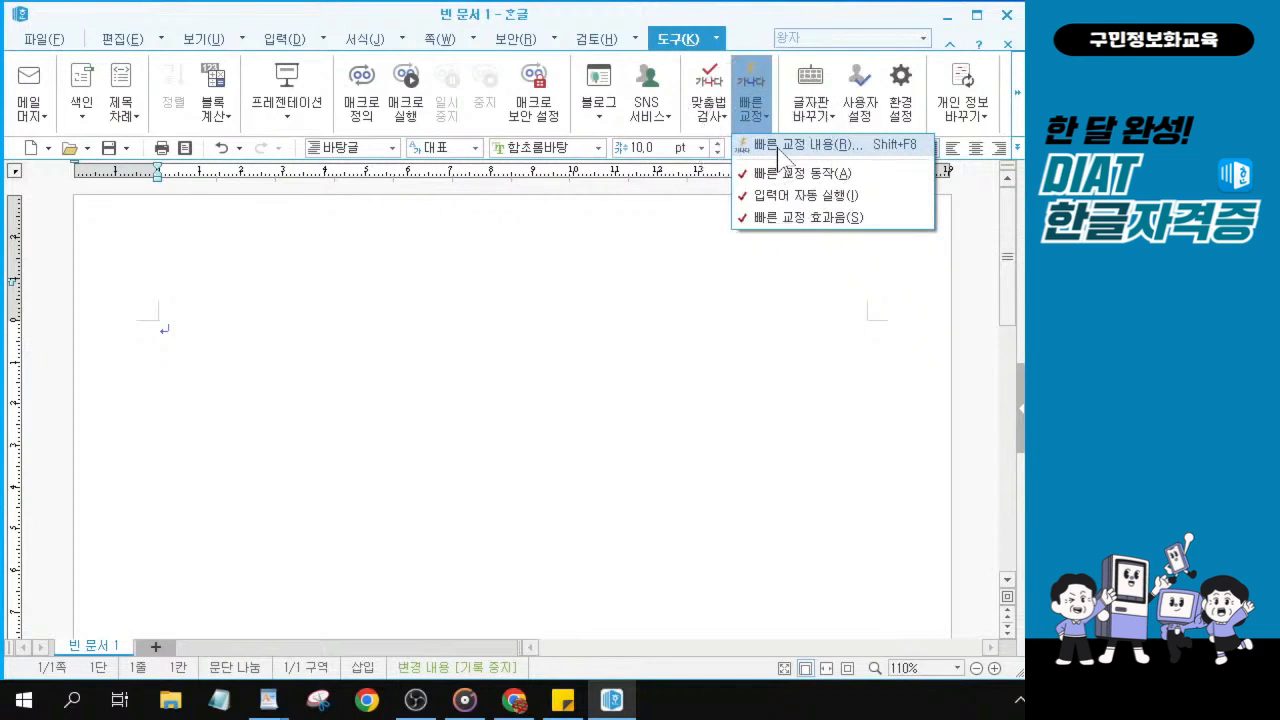
click(778, 146)
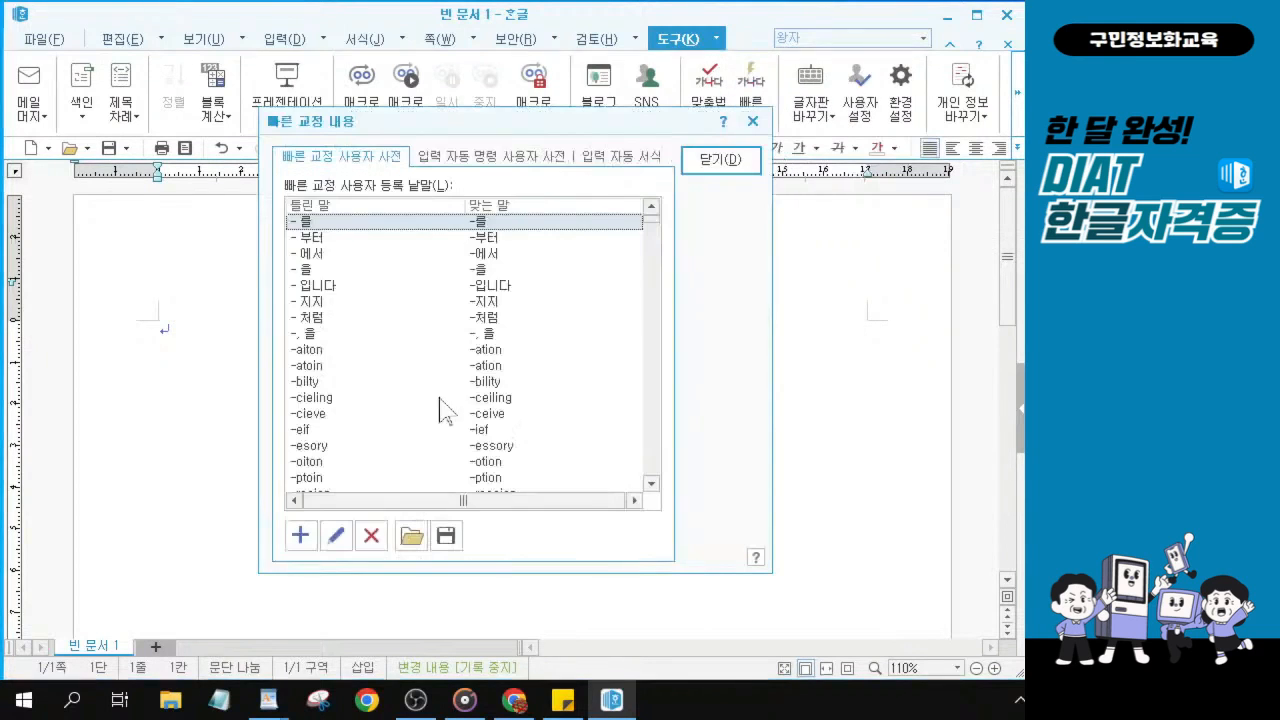
click(610, 158)
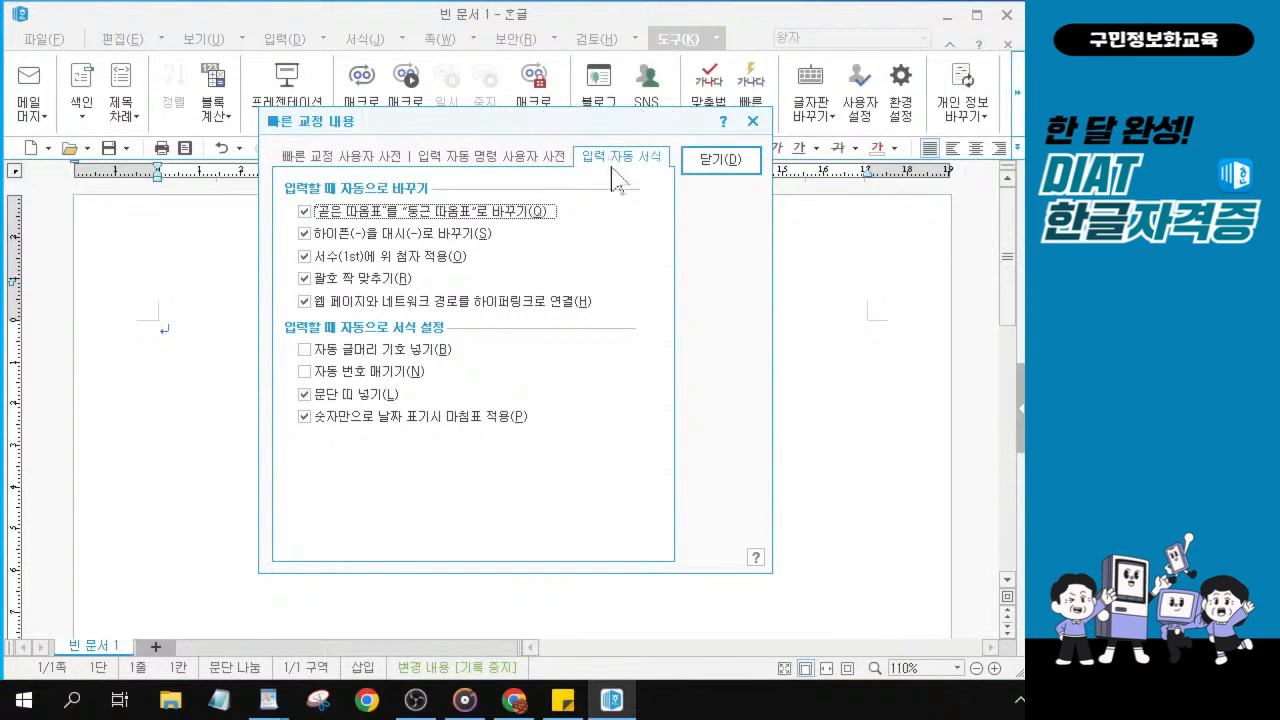
key(alt)
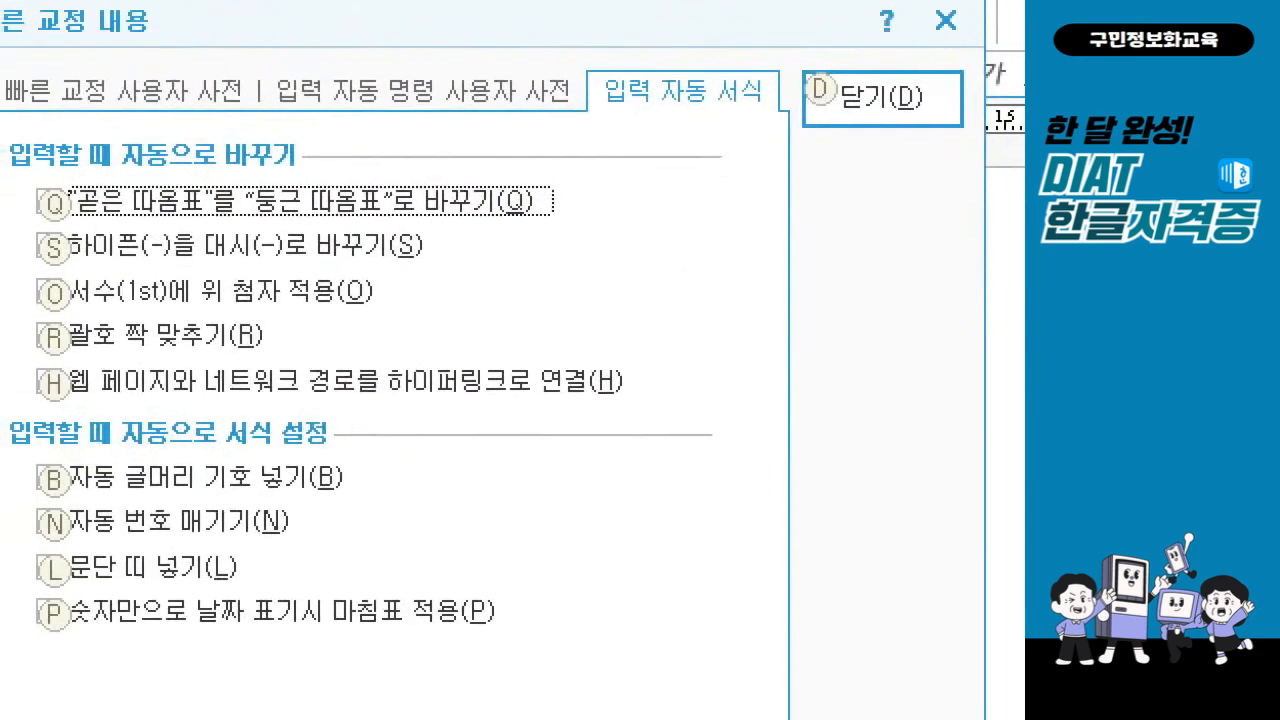
mouse_move(42, 461)
mouse_down()
mouse_move(64, 500)
mouse_move(55, 548)
mouse_up()
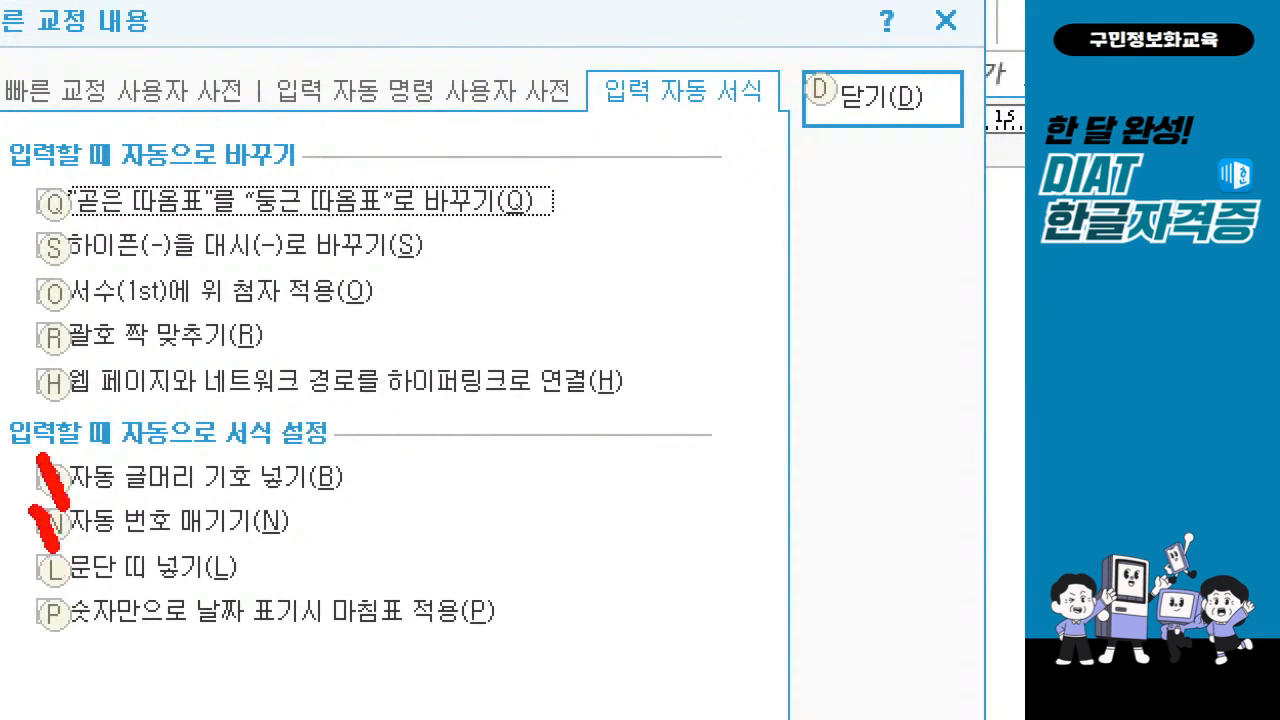
drag(8, 432, 376, 570)
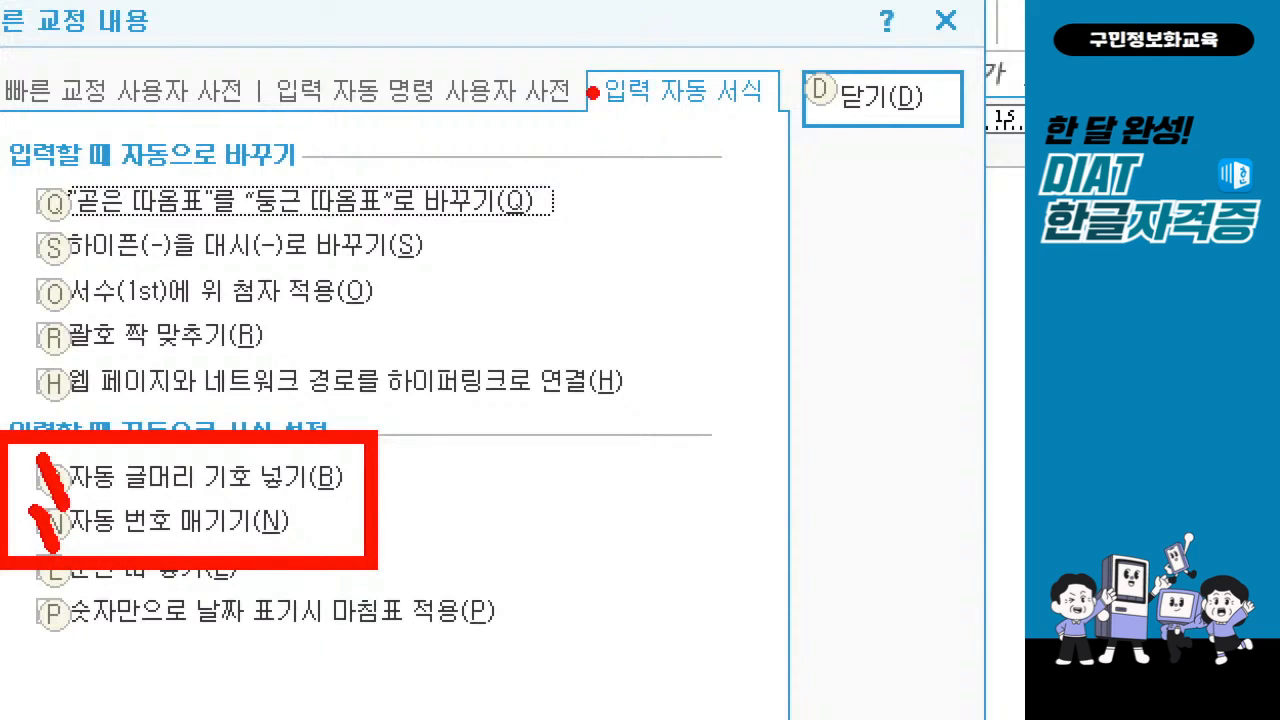
mouse_move(577, 45)
mouse_down()
mouse_move(663, 112)
mouse_move(792, 130)
mouse_move(781, 129)
mouse_up()
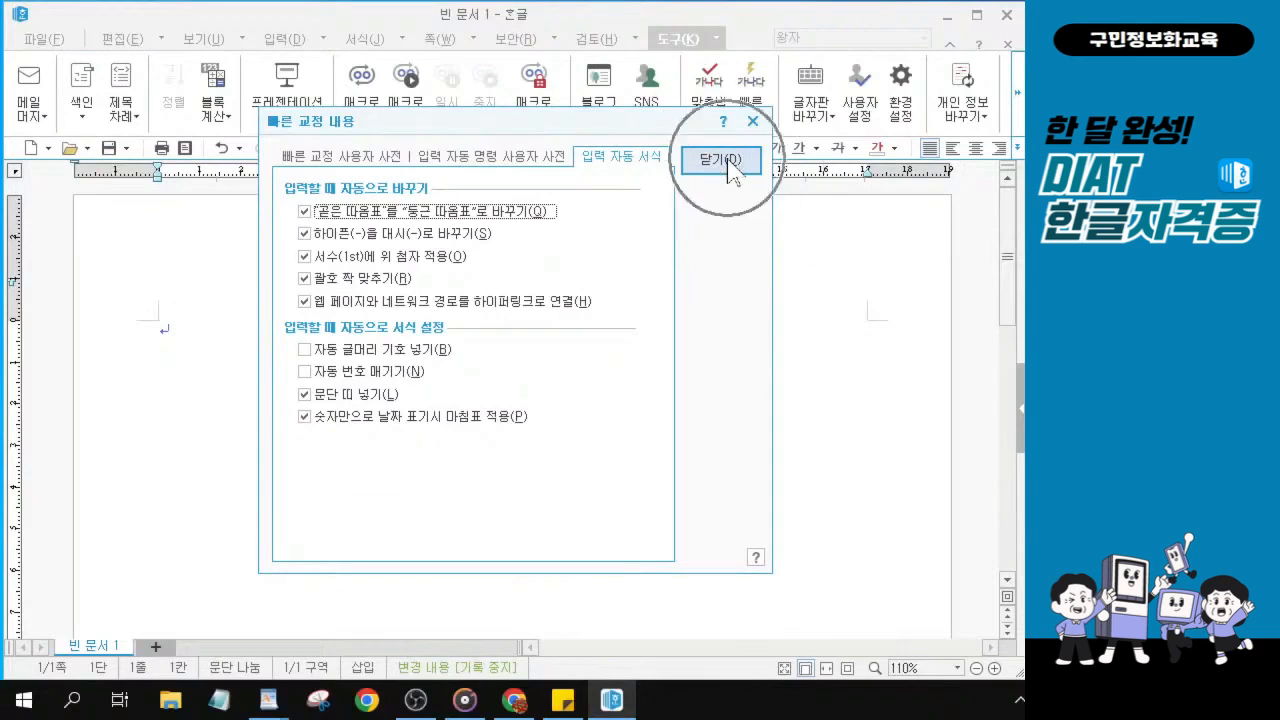
click(729, 163)
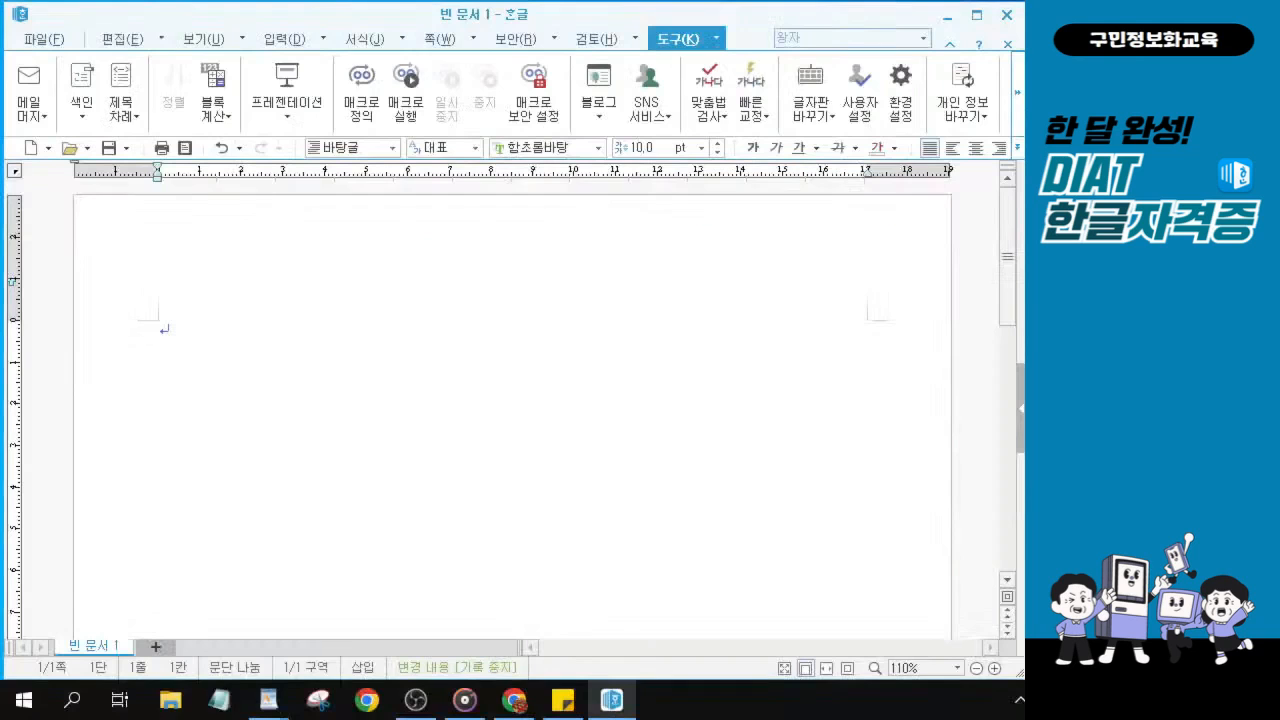
Change the document's font to 바탕.
click(520, 147)
text(바탕)
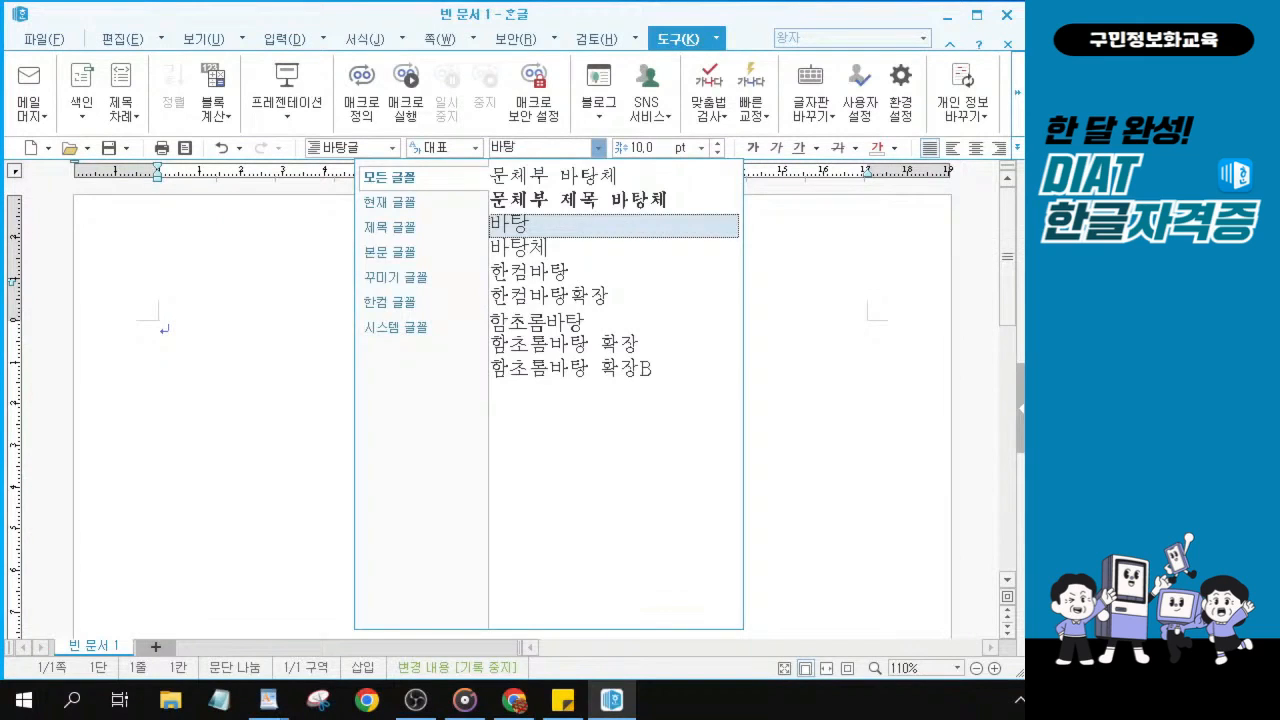
key(Return)
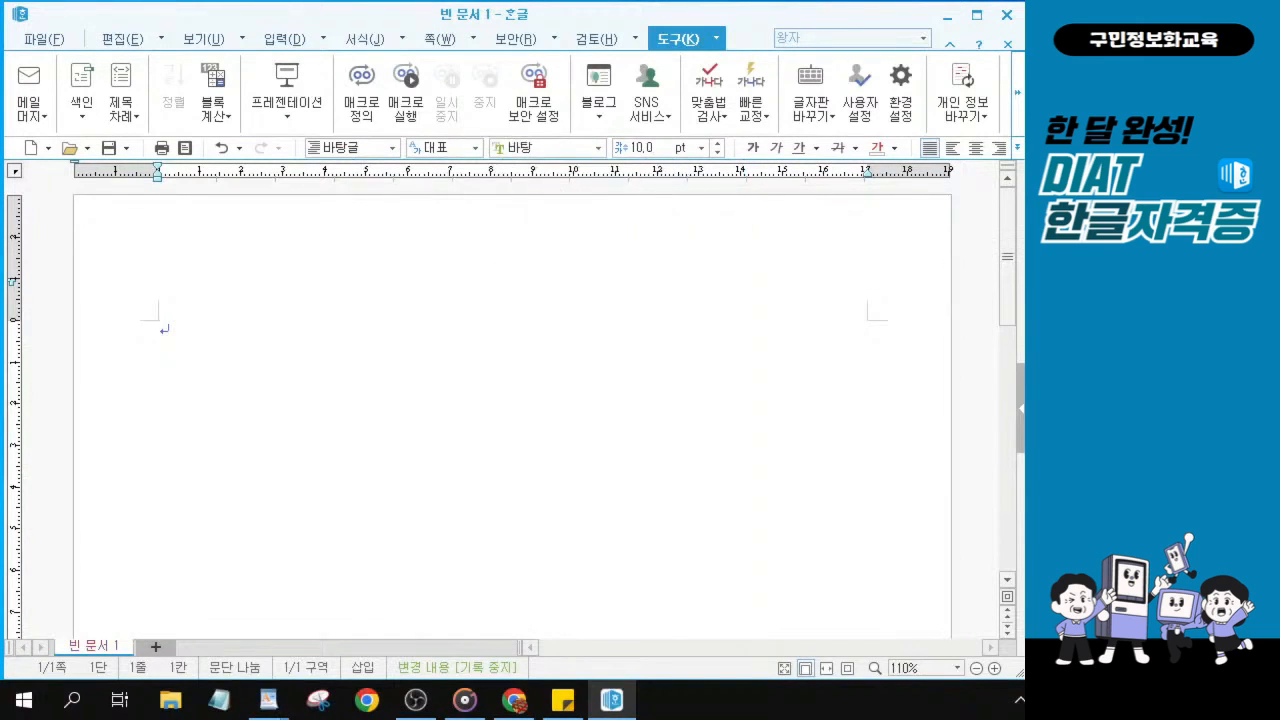
Check the extra alignment and line-spacing options of the formatting bar, then return to the editing commands.
key(alt+Tab)
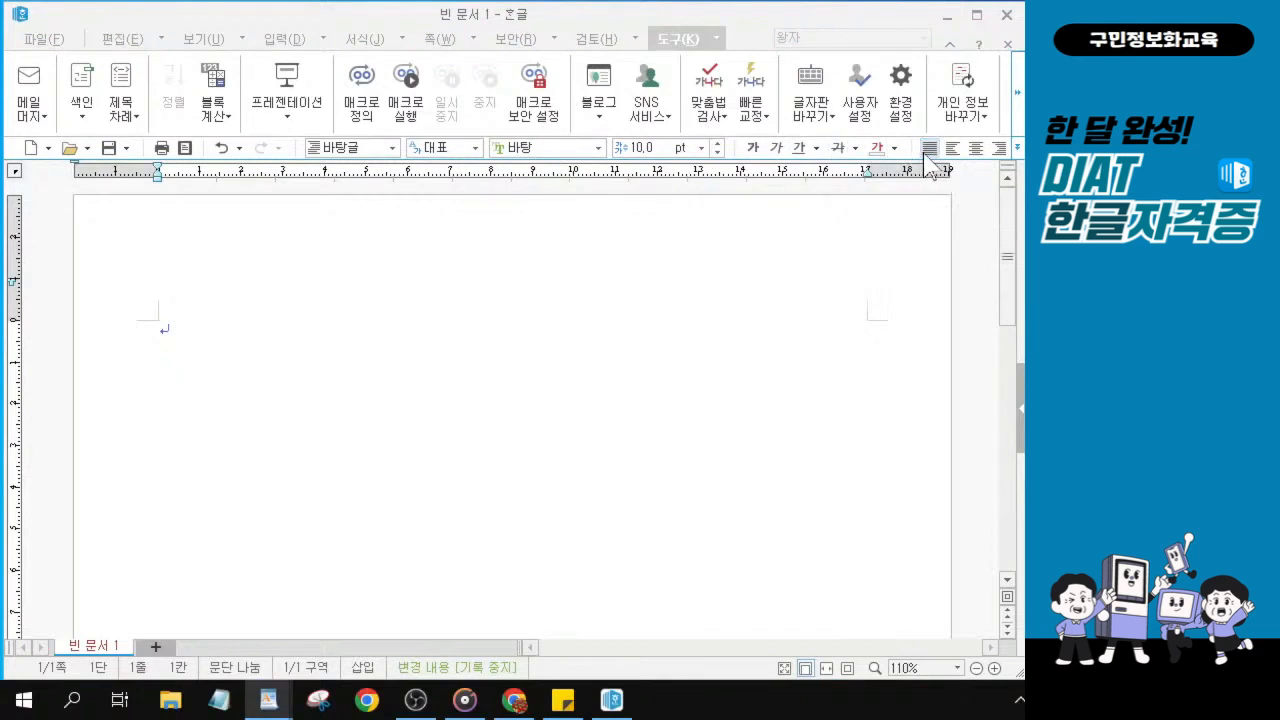
drag(713, 13, 427, 20)
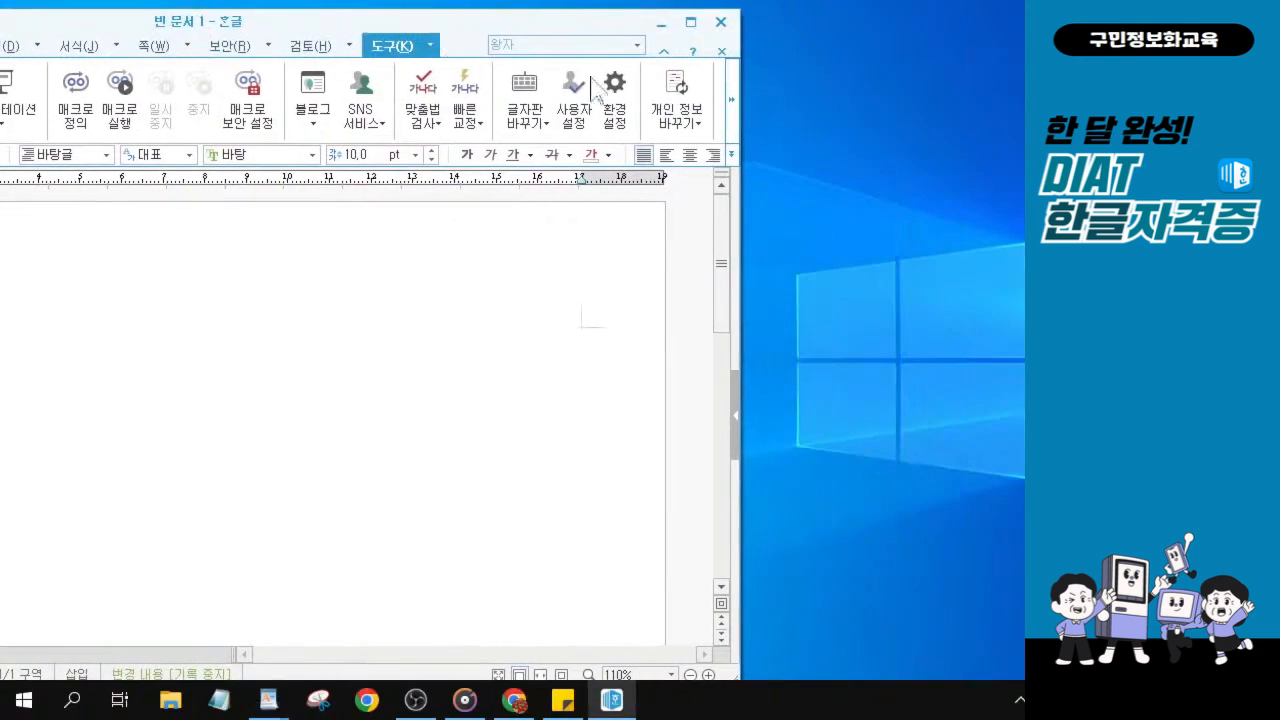
click(731, 154)
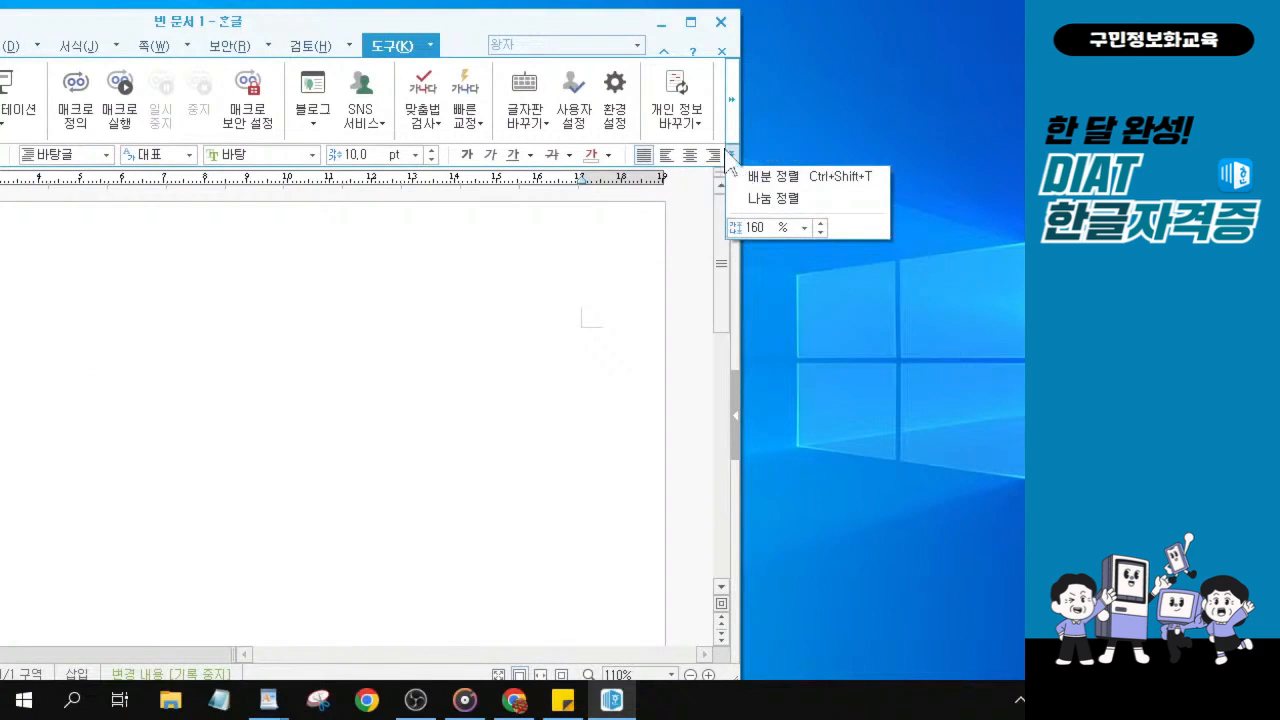
drag(414, 20, 695, 13)
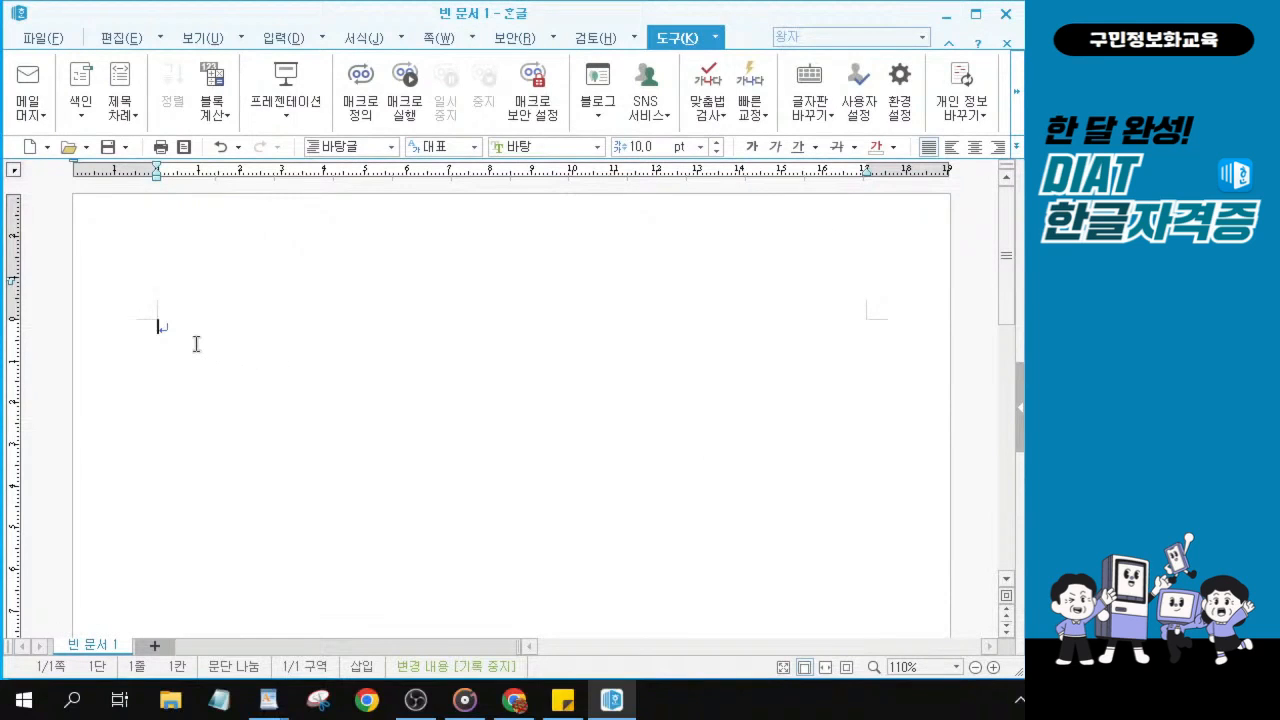
click(123, 38)
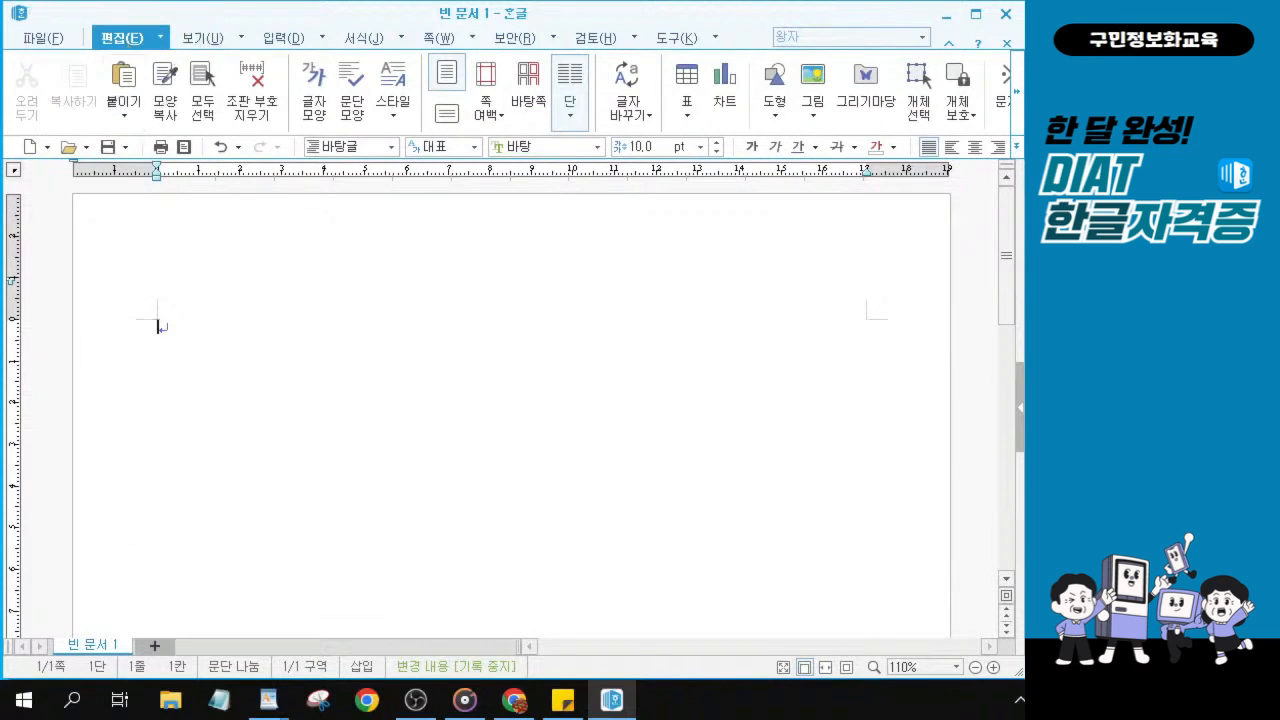
Start saving the document and choose the KAIT folder on the desktop as the location.
key(alt+Tab)
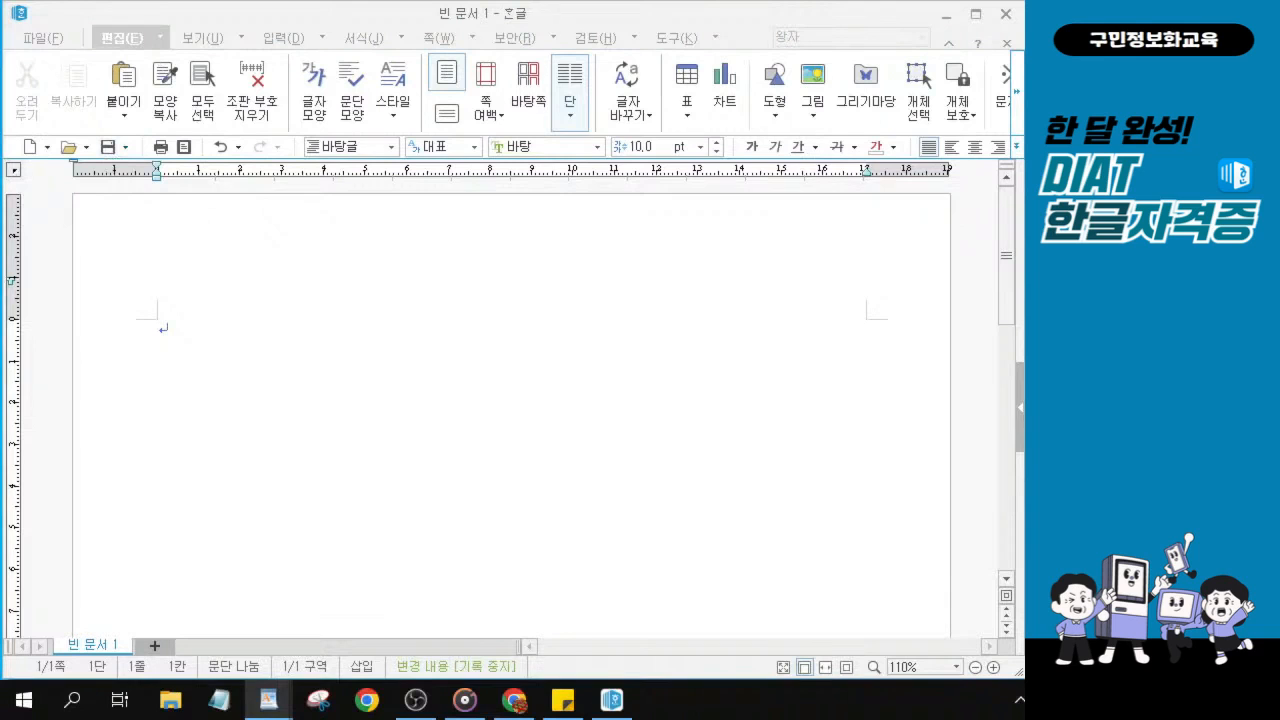
click(266, 348)
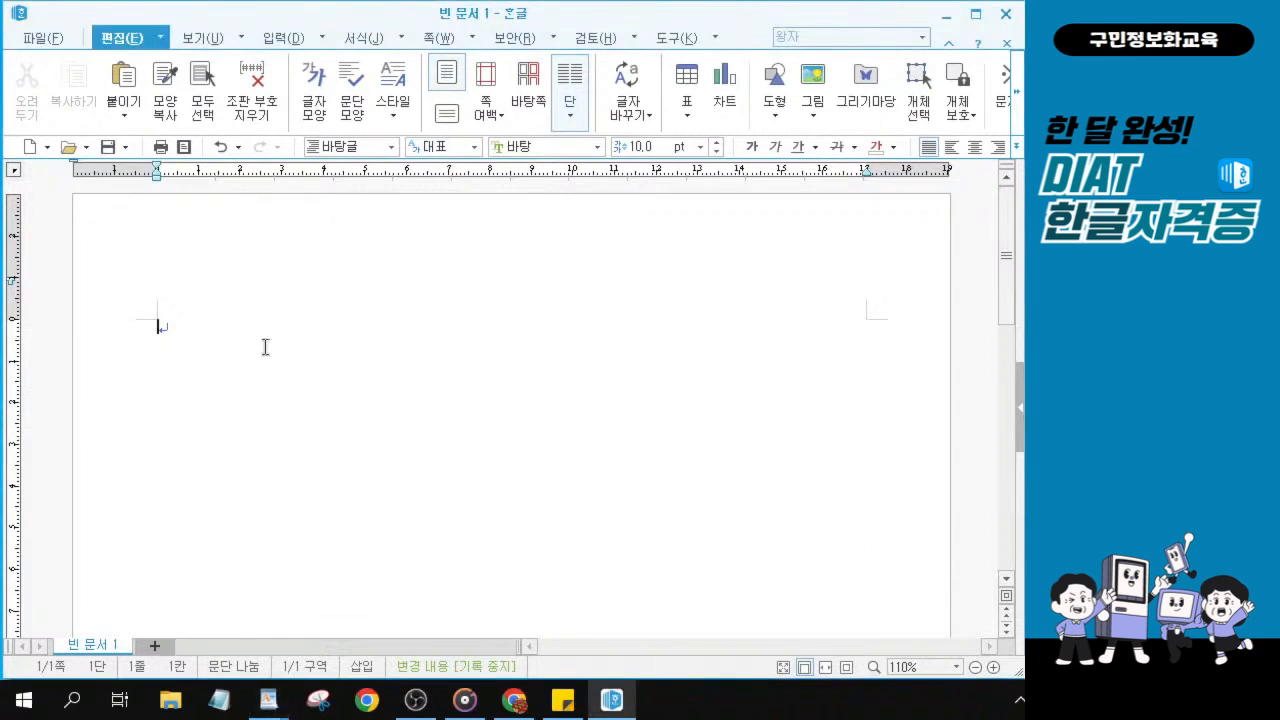
click(106, 148)
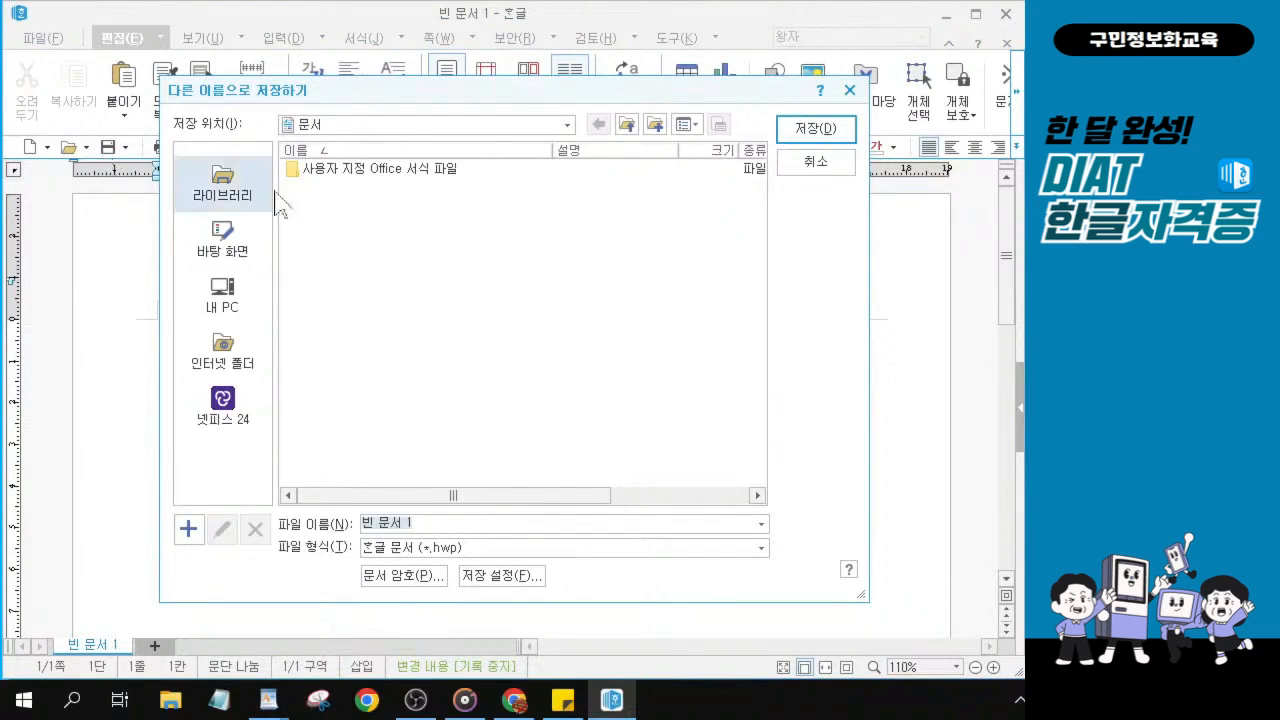
click(228, 242)
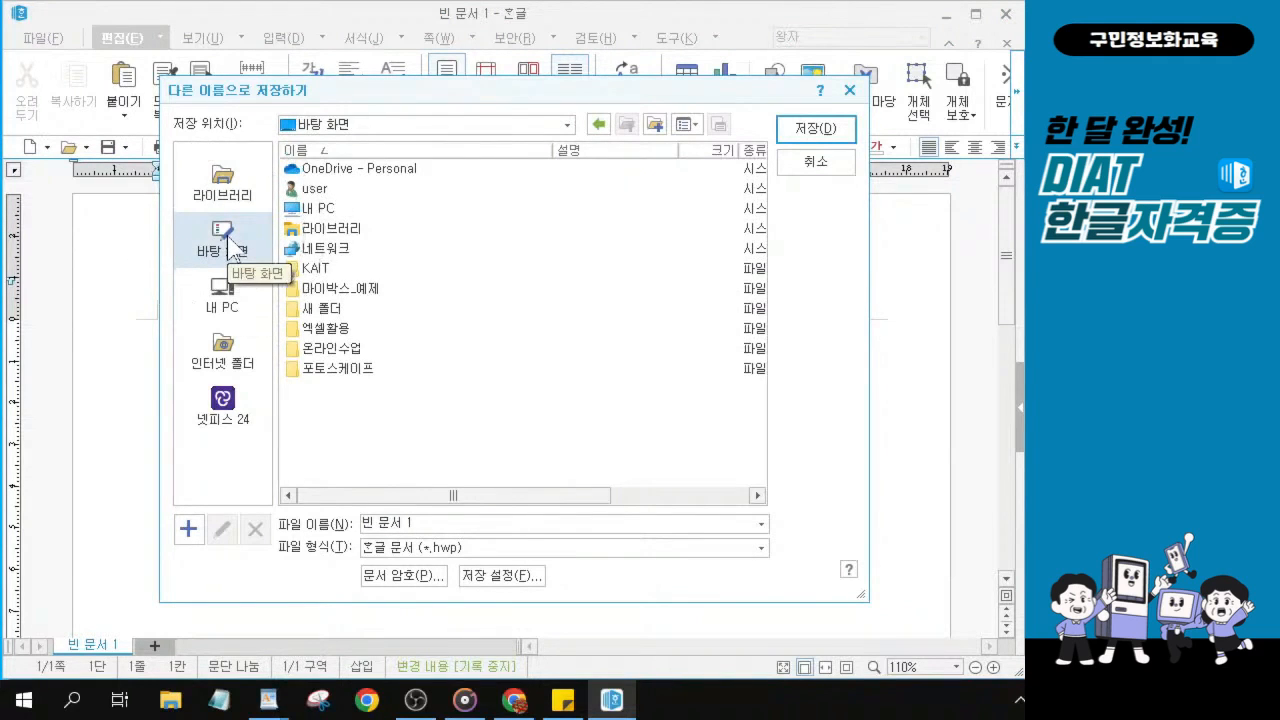
click(311, 275)
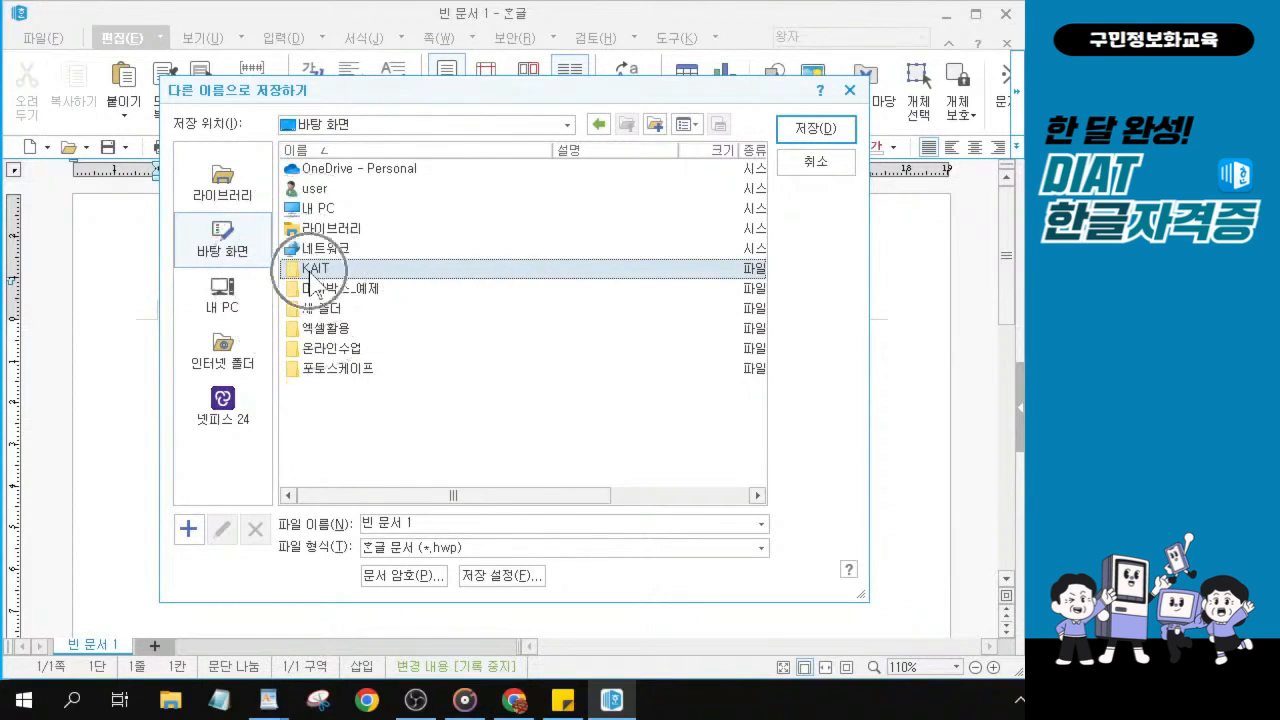
double_click(312, 271)
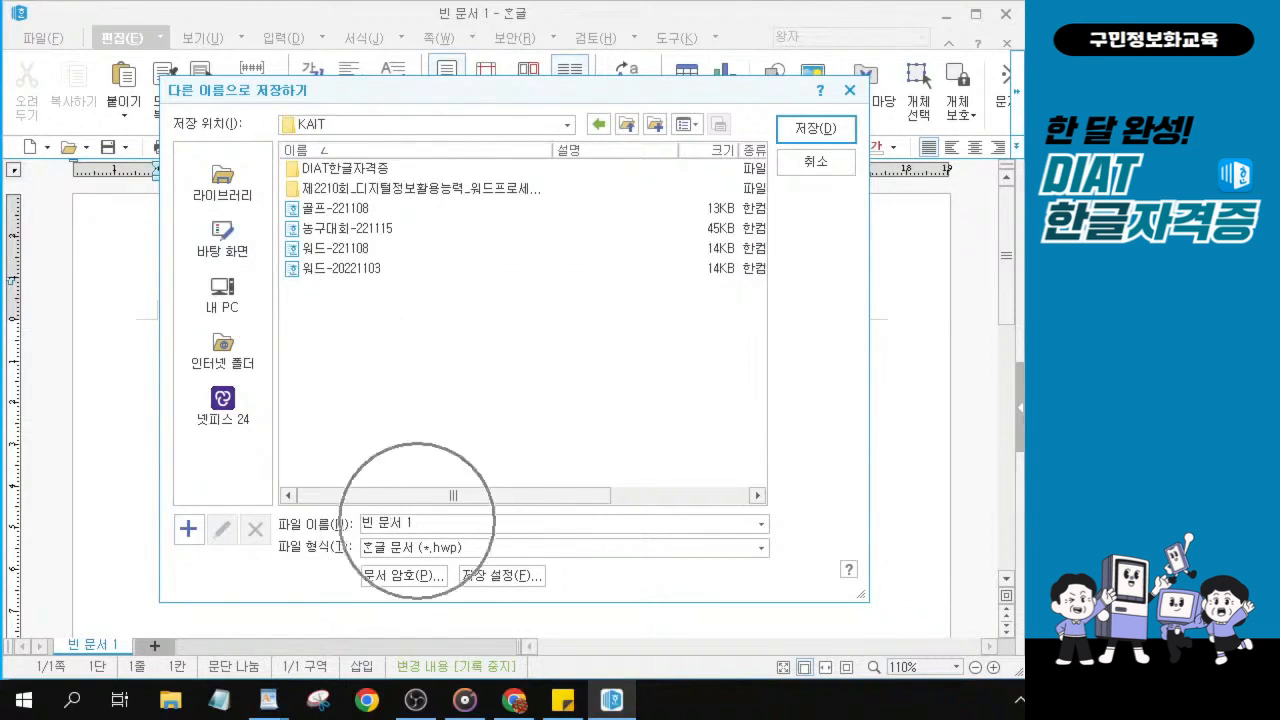
Name the file 전기자동차-221117 and save it in the KAIT folder.
drag(416, 522, 332, 524)
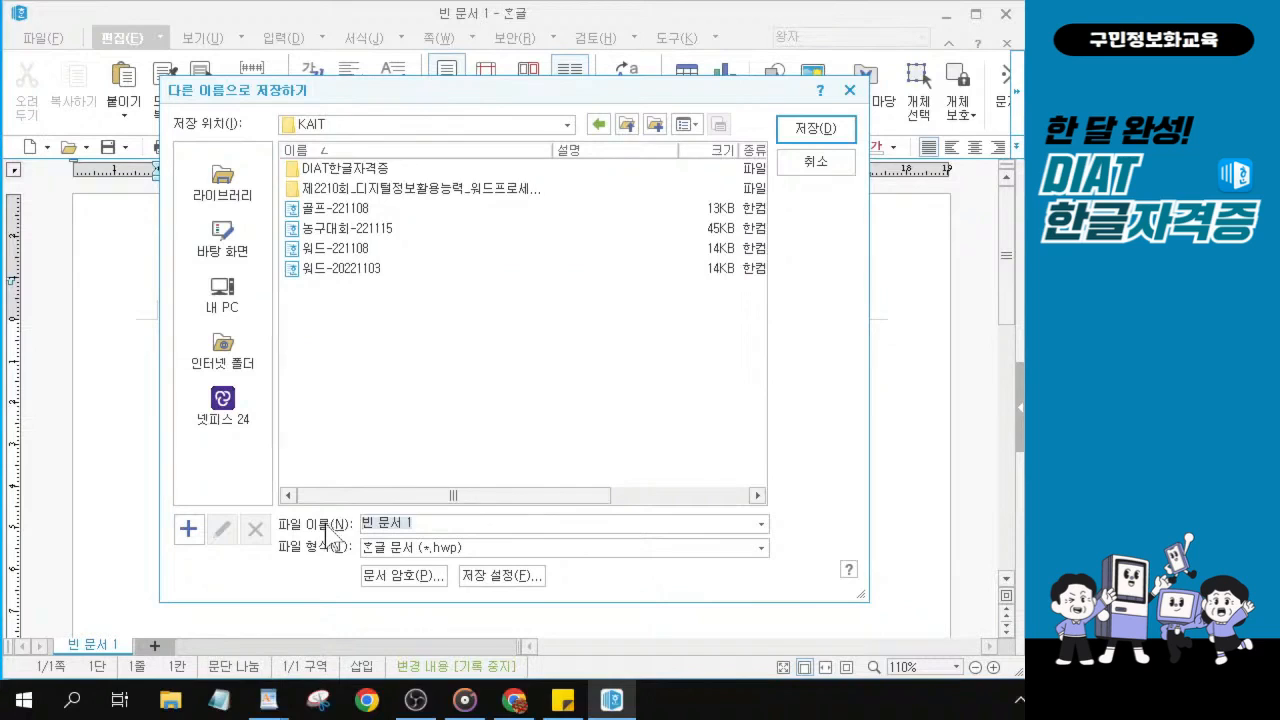
text(전)
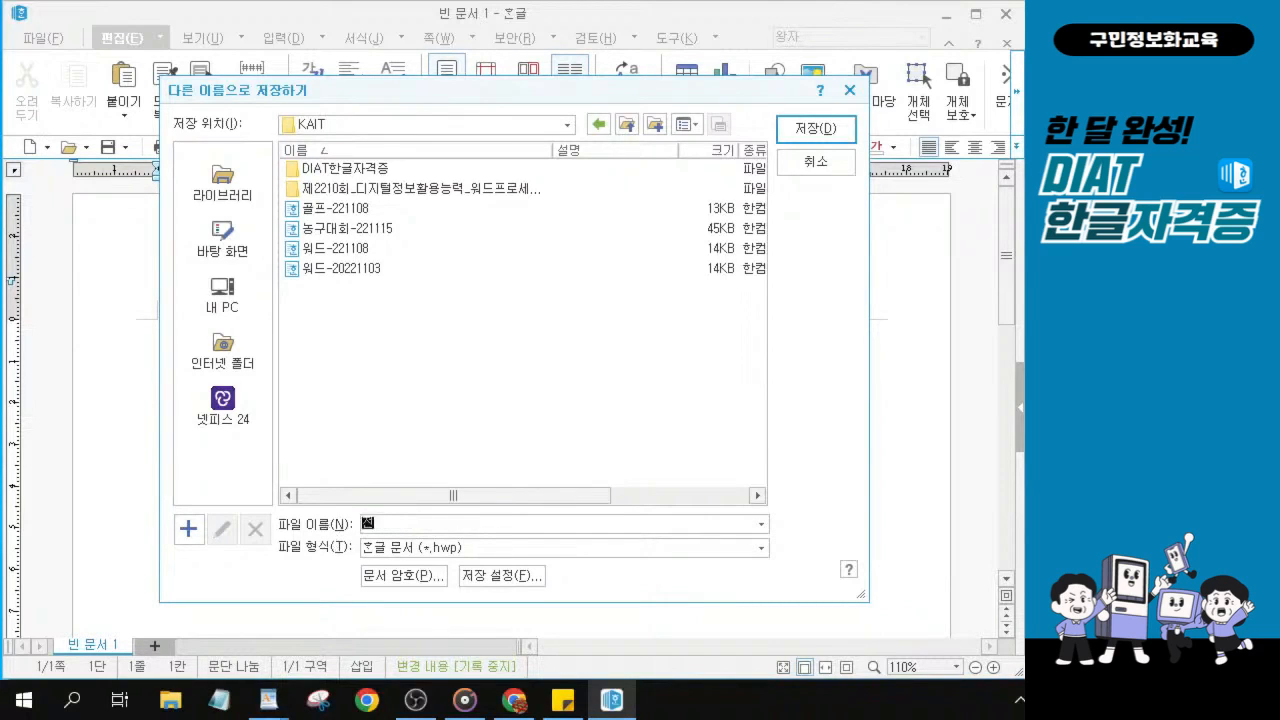
text(기자동ㅊ)
key(BackSpace)
text(차-221117)
key(alt)
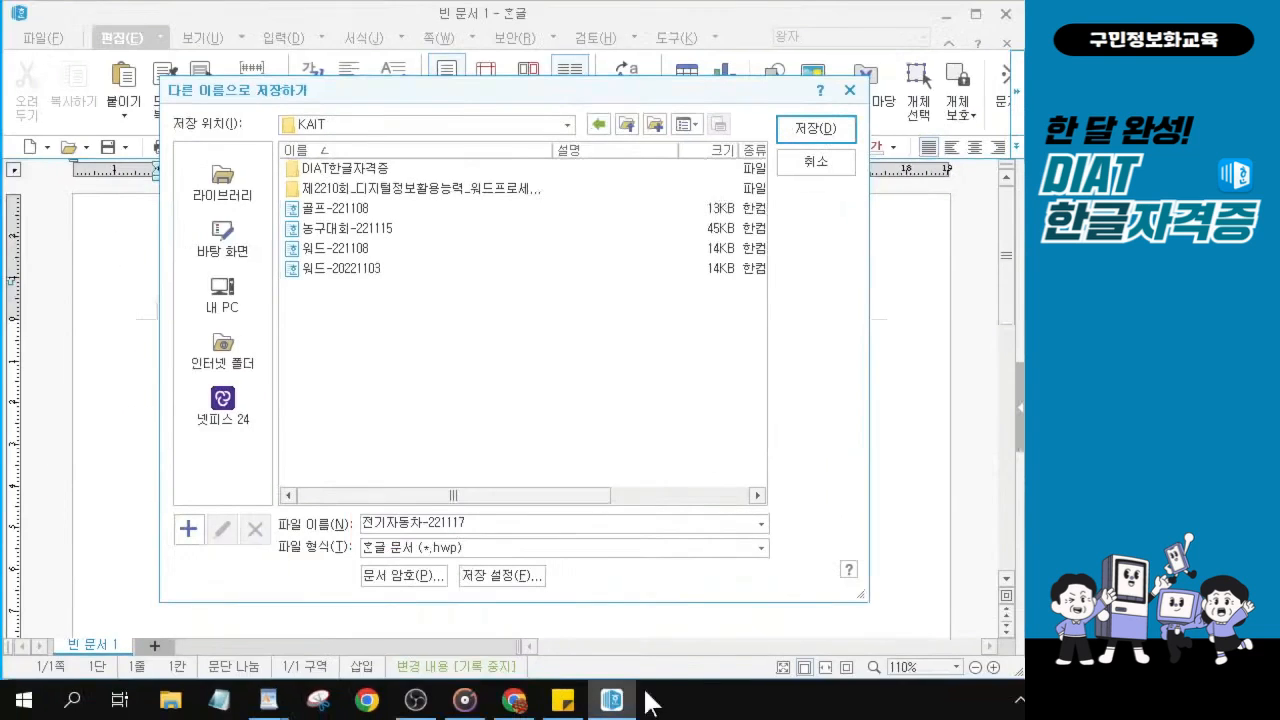
click(816, 130)
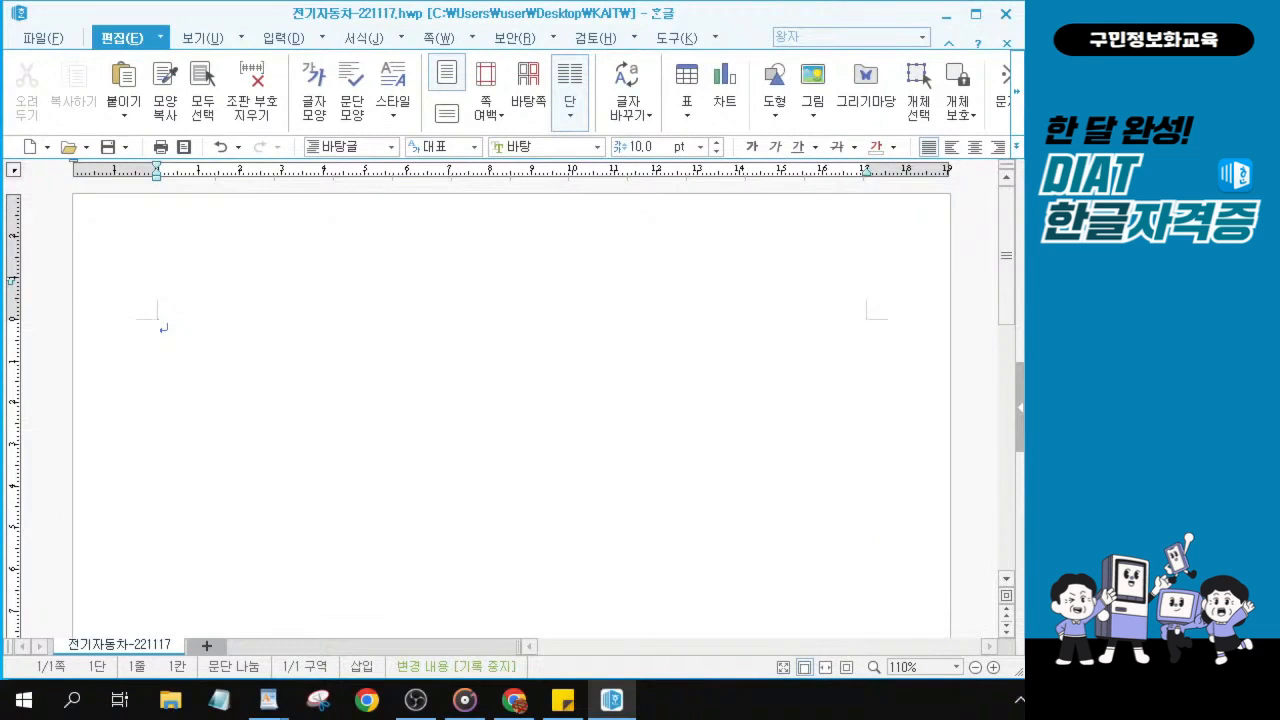
Place the cursor on the blank first line and start inserting an existing document with 문서 끼워 넣기.
key(alt+Tab)
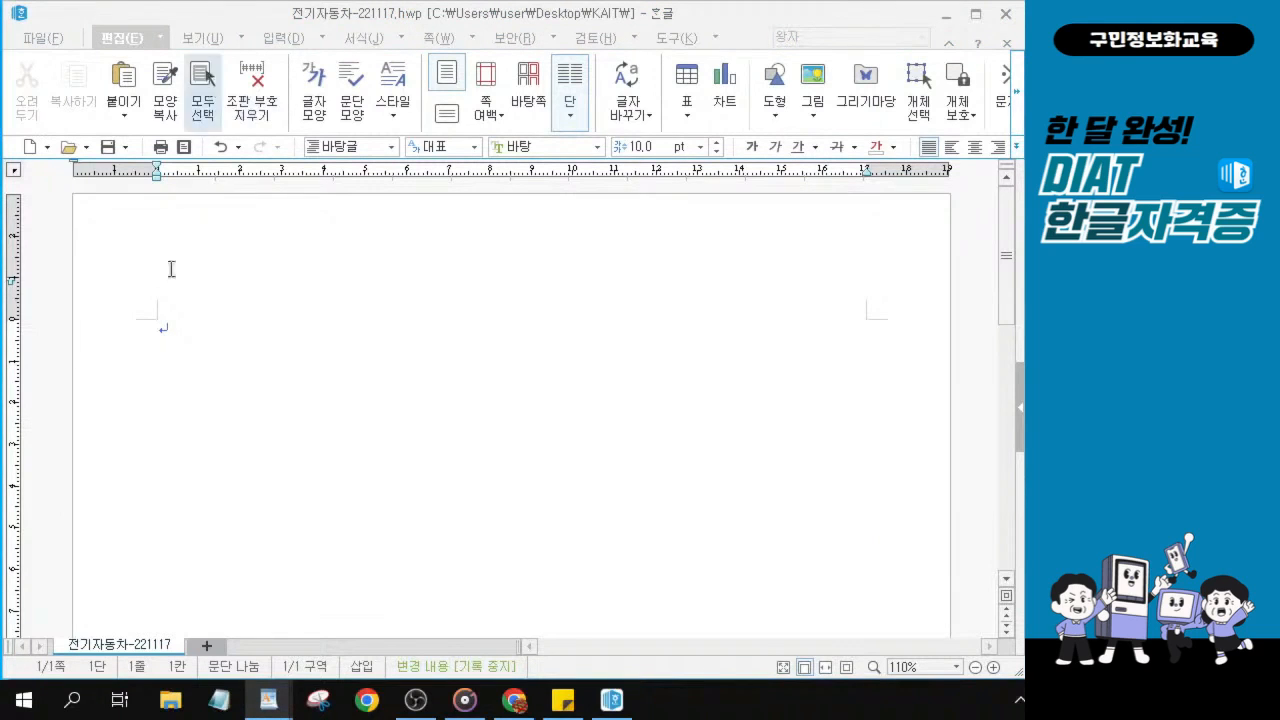
click(182, 325)
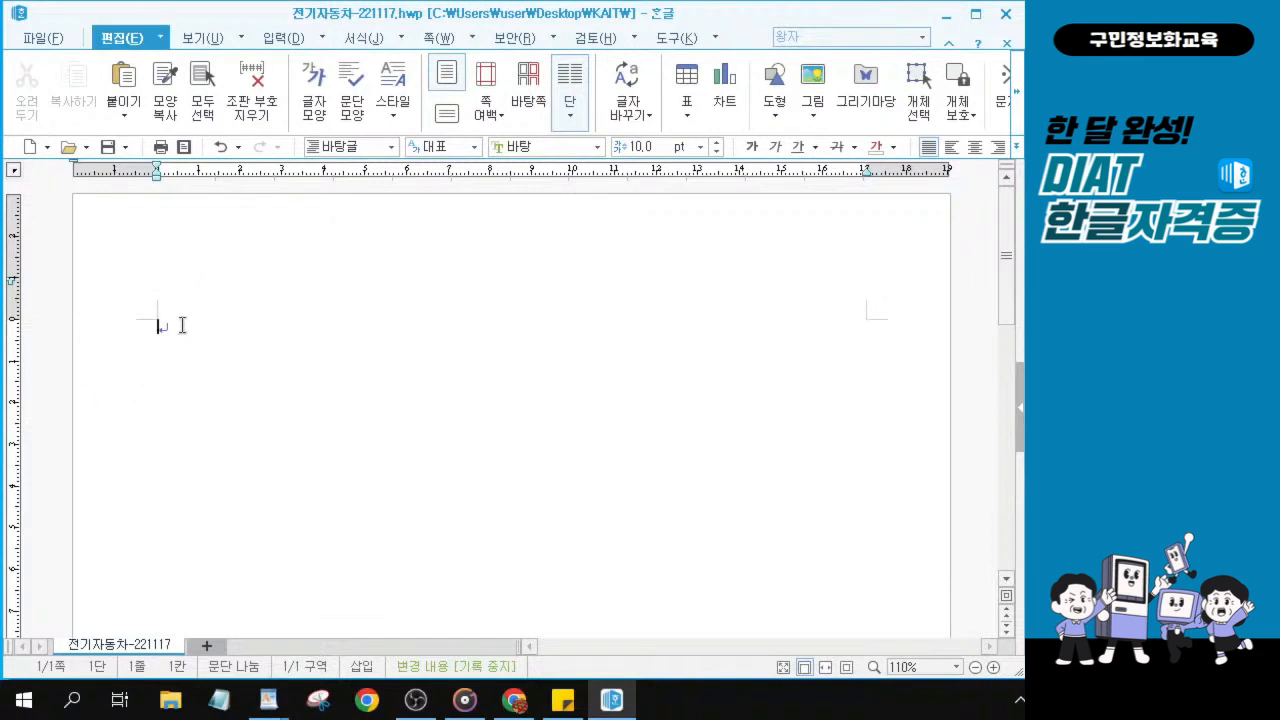
click(324, 40)
click(324, 40)
click(324, 40)
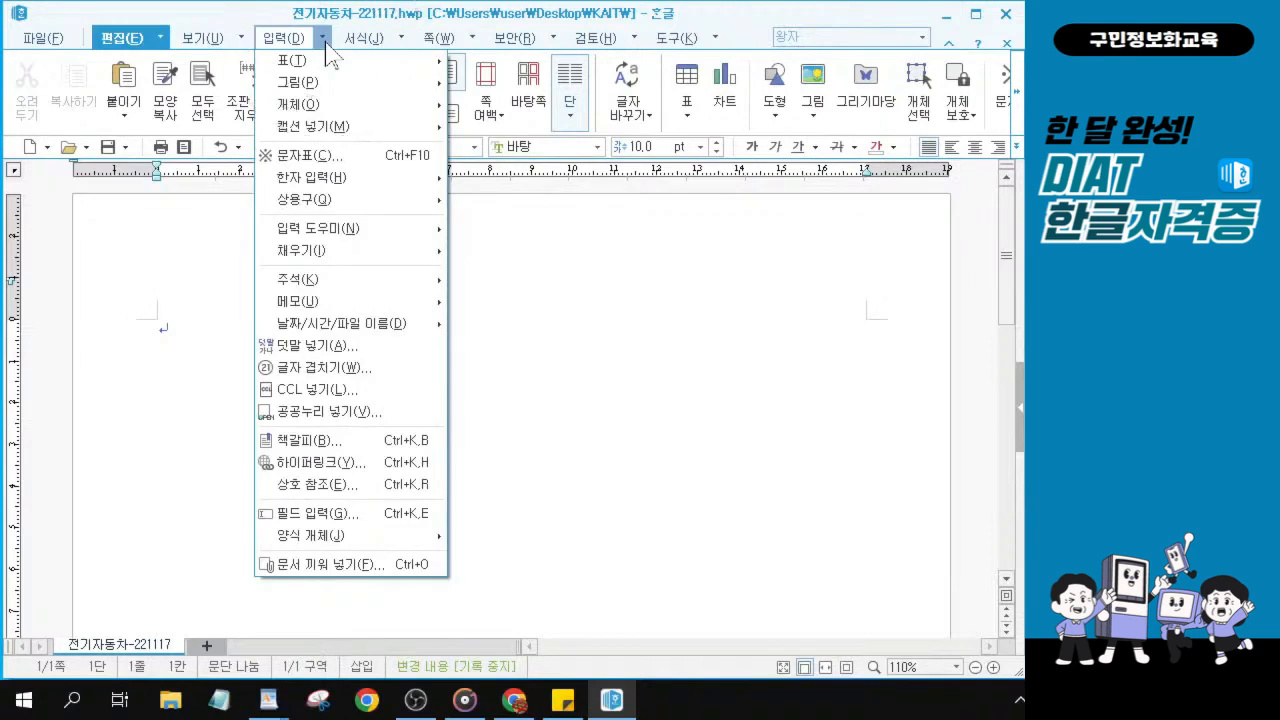
click(325, 41)
click(325, 41)
click(325, 41)
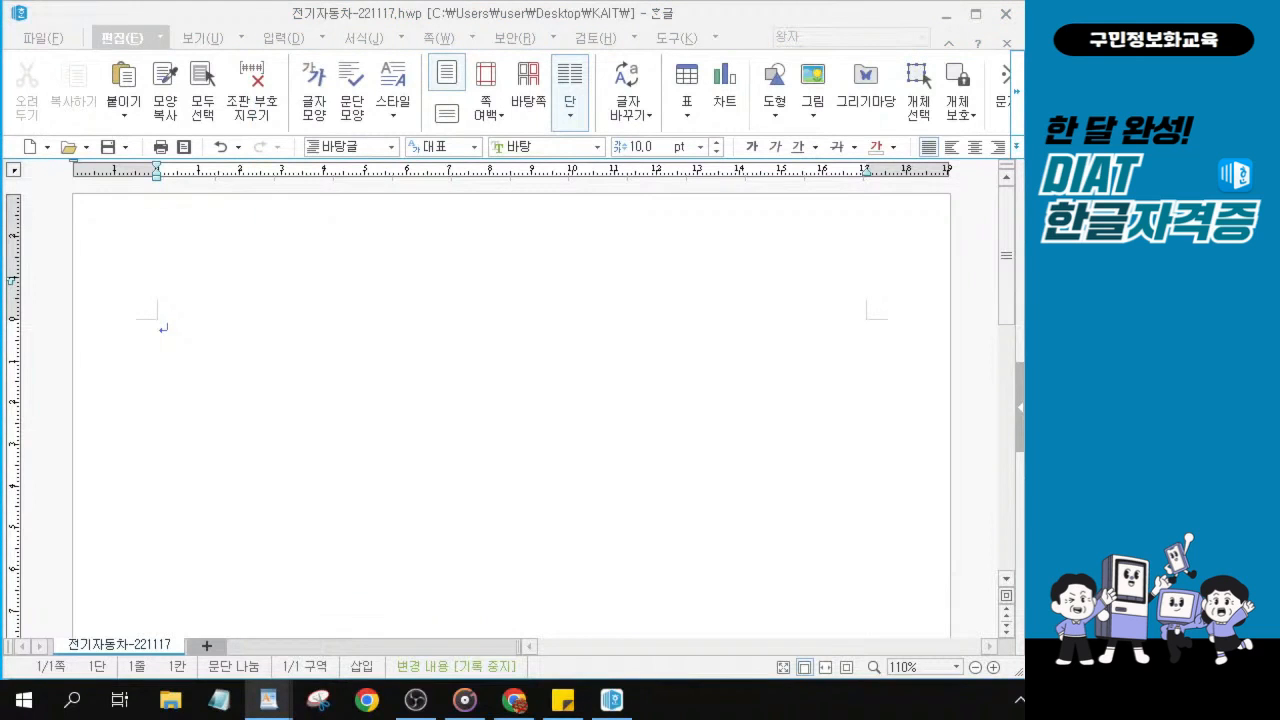
click(323, 40)
click(323, 40)
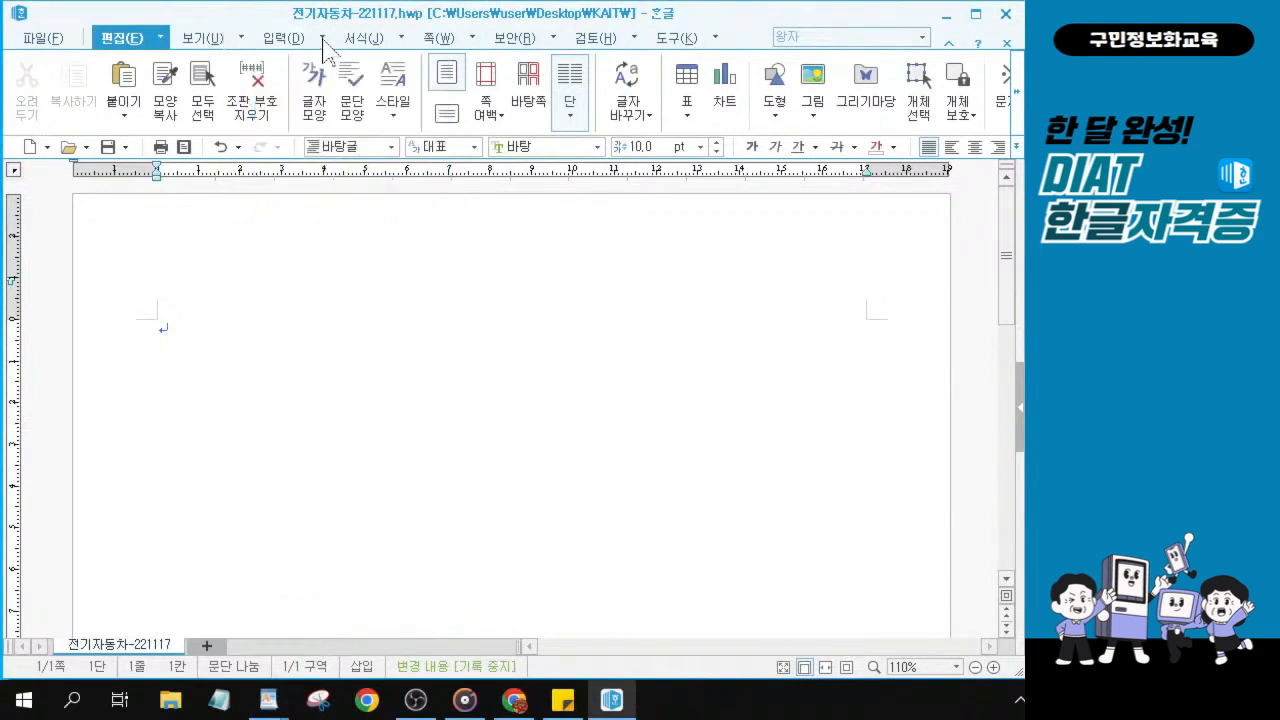
click(323, 40)
key(ctrl)
key(ctrl)
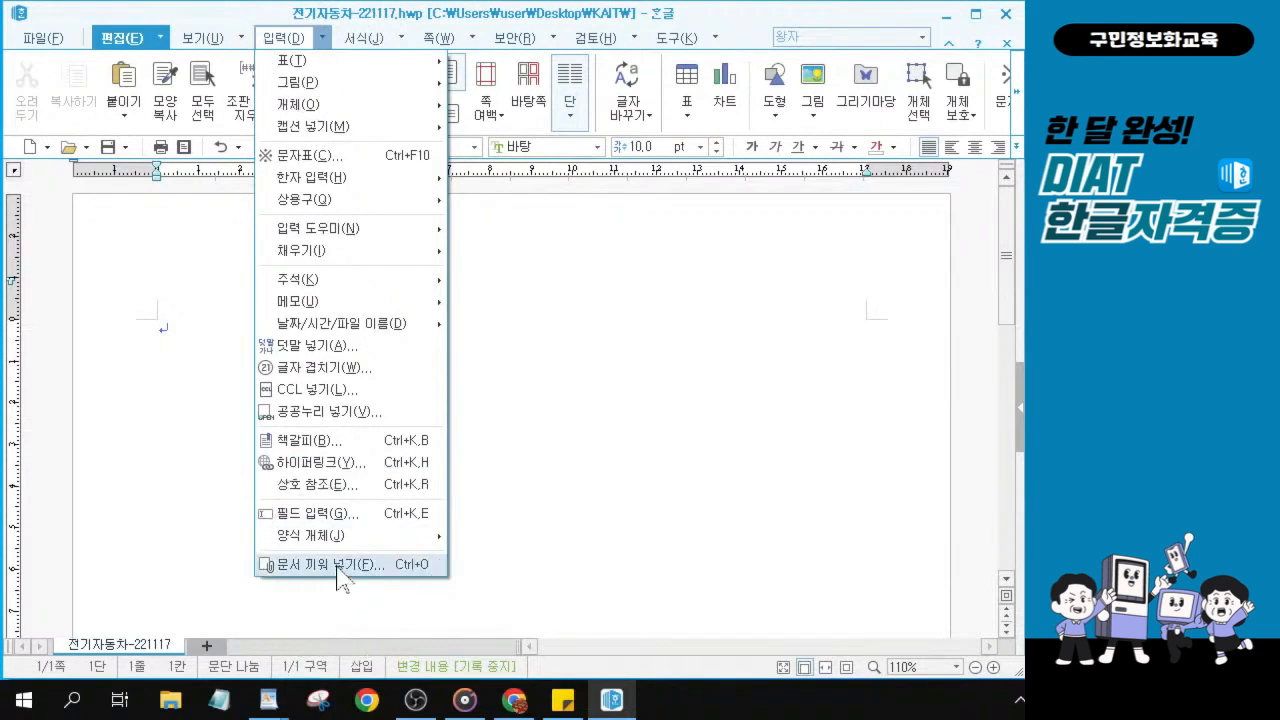
key(ctrl)
click(340, 565)
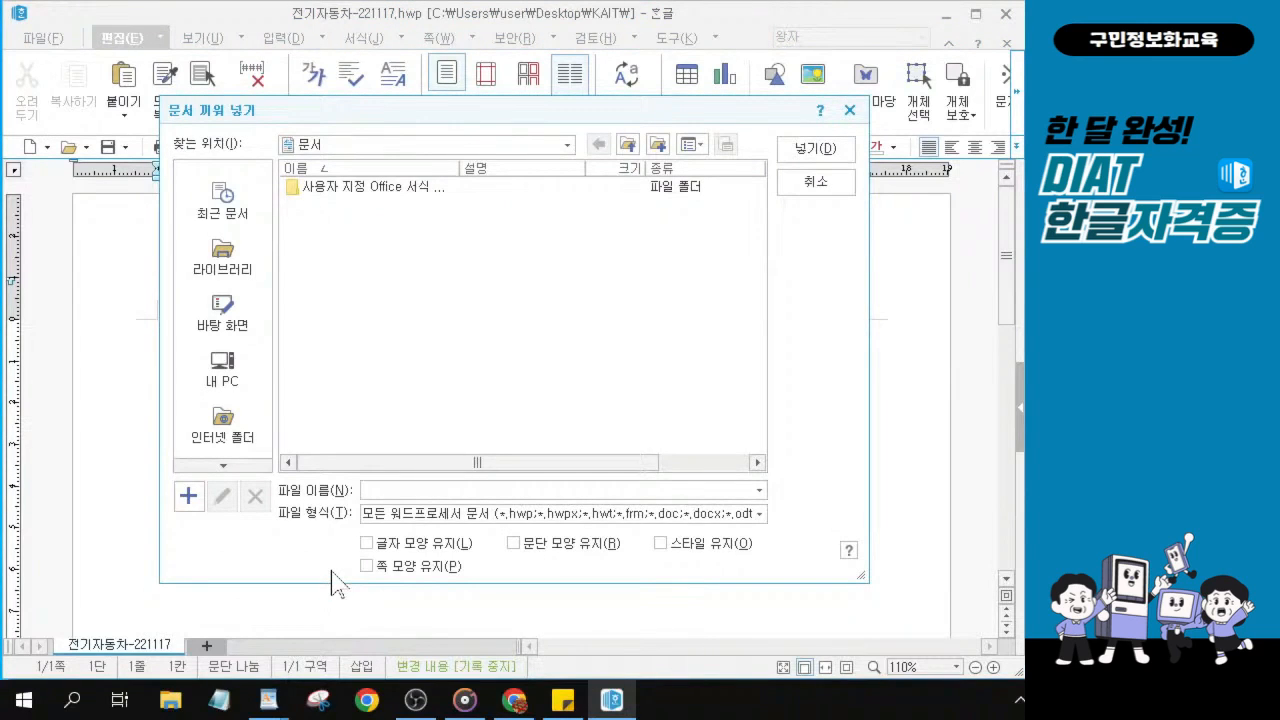
Browse from the desktop through KAIT and DIAT한글자격증 to the 실전모의고사풀이 folder for the file to insert.
click(213, 324)
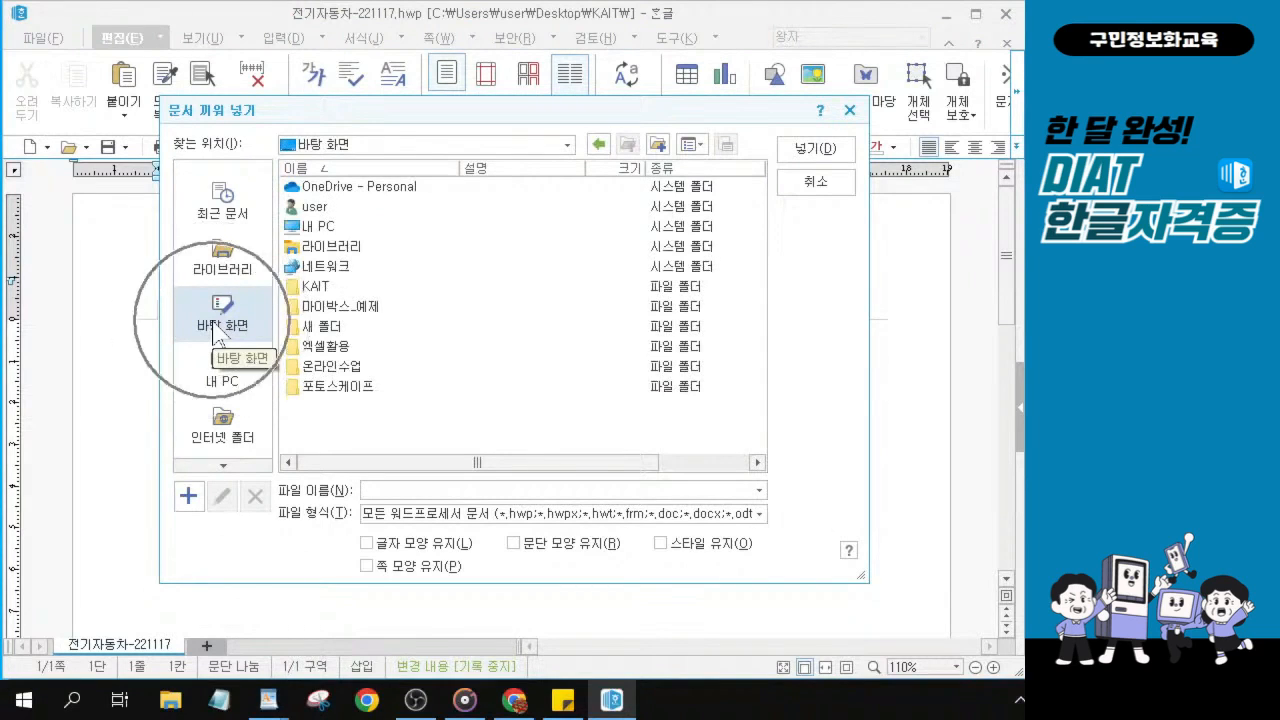
click(323, 289)
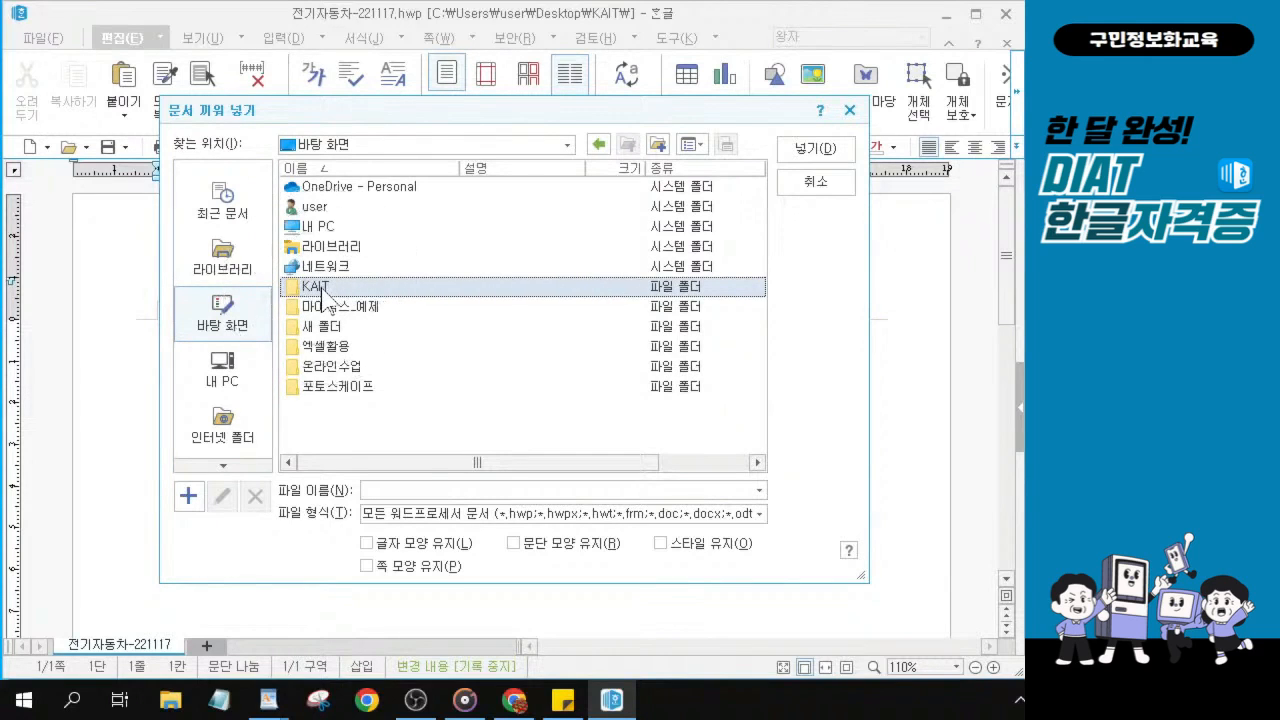
double_click(323, 289)
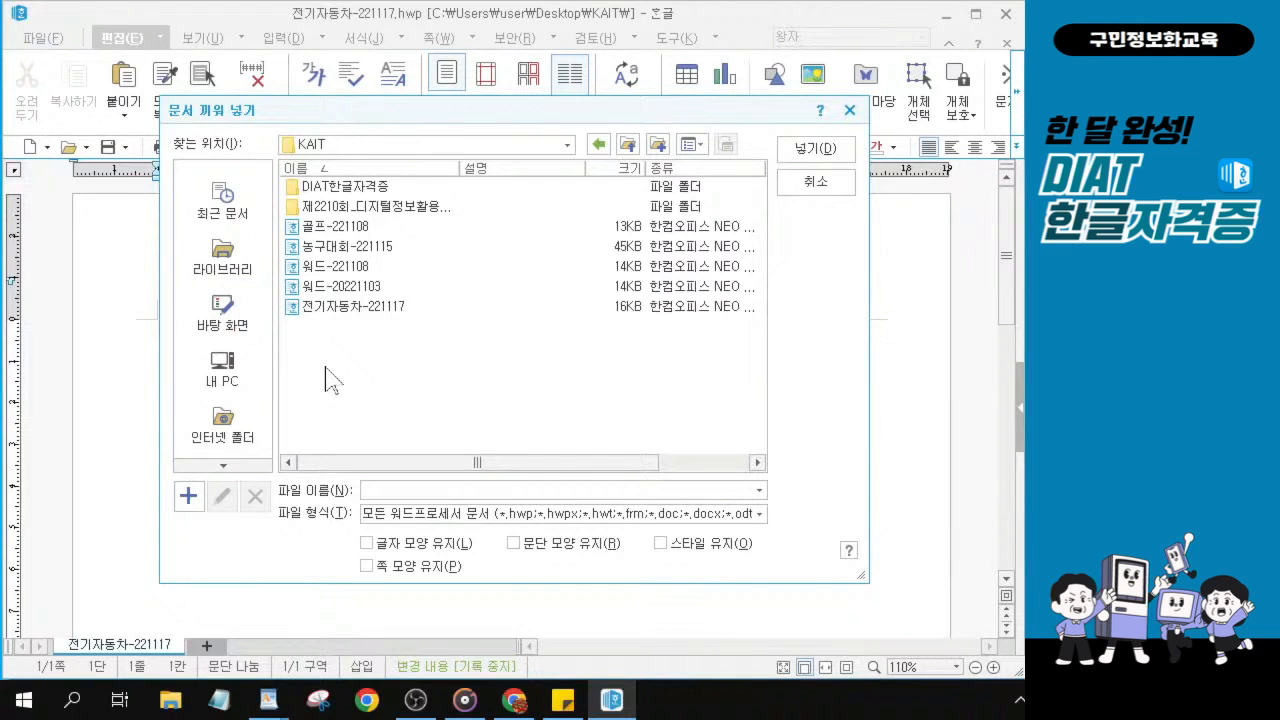
double_click(352, 187)
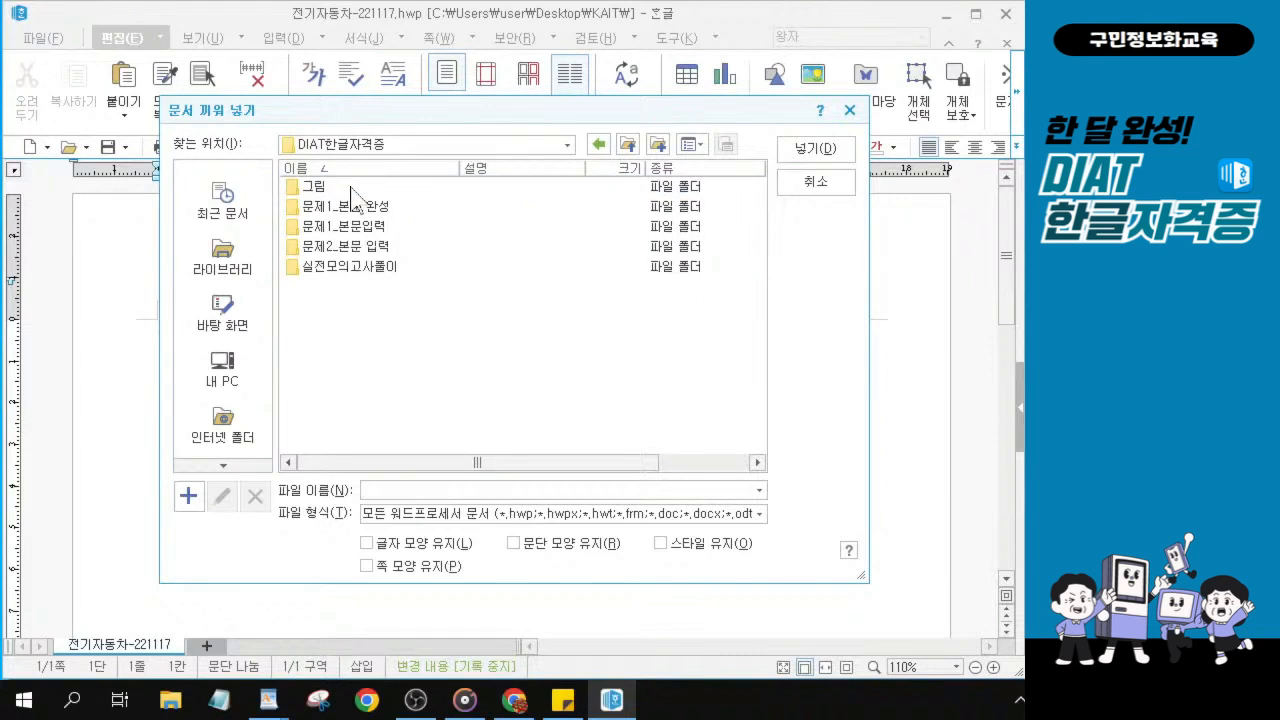
click(348, 281)
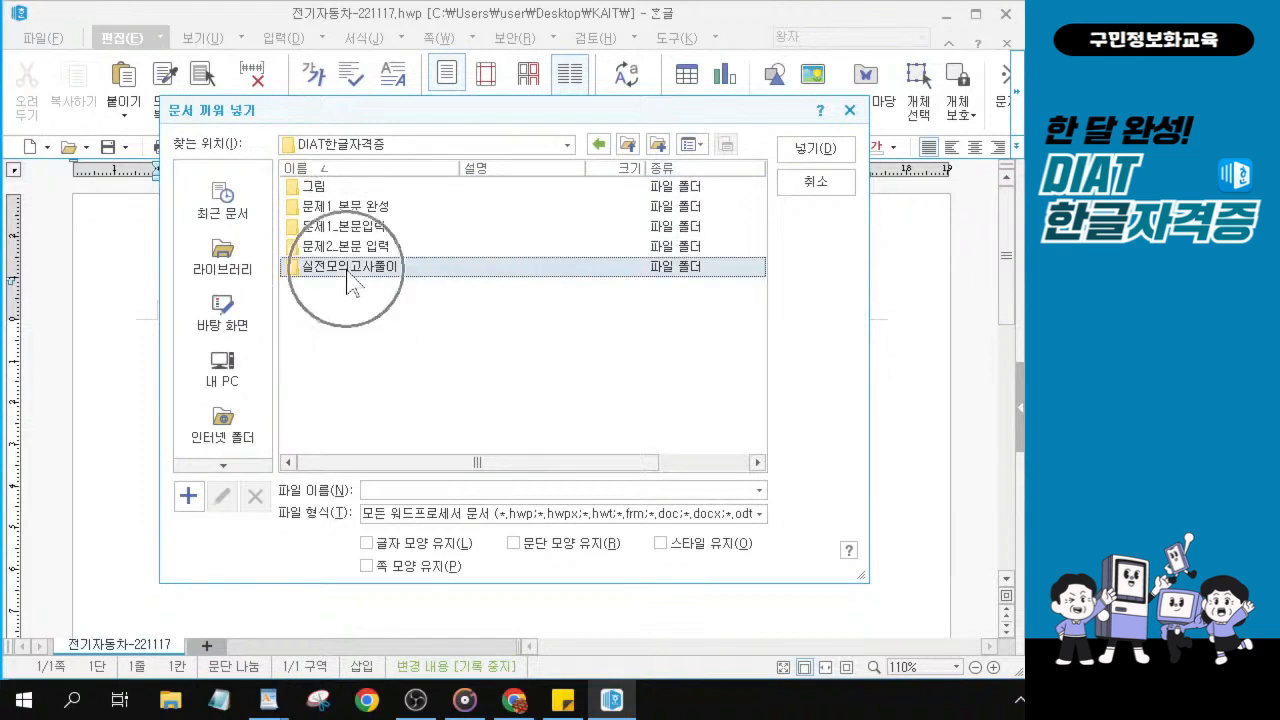
key(ctrl)
key(ctrl)
key(ctrl)
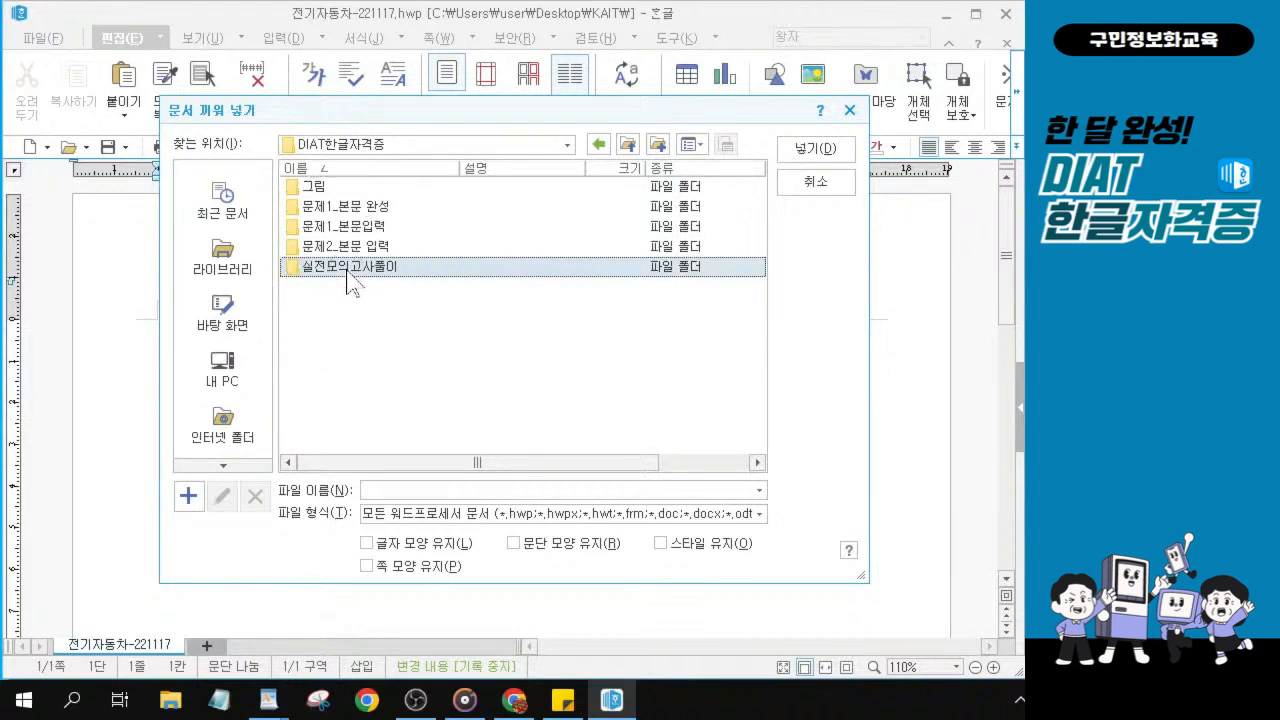
key(ctrl)
key(ctrl)
key(ctrl)
double_click(367, 263)
Insert the file 모의고사2회_문제1본문 into the document and look through its text.
click(388, 228)
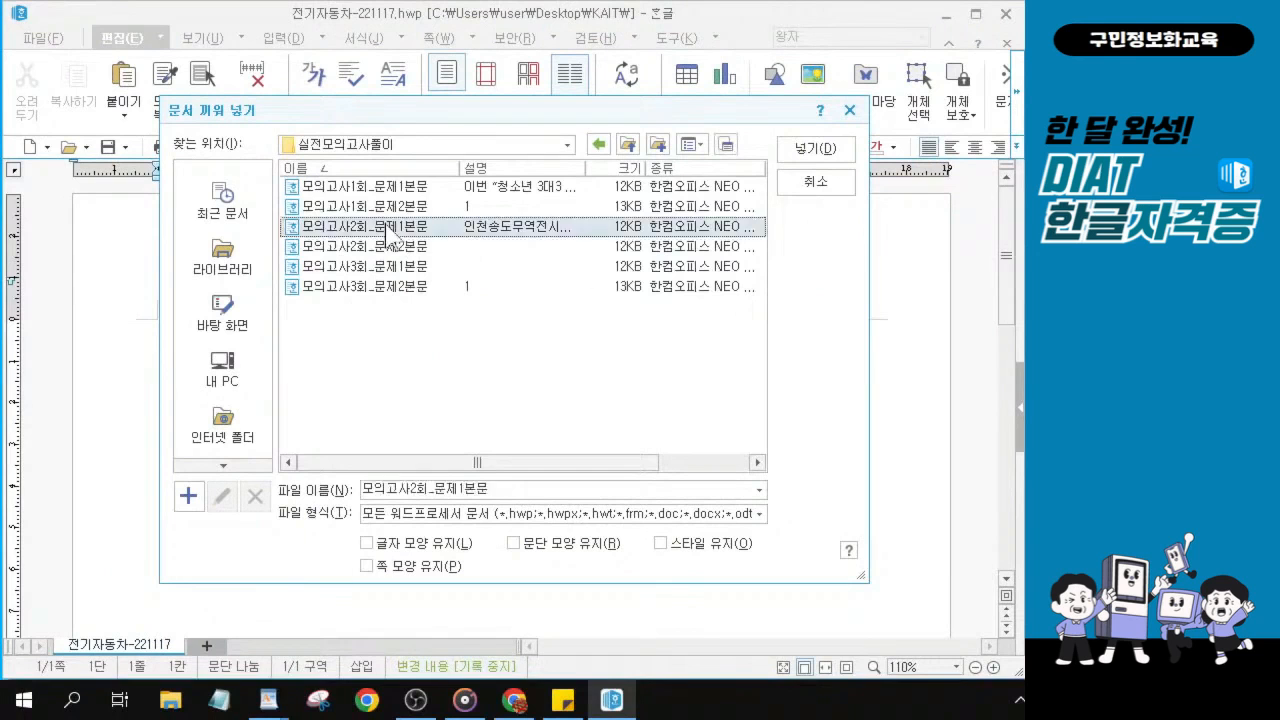
key(alt)
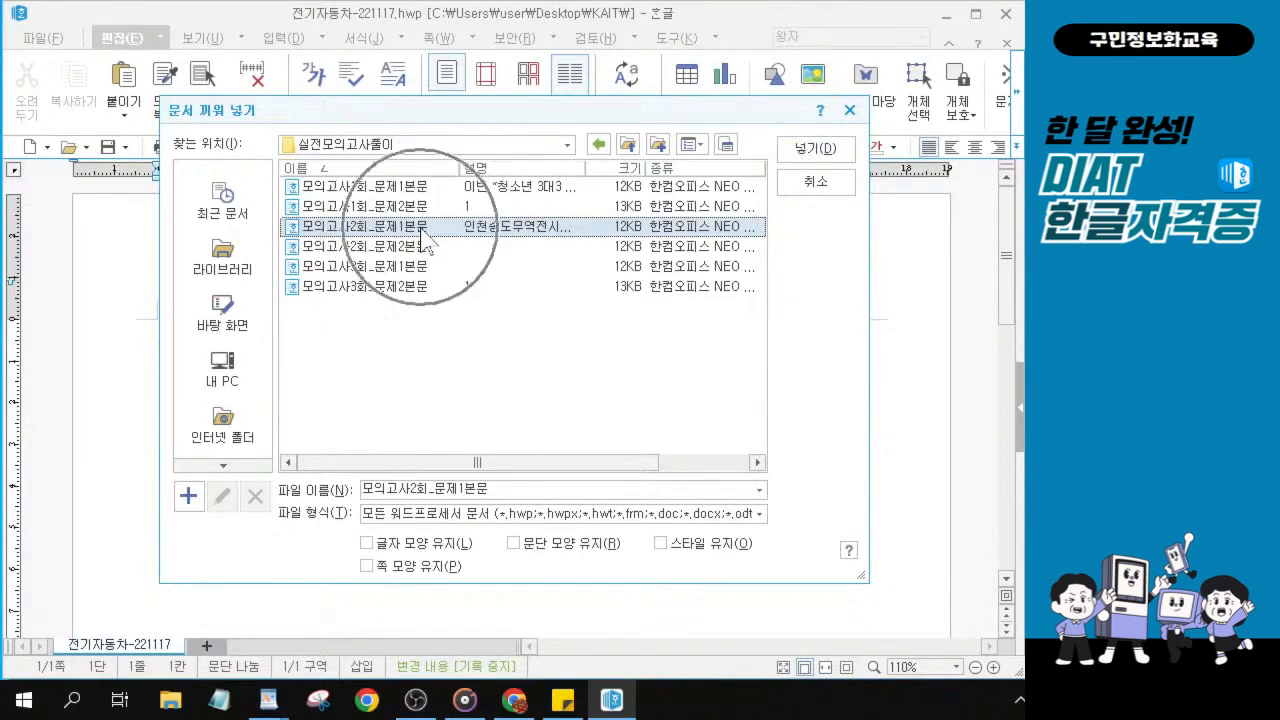
click(790, 156)
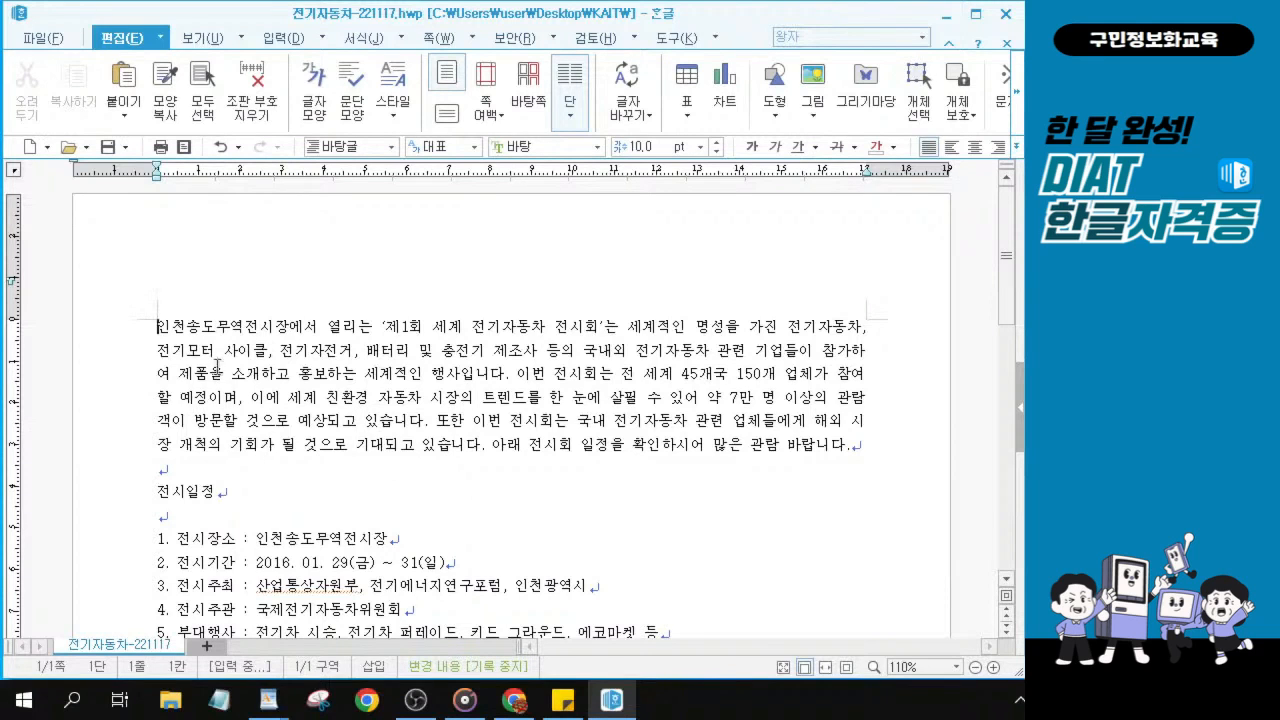
scroll(228, 393, down, 2)
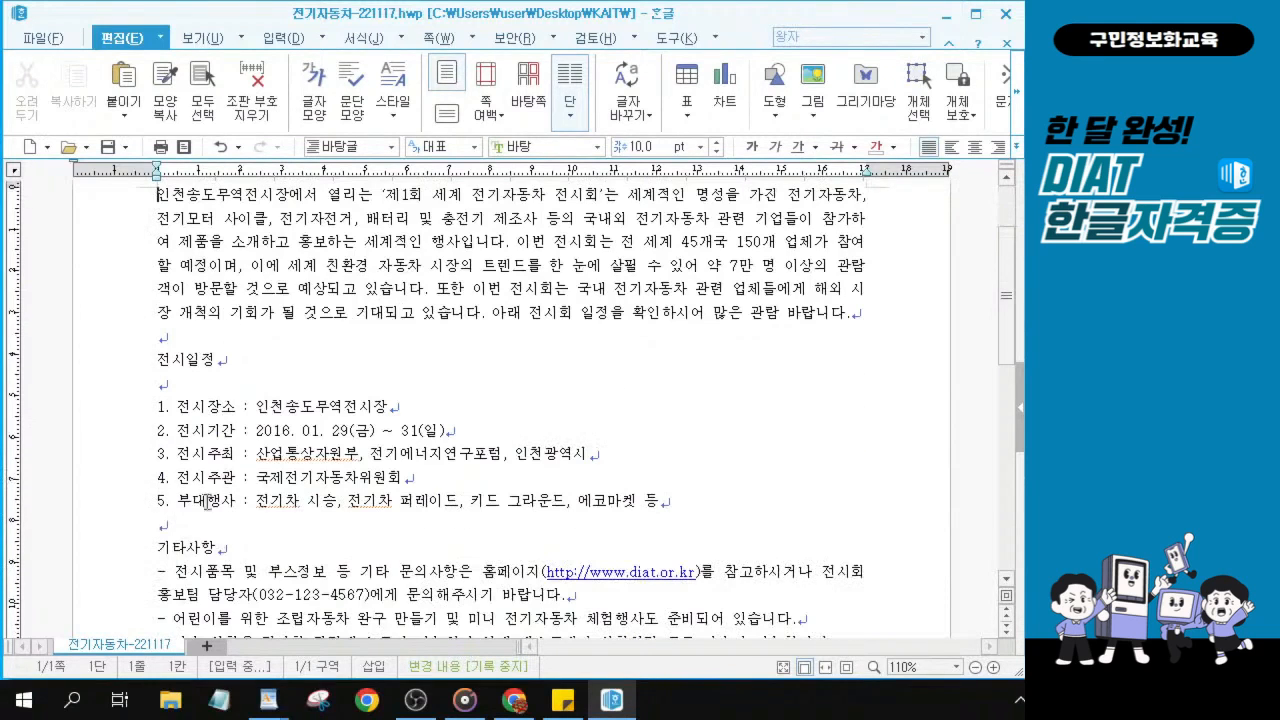
scroll(336, 544, down, 3)
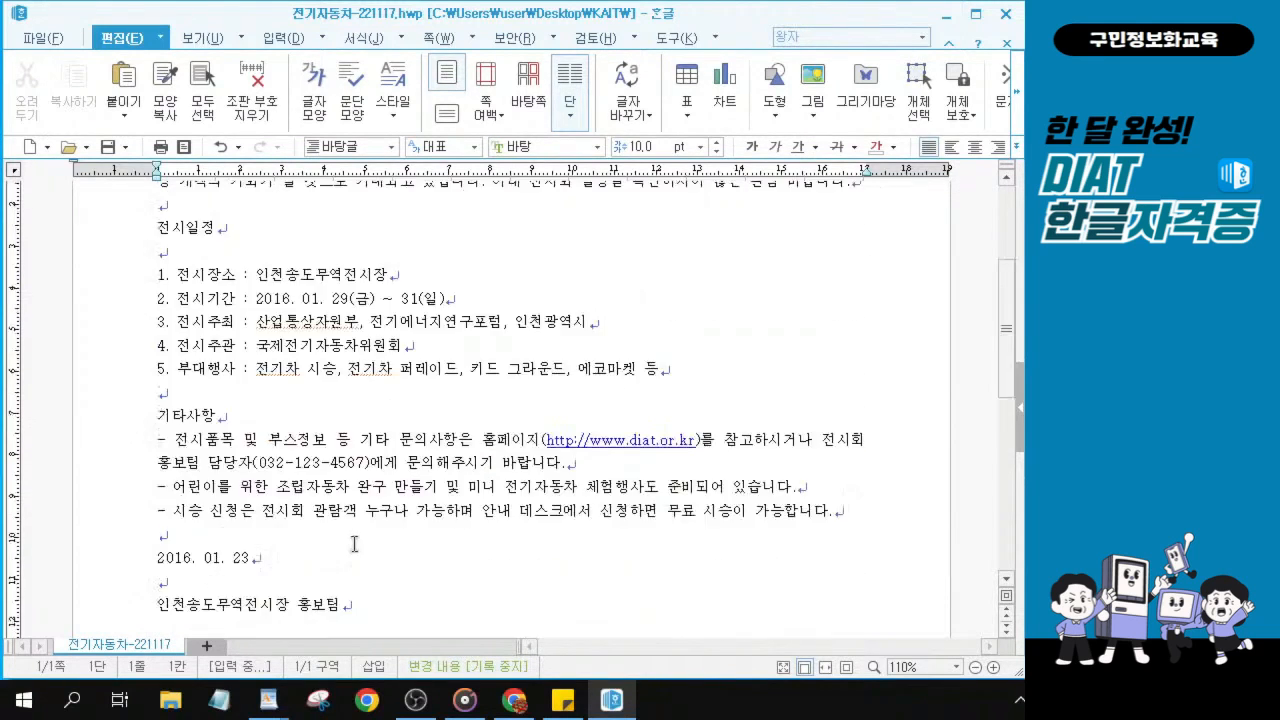
scroll(265, 550, up, 4)
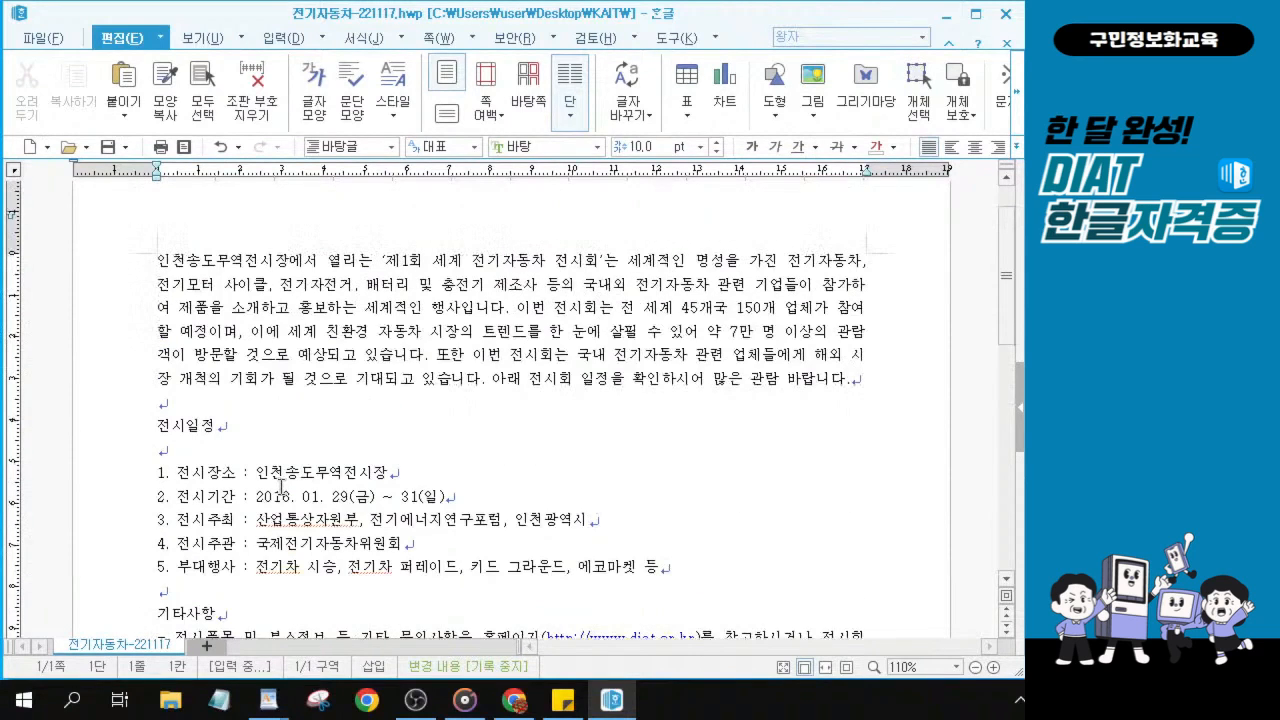
scroll(281, 487, up, 2)
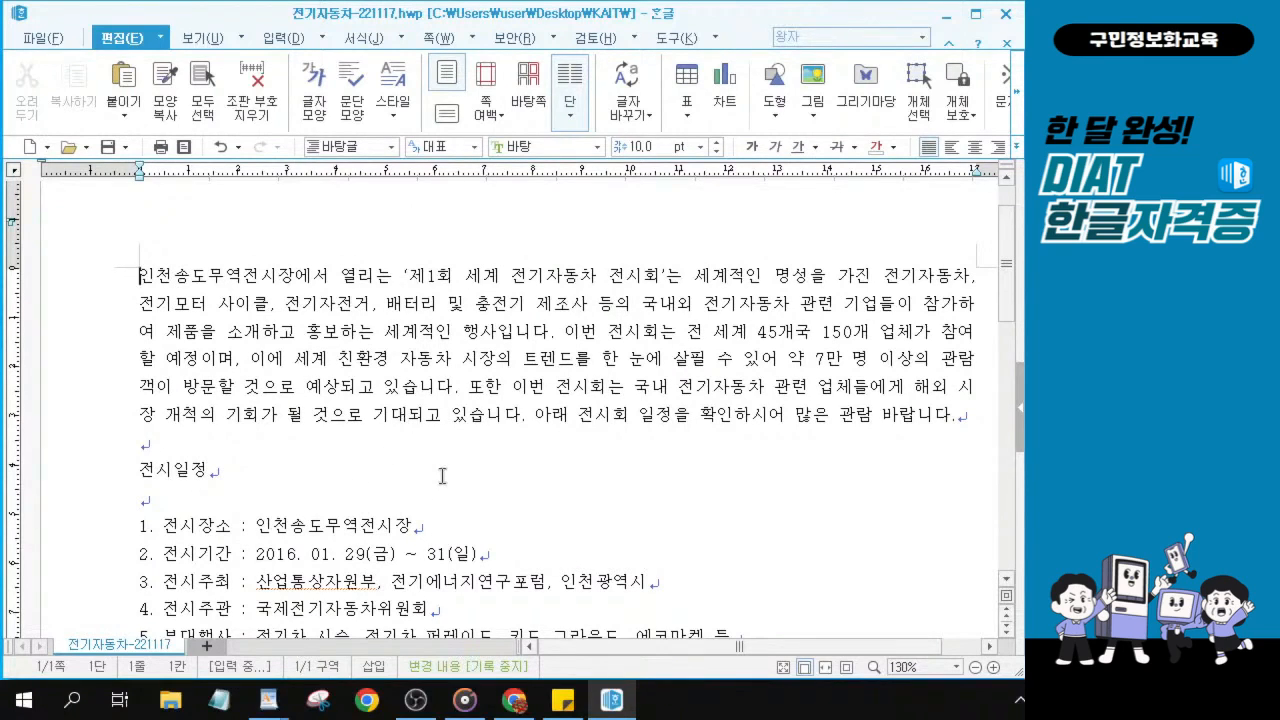
Enlarge the page view to 220% and place the cursor in front of the 전시일정 heading.
ctrl+scroll(442, 476, up, 3)
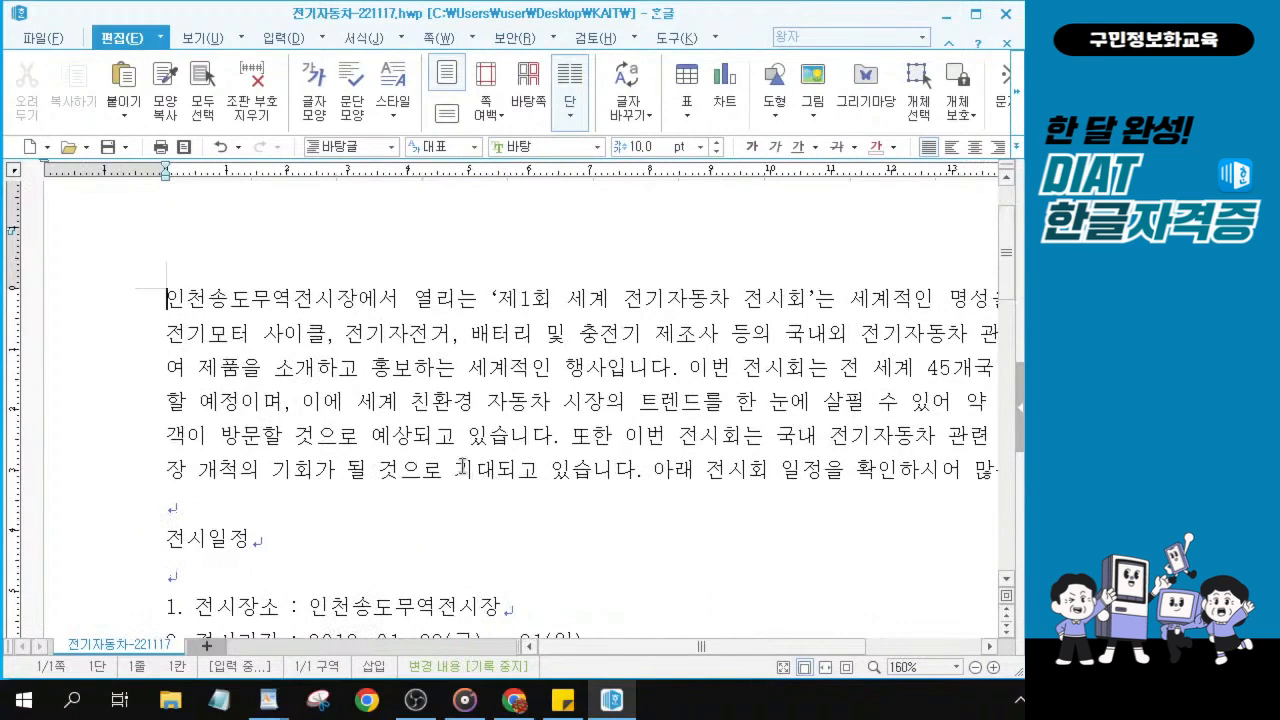
key(alt+Tab)
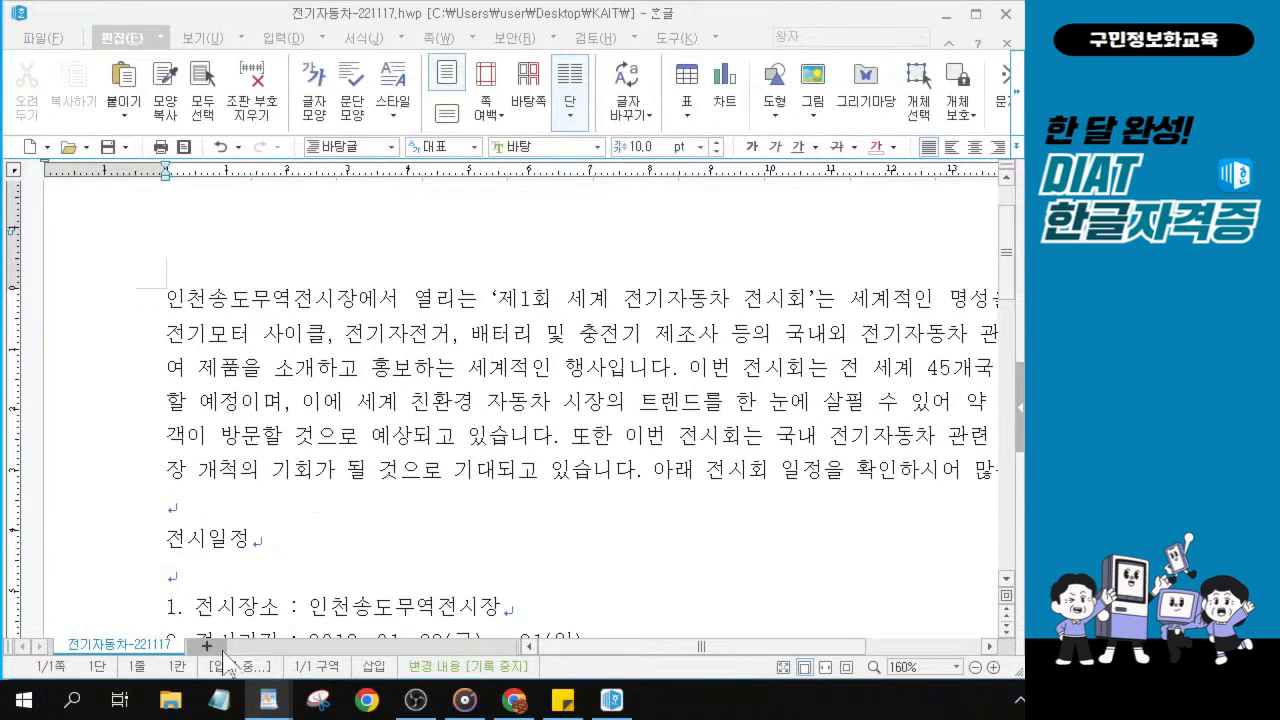
click(168, 534)
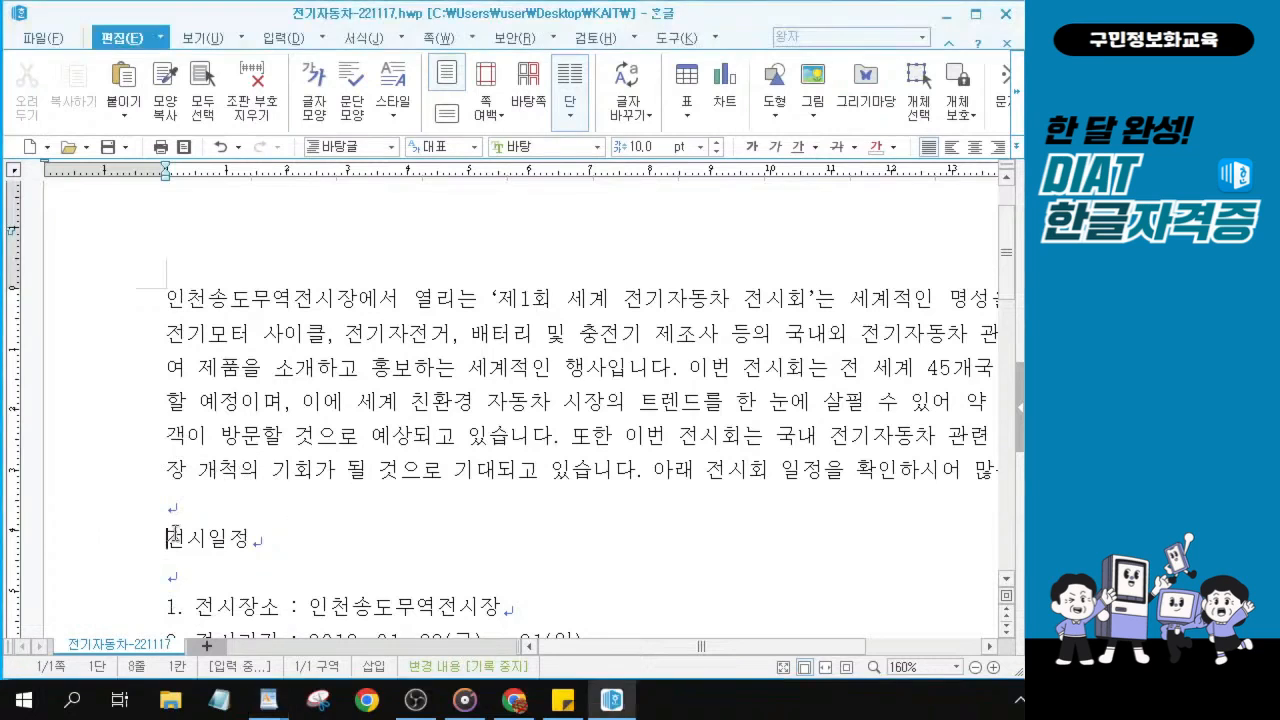
click(173, 540)
scroll(175, 537, up, 3)
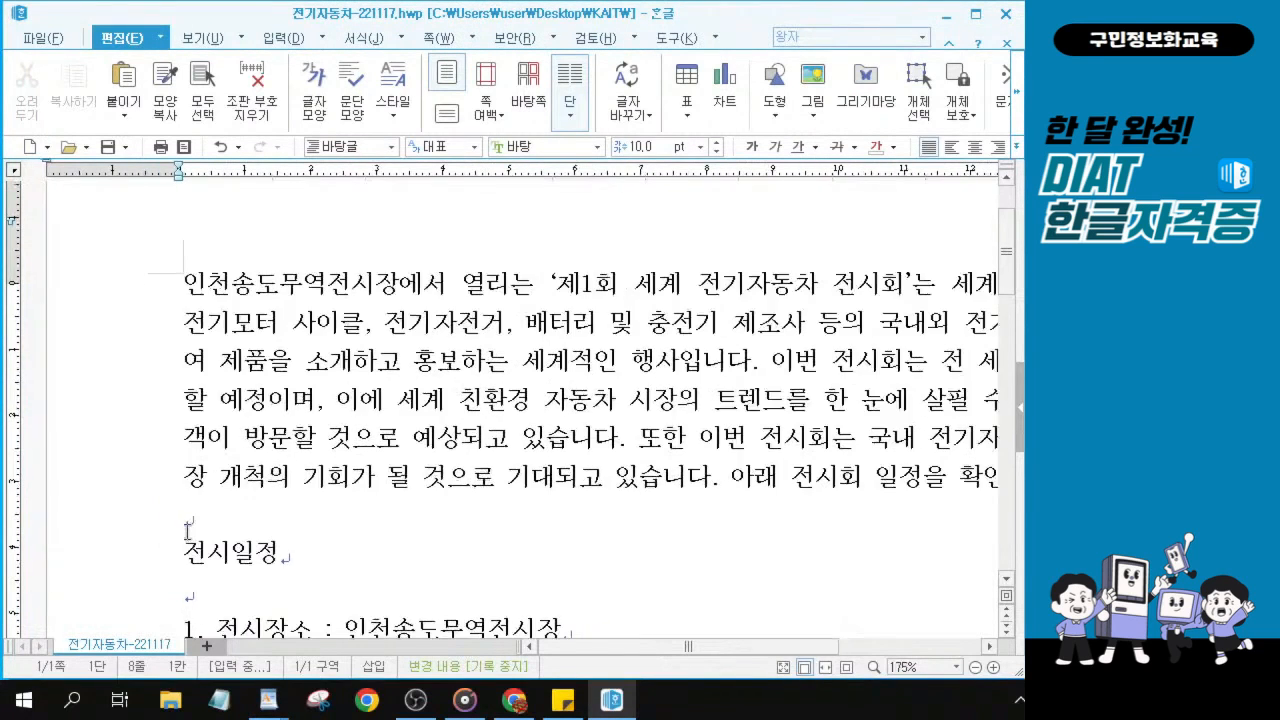
scroll(220, 564, down, 2)
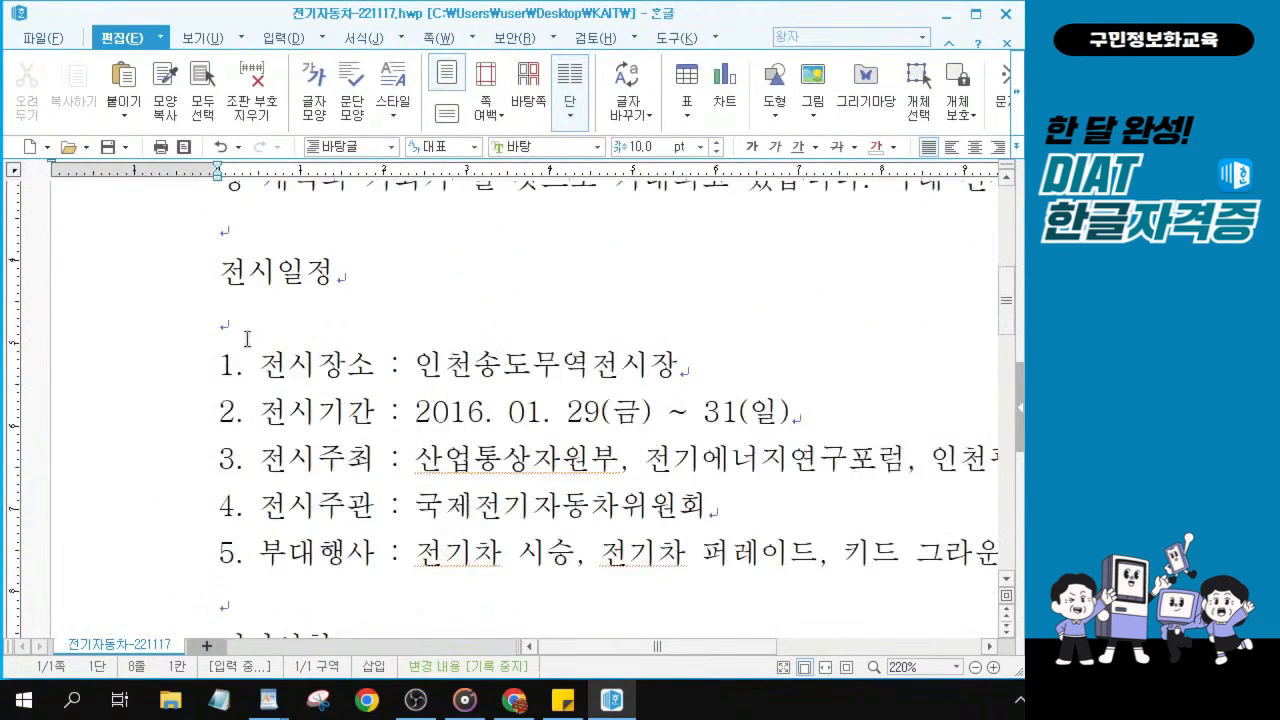
scroll(222, 480, up, 1)
scroll(228, 404, up, 3)
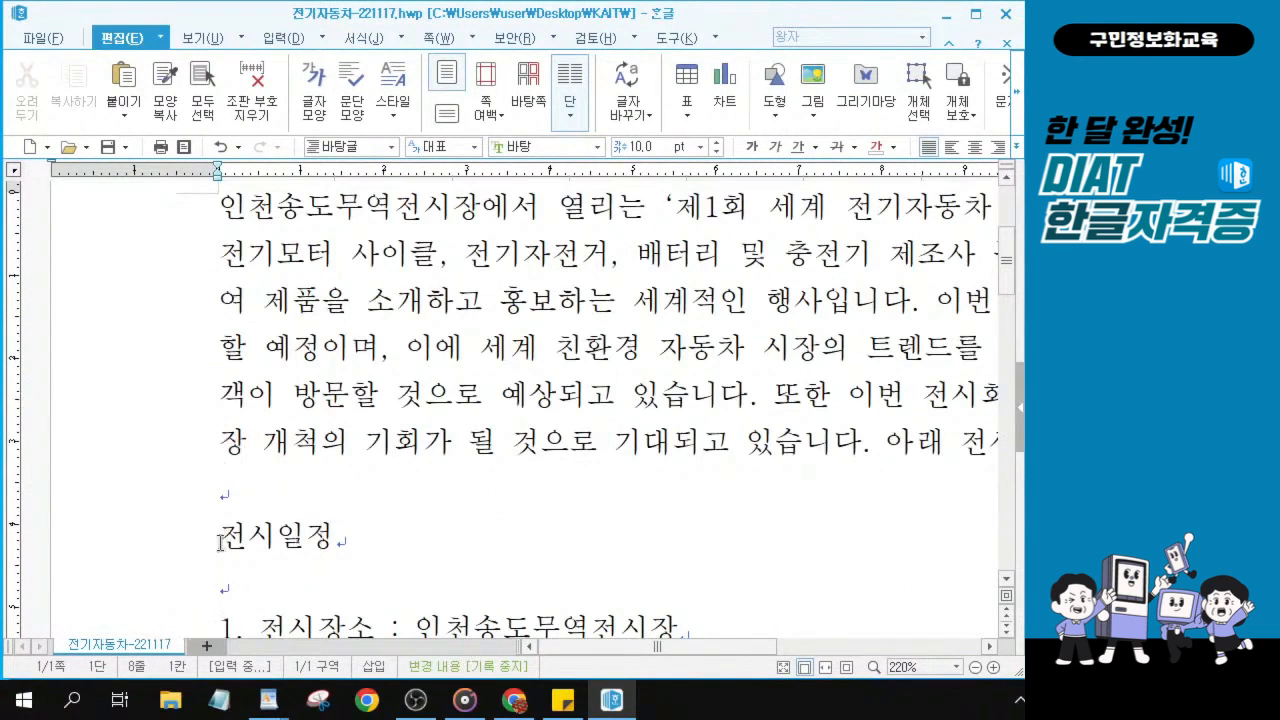
scroll(221, 528, down, 3)
click(219, 404)
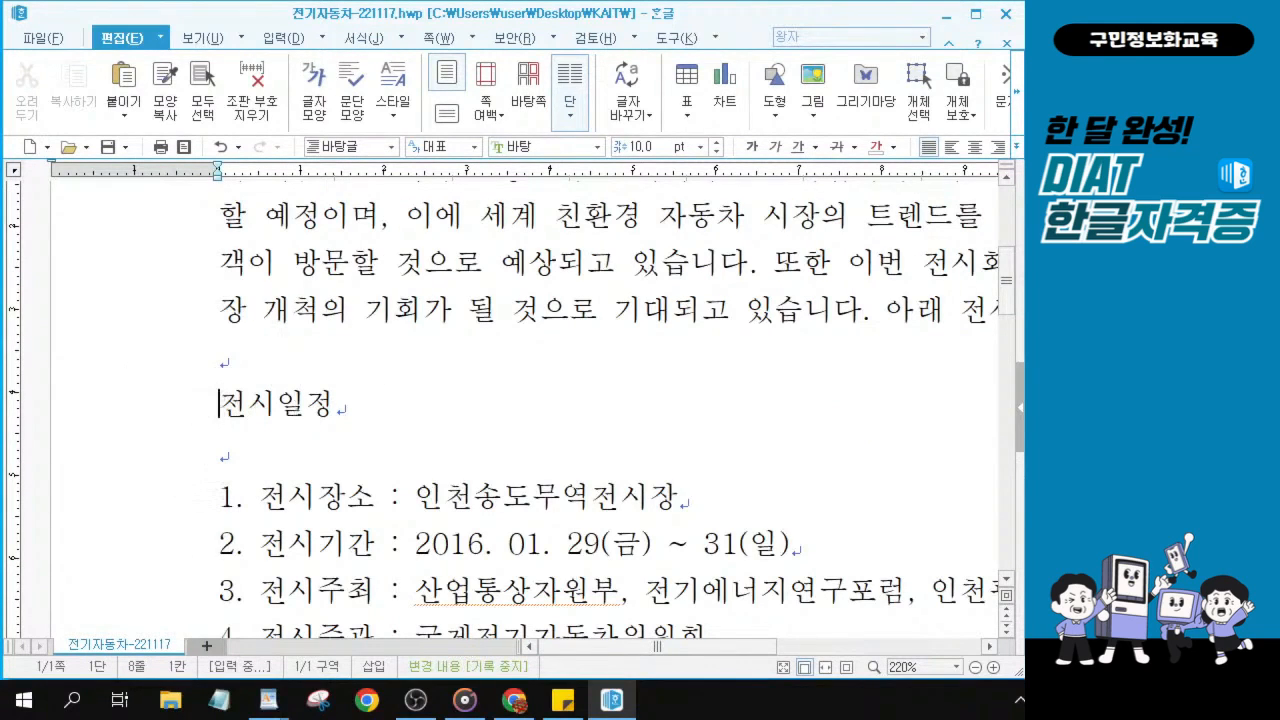
Open the special character table in front of the 전시일정 heading and go through its character sets to the HNC 문자표.
key(alt+Tab)
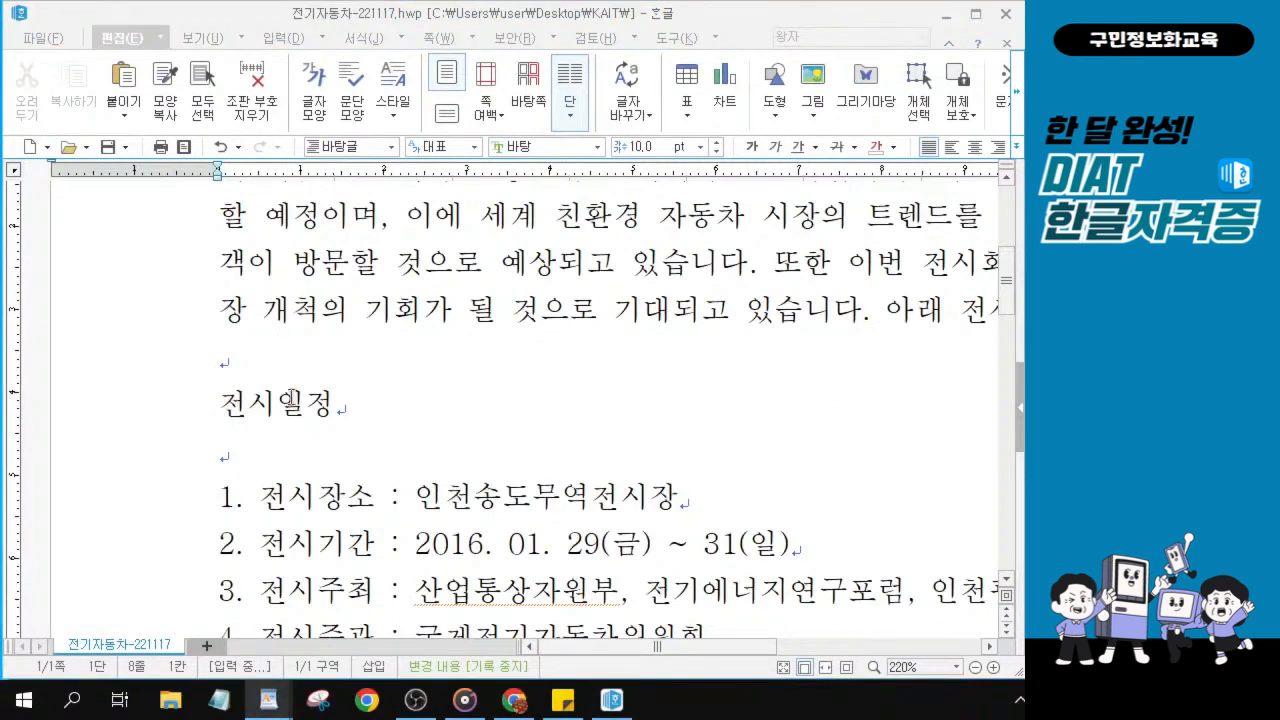
click(227, 404)
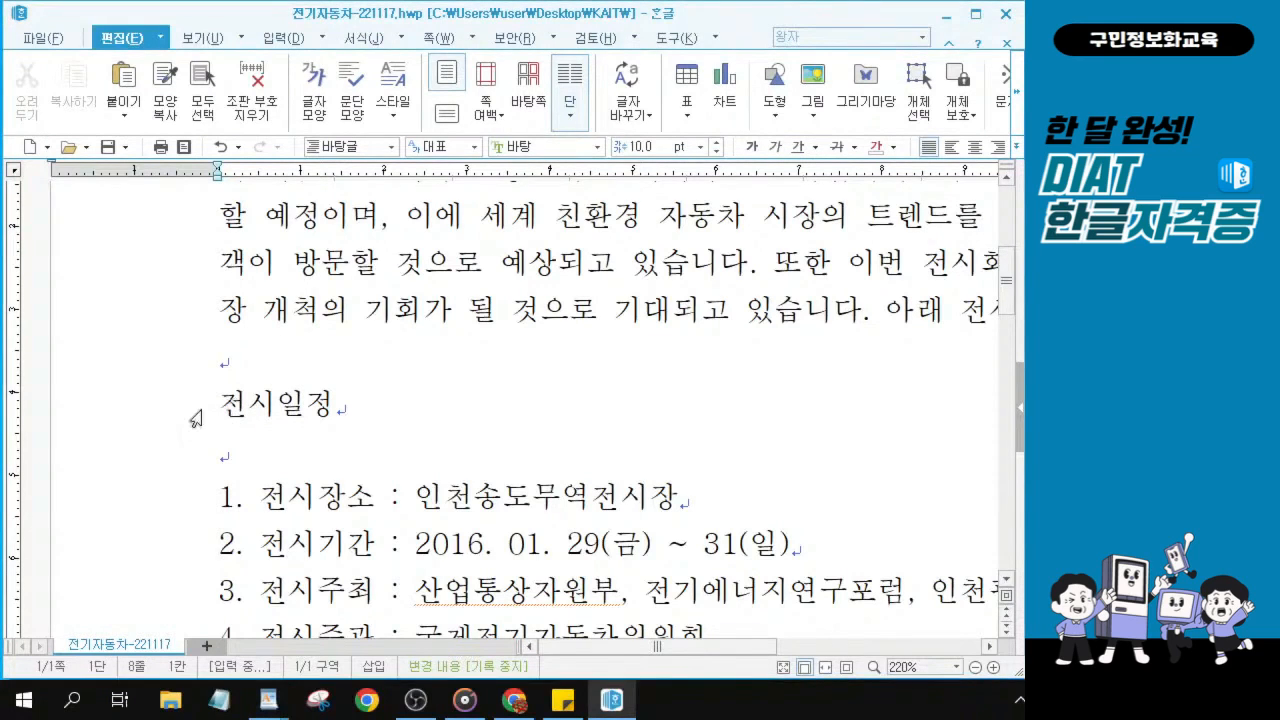
key(ctrl+F10)
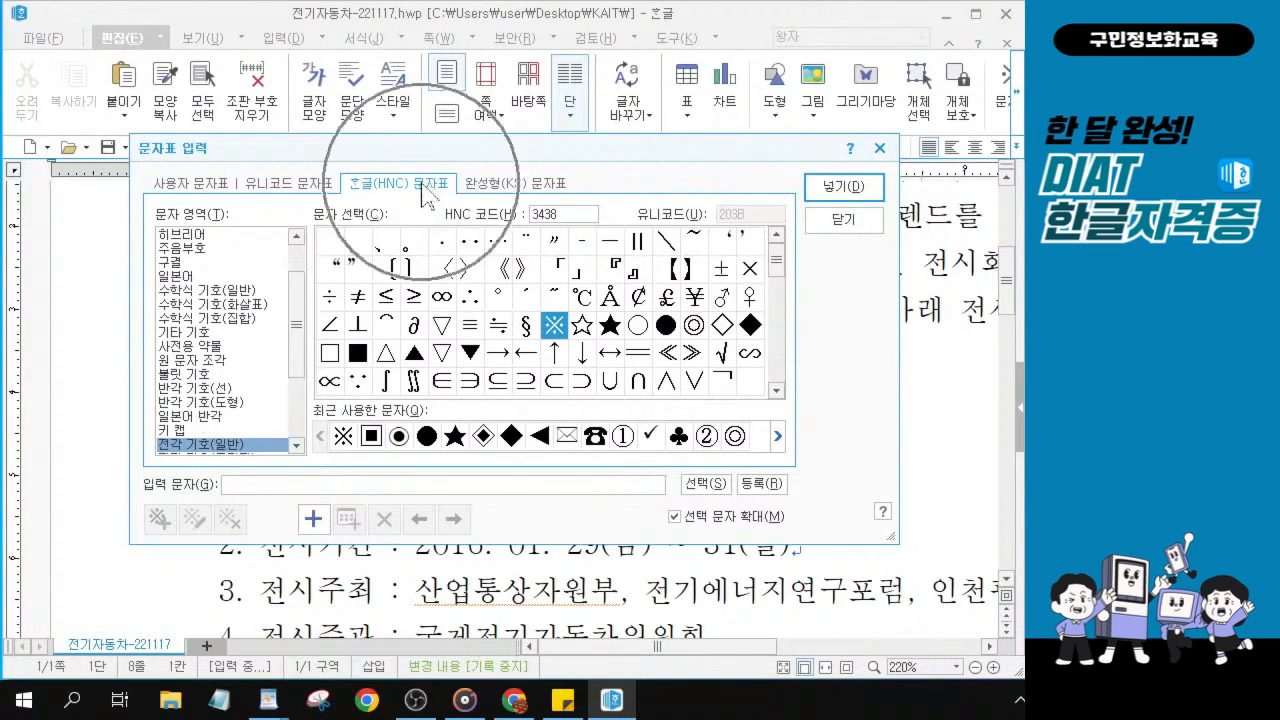
click(196, 188)
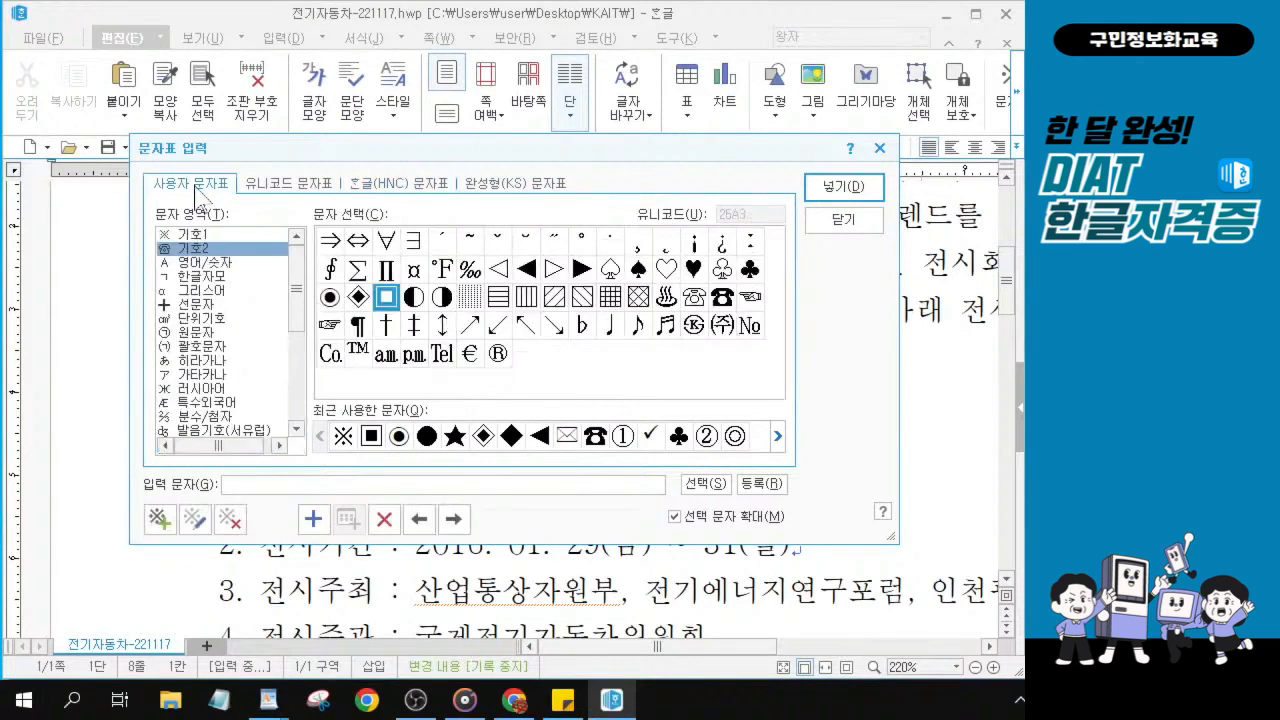
click(283, 185)
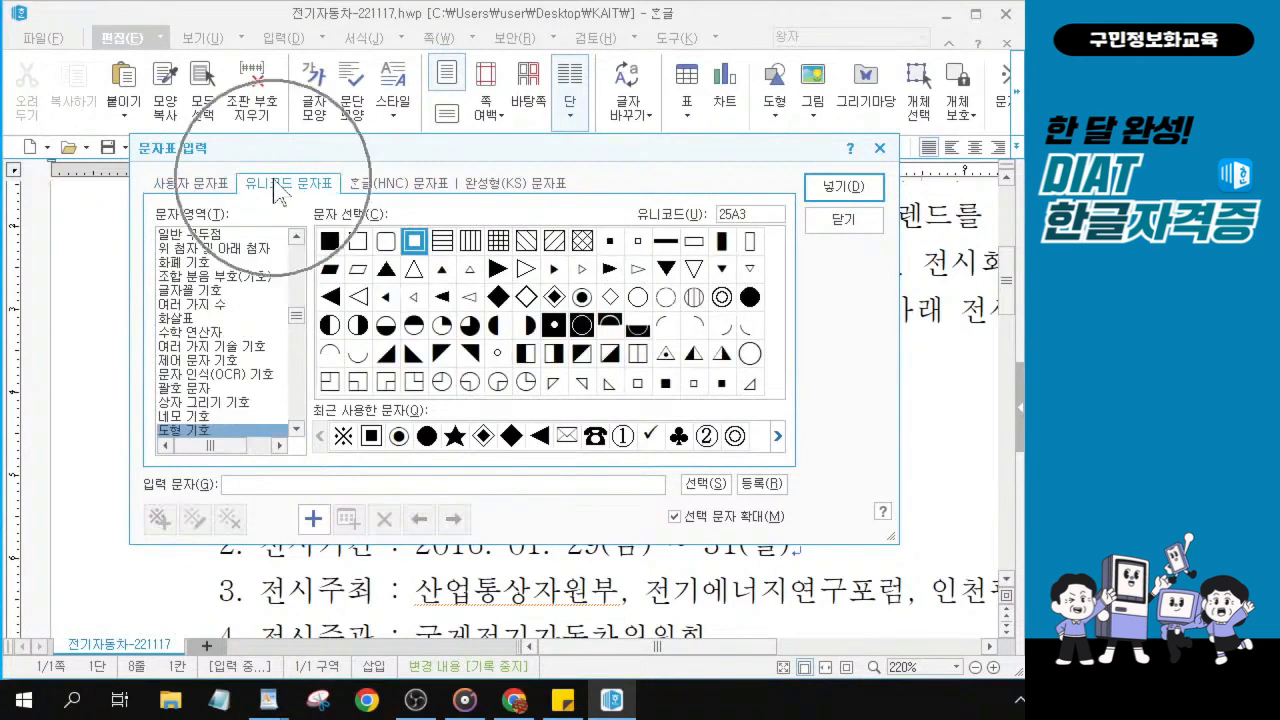
click(400, 185)
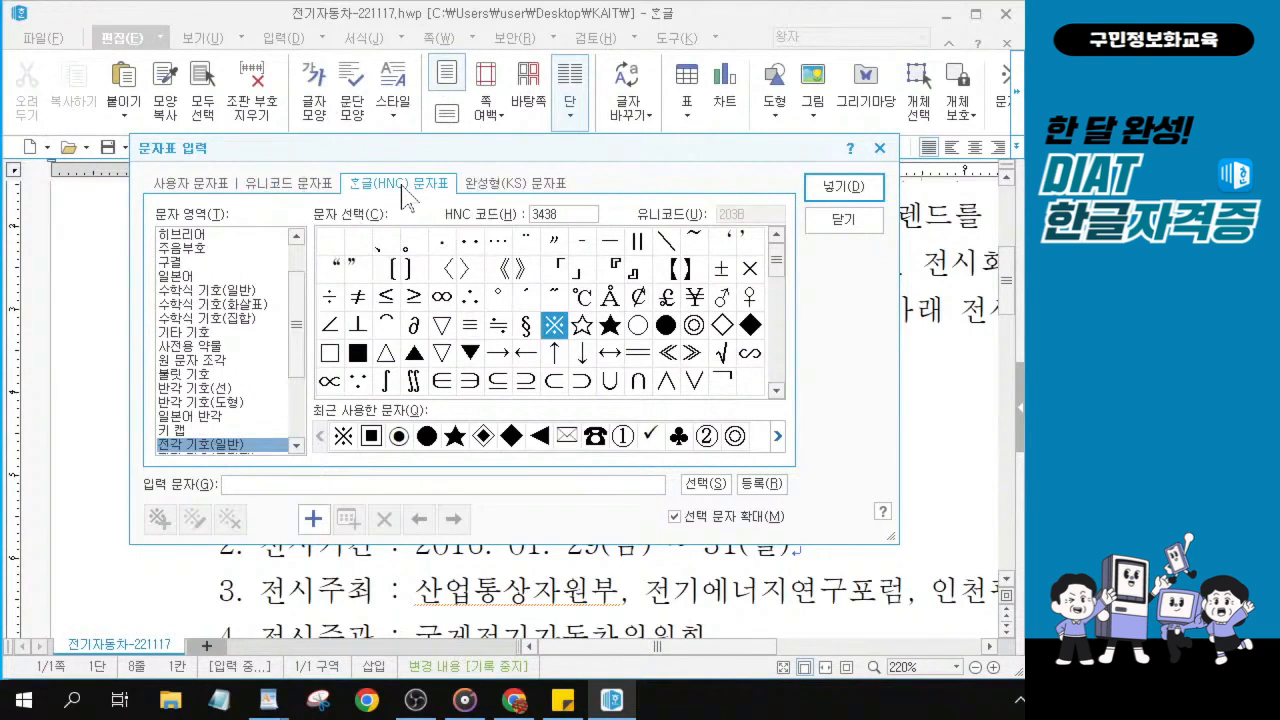
click(402, 194)
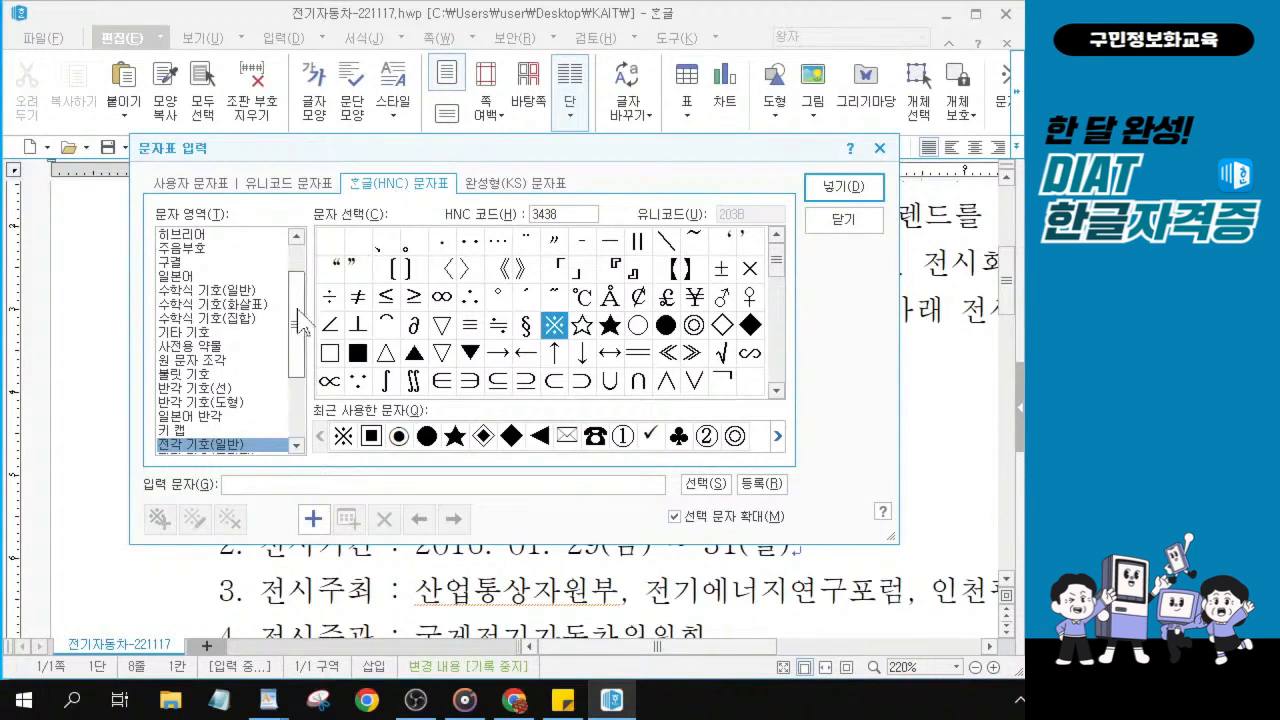
Find the ◉ symbol (HNC code 3481) in the 전각 기호(일반) group and select it.
drag(298, 322, 308, 400)
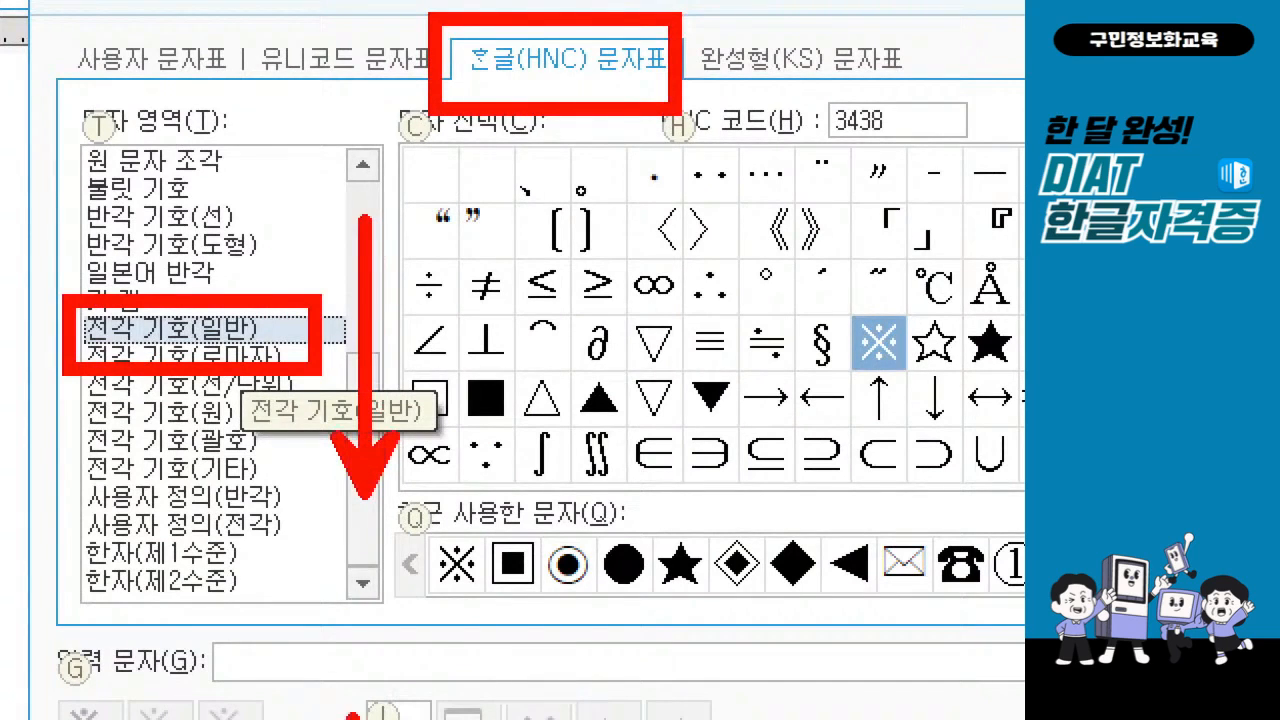
mouse_move(265, 312)
mouse_down()
mouse_move(278, 333)
mouse_move(320, 283)
mouse_up()
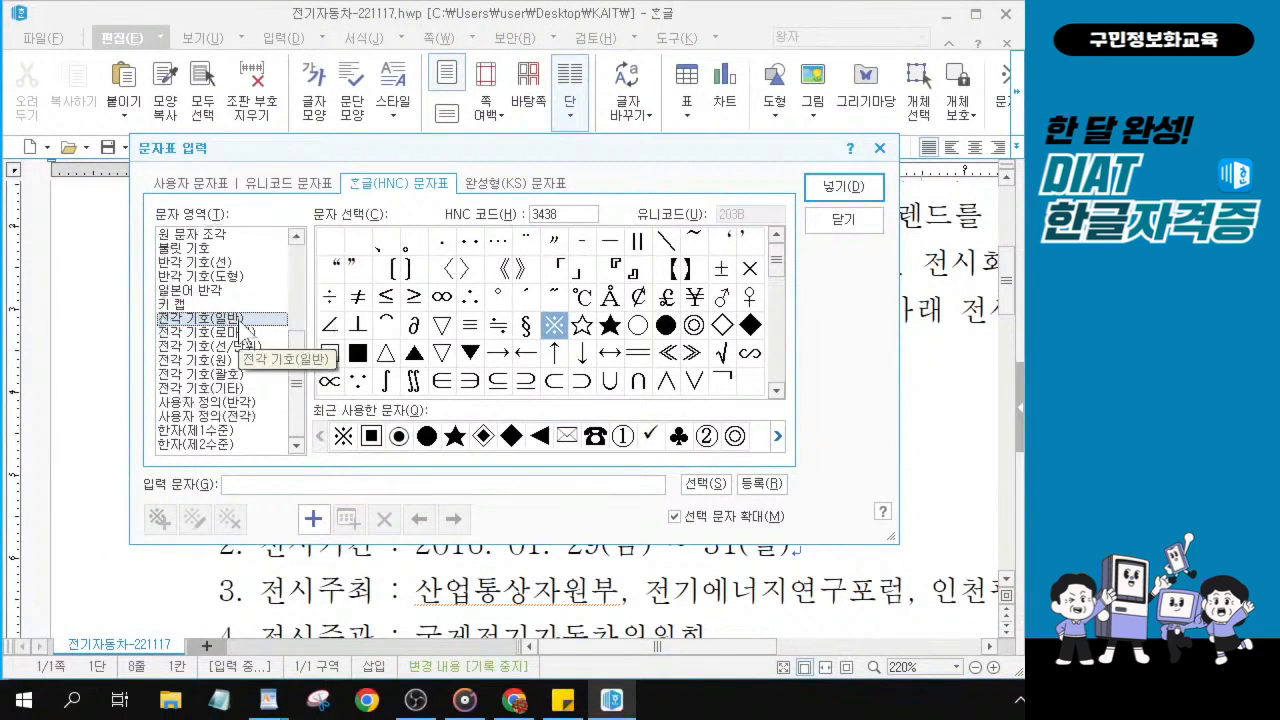
click(778, 394)
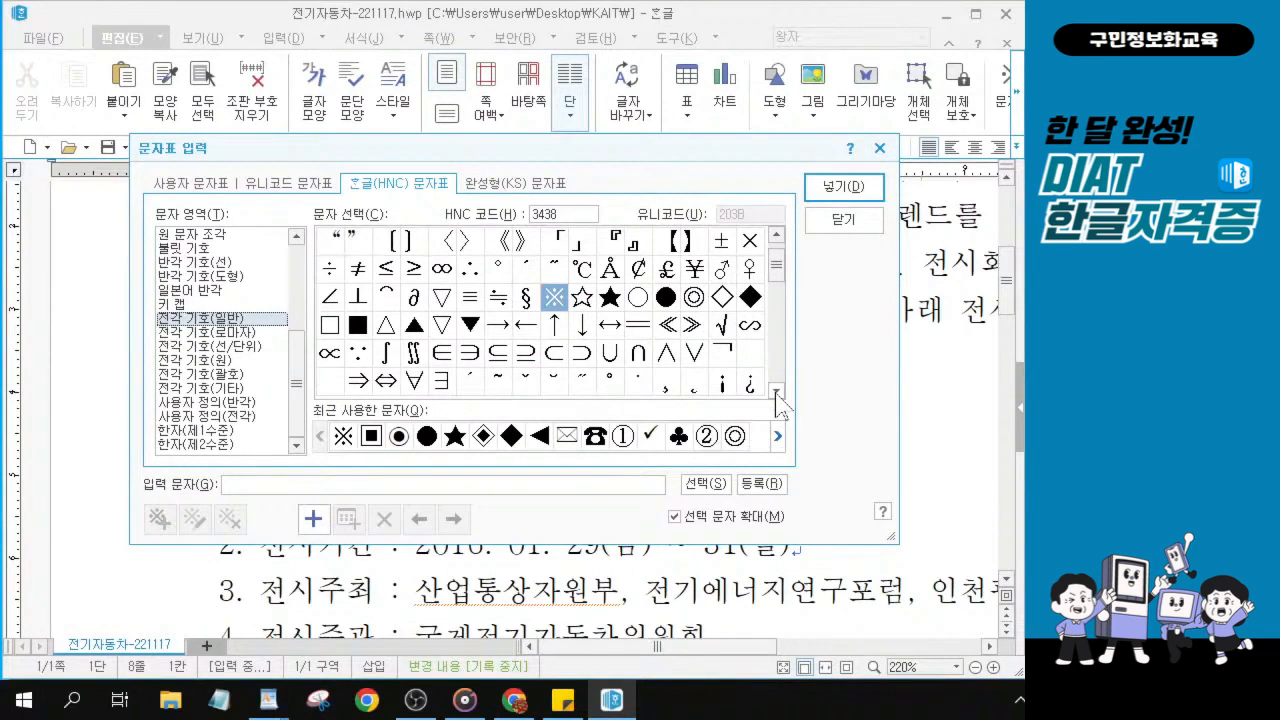
click(778, 394)
click(778, 394)
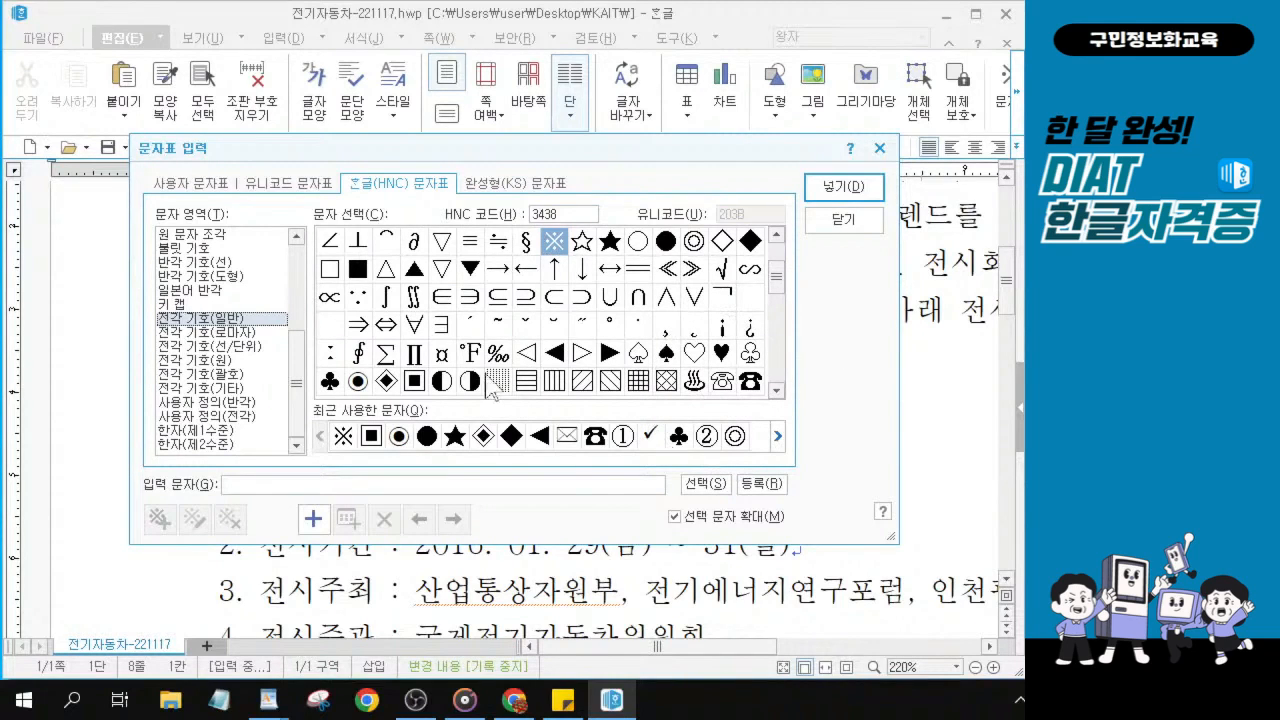
click(357, 381)
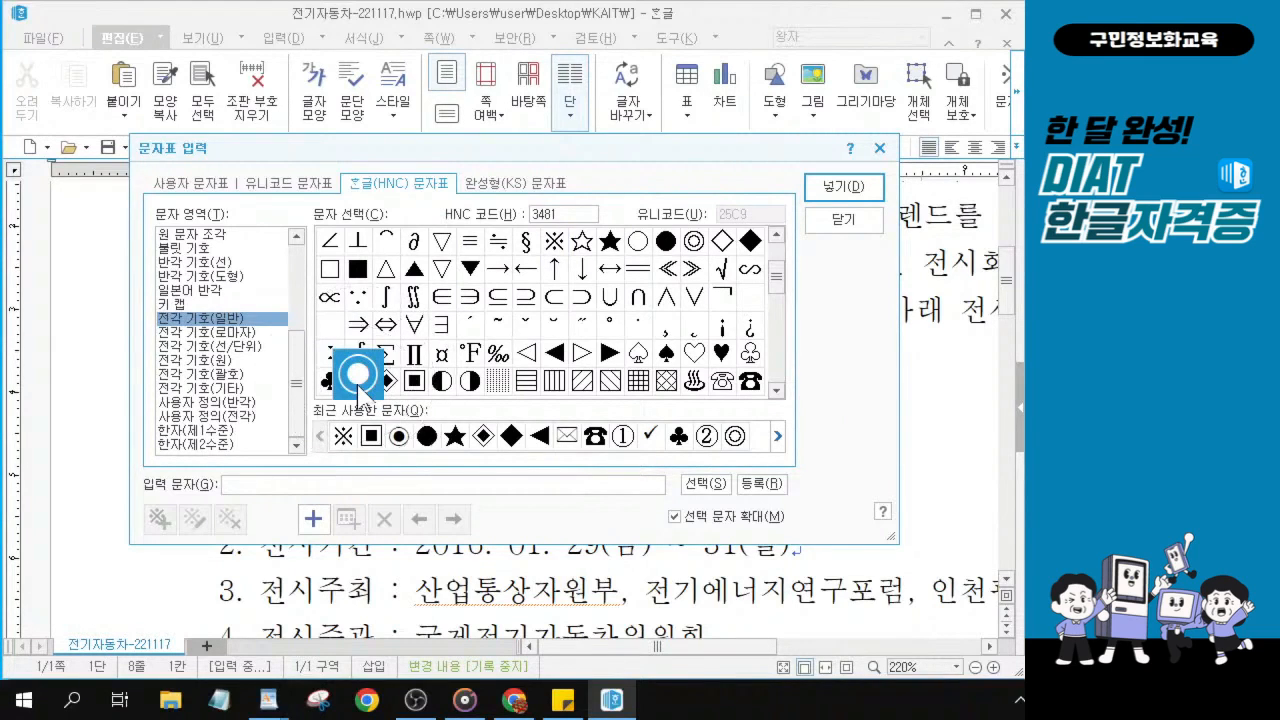
Insert the ◉ symbol in front of the 전시일정 heading, followed by a space.
key(alt)
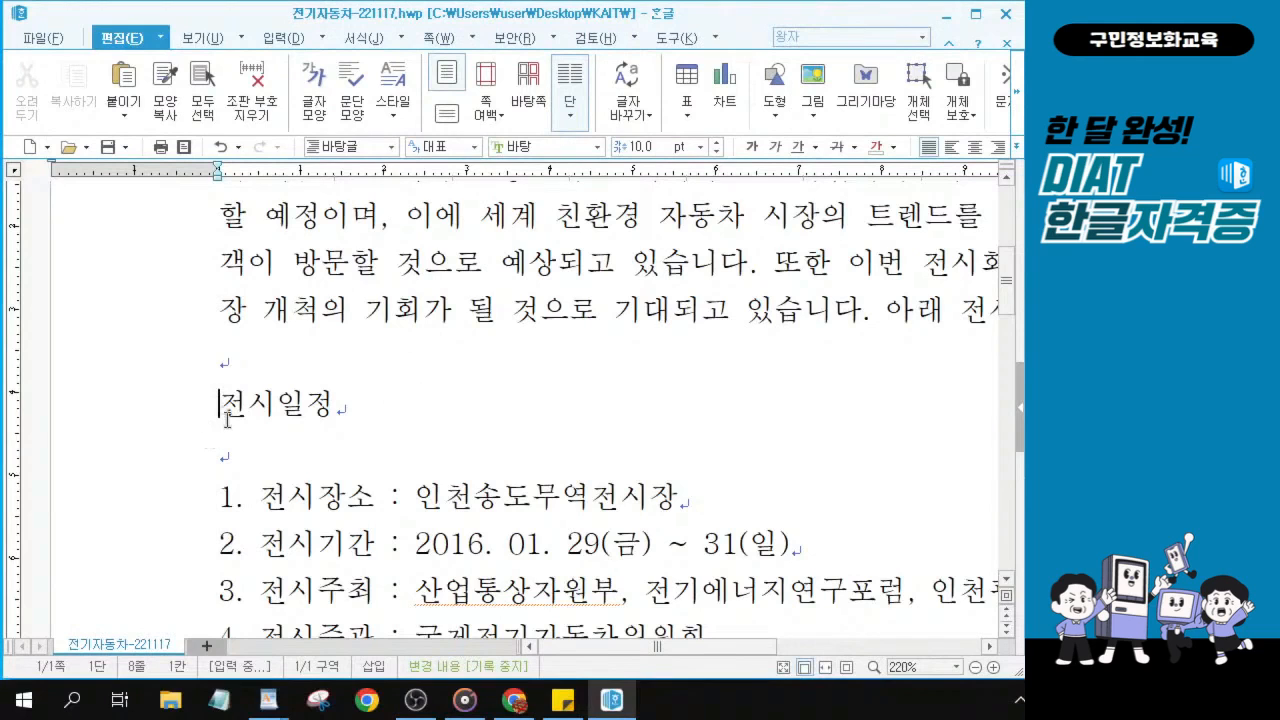
key(ctrl+F10)
click(358, 383)
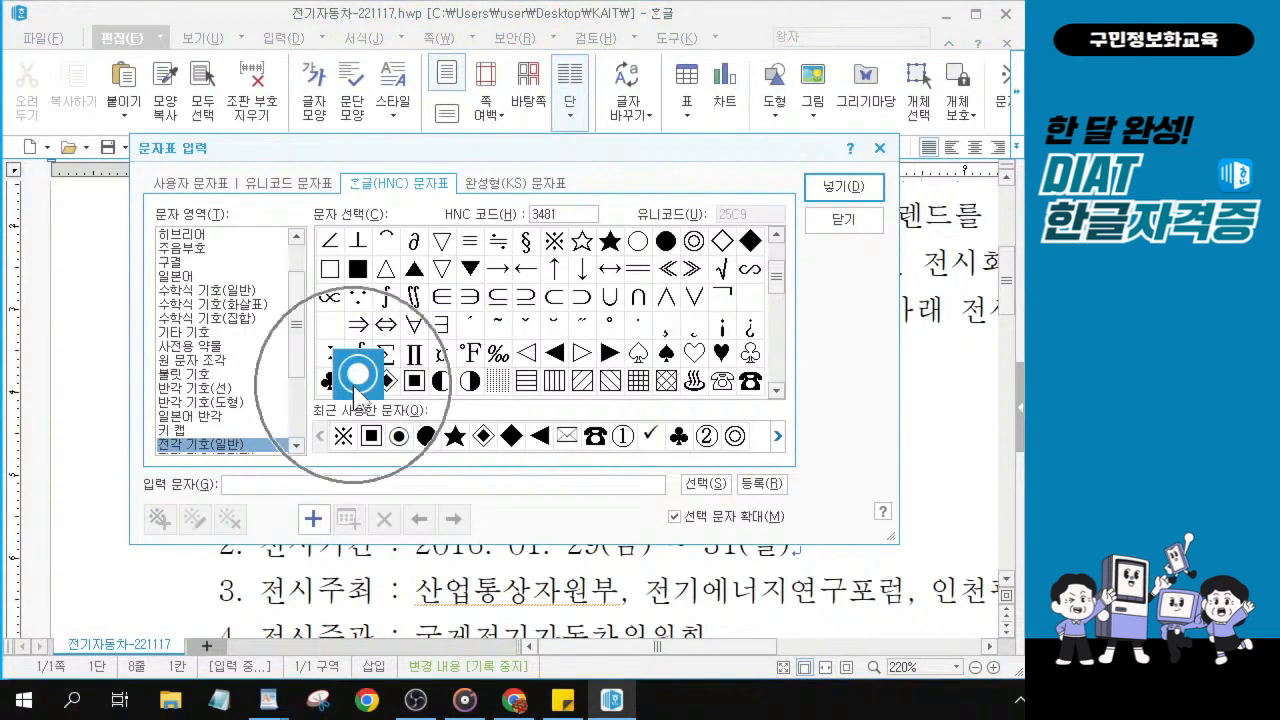
click(867, 193)
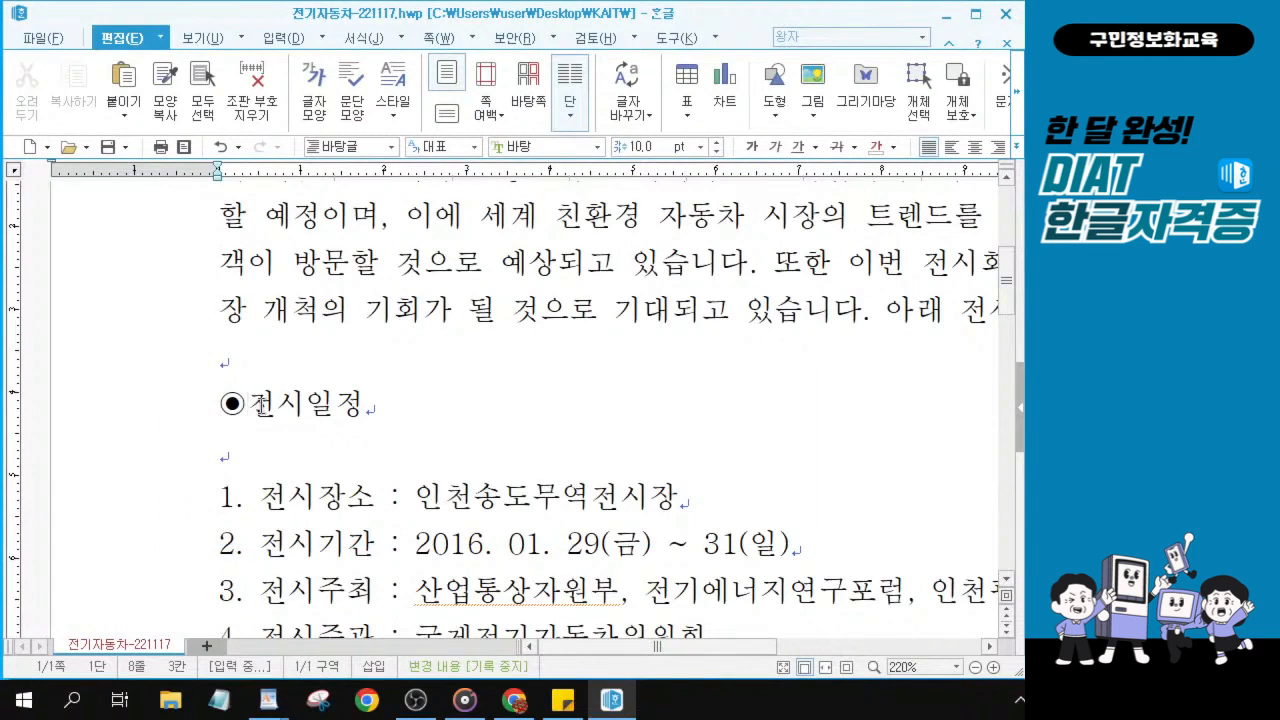
click(254, 405)
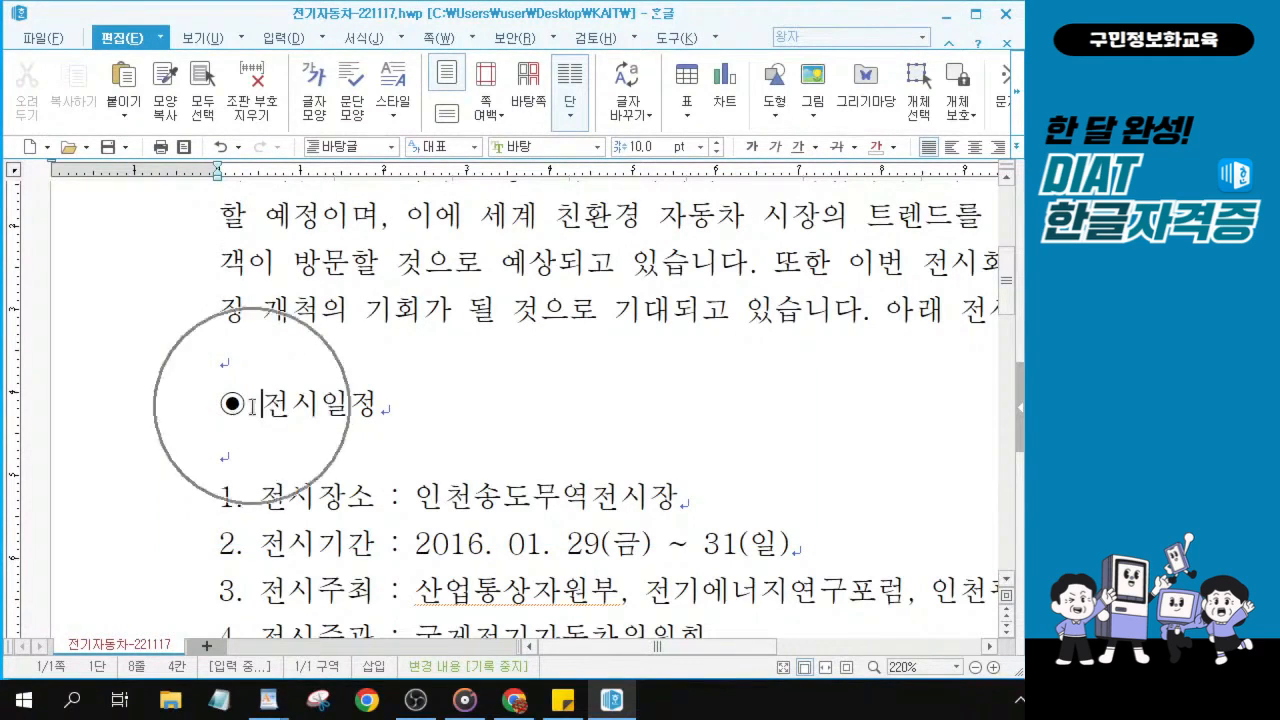
Add a space and a matching ◉ symbol from the recently used characters after the 전시일정 heading.
click(381, 404)
click(382, 404)
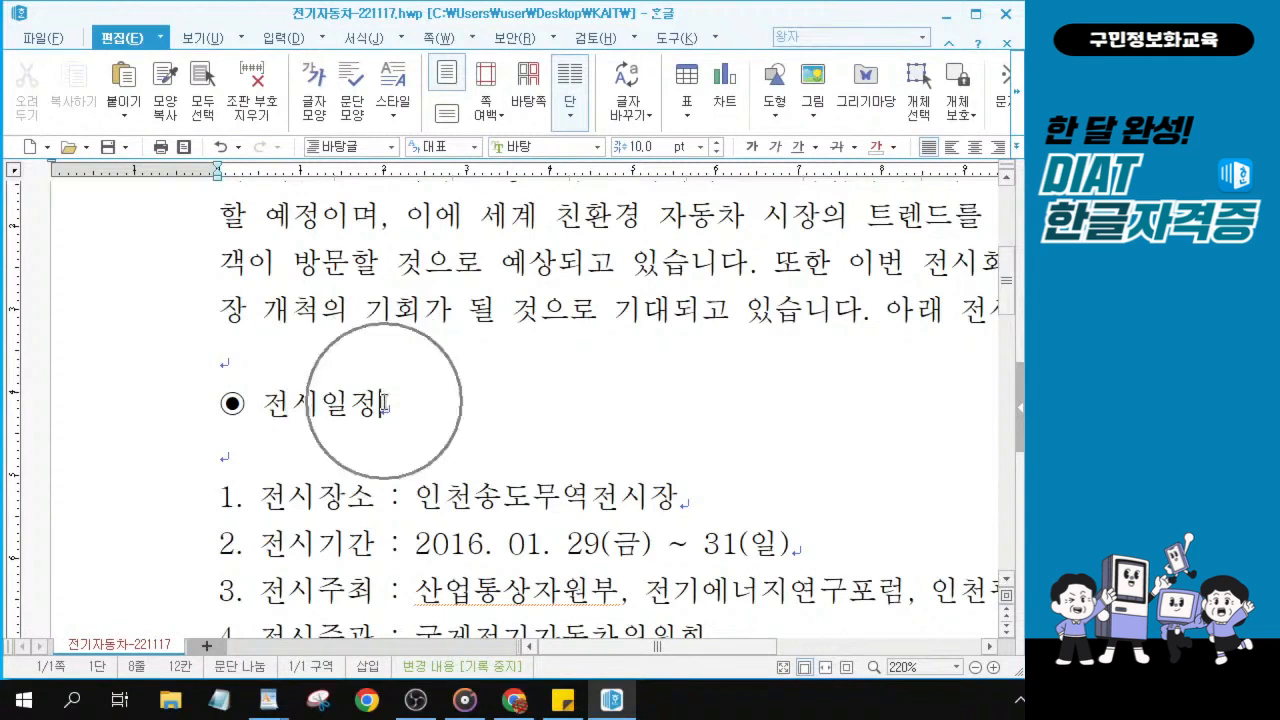
click(382, 404)
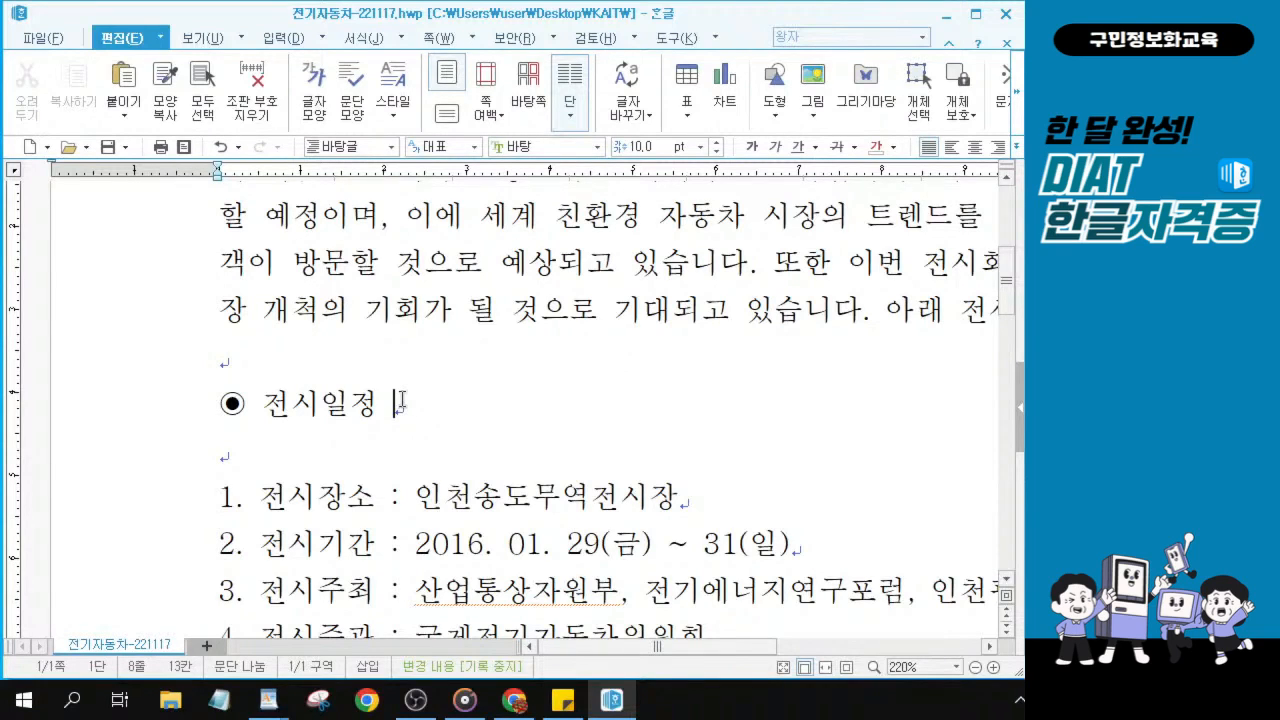
key(ctrl+F10)
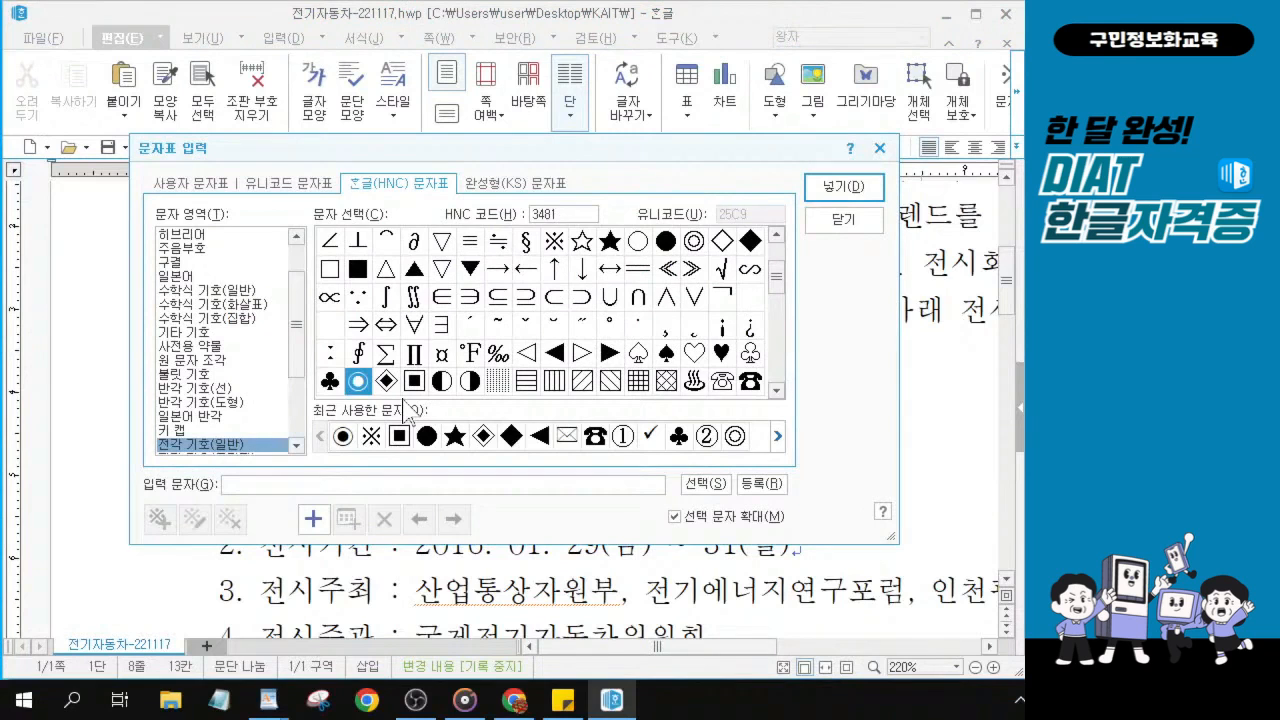
click(356, 381)
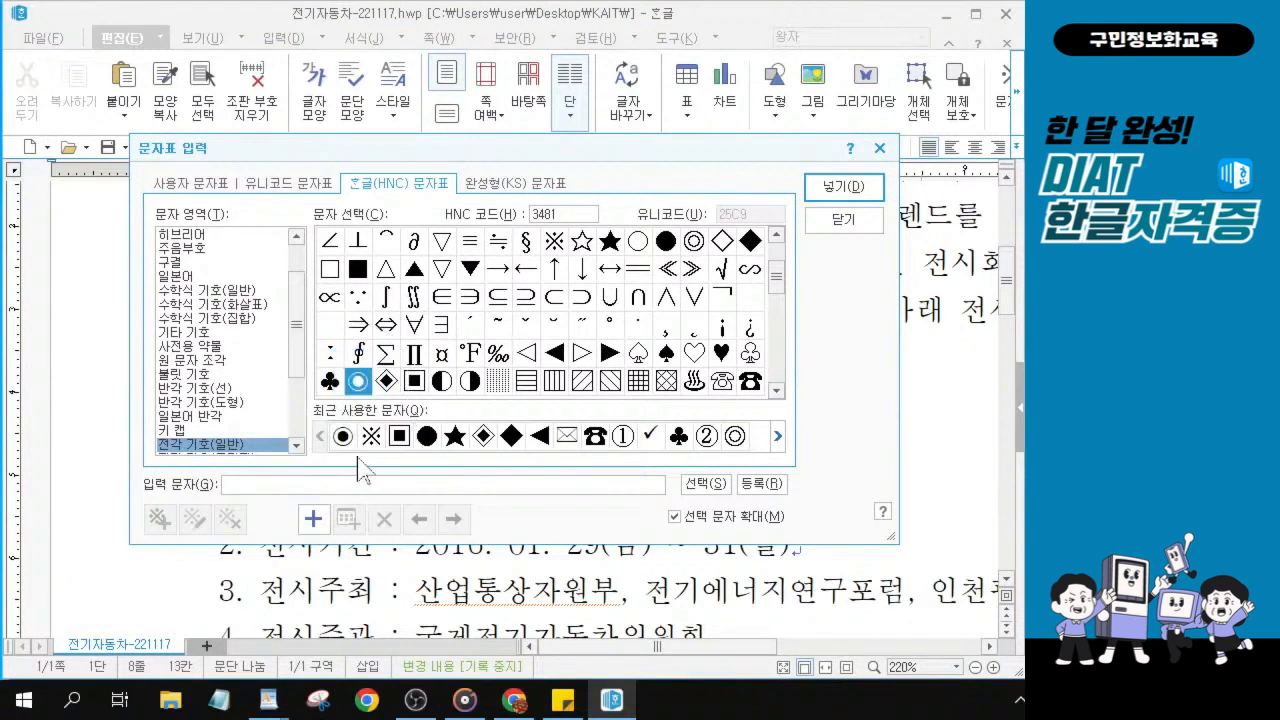
key(alt)
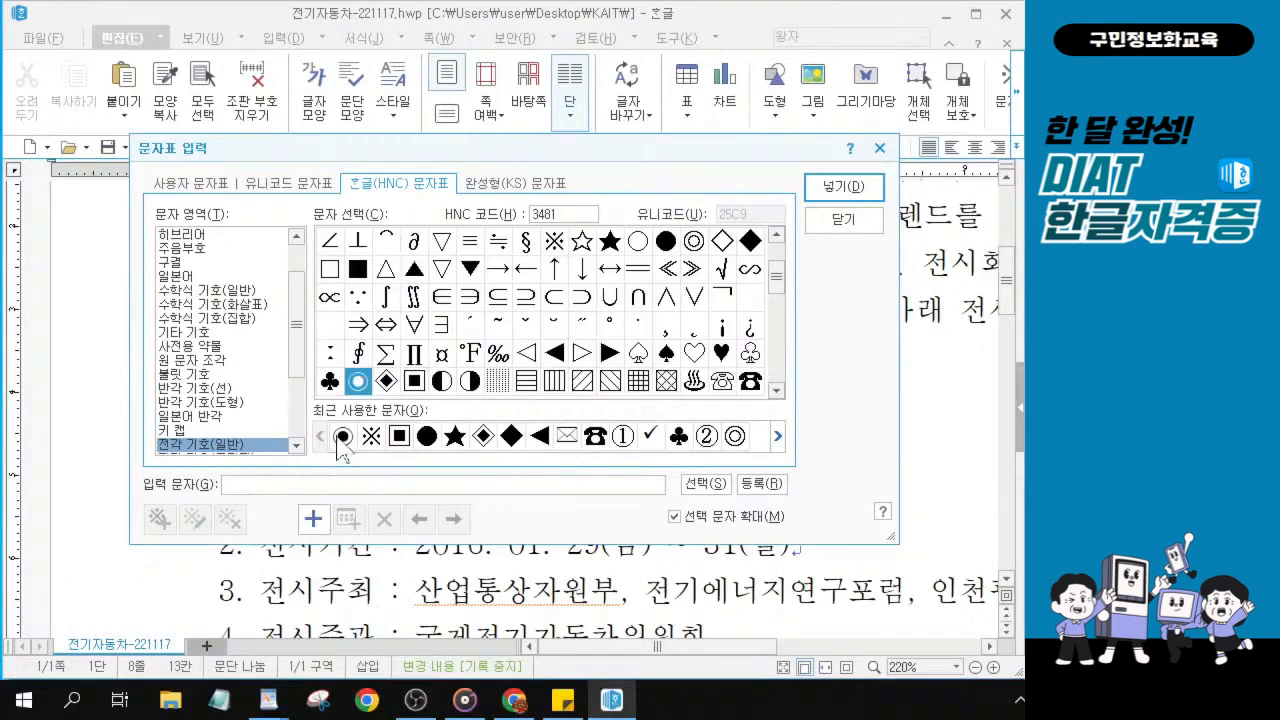
click(330, 418)
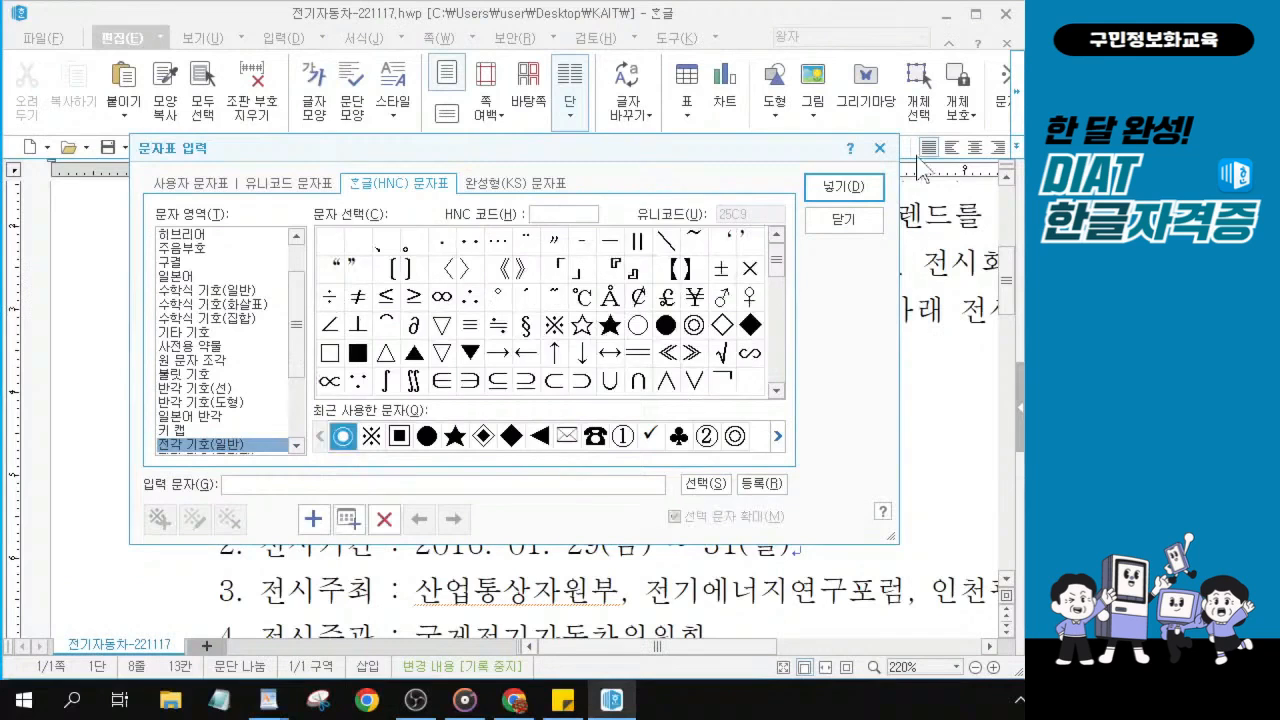
click(832, 191)
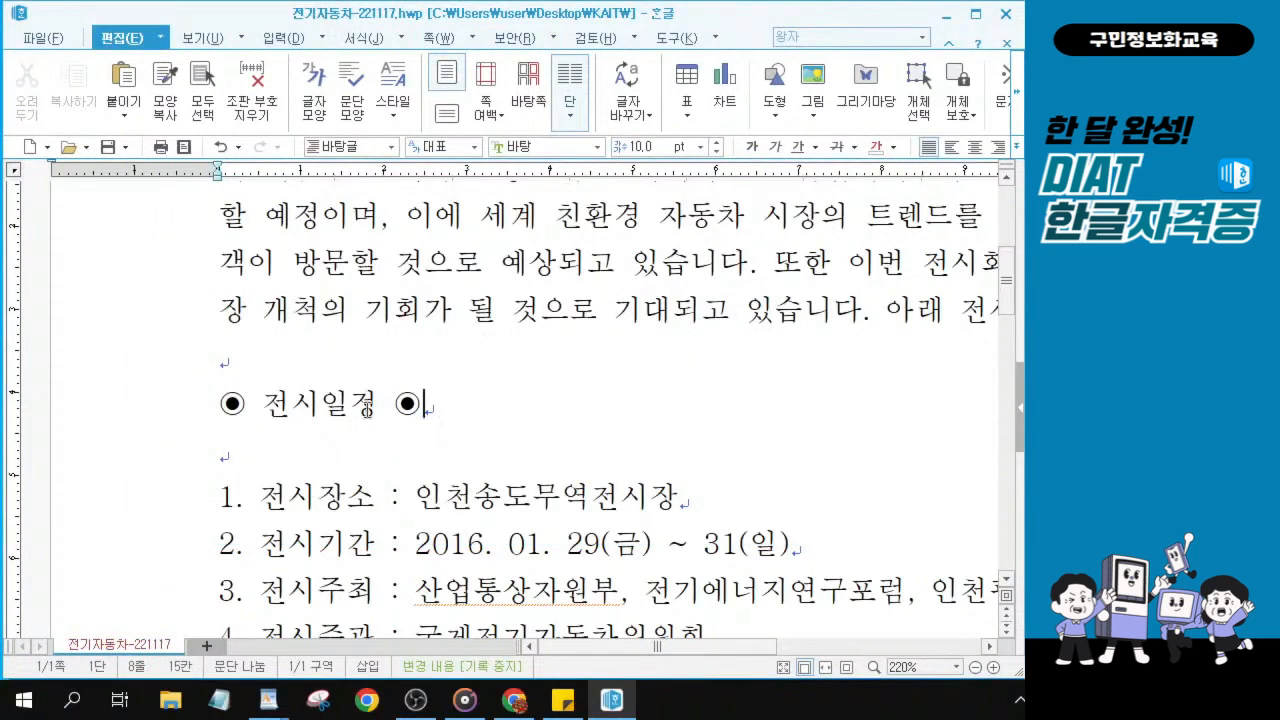
Find the 기타사항 heading further down the document and place the cursor in front of it.
key(alt+Tab)
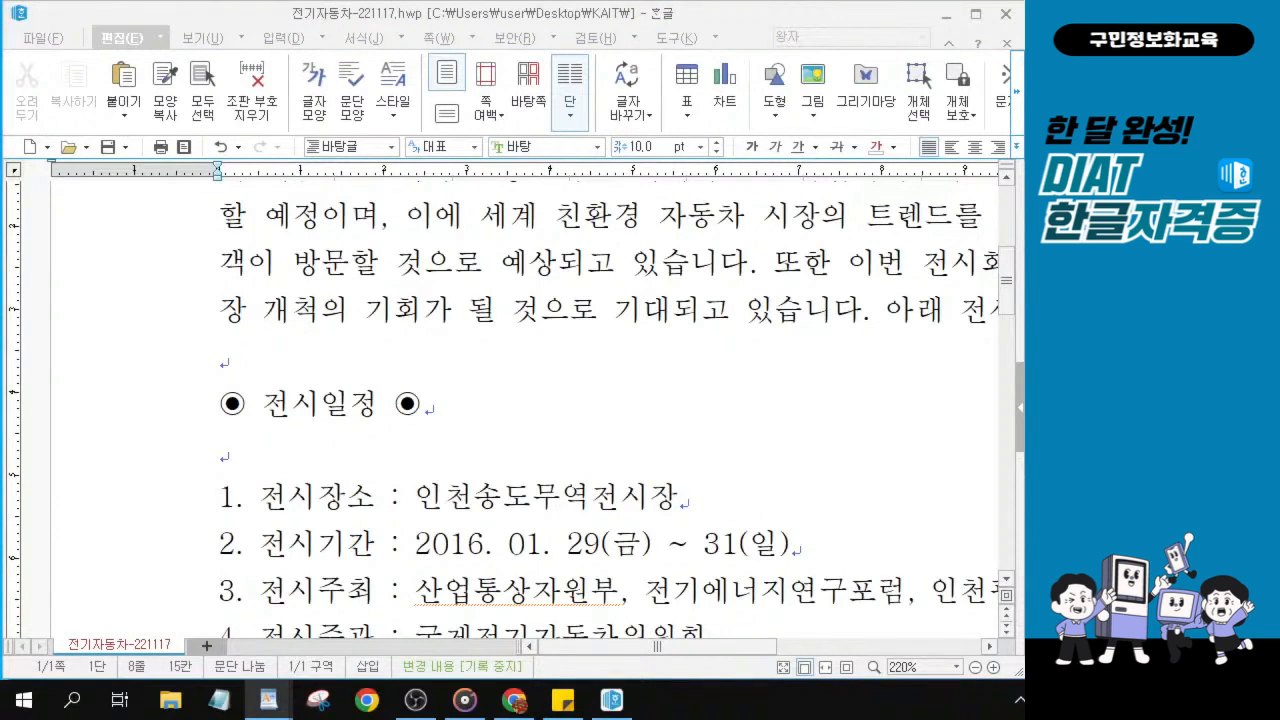
scroll(349, 311, down, 4)
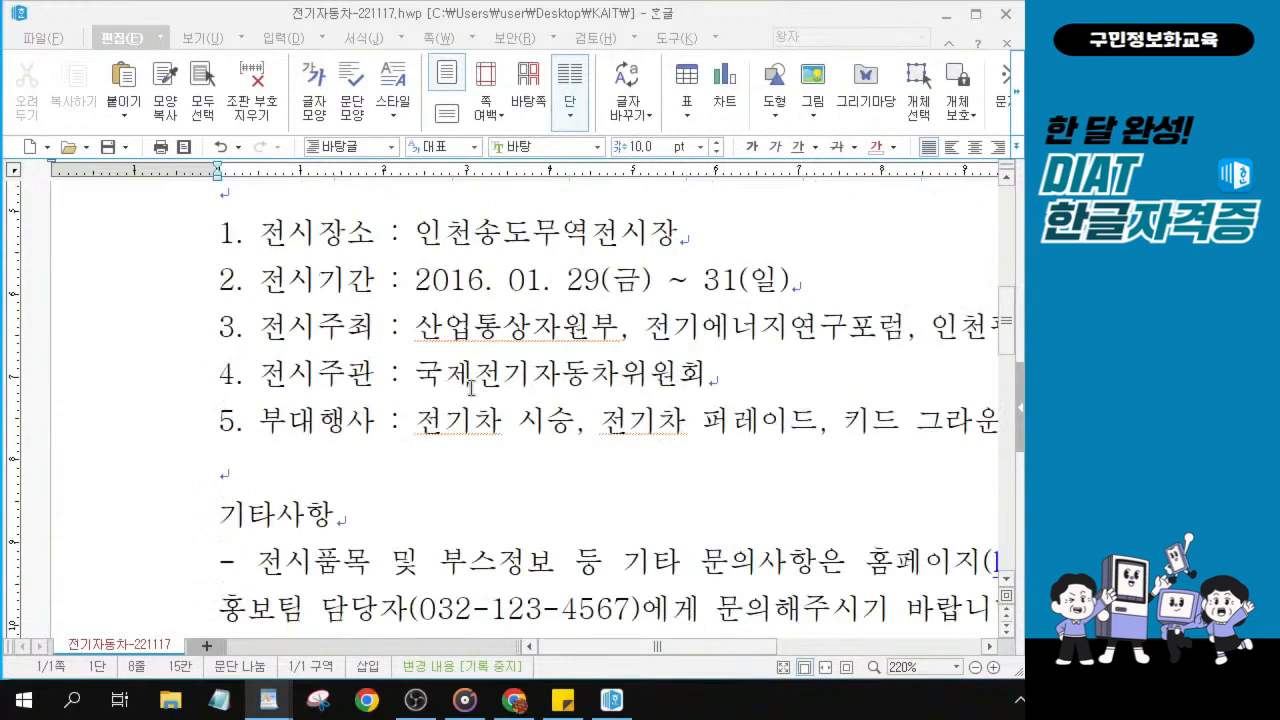
scroll(390, 248, up, 2)
scroll(354, 316, down, 6)
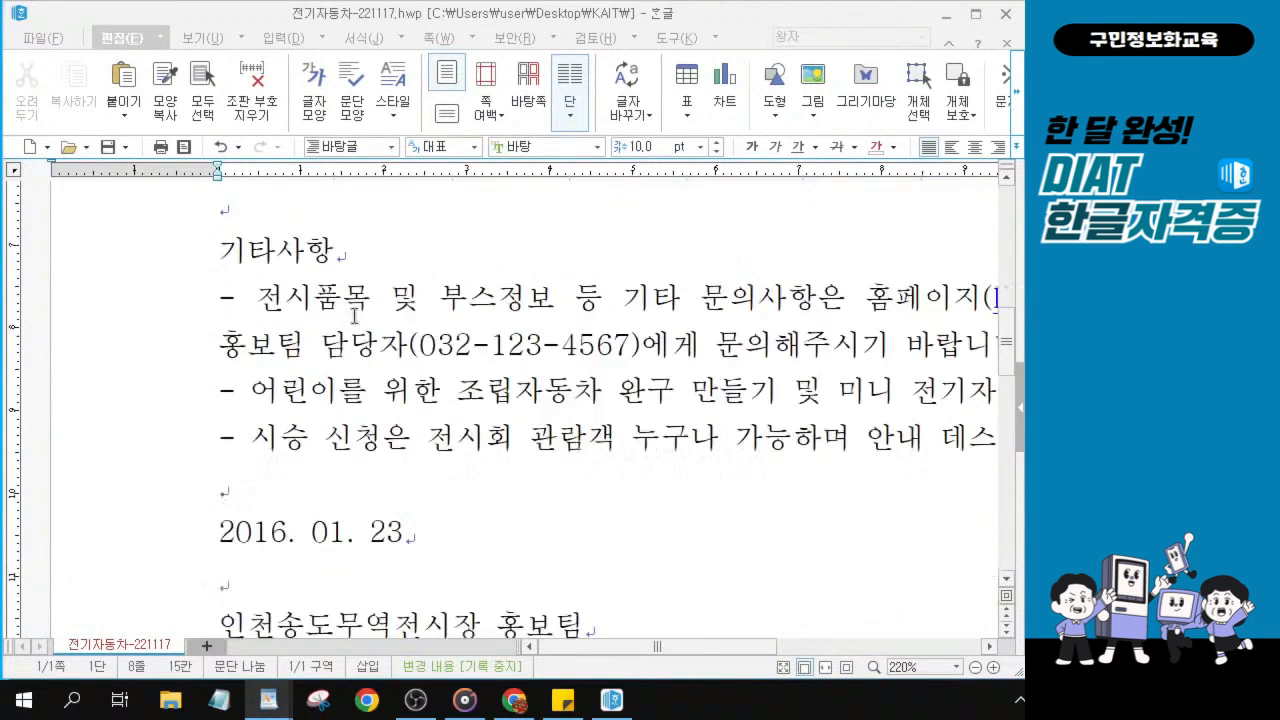
click(285, 262)
scroll(285, 262, up, 2)
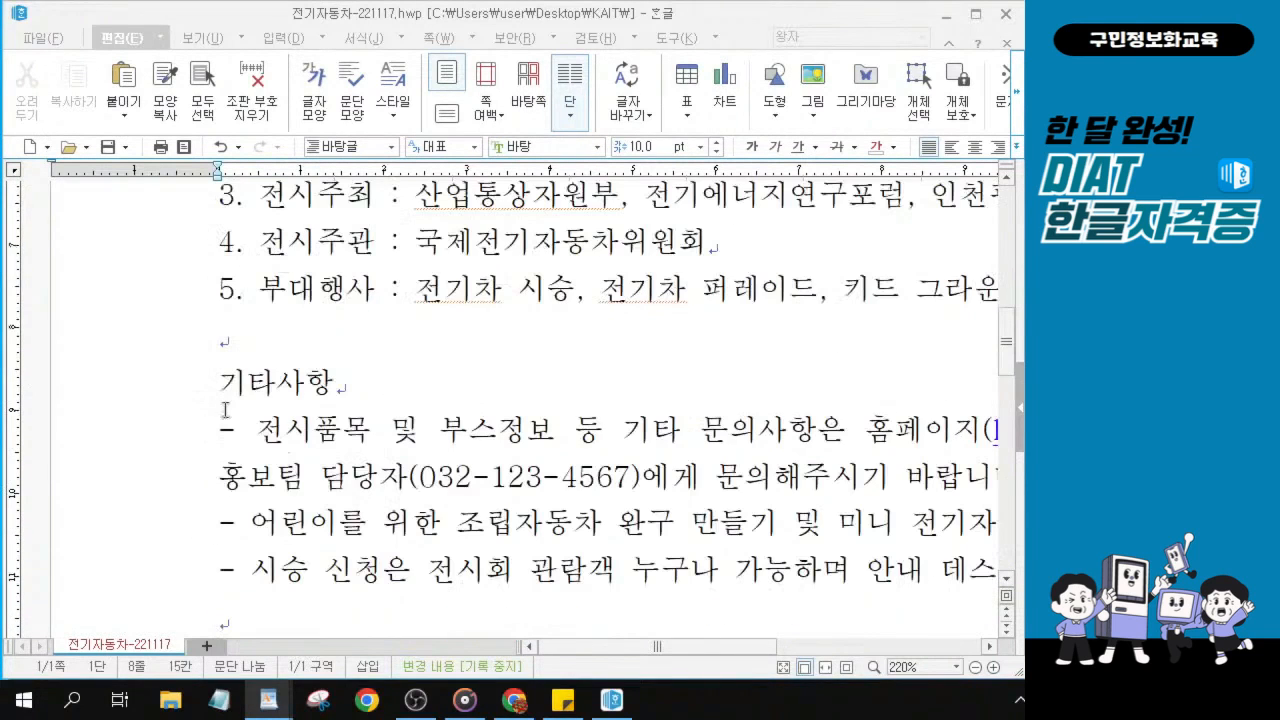
click(244, 380)
click(219, 380)
click(219, 380)
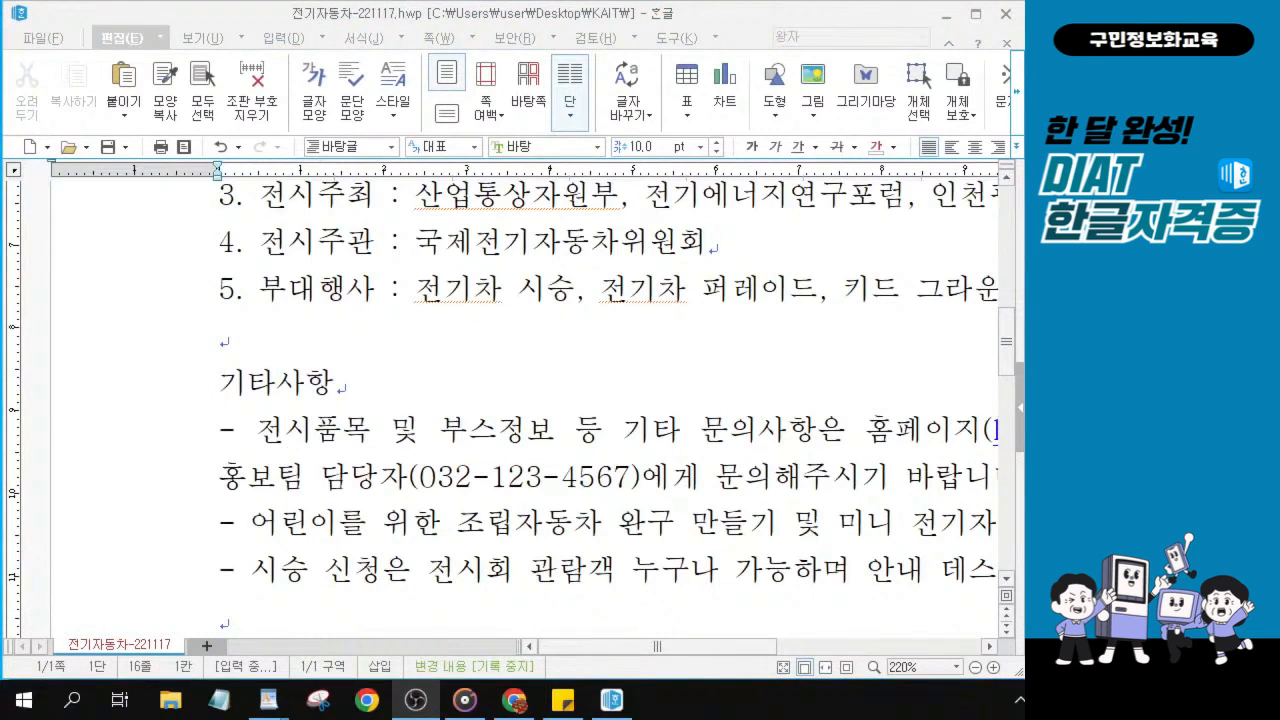
click(219, 381)
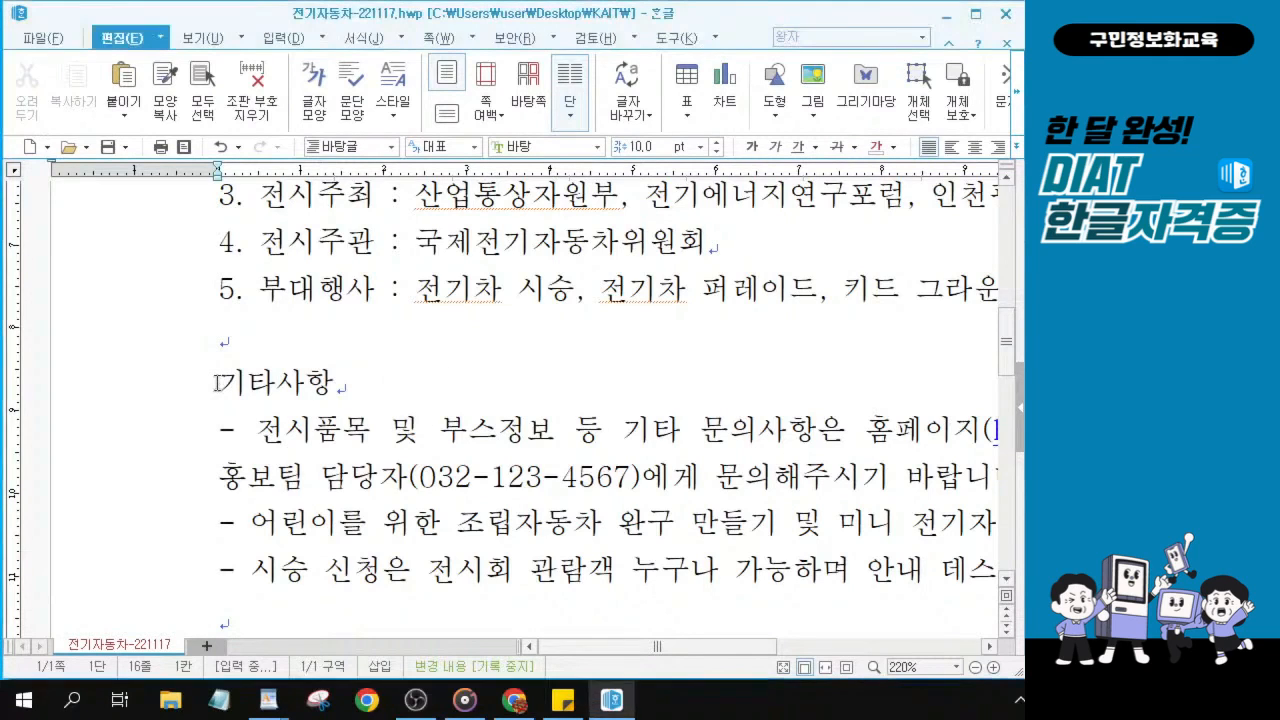
click(219, 381)
click(220, 383)
Open the HNC character table at the 기타사항 heading and display the 전각 기호(일반) symbol group.
key(ctrl+F10)
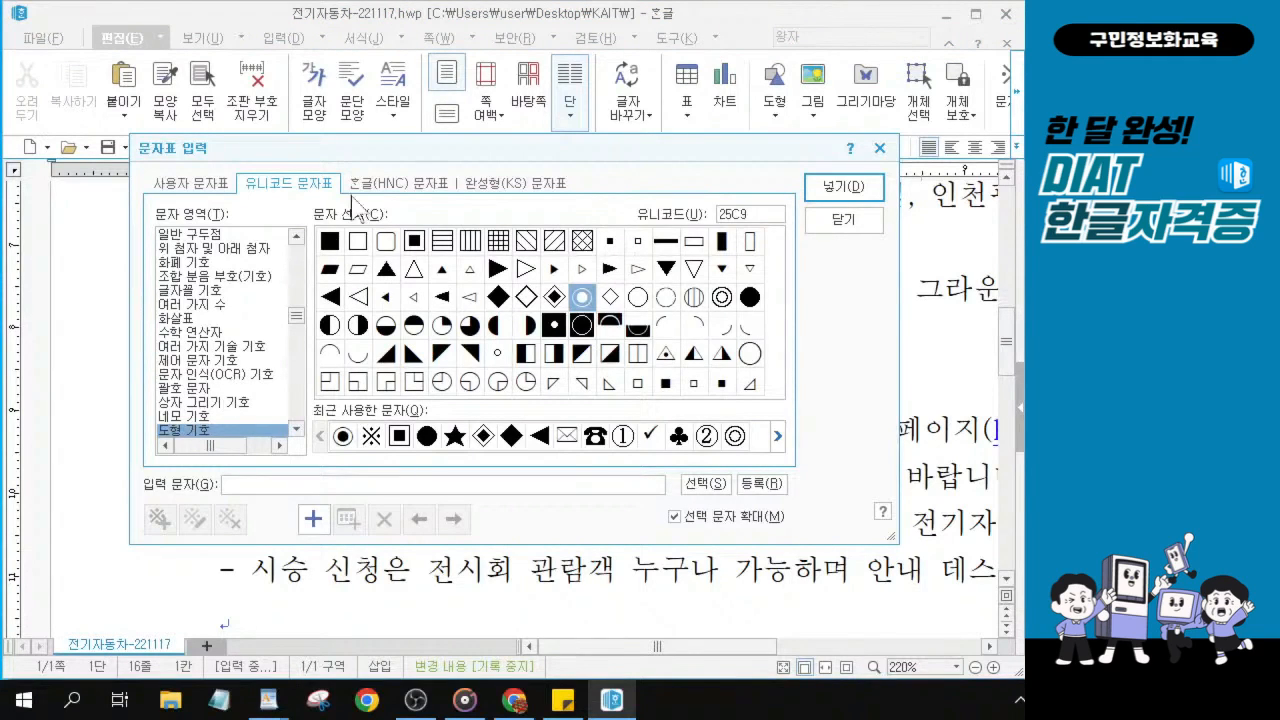
click(400, 188)
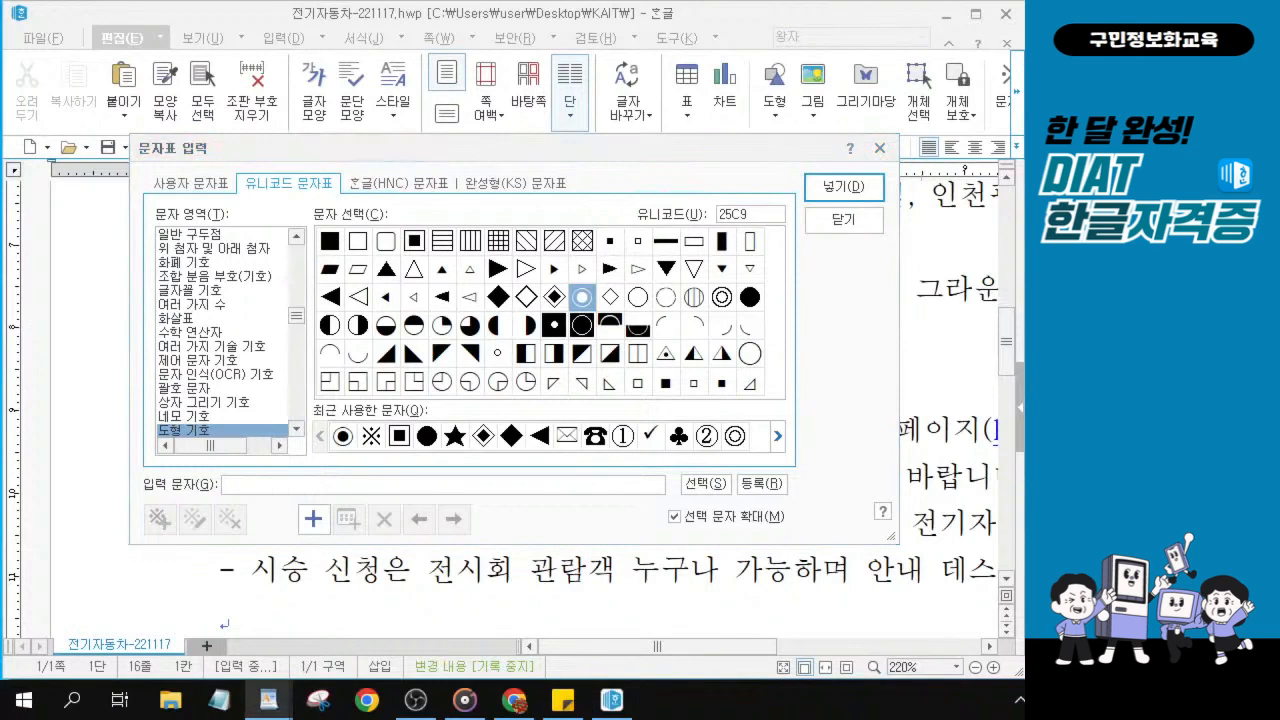
click(402, 188)
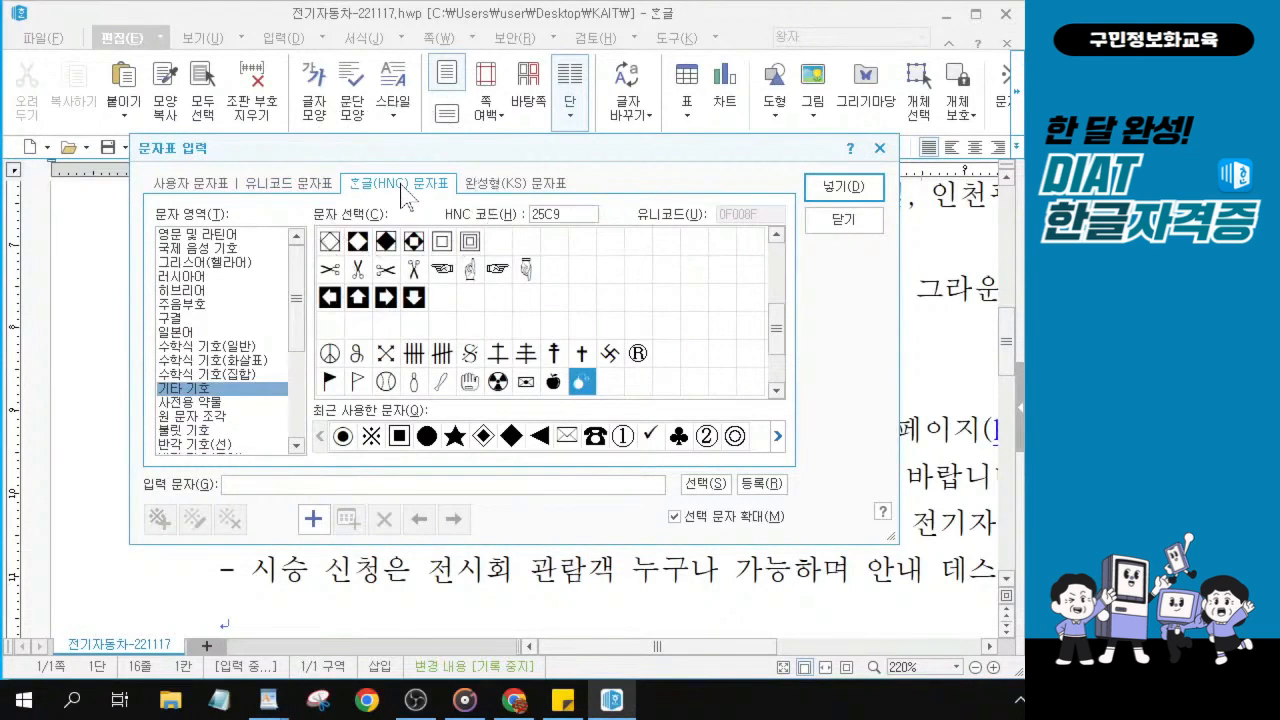
key(ctrl)
key(ctrl)
key(ctrl)
key(ctrl)
key(ctrl)
drag(285, 320, 288, 398)
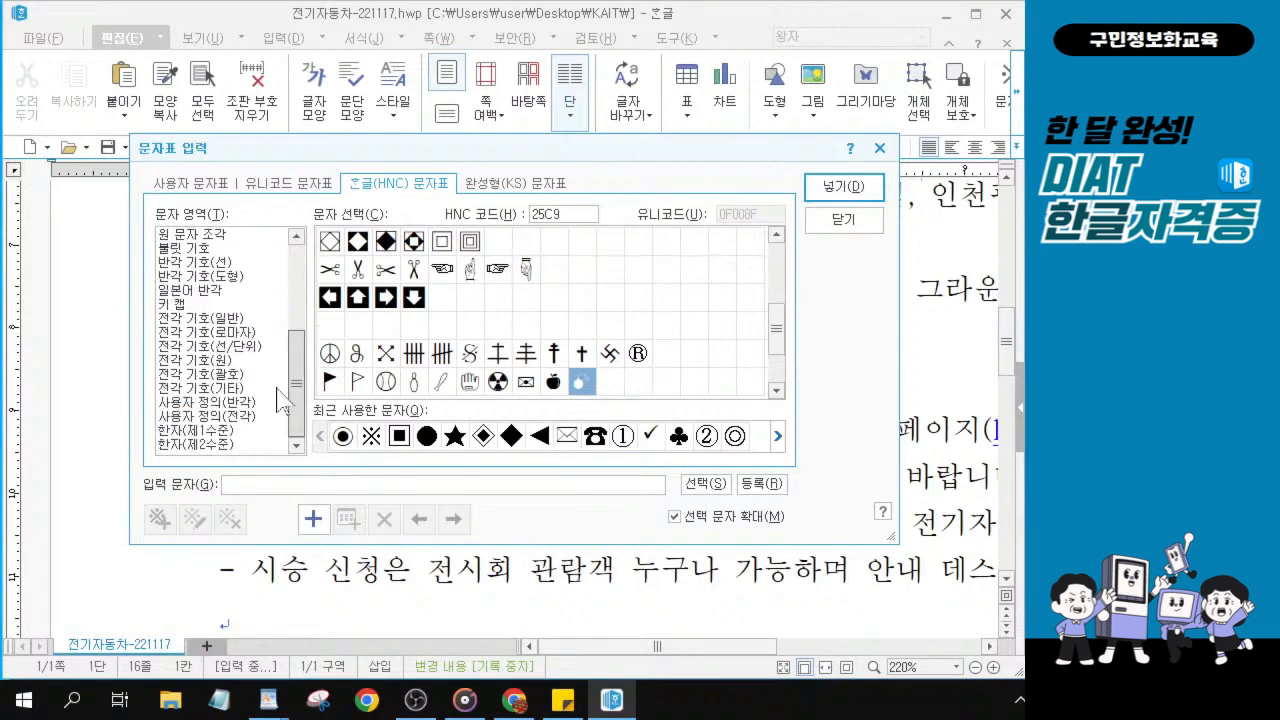
click(207, 319)
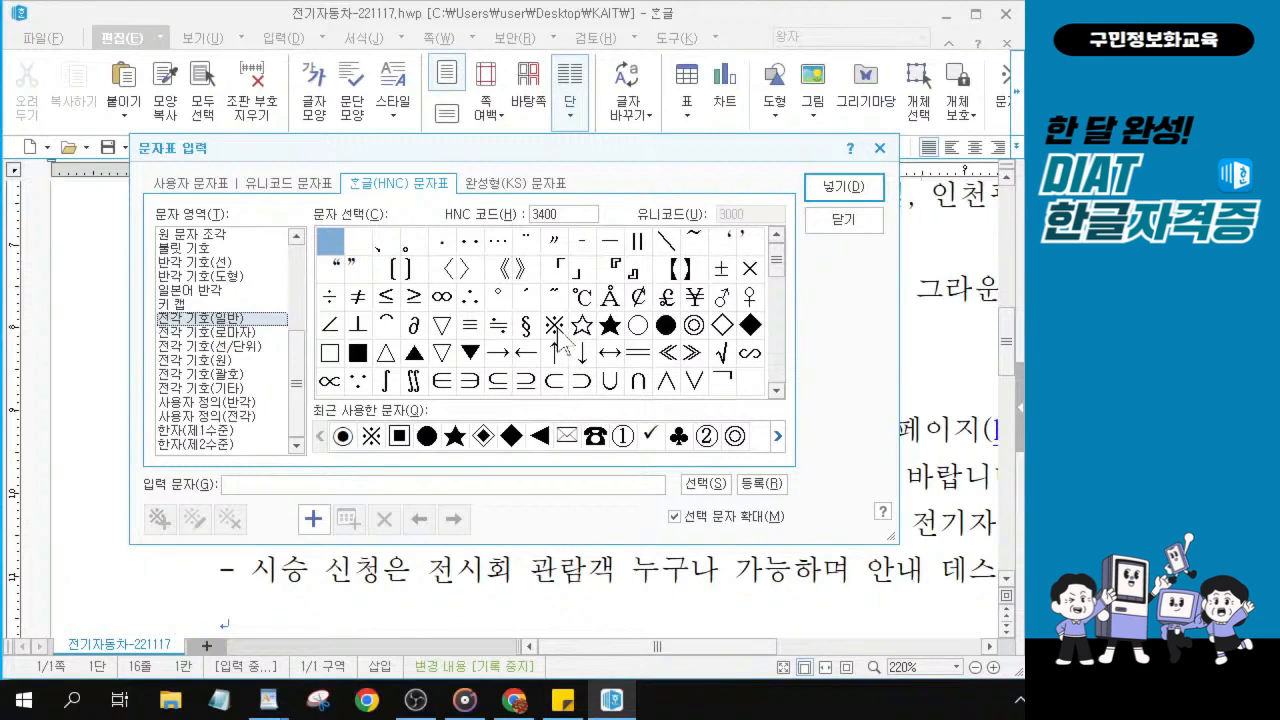
Insert the ※ symbol (HNC code 3438) in front of the 기타사항 heading, followed by a space.
key(ctrl)
key(alt+1)
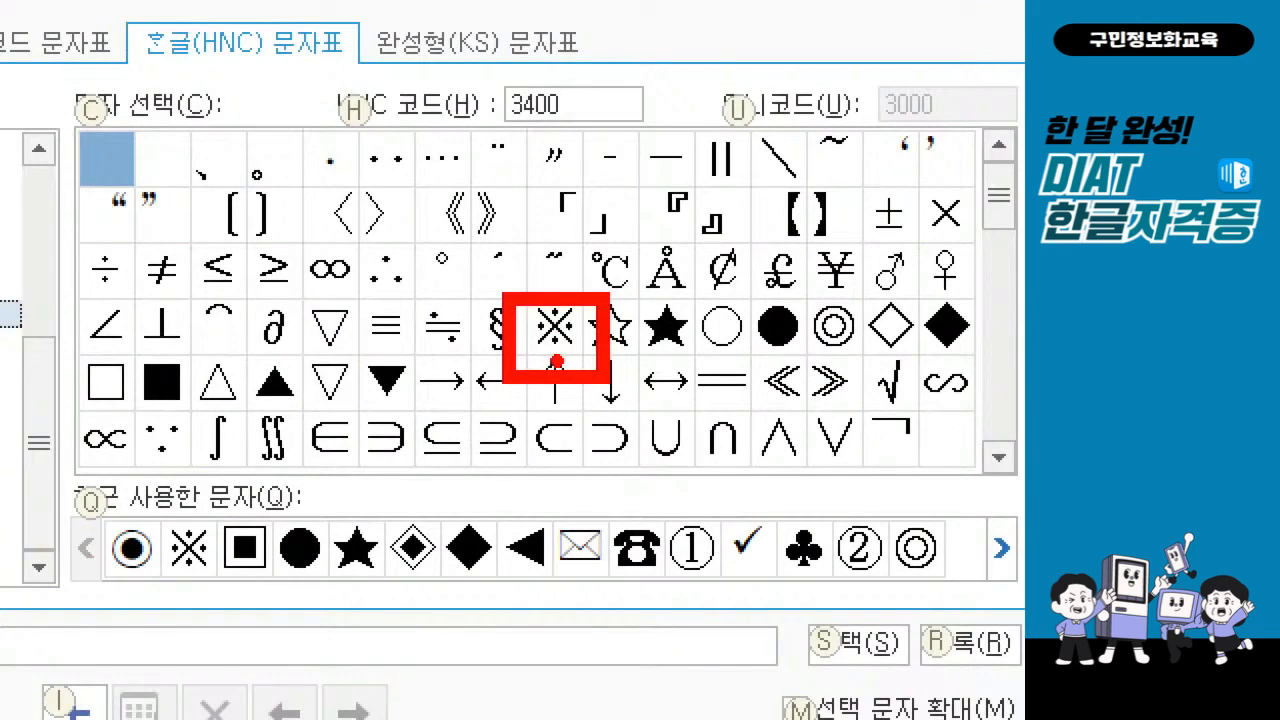
drag(537, 359, 561, 359)
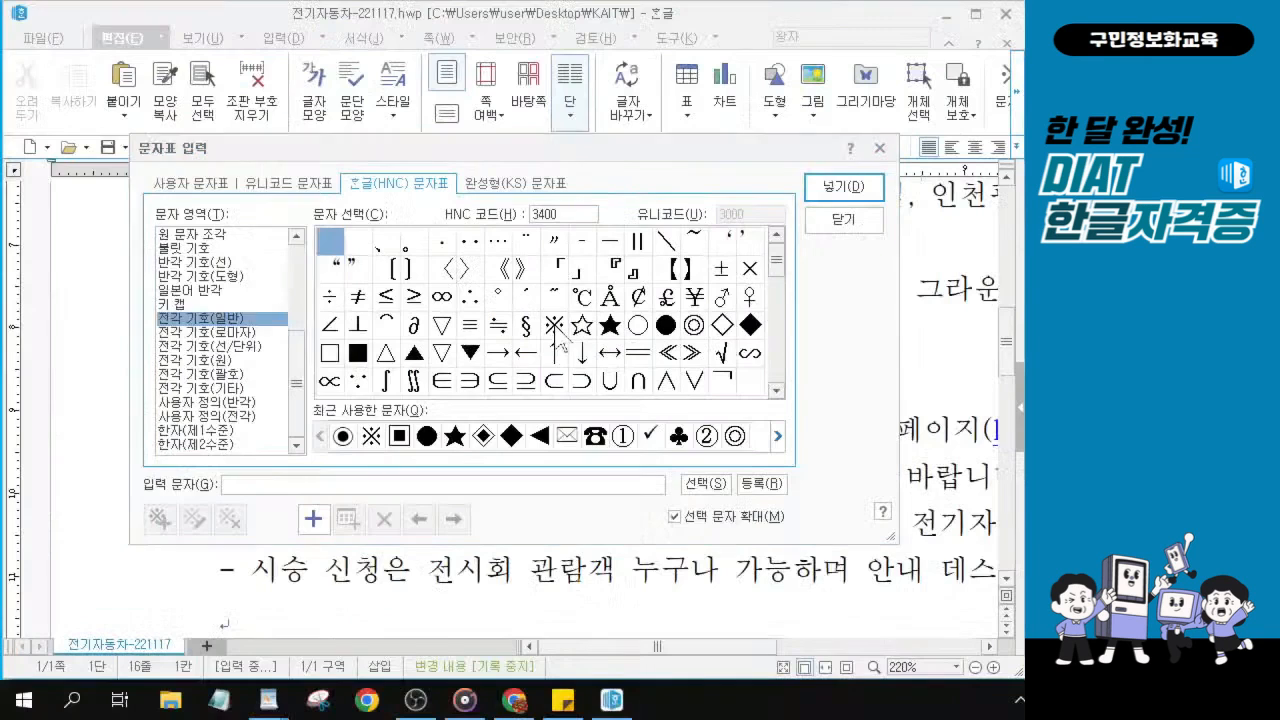
click(560, 331)
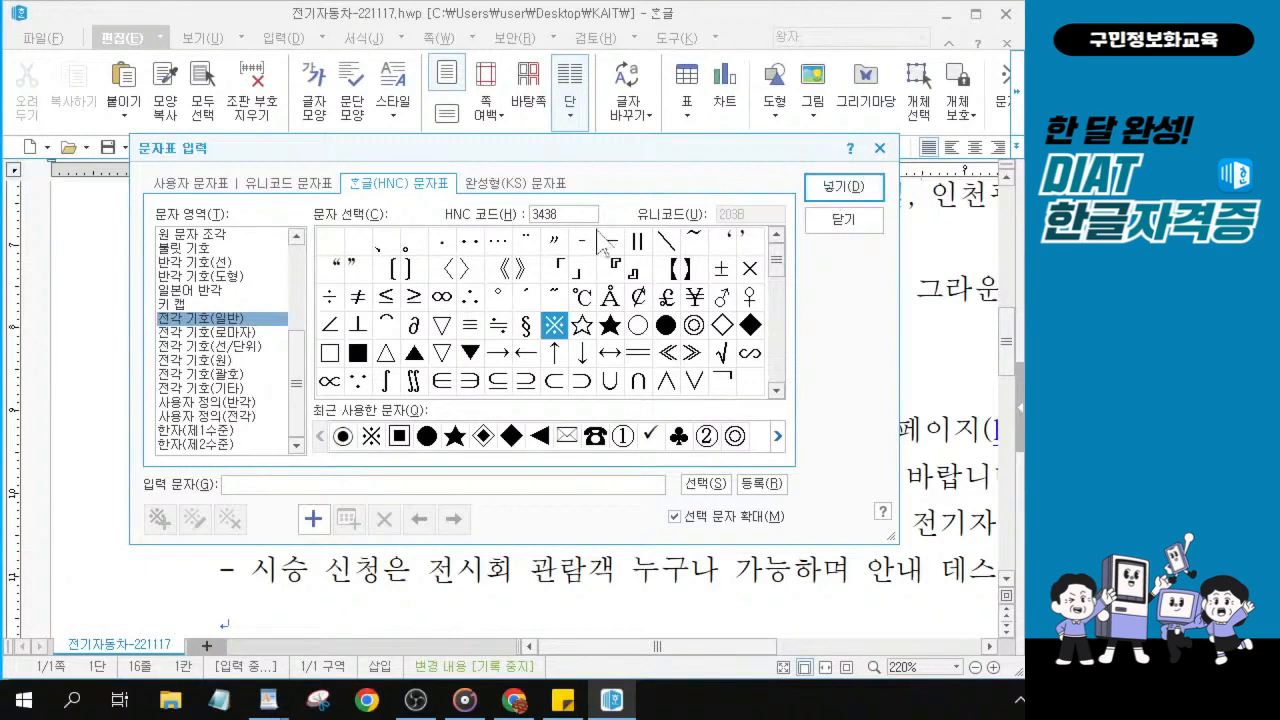
click(836, 188)
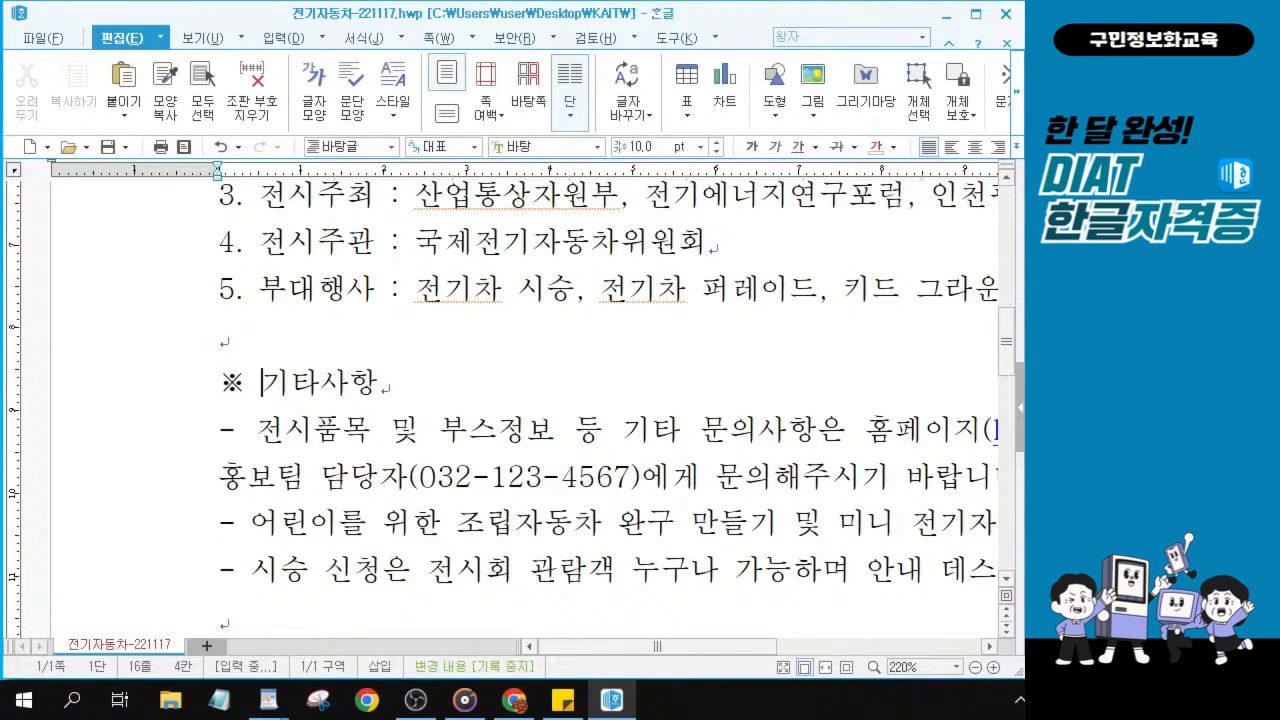
key(alt+Tab)
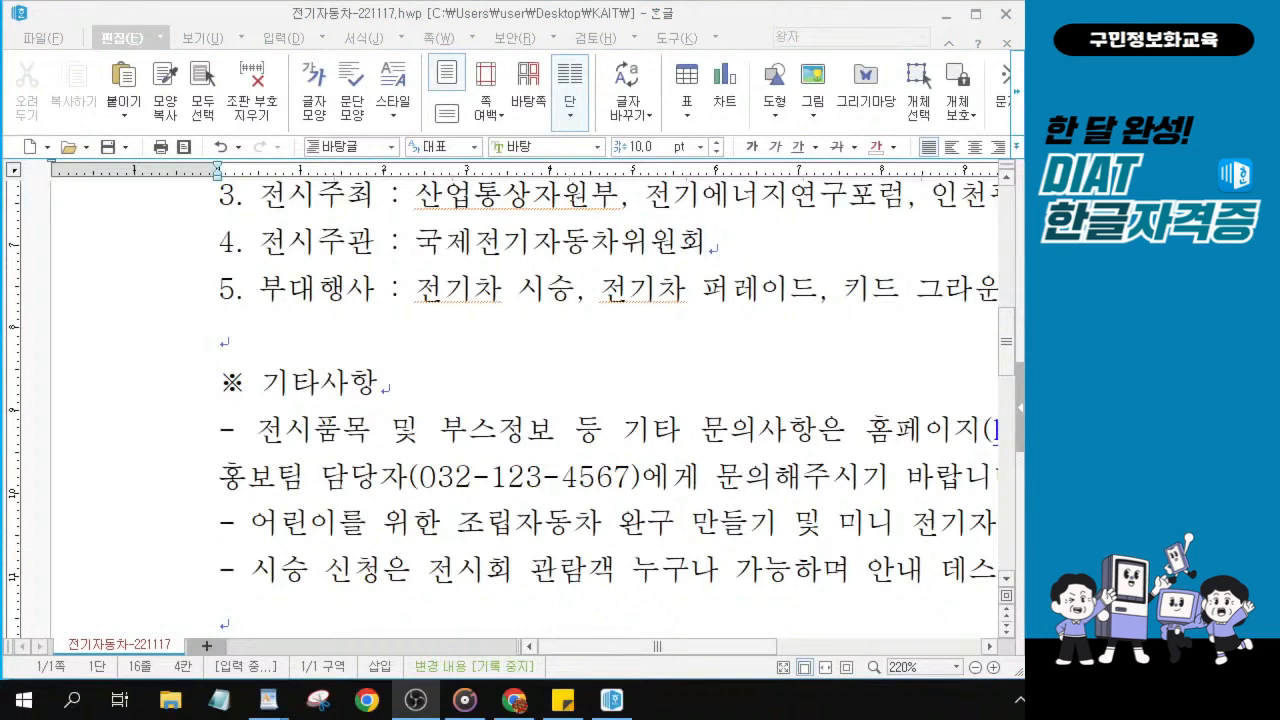
key(alt+Tab)
click(249, 379)
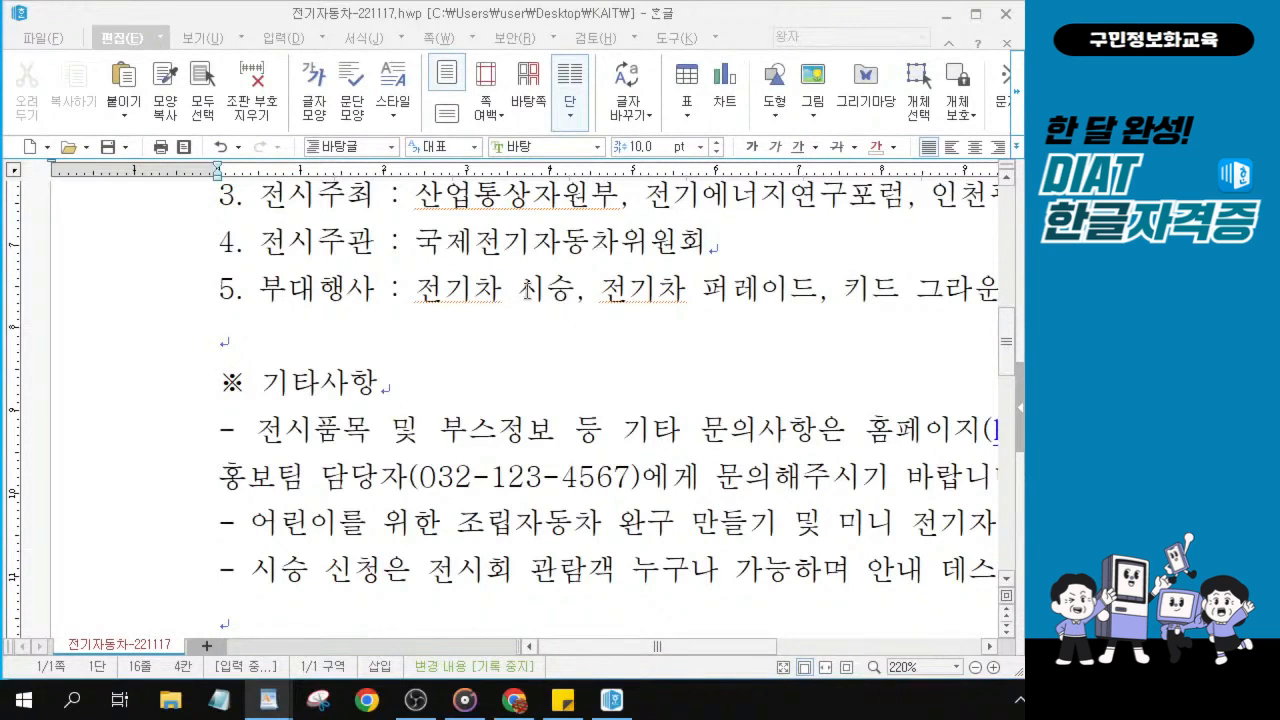
Make the phrase ‘제1회 세계 전기자동차 전시회’ in the first paragraph bold, including its quotation marks.
scroll(527, 290, up, 5)
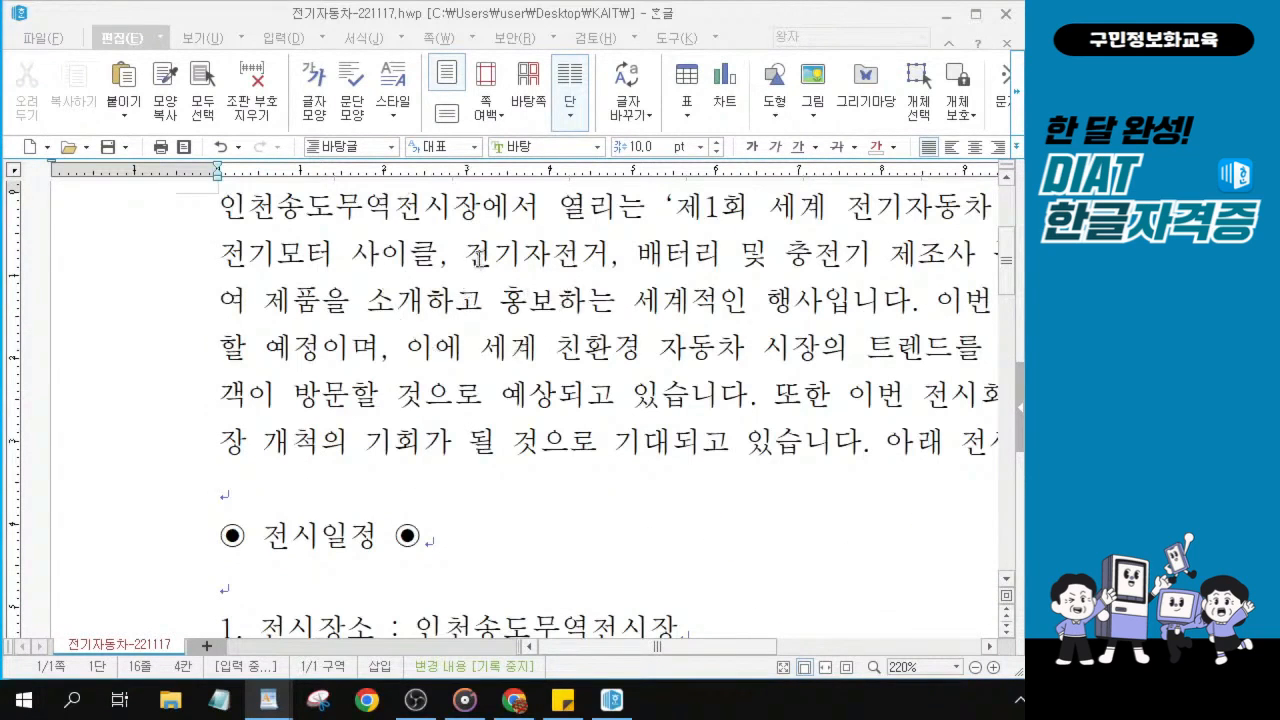
click(478, 260)
click(478, 260)
drag(740, 655, 770, 655)
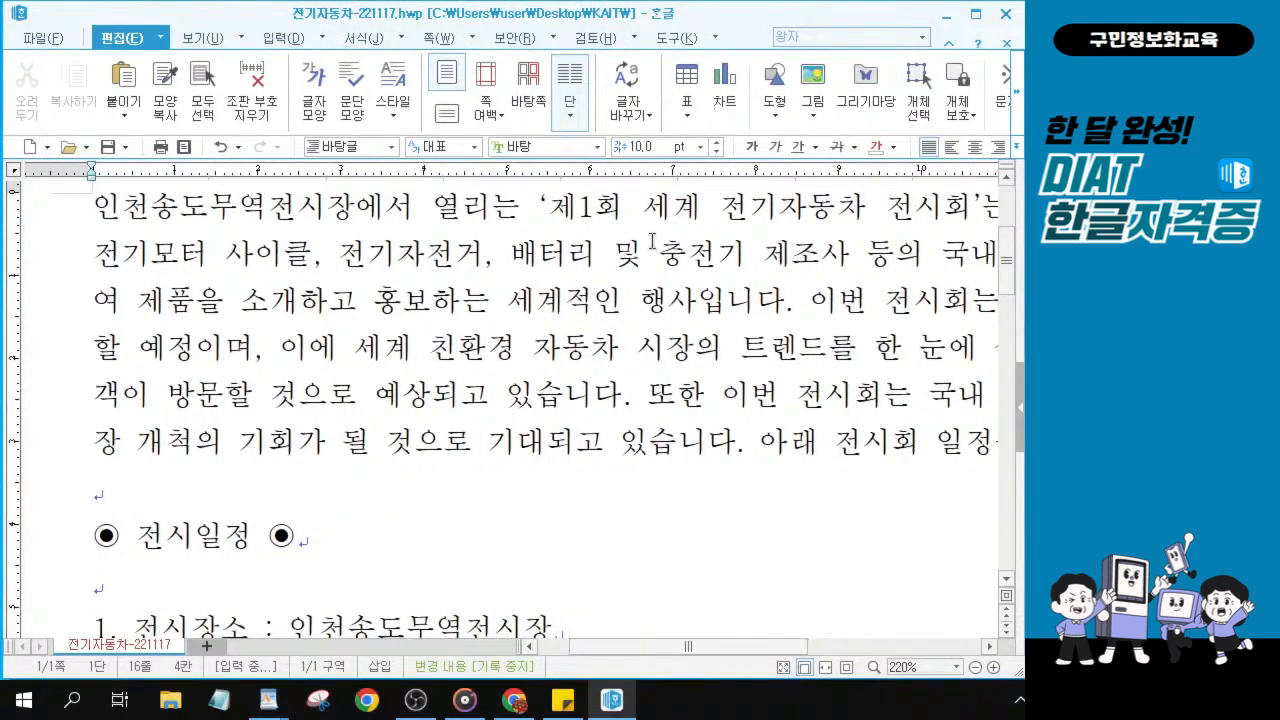
scroll(651, 241, up, 3)
drag(550, 338, 970, 336)
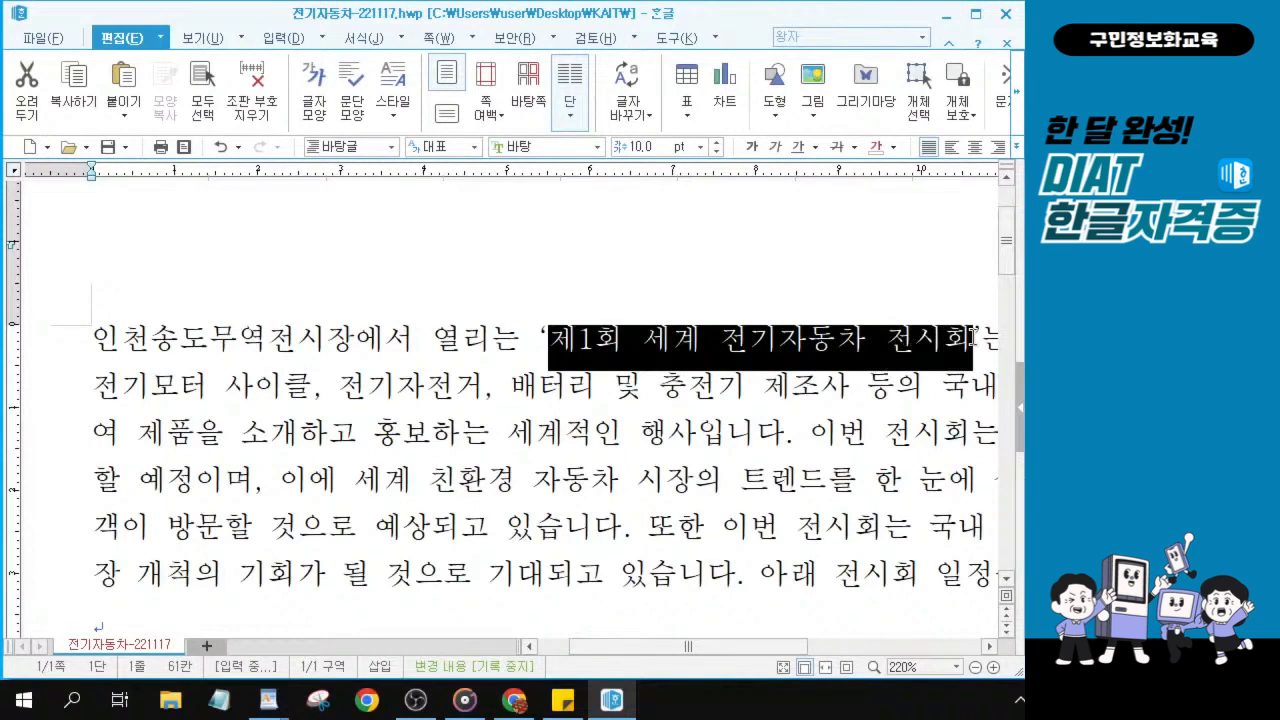
click(615, 386)
click(538, 338)
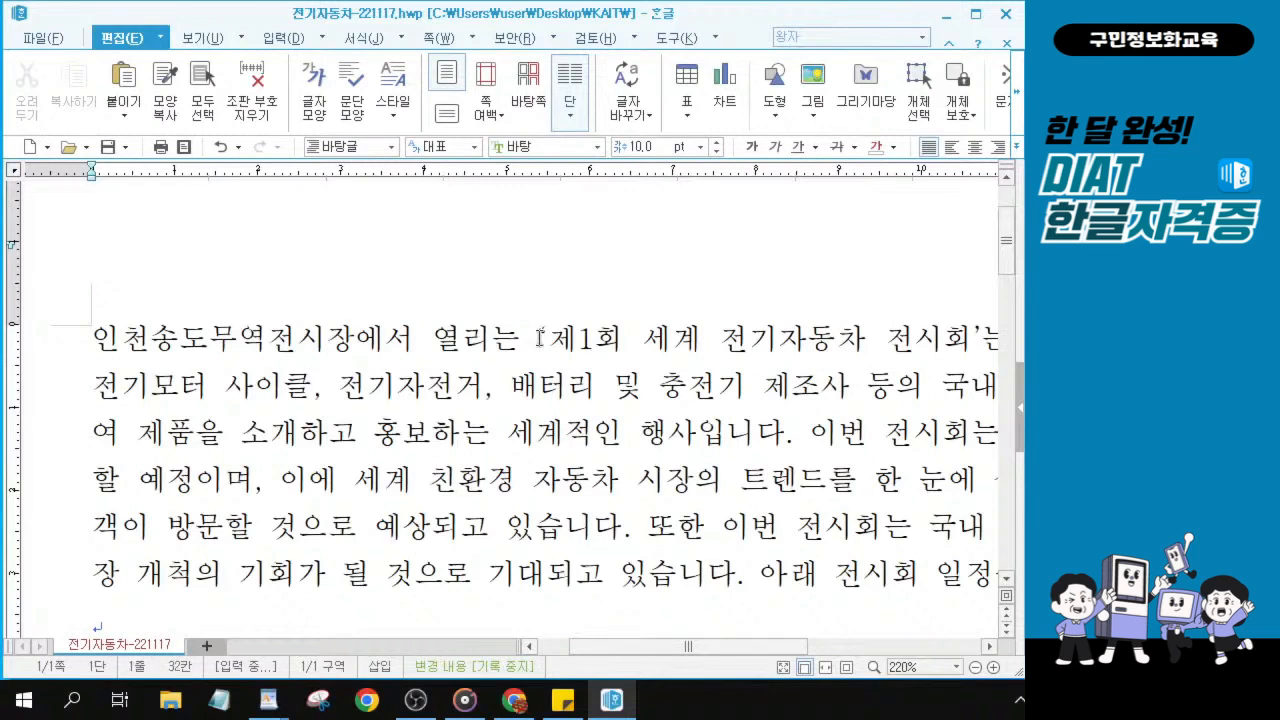
drag(540, 338, 984, 346)
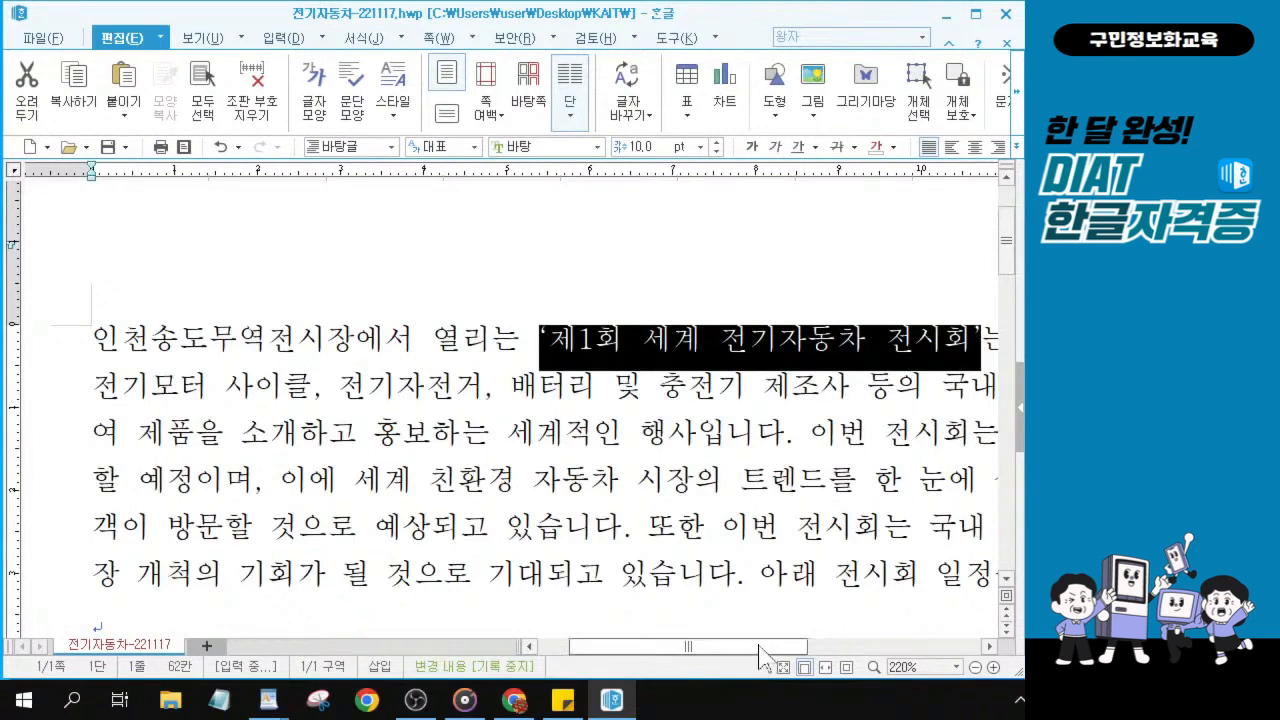
drag(759, 646, 830, 646)
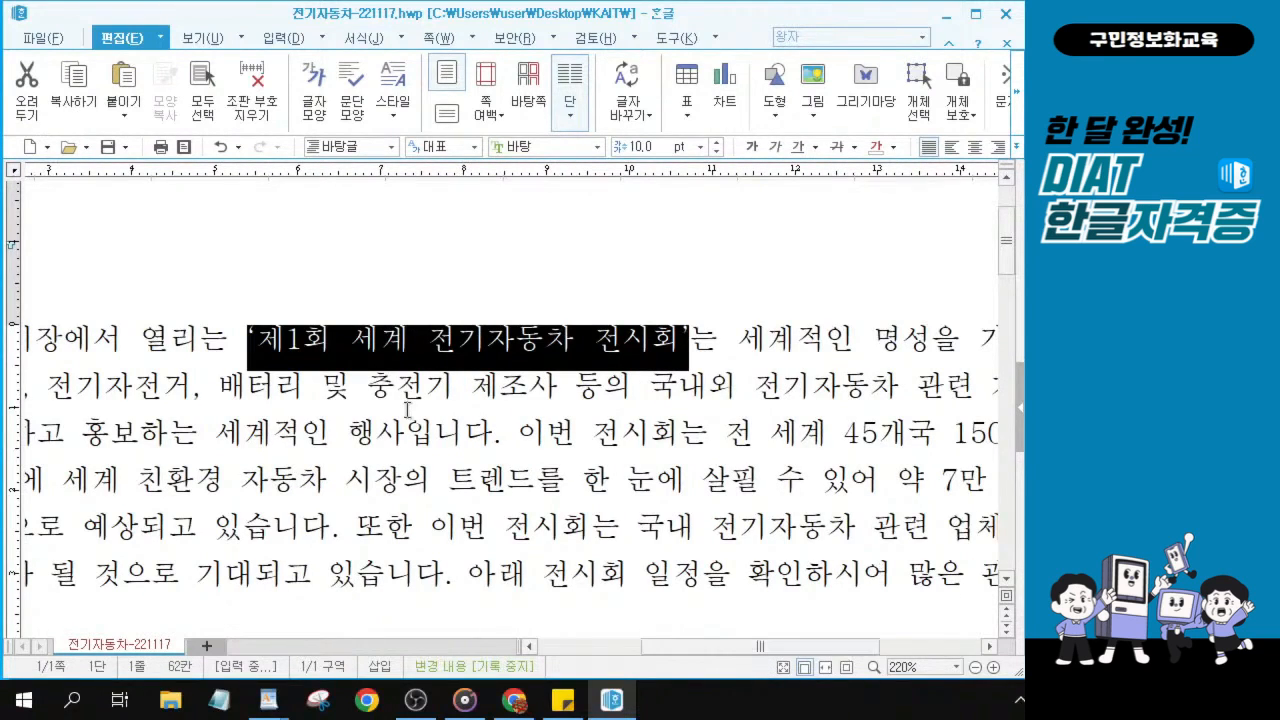
ctrl+scroll(407, 410, up, 5)
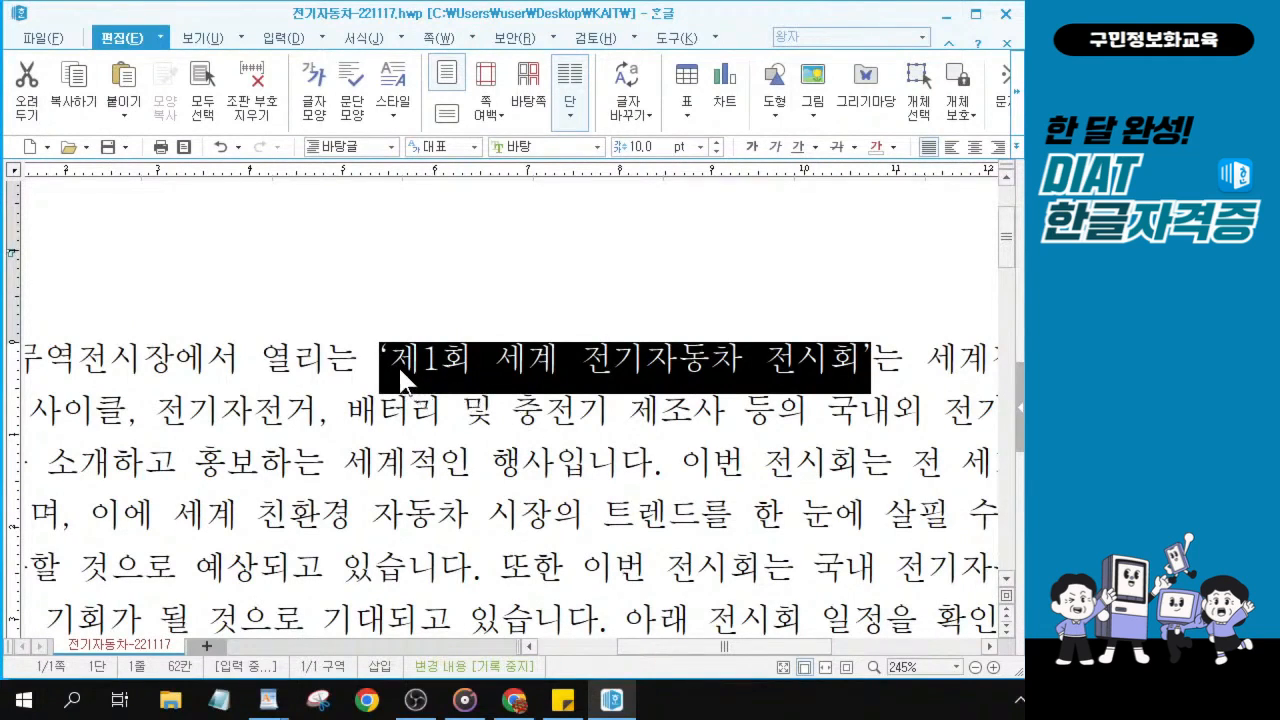
key(ctrl)
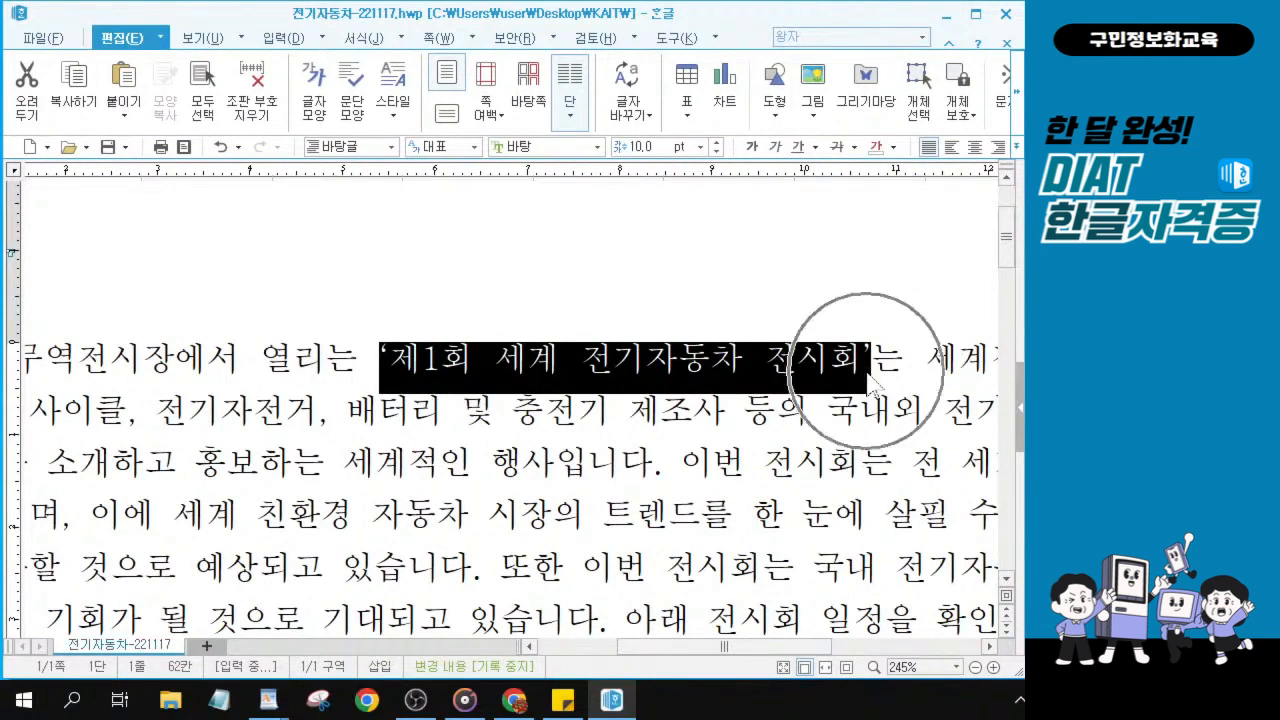
key(ctrl)
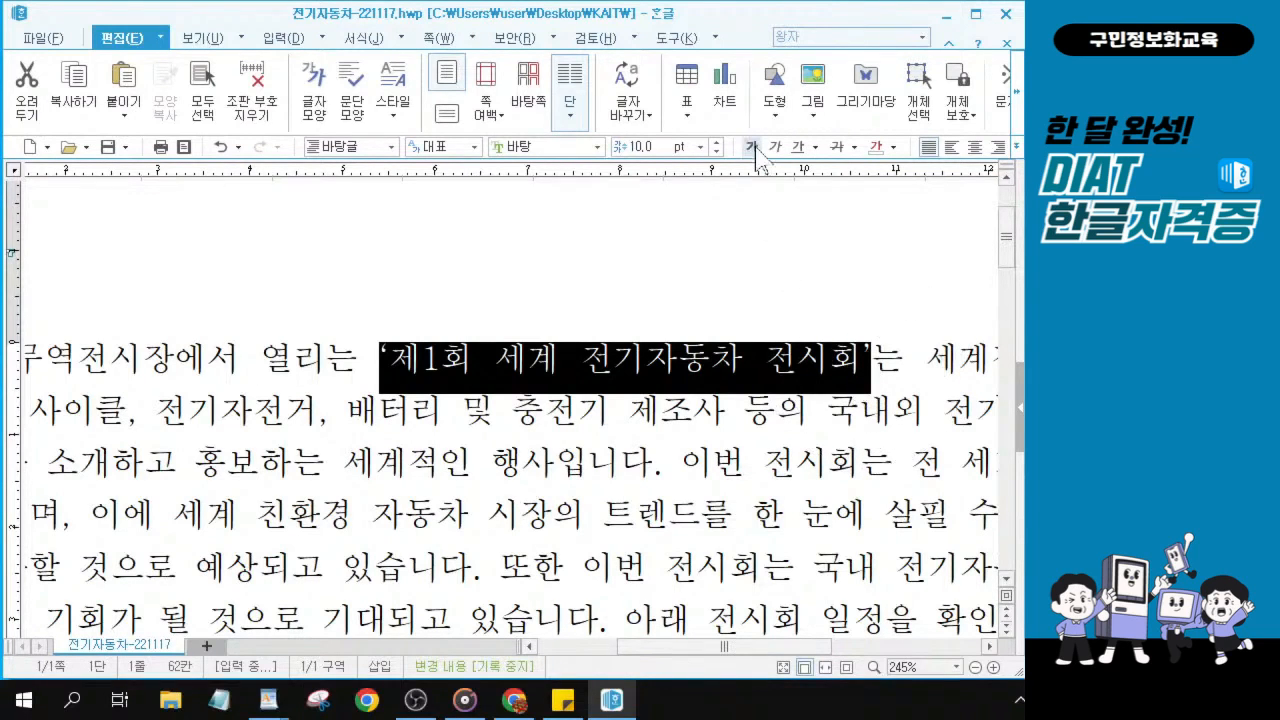
key(ctrl)
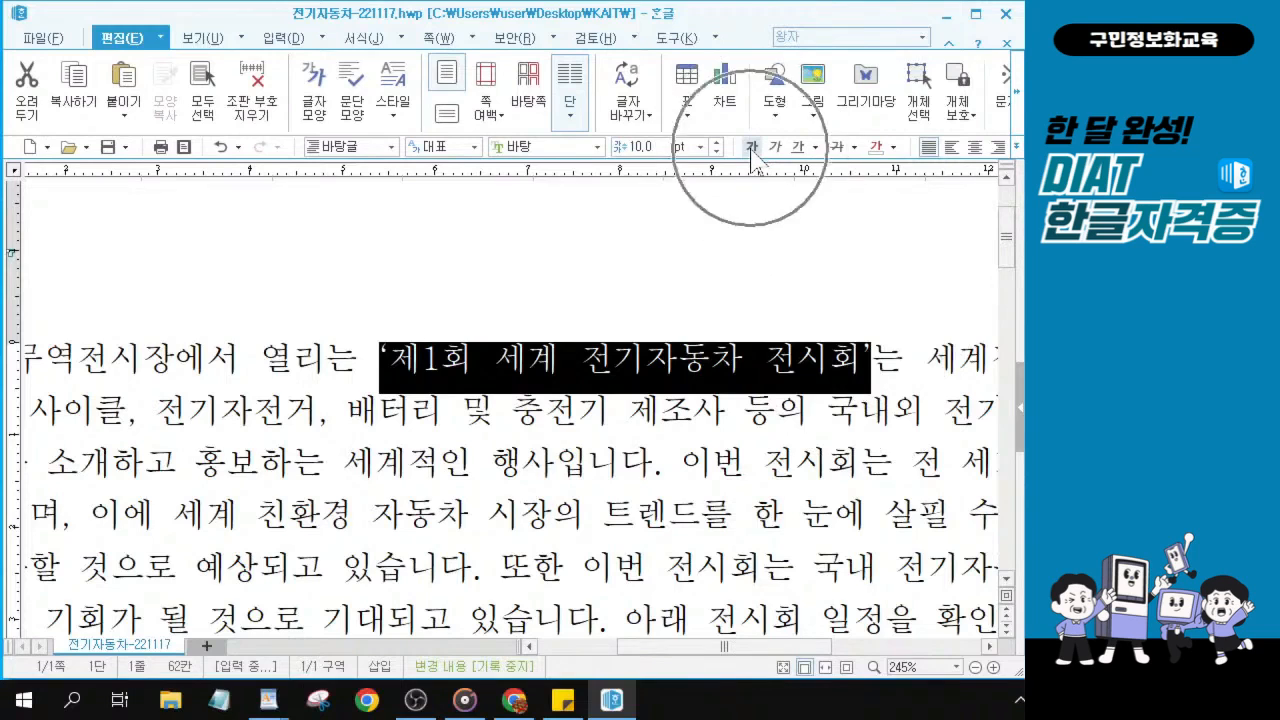
key(ctrl)
key(ctrl)
key(ctrl)
click(752, 148)
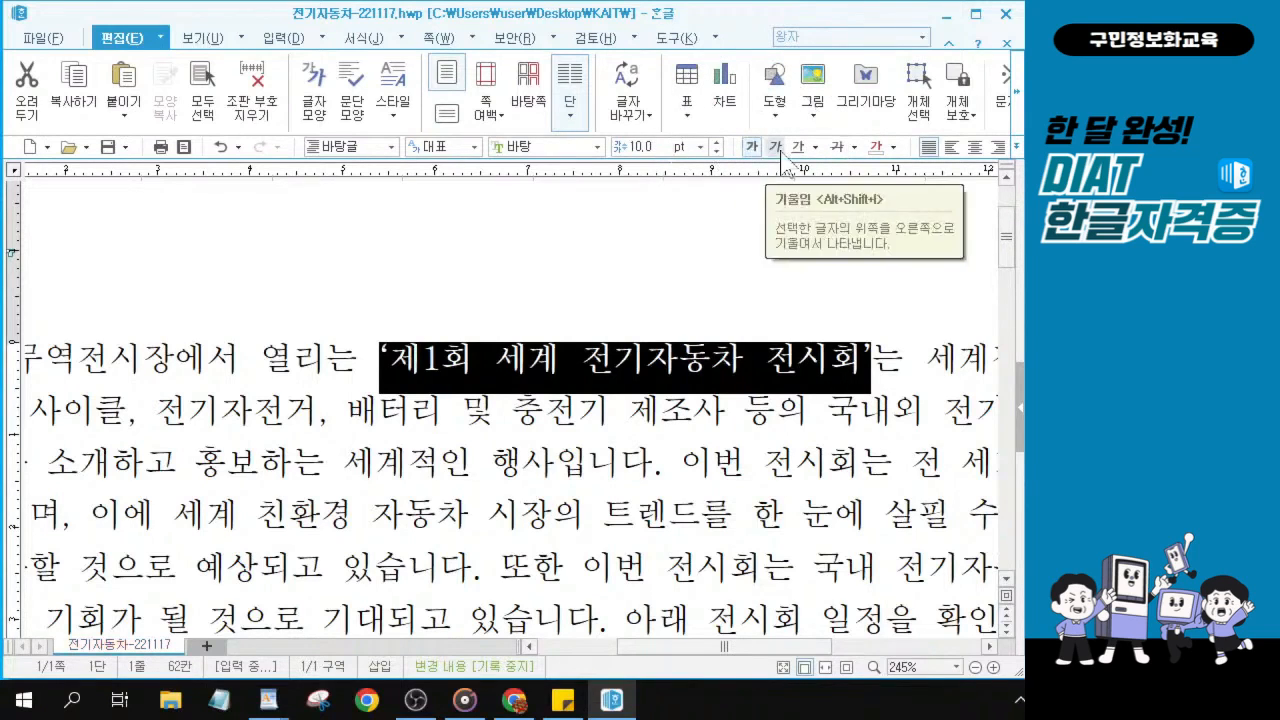
Italicize the selected phrase ‘제1회 세계 전기자동차 전시회’ and deselect it to check the formatting.
click(775, 148)
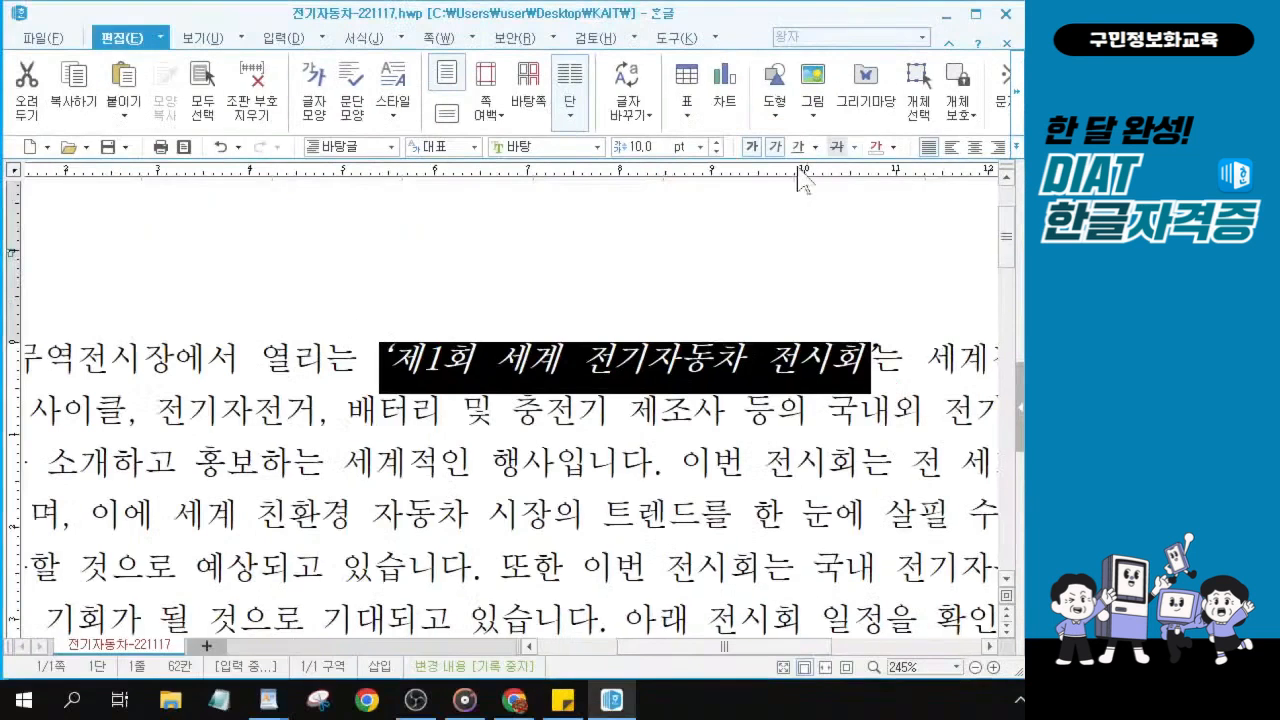
click(400, 367)
drag(388, 360, 878, 352)
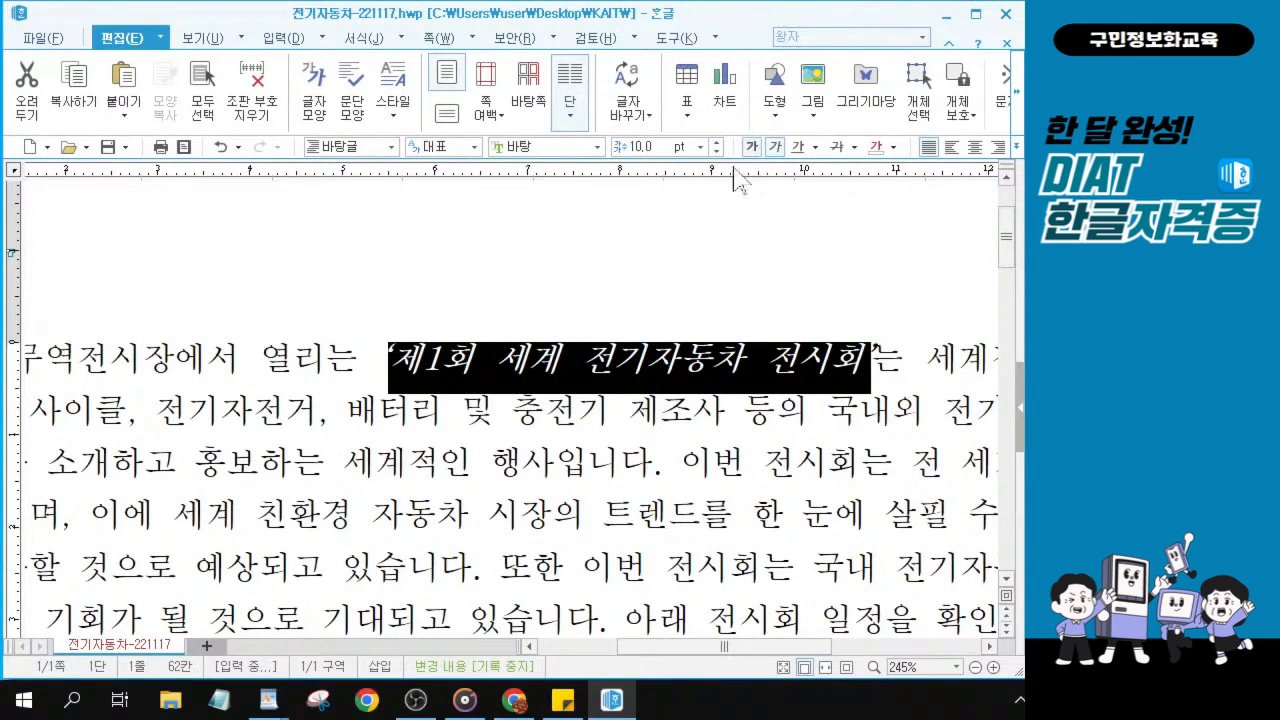
click(642, 400)
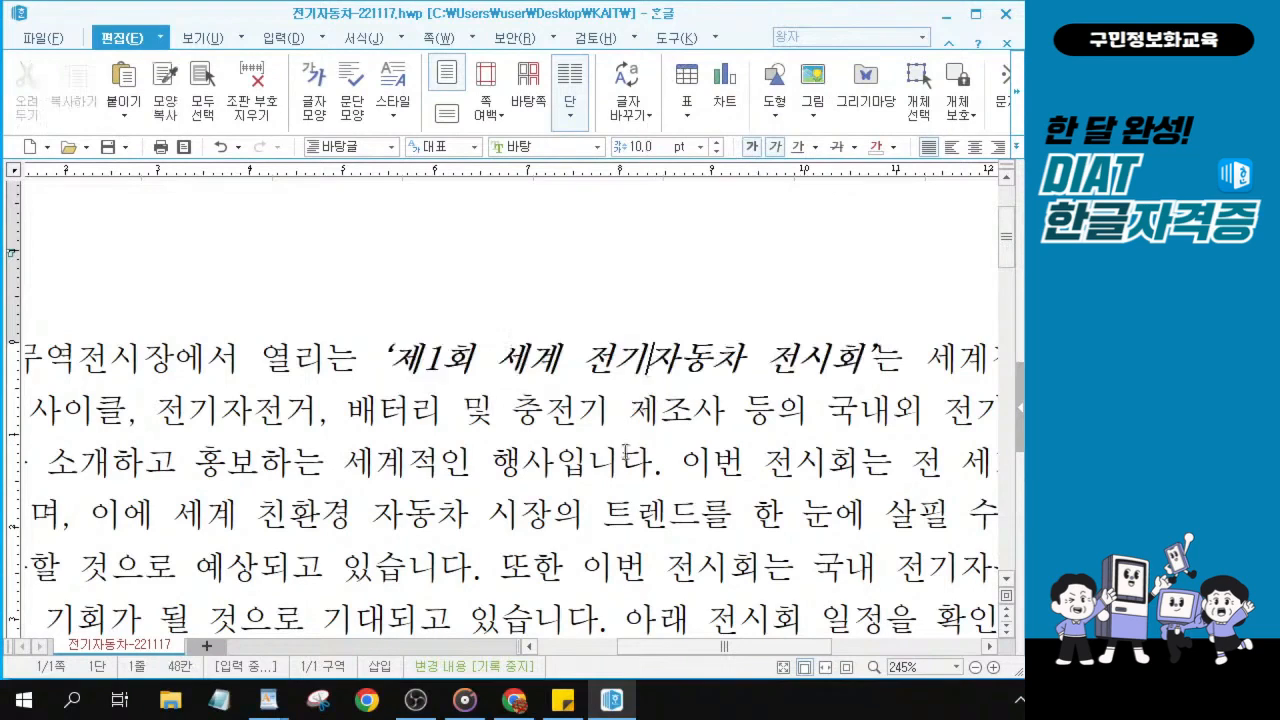
click(675, 366)
Set the font of the whole ◉ 전시일정 ◉ heading, including both symbols, to 돋움.
scroll(449, 536, down, 1)
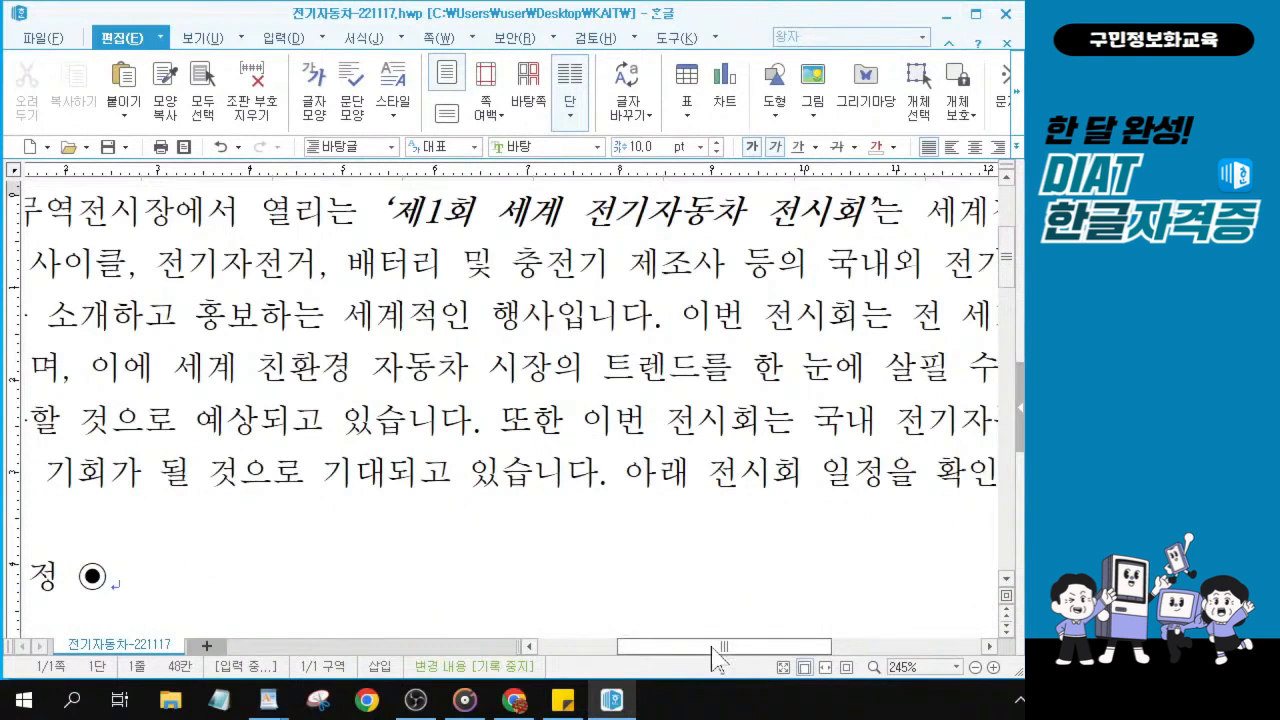
drag(724, 646, 666, 646)
key(ctrl)
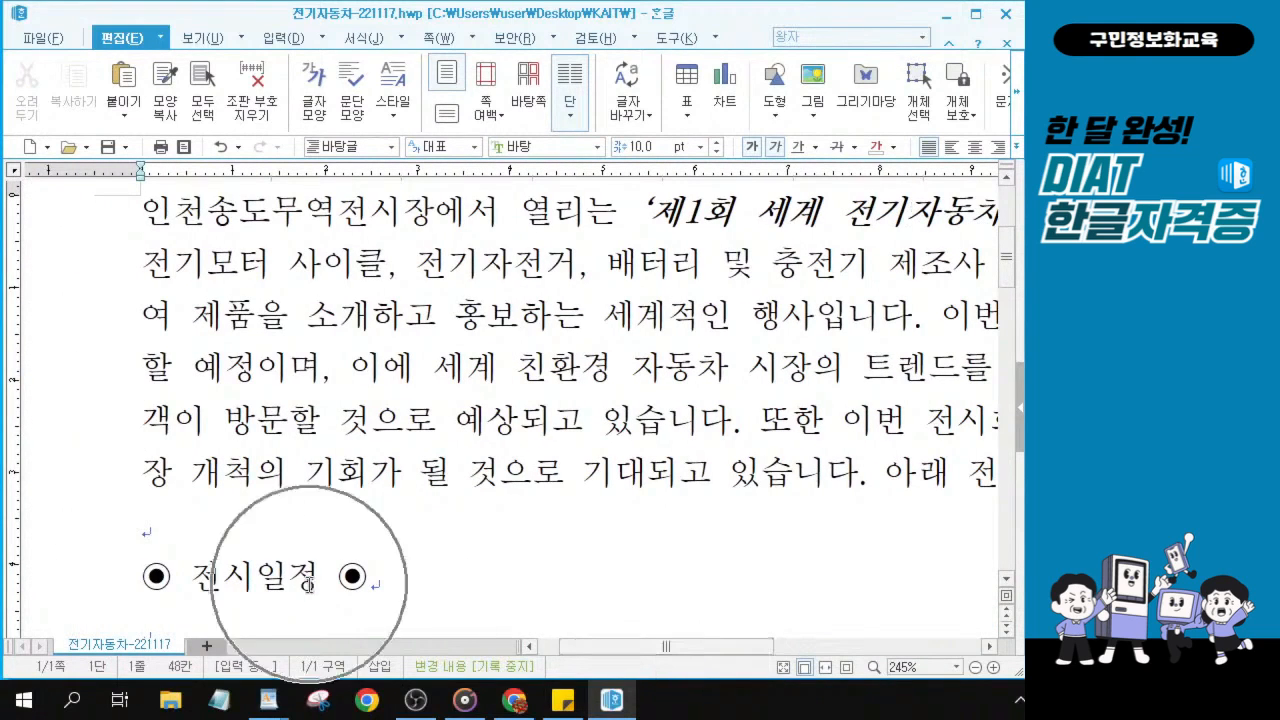
key(ctrl)
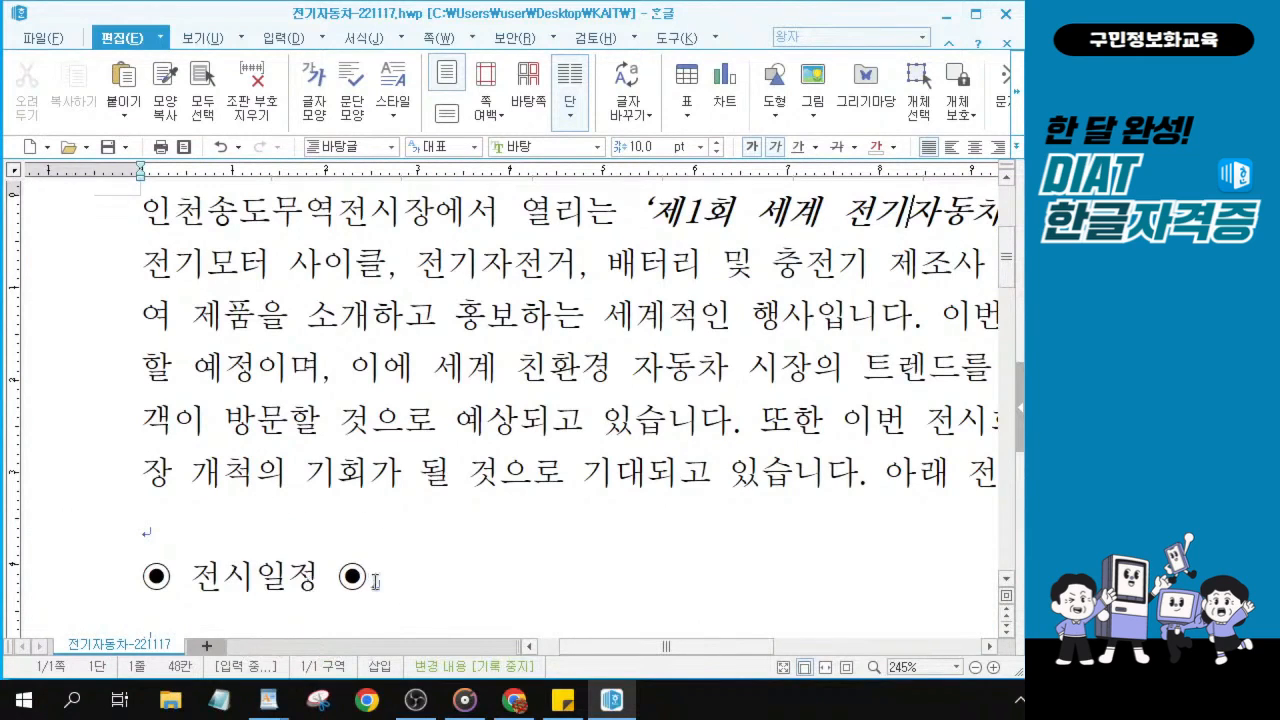
scroll(434, 580, down, 1)
drag(423, 518, 102, 514)
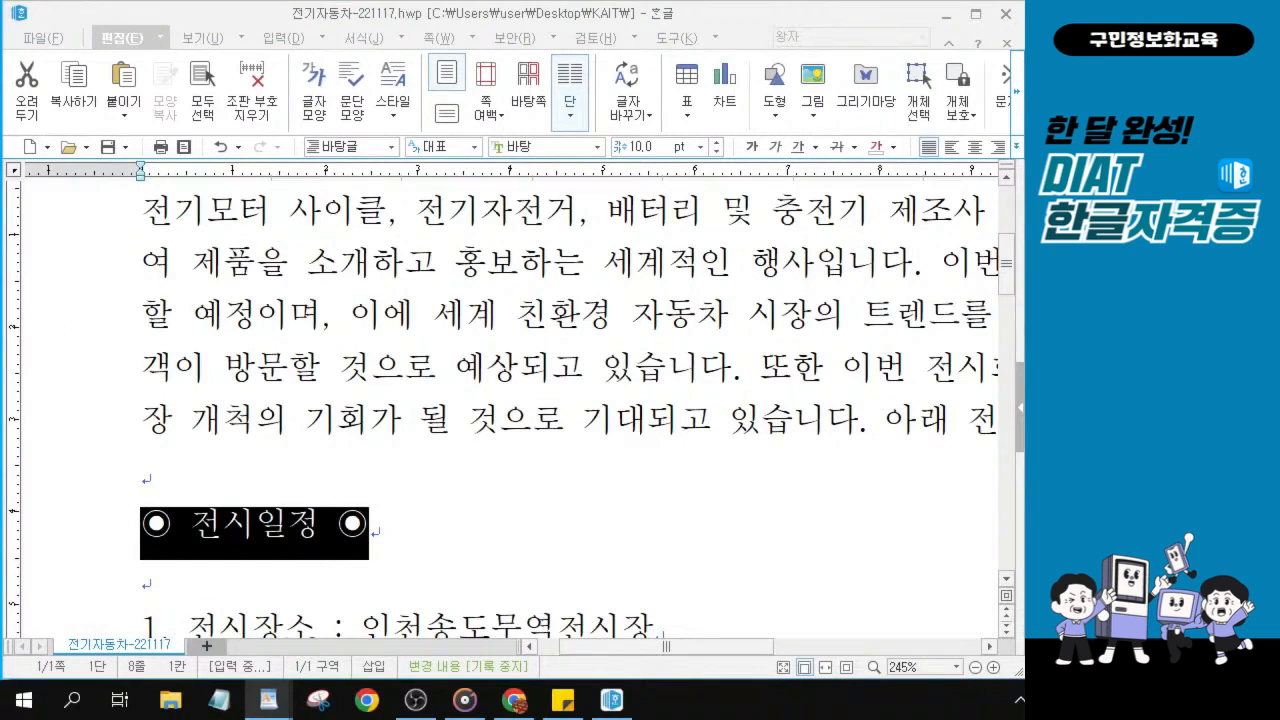
key(ctrl)
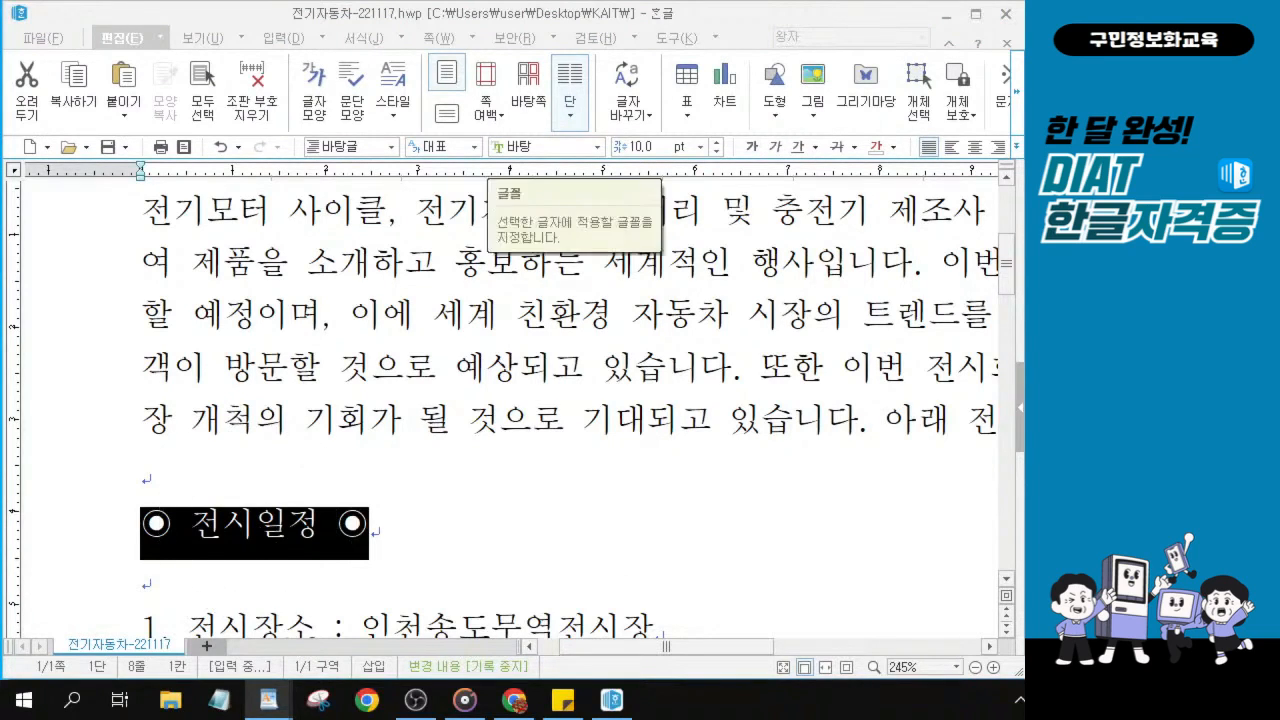
click(528, 147)
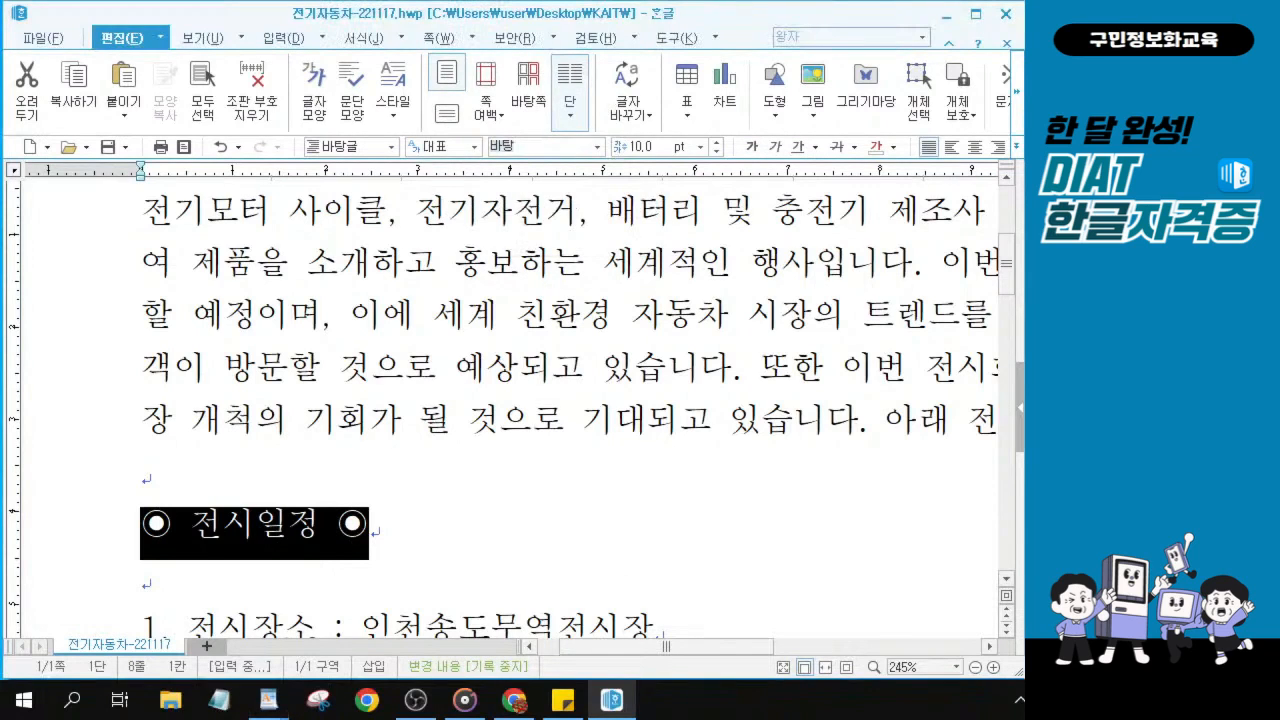
key(ctrl)
key(ctrl)
text(돋우)
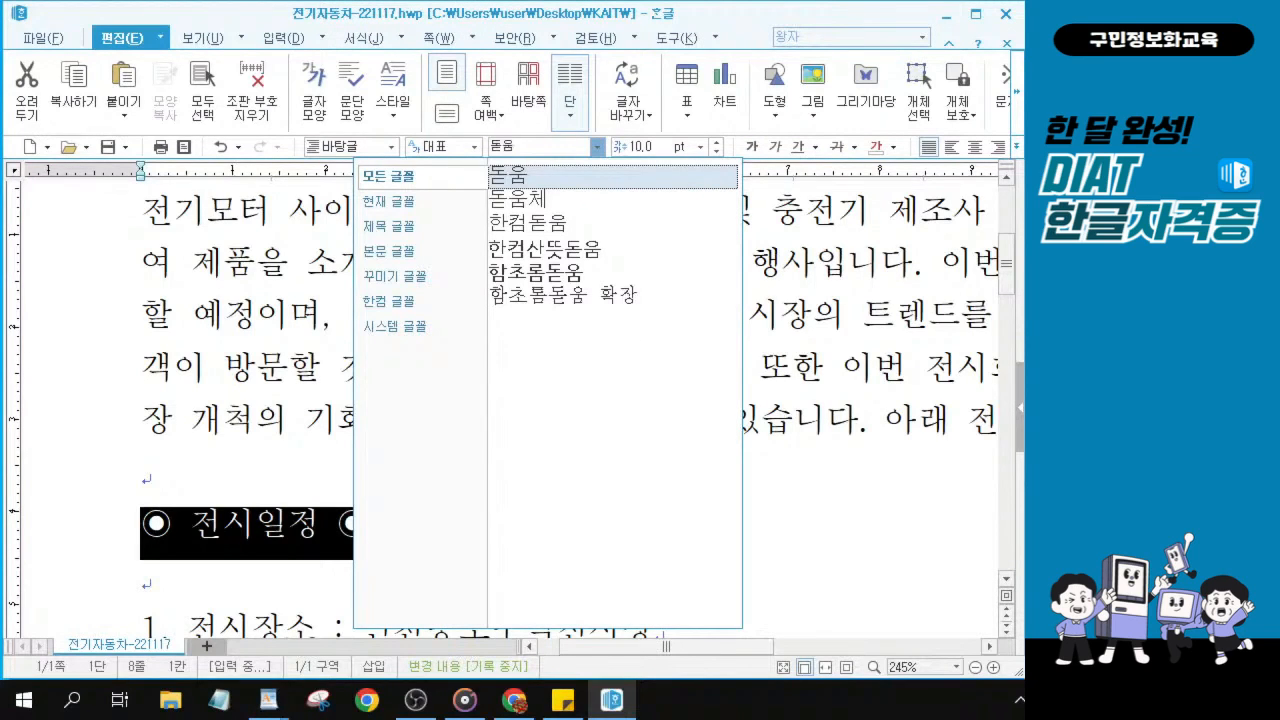
key(Return)
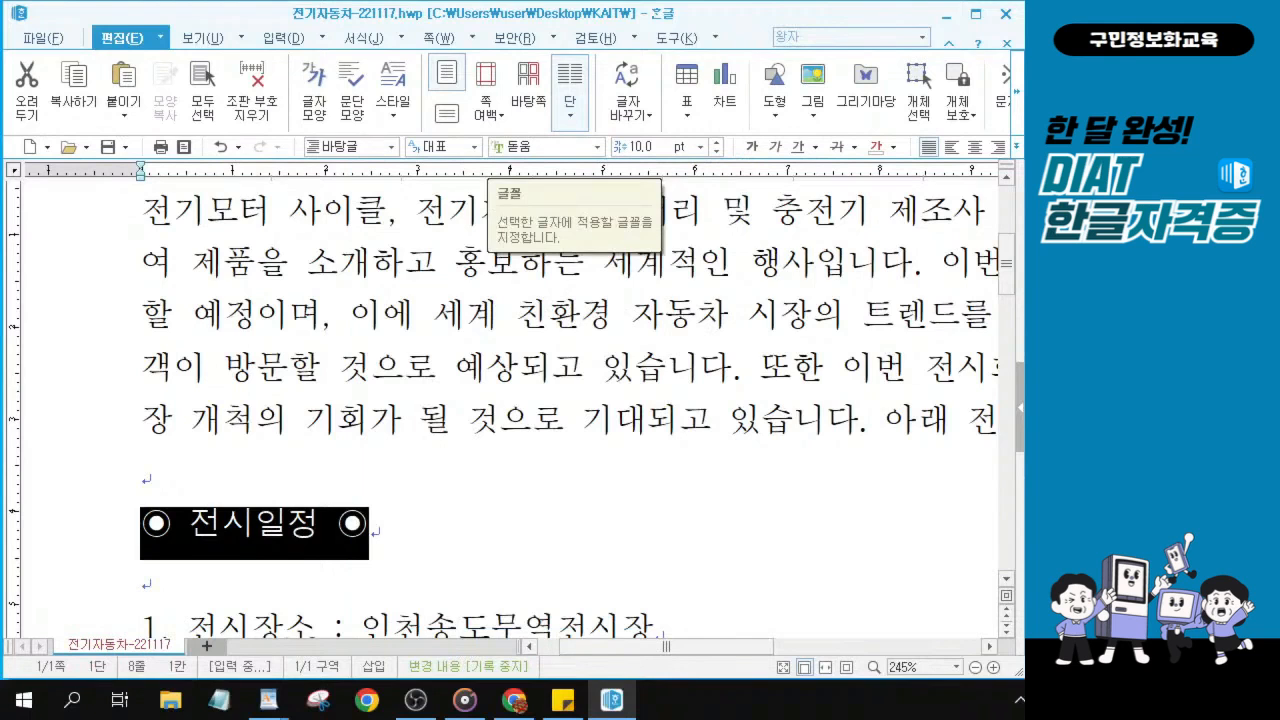
key(ctrl+1)
click(520, 148)
mouse_move(518, 119)
mouse_down()
mouse_move(535, 138)
mouse_move(611, 97)
mouse_up()
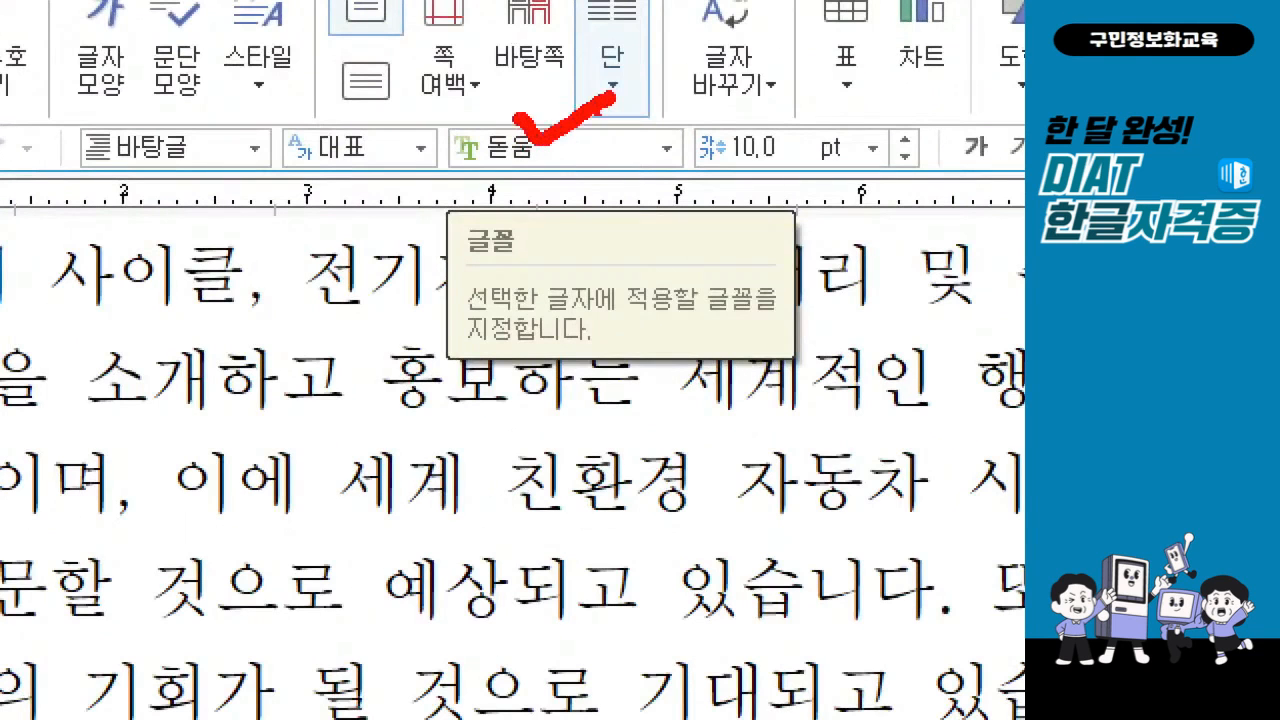
drag(468, 162, 528, 160)
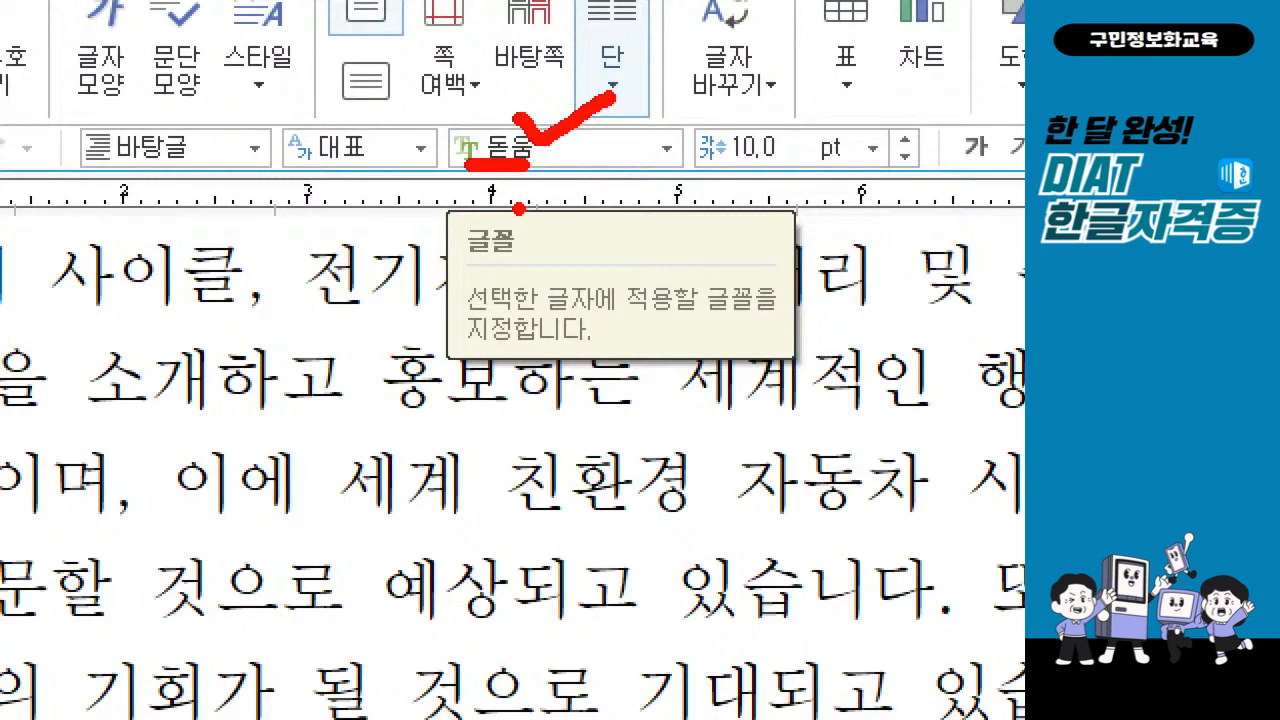
Center-align the selected ◉ 전시일정 ◉ heading.
key(Escape)
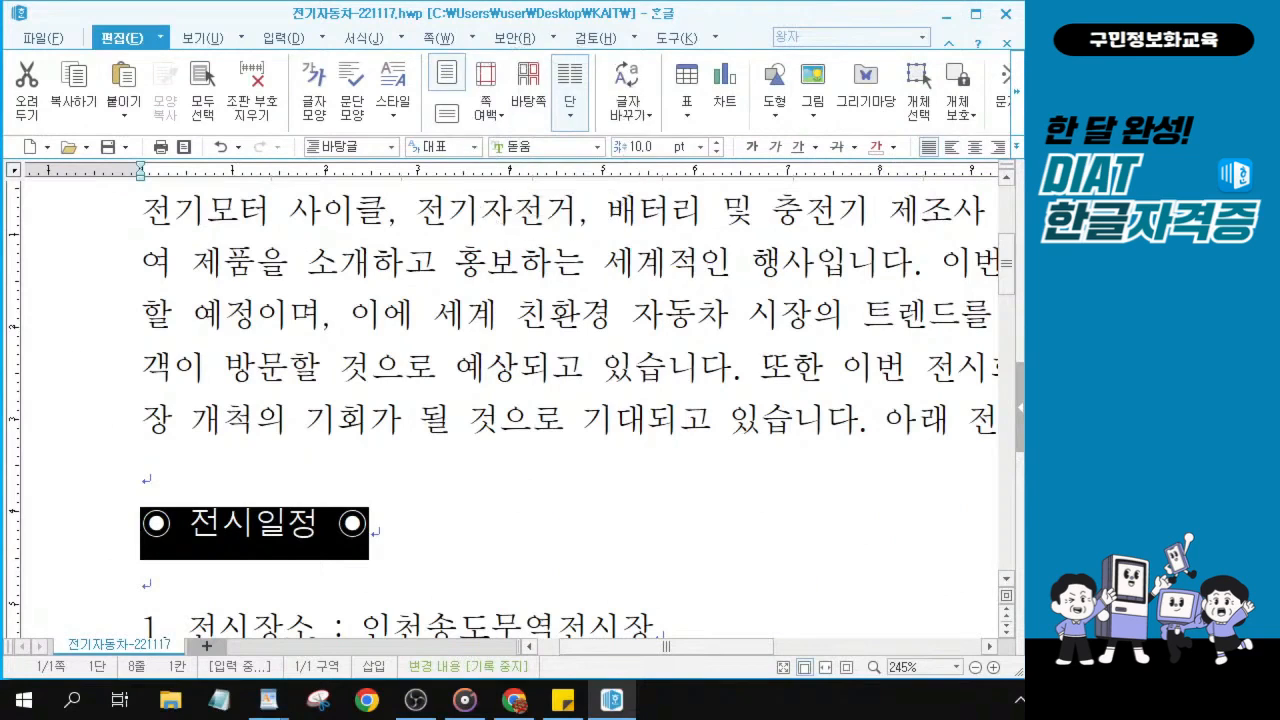
click(977, 150)
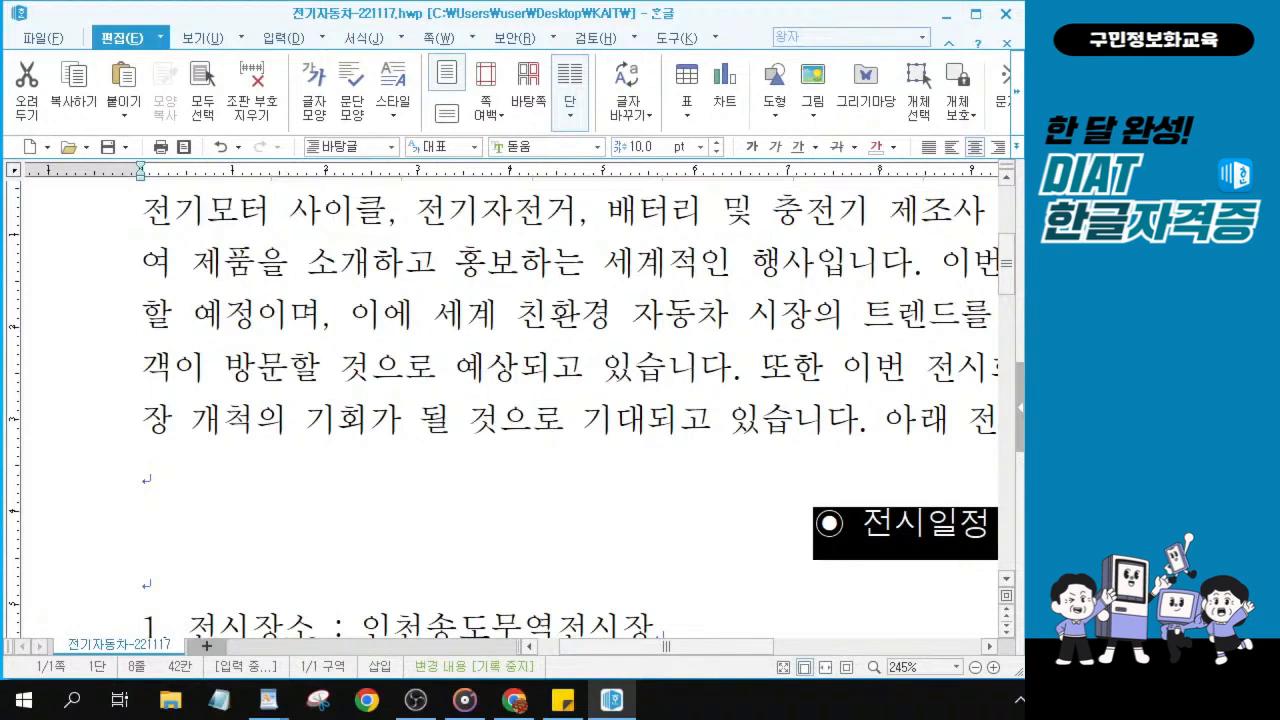
Italicize the text after 5. 부대행사, from ‘전기차 시승’ through ‘에코마켓 등’, leaving out the item label.
scroll(499, 438, down, 5)
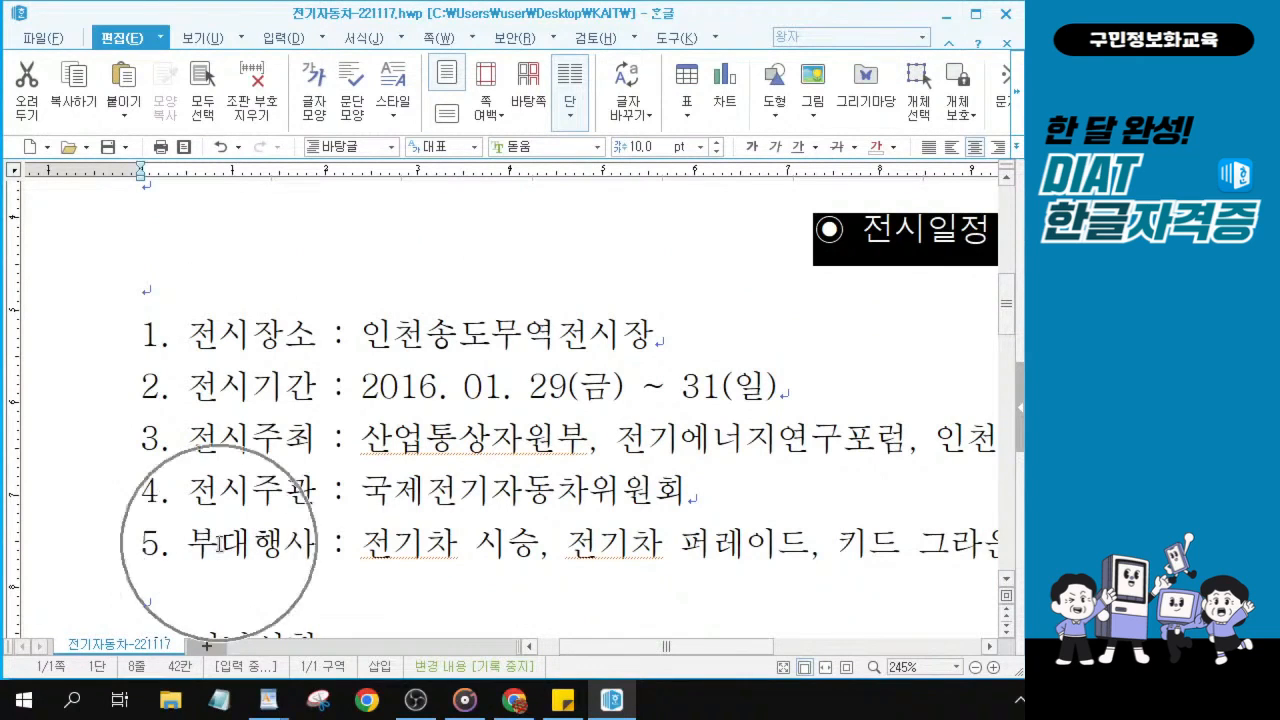
scroll(347, 550, down, 3)
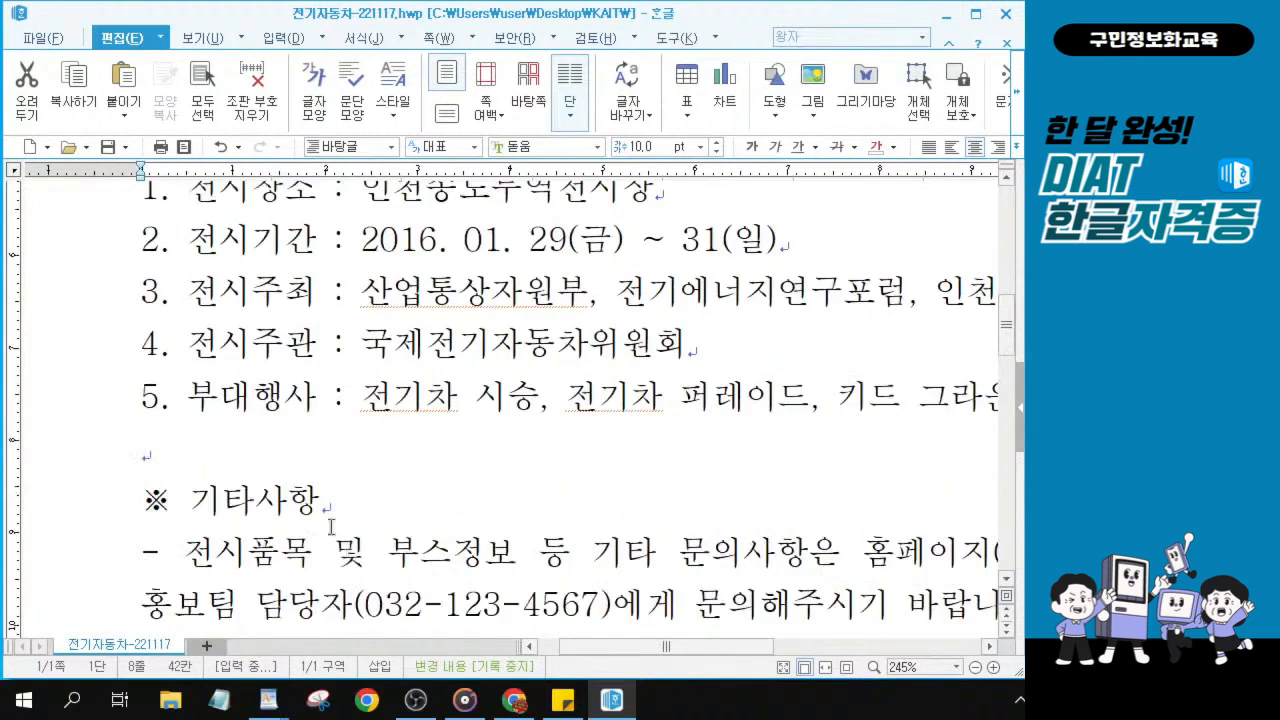
scroll(270, 530, up, 3)
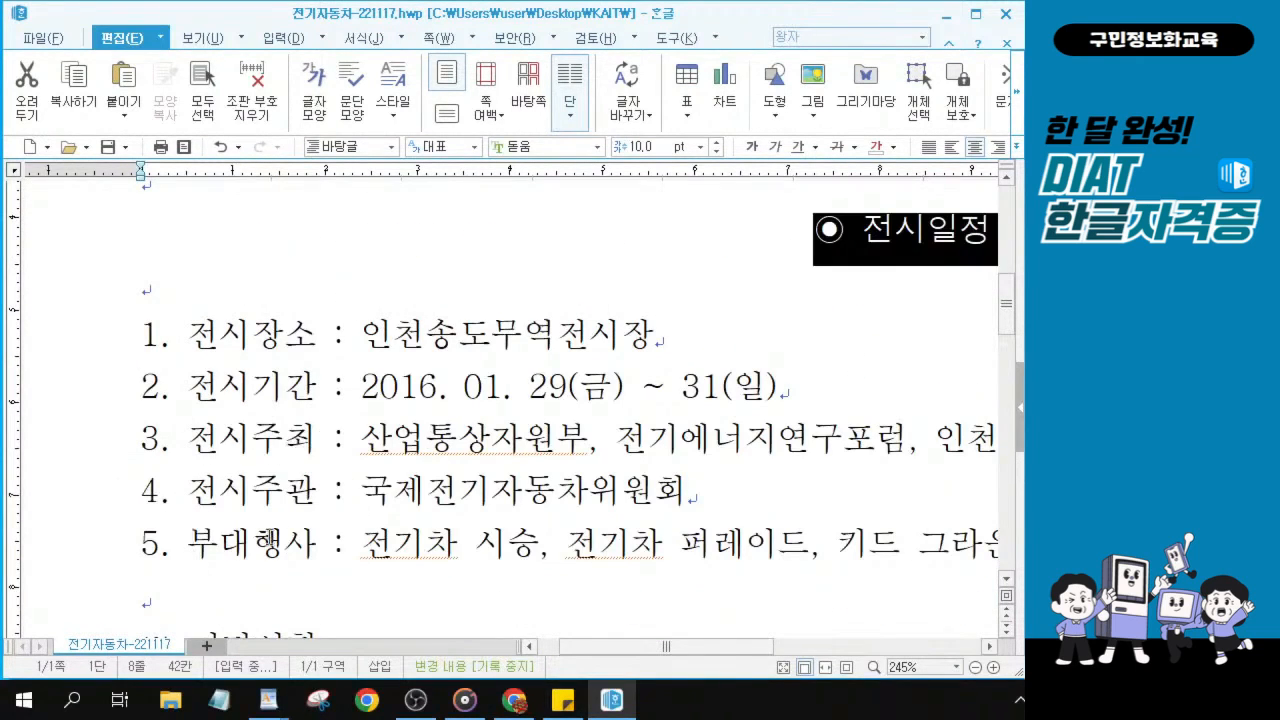
click(365, 542)
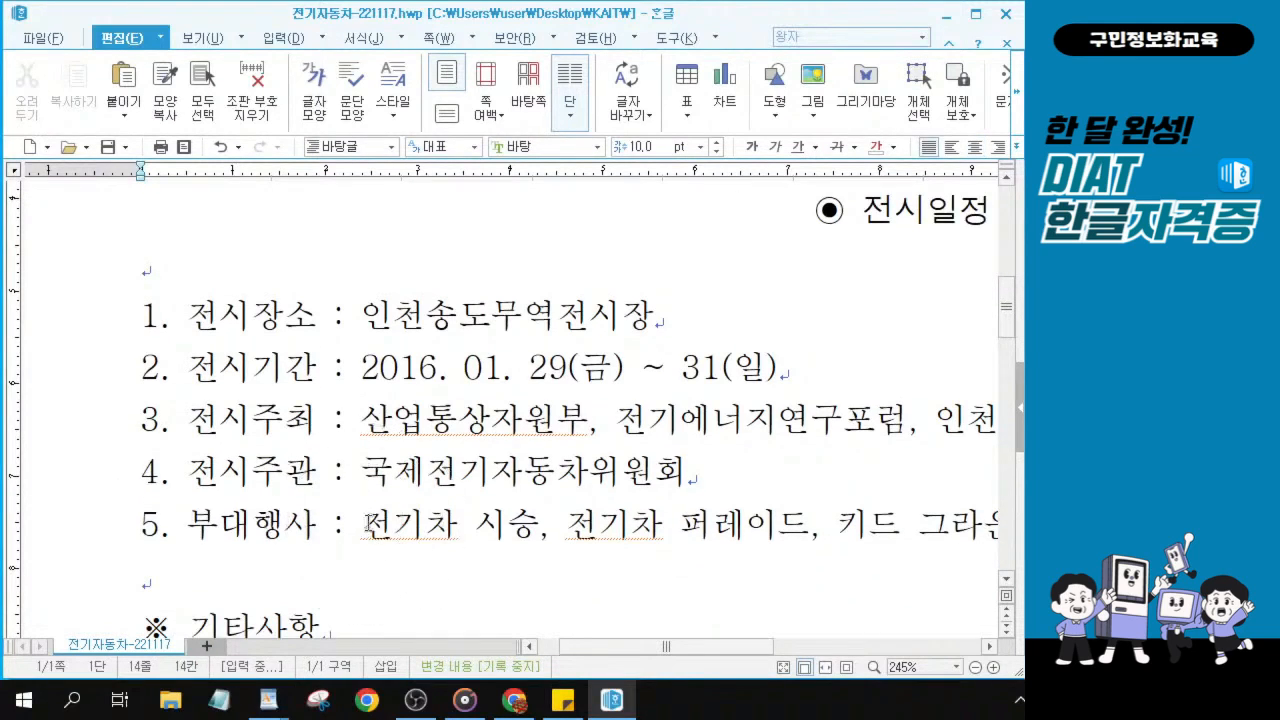
drag(368, 522, 978, 527)
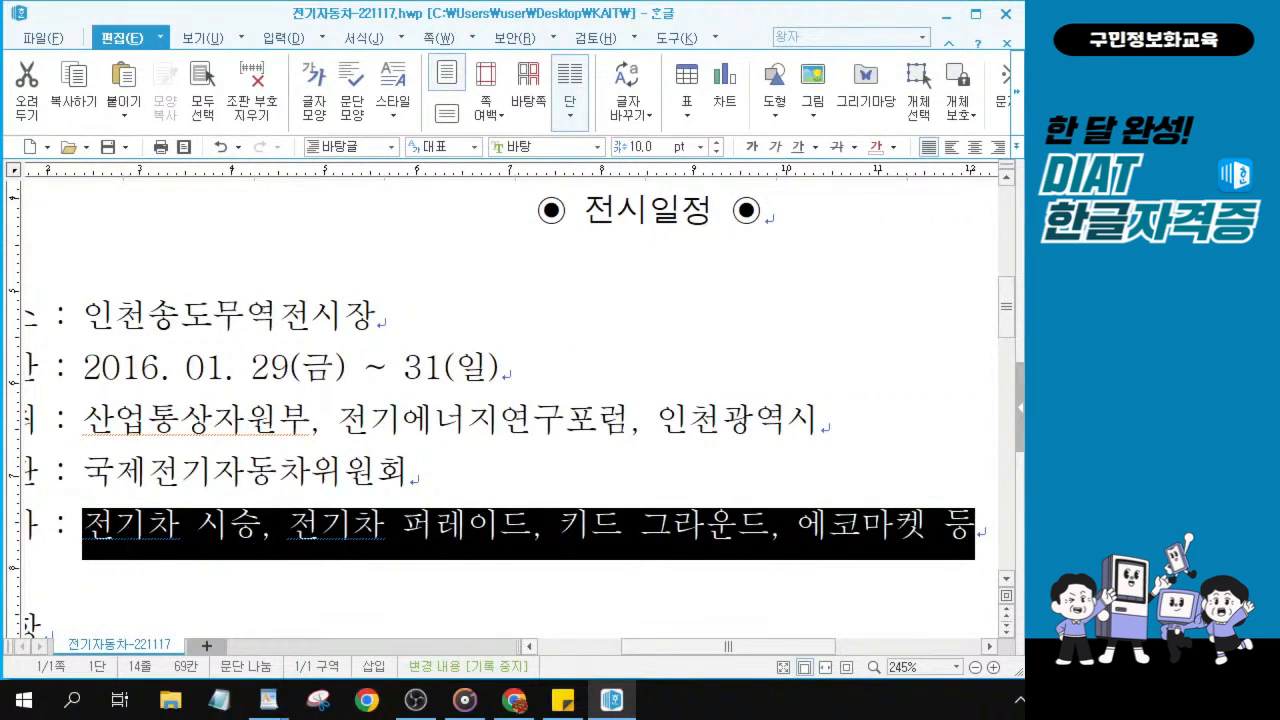
key(alt+Tab)
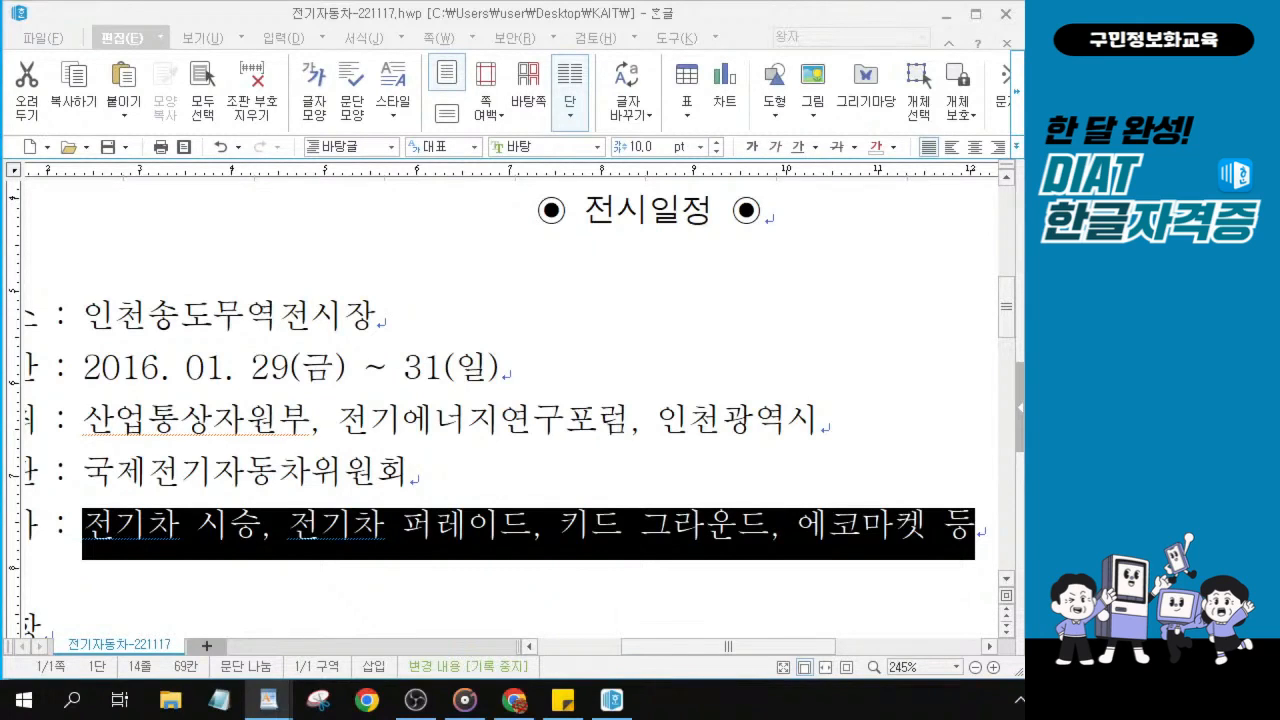
key(ctrl)
key(ctrl)
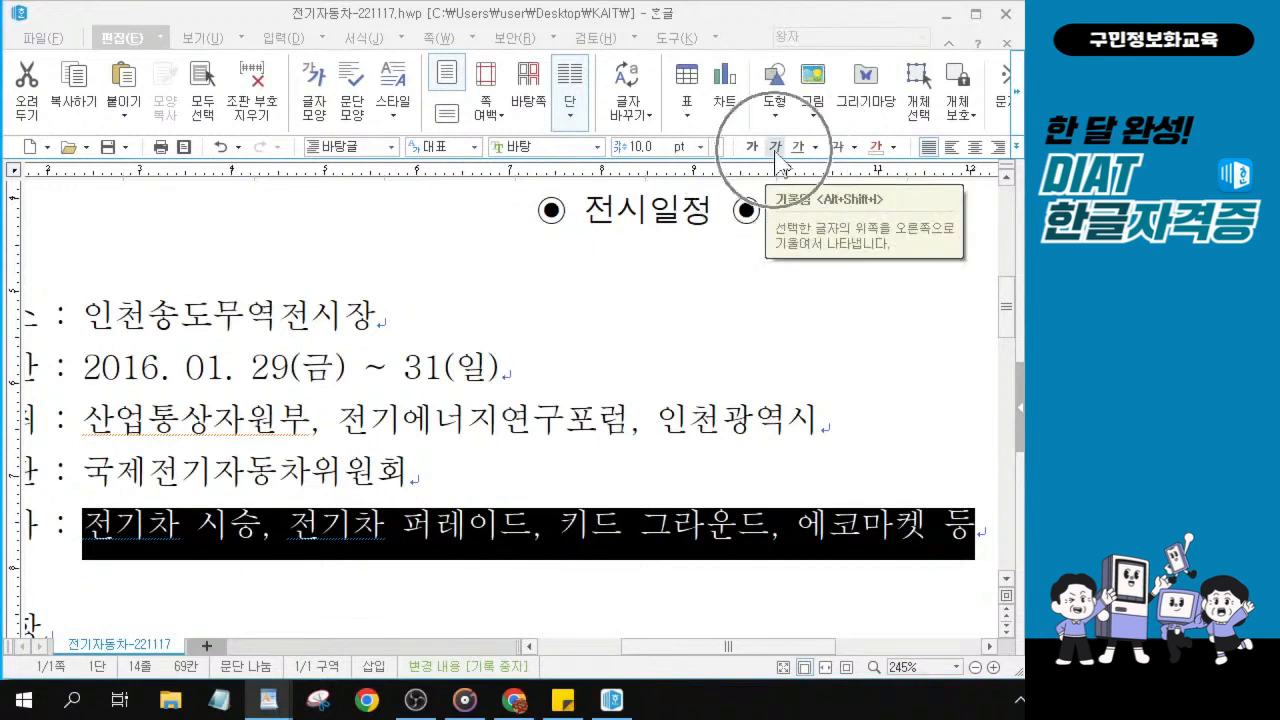
click(776, 148)
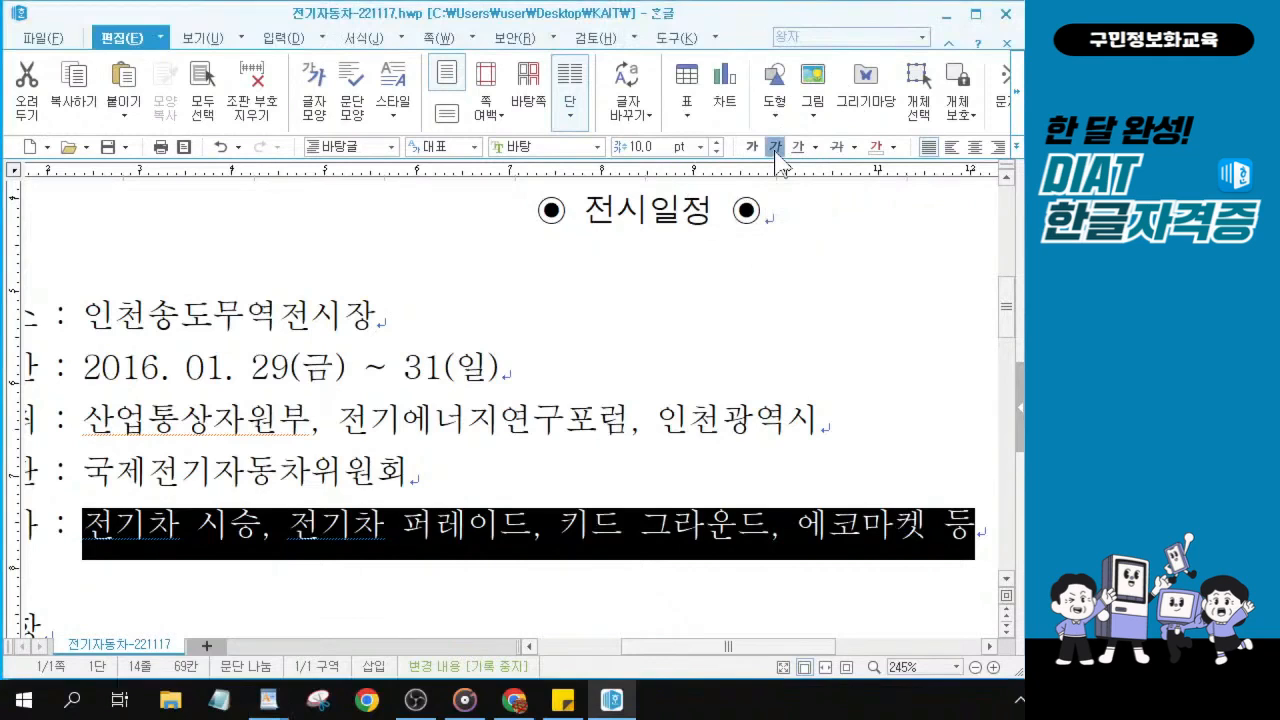
key(ctrl)
click(776, 148)
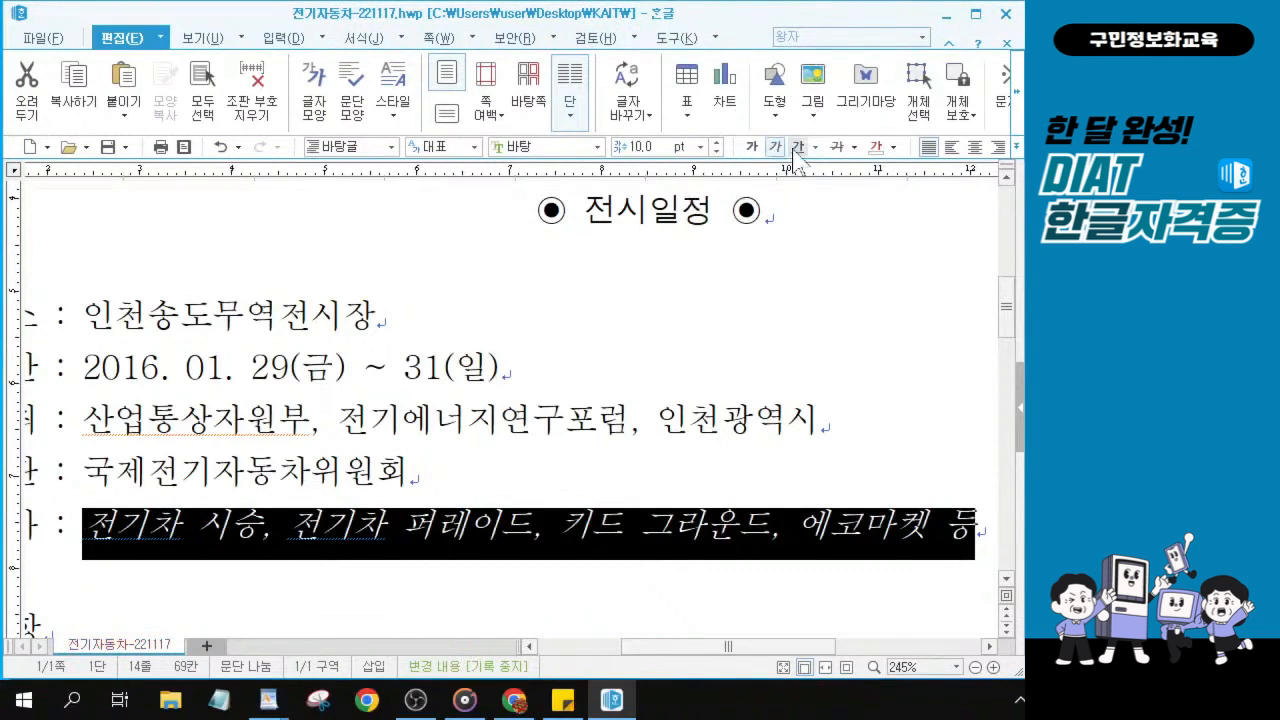
Underline the selected 부대행사 text and deselect it to check the formatting.
click(794, 151)
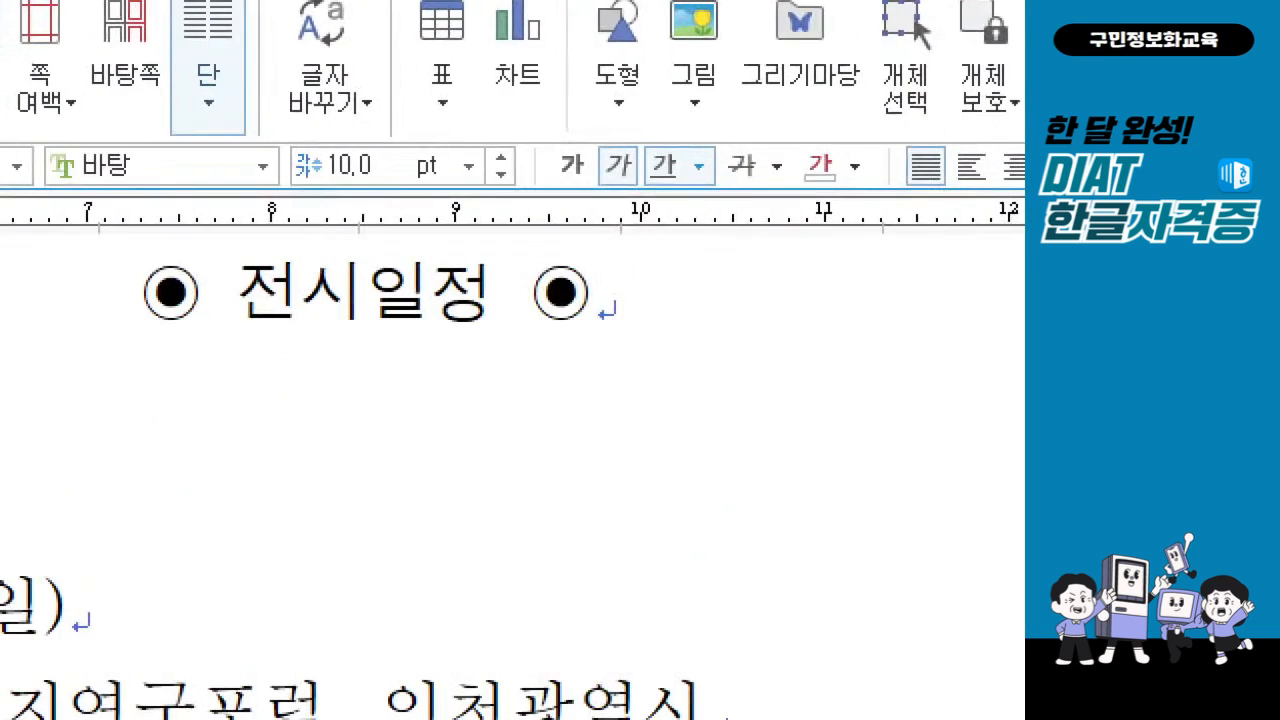
drag(577, 103, 718, 218)
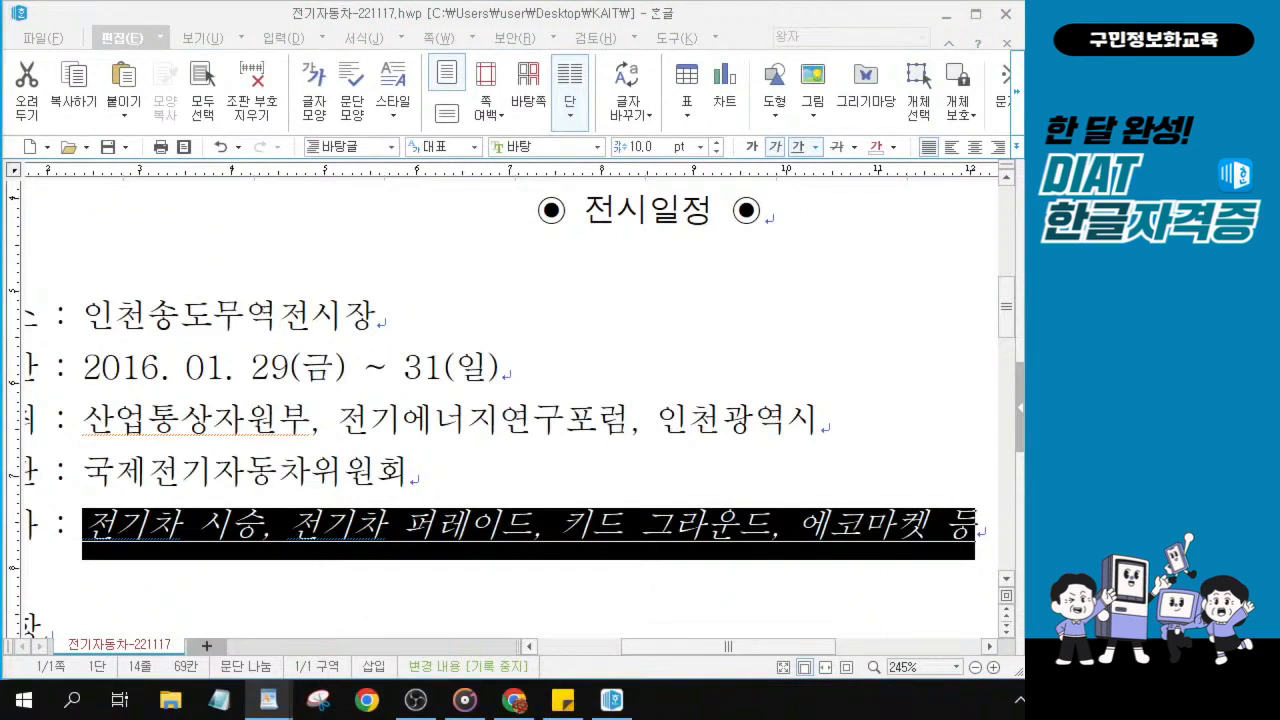
click(292, 550)
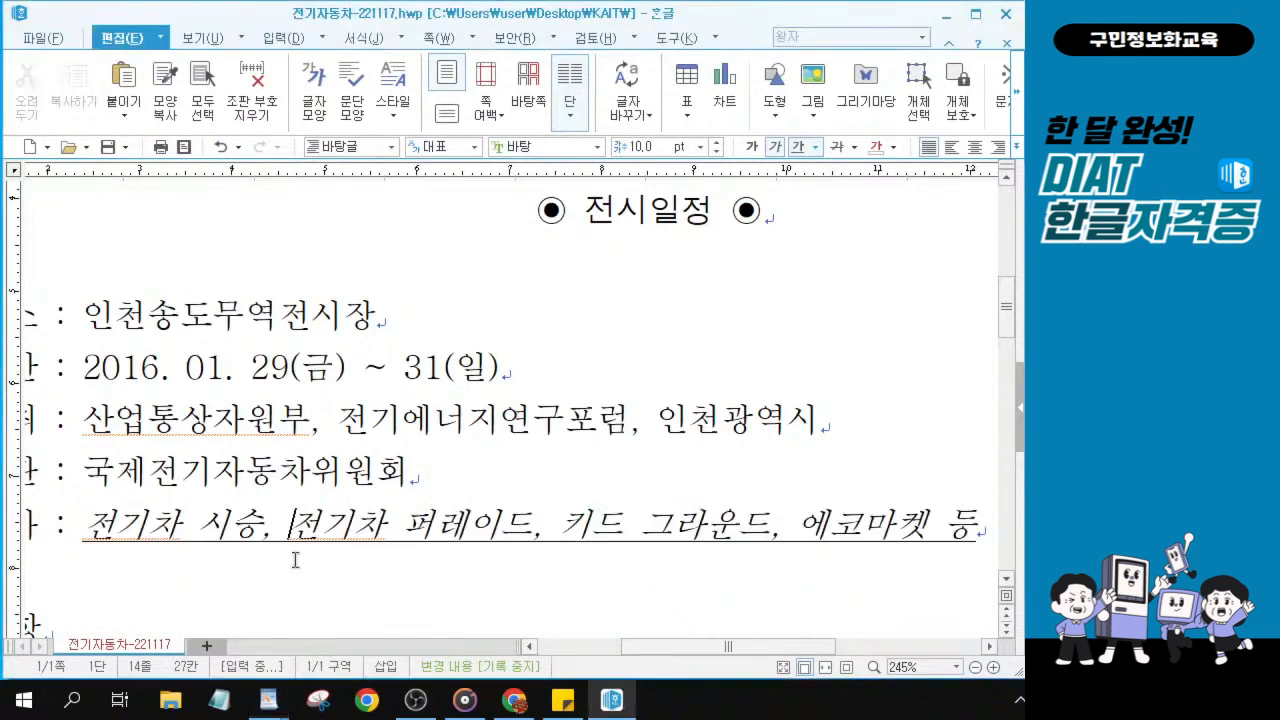
Select all three dash-marked paragraphs under ※ 기타사항, from ‘- 전시품목’ through ‘무료 시승이 가능합니다.’.
scroll(218, 492, down, 3)
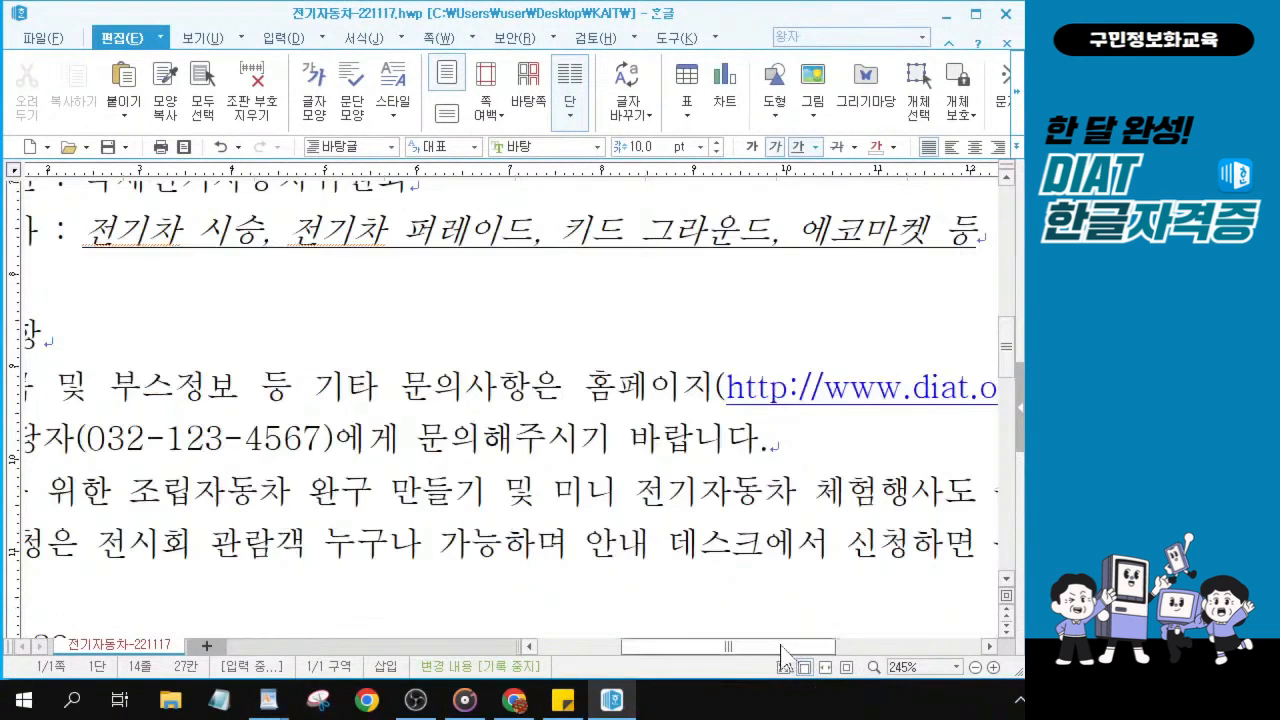
drag(786, 647, 736, 656)
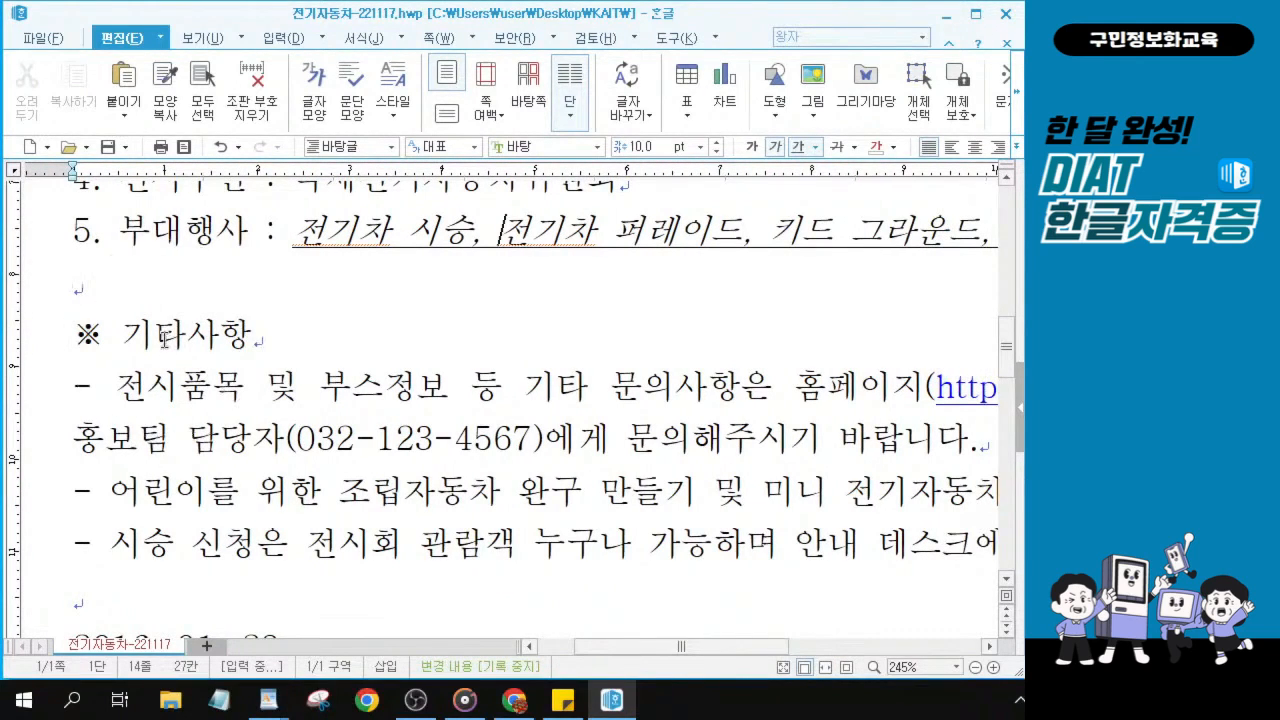
click(163, 414)
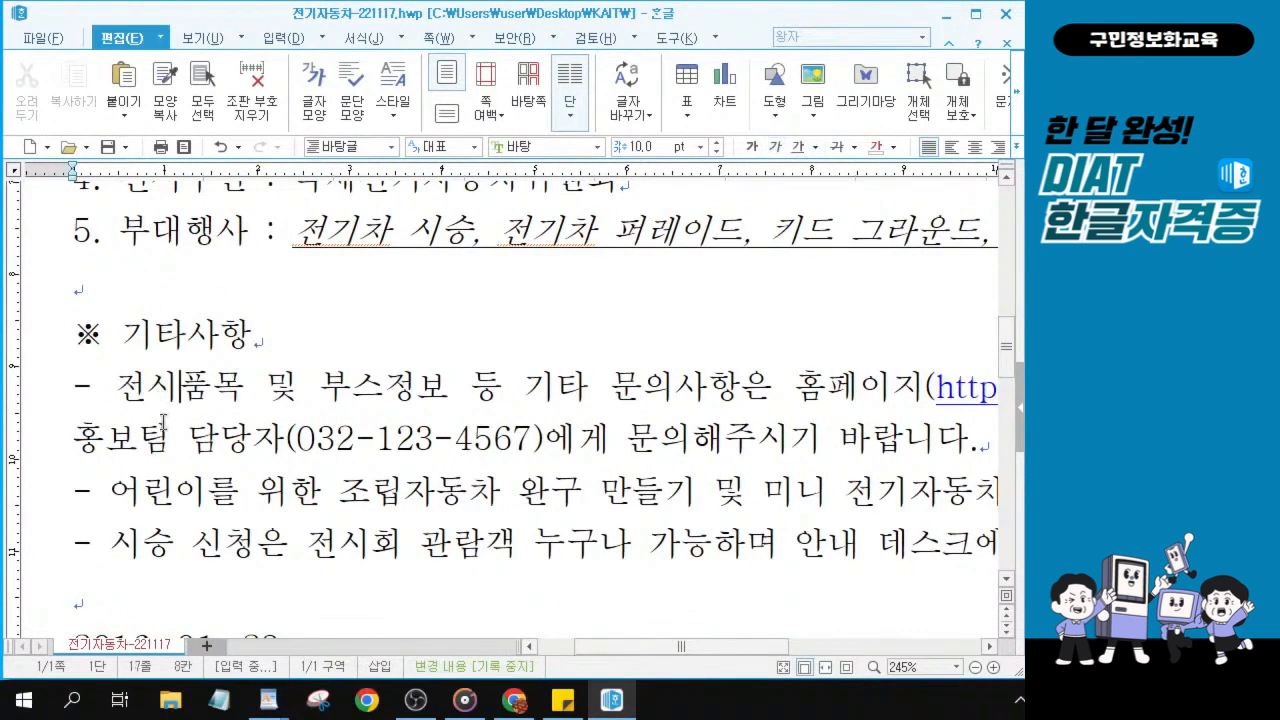
click(75, 384)
drag(75, 384, 224, 390)
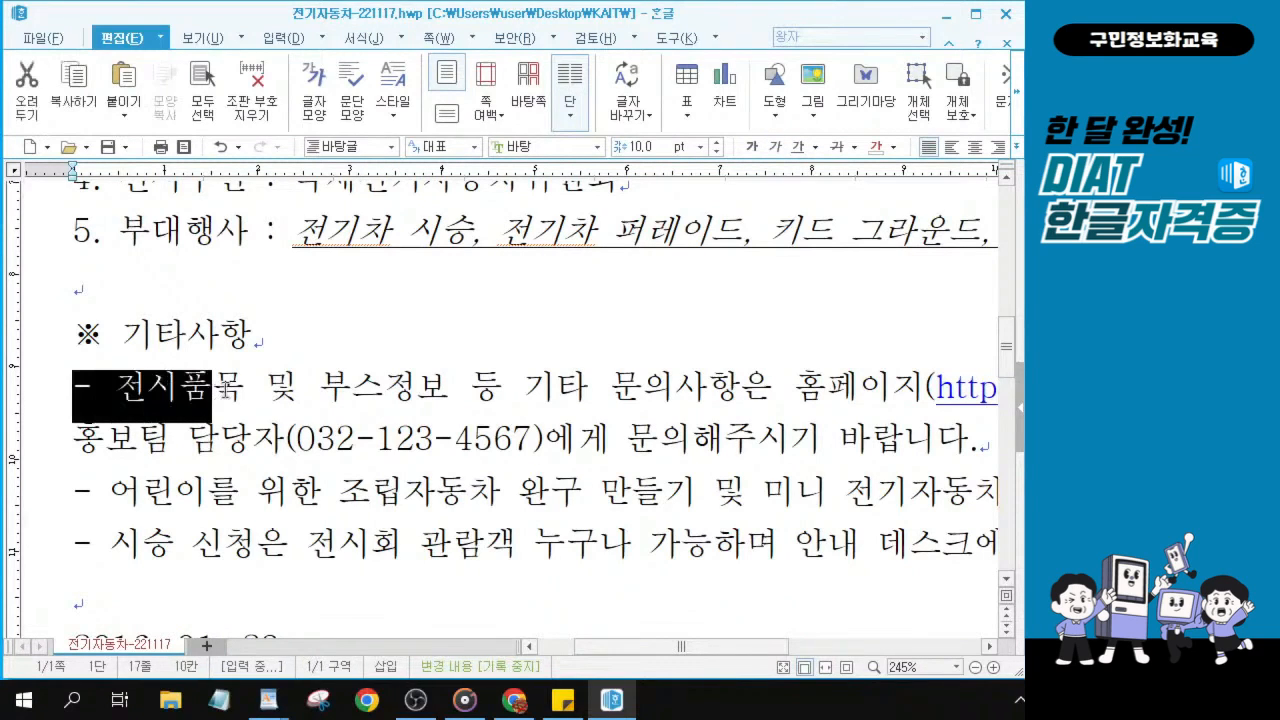
key(F9)
key(Escape)
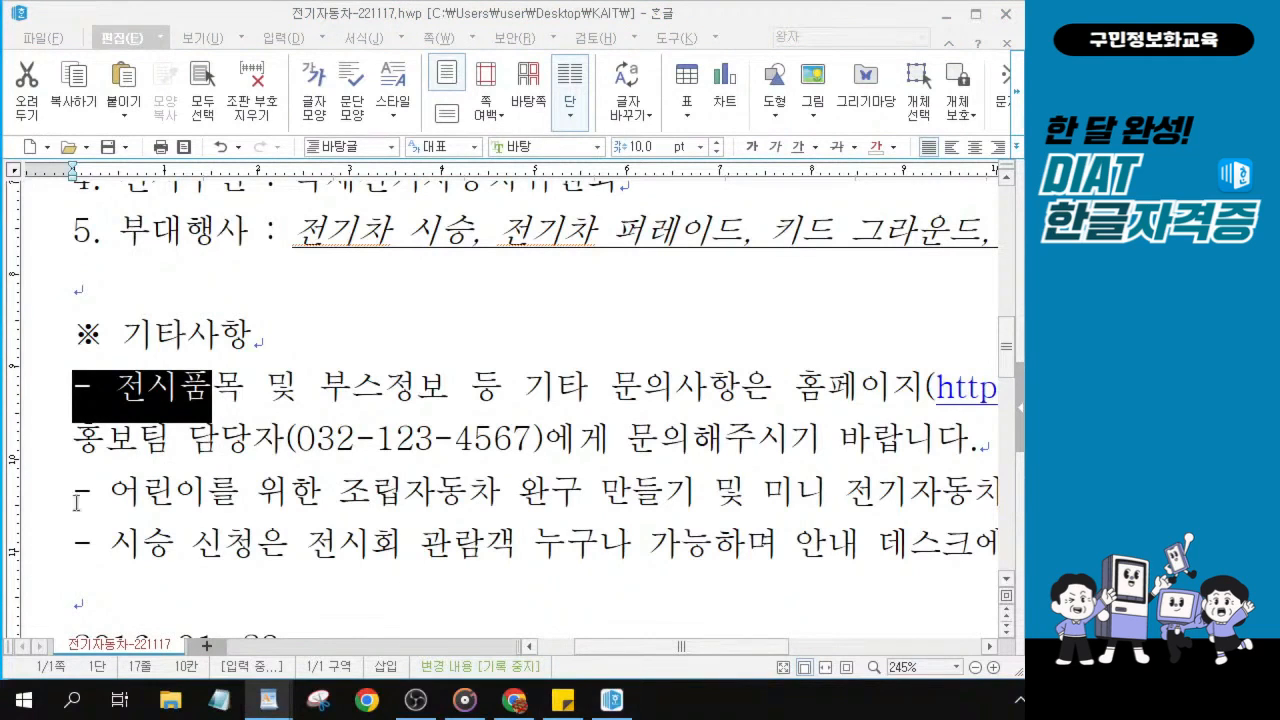
click(345, 367)
drag(80, 386, 917, 540)
ctrl+scroll(248, 459, down, 3)
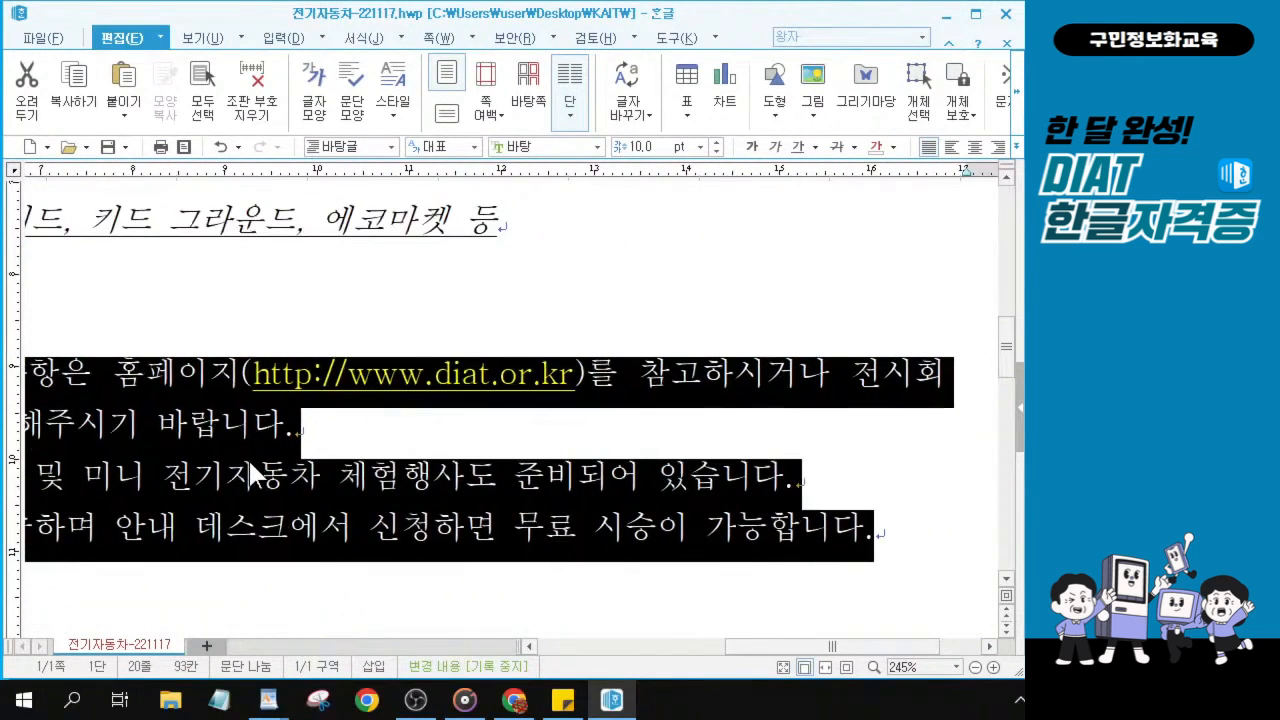
ctrl+scroll(248, 458, down, 5)
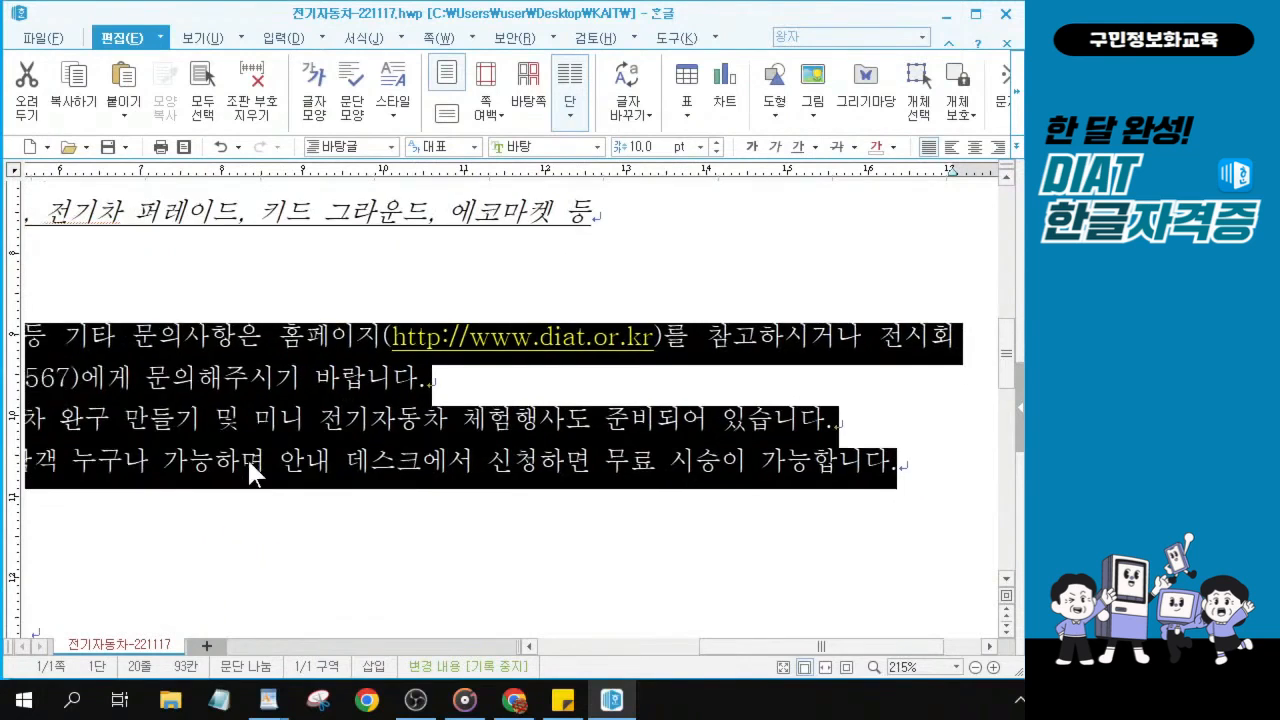
ctrl+scroll(150, 387, down, 2)
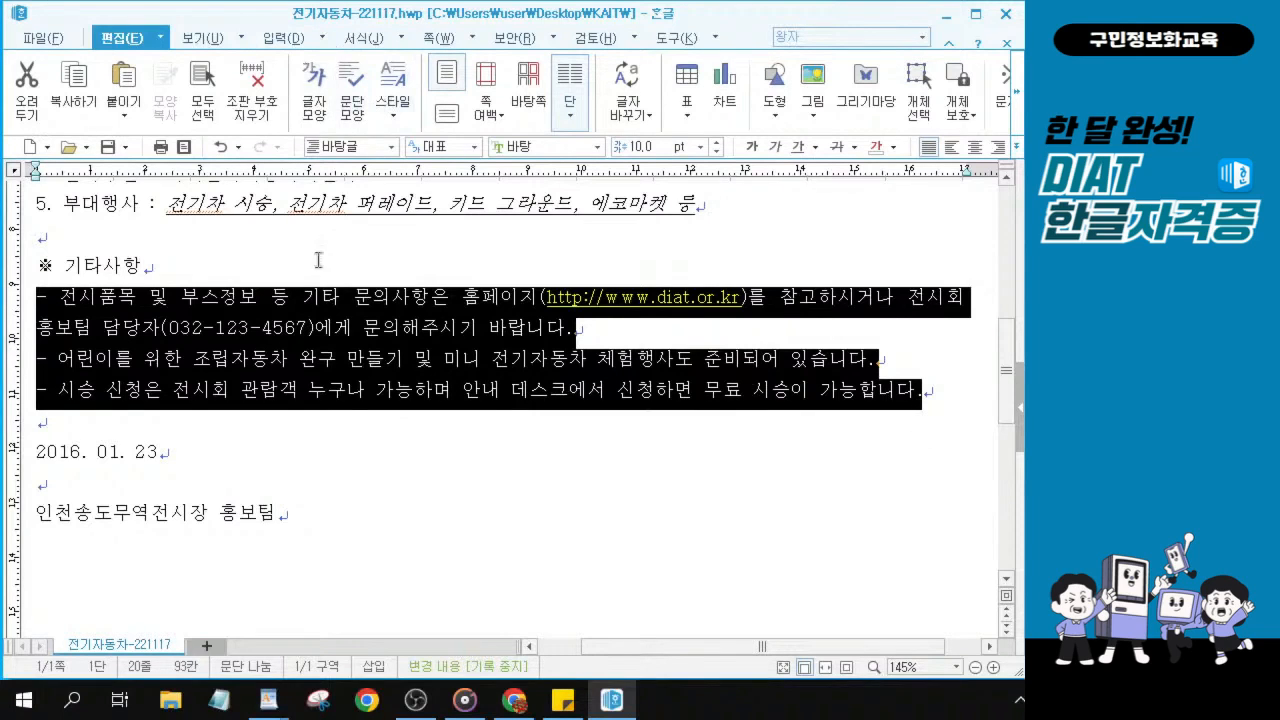
Open the paragraph shape (문단 모양) settings for the selected paragraphs and set the left margin to 15 pt.
click(118, 42)
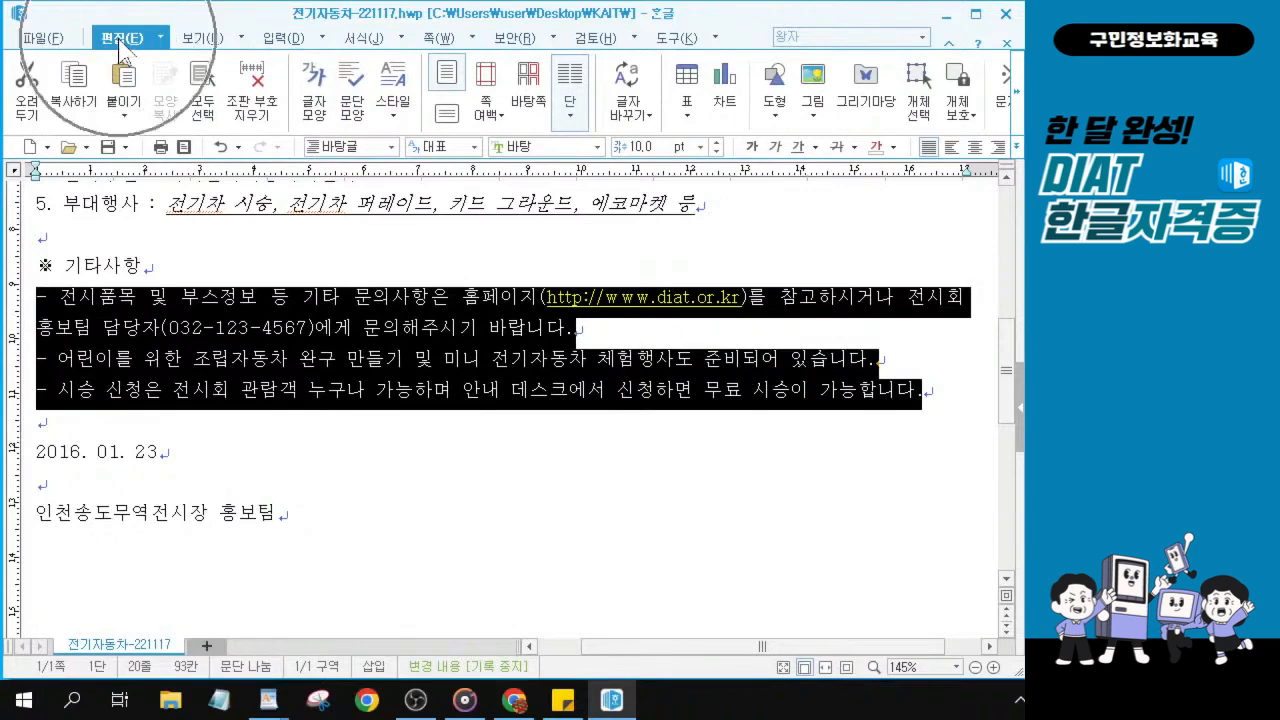
click(352, 118)
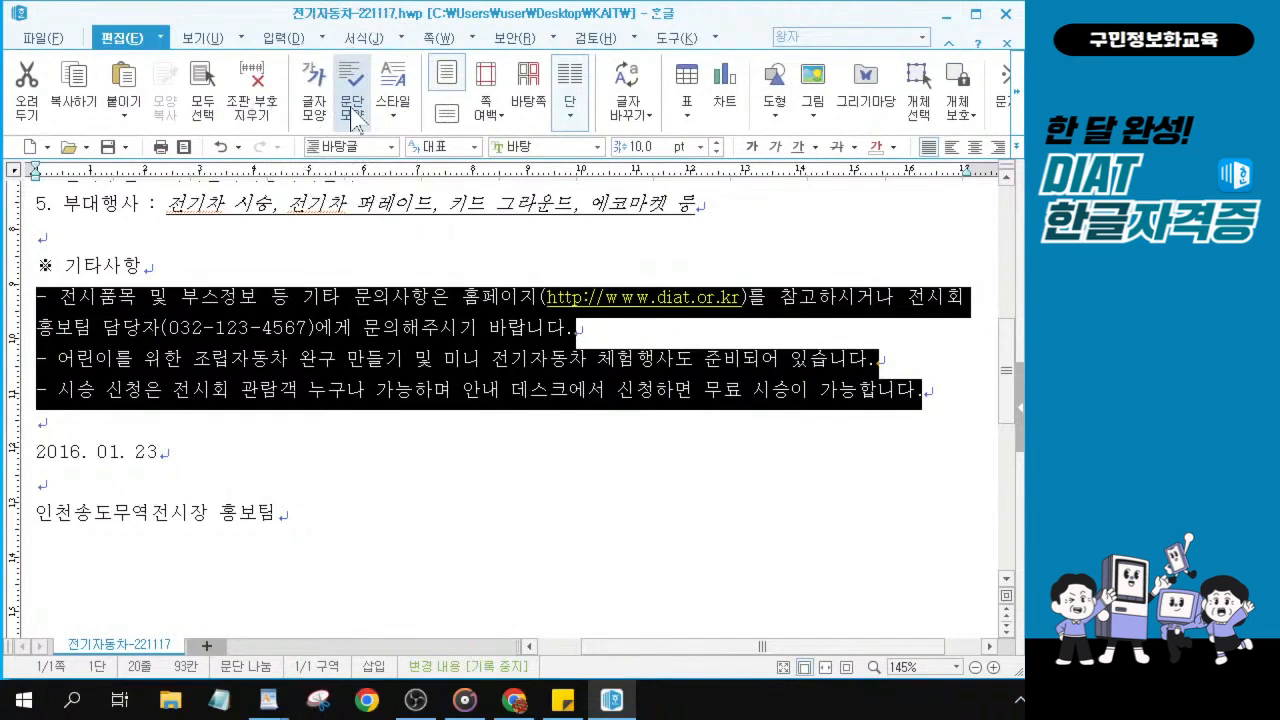
click(352, 118)
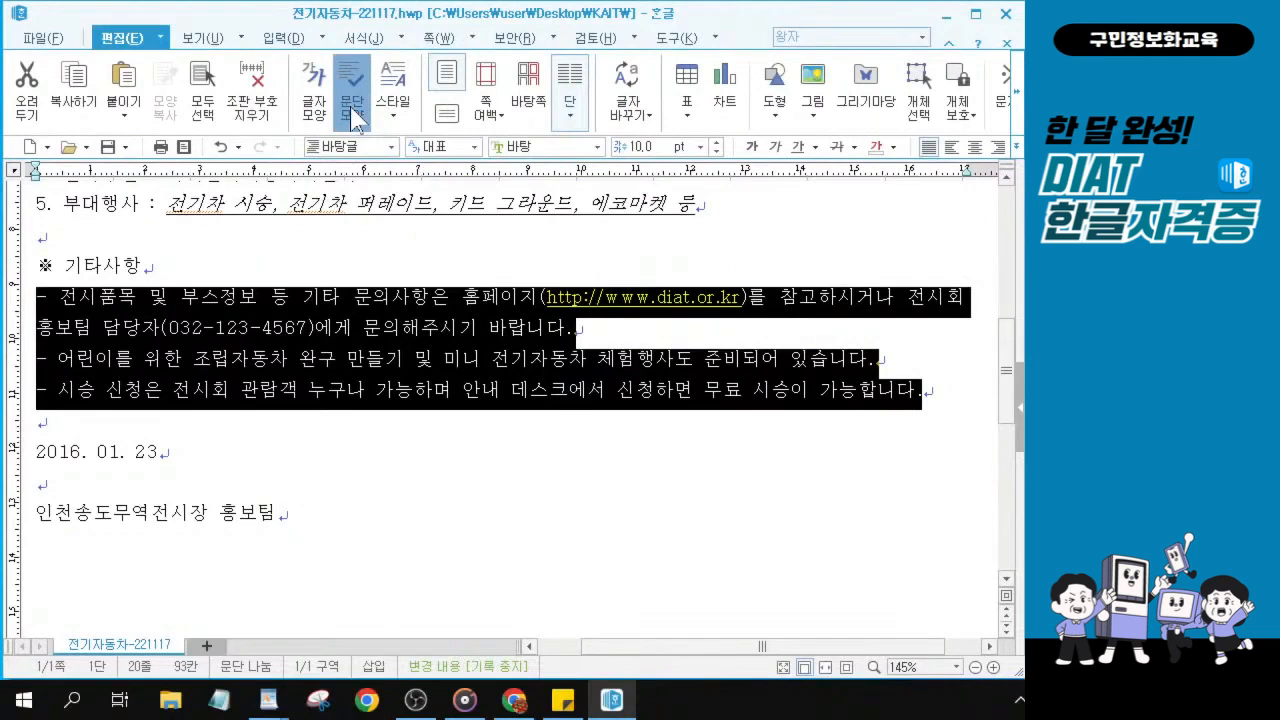
click(352, 108)
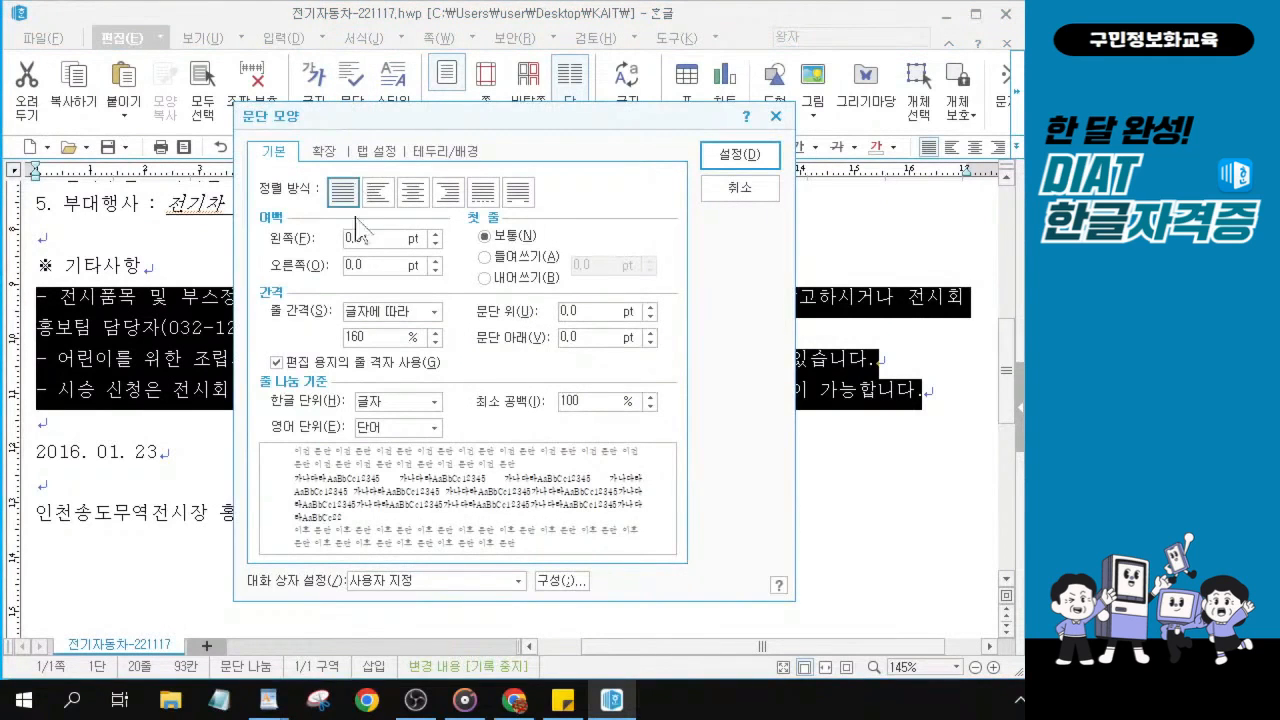
key(ctrl+1)
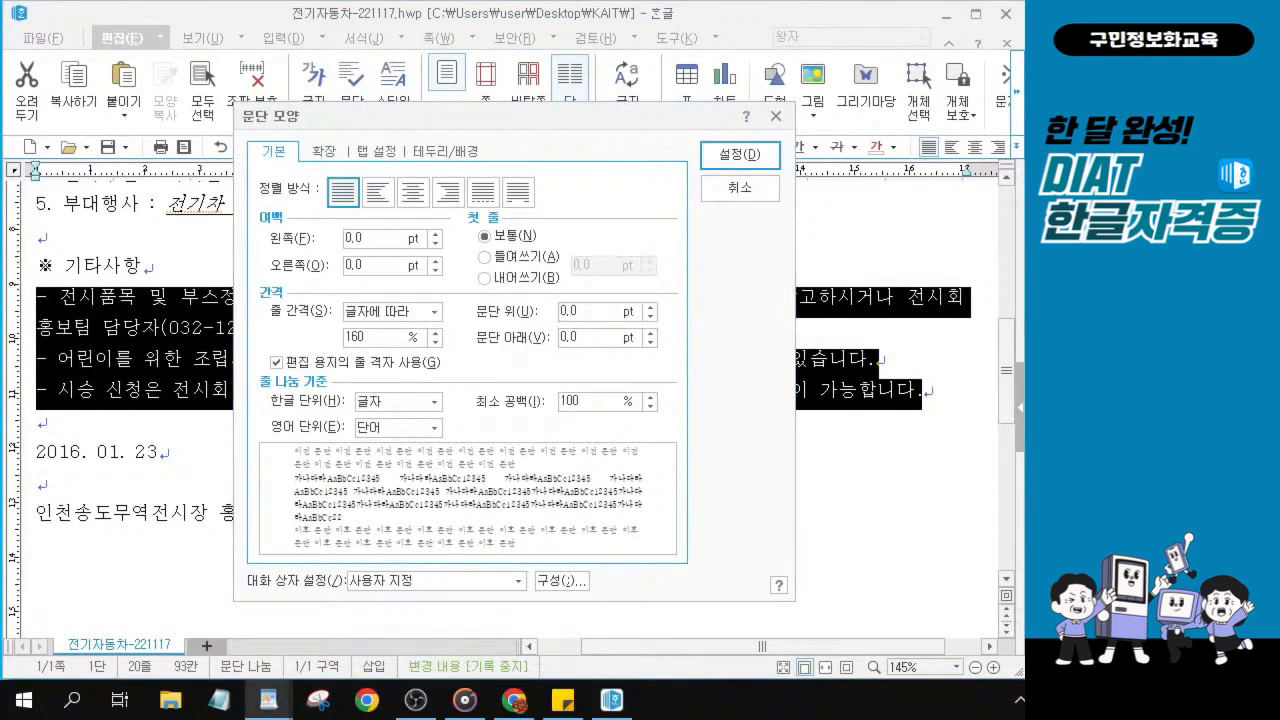
click(404, 242)
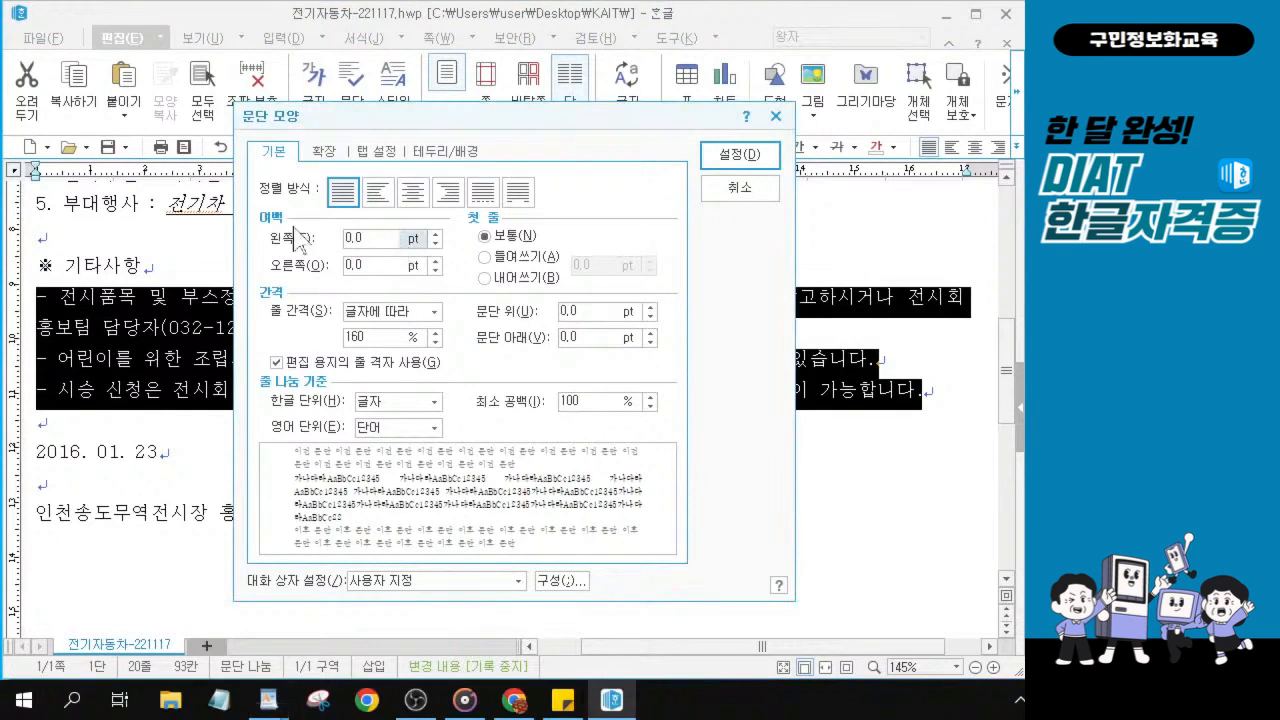
click(359, 238)
key(BackSpace)
key(BackSpace)
key(BackSpace)
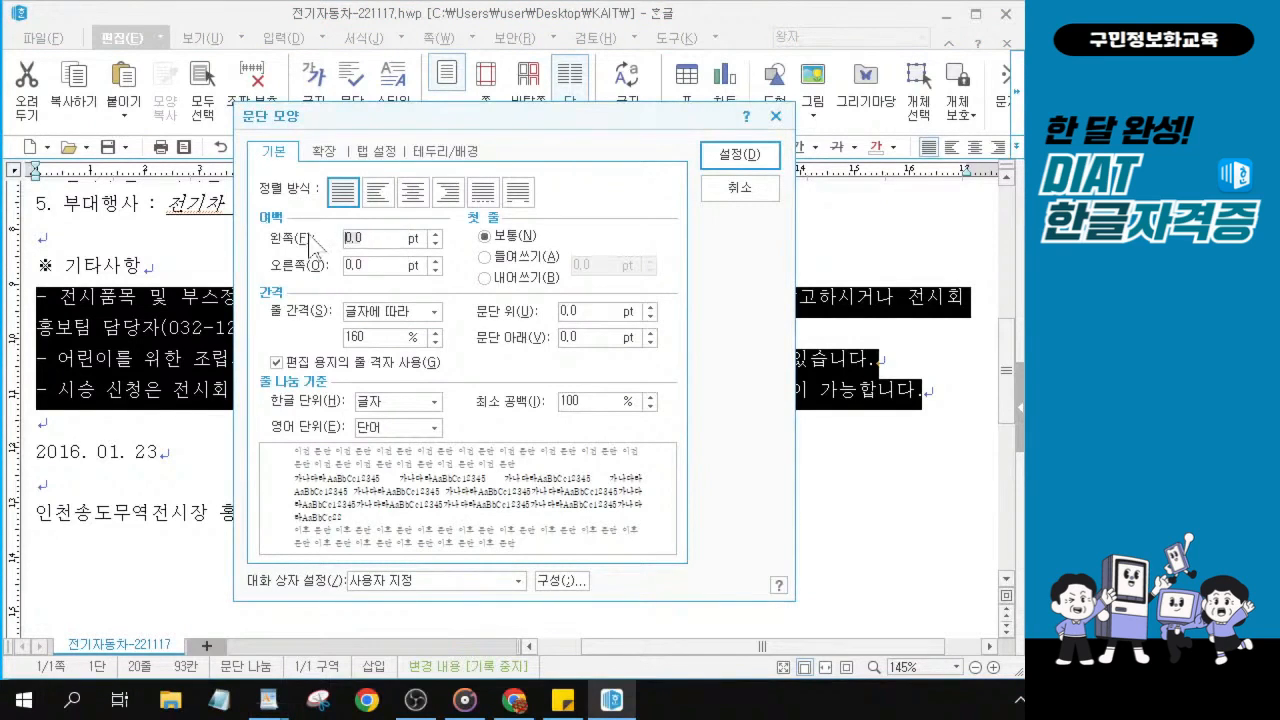
text(15)
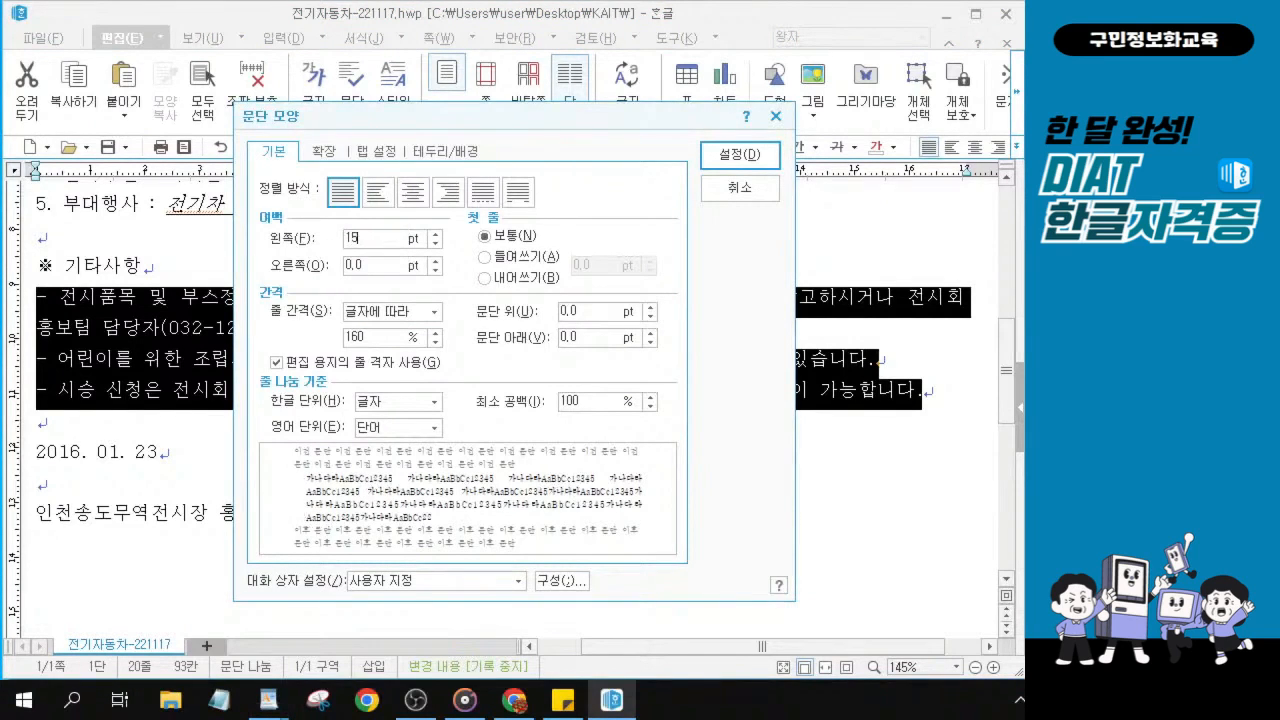
Set the first line to a hanging indent (내어쓰기) of 12 pt and apply the paragraph settings.
click(487, 277)
key(BackSpace)
key(BackSpace)
key(BackSpace)
key(BackSpace)
text(12)
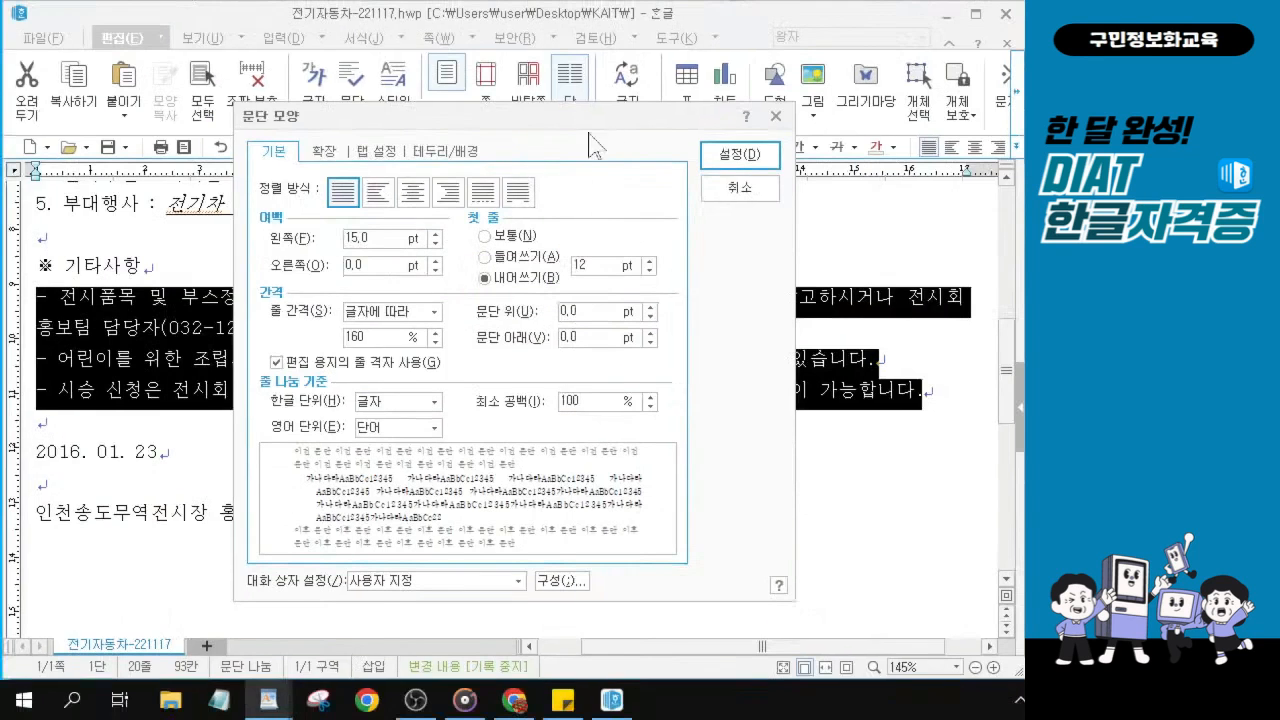
click(733, 158)
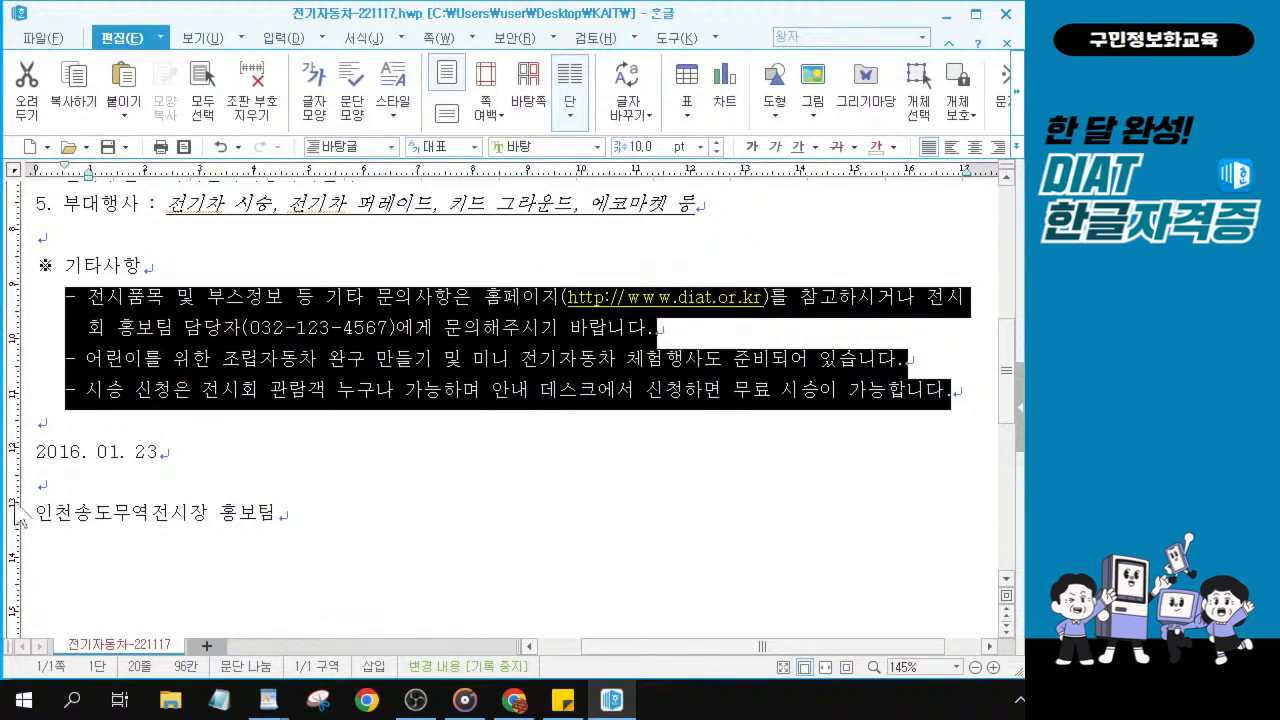
Set the date line ‘2016. 01. 23’ to a 12 pt font size and center-align it.
click(99, 460)
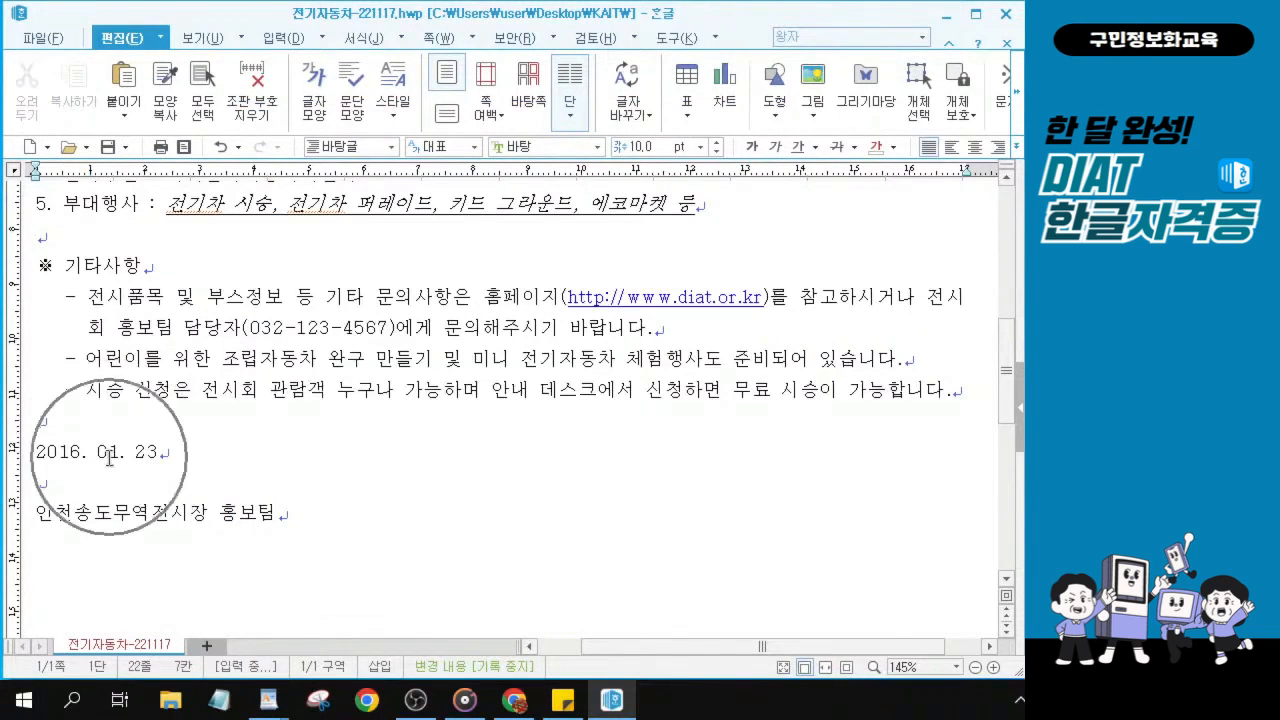
key(alt+Tab)
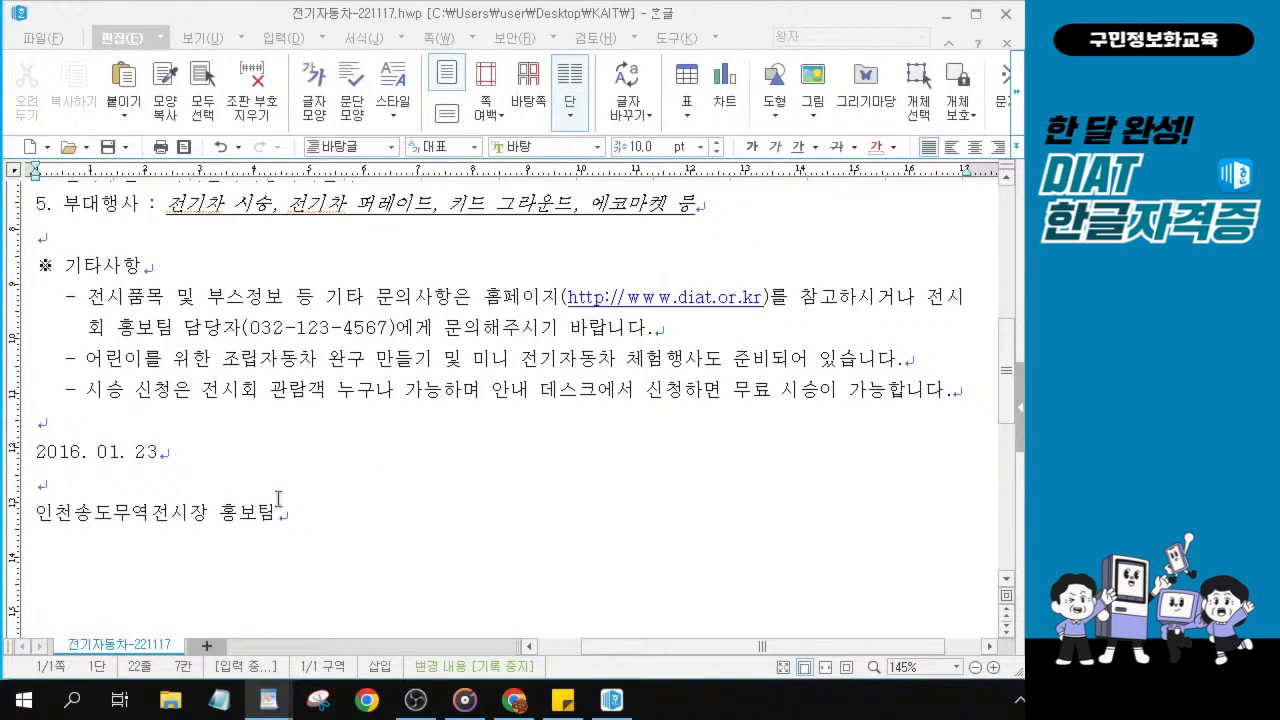
double_click(146, 452)
drag(117, 455, 22, 458)
key(ctrl)
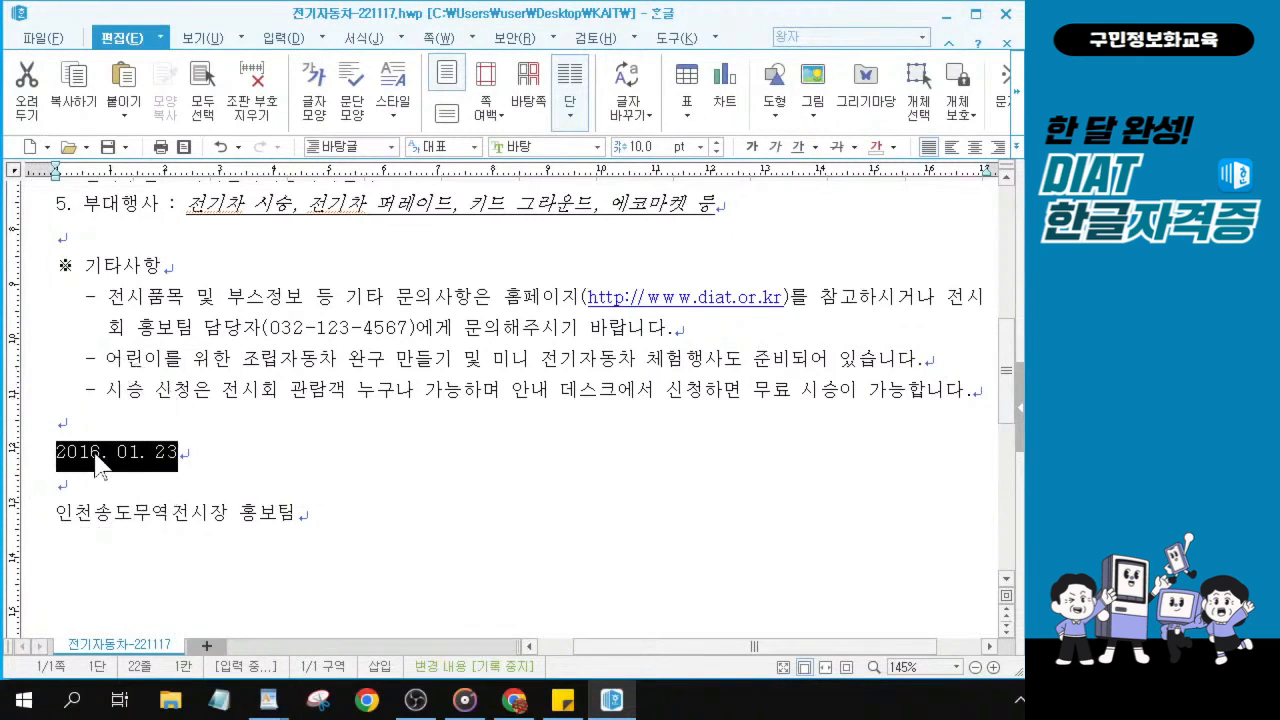
scroll(97, 462, up, 2)
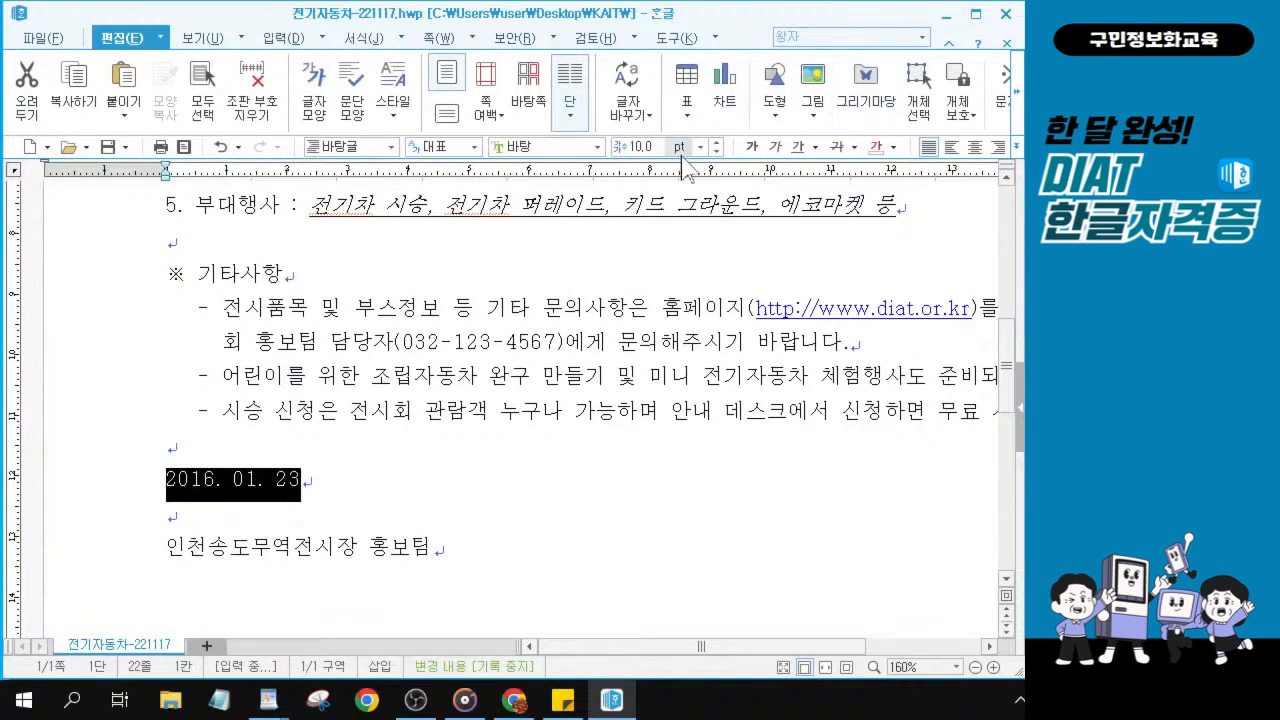
click(716, 142)
click(716, 142)
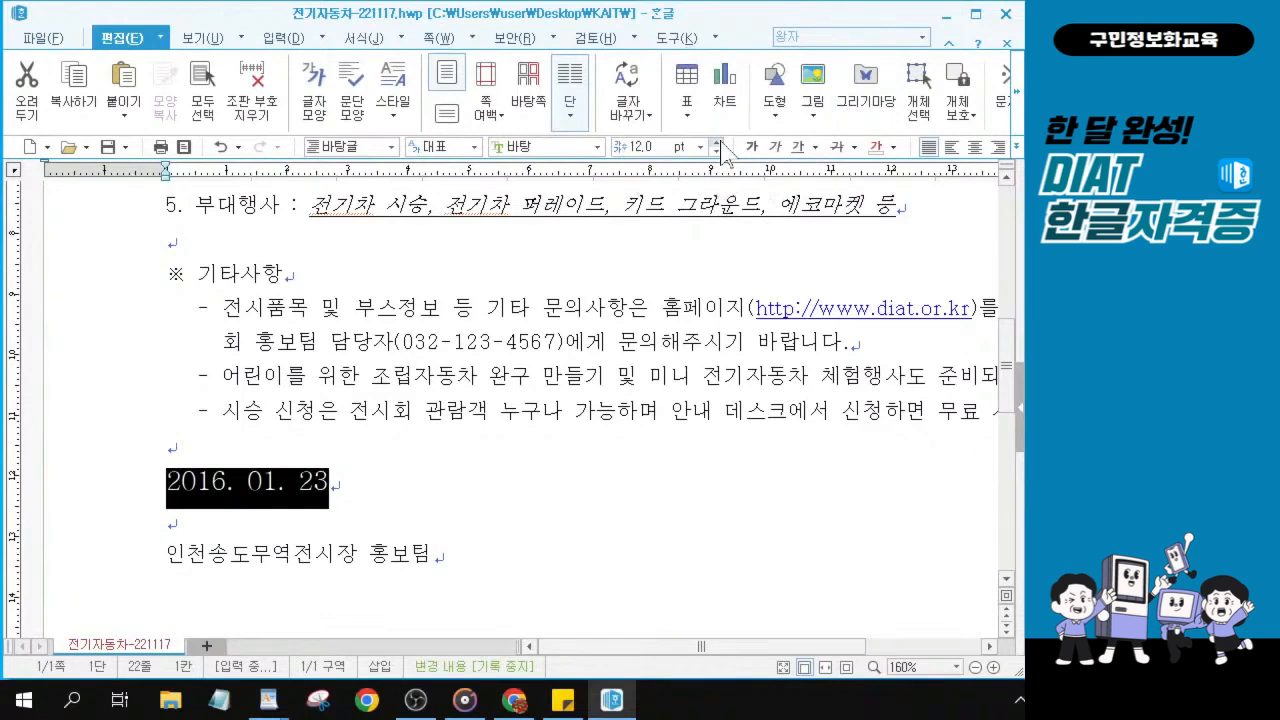
click(970, 150)
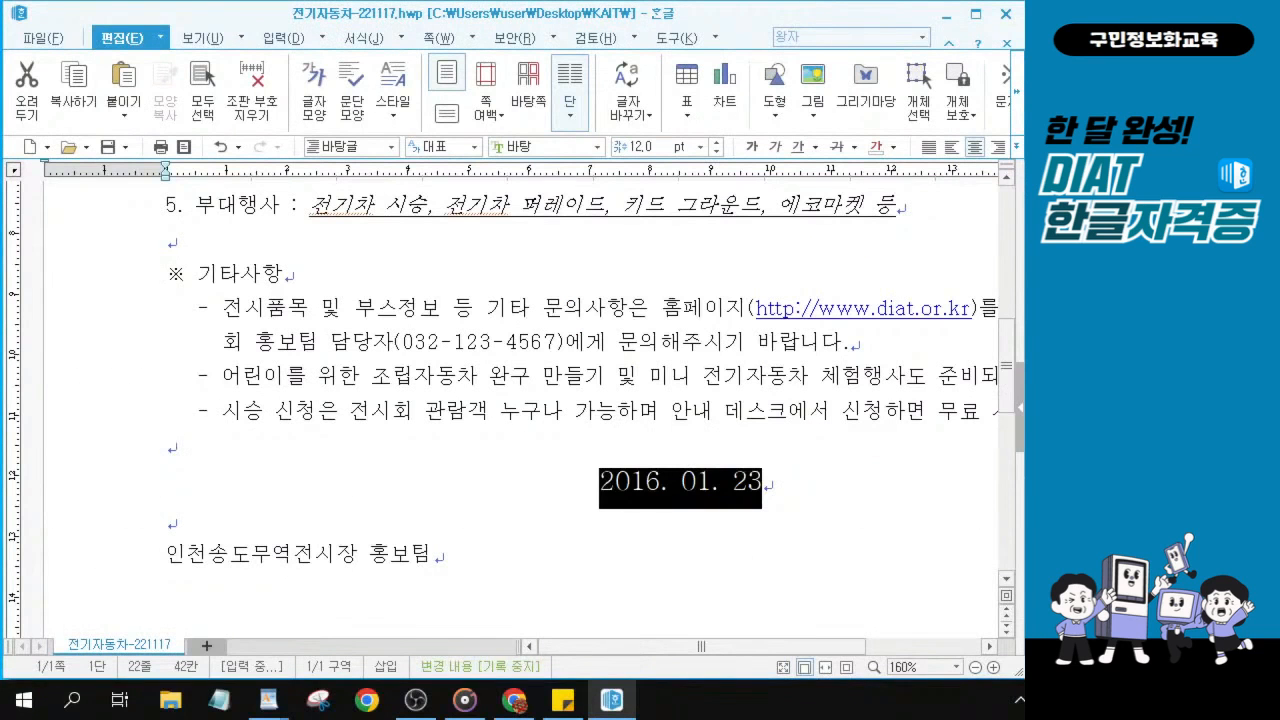
Select the closing line ‘인천송도무역전시장 홍보팀’ below the date.
key(alt+Tab)
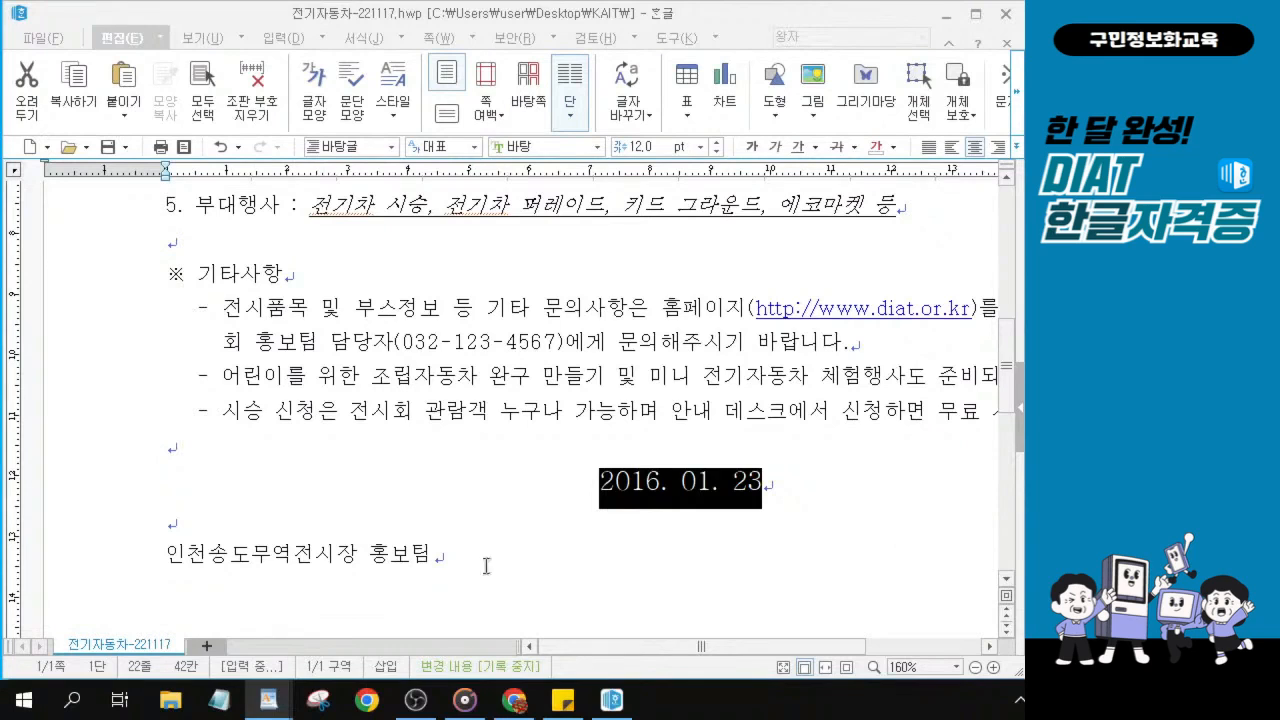
click(458, 556)
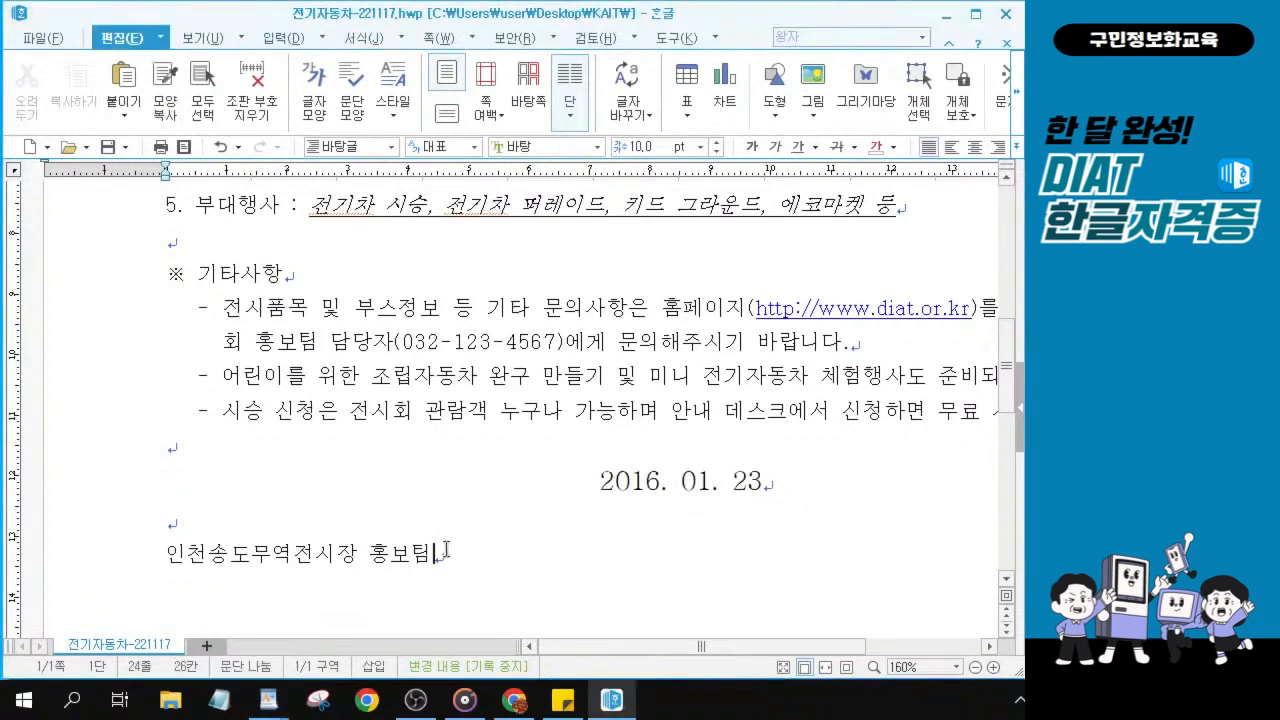
drag(435, 555, 166, 556)
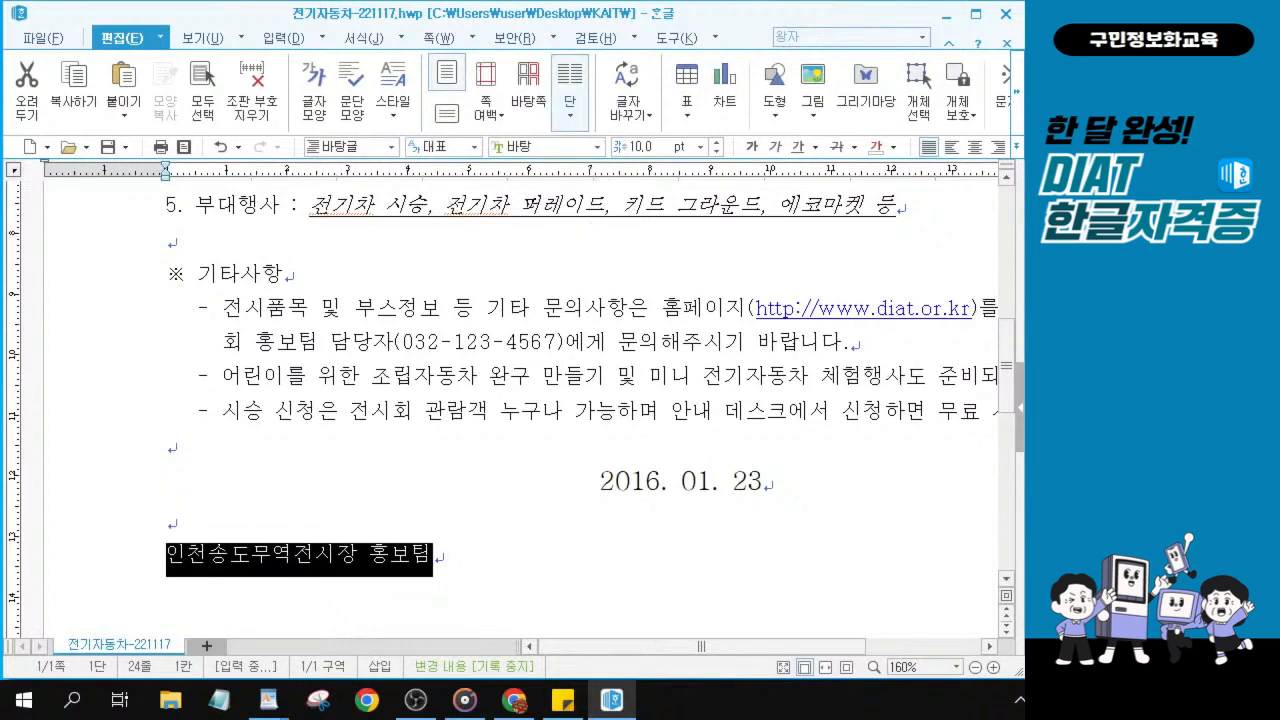
click(540, 147)
text(휴먼엑)
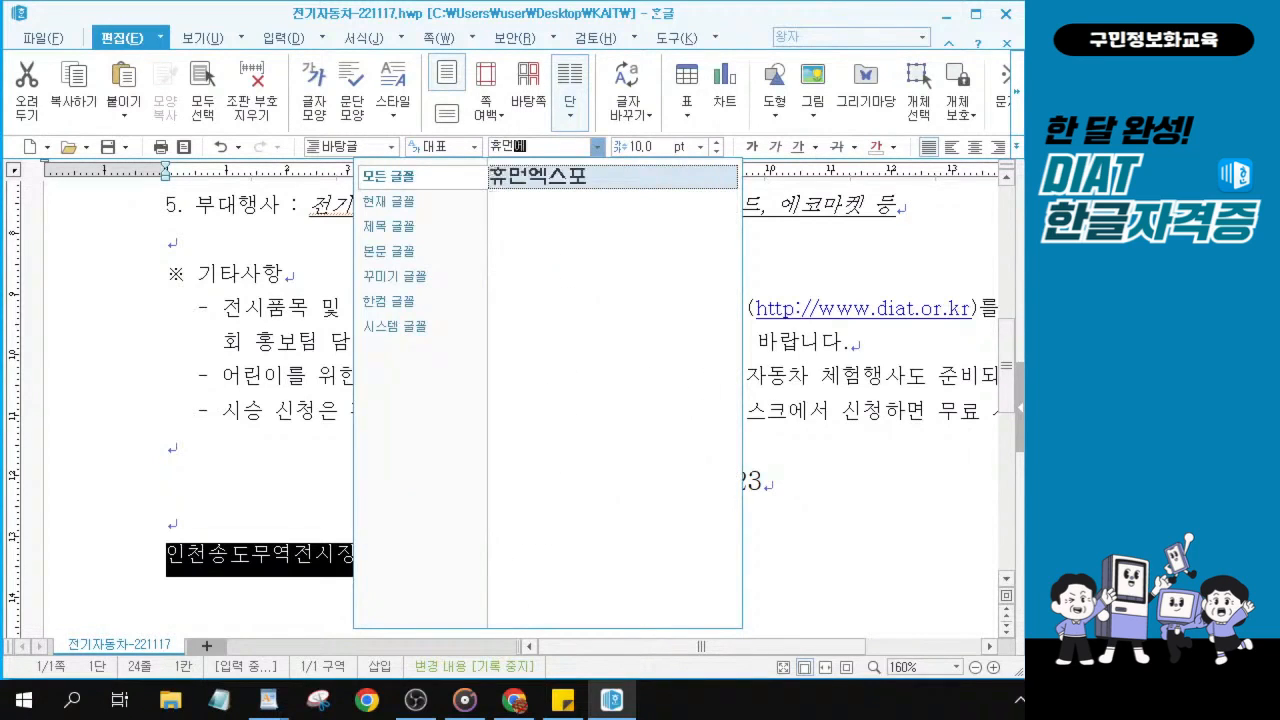
text(스포)
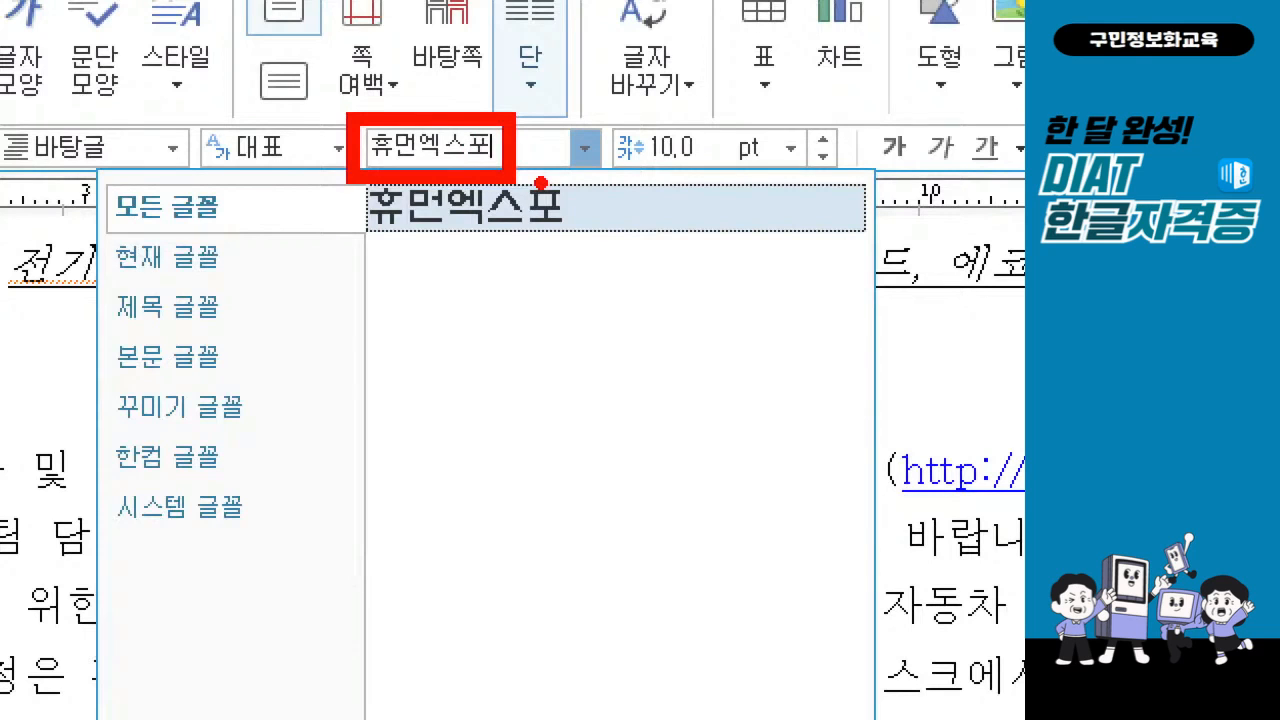
key(Escape)
Change the font of the selected closing line ‘인천송도무역전시장 홍보팀’ to 휴먼엑스포.
click(550, 148)
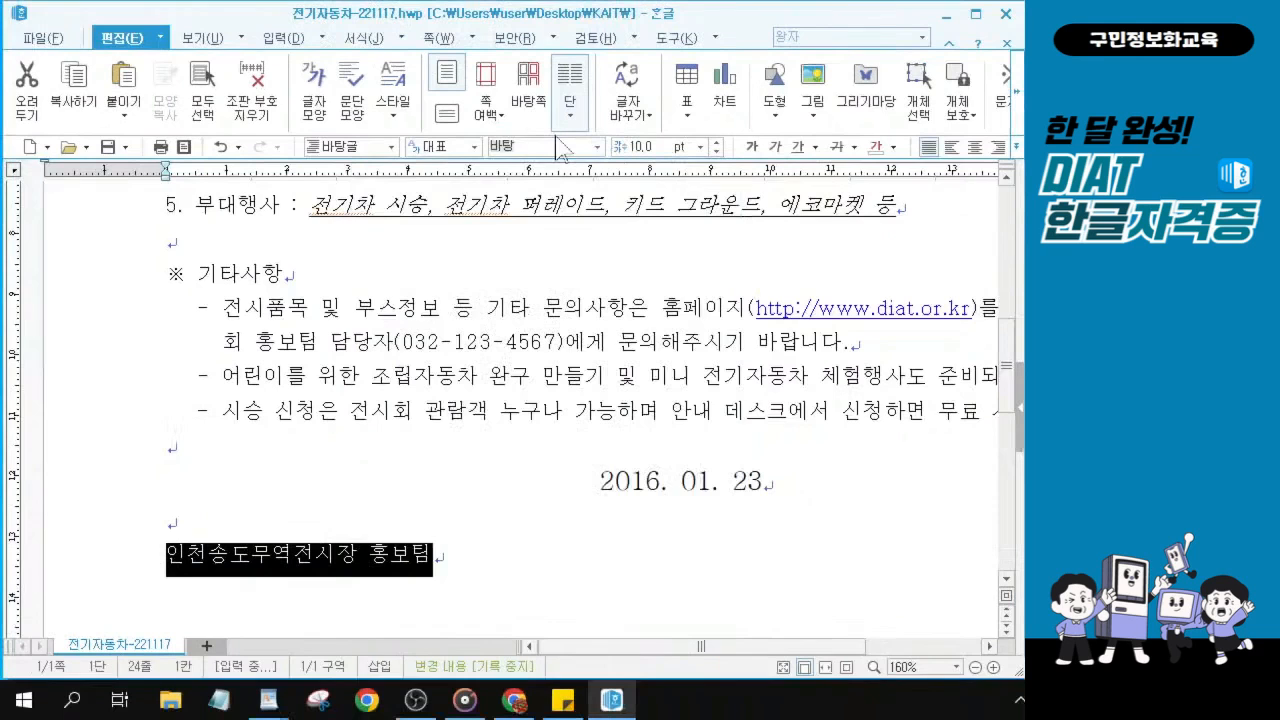
text(휴)
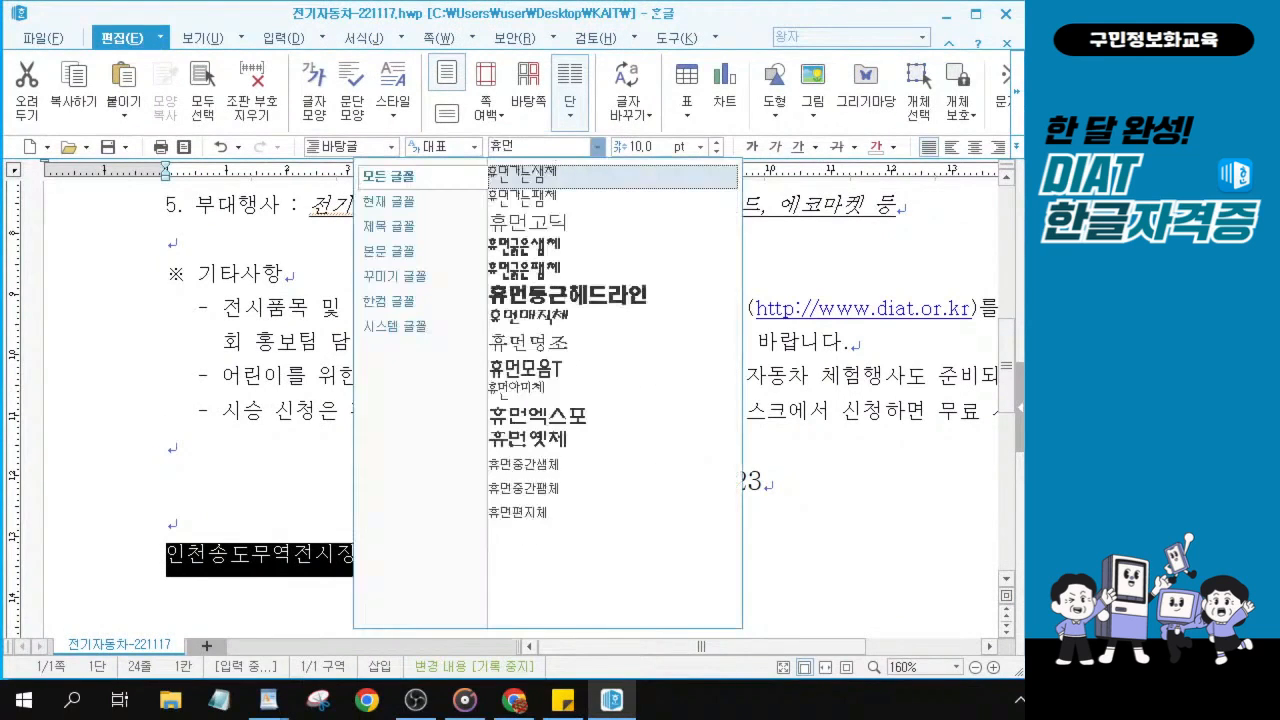
text(먼)
key(ctrl)
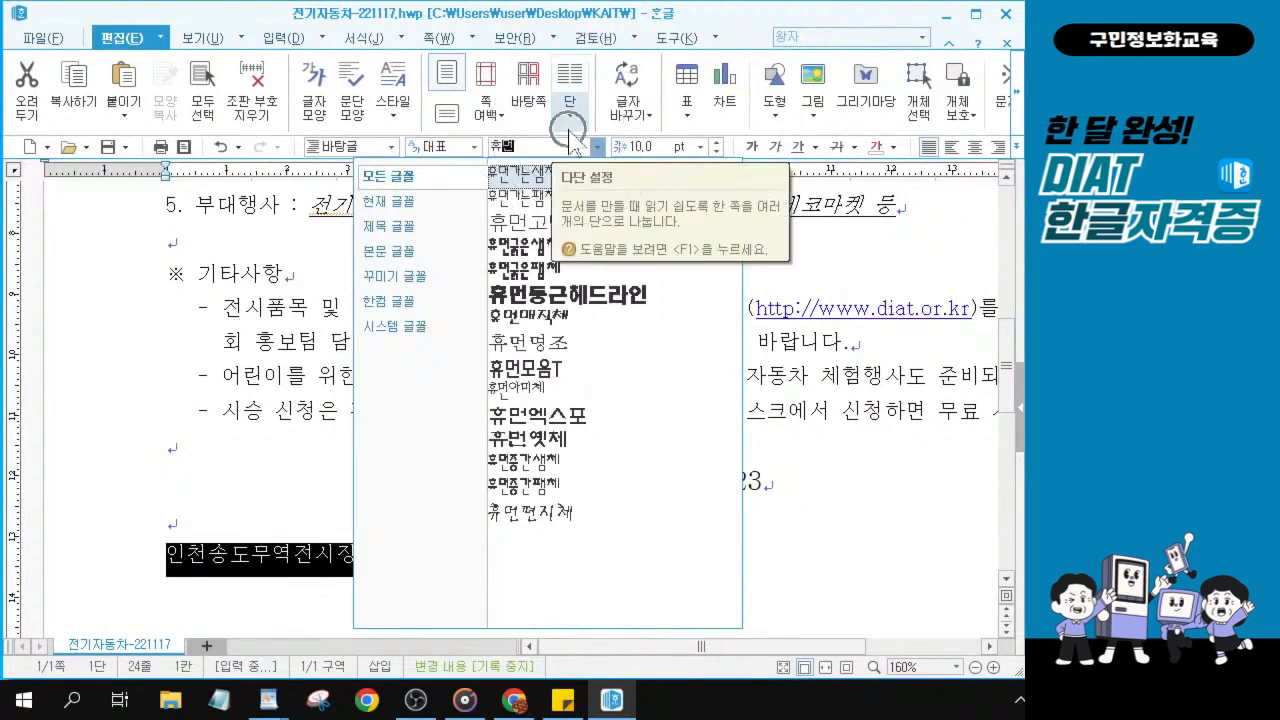
key(ctrl)
key(ctrl)
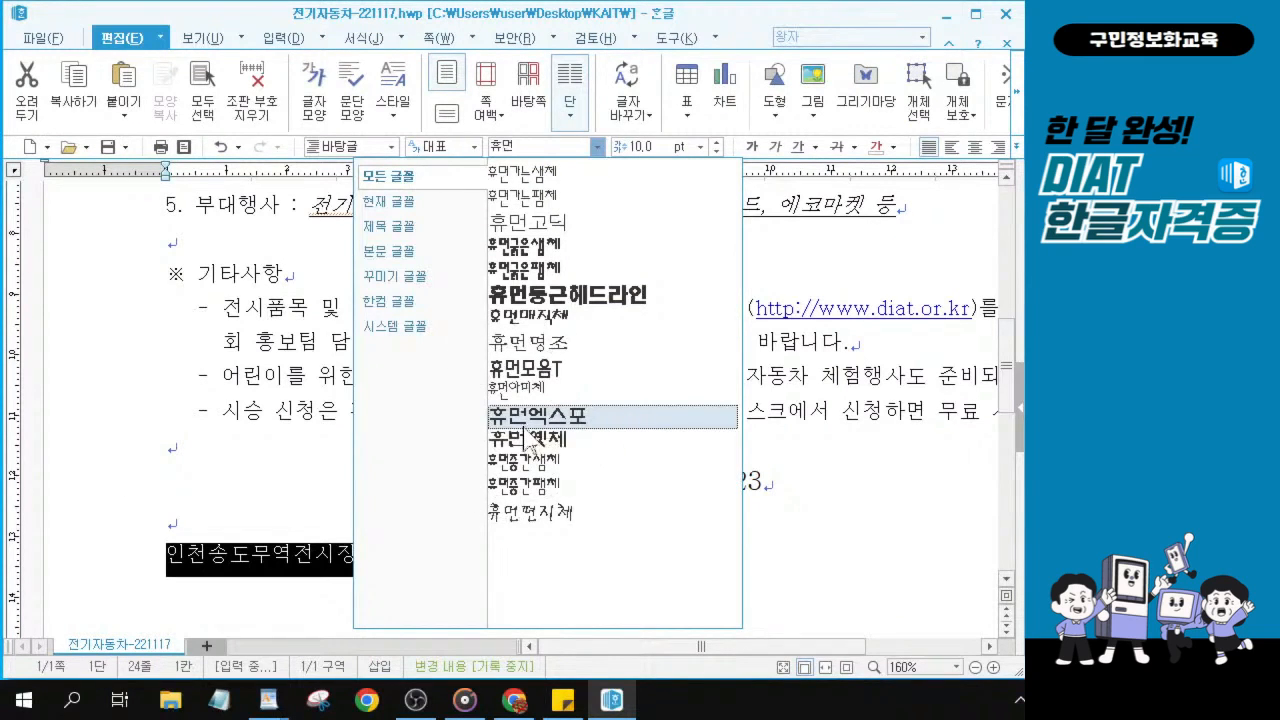
key(ctrl)
click(524, 420)
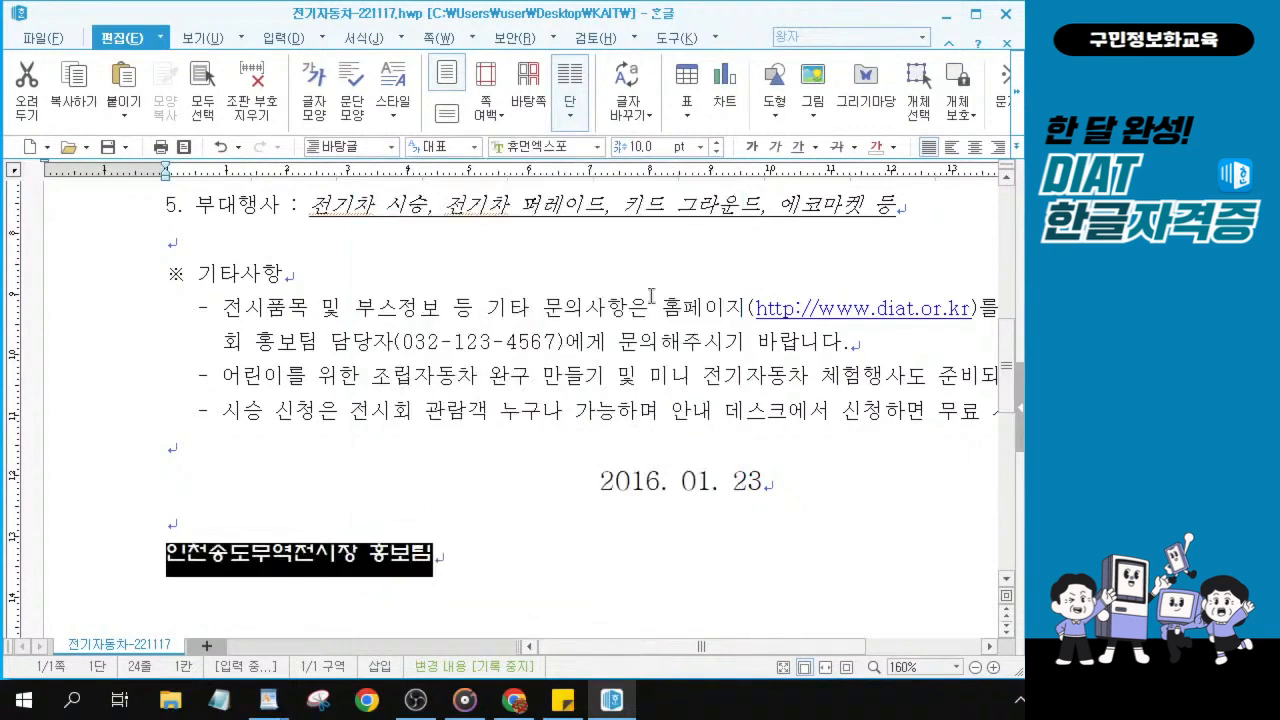
Set the closing line ‘인천송도무역전시장 홍보팀’ to 16 pt, center-align it and deselect it.
click(650, 147)
text(16)
key(ctrl)
key(Return)
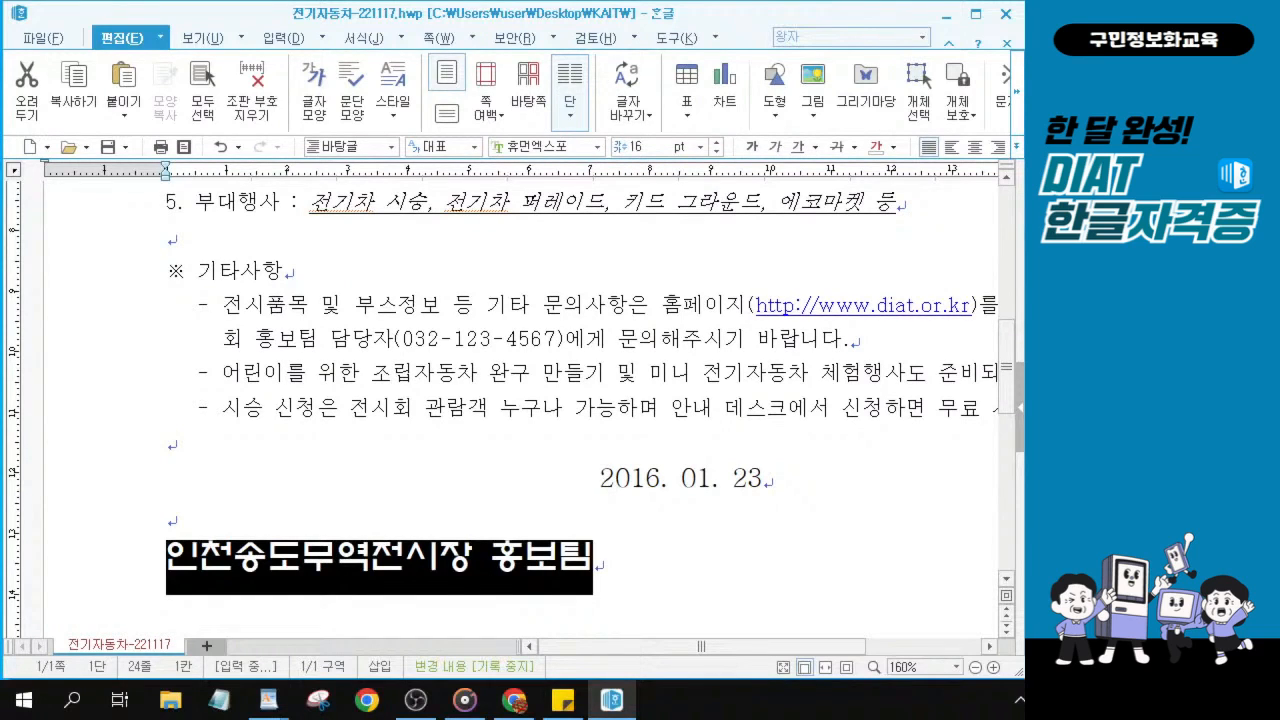
key(ctrl)
key(alt+Tab)
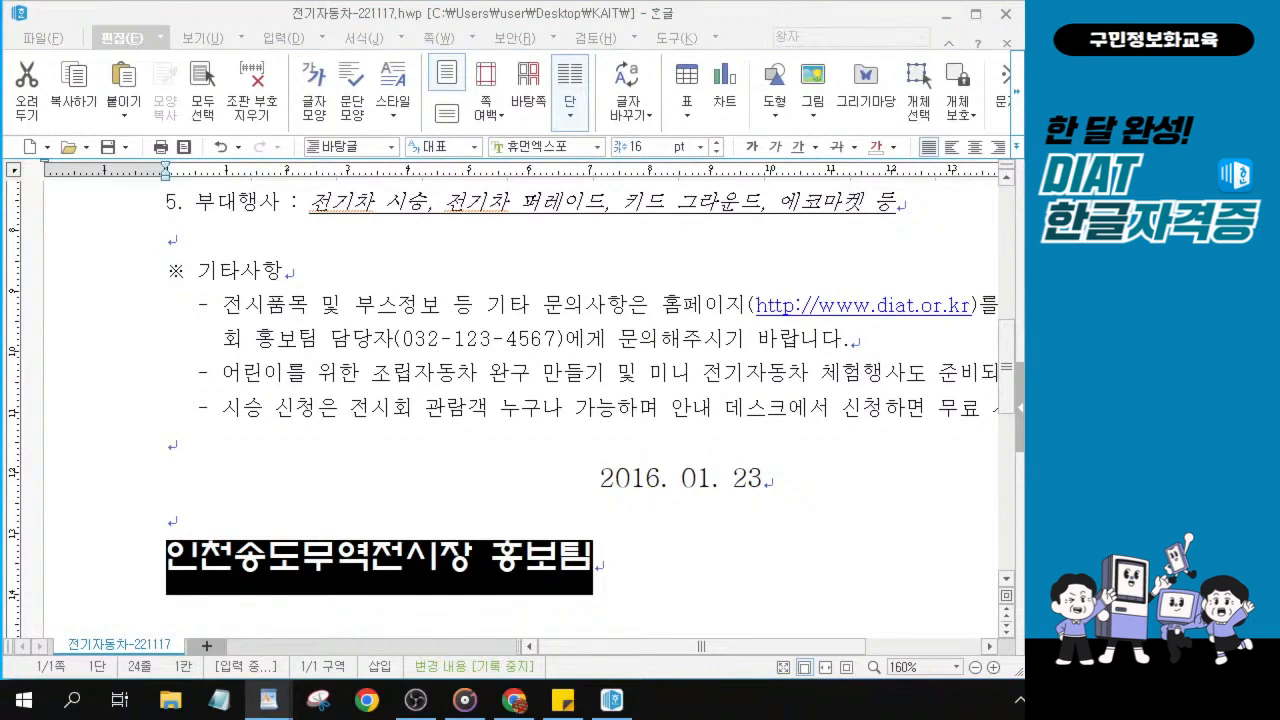
click(975, 147)
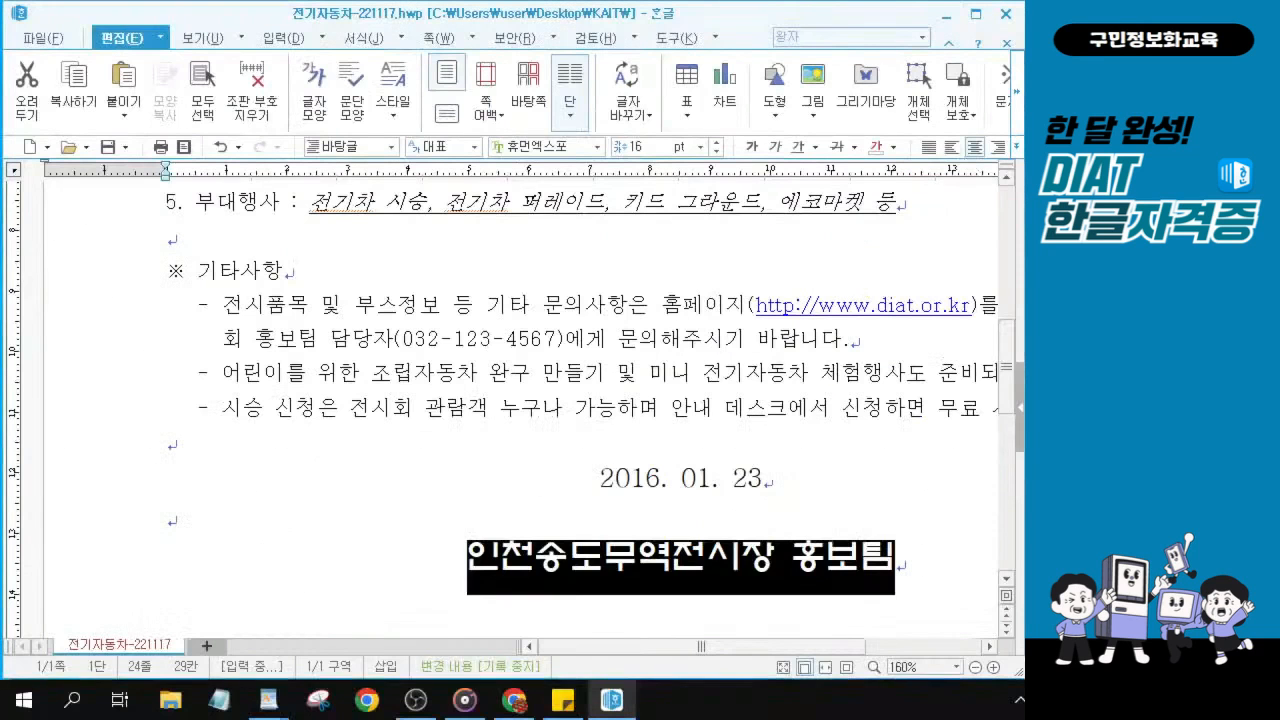
click(672, 556)
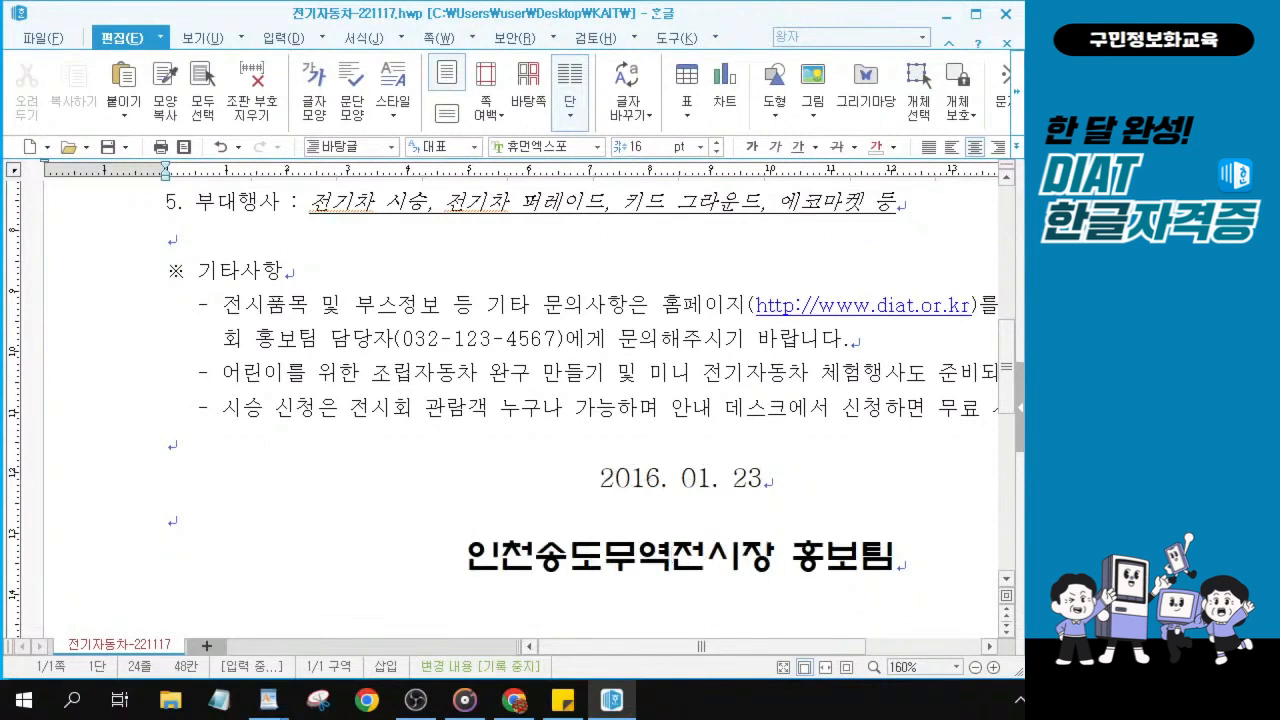
key(alt+Tab)
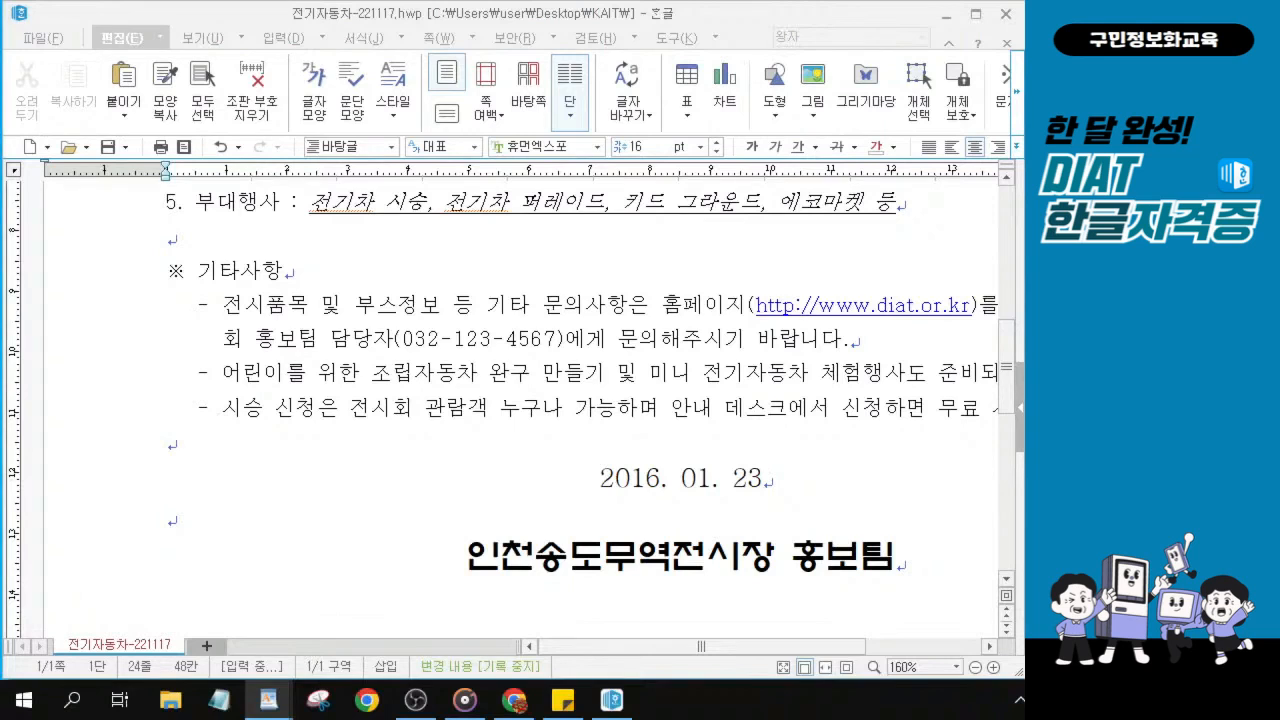
click(874, 306)
drag(765, 648, 811, 657)
key(ctrl)
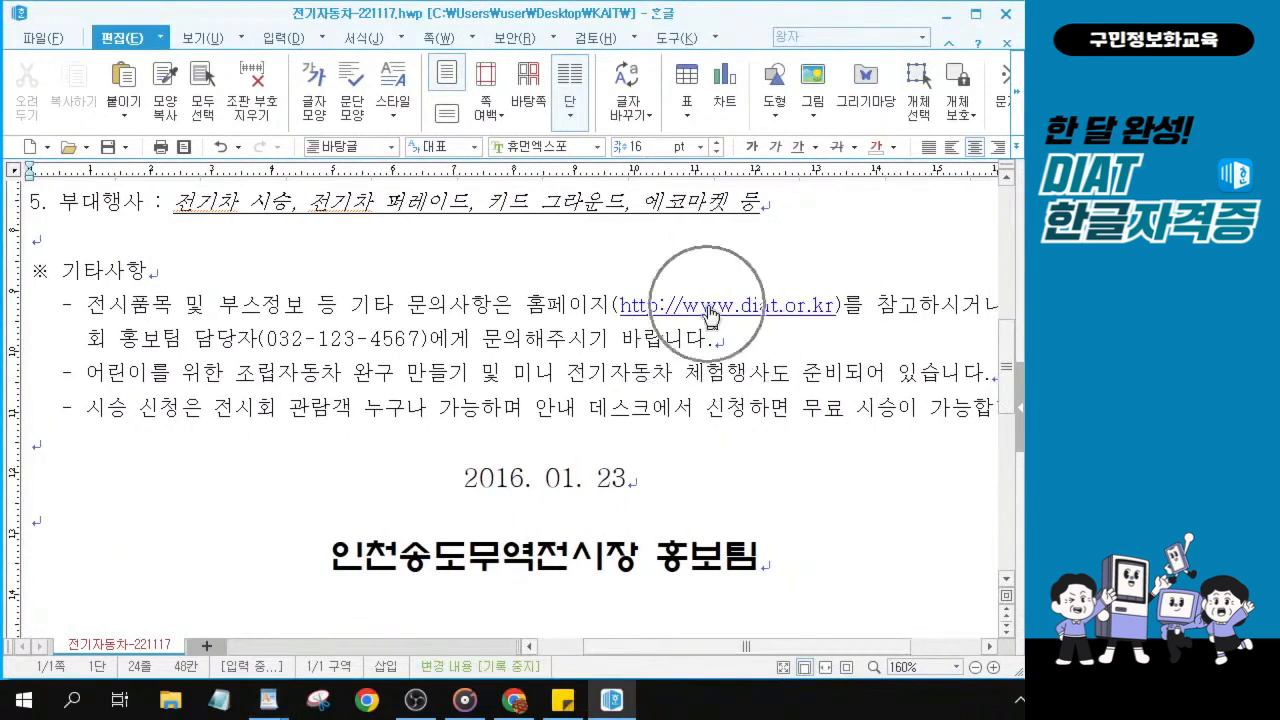
scroll(710, 312, up, 2)
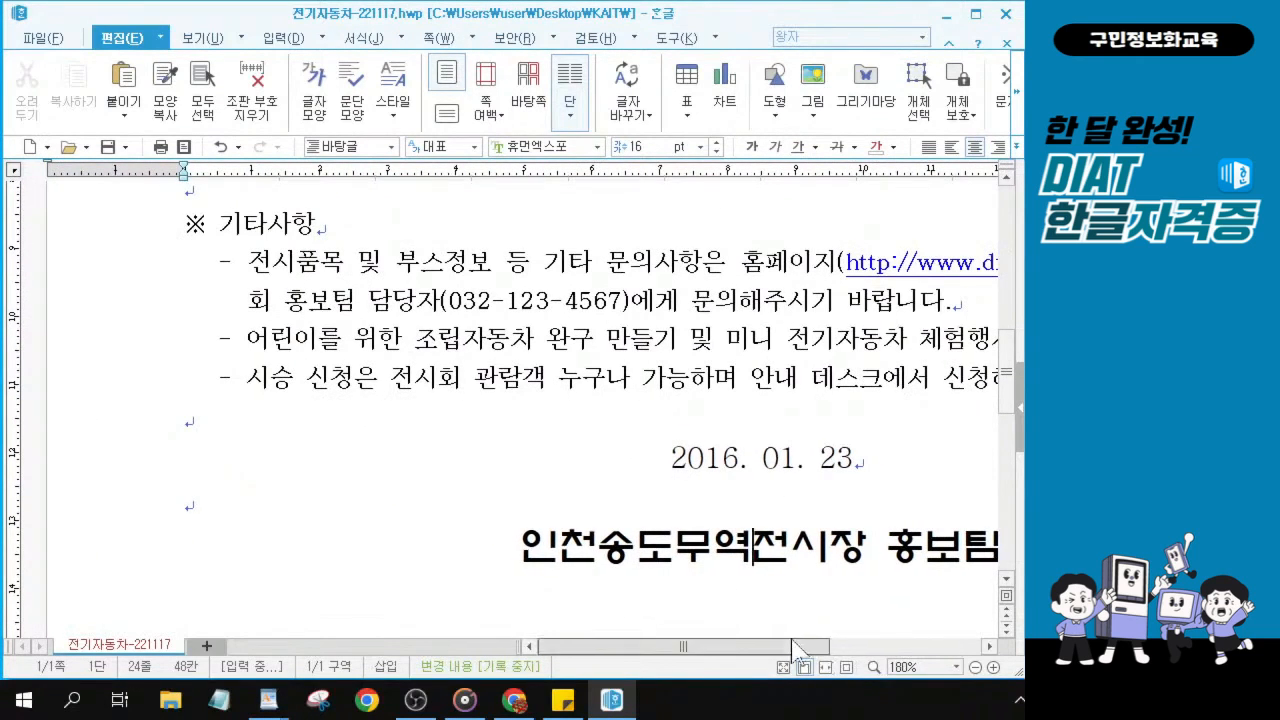
click(868, 655)
key(ctrl)
key(ctrl)
key(ctrl)
key(ctrl)
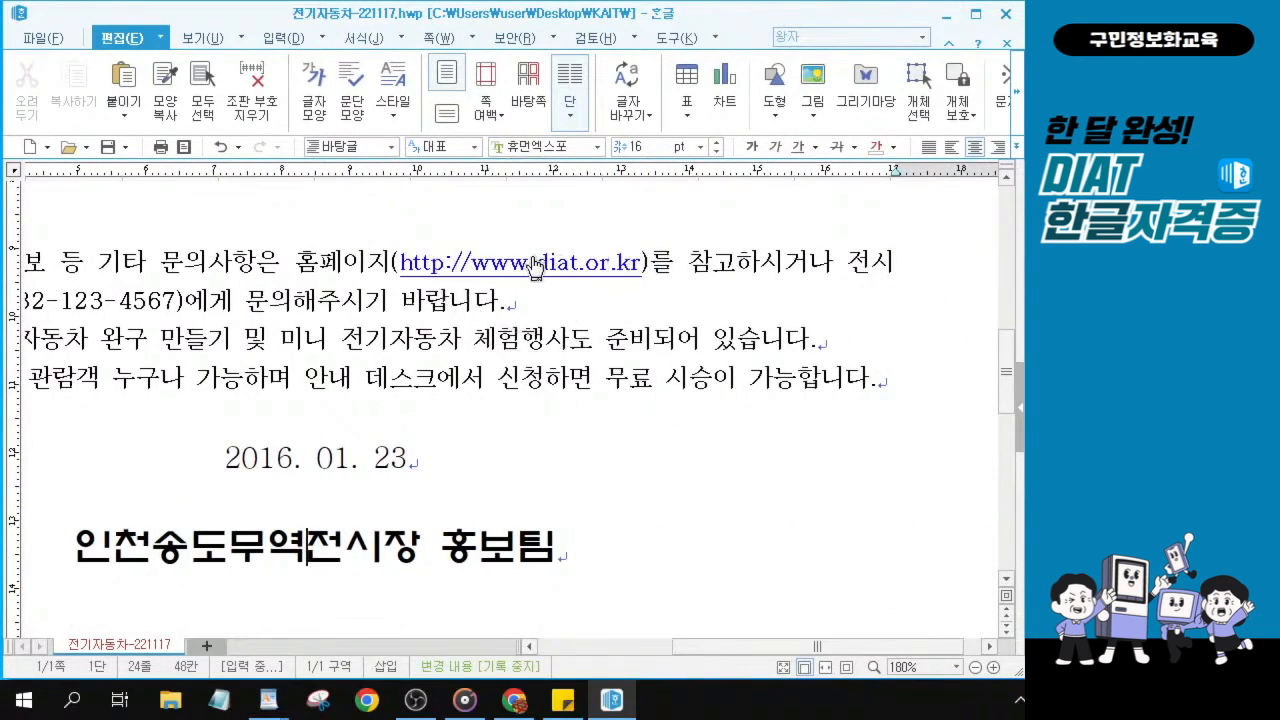
key(ctrl)
key(ctrl)
key(ctrl)
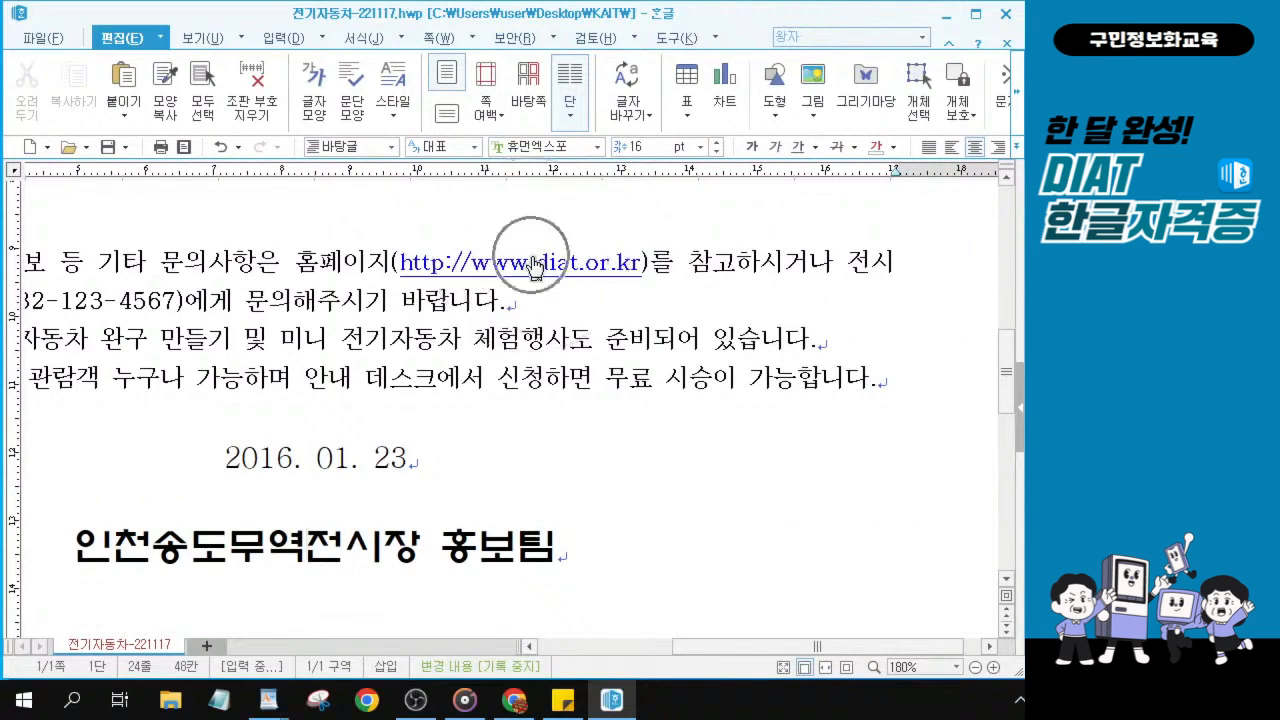
key(ctrl)
key(ctrl)
key(ctrl)
key(ctrl)
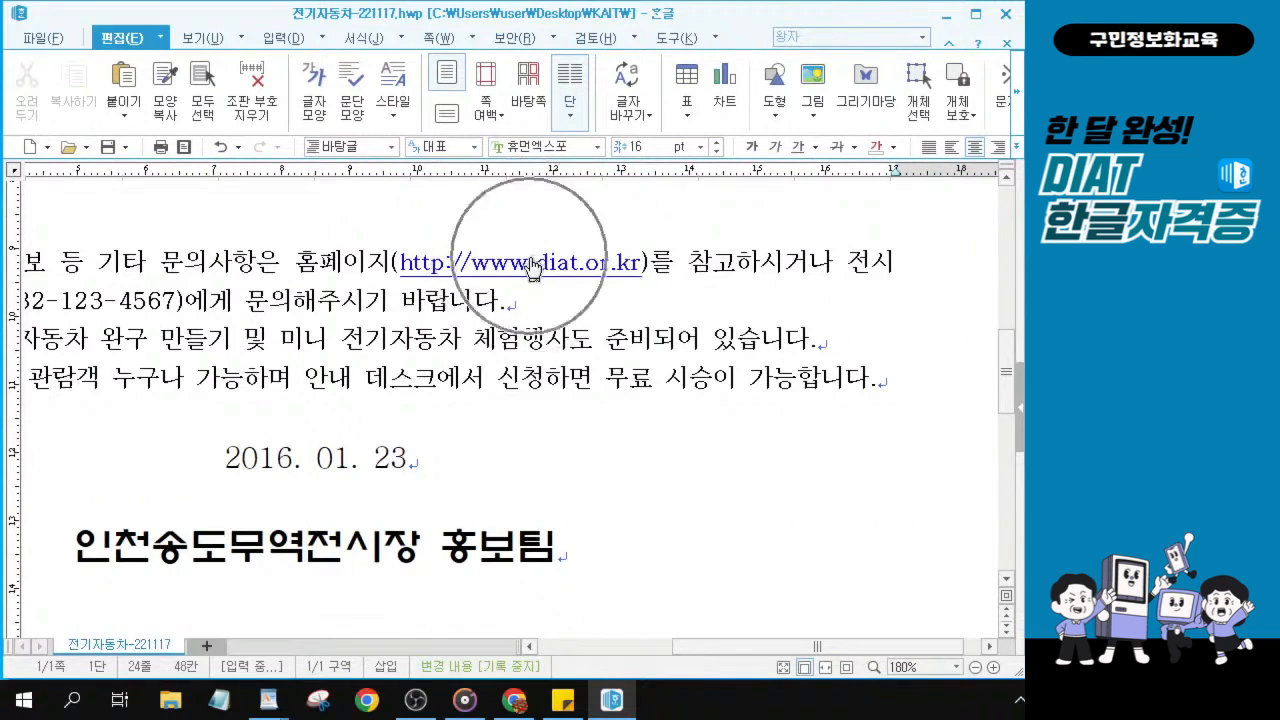
key(ctrl)
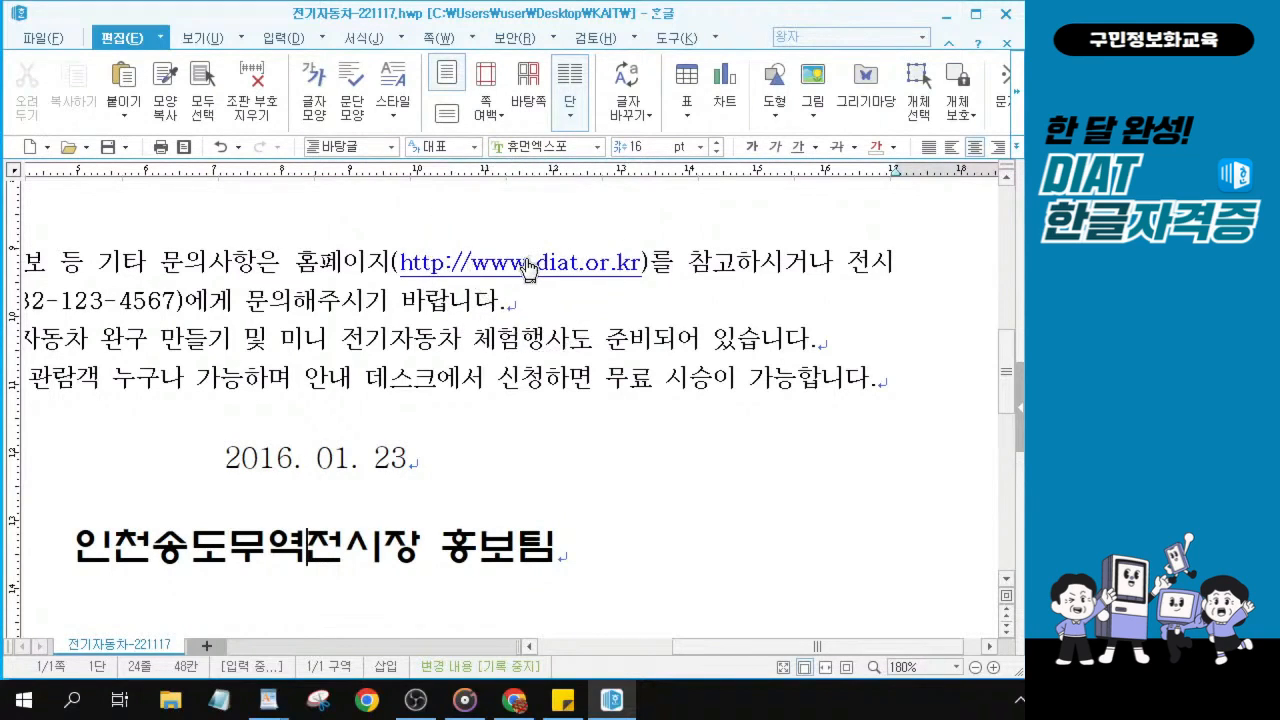
right_click(531, 266)
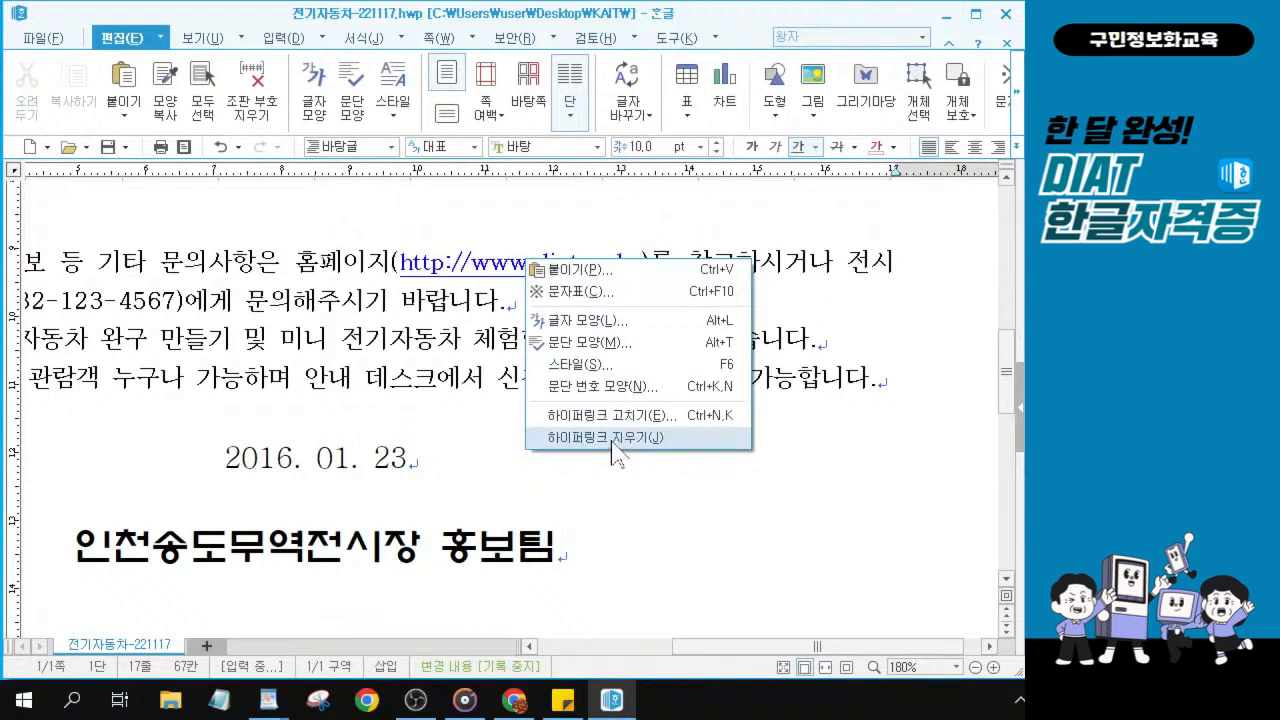
key(ctrl)
key(ctrl)
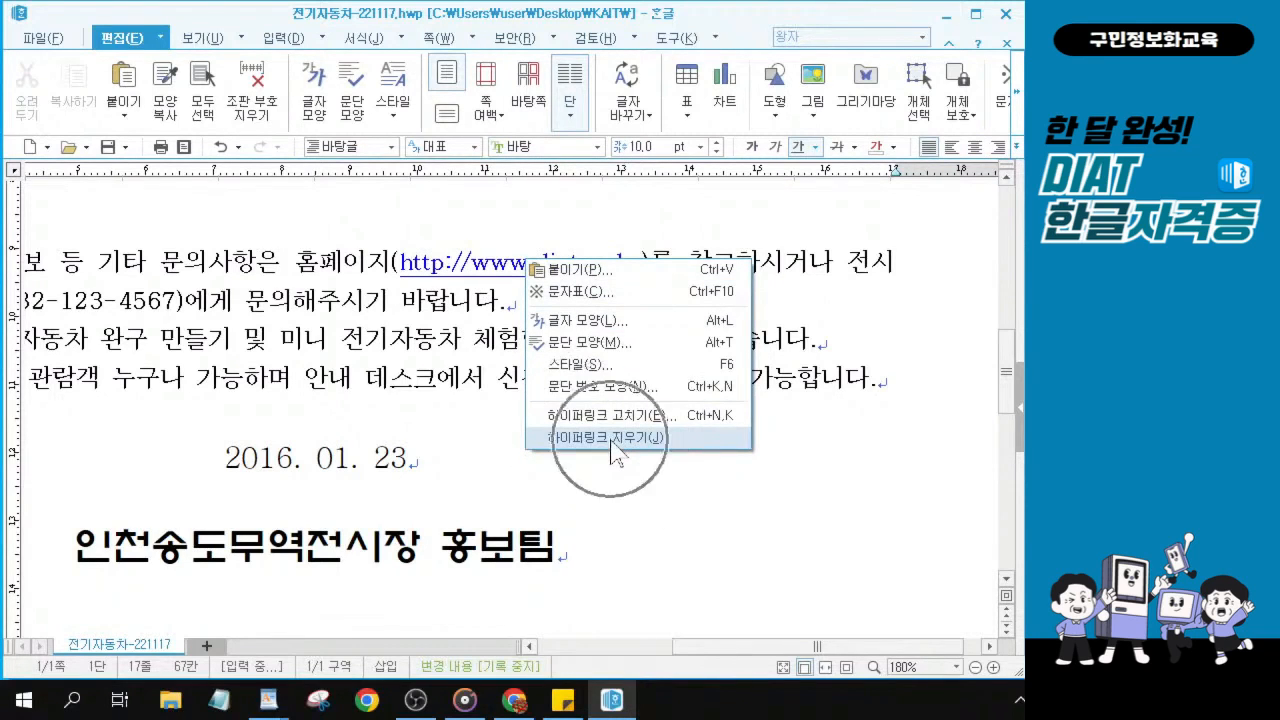
key(ctrl)
key(ctrl)
key(ctrl)
key(ctrl)
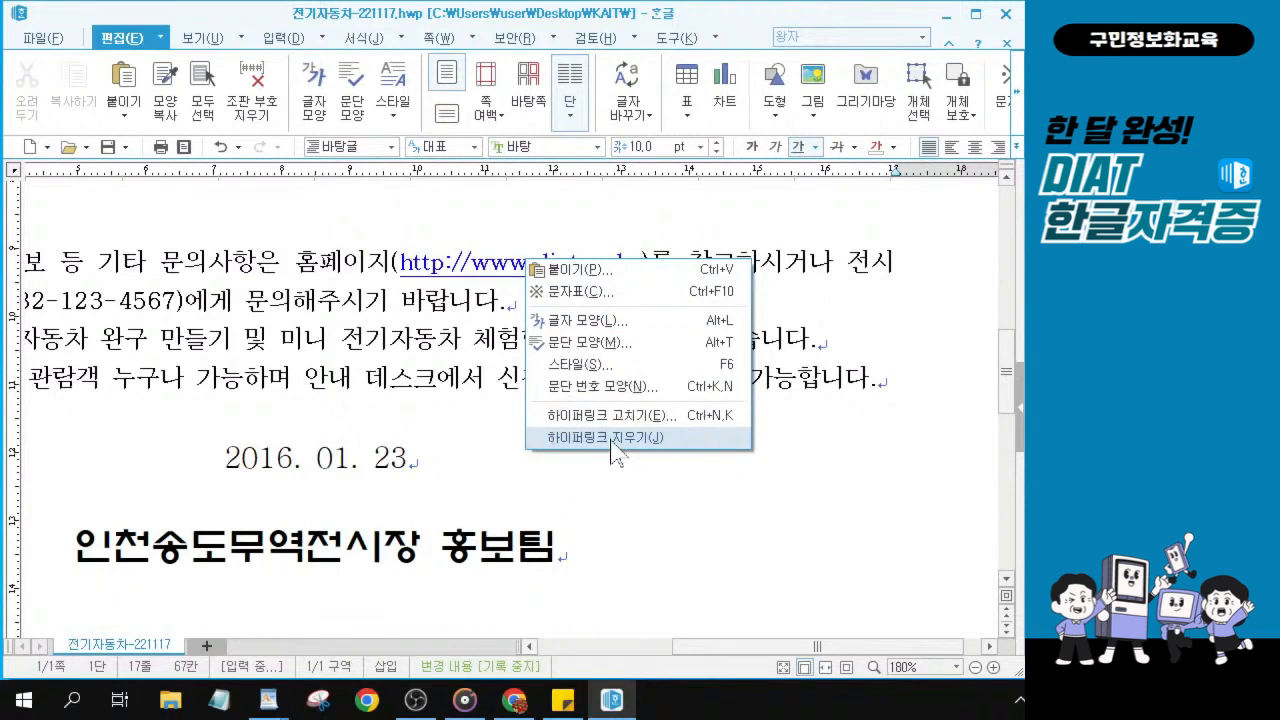
key(ctrl)
key(ctrl)
click(611, 439)
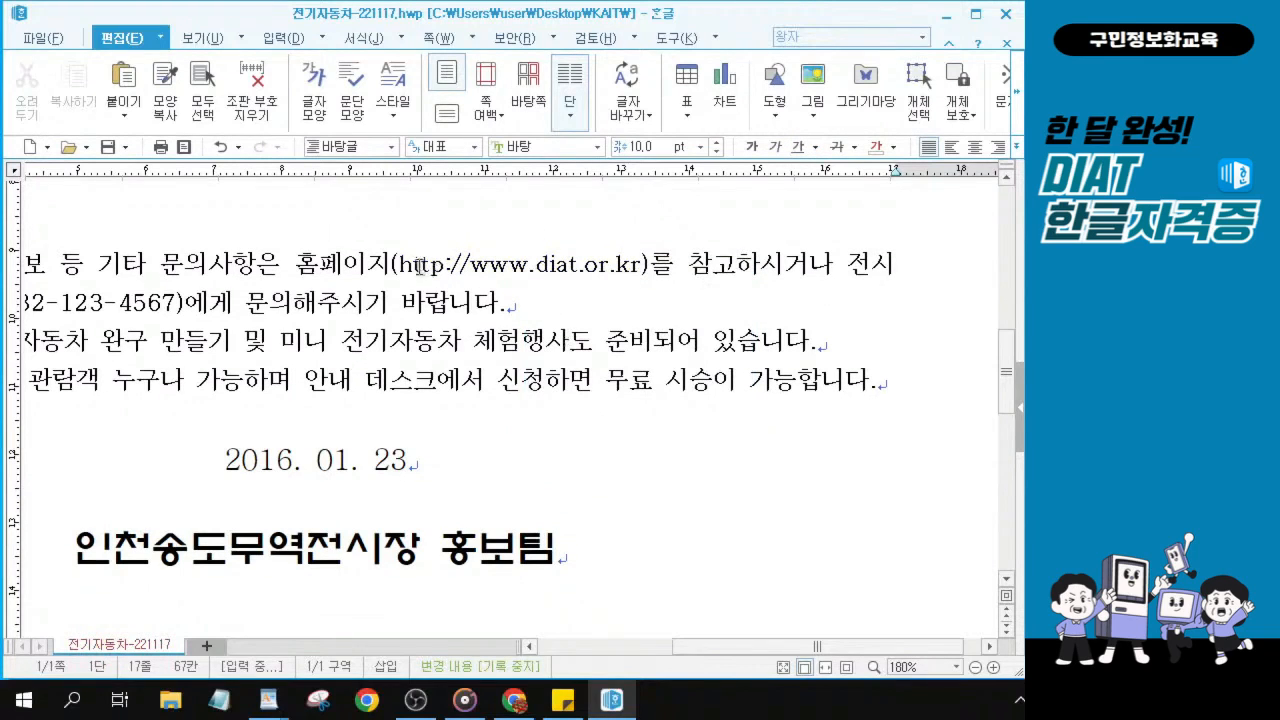
key(ctrl)
Insert two blank lines above the first body paragraph, before ‘인천송도무역전시장에서’.
key(alt+Tab)
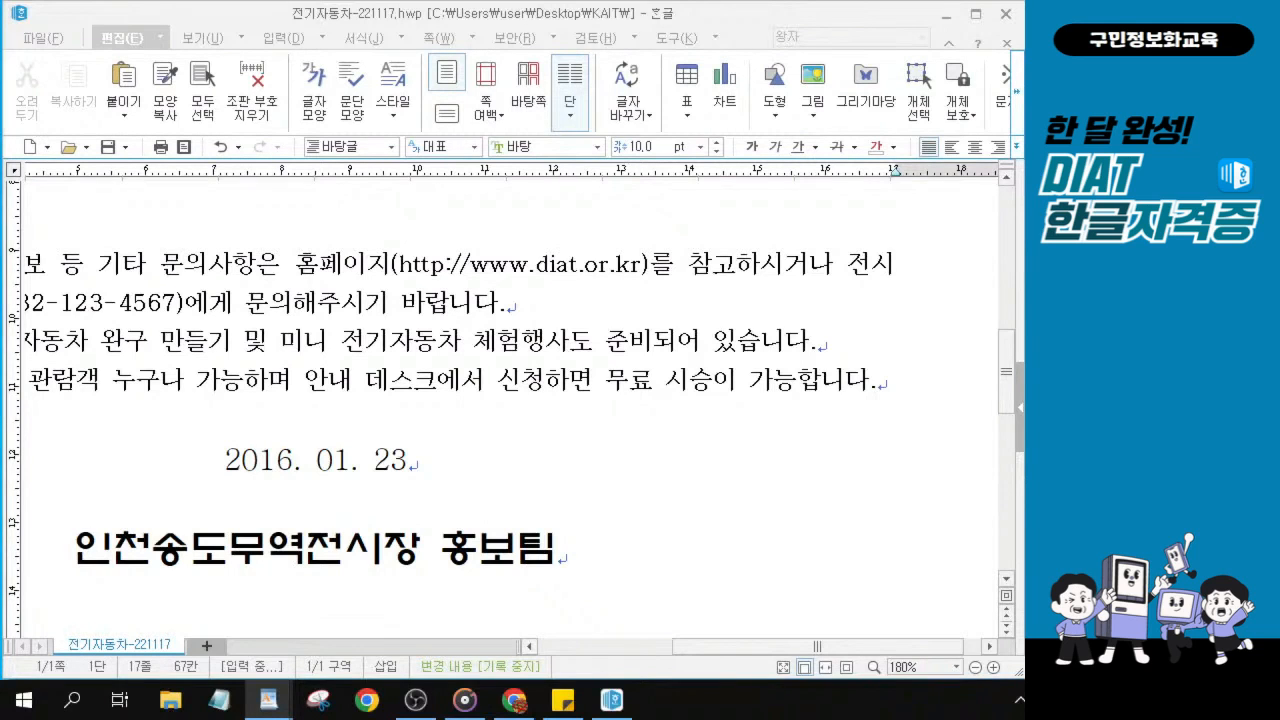
scroll(232, 315, up, 6)
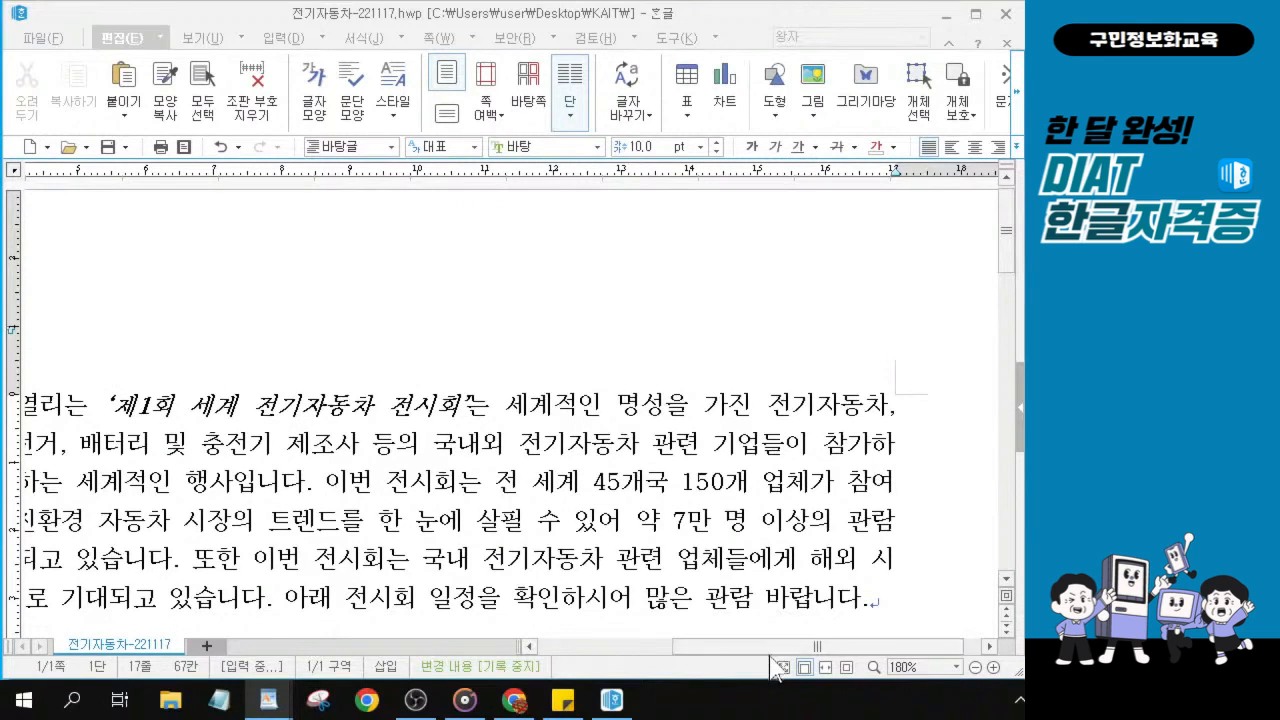
drag(778, 646, 634, 657)
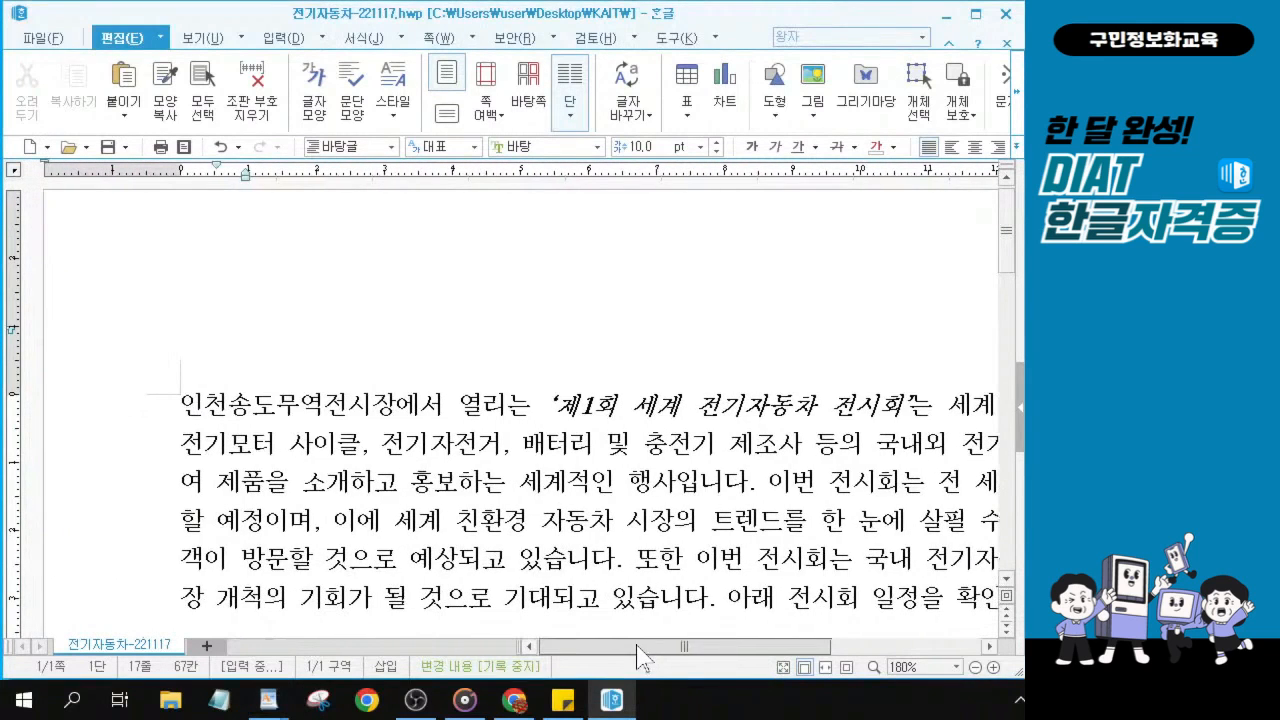
click(187, 397)
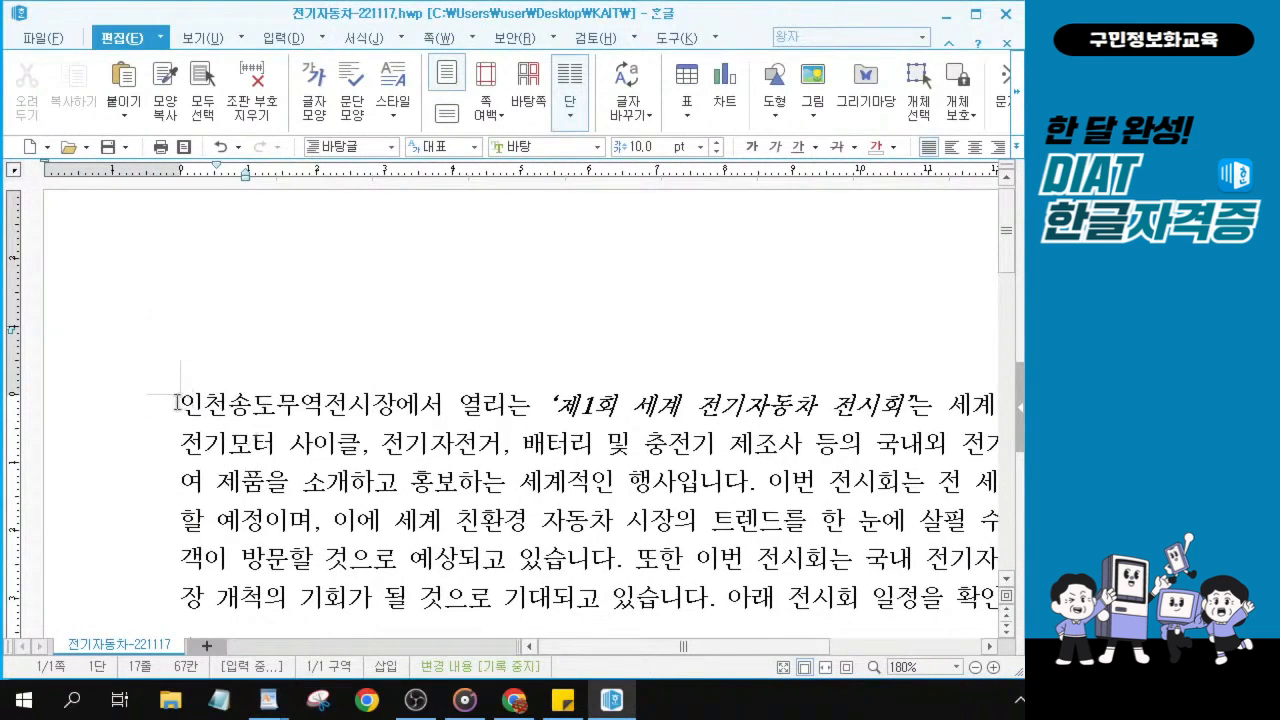
click(176, 401)
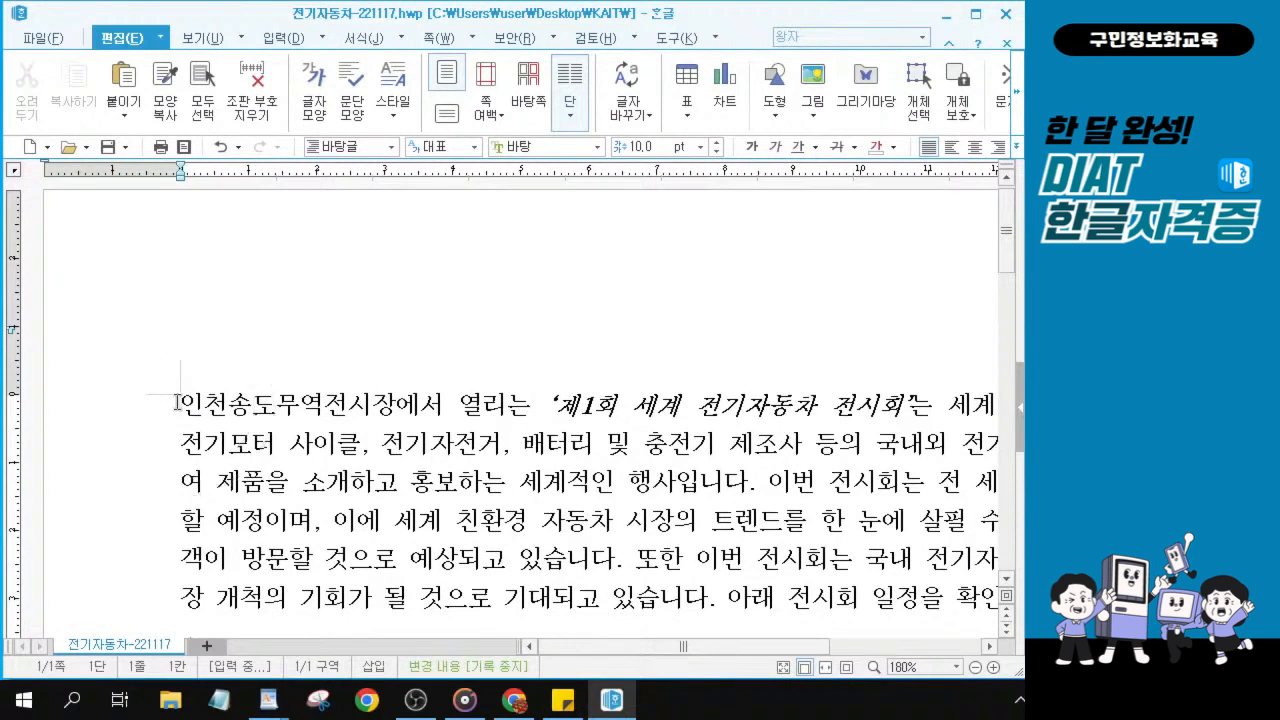
click(176, 401)
click(177, 402)
click(177, 402)
key(Return)
key(Return)
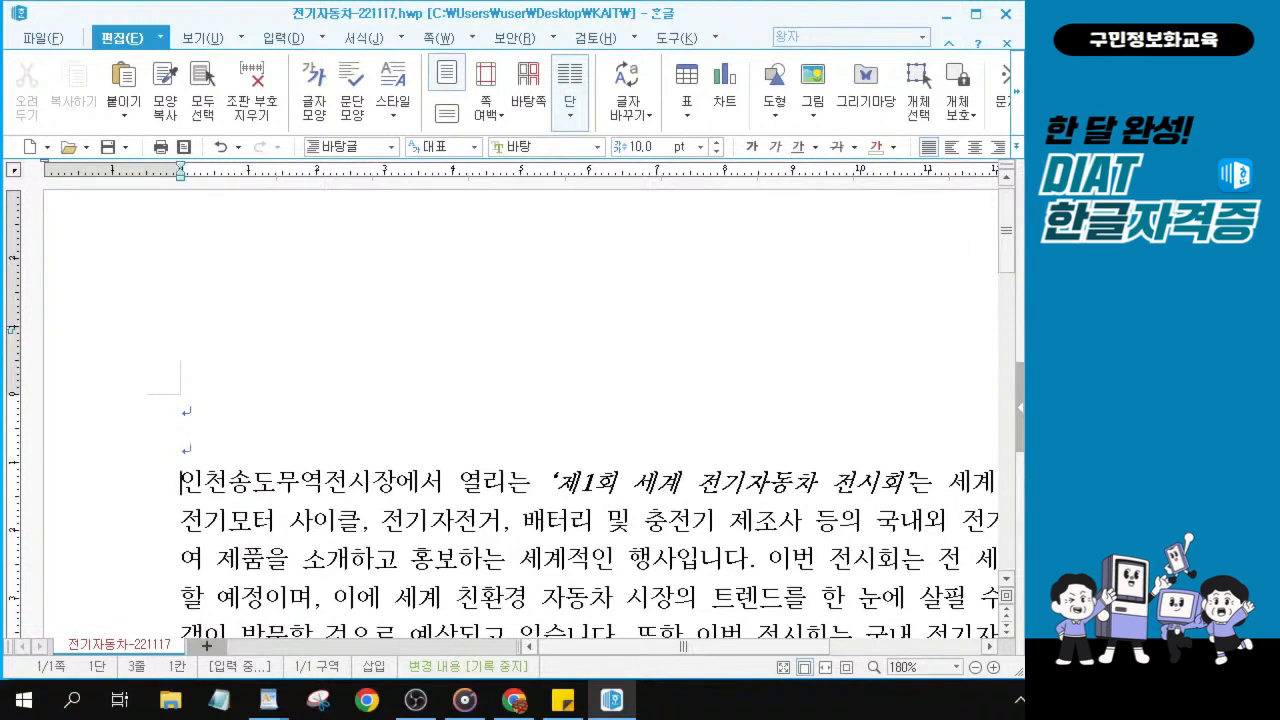
Start a 글맵시 object at the beginning of the first body paragraph with the text 제1회세계전기자동차전시회.
key(alt+Tab)
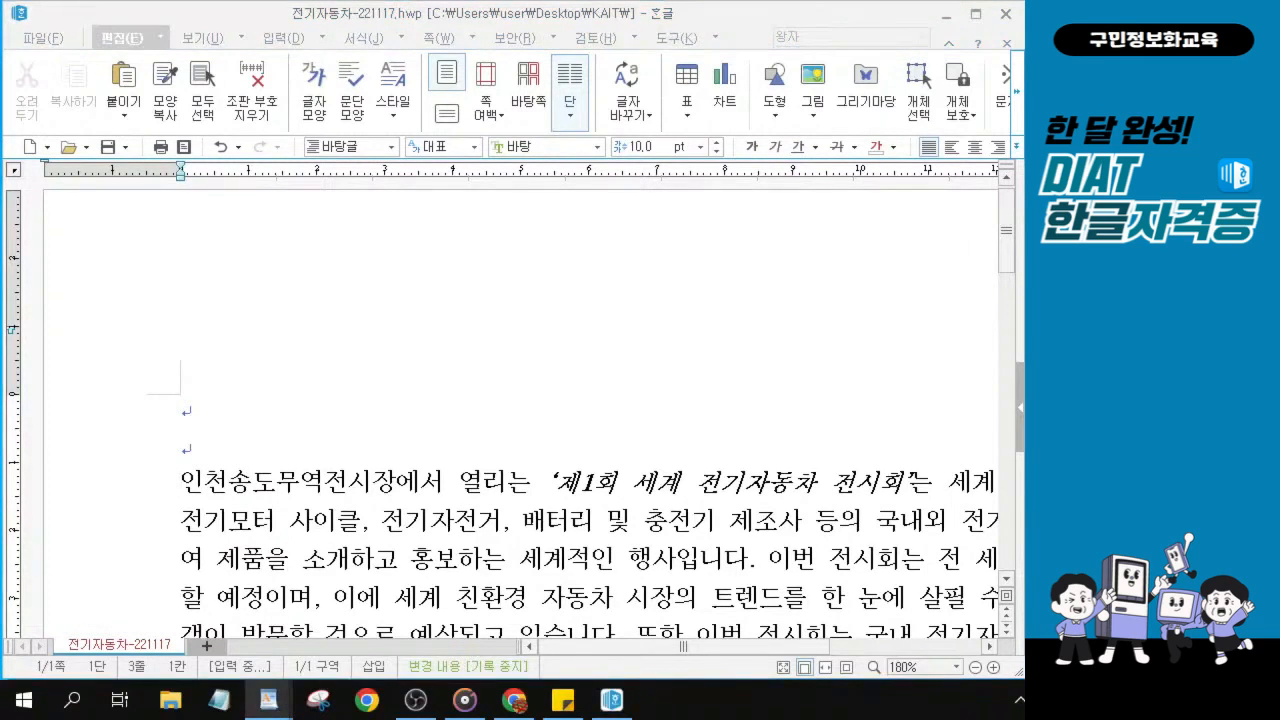
click(184, 486)
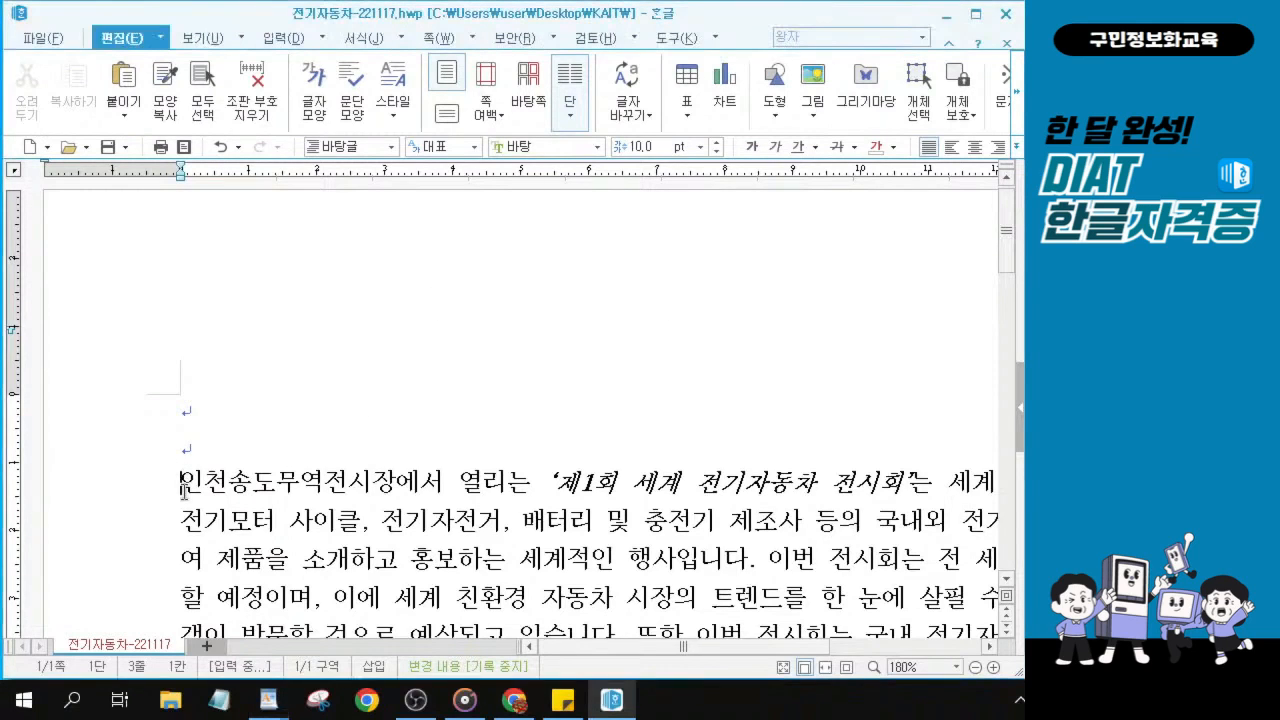
click(284, 38)
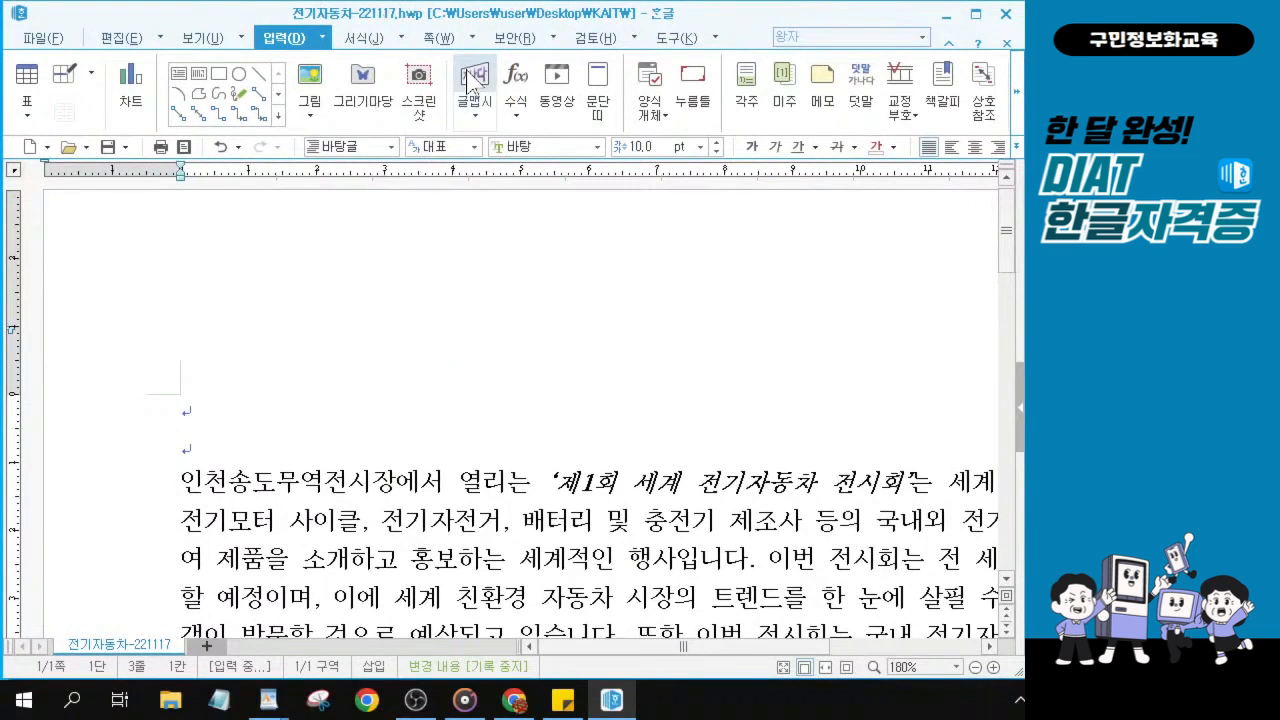
click(468, 82)
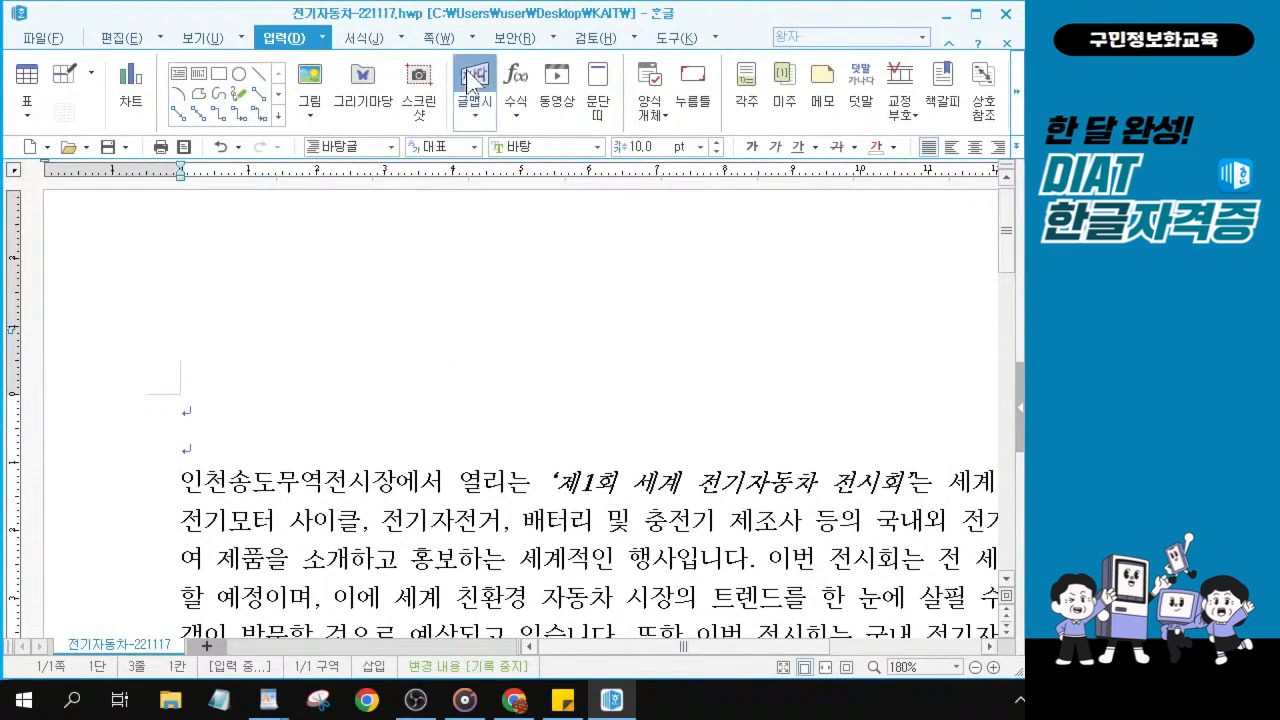
click(470, 82)
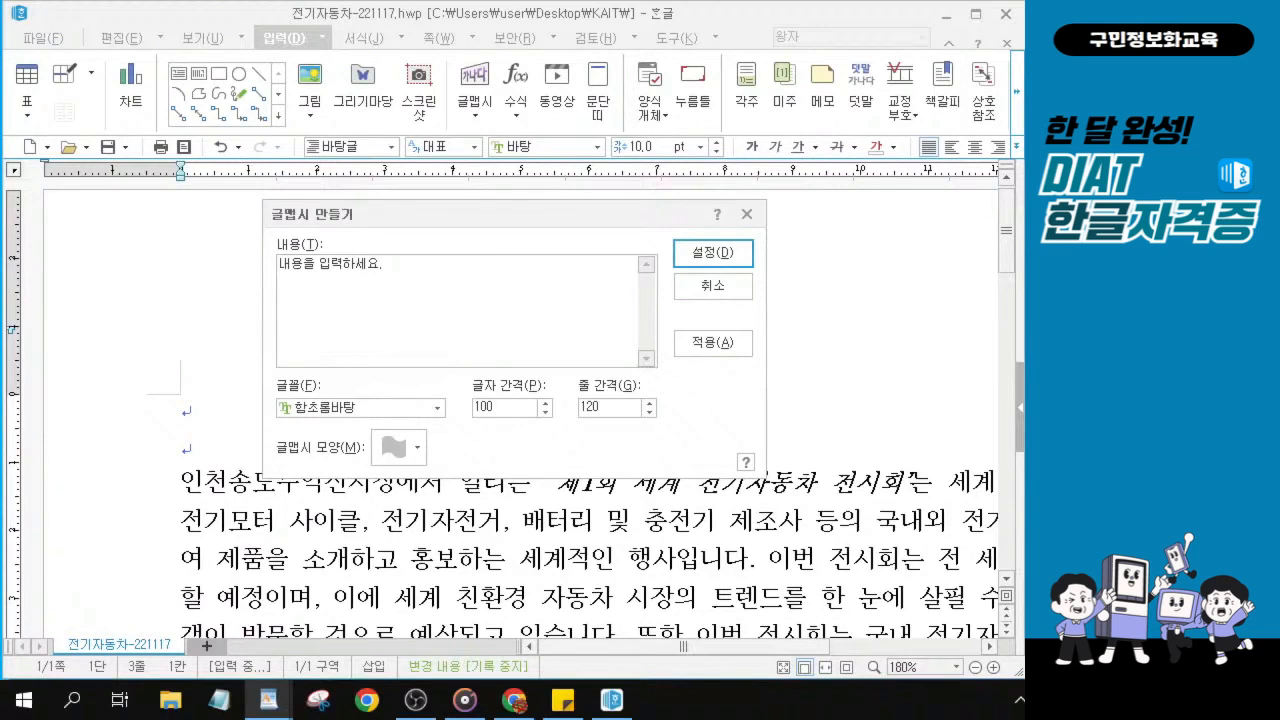
click(386, 265)
drag(386, 265, 279, 265)
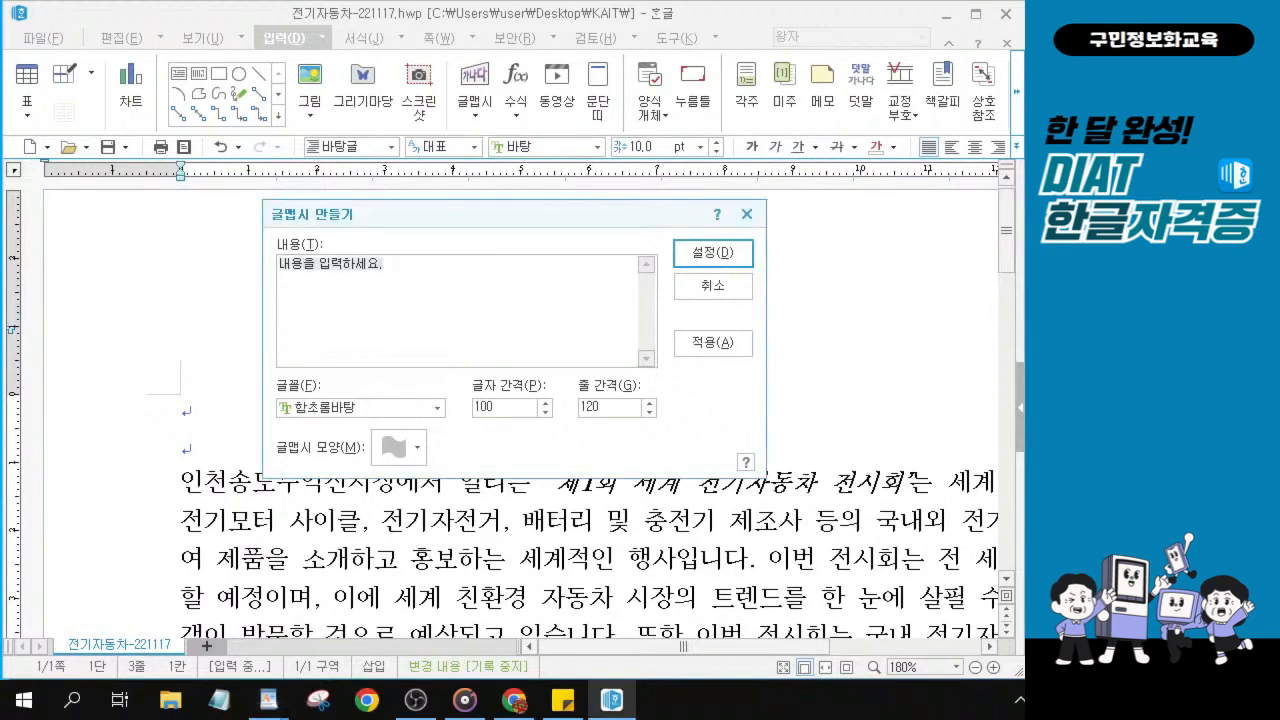
text(제1회)
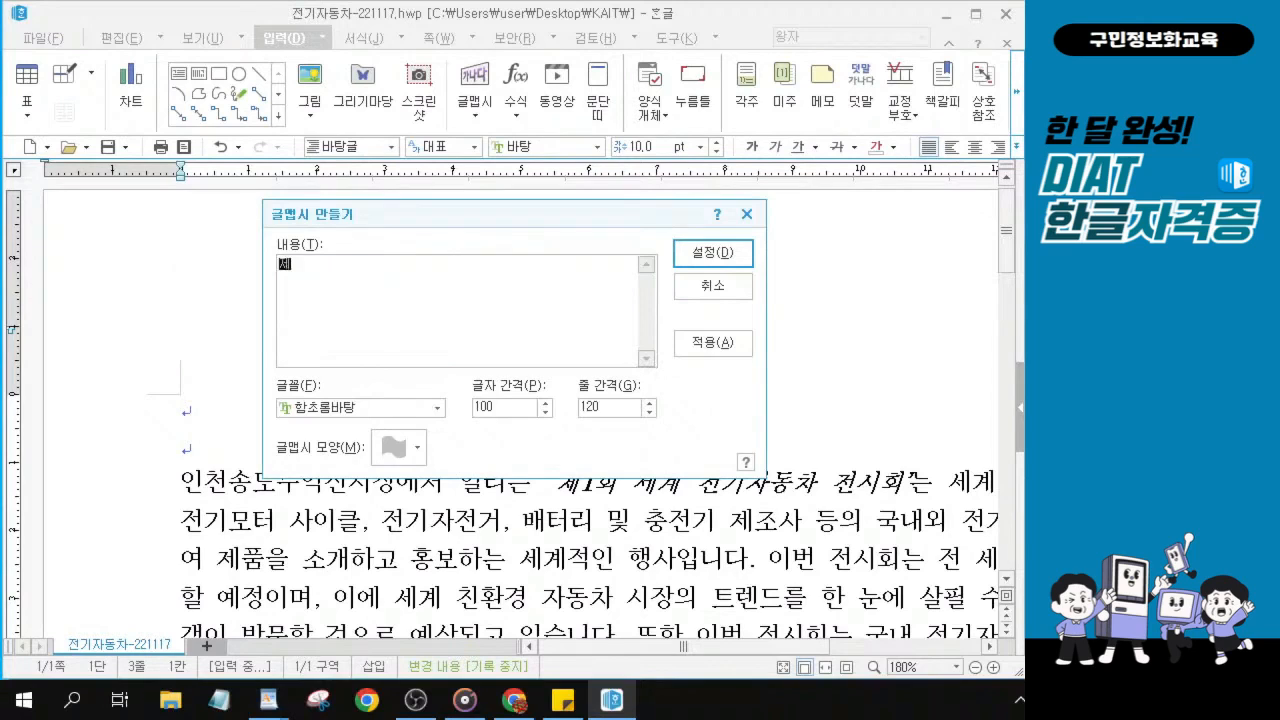
key(BackSpace)
key(BackSpace)
key(BackSpace)
text(회세계전기자동차)
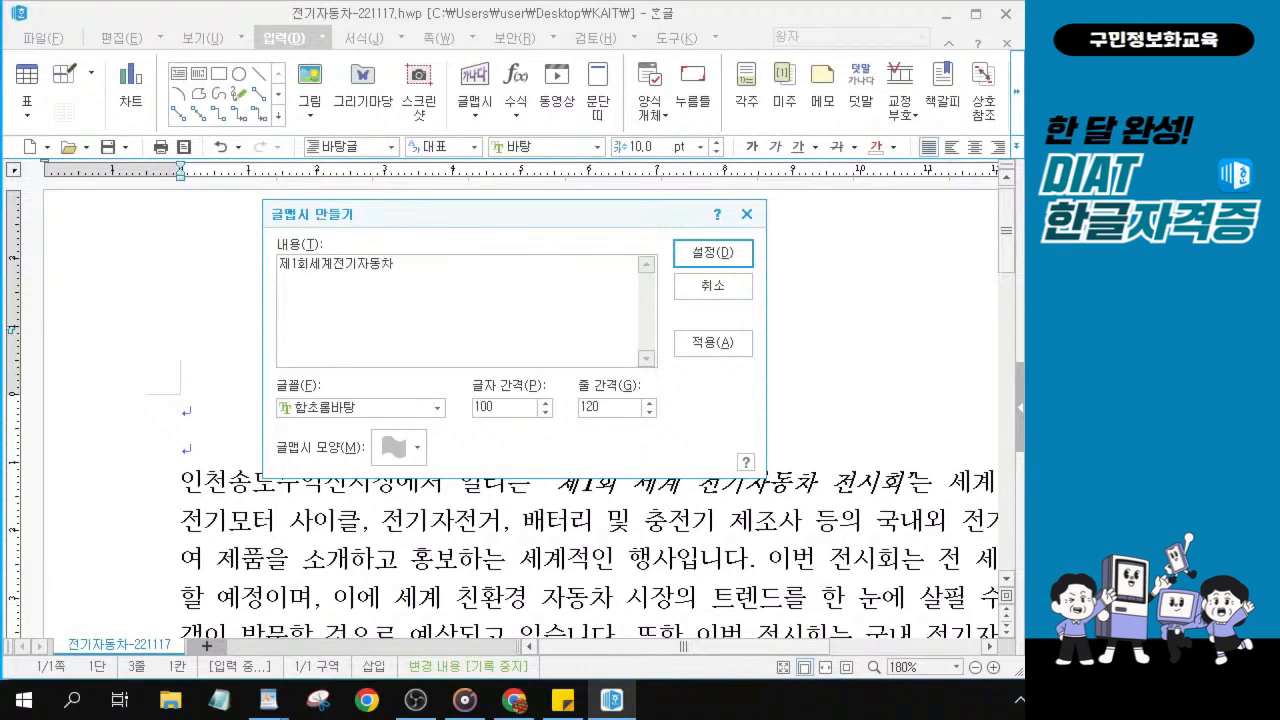
text(전시회)
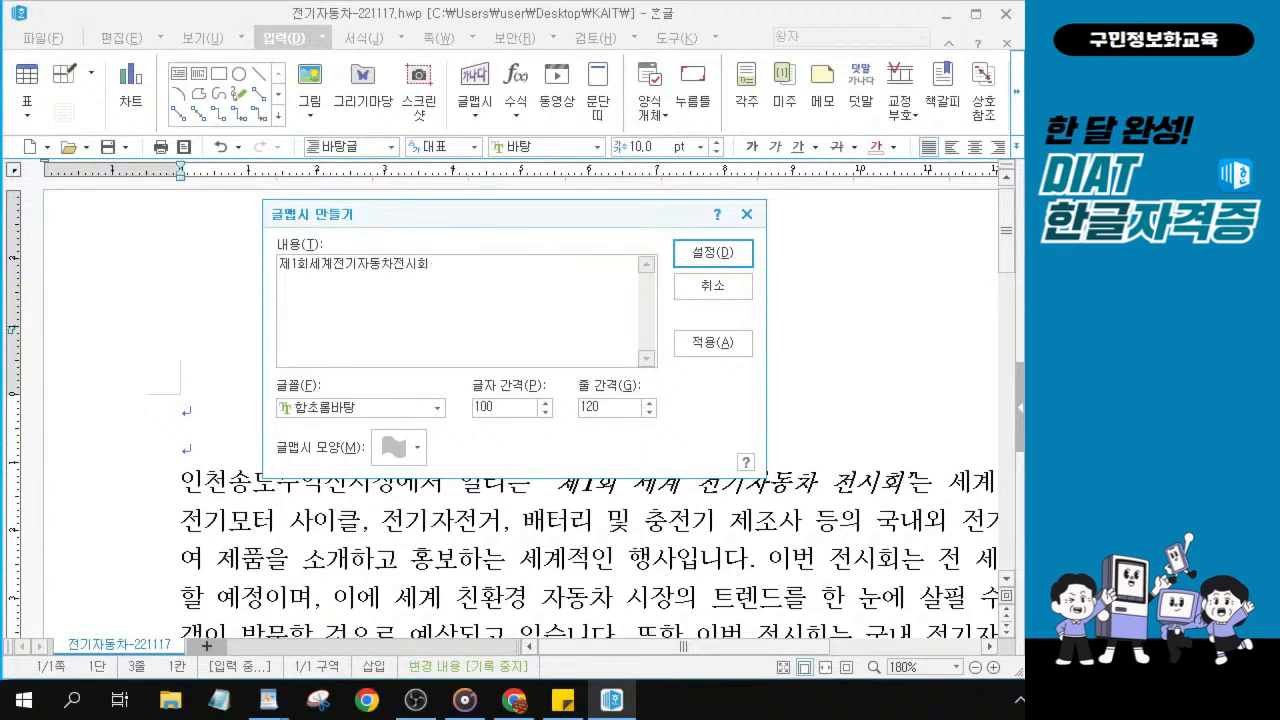
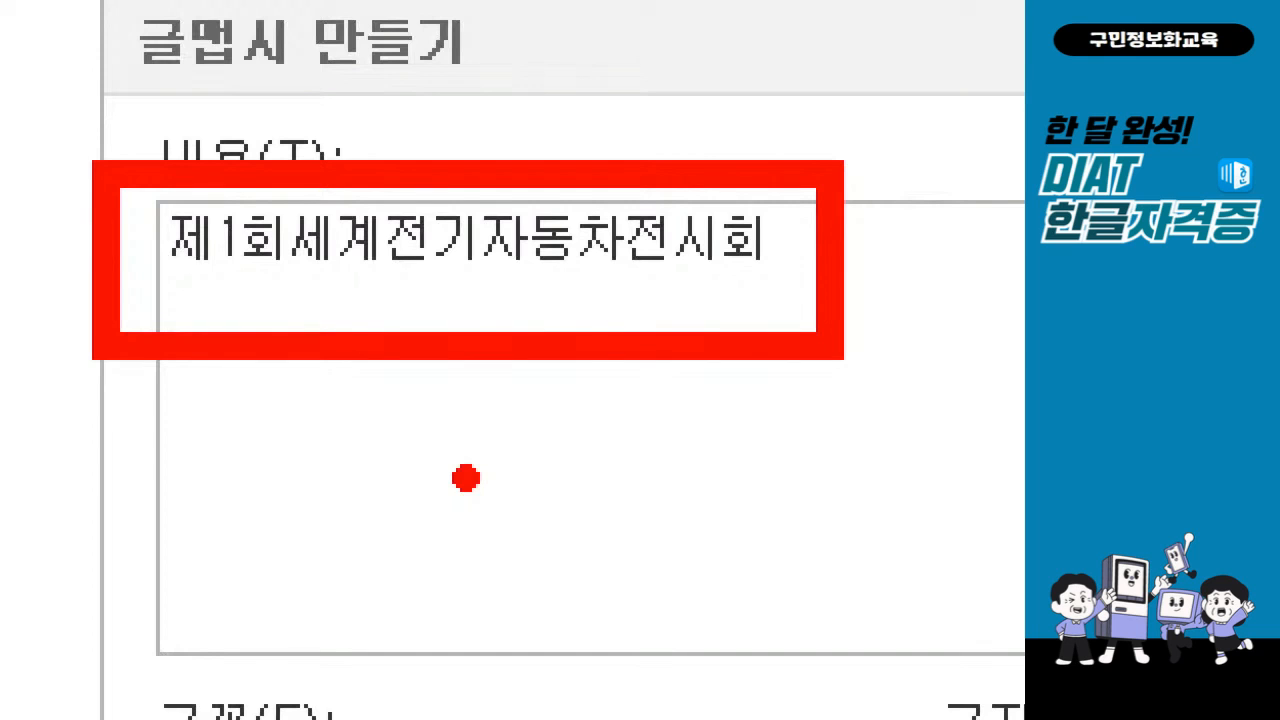
Set the font of the 글맵시 title text to 휴먼엑스포.
key(Escape)
key(ctrl)
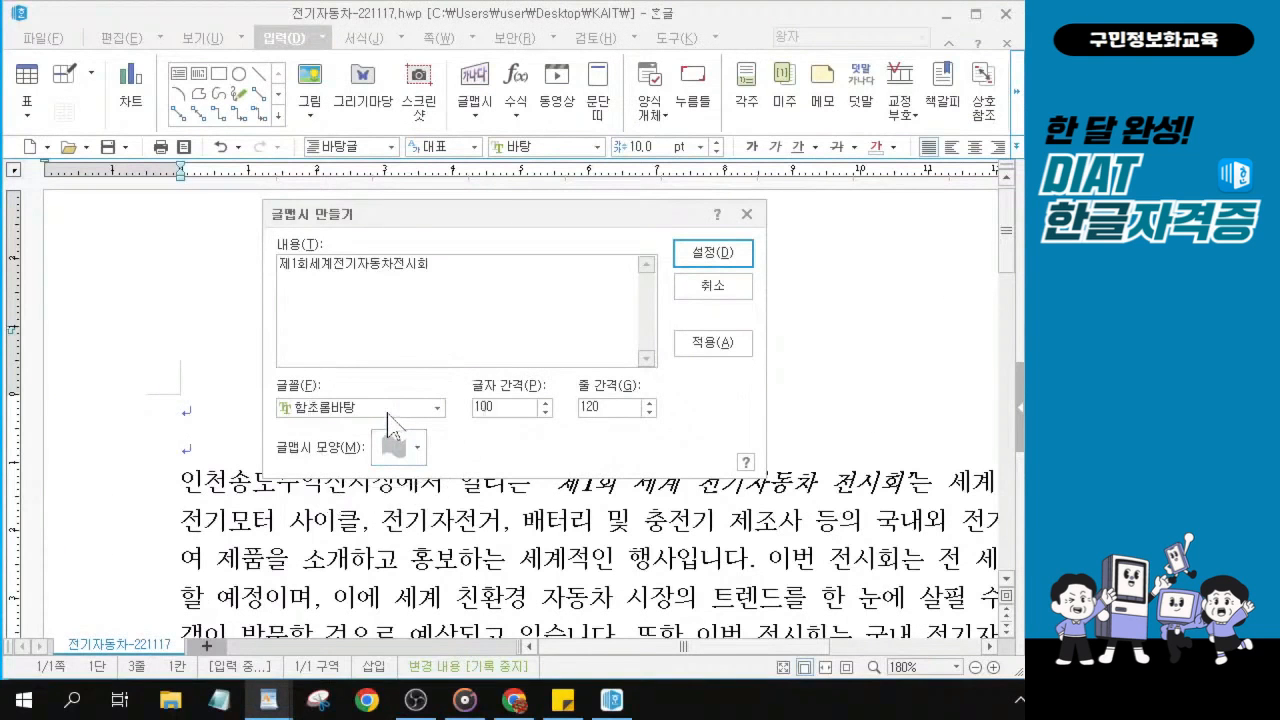
click(387, 413)
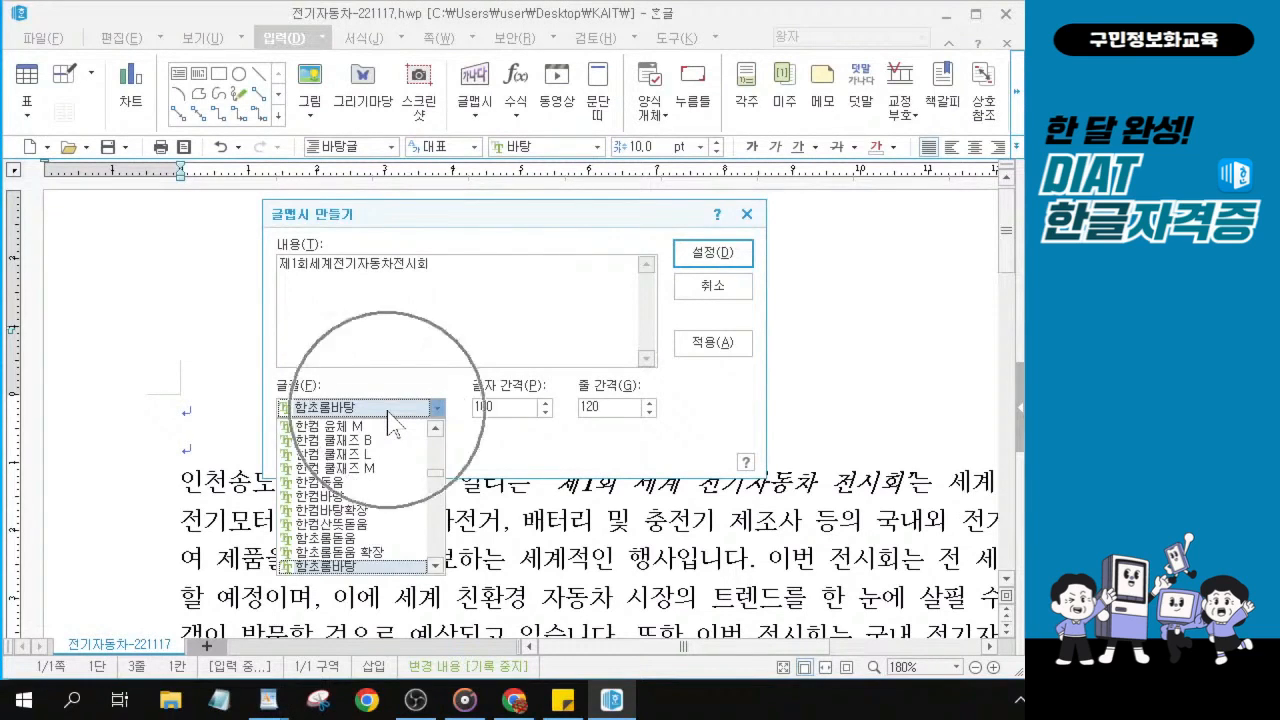
click(387, 411)
click(387, 411)
scroll(370, 470, down, 2)
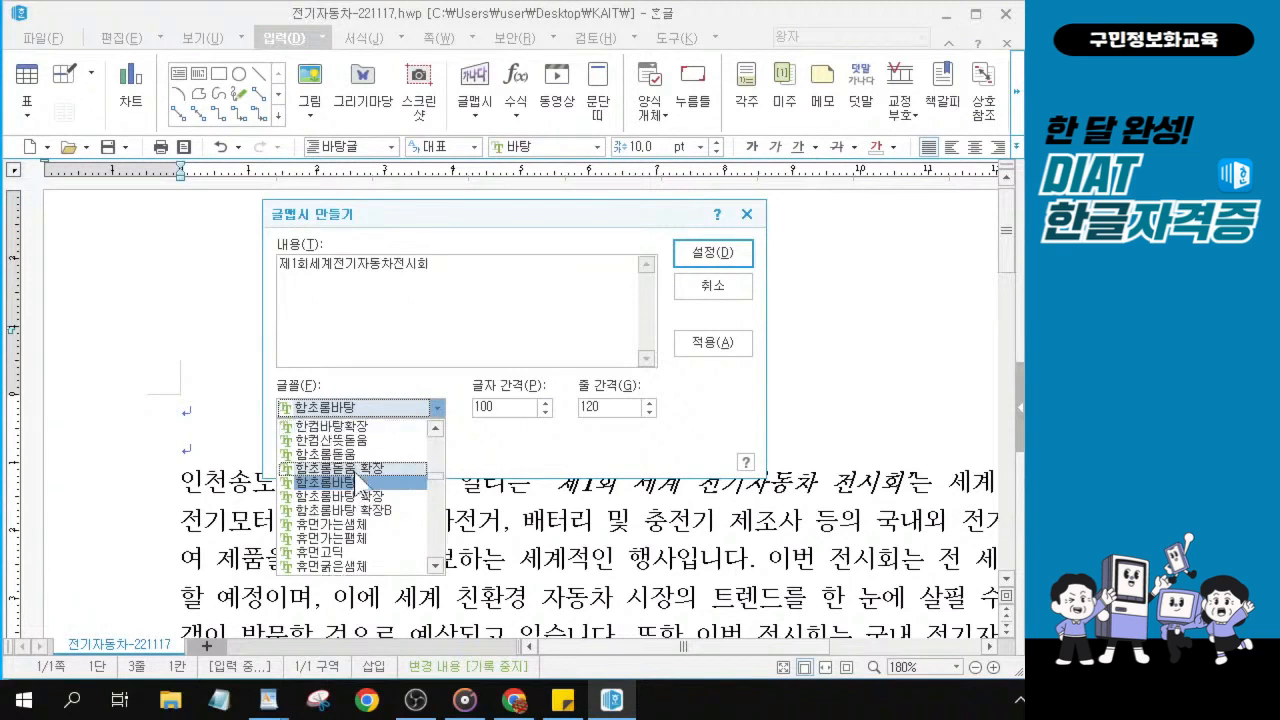
scroll(352, 480, down, 1)
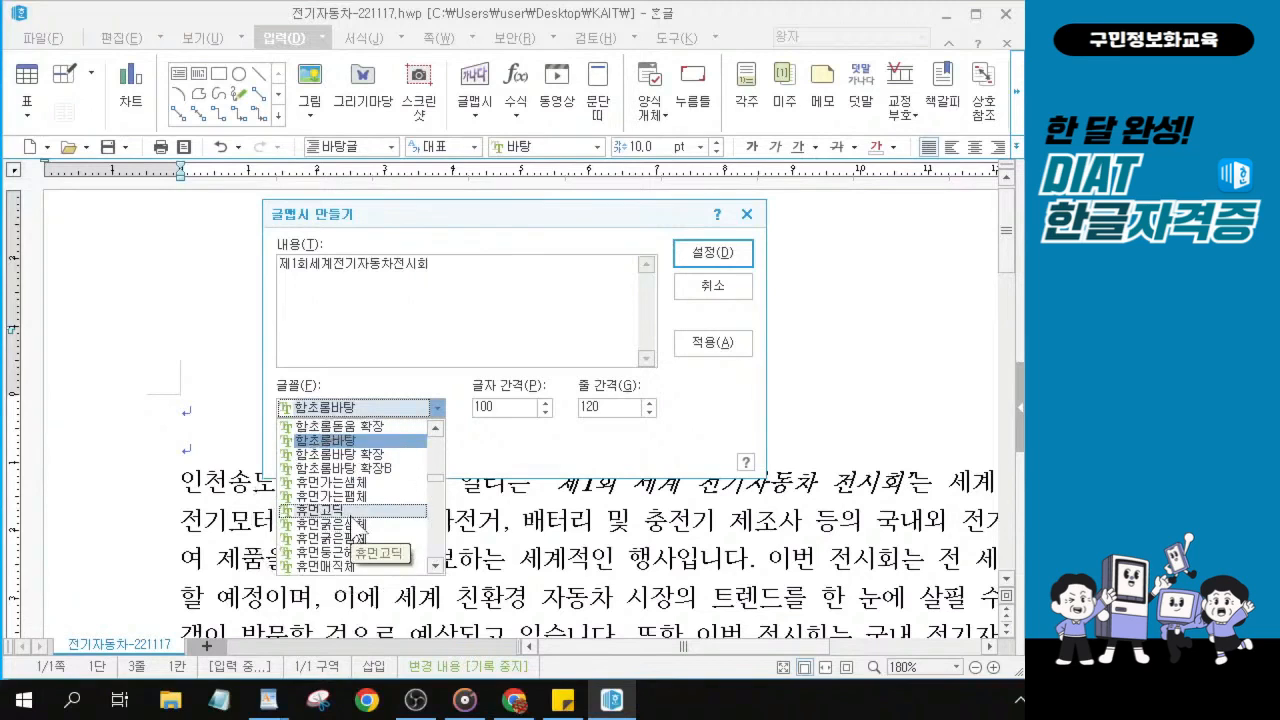
scroll(351, 520, down, 2)
scroll(352, 530, down, 1)
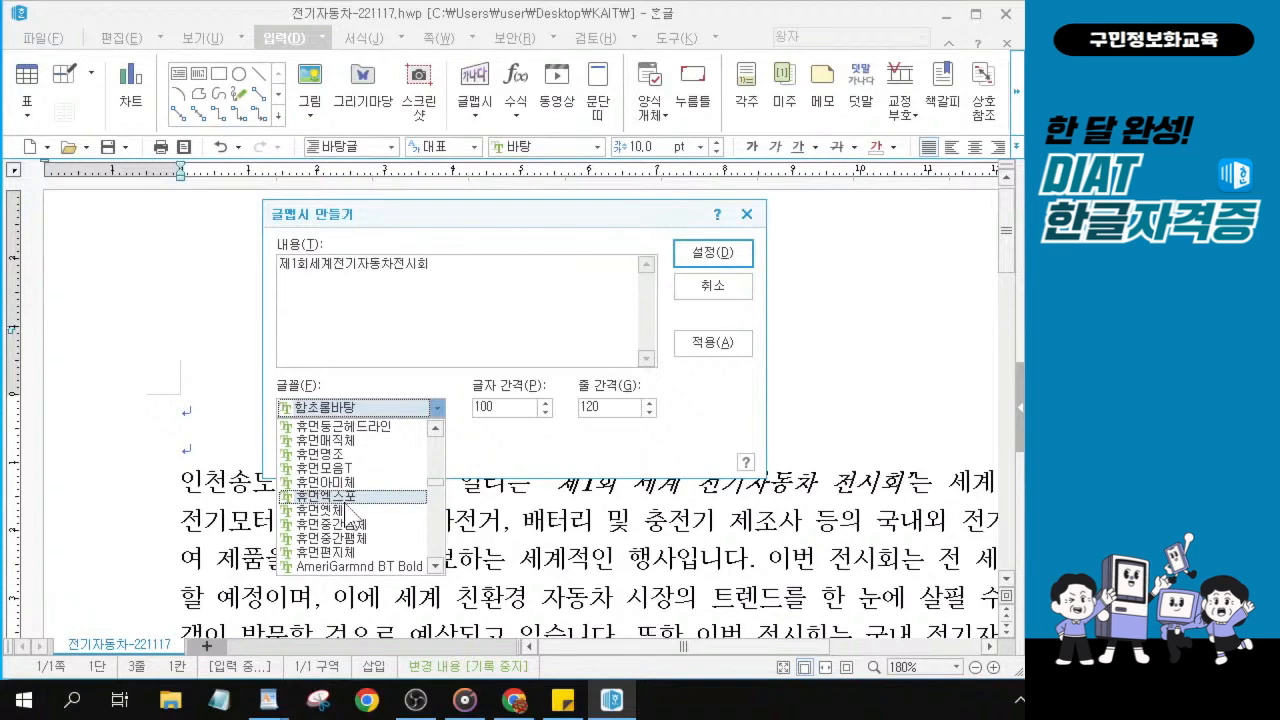
click(345, 495)
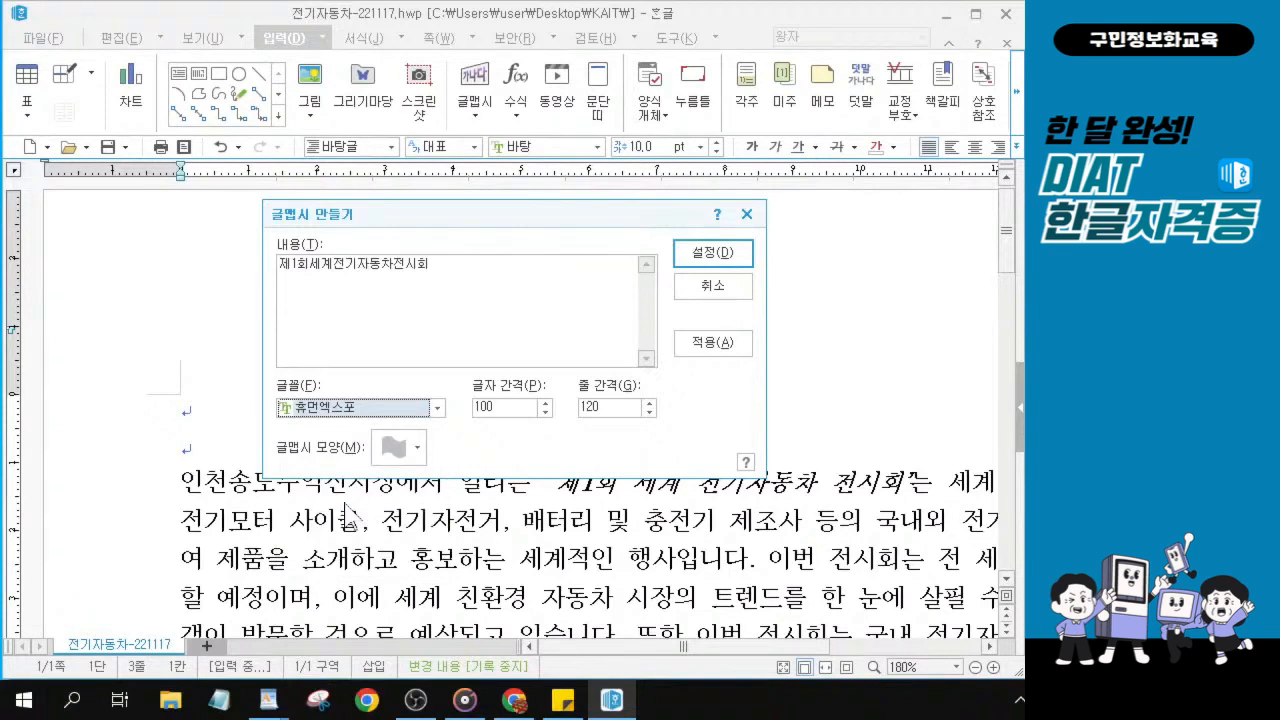
Choose the hexagon outline as the 글맵시 shape and insert the title into the document.
key(ctrl)
key(ctrl)
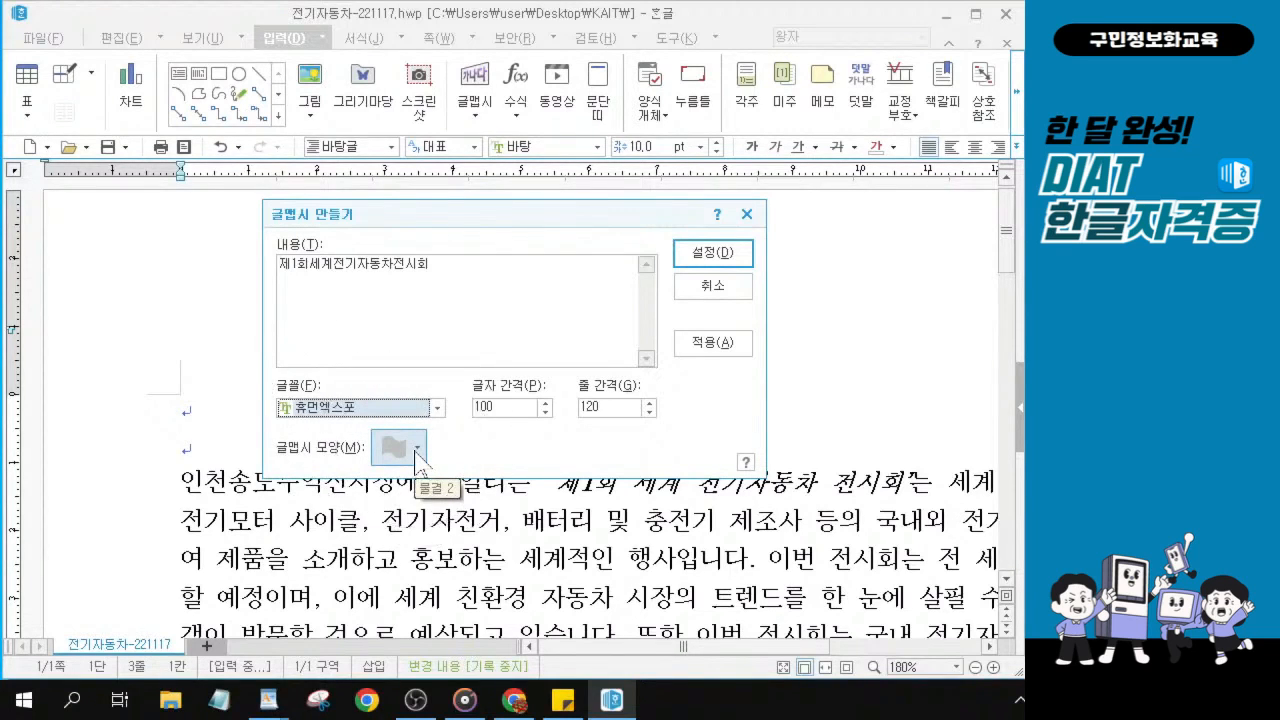
key(ctrl)
click(415, 450)
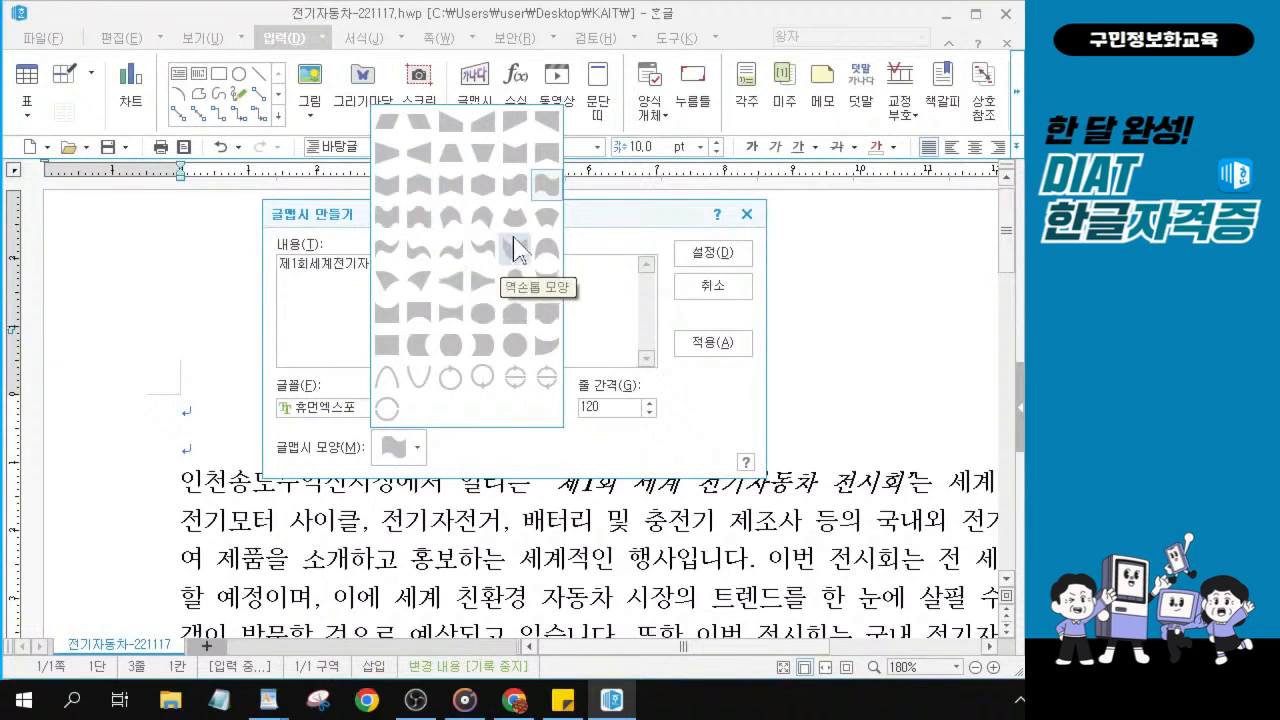
click(483, 186)
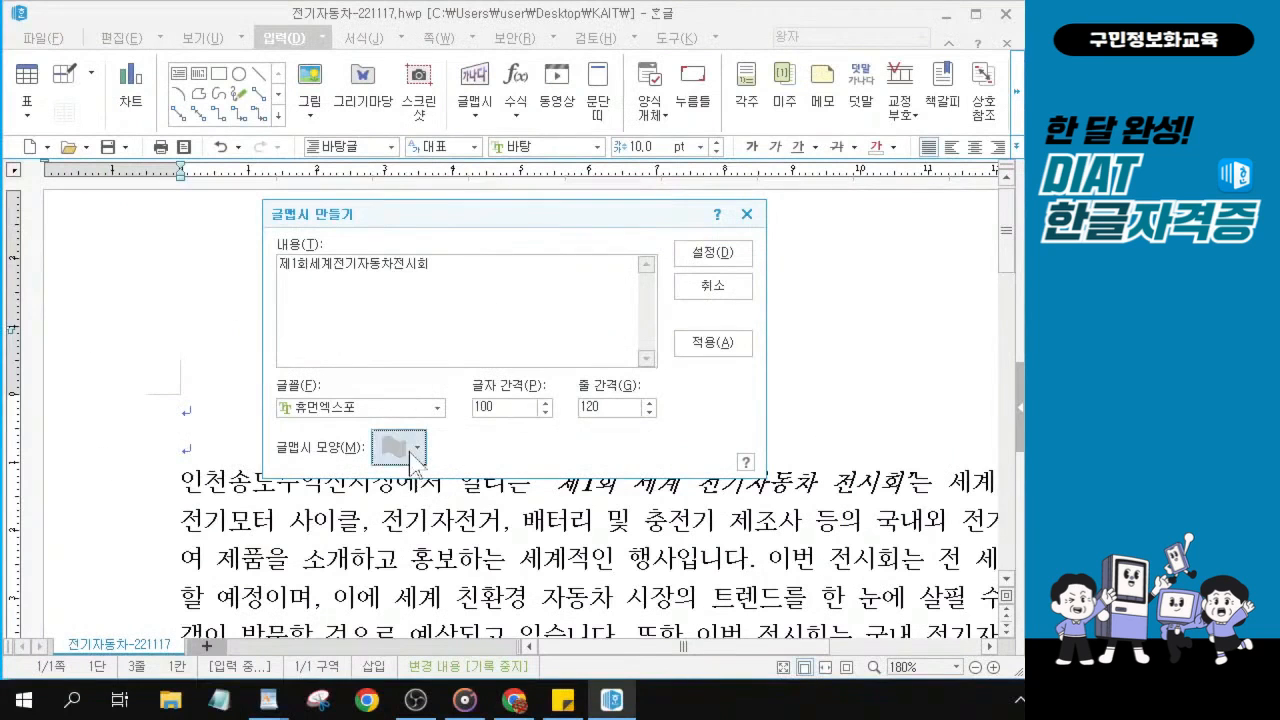
click(397, 449)
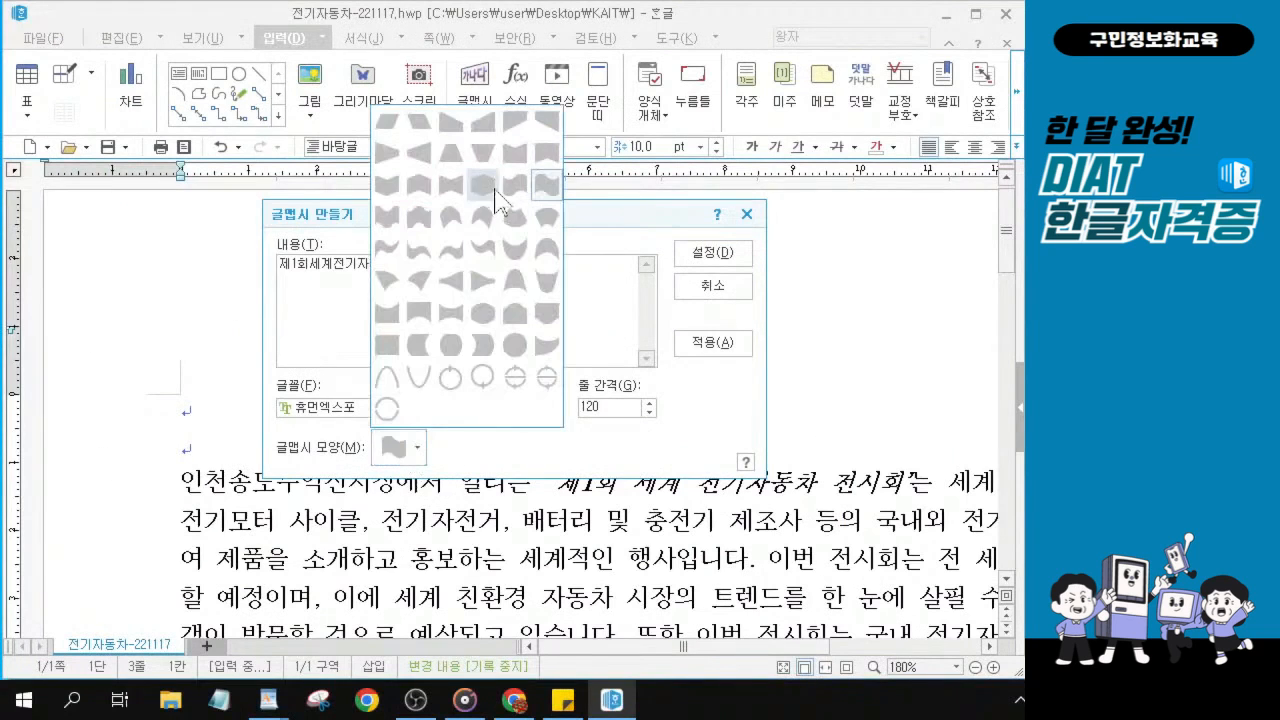
key(ctrl)
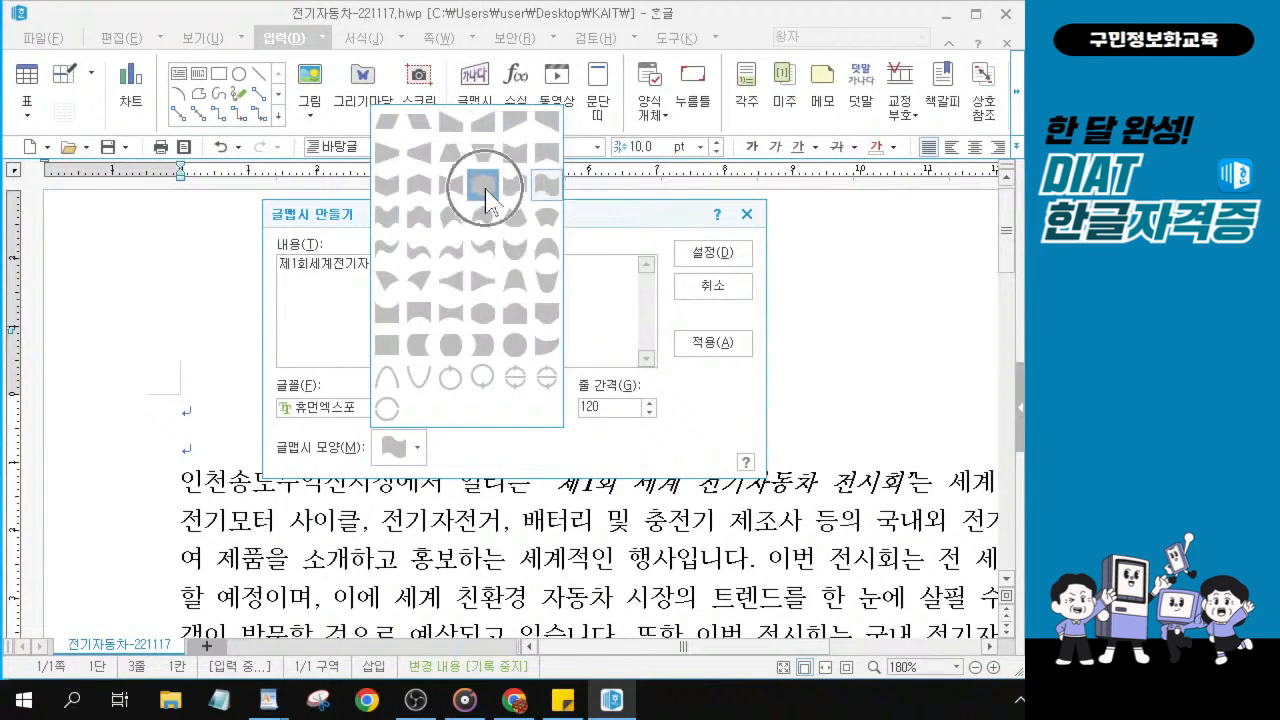
click(485, 190)
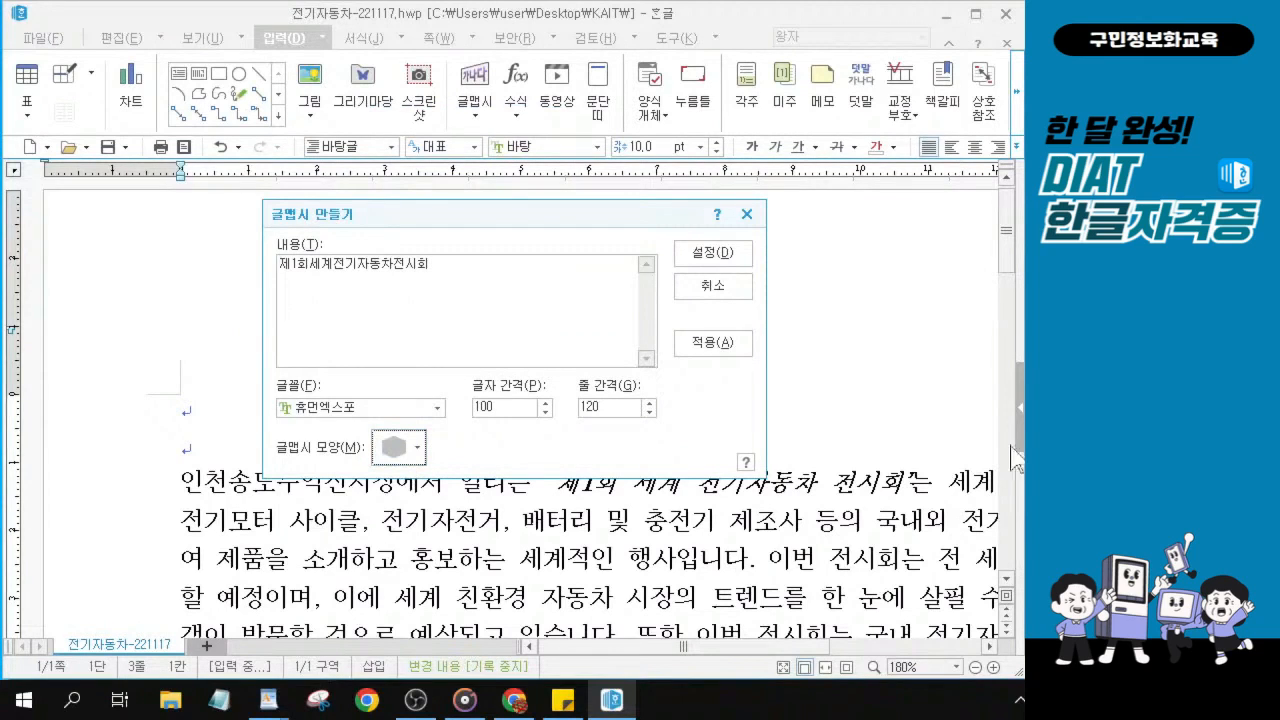
key(ctrl)
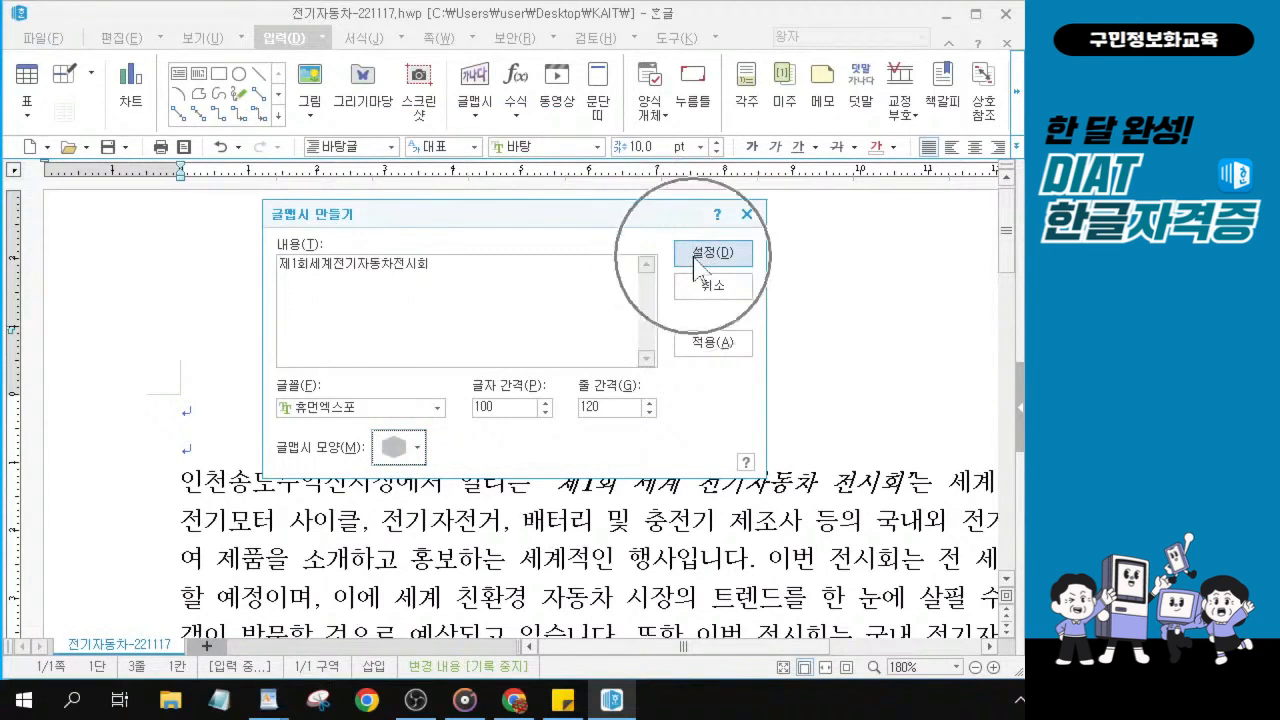
key(ctrl)
click(697, 258)
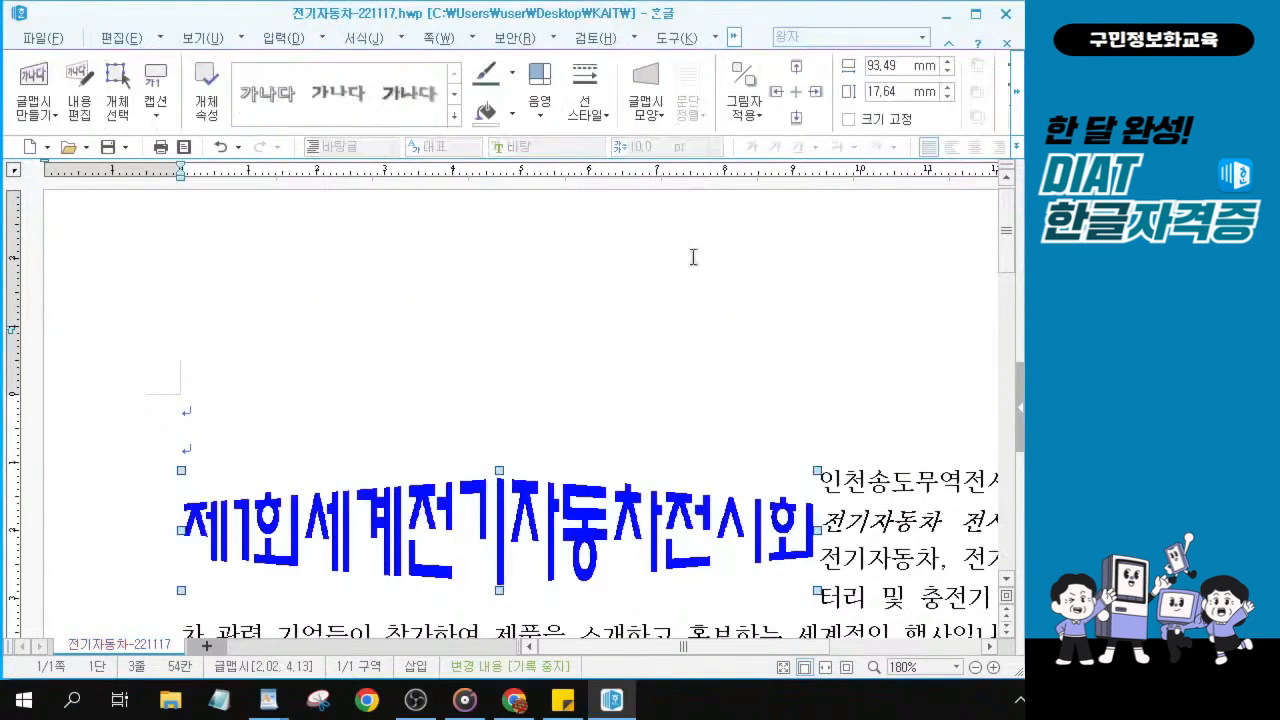
Set the 글맵시 title's width to 100 mm and its height to 20 mm in its object properties.
scroll(714, 533, down, 3)
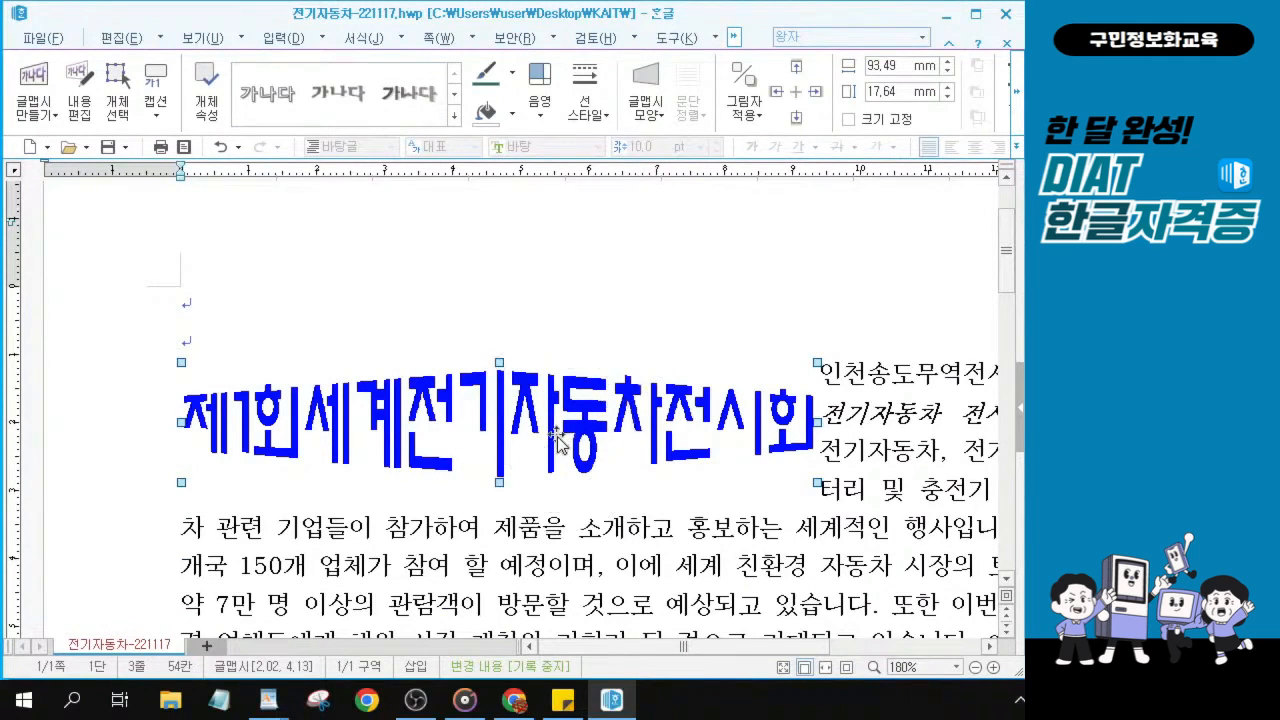
key(alt+Tab)
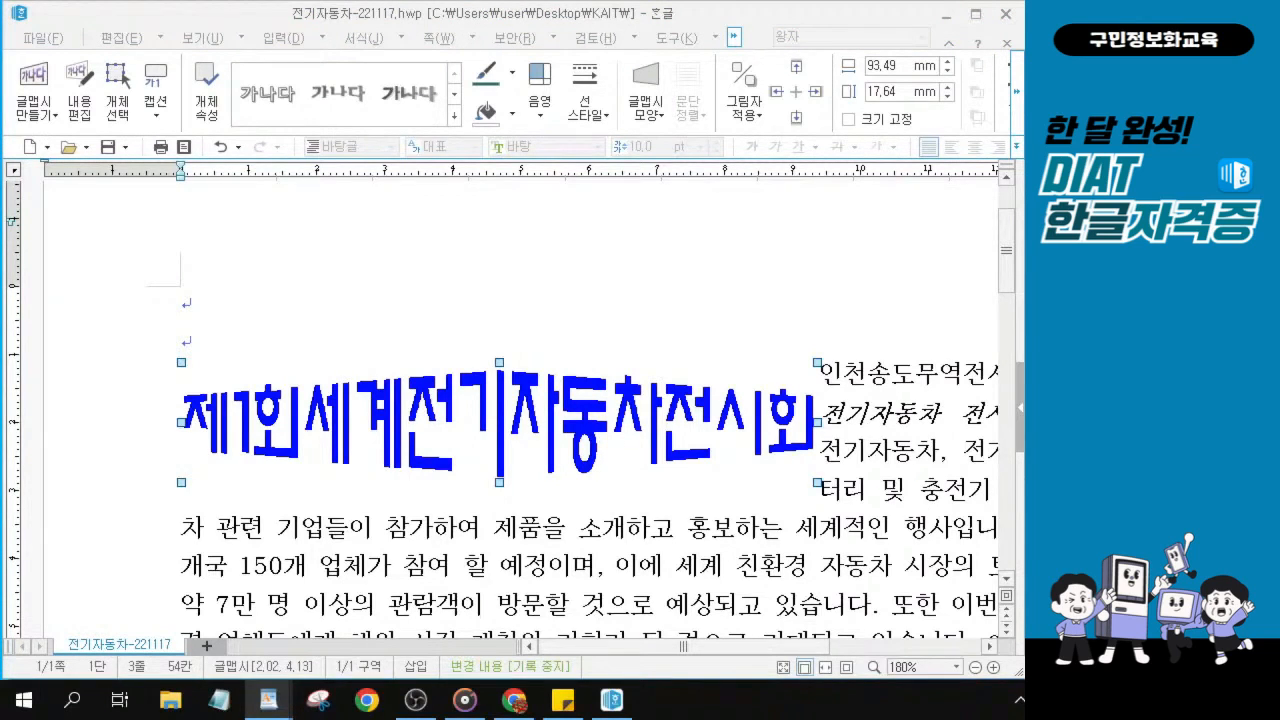
double_click(475, 437)
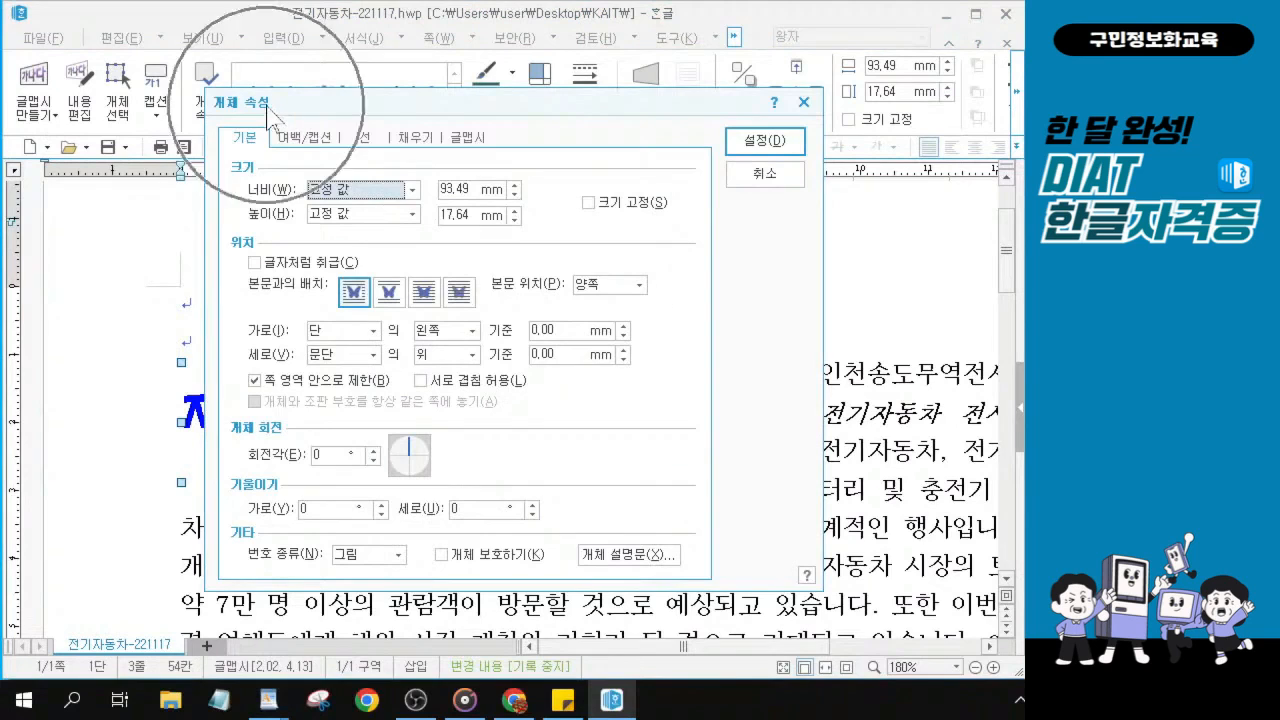
double_click(483, 189)
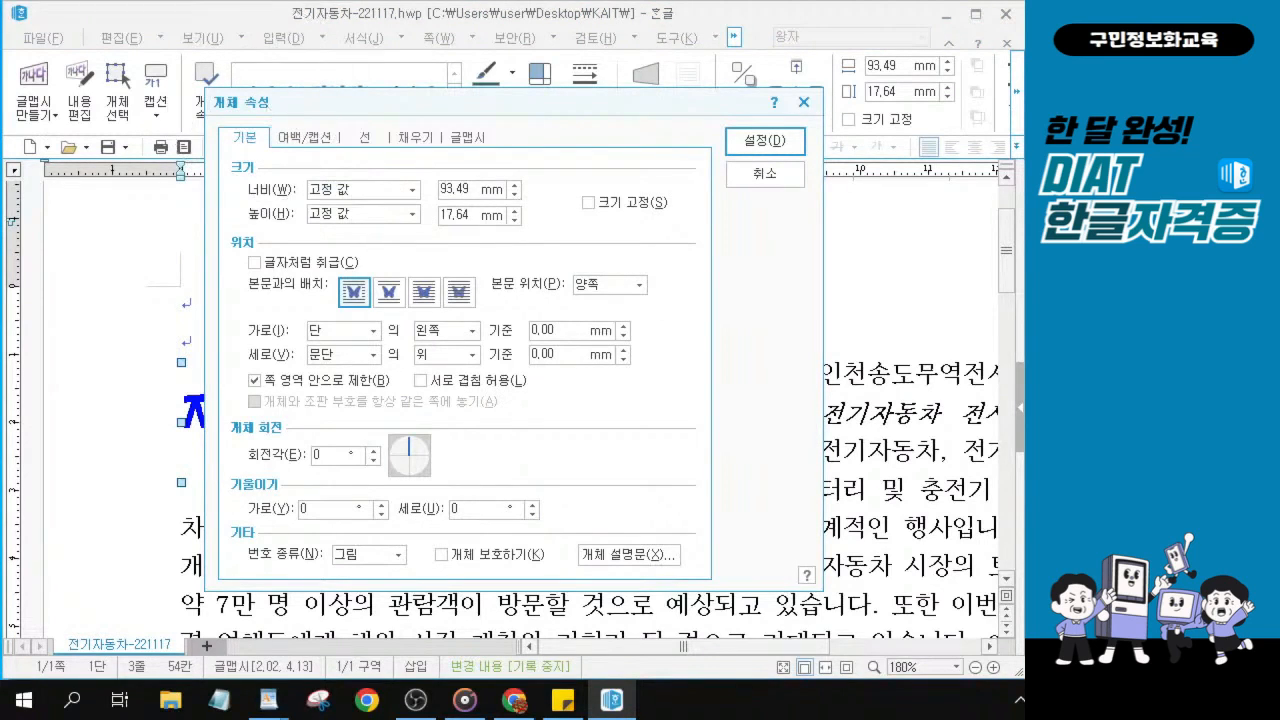
click(480, 189)
drag(470, 189, 437, 189)
text(100)
key(Tab)
text(20)
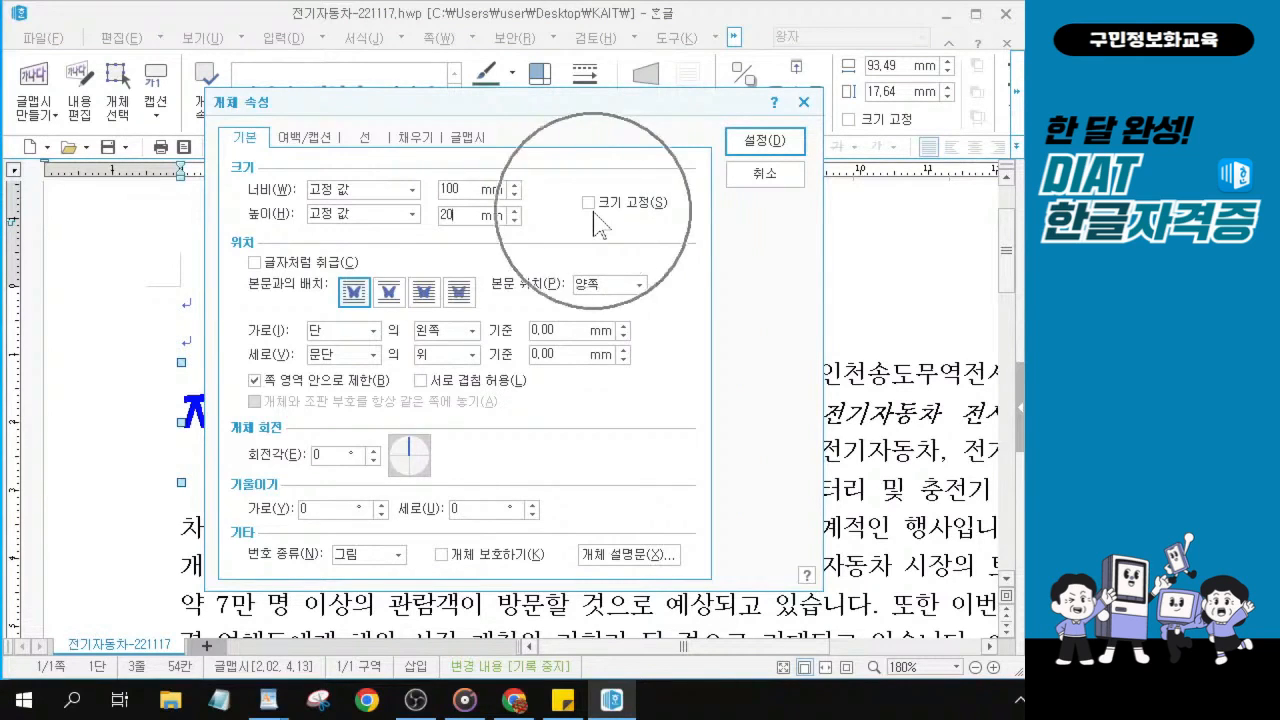
Set the 글맵시 title to 글자처럼 취급, change its fill colour to dark blue, and apply the object properties.
click(256, 265)
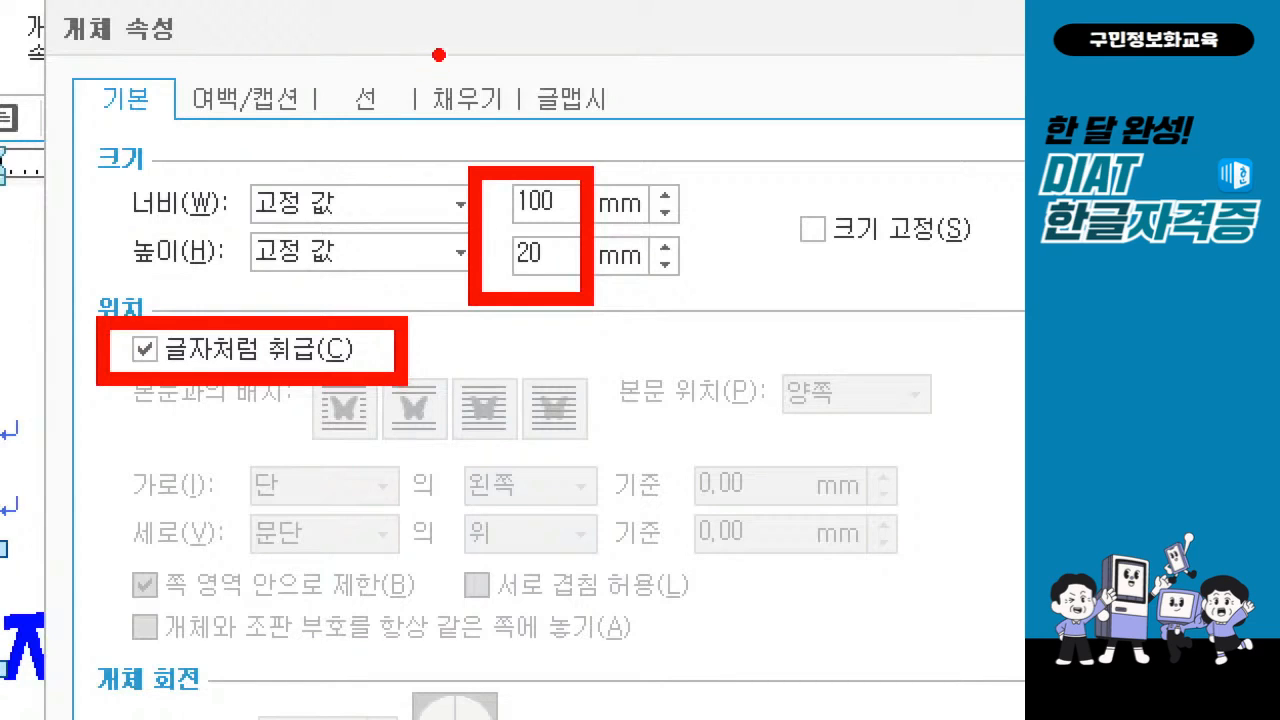
drag(436, 55, 503, 18)
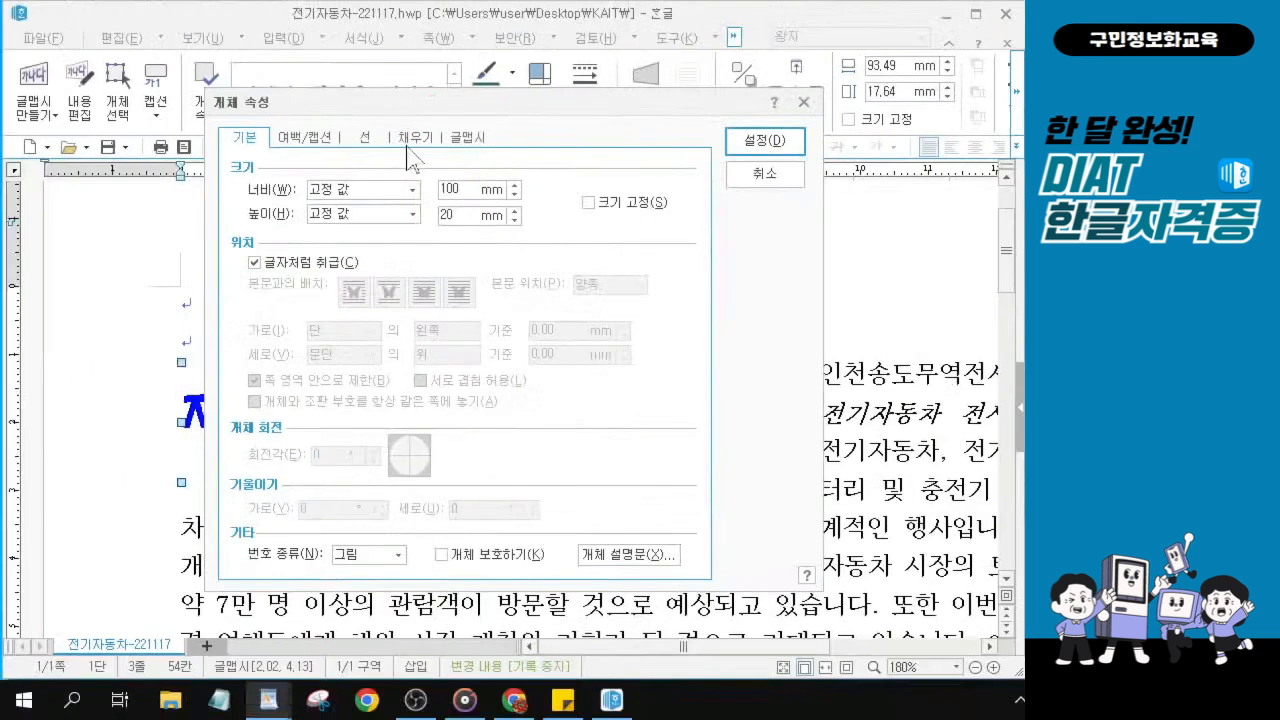
click(466, 99)
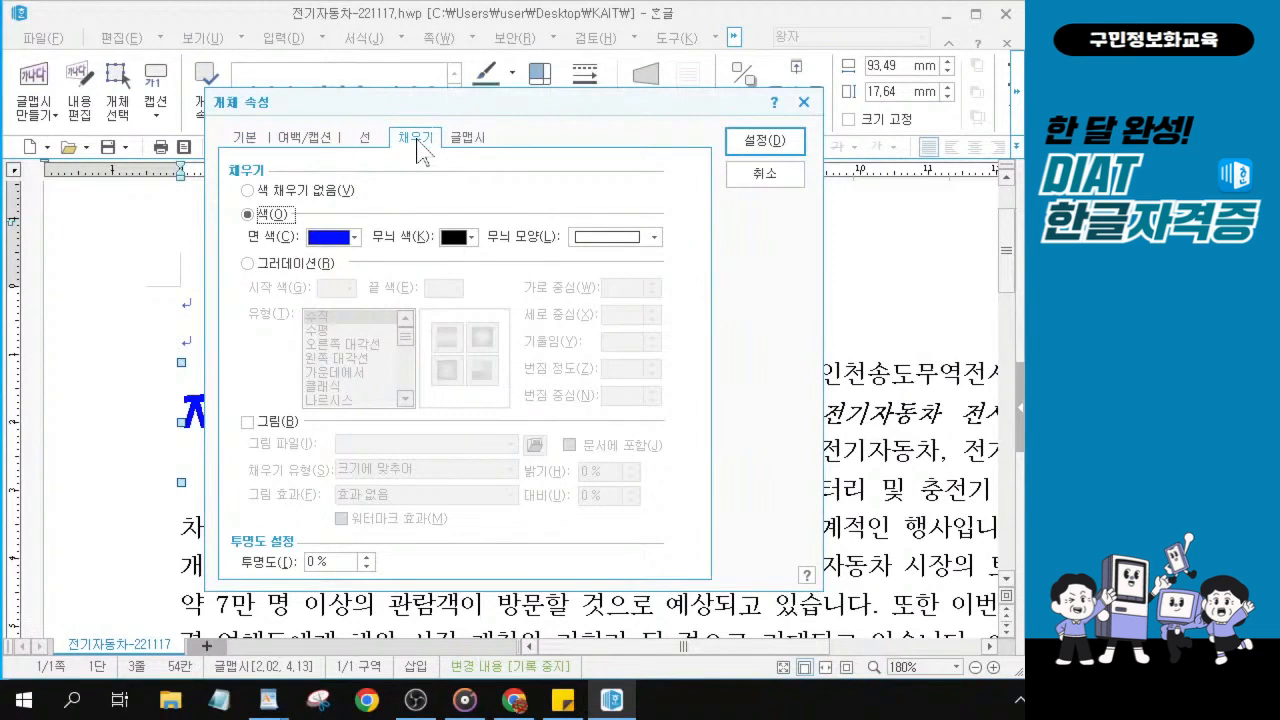
click(355, 238)
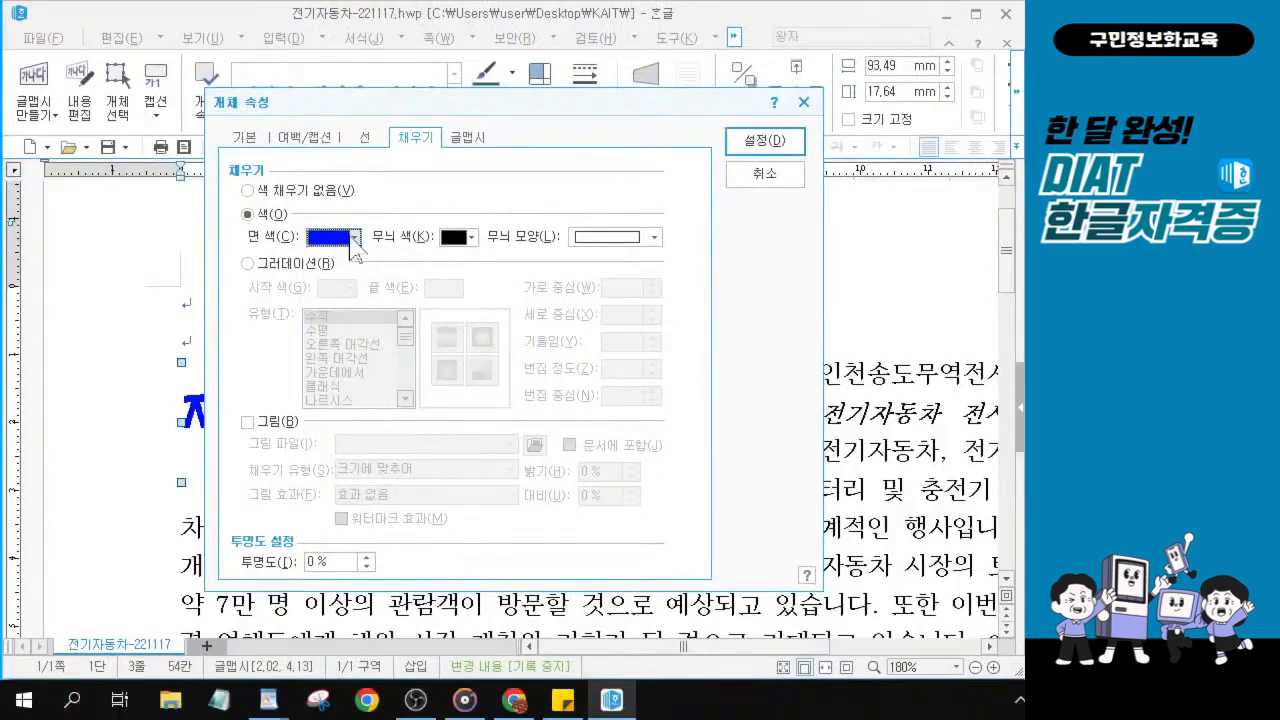
click(344, 182)
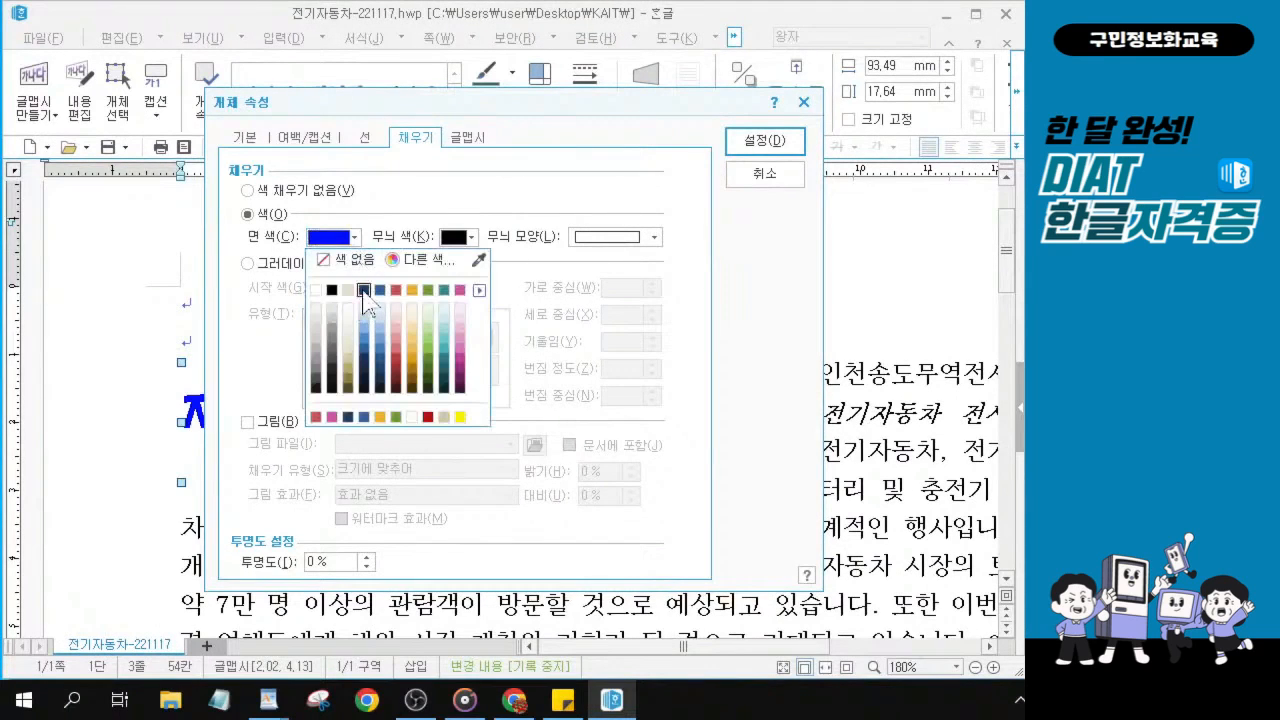
click(364, 290)
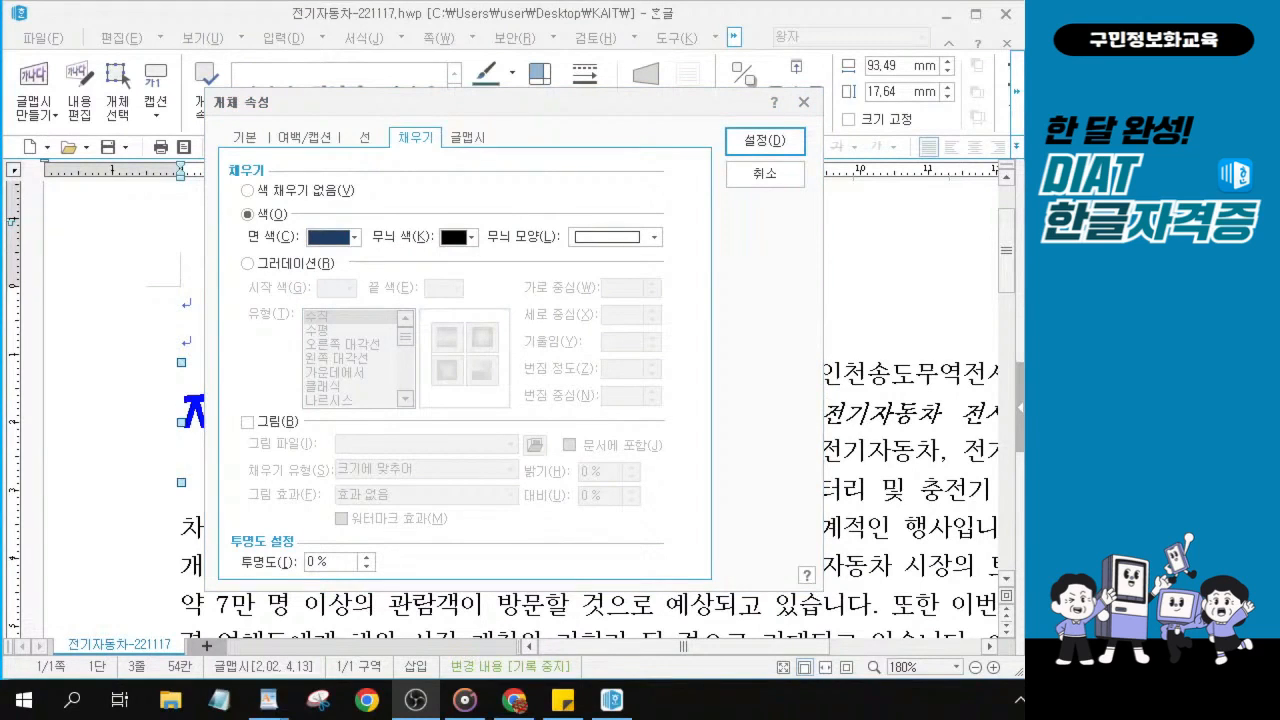
click(757, 146)
click(753, 145)
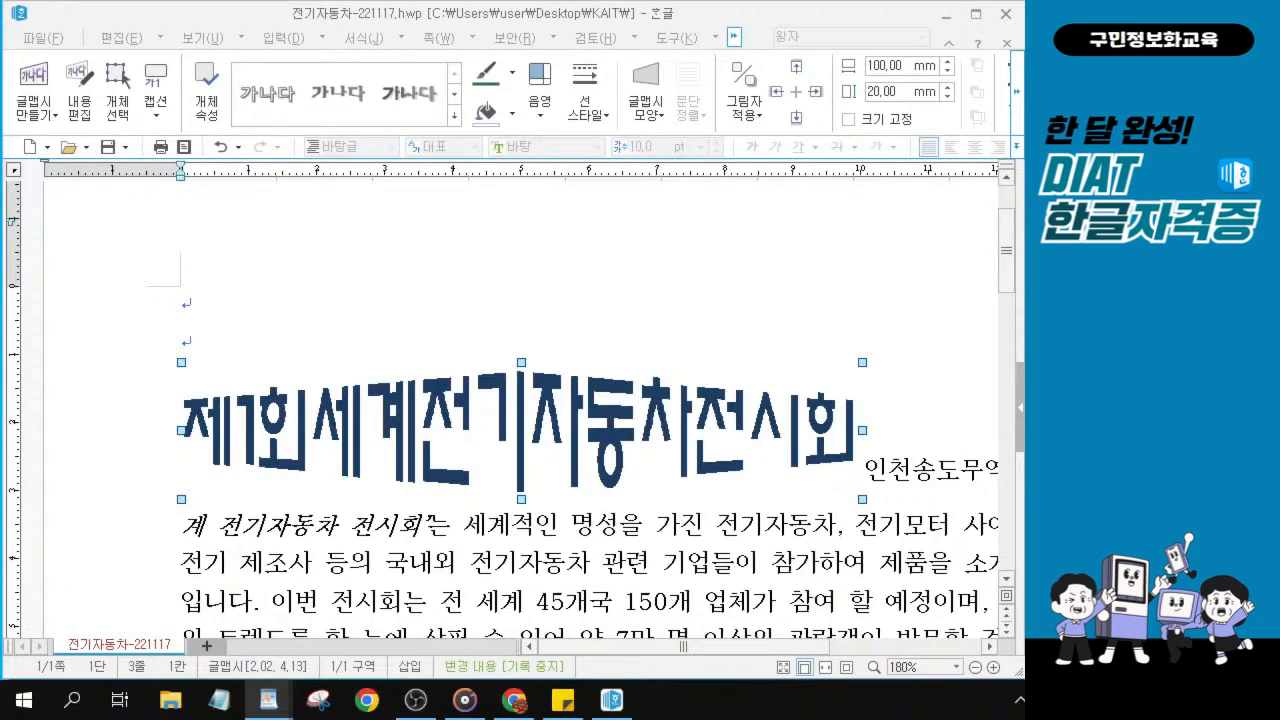
Try centring the body paragraph that contains the 글맵시 title and undo that alignment.
click(886, 447)
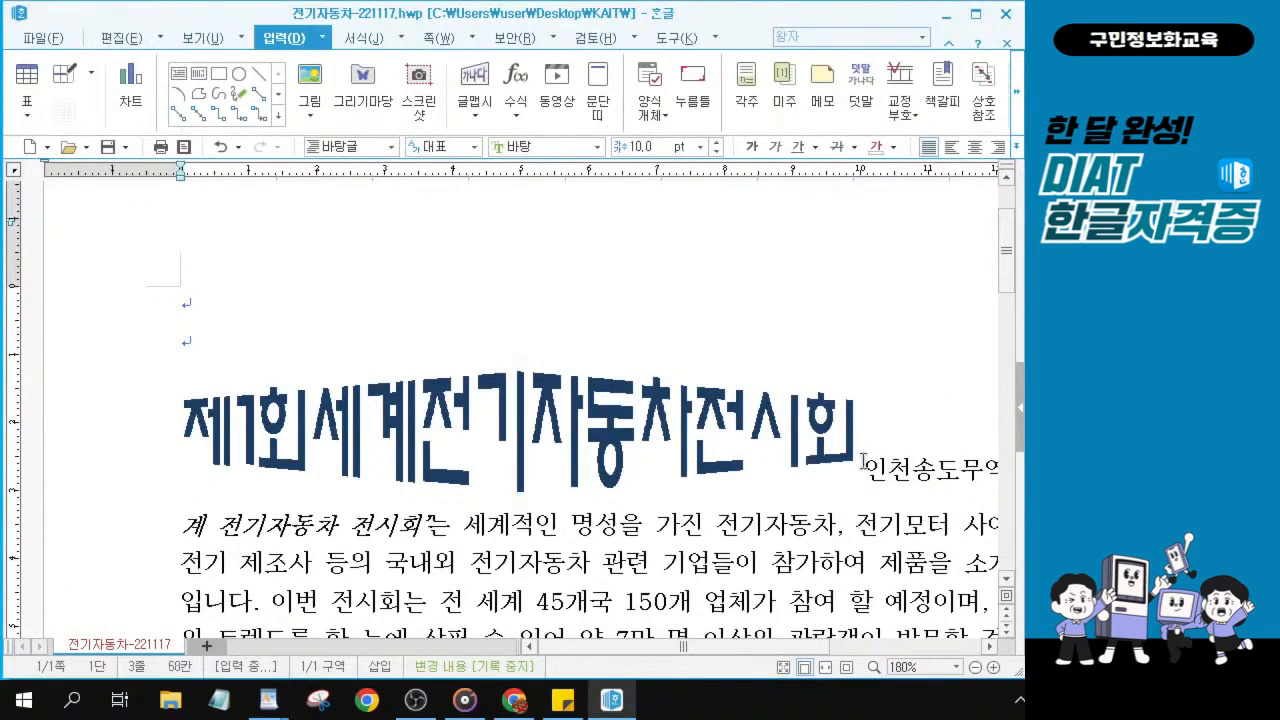
click(858, 447)
click(850, 451)
click(849, 448)
click(974, 147)
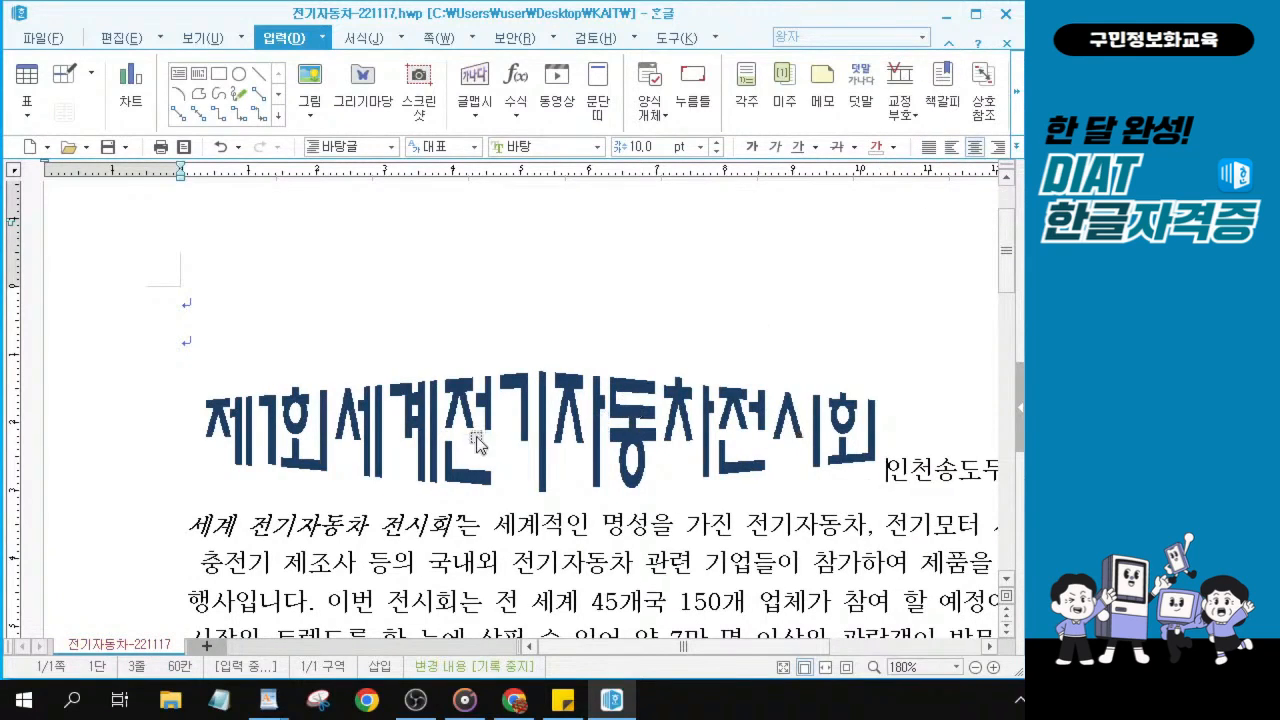
click(885, 466)
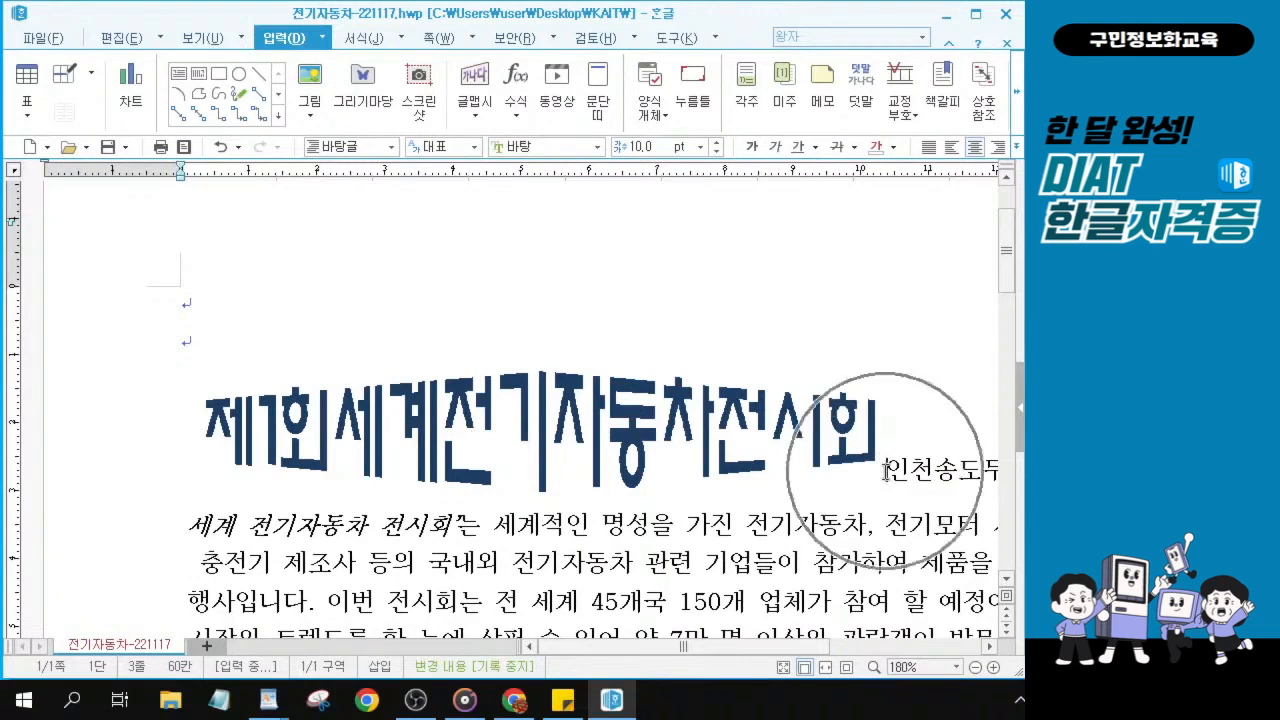
click(885, 470)
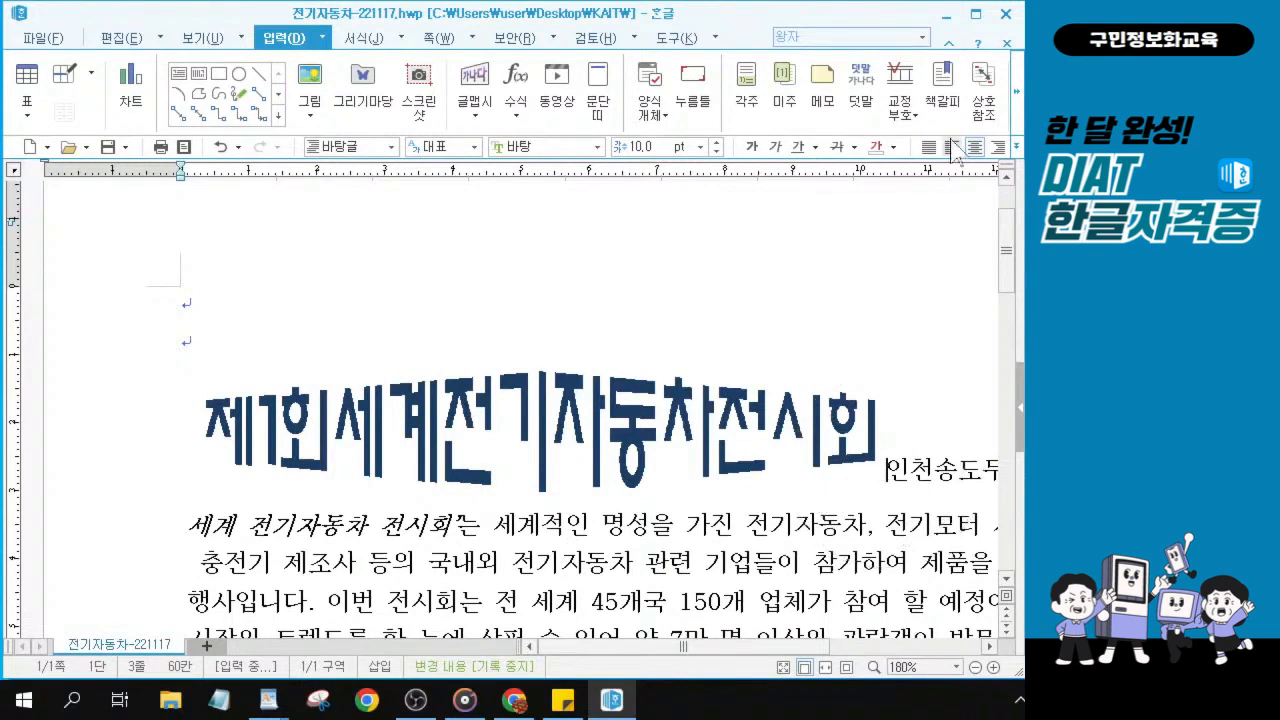
click(220, 147)
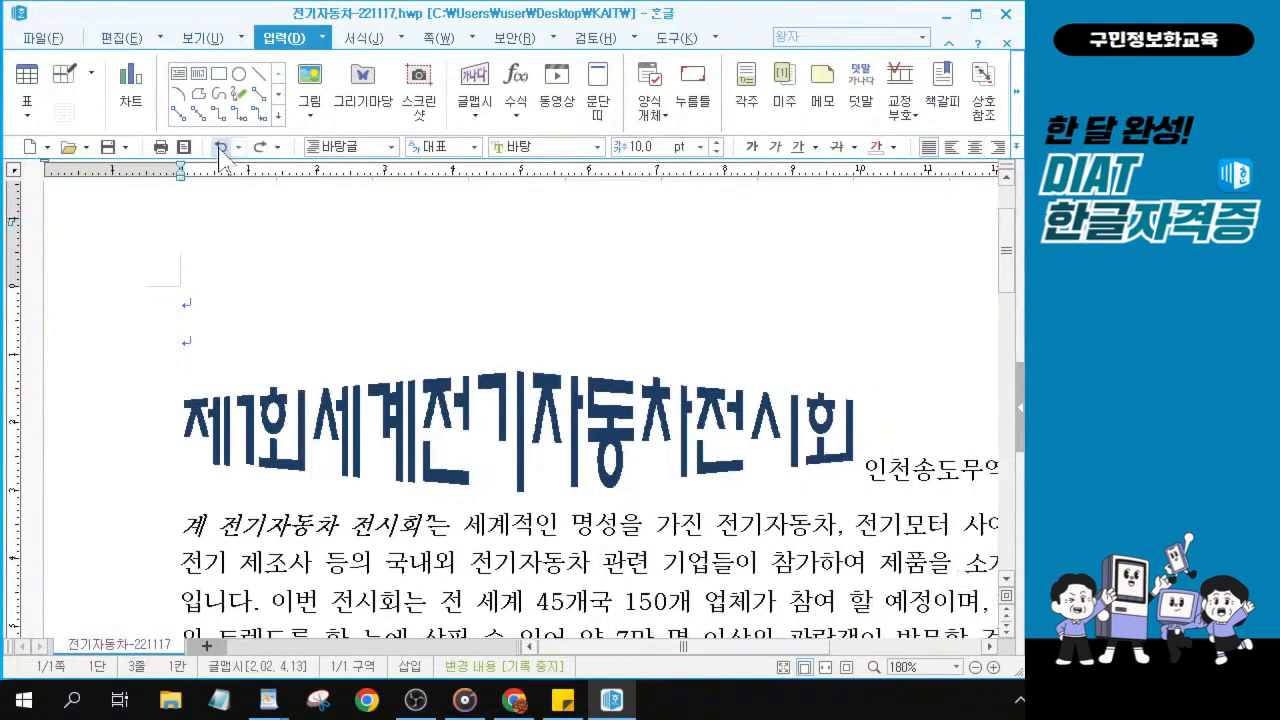
Move the 글맵시 title out of the body paragraph onto the first empty line of the document.
click(755, 460)
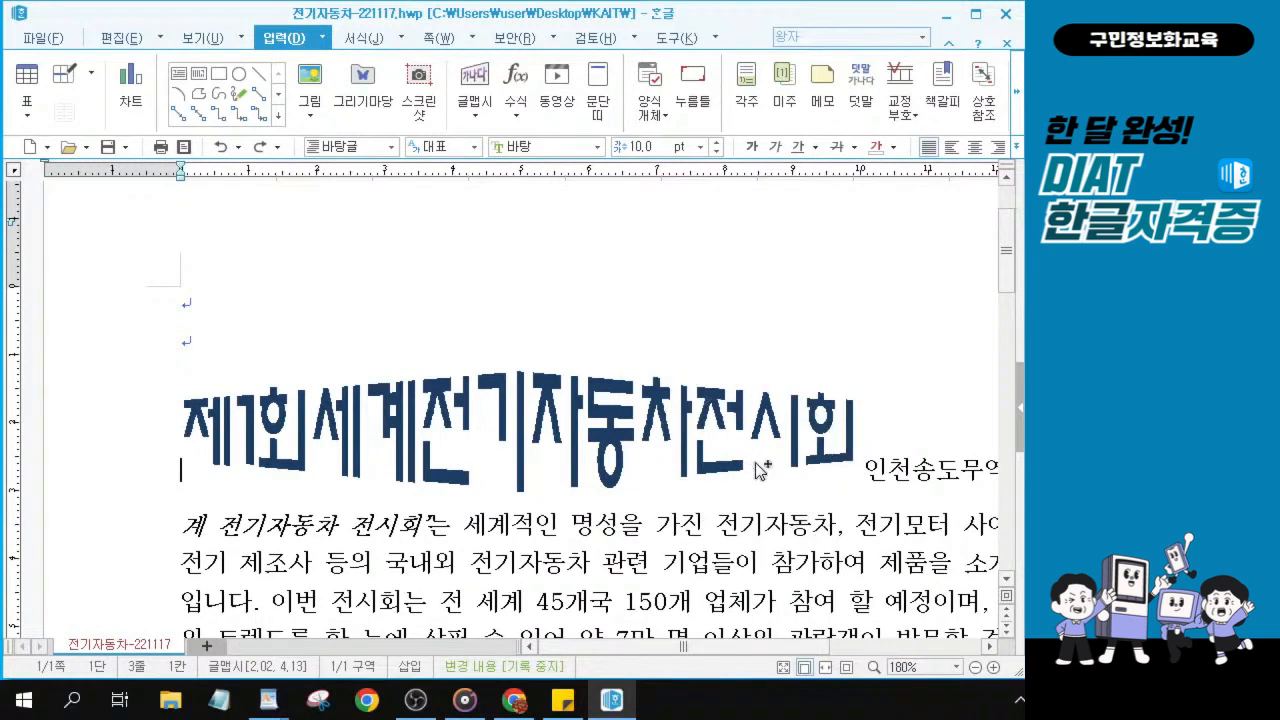
click(755, 460)
click(194, 298)
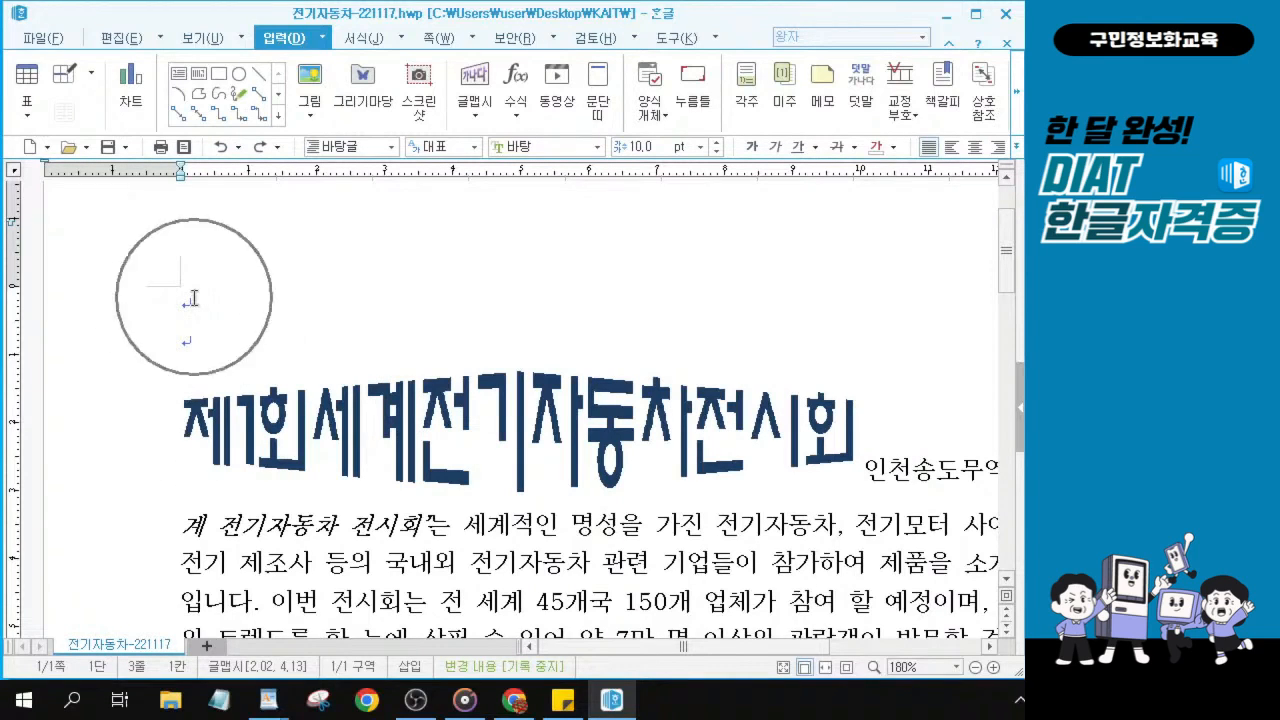
click(194, 298)
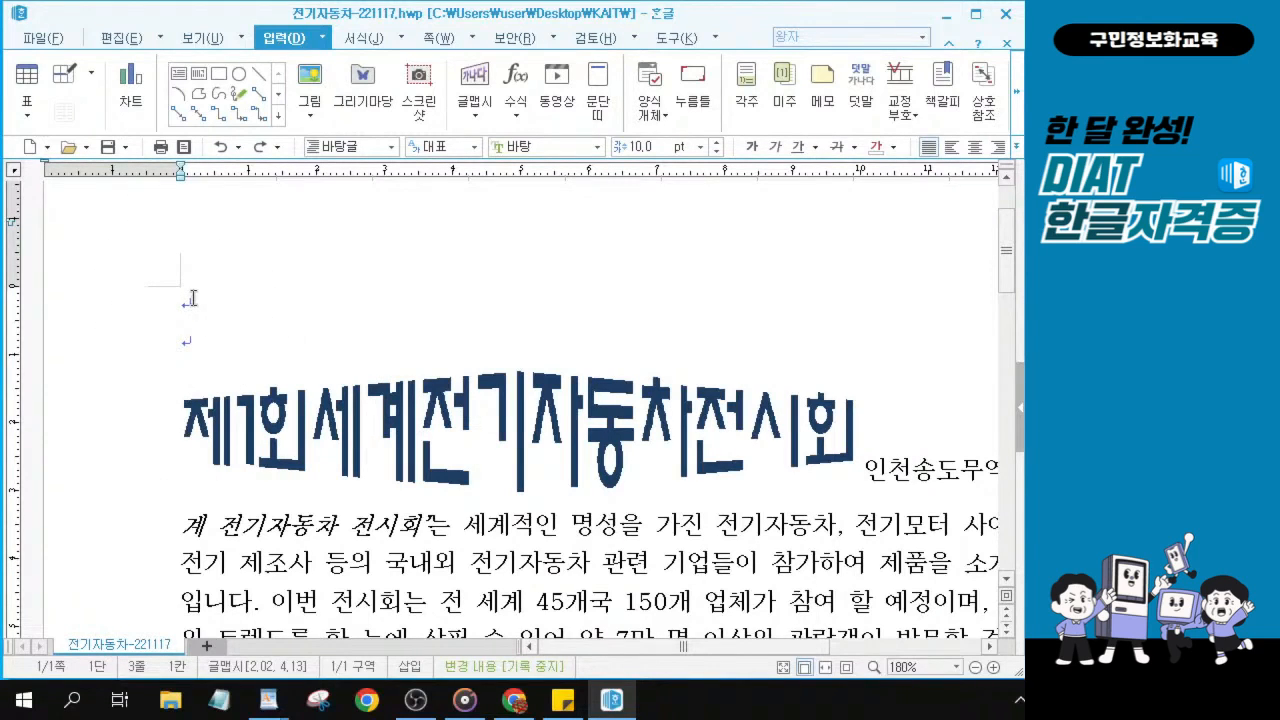
click(200, 428)
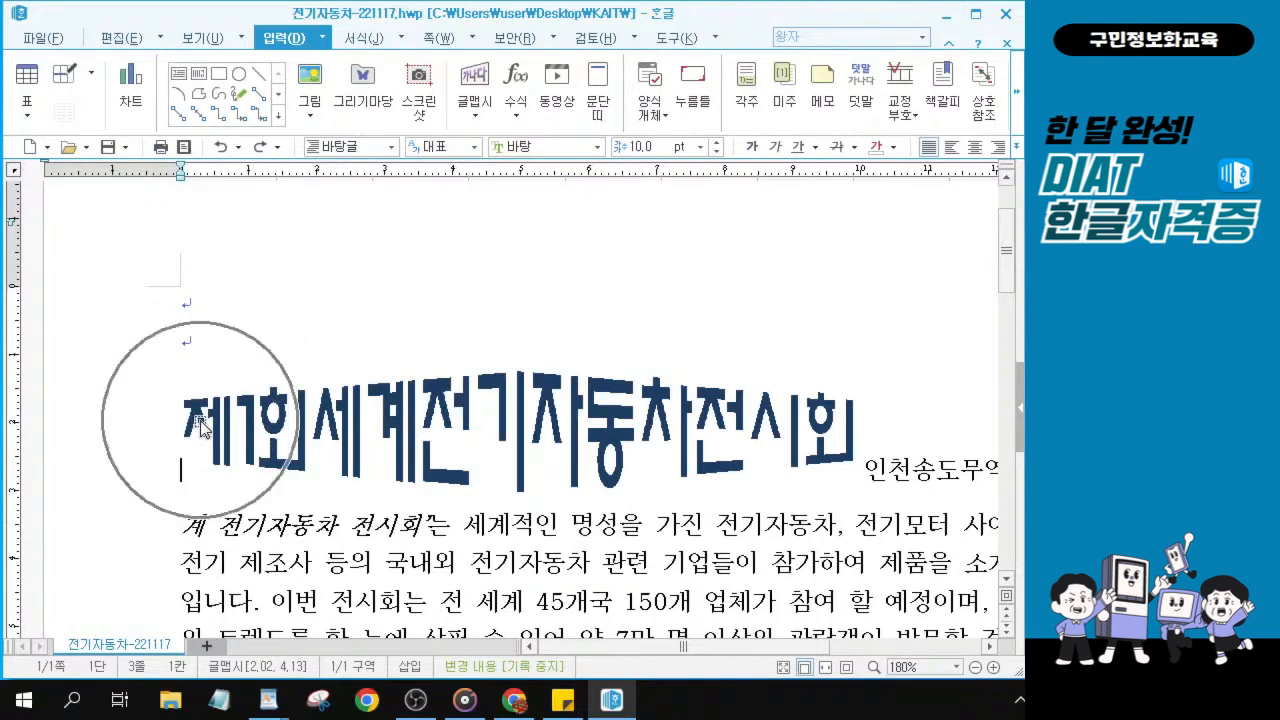
click(293, 433)
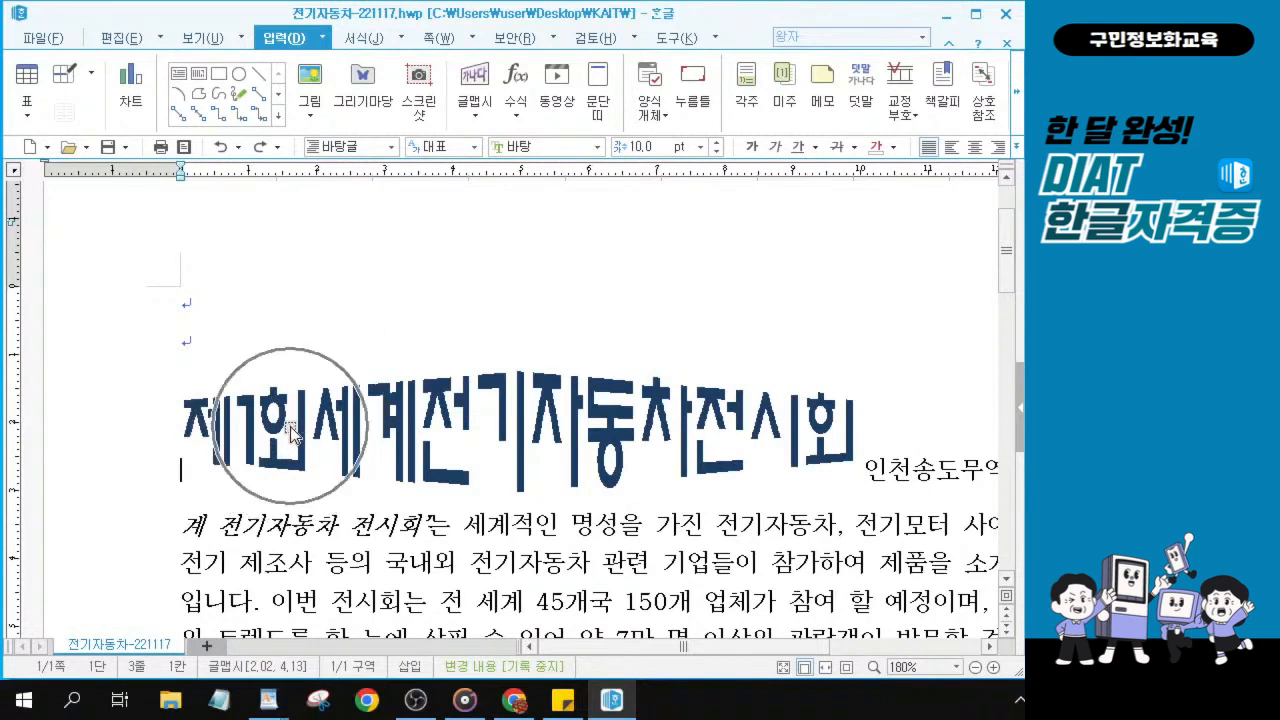
click(328, 438)
click(330, 440)
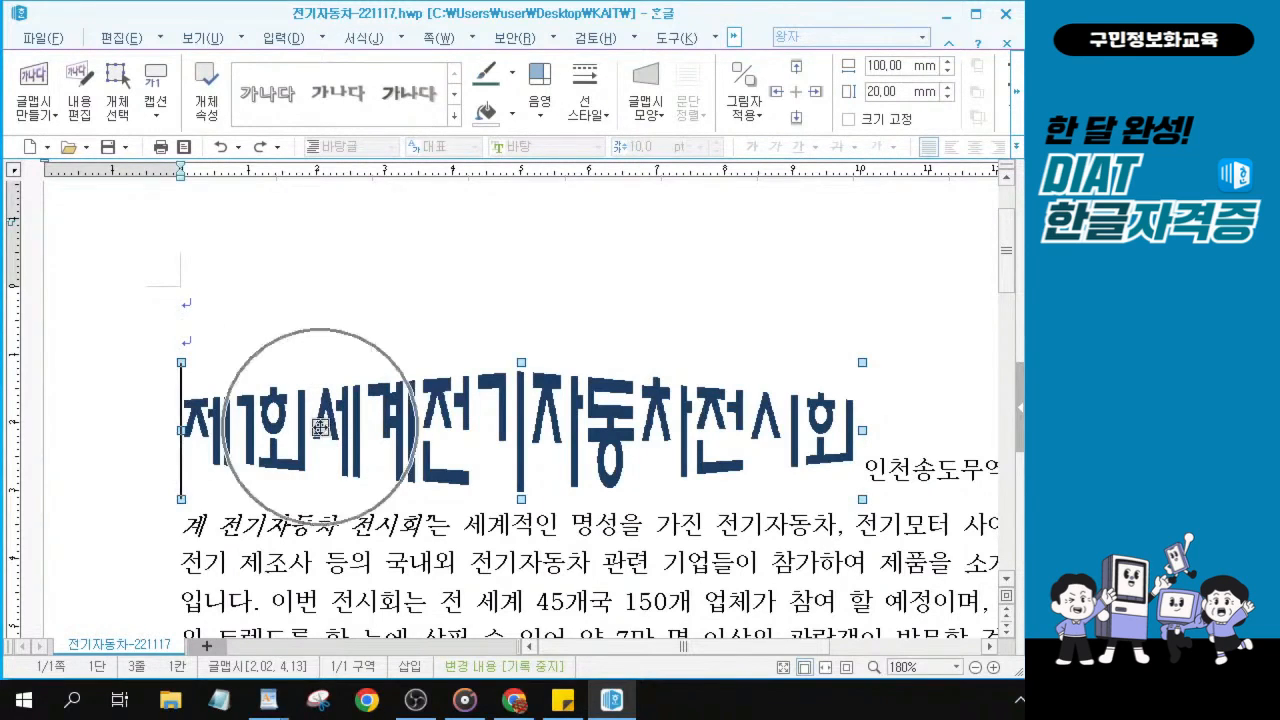
click(322, 432)
drag(321, 428, 290, 412)
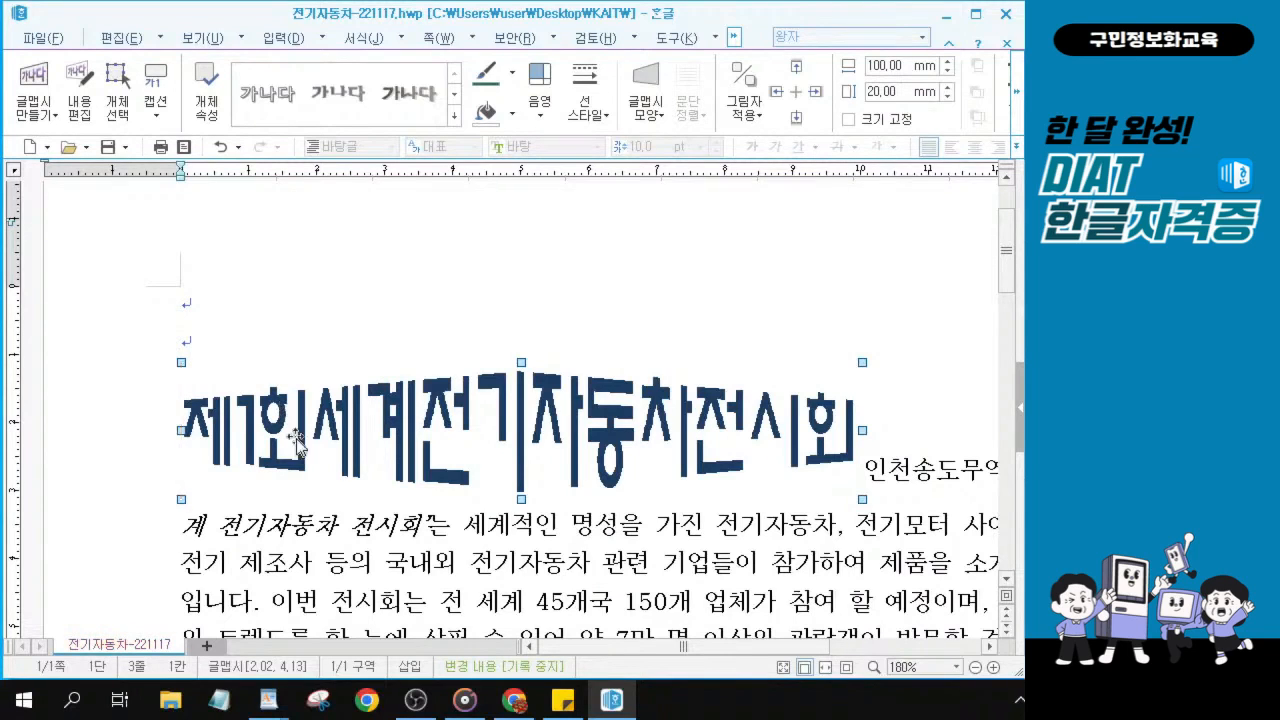
click(347, 437)
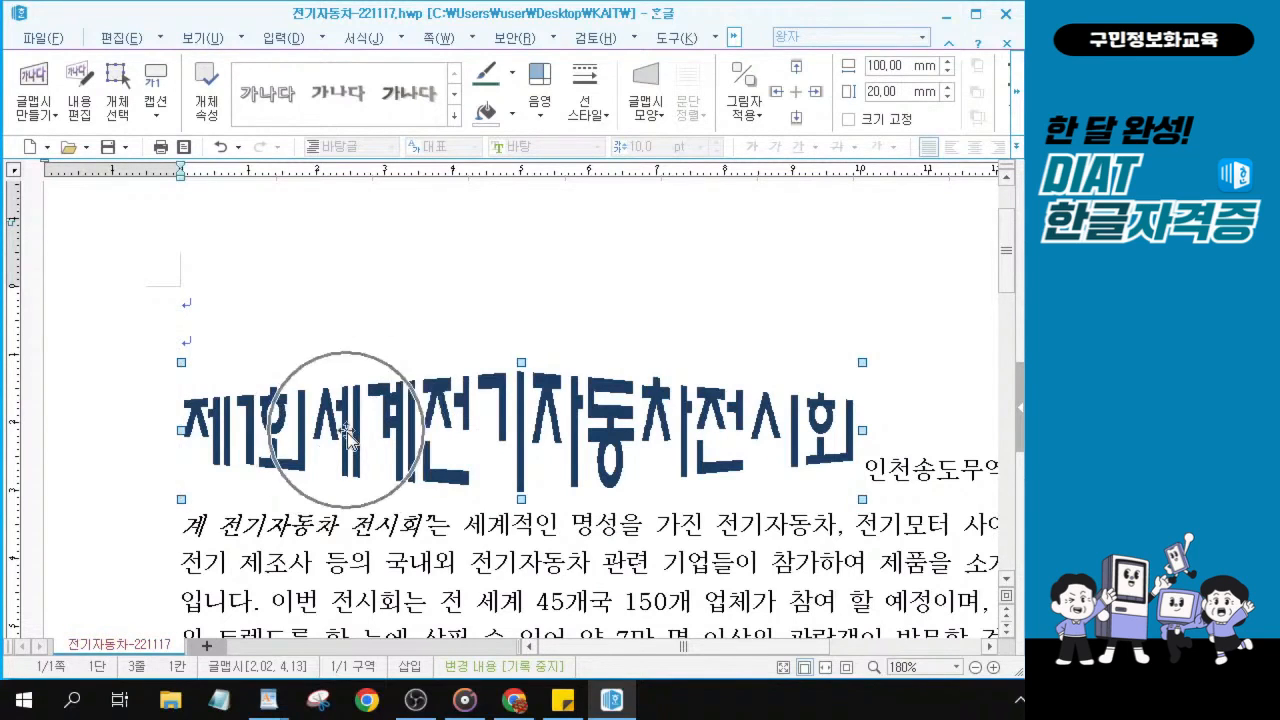
click(199, 304)
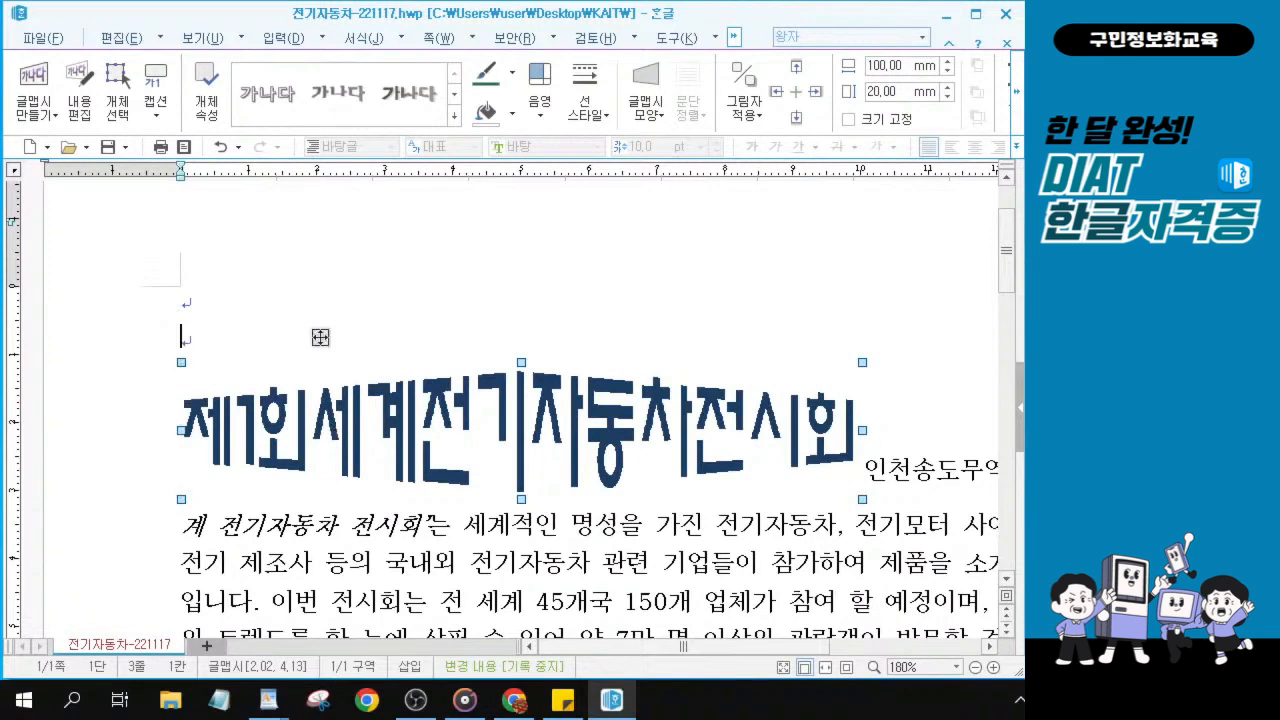
drag(315, 320, 317, 320)
key(ctrl)
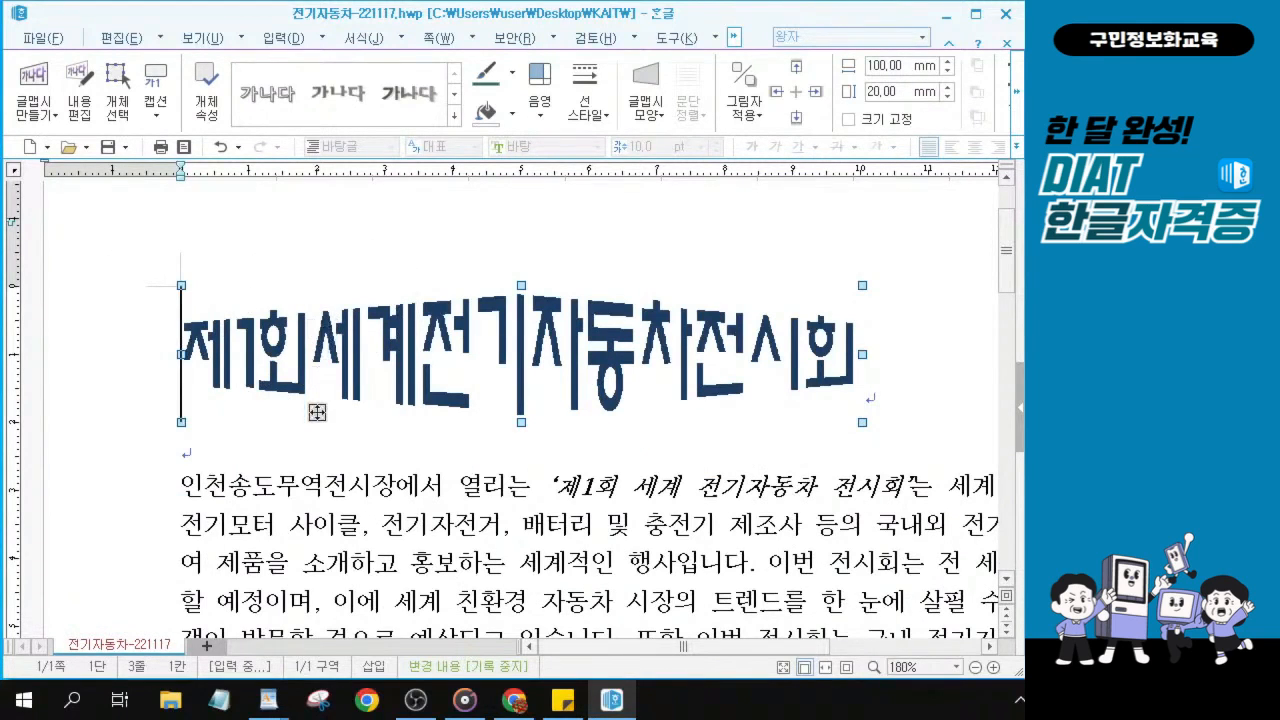
key(ctrl)
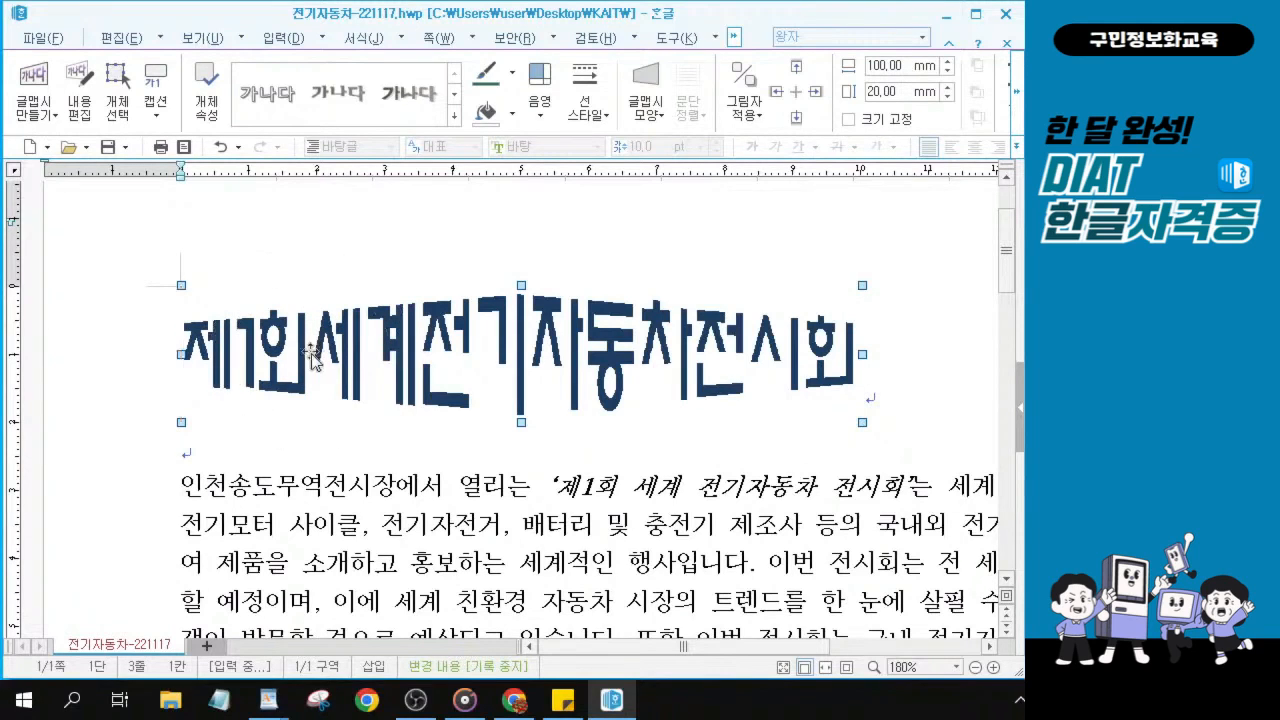
key(ctrl)
Centre-align the first line, which holds only the 글맵시 title.
click(895, 387)
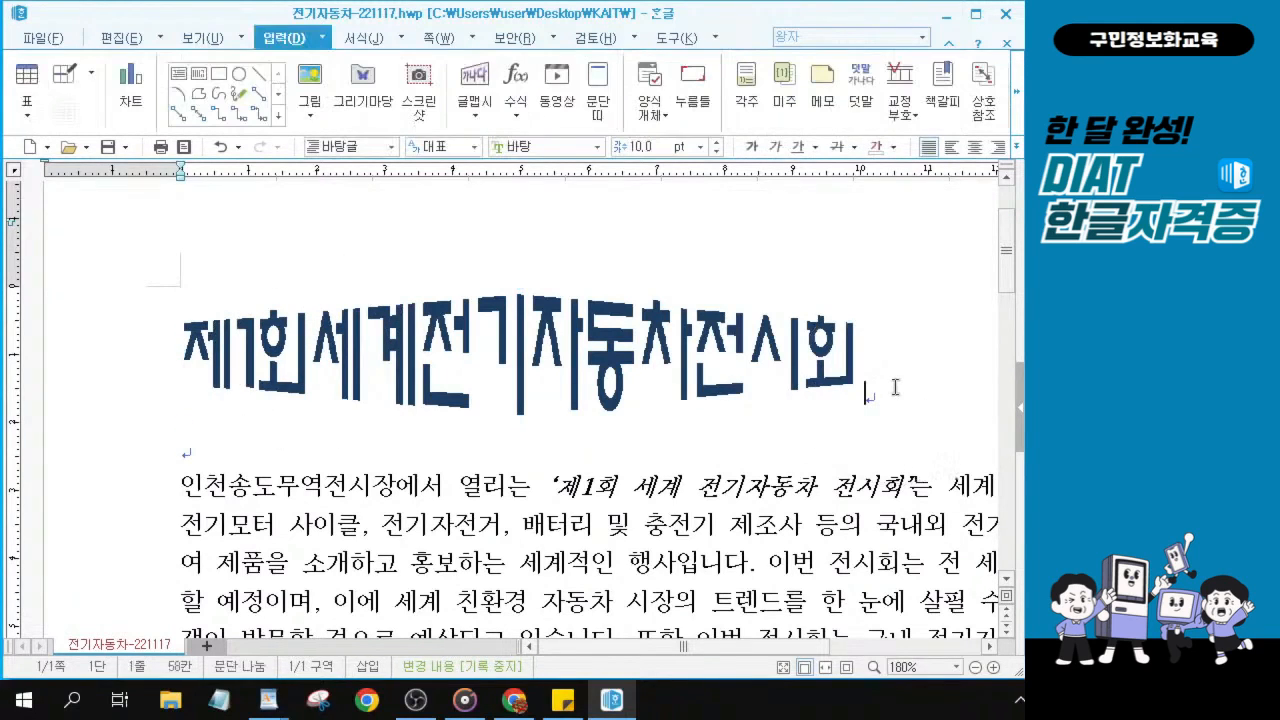
key(ctrl)
key(ctrl)
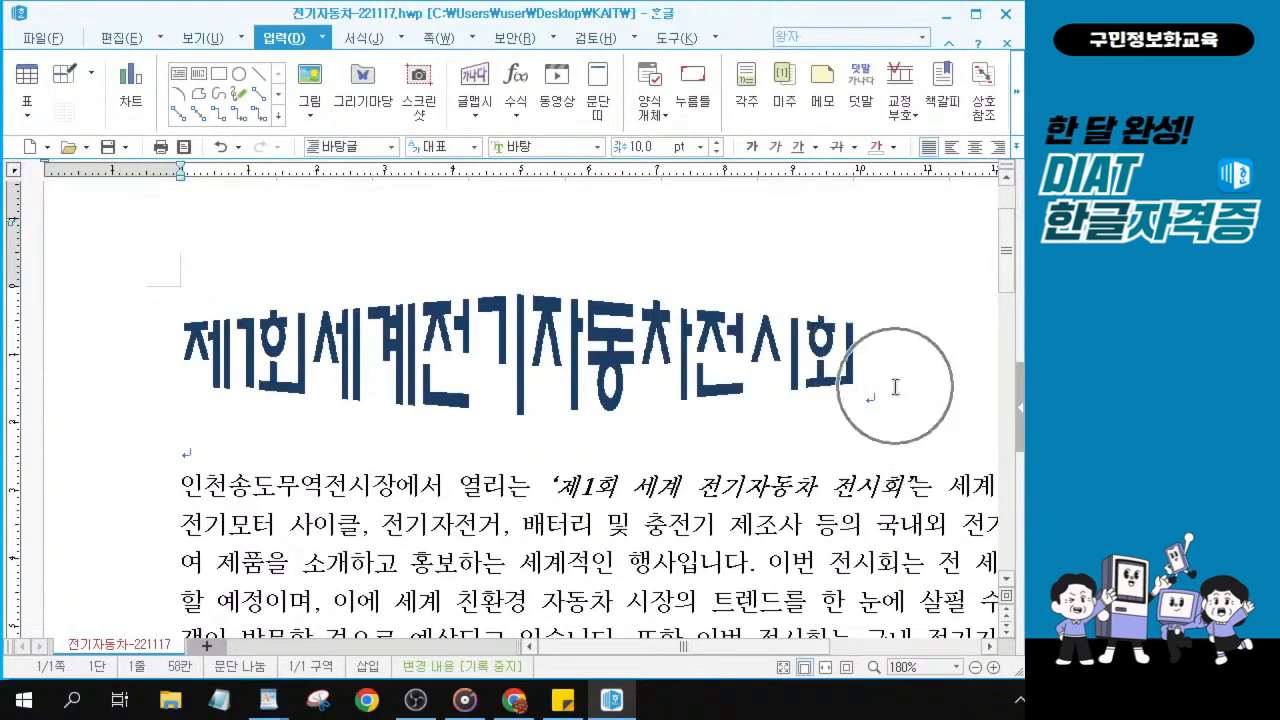
key(ctrl)
key(ctrl)
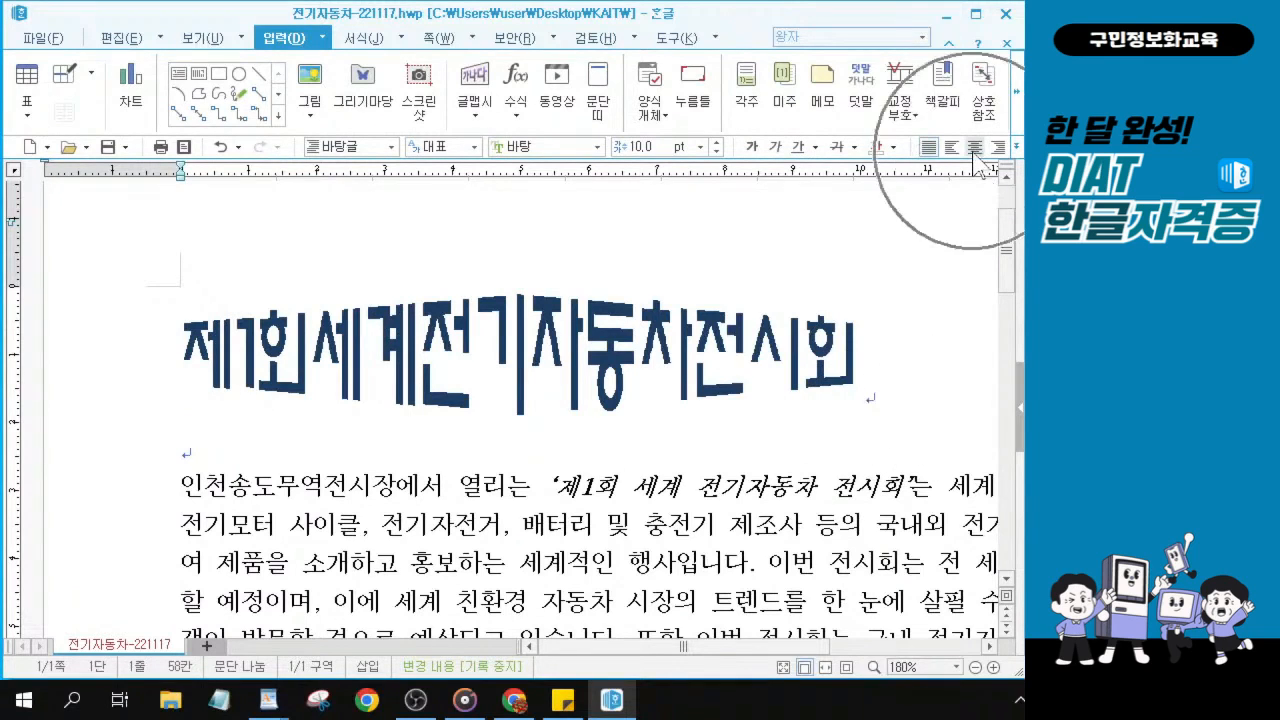
click(975, 150)
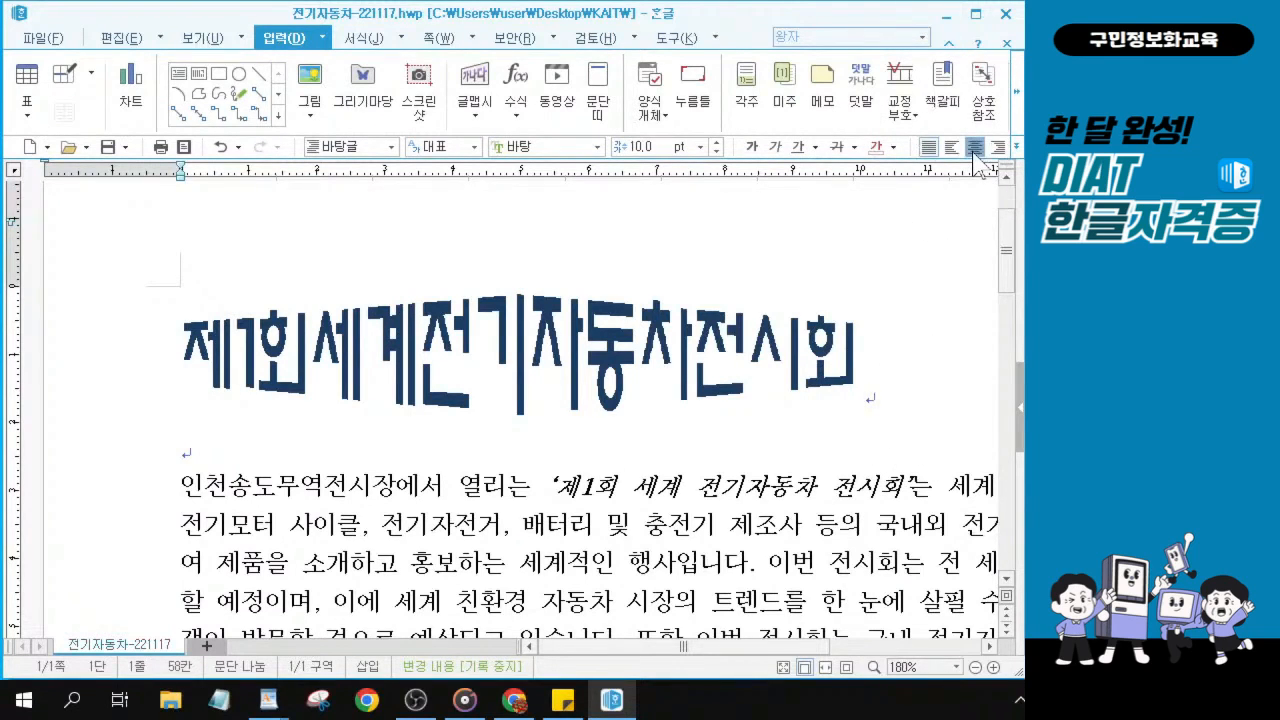
key(ctrl)
key(ctrl)
click(975, 150)
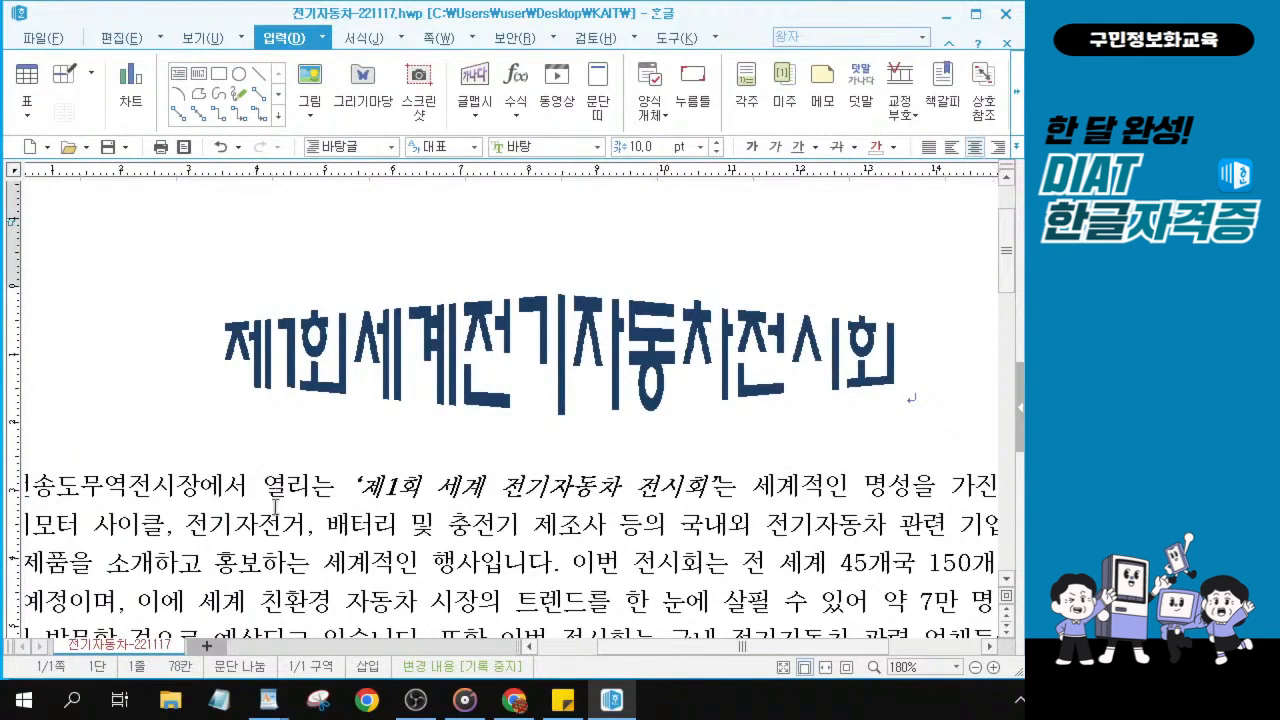
Create a 머리말 for 양 쪽 with the 없음 layout and enter DIAT as the header text.
scroll(277, 505, down, 1)
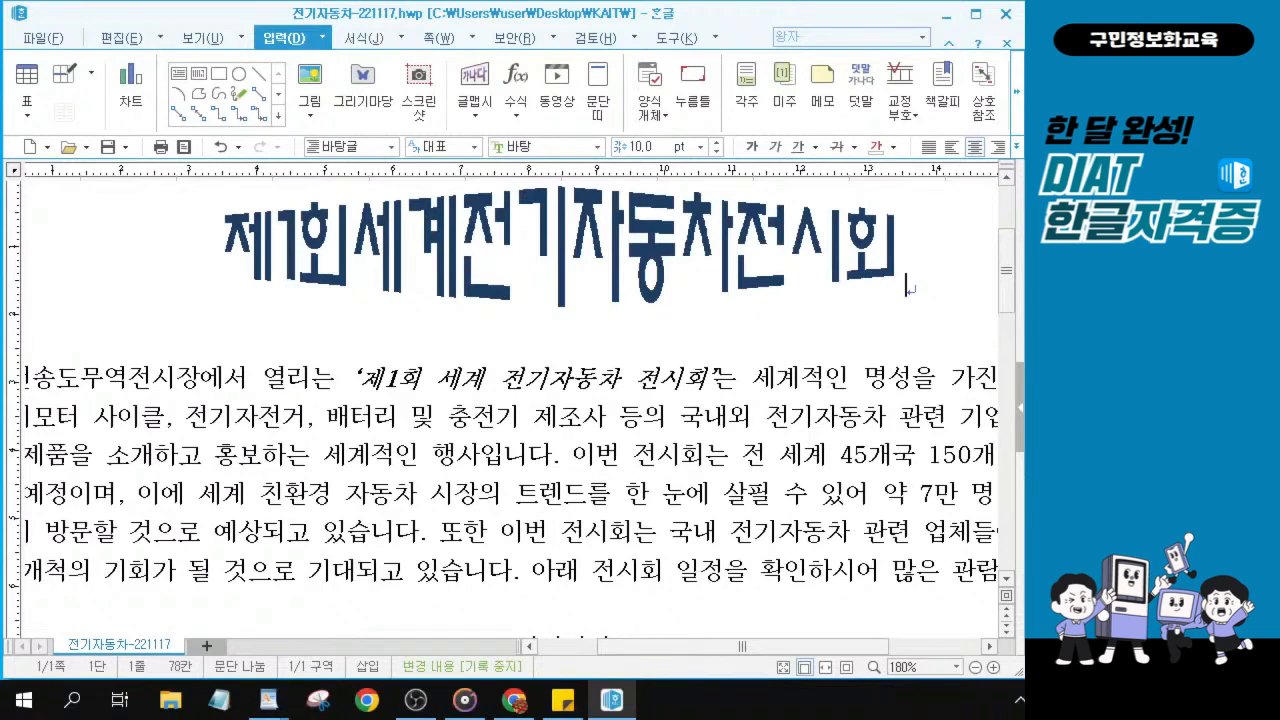
key(alt+Tab)
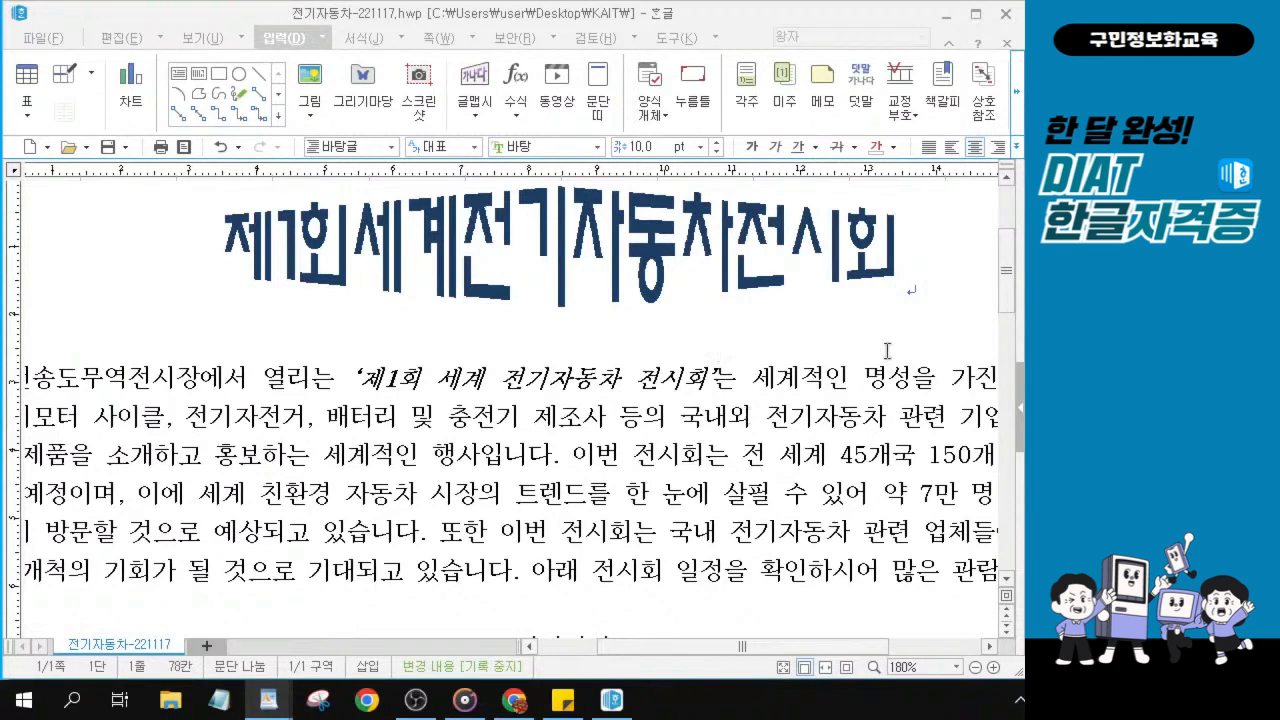
click(886, 393)
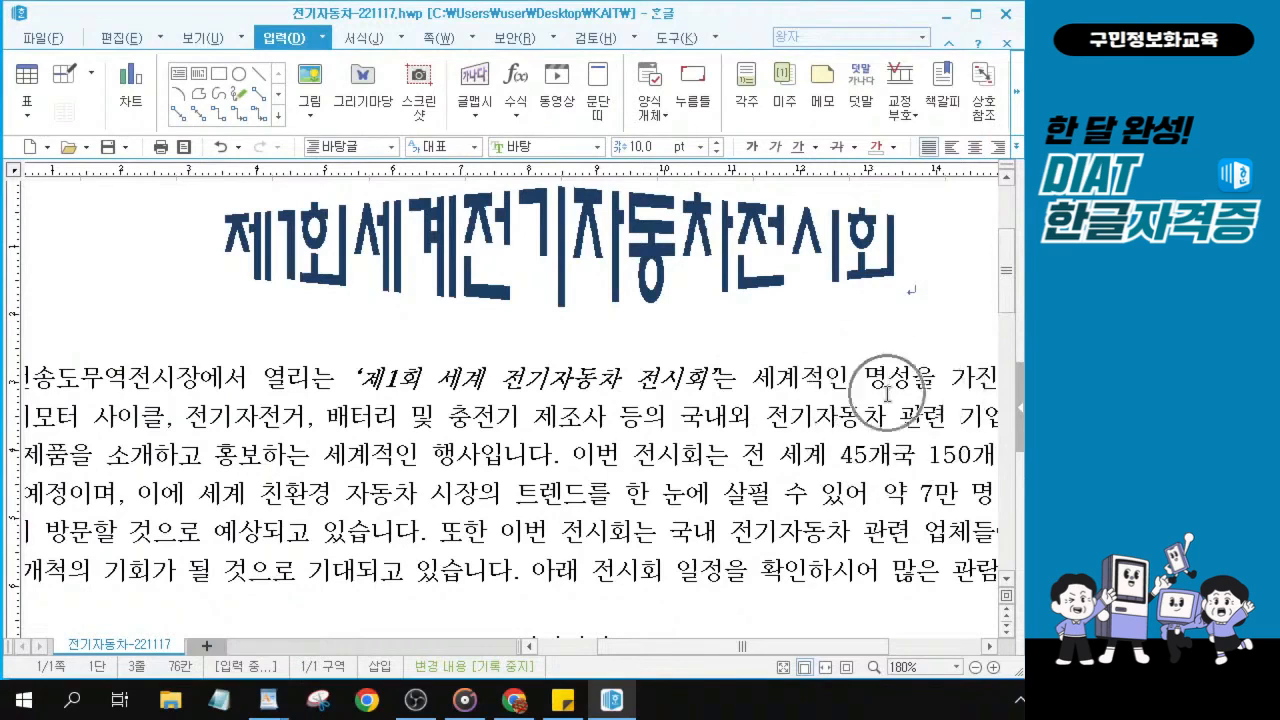
click(442, 46)
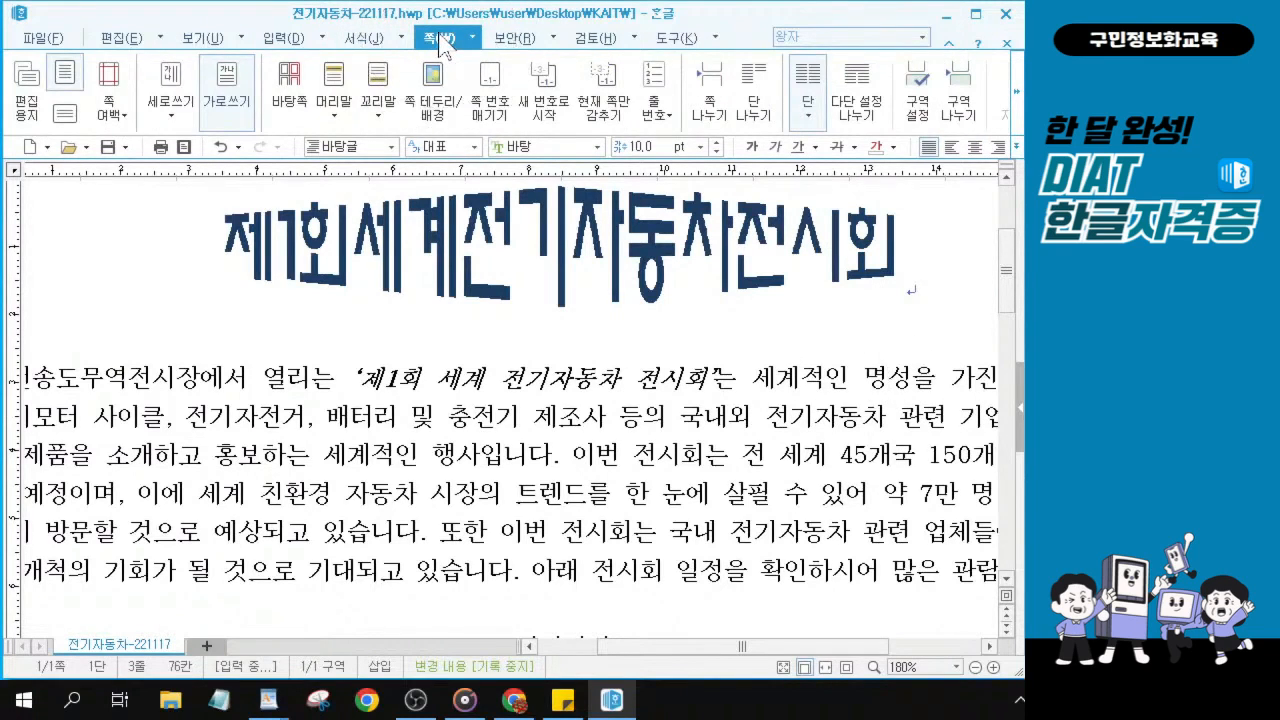
click(336, 118)
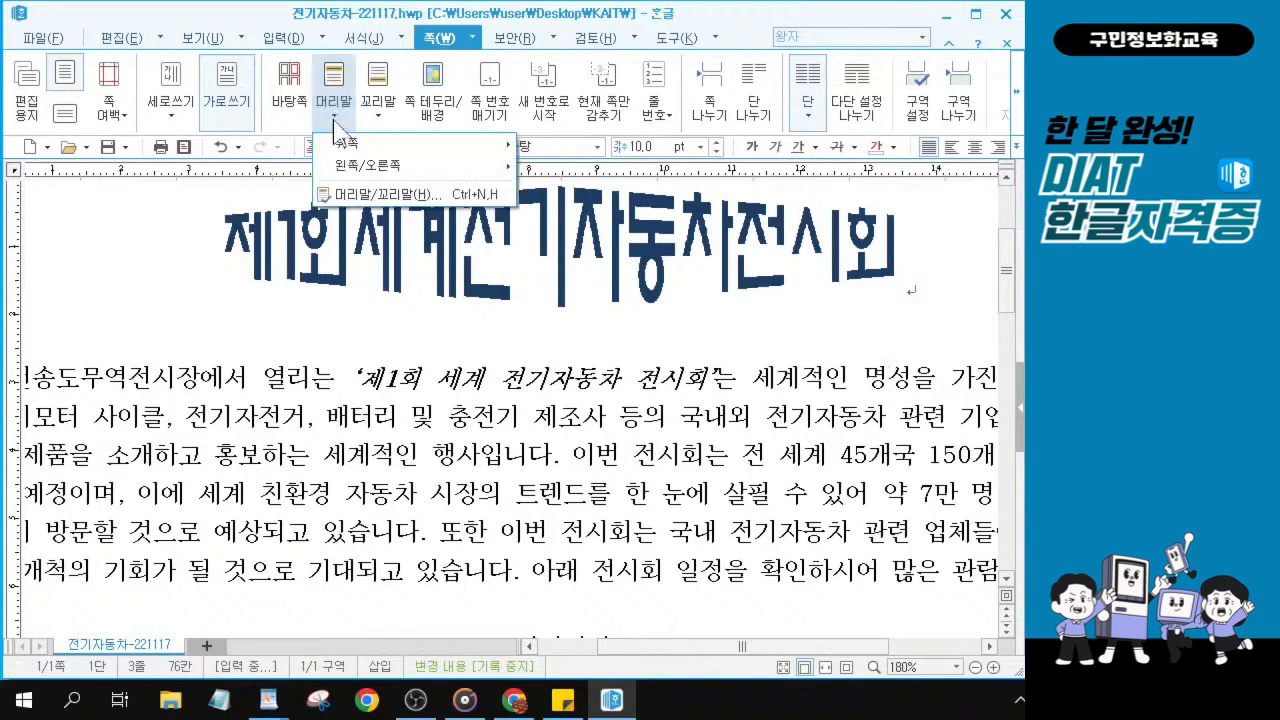
click(335, 122)
click(334, 120)
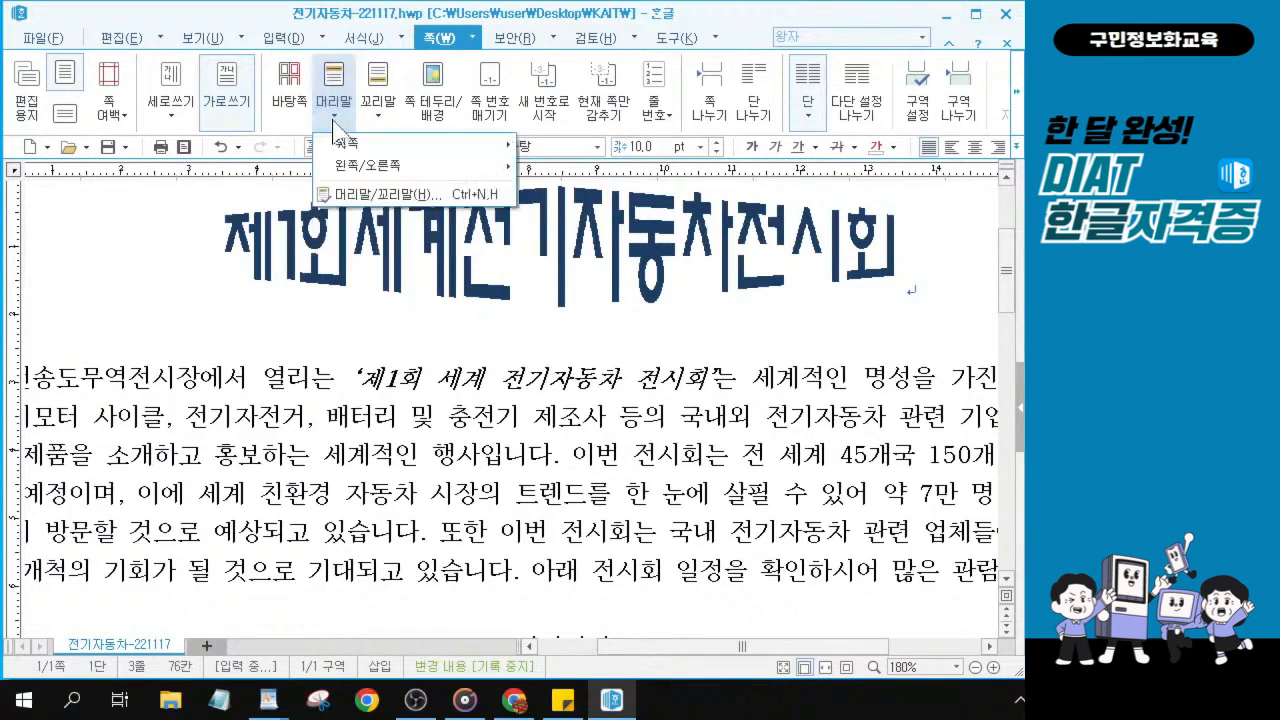
click(345, 198)
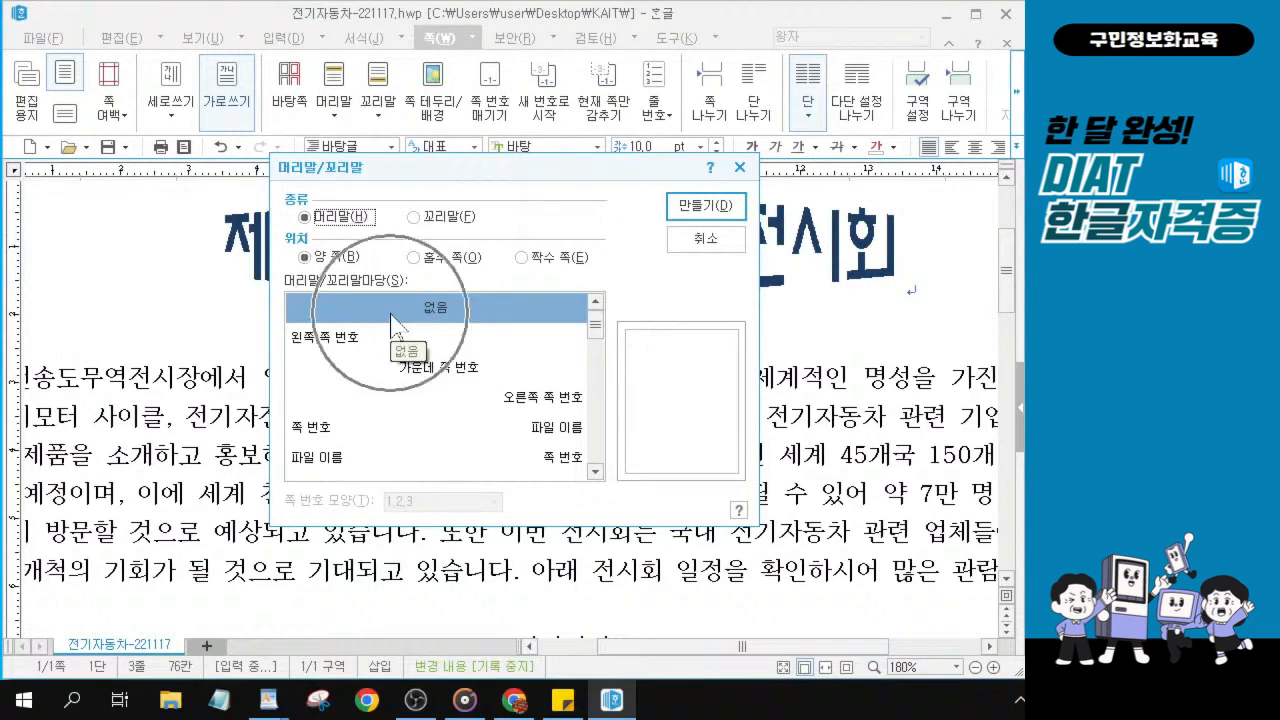
click(720, 213)
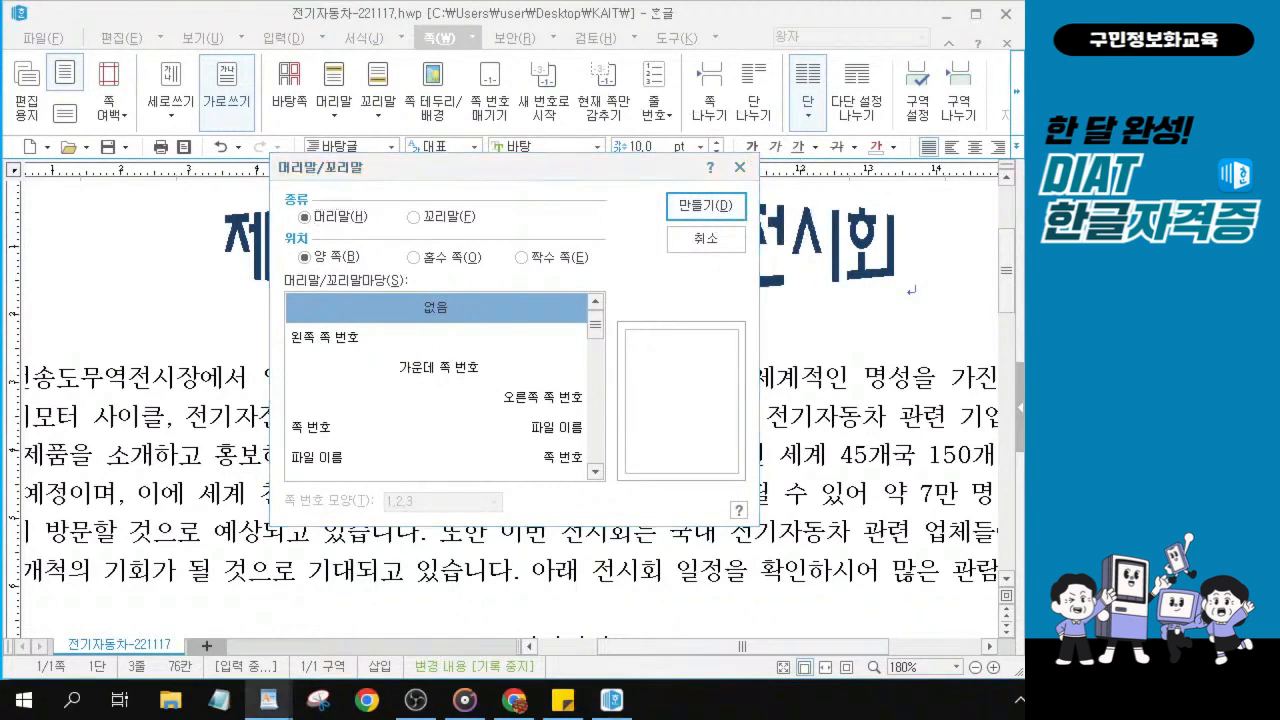
click(706, 207)
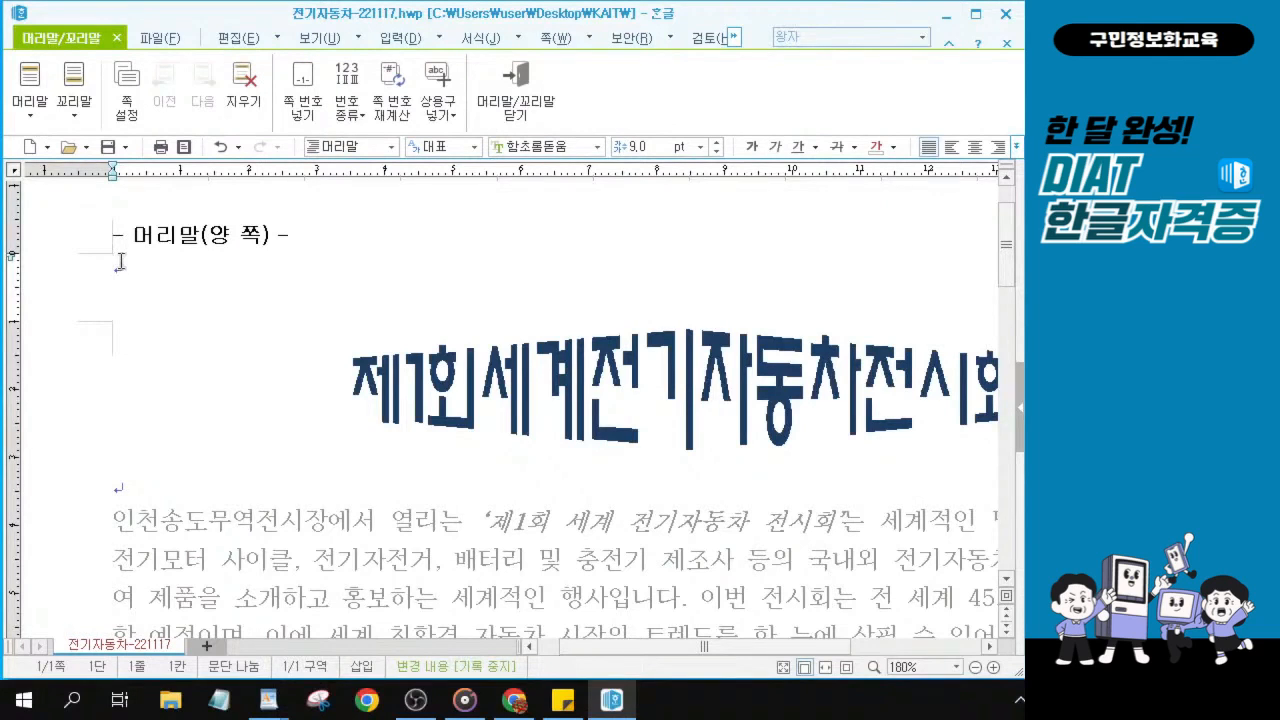
text(DIAT)
Set the font of the header text DIAT to 궁서.
drag(160, 264, 85, 262)
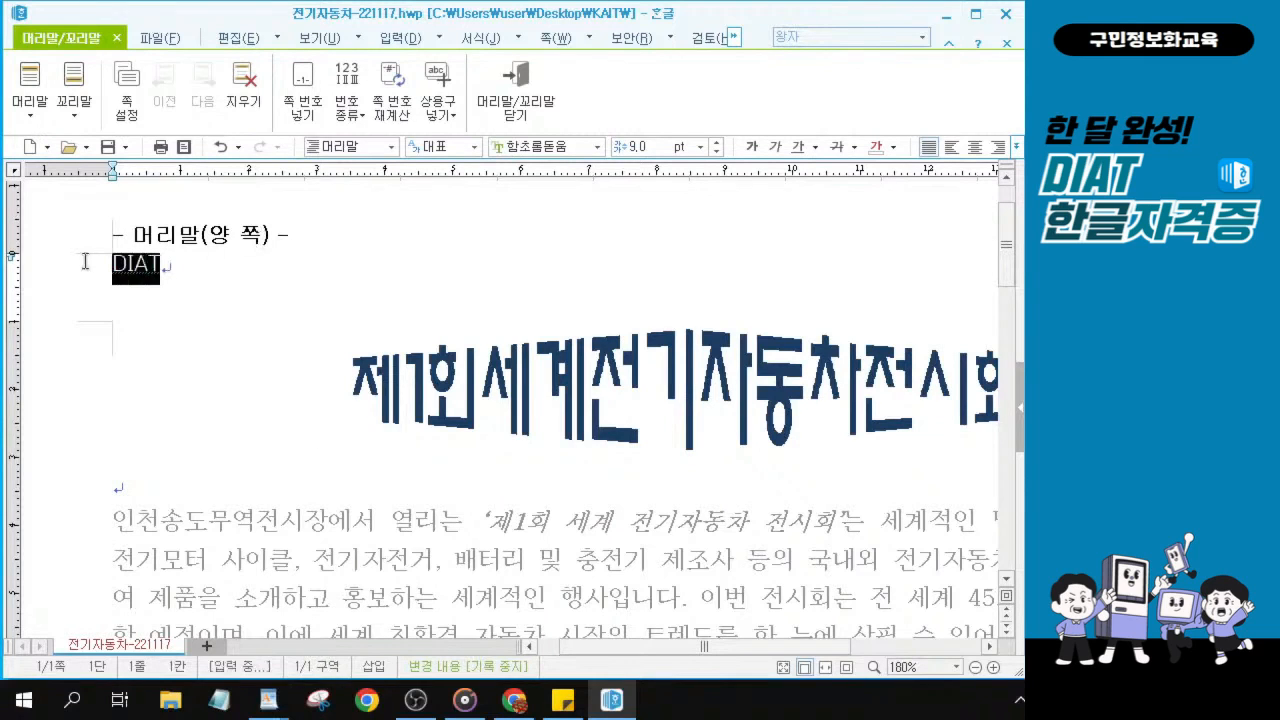
click(185, 264)
drag(181, 267, 82, 263)
click(187, 263)
scroll(92, 293, up, 2)
drag(250, 268, 162, 278)
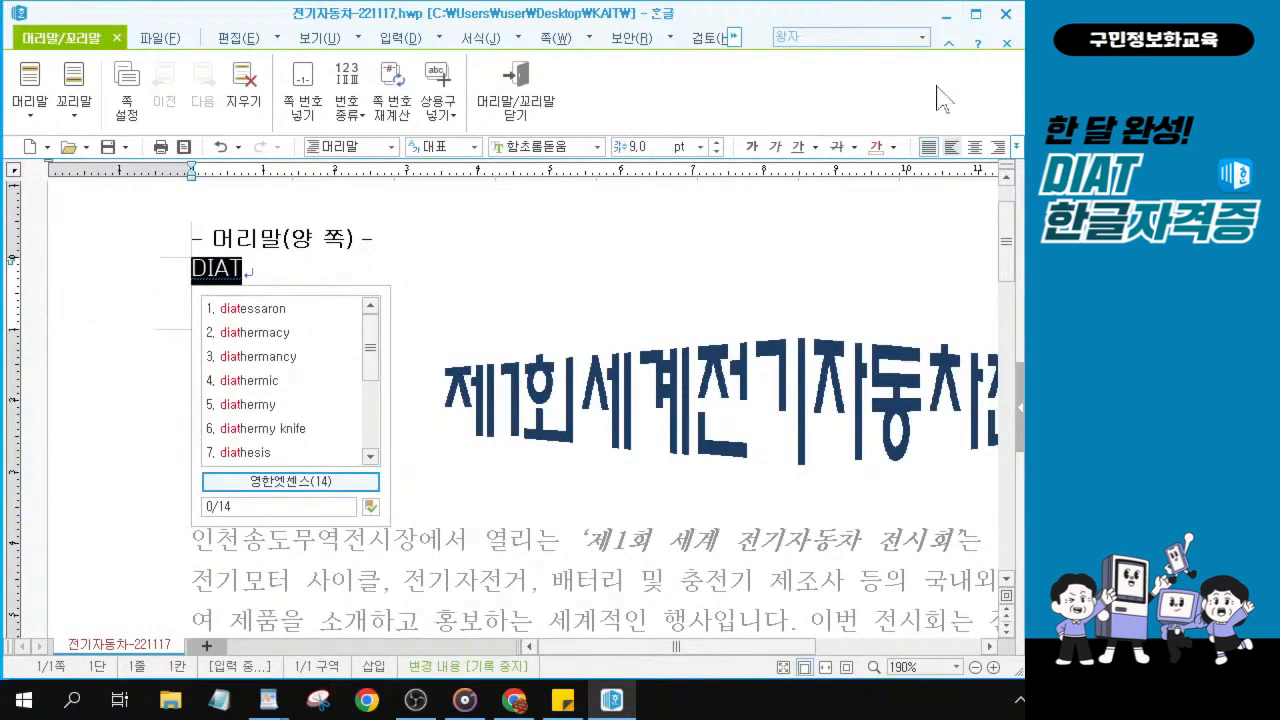
key(ctrl)
key(ctrl)
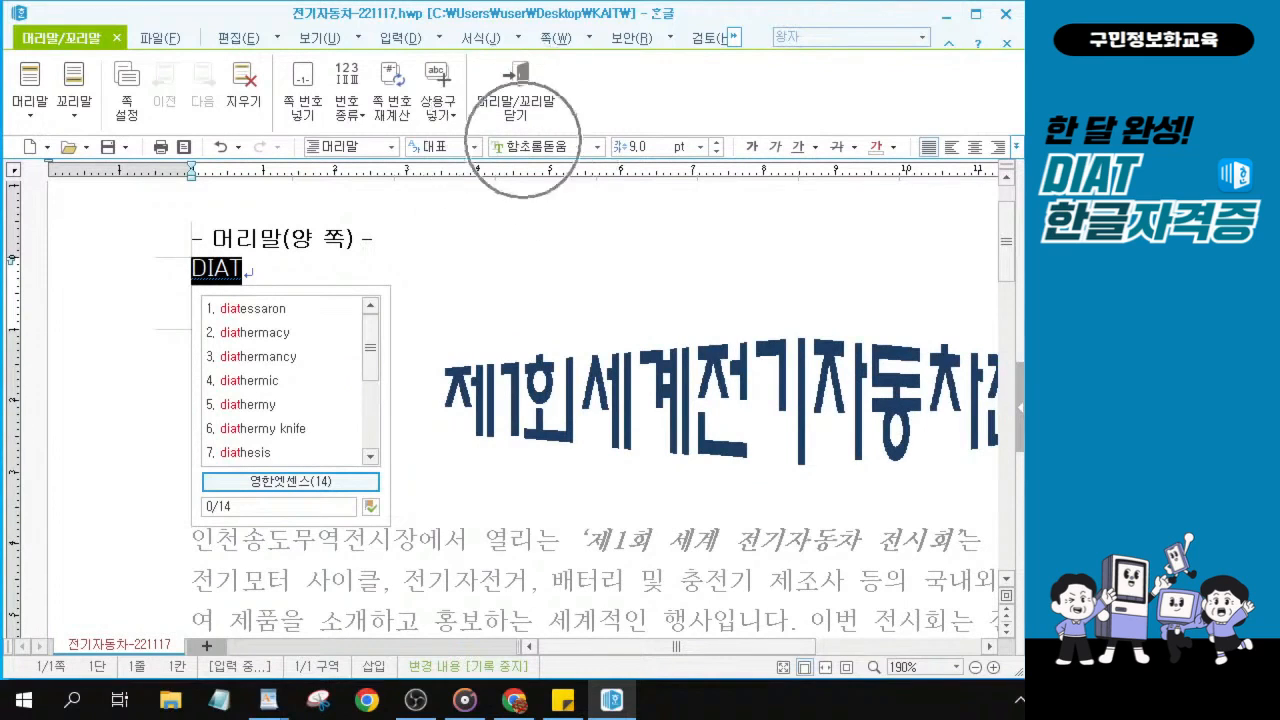
click(524, 146)
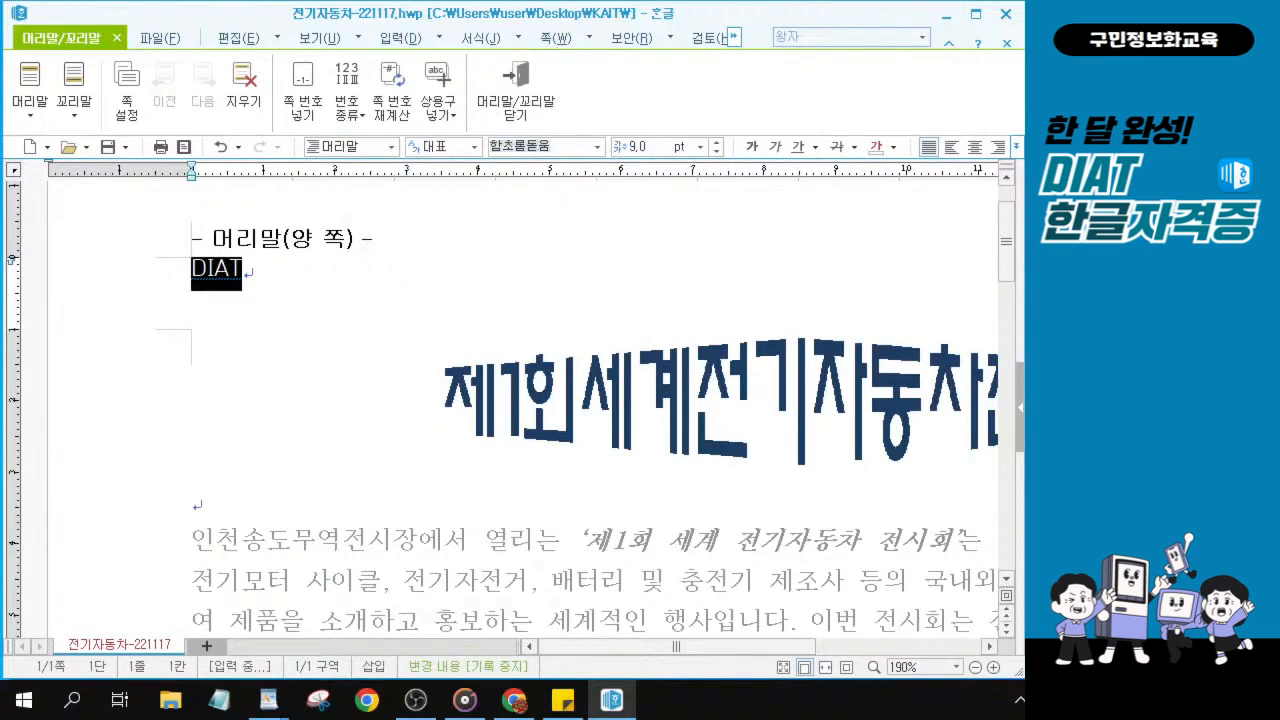
key(ctrl)
text(궁ㅅ)
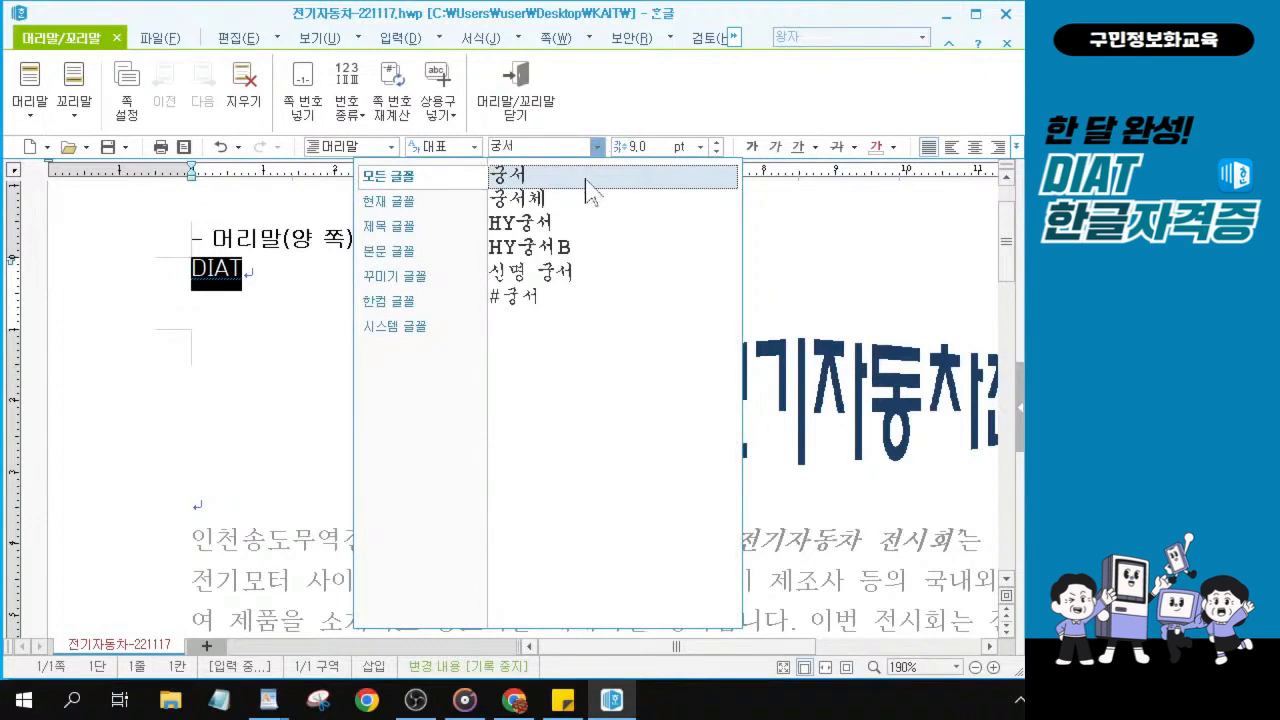
key(ctrl)
key(ctrl)
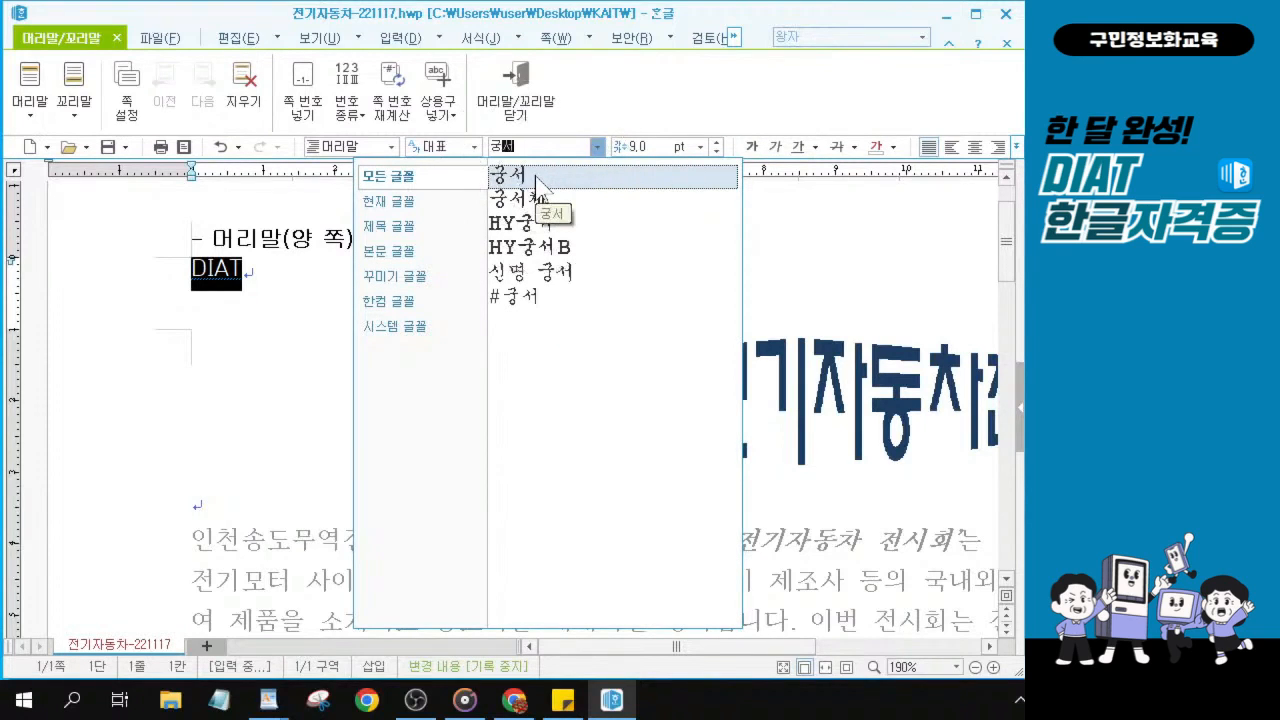
click(537, 178)
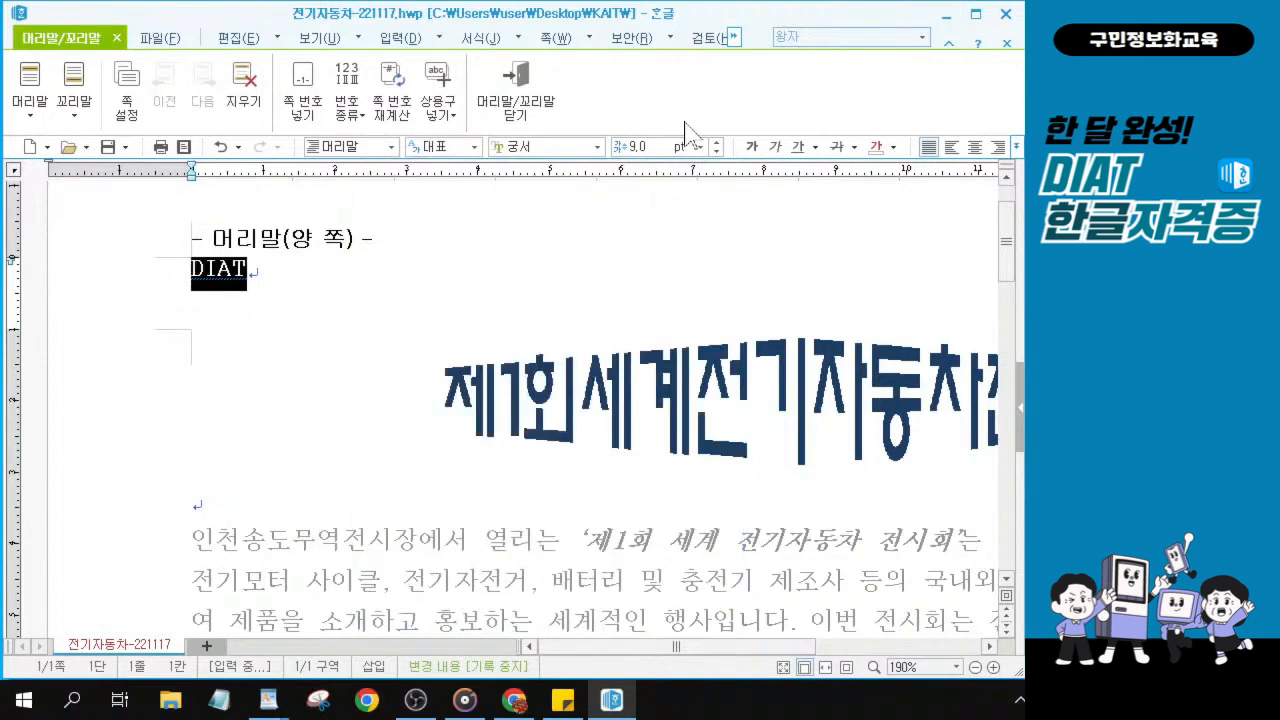
Right-align the header text DIAT and close header editing to return to the body.
key(ctrl)
click(997, 148)
key(ctrl)
key(ctrl)
click(1000, 147)
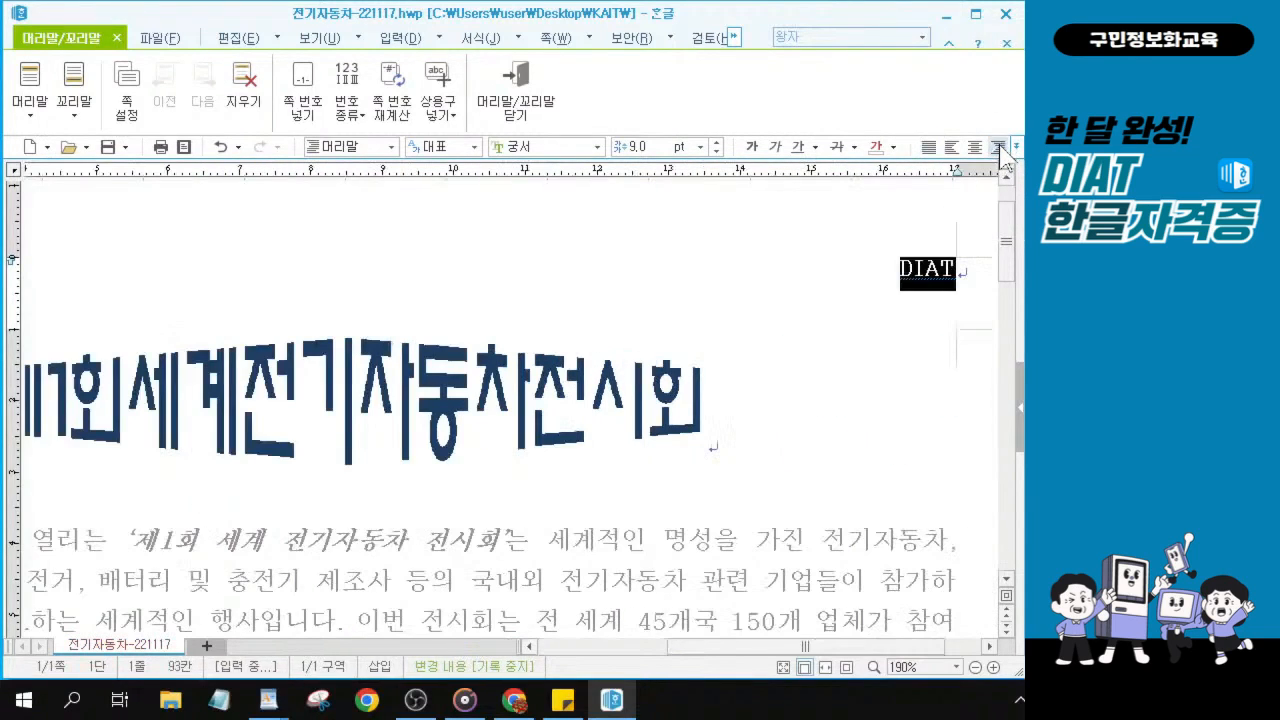
key(ctrl)
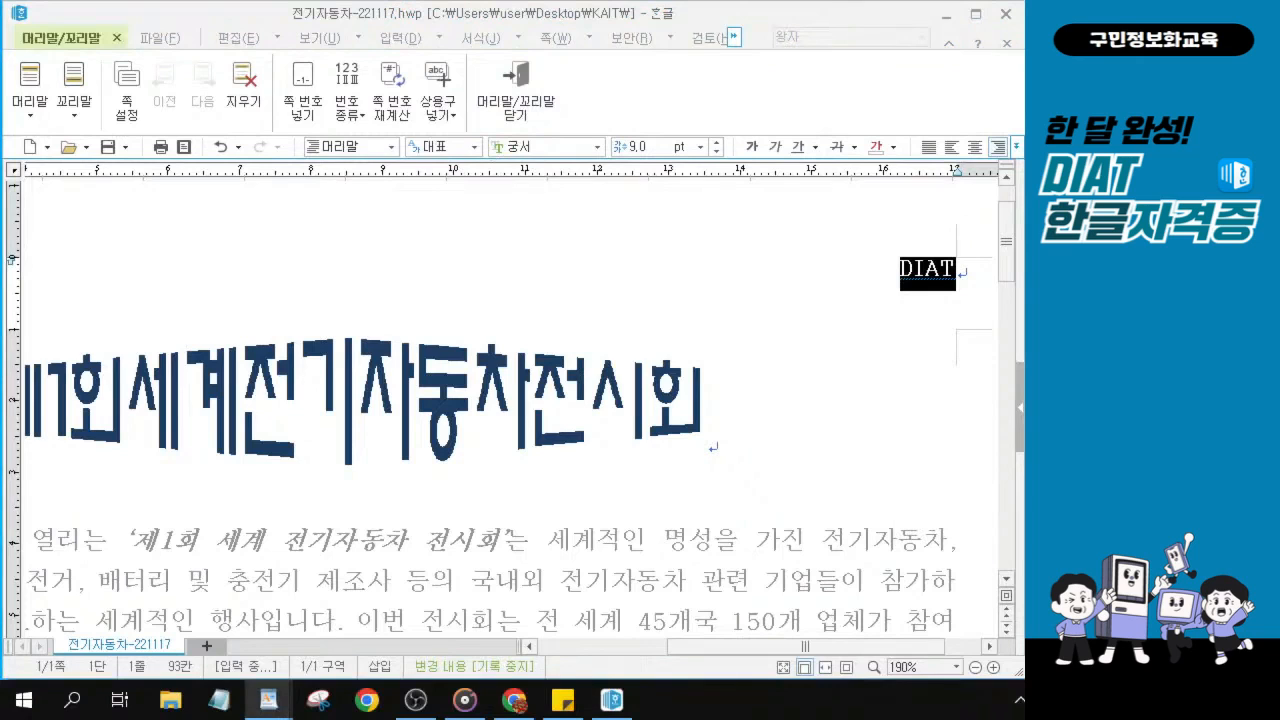
click(533, 100)
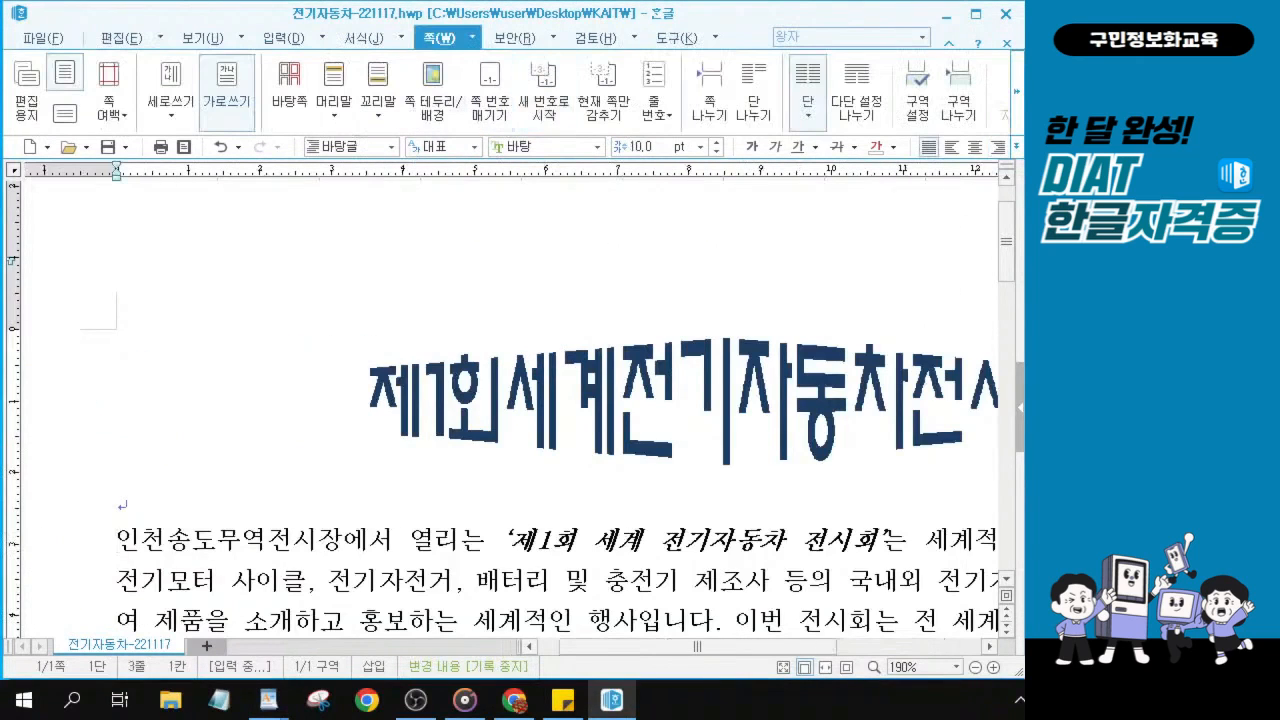
Insert page numbers at the lower right of the page in the I,II,III number format with dashes (줄표 넣기).
key(alt+Tab)
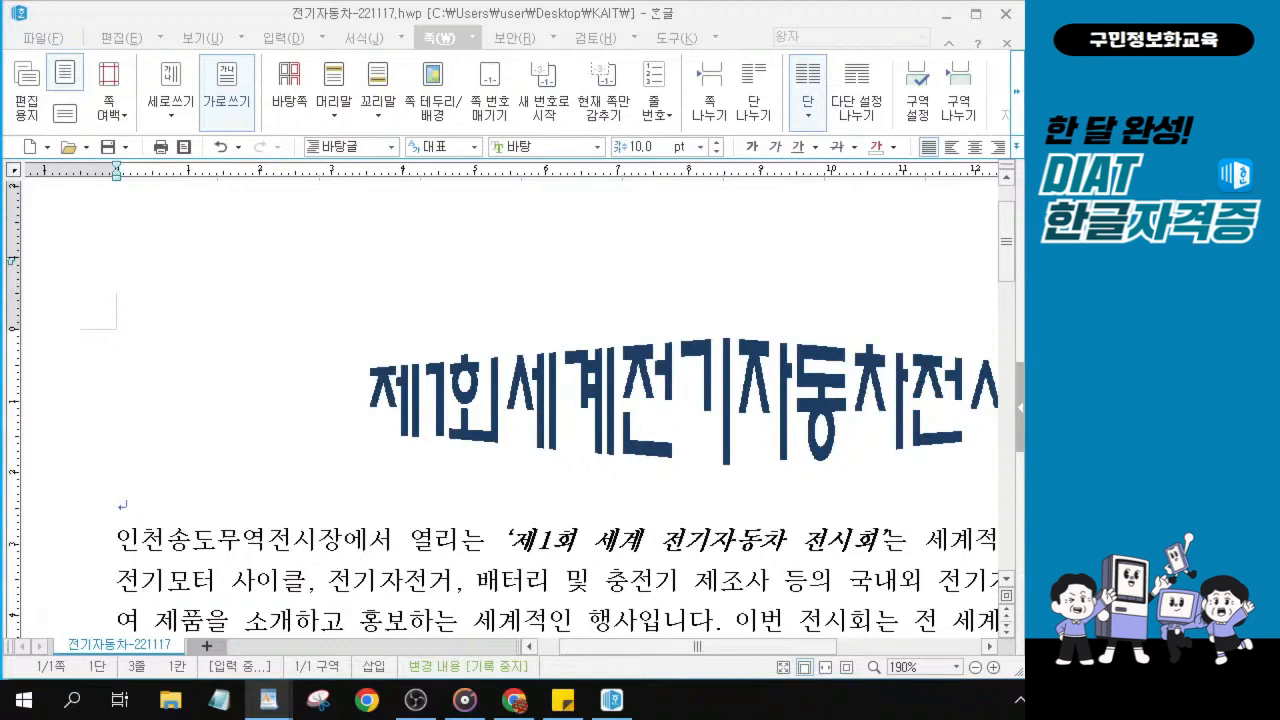
click(440, 45)
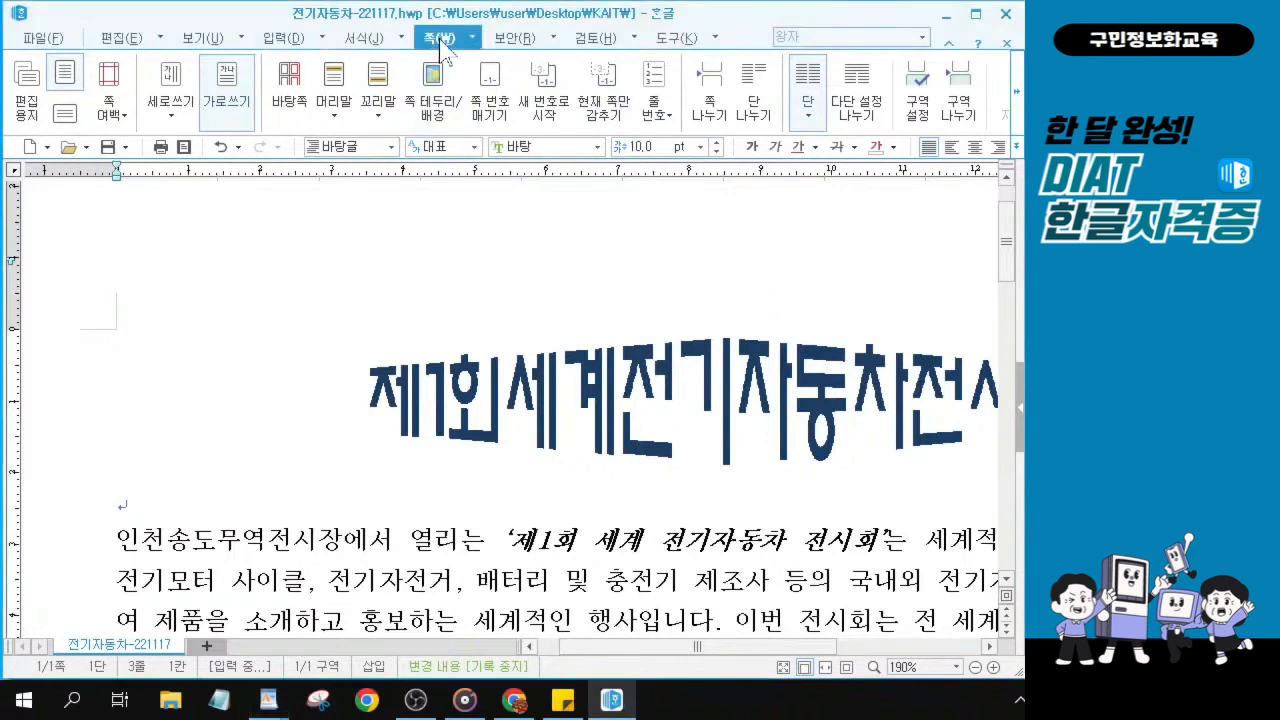
click(492, 104)
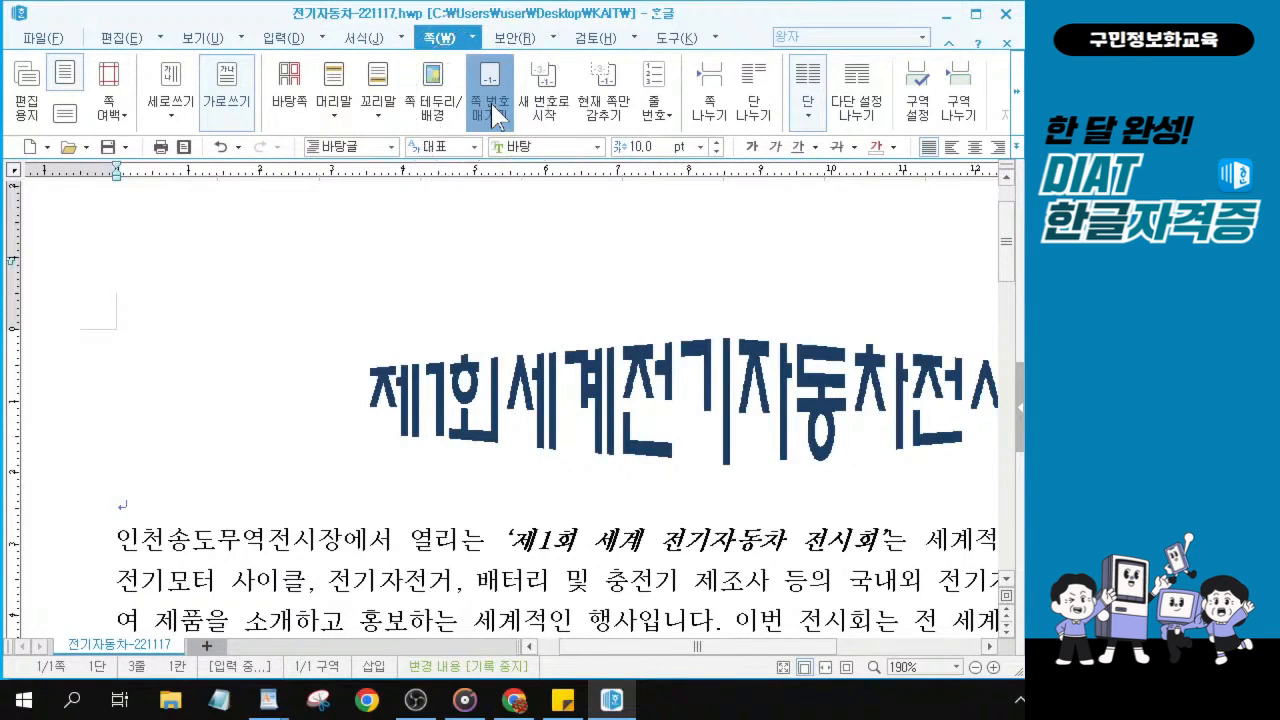
click(491, 103)
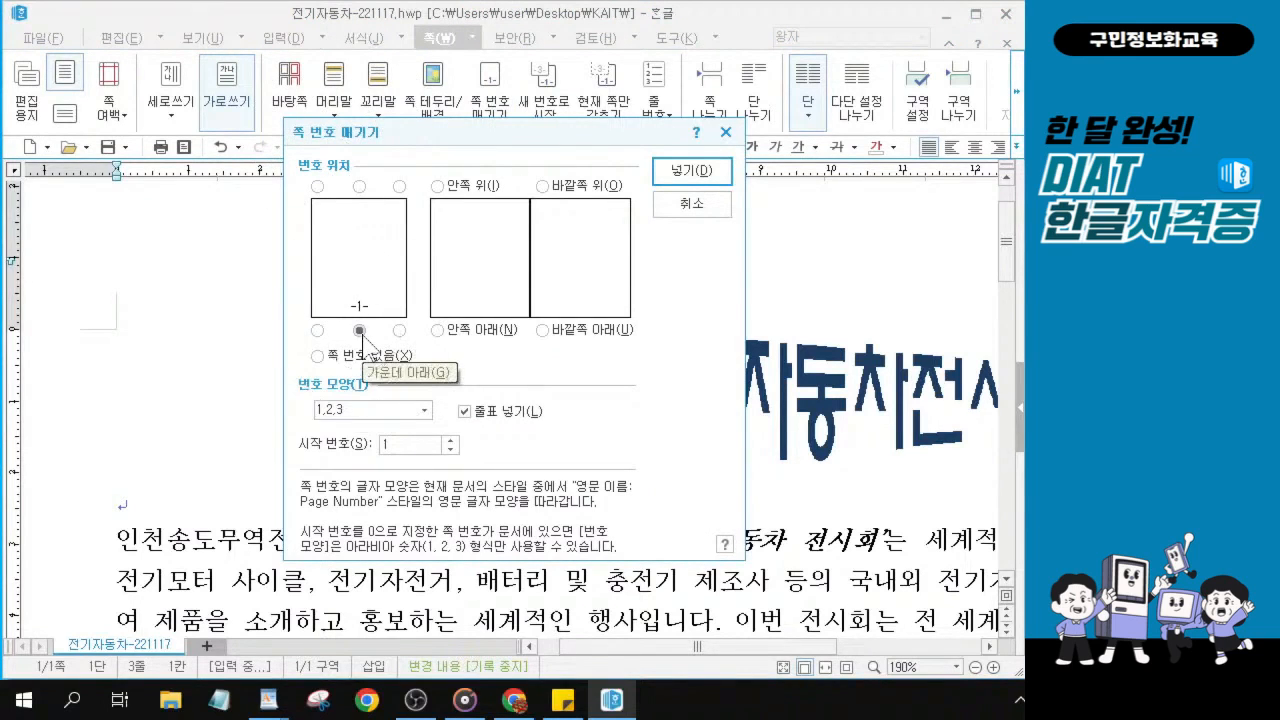
click(399, 330)
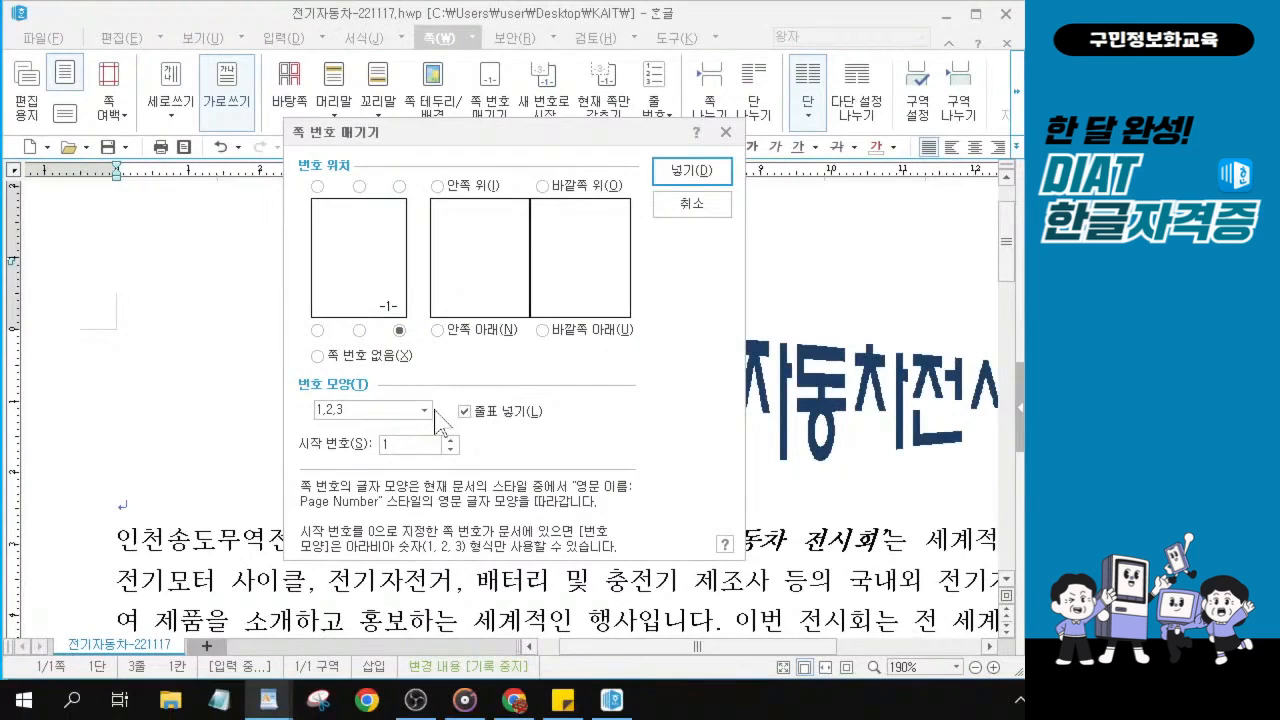
click(446, 489)
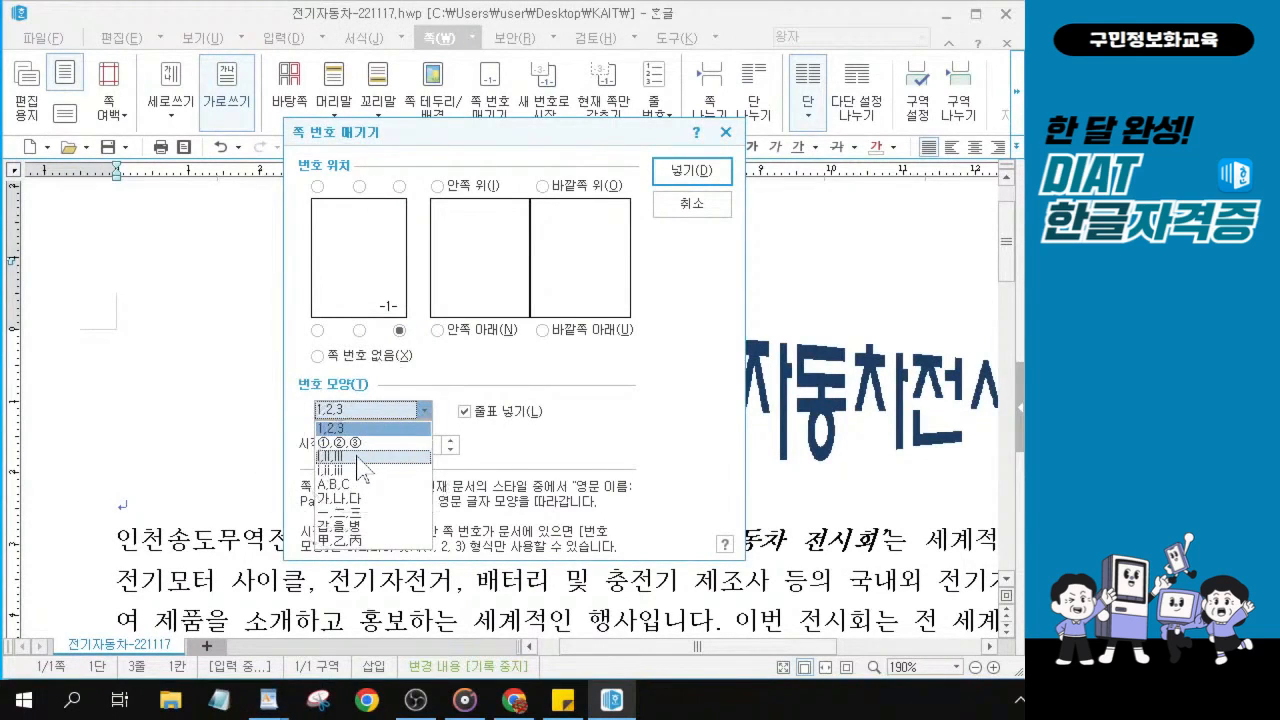
click(357, 458)
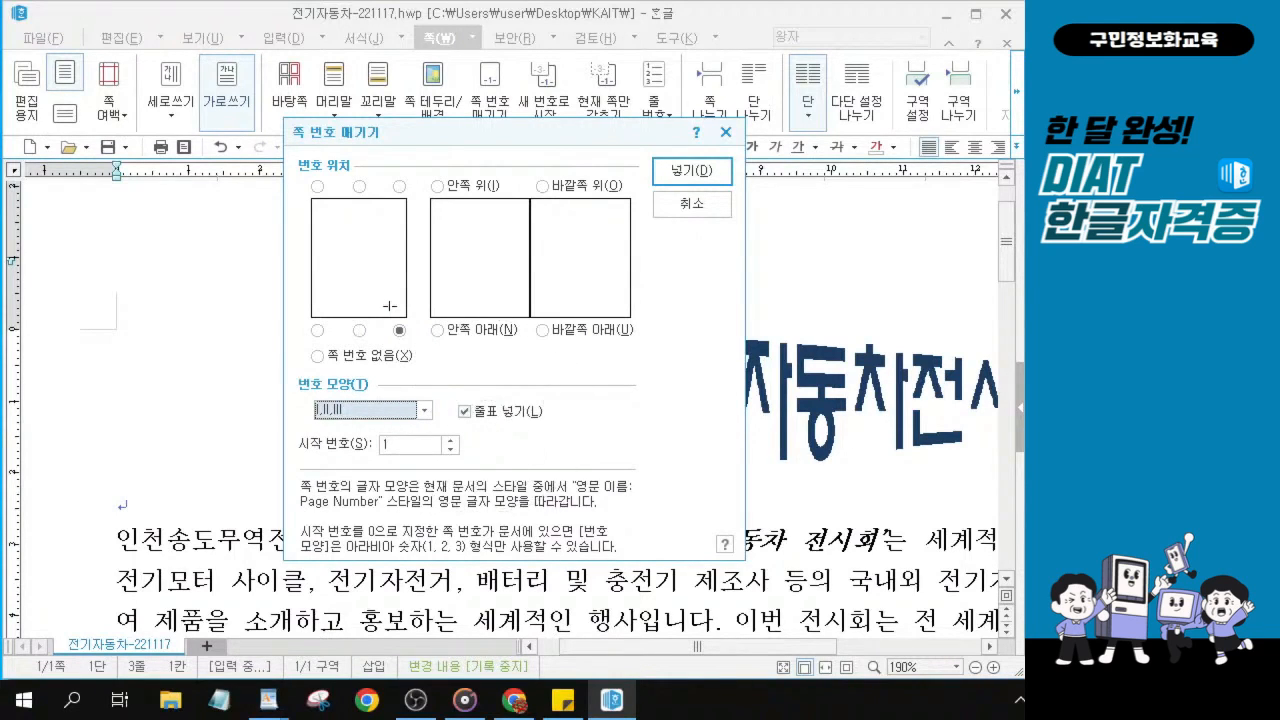
key(alt+Tab)
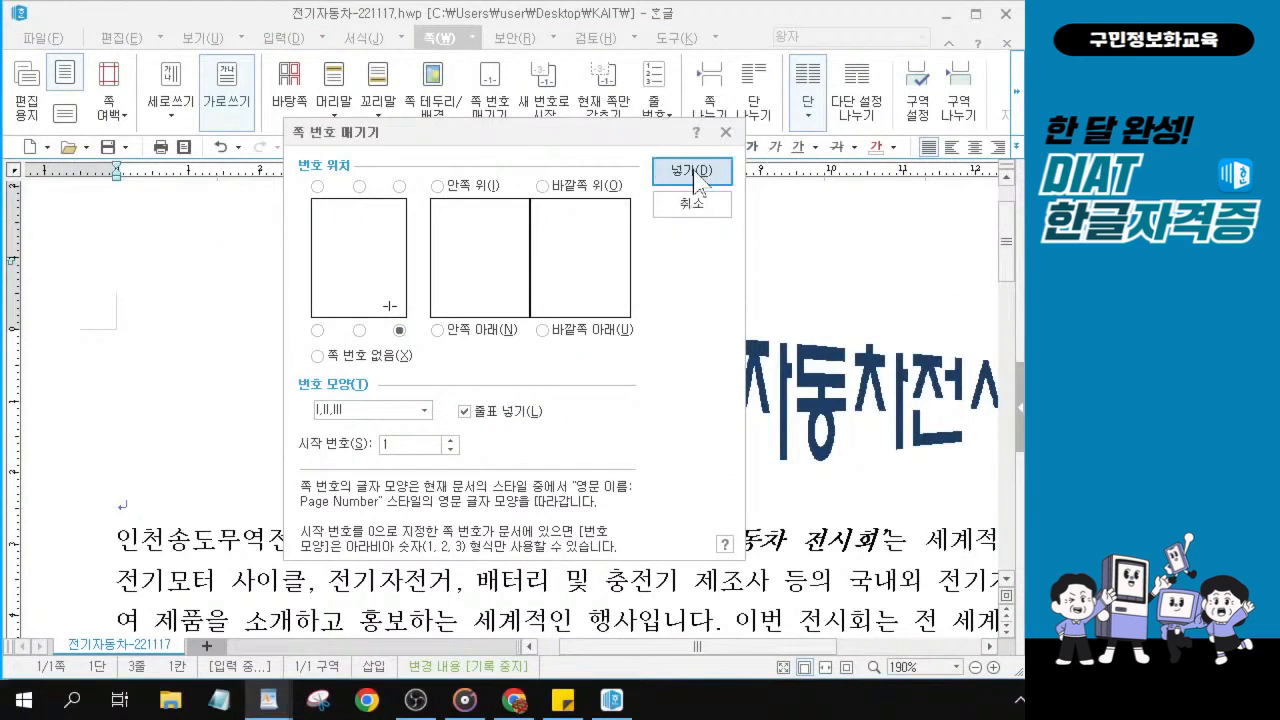
click(697, 176)
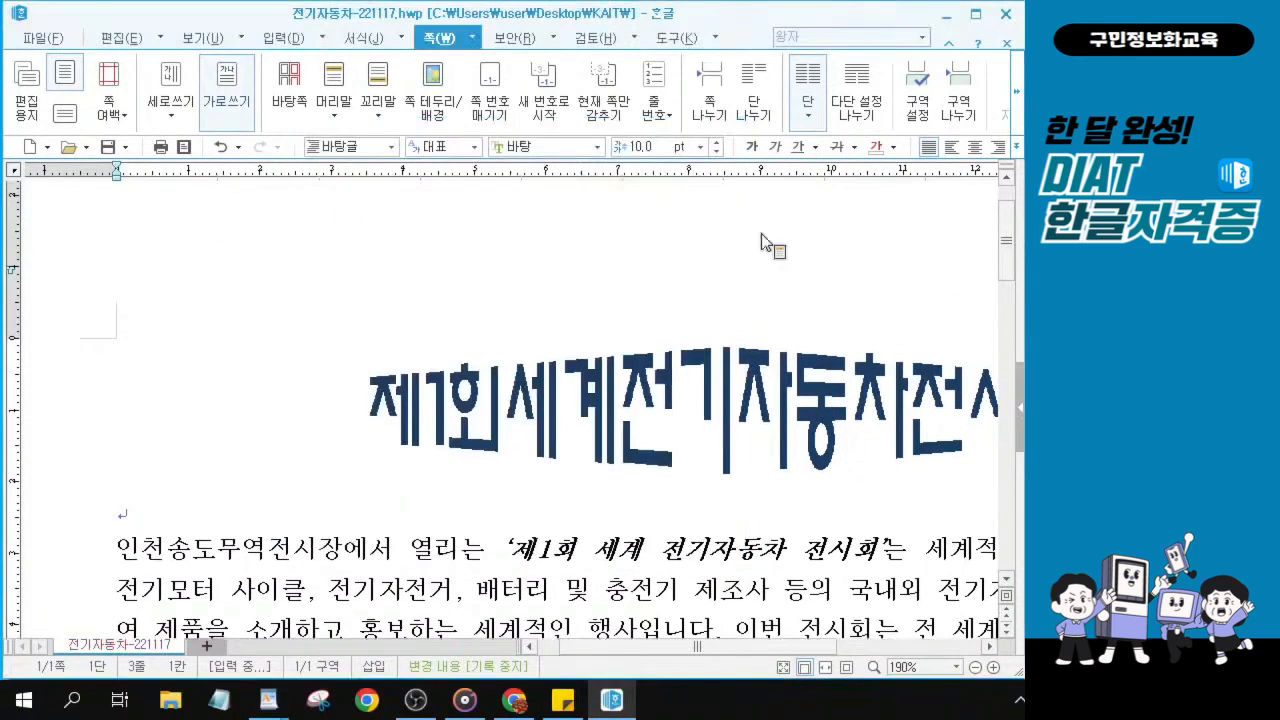
Check the position and number format of the page number at the foot of the page.
scroll(657, 331, down, 10)
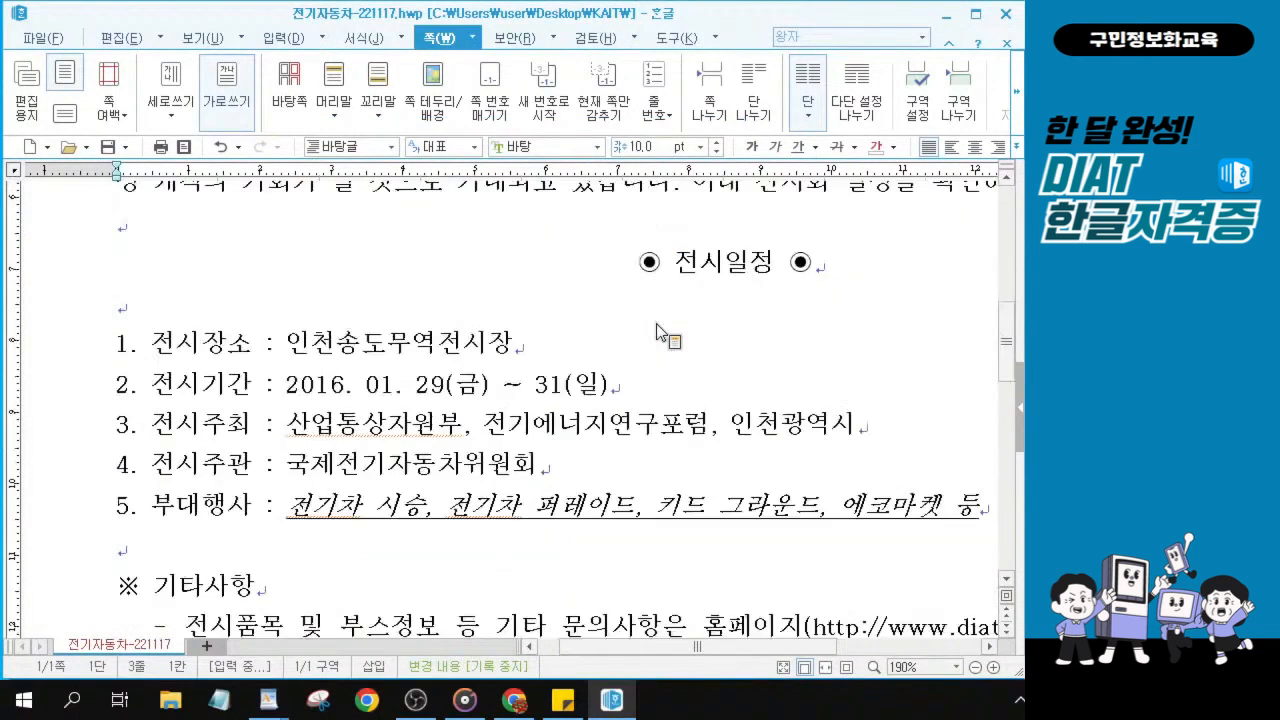
scroll(657, 331, down, 3)
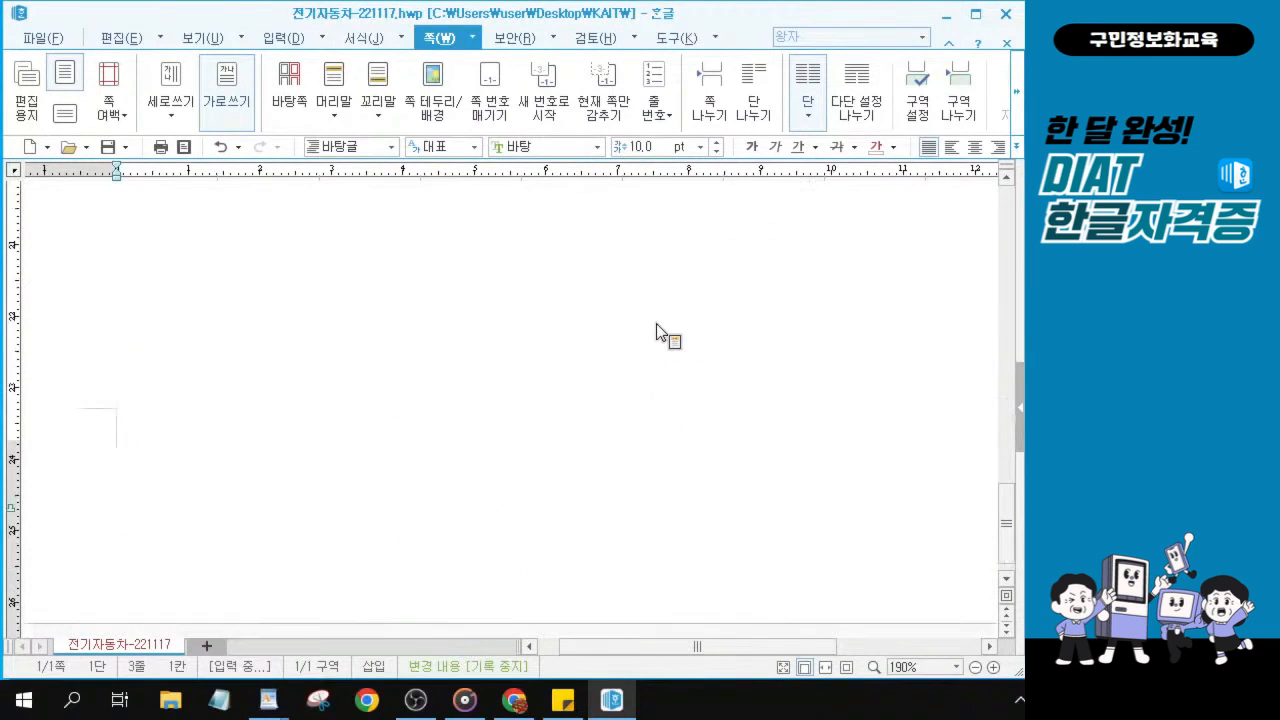
click(657, 331)
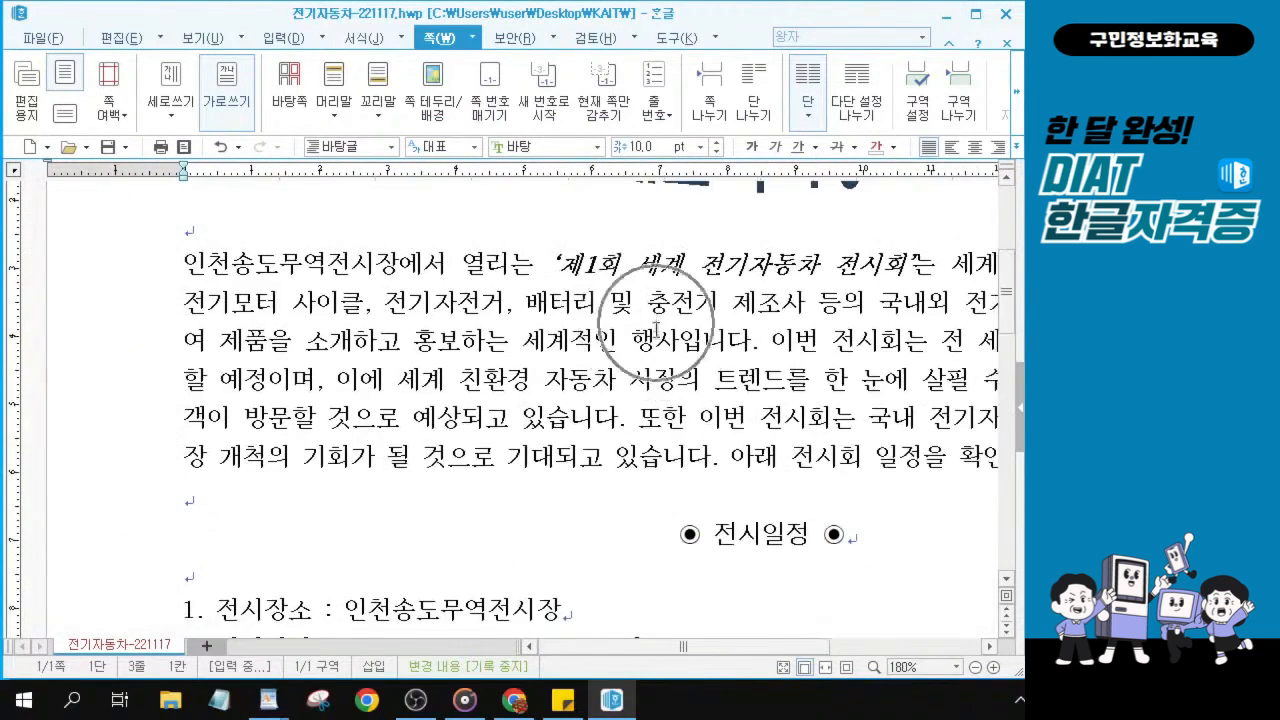
scroll(657, 331, down, 10)
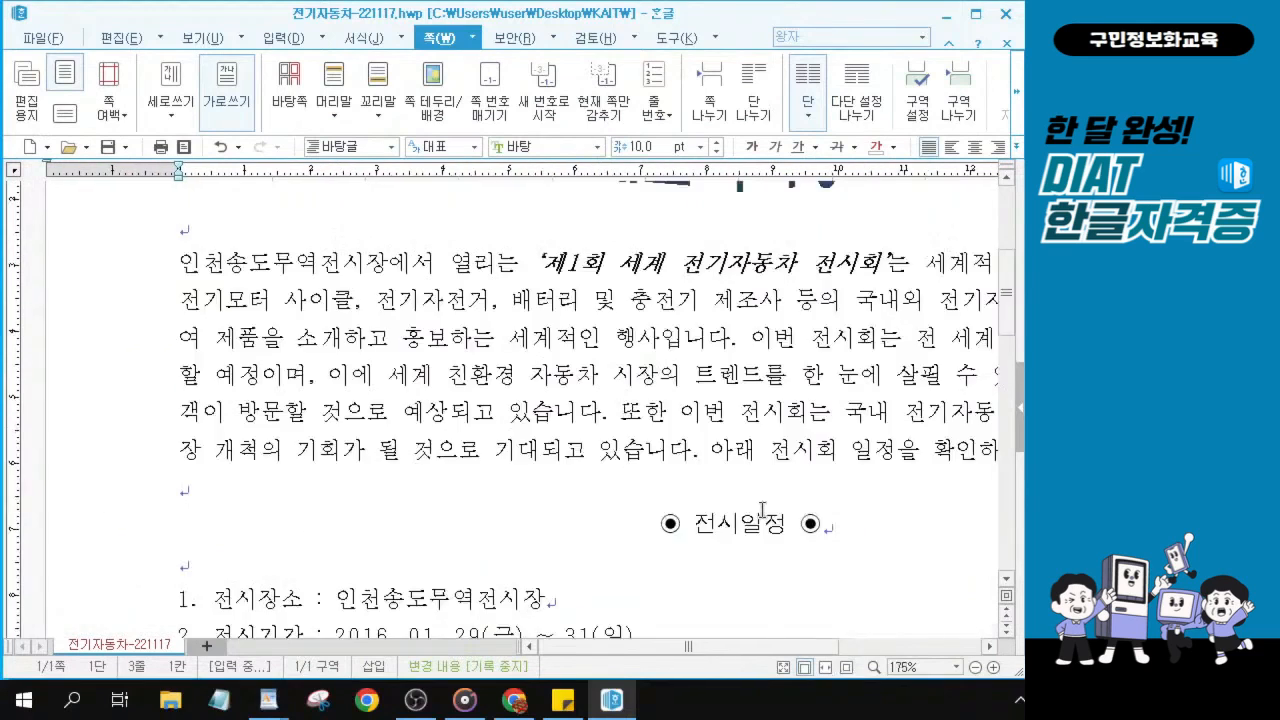
scroll(762, 510, down, 5)
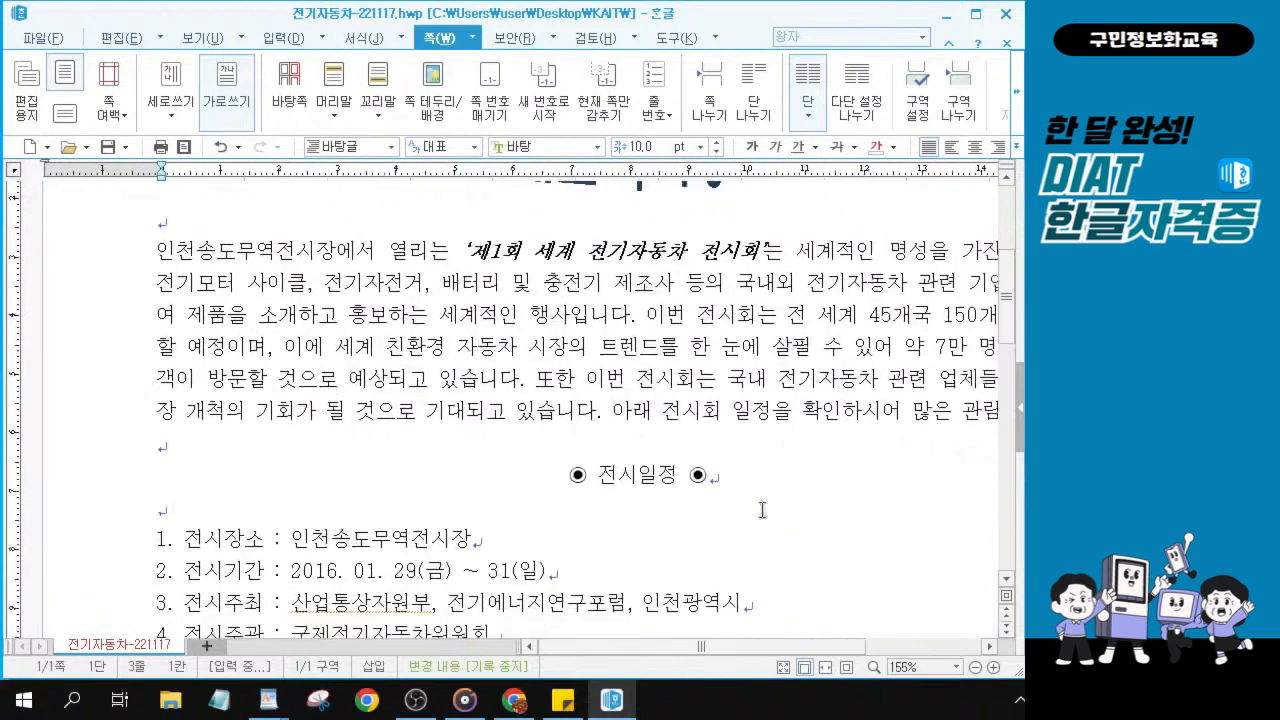
scroll(762, 510, down, 2)
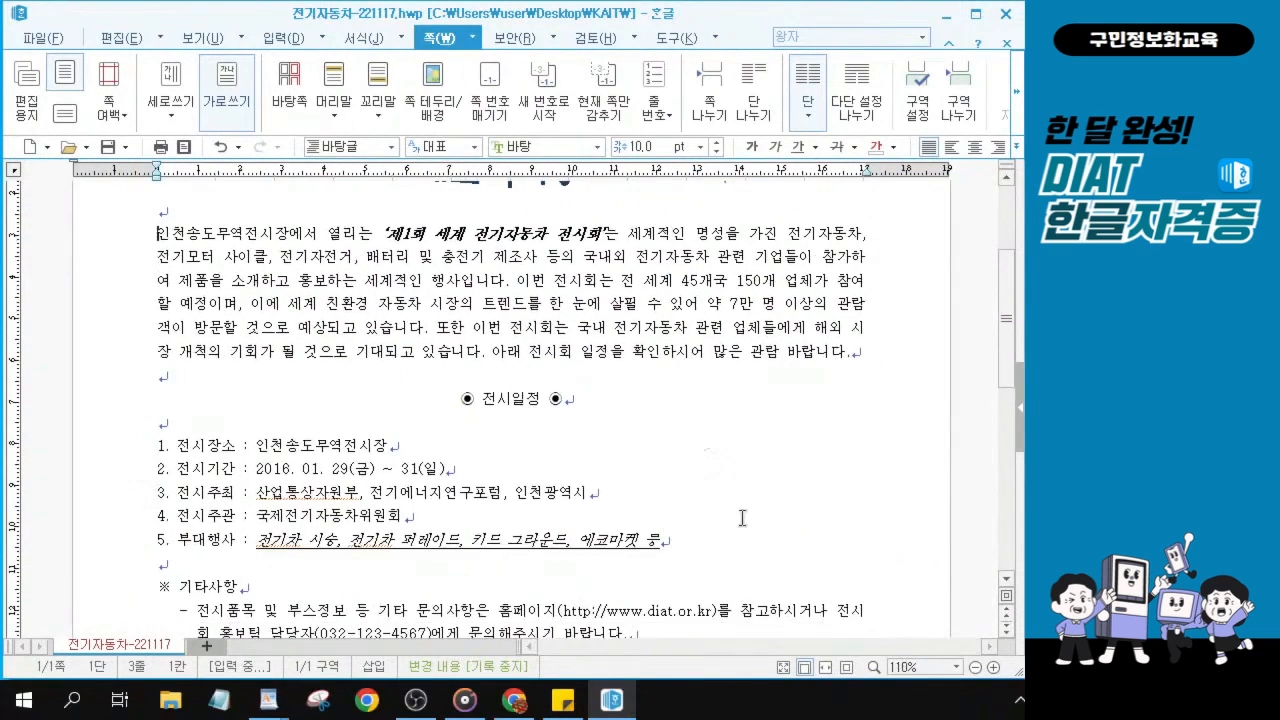
scroll(686, 457, down, 8)
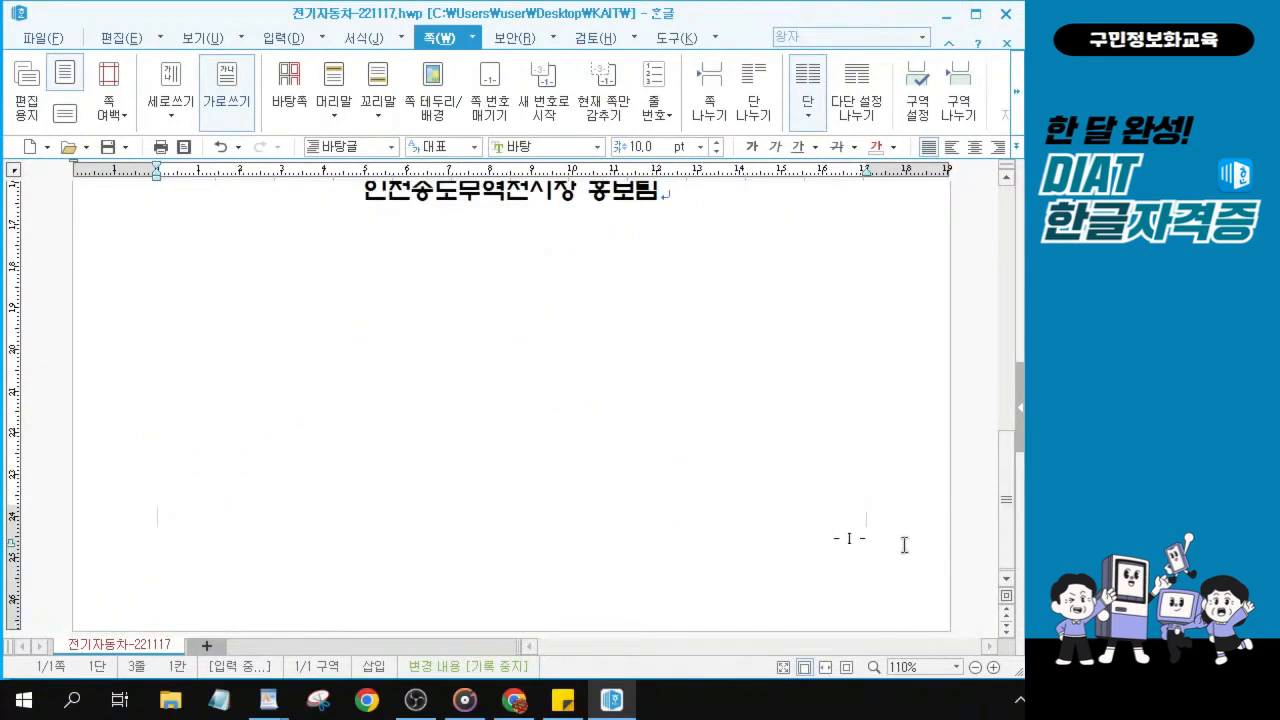
click(904, 545)
click(892, 548)
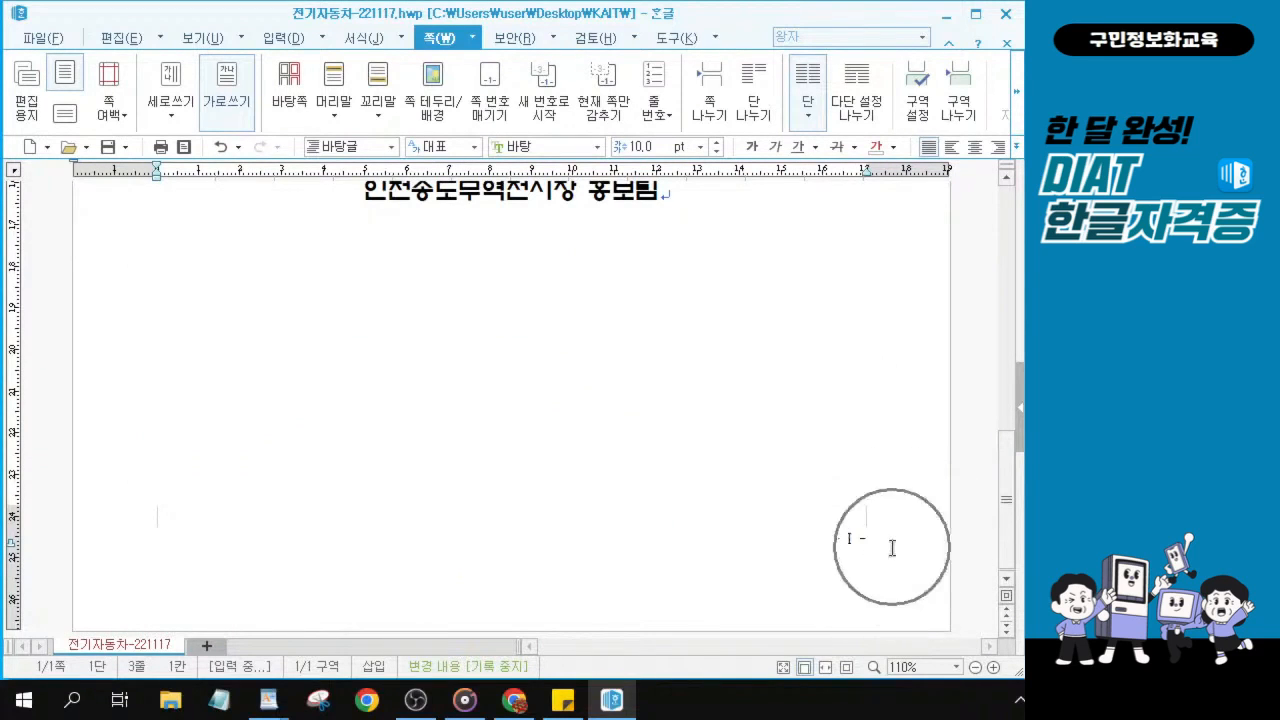
click(892, 547)
click(891, 548)
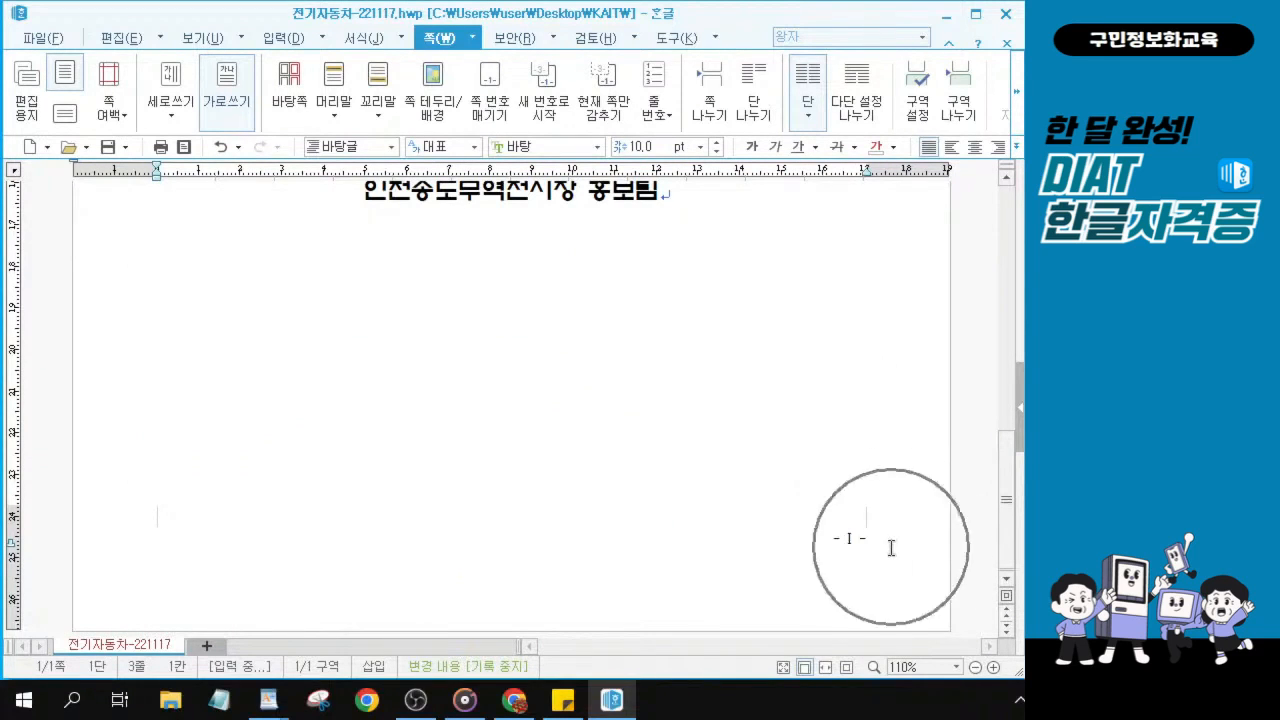
Save the document 전기자동차-221117.hwp with its page number in place.
click(883, 547)
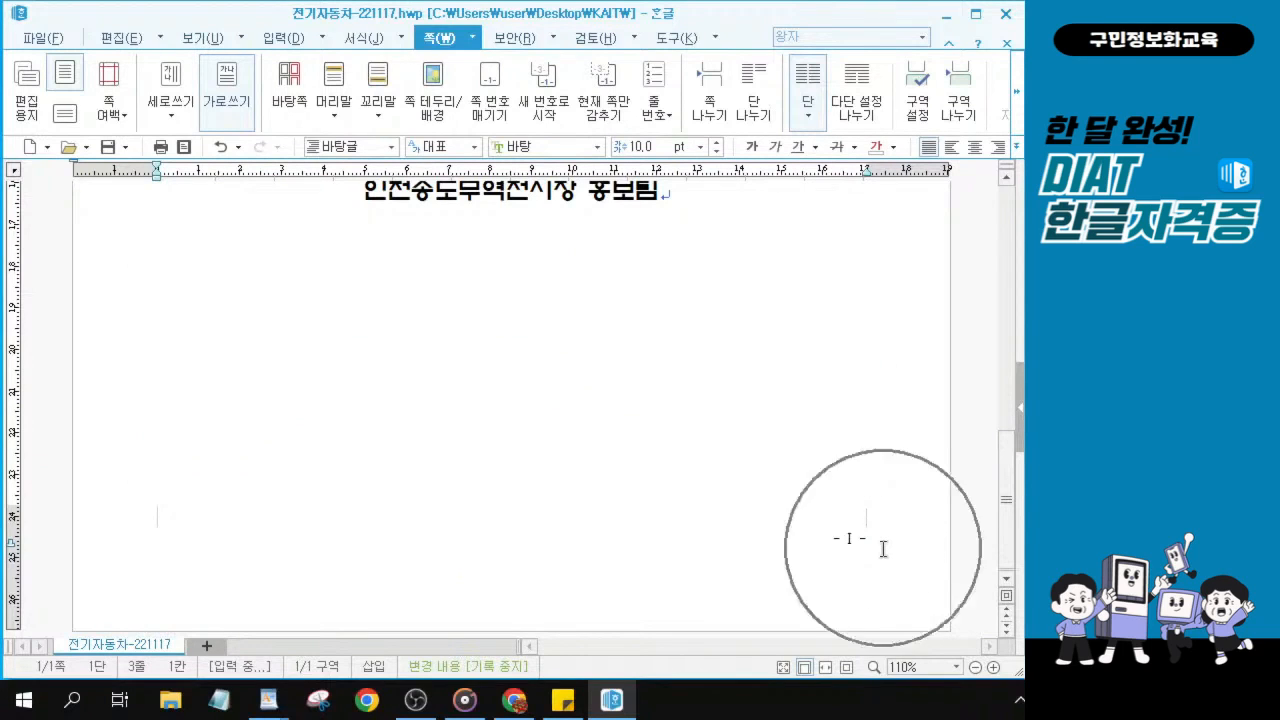
click(883, 547)
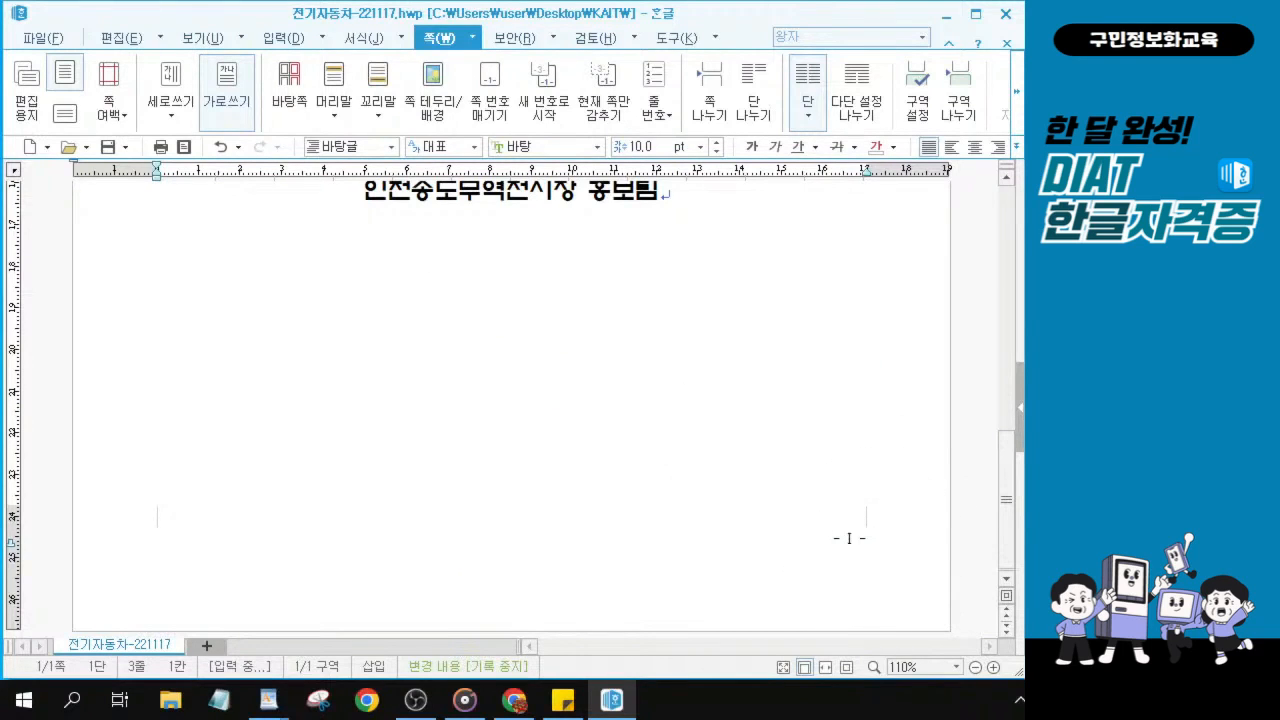
click(108, 147)
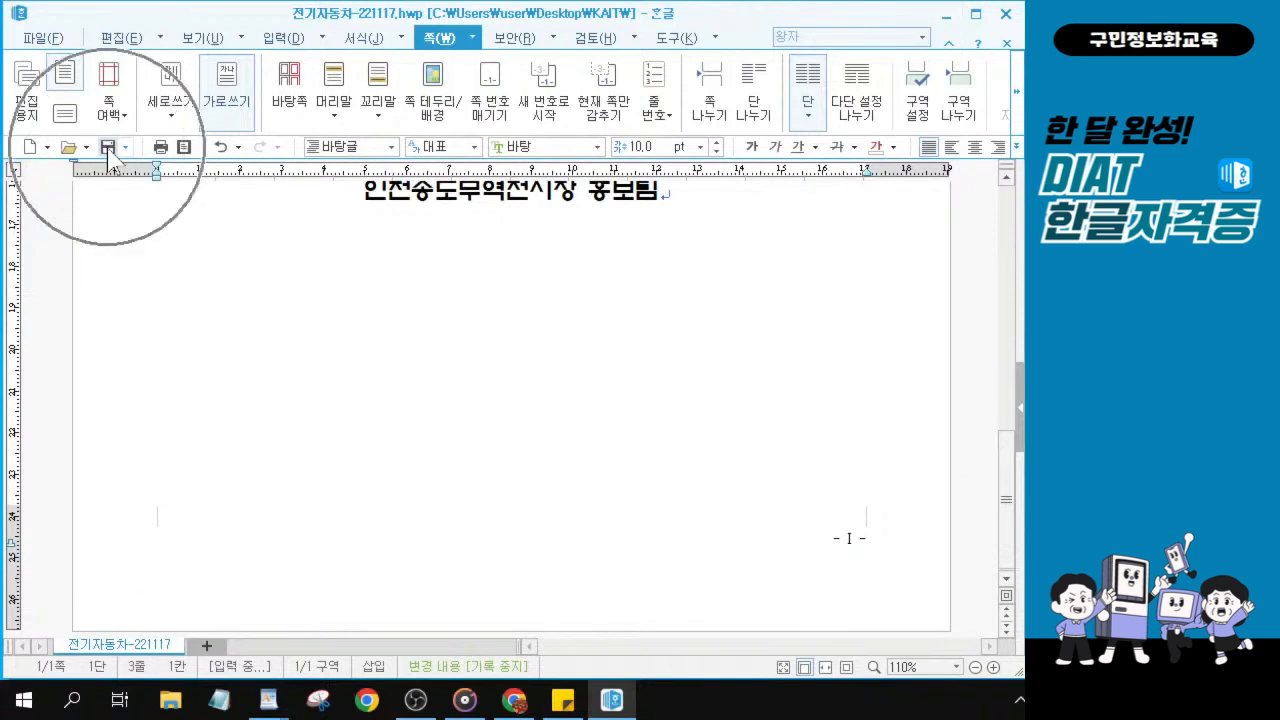
click(108, 149)
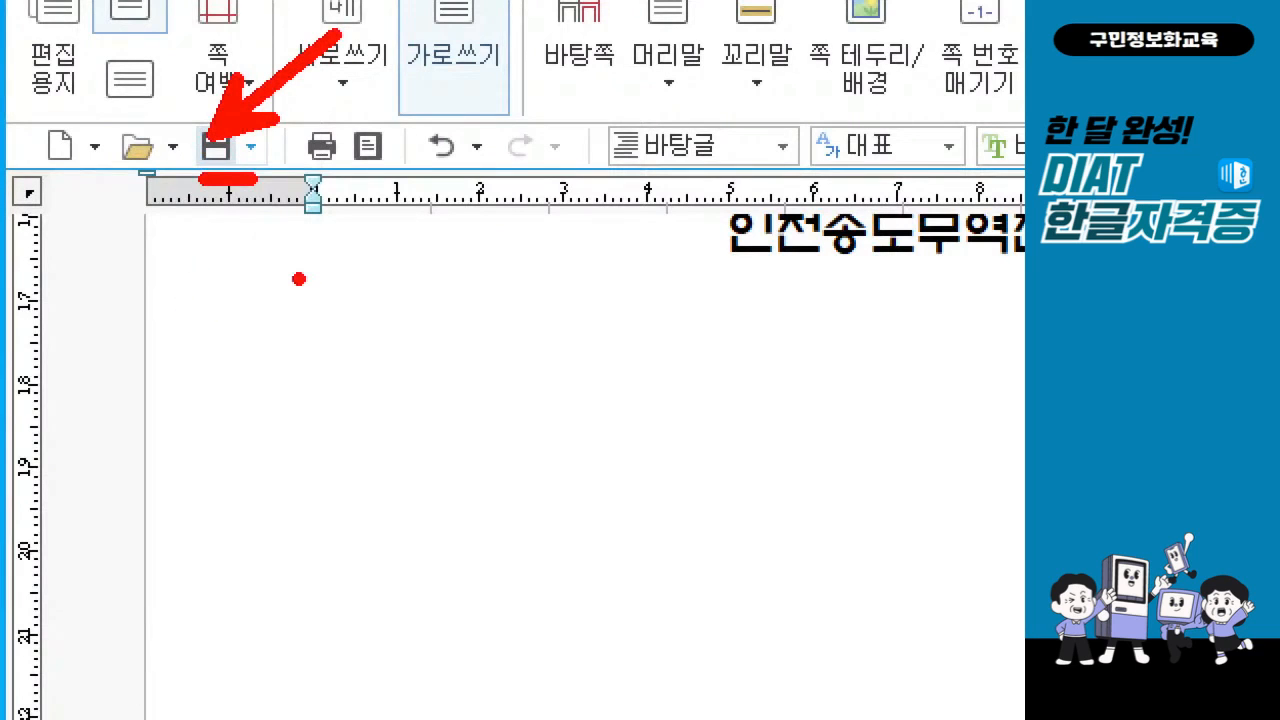
click(216, 147)
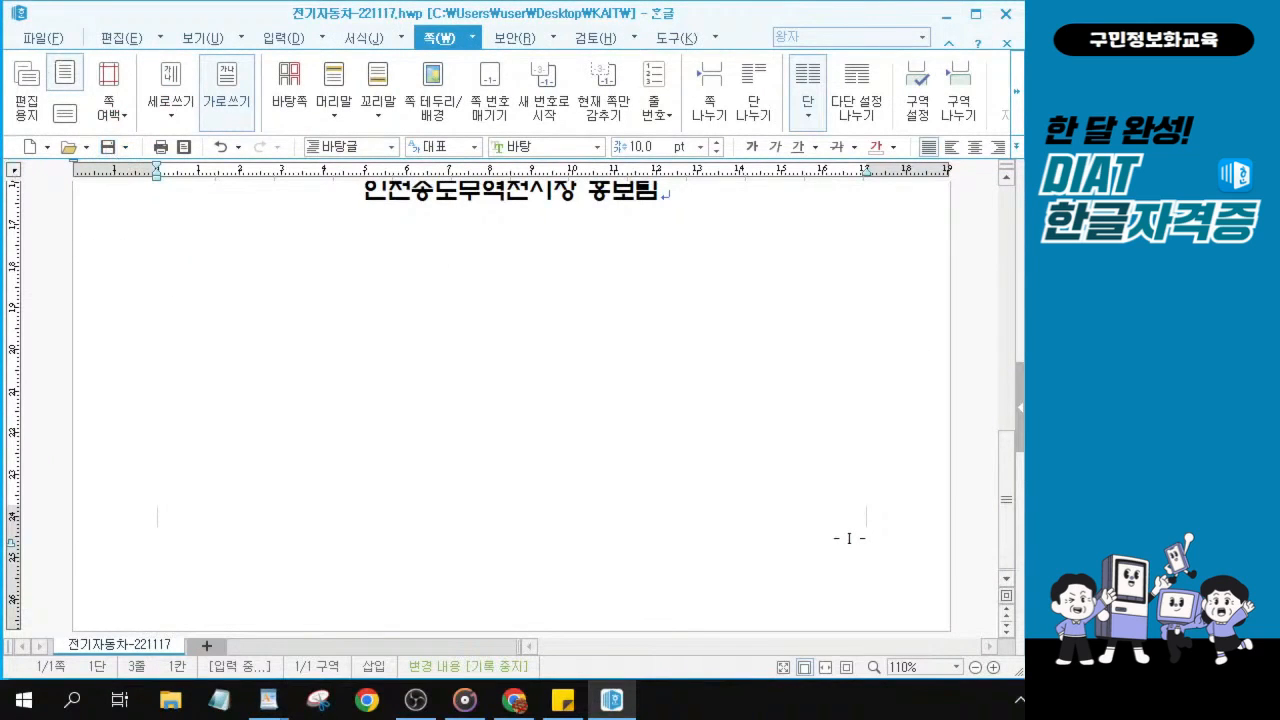
key(alt+Tab)
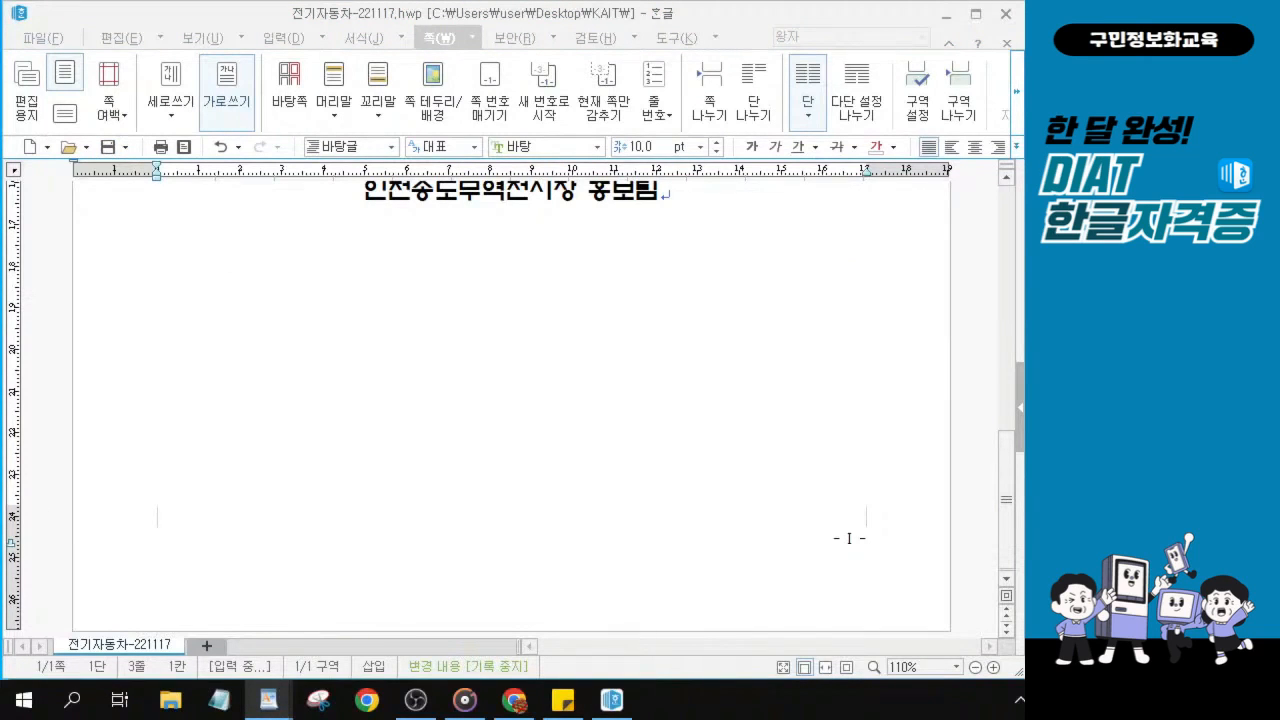
Insert a section break (구역 나누기) right after the final line 인천송도무역전시장 홍보팀 on page 1.
scroll(665, 215, up, 2)
click(669, 262)
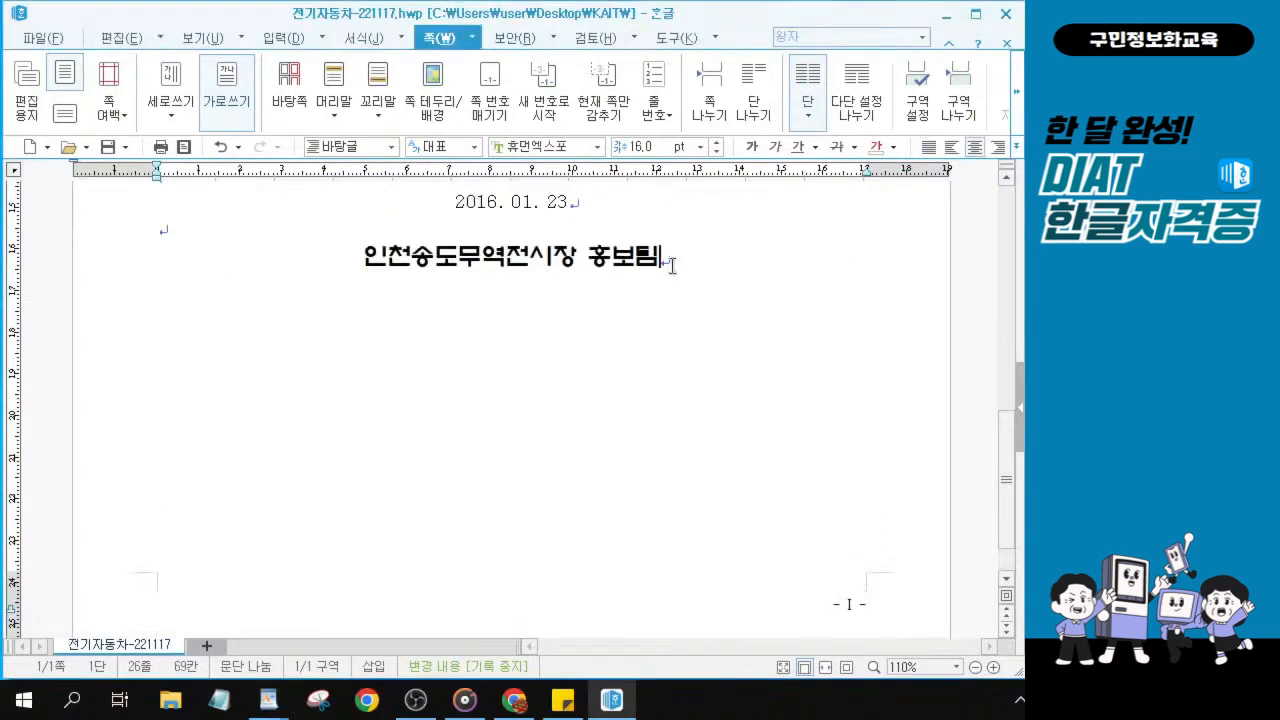
ctrl+scroll(669, 262, up, 2)
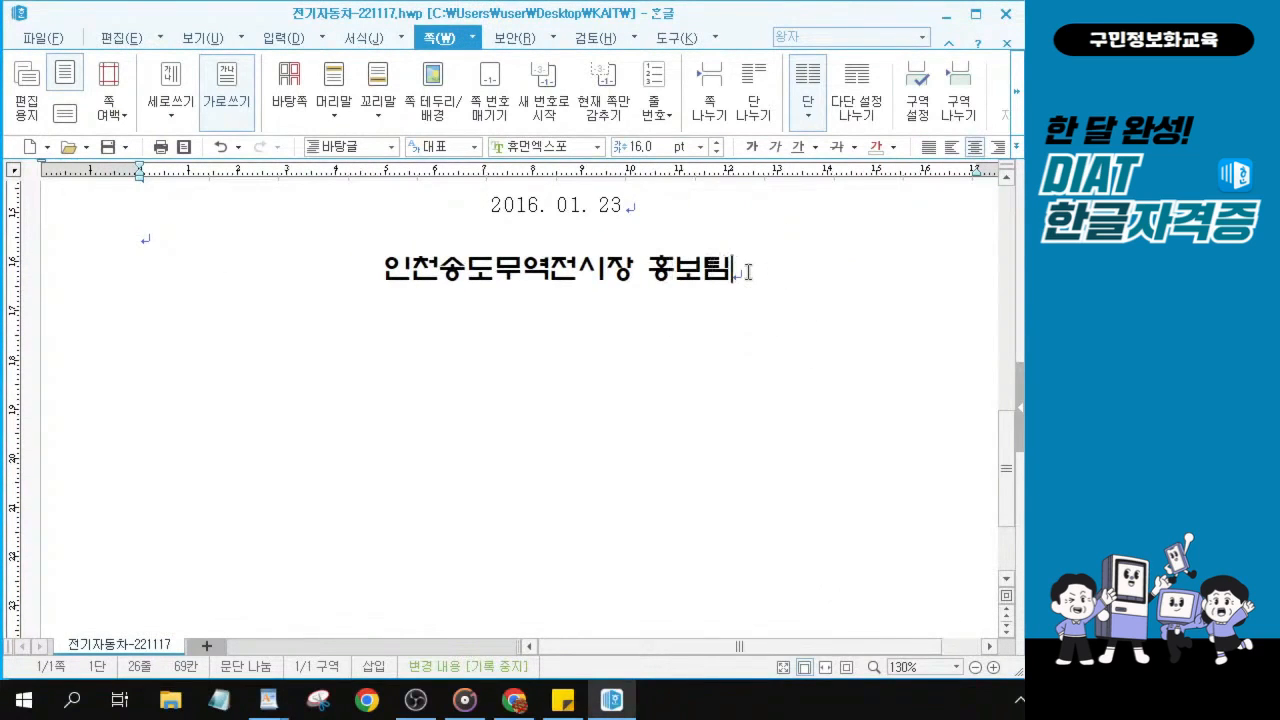
click(748, 271)
click(766, 269)
key(alt+Tab)
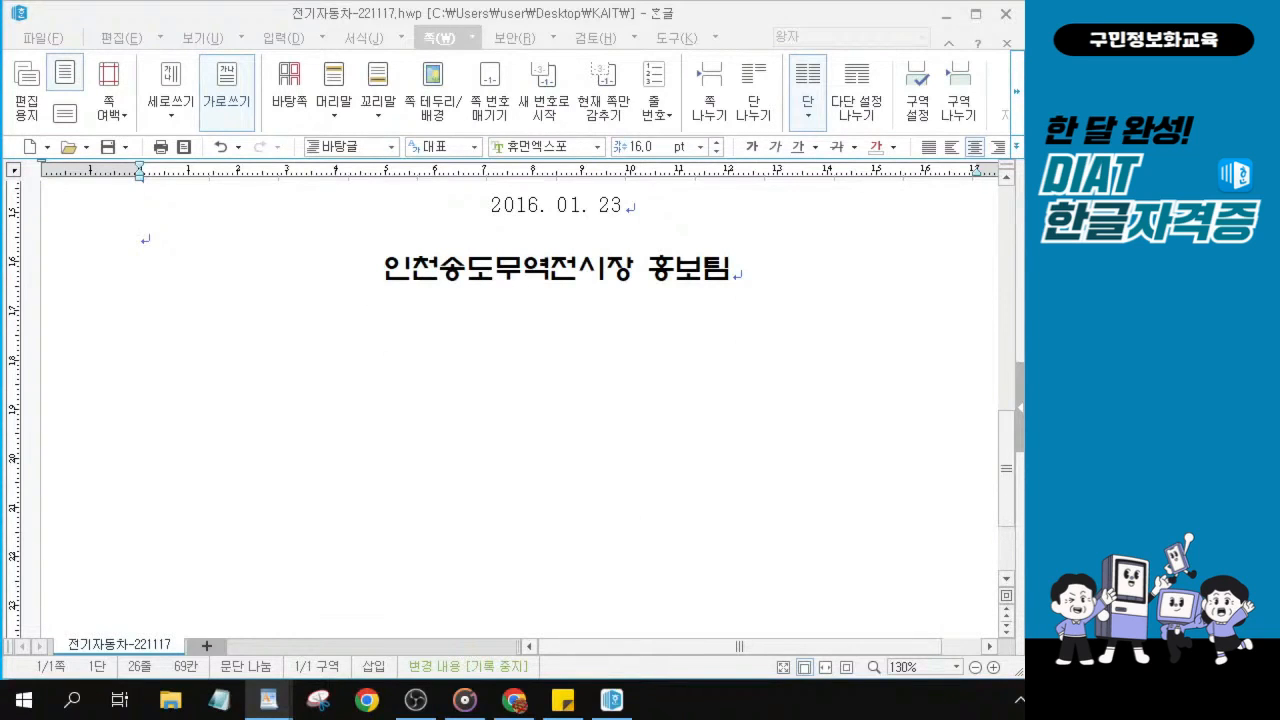
click(737, 270)
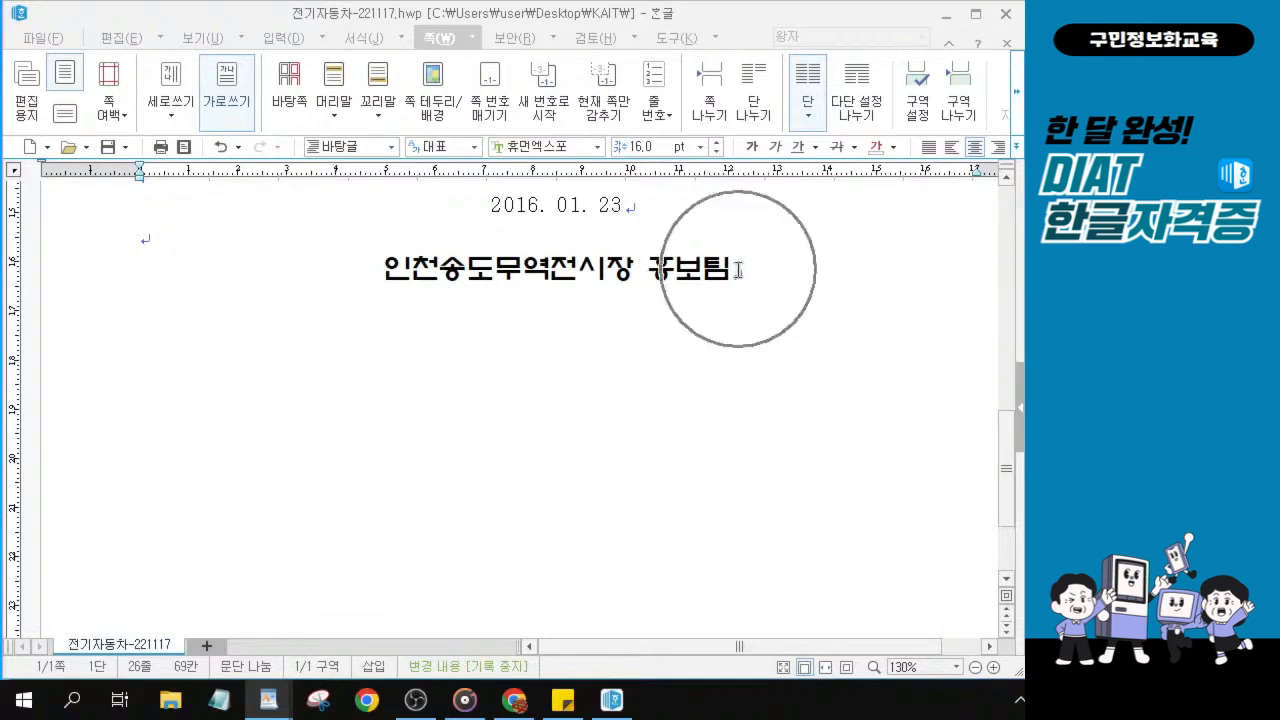
click(737, 270)
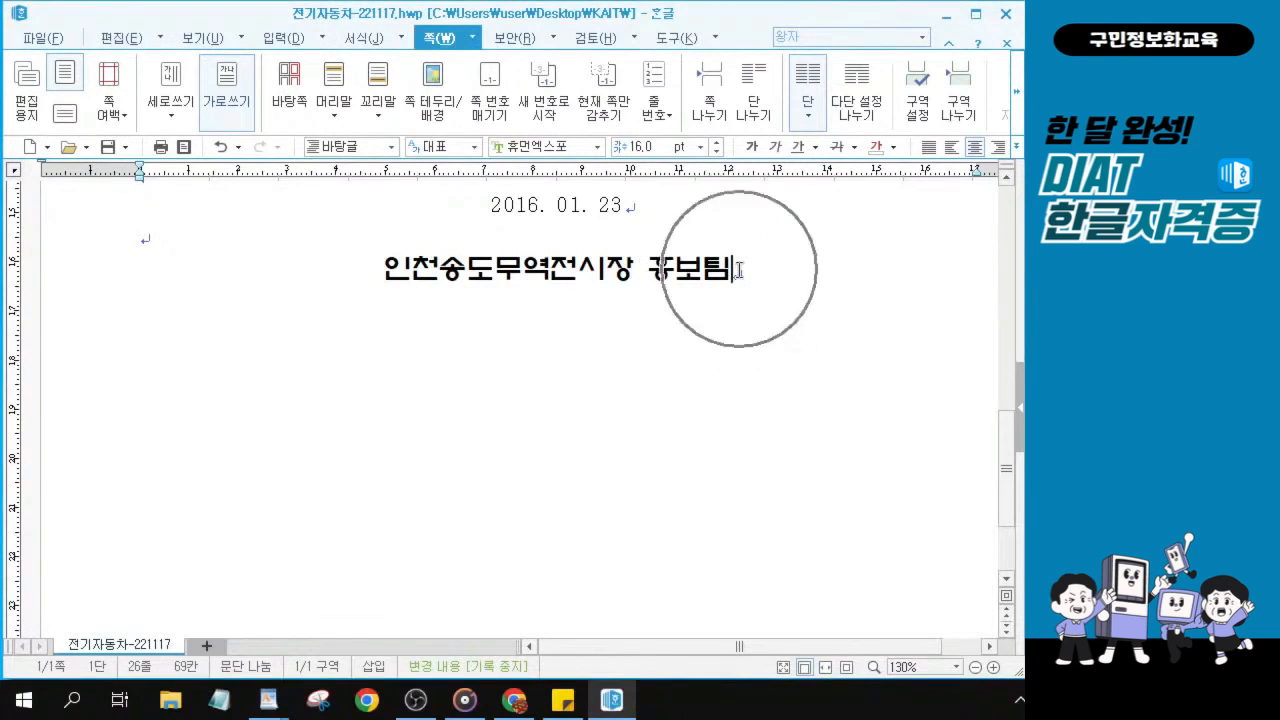
click(433, 50)
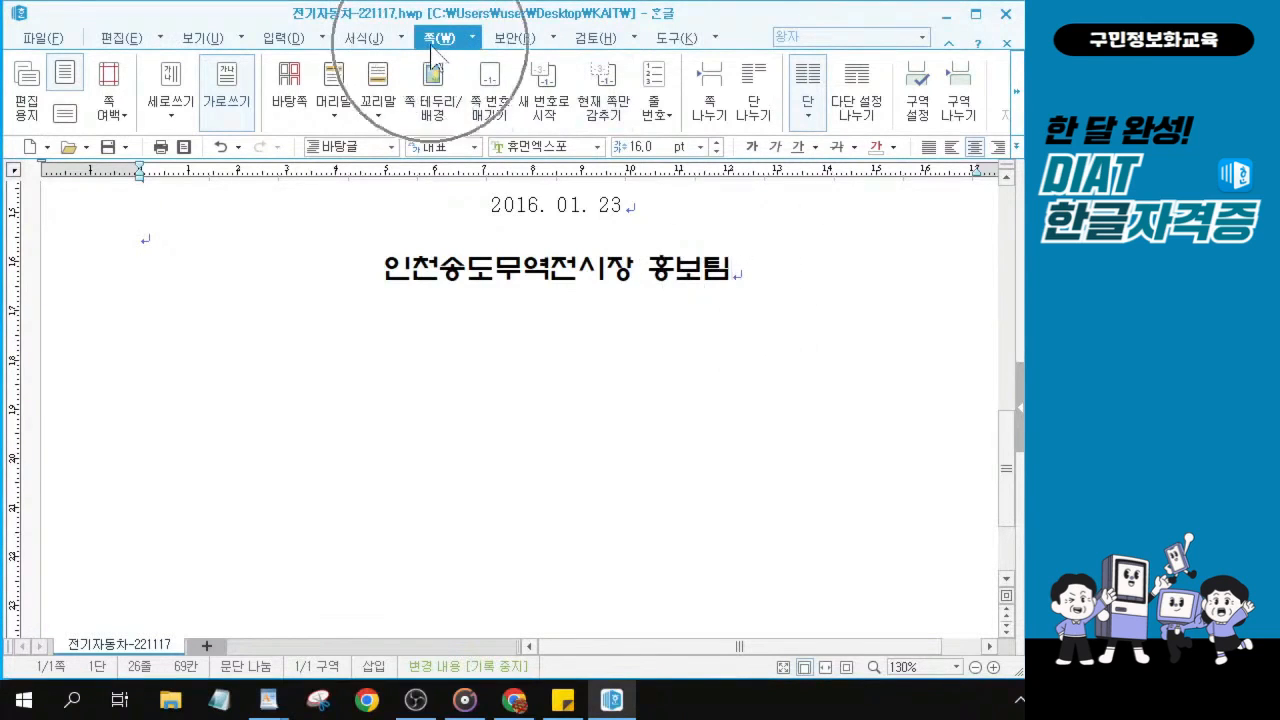
click(1018, 110)
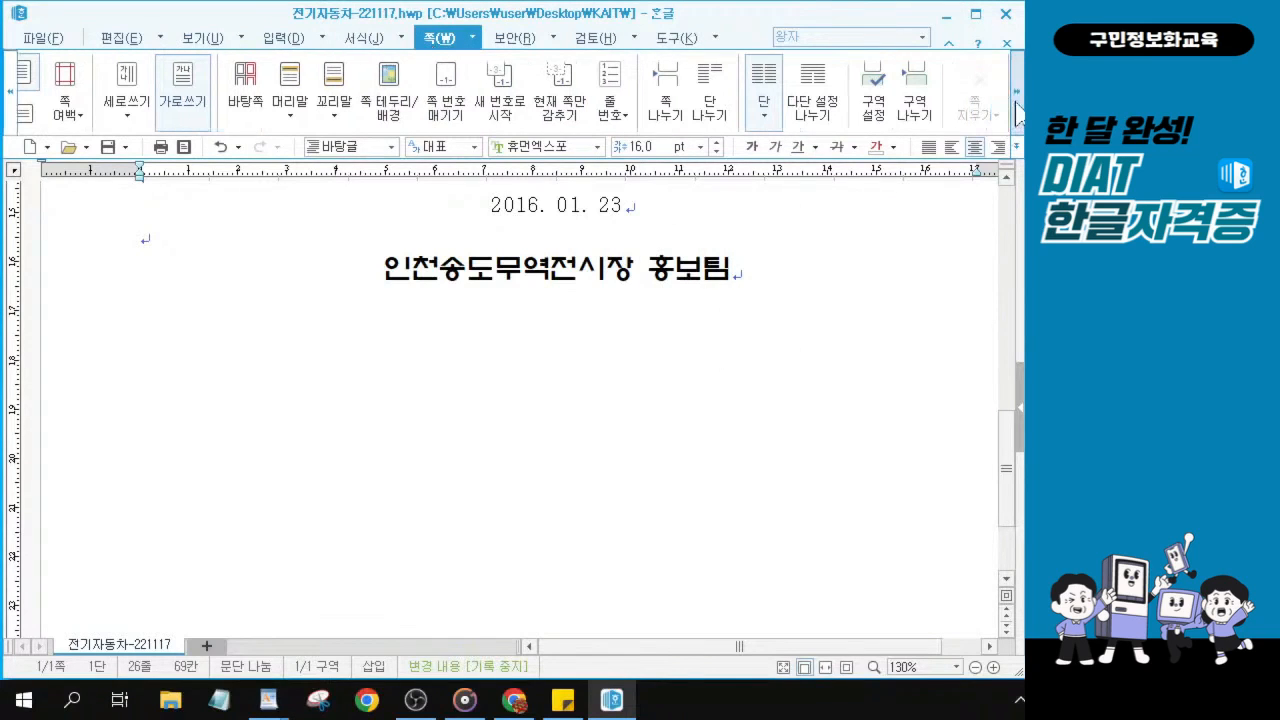
click(915, 105)
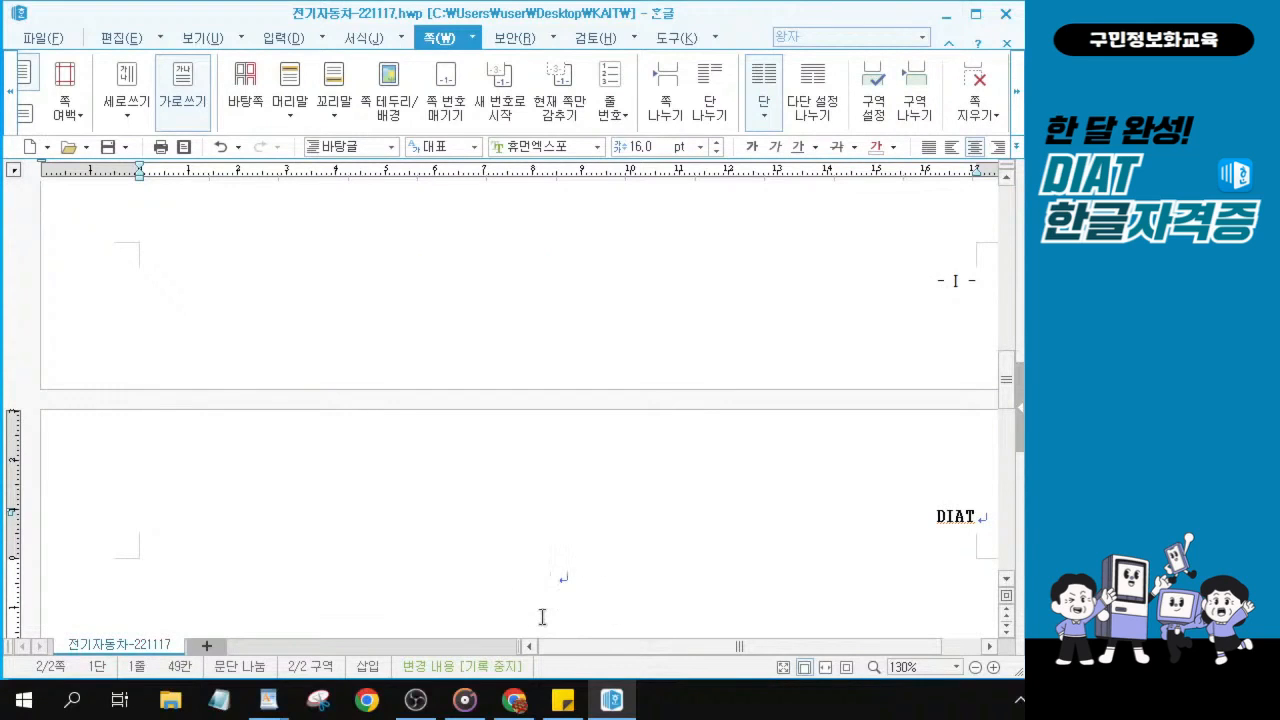
Insert a column-definition break (다단 설정 나누기) at the first line of page 2.
key(alt+Tab)
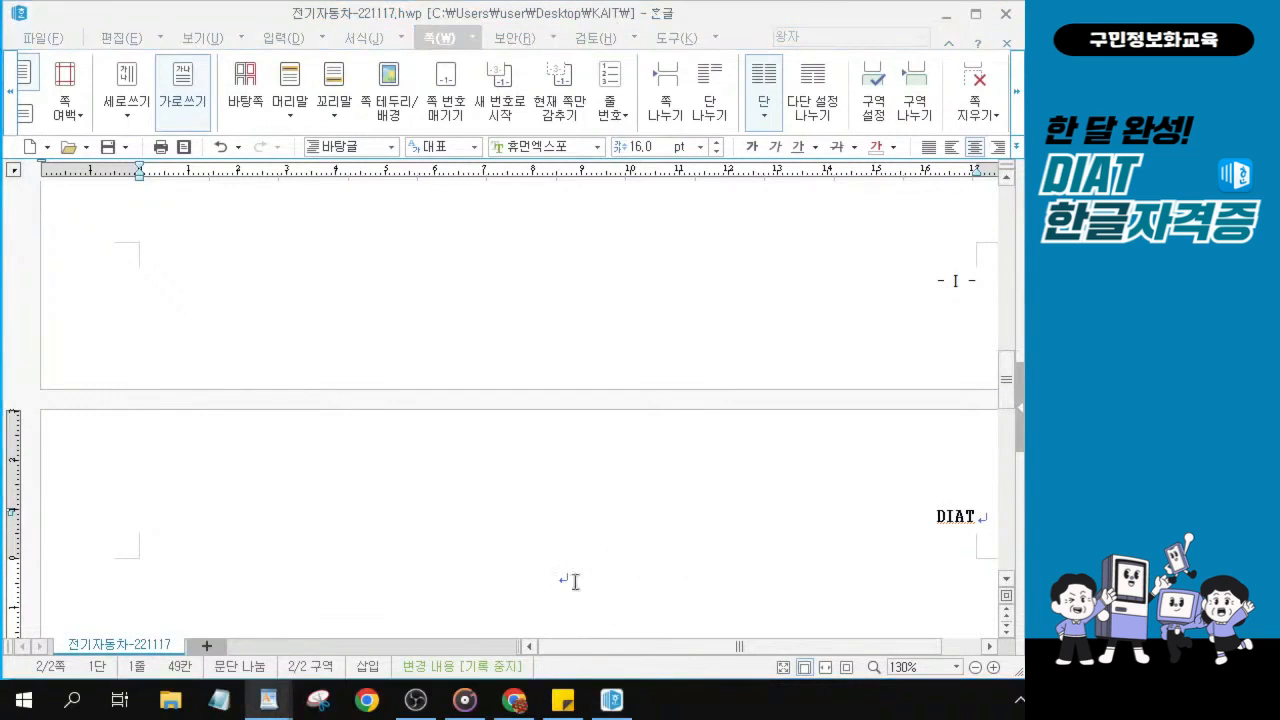
click(565, 577)
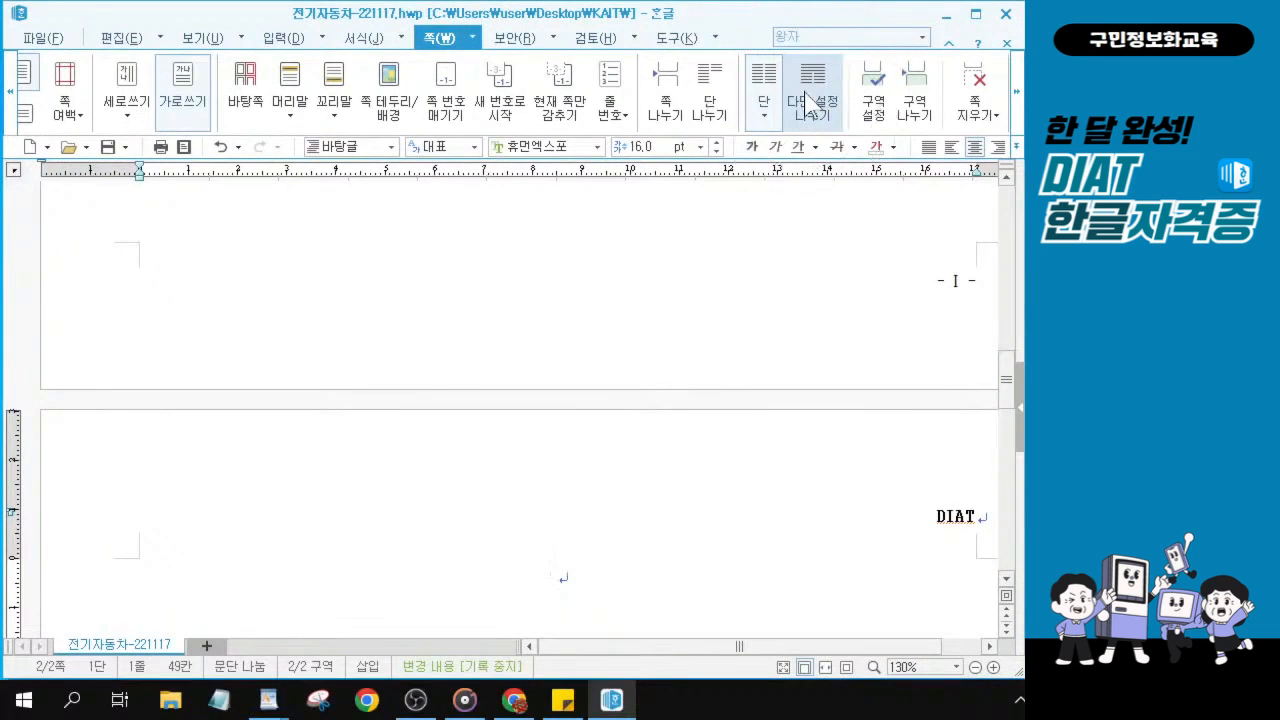
click(809, 100)
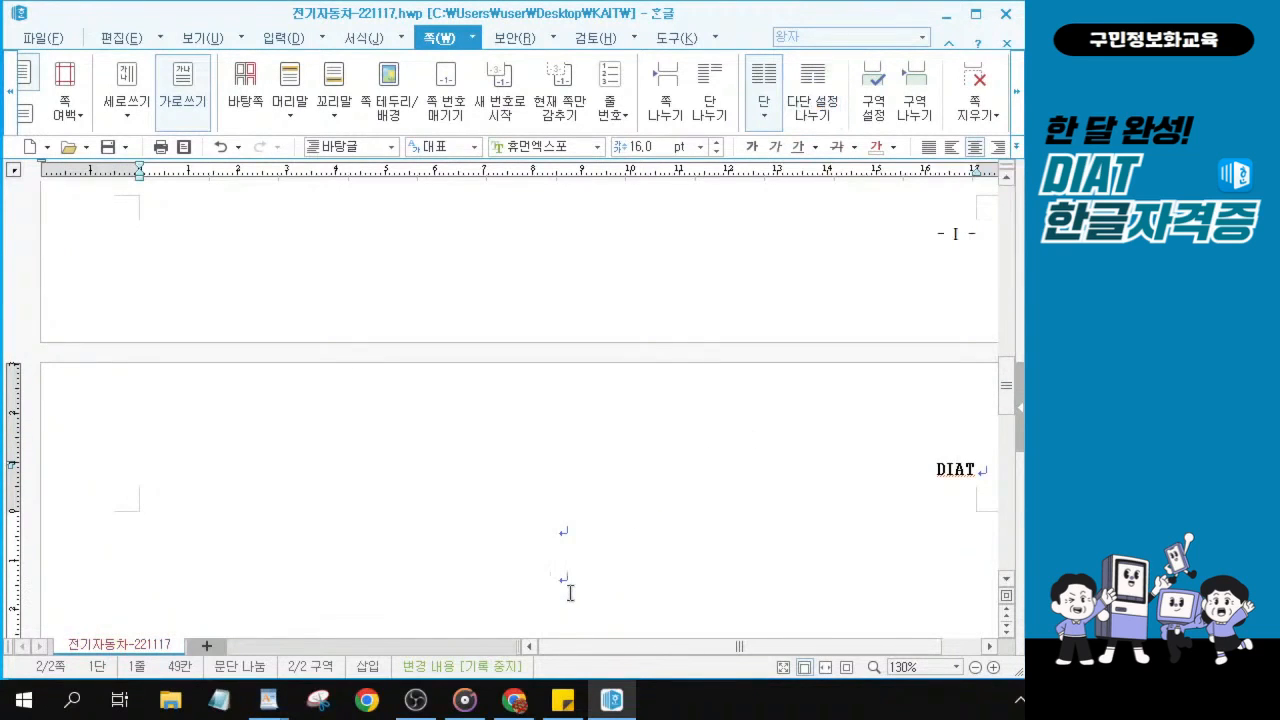
key(ctrl)
key(ctrl)
key(ctrl)
Set the part below the column-definition break on page 2 to two columns (둘).
click(760, 116)
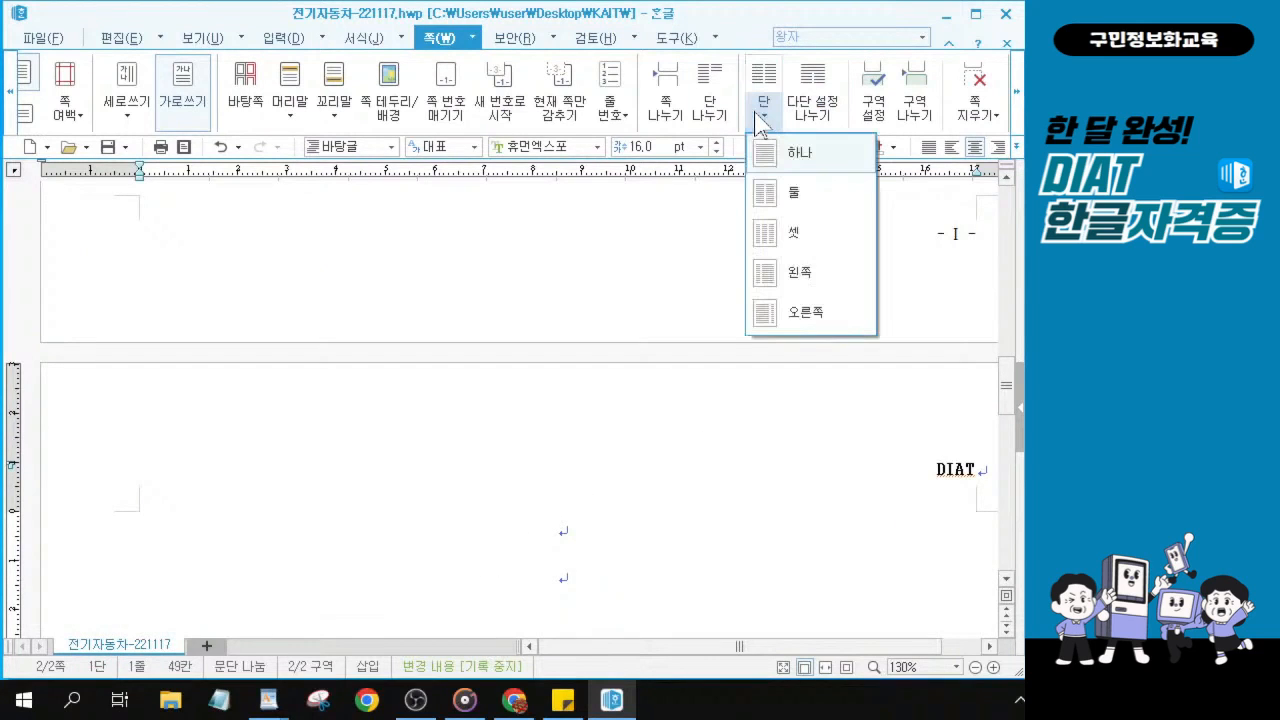
key(ctrl)
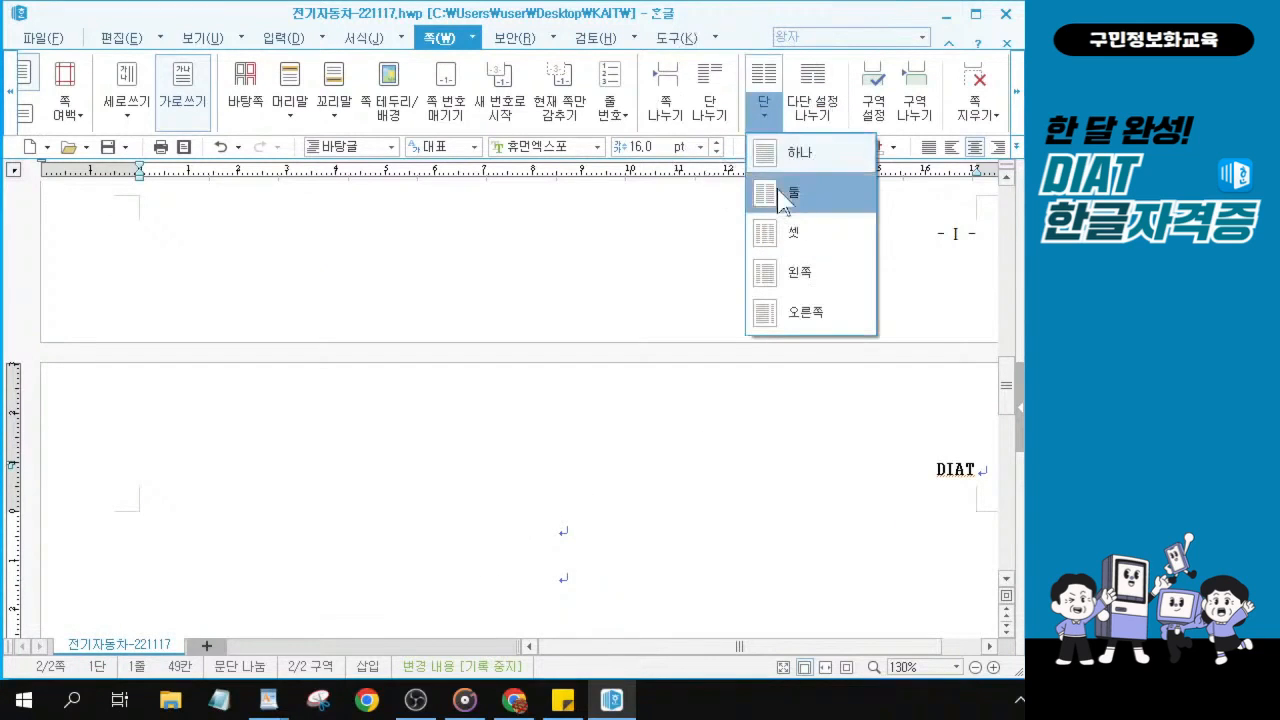
key(ctrl)
key(ctrl)
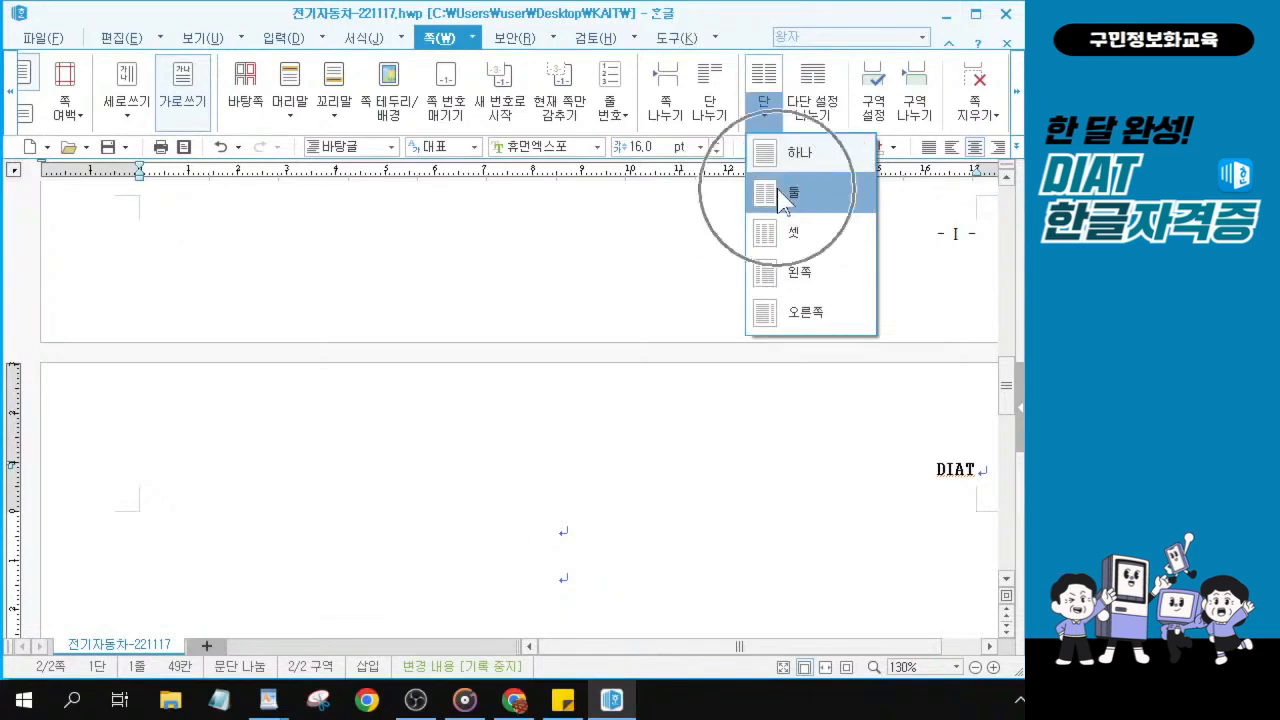
key(ctrl)
key(ctrl)
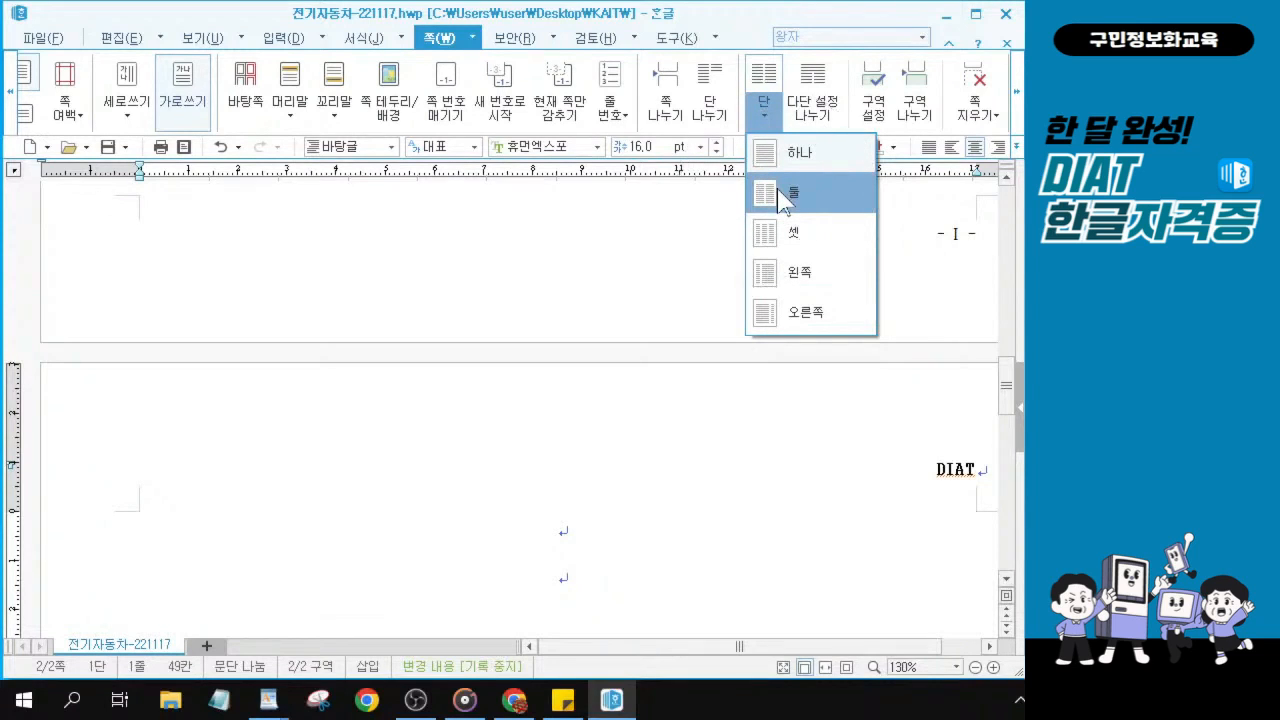
click(781, 199)
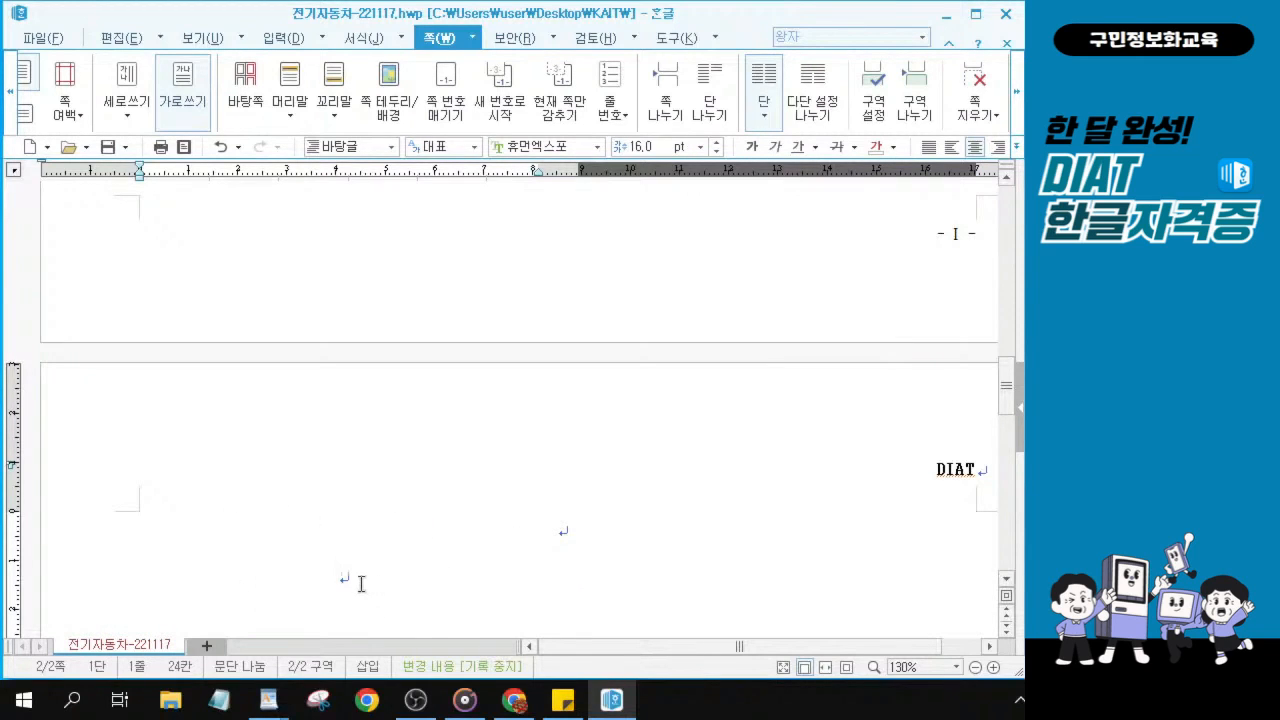
key(ctrl)
key(ctrl)
key(ctrl)
key(ctrl)
key(ctrl)
key(ctrl)
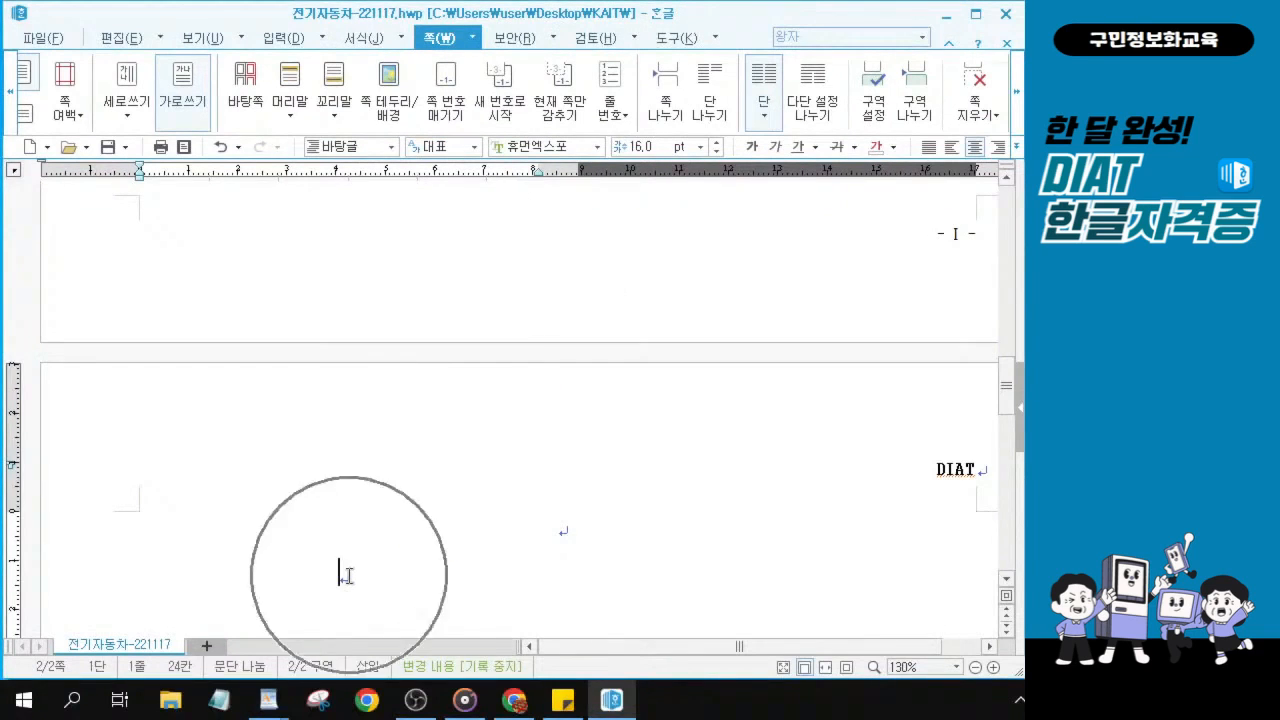
Change the empty paragraph in the first column of page 2 to justified alignment.
scroll(347, 574, down, 1)
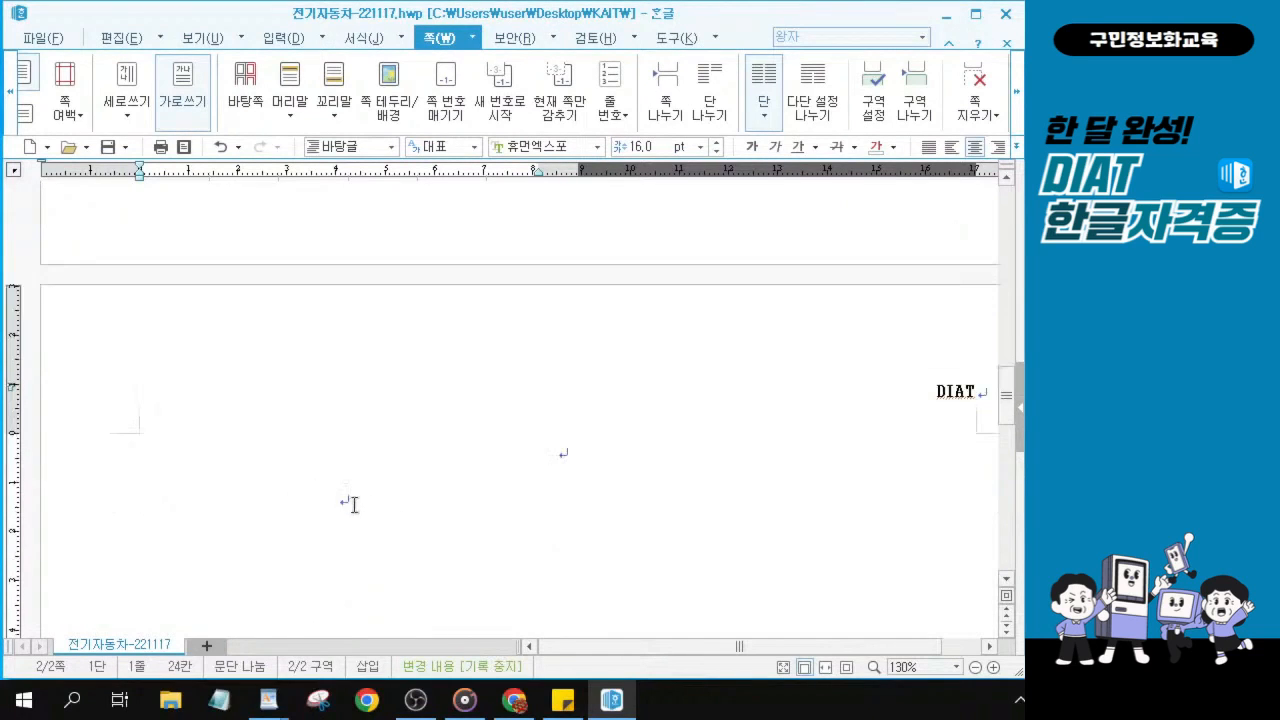
key(ctrl)
key(ctrl)
click(338, 497)
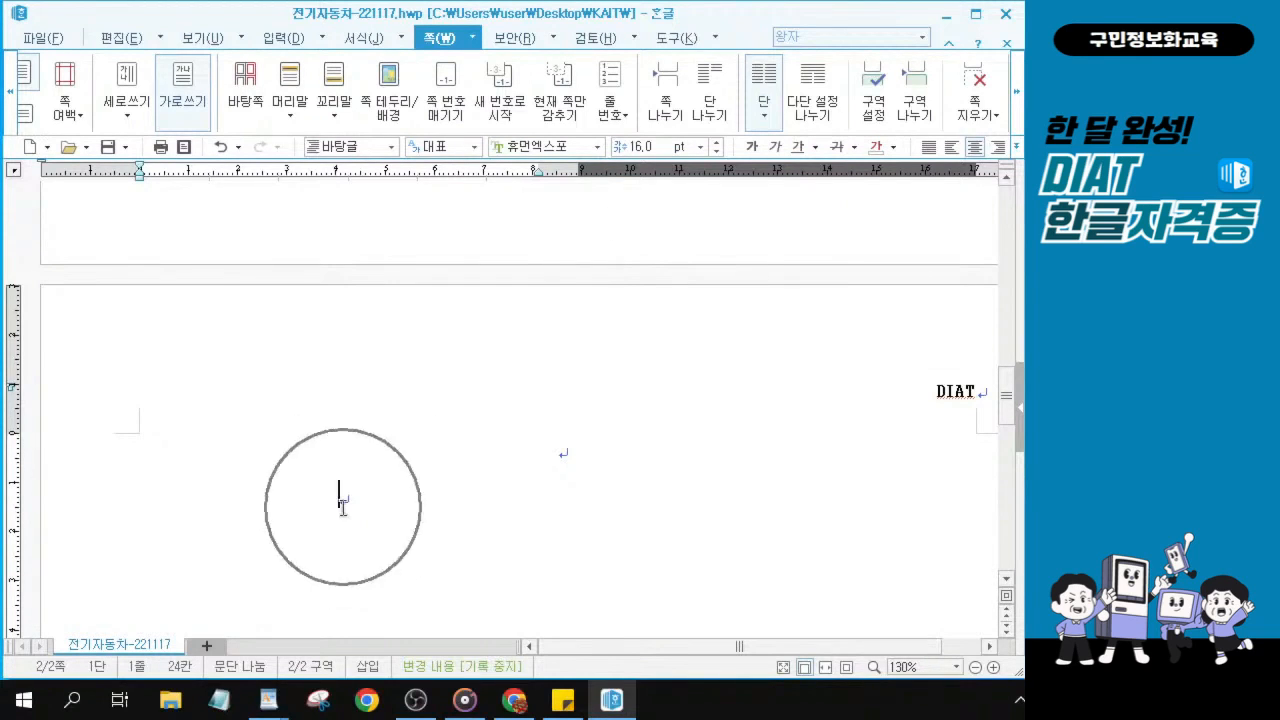
key(ctrl)
key(ctrl)
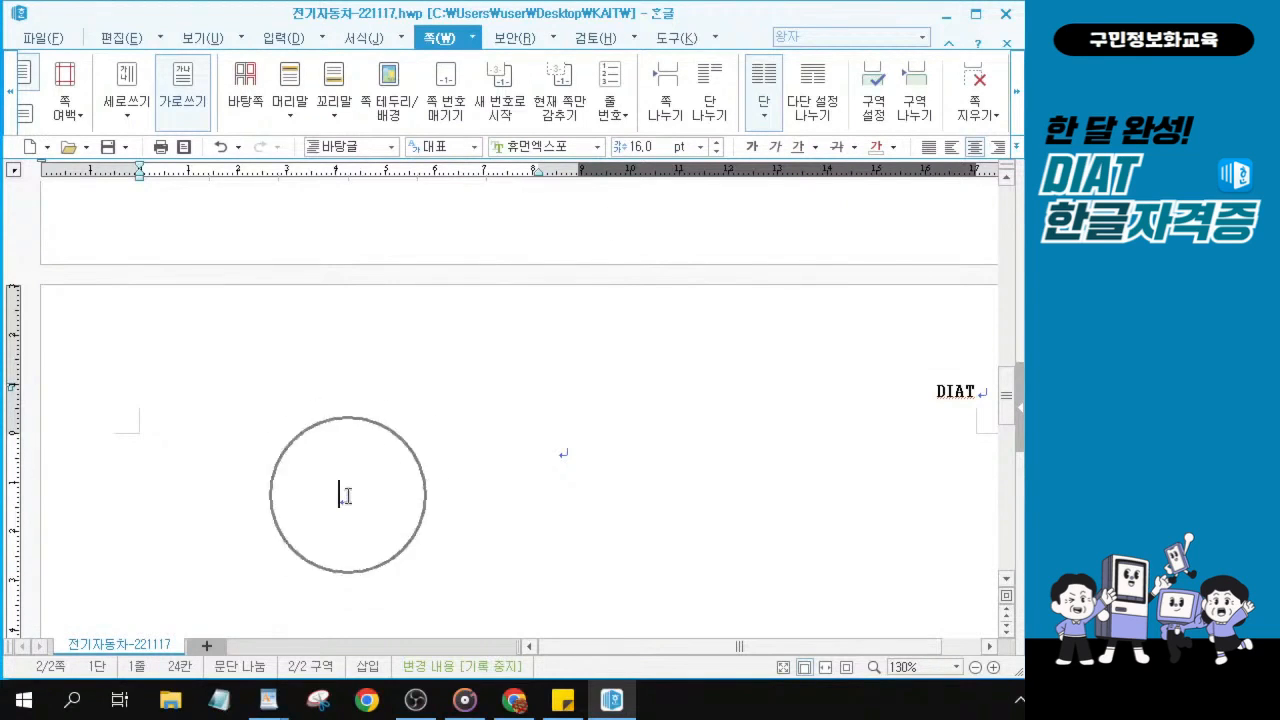
key(ctrl)
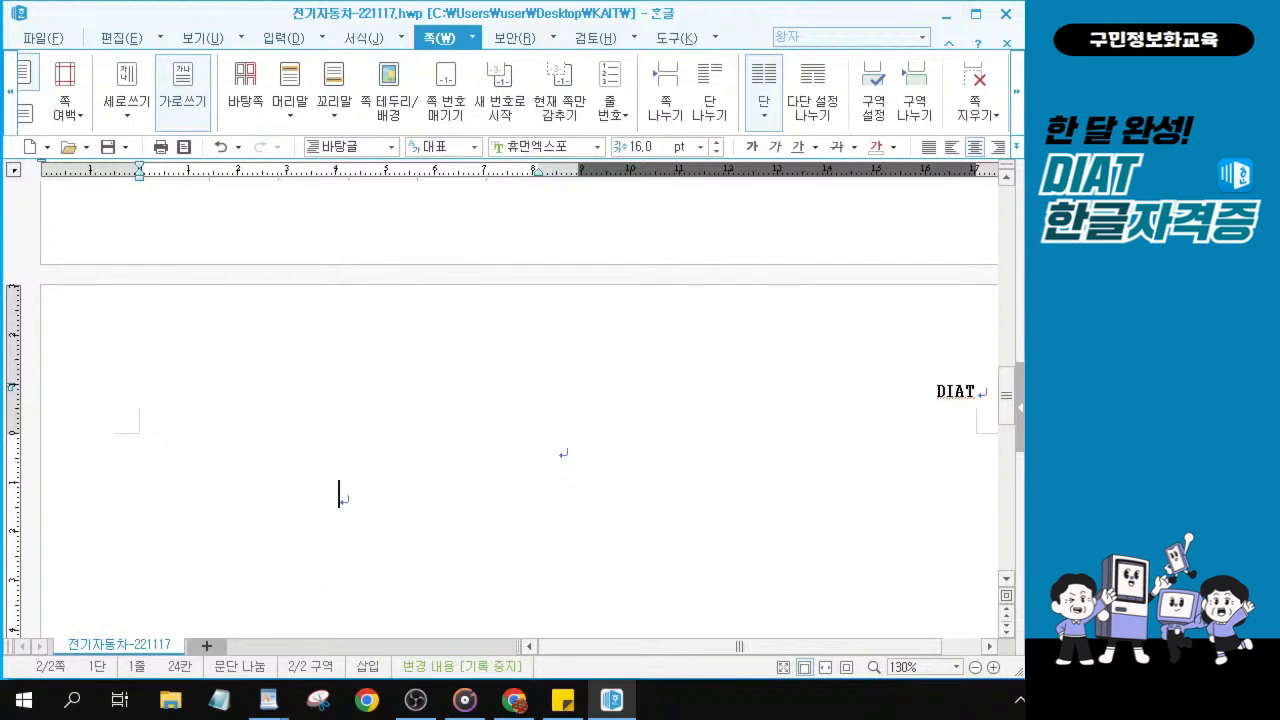
key(ctrl)
key(ctrl)
key(ctrl+BackSpace)
key(ctrl)
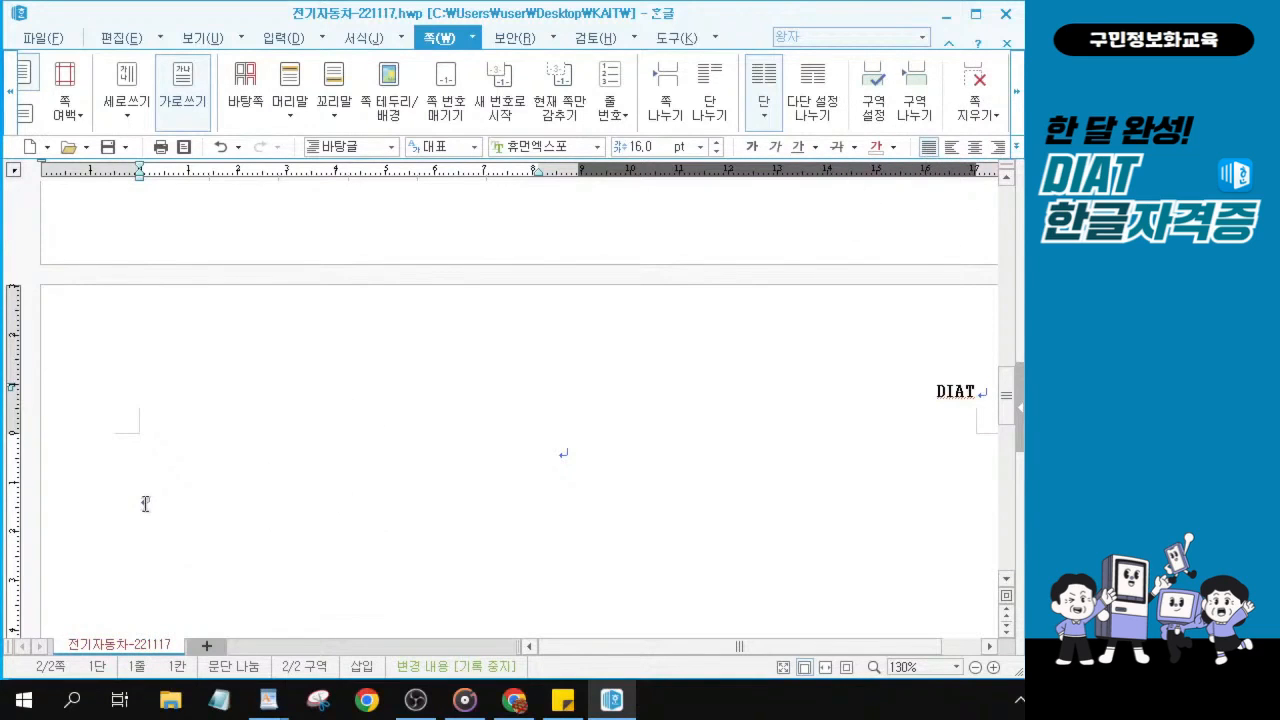
key(ctrl)
key(ctrl)
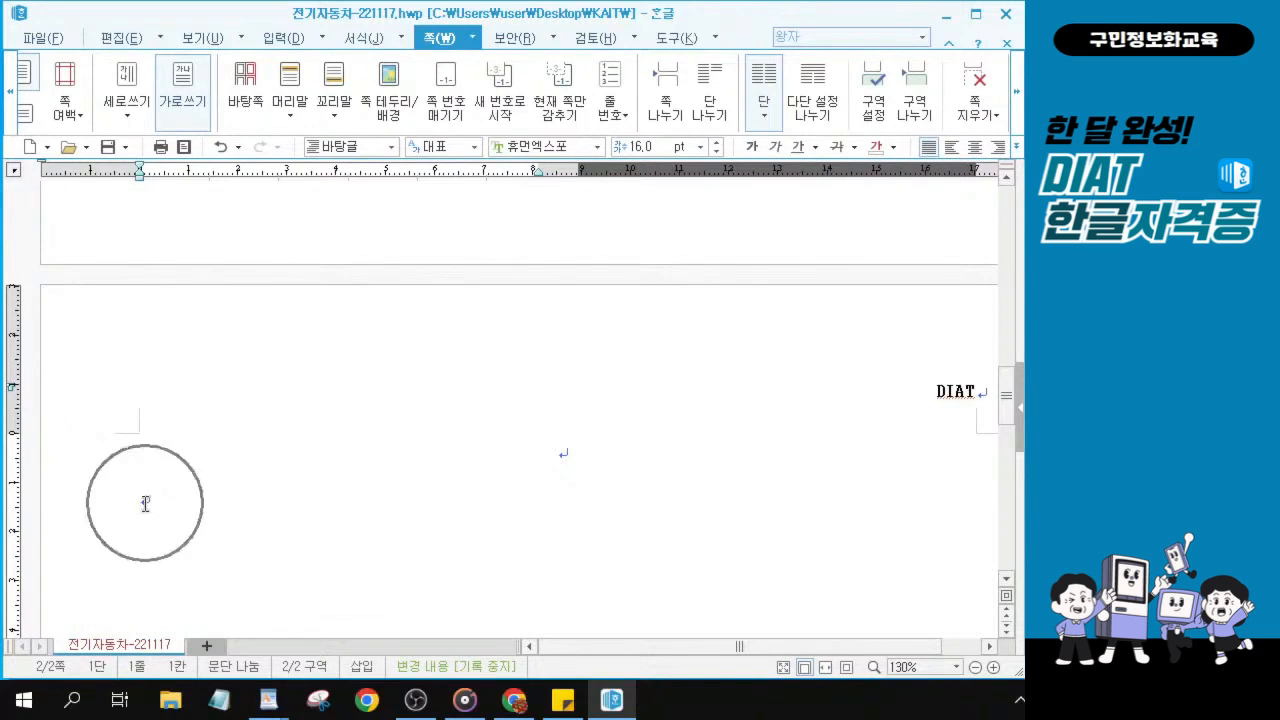
key(ctrl)
key(ctrl)
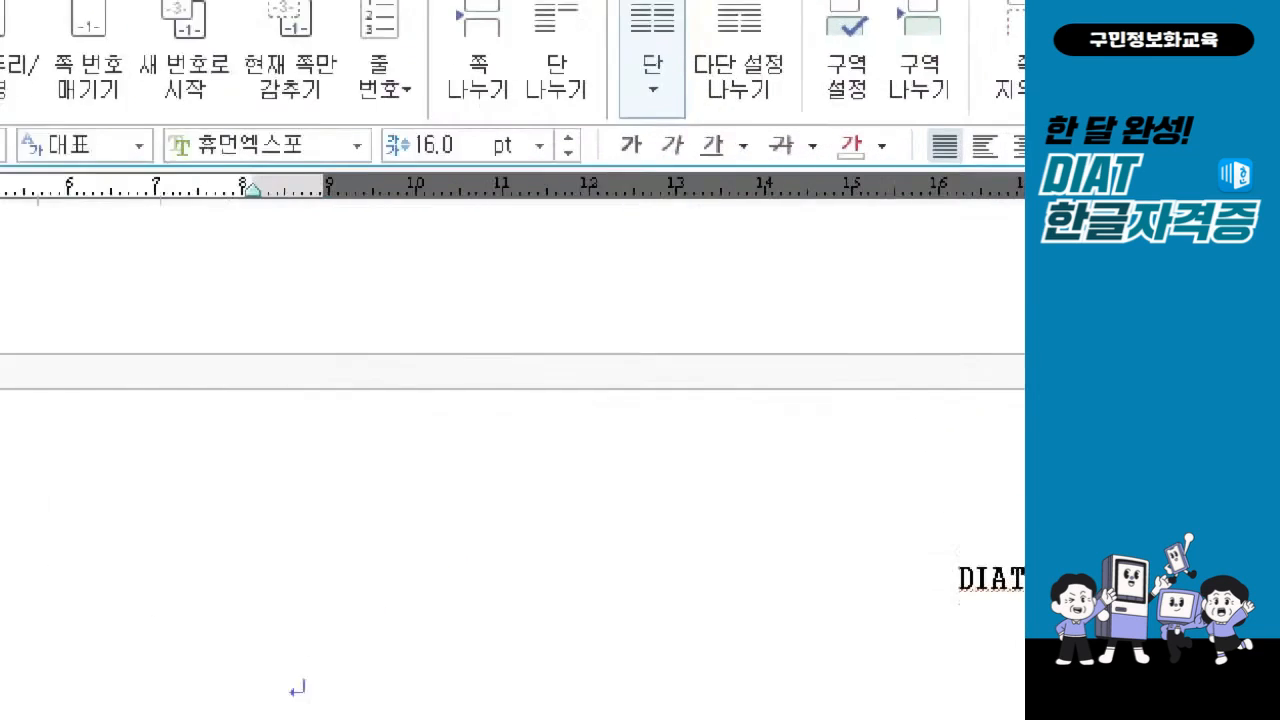
drag(927, 152, 729, 285)
mouse_move(925, 86)
mouse_down()
mouse_move(943, 108)
mouse_move(1015, 28)
mouse_up()
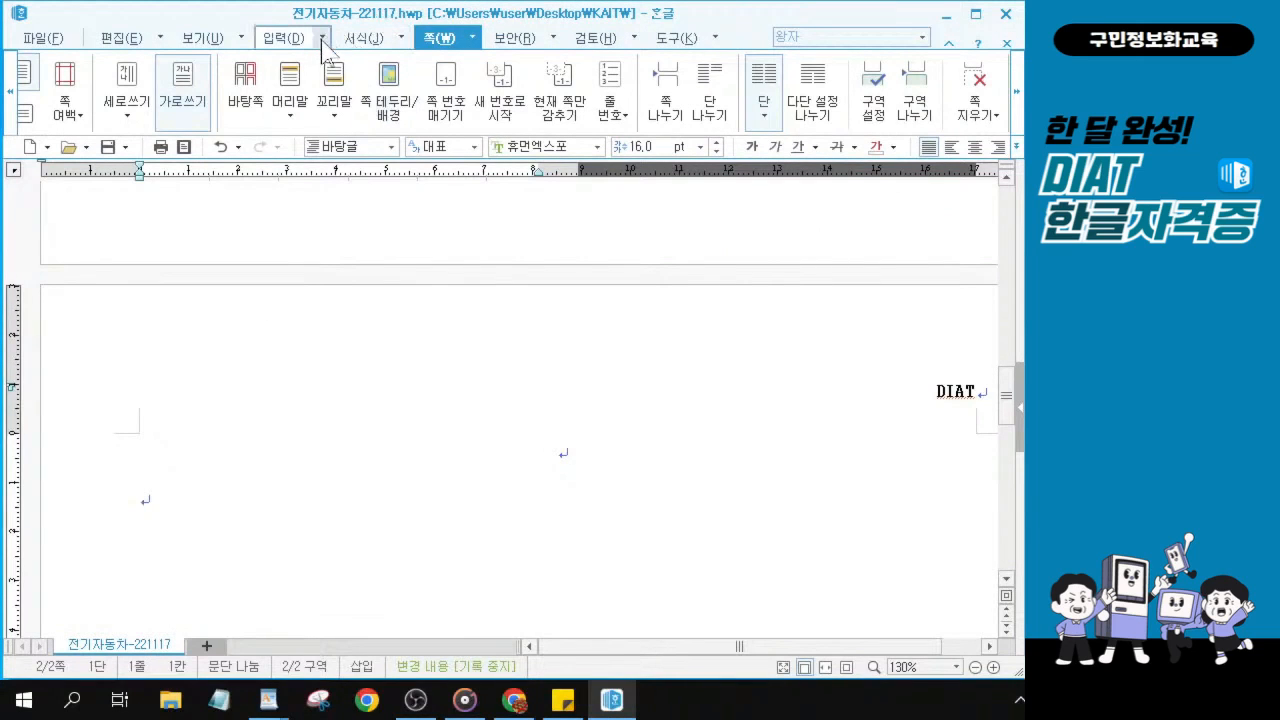
Insert the file 모의고사2회_문제2본문 at the empty paragraph in the first column of page 2.
click(323, 40)
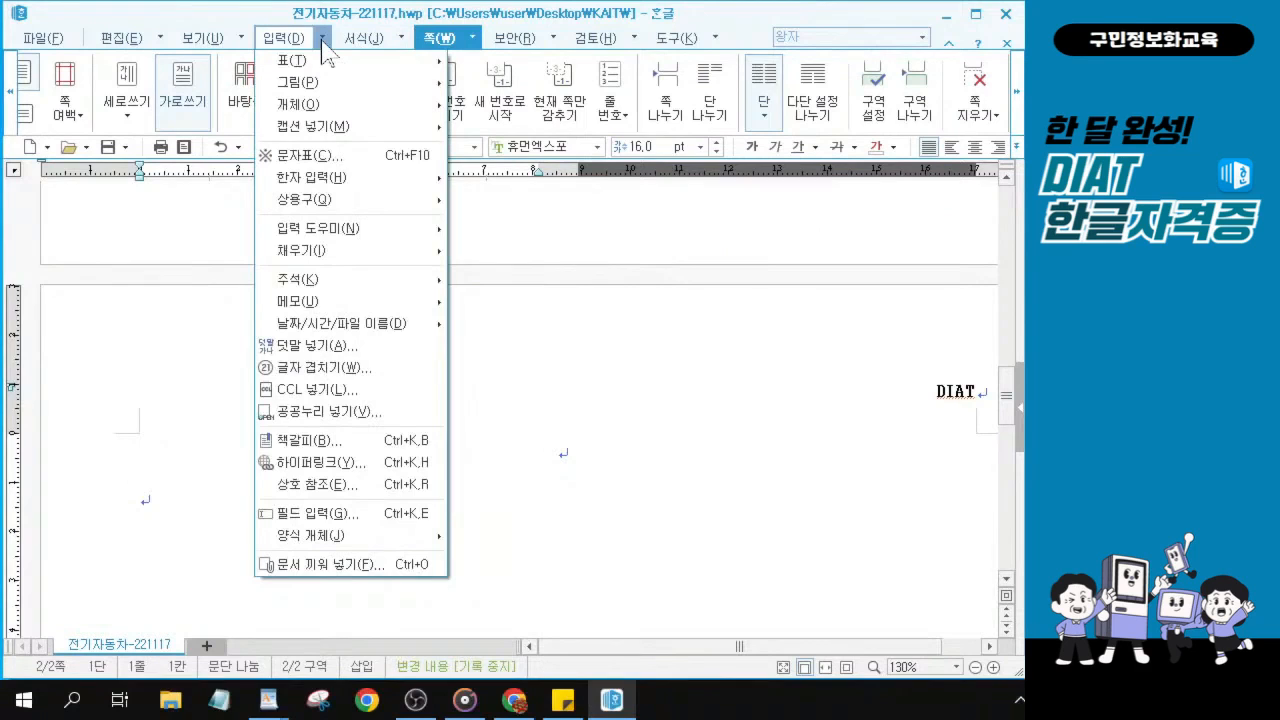
click(268, 700)
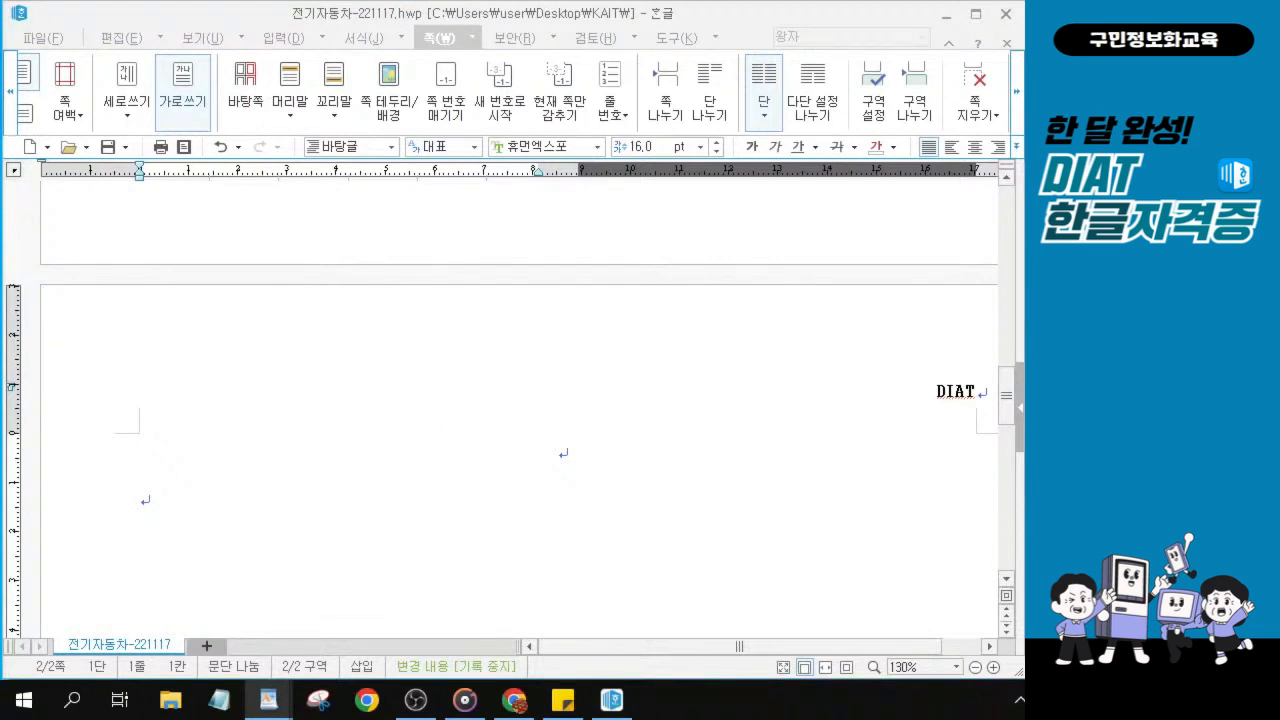
click(321, 38)
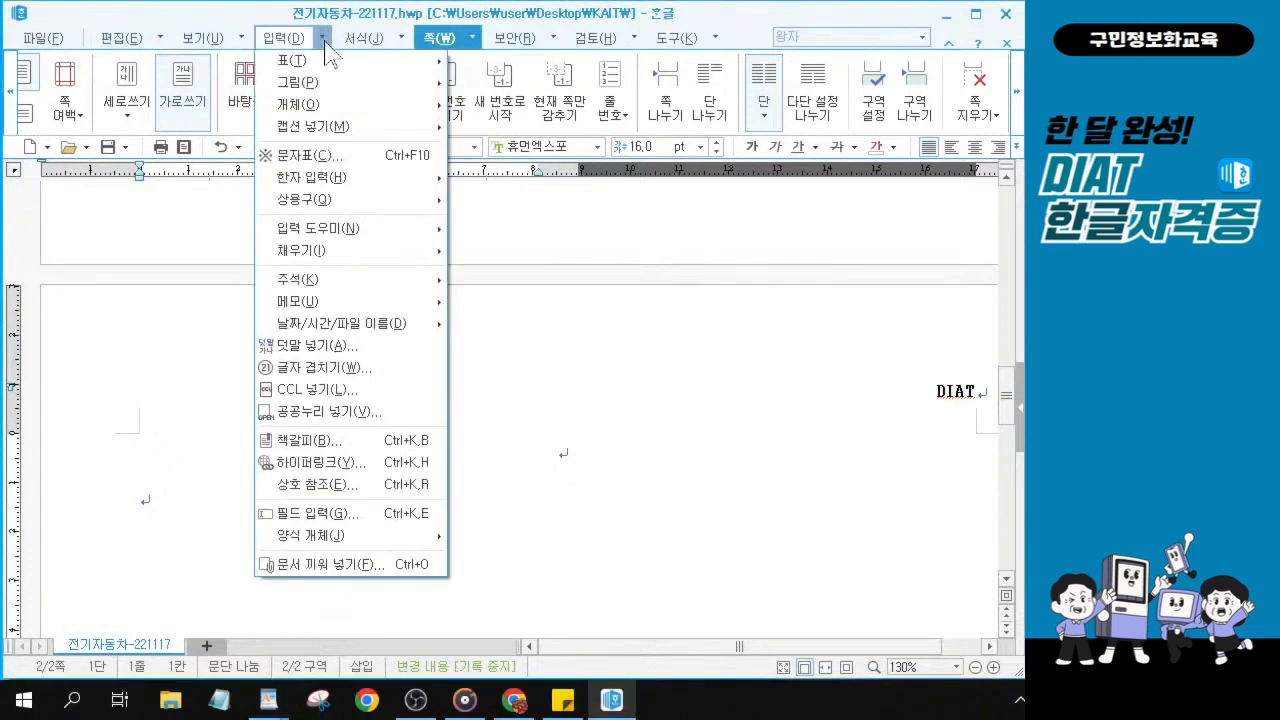
click(340, 566)
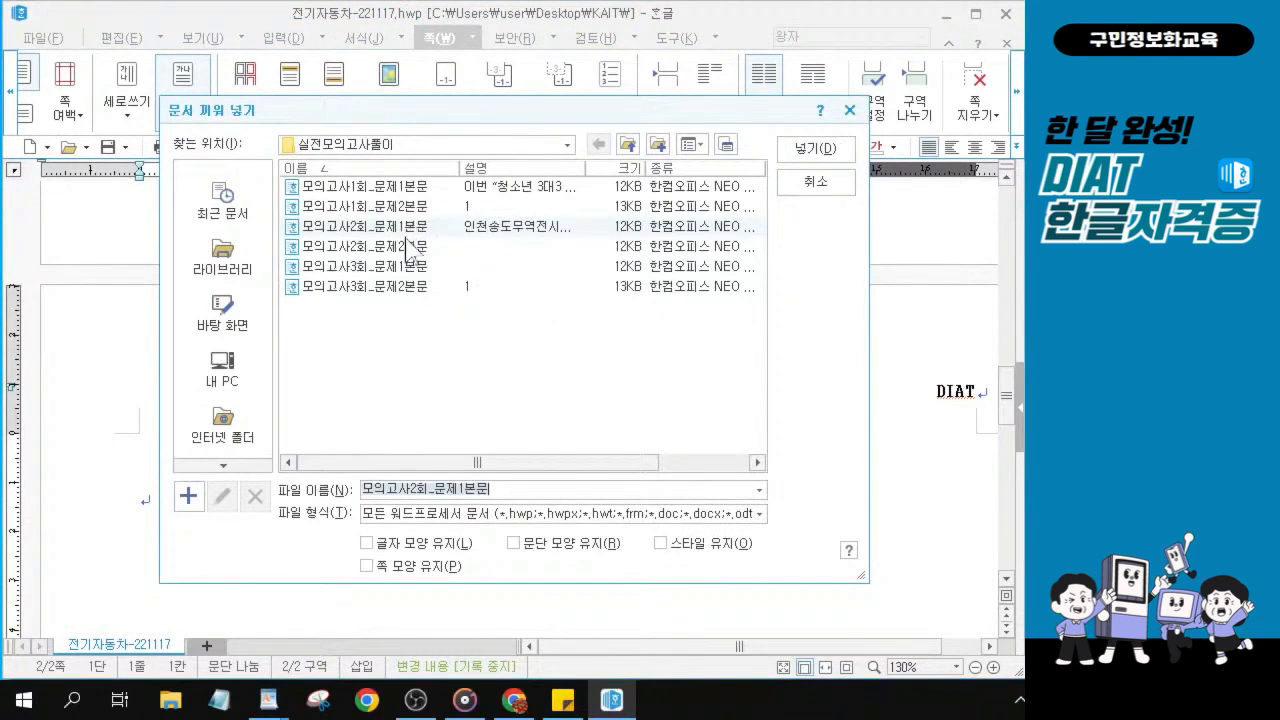
click(408, 246)
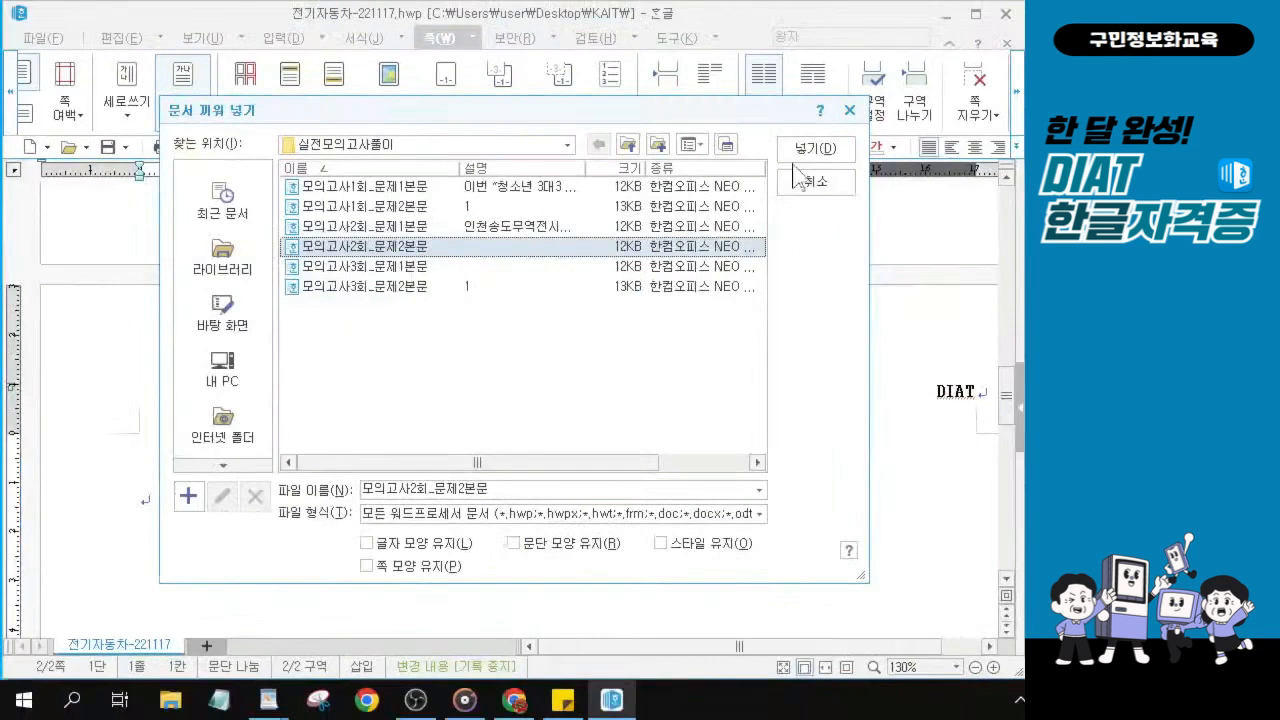
click(836, 152)
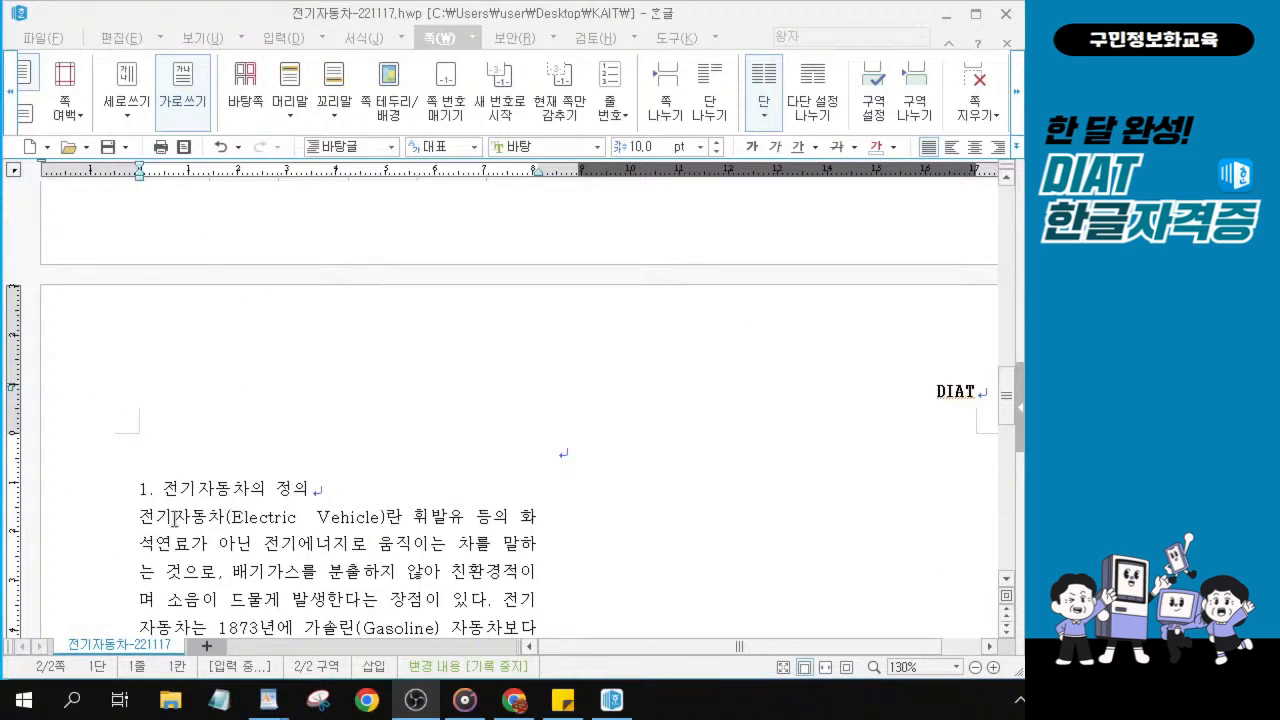
click(174, 519)
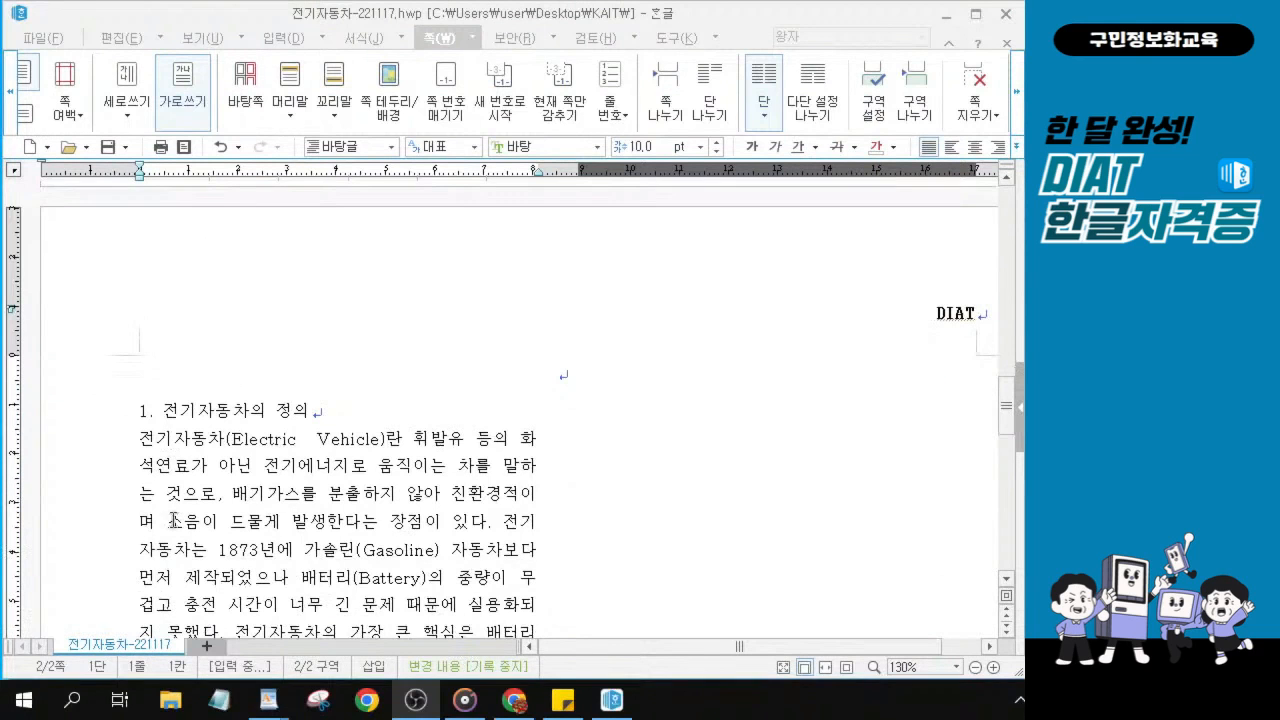
scroll(174, 519, down, 3)
scroll(226, 502, down, 3)
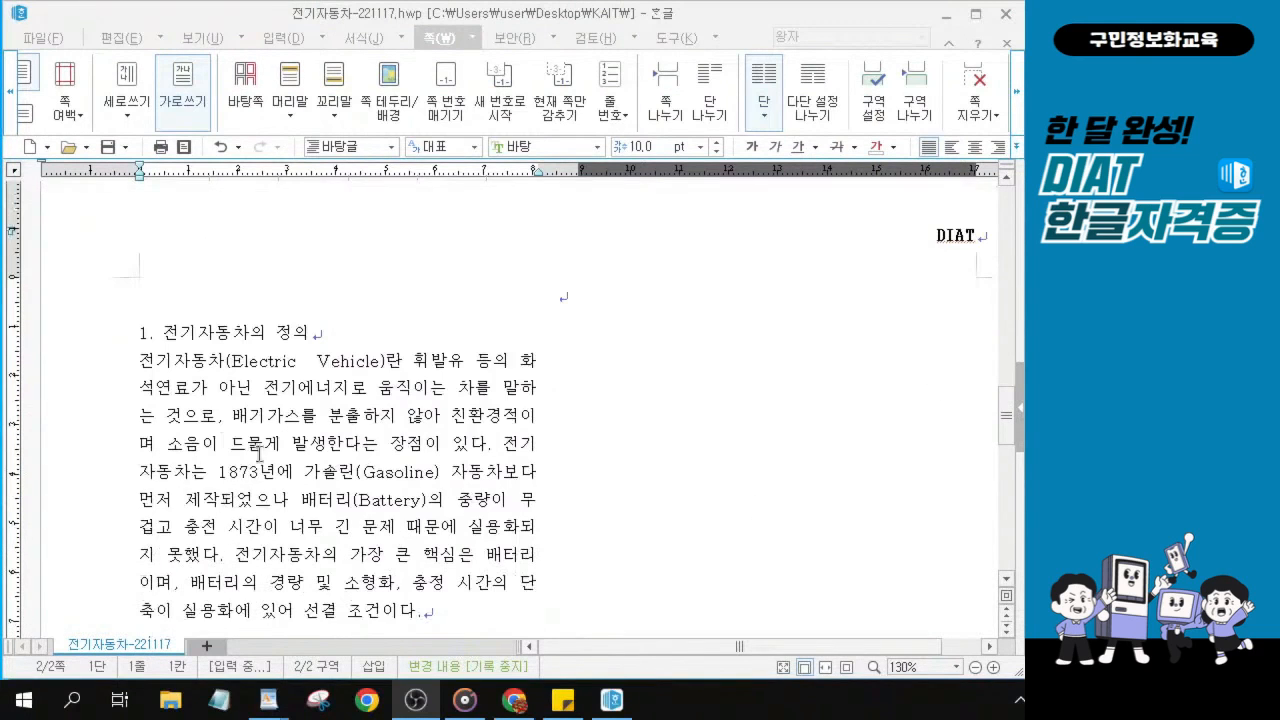
click(208, 435)
click(398, 428)
scroll(398, 428, down, 2)
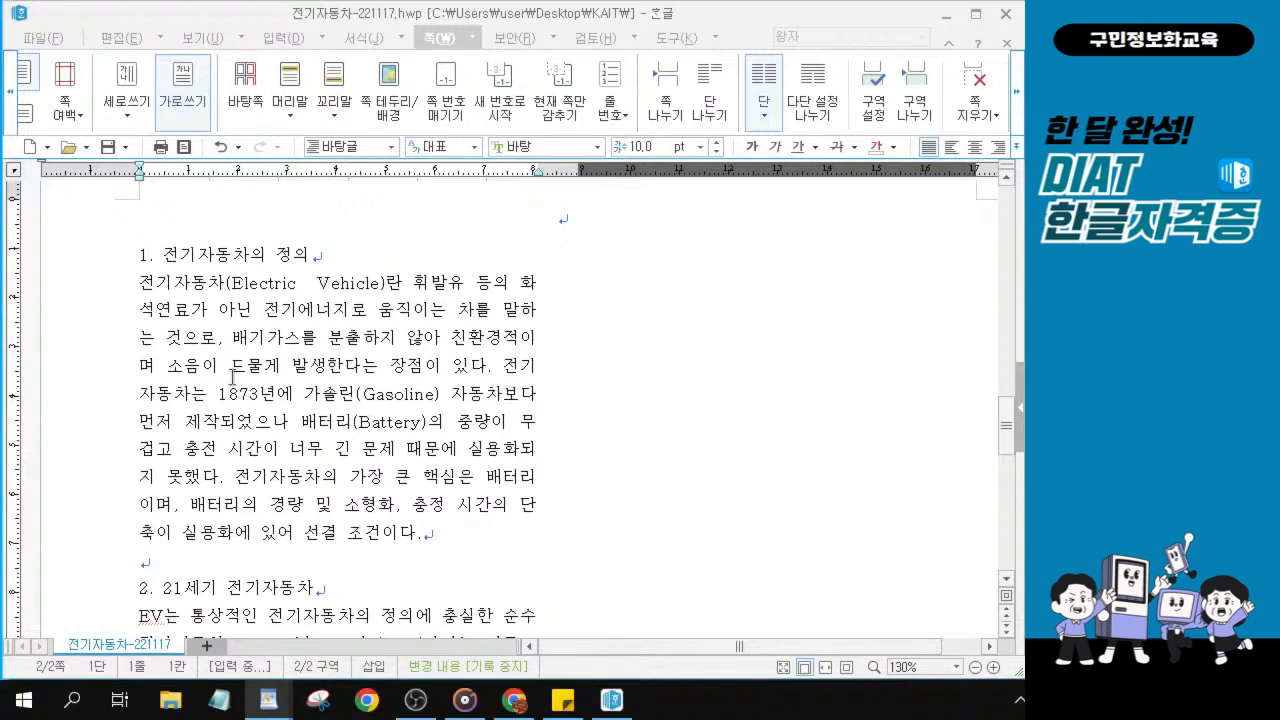
scroll(305, 338, up, 5)
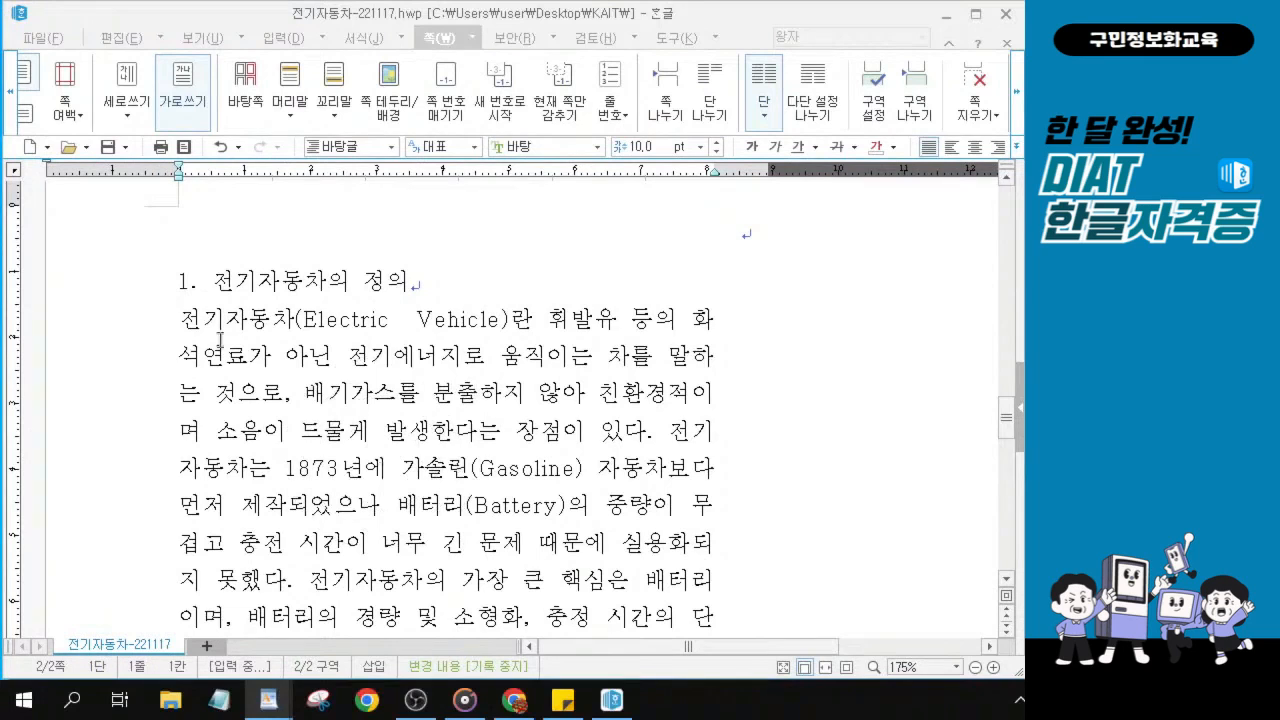
click(224, 432)
drag(224, 432, 286, 432)
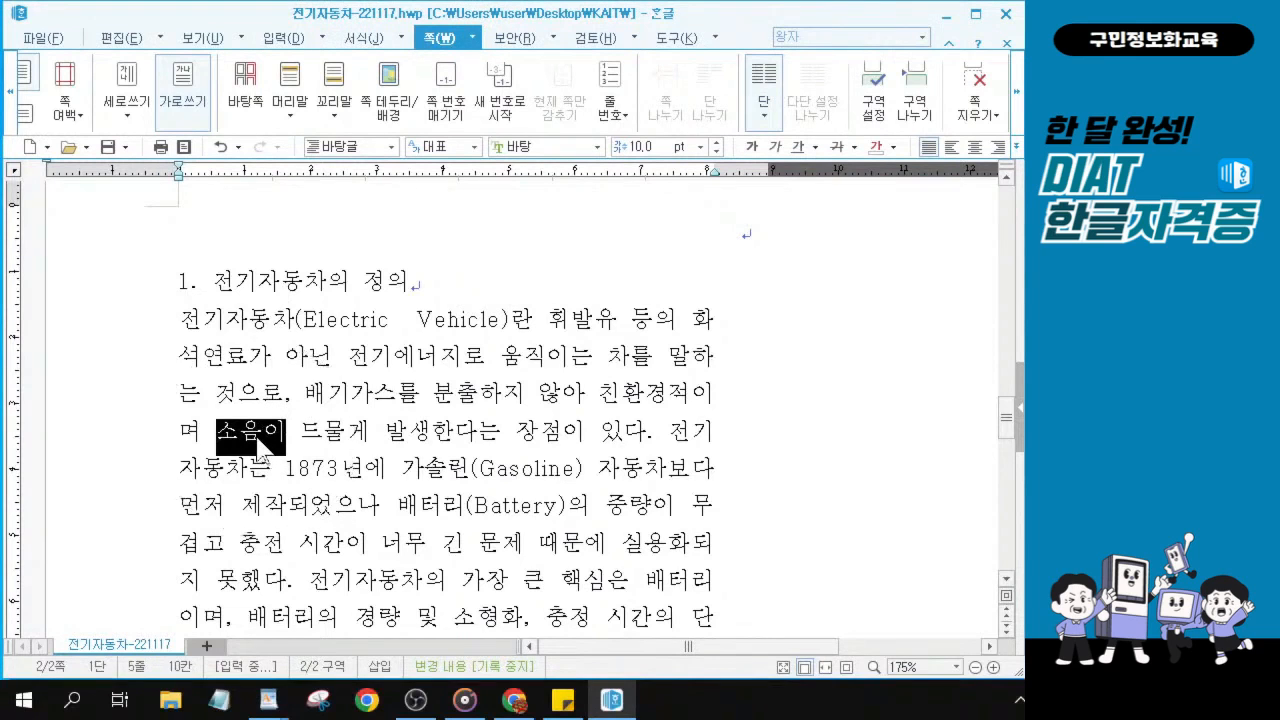
drag(216, 432, 262, 433)
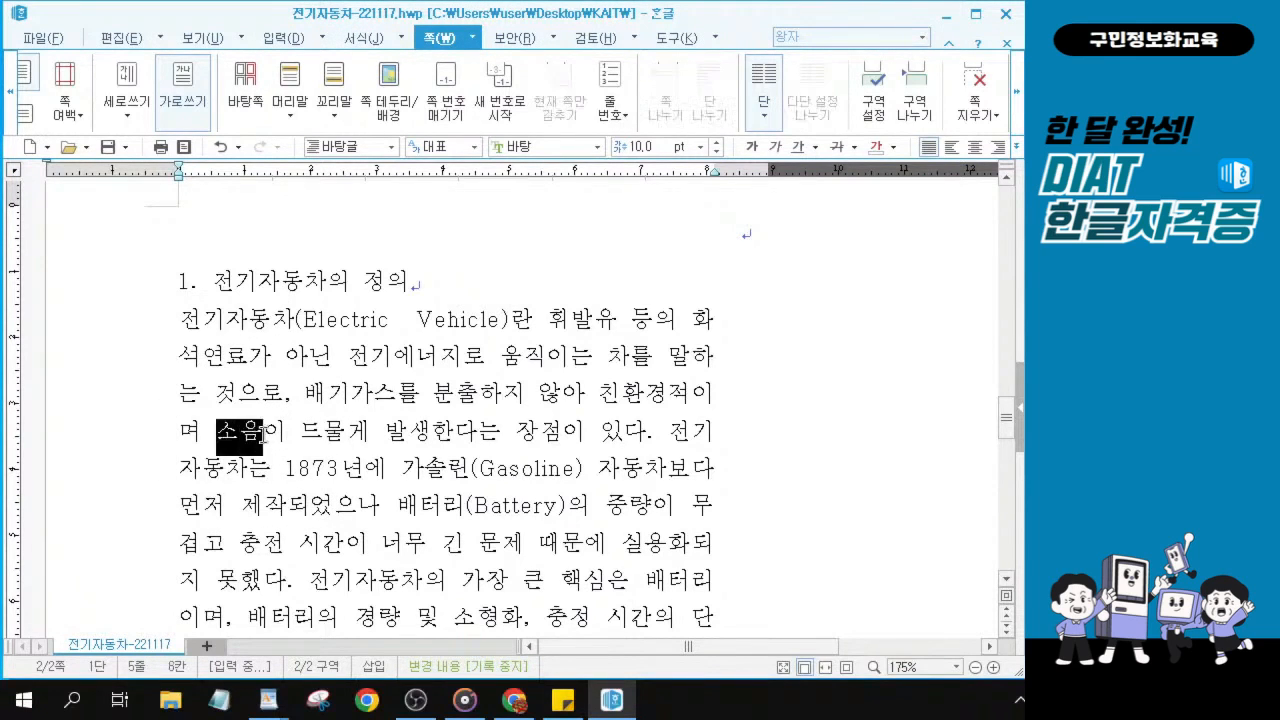
key(ctrl+F12)
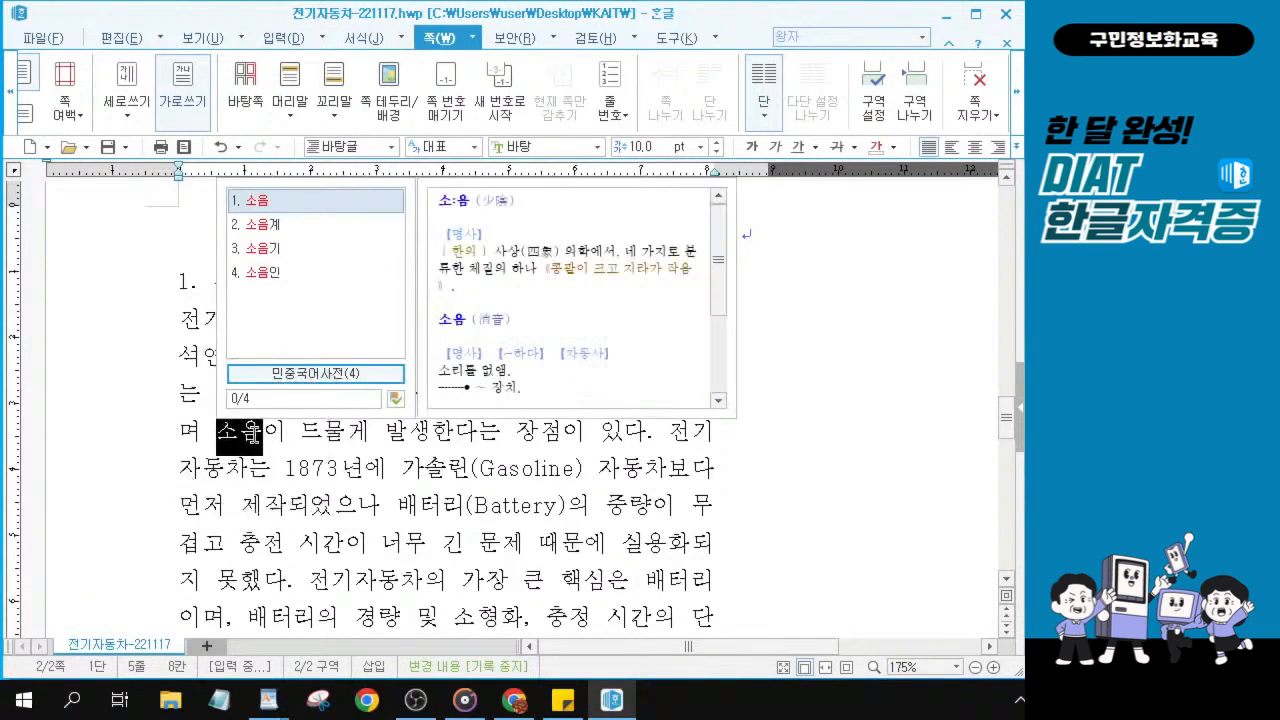
key(Escape)
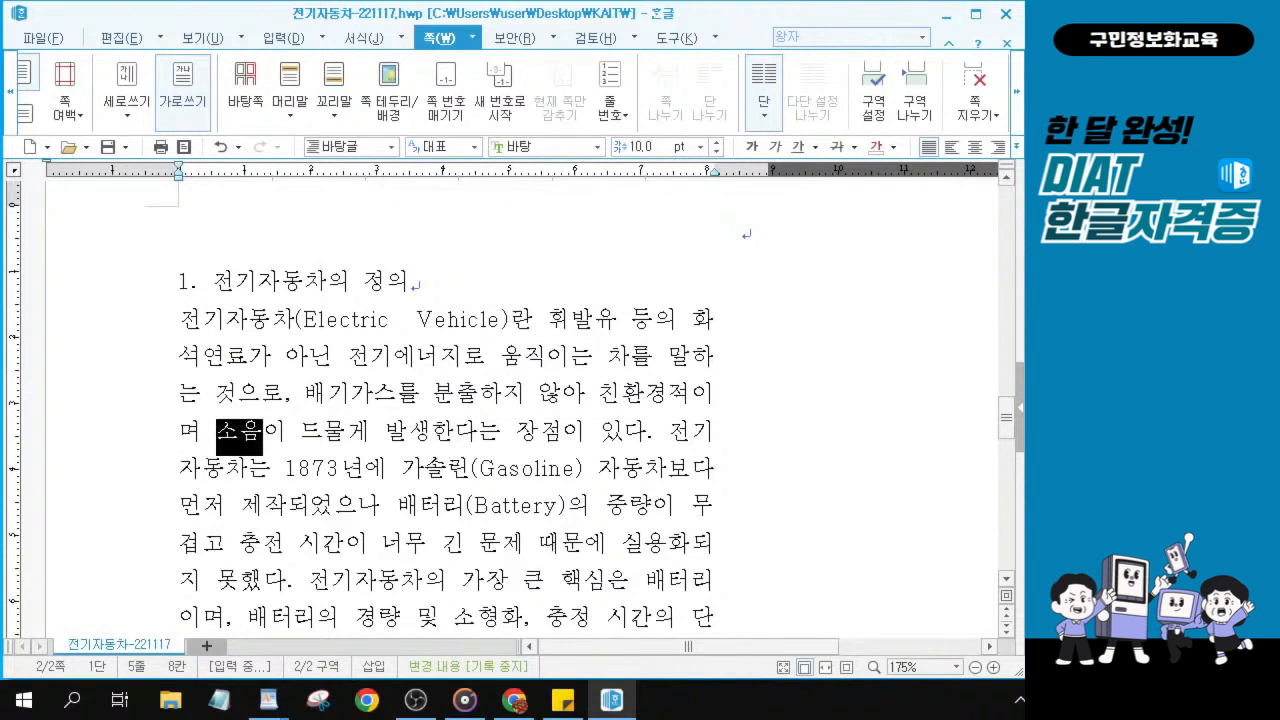
key(alt+Tab)
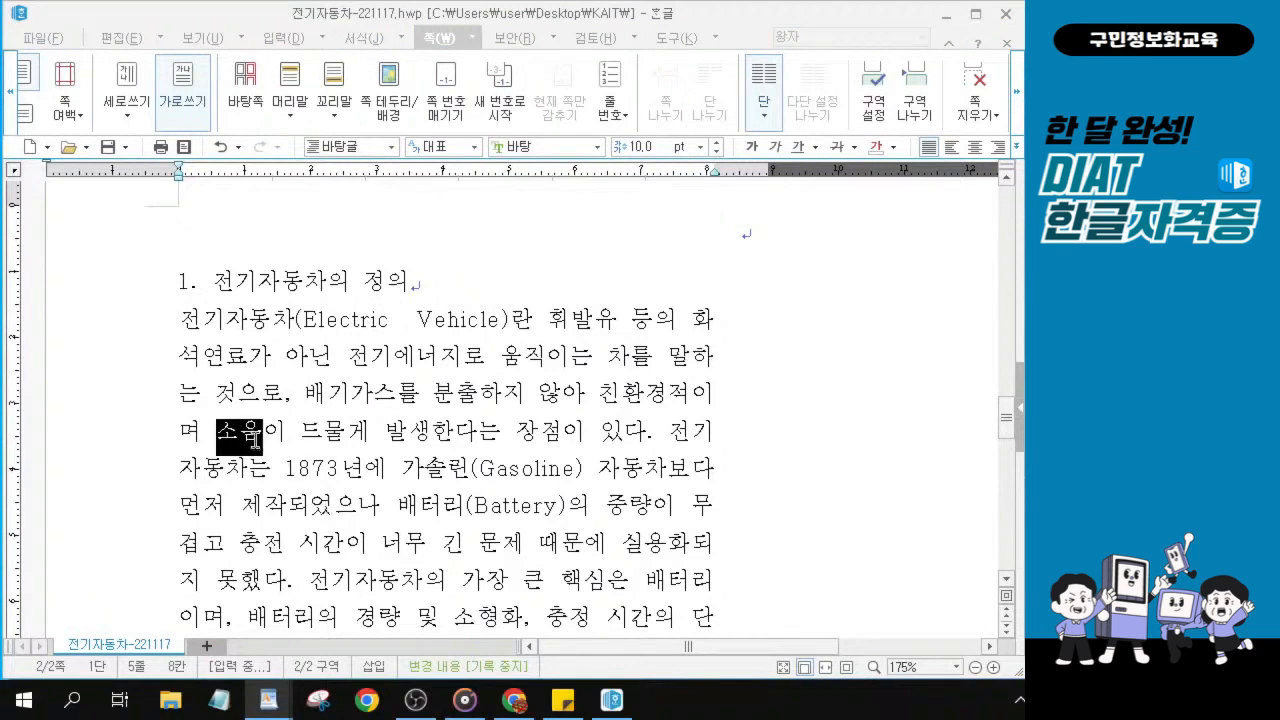
click(257, 436)
key(ctrl)
key(ctrl)
key(ctrl)
key(ctrl)
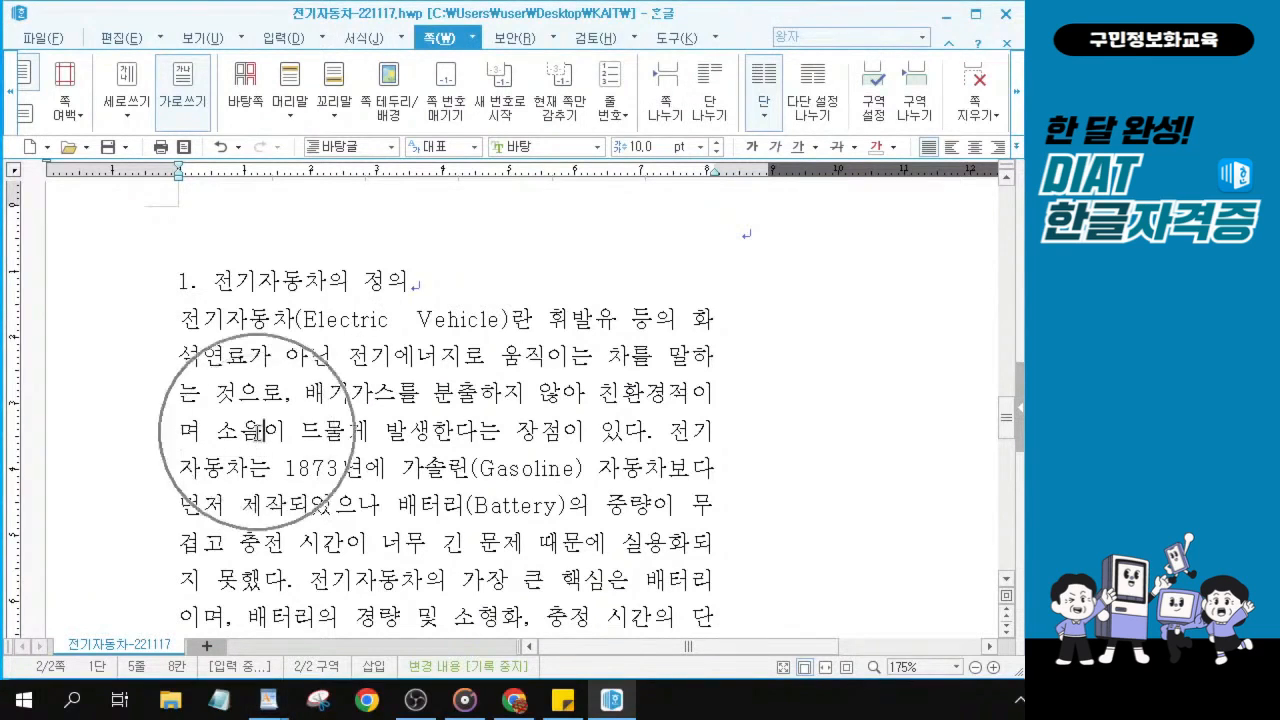
drag(260, 432, 218, 435)
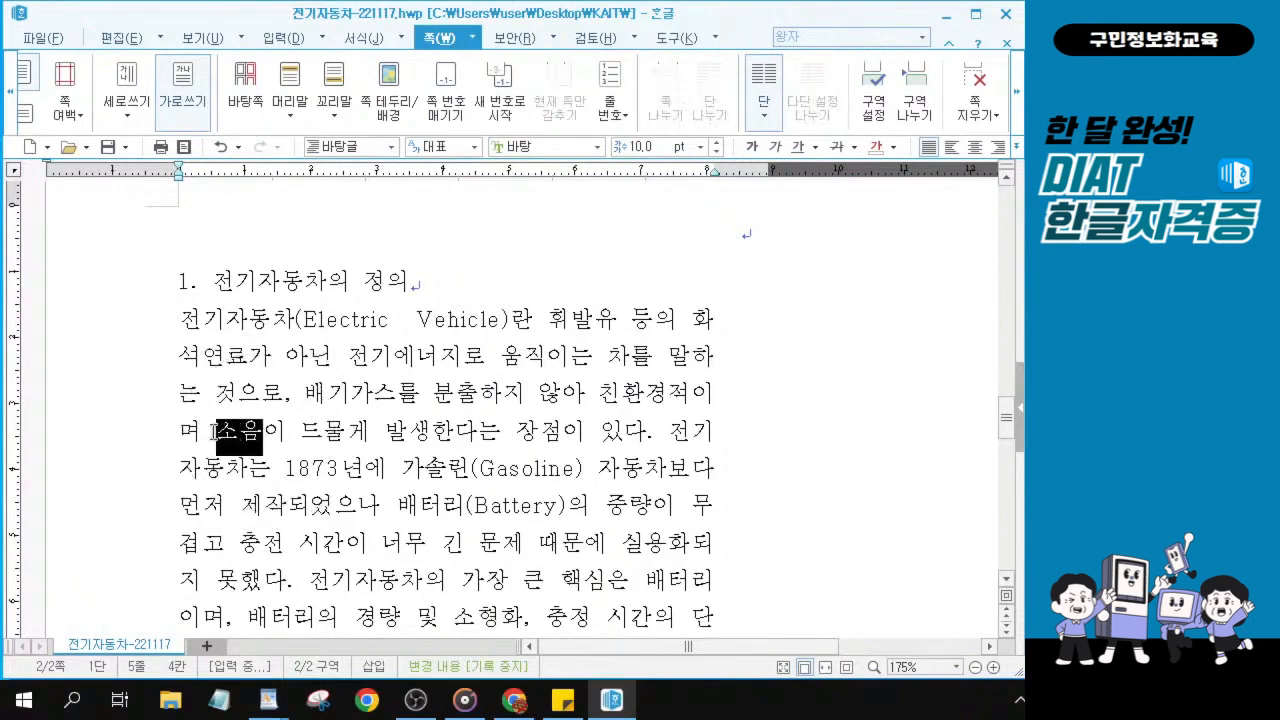
key(ctrl)
Add the Hanja 騷音 to the word 소음 in the section 1 paragraph, using the 한글(漢字) input format.
click(259, 432)
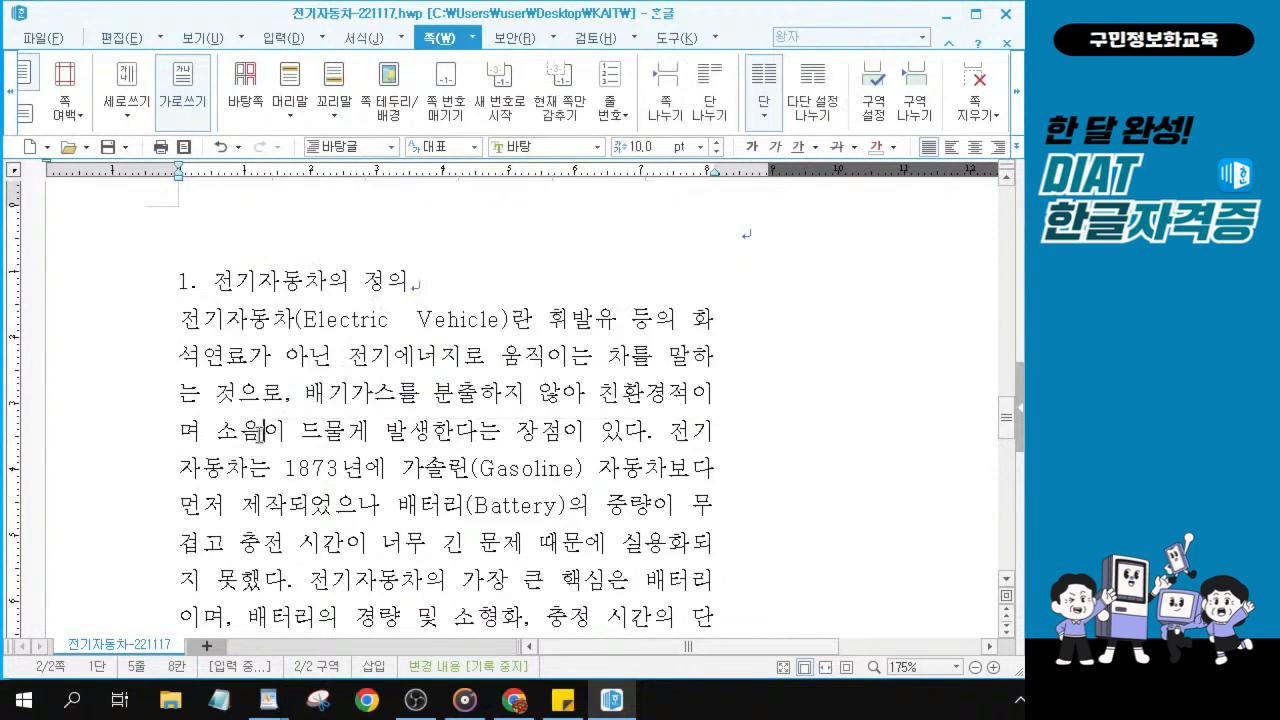
key(F9)
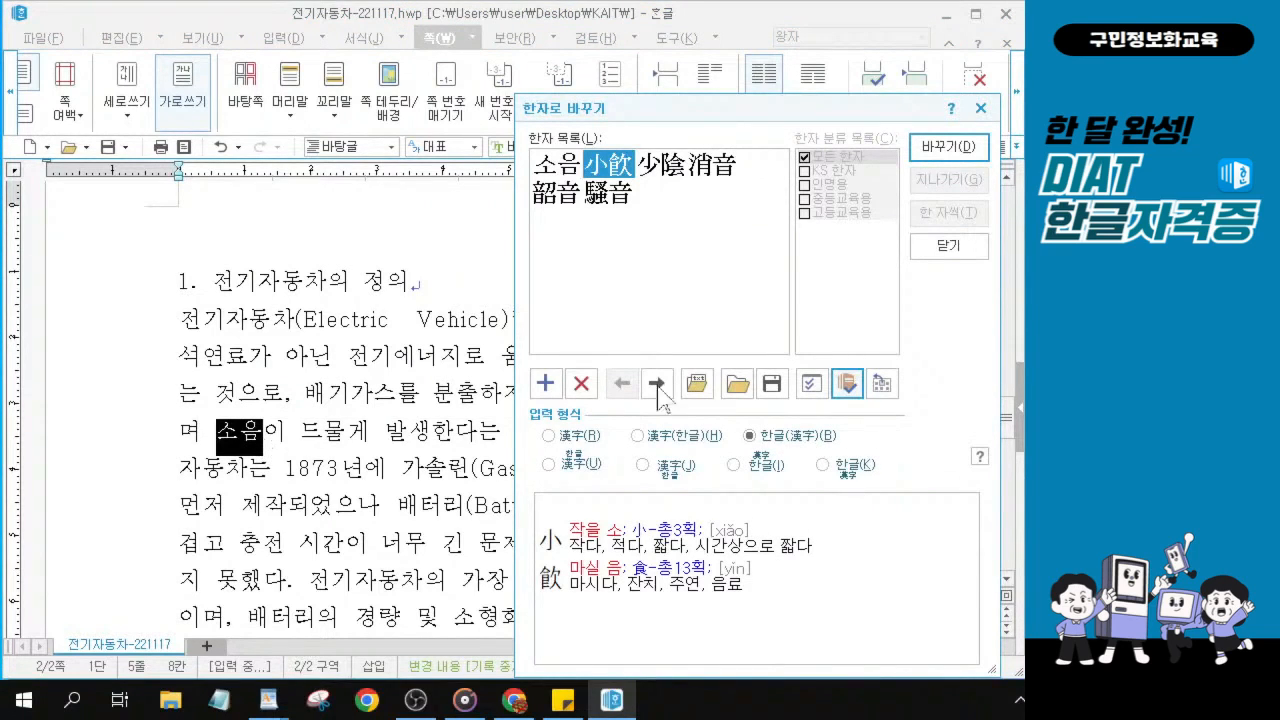
click(608, 193)
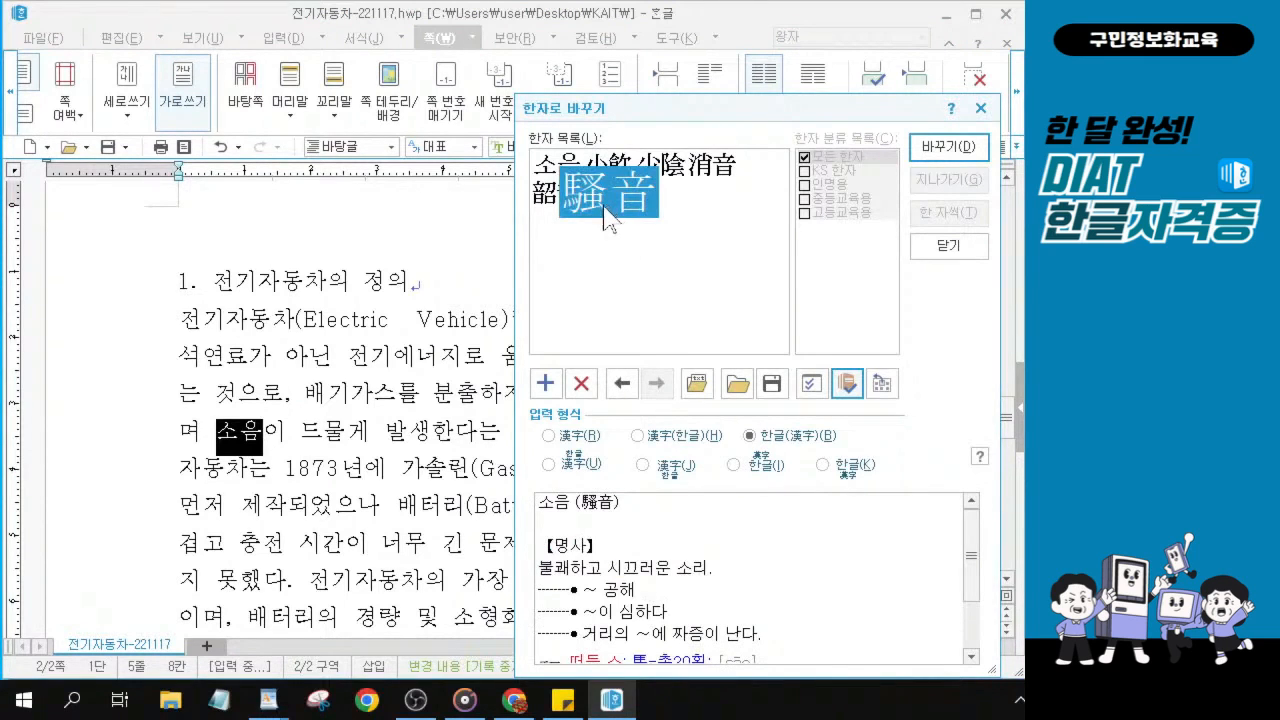
drag(662, 110, 551, 70)
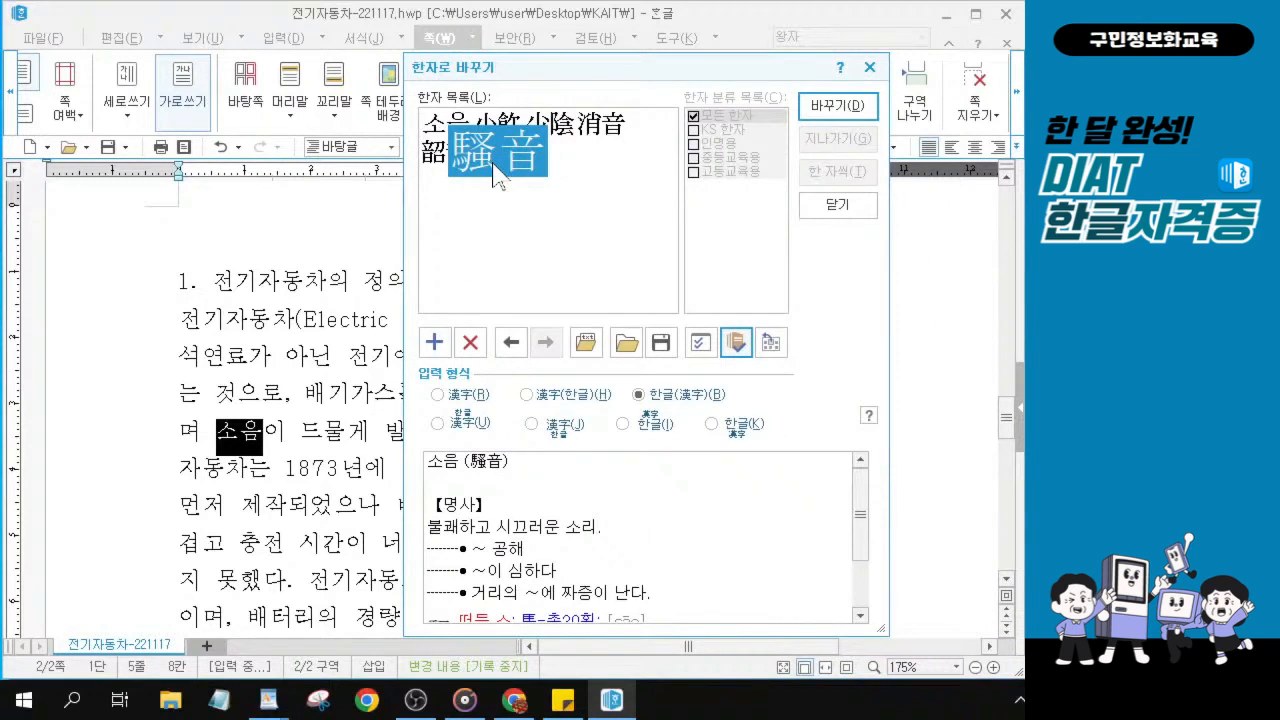
click(677, 398)
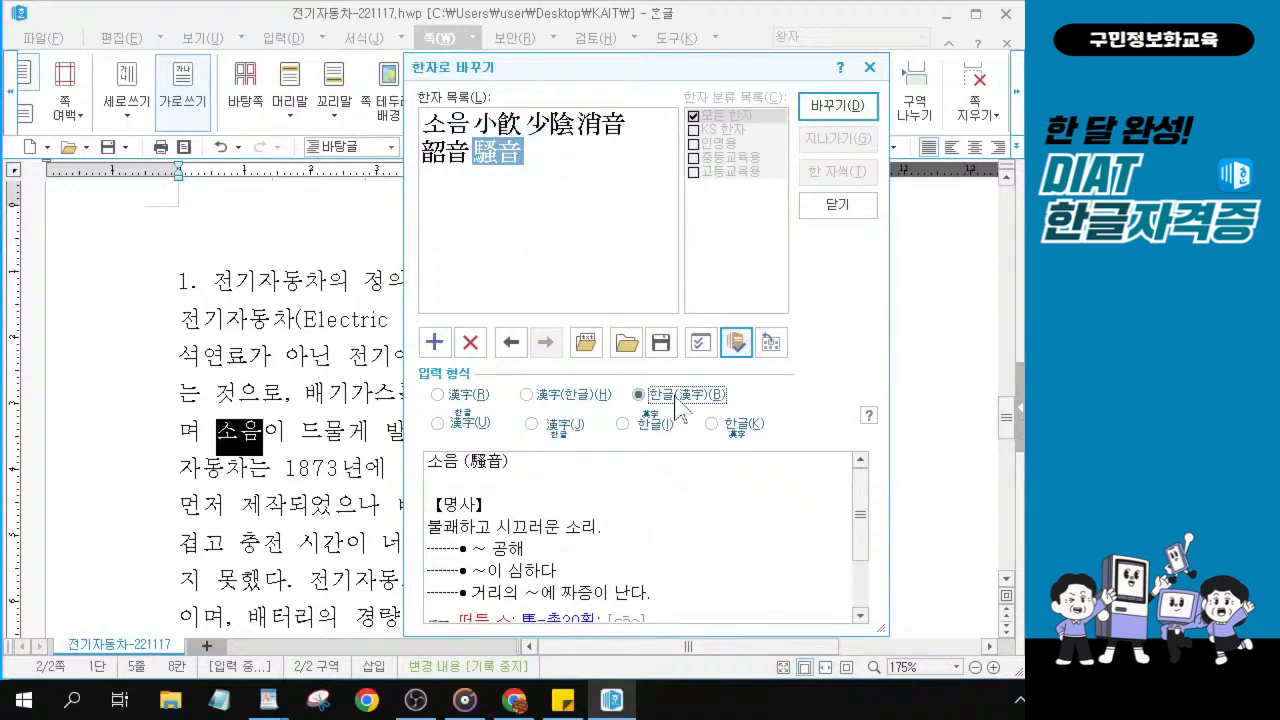
key(ctrl)
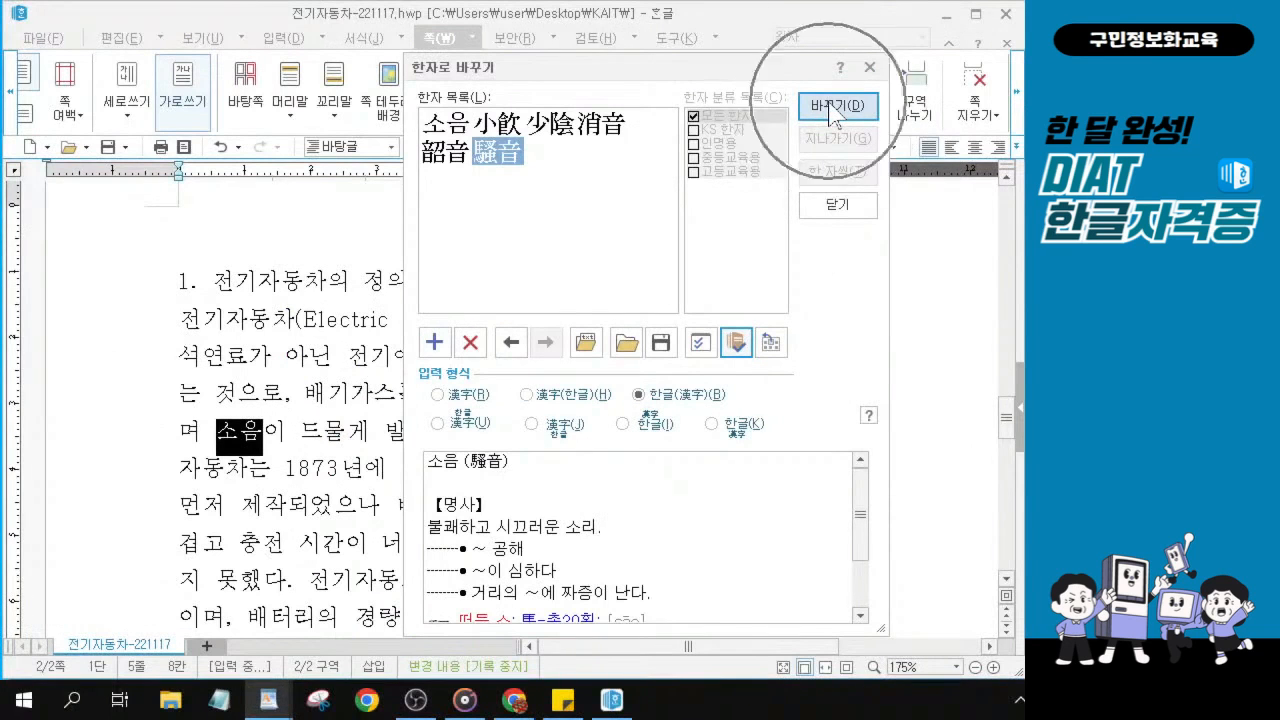
click(829, 104)
click(829, 104)
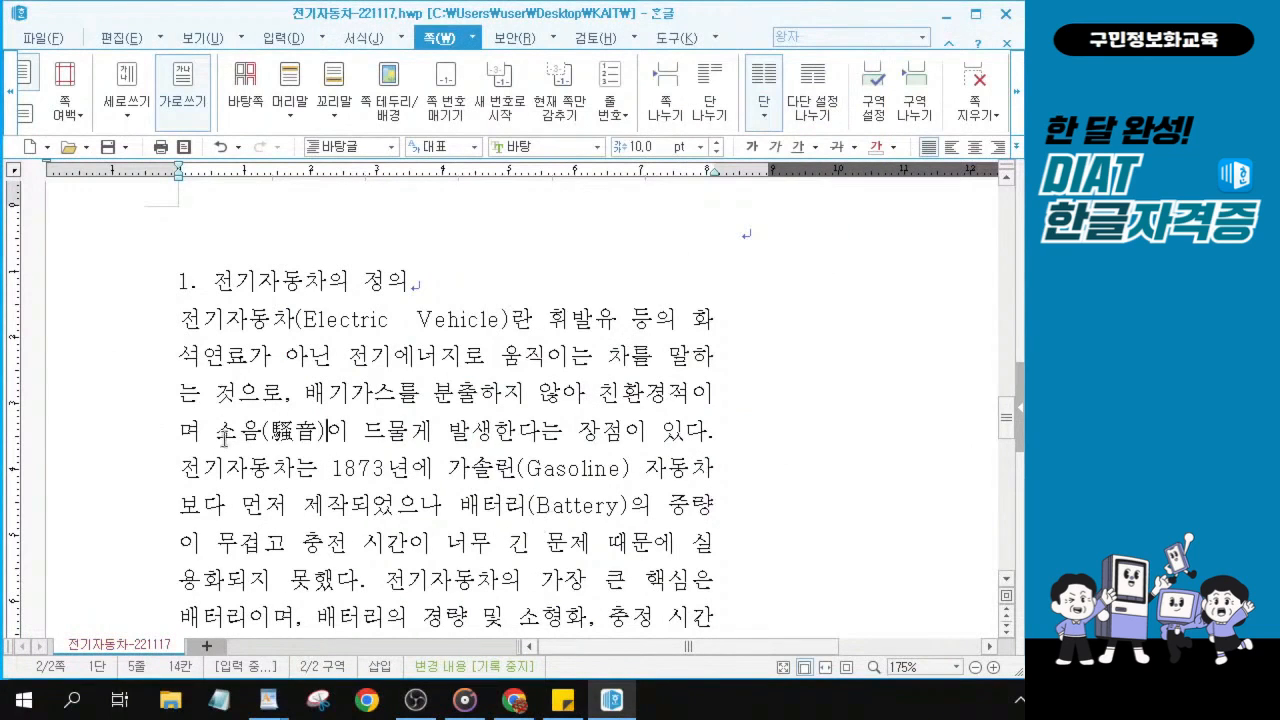
drag(216, 432, 324, 432)
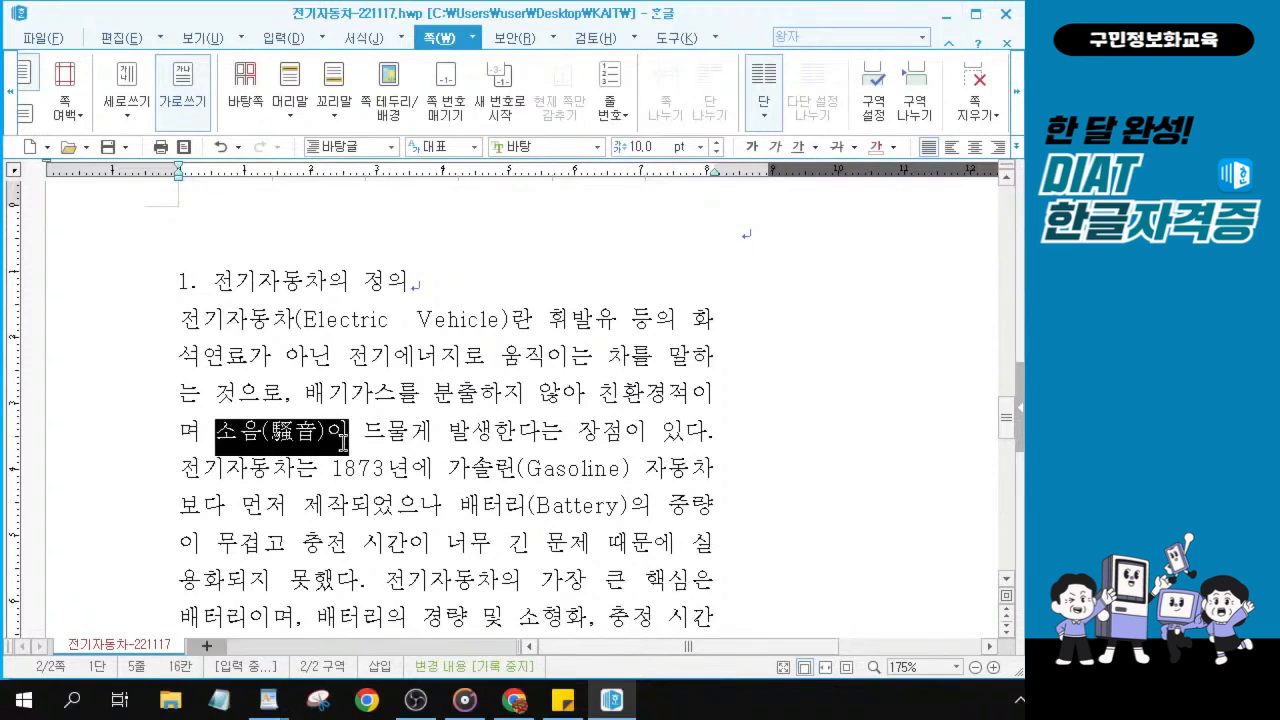
click(354, 467)
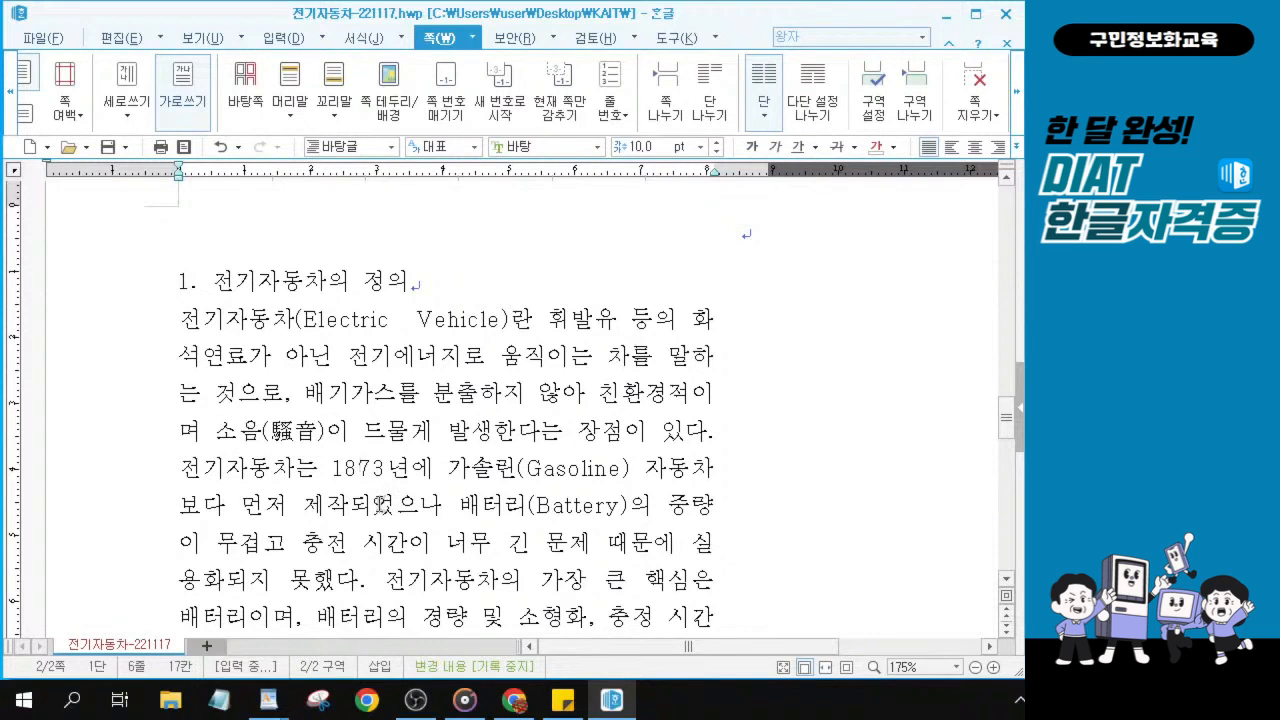
click(476, 605)
scroll(468, 607, down, 1)
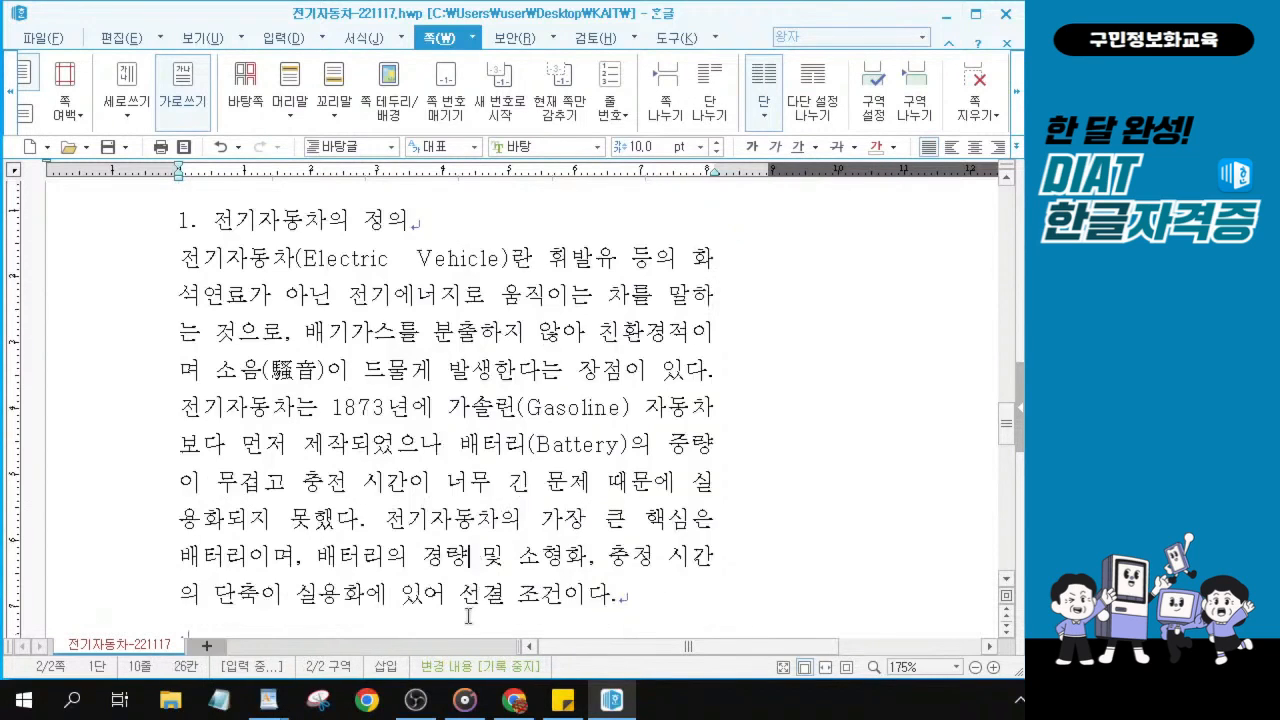
click(468, 600)
click(470, 556)
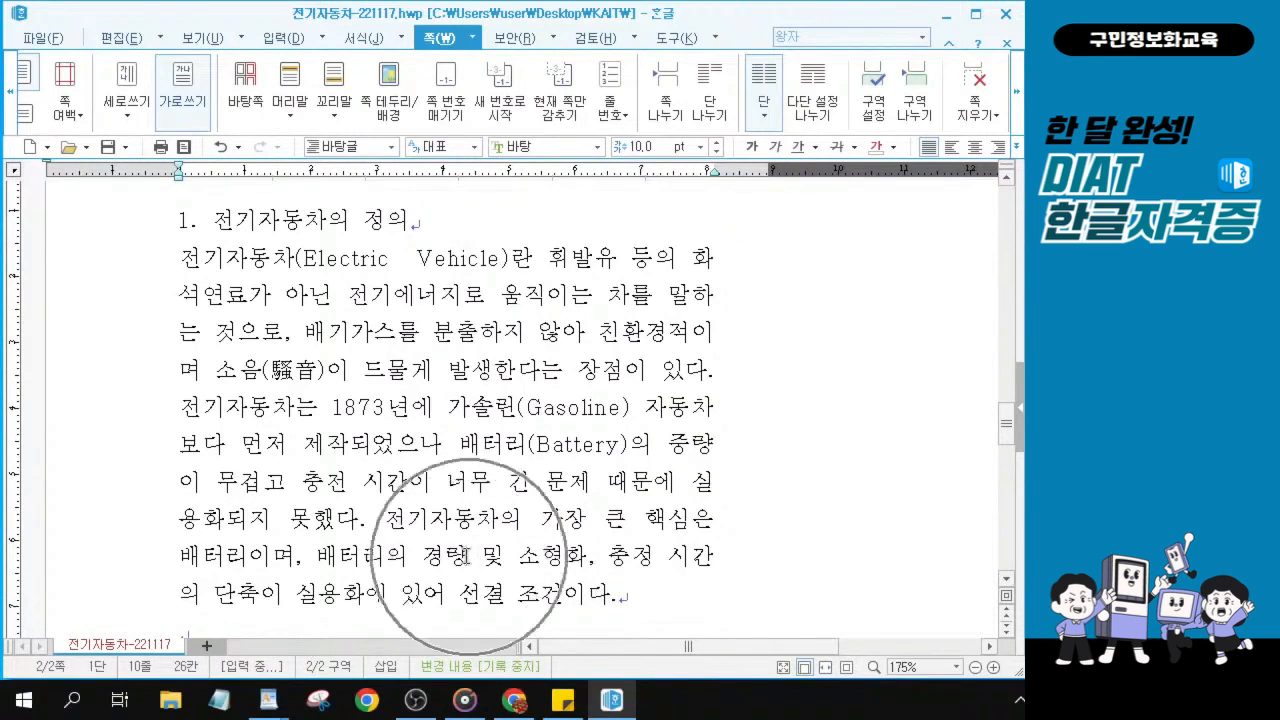
click(398, 565)
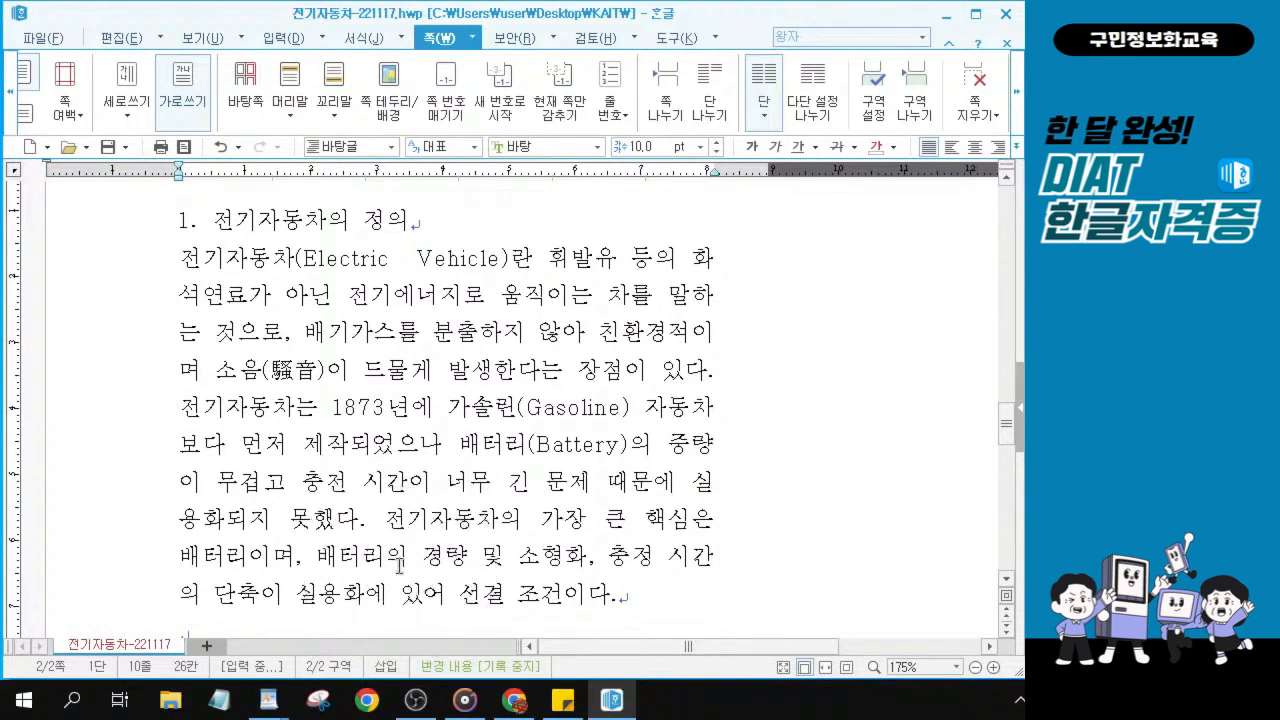
drag(316, 556, 478, 566)
click(465, 556)
scroll(466, 556, up, 2)
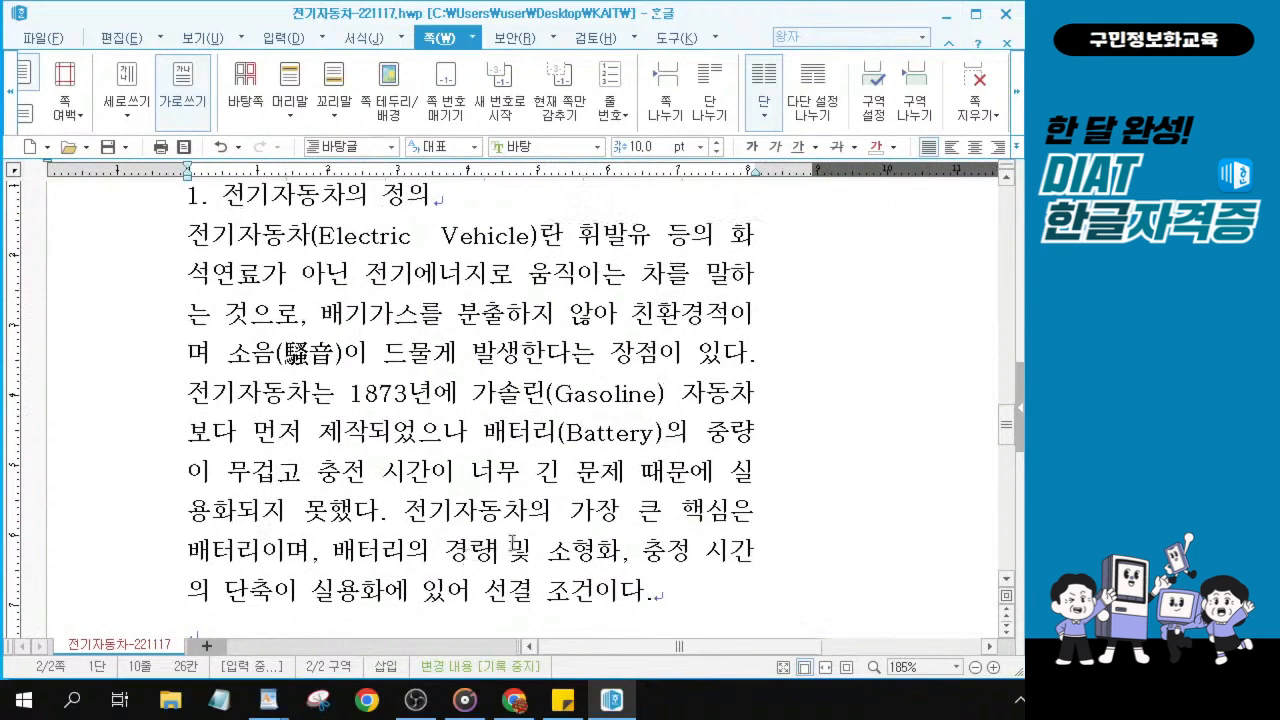
click(480, 558)
drag(447, 552, 493, 575)
key(F9)
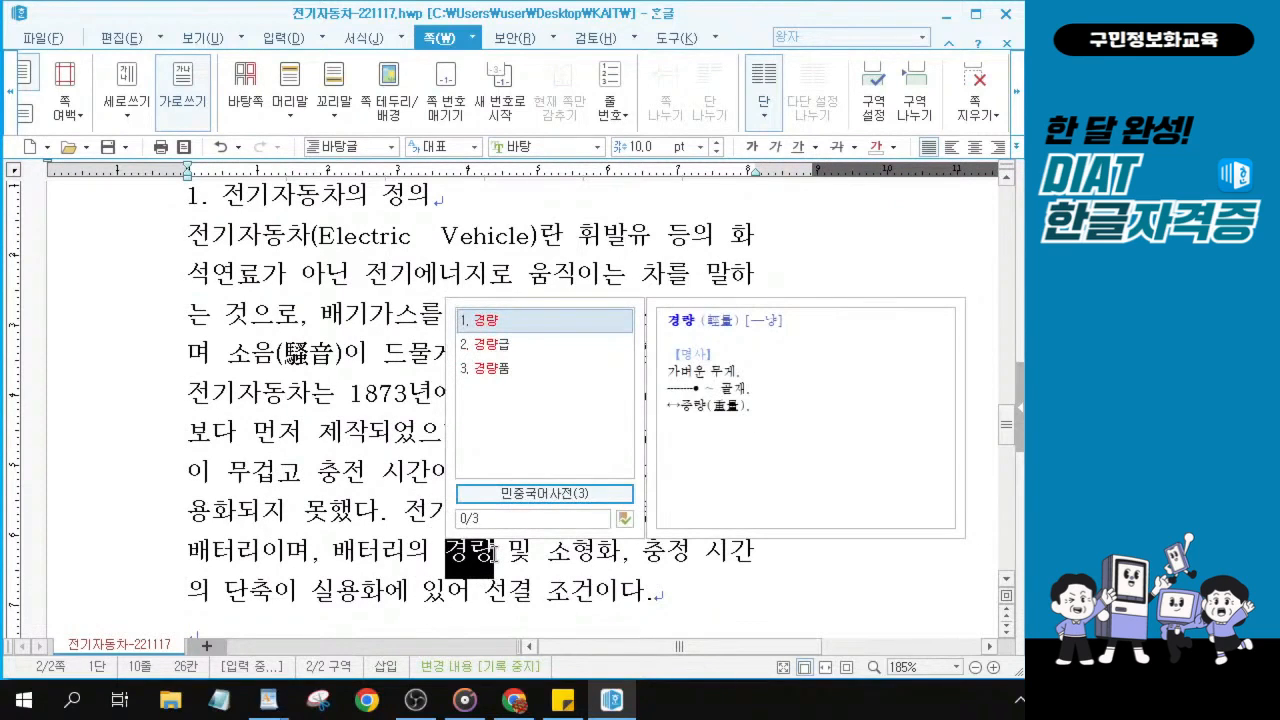
key(Escape)
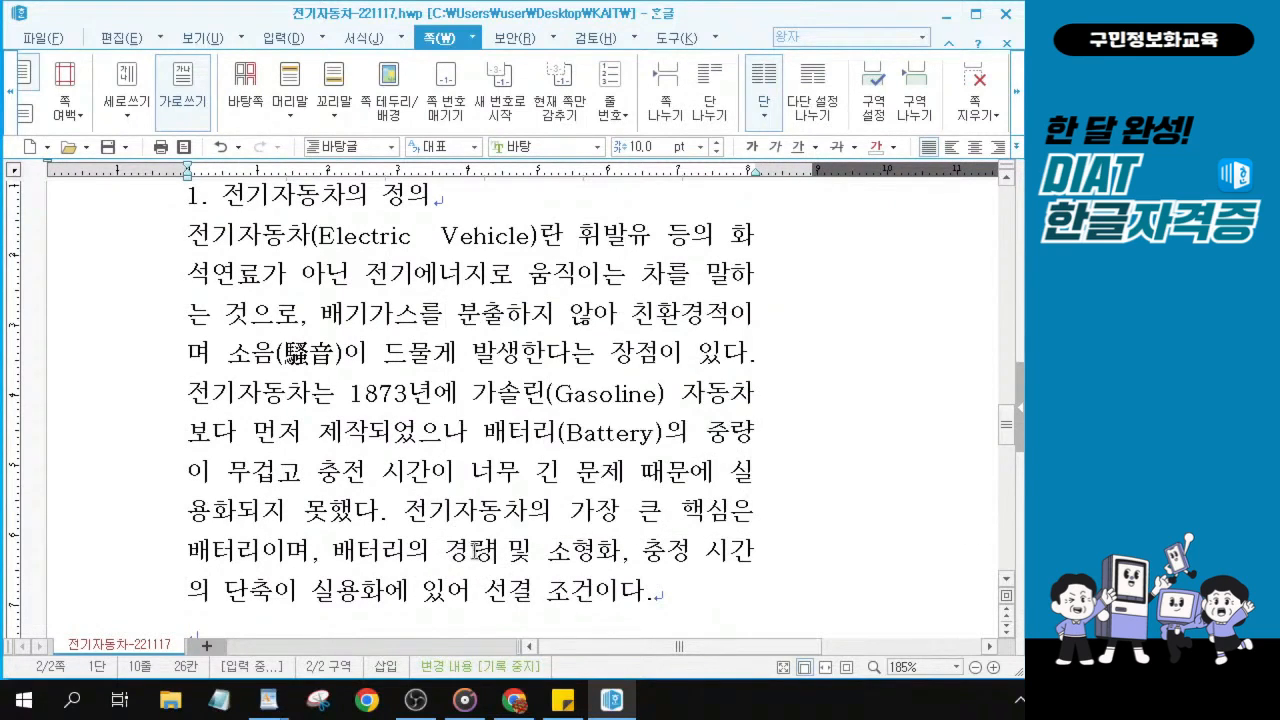
Add the Hanja 輕量 to the word 경량 in the section 1 paragraph, using the 한글(漢字) input format.
key(F9)
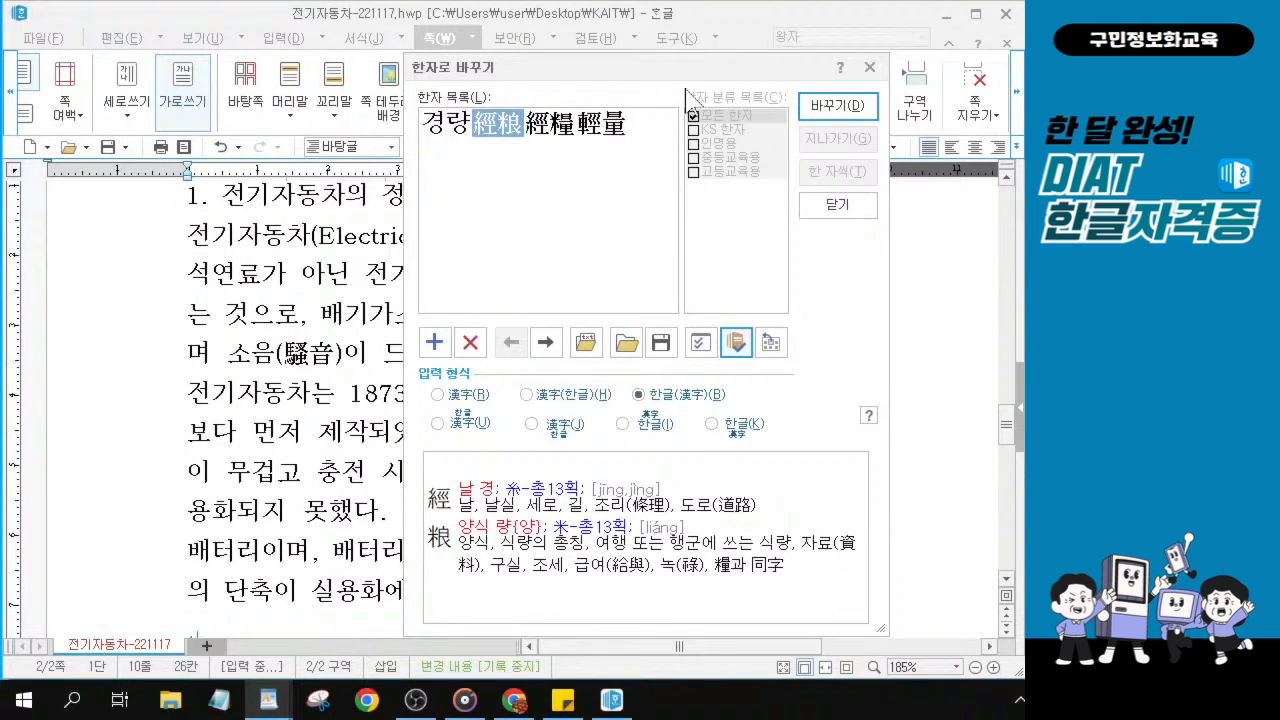
click(610, 128)
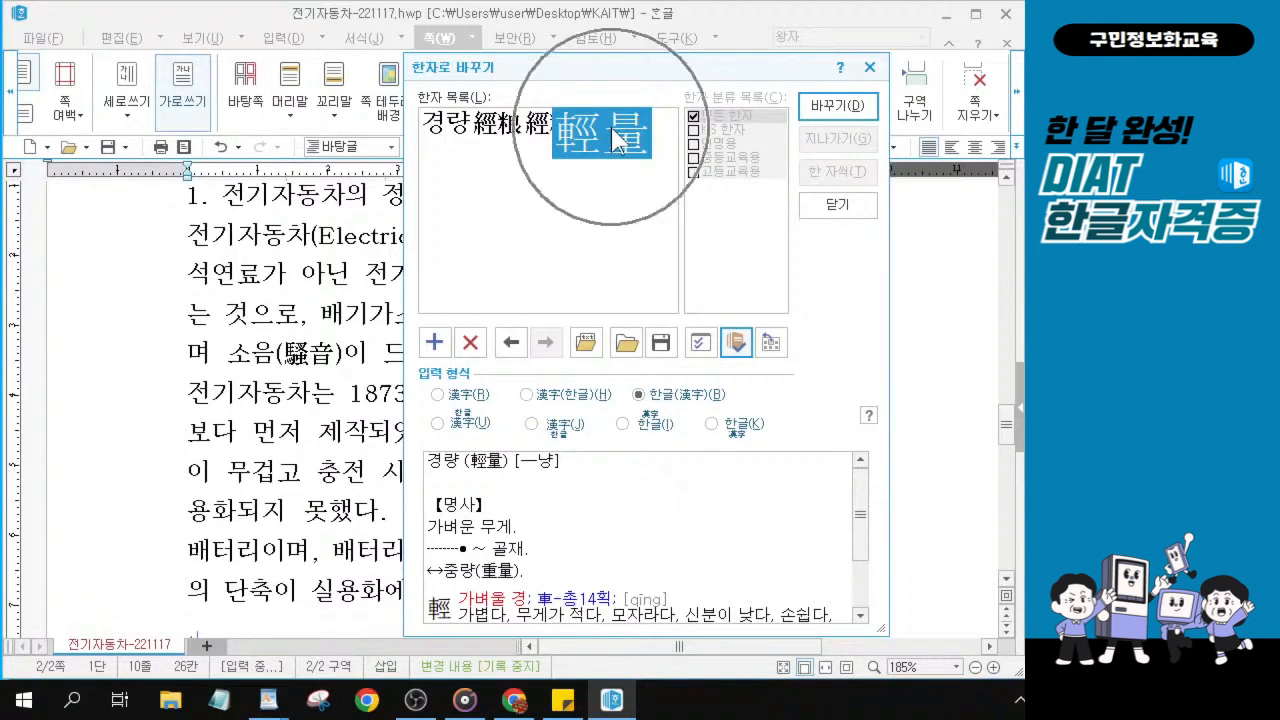
key(alt)
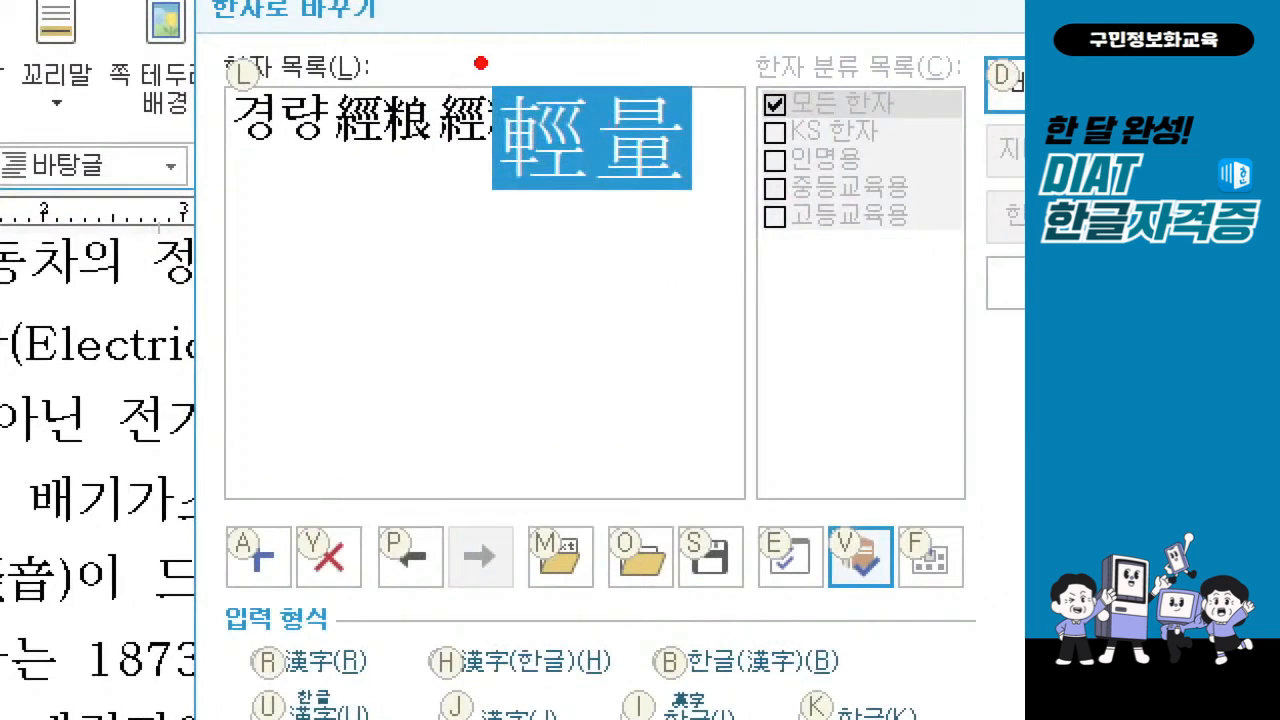
drag(481, 63, 703, 249)
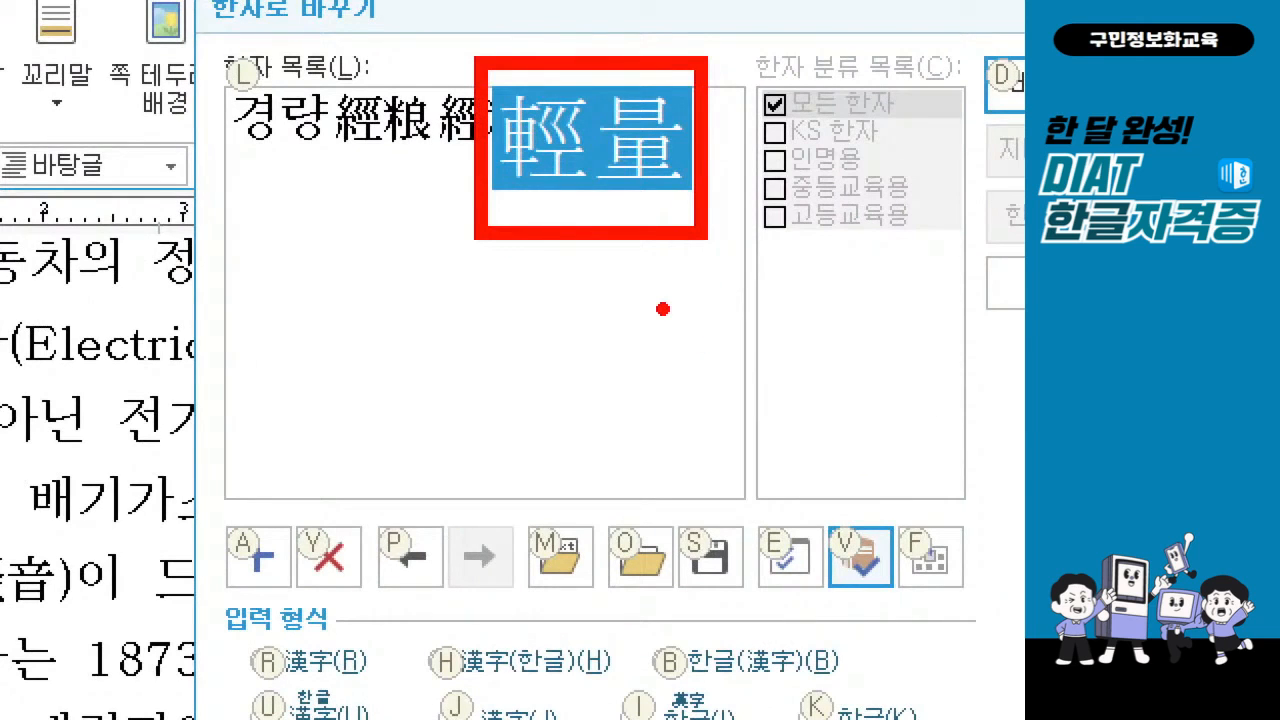
key(Escape)
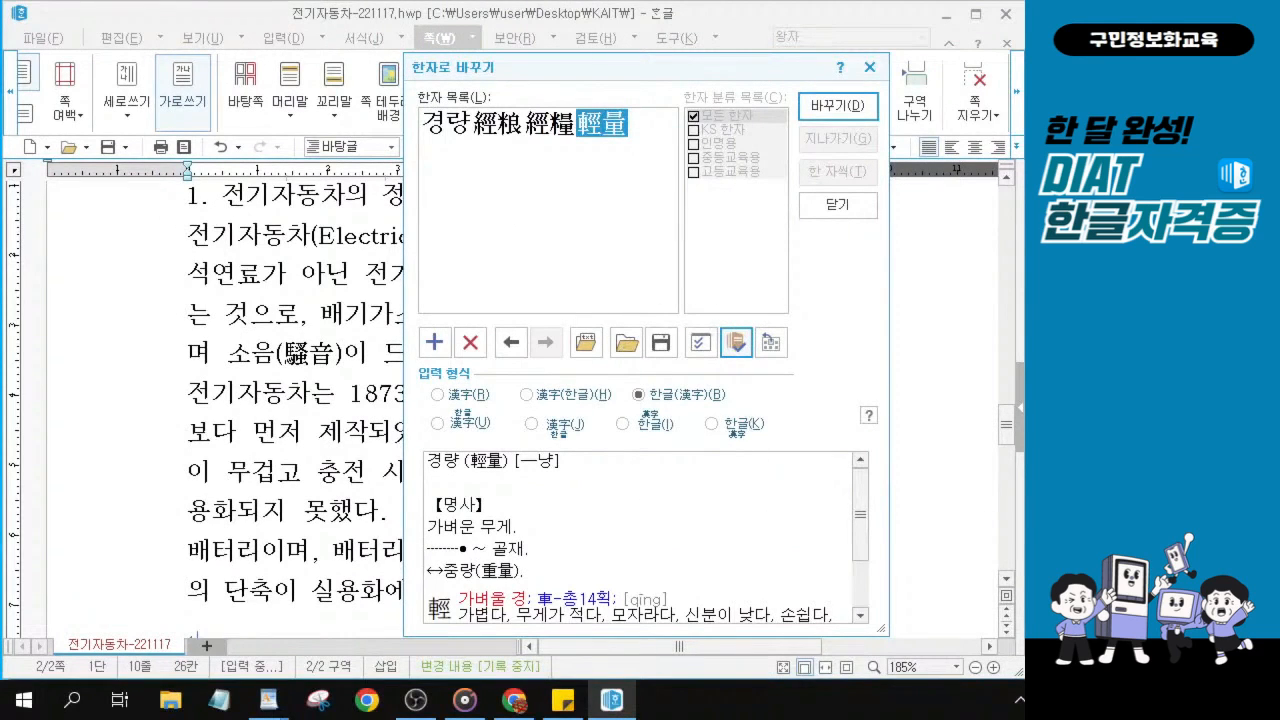
click(851, 116)
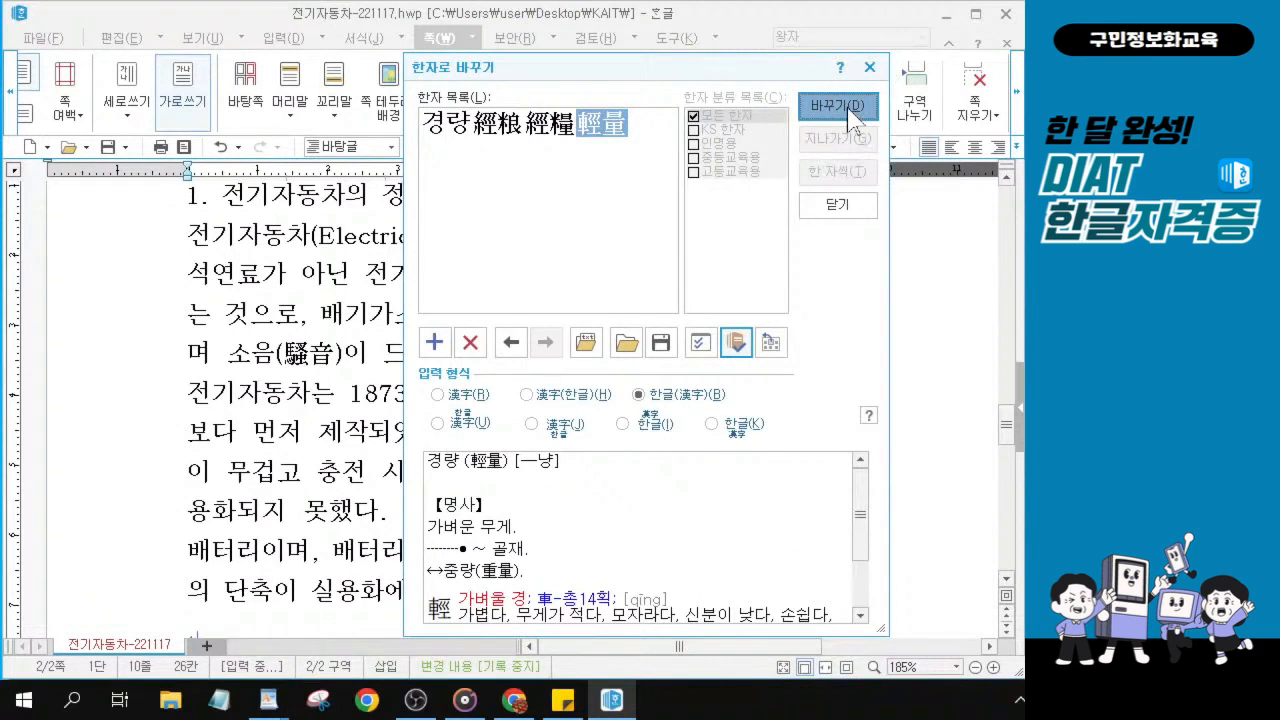
drag(442, 551, 570, 558)
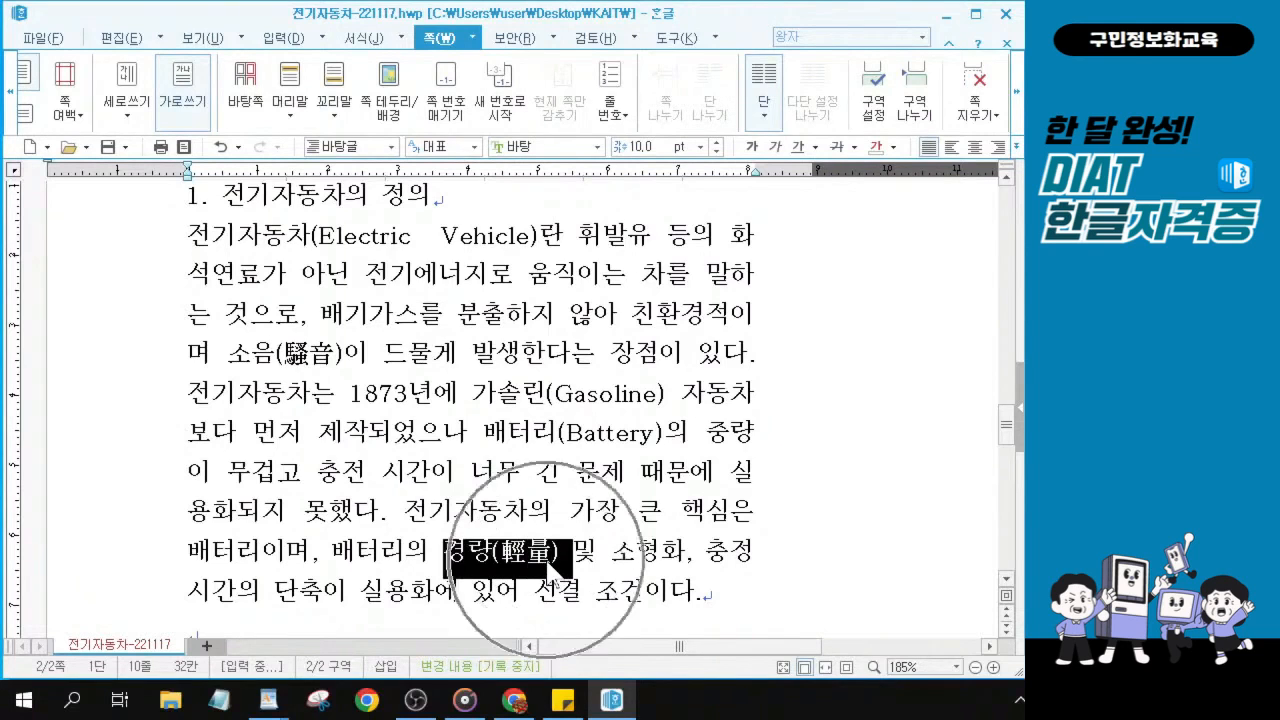
click(465, 557)
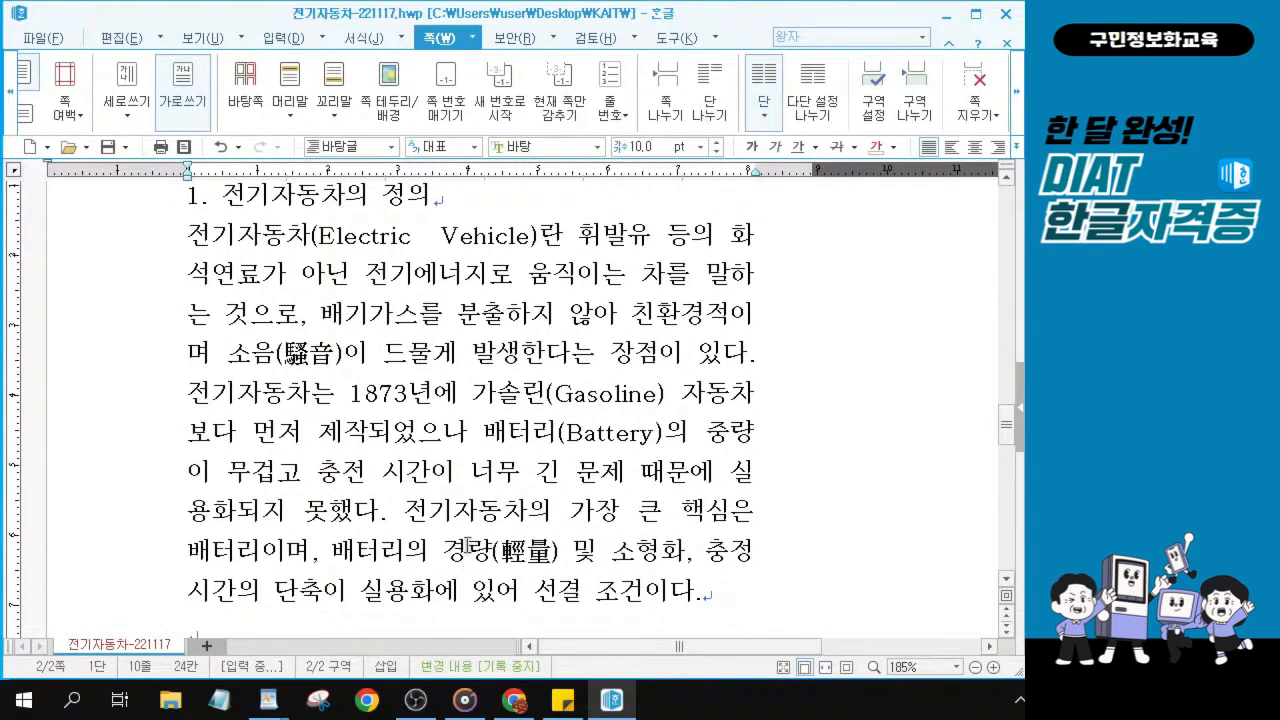
Examine the section 2 heading, 21세기 전기자동차, and the paragraph beneath it.
scroll(465, 557, down, 3)
click(320, 460)
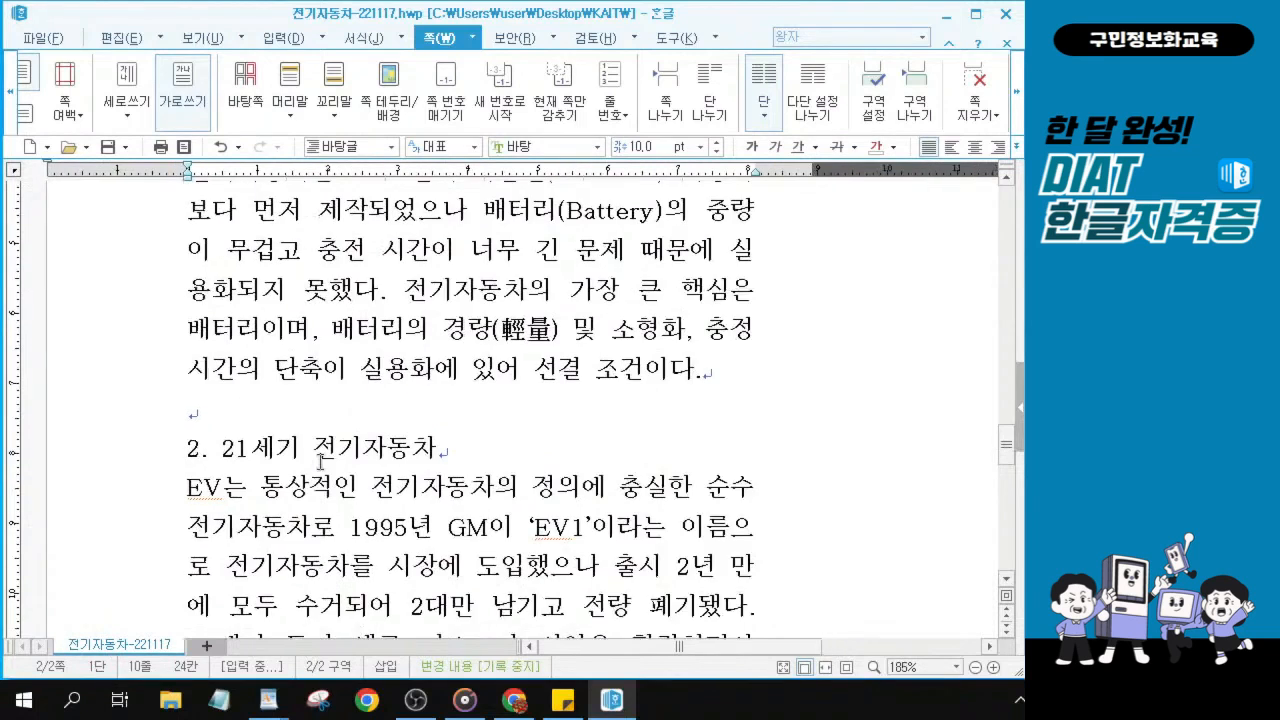
scroll(364, 483, up, 1)
scroll(364, 483, down, 2)
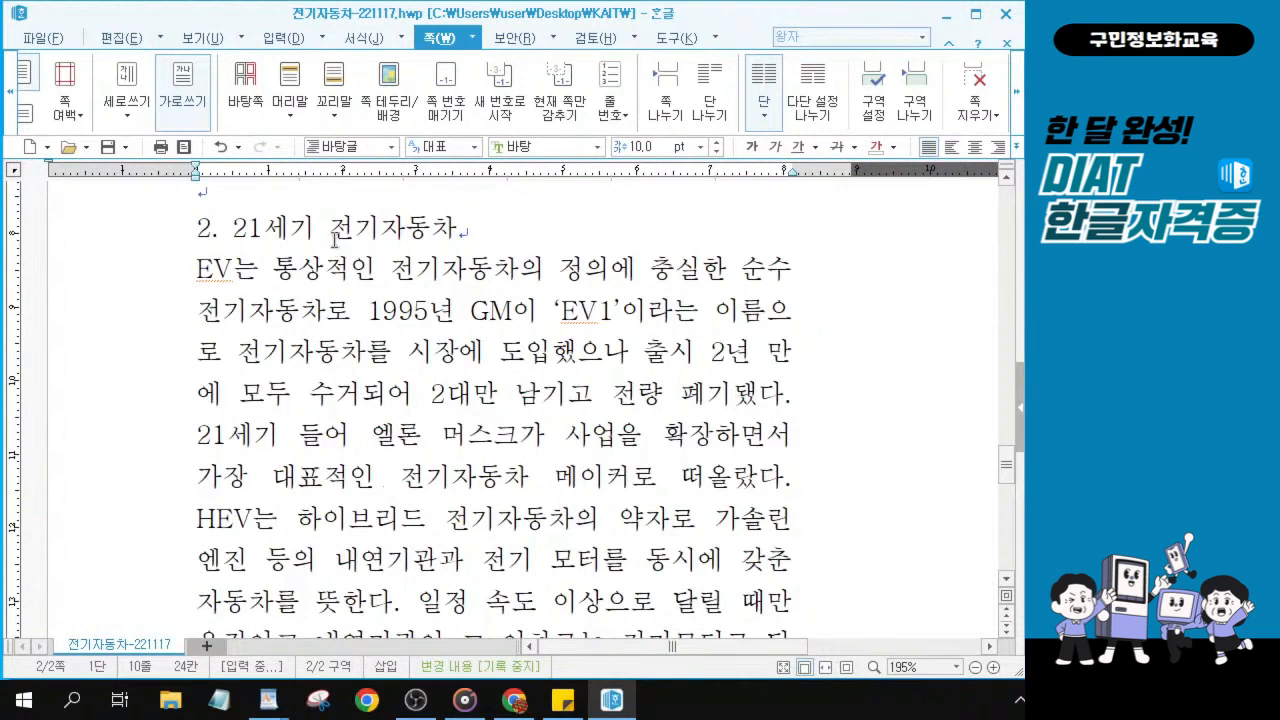
drag(195, 227, 483, 227)
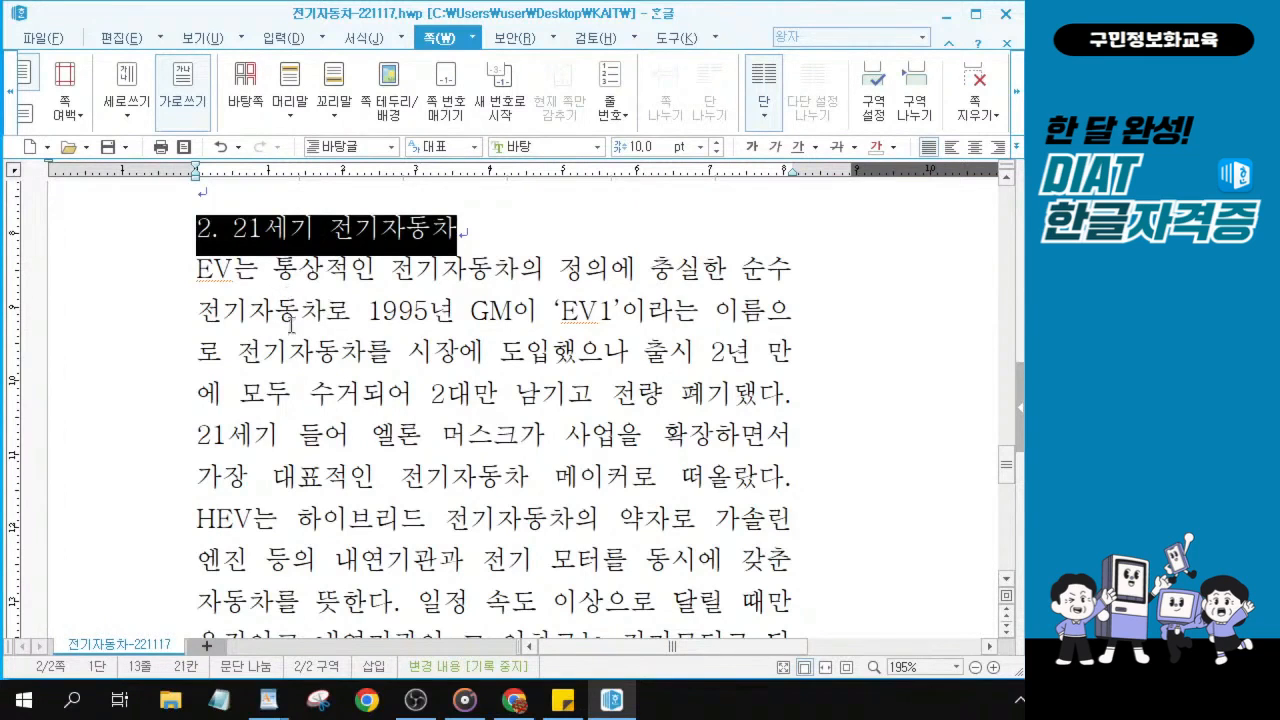
click(320, 393)
drag(320, 393, 362, 398)
key(F9)
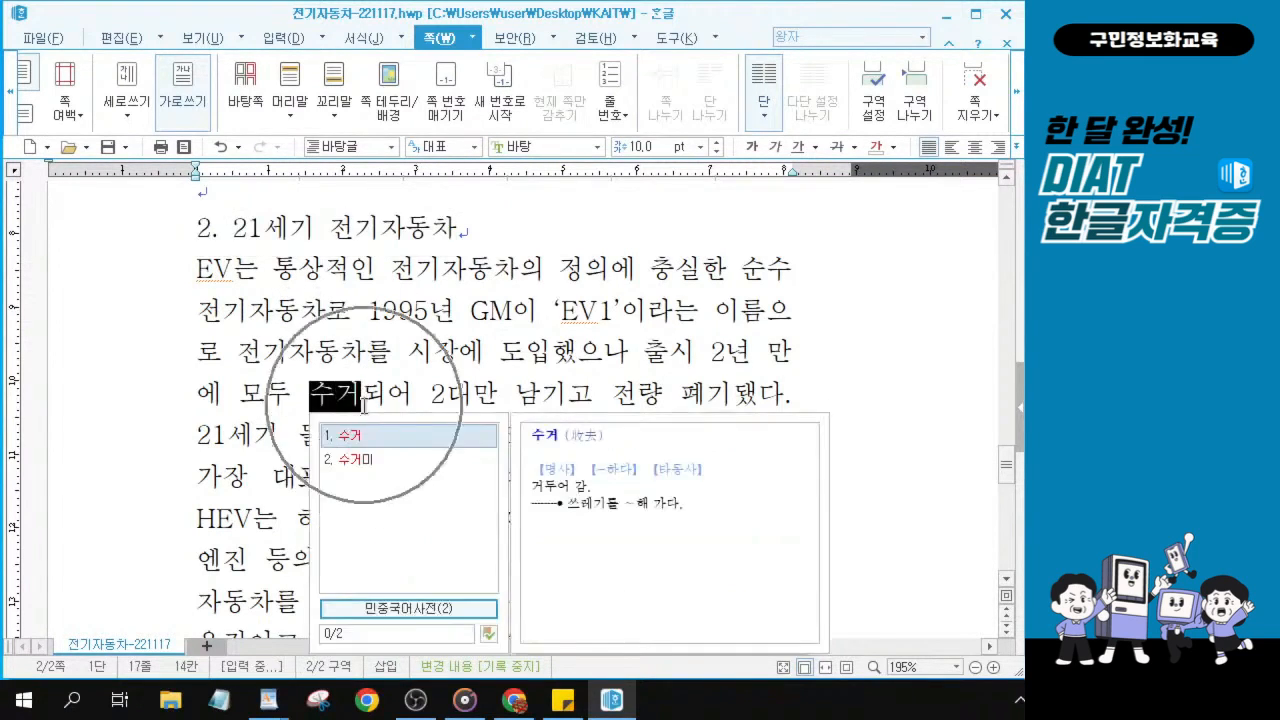
key(Escape)
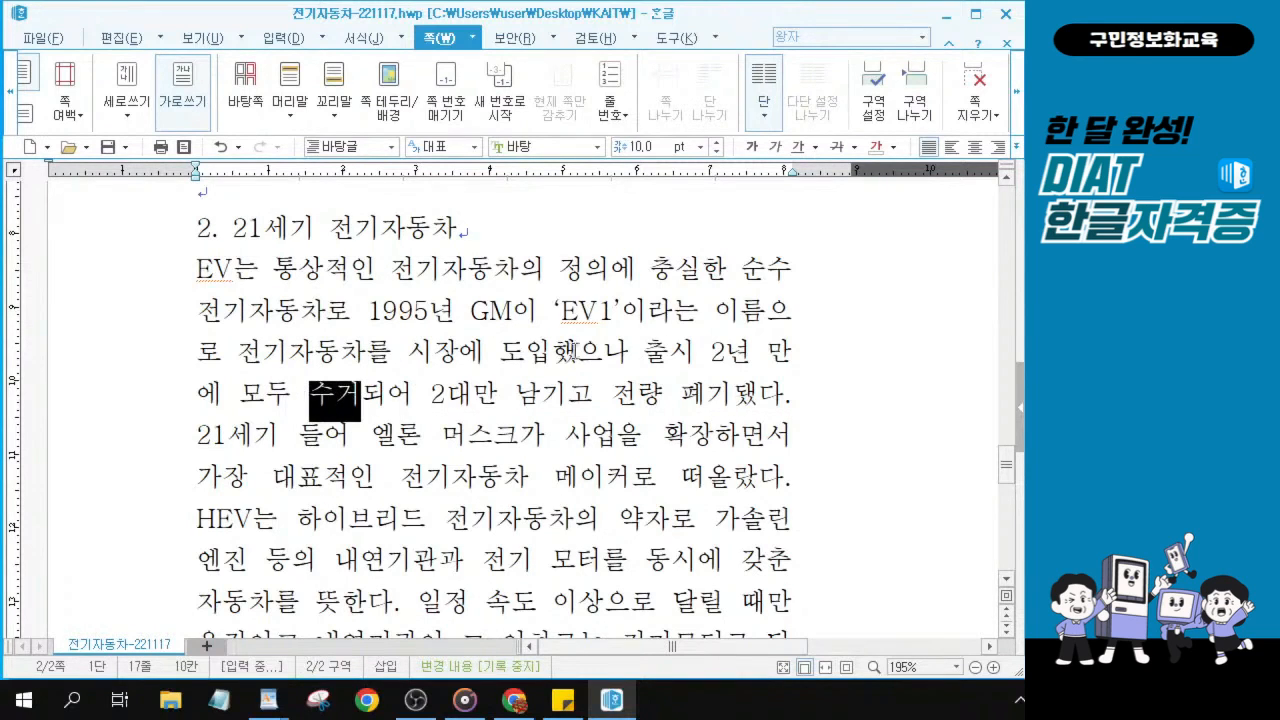
key(F9)
Add the Hanja 收去 to the word 수거 in the section 2 paragraph, using the 한글(漢字) input format.
drag(648, 354, 590, 420)
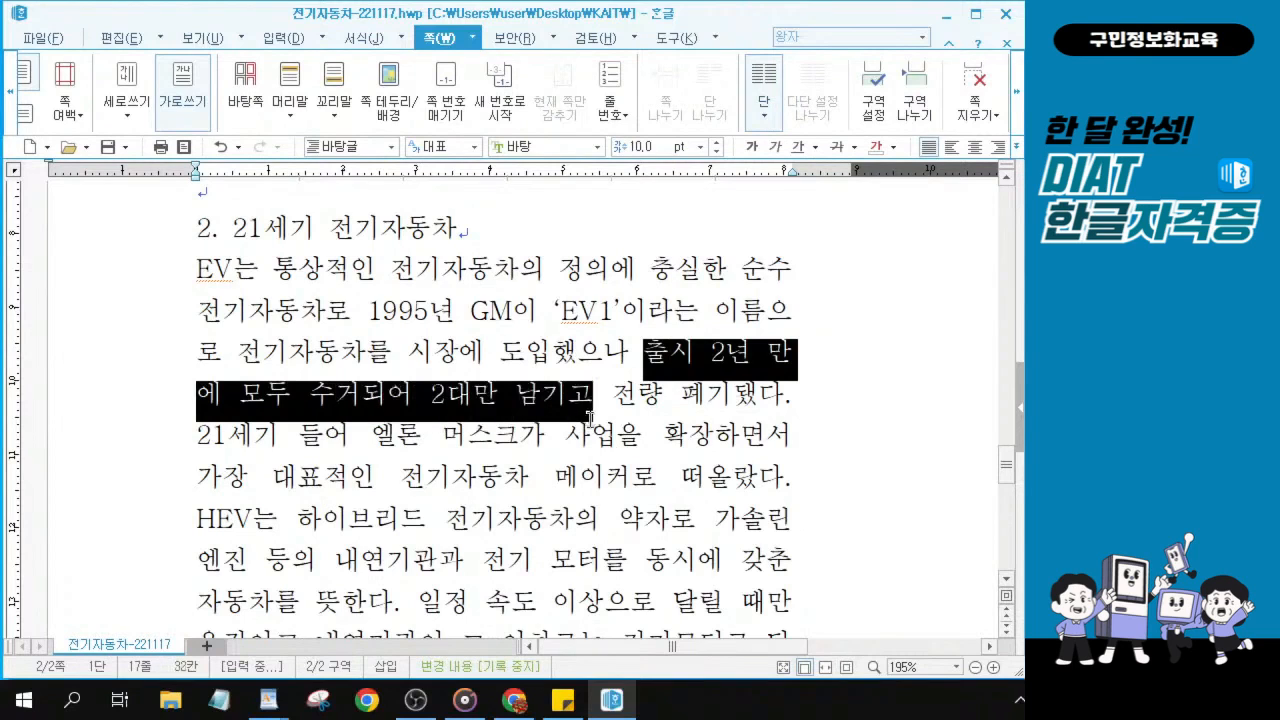
click(358, 400)
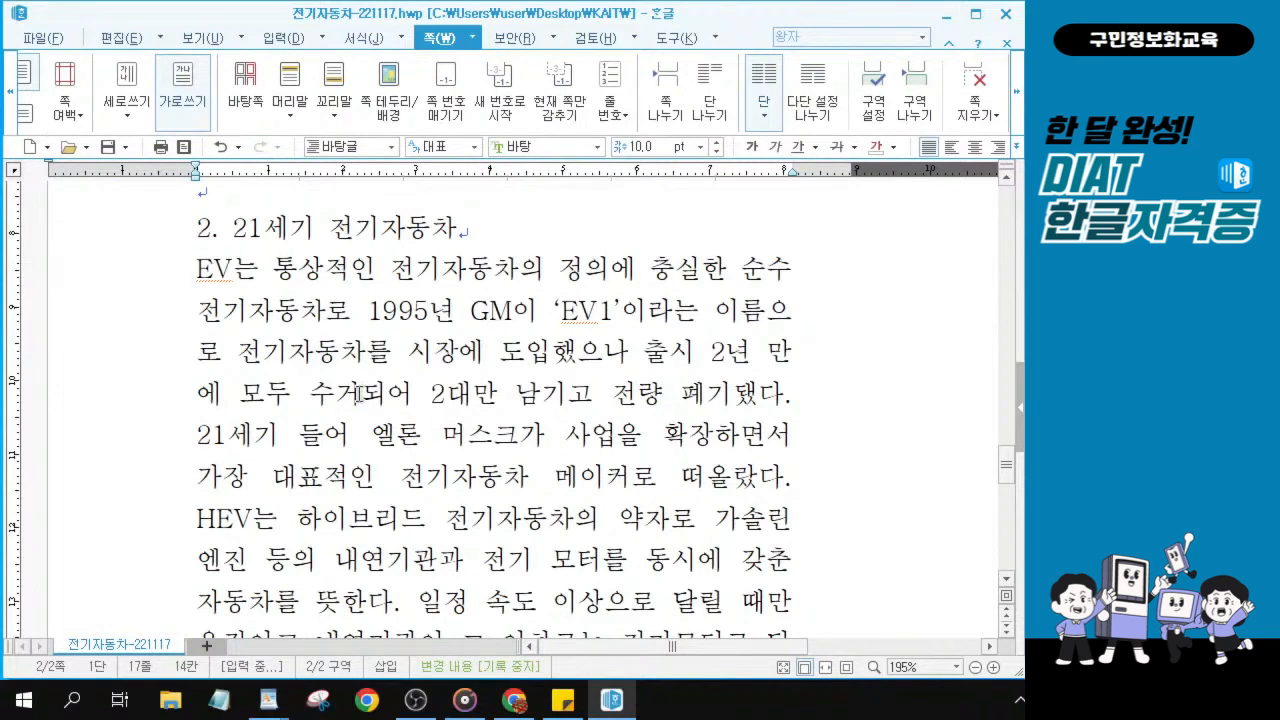
click(358, 395)
key(F9)
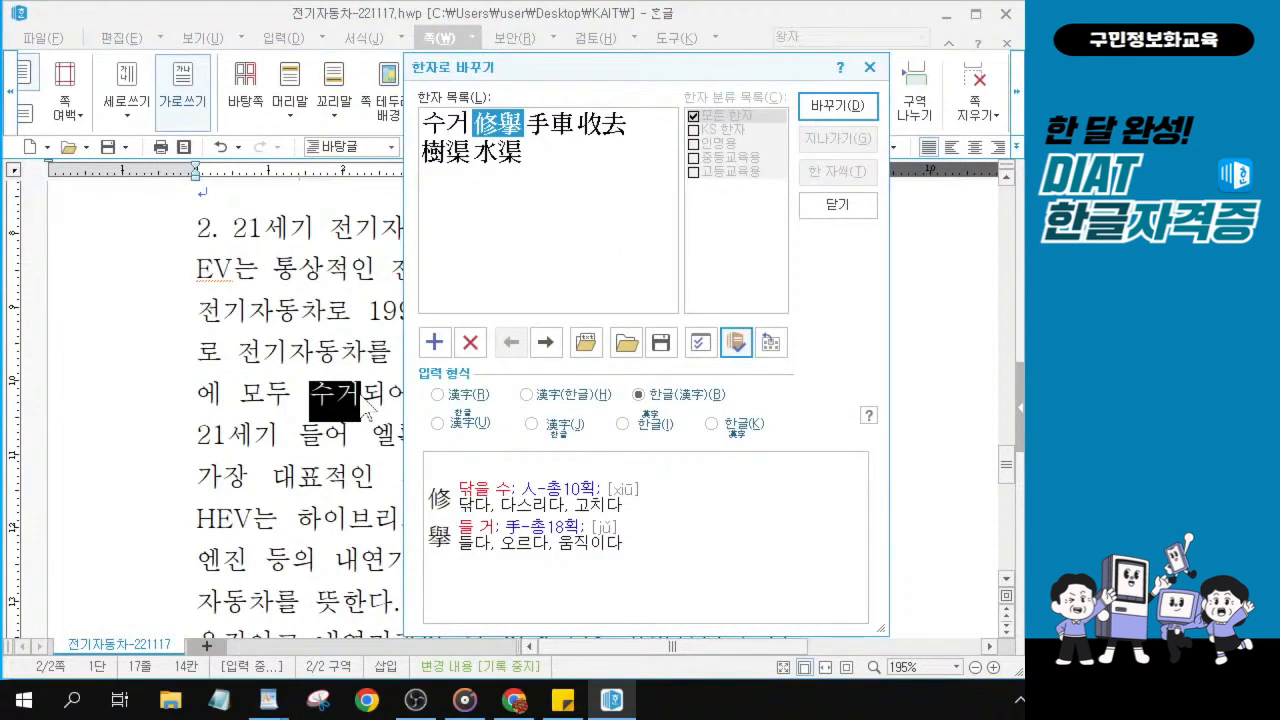
click(605, 130)
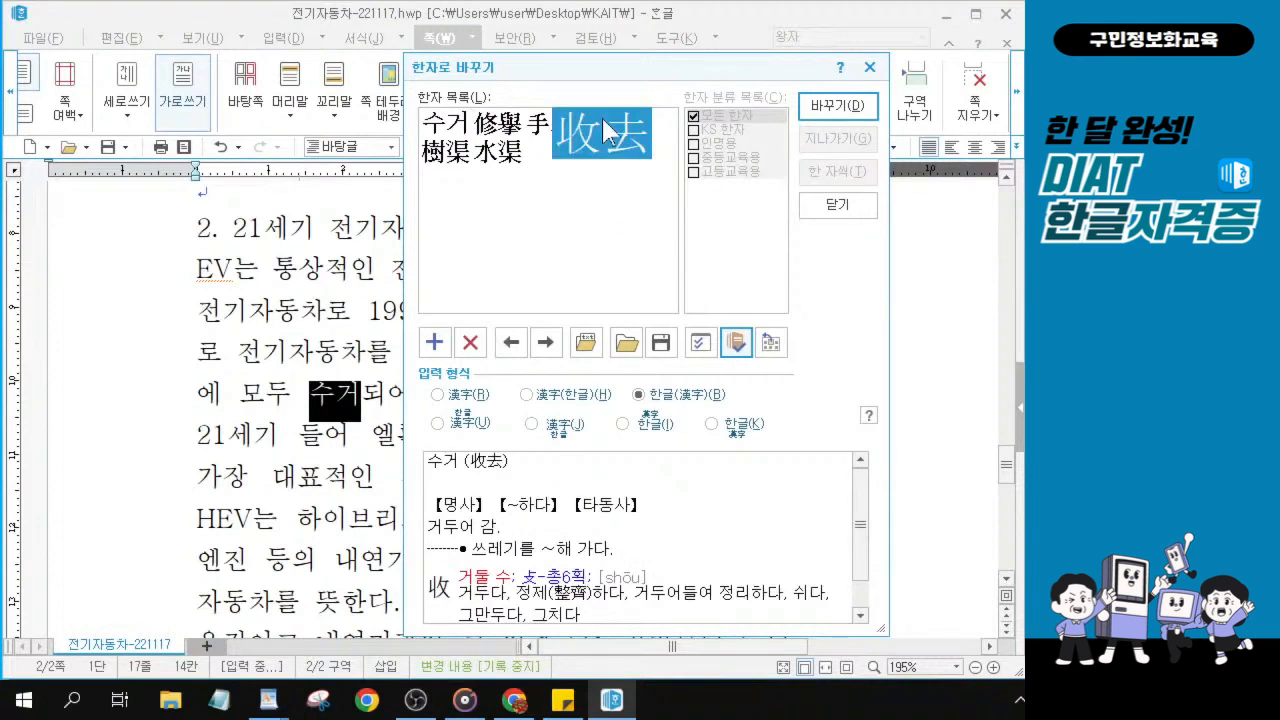
key(alt+1)
click(601, 117)
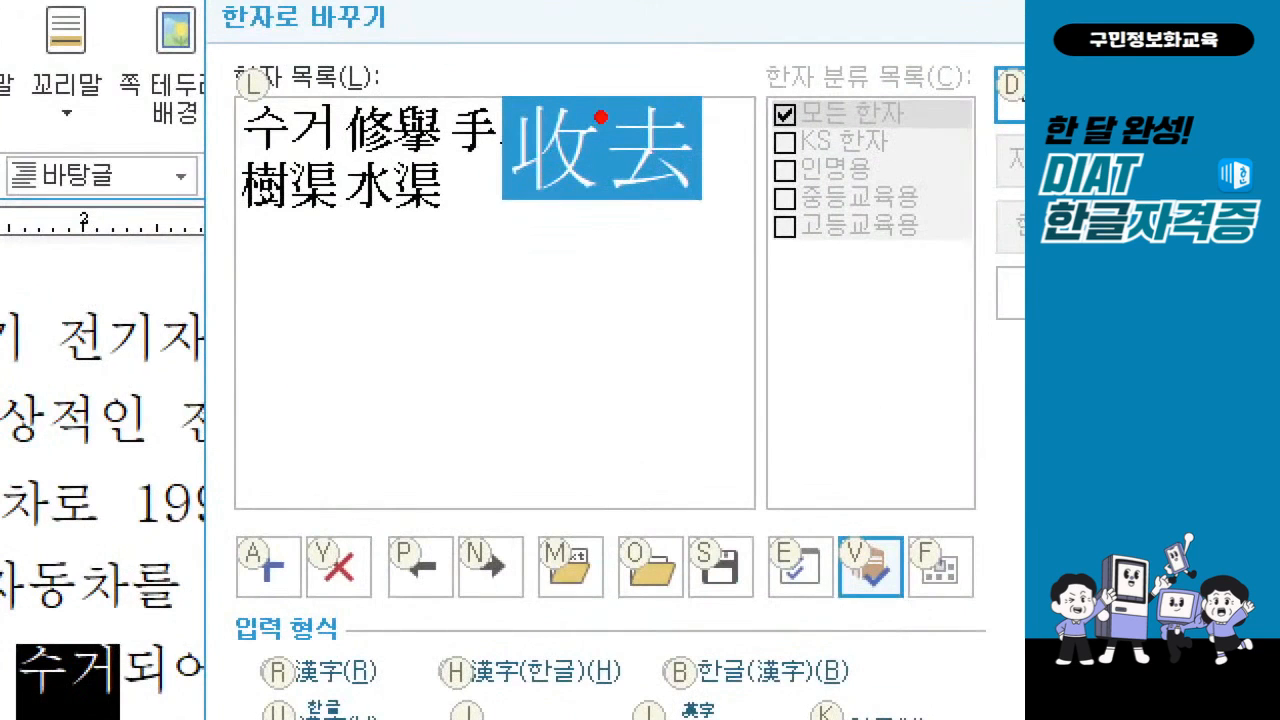
mouse_move(498, 74)
mouse_down()
mouse_move(510, 120)
mouse_move(694, 217)
mouse_up()
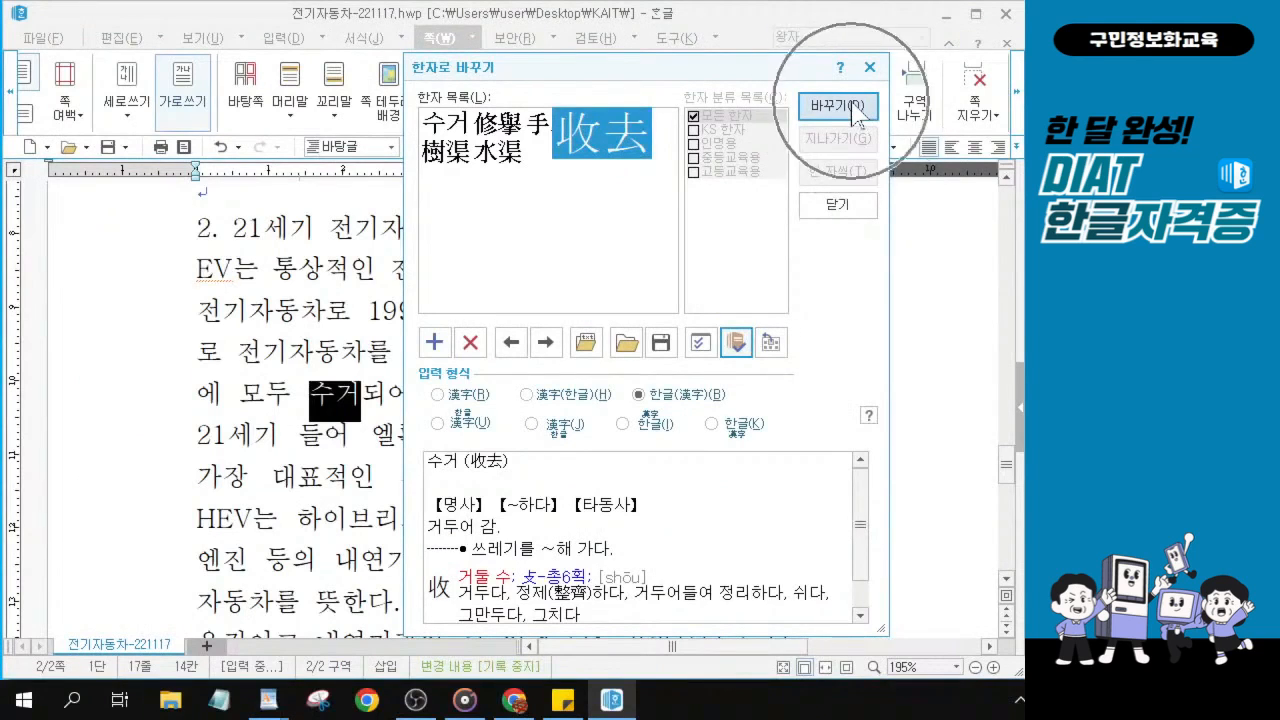
click(855, 107)
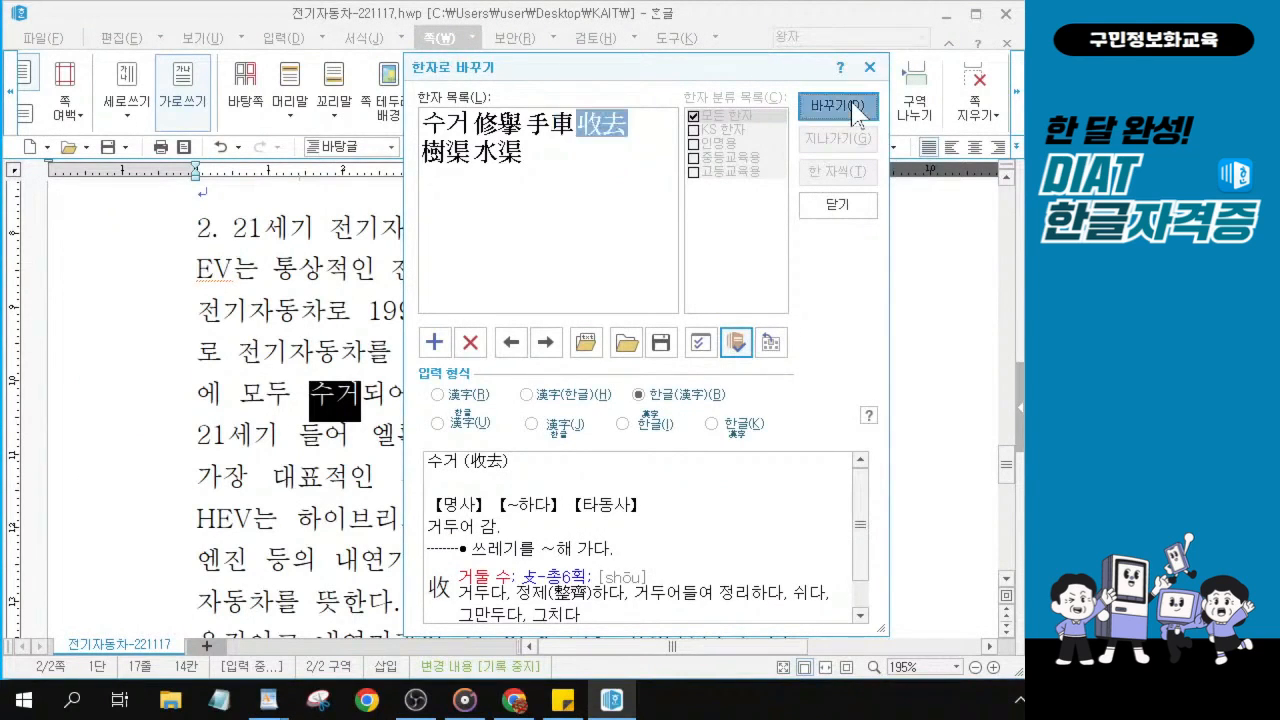
click(313, 392)
drag(306, 392, 428, 397)
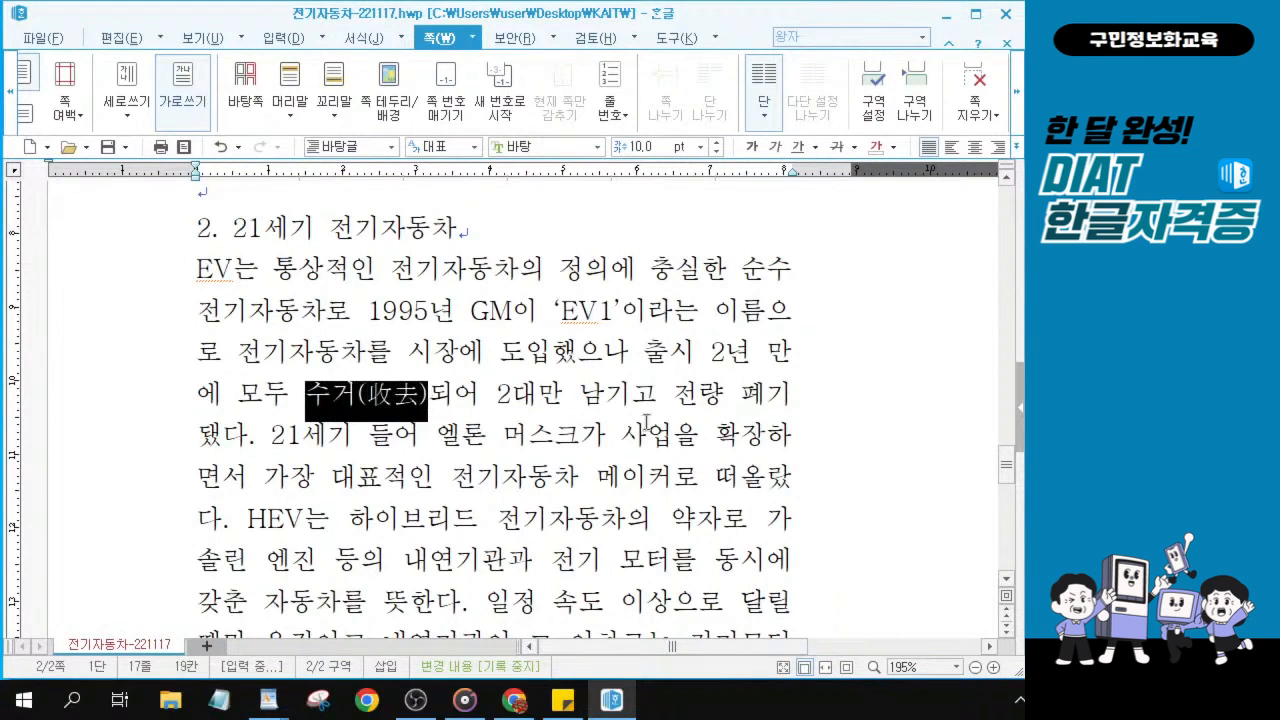
Read through the section 2 paragraph from the word 수거 to the PHEV sentence, looking for the next word that needs Hanja.
key(alt+Tab)
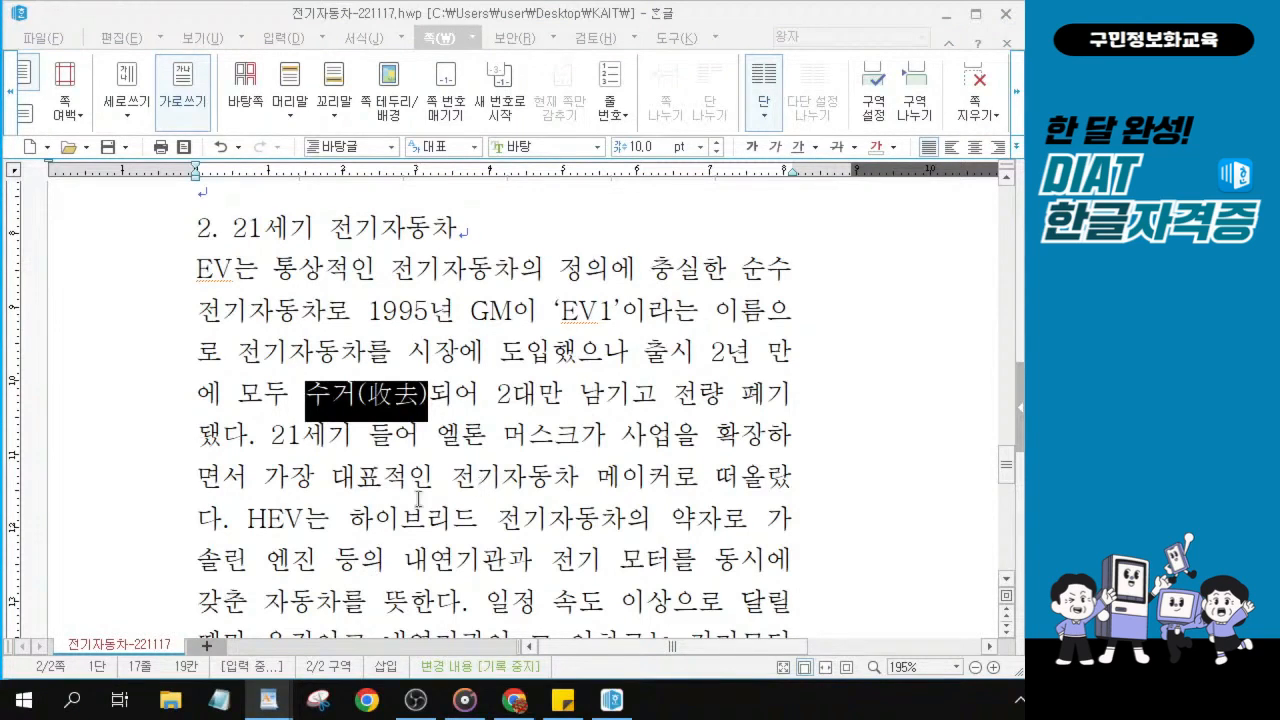
click(333, 425)
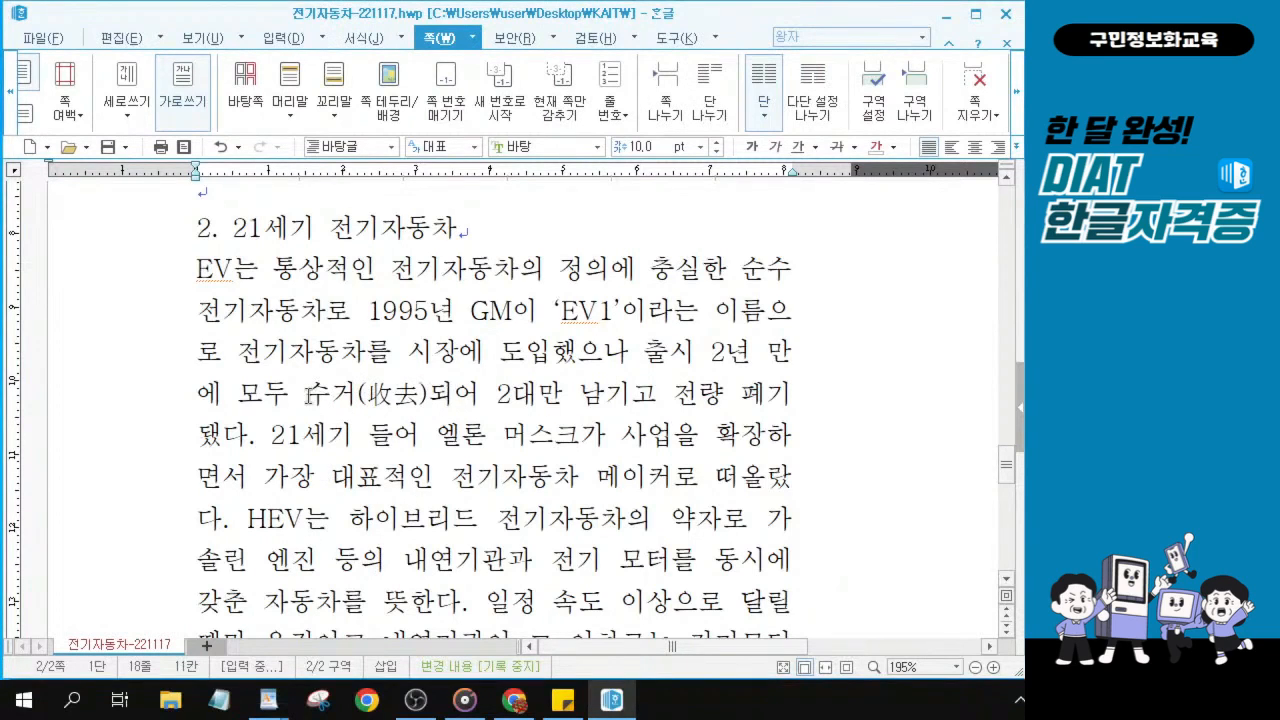
drag(306, 395, 258, 433)
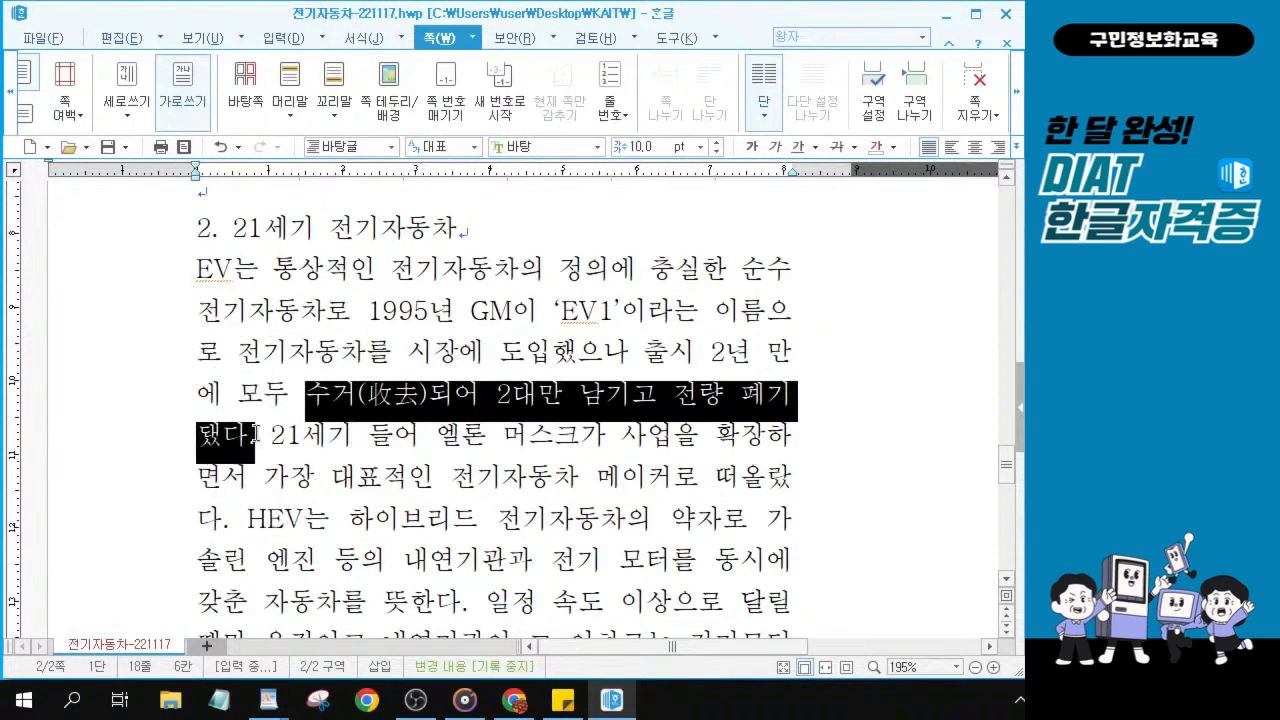
click(282, 435)
drag(271, 435, 228, 515)
scroll(270, 505, down, 2)
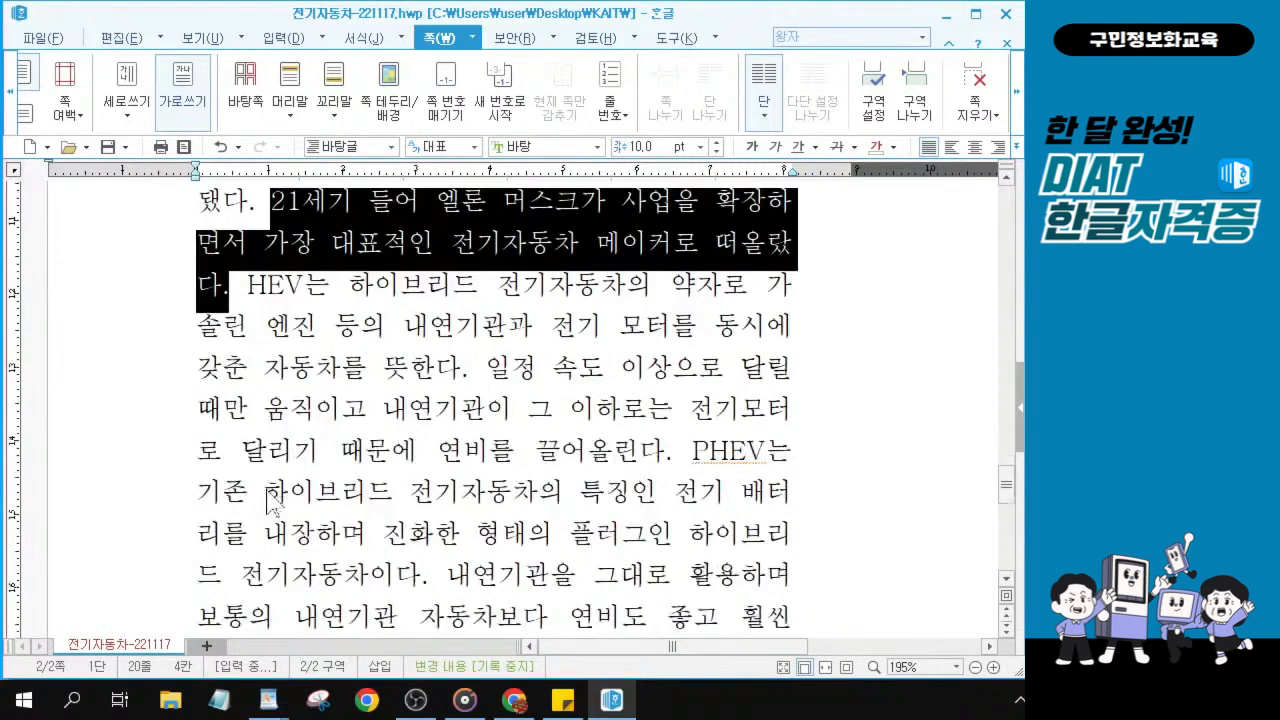
key(ctrl)
click(266, 286)
drag(248, 285, 457, 385)
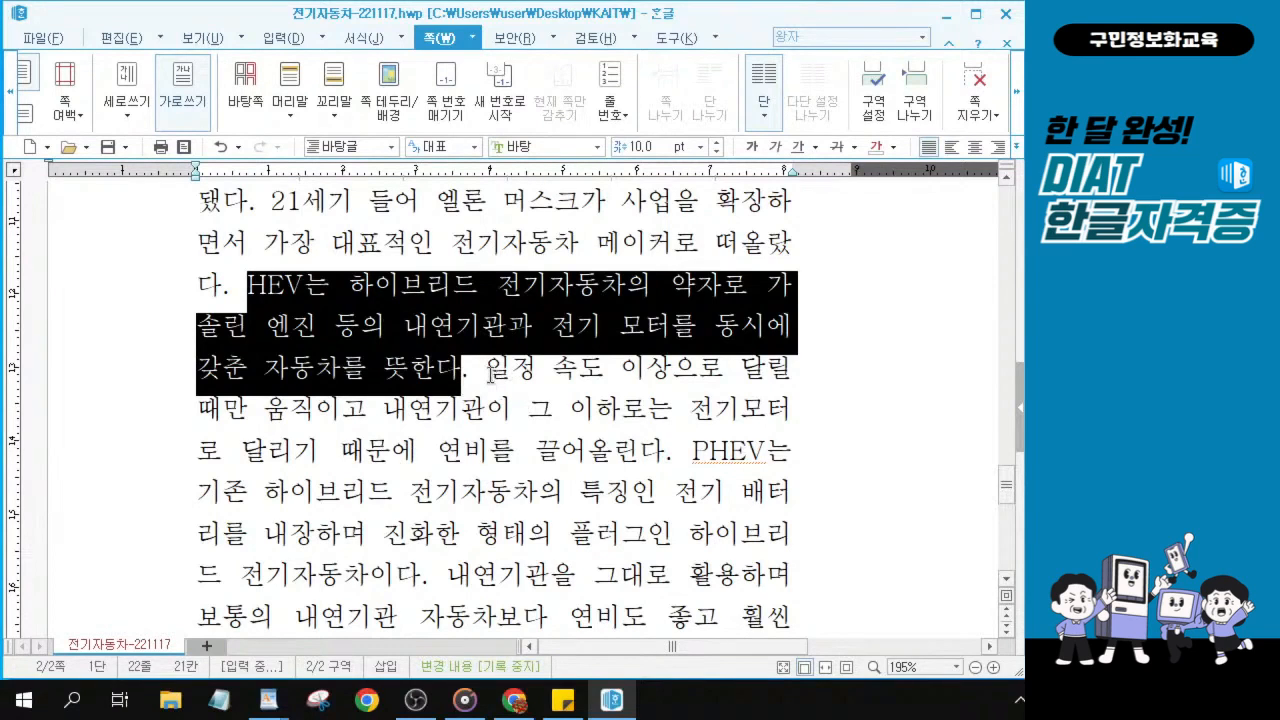
drag(491, 369, 678, 453)
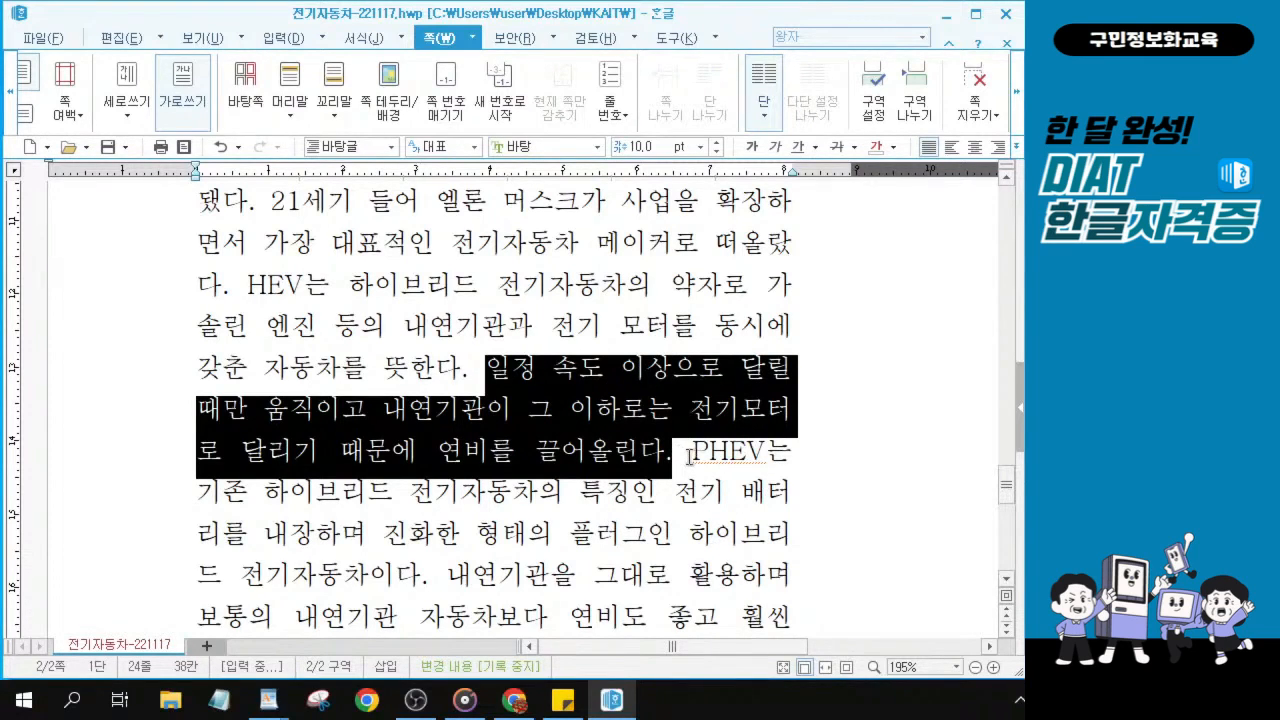
click(689, 458)
drag(691, 452, 356, 533)
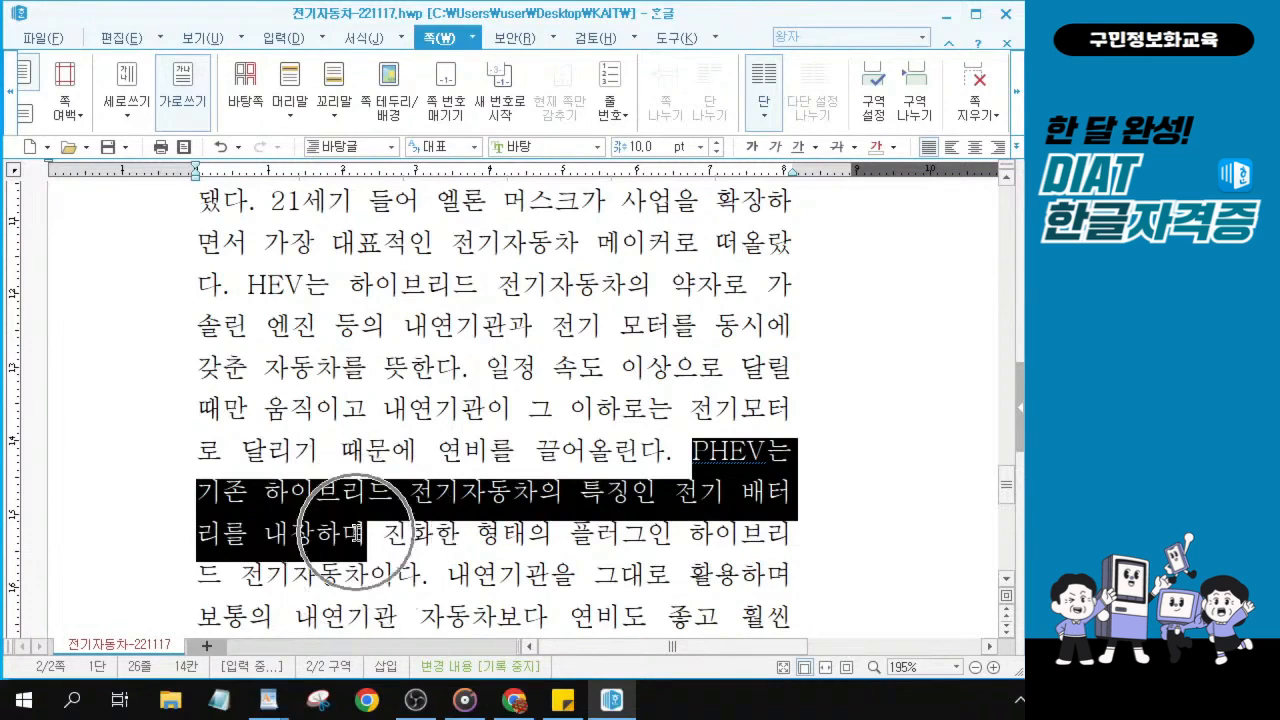
scroll(356, 540, down, 1)
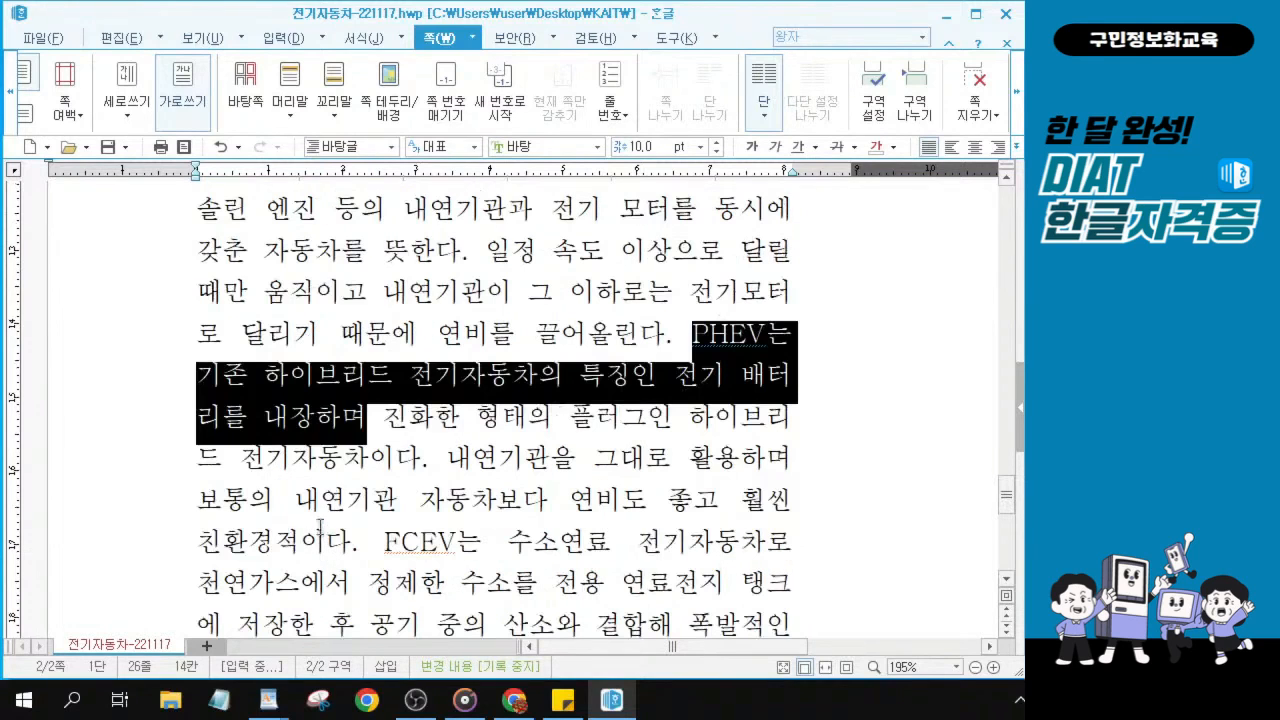
Add the Hanja 內藏 to the word 내장 in the PHEV sentence of section 2, using the 한글(漢字) input format.
click(329, 436)
click(306, 415)
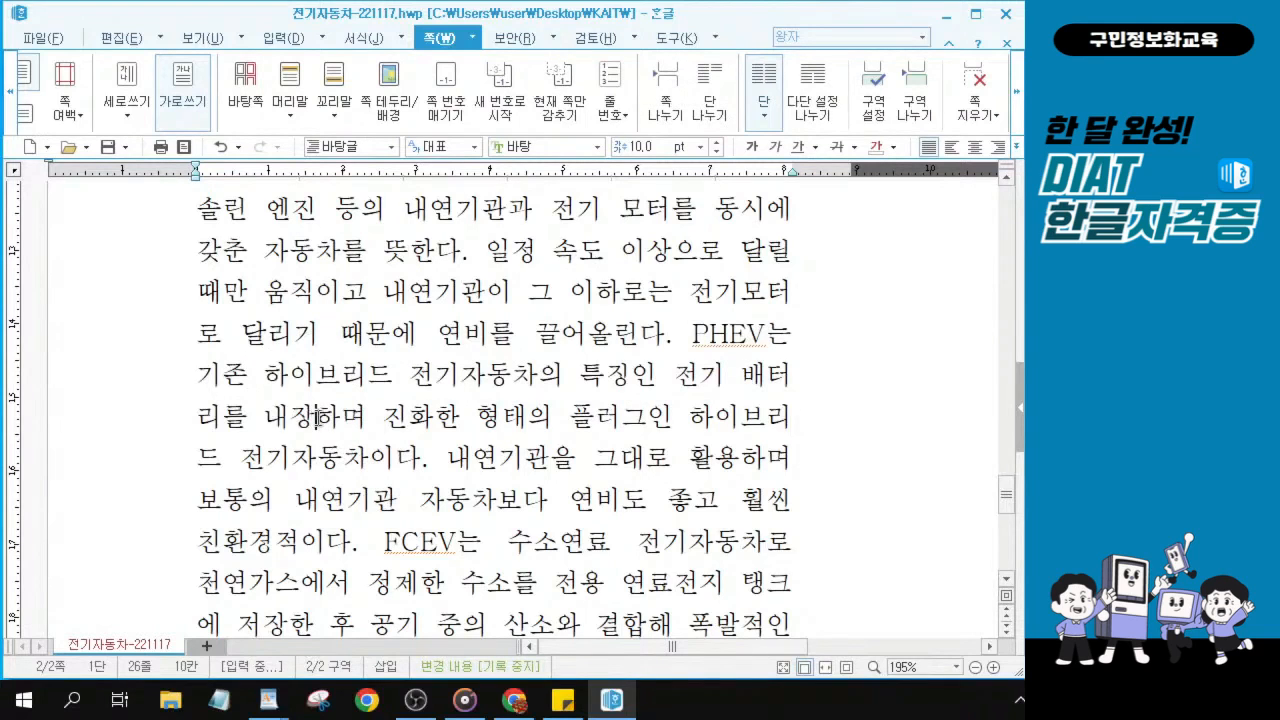
key(F9)
key(Escape)
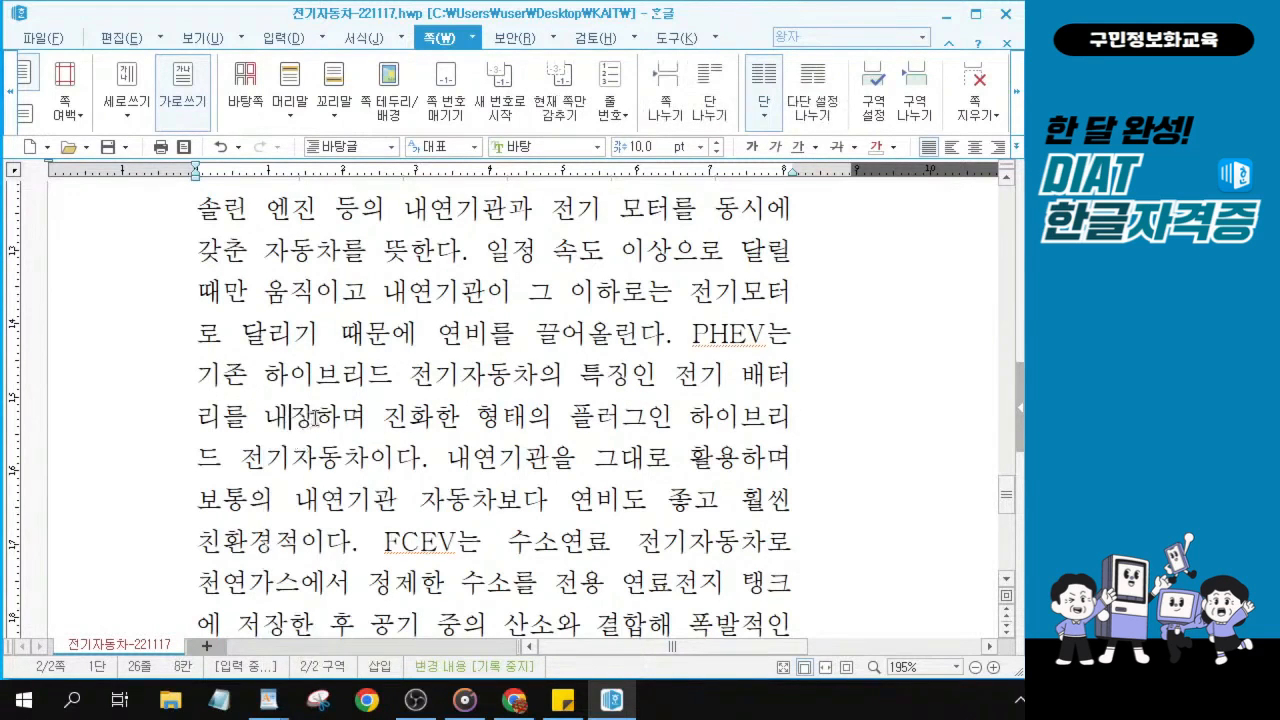
key(ctrl)
key(ctrl)
key(ctrl)
key(ctrl)
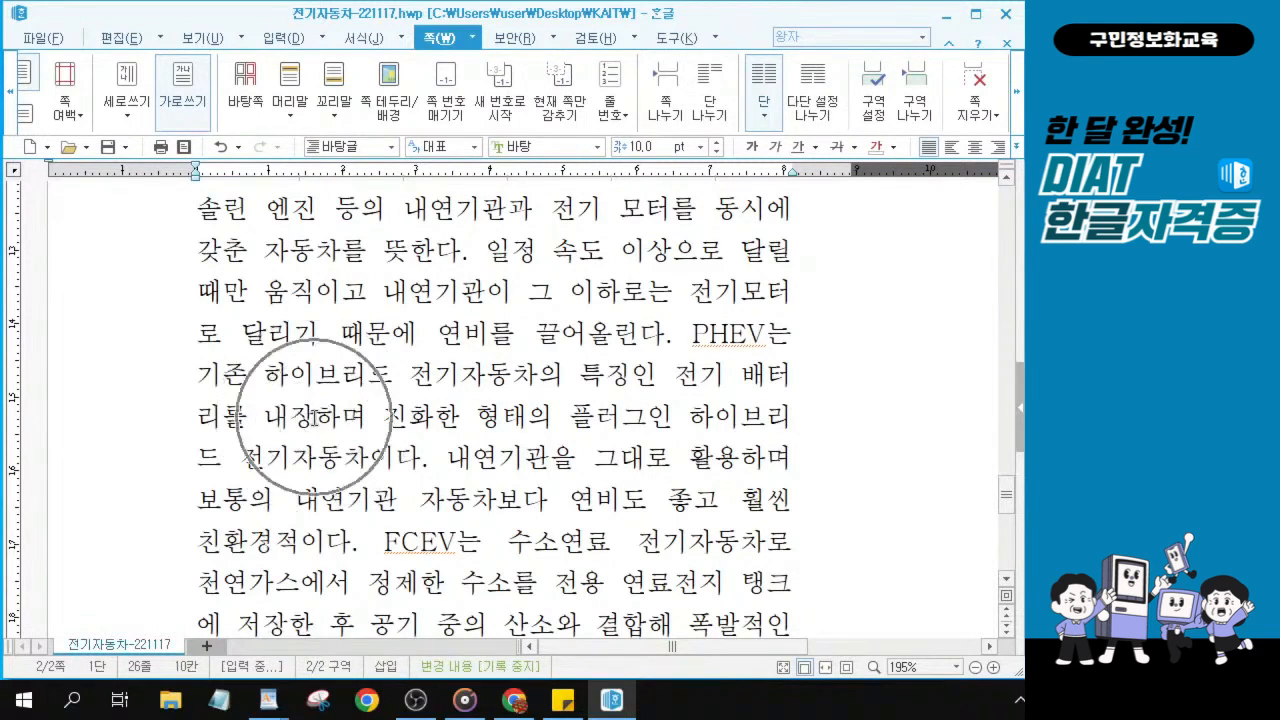
key(ctrl)
key(ctrl)
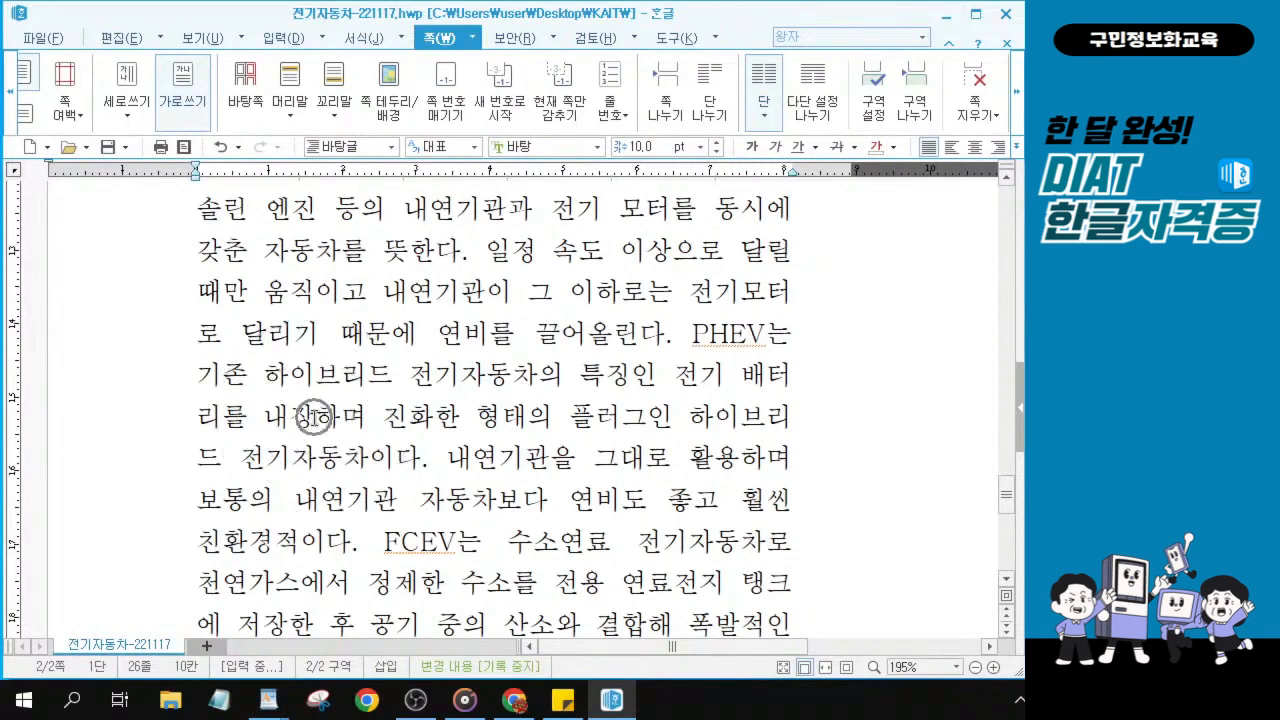
key(ctrl)
key(F9)
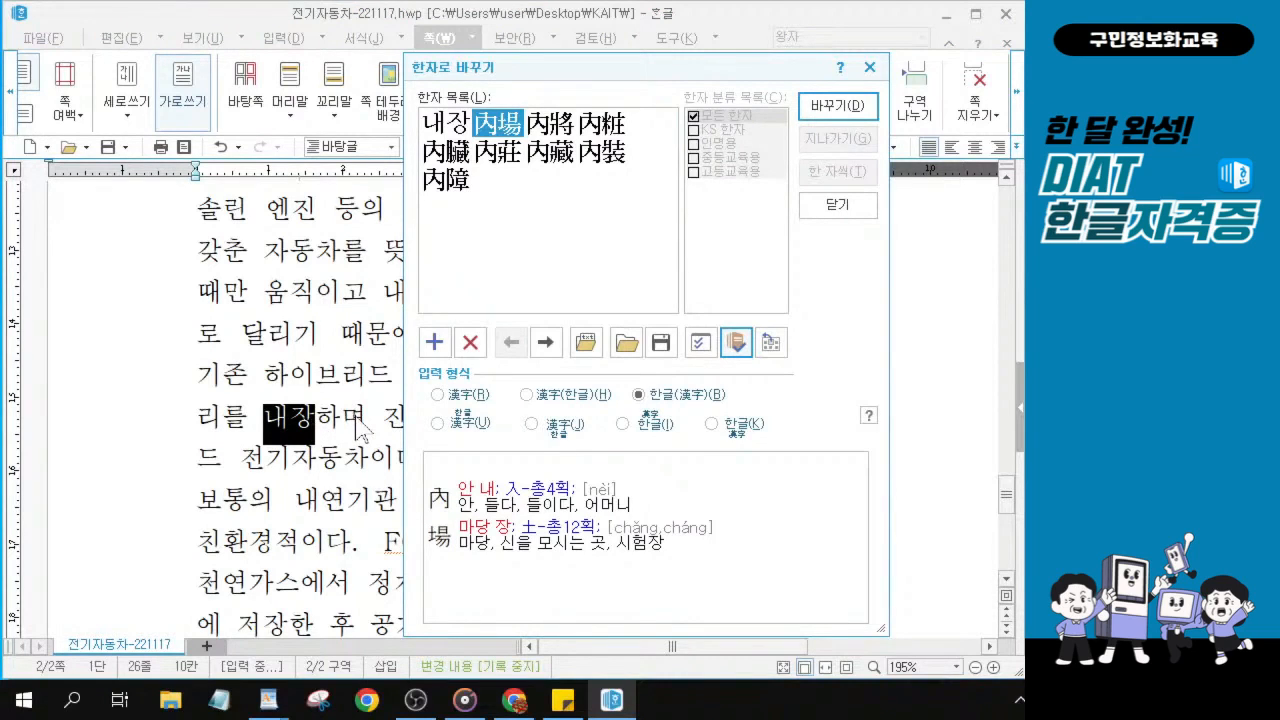
click(561, 166)
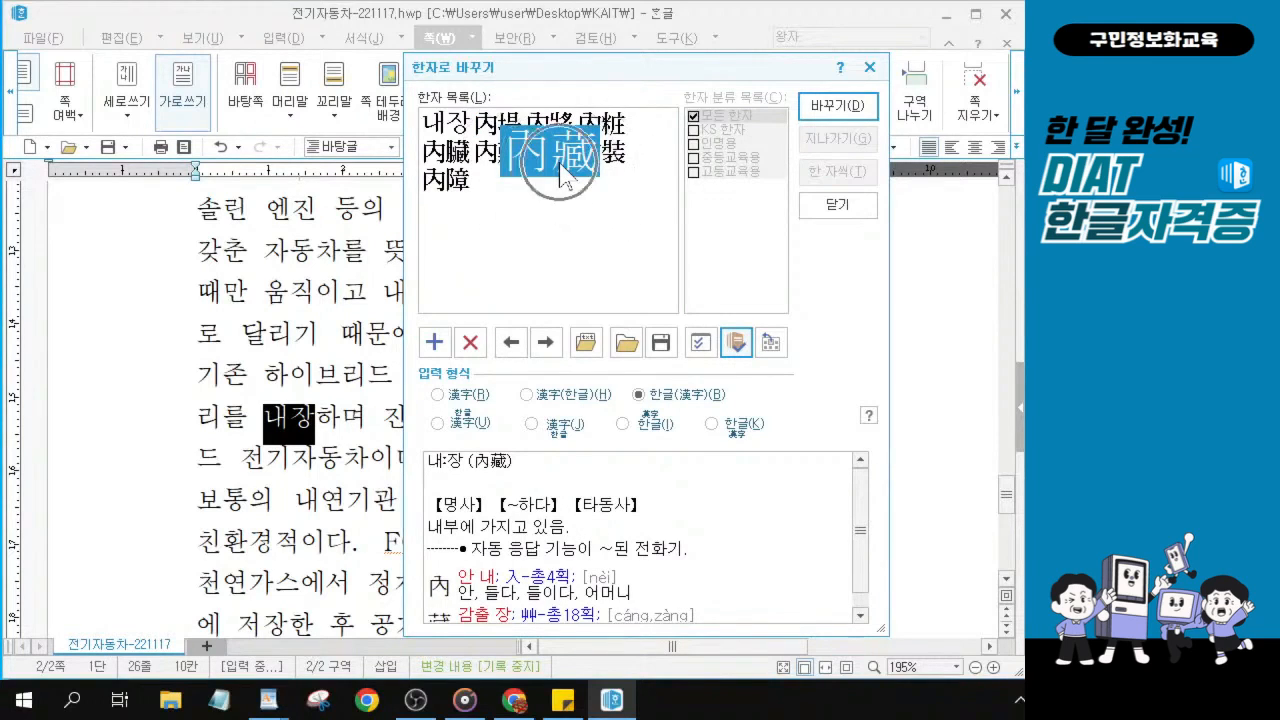
key(alt)
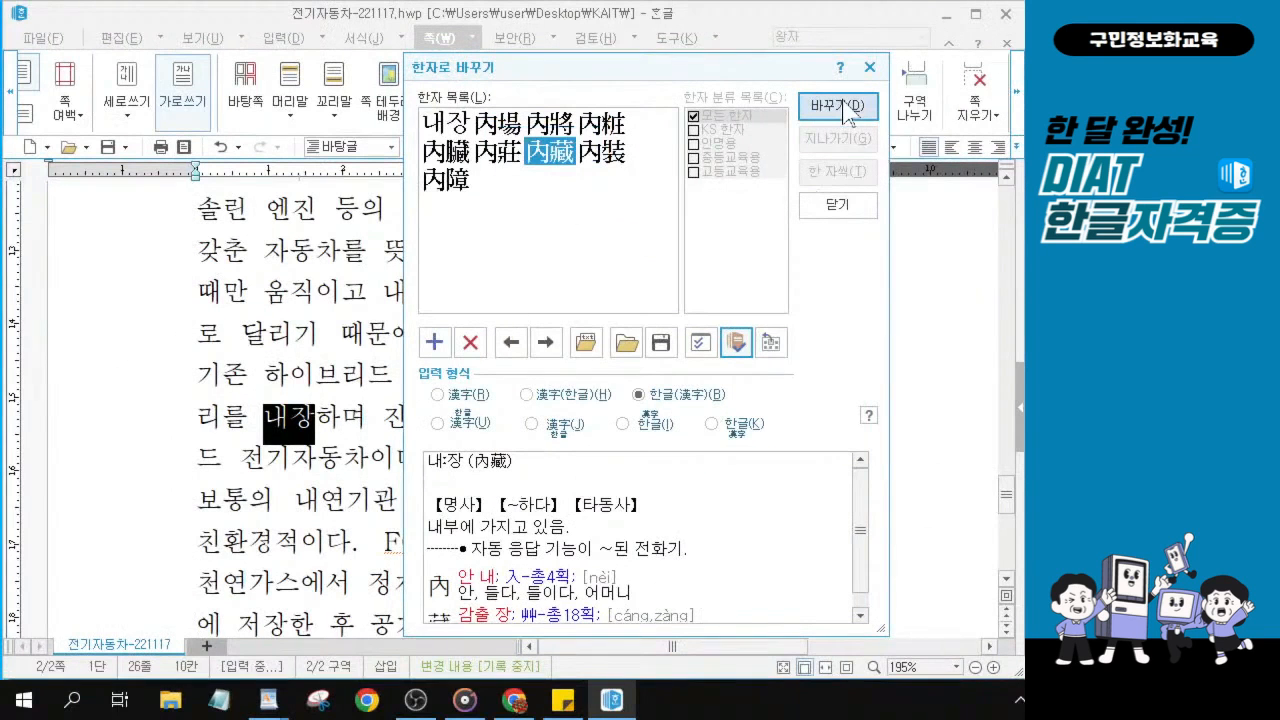
click(846, 106)
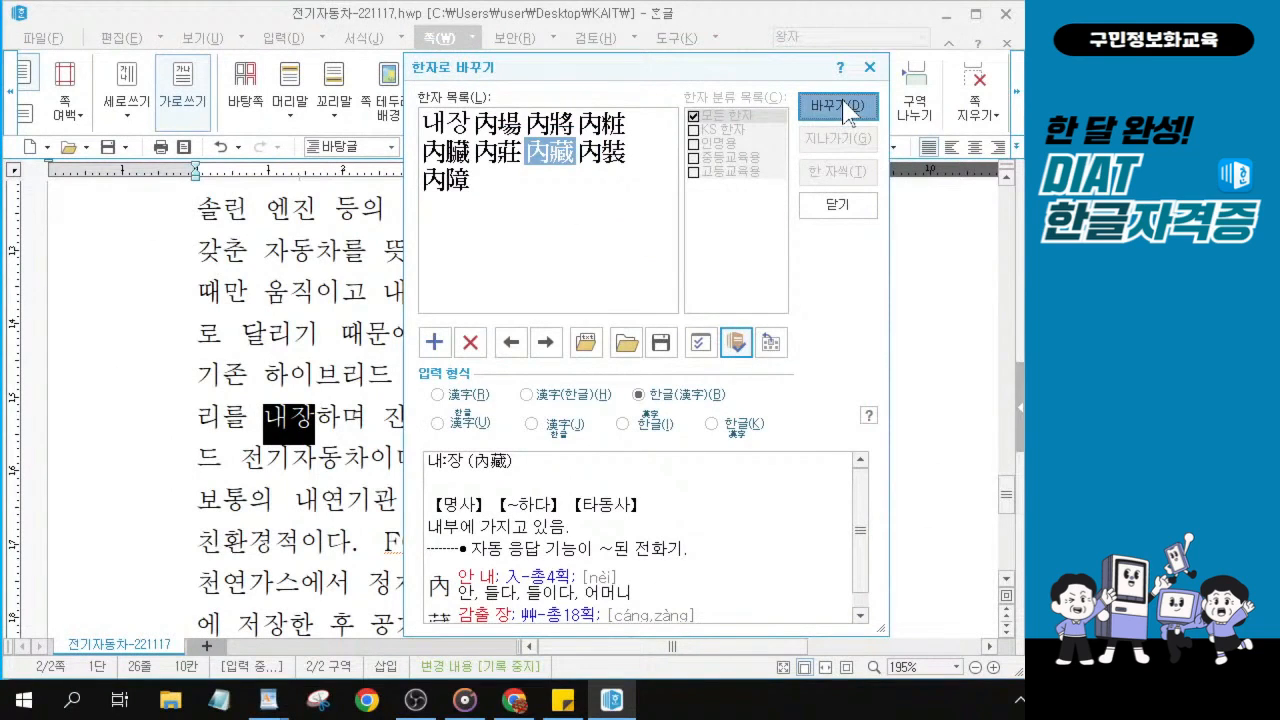
click(846, 106)
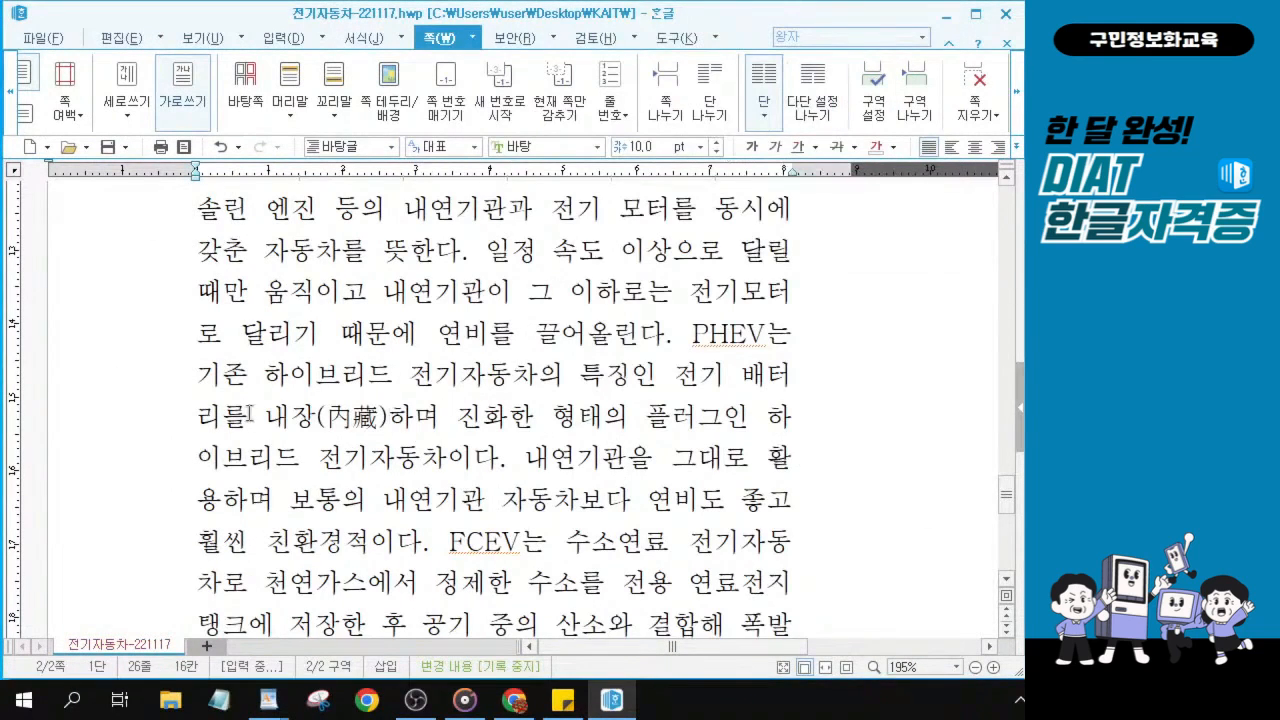
drag(268, 418, 386, 420)
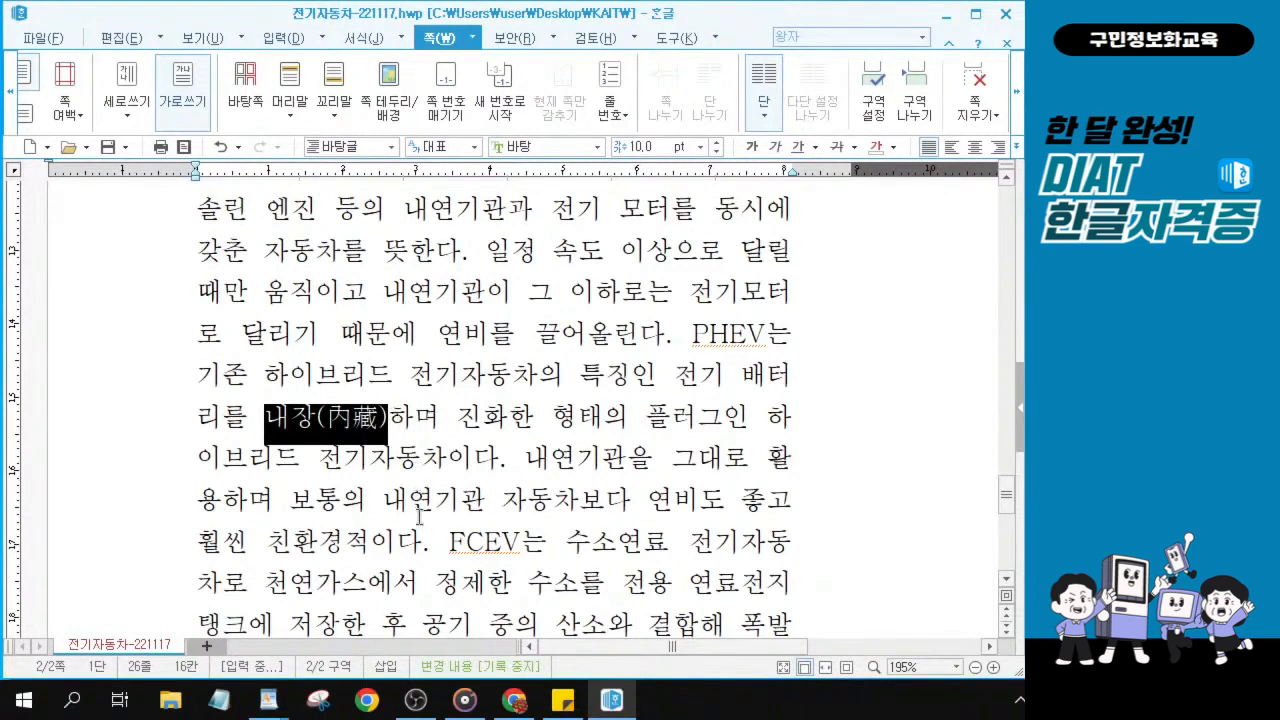
key(ctrl)
key(ctrl)
Add the Hanja 精製 to the word 정제 in the FCEV sentence of section 2, using the 한글(漢字) input format.
click(446, 541)
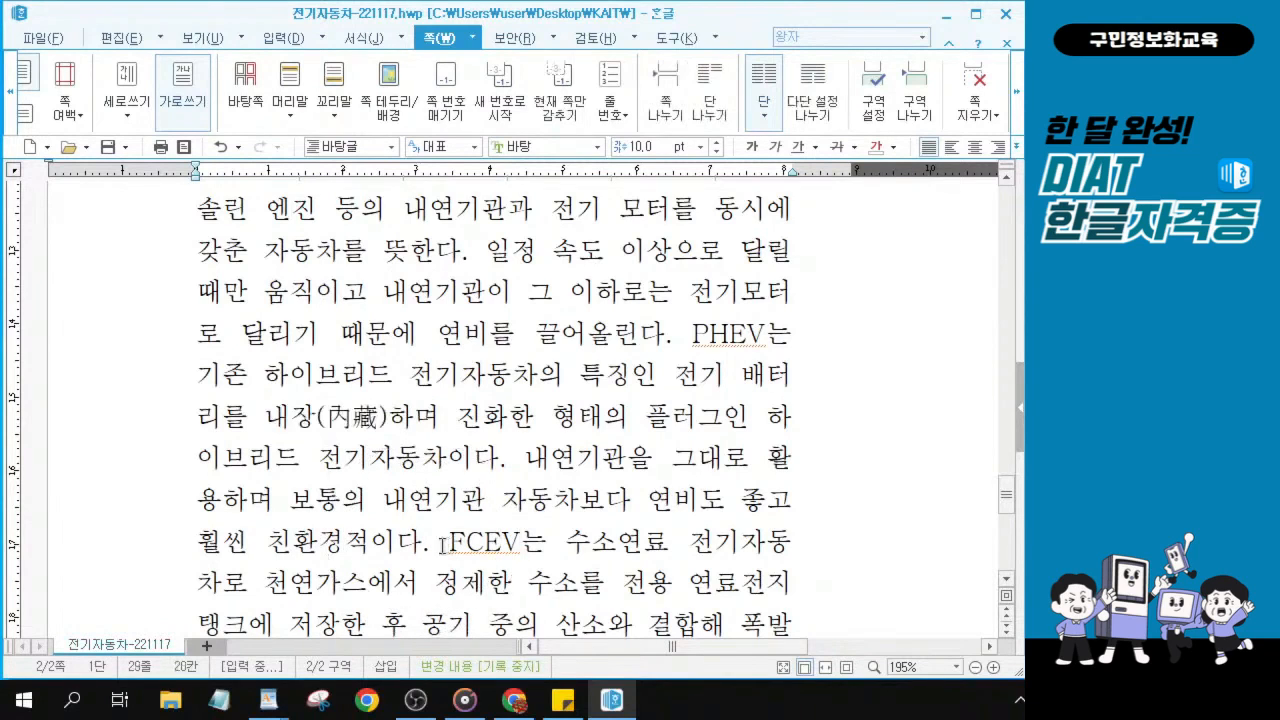
drag(448, 541, 645, 548)
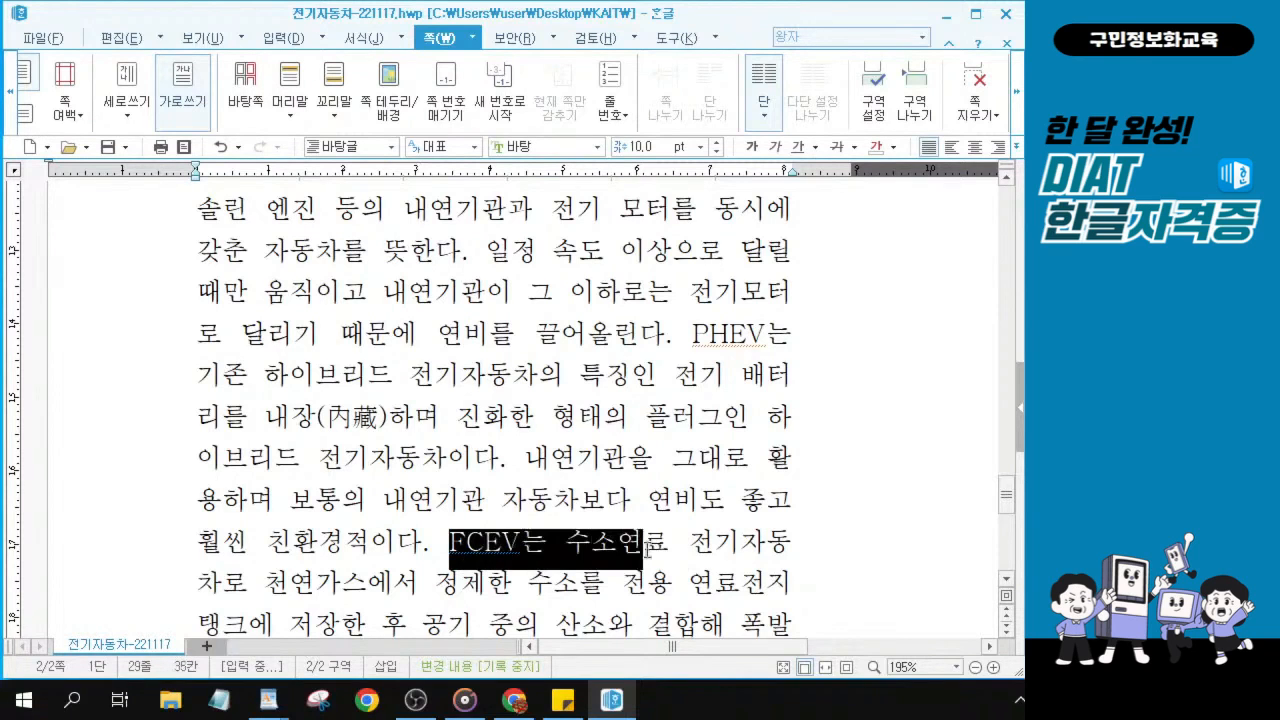
scroll(647, 548, down, 2)
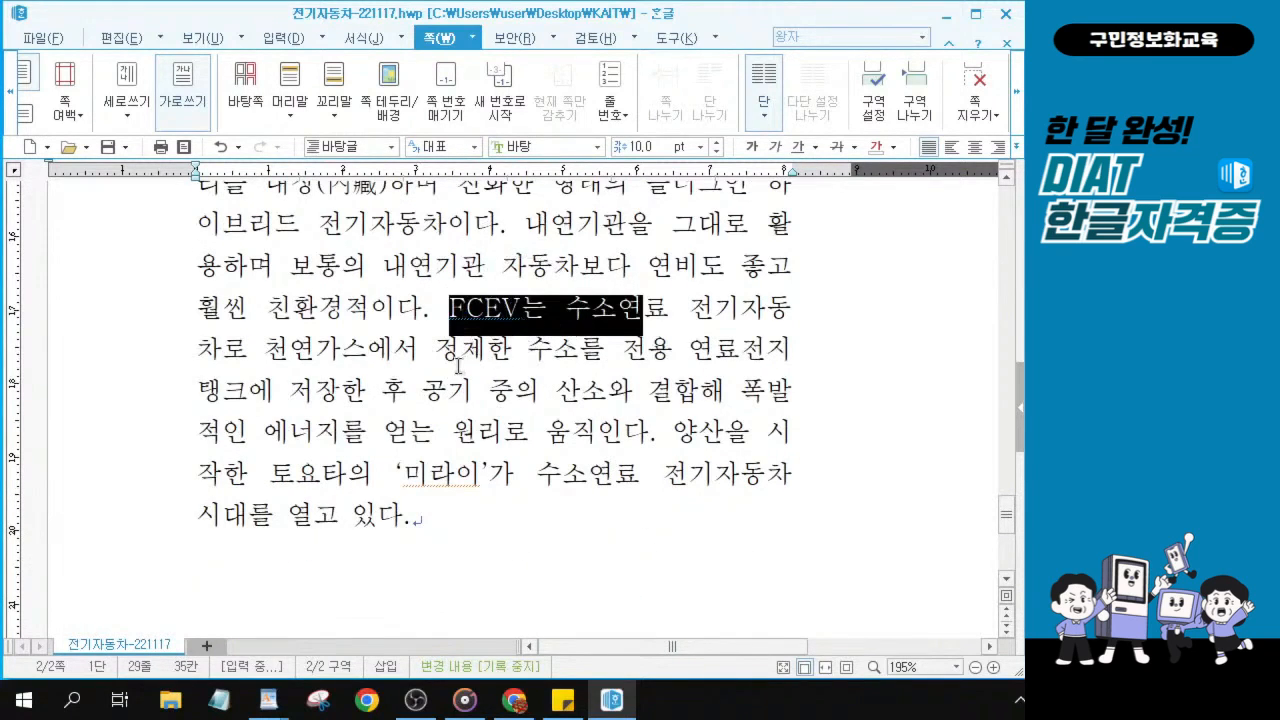
drag(437, 348, 484, 352)
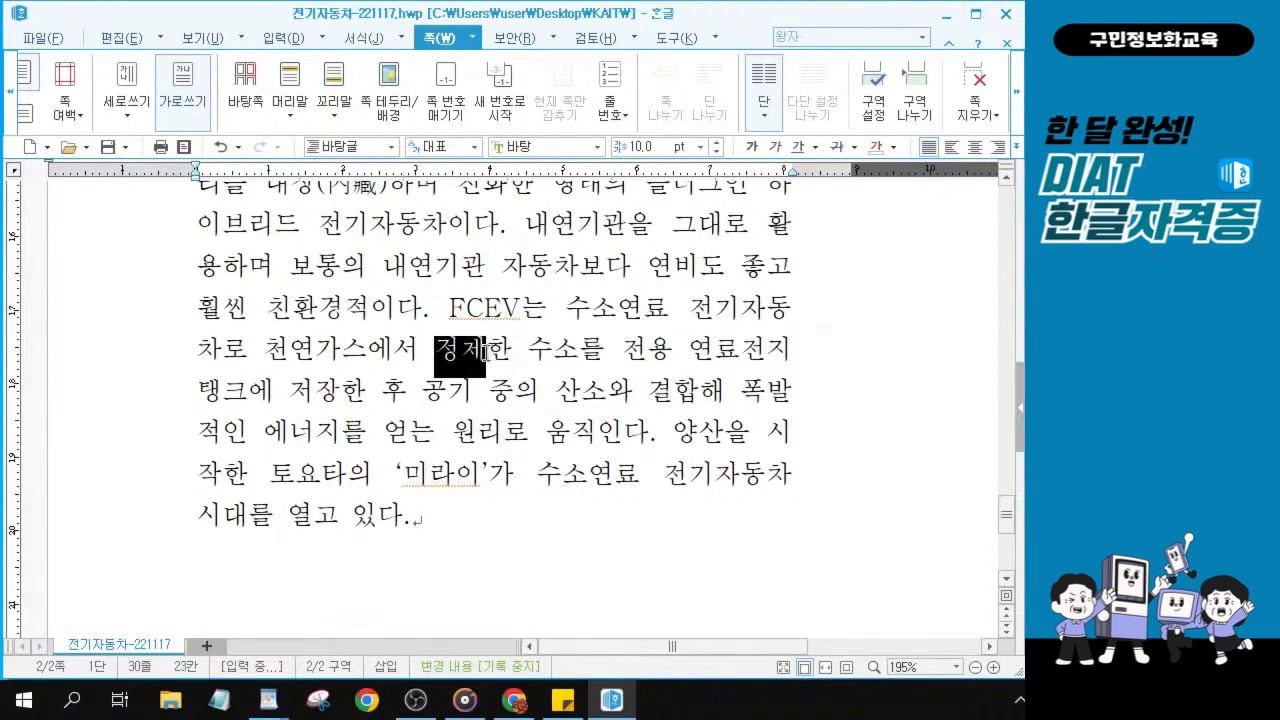
key(F12)
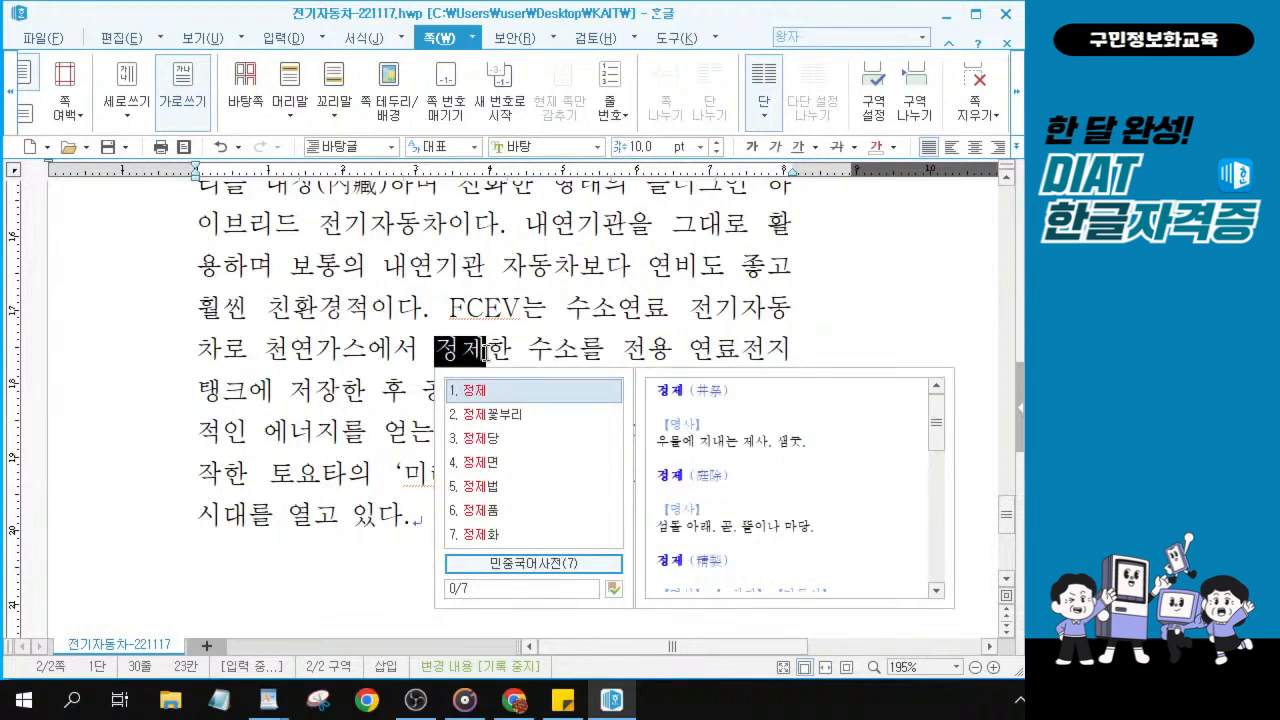
key(Escape)
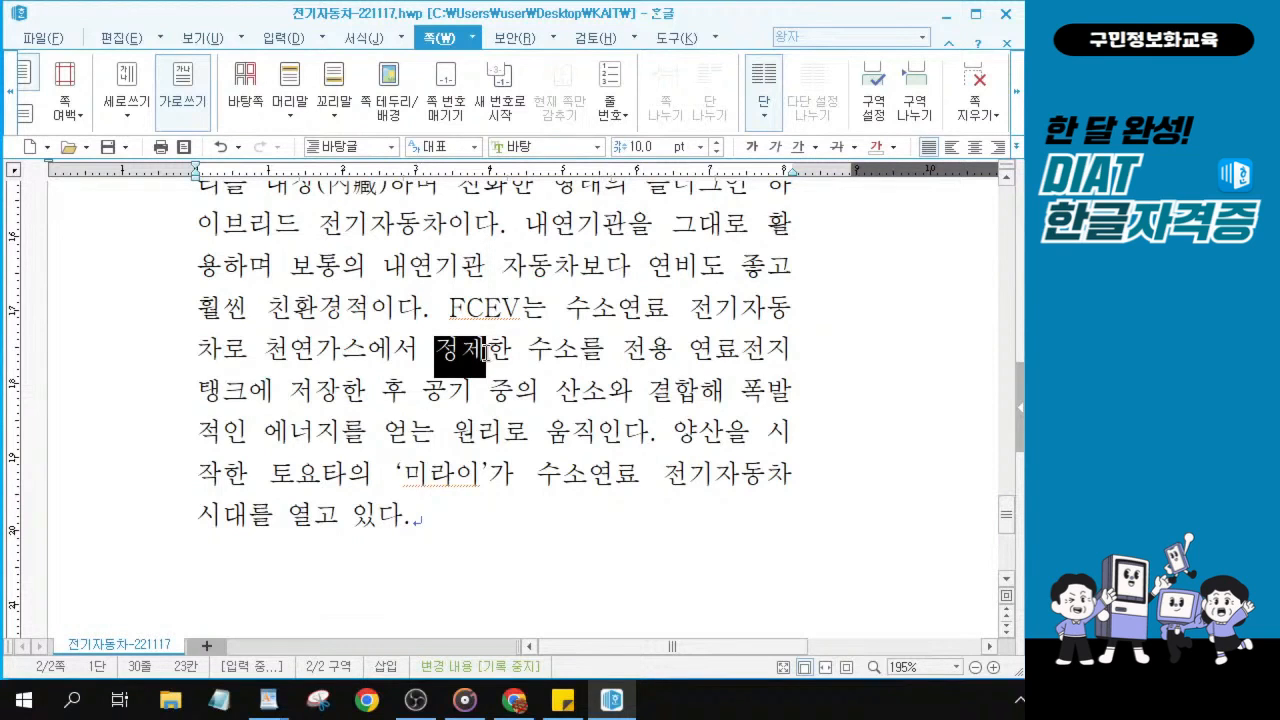
click(484, 352)
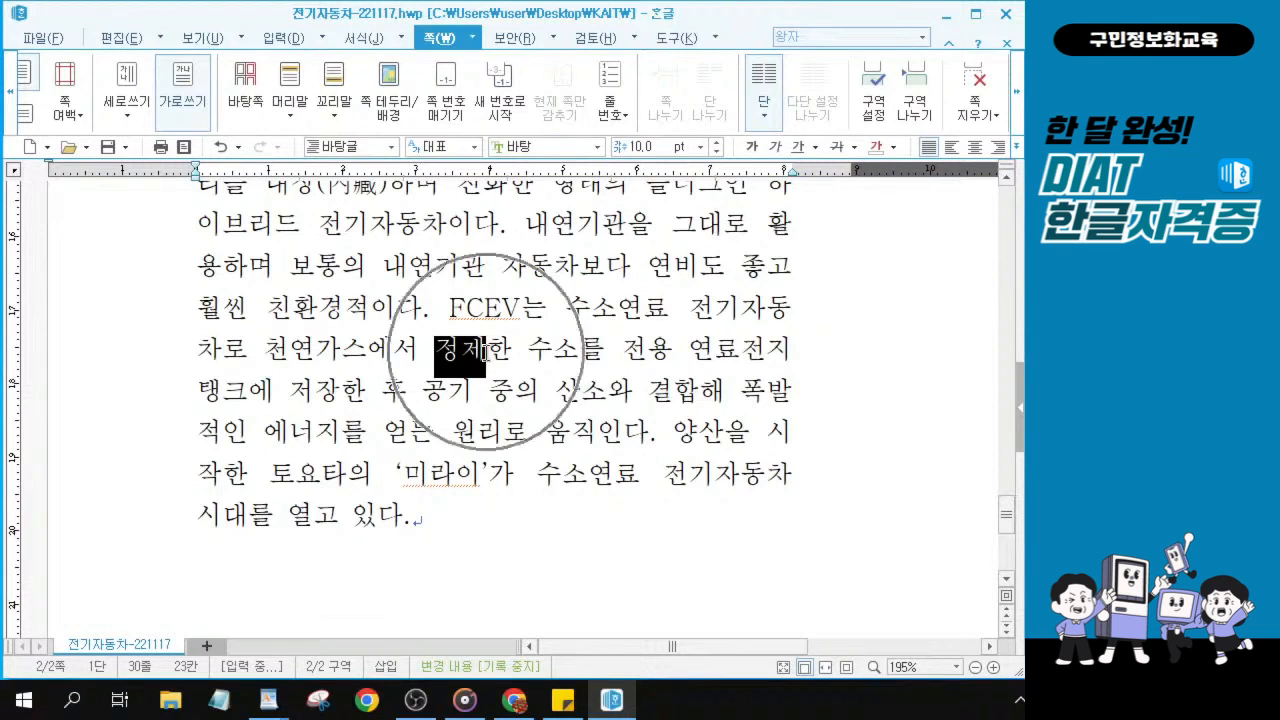
click(484, 352)
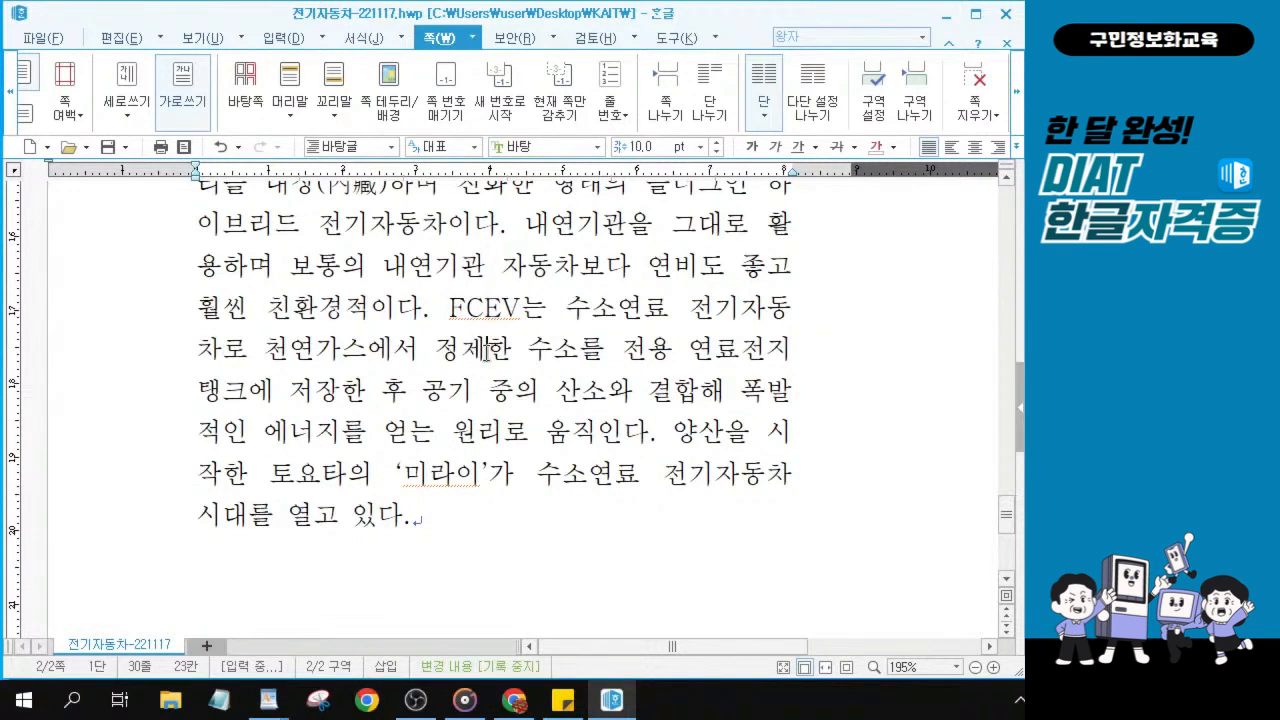
key(F9)
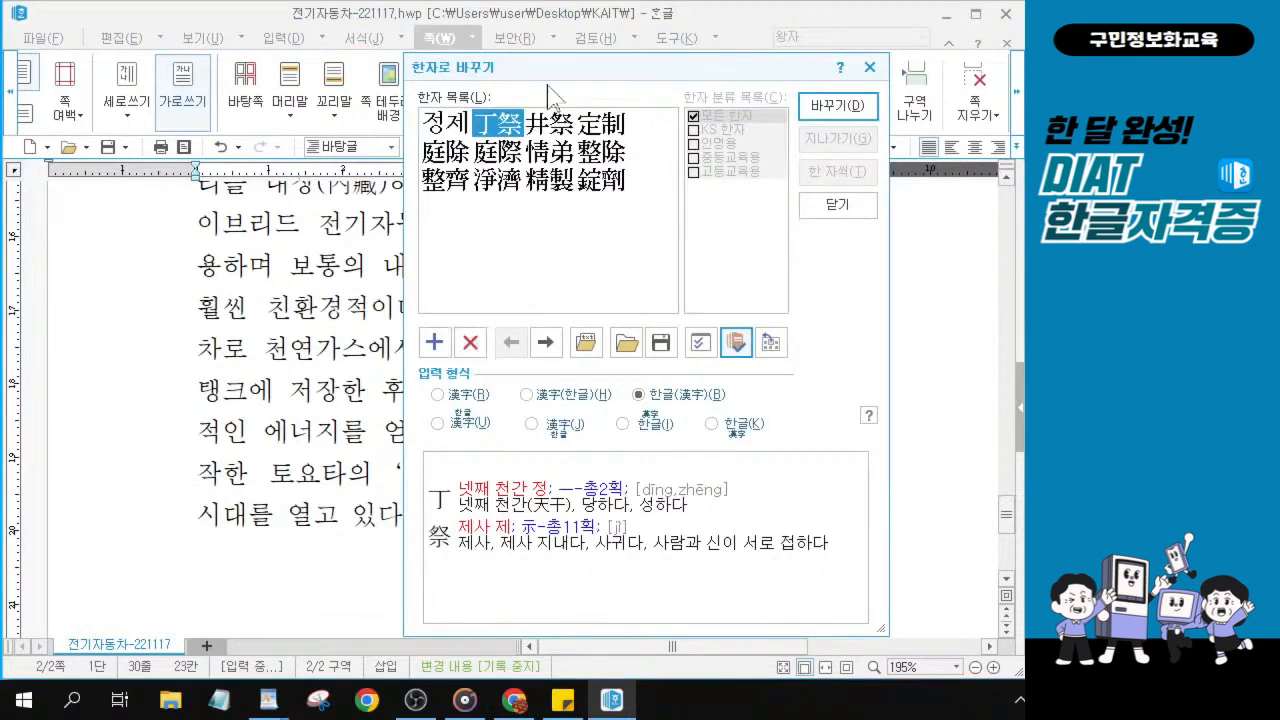
drag(557, 72, 699, 66)
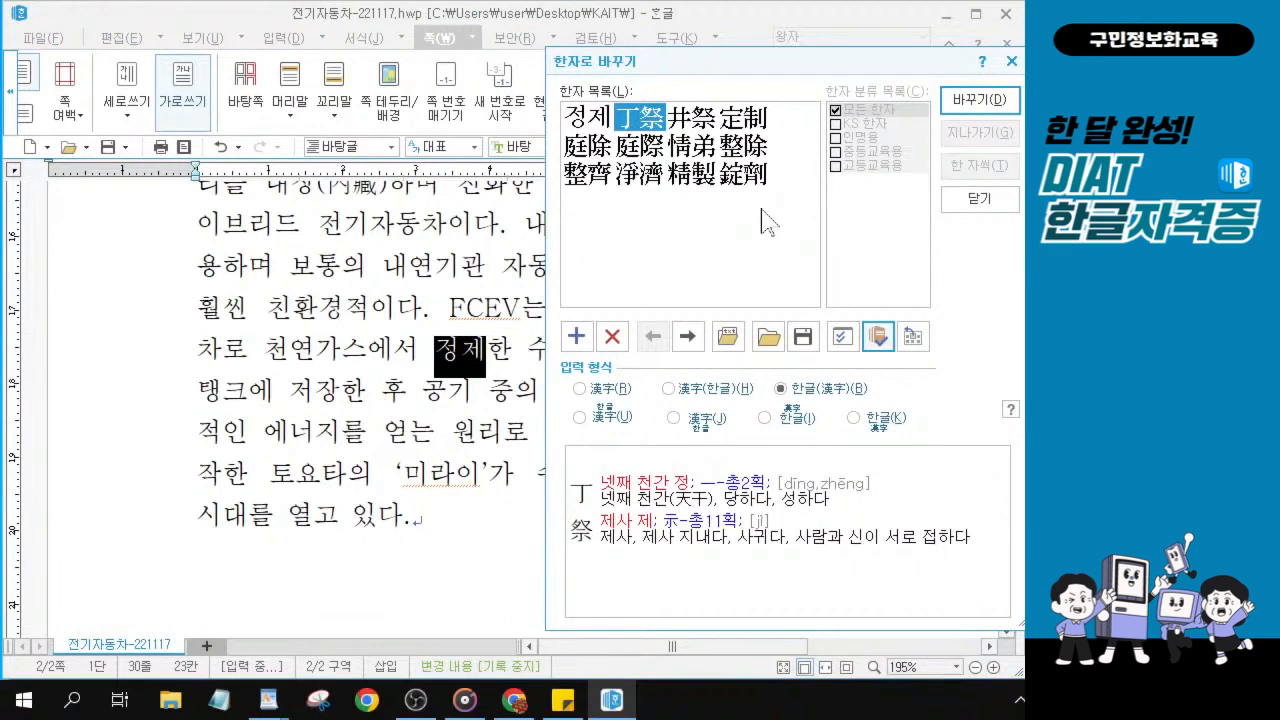
click(696, 190)
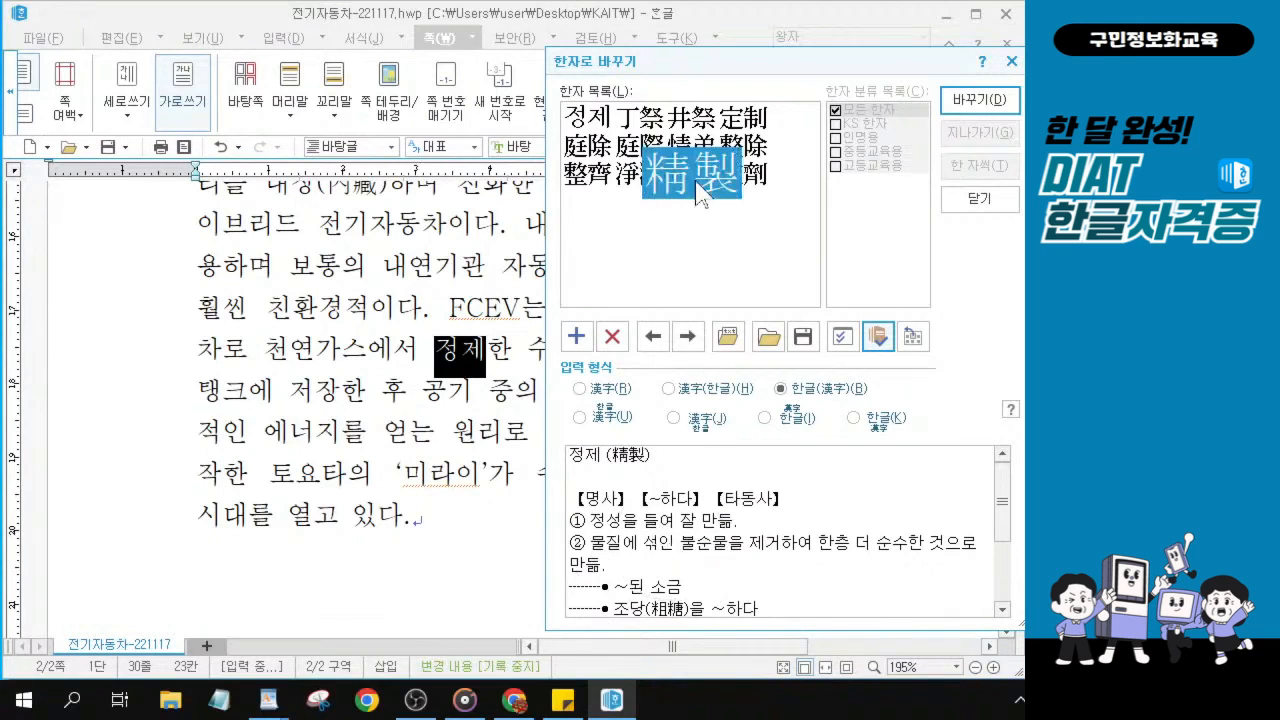
key(alt)
click(977, 98)
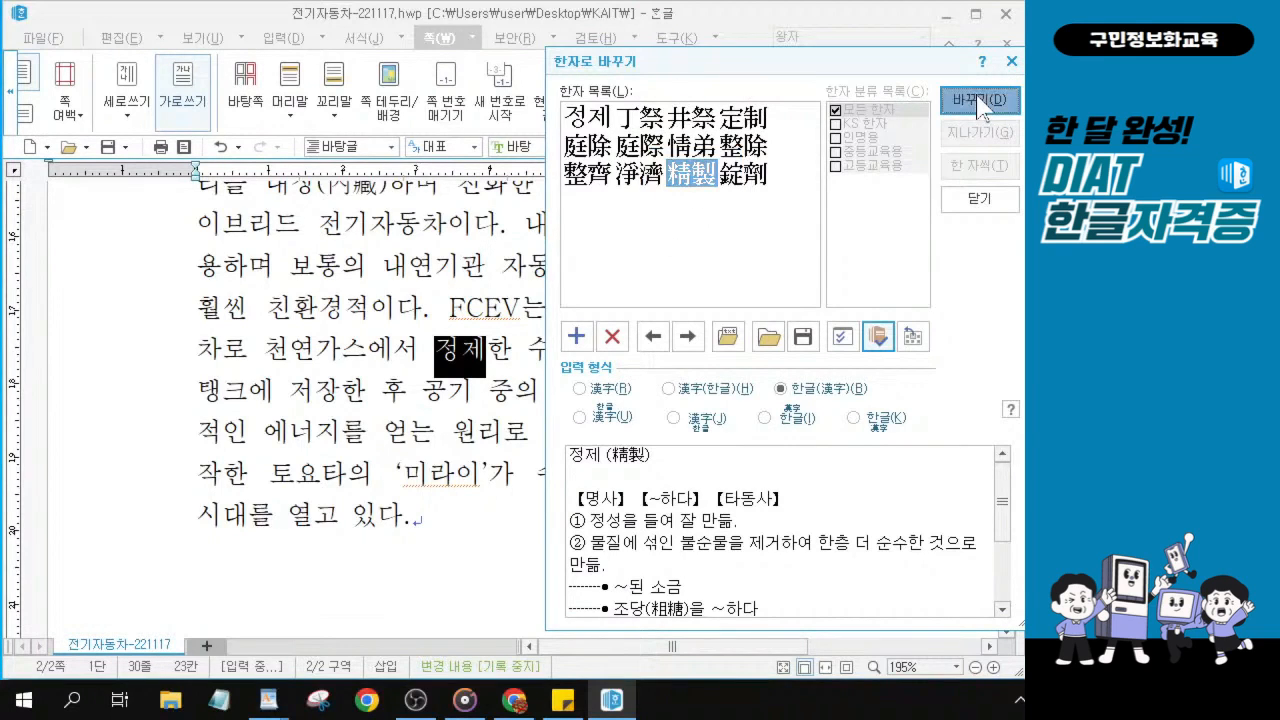
double_click(441, 348)
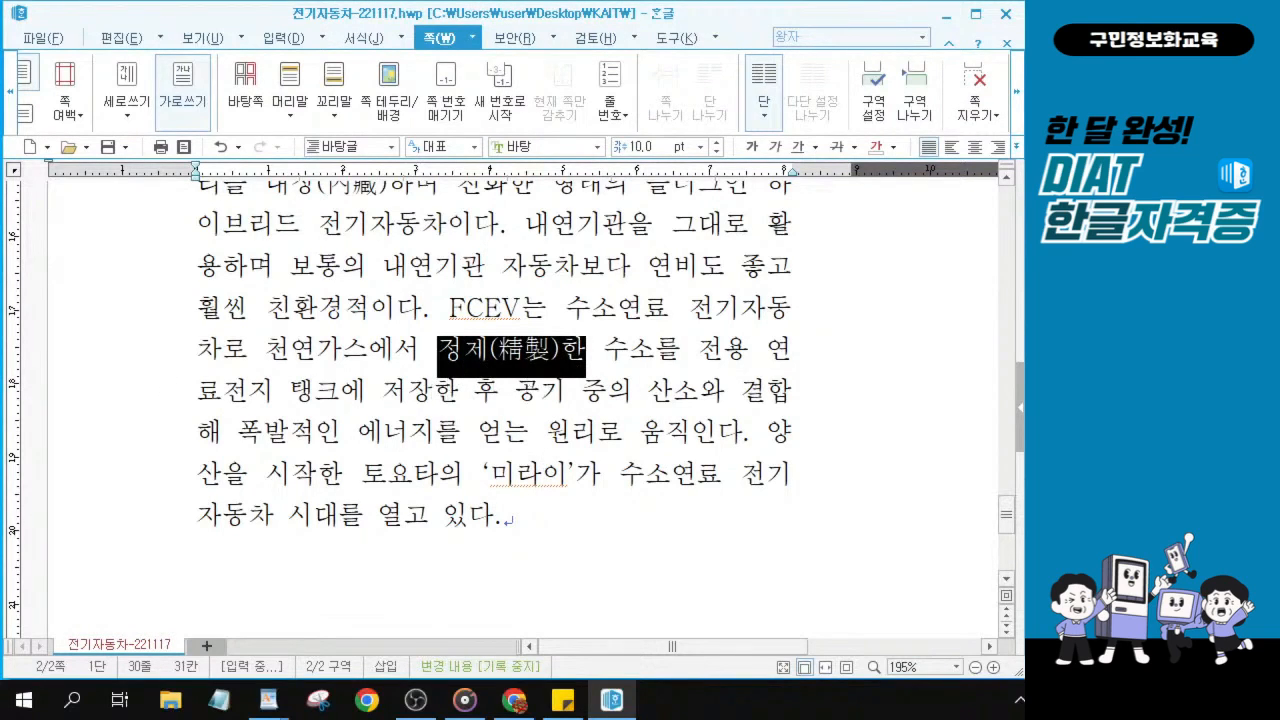
Return to the start of page 2 and select the section 1 heading, 1. 전기자동차의 정의.
click(268, 700)
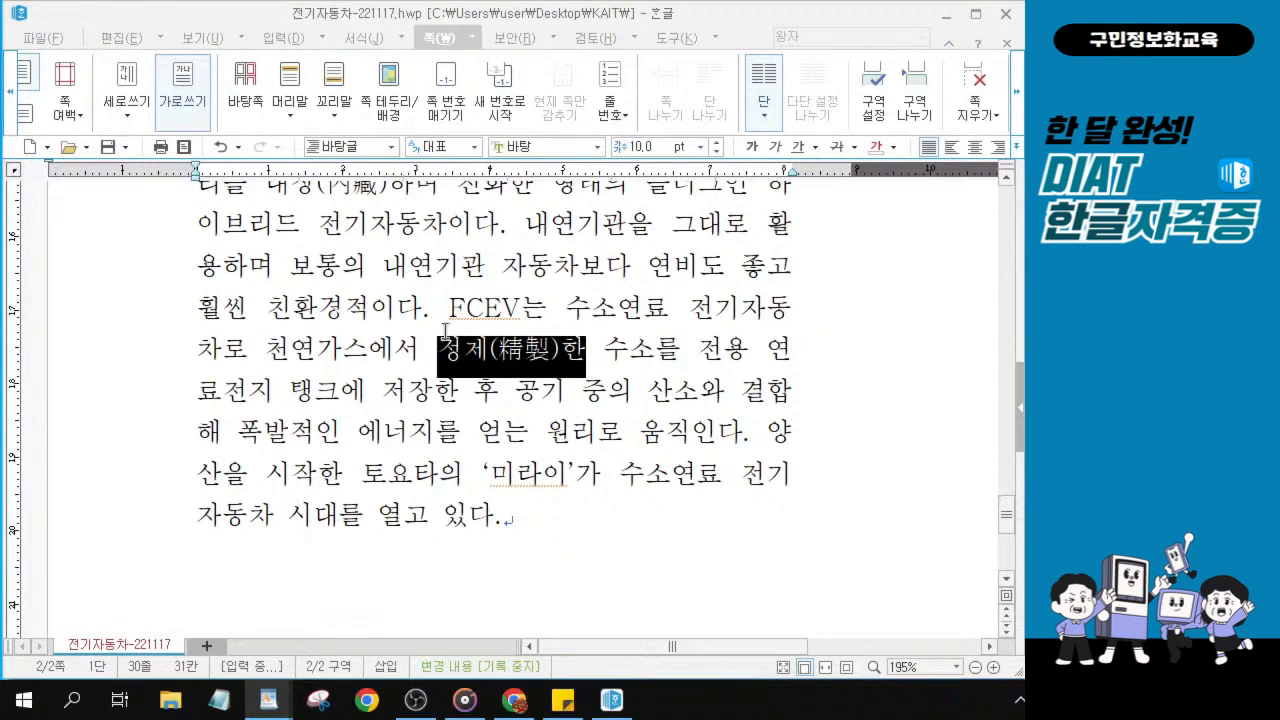
click(247, 337)
scroll(247, 337, up, 10)
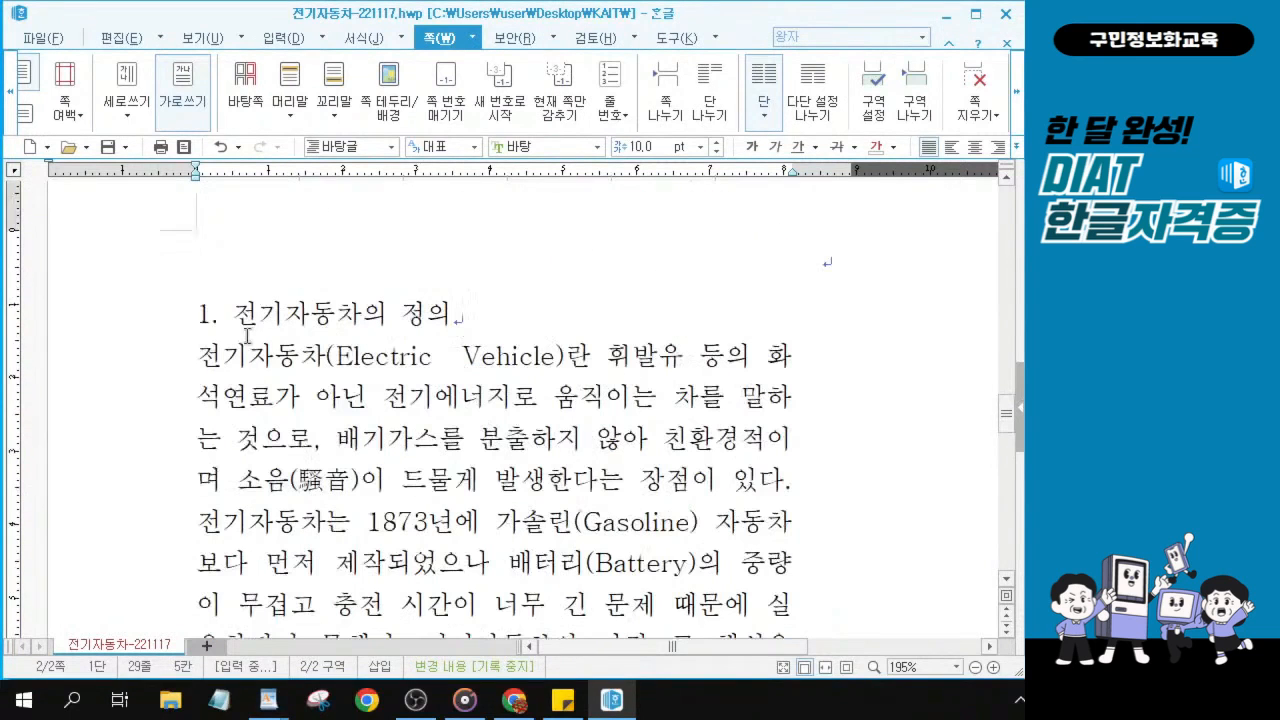
drag(198, 314, 477, 314)
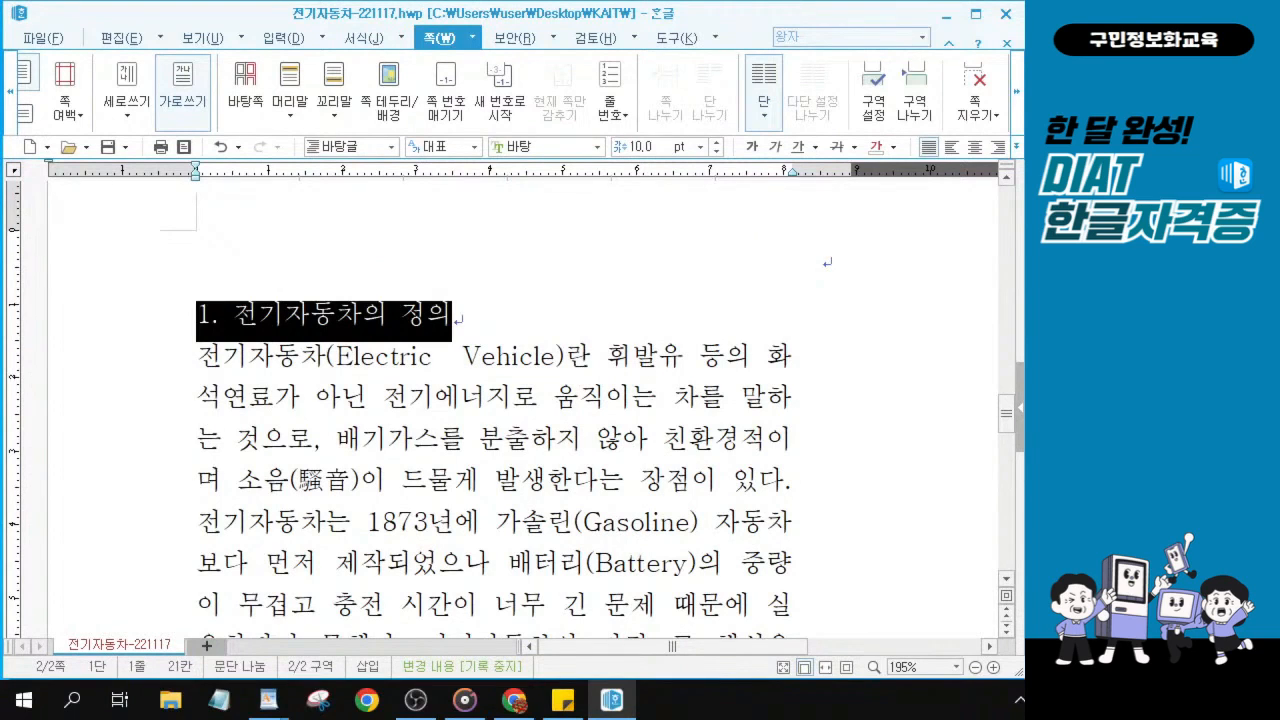
key(alt+Tab)
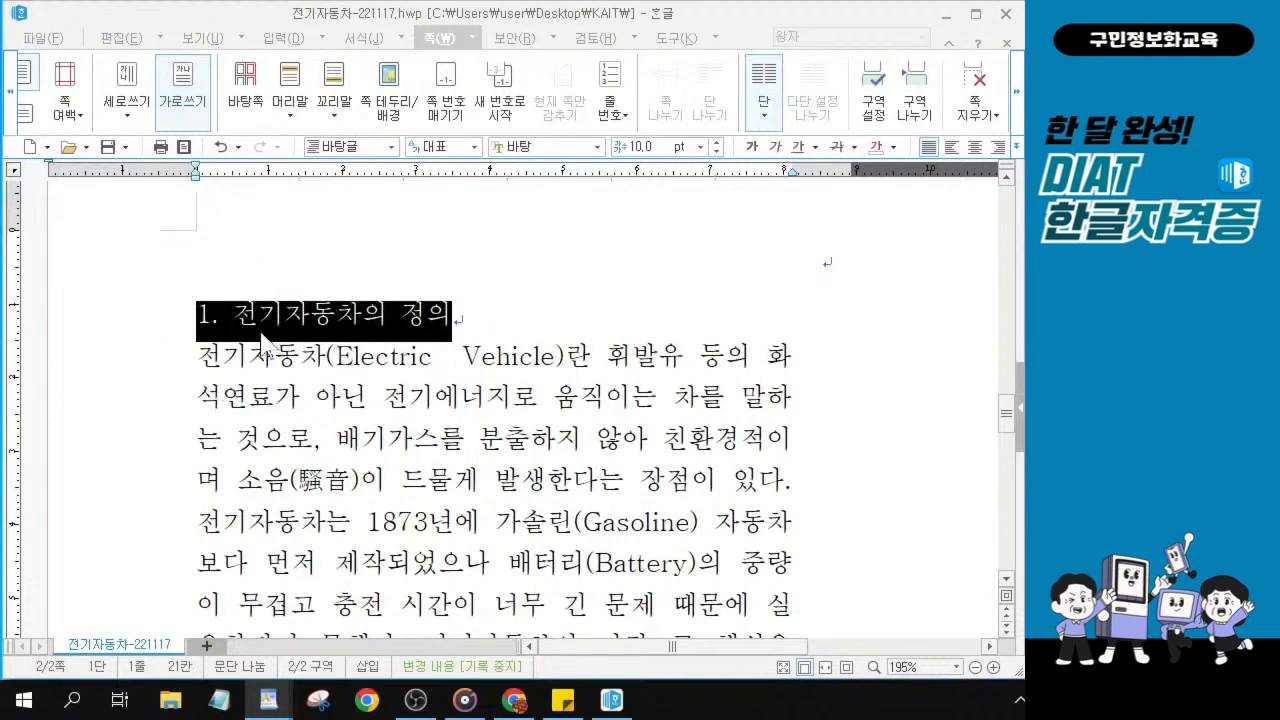
key(ctrl)
key(ctrl)
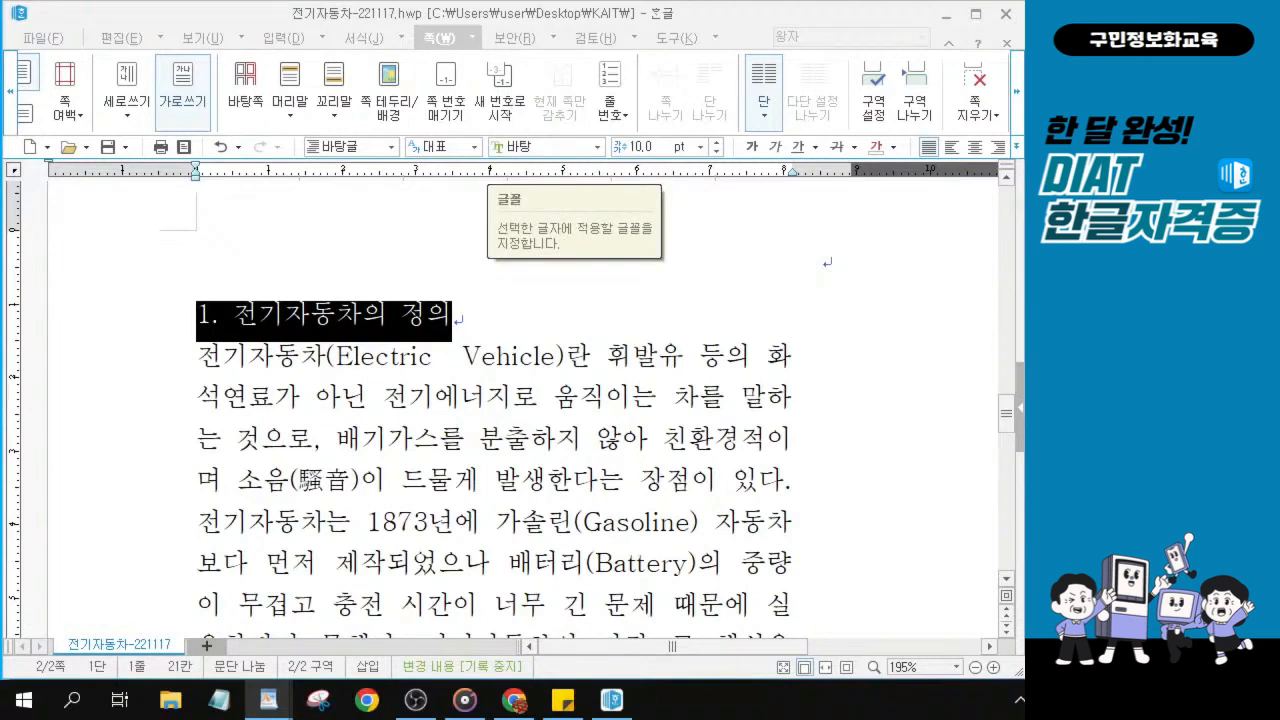
key(ctrl+1)
click(516, 147)
mouse_move(507, 123)
mouse_down()
mouse_move(531, 153)
mouse_move(611, 82)
mouse_up()
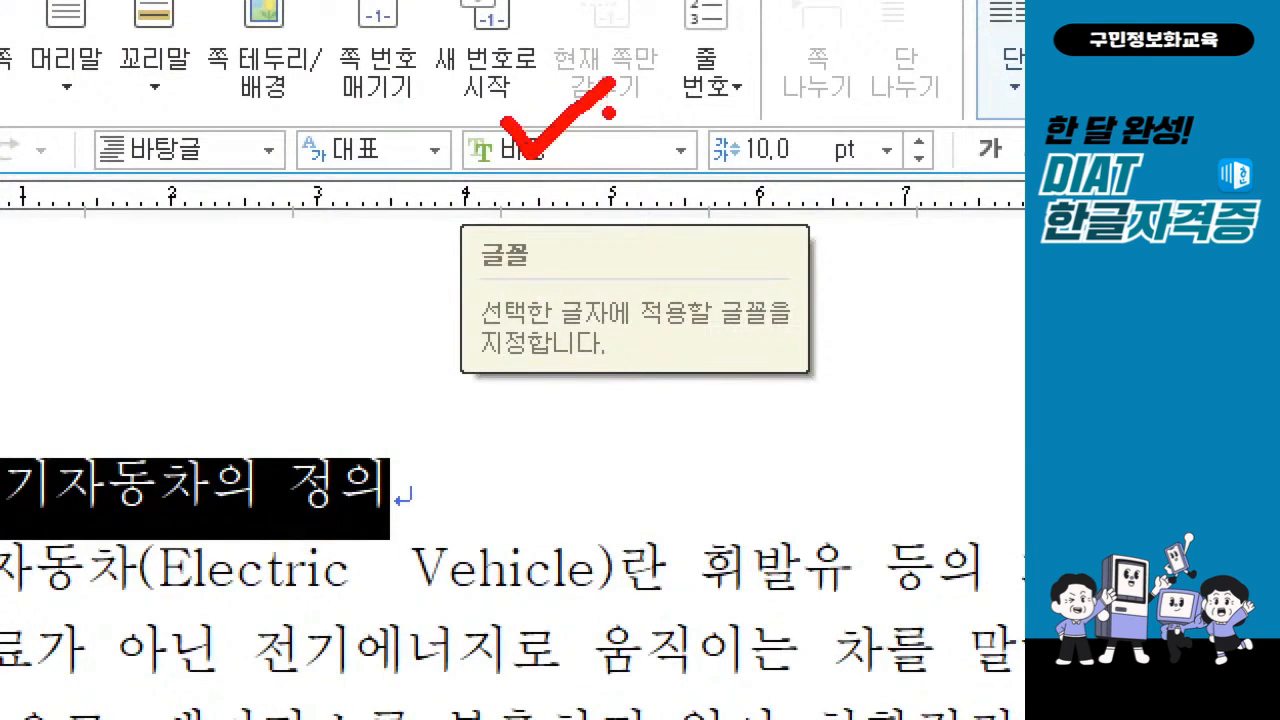
key(Escape)
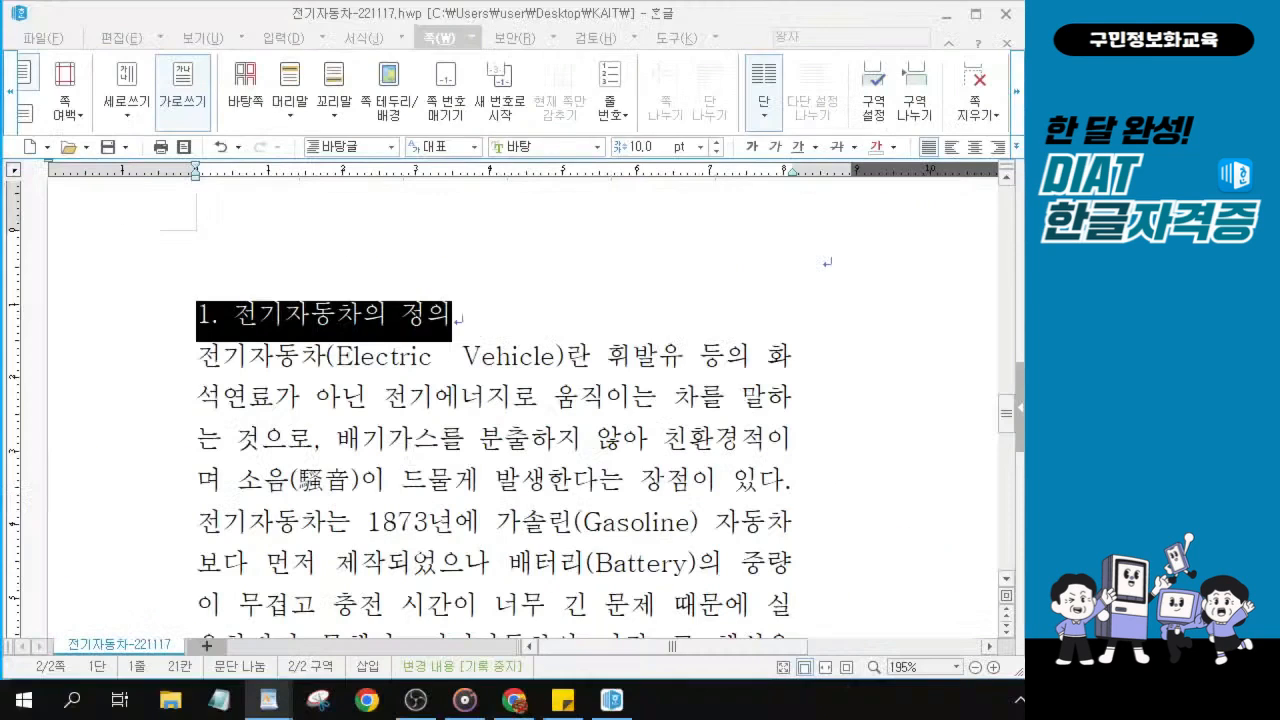
Format the selected section 1 heading in the font 휴먼옛체 at 12 pt with bold.
click(597, 147)
text(휴)
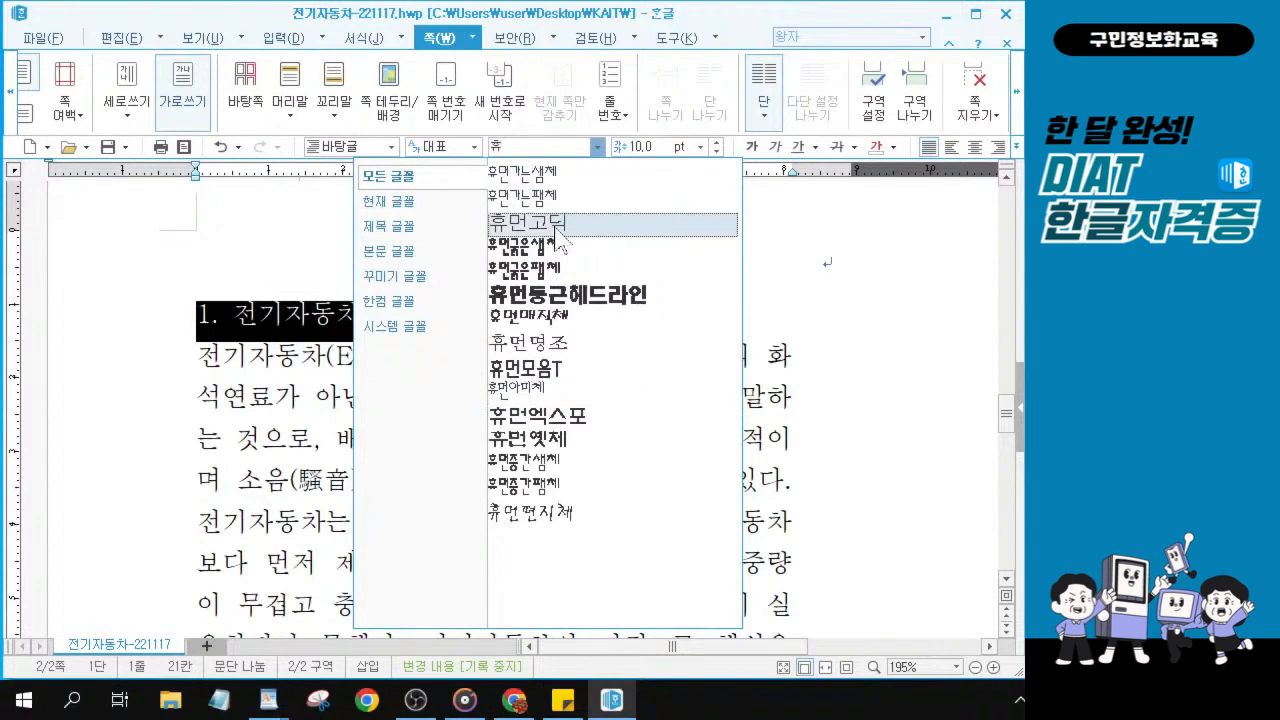
click(555, 440)
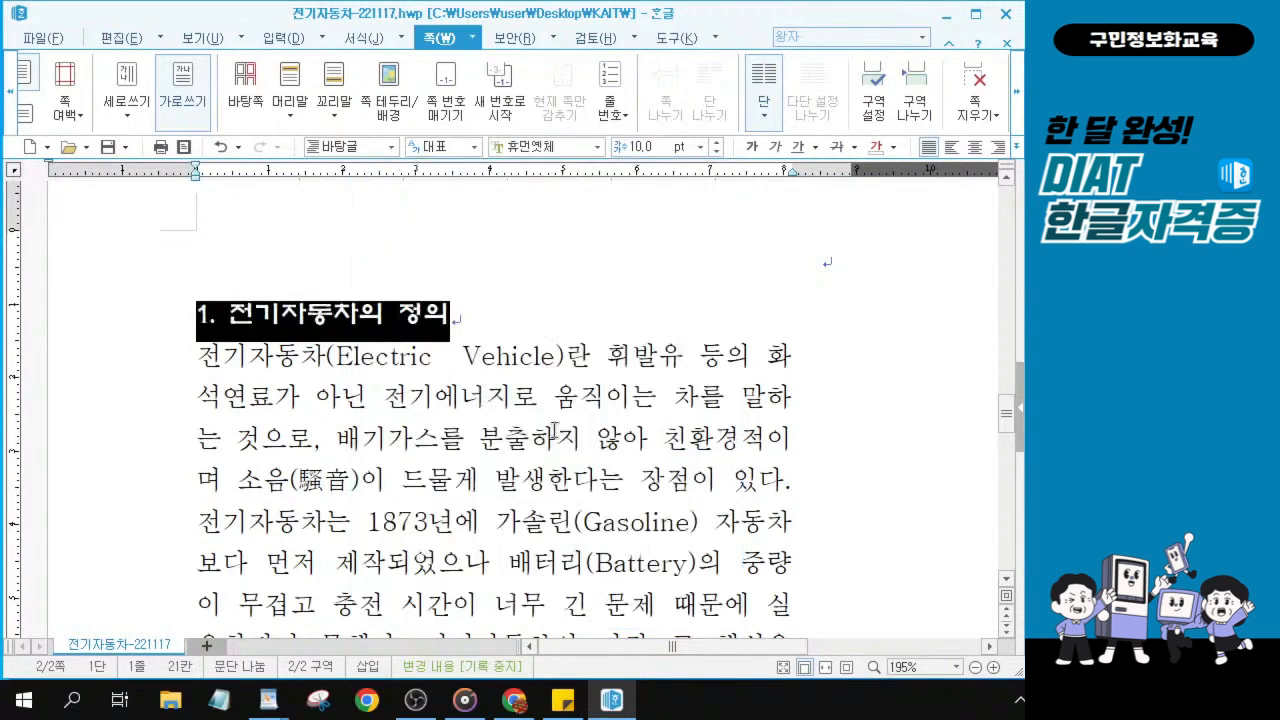
click(716, 142)
click(716, 142)
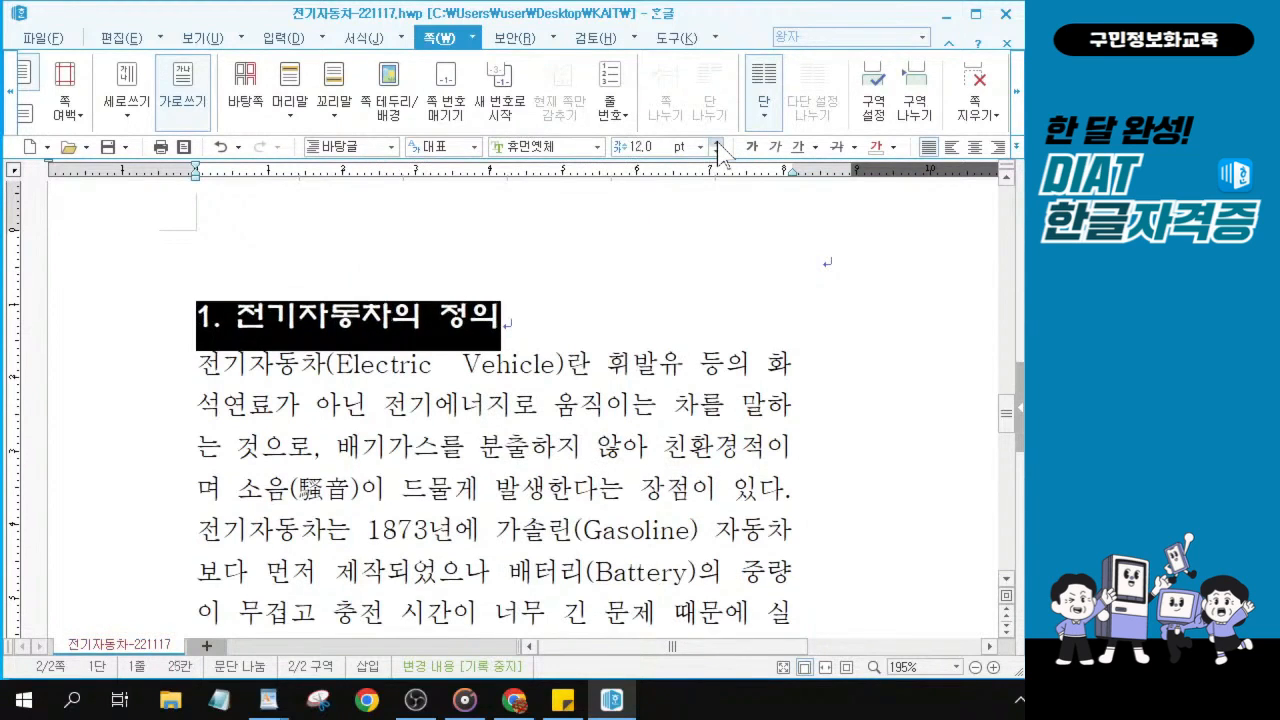
click(751, 146)
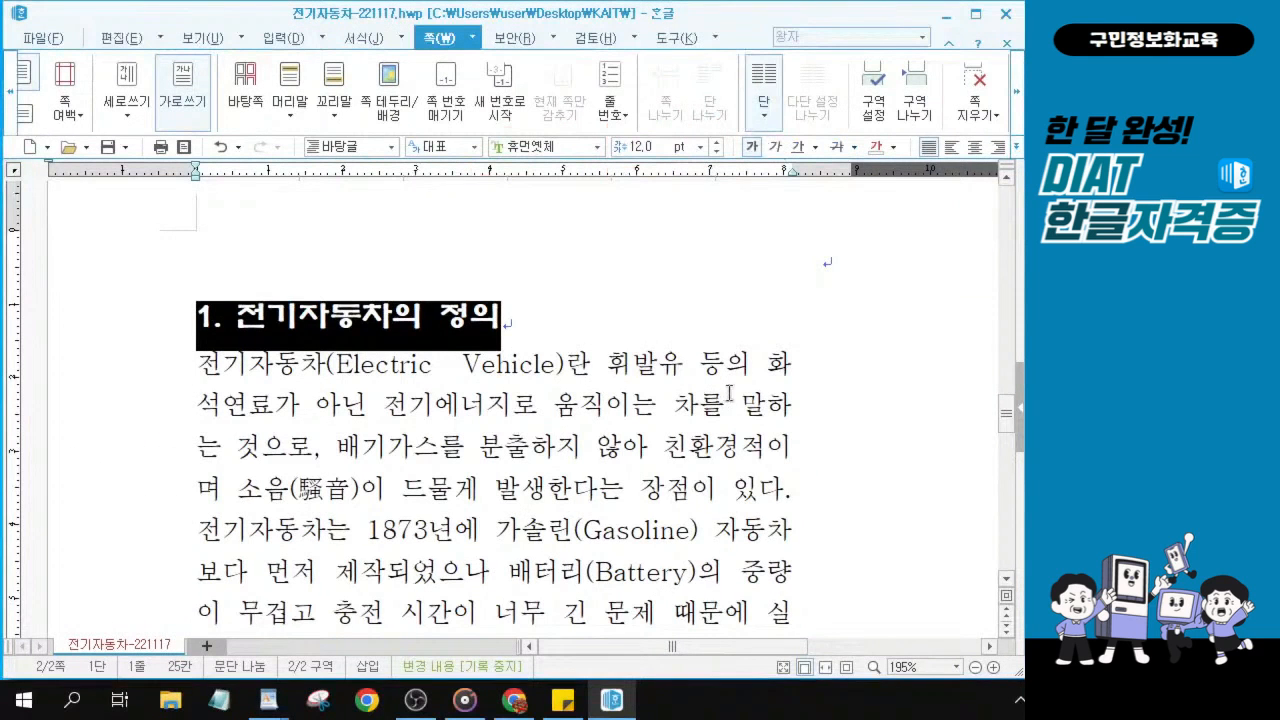
key(alt+Tab)
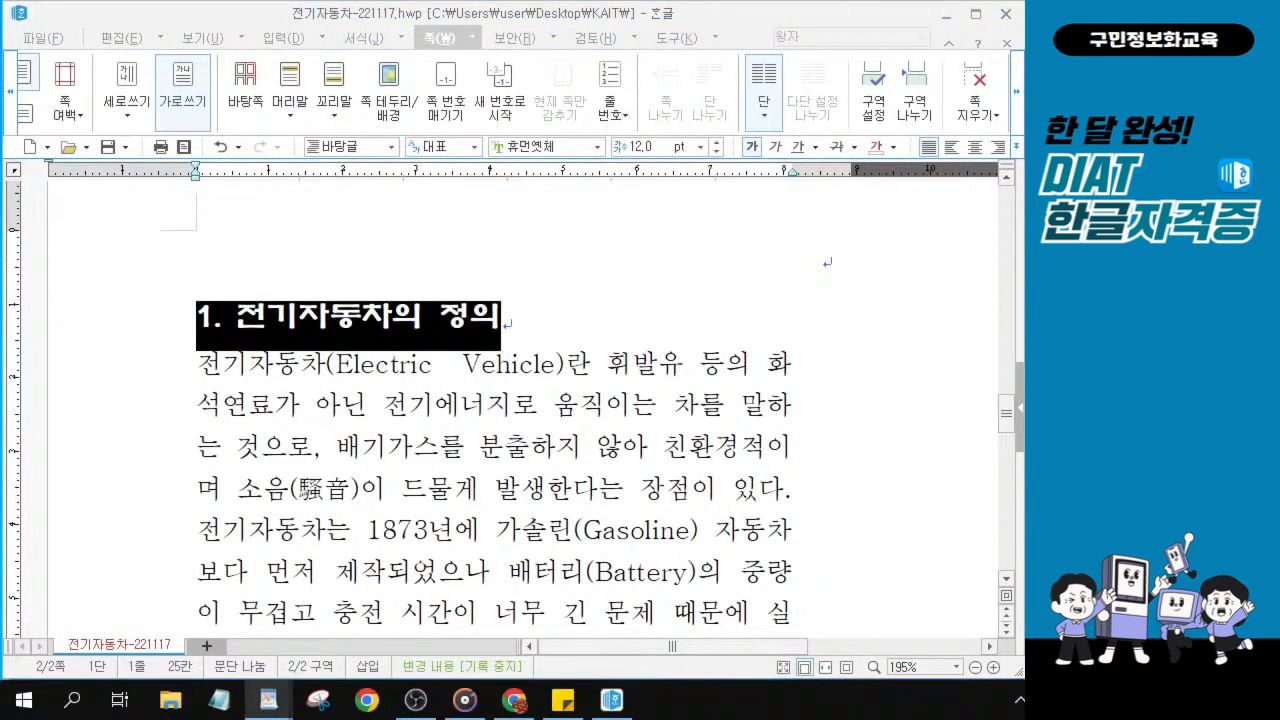
Format the section 2 heading, 2. 21세기 전기자동차, in the font 휴먼옛체 at 12 pt with bold.
scroll(512, 443, down, 5)
click(292, 354)
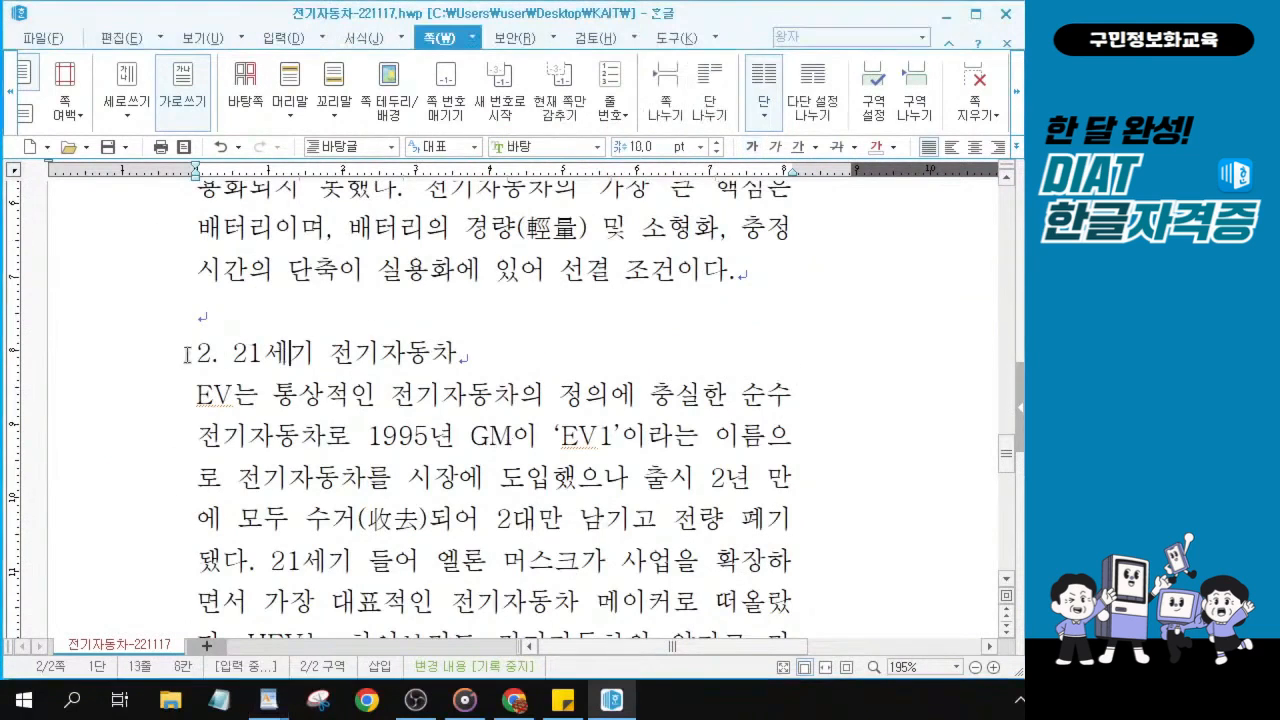
drag(190, 355, 580, 354)
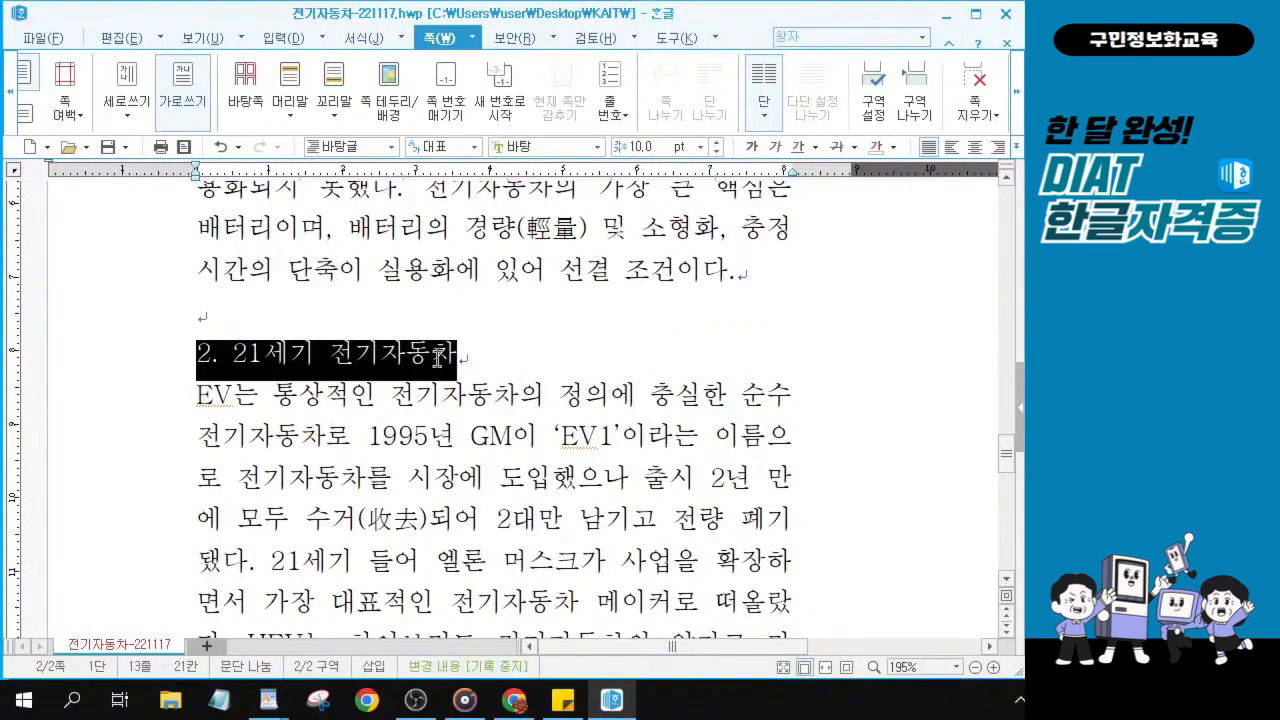
drag(197, 354, 590, 354)
click(523, 148)
drag(520, 147, 488, 147)
text(휴)
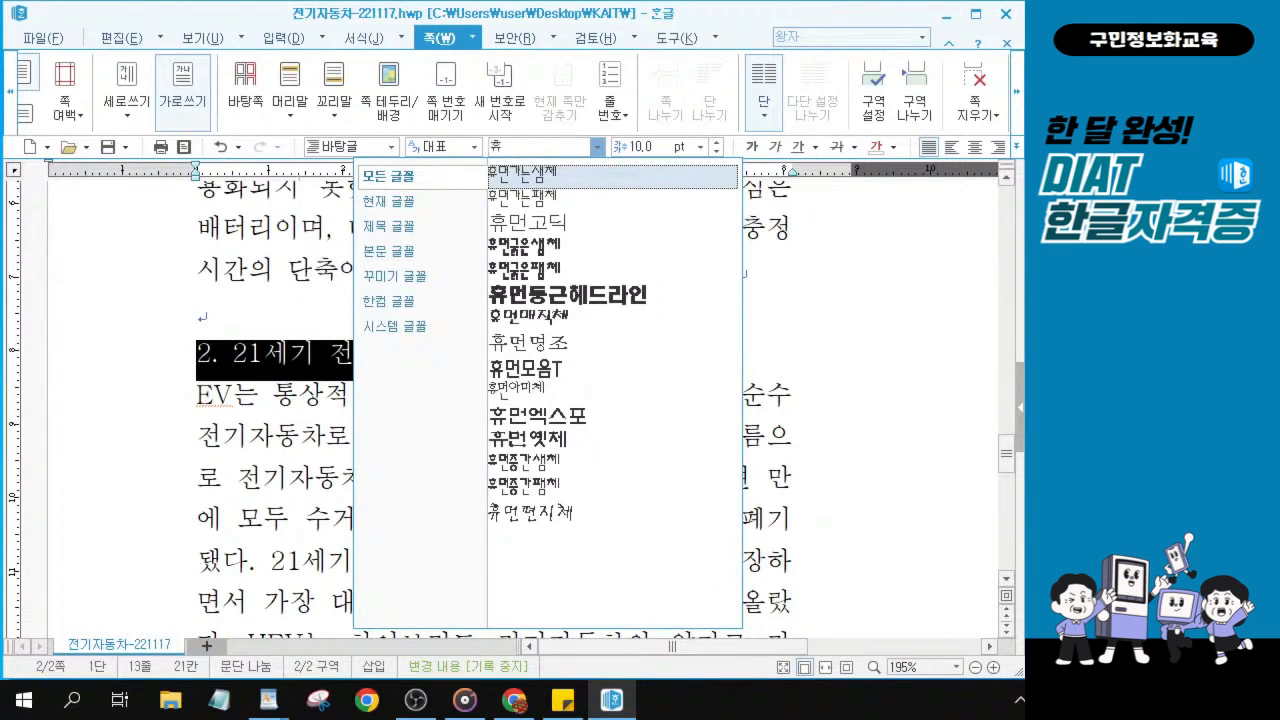
click(532, 452)
click(717, 143)
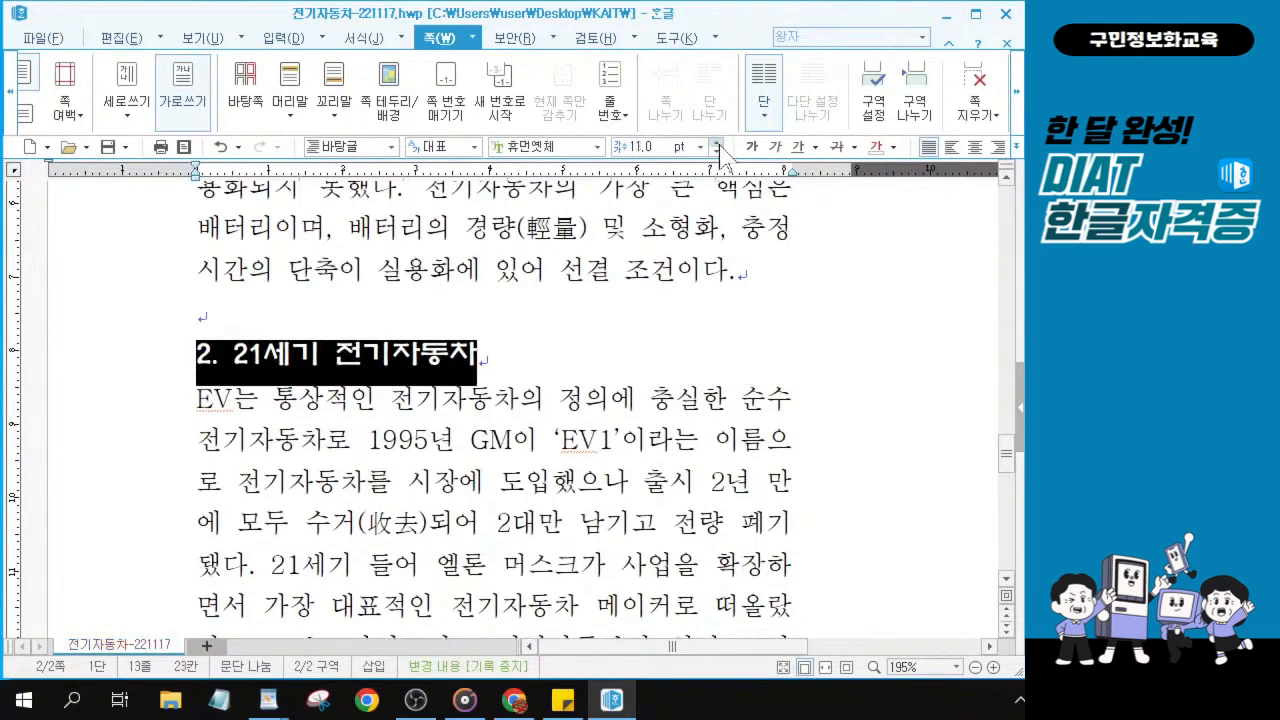
click(717, 143)
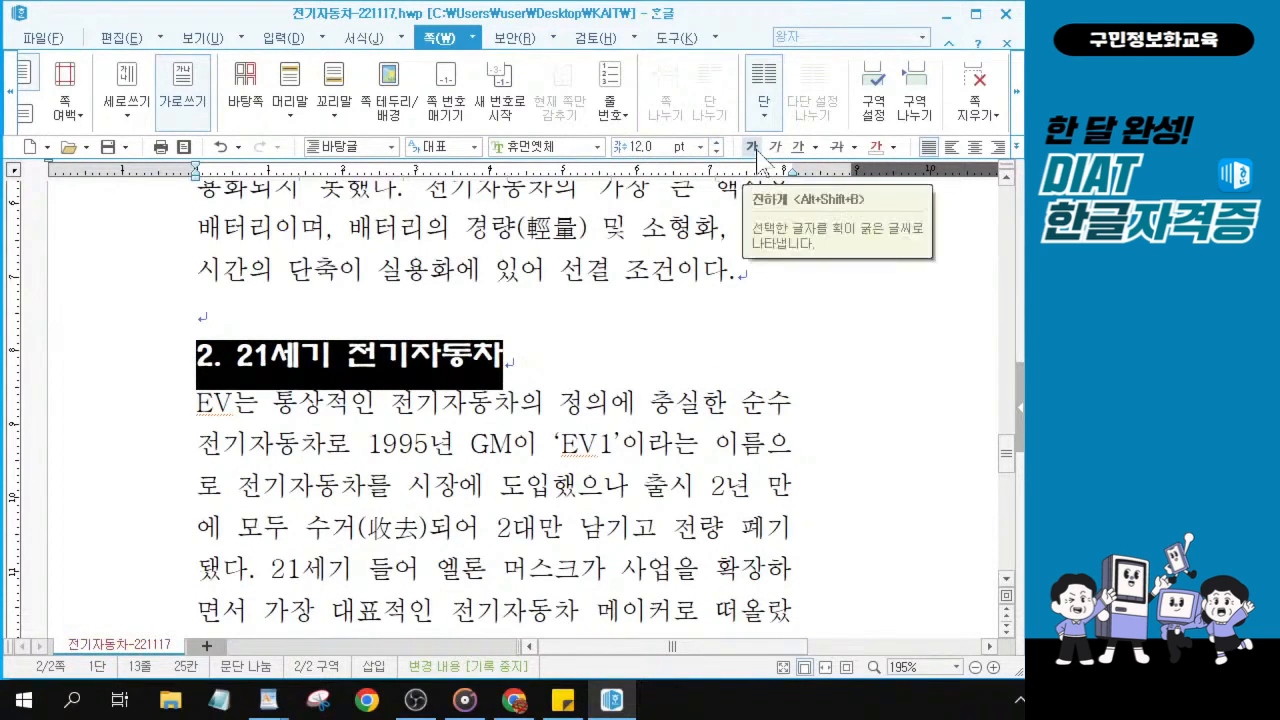
click(753, 146)
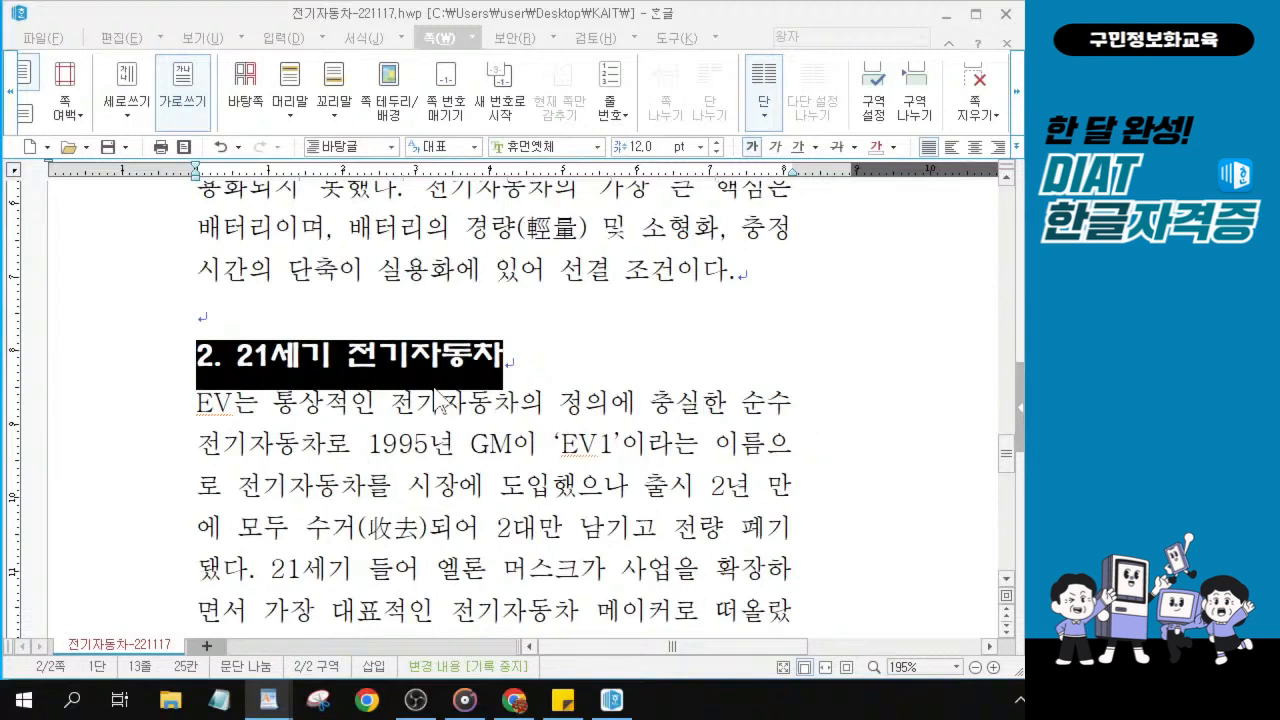
click(441, 355)
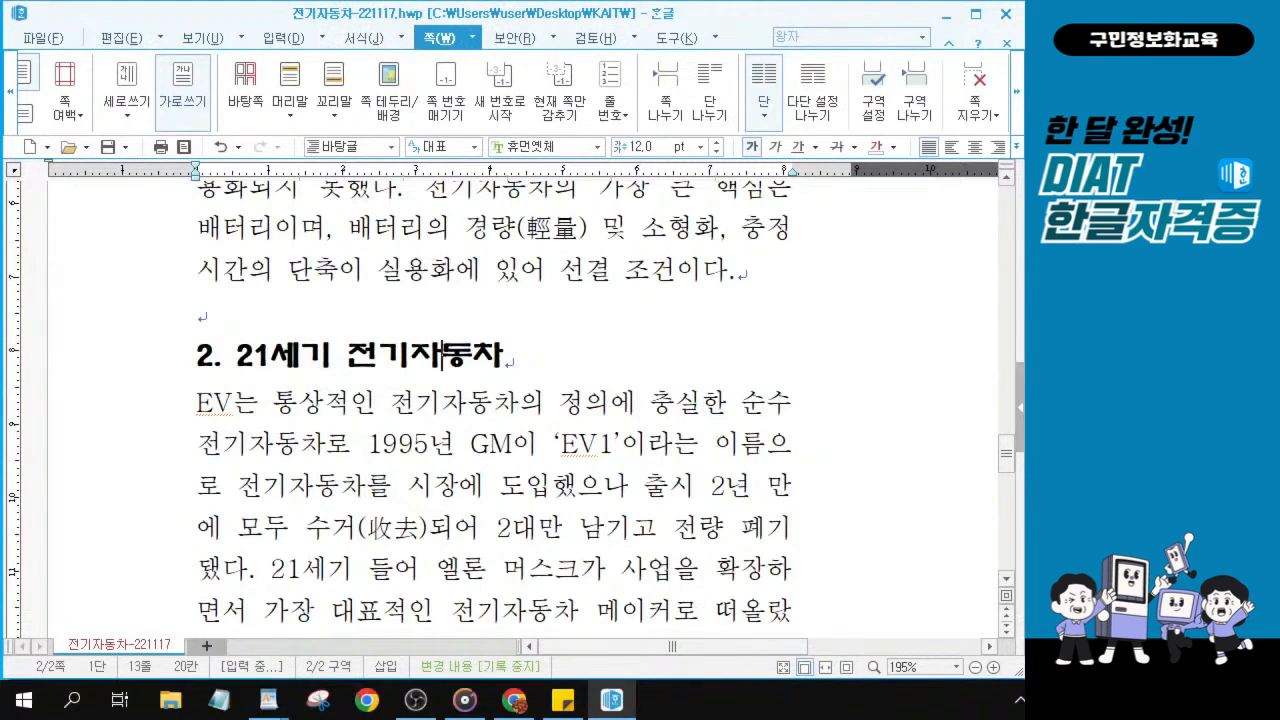
Correct the typo 충정 to 충전 in the last sentence of section 1.
key(alt+Tab)
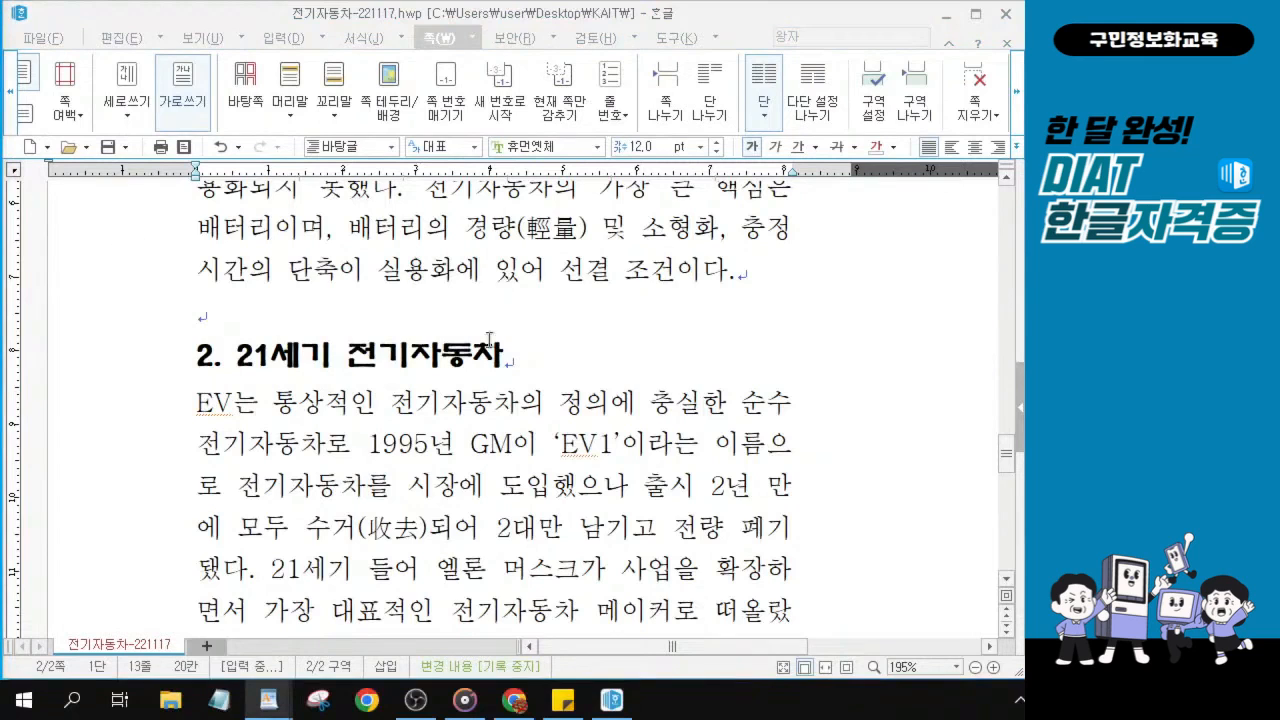
scroll(541, 270, up, 3)
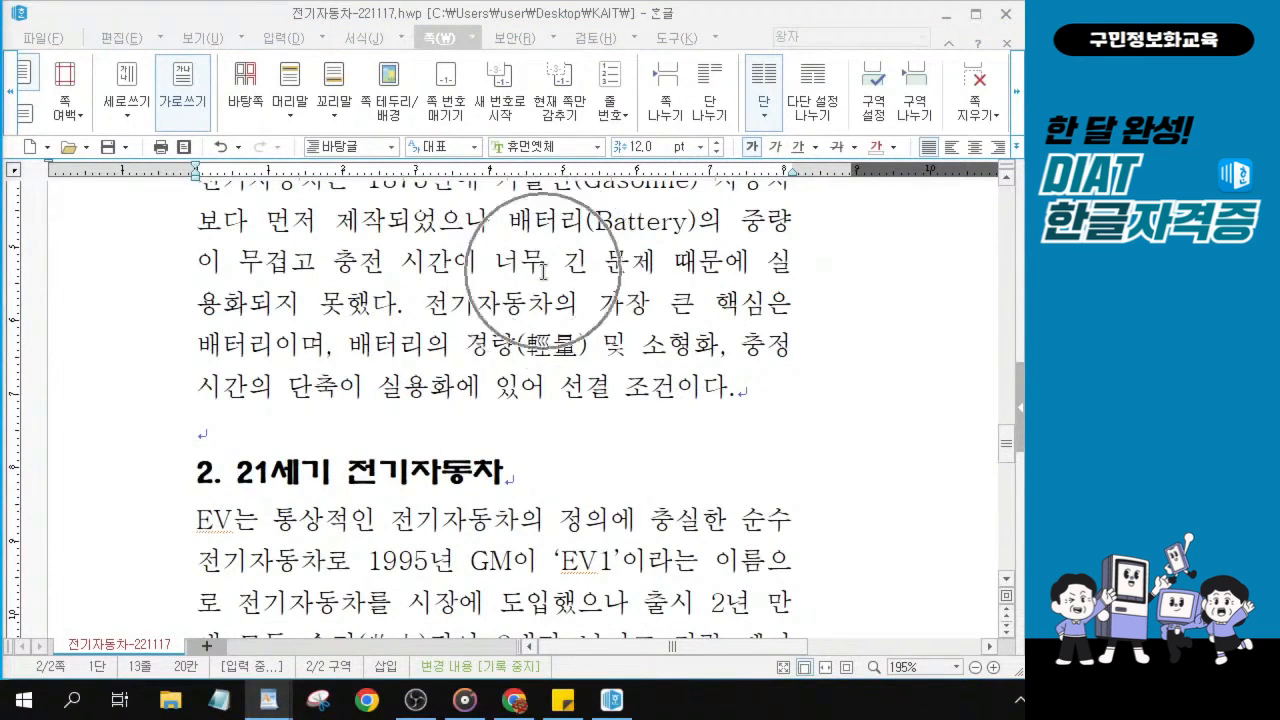
drag(349, 350, 738, 396)
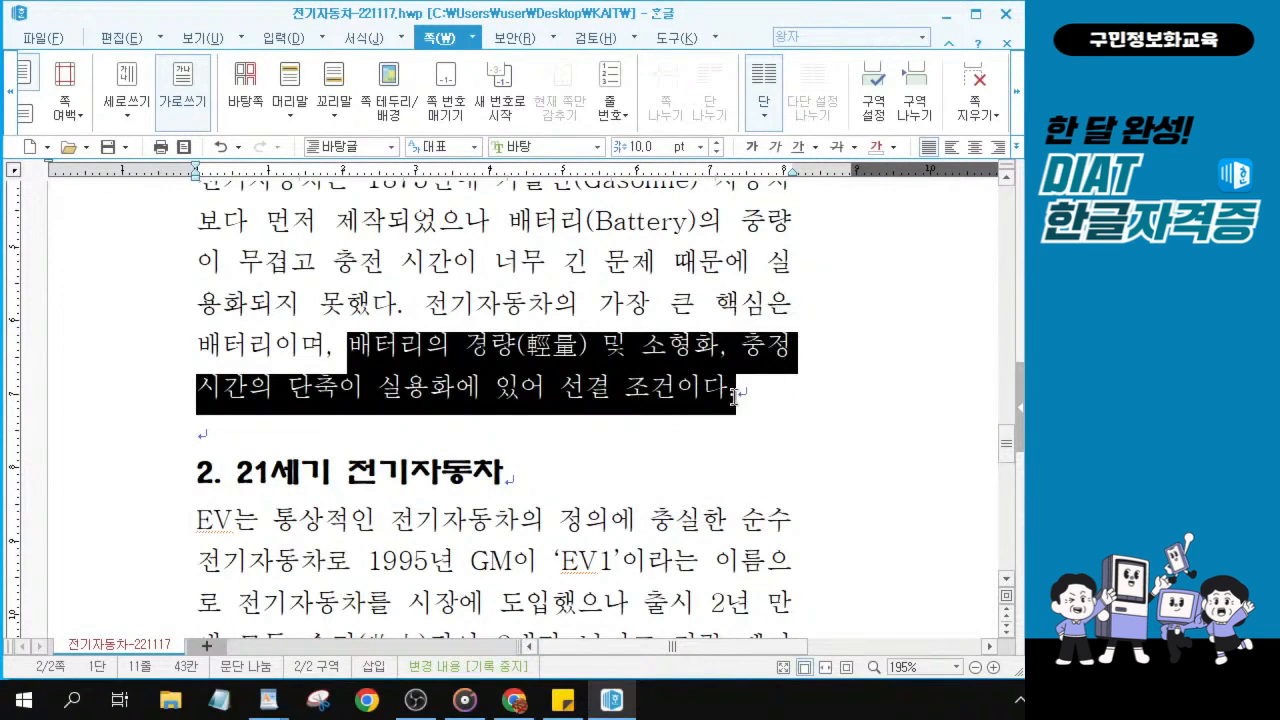
click(768, 350)
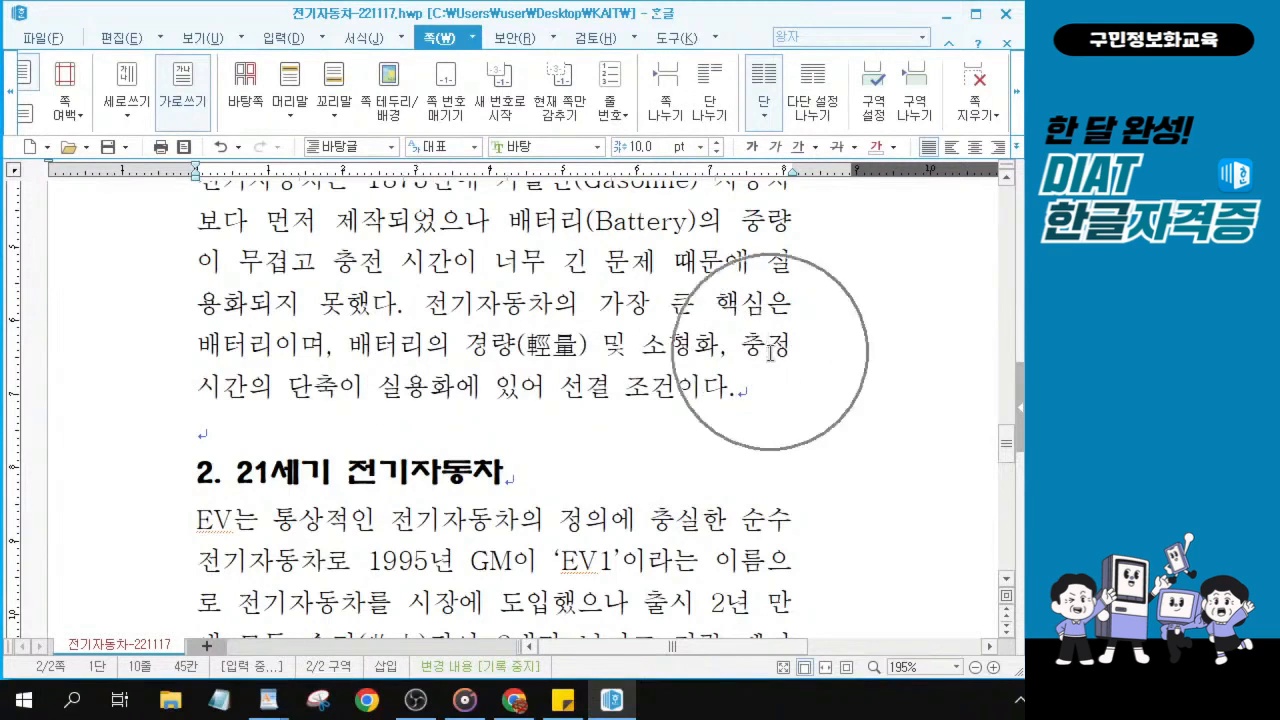
mouse_move(780, 347)
mouse_down()
mouse_move(803, 350)
mouse_move(790, 361)
mouse_up()
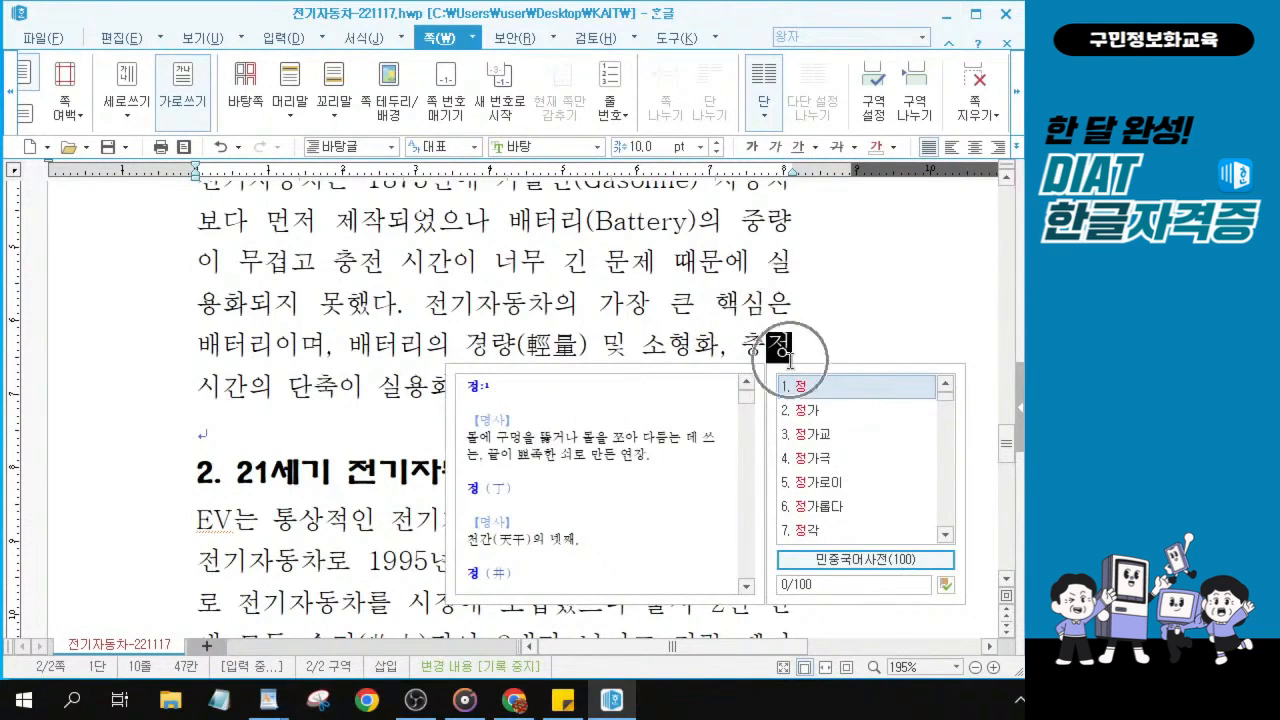
key(Escape)
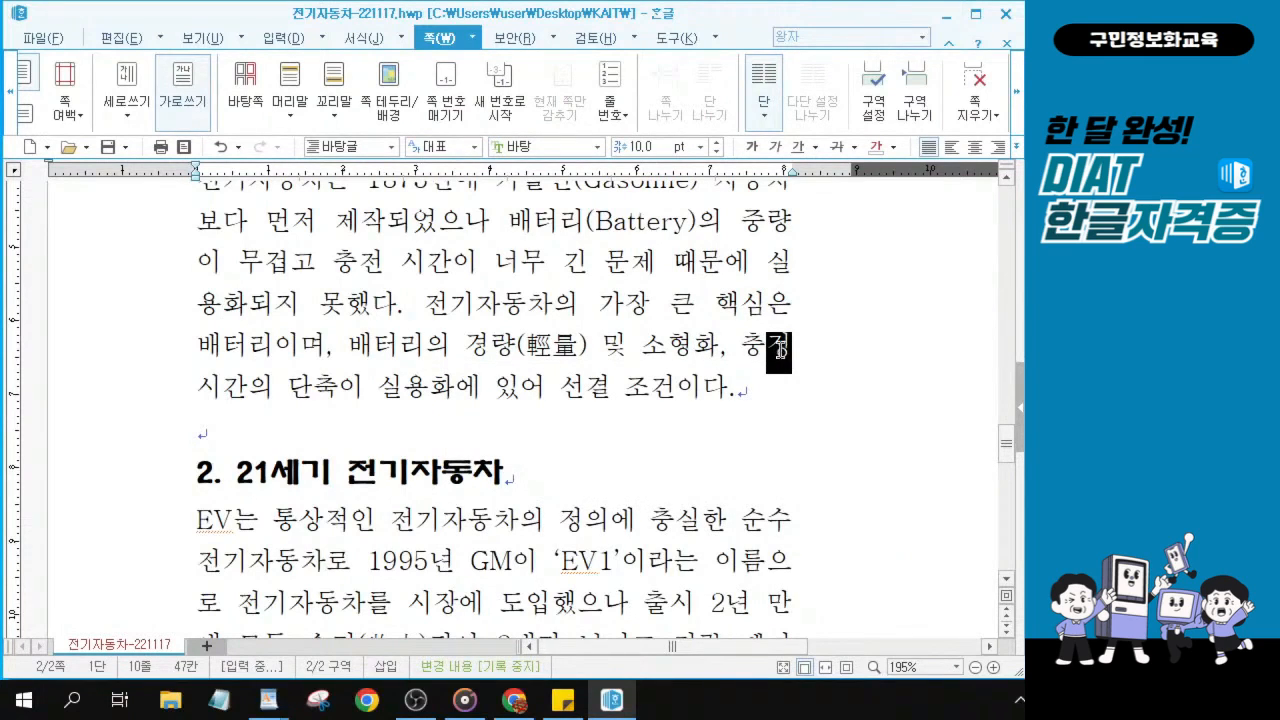
text(전)
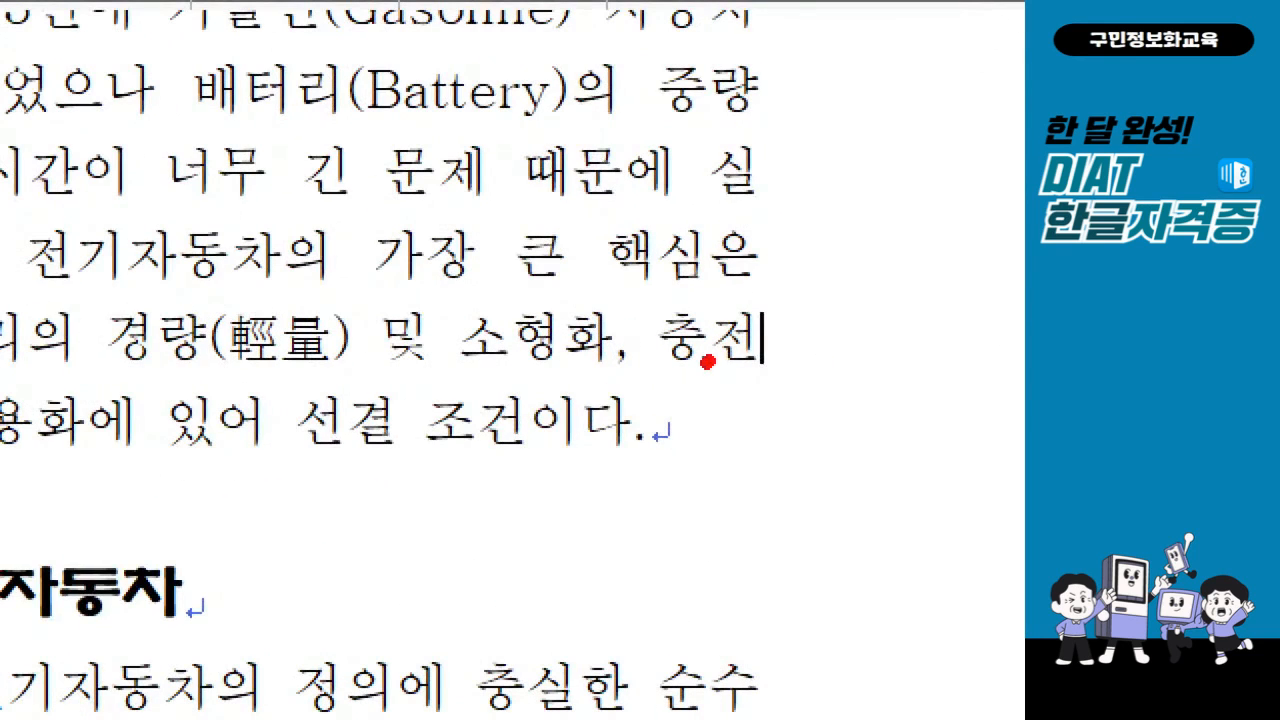
drag(703, 363, 771, 364)
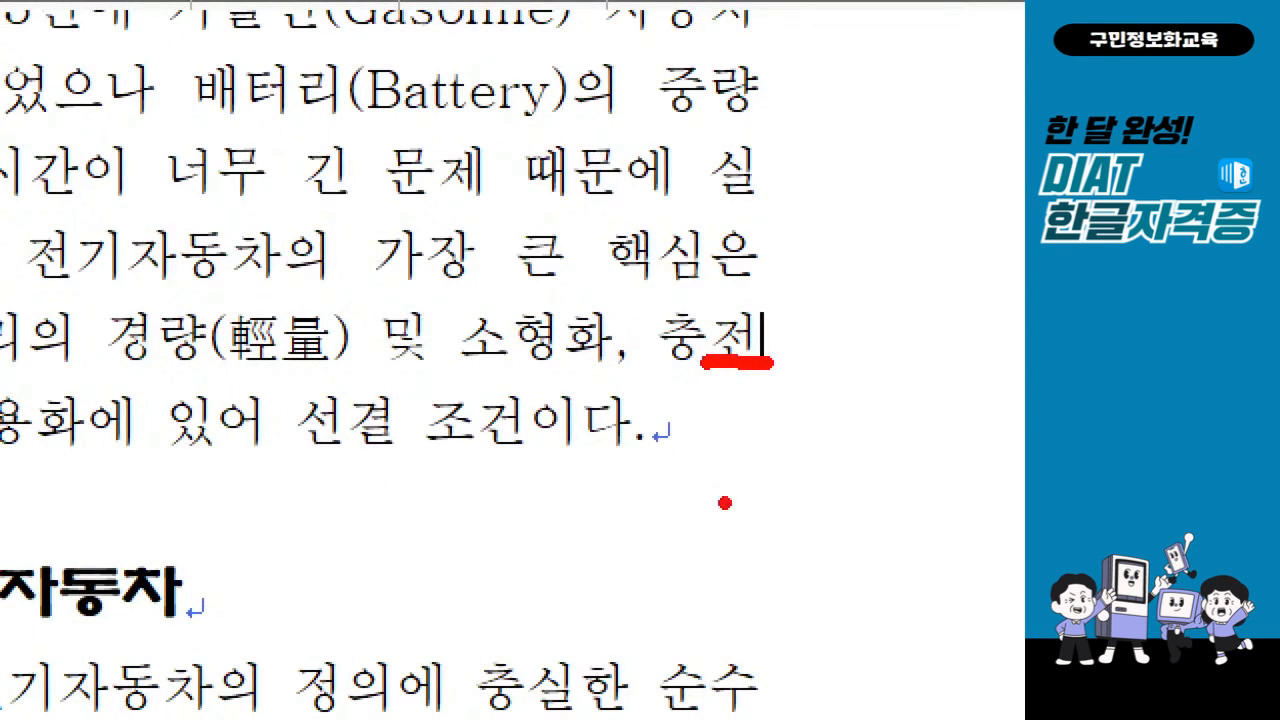
drag(725, 289, 768, 256)
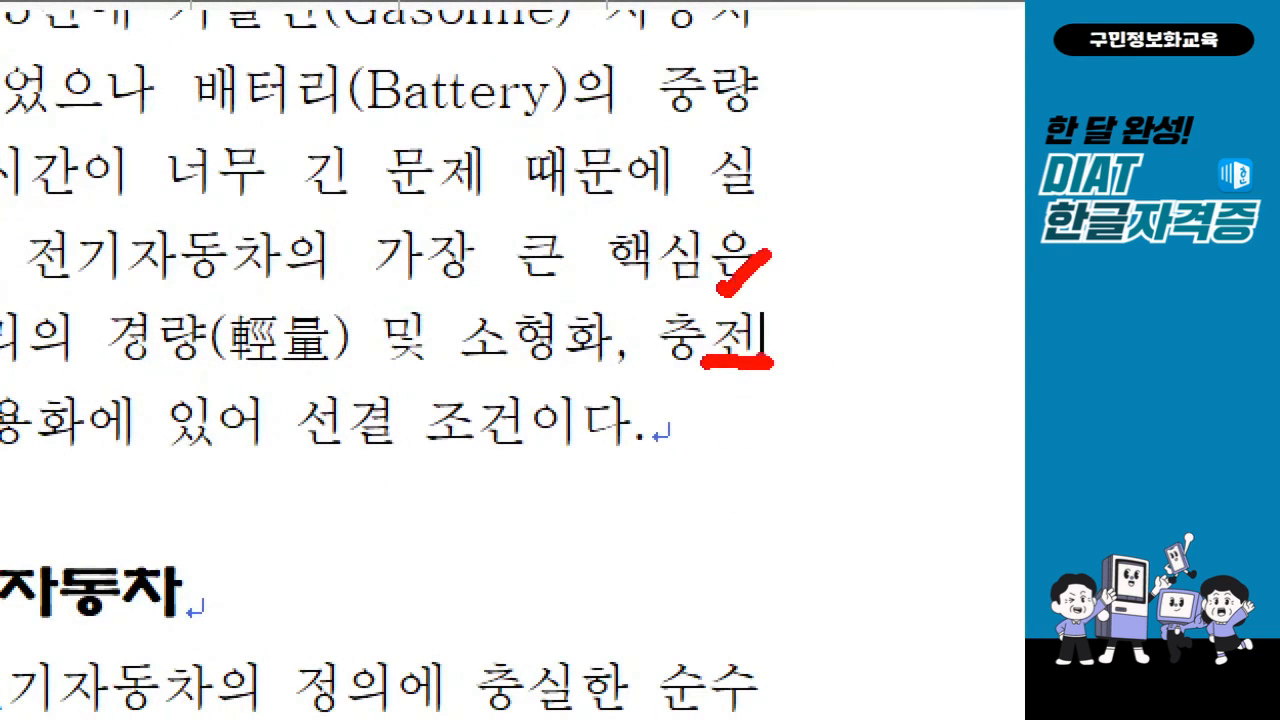
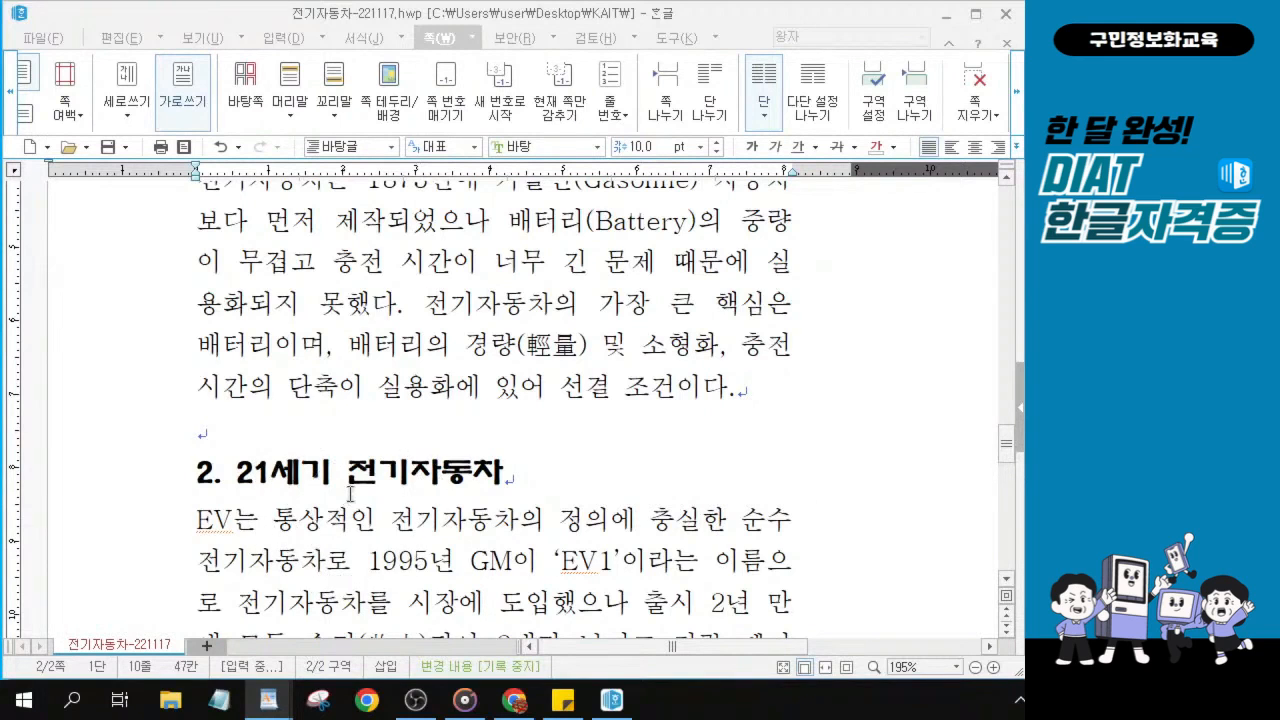
Check the HEV passage of section 2 for wording errors, including the sentence that starts with 일정 속도 이상으로.
scroll(346, 500, down, 3)
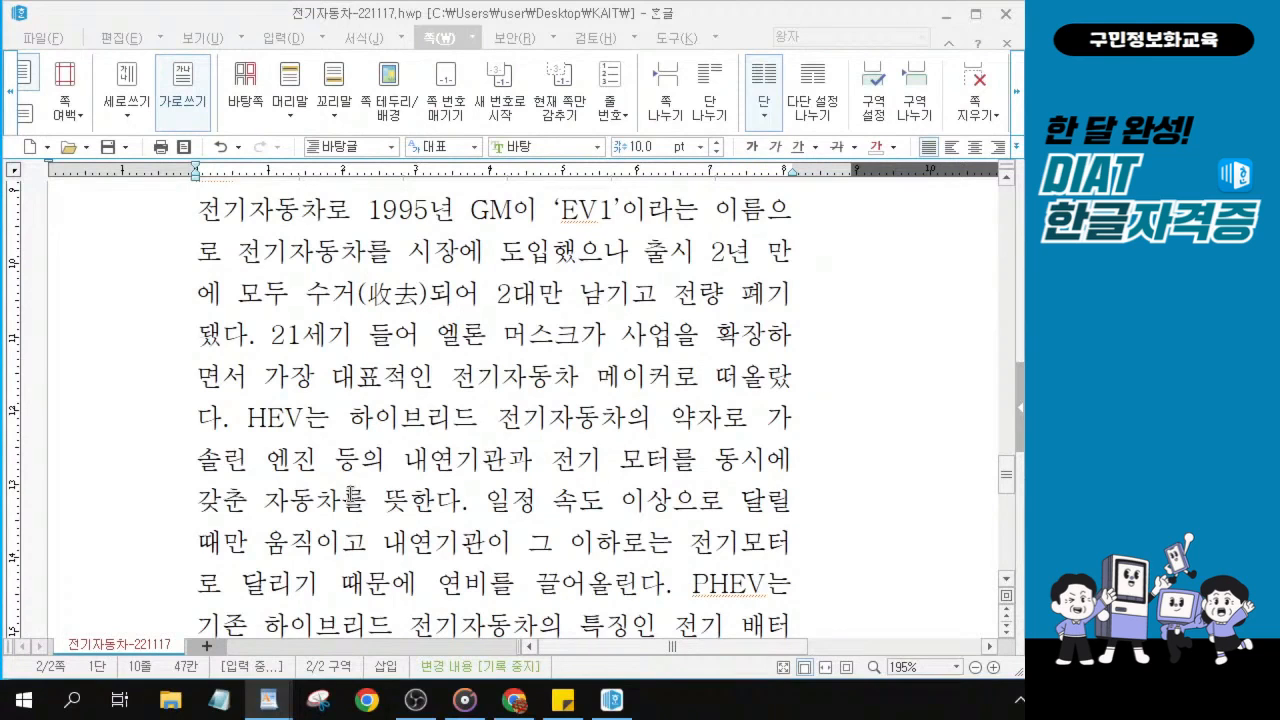
scroll(342, 298, up, 1)
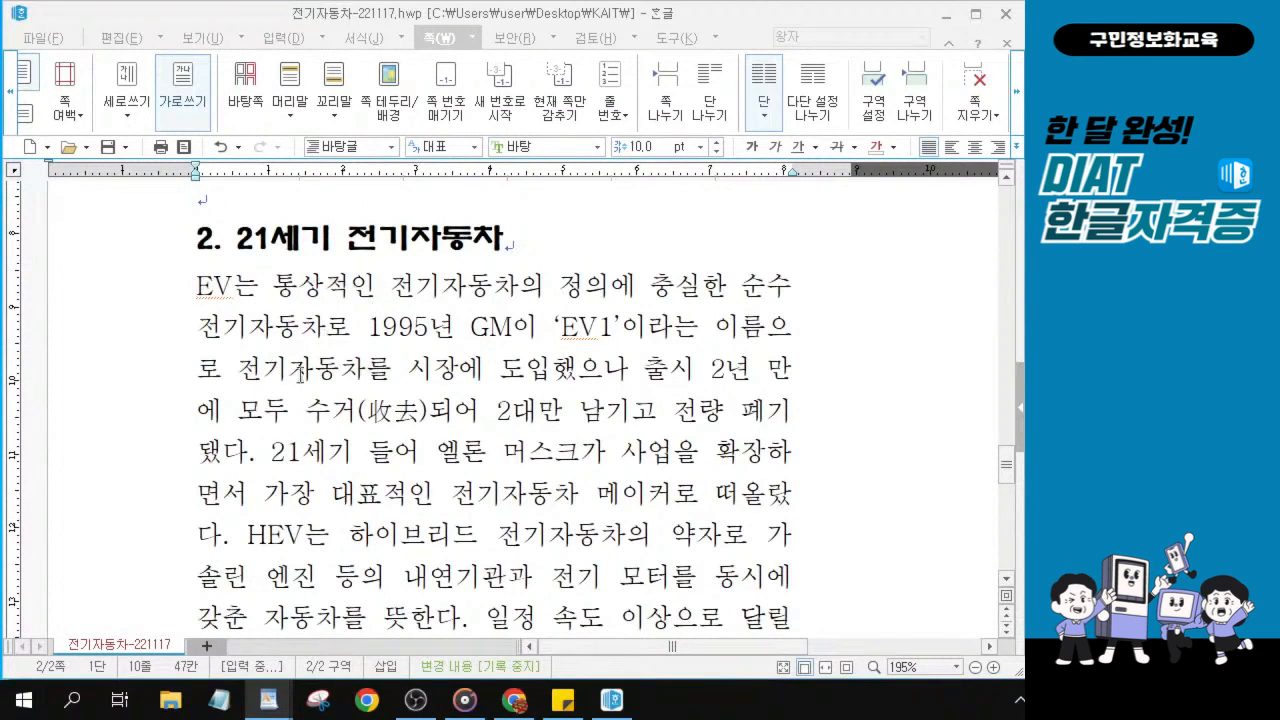
drag(250, 533, 452, 548)
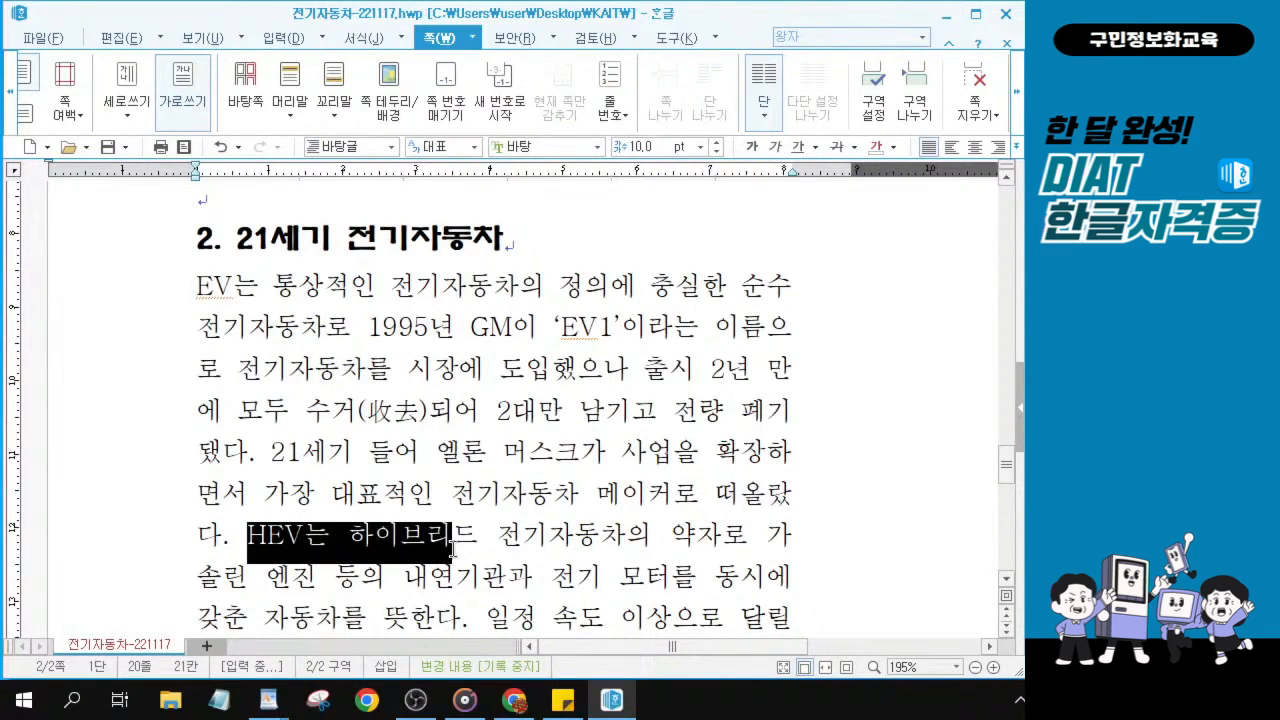
scroll(452, 548, down, 3)
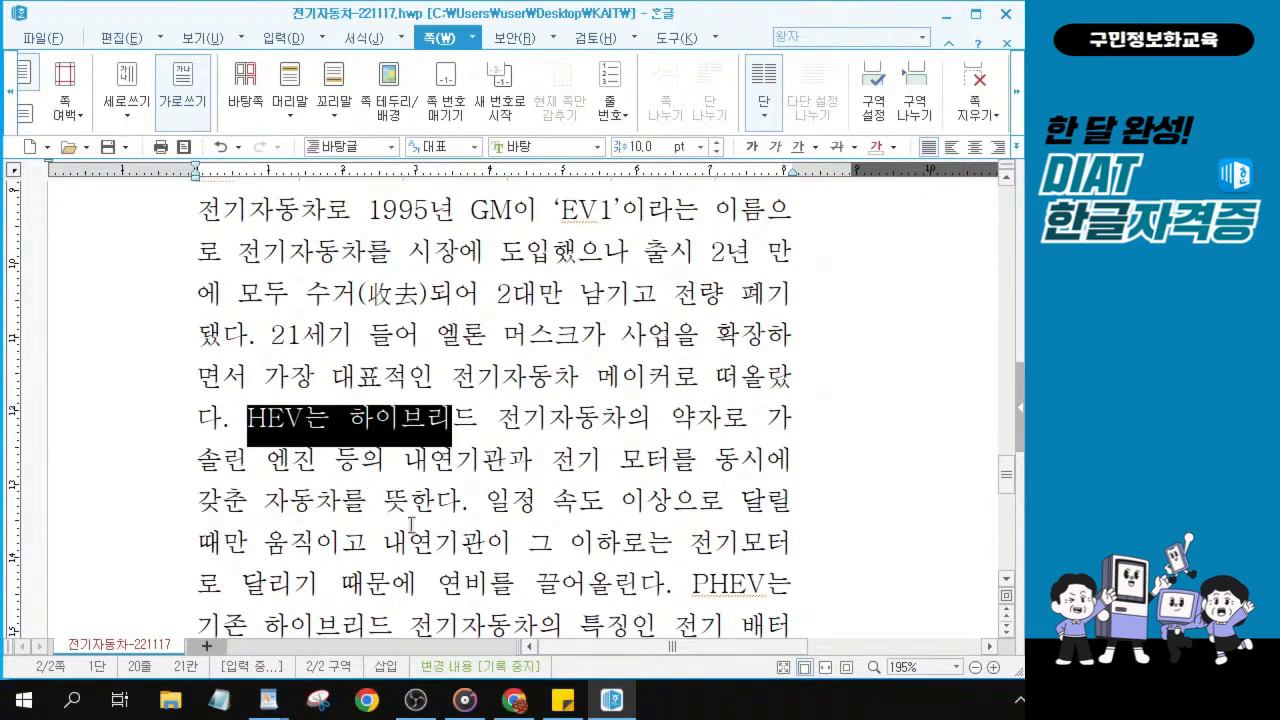
click(487, 498)
drag(487, 498, 646, 505)
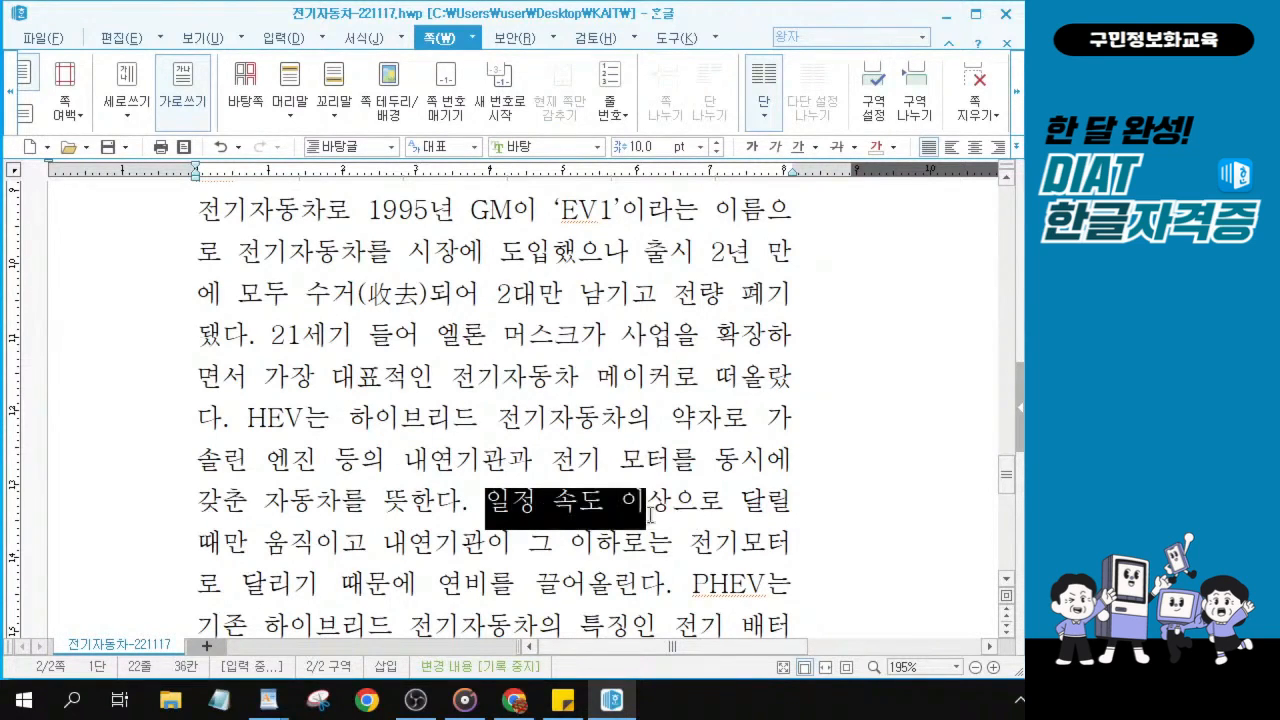
click(487, 500)
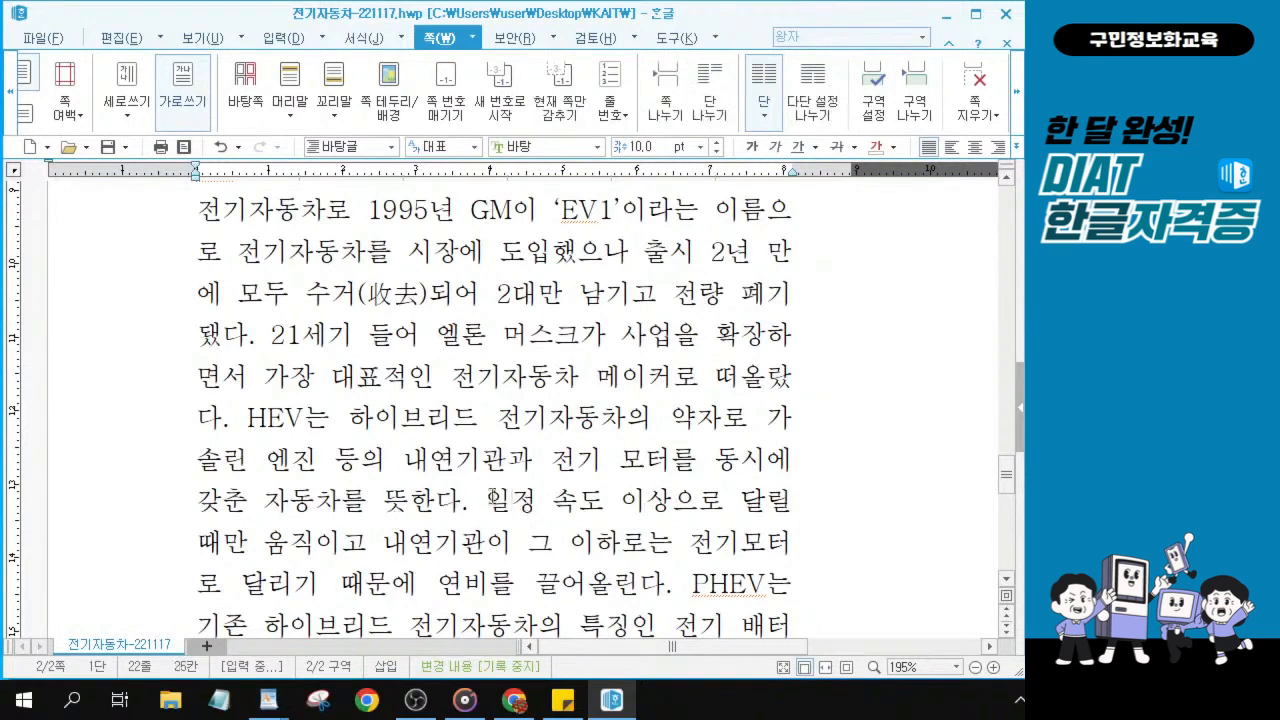
drag(487, 500, 670, 549)
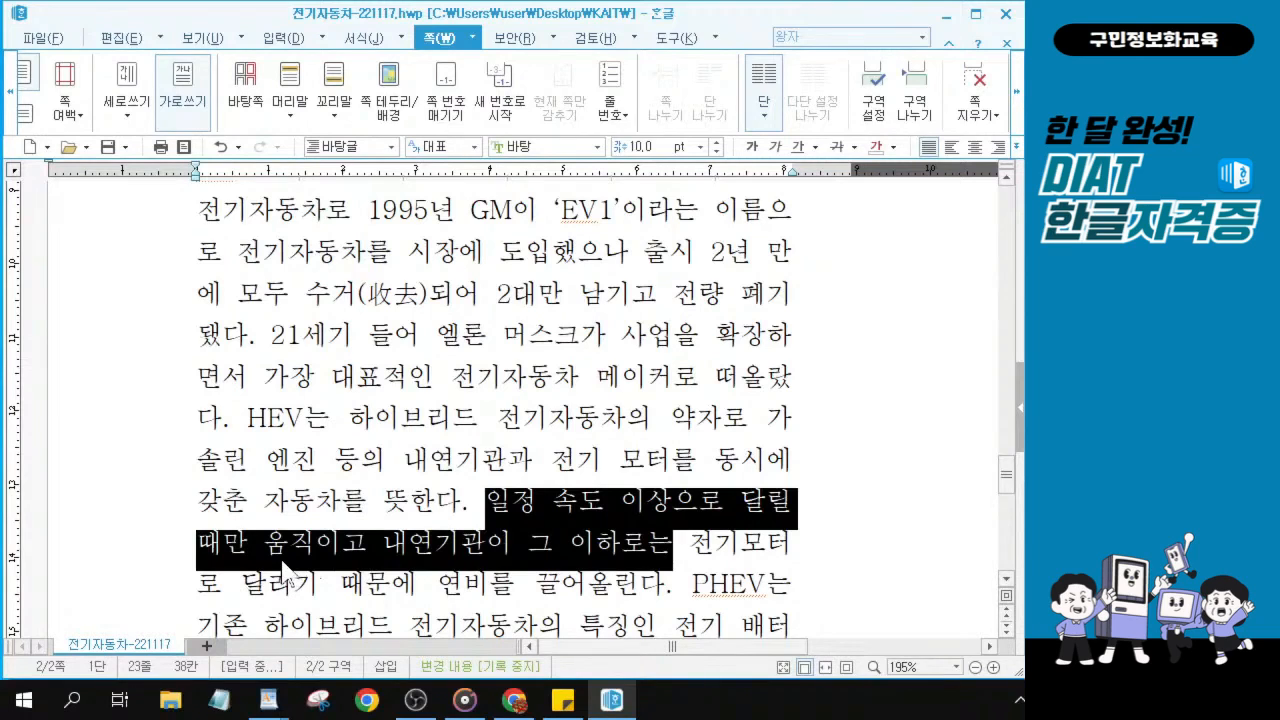
Move the word 움직이고 behind 내연기관이 in the HEV passage of section 2 so it reads 내연기관이 움직이고.
drag(264, 543, 514, 543)
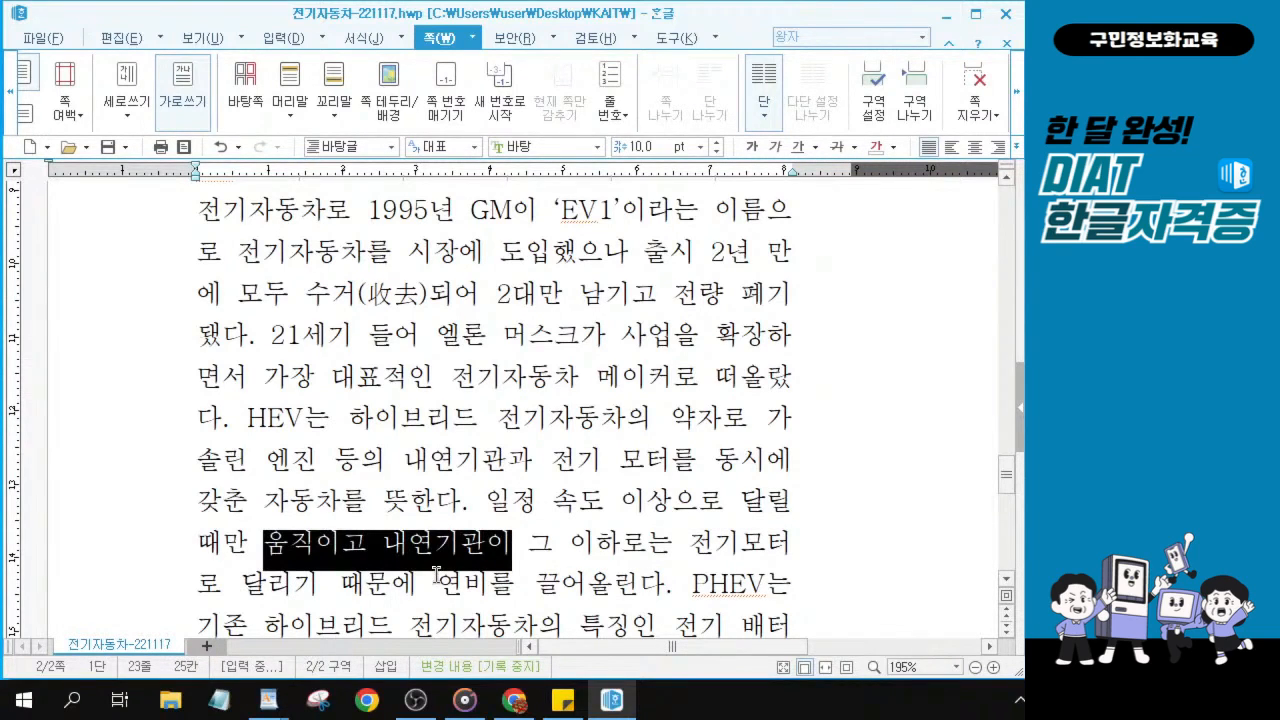
scroll(493, 524, down, 1)
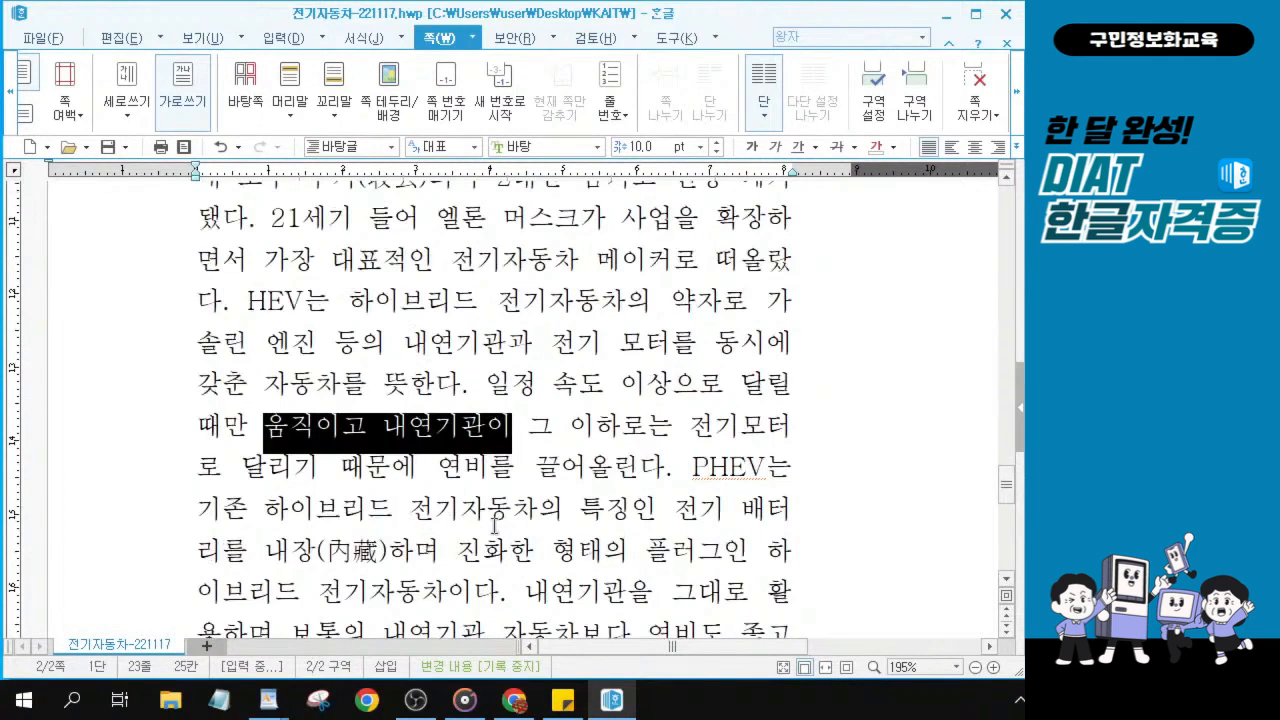
scroll(512, 487, up, 1)
scroll(512, 487, up, 3)
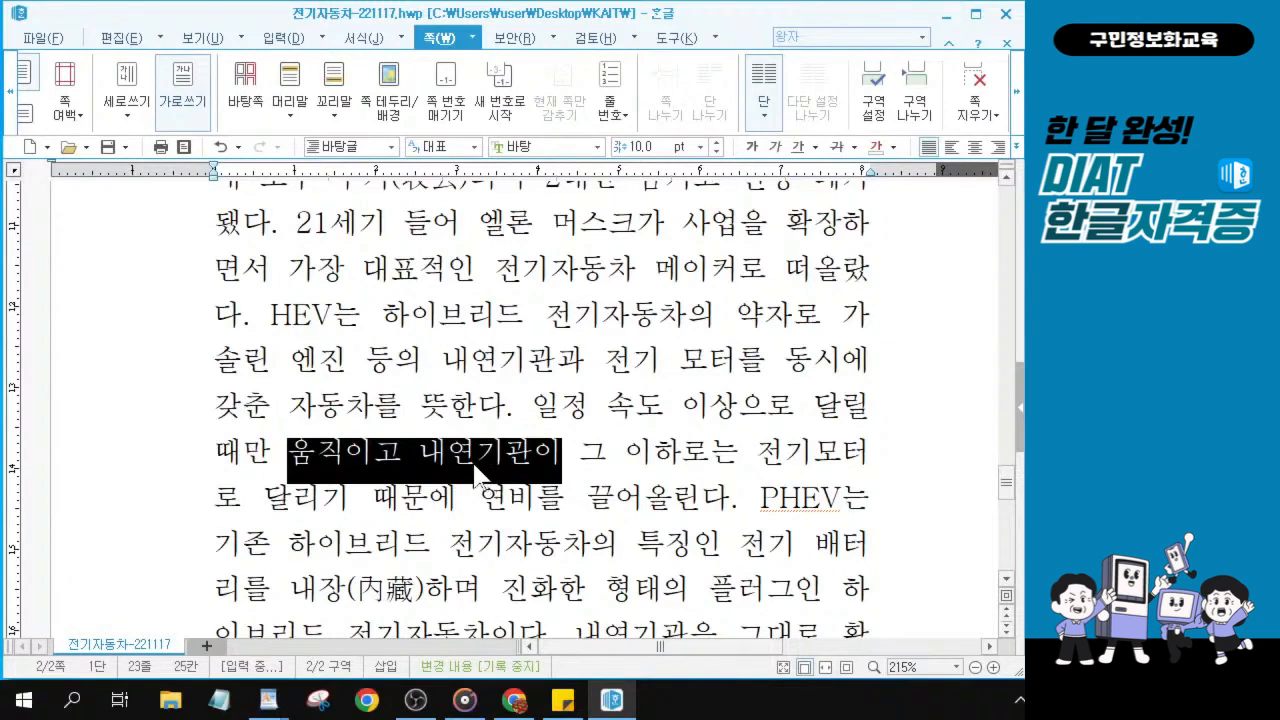
click(346, 458)
drag(289, 458, 419, 456)
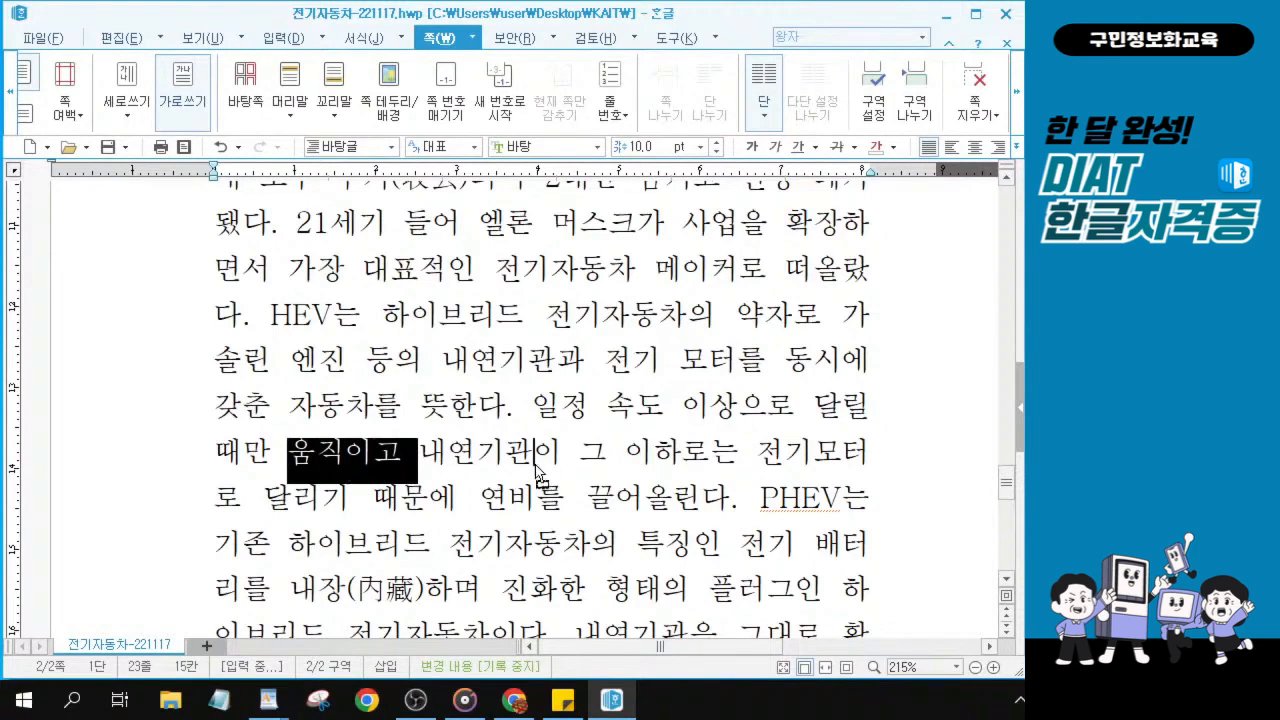
drag(566, 466, 576, 473)
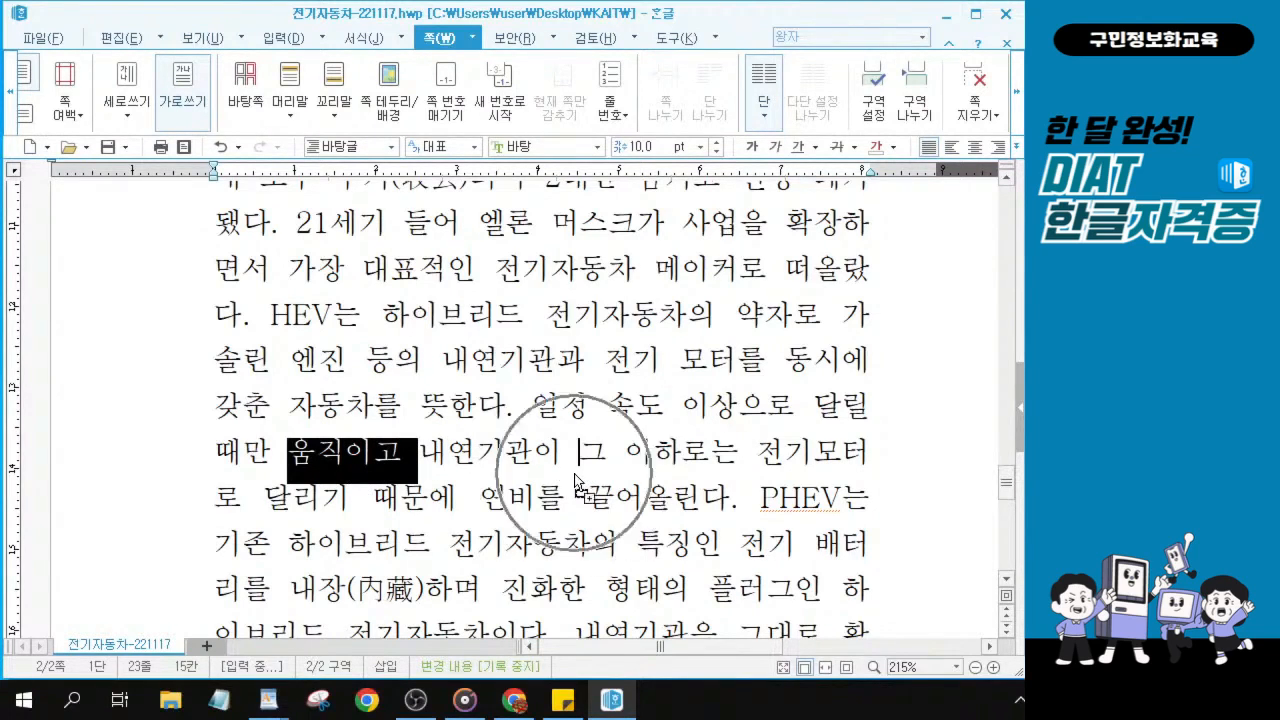
drag(450, 481, 570, 470)
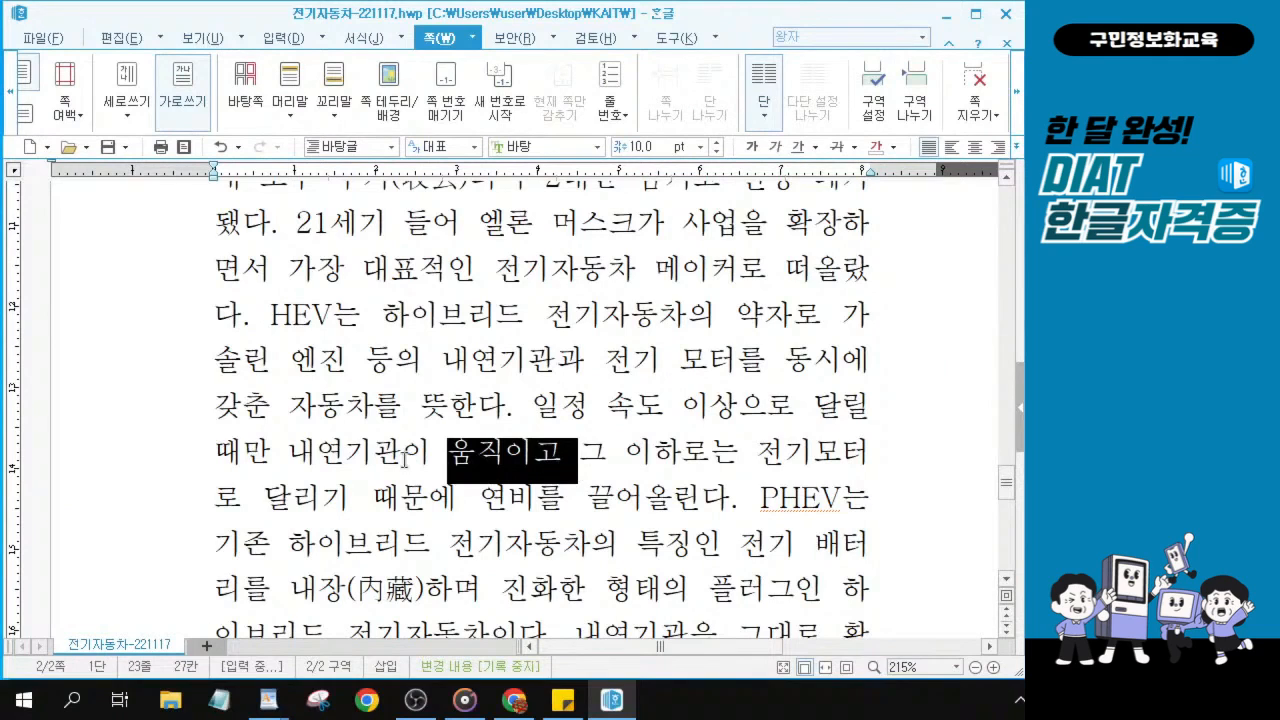
click(530, 463)
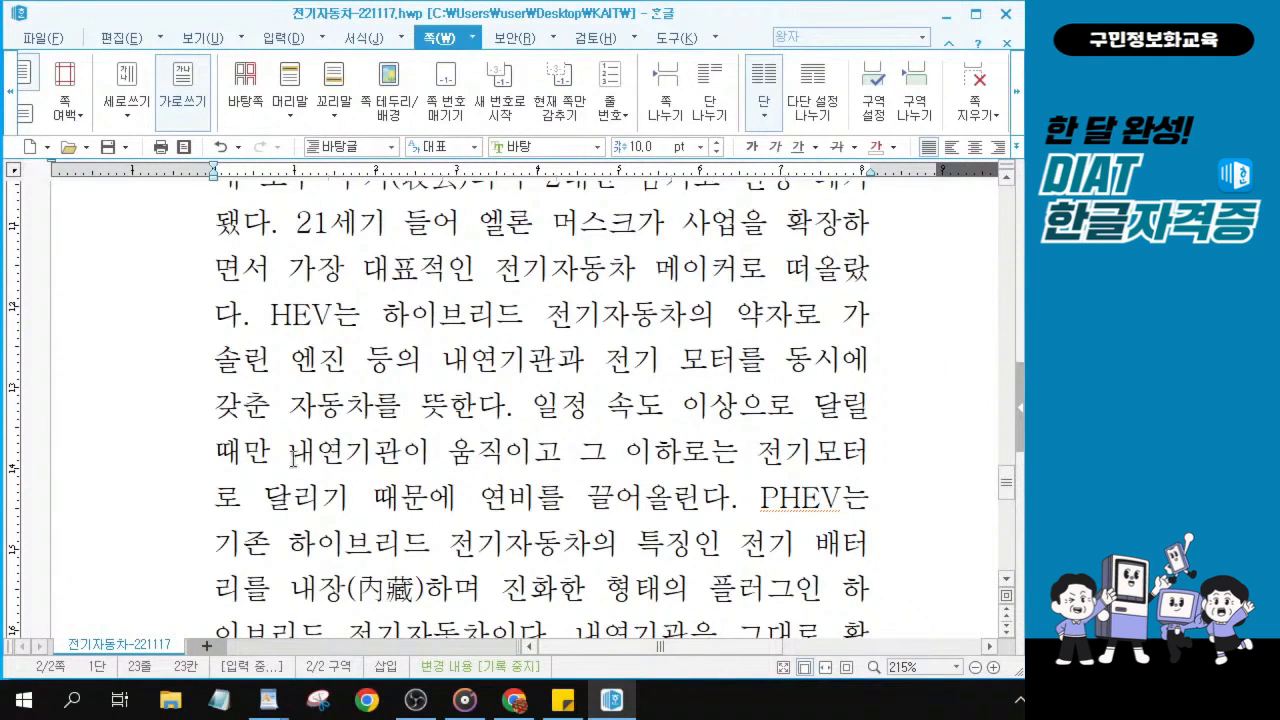
drag(293, 455, 575, 453)
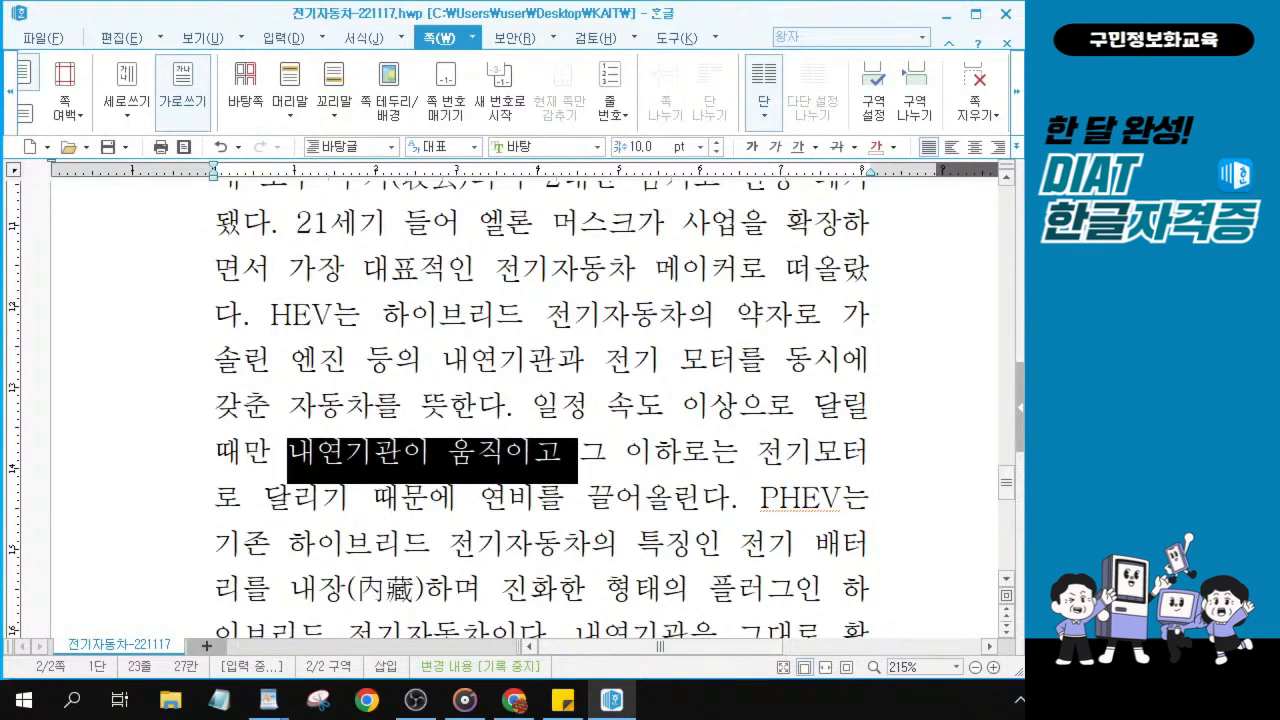
key(alt+Tab)
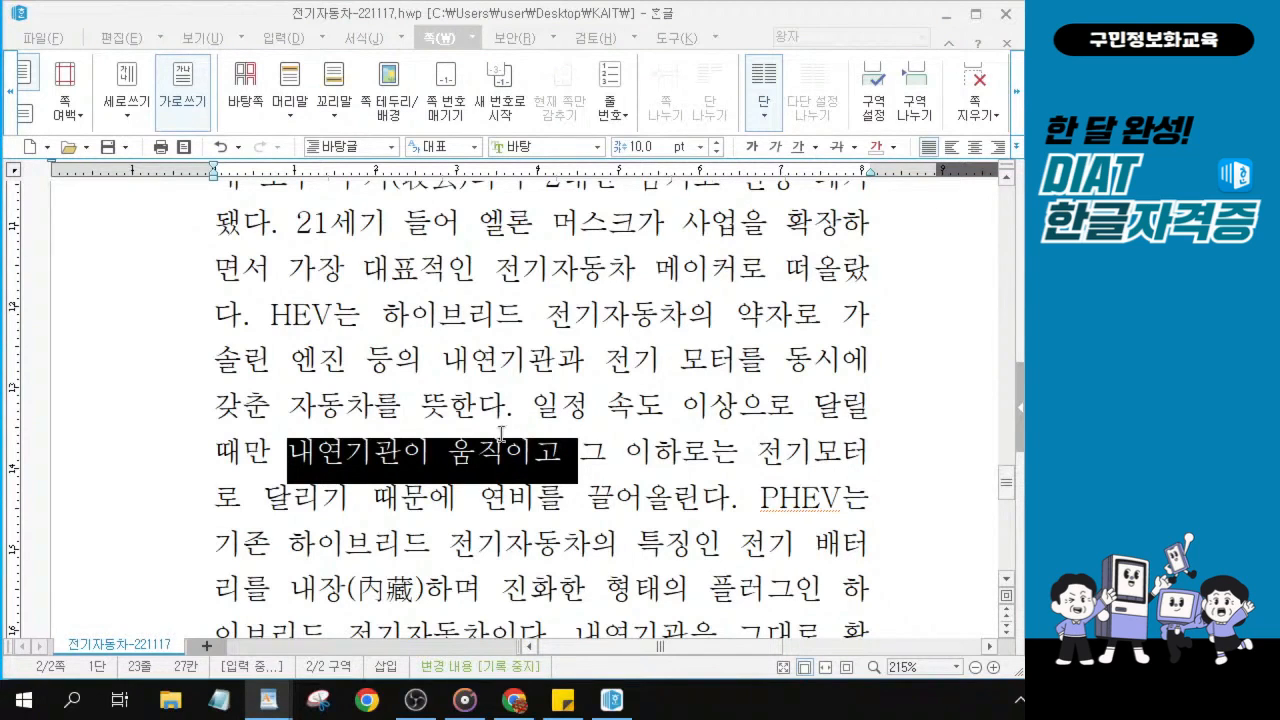
click(481, 458)
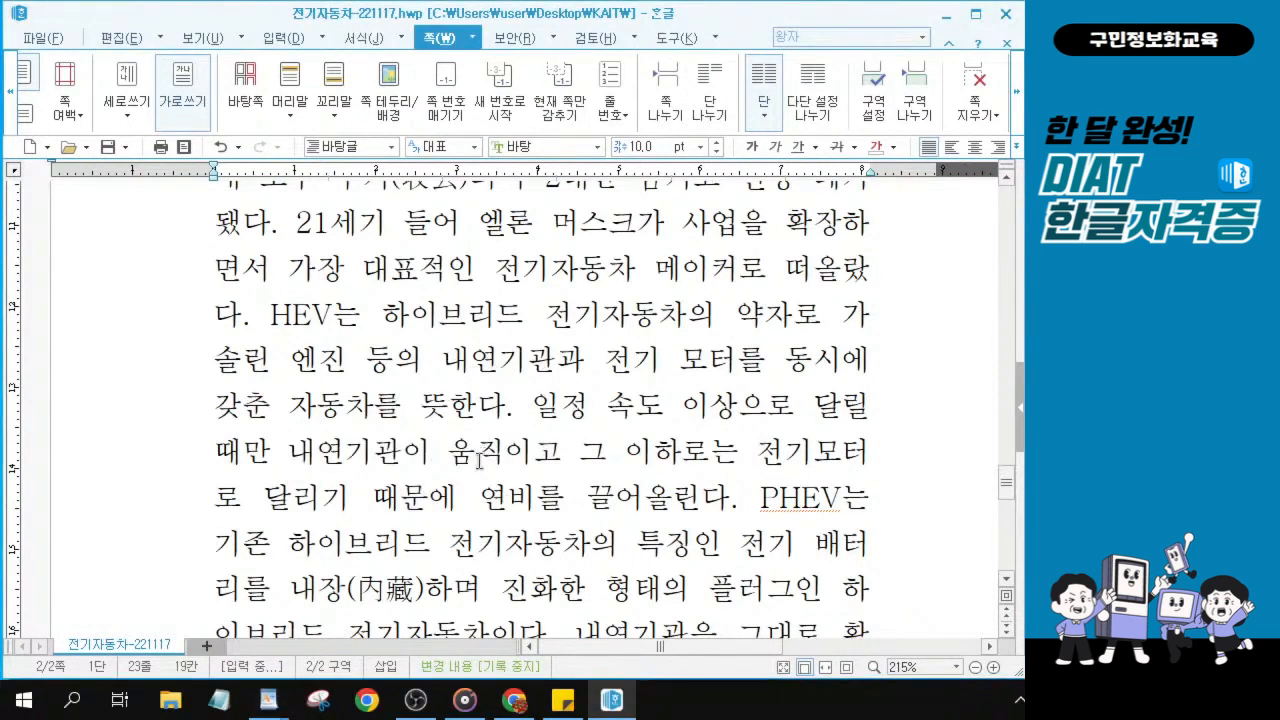
scroll(478, 460, up, 8)
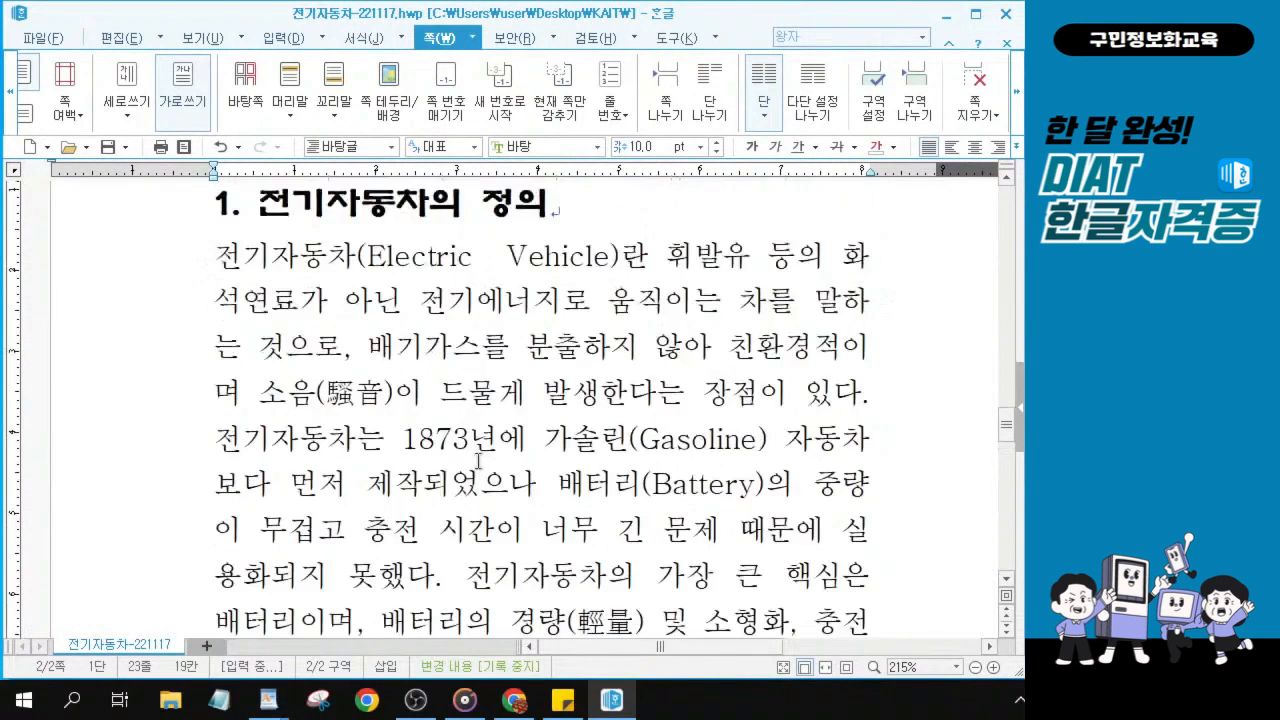
Place the insertion point in the empty title line above the section 1 heading on page 2.
scroll(478, 460, up, 2)
scroll(478, 460, up, 2)
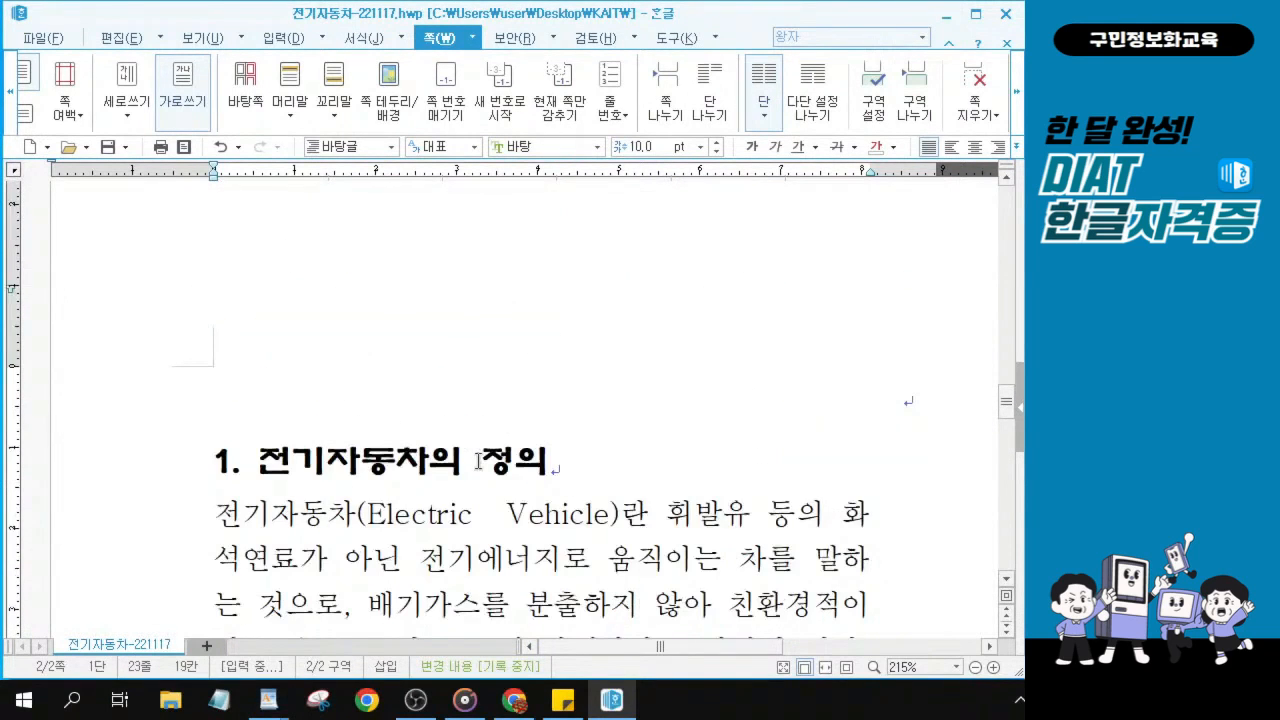
scroll(478, 460, down, 2)
click(378, 278)
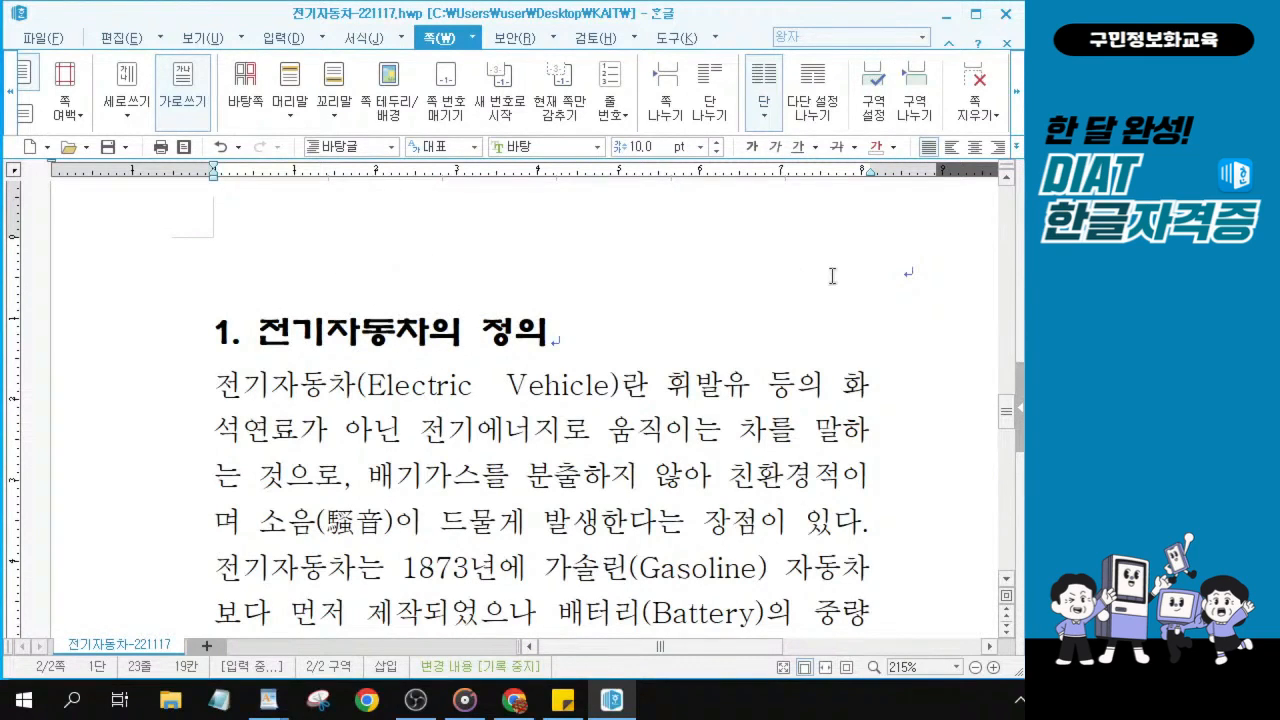
click(262, 329)
click(893, 279)
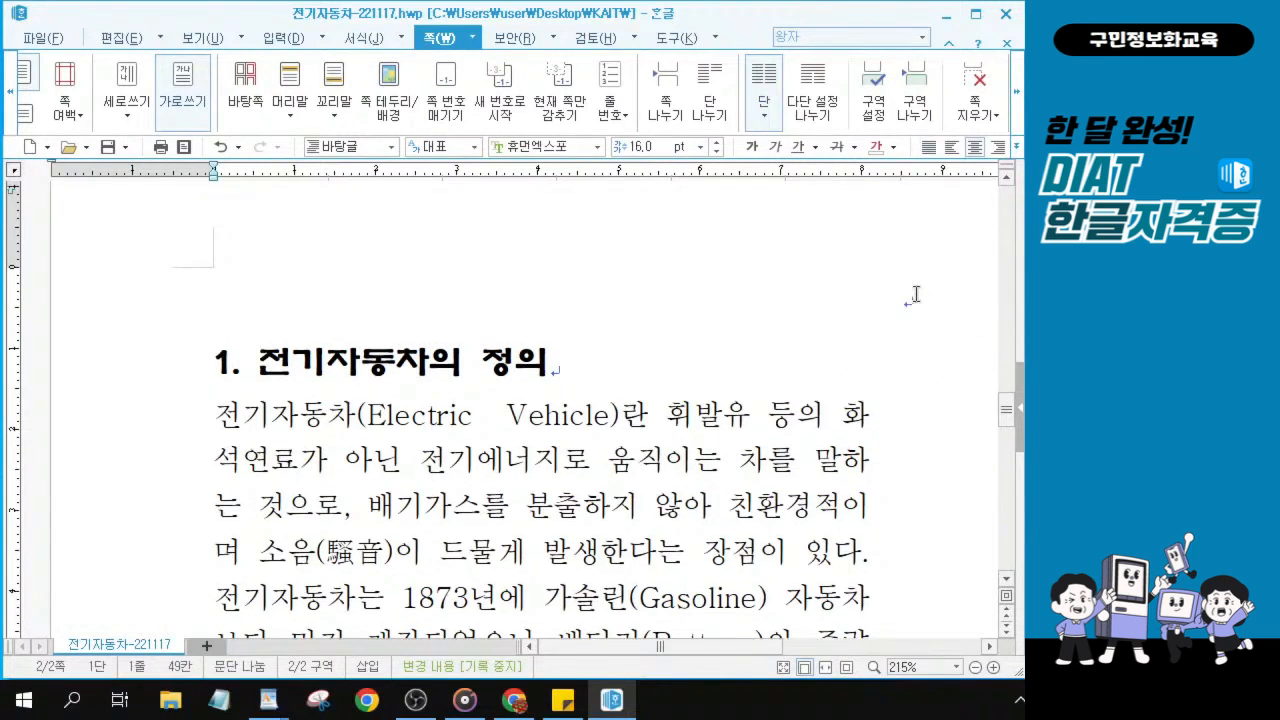
click(915, 293)
click(915, 293)
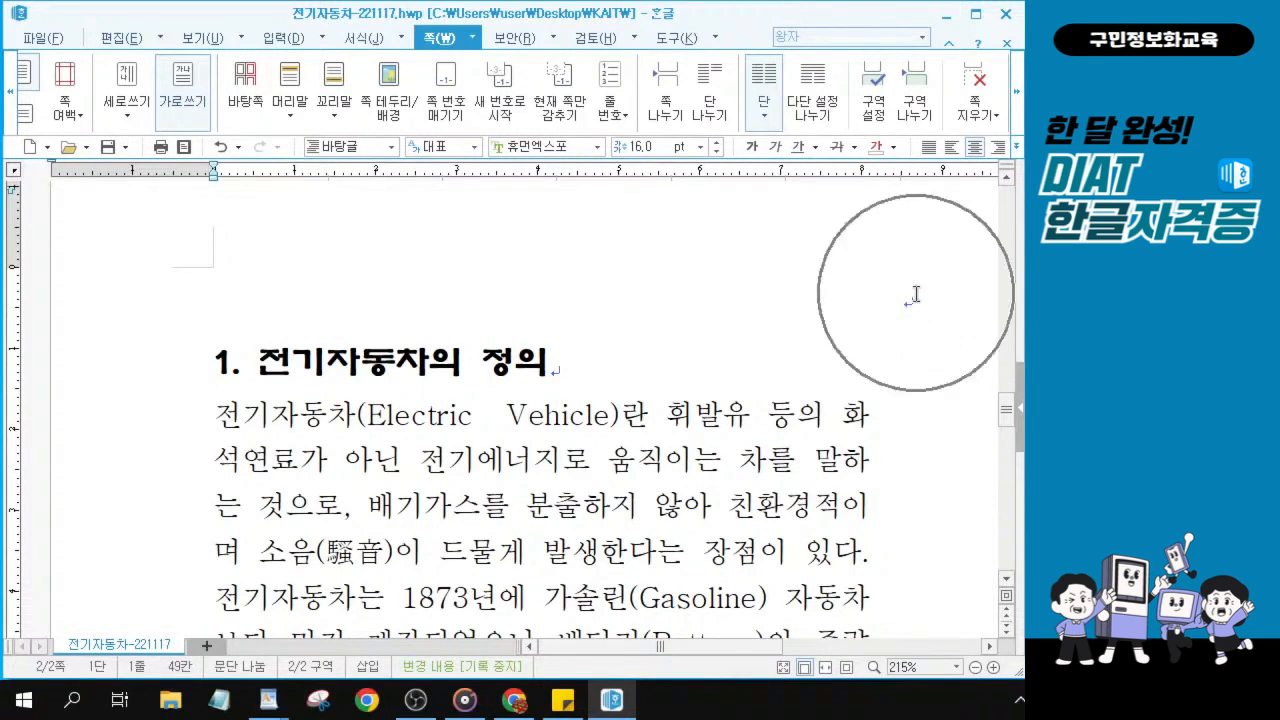
click(915, 293)
click(915, 294)
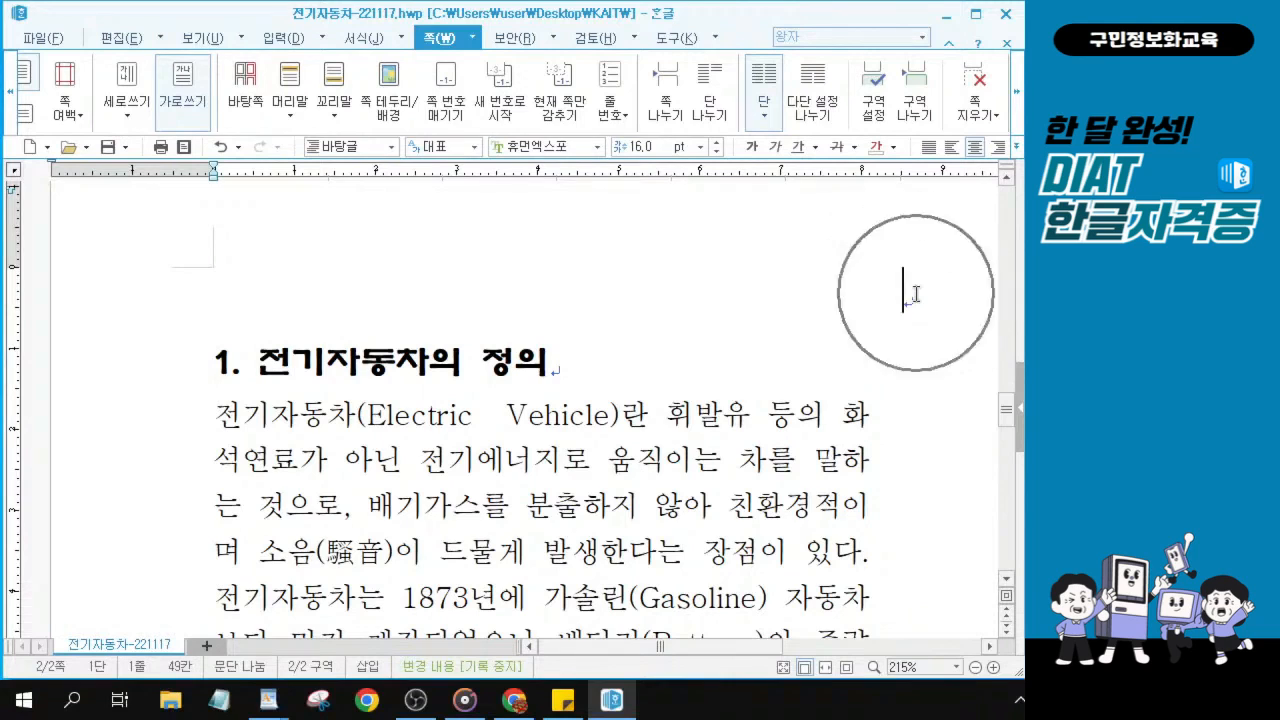
click(915, 294)
key(ctrl)
key(ctrl)
key(ctrl)
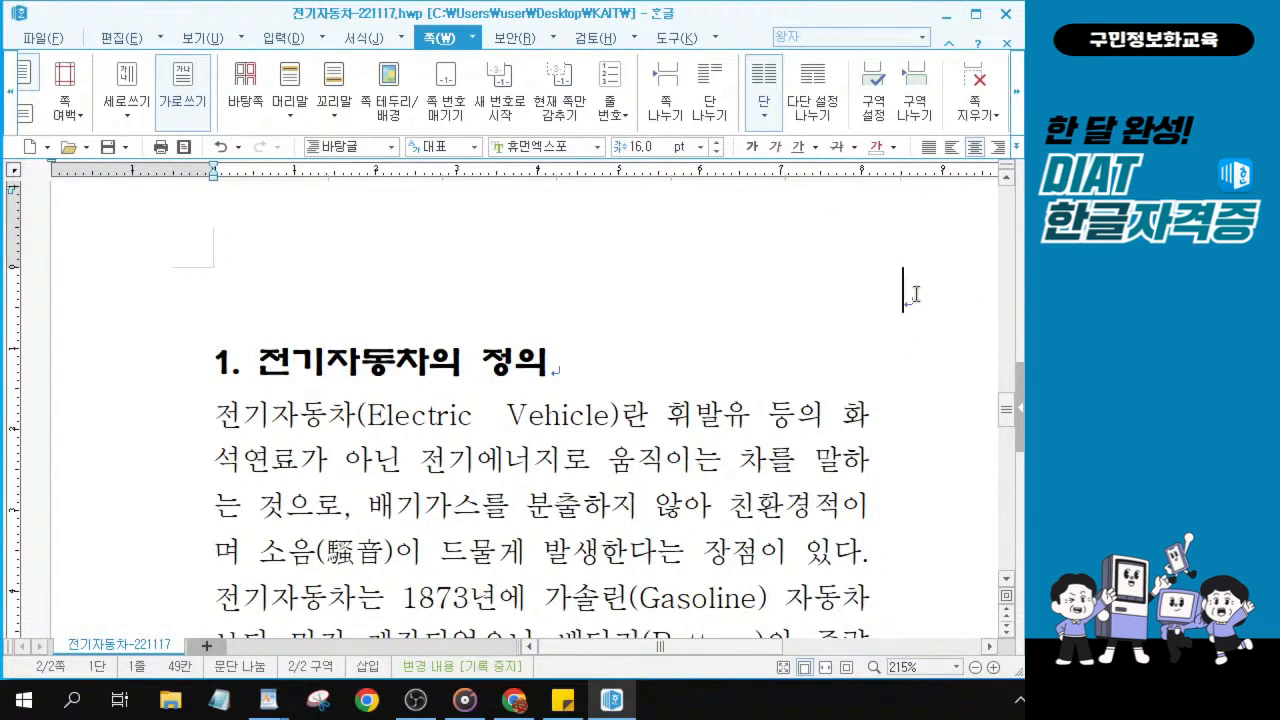
click(915, 294)
click(915, 294)
click(915, 294)
click(934, 297)
key(alt+Tab)
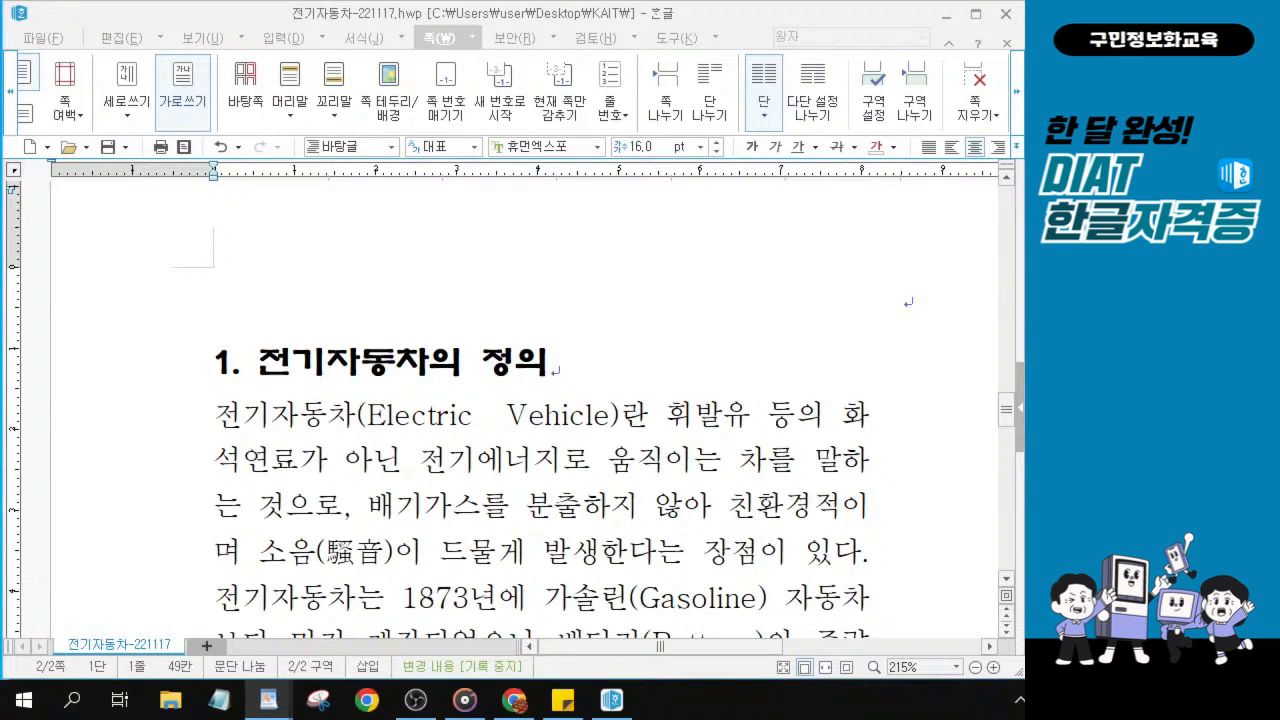
Draw a horizontal text box about 45 mm wide and 10 mm high at the title line above section 1.
click(900, 302)
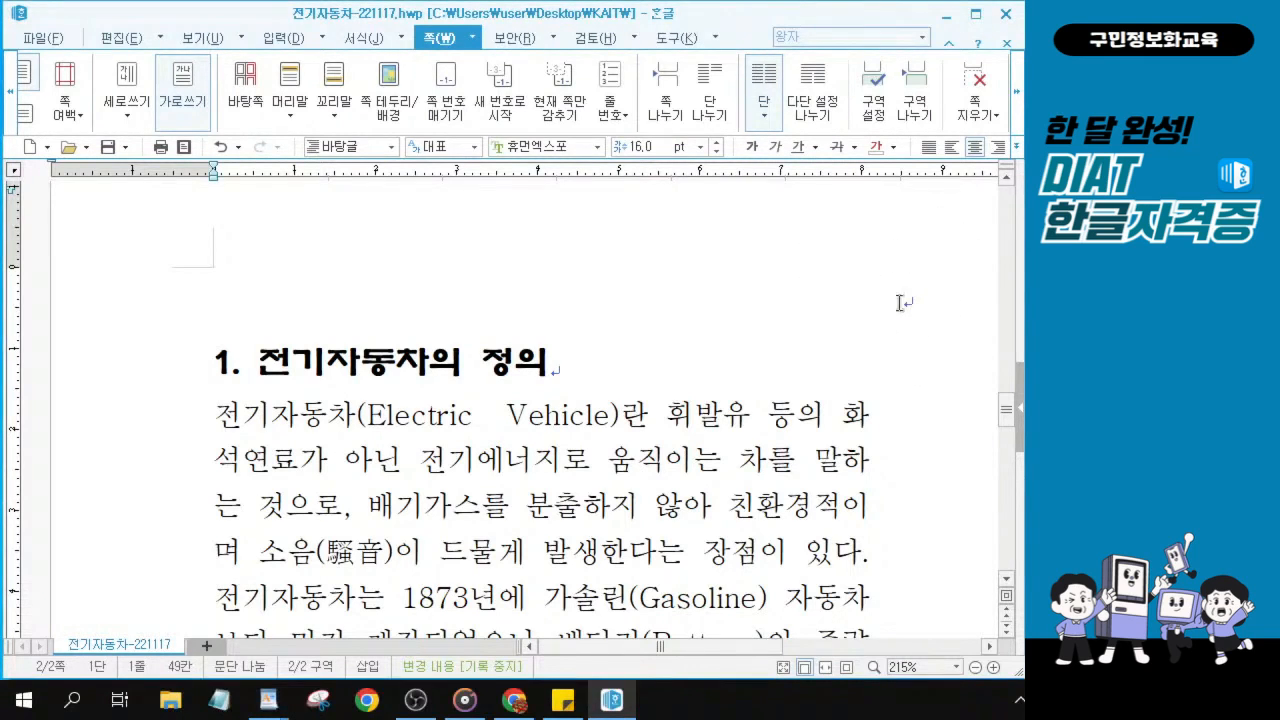
click(279, 40)
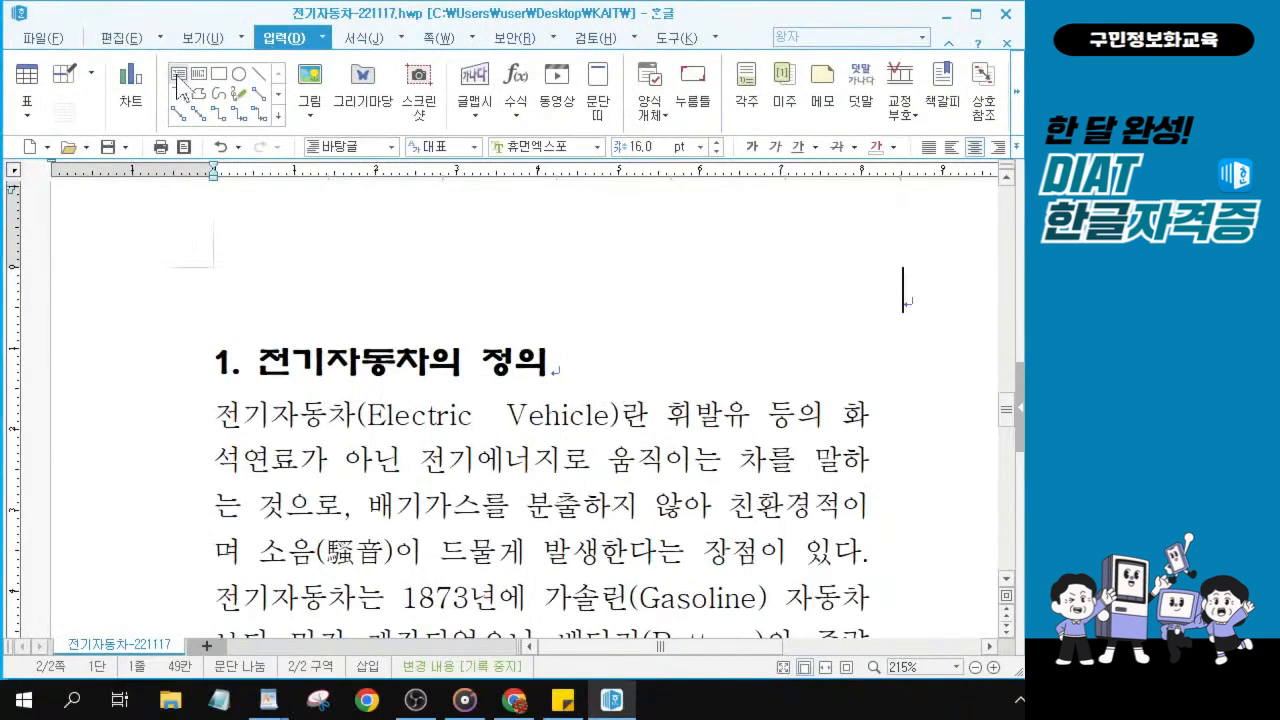
click(178, 76)
drag(578, 267, 930, 350)
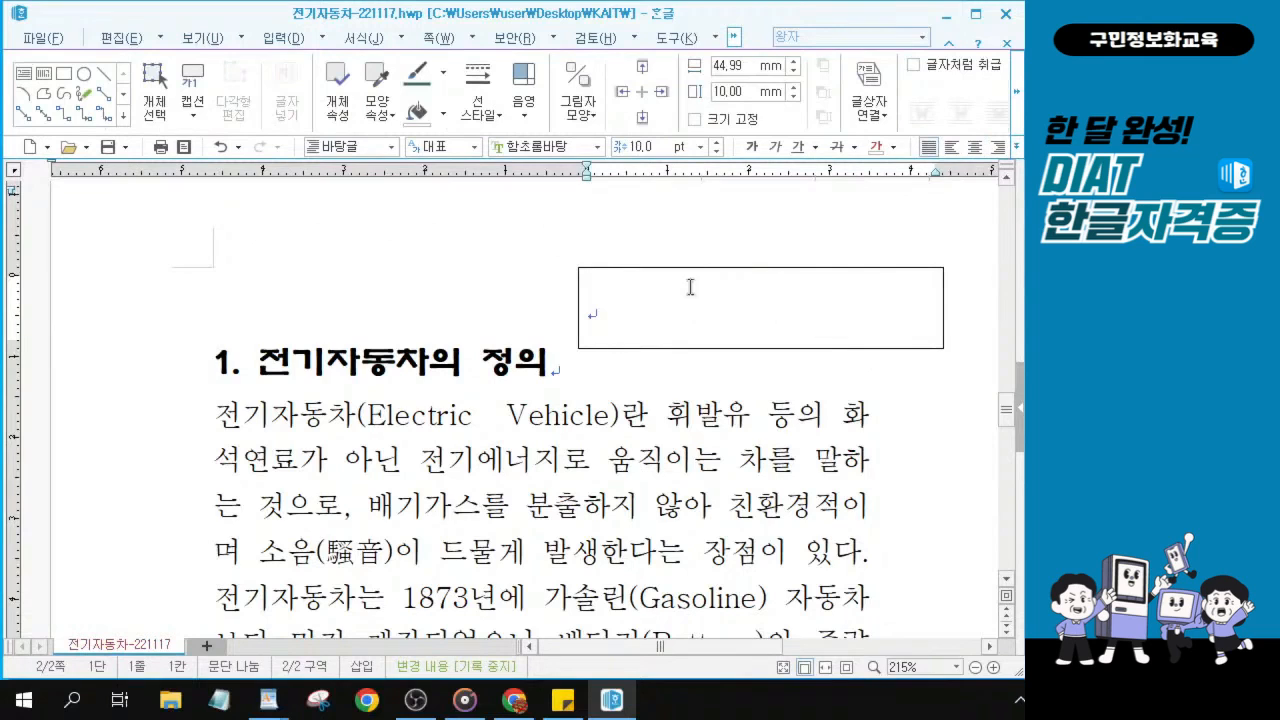
Set the text box to 50 mm wide and 12 mm high and have it treated as a character (글자처럼 취급).
click(696, 331)
click(737, 270)
click(696, 268)
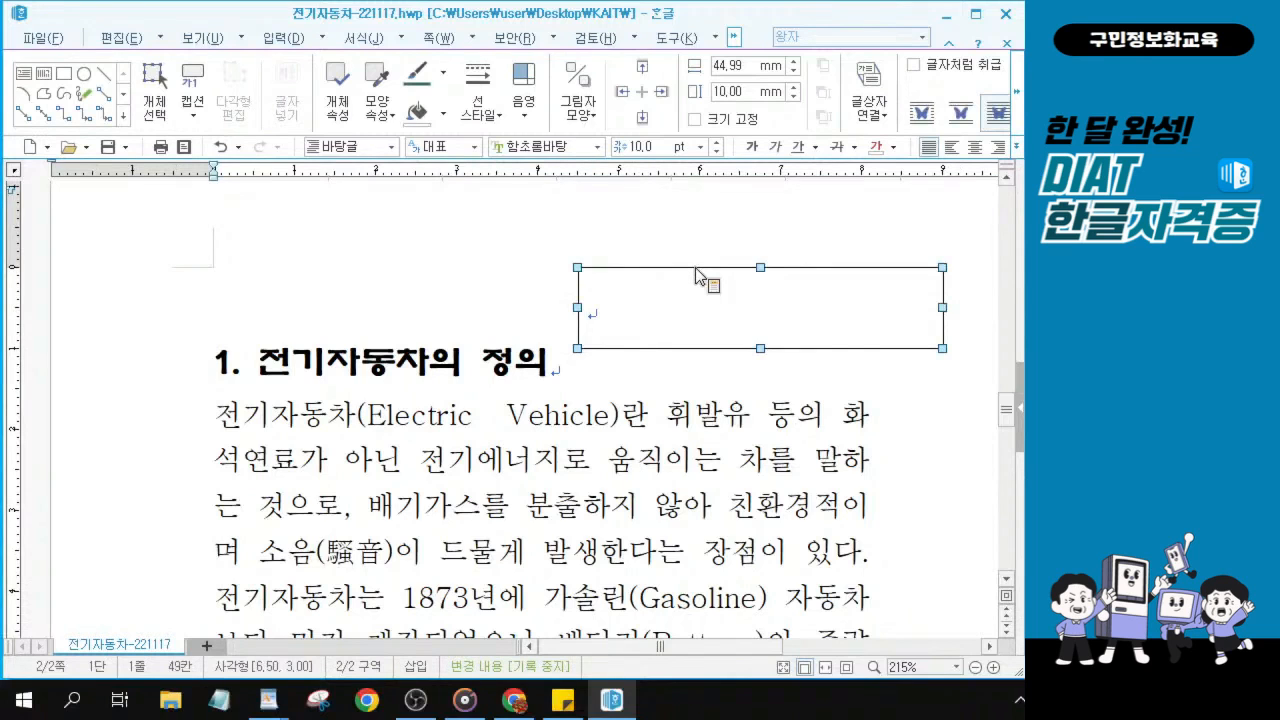
double_click(696, 268)
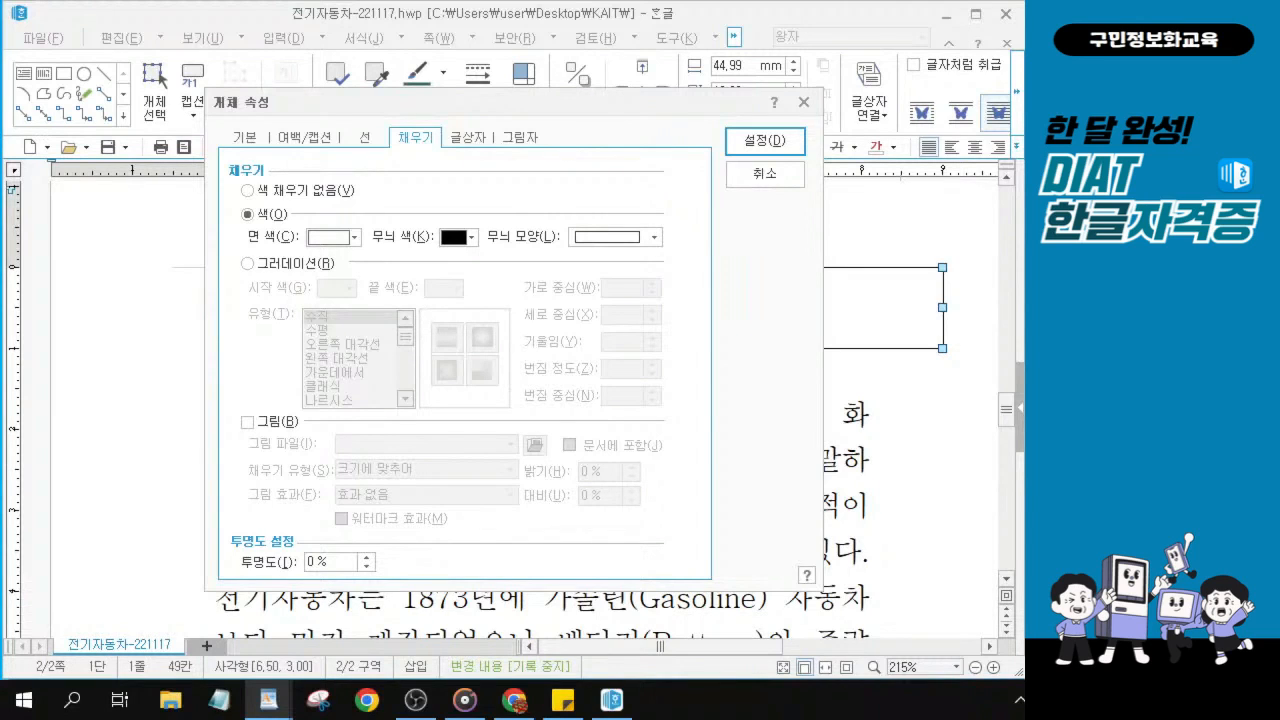
click(245, 138)
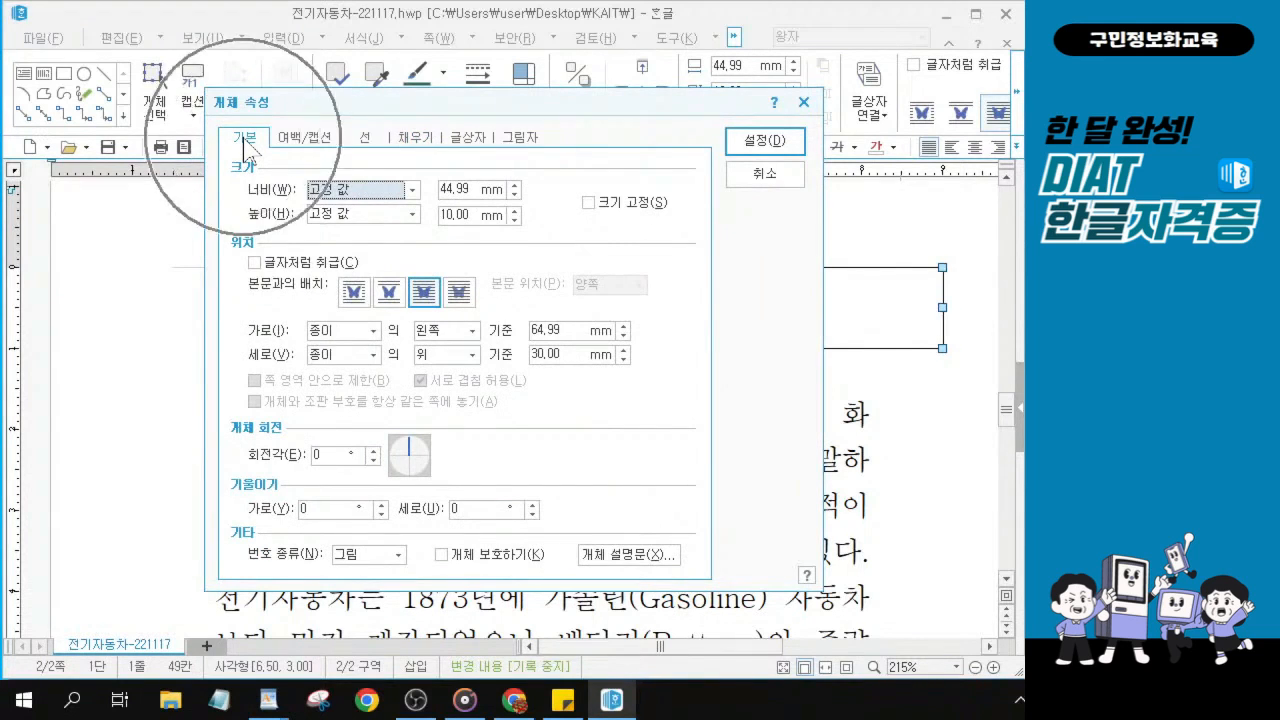
click(514, 184)
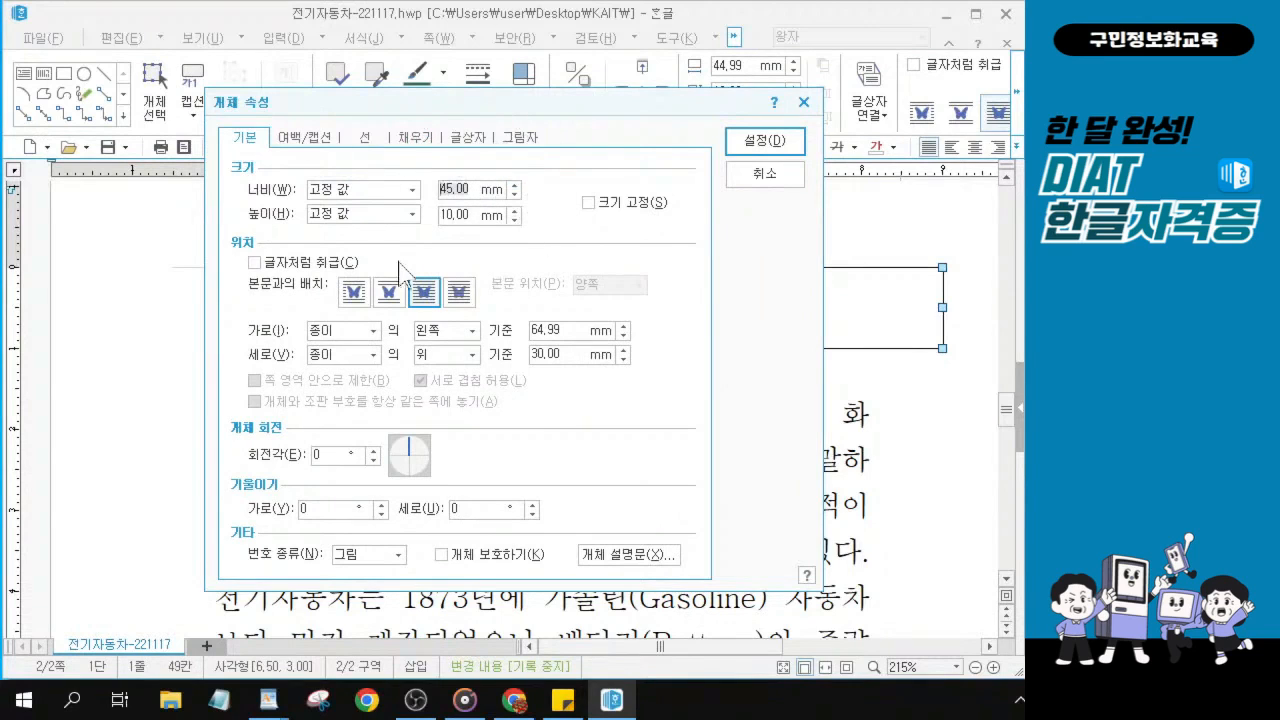
text(50)
drag(472, 216, 317, 210)
text(12)
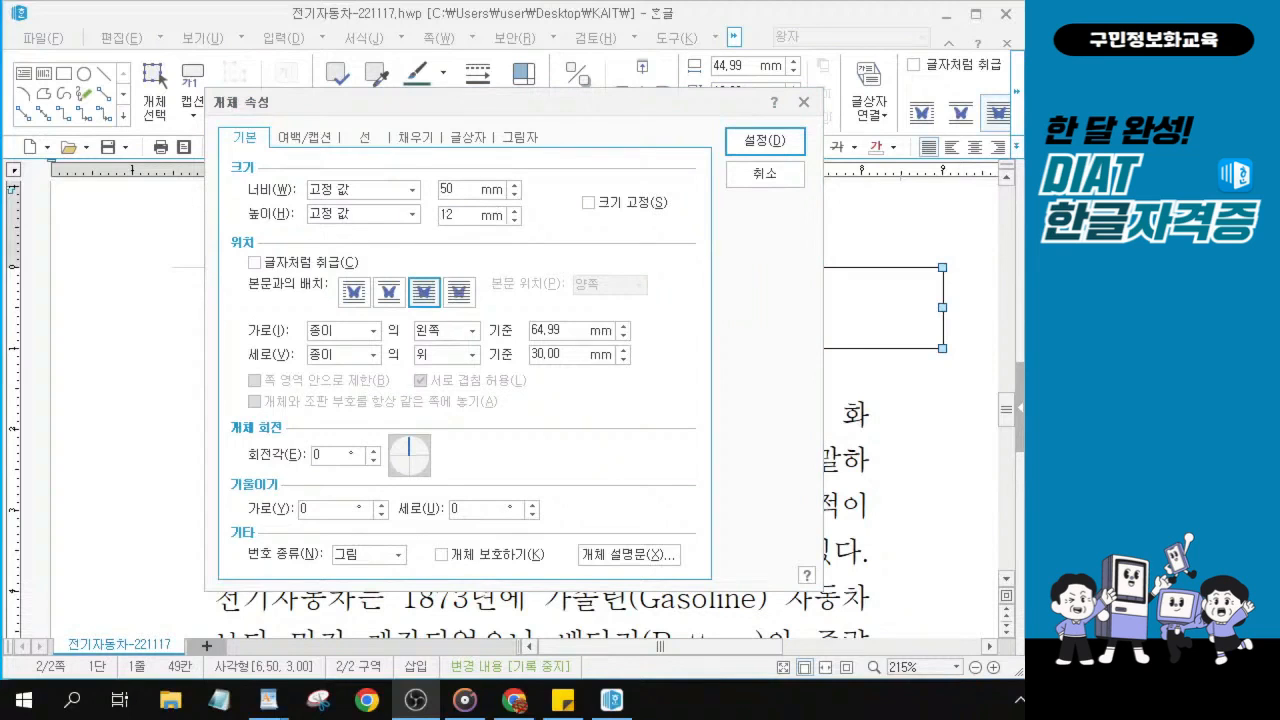
click(254, 263)
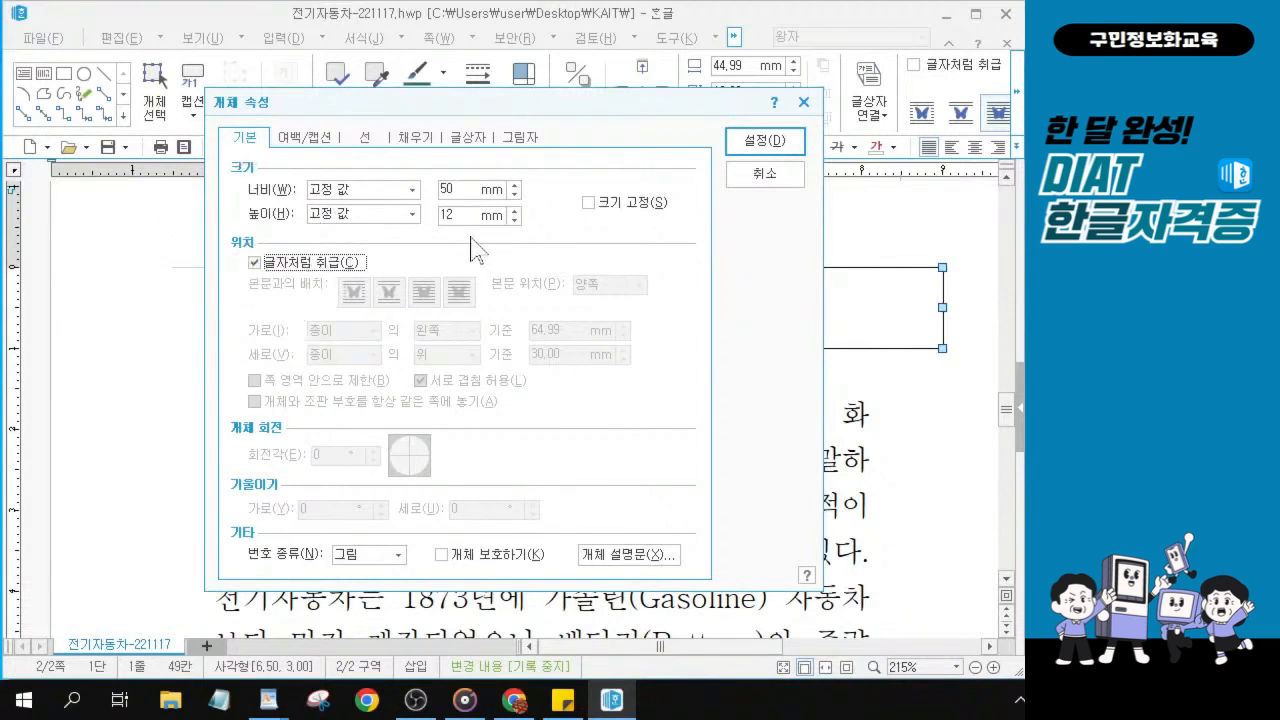
key(alt+1)
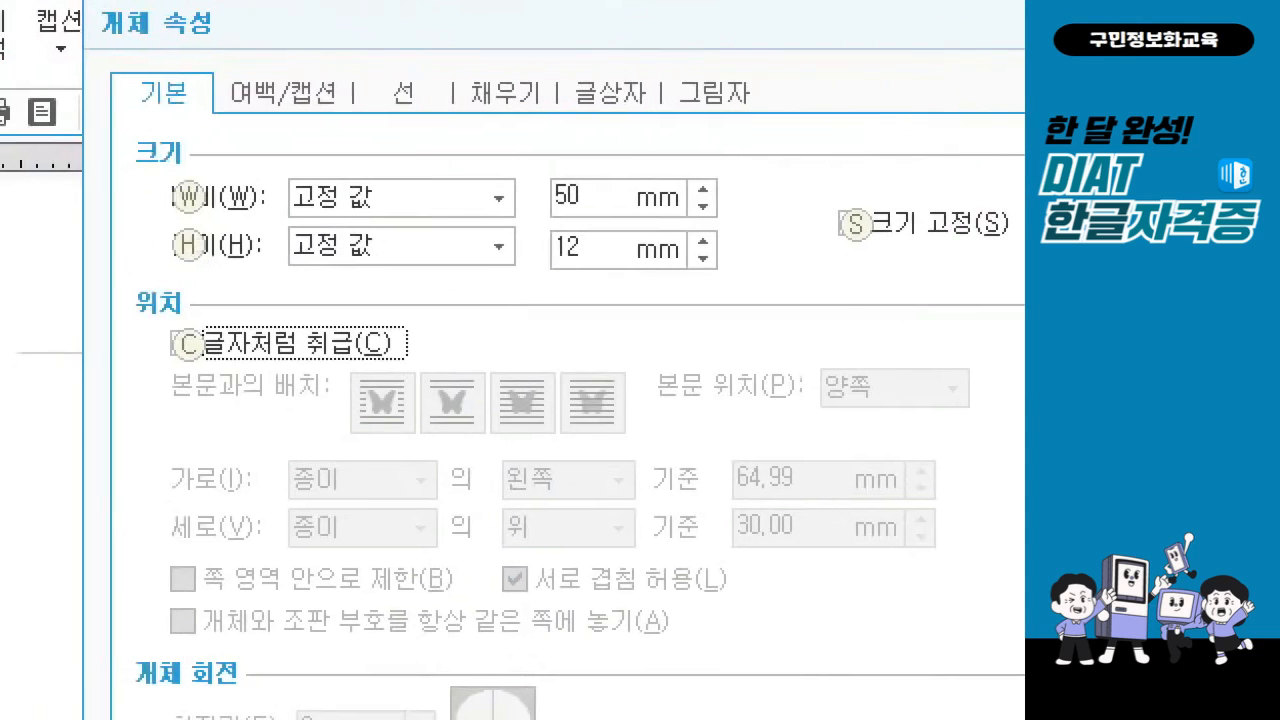
click(326, 180)
mouse_move(152, 330)
mouse_down()
mouse_move(188, 352)
mouse_move(240, 293)
mouse_up()
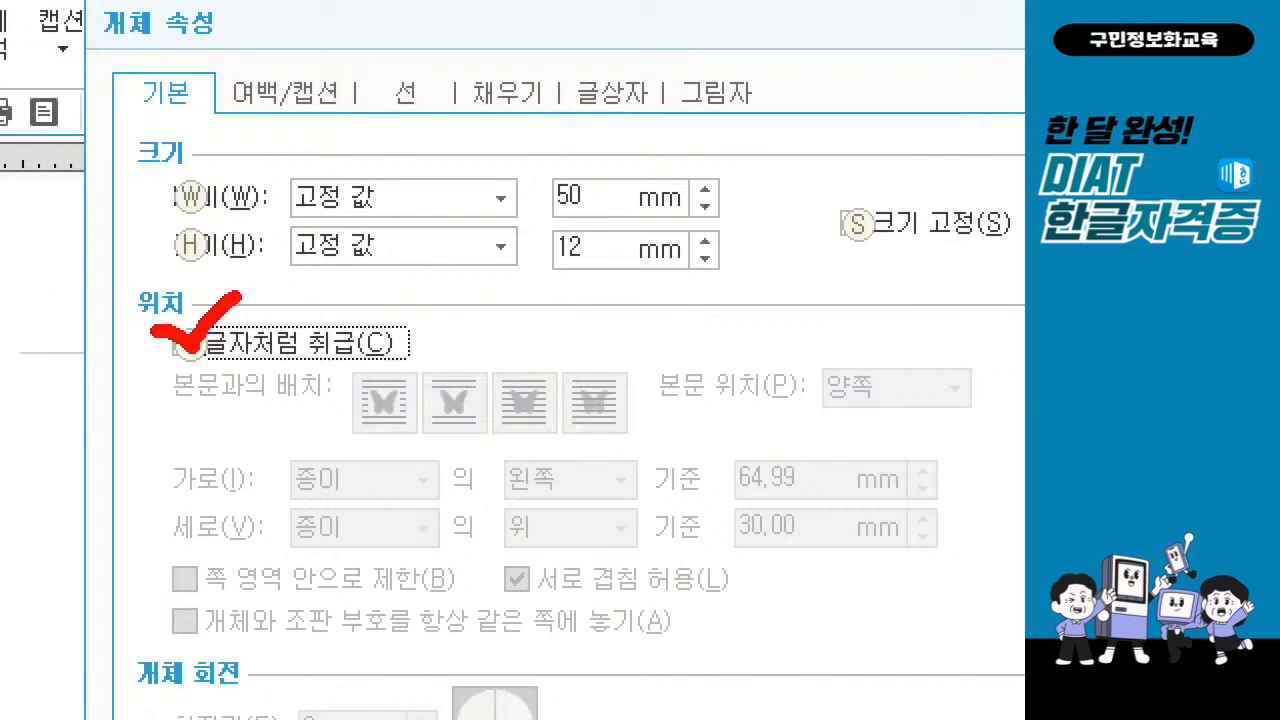
mouse_move(527, 157)
mouse_down()
mouse_move(617, 300)
mouse_move(638, 304)
mouse_up()
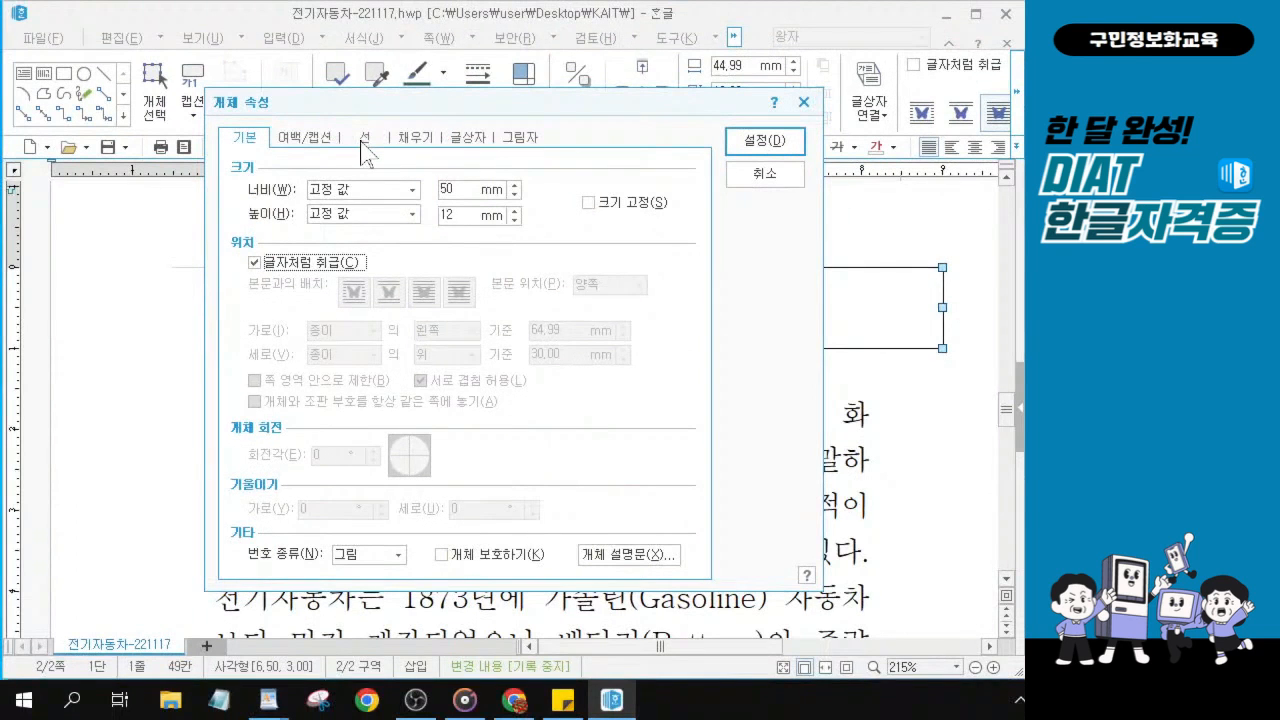
Give the text box a 1.00 mm double-line border with rounded corners (둥근 모양).
click(371, 139)
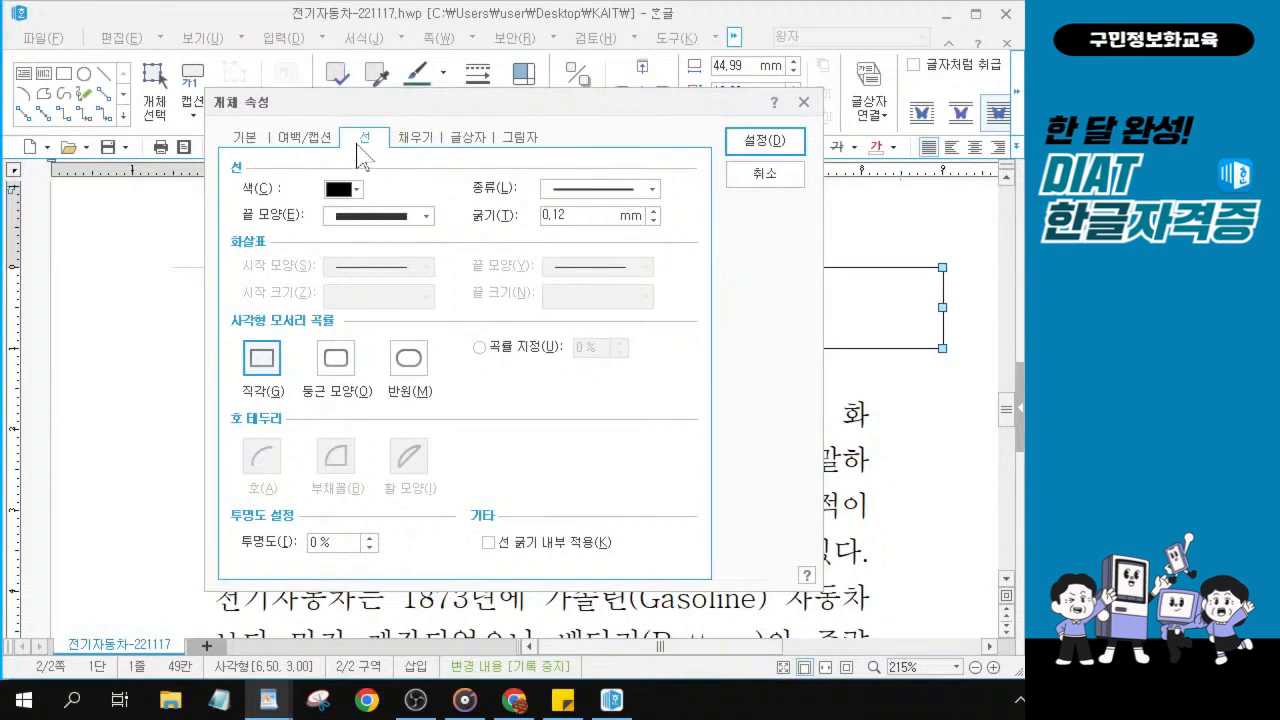
click(652, 189)
click(652, 189)
click(652, 189)
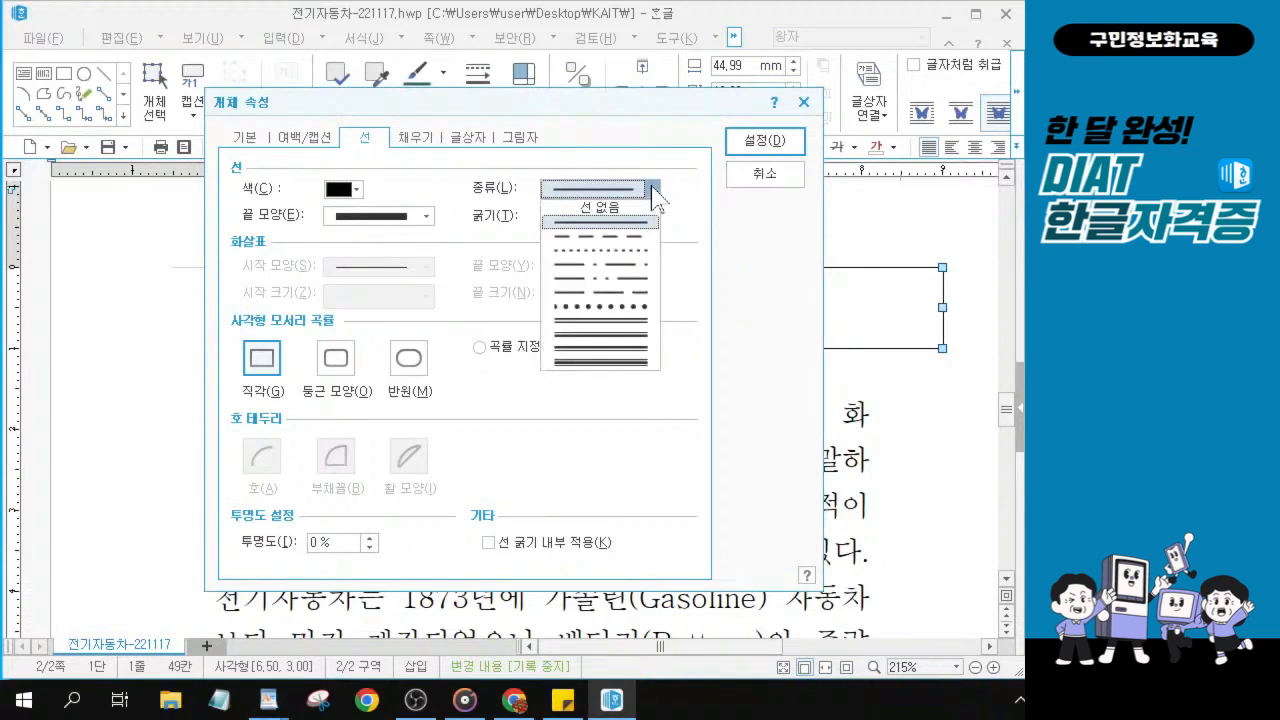
click(621, 322)
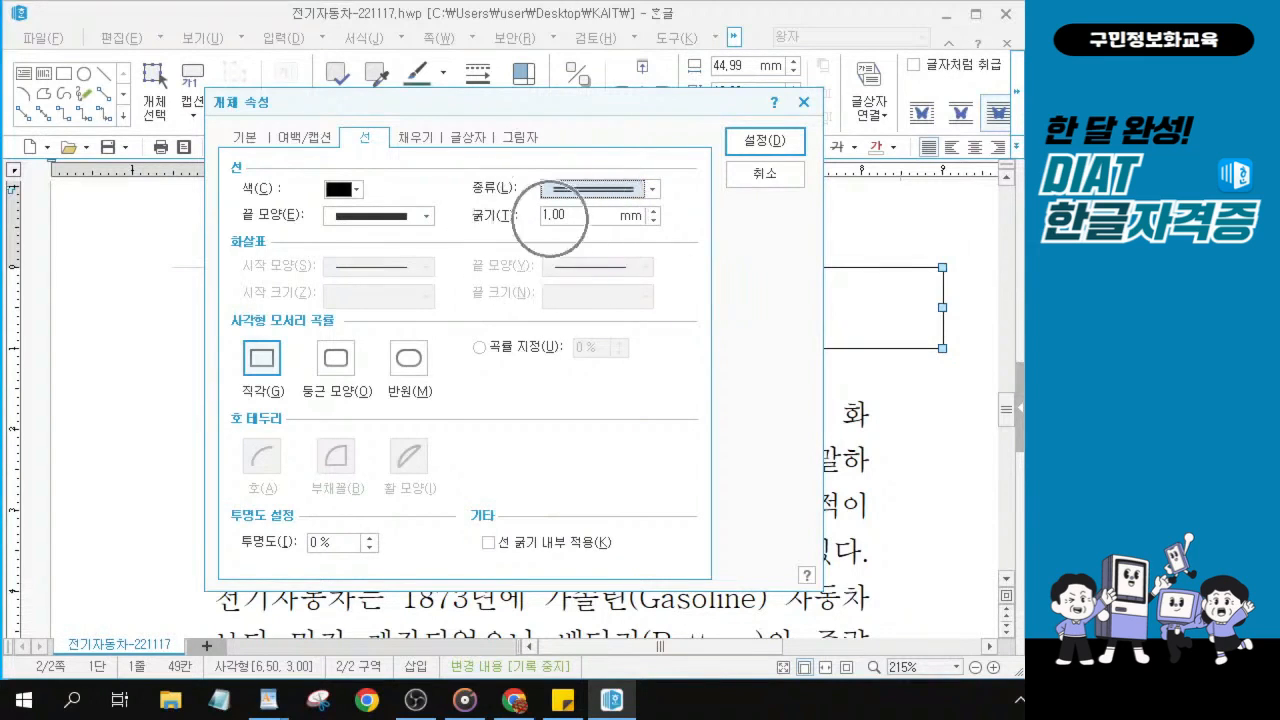
click(337, 360)
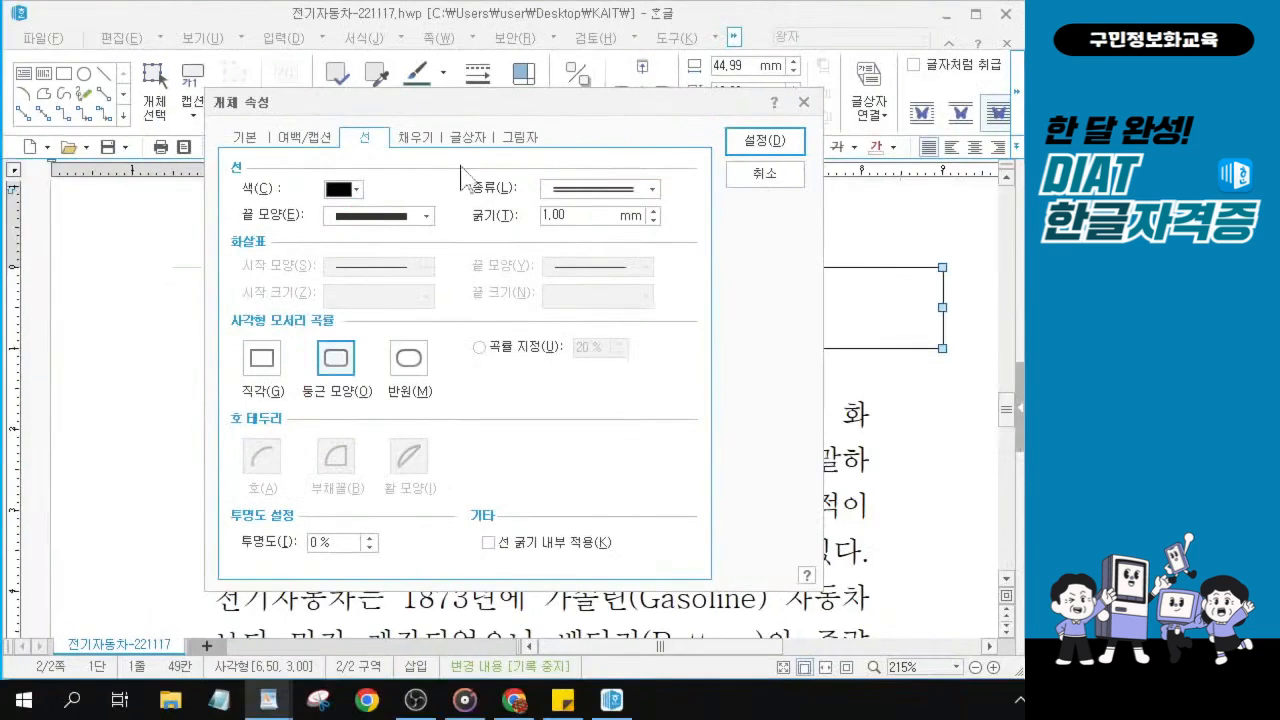
Fill the text box with the golden yellow face colour and apply the object properties.
click(424, 140)
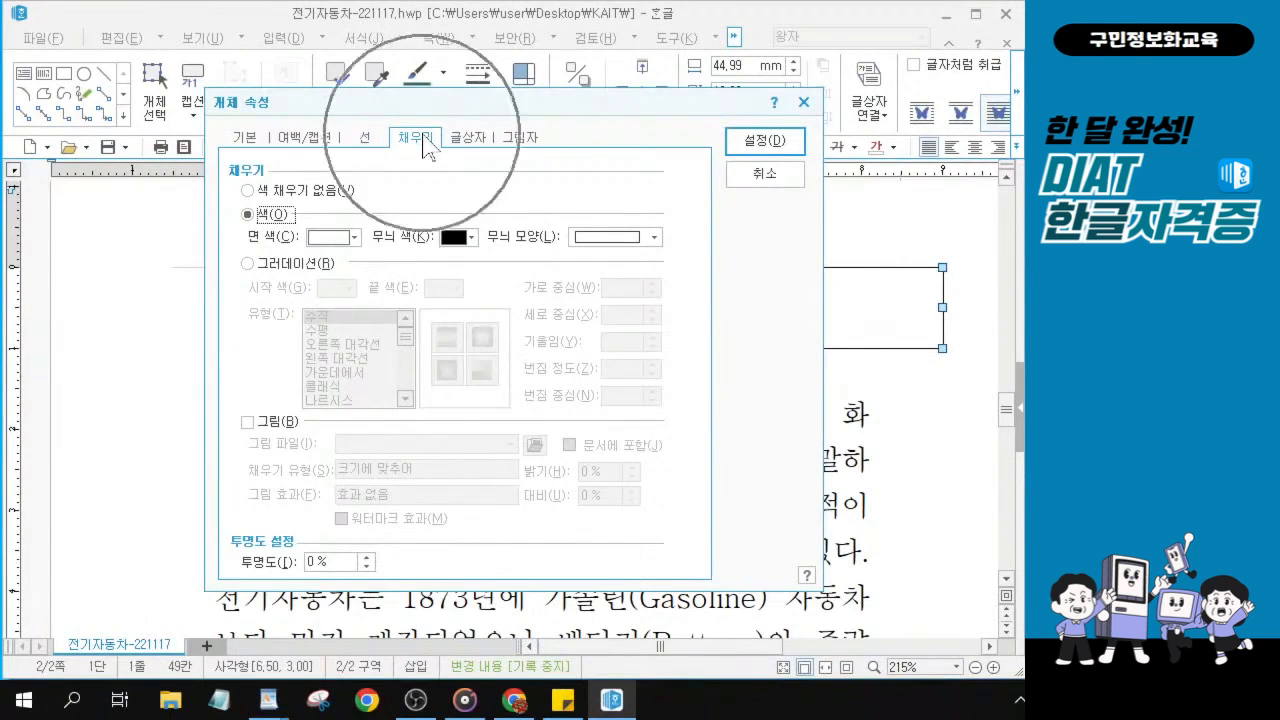
key(alt+Tab)
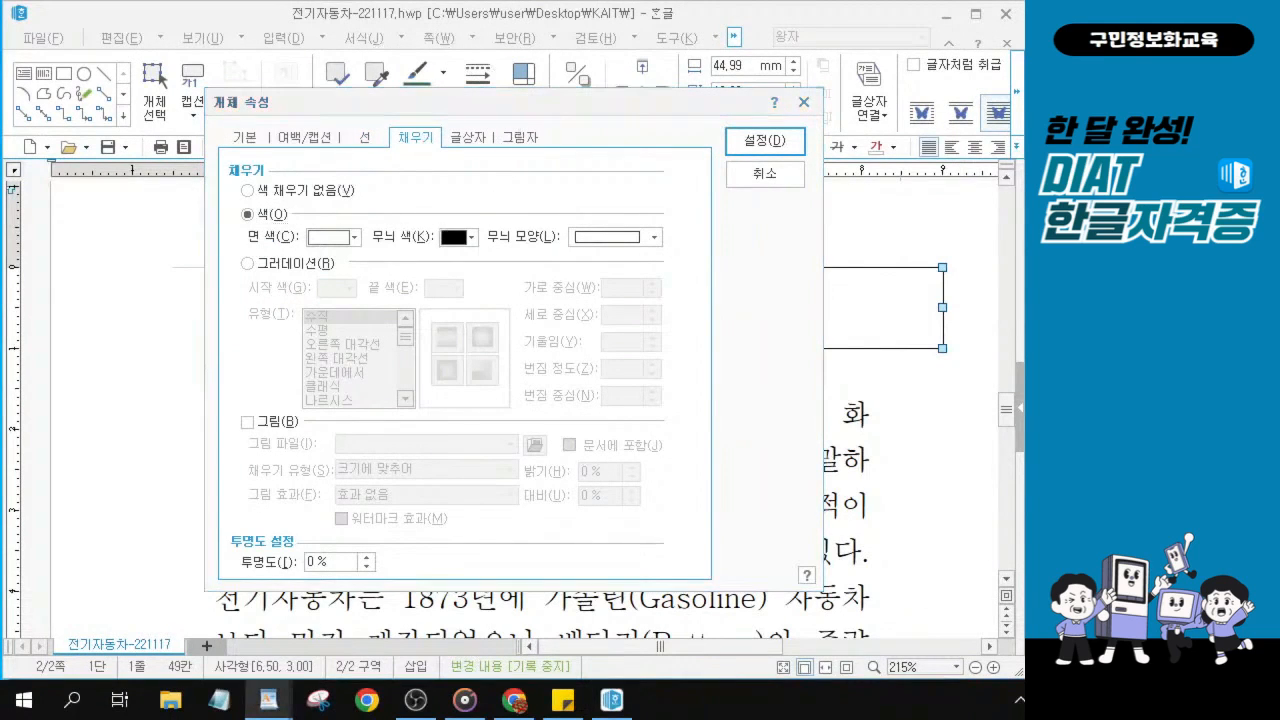
click(355, 240)
click(355, 238)
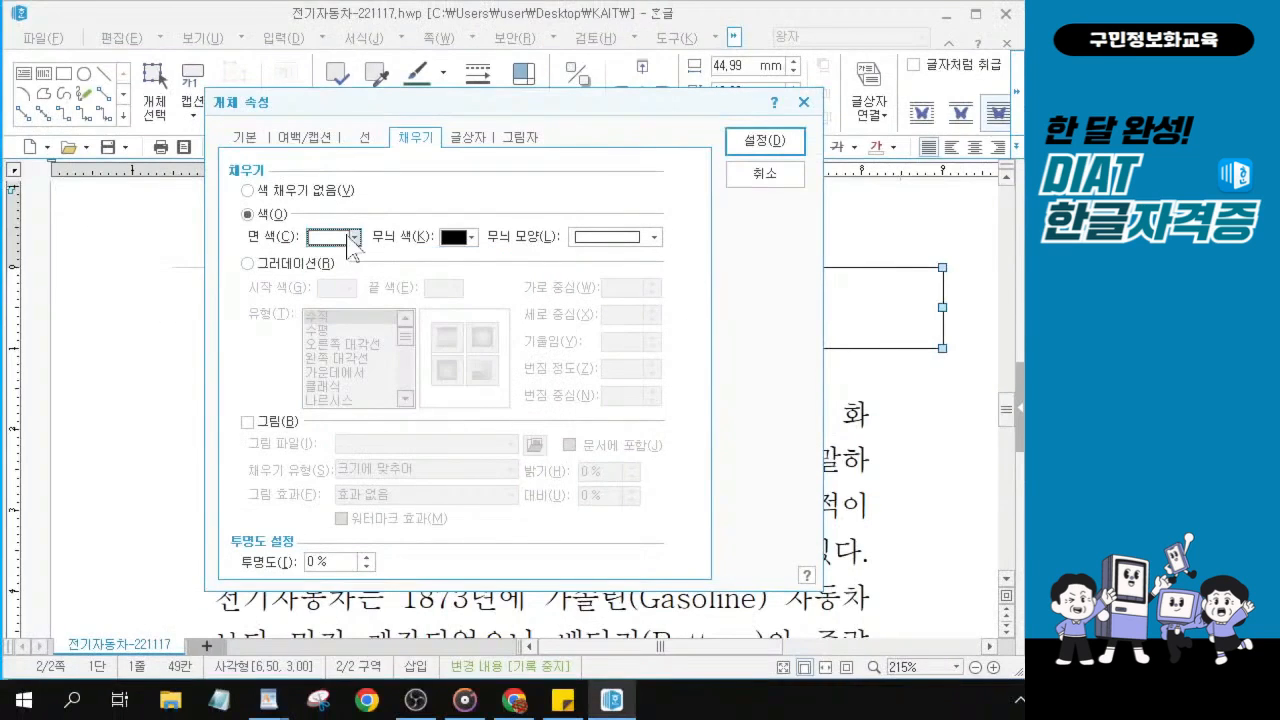
click(354, 237)
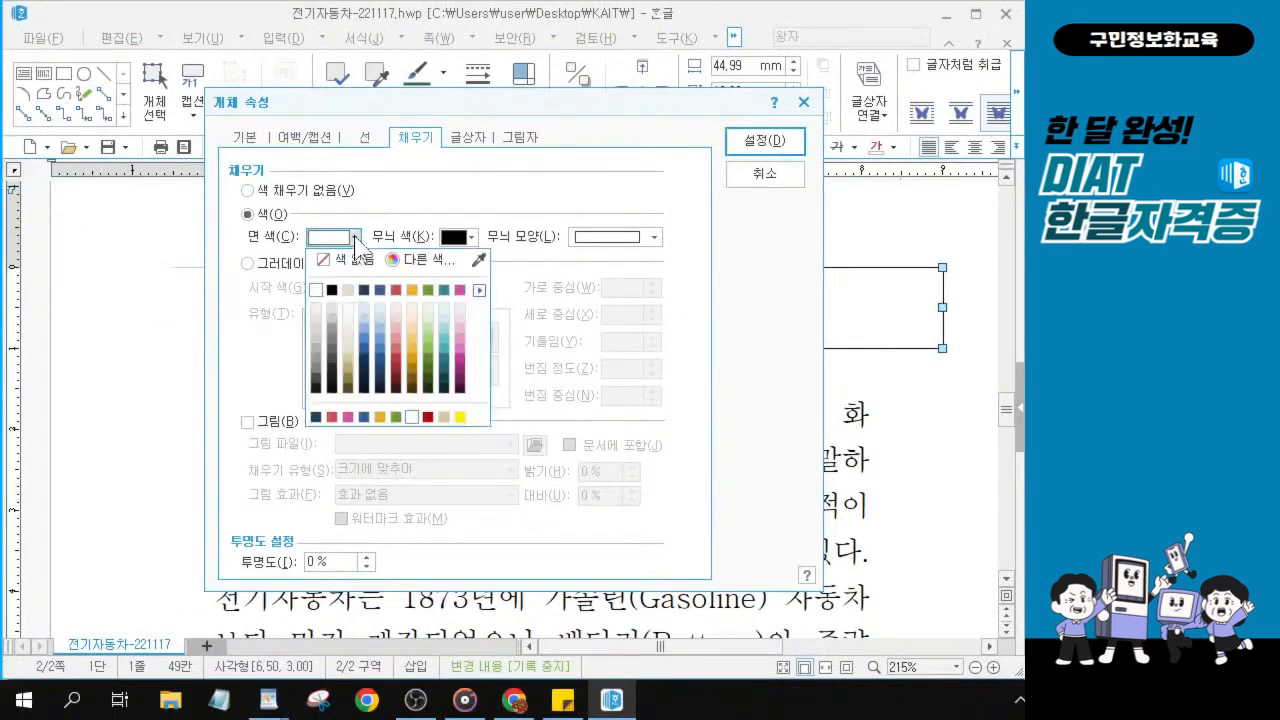
click(411, 291)
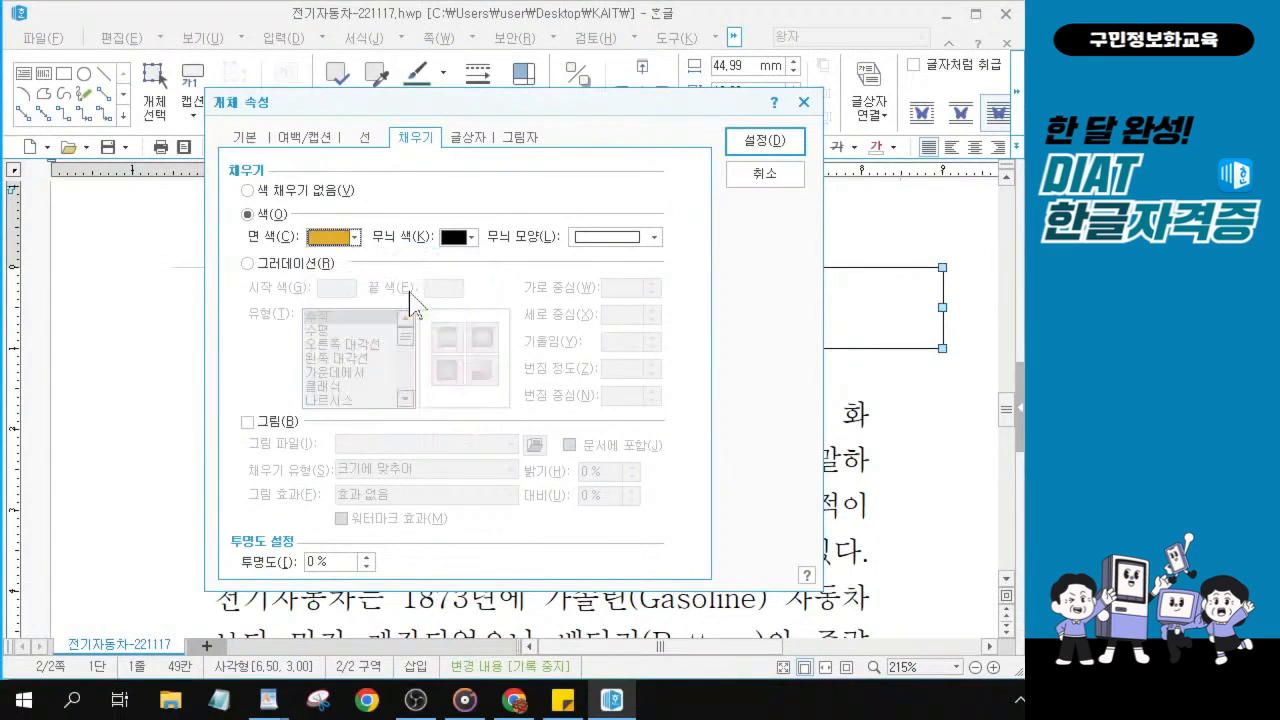
click(748, 148)
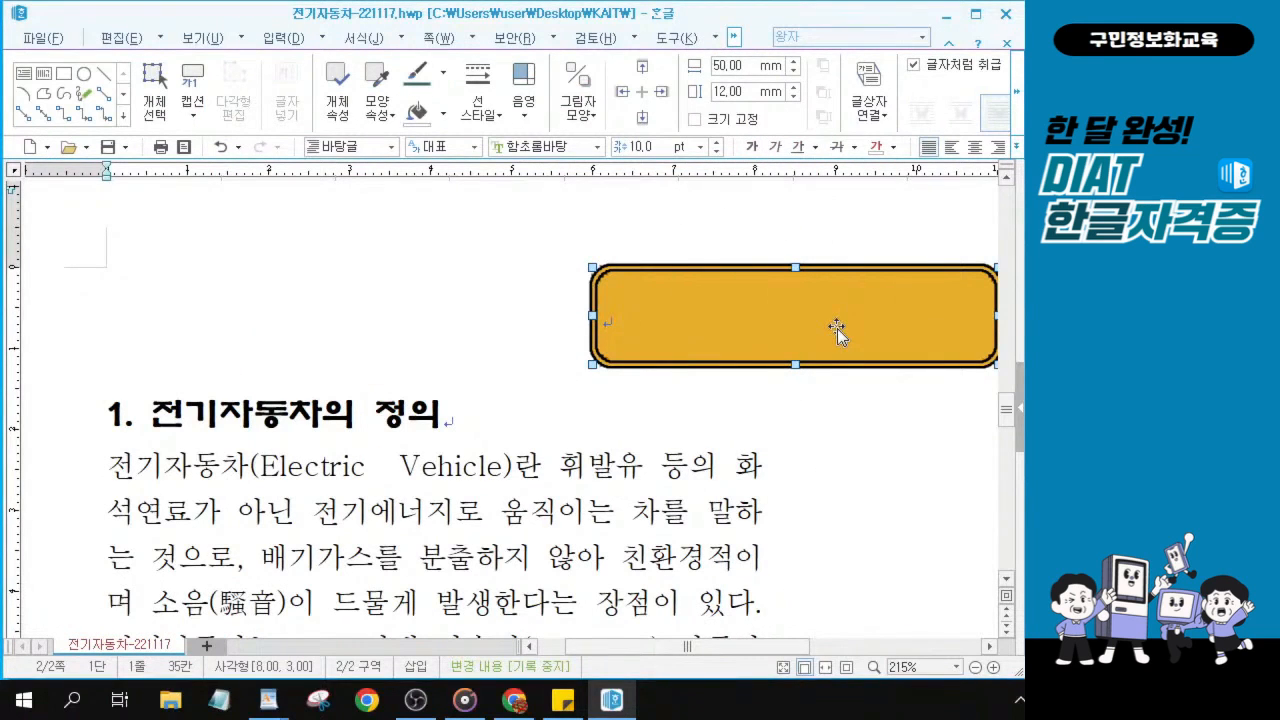
Place the text cursor inside the golden title box and set its font to 견고딕.
drag(796, 647, 903, 655)
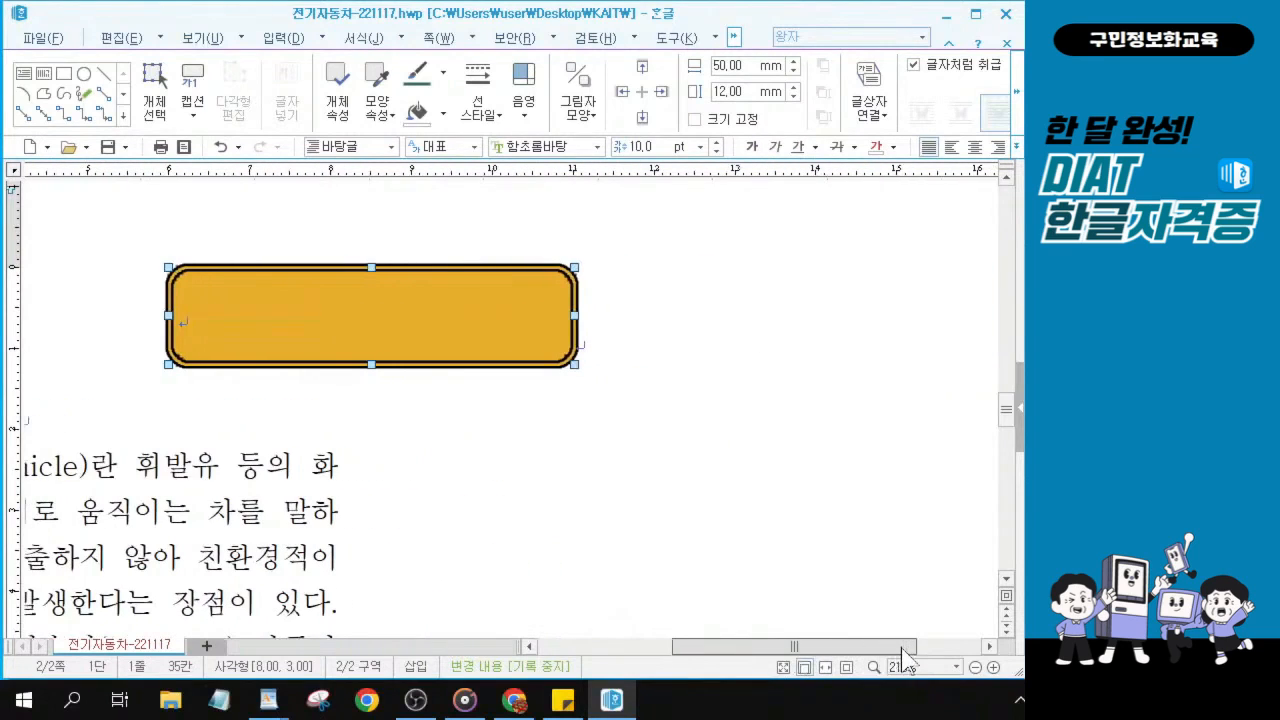
key(ctrl)
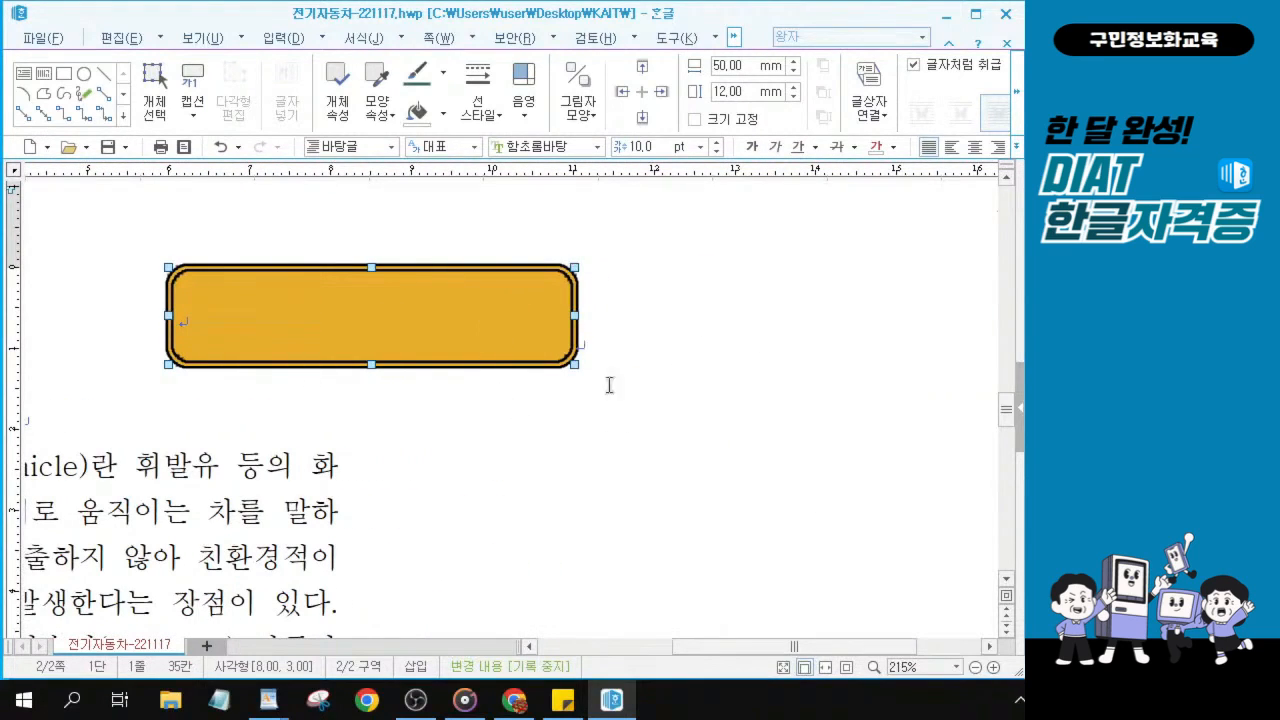
click(595, 343)
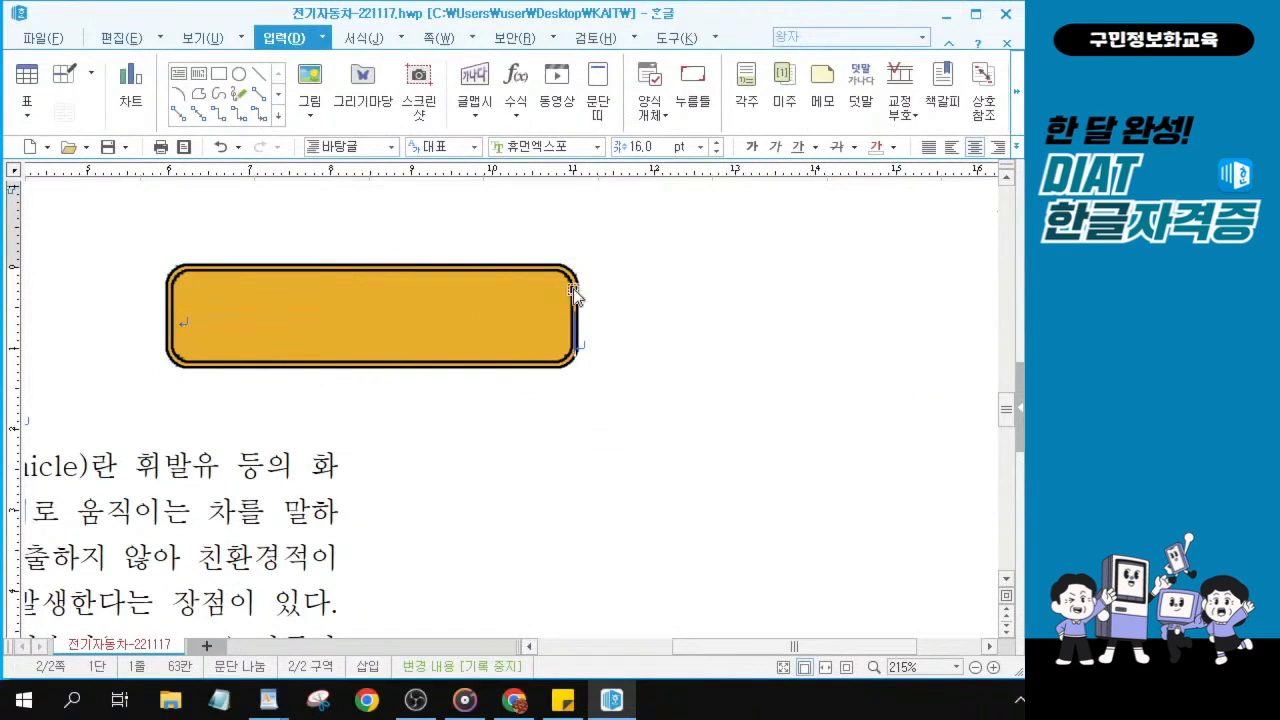
key(ctrl)
key(ctrl)
click(201, 318)
key(ctrl)
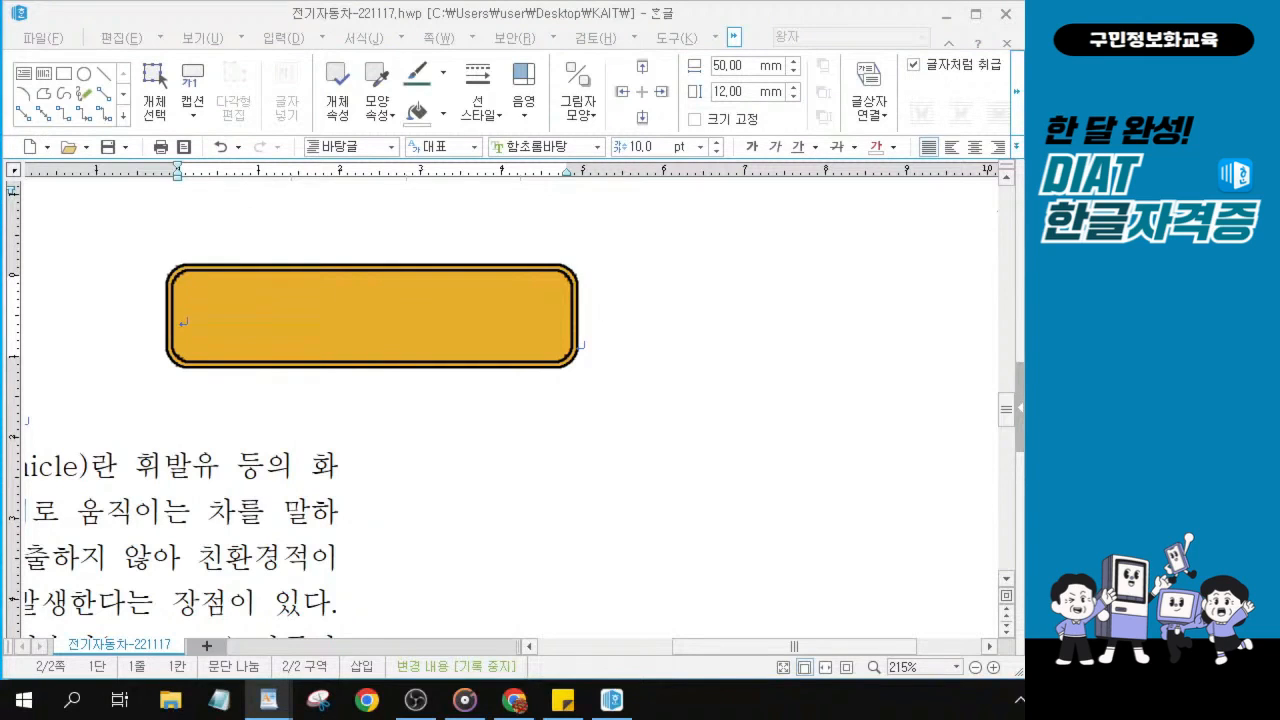
click(244, 312)
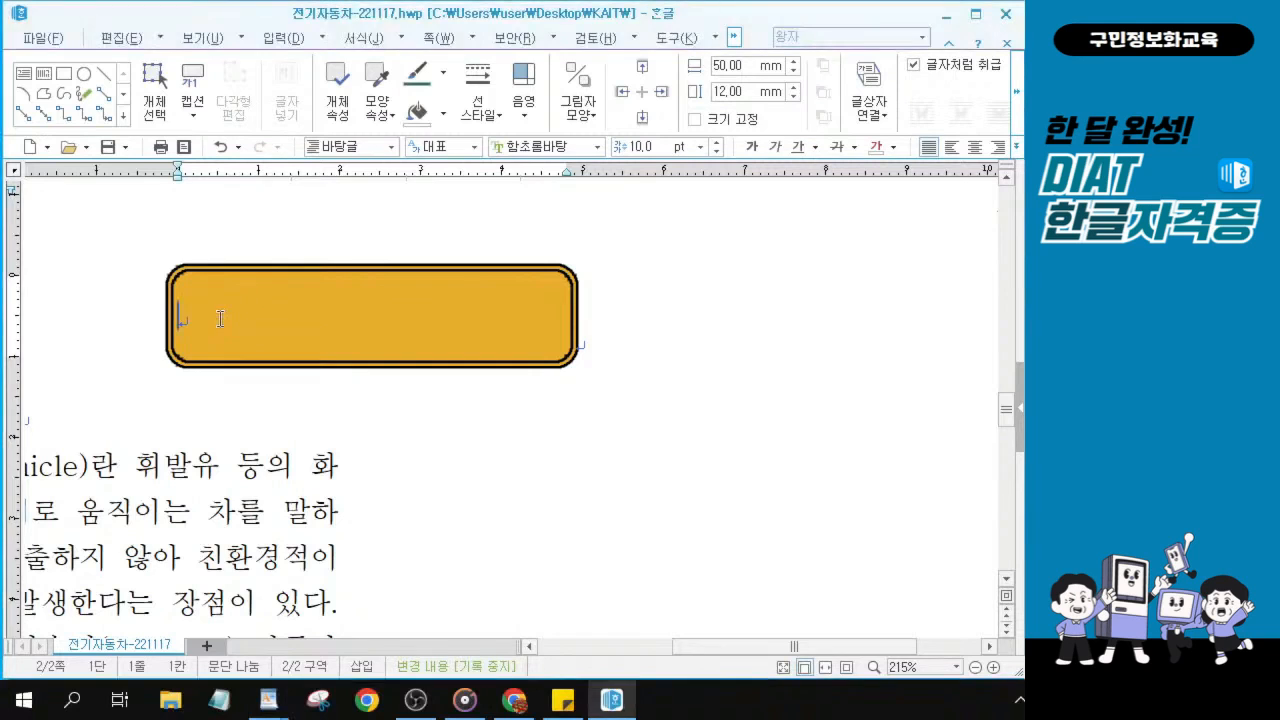
key(ctrl)
key(ctrl)
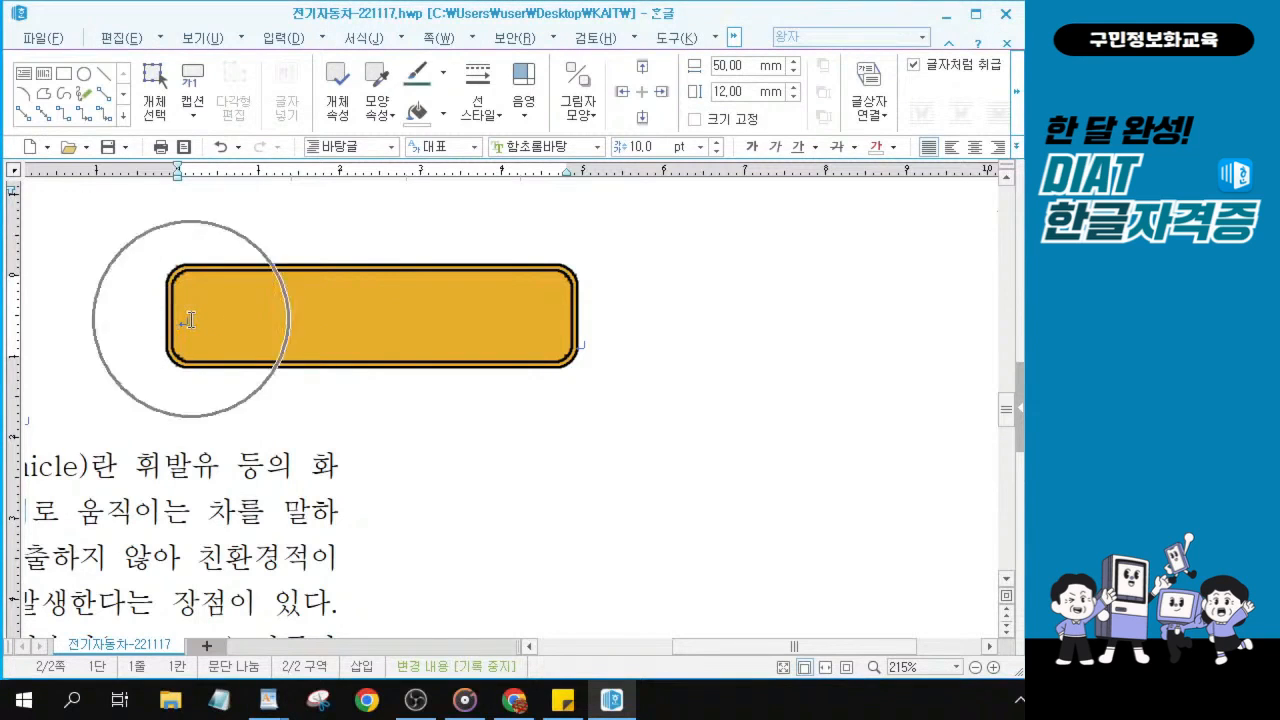
key(ctrl)
key(ctrl)
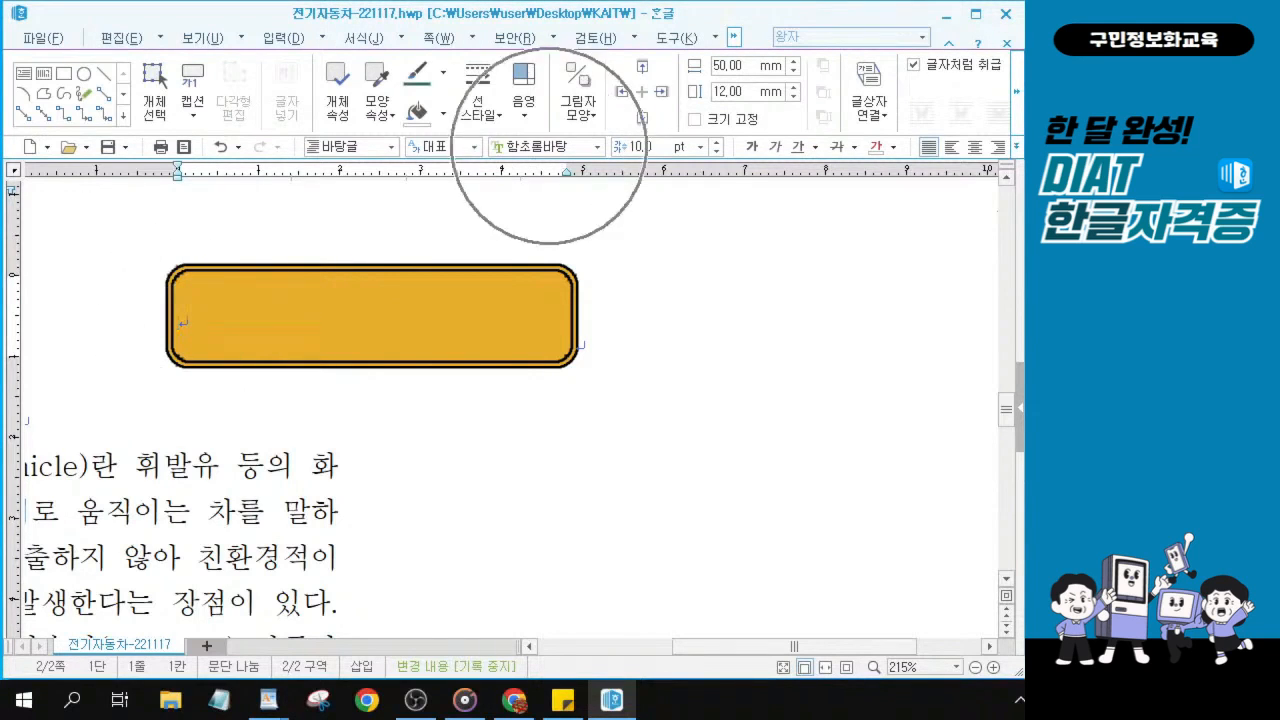
click(550, 148)
text(견)
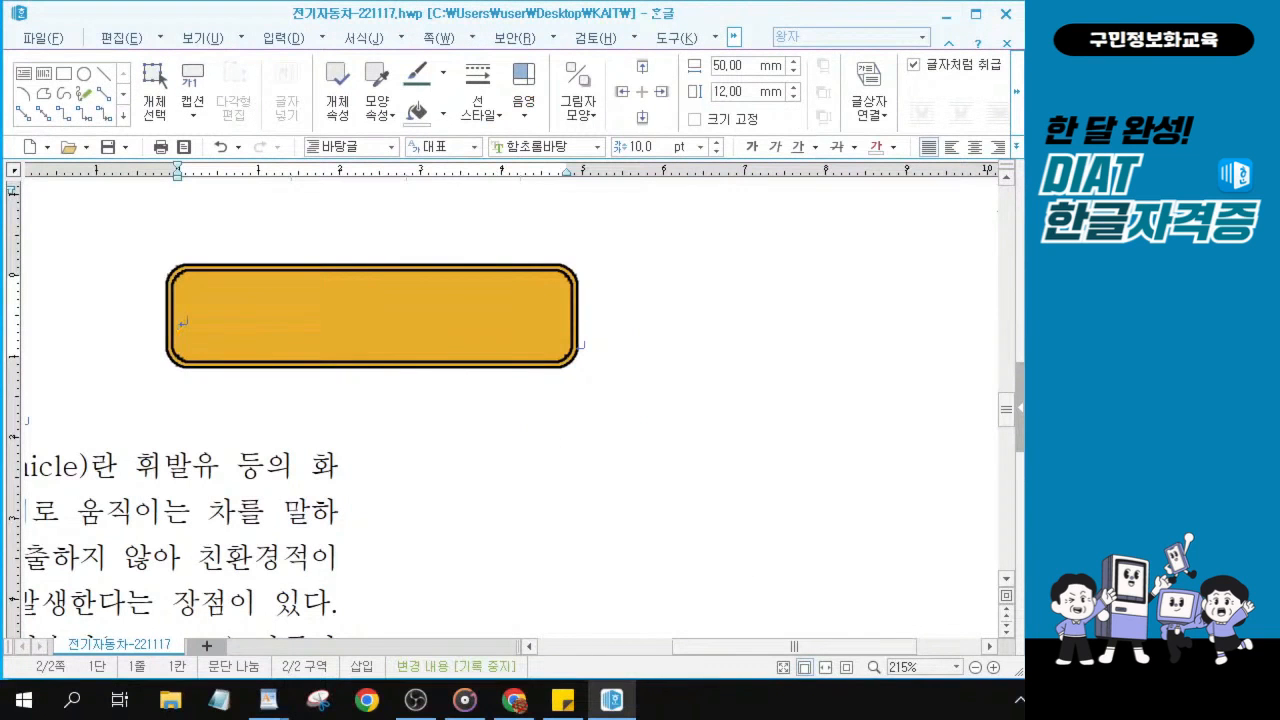
key(BackSpace)
key(BackSpace)
key(BackSpace)
key(BackSpace)
key(BackSpace)
text(견)
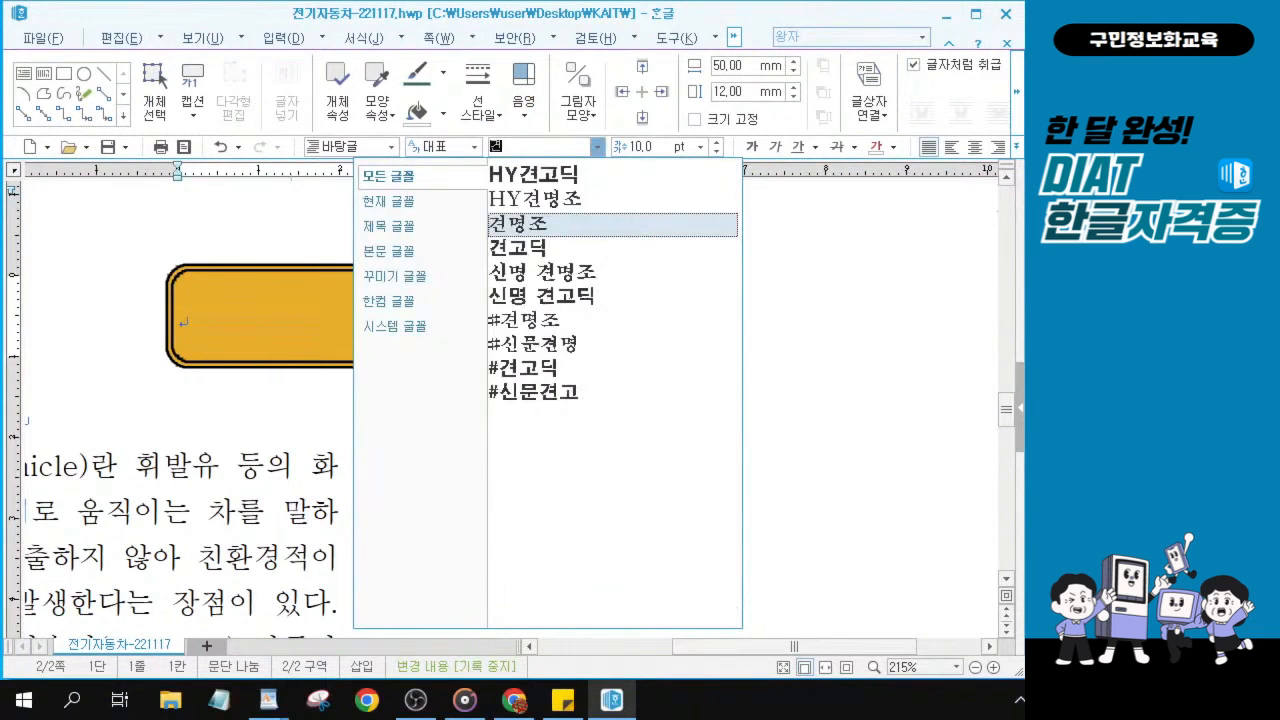
click(524, 249)
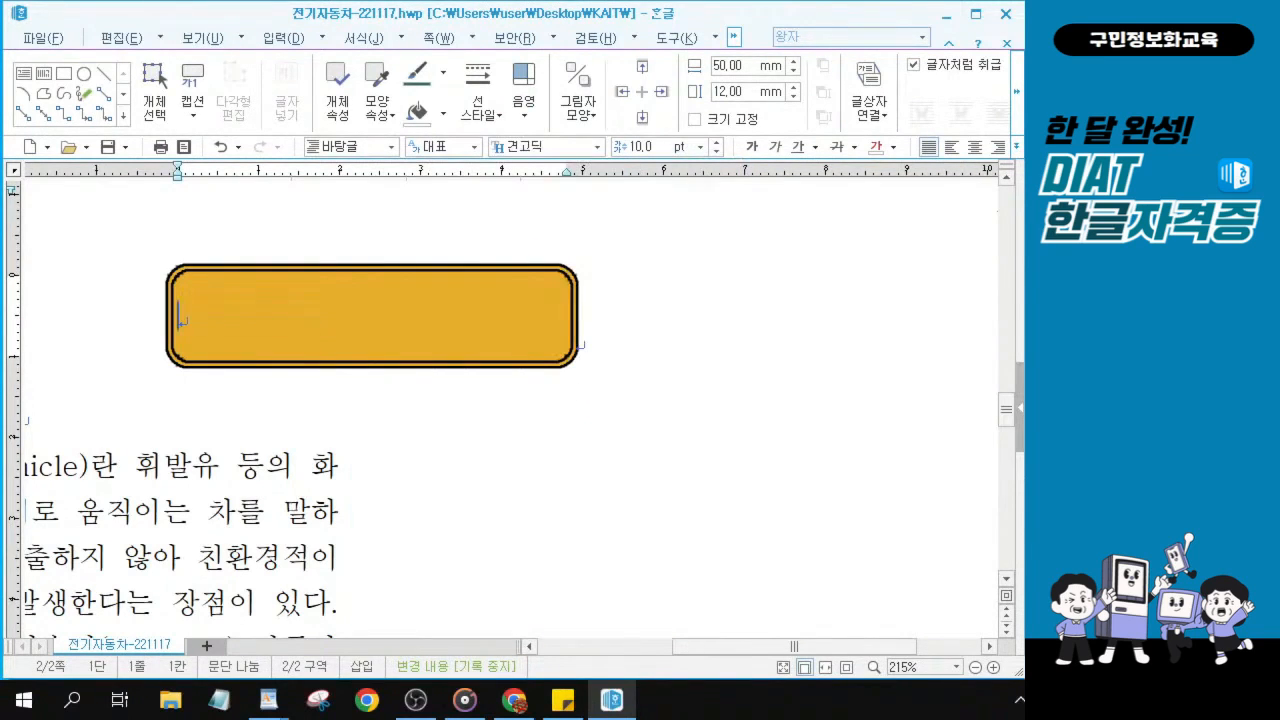
Set the title box's text to 17 pt bold and centre its paragraph.
key(Tab)
key(ctrl)
key(ctrl)
text(17)
key(Return)
click(751, 146)
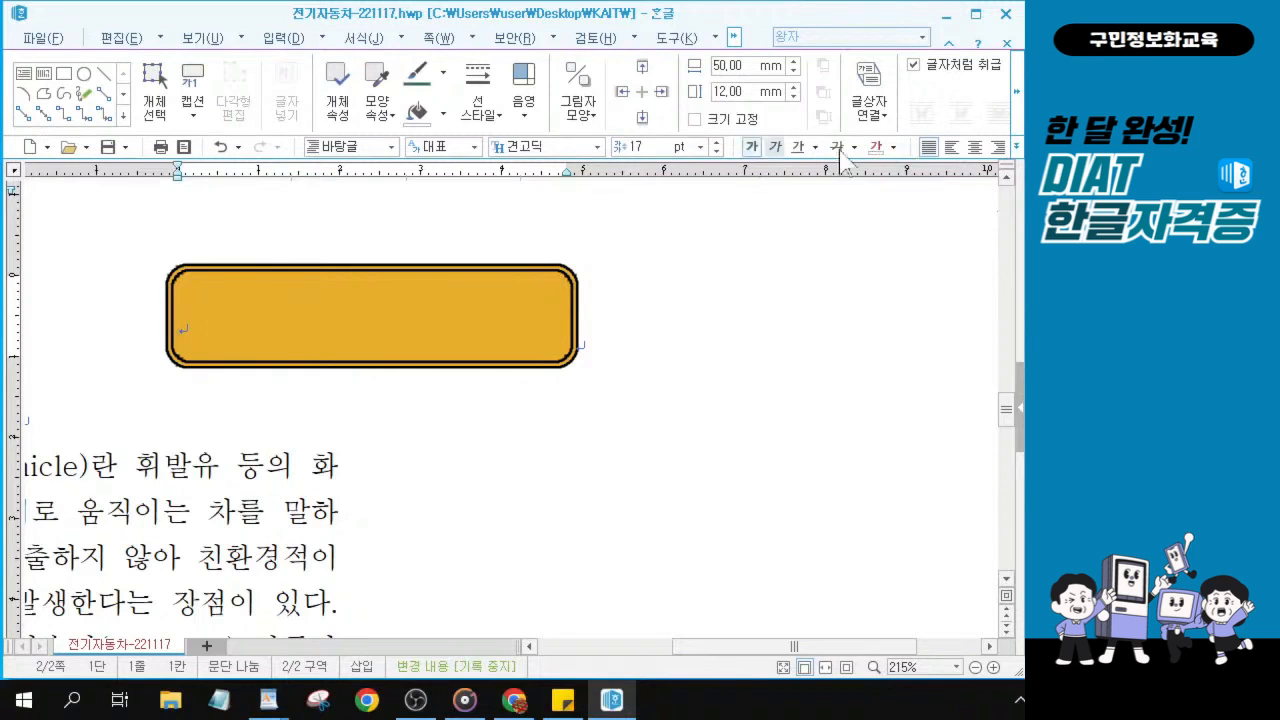
click(975, 147)
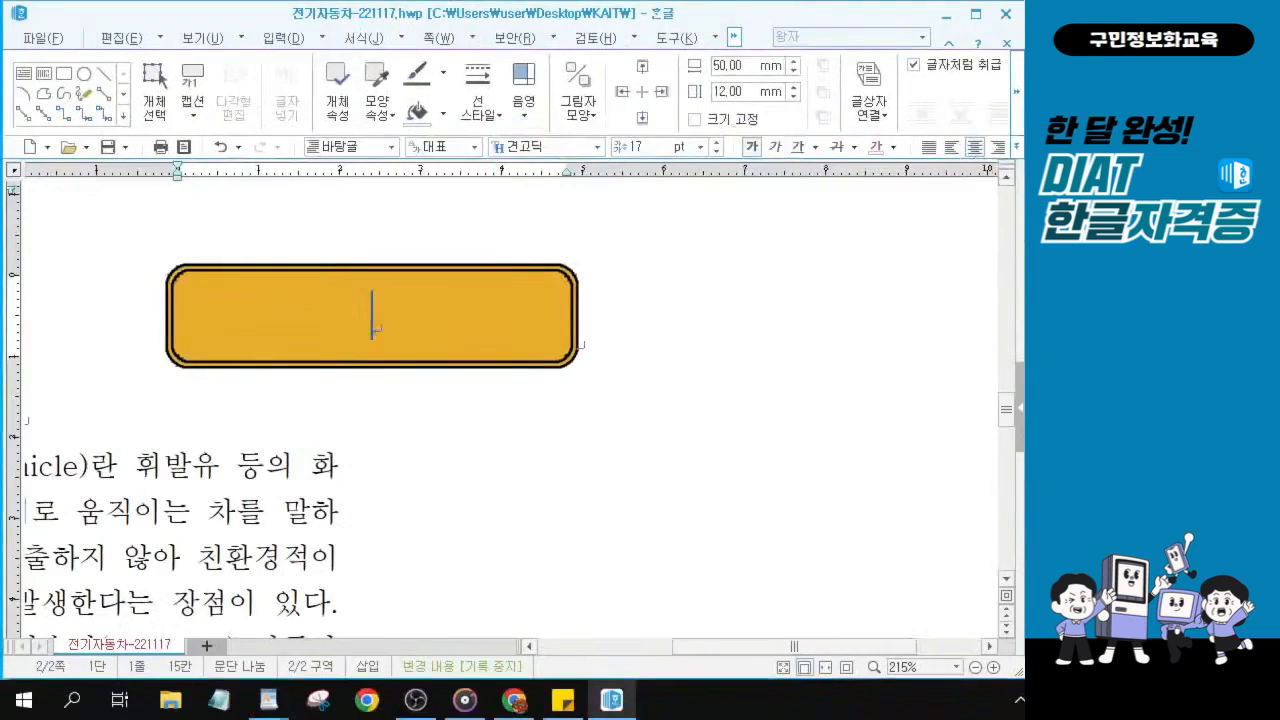
Enter the title 전기자동차 in the golden text box.
text(전기)
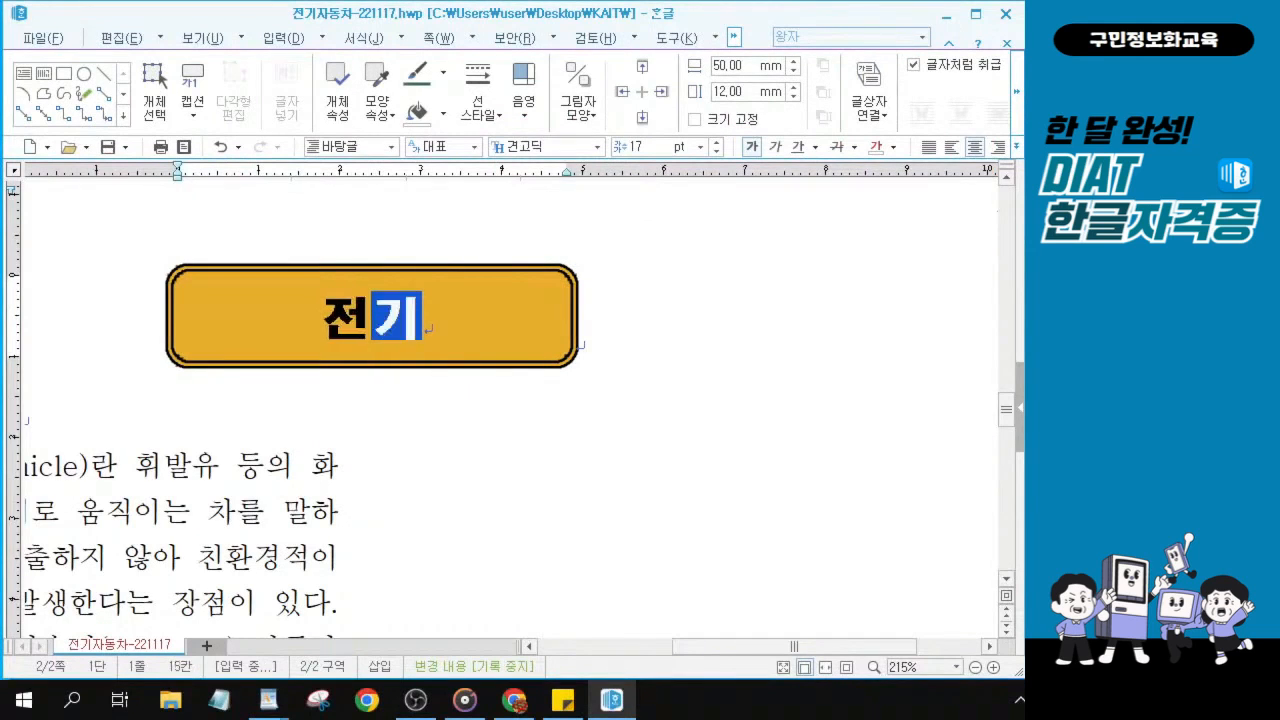
text(자동차)
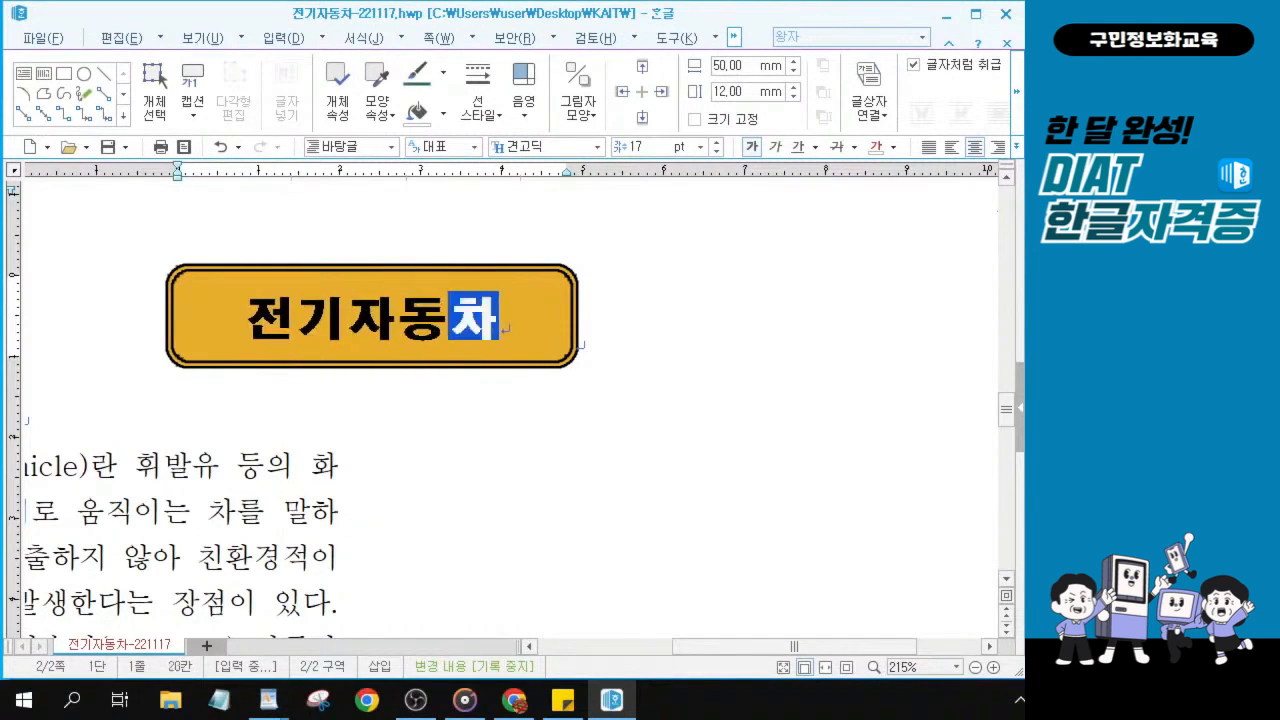
click(269, 700)
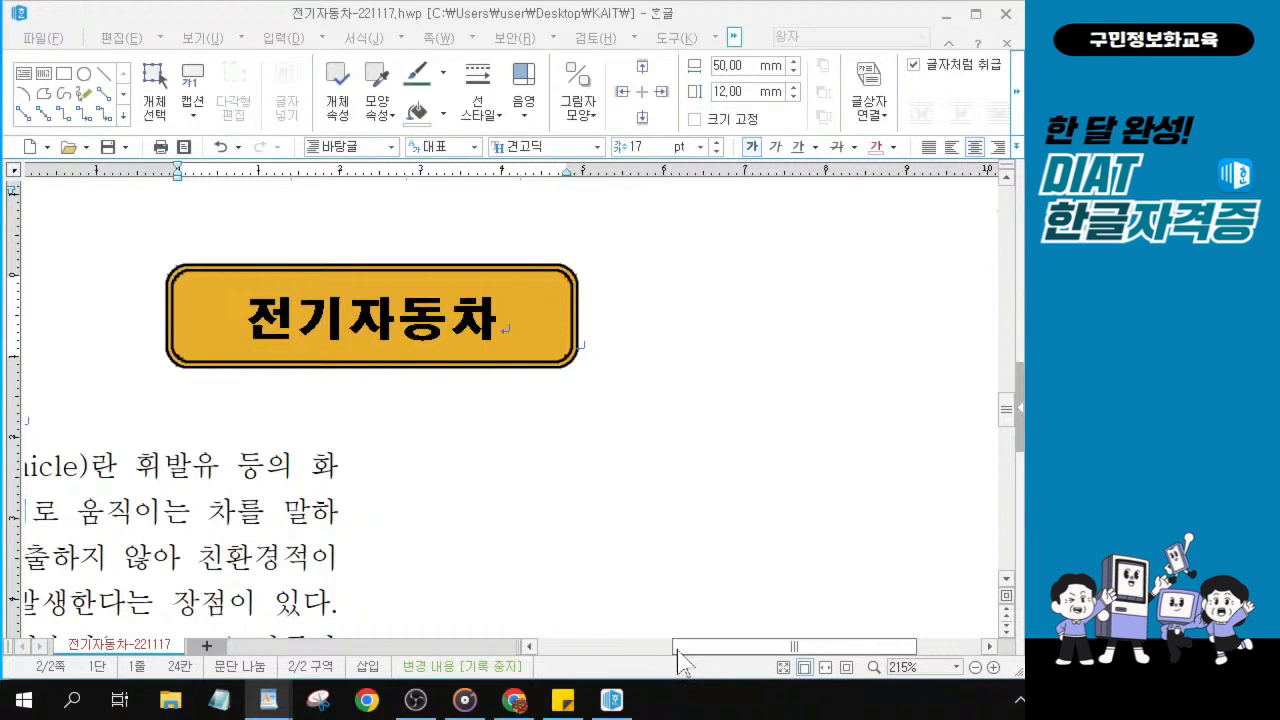
Place the text cursor at the start of the paragraph below heading 1 and start inserting a picture there.
drag(674, 648, 552, 669)
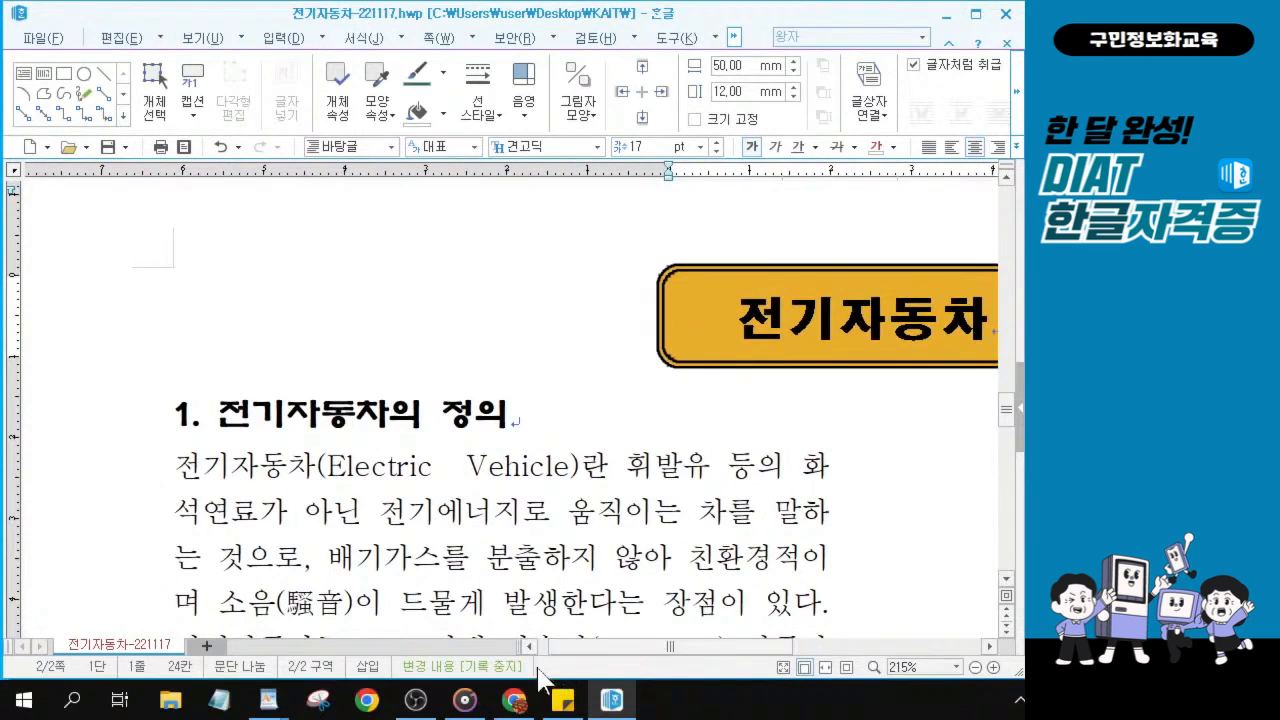
click(224, 424)
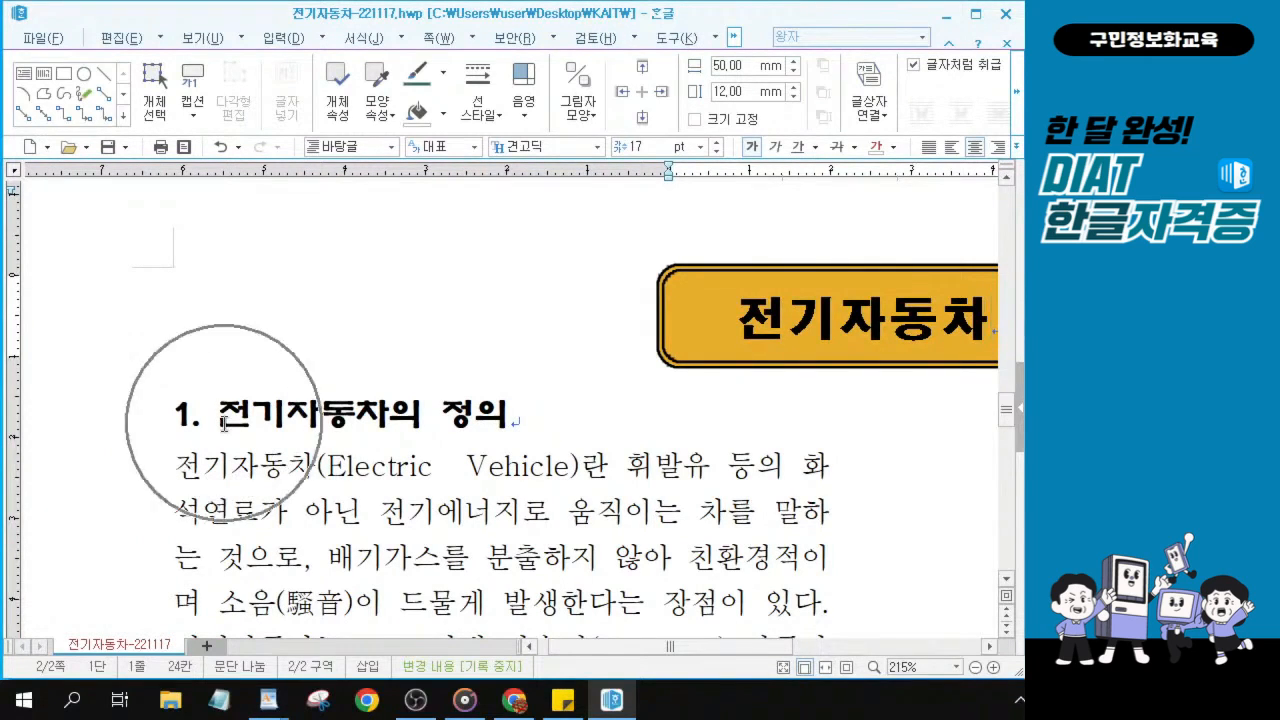
click(180, 470)
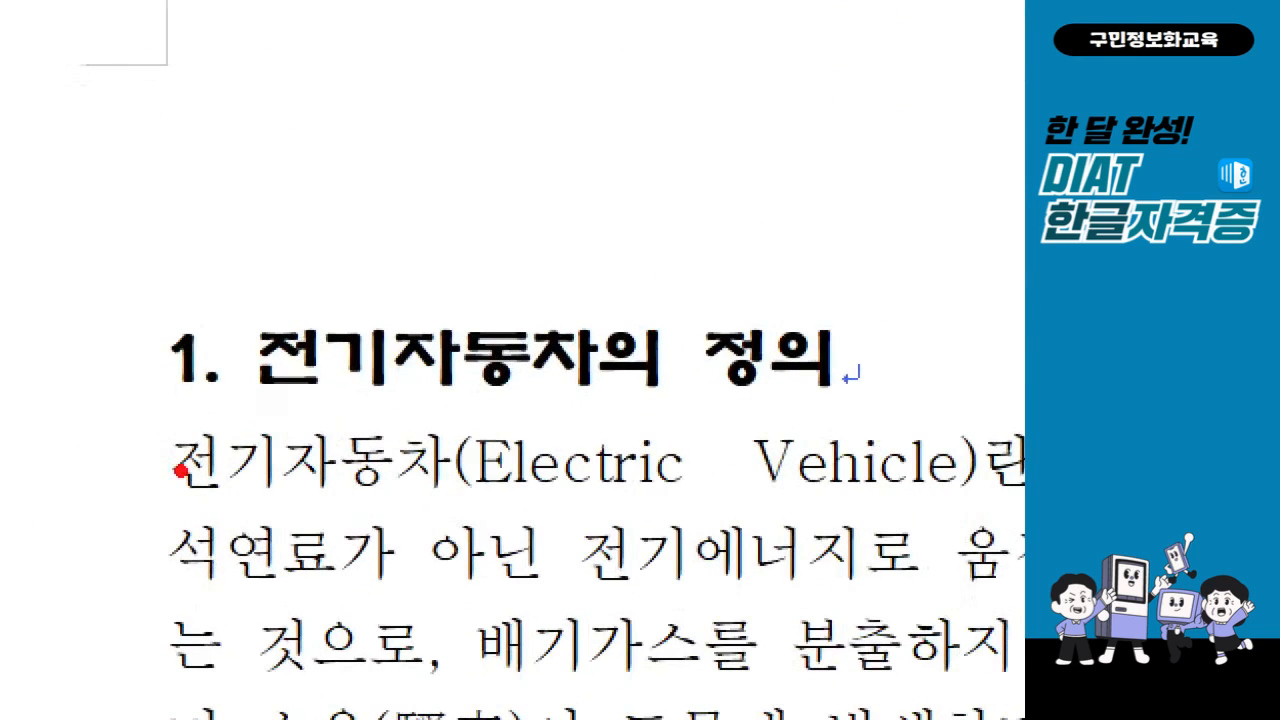
drag(141, 451, 144, 475)
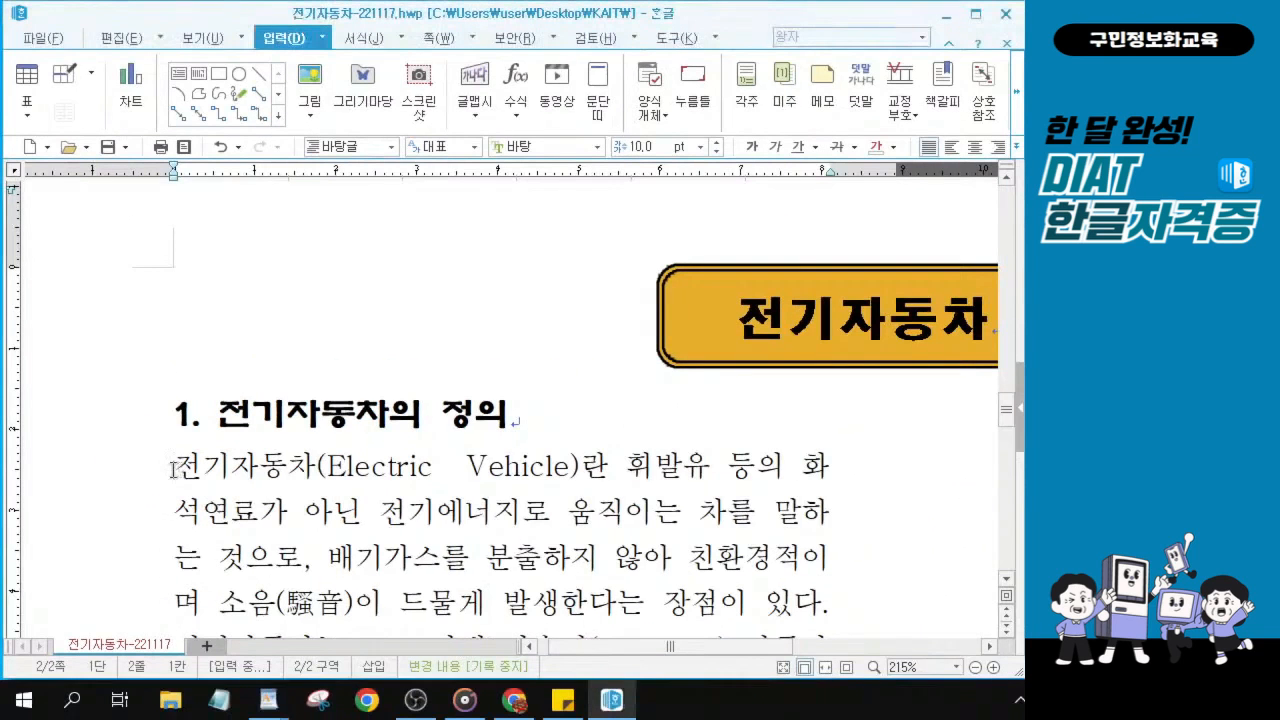
click(173, 466)
key(ctrl)
click(310, 75)
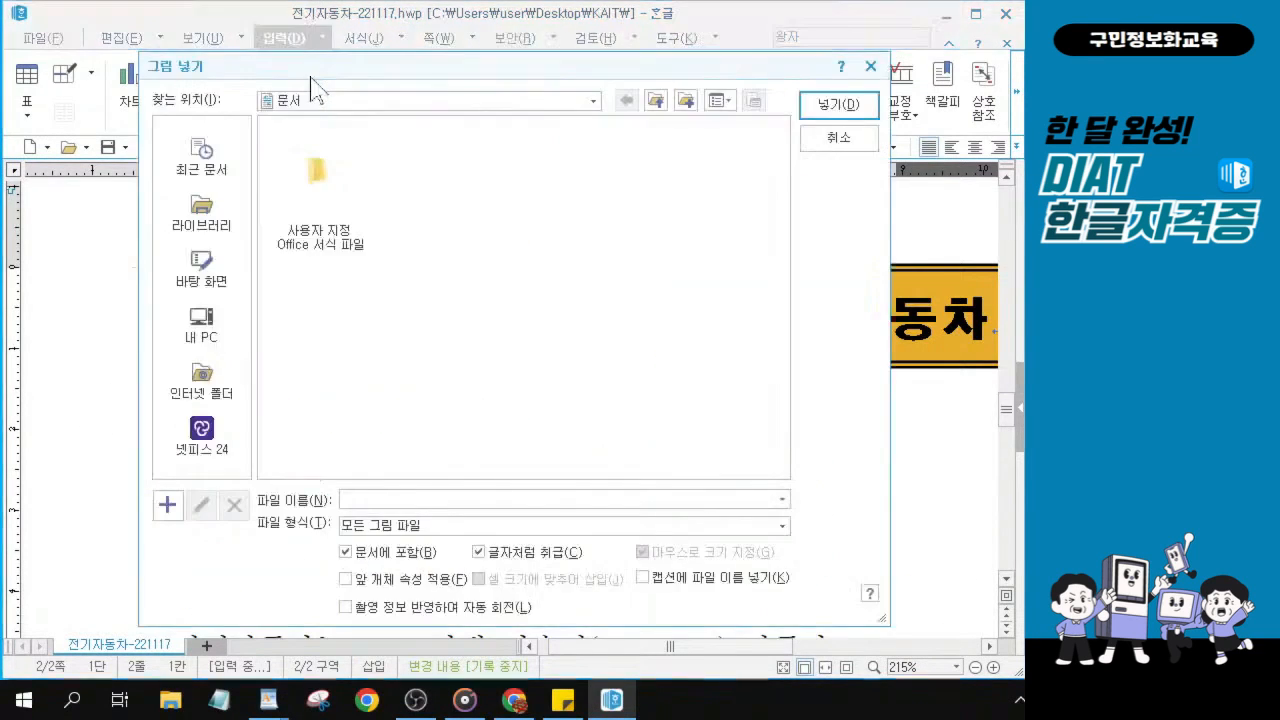
Browse to the DIAT한글자격증 folder inside the desktop's KAIT folder for the picture.
click(212, 278)
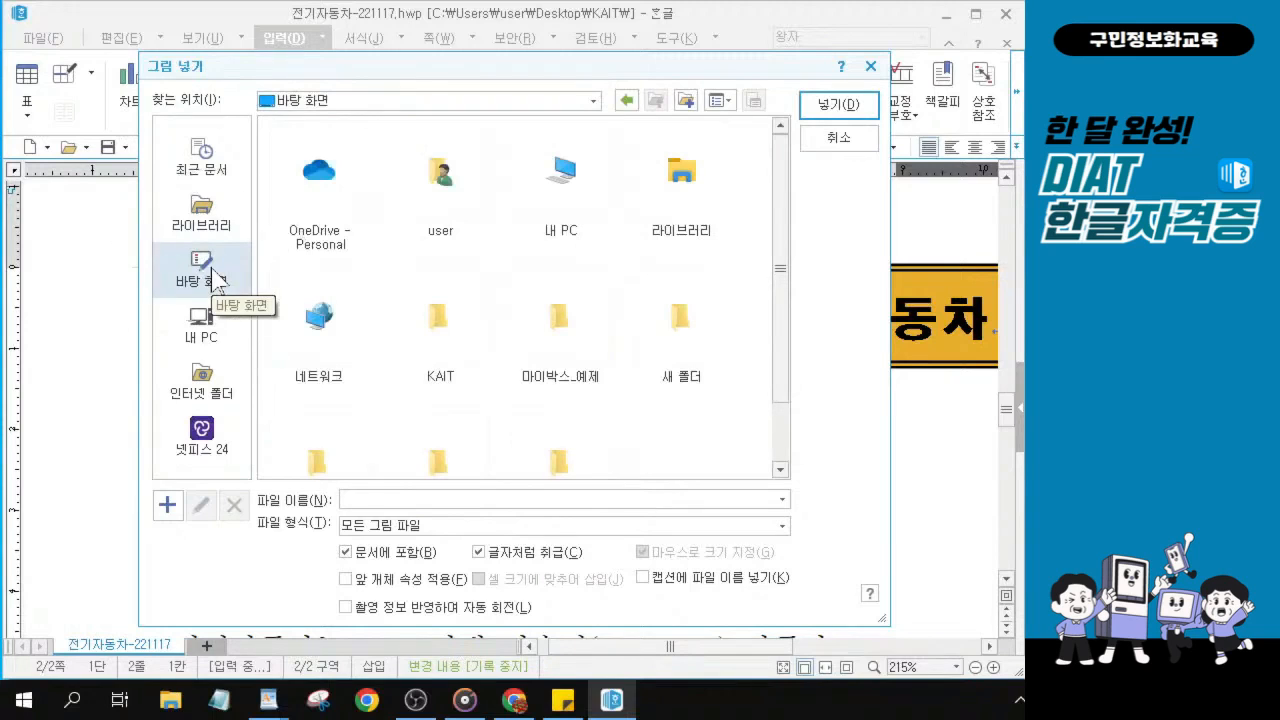
click(212, 278)
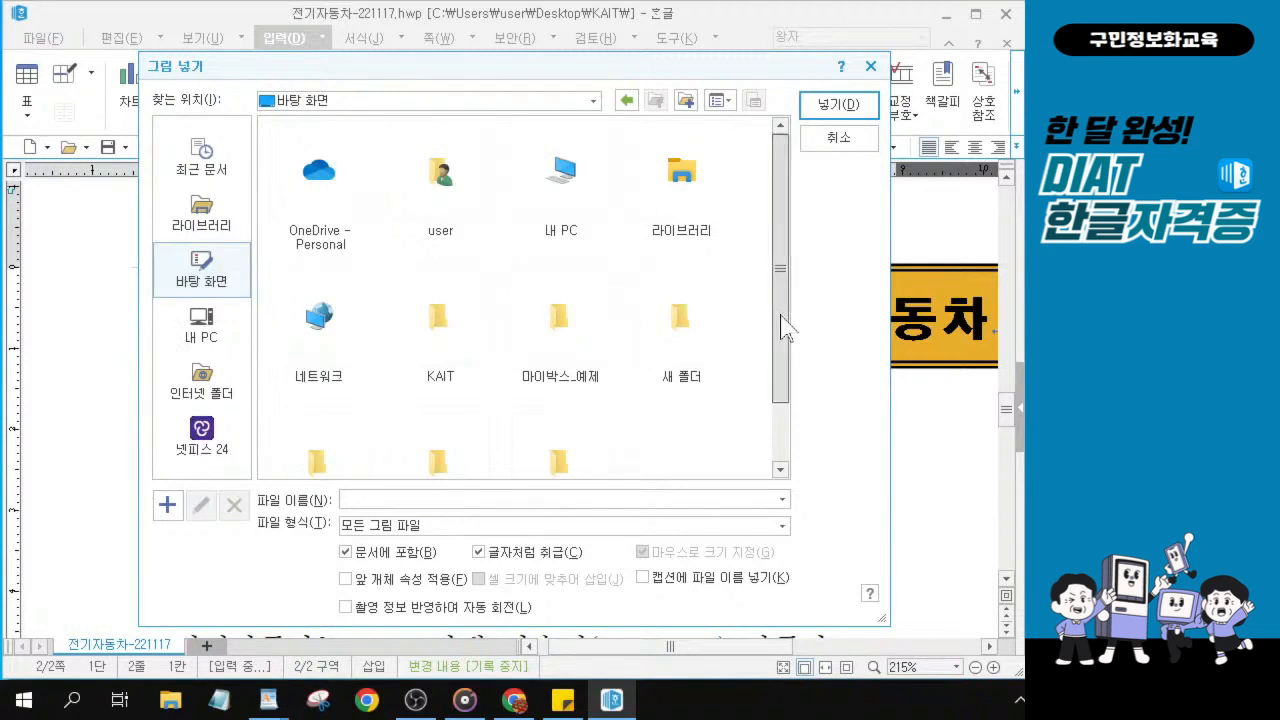
drag(789, 314, 783, 408)
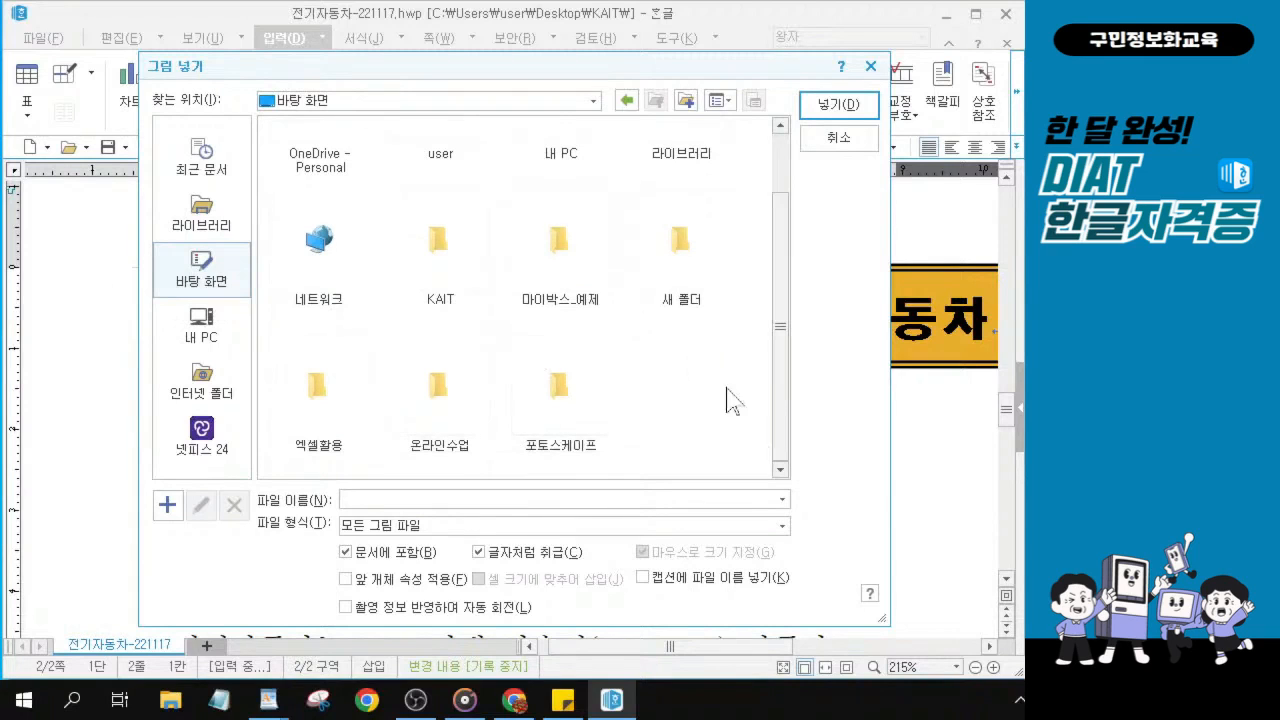
click(431, 262)
click(439, 246)
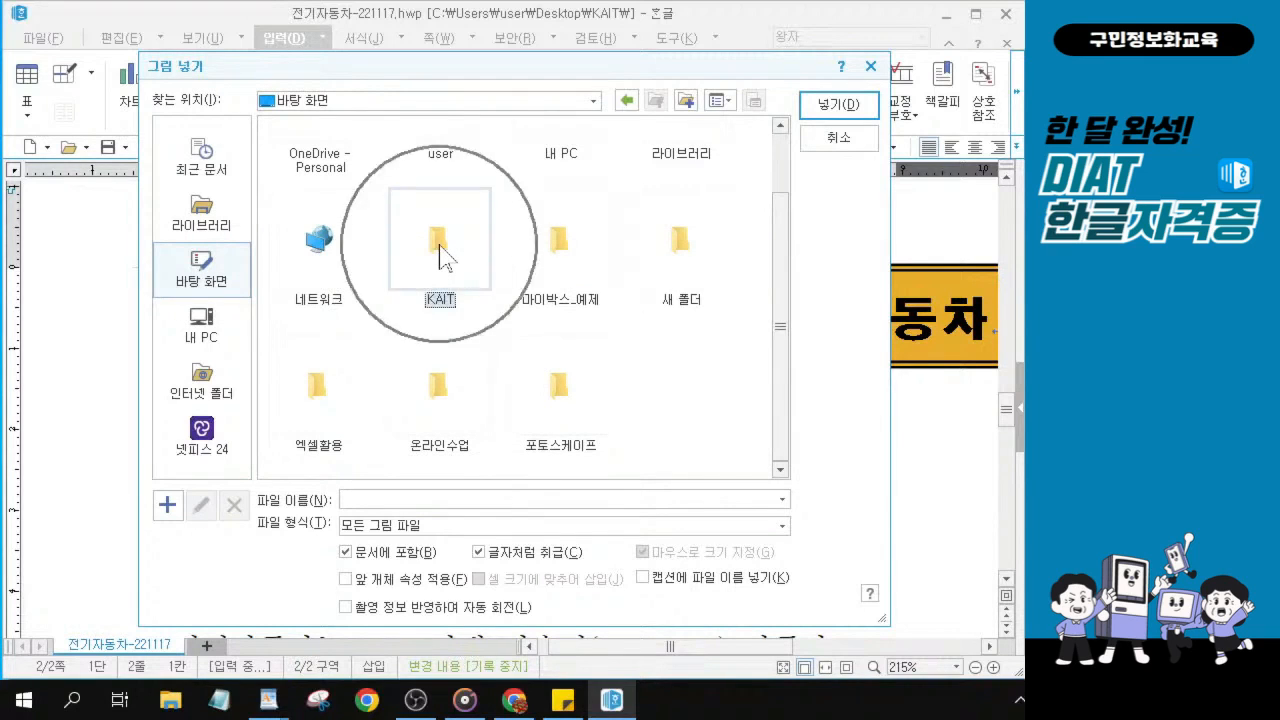
click(201, 262)
click(459, 244)
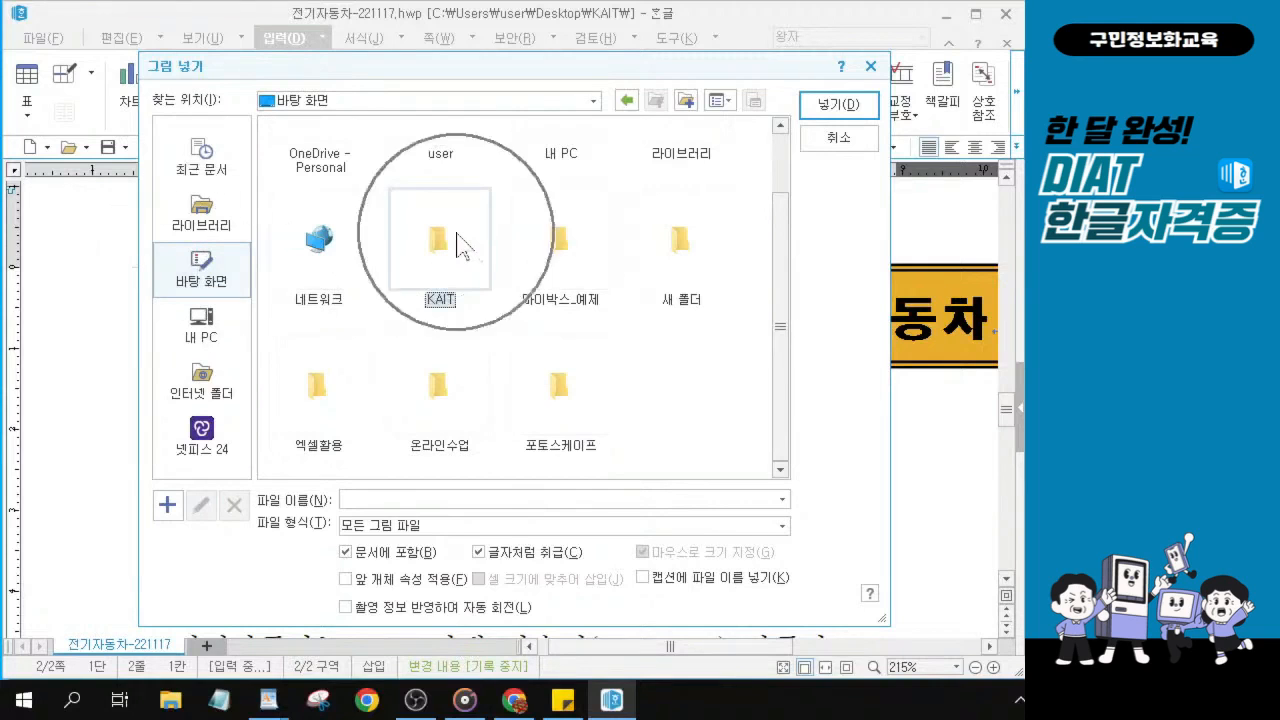
click(459, 244)
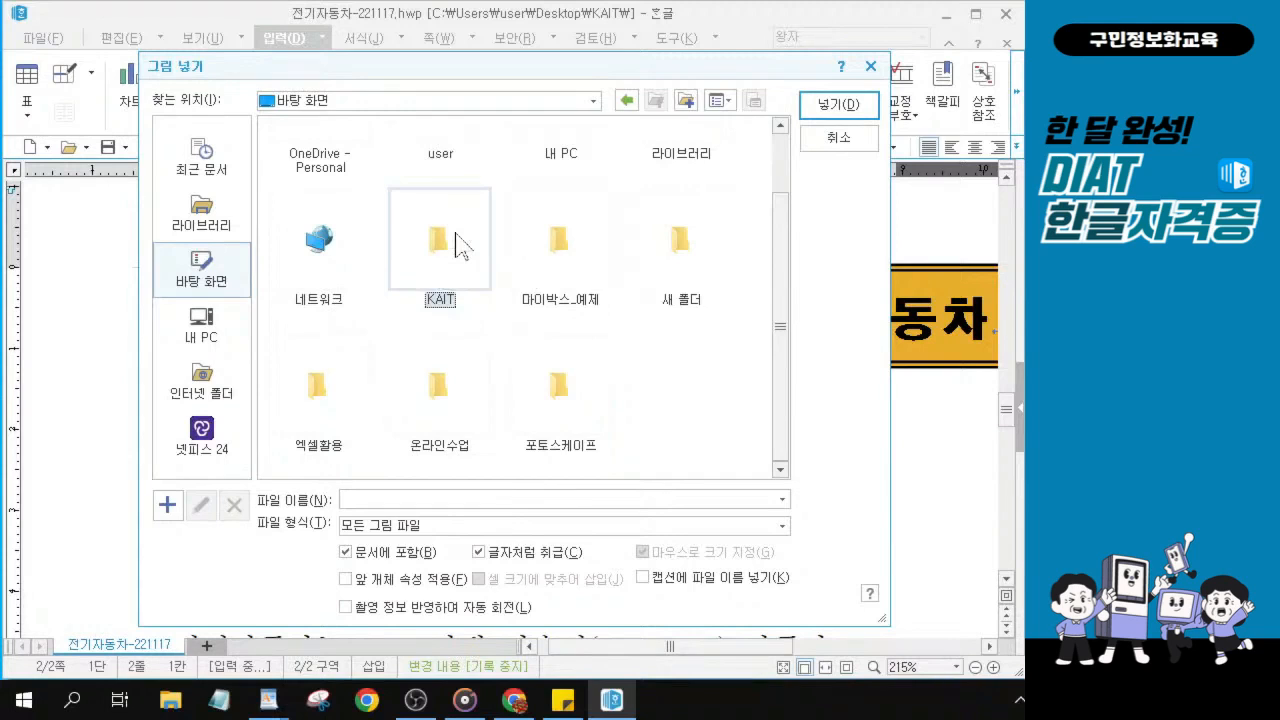
double_click(459, 244)
click(300, 185)
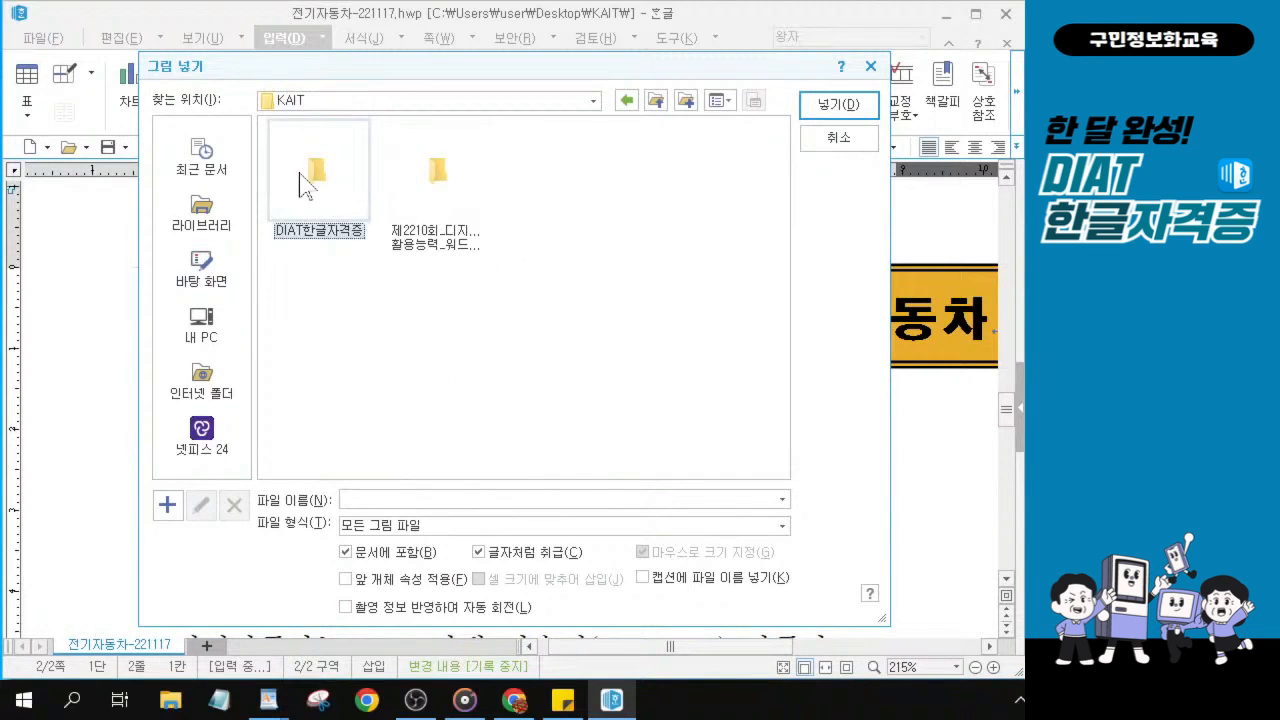
key(ctrl)
key(ctrl)
key(ctrl)
key(ctrl)
key(ctrl)
key(ctrl)
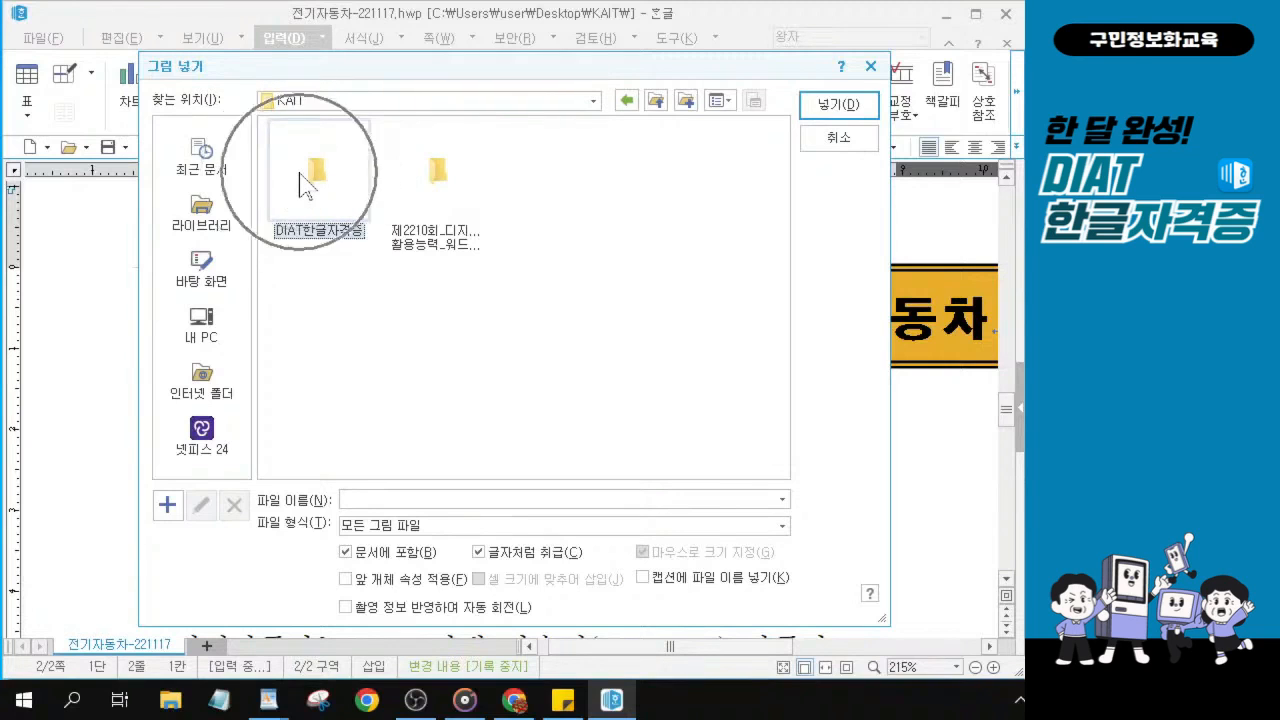
key(ctrl)
key(ctrl)
double_click(299, 172)
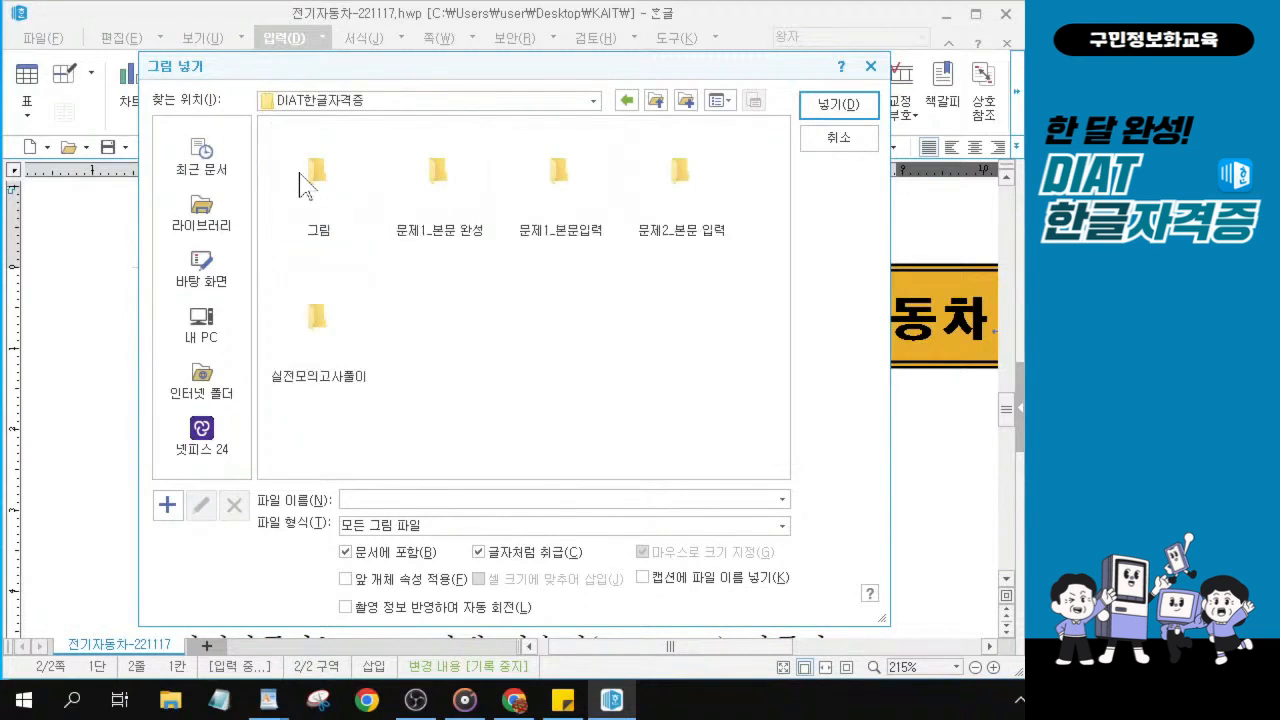
Insert the picture 그림D from the 실전모의고사풀이 folder.
click(327, 348)
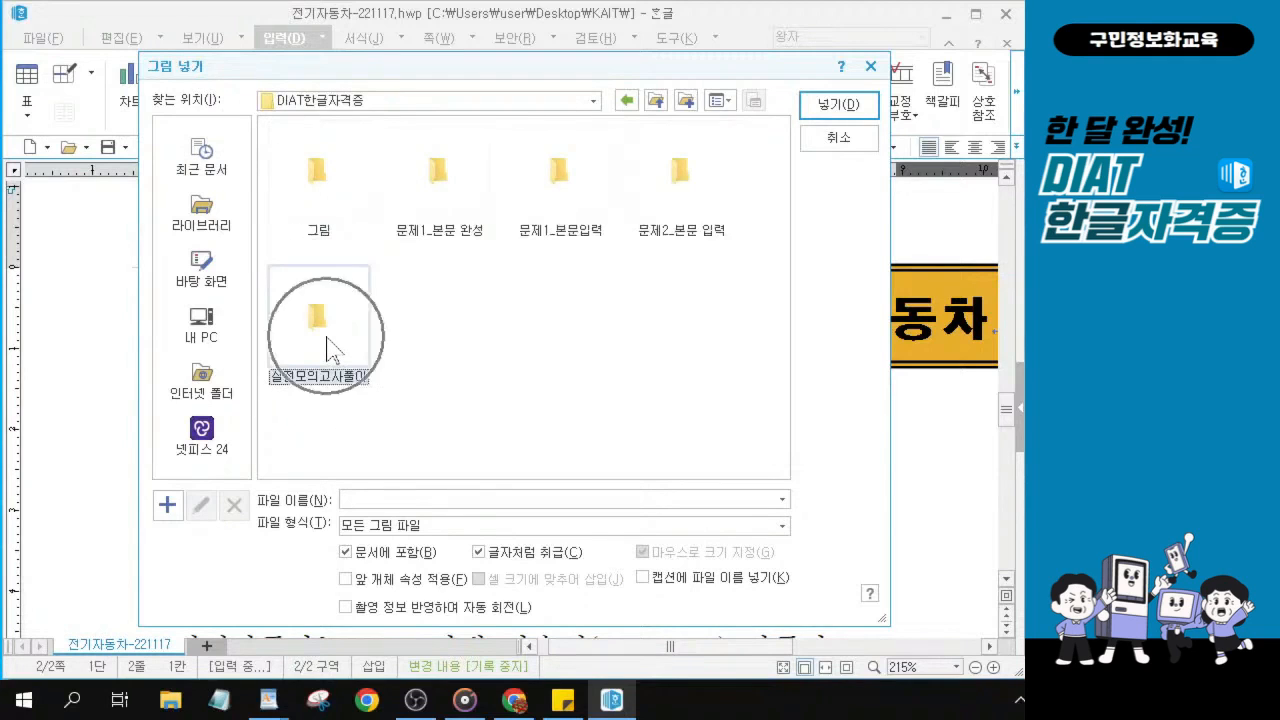
key(ctrl)
key(ctrl)
key(ctrl)
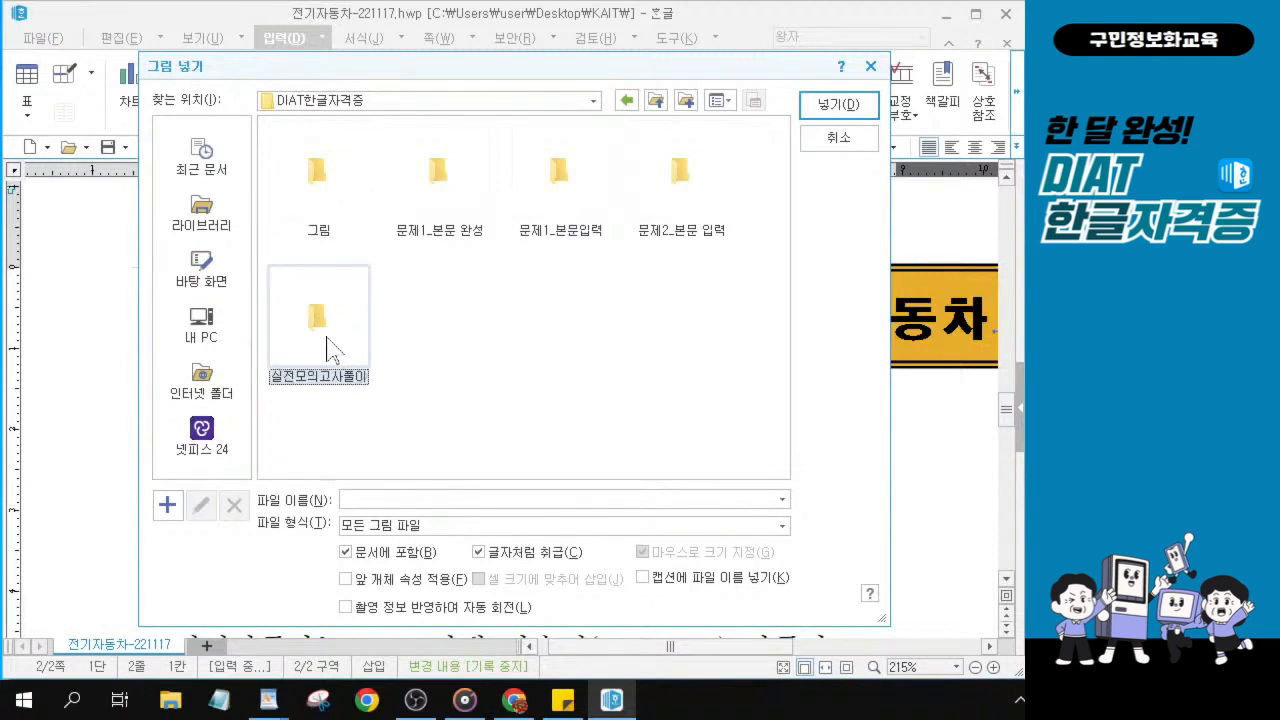
key(ctrl)
double_click(327, 348)
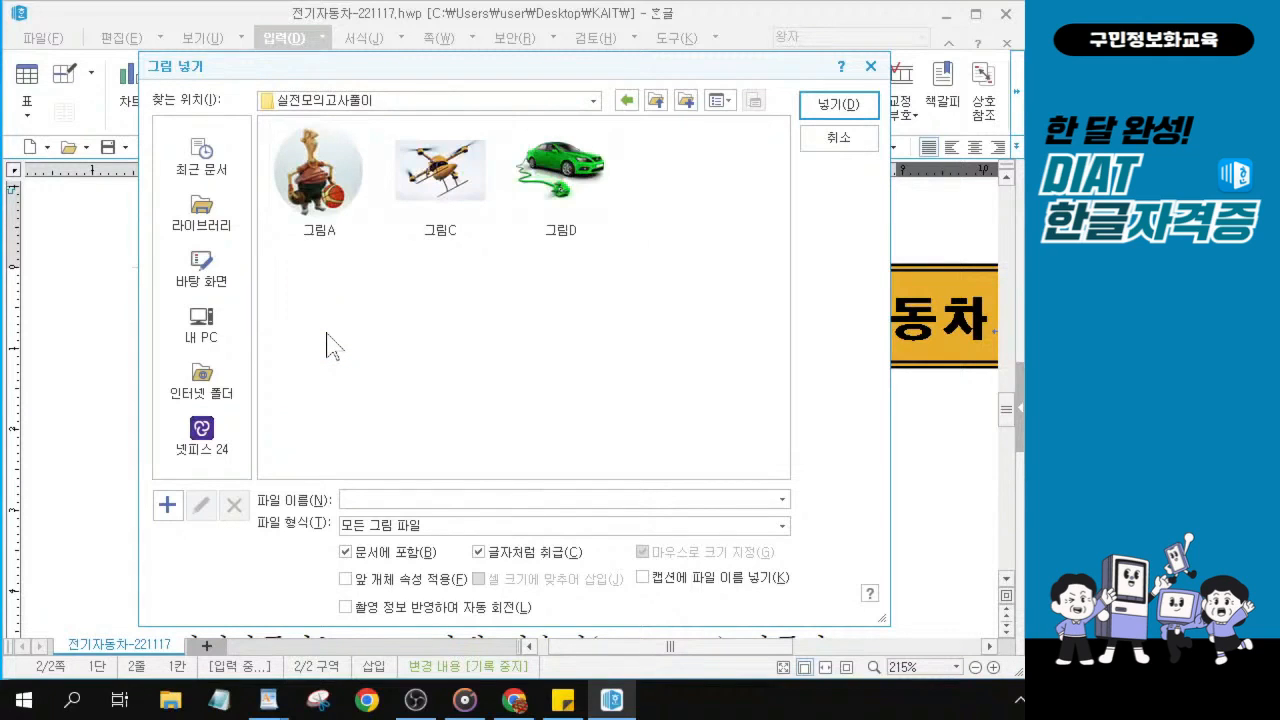
click(560, 172)
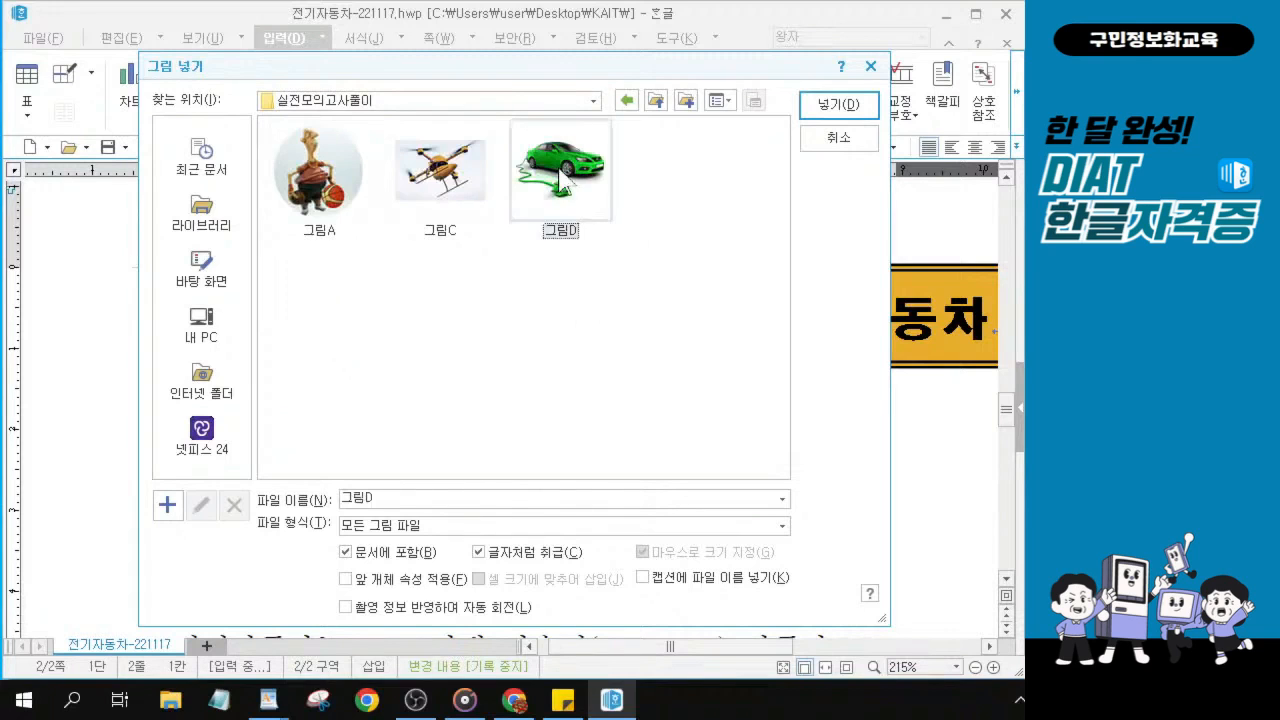
key(ctrl)
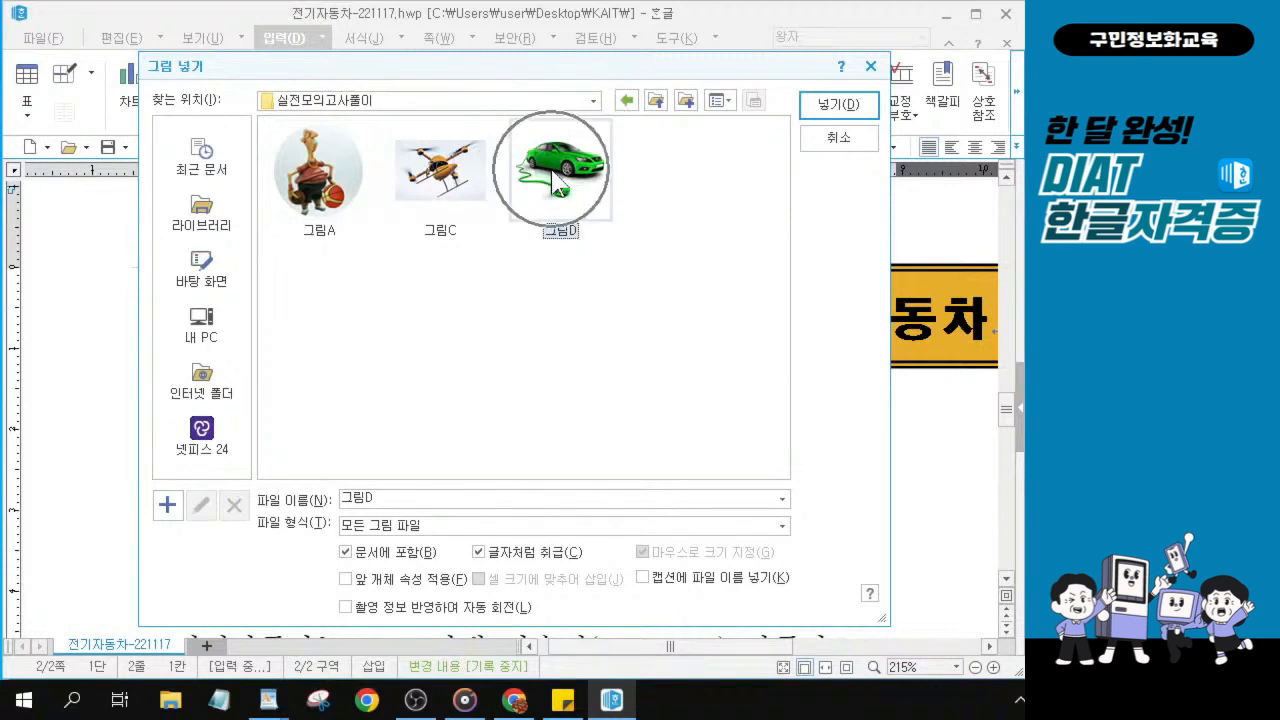
key(ctrl)
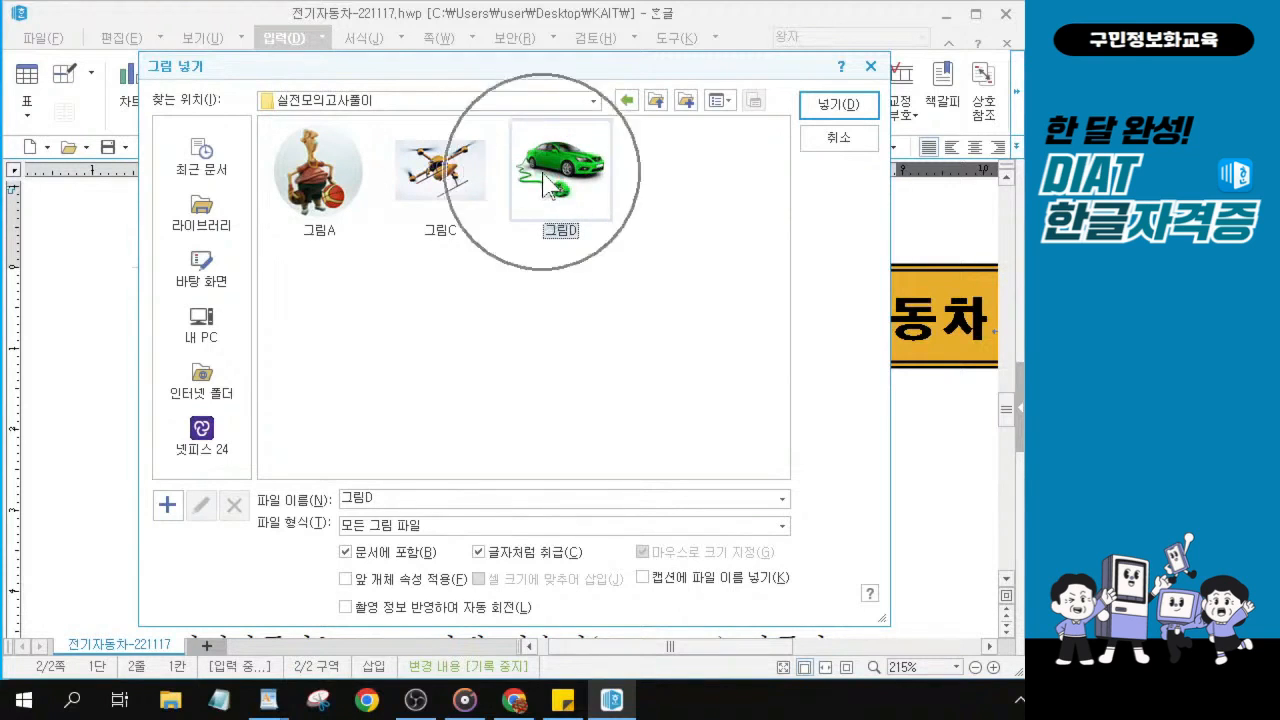
key(ctrl)
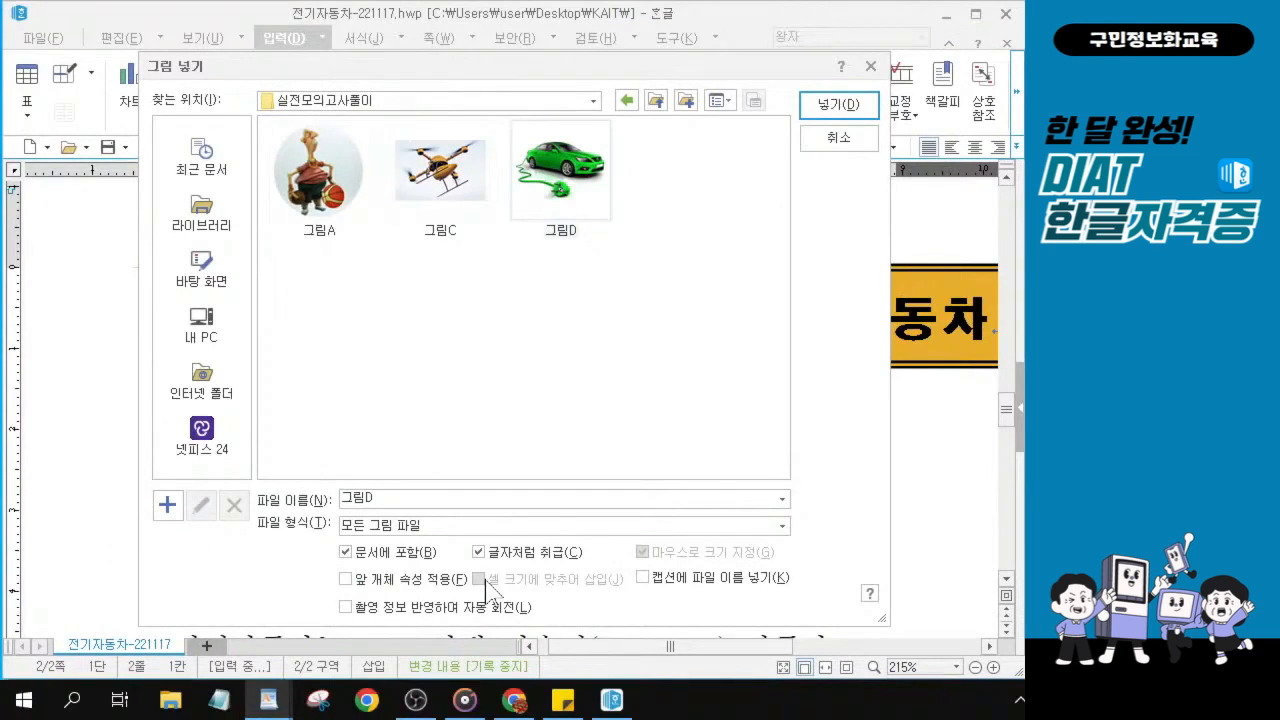
click(848, 110)
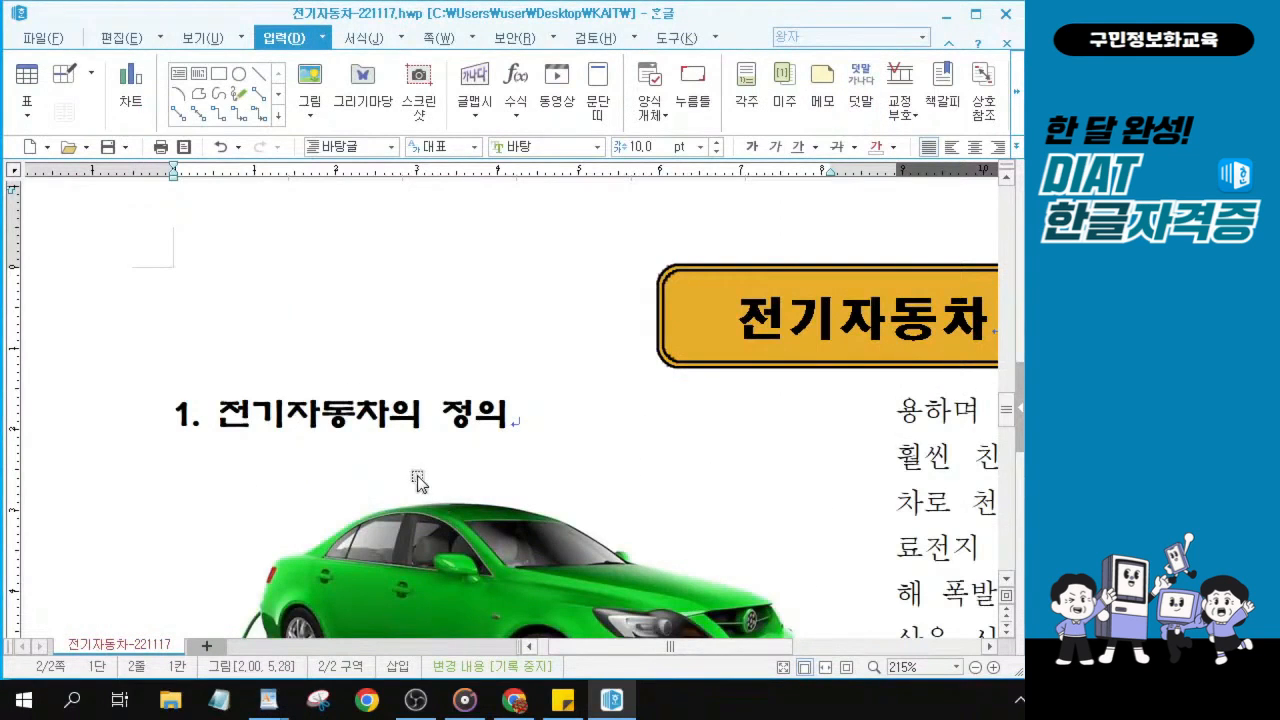
Set the car picture's width to 40 mm and height to 30 mm, and turn off 글자처럼 취급.
scroll(423, 463, down, 1)
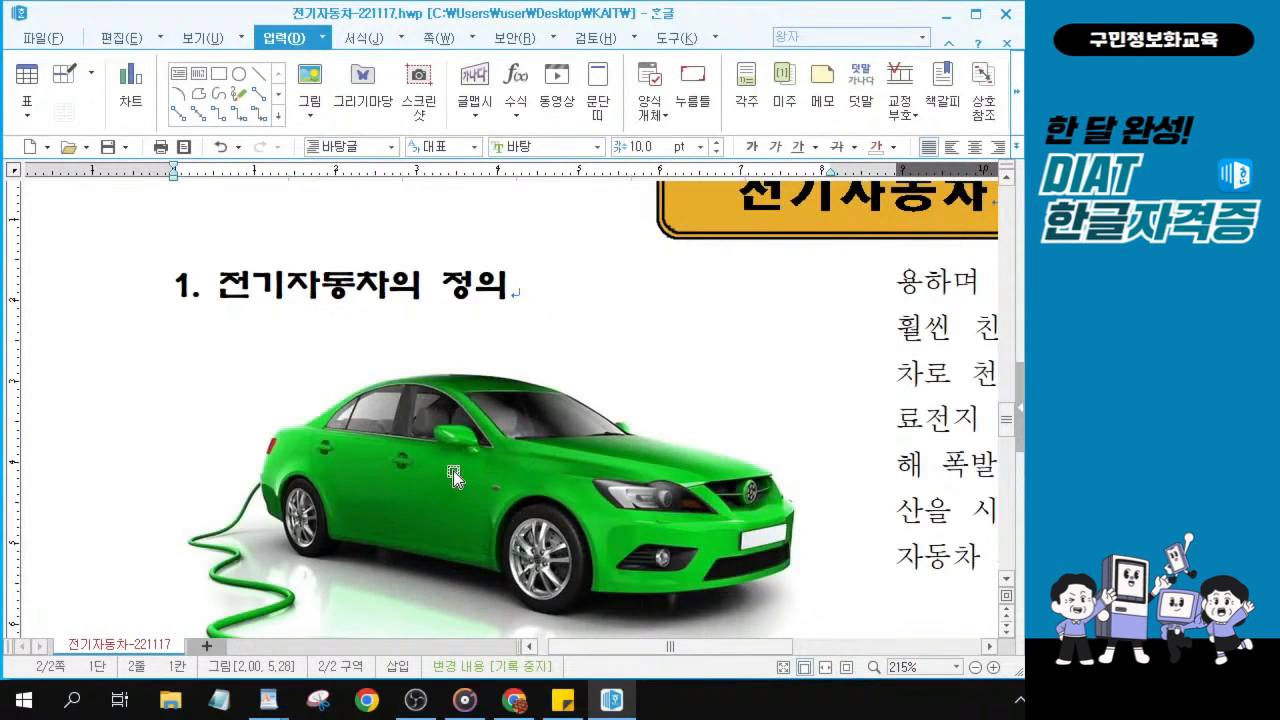
double_click(453, 475)
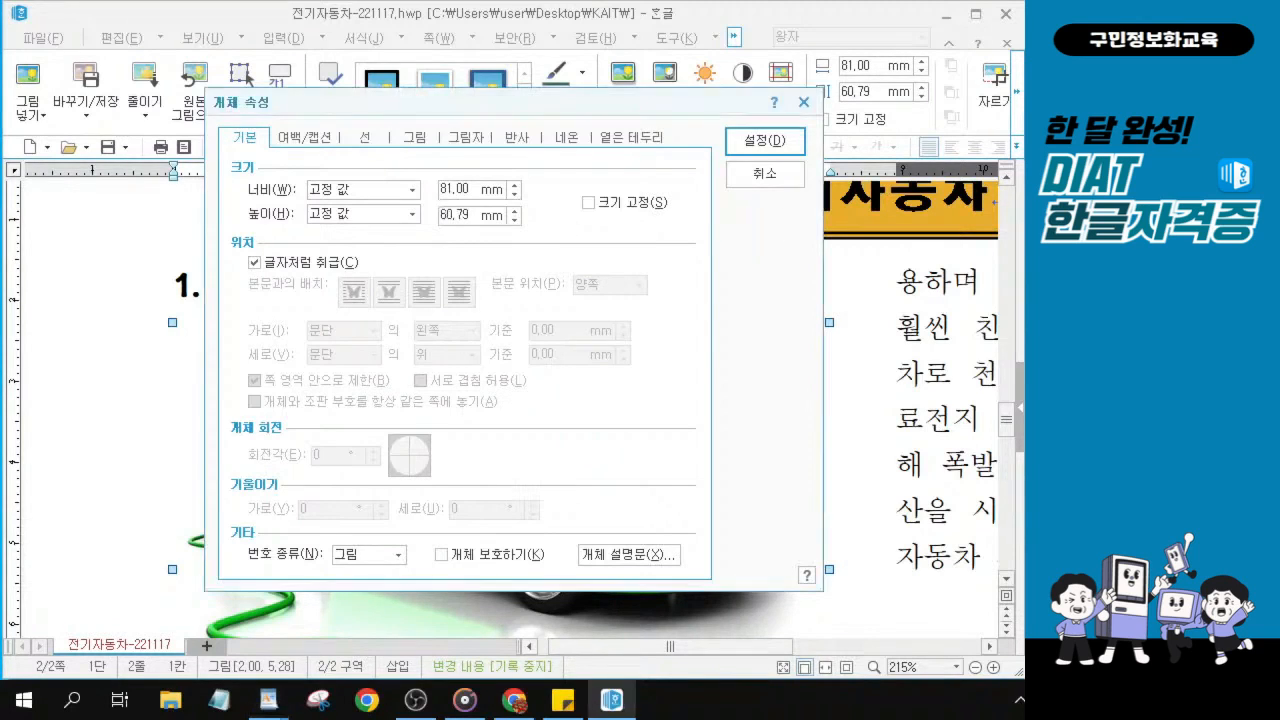
text(40)
click(441, 215)
text(30)
click(255, 263)
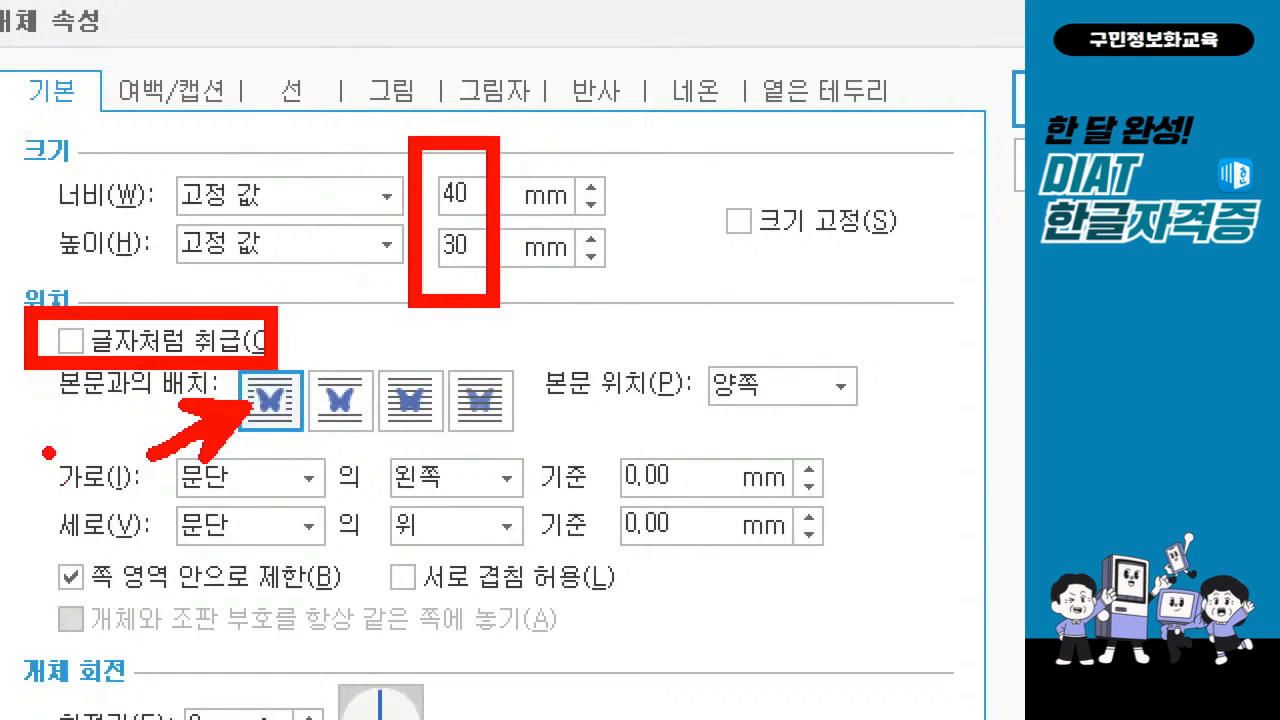
mouse_move(48, 453)
mouse_down()
mouse_move(8, 492)
mouse_move(38, 540)
mouse_up()
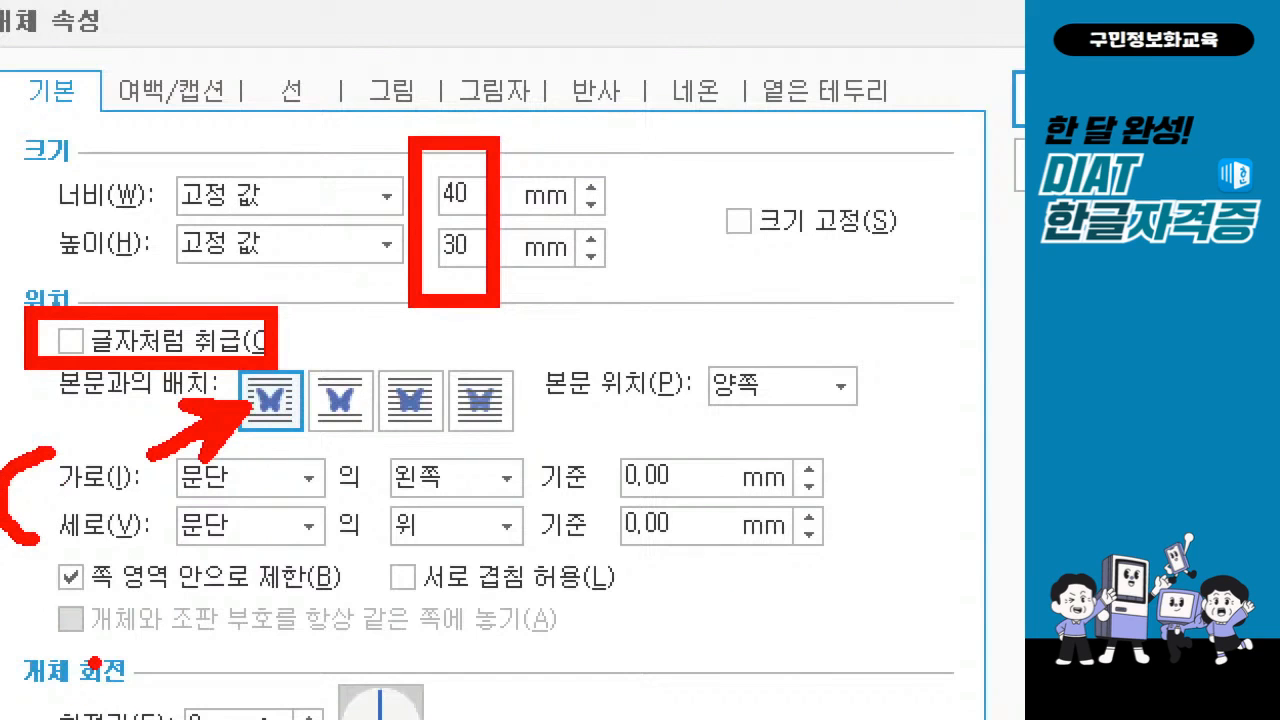
key(Escape)
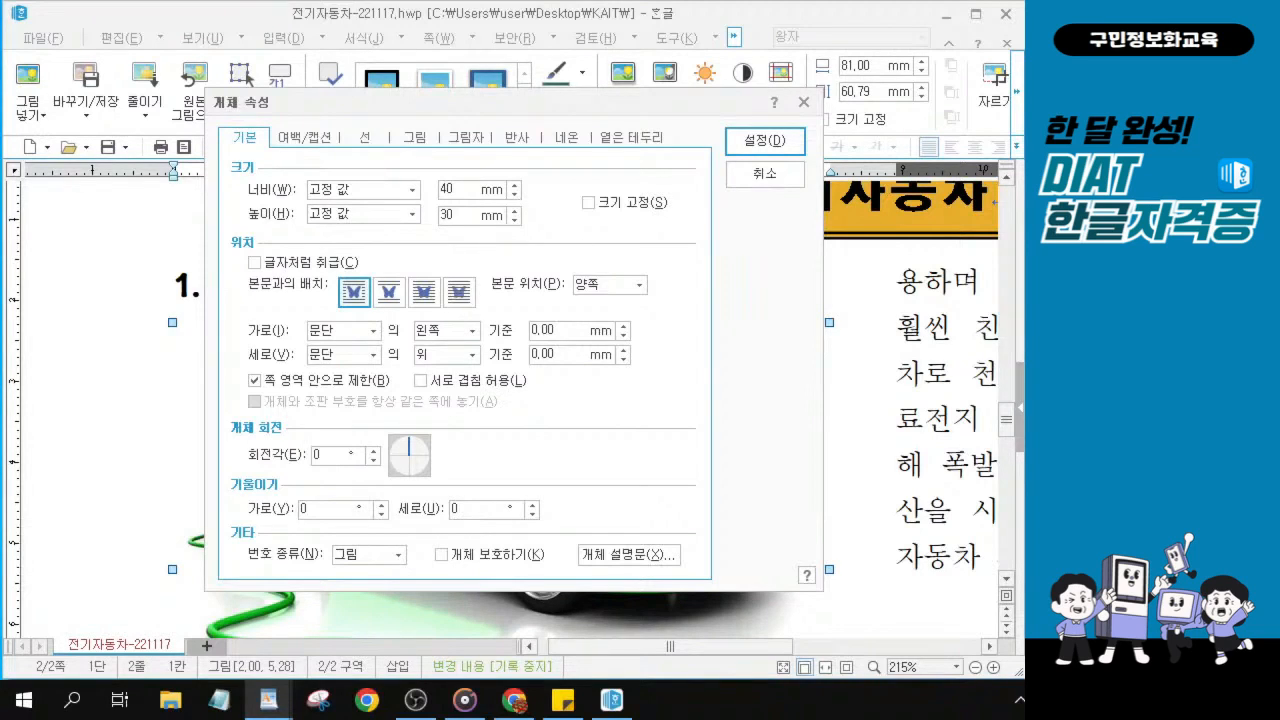
Position the picture relative to 쪽 both horizontally and vertically, with a vertical offset of 24 mm, and apply the object properties.
click(374, 330)
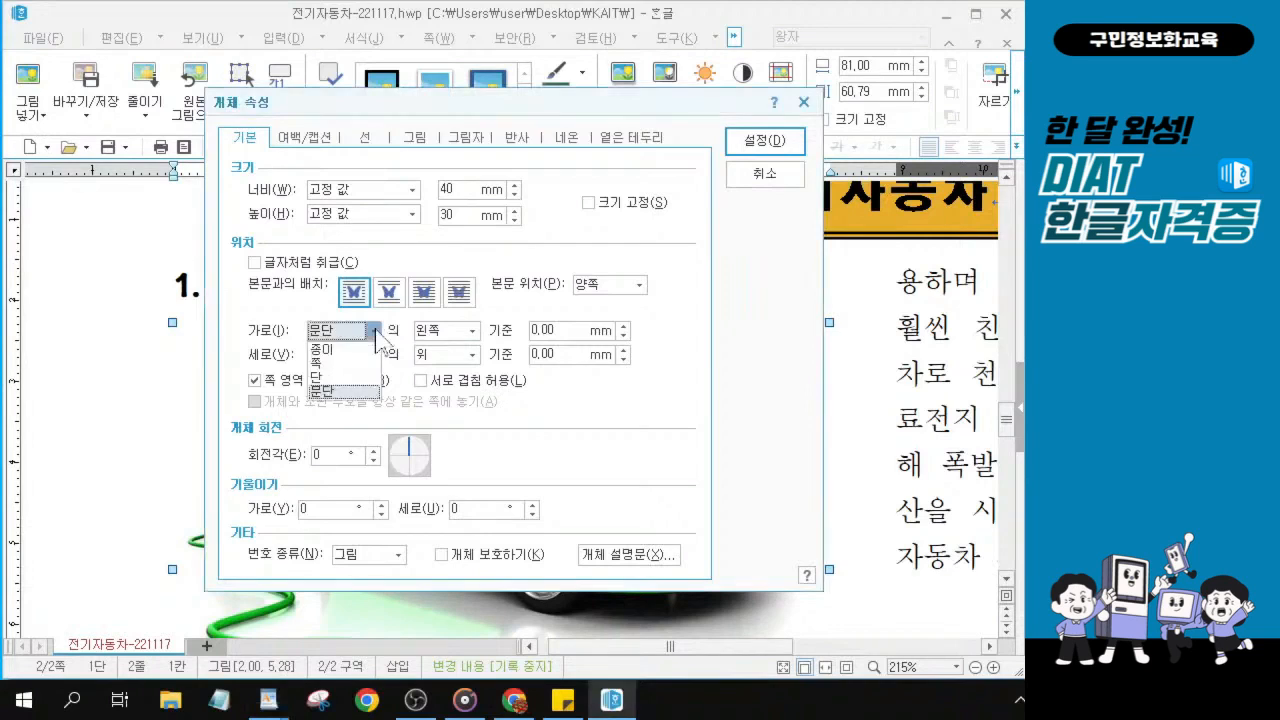
click(327, 364)
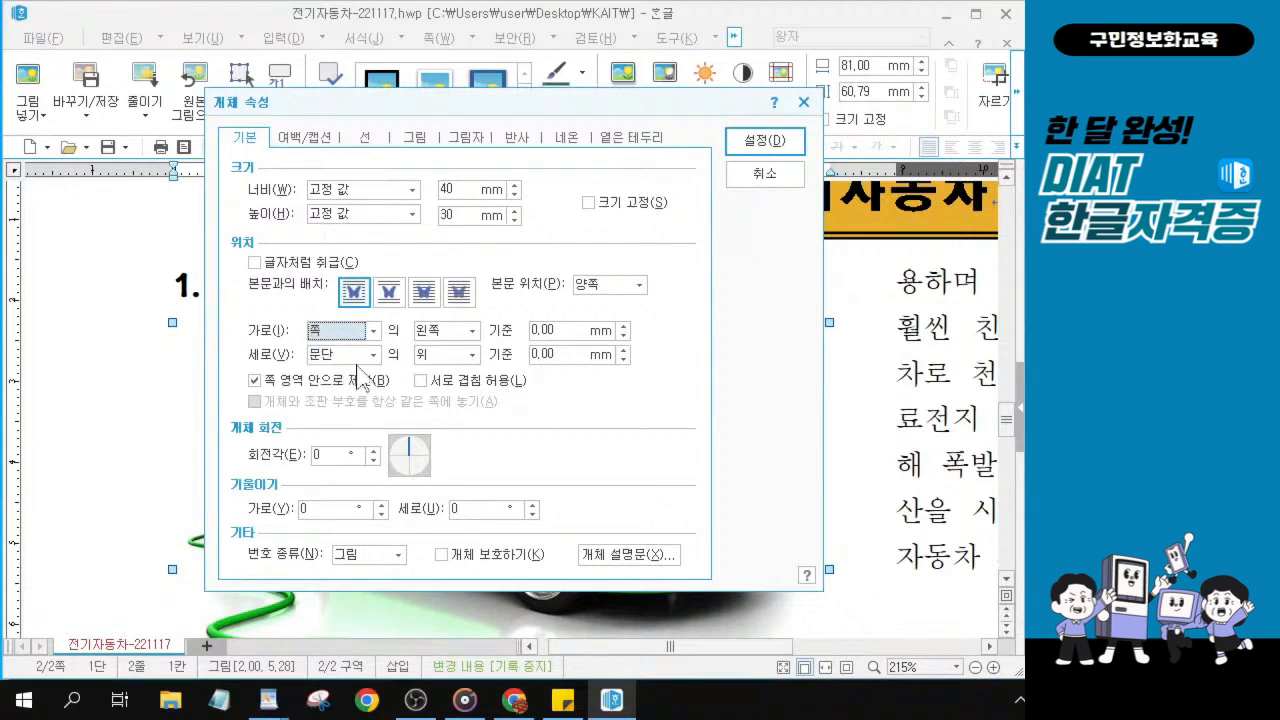
click(374, 355)
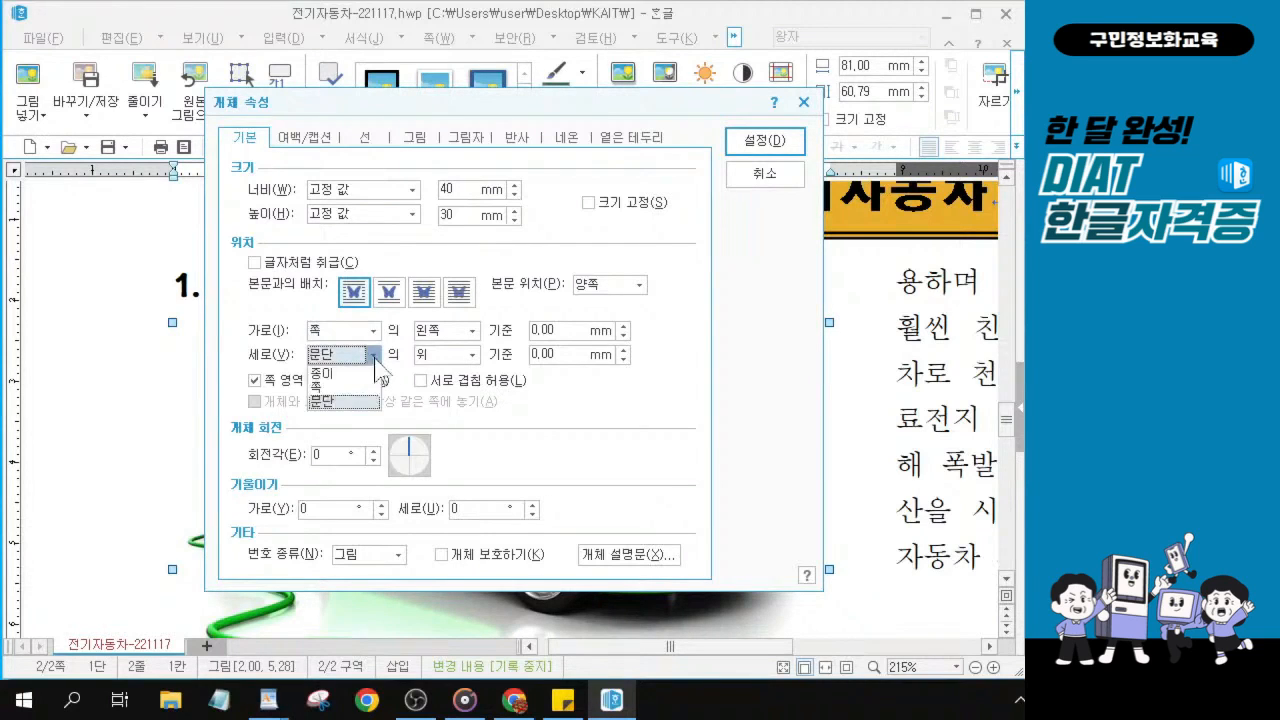
click(330, 386)
double_click(566, 355)
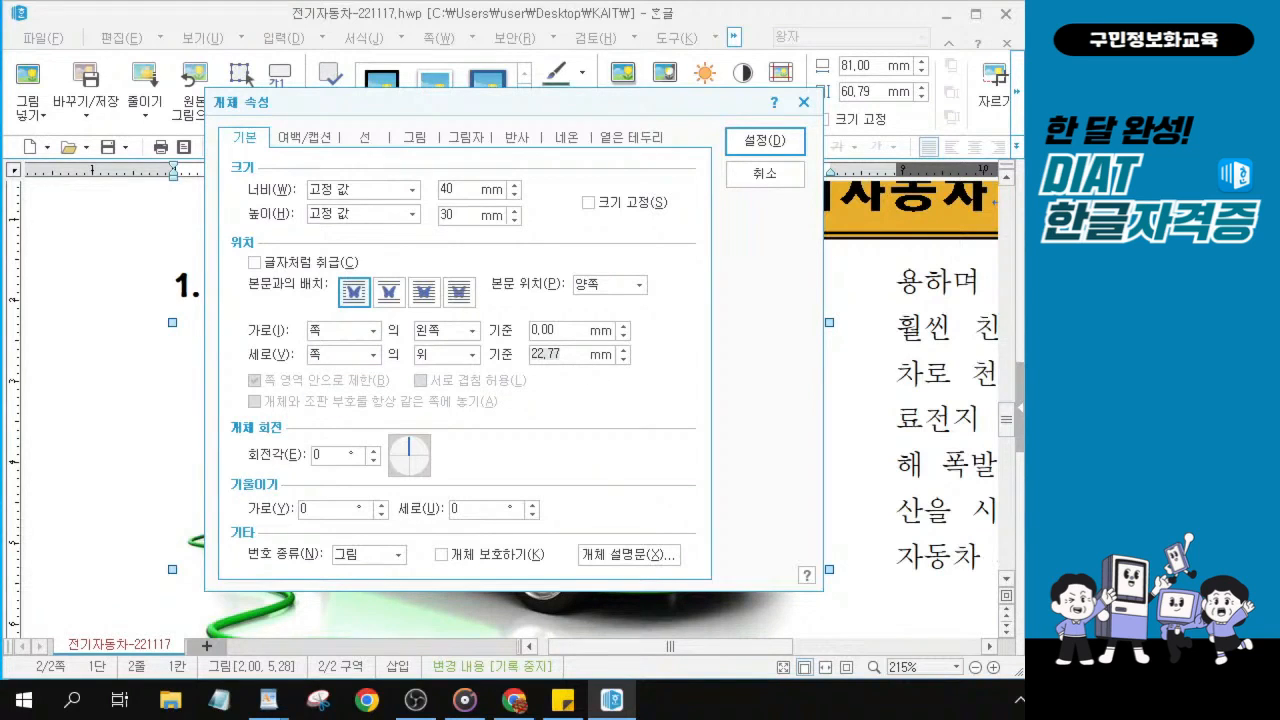
text(24)
click(1090, 318)
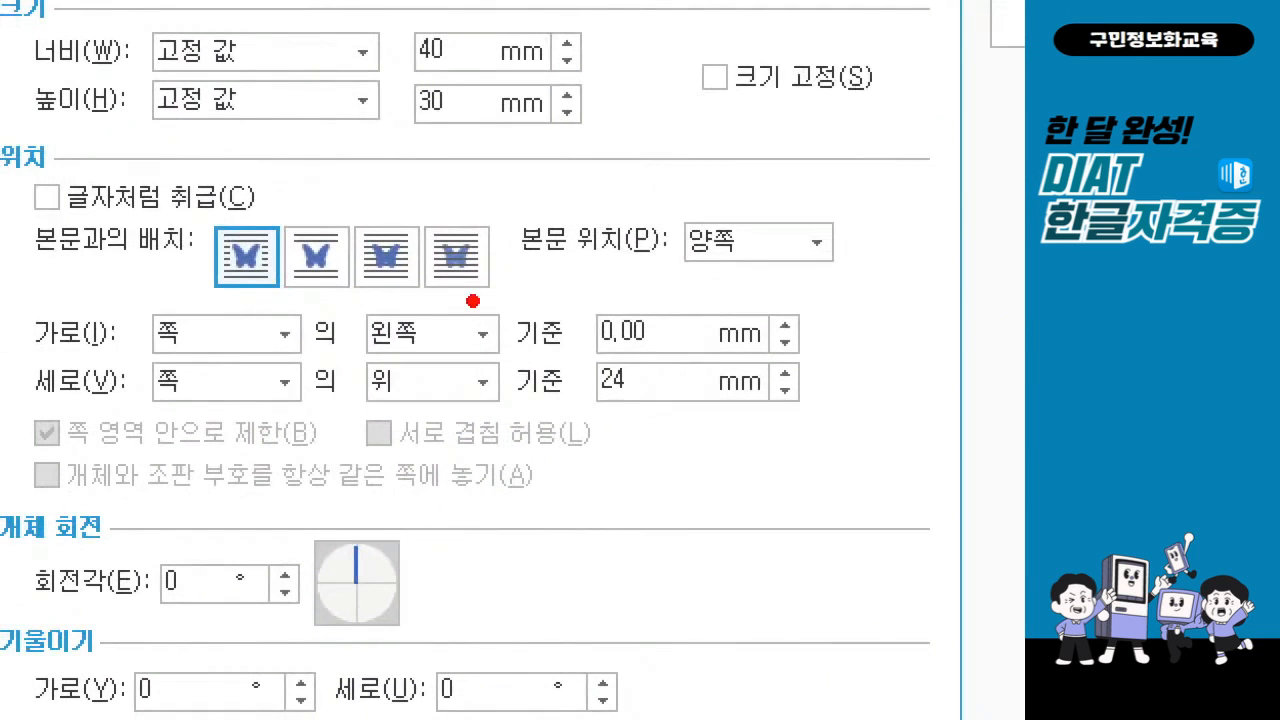
mouse_move(128, 297)
mouse_down()
mouse_move(174, 378)
mouse_move(313, 421)
mouse_up()
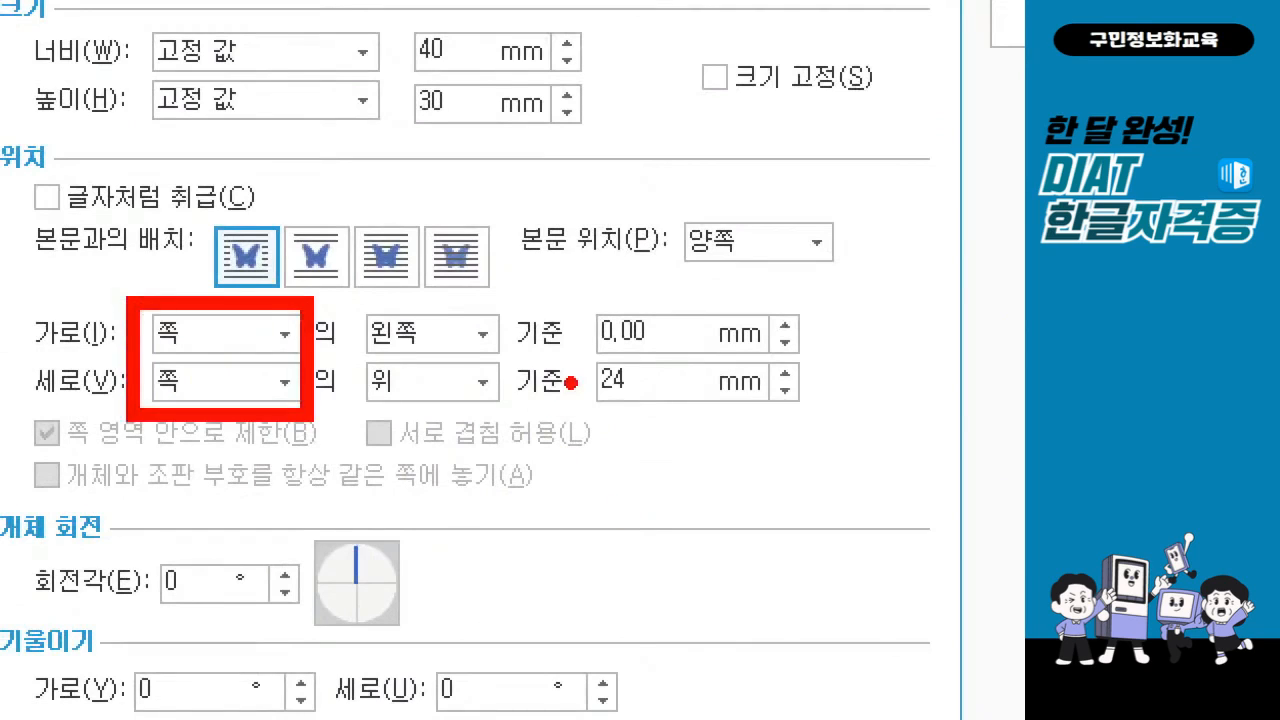
mouse_move(562, 350)
mouse_down()
mouse_move(621, 407)
mouse_move(822, 419)
mouse_up()
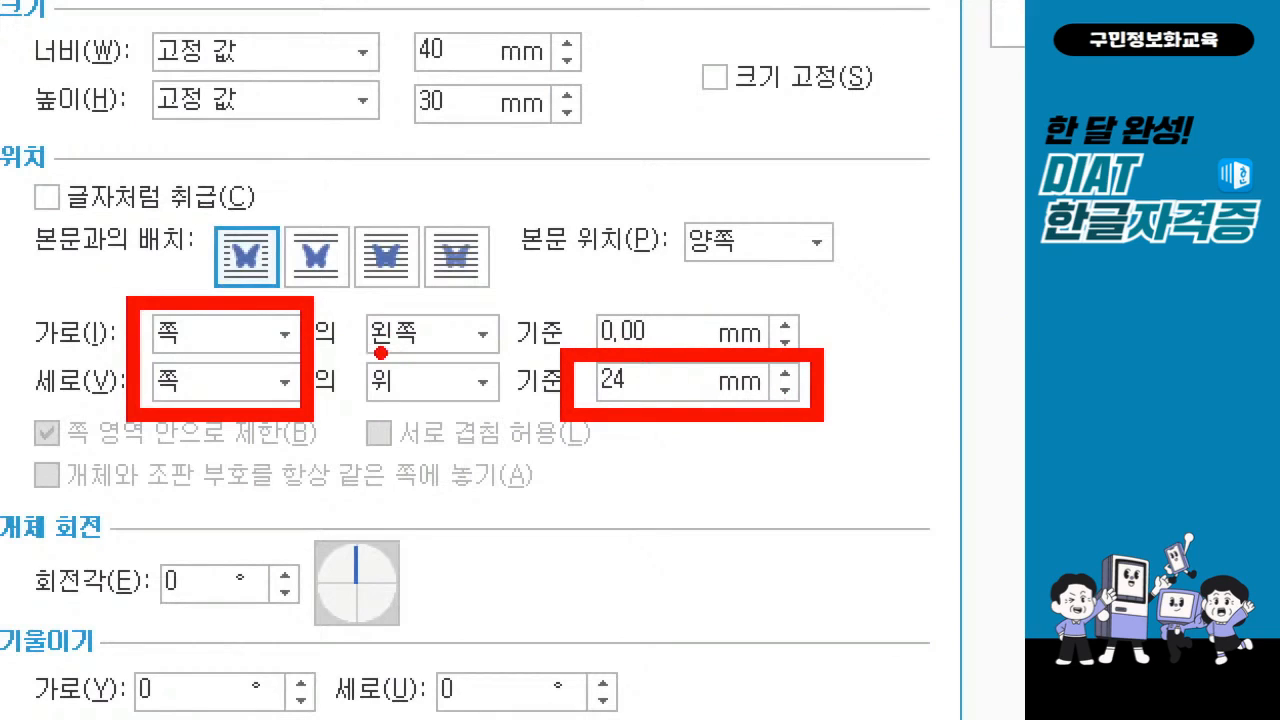
drag(380, 352, 426, 352)
mouse_move(386, 406)
mouse_down()
mouse_move(364, 406)
mouse_move(410, 407)
mouse_up()
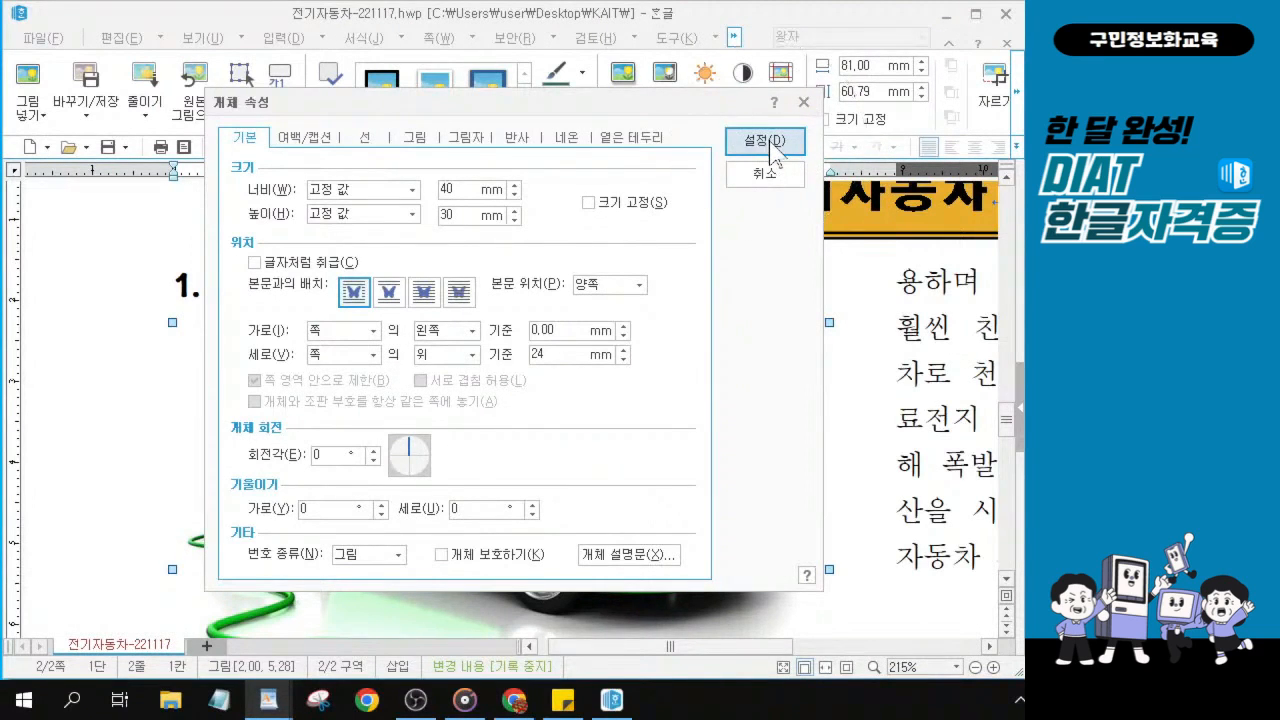
click(769, 148)
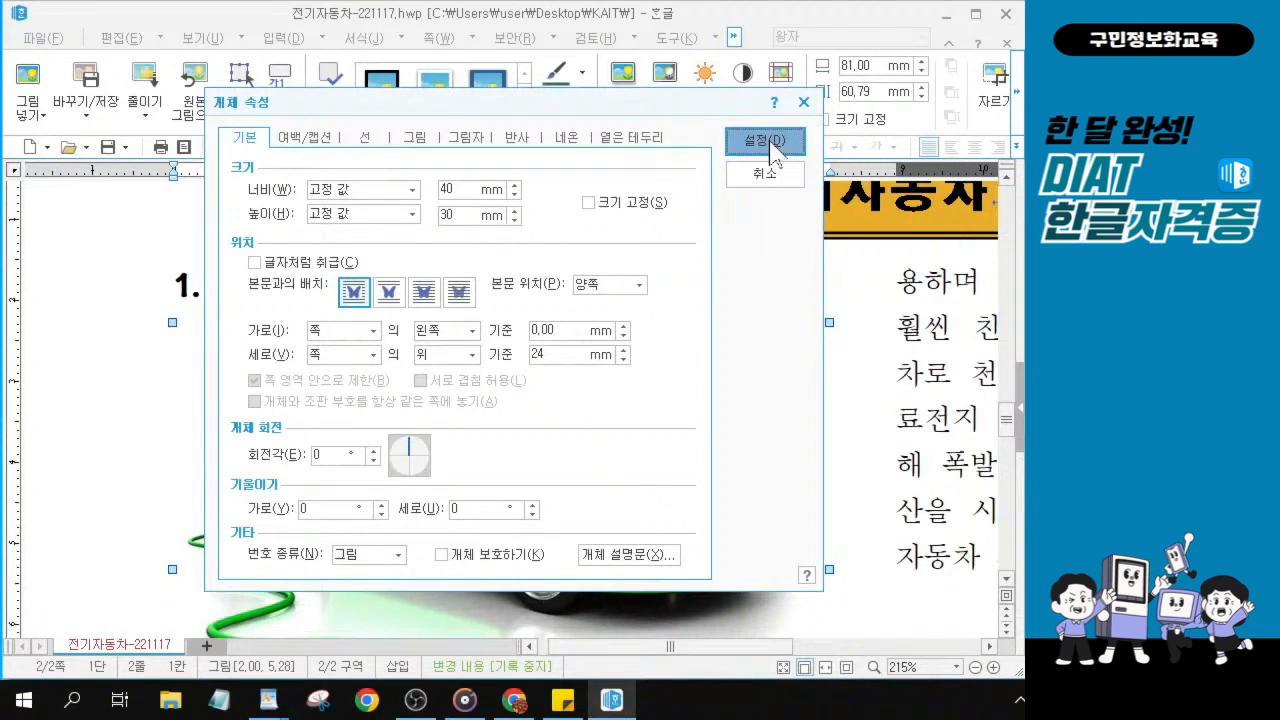
click(766, 142)
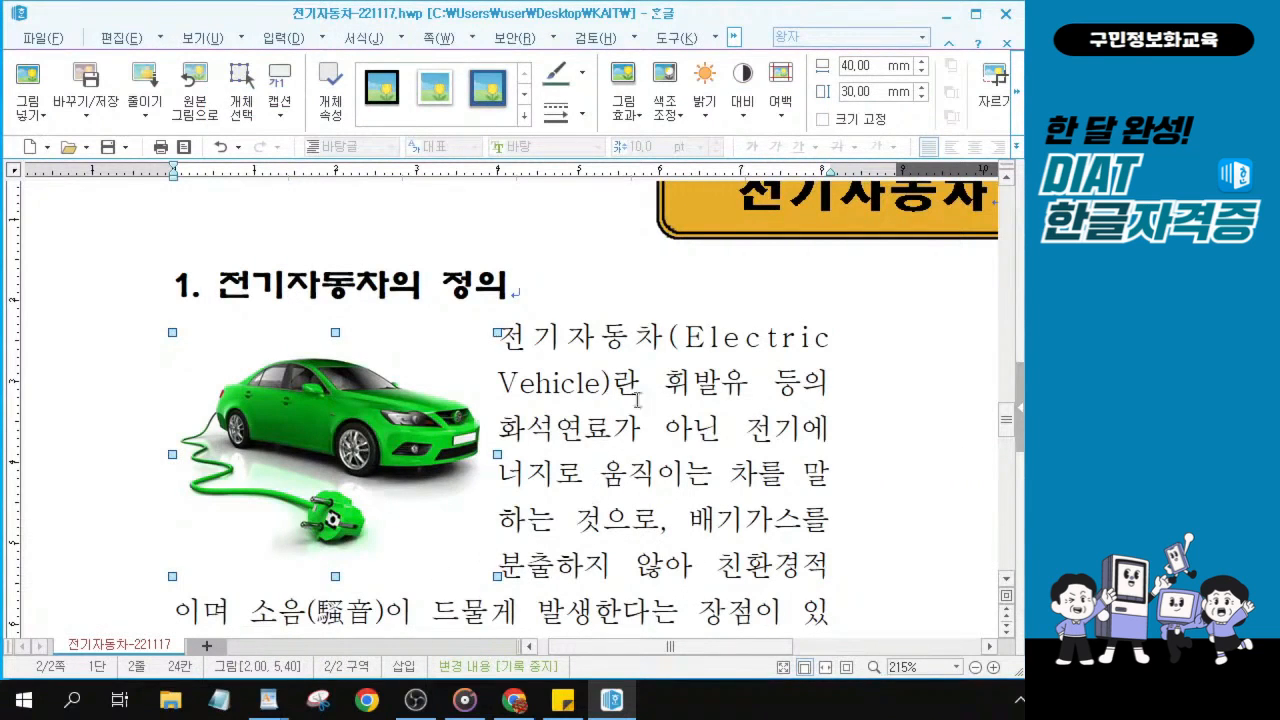
click(614, 487)
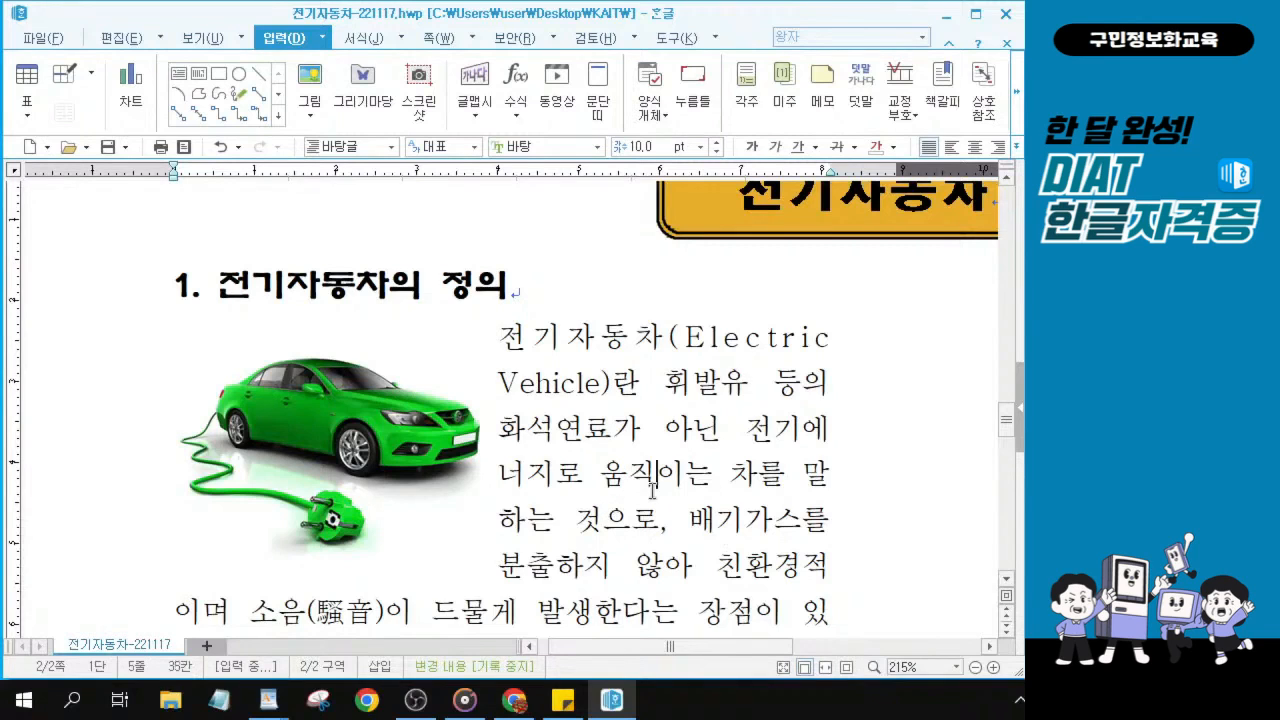
key(ctrl)
key(ctrl)
key(ctrl)
key(alt+Tab)
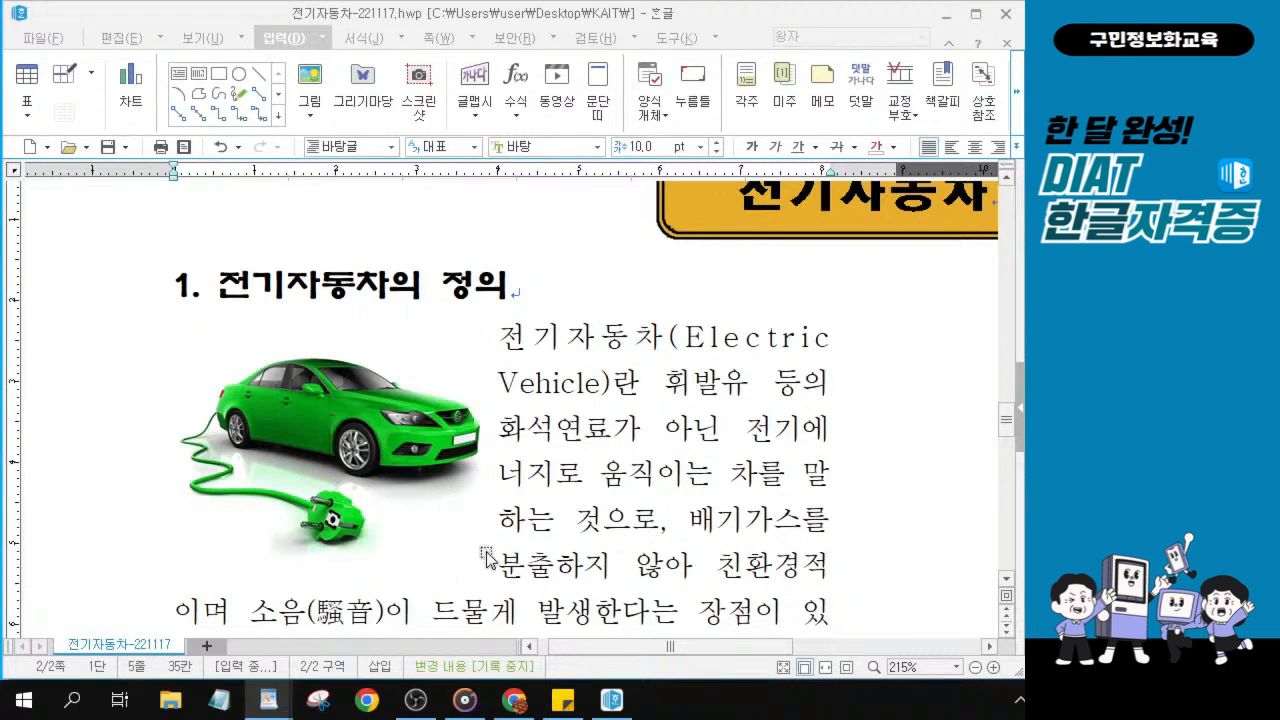
Insert a footnote directly after 엘론 머스크 in the paragraph below heading 2. 21세기 전기자동차.
scroll(527, 525, down, 2)
scroll(537, 485, up, 2)
scroll(537, 483, down, 10)
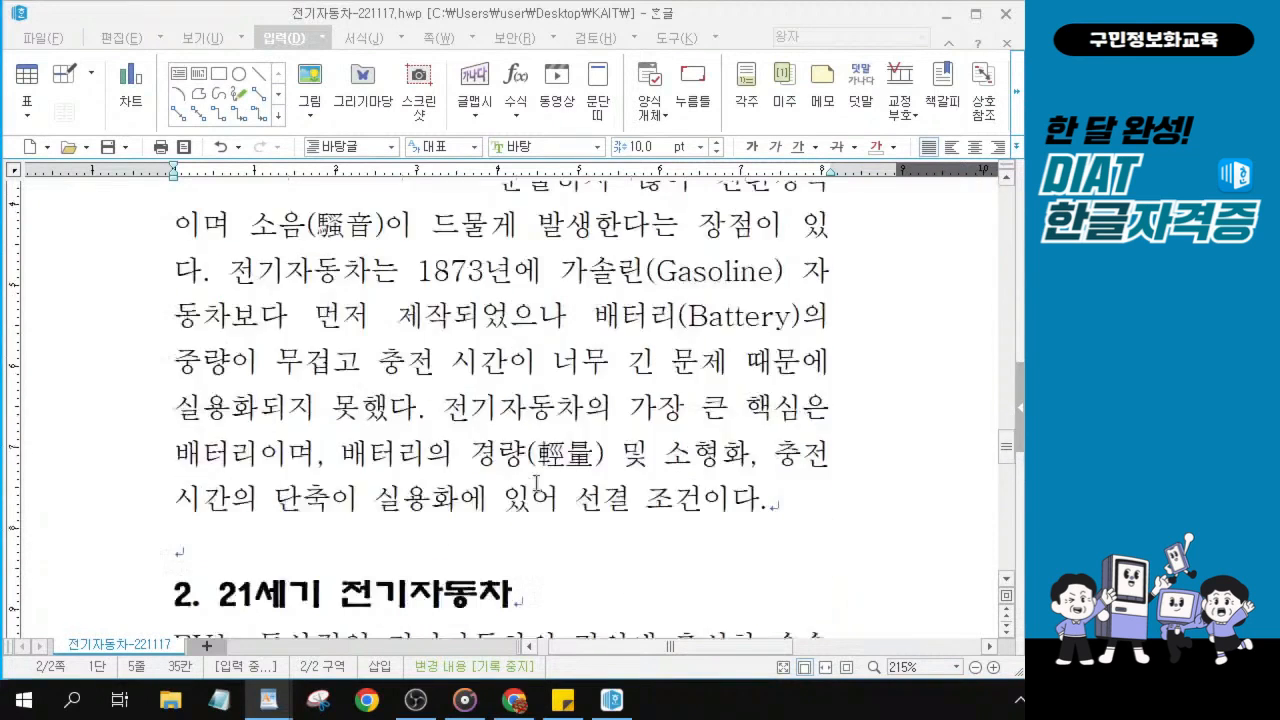
click(370, 363)
key(ctrl)
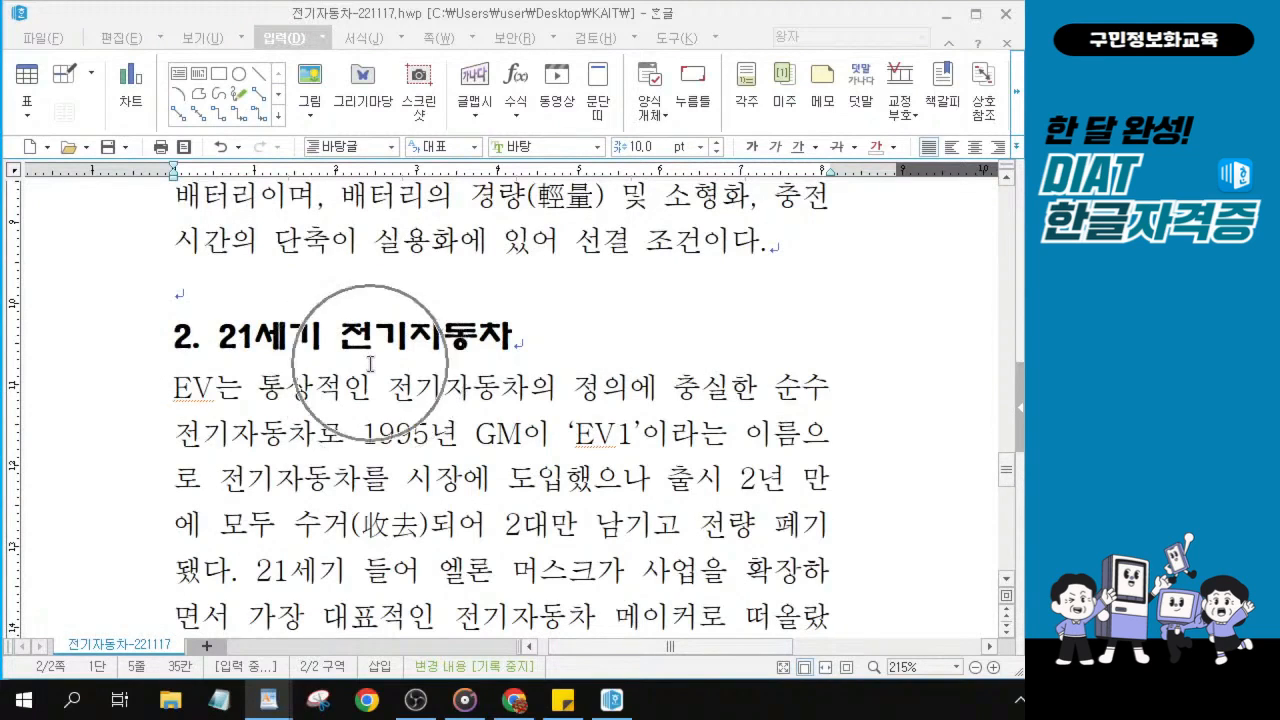
key(ctrl)
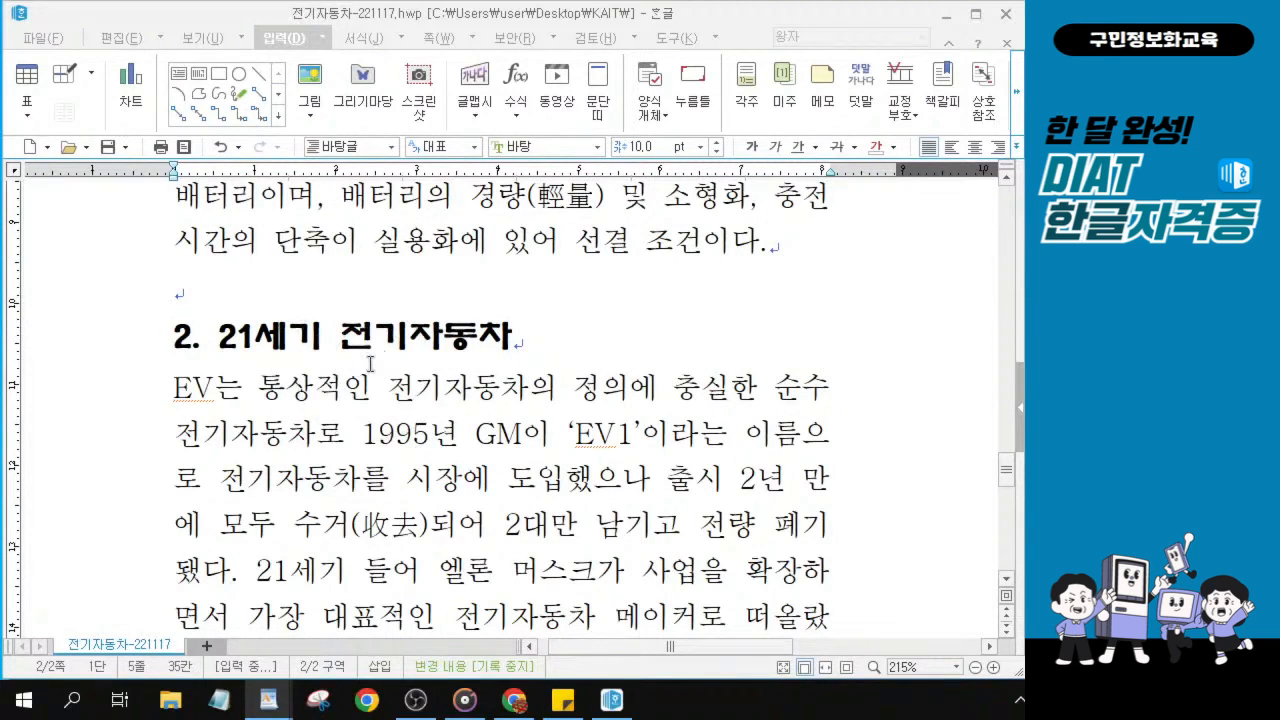
key(ctrl)
key(ctrl)
key(ctrl)
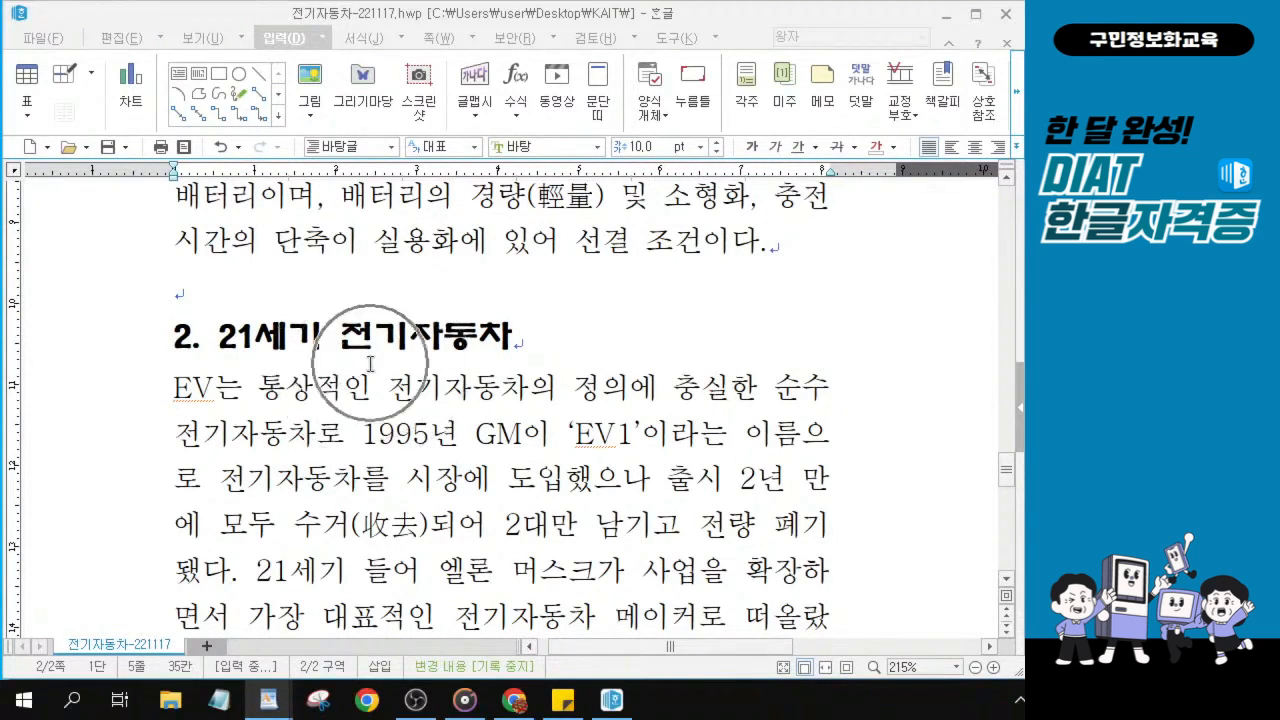
drag(174, 387, 832, 575)
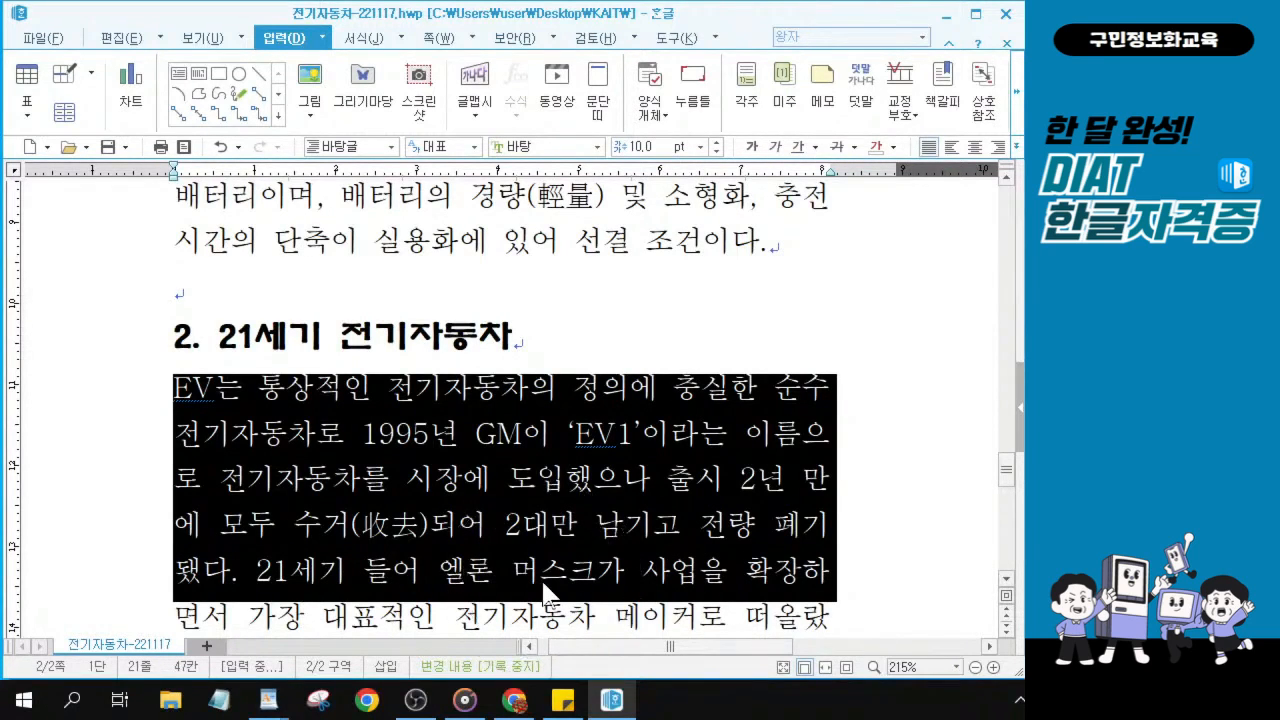
scroll(546, 593, down, 1)
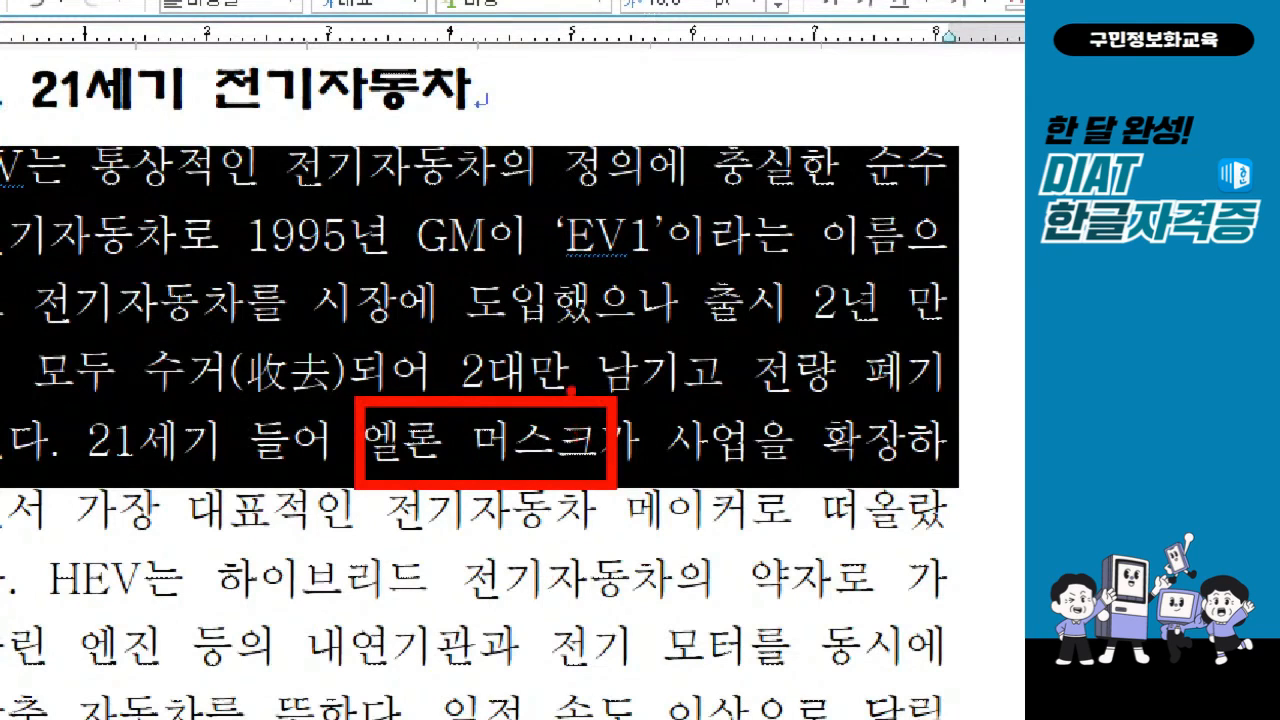
drag(570, 390, 632, 376)
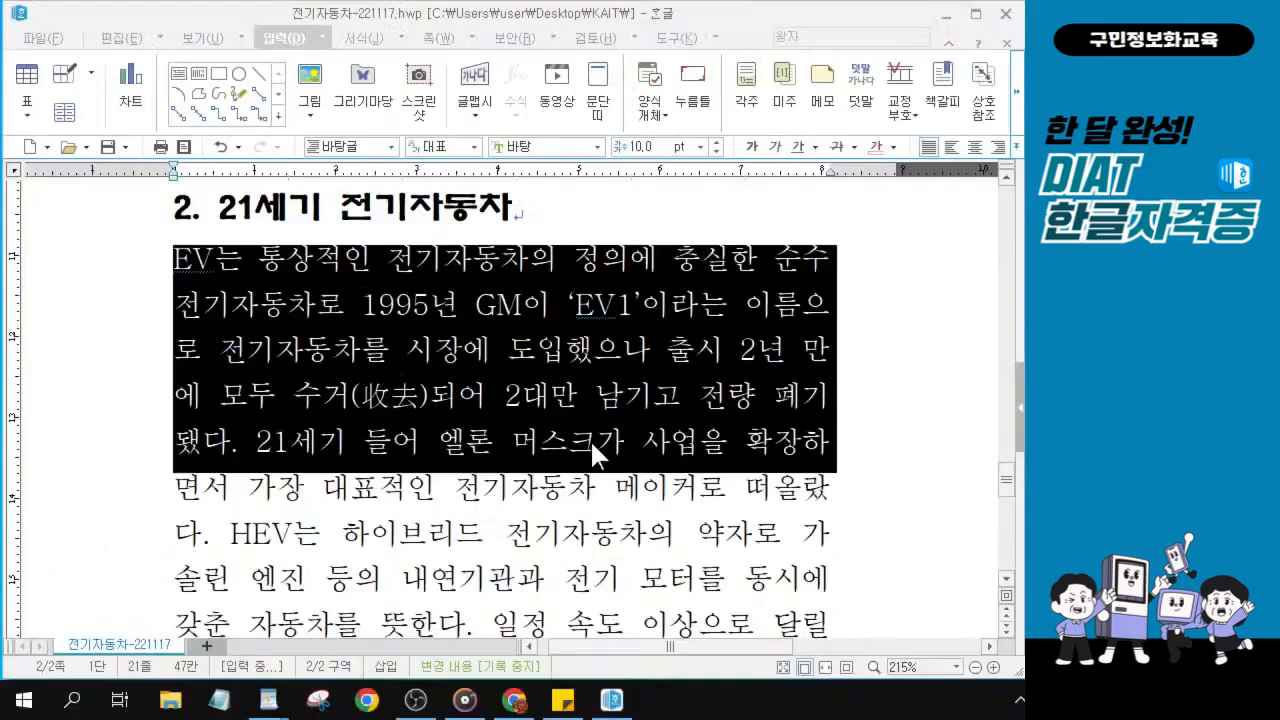
click(600, 444)
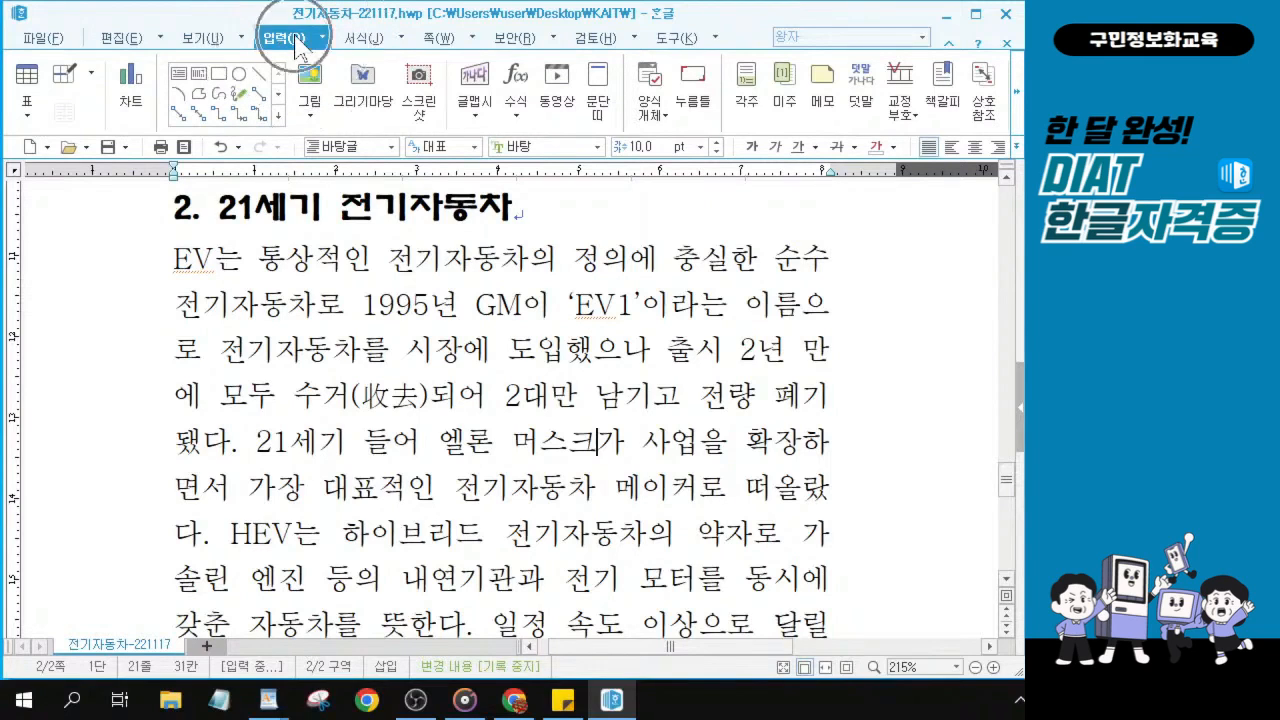
click(752, 118)
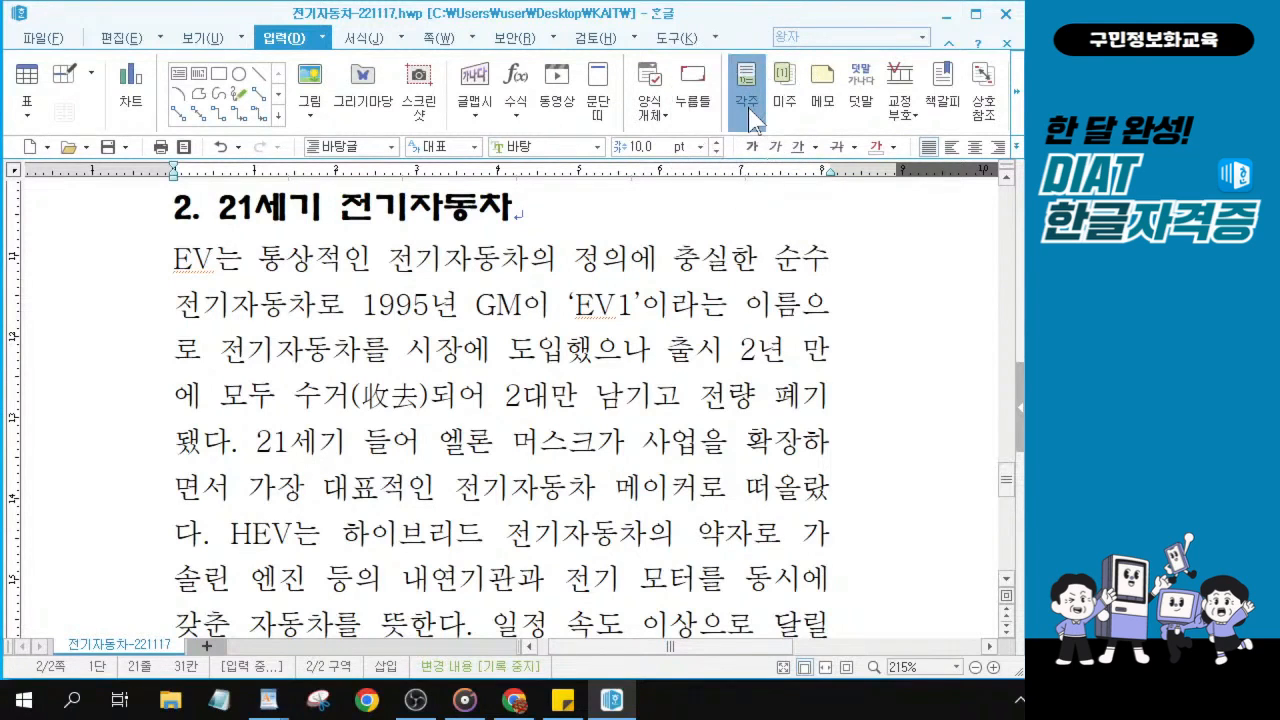
click(748, 107)
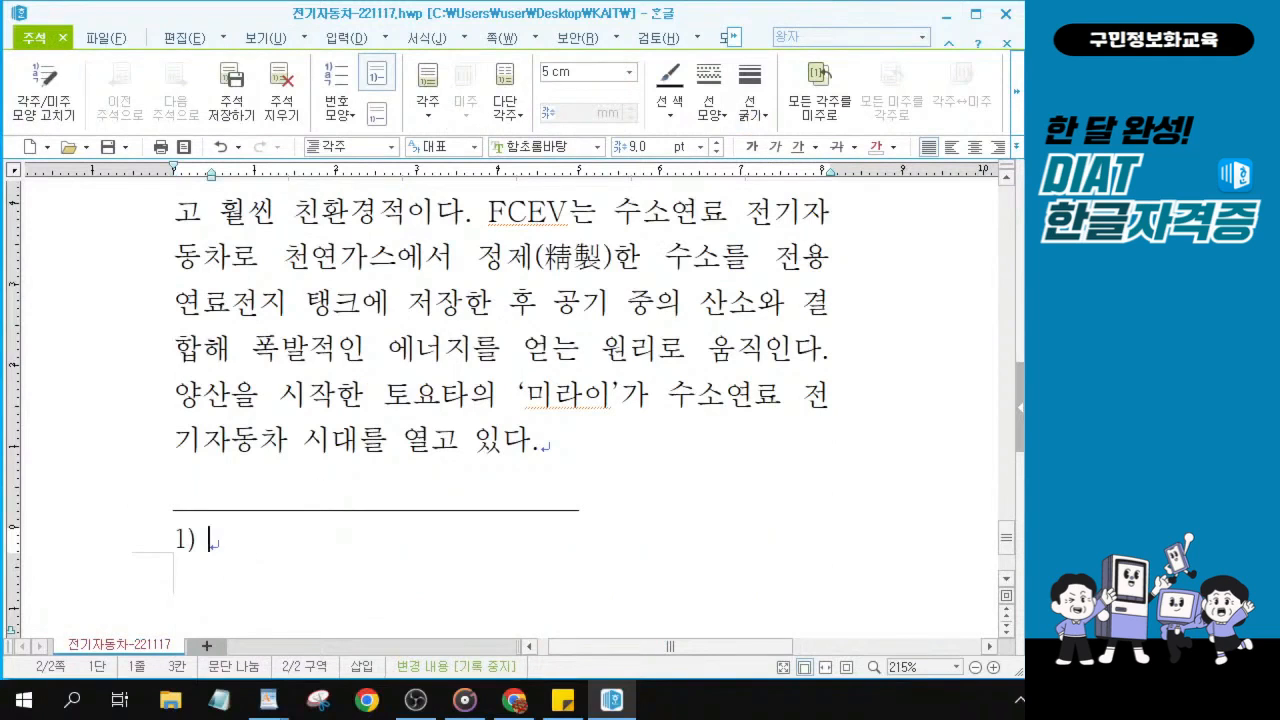
Enter 전기차 제조업체 테슬라 모터스의 최고경영자 as the footnote text, with no space inside 최고경영자.
key(alt+Tab)
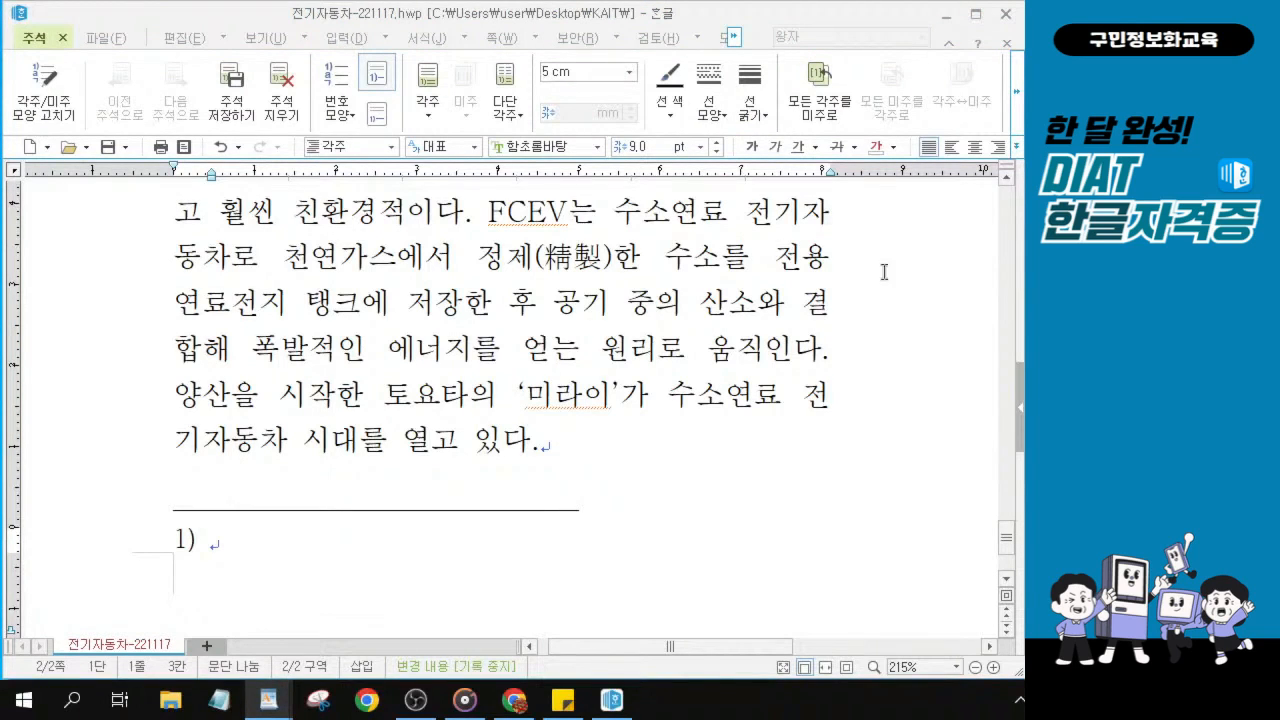
click(207, 540)
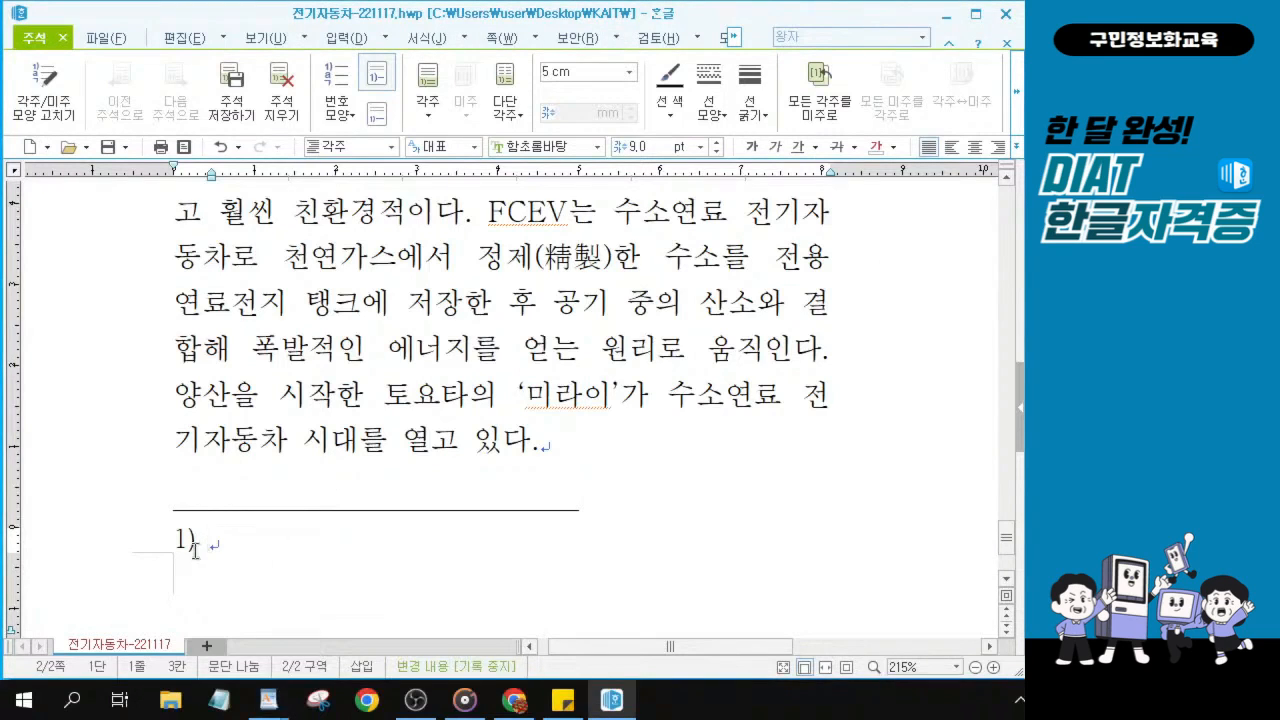
text(전기차)
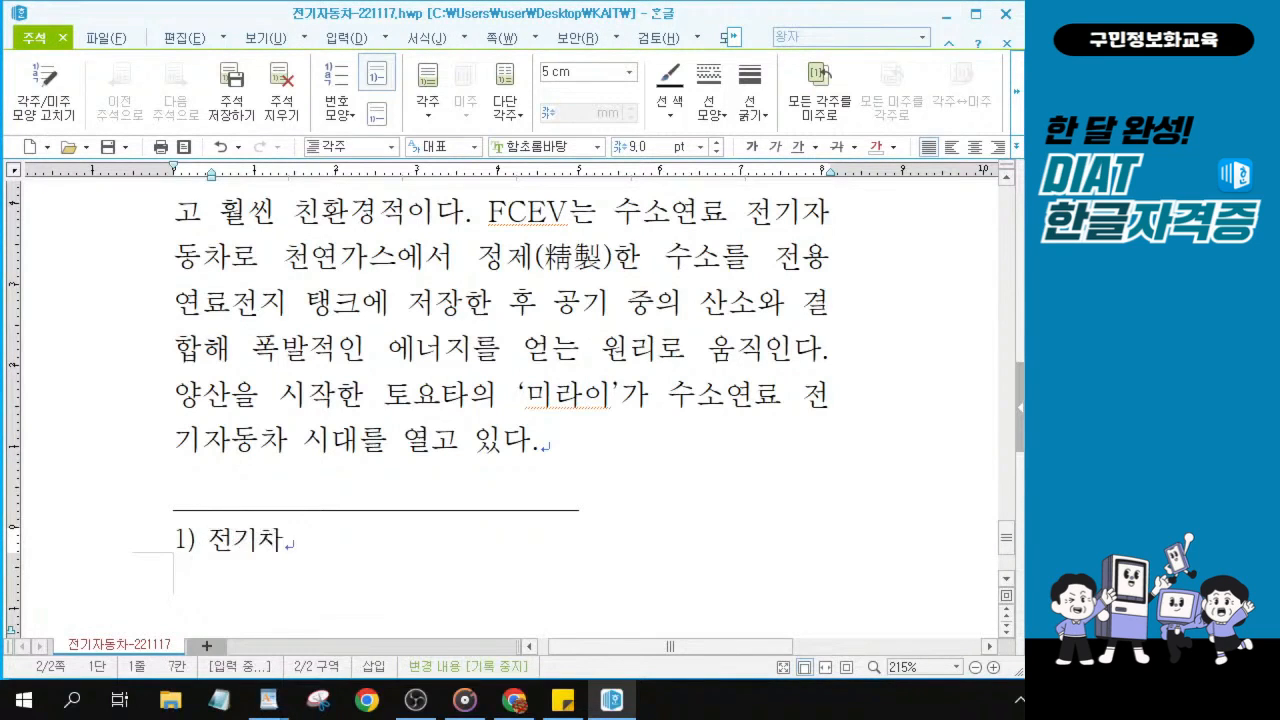
text( 제조업)
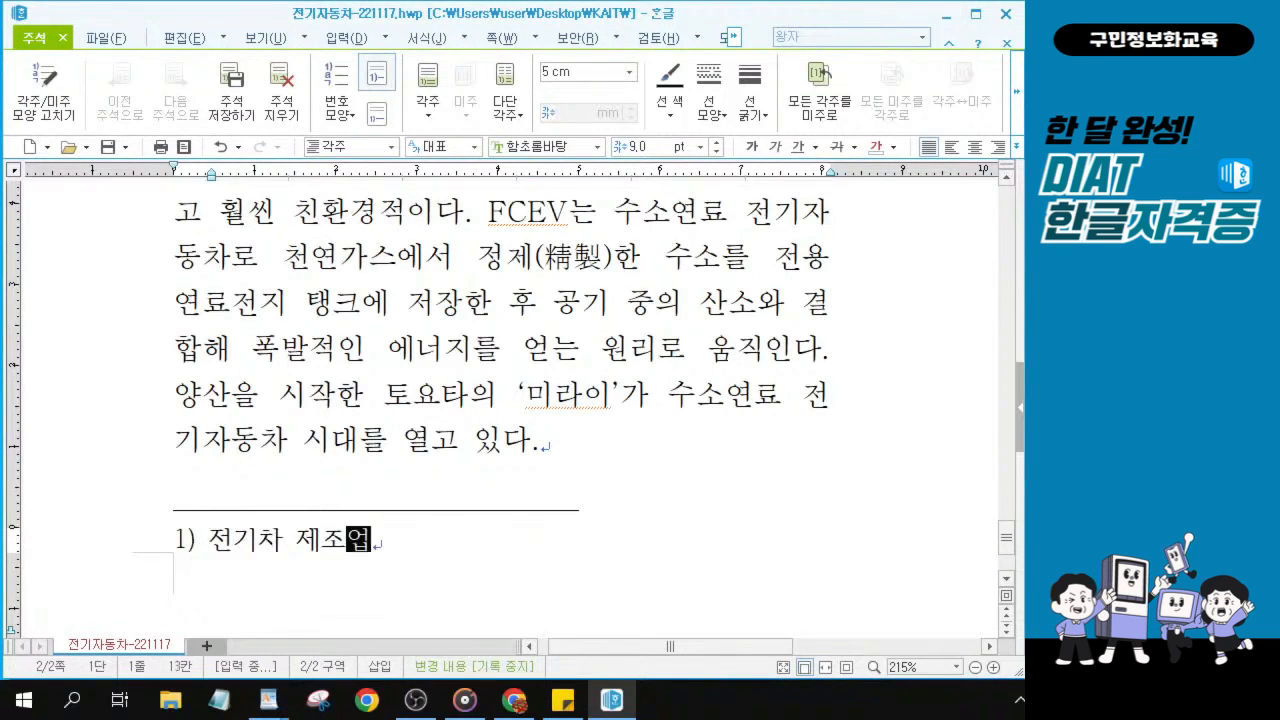
text(체 모)
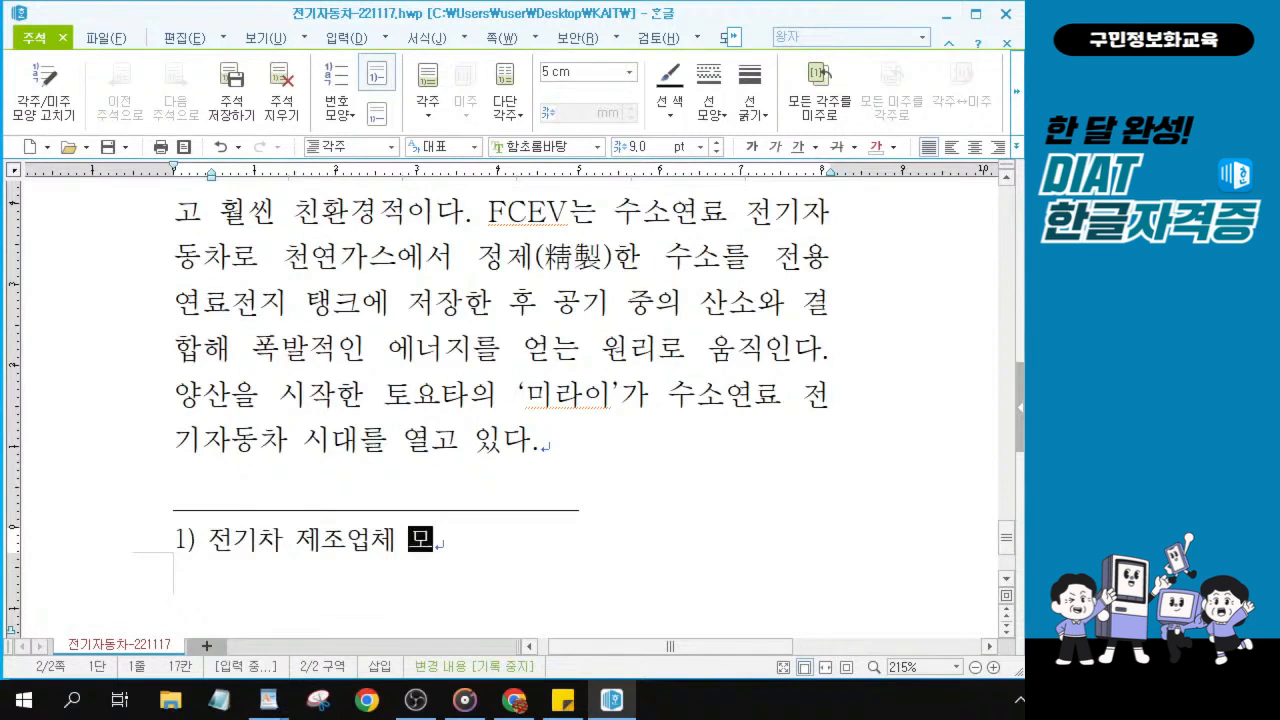
key(BackSpace)
key(BackSpace)
text(테슬라 모텃)
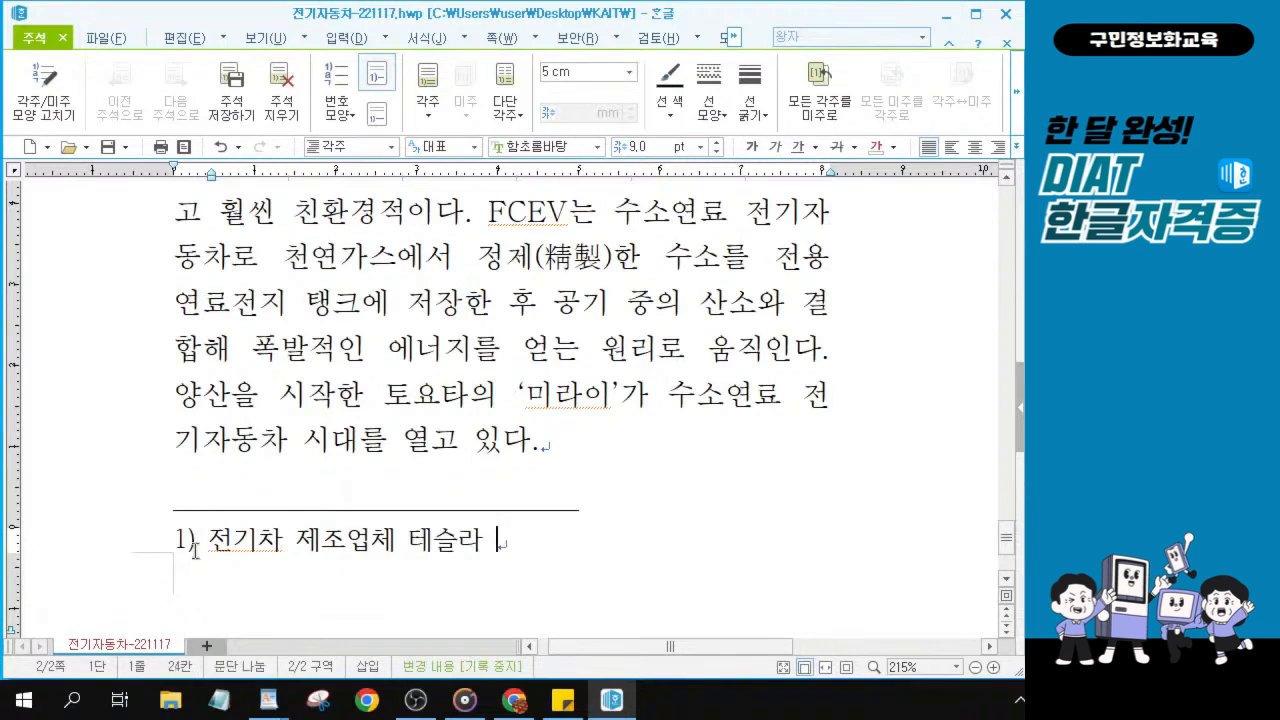
text(스의 )
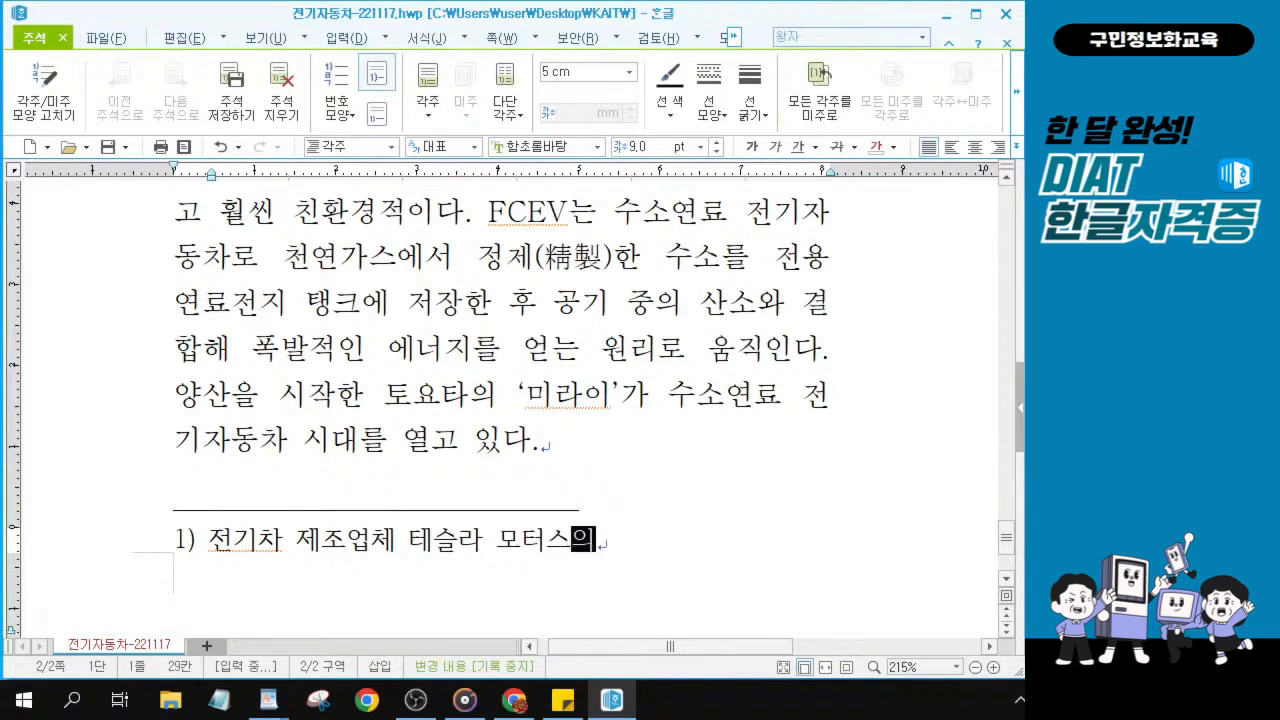
text(최고 )
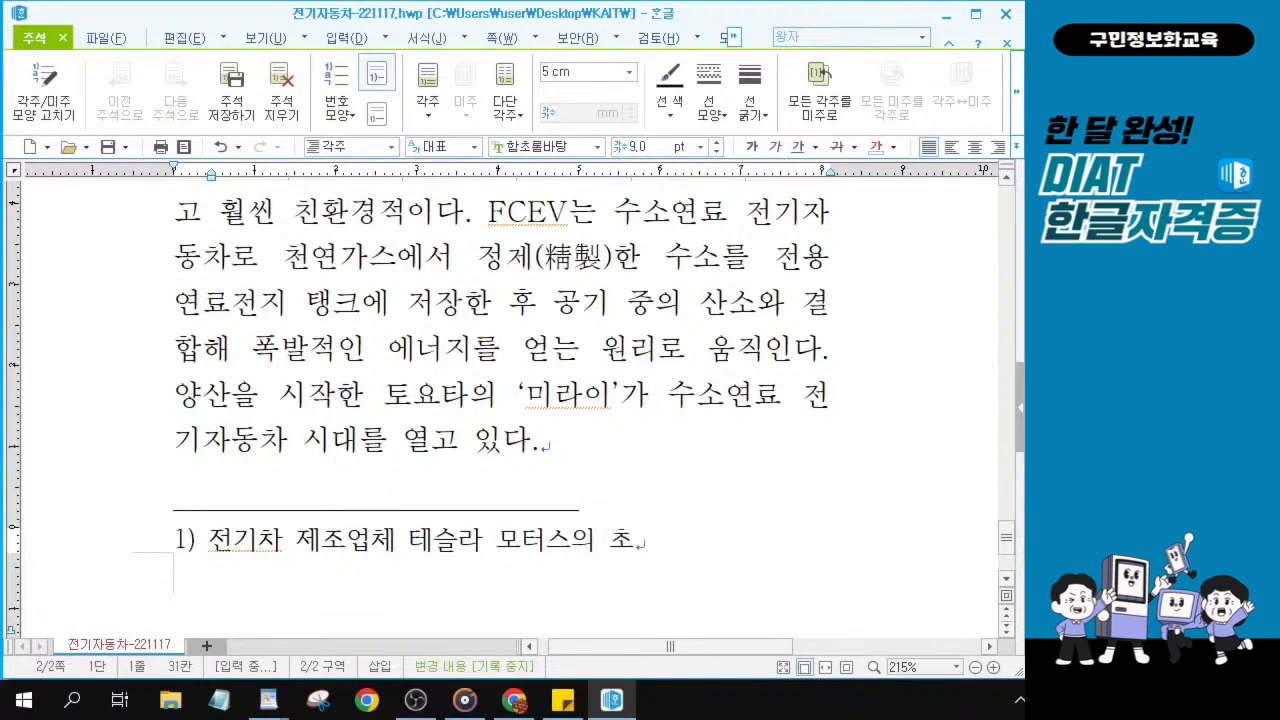
text(경영자)
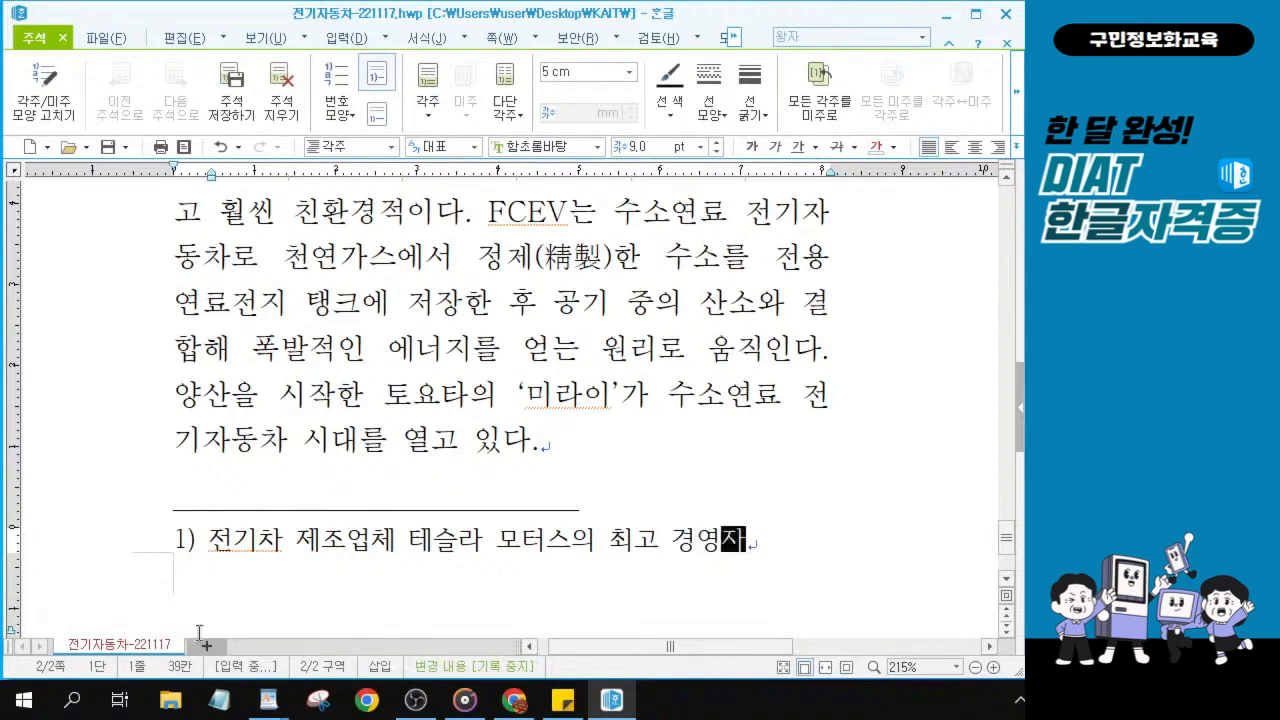
click(659, 540)
key(Delete)
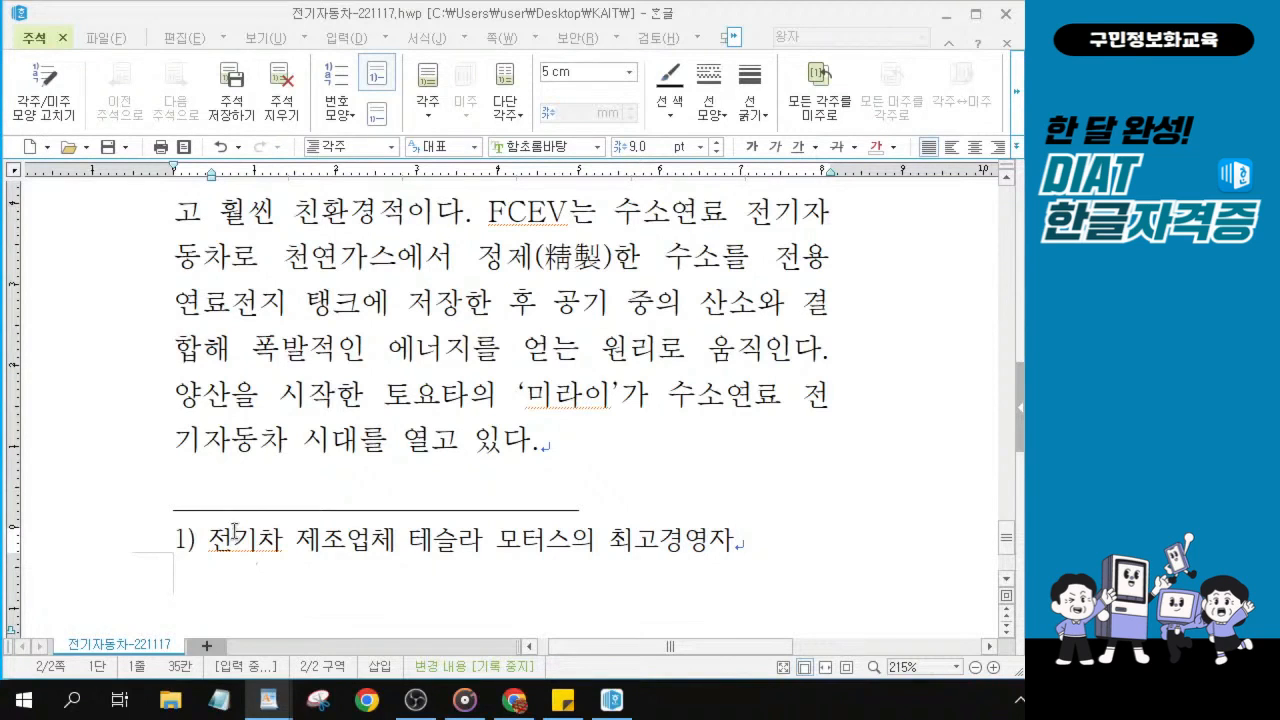
Set the font of the entire footnote line, including its number, to 굴림체.
click(206, 538)
drag(772, 545, 139, 506)
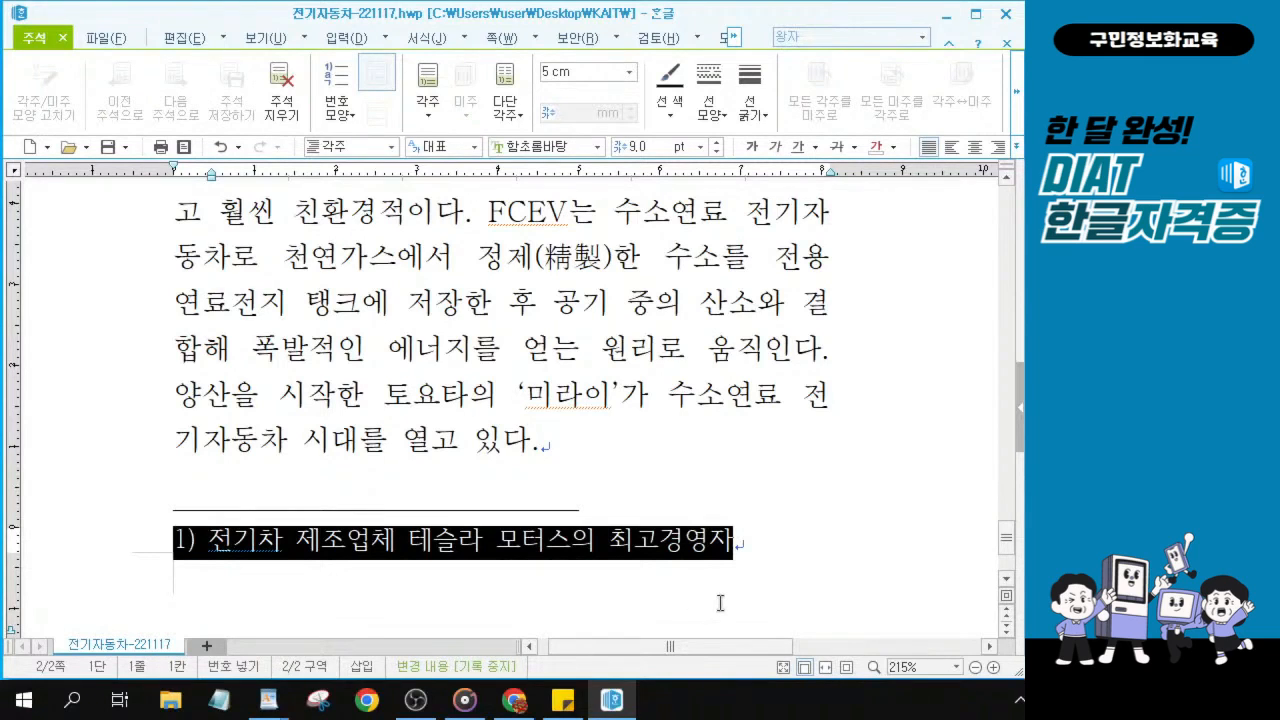
click(538, 148)
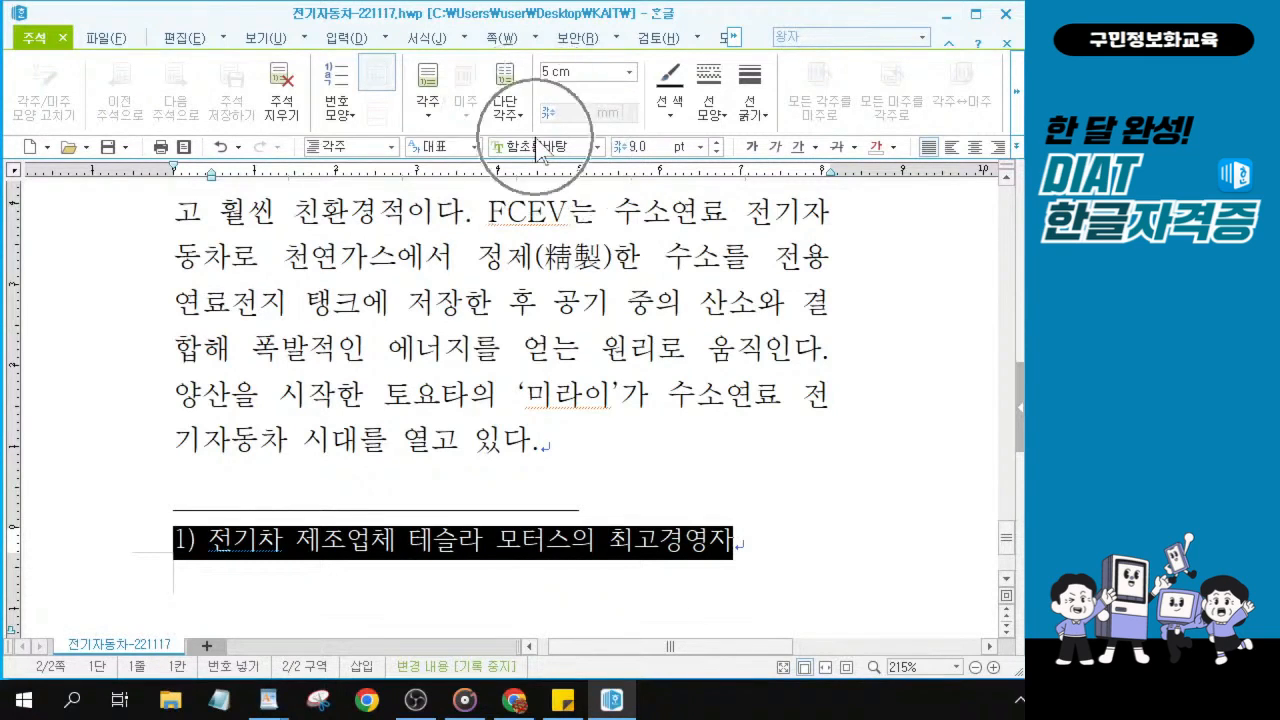
key(ctrl)
key(ctrl)
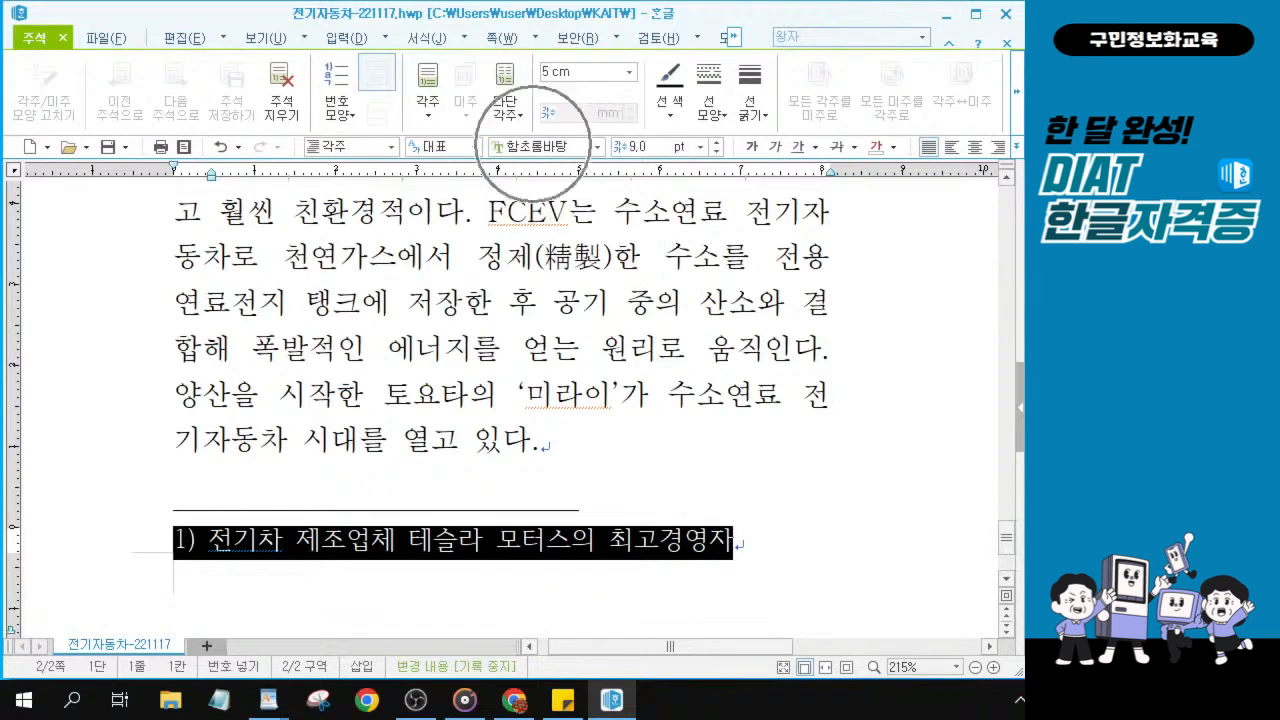
text(굴)
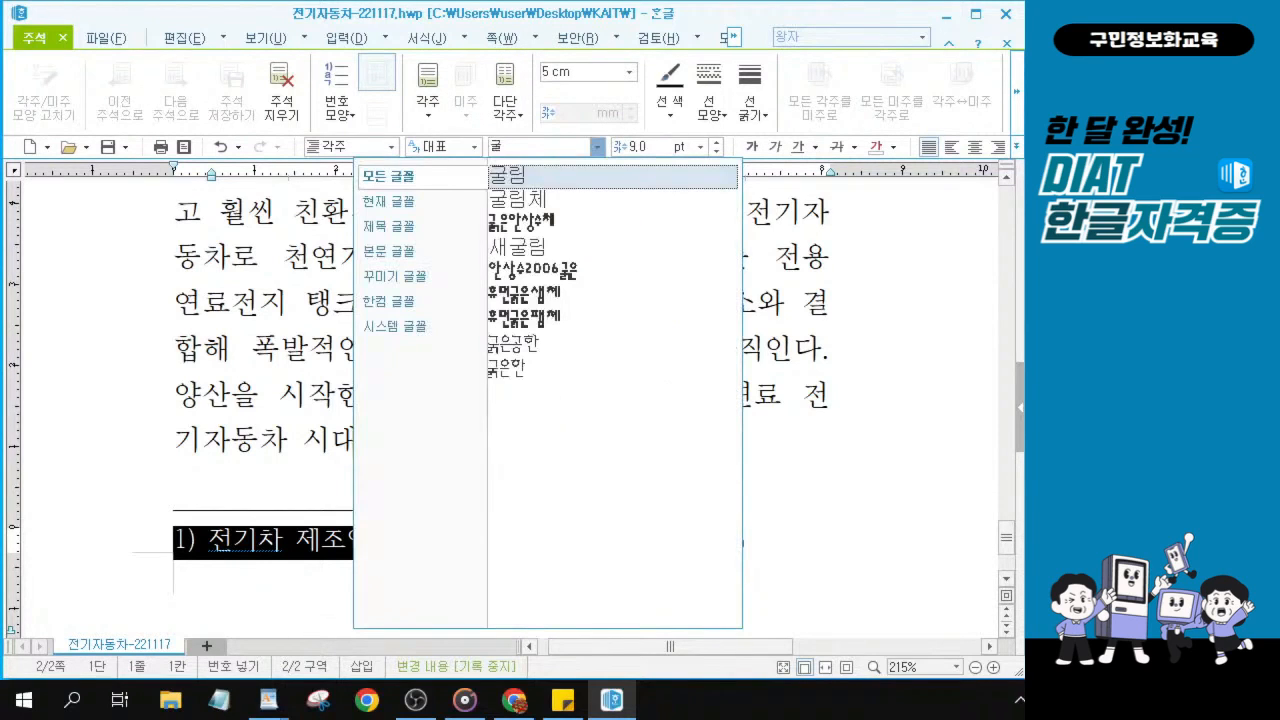
key(ctrl)
key(ctrl)
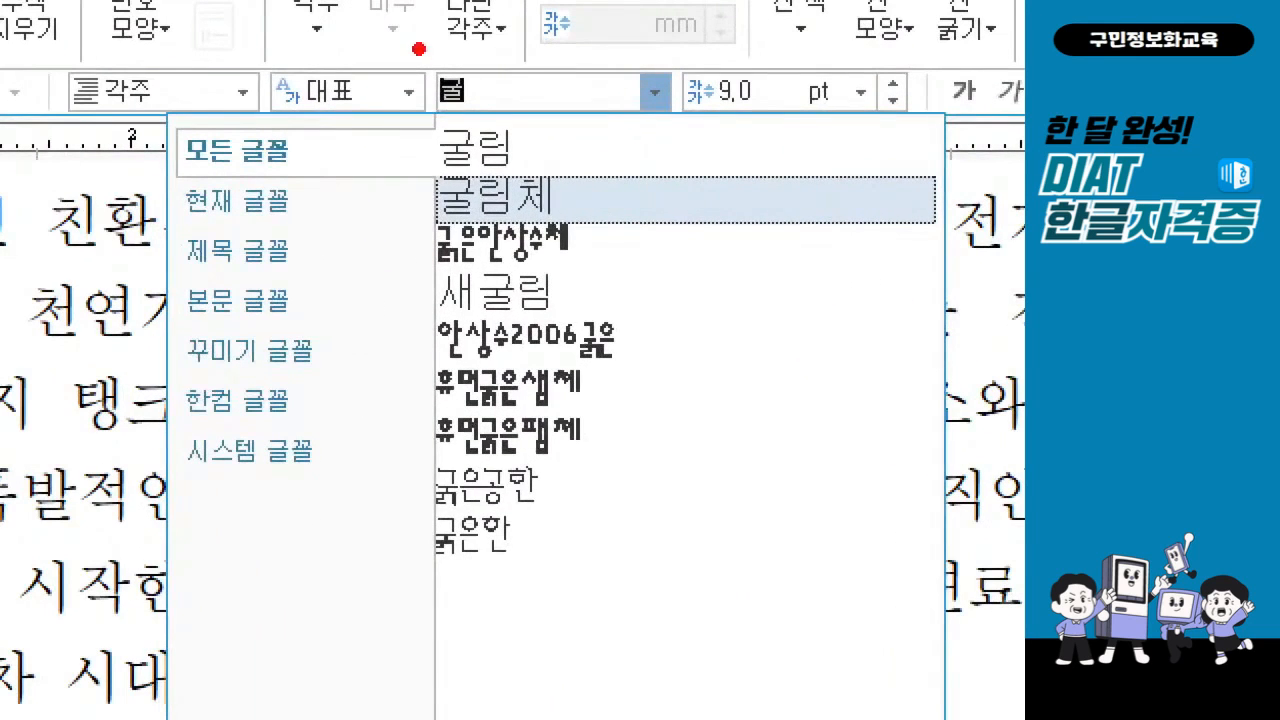
mouse_move(567, 166)
mouse_down()
mouse_move(579, 187)
mouse_move(661, 147)
mouse_up()
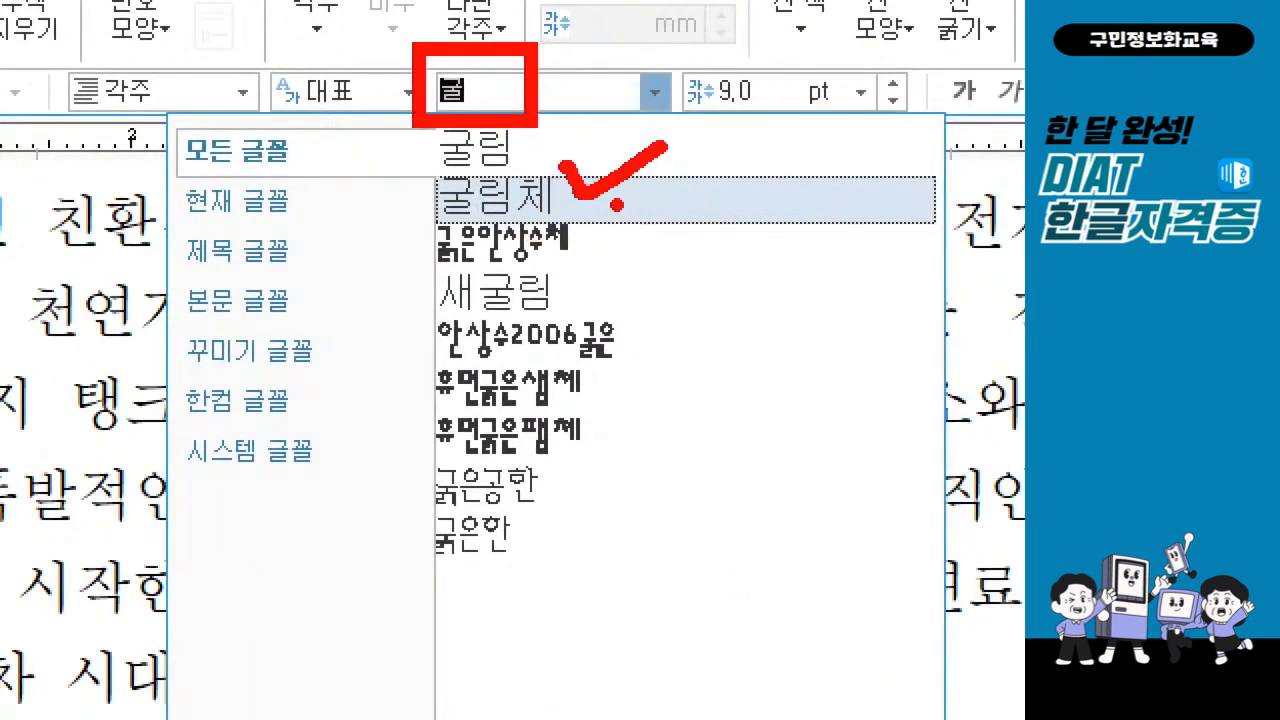
key(Escape)
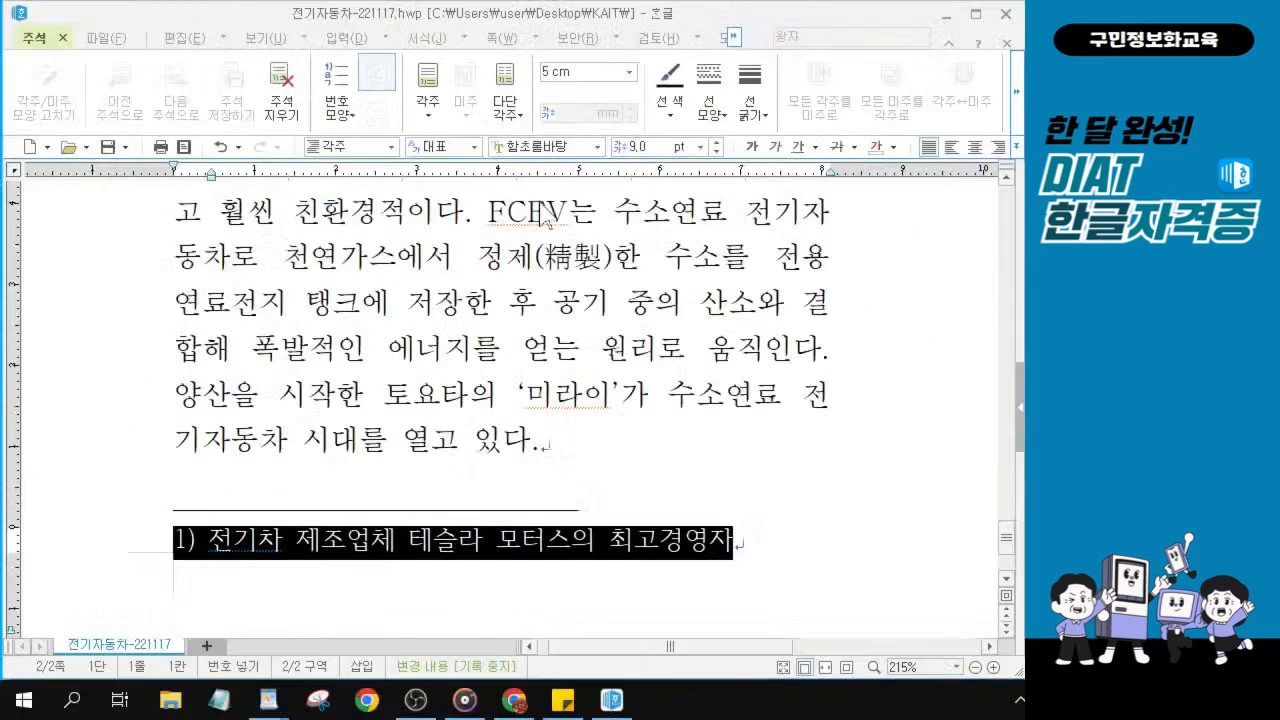
text(굴)
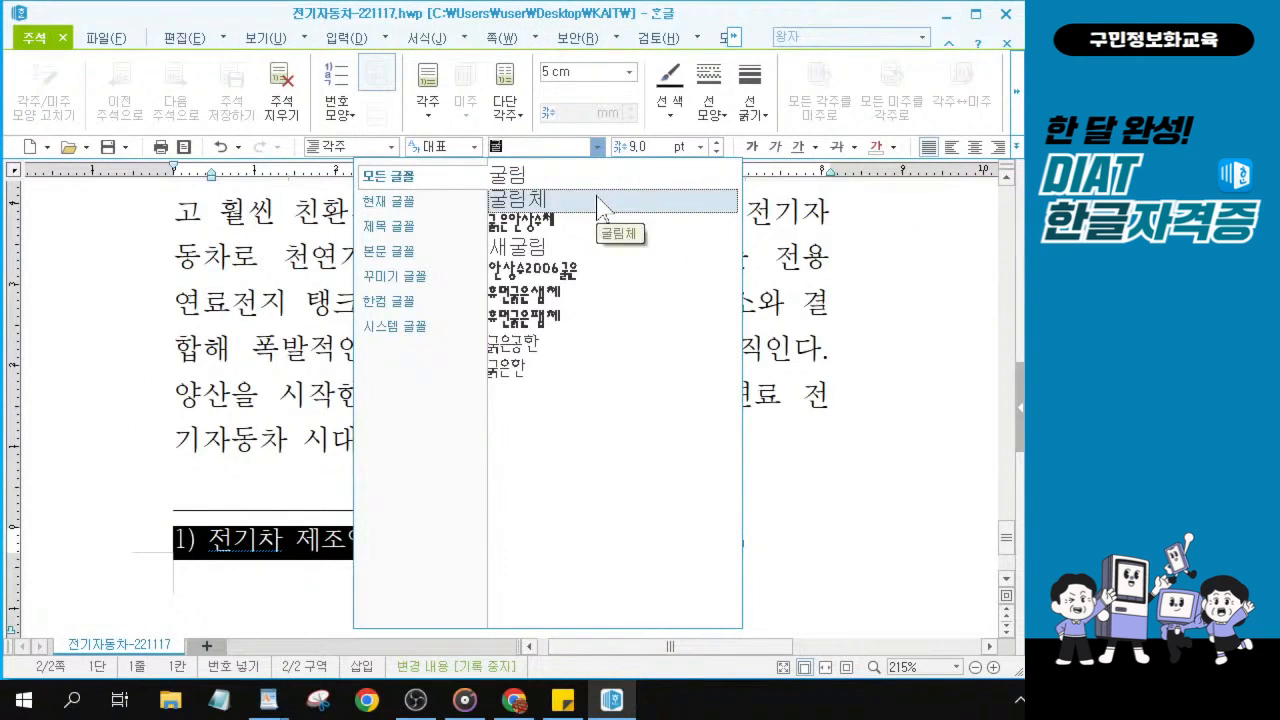
click(582, 205)
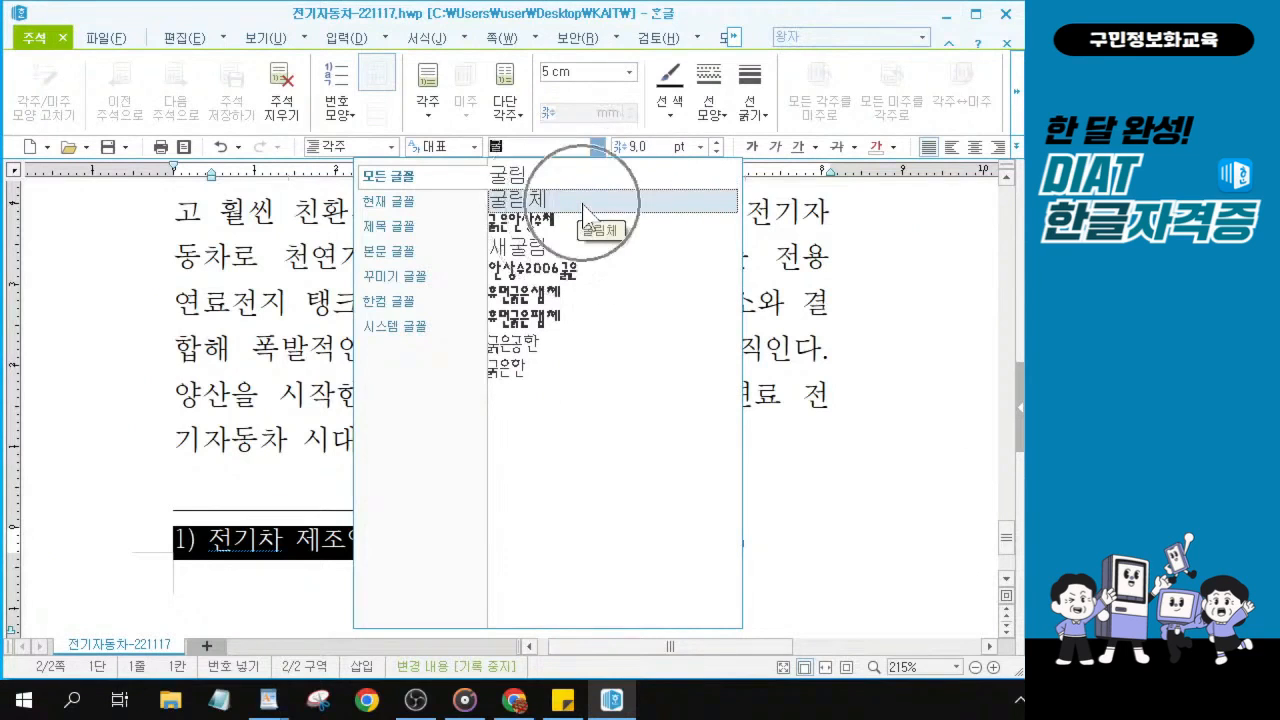
click(583, 205)
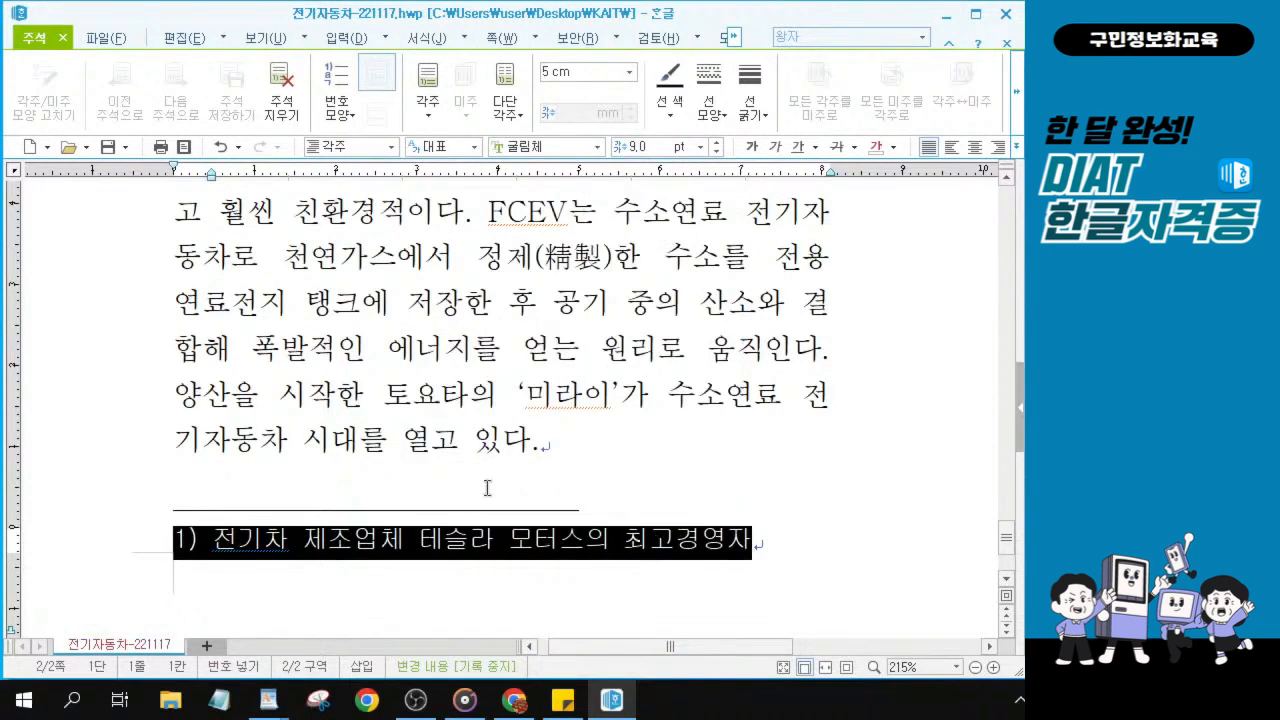
click(398, 537)
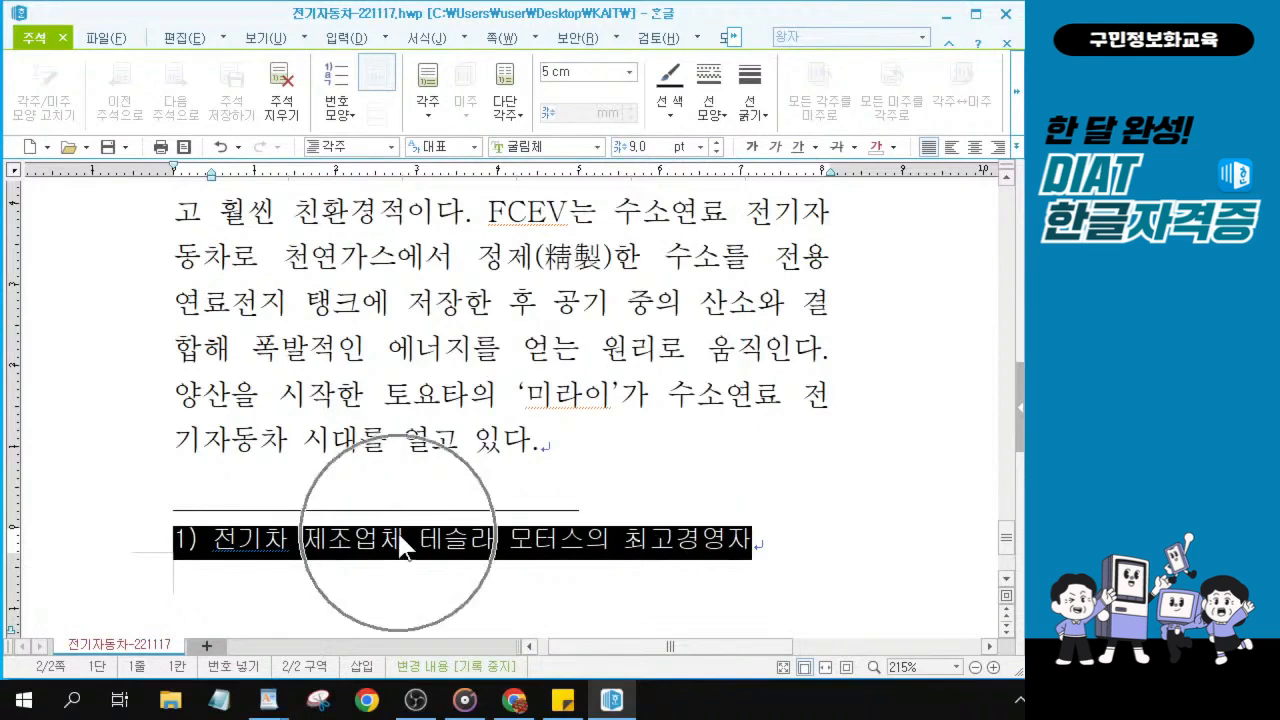
click(476, 543)
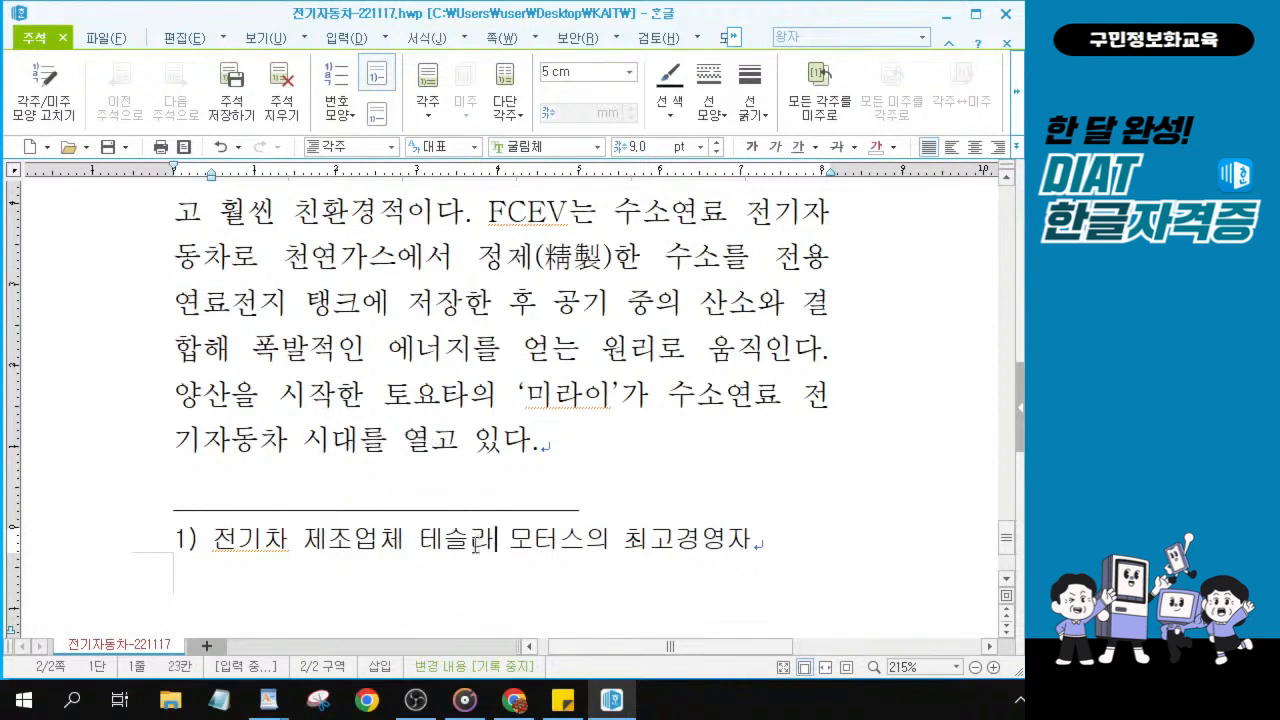
click(472, 542)
key(ctrl+1)
click(194, 541)
drag(158, 561, 191, 567)
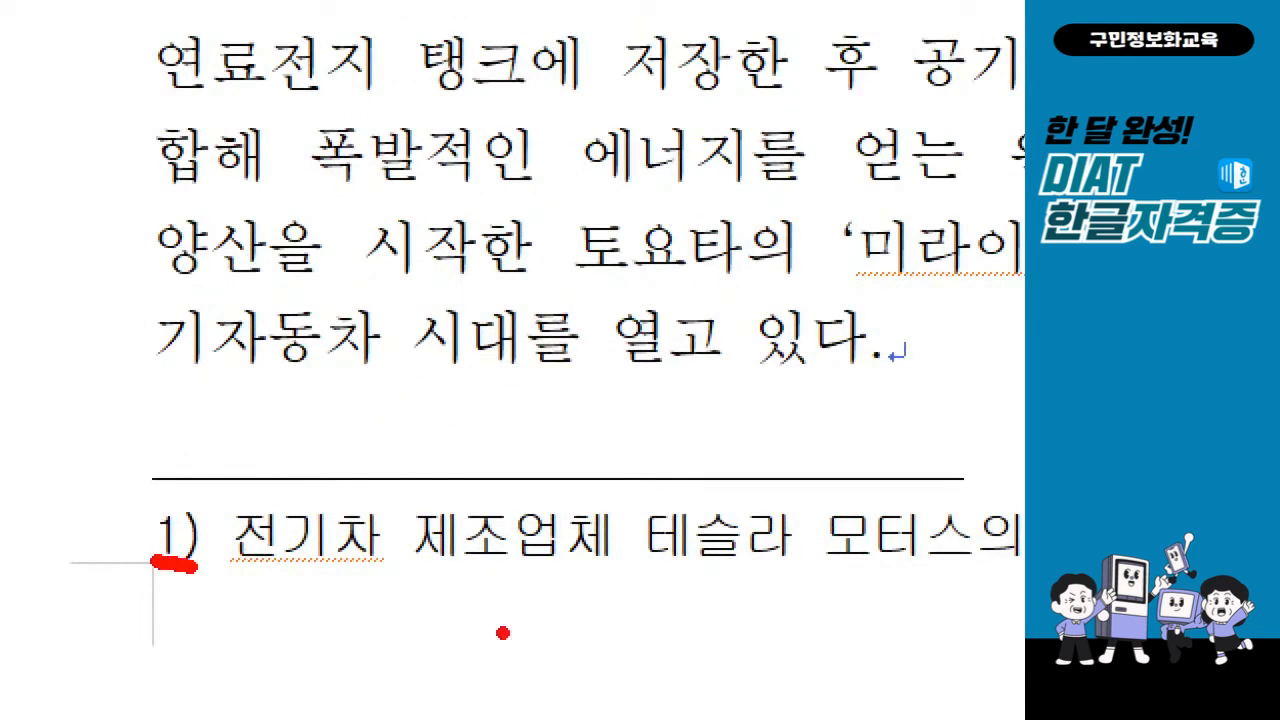
key(Escape)
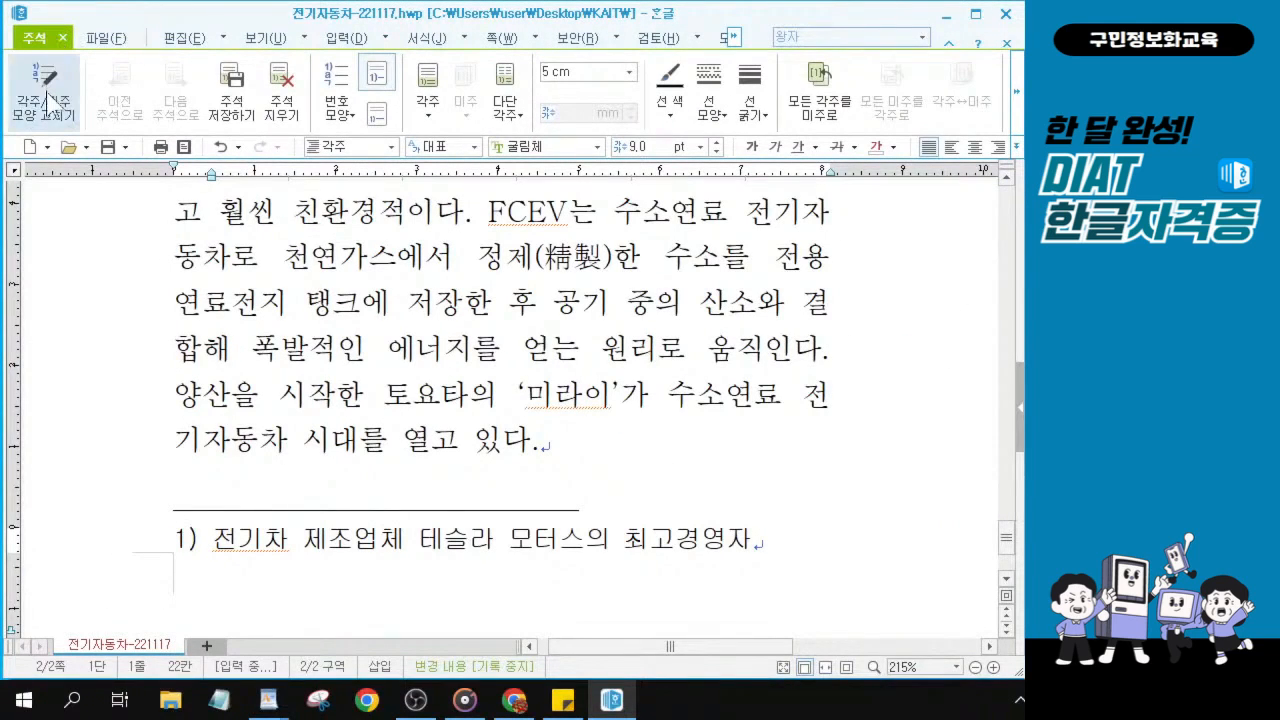
key(ctrl+1)
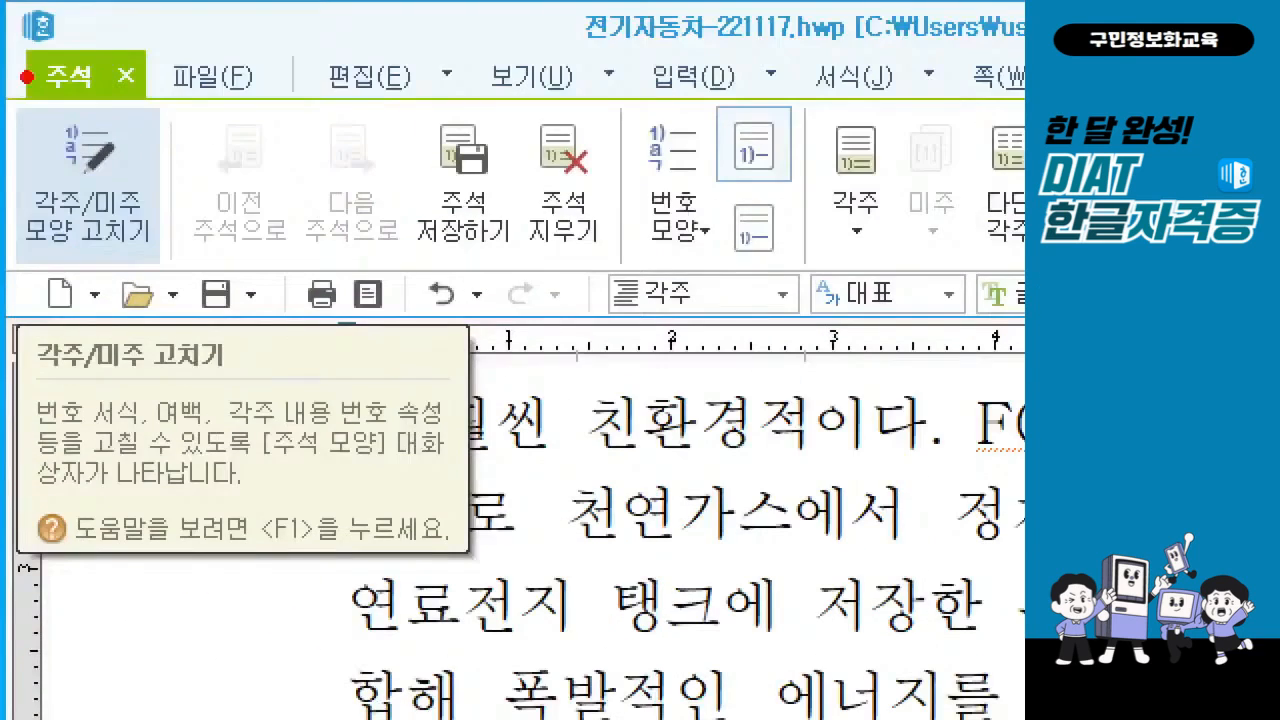
drag(3, 50, 101, 152)
drag(203, 304, 199, 256)
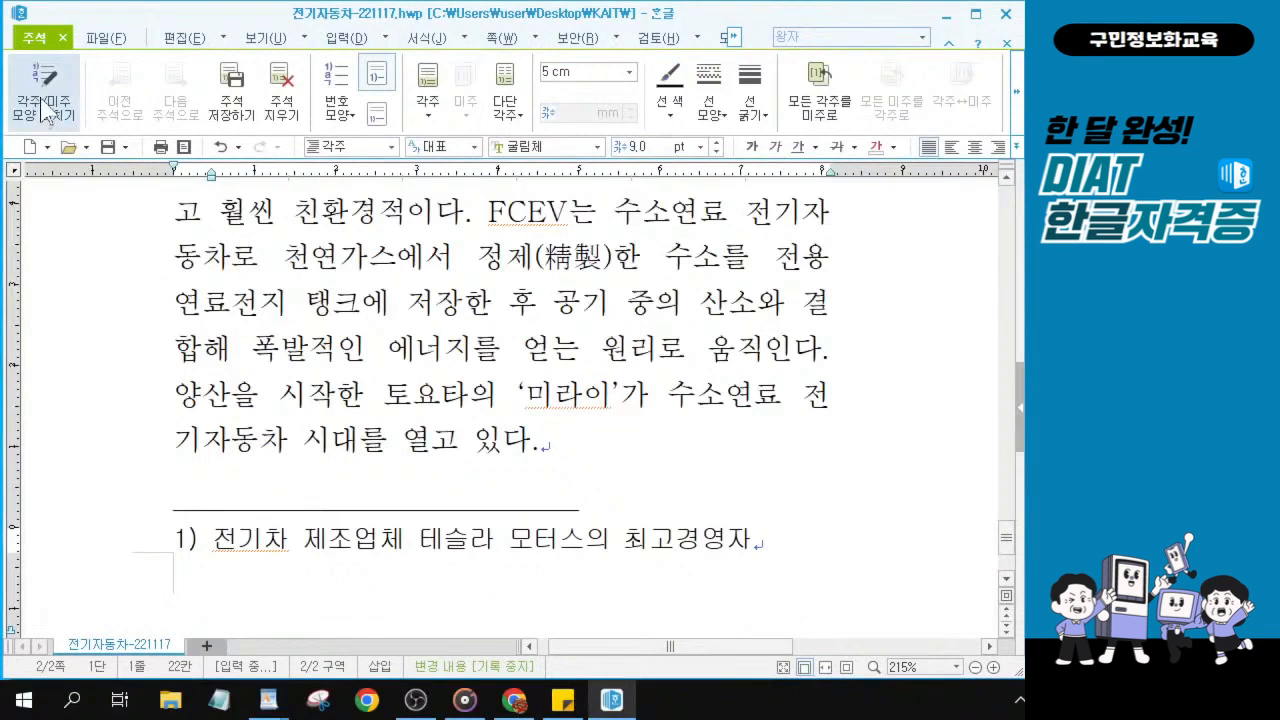
Change the footnote's number style to Ⓐ,Ⓑ,Ⓒ and apply the footnote format.
key(alt+Tab)
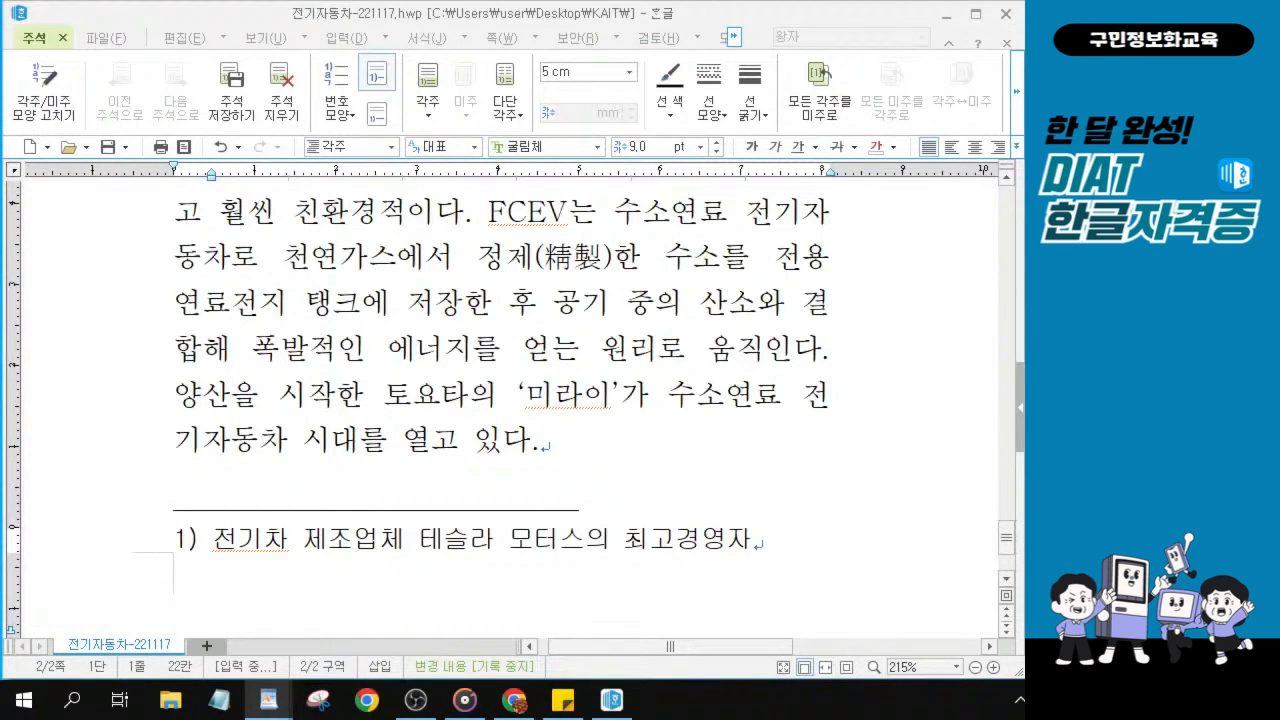
click(45, 92)
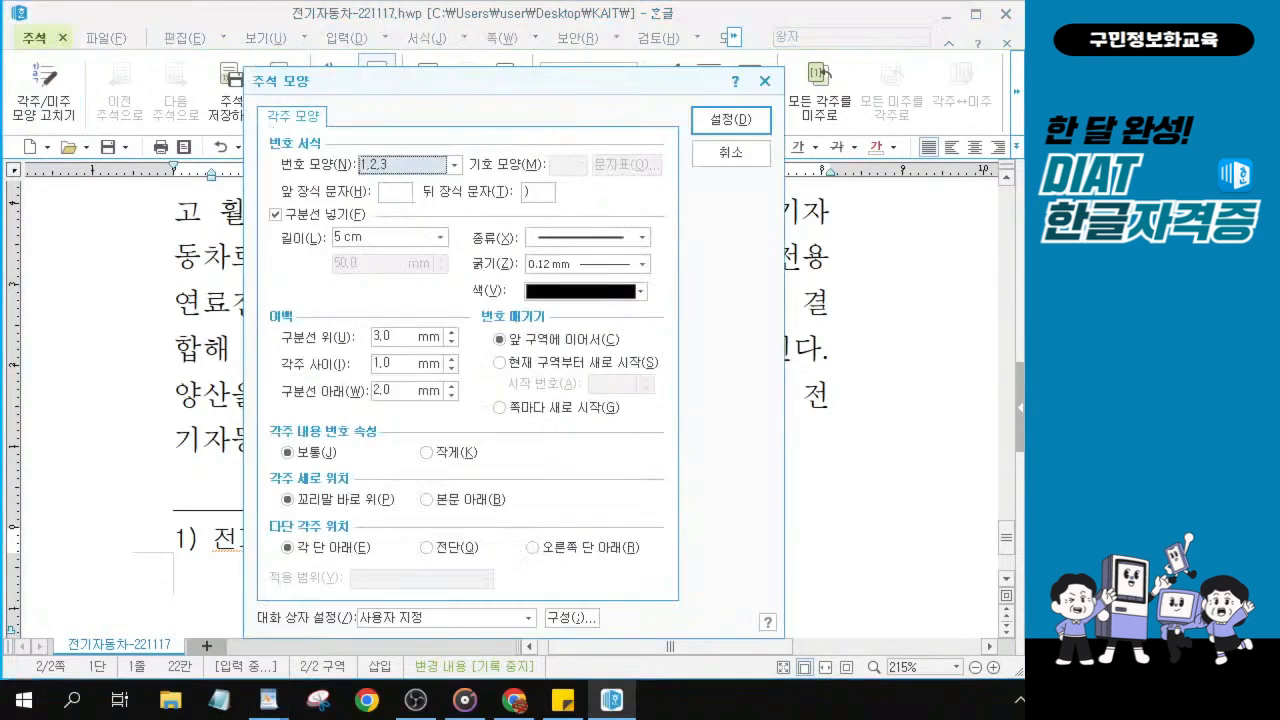
key(alt+Tab)
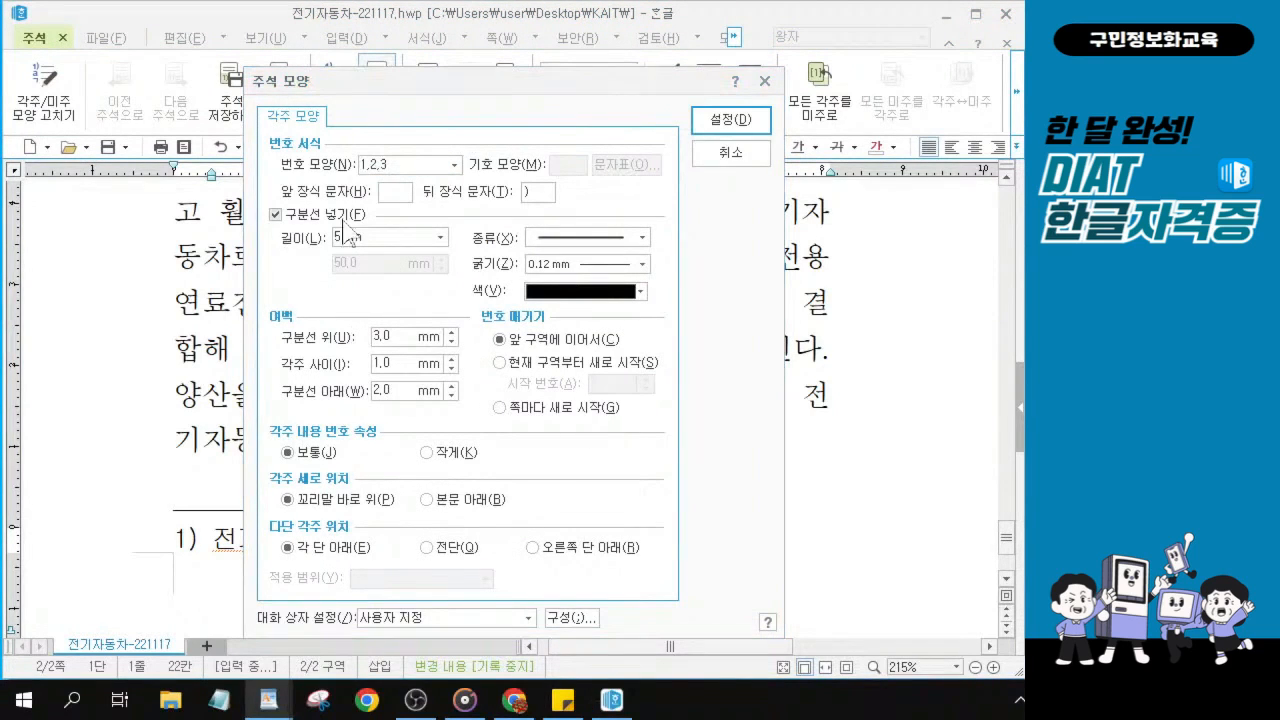
click(454, 165)
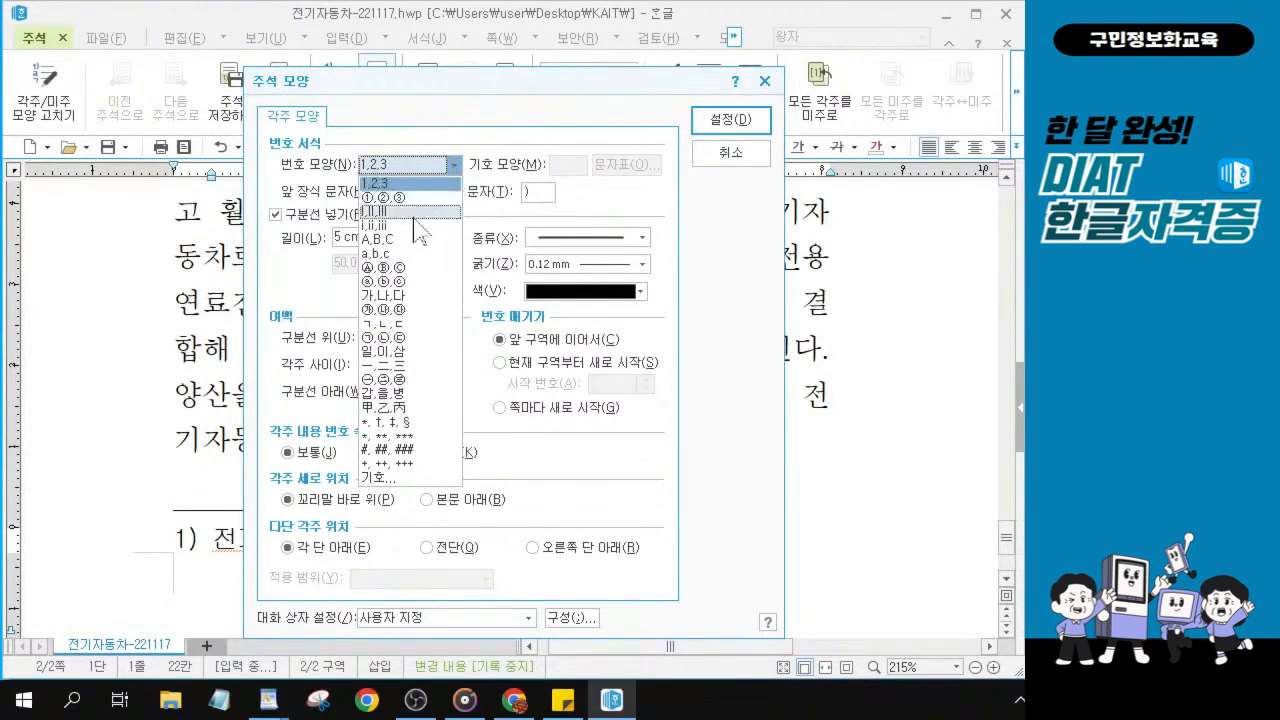
click(405, 270)
key(alt)
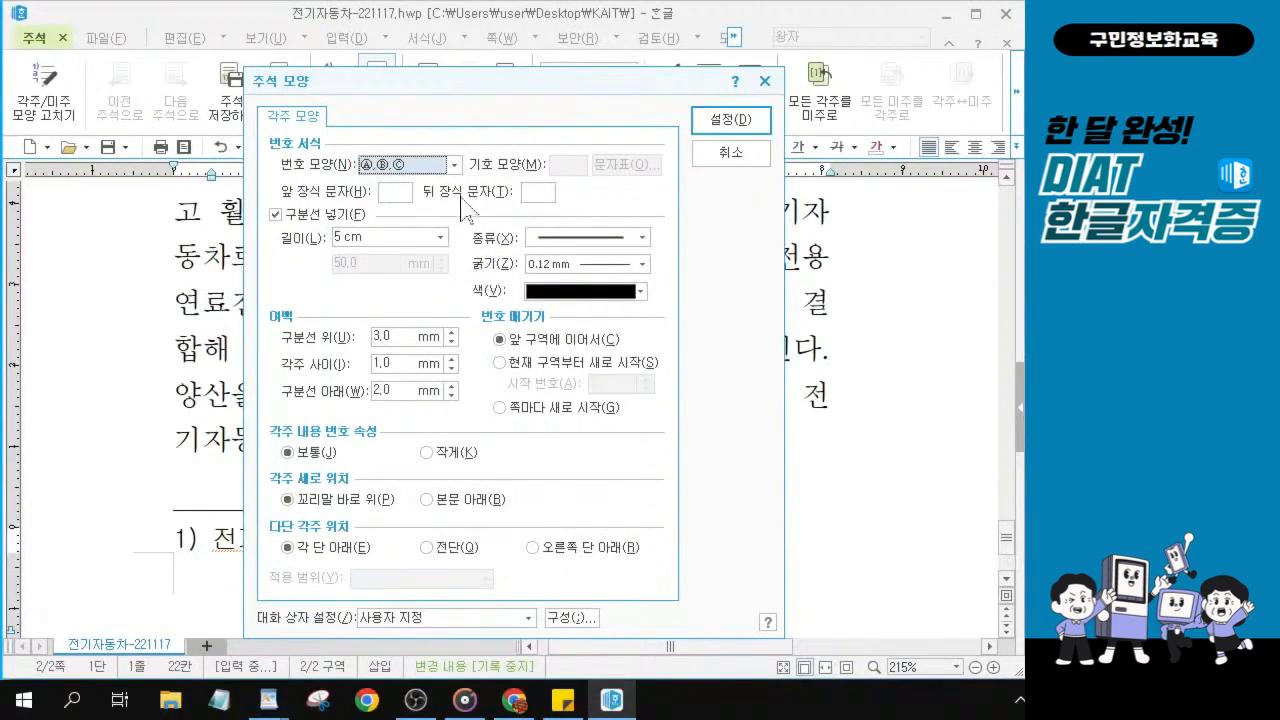
key(alt)
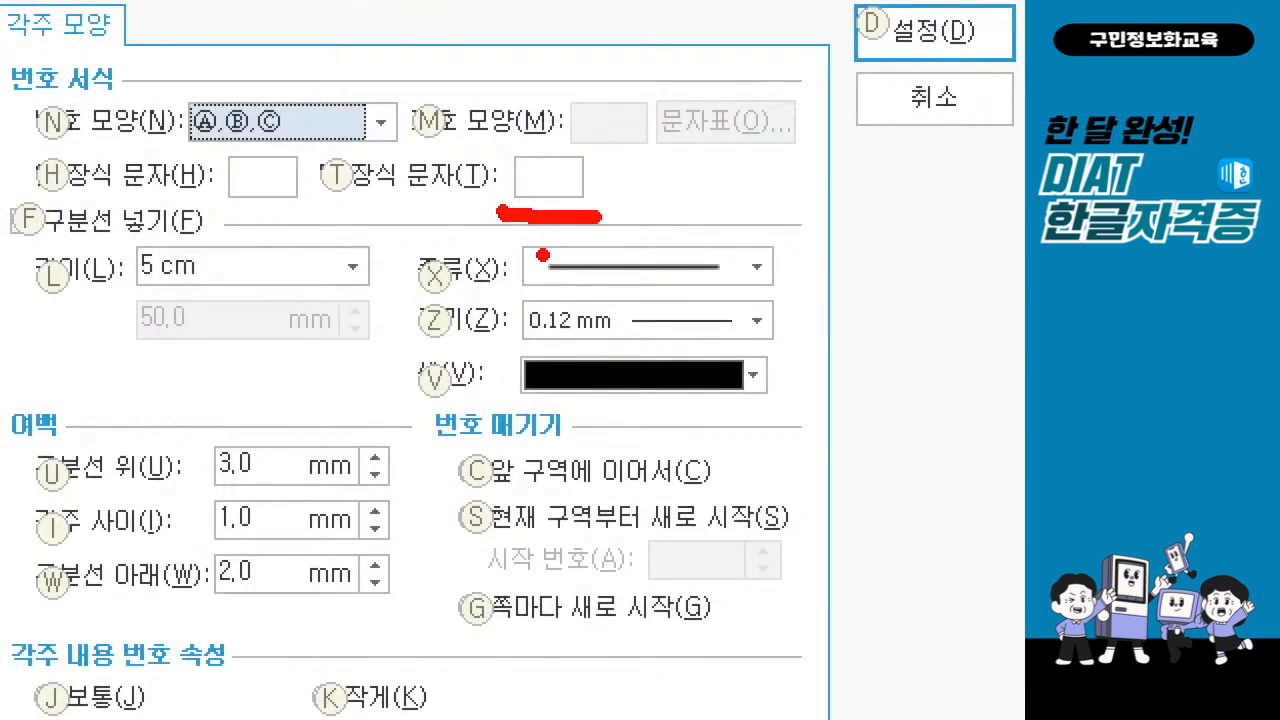
key(Escape)
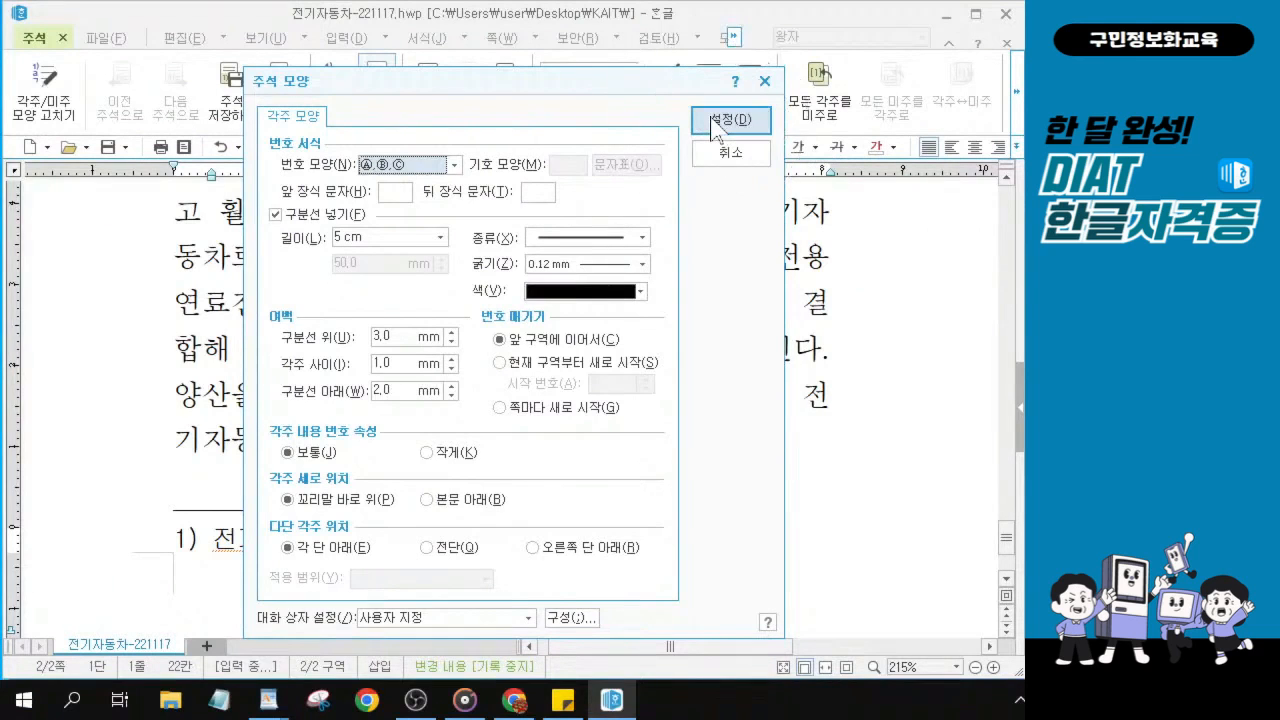
click(713, 122)
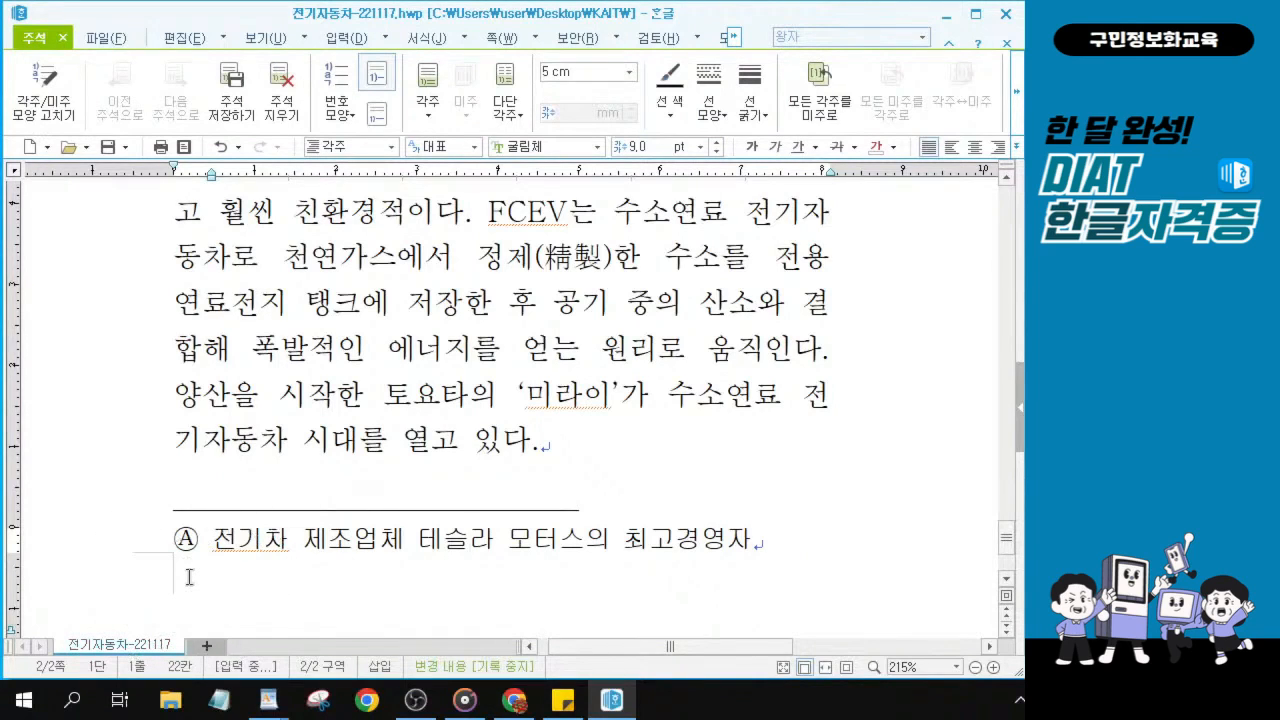
Close footnote editing and return to the body text.
click(1019, 110)
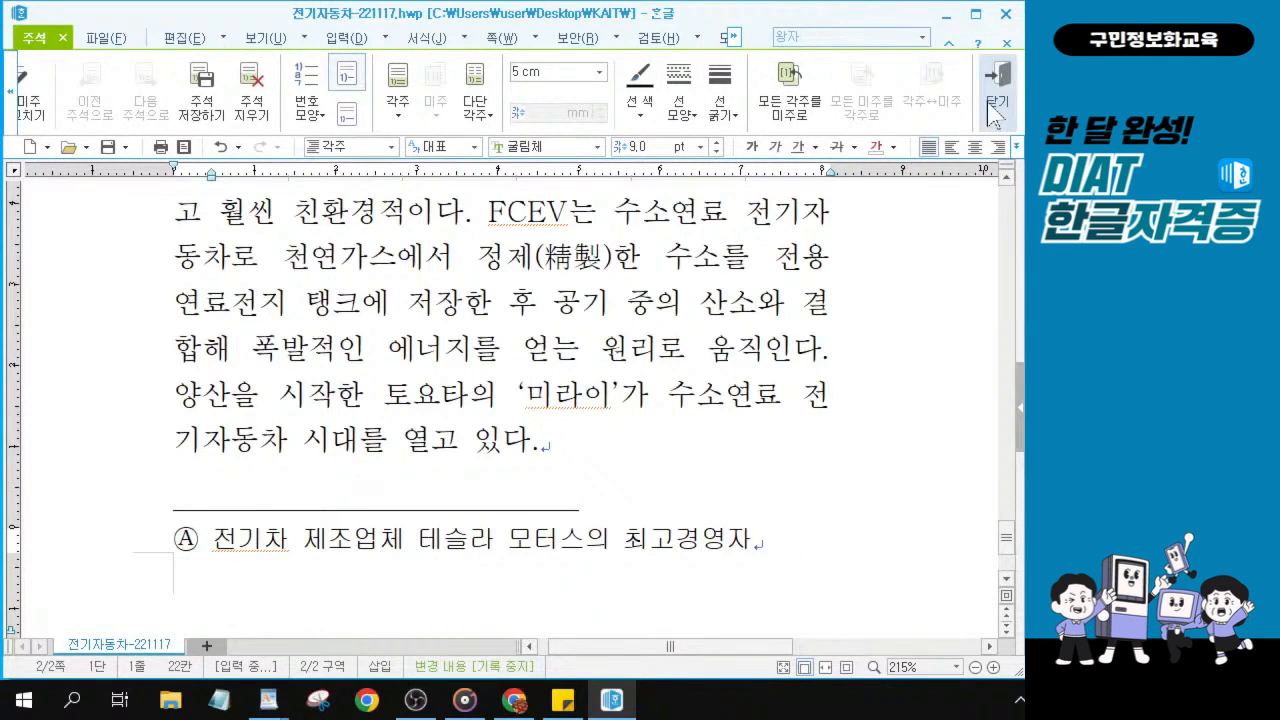
click(988, 112)
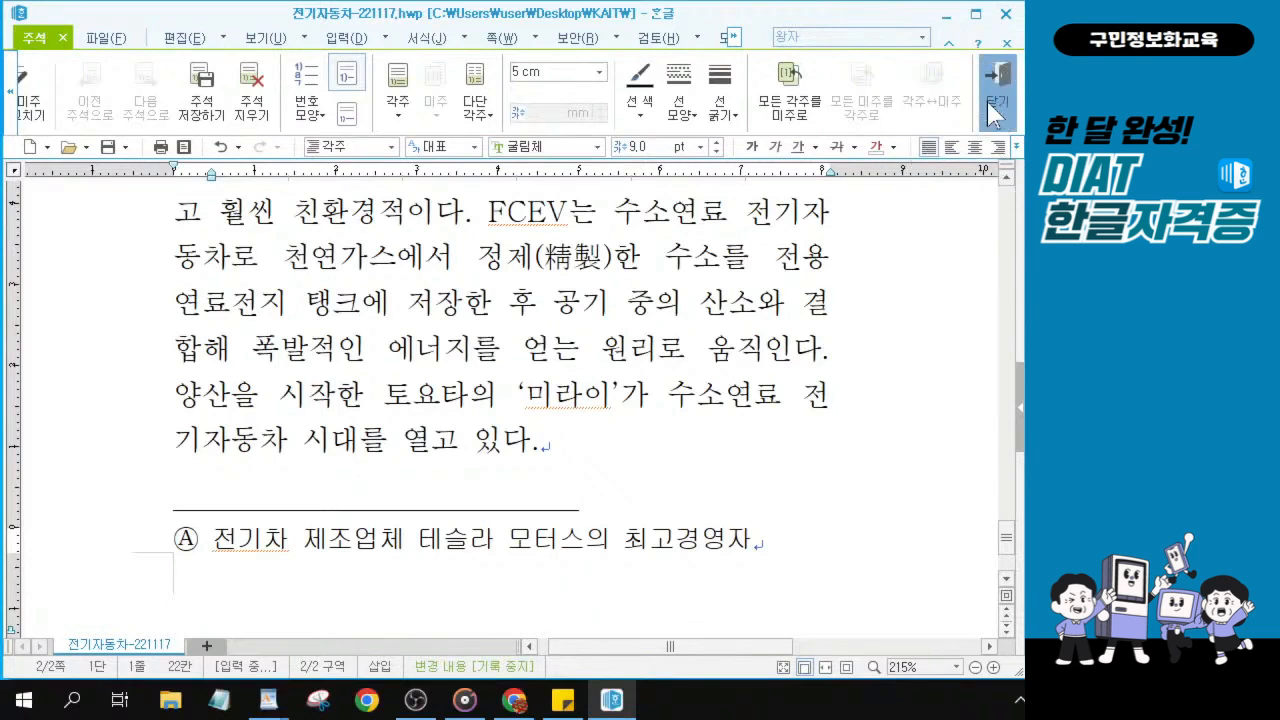
click(987, 101)
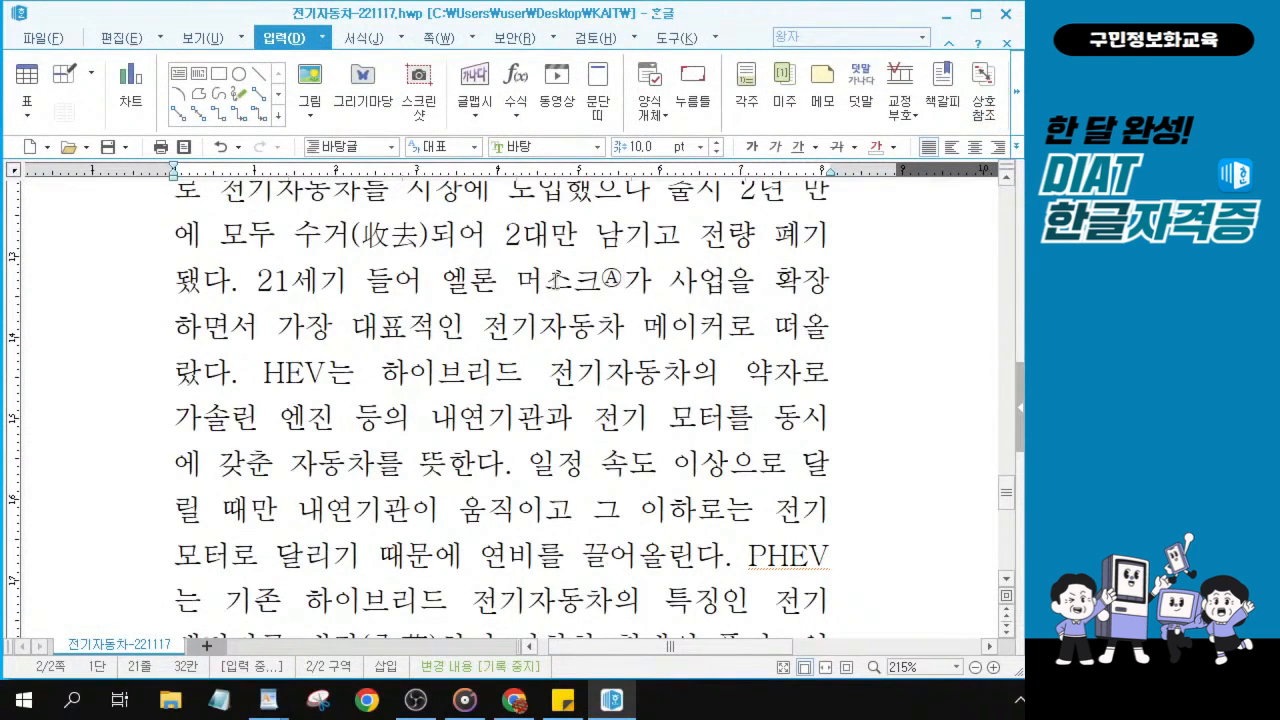
Check the footnote mark after '엘론 머스크' and the matching footnote text at the end of the page.
drag(442, 281, 645, 281)
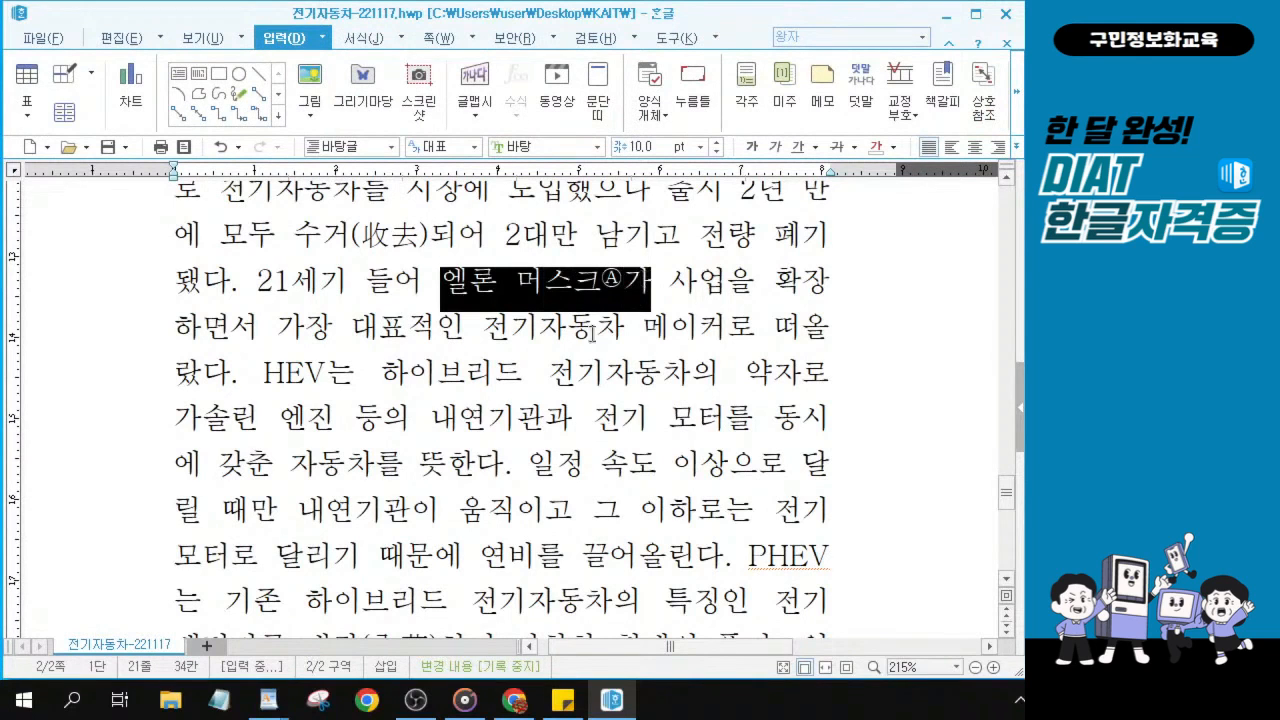
scroll(547, 433, down, 5)
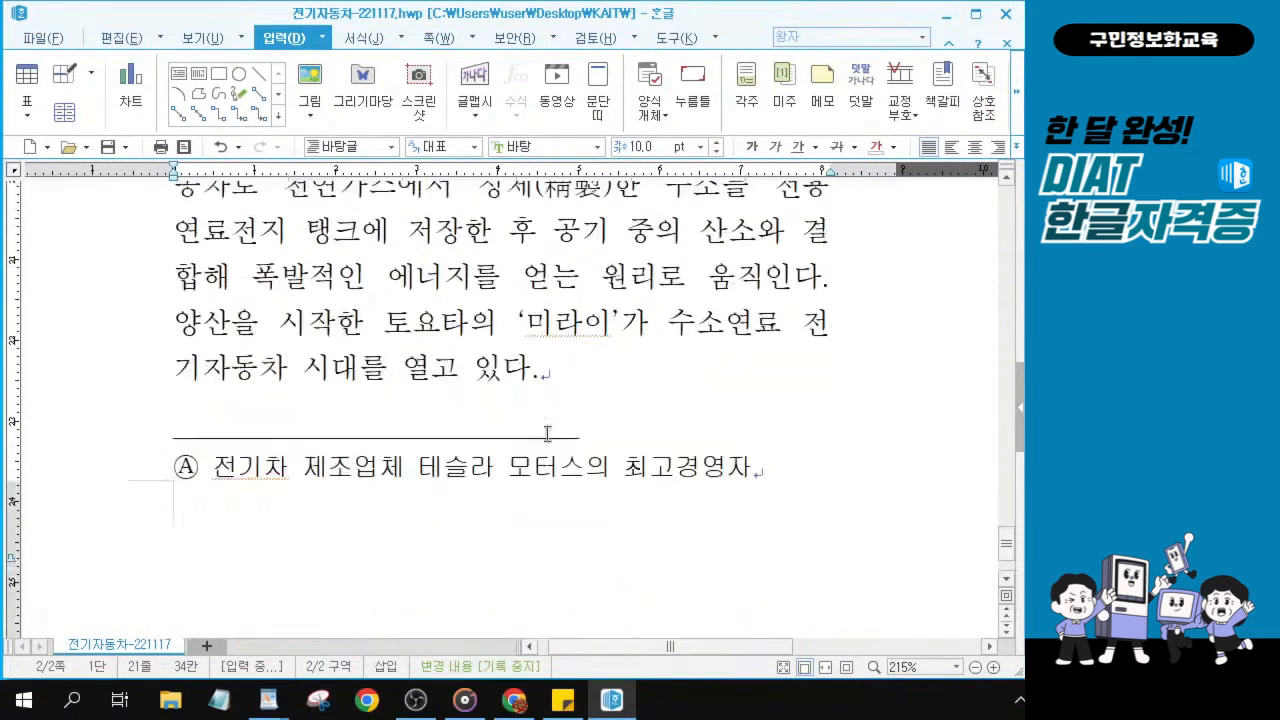
click(360, 470)
key(ctrl)
key(ctrl)
click(444, 330)
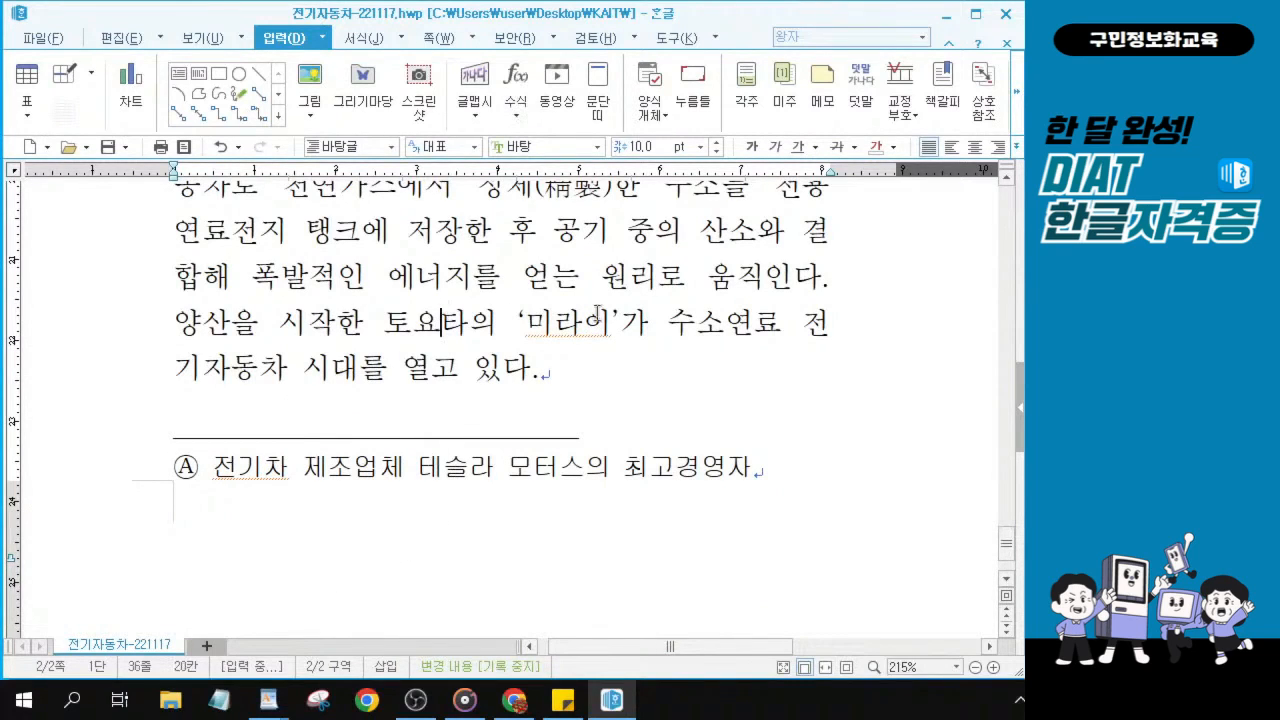
Start a new paragraph after the closing sentence '기자동차 시대를 열고 있다.' to continue in the second column.
key(alt+Tab)
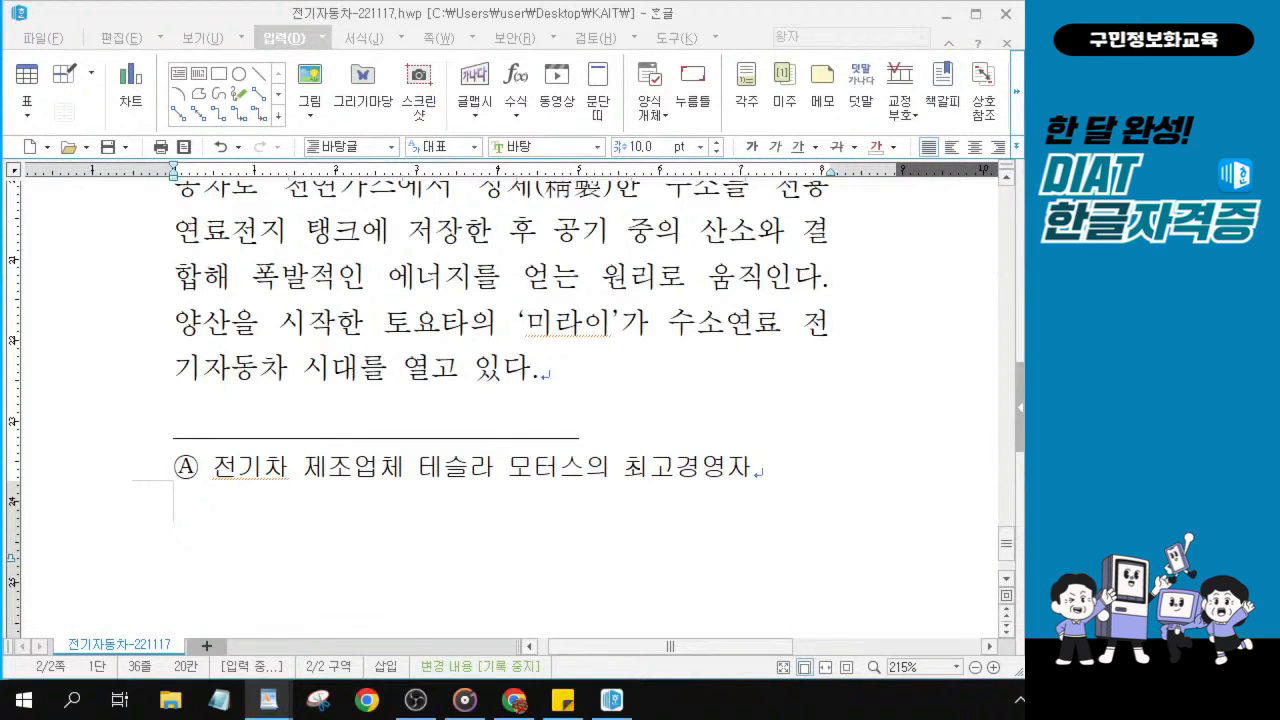
click(538, 367)
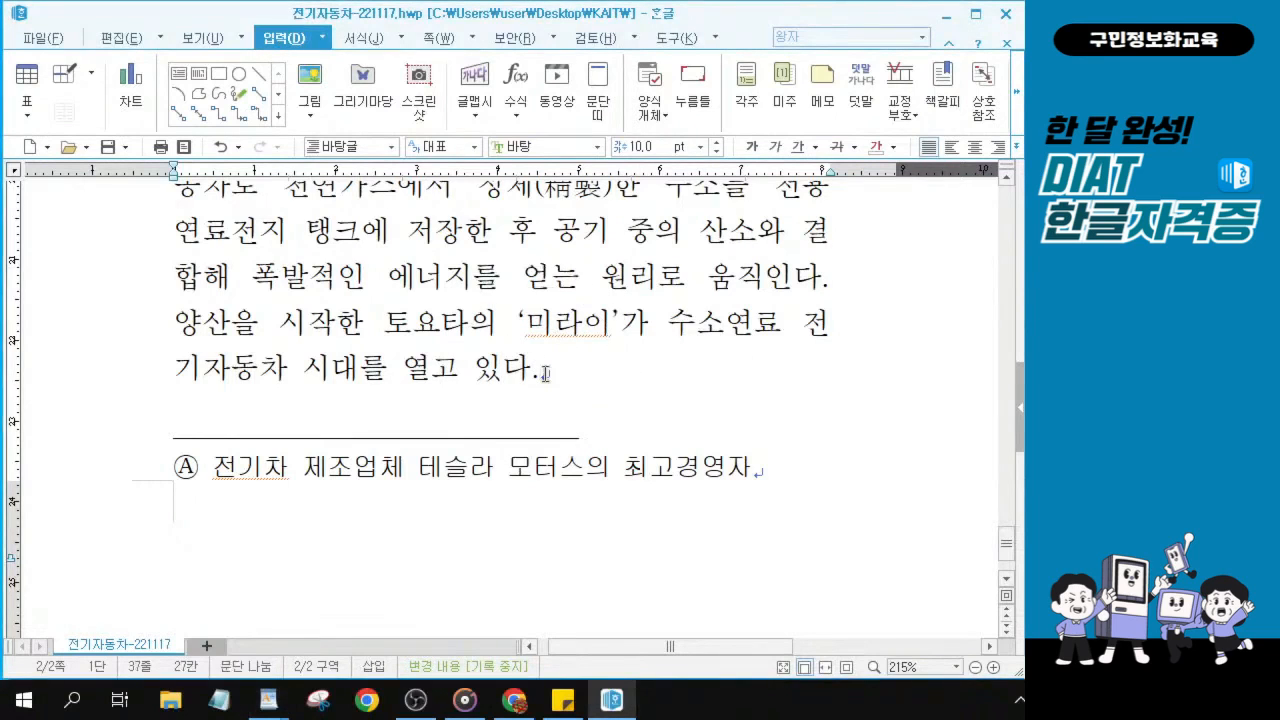
drag(236, 370, 560, 372)
click(560, 372)
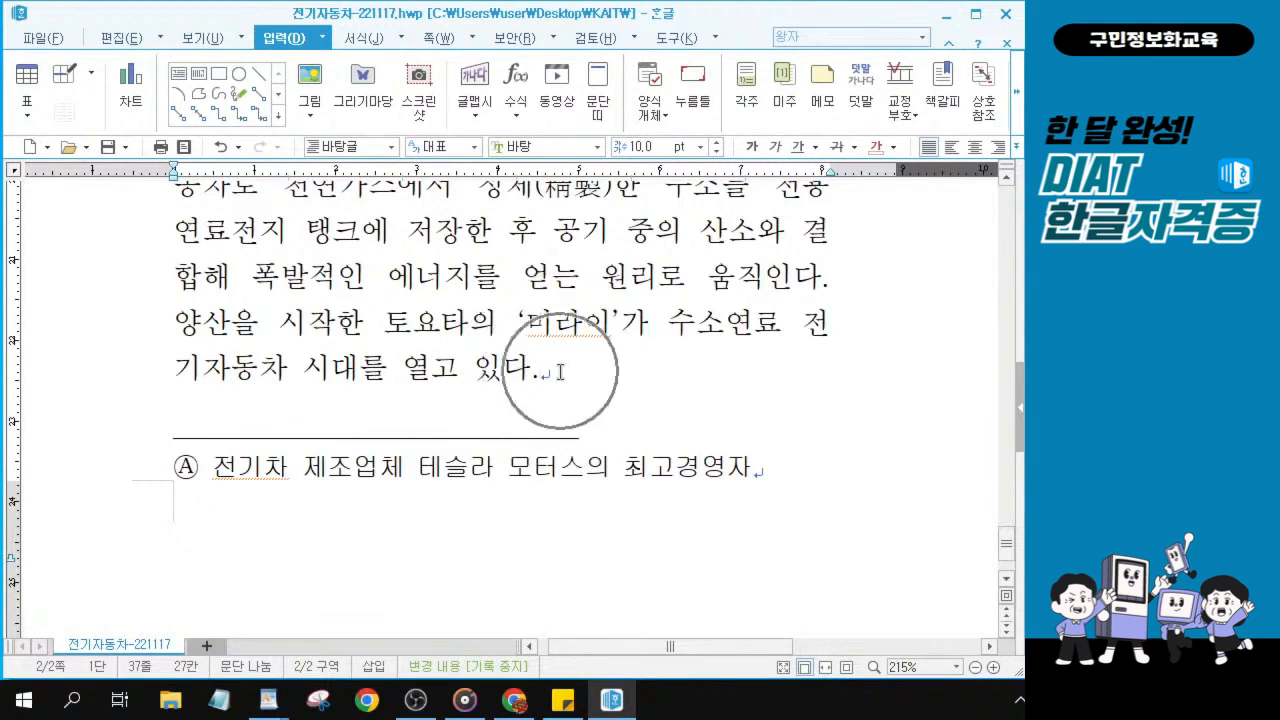
key(ctrl+shift+Return)
key(Return)
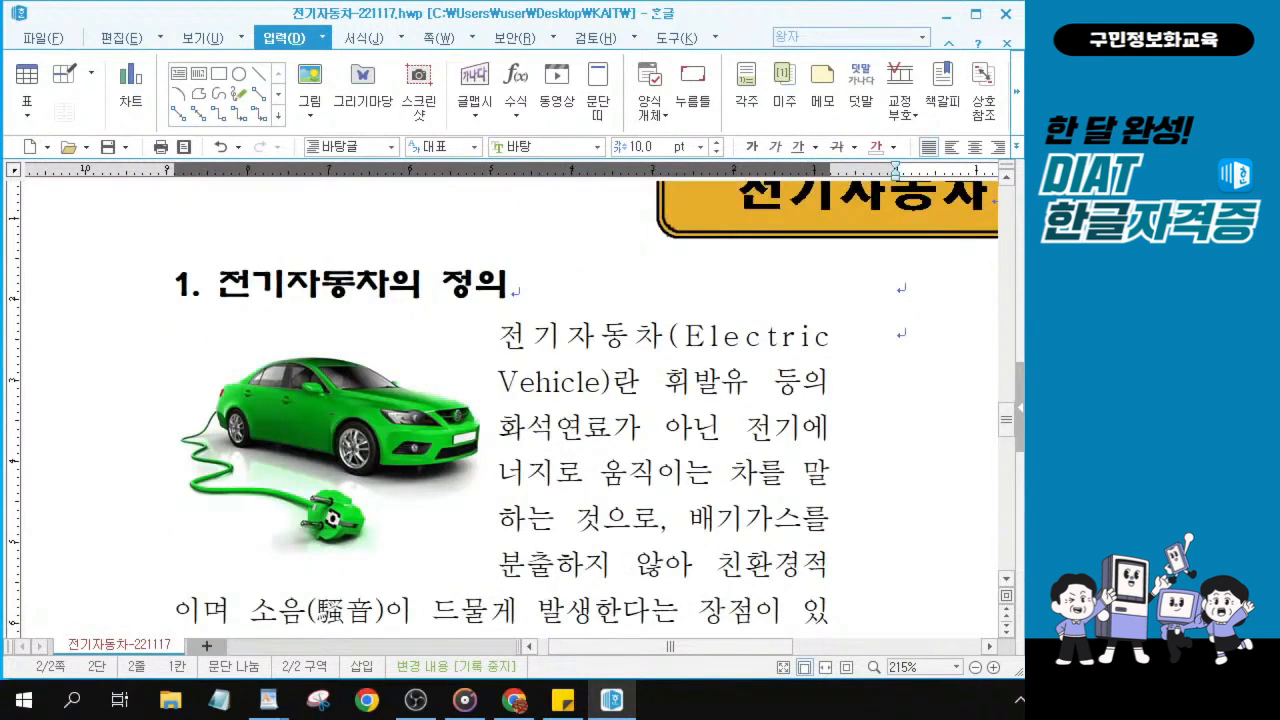
Add another paragraph break after the first column's closing sentence and place the cursor at the start of the second column.
click(906, 314)
click(906, 314)
key(Up)
click(909, 326)
click(902, 285)
click(902, 285)
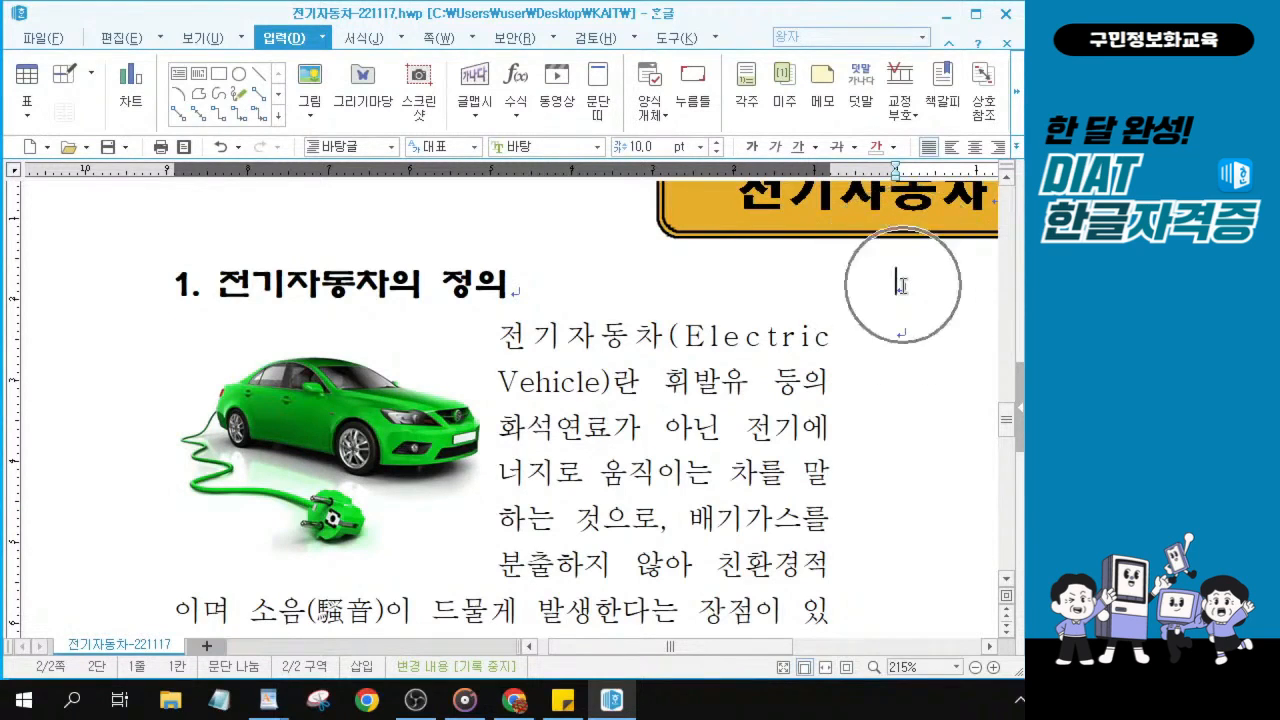
scroll(902, 286, down, 20)
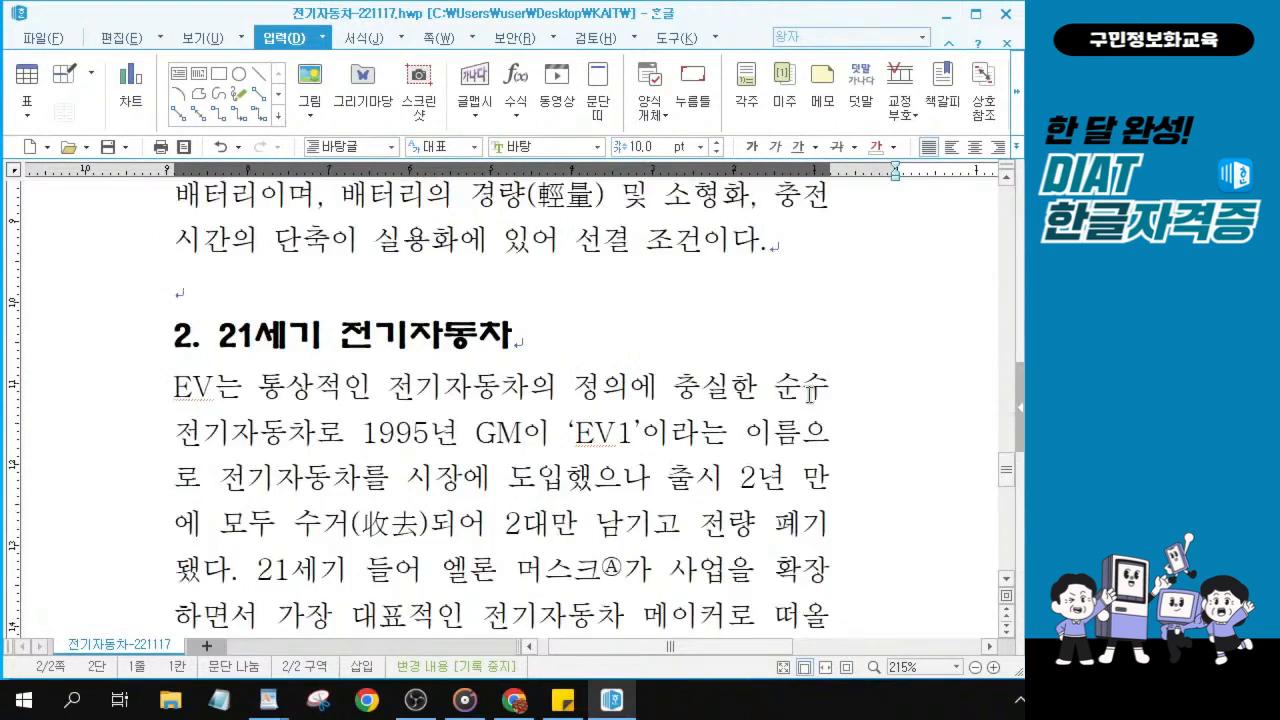
scroll(808, 393, down, 3)
click(551, 402)
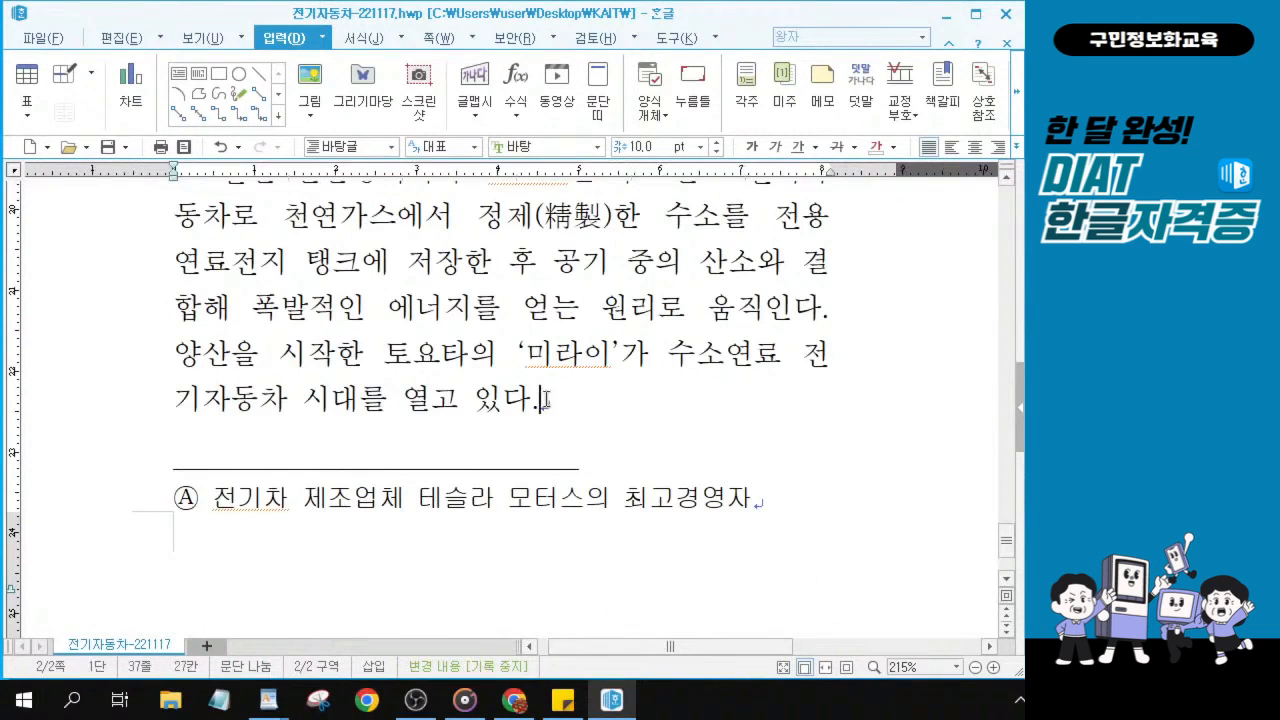
key(ctrl+Page_Up)
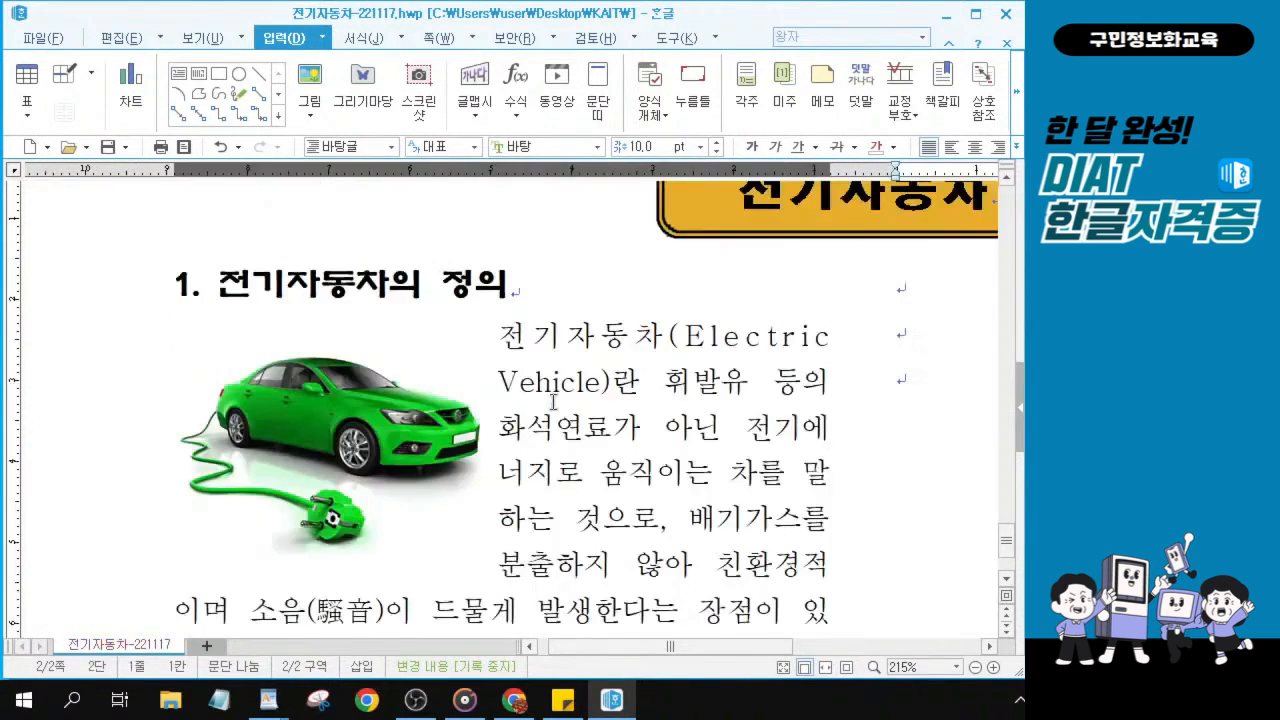
click(904, 300)
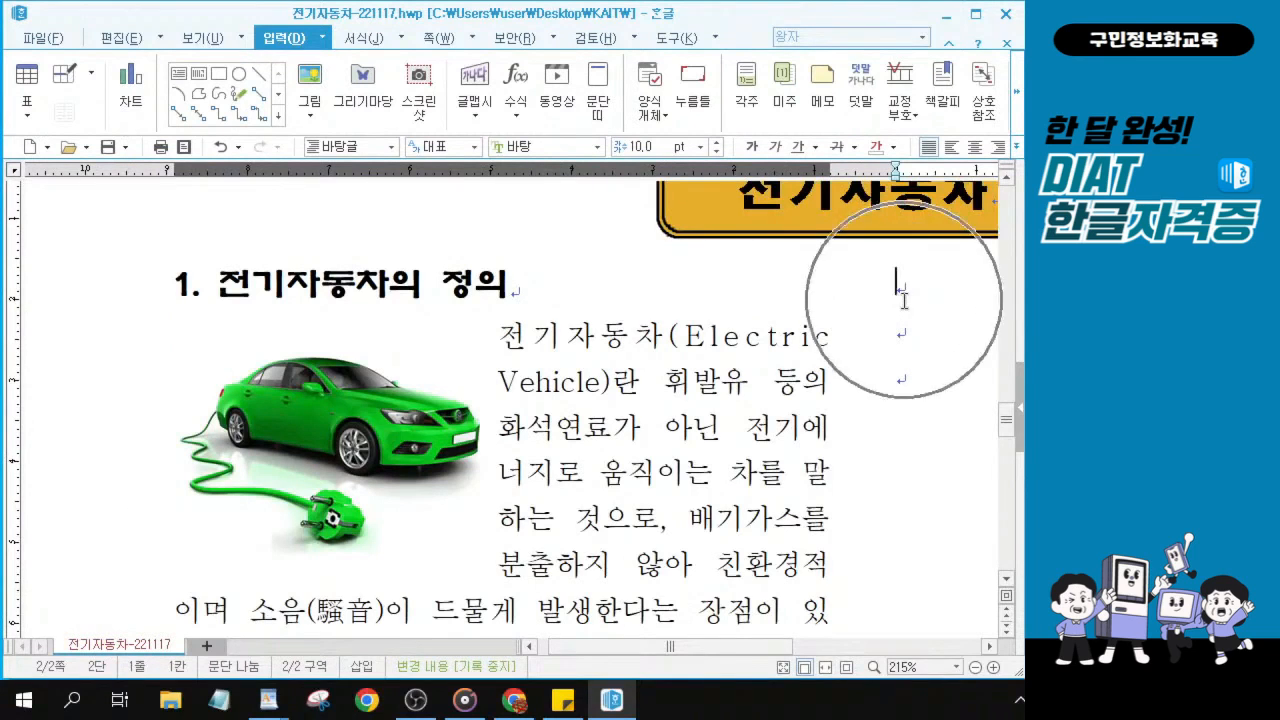
Delete the extra blank paragraphs in the second column and enter the title '전기차 판매량 전망' on its first line.
drag(670, 660, 784, 660)
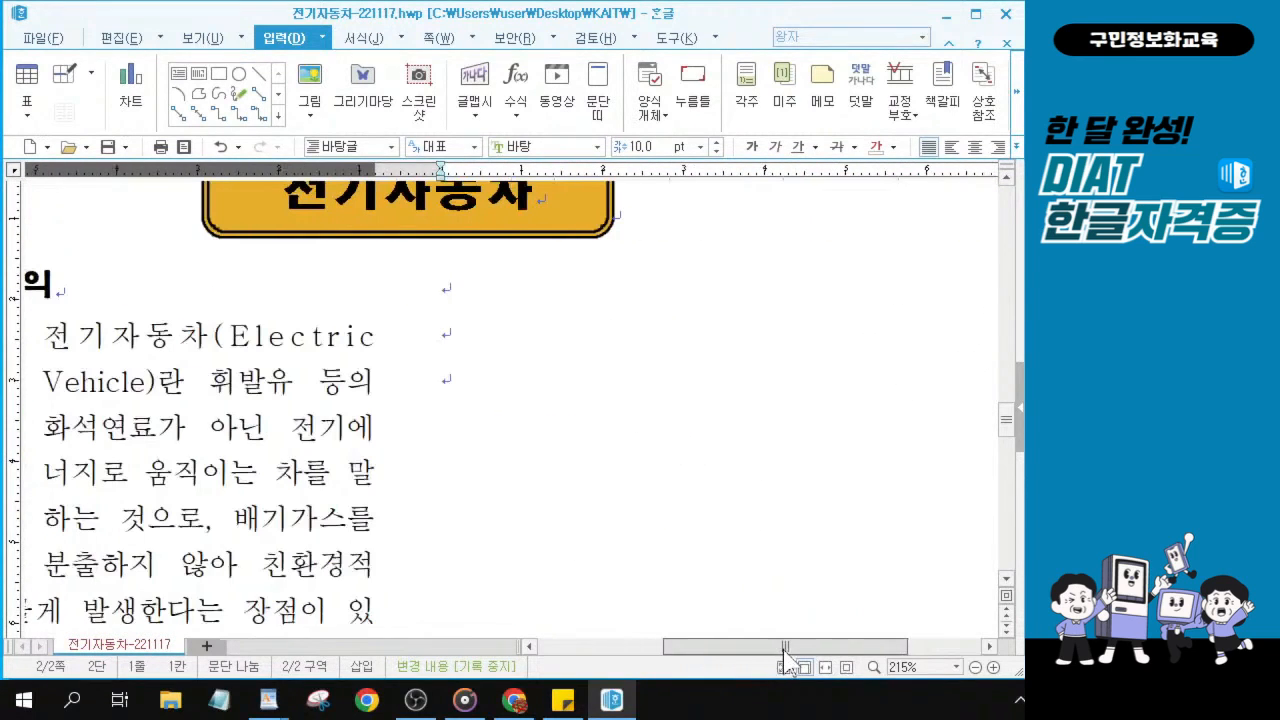
key(ctrl)
key(ctrl)
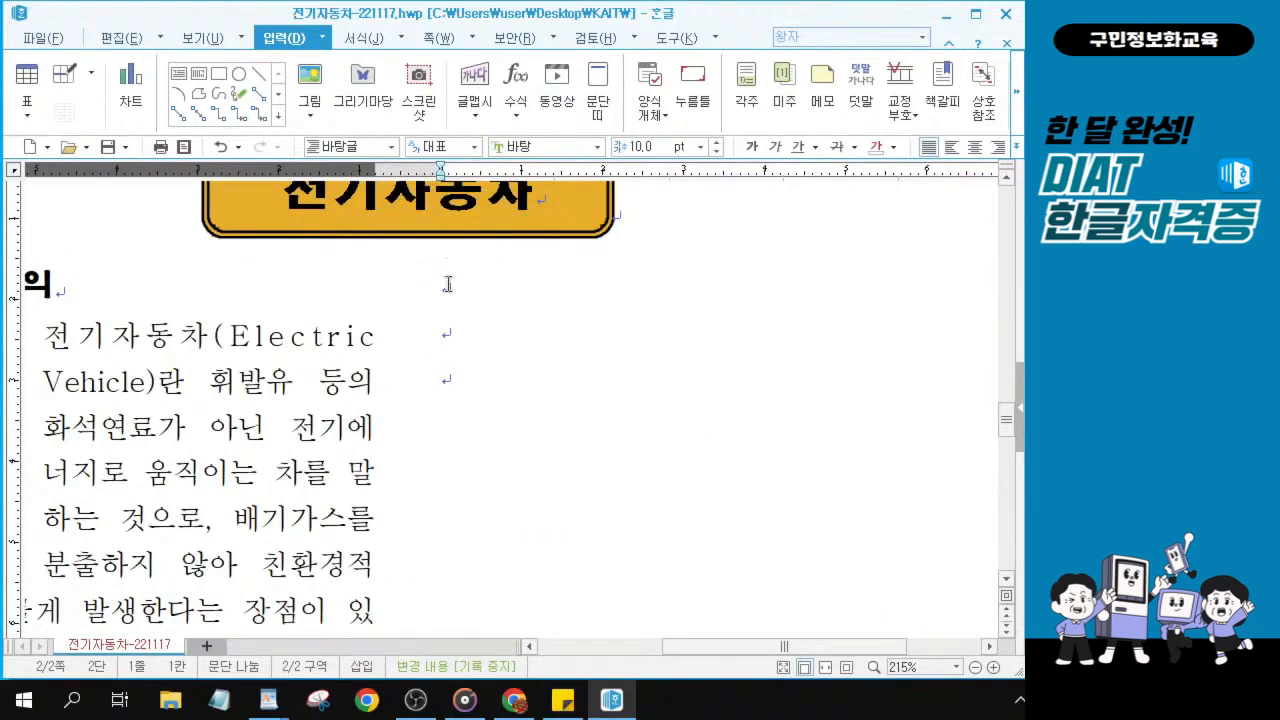
key(Delete)
key(Delete)
text(전기차)
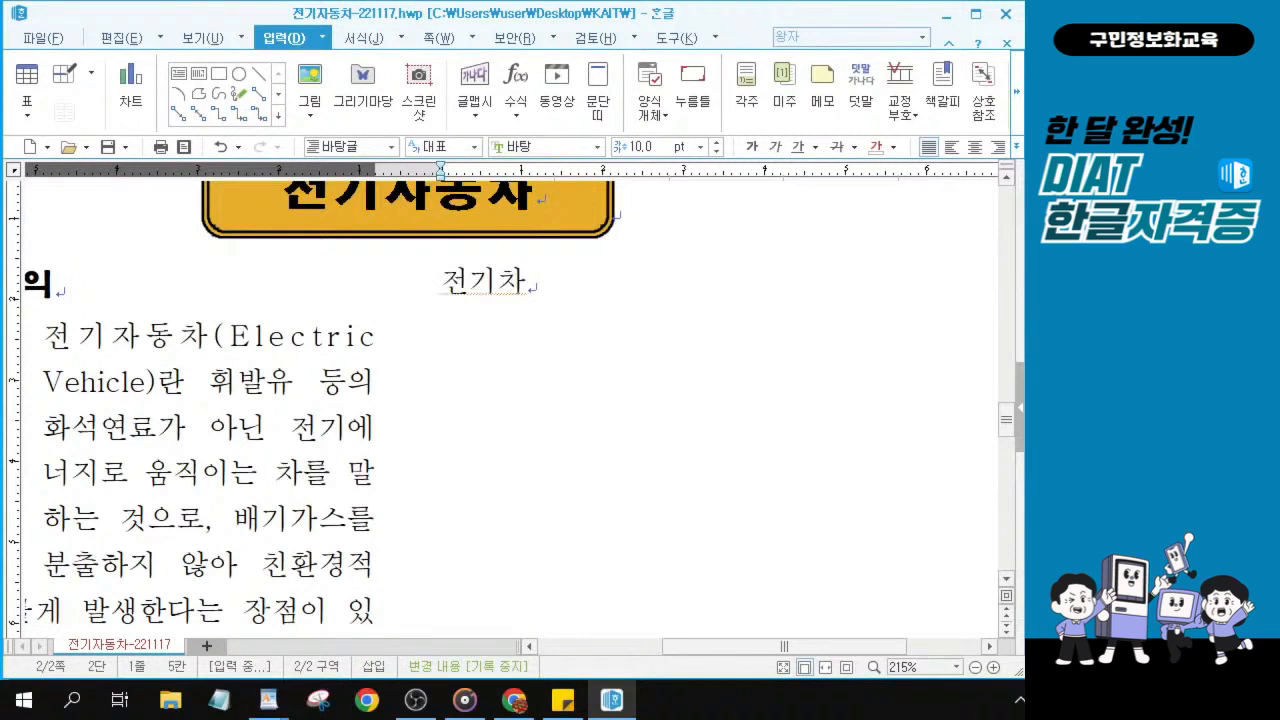
text( 파ㄴ매)
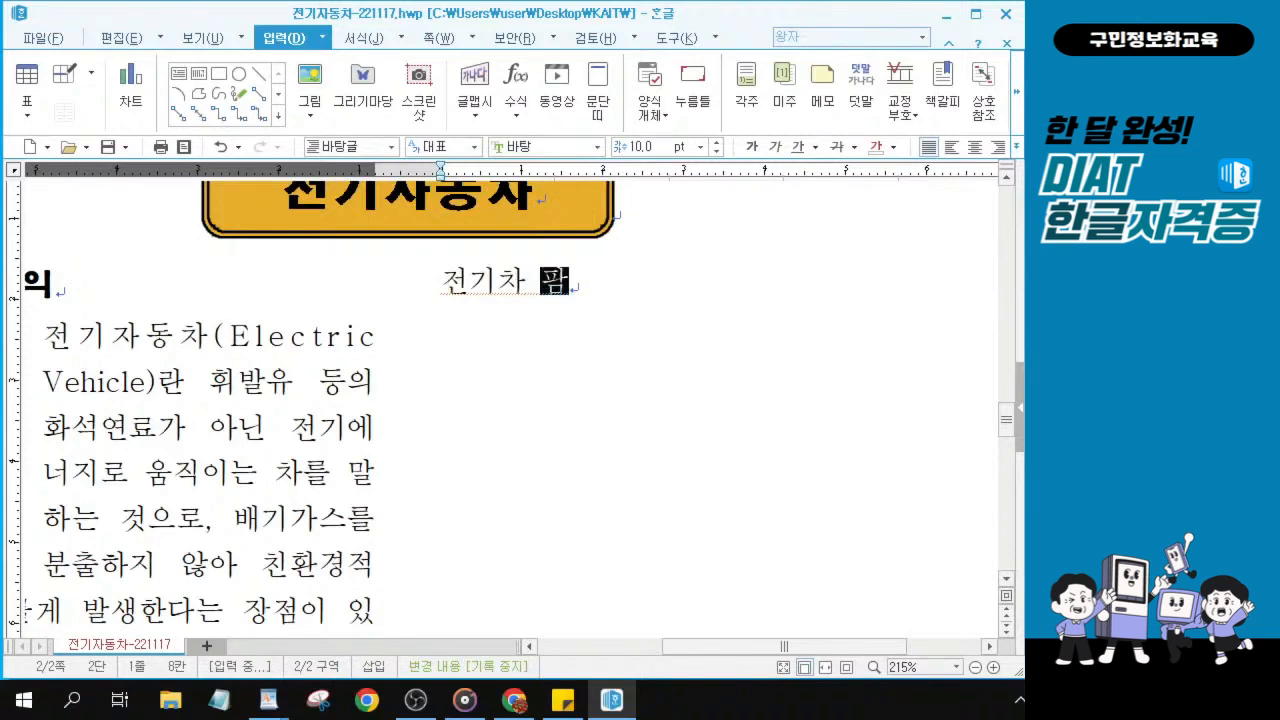
text(량 전망)
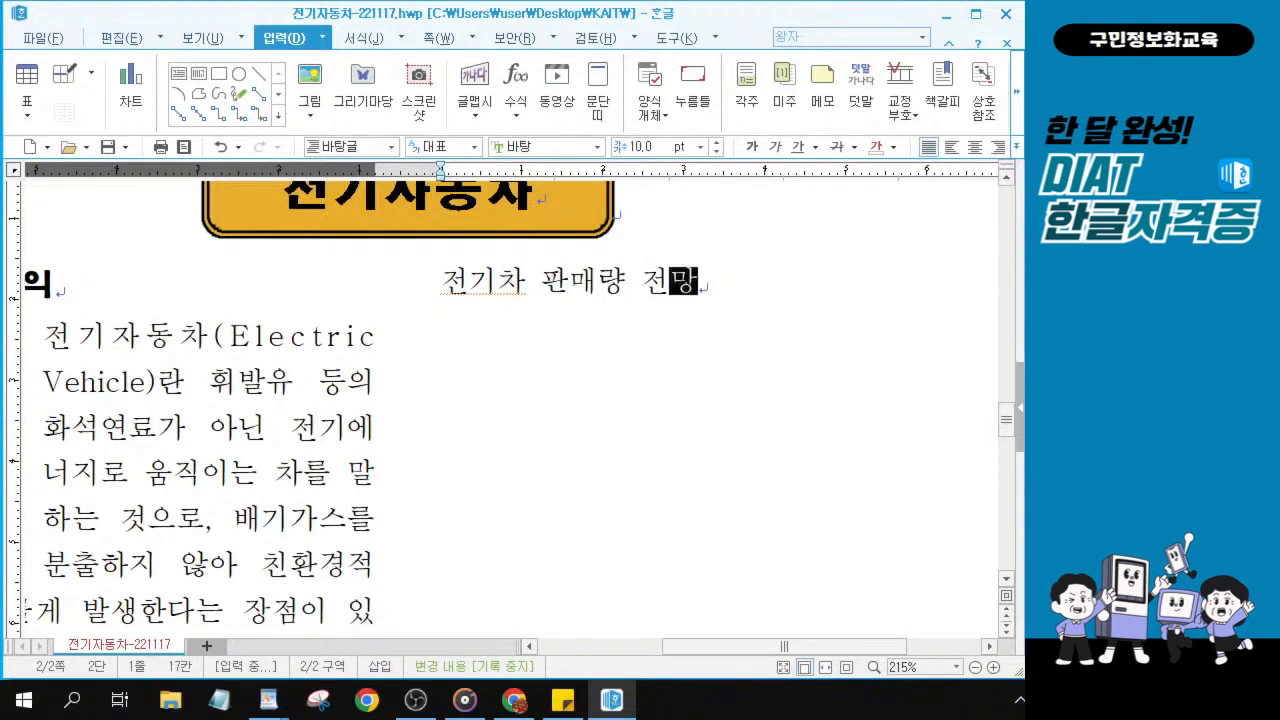
Add a blank line below the title '전기차 판매량 전망' in the second column.
key(alt+Tab)
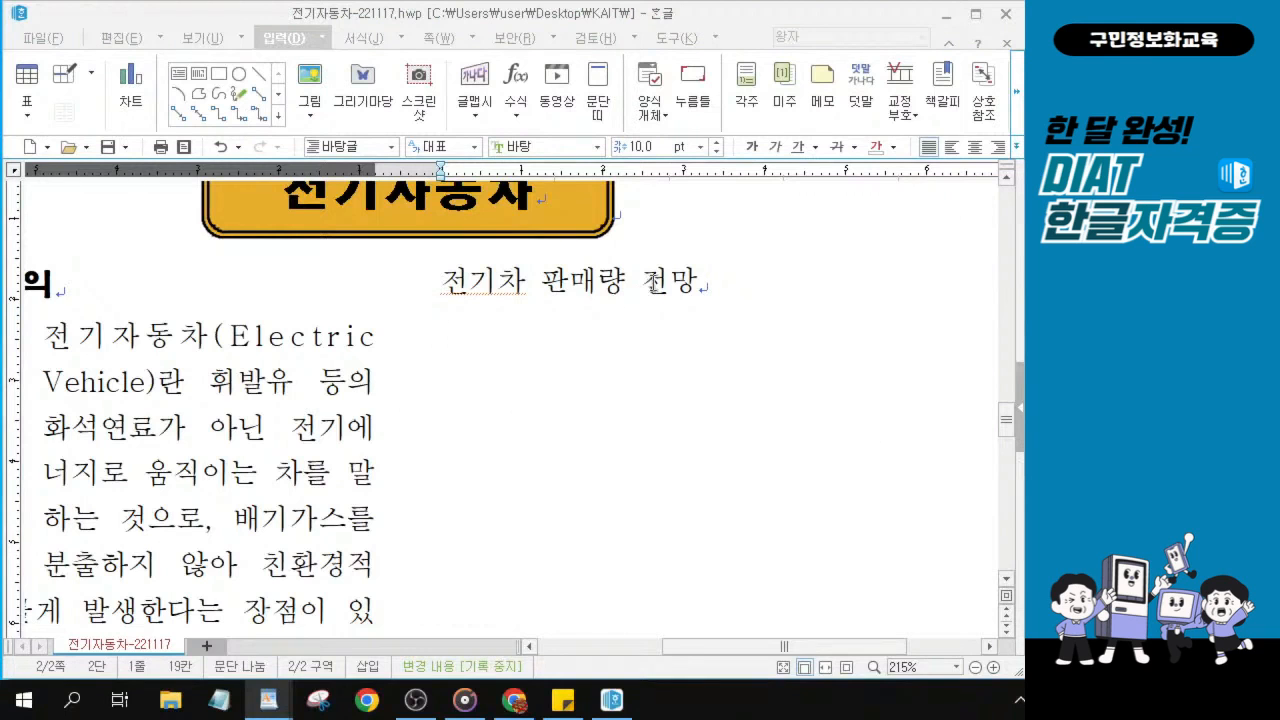
scroll(652, 283, up, 2)
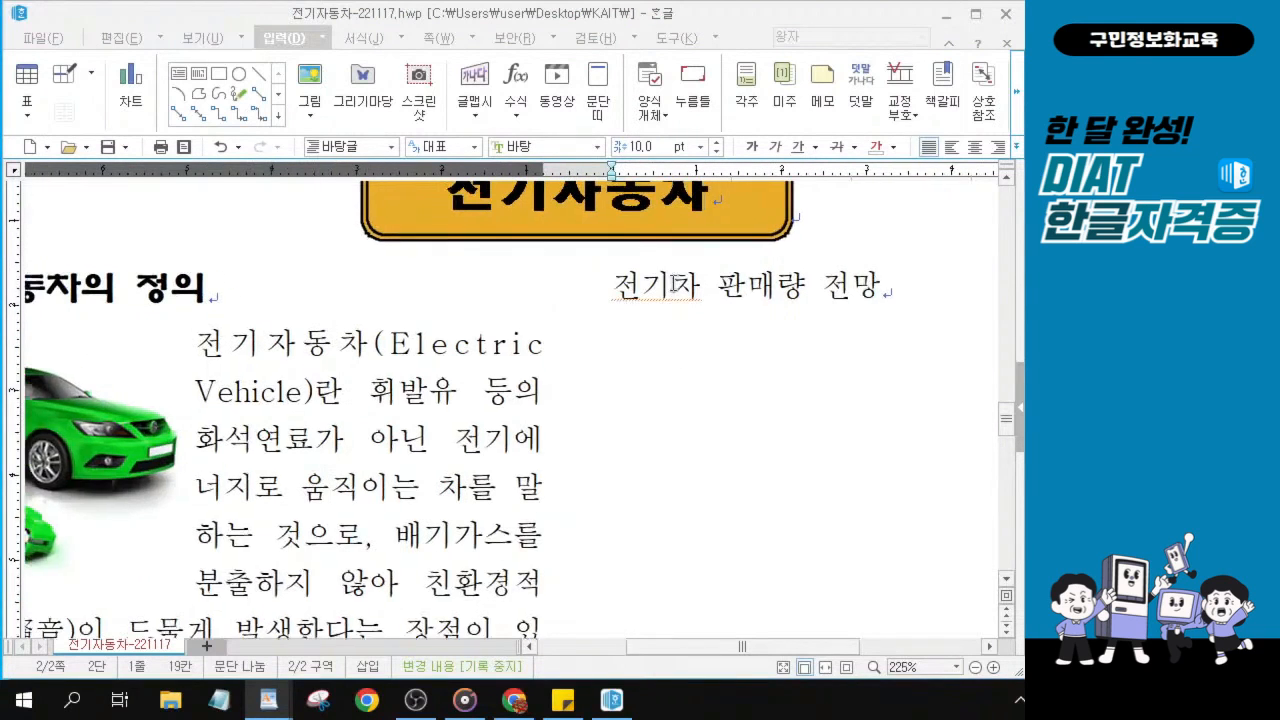
scroll(675, 285, up, 1)
drag(724, 646, 760, 650)
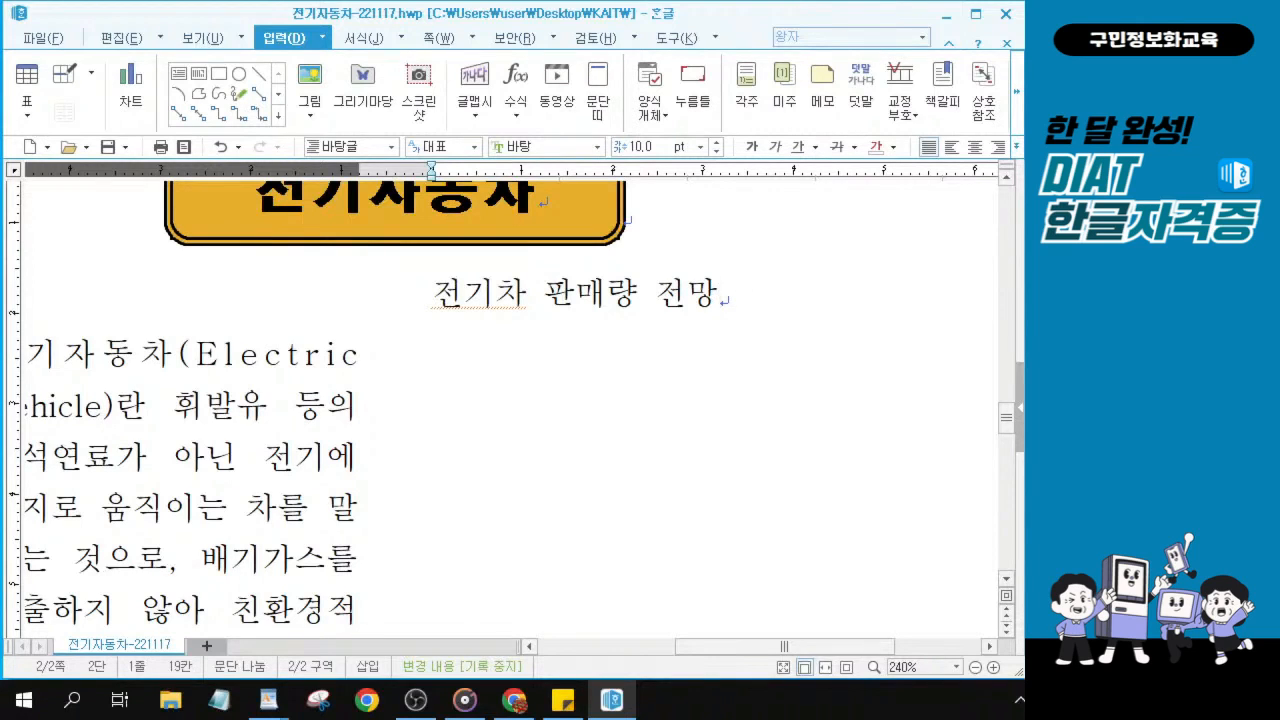
click(720, 296)
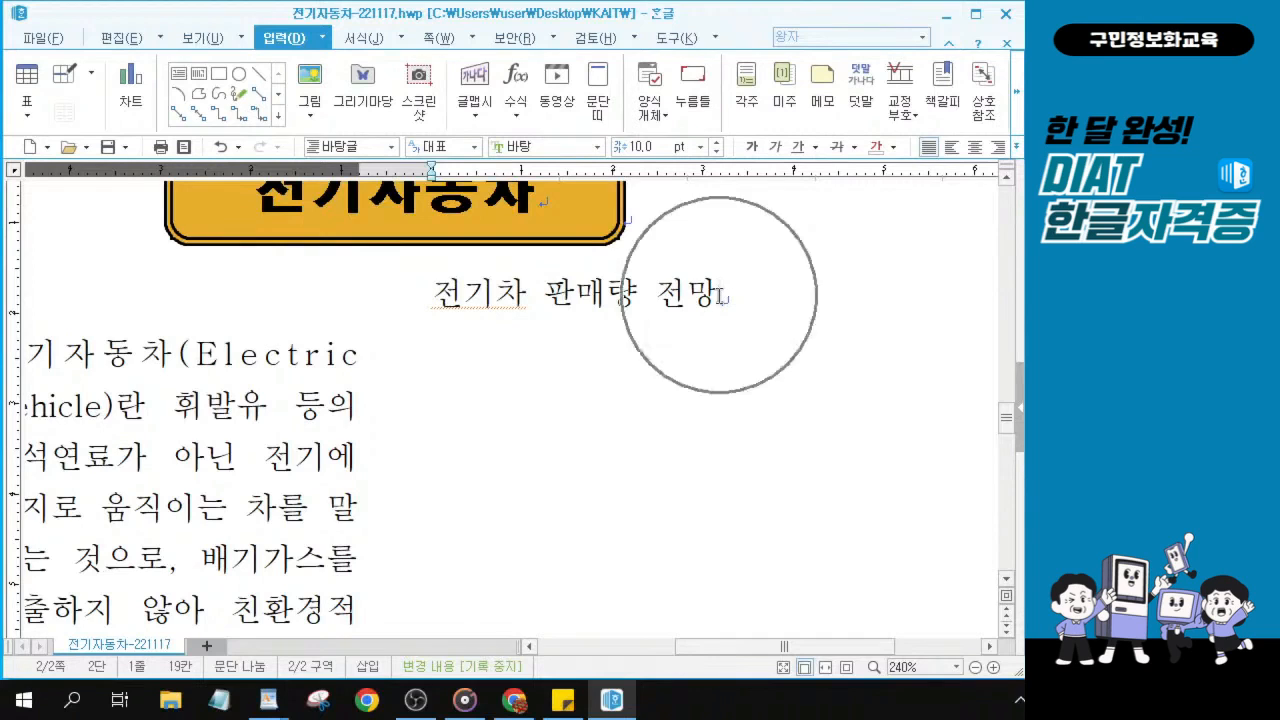
click(720, 296)
key(Return)
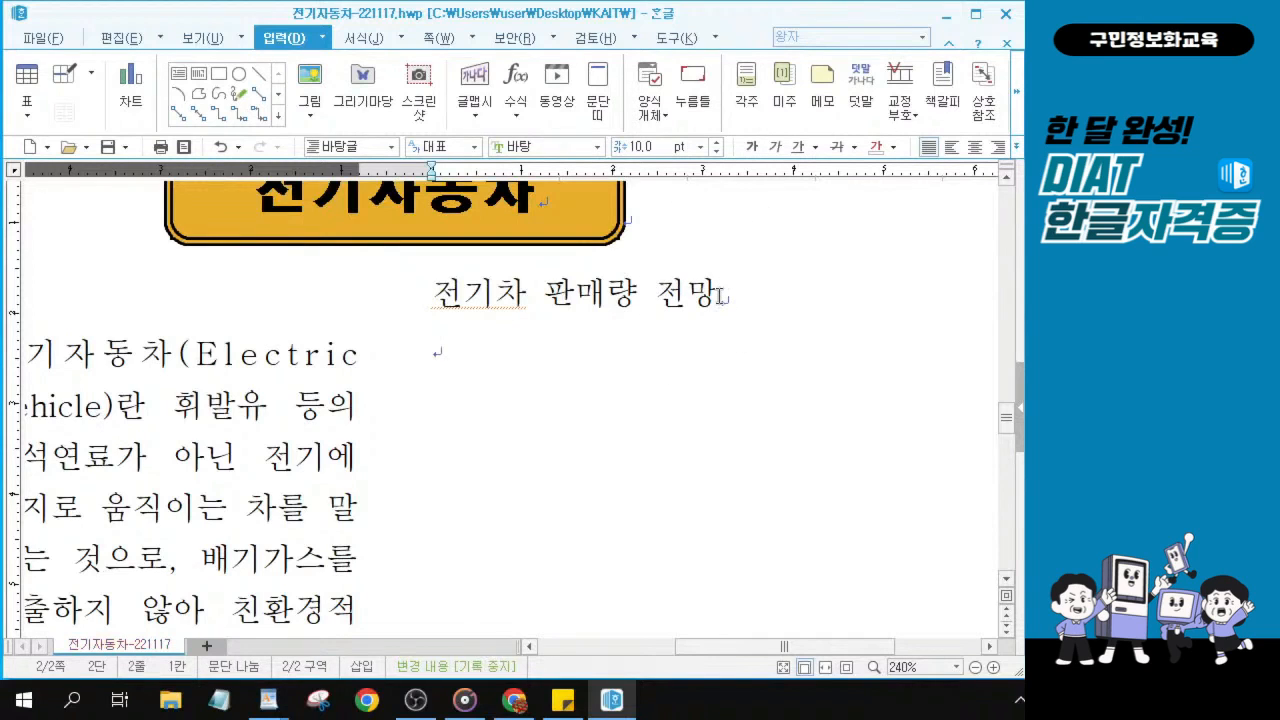
click(462, 361)
click(462, 361)
click(771, 294)
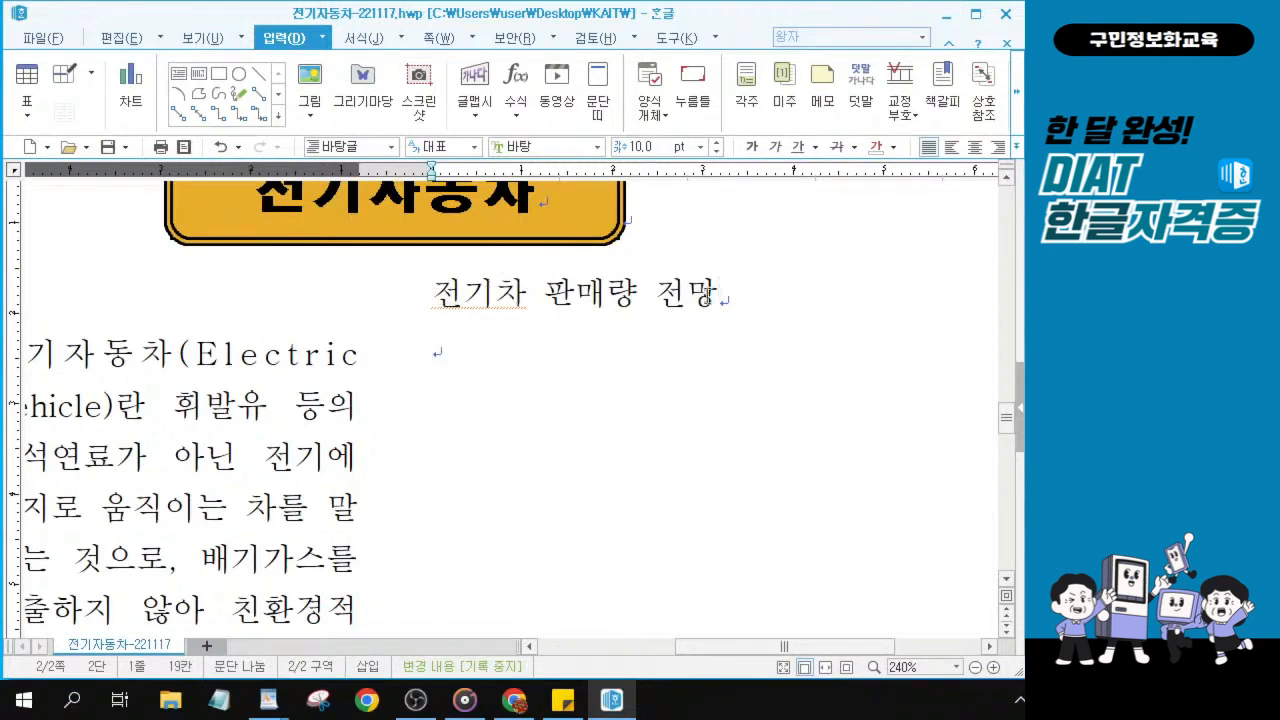
Format the title '전기차 판매량 전망' in the 중고딕 font at 12 pt.
drag(708, 294, 447, 298)
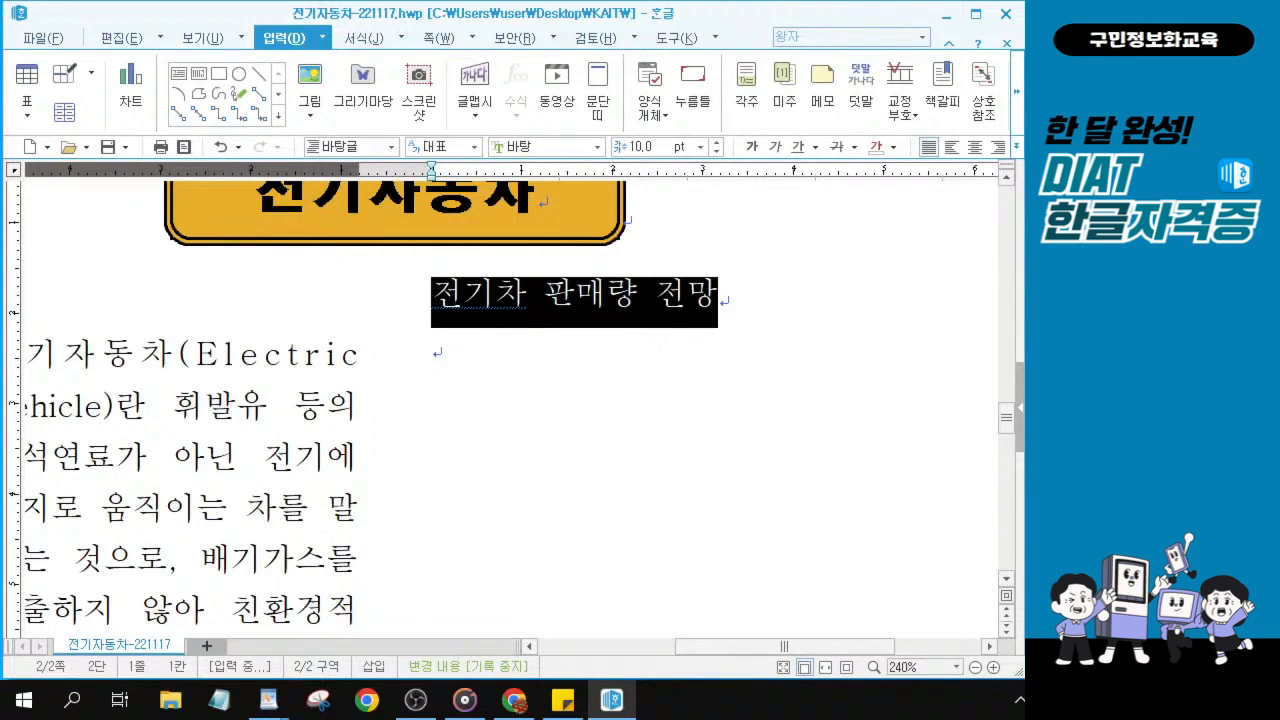
key(alt+Tab)
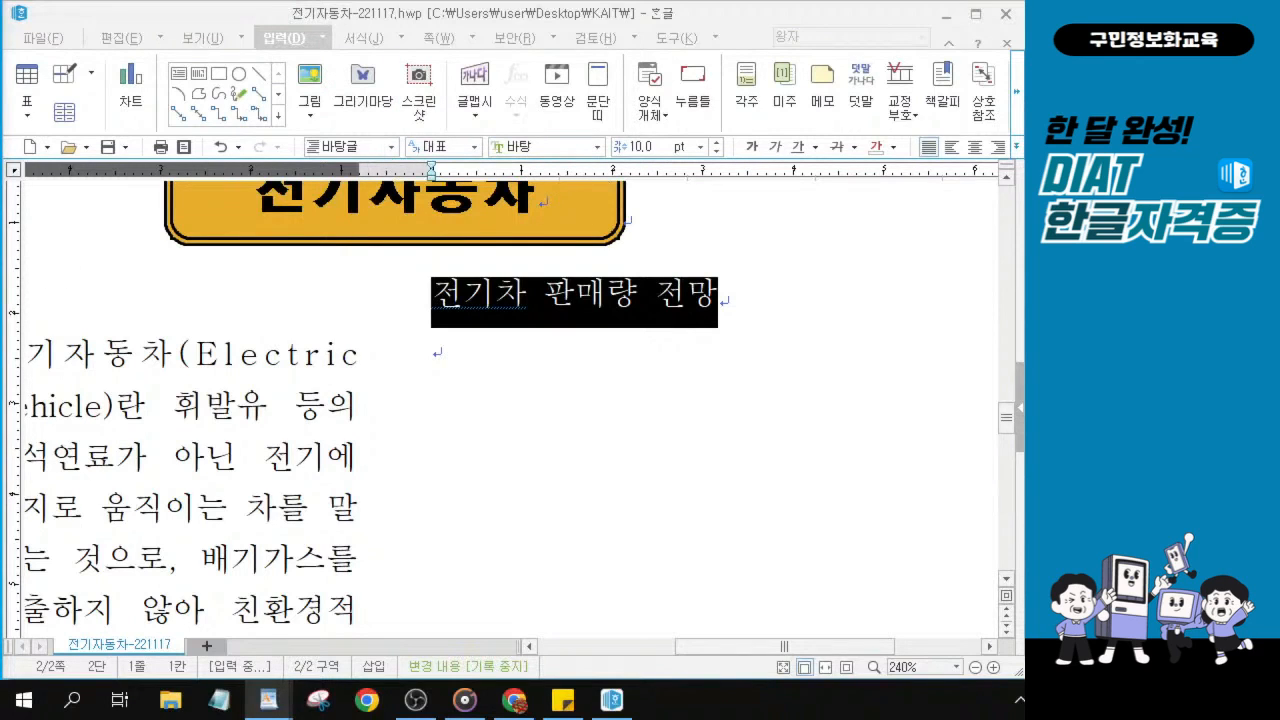
click(547, 147)
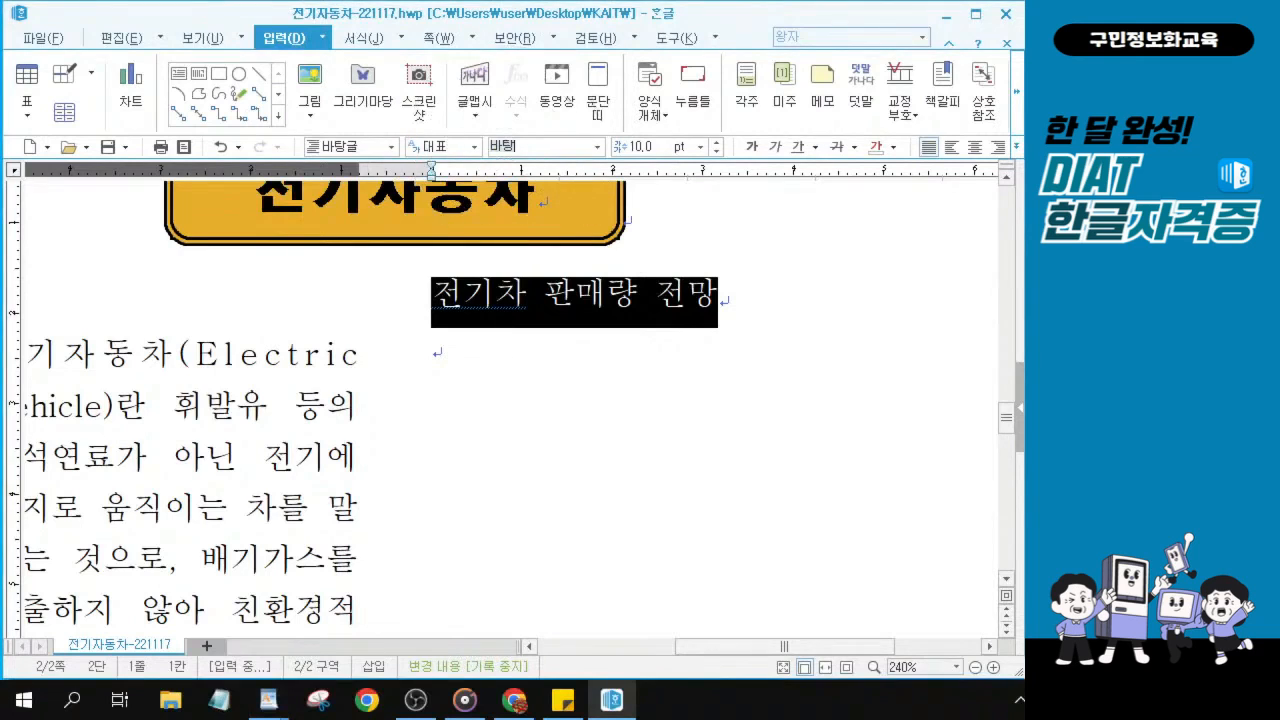
text(주)
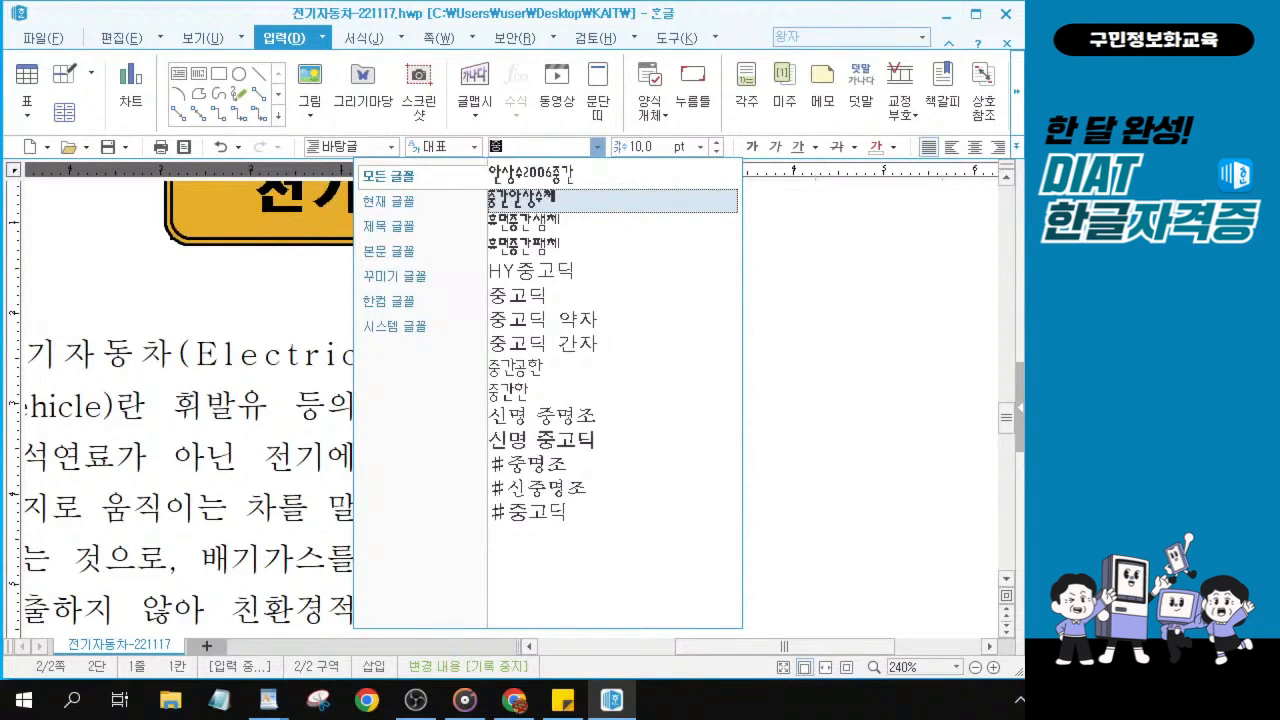
key(Escape)
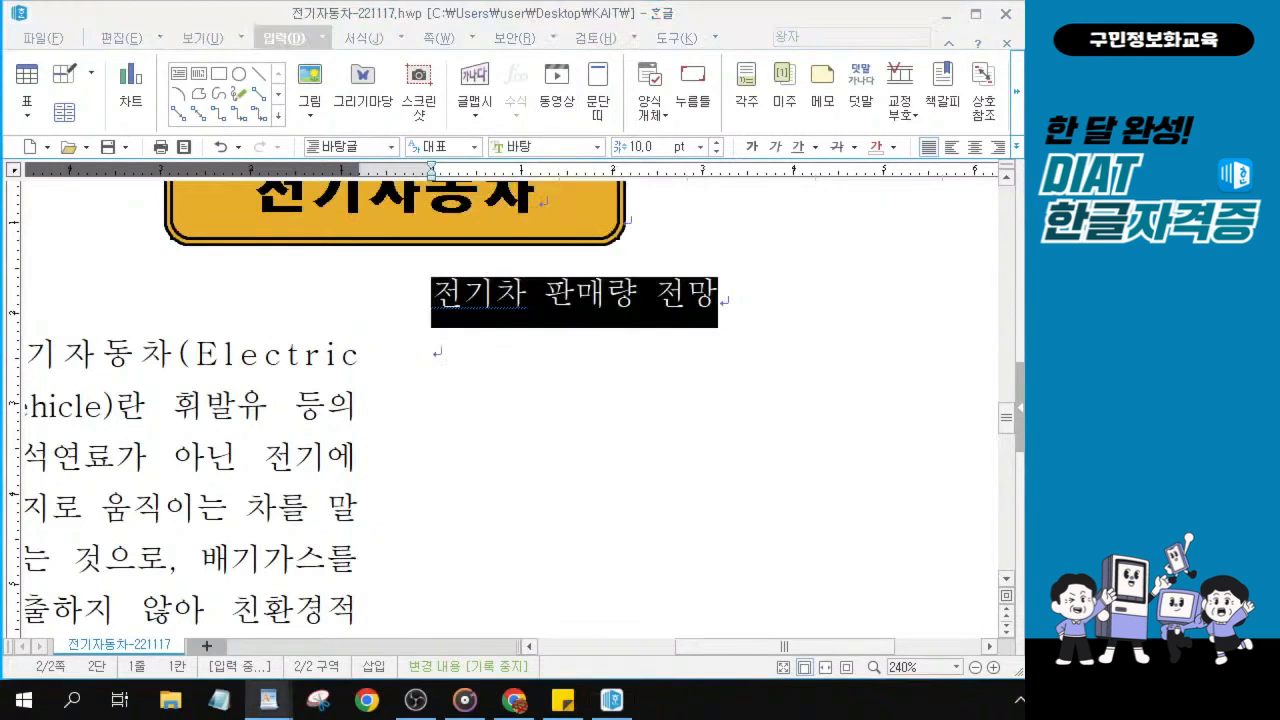
click(530, 147)
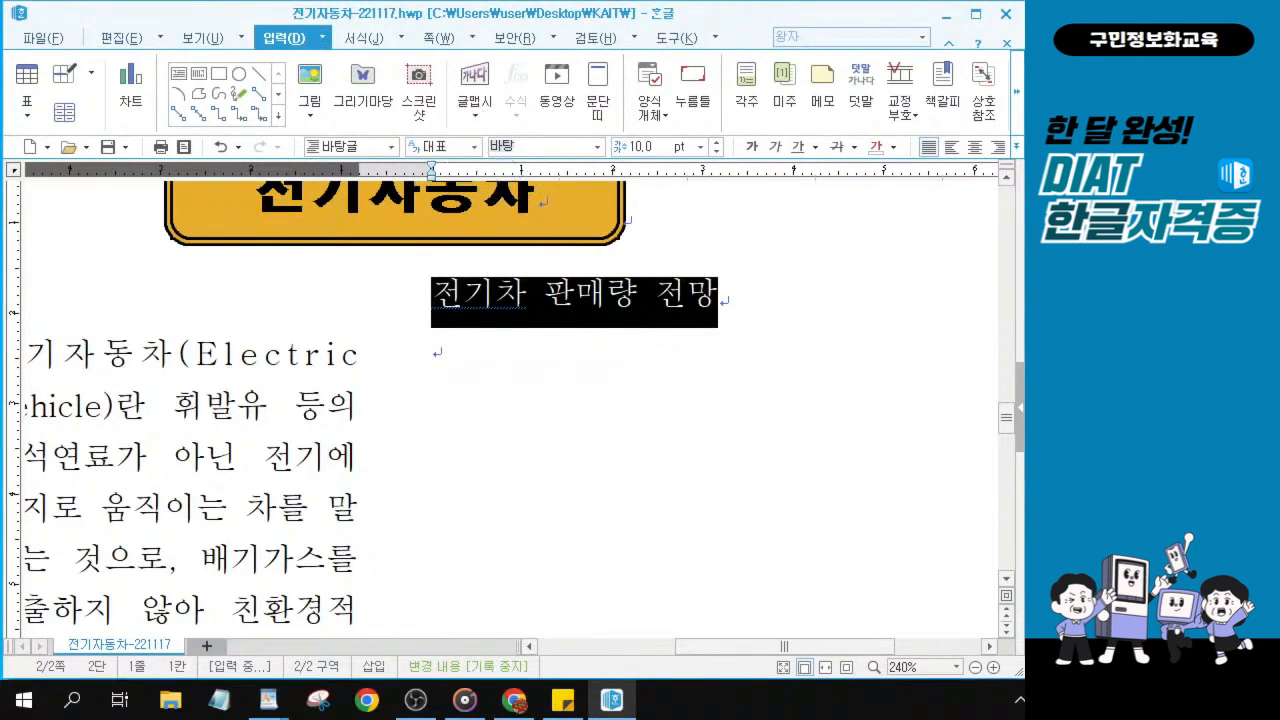
text(중)
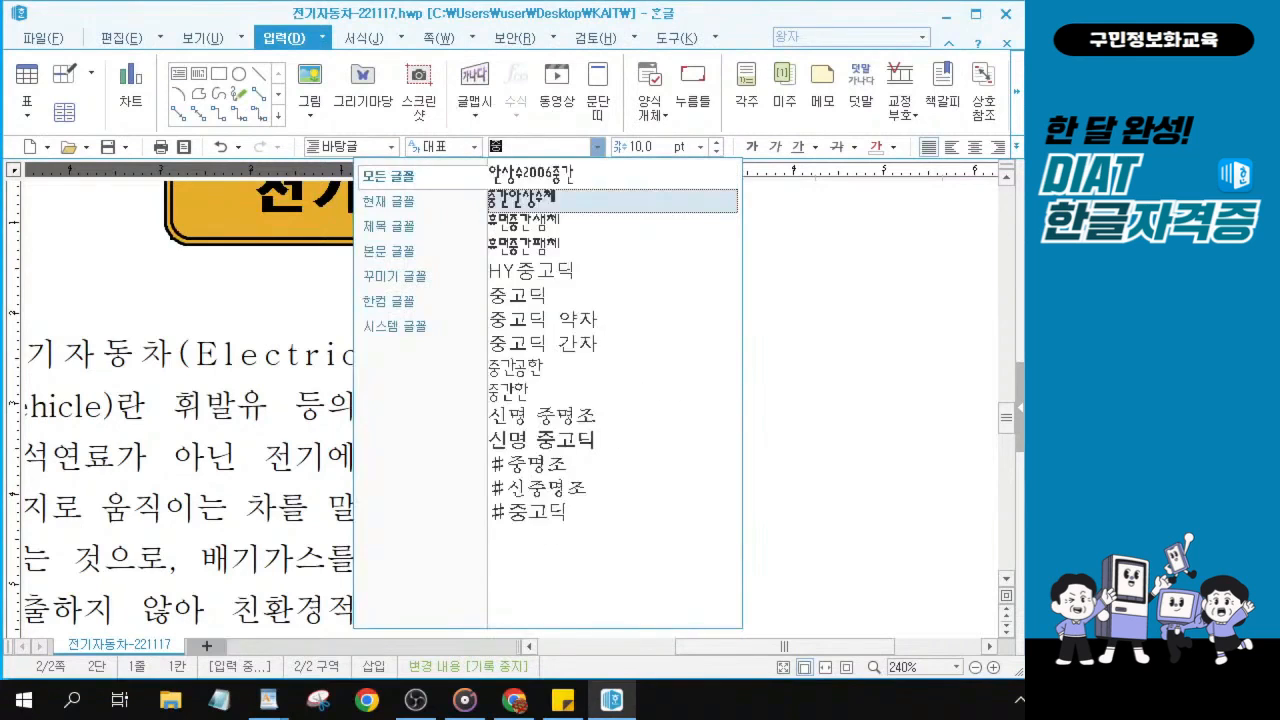
click(509, 298)
click(515, 296)
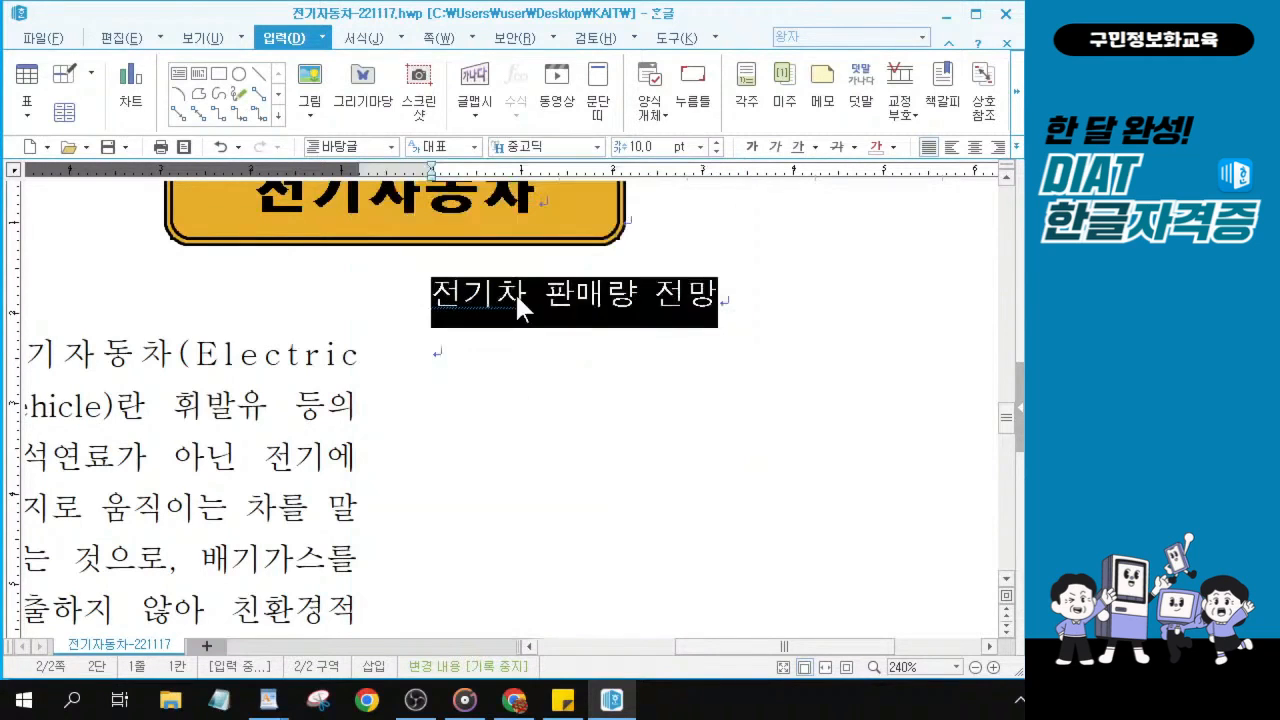
click(716, 143)
click(716, 143)
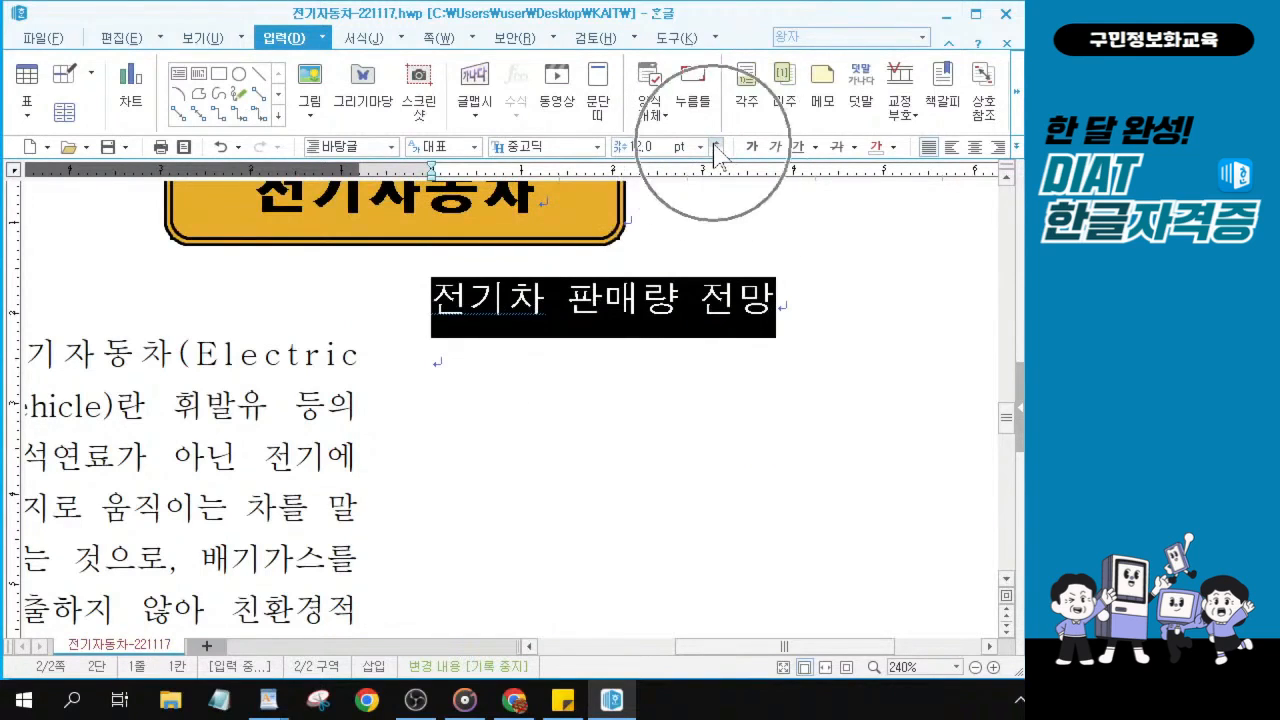
Make the title '전기차 판매량 전망' bold and centred, and place the cursor on the blank line below it.
click(752, 148)
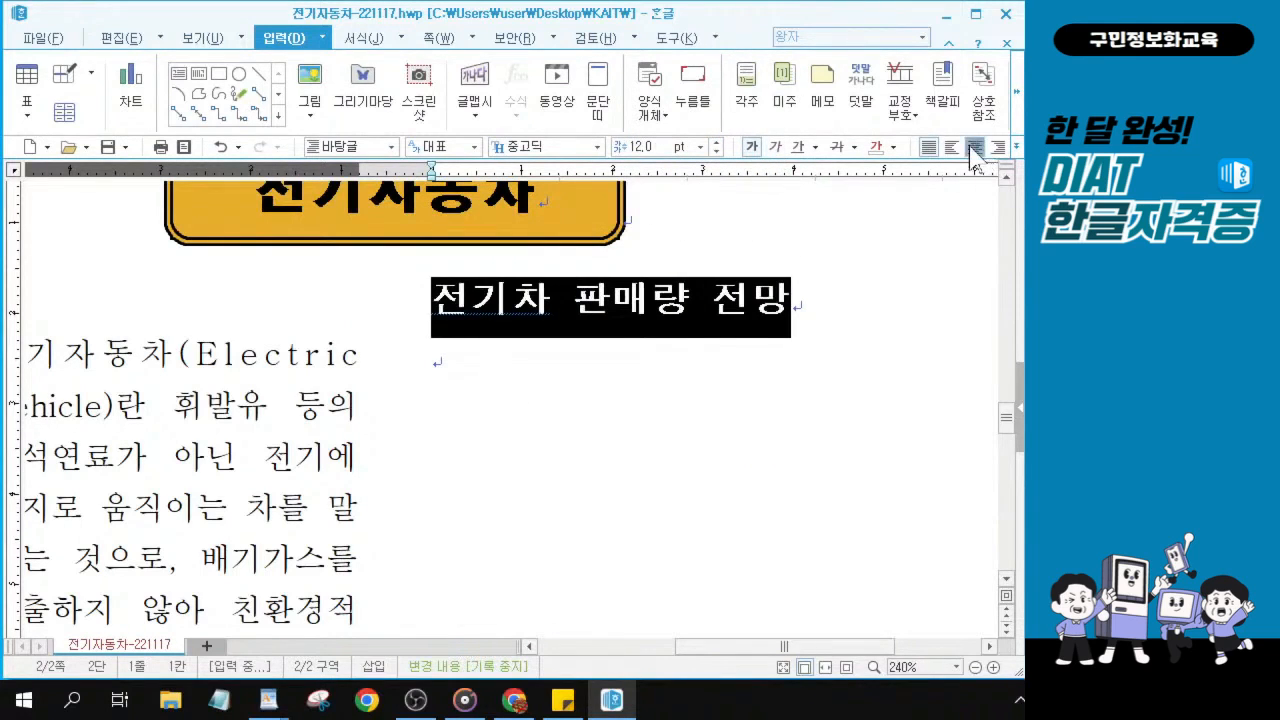
click(975, 148)
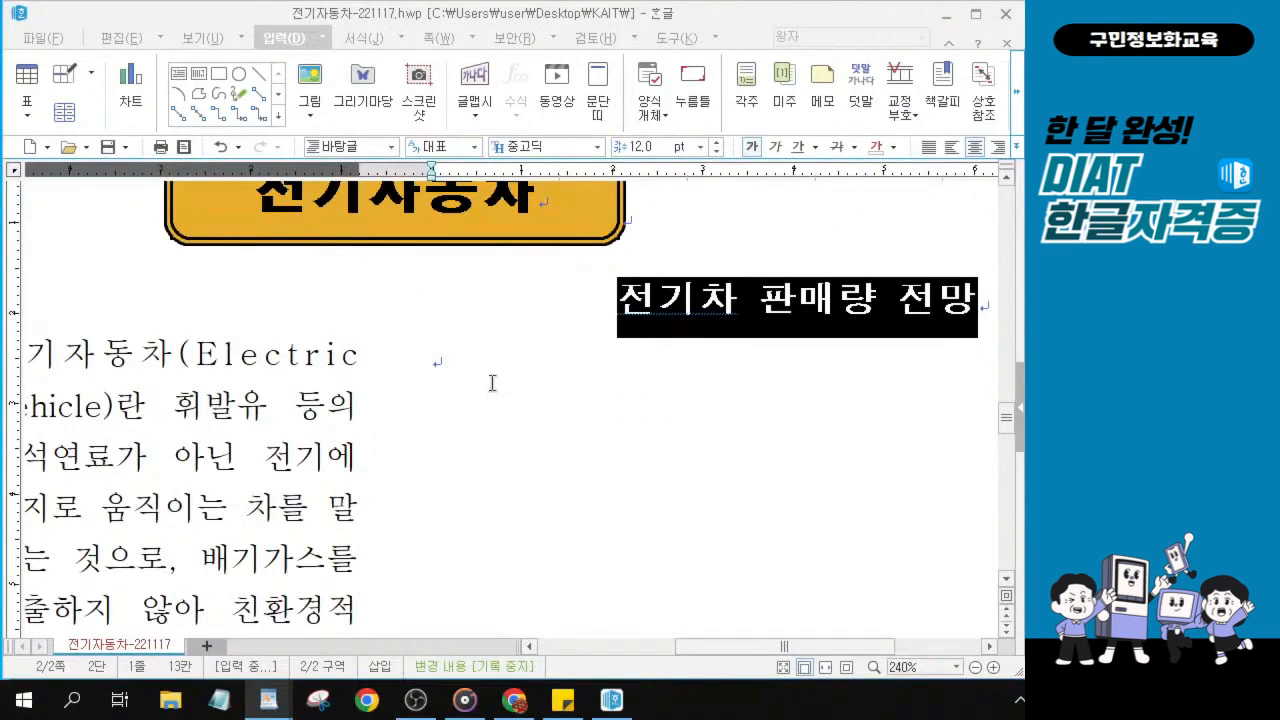
click(441, 366)
click(441, 366)
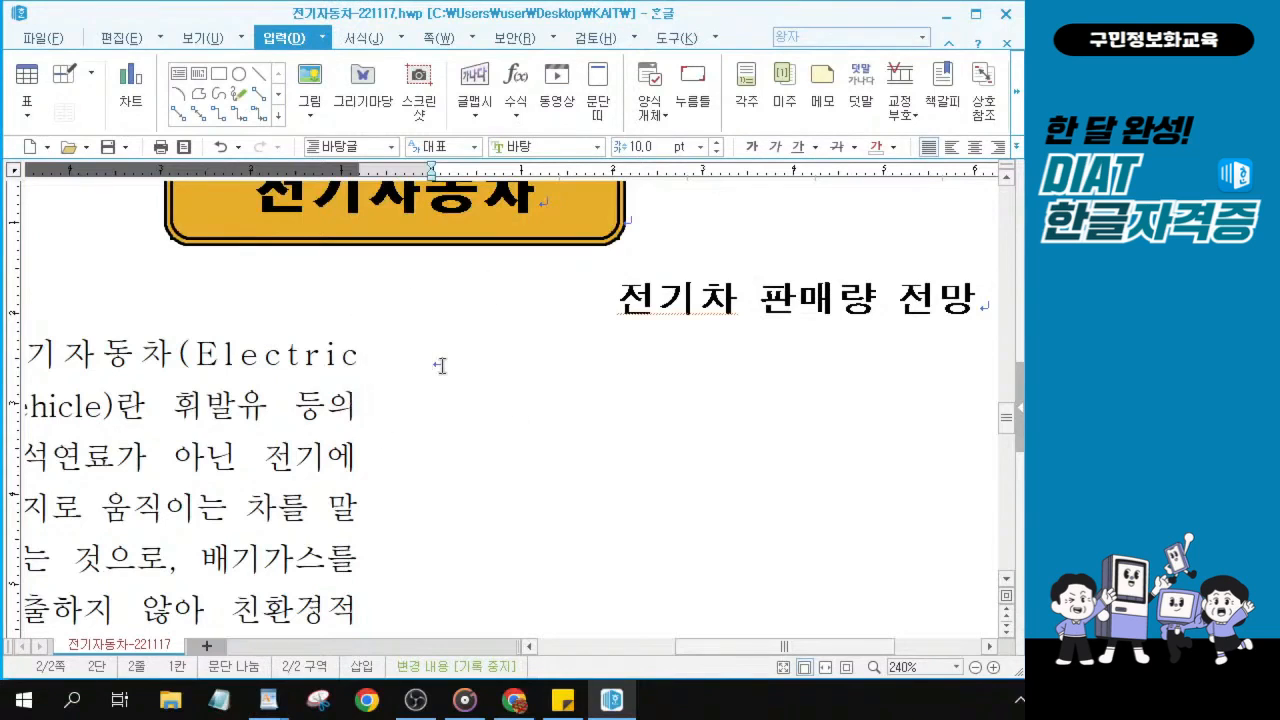
key(ctrl)
key(ctrl)
key(ctrl)
key(alt+Tab)
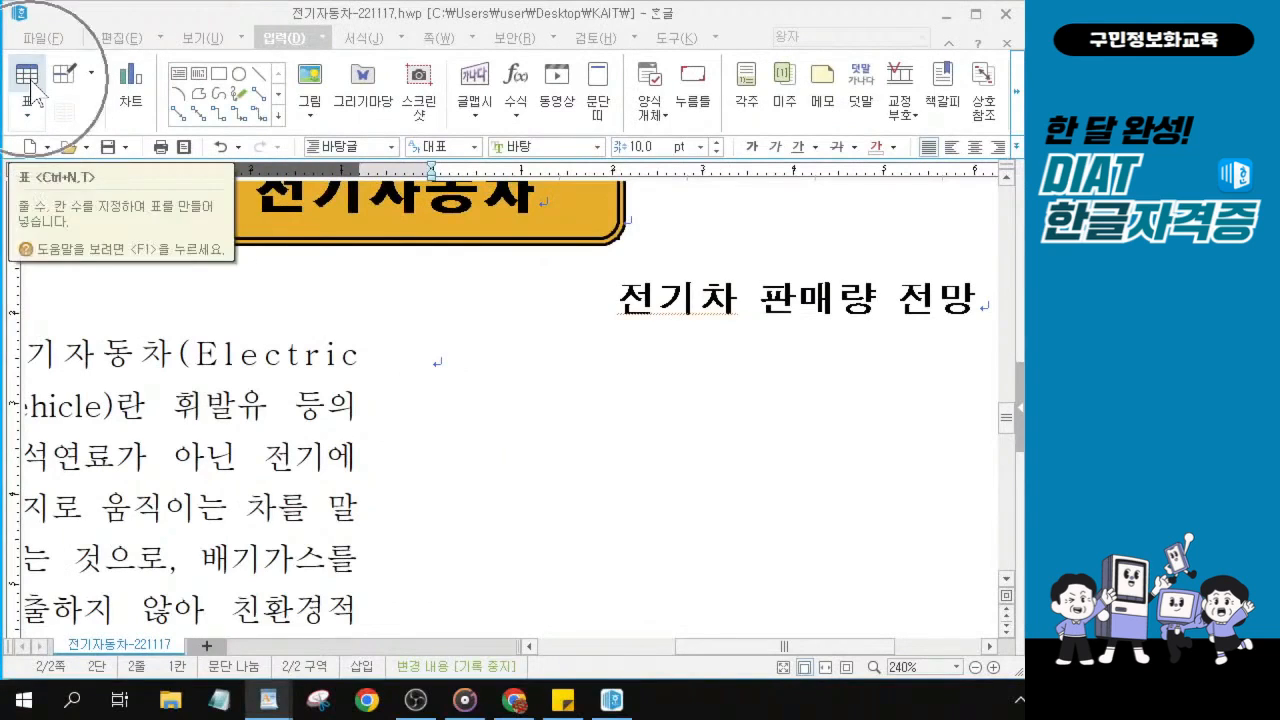
Insert a table with 7 rows and 2 columns on the blank line below the title '전기차 판매량 전망'.
click(28, 80)
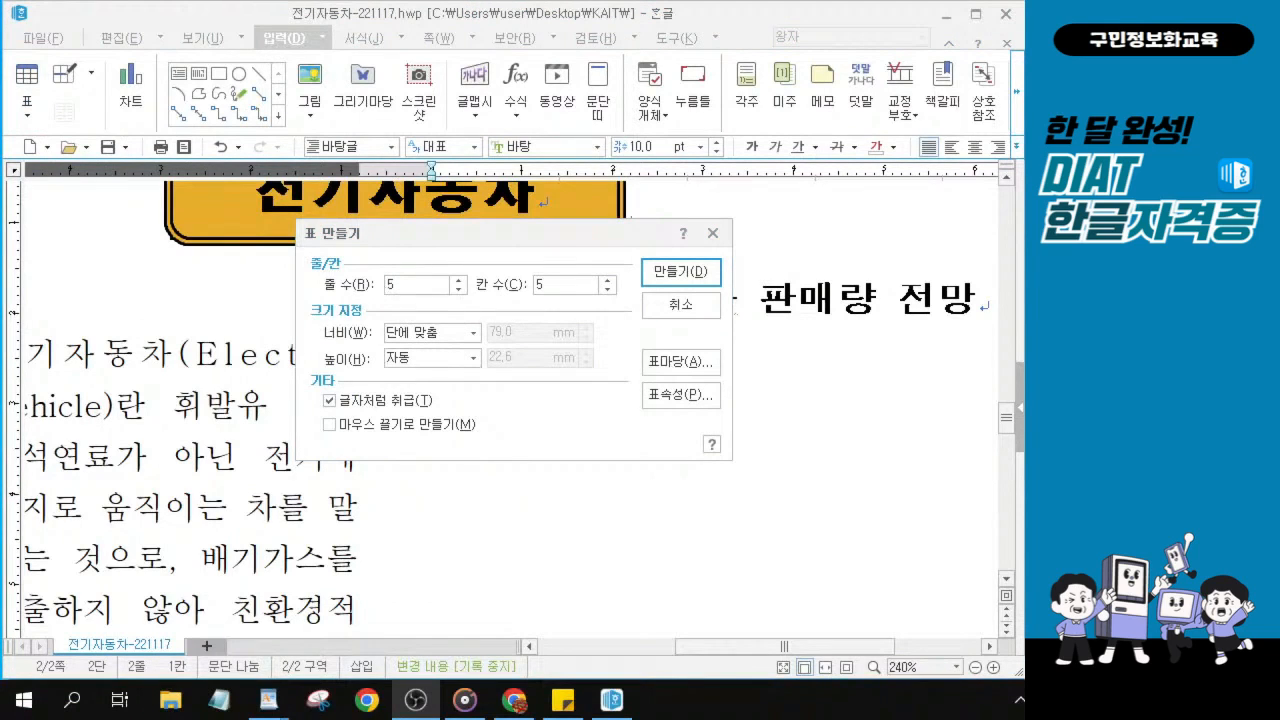
text(7)
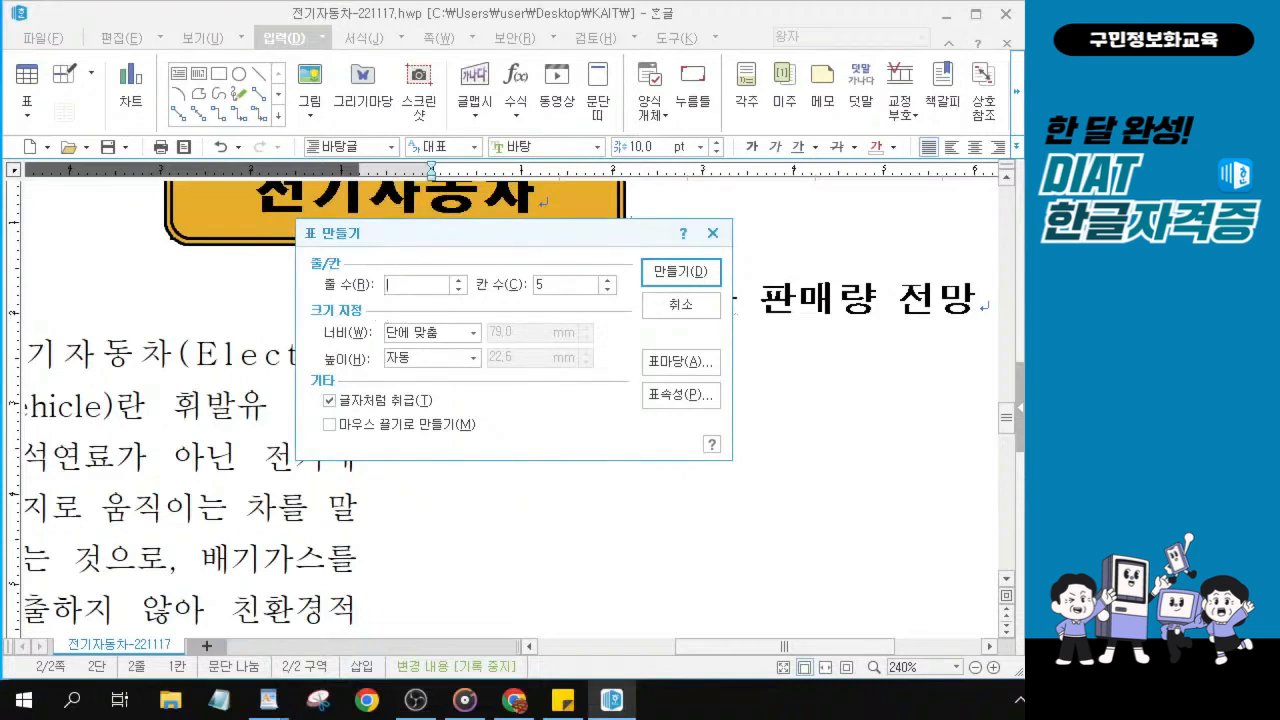
click(545, 285)
key(Delete)
text(2)
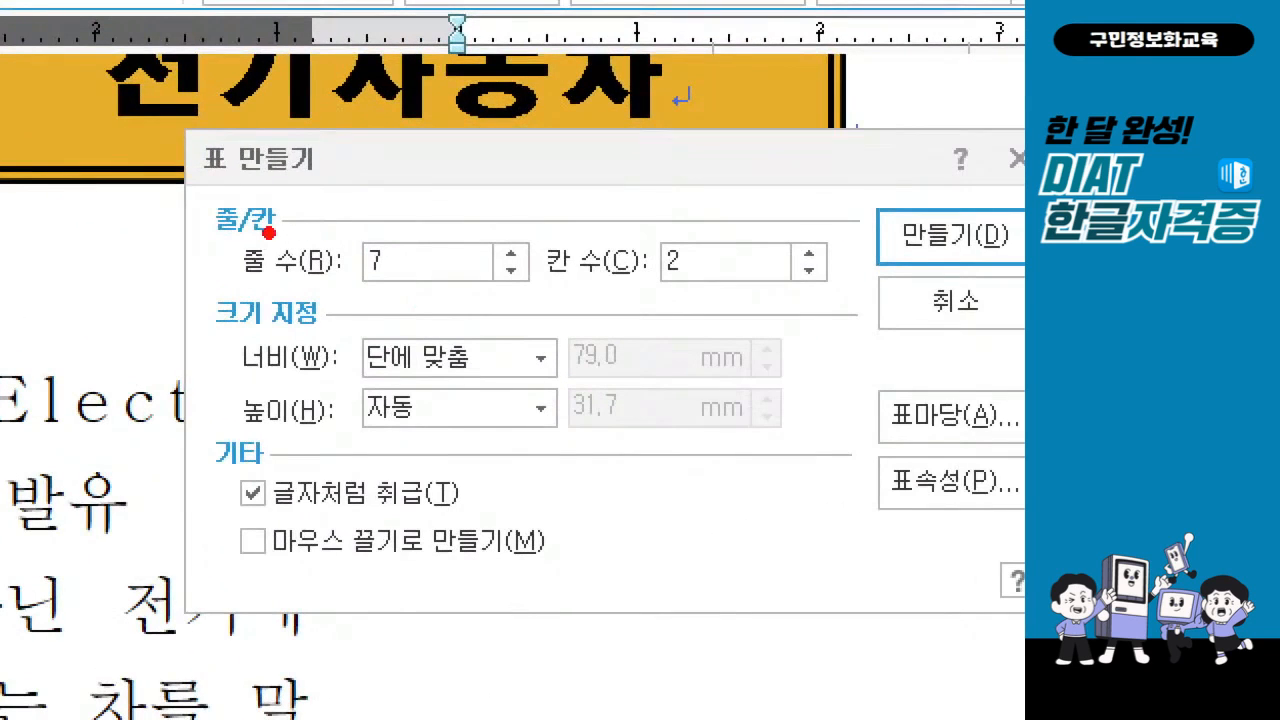
mouse_move(319, 257)
mouse_down()
mouse_move(418, 291)
mouse_move(785, 310)
mouse_up()
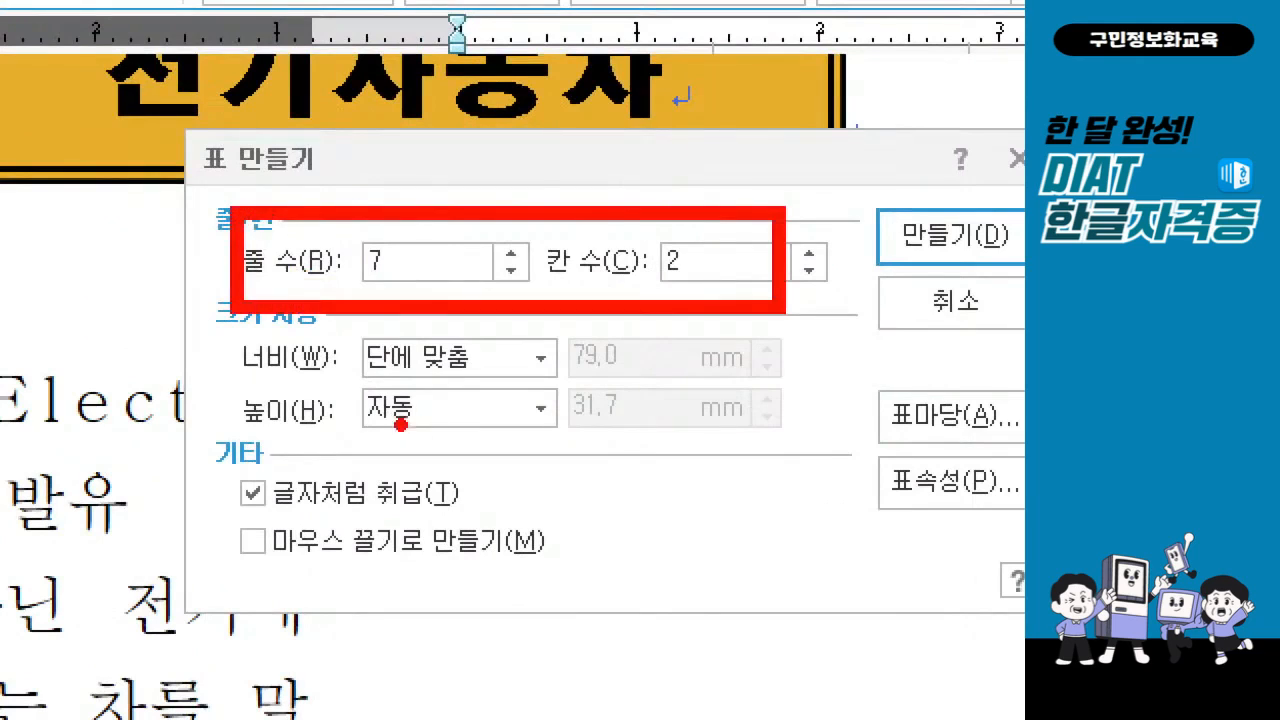
drag(208, 449, 508, 530)
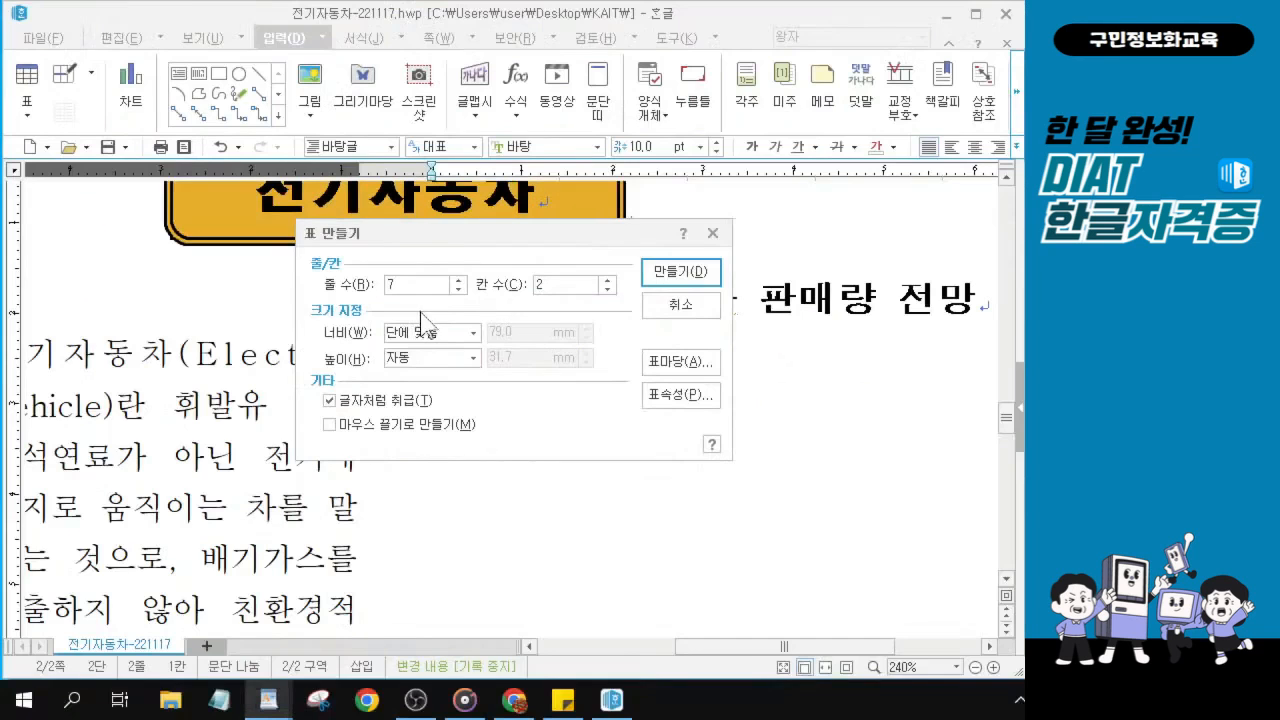
click(910, 258)
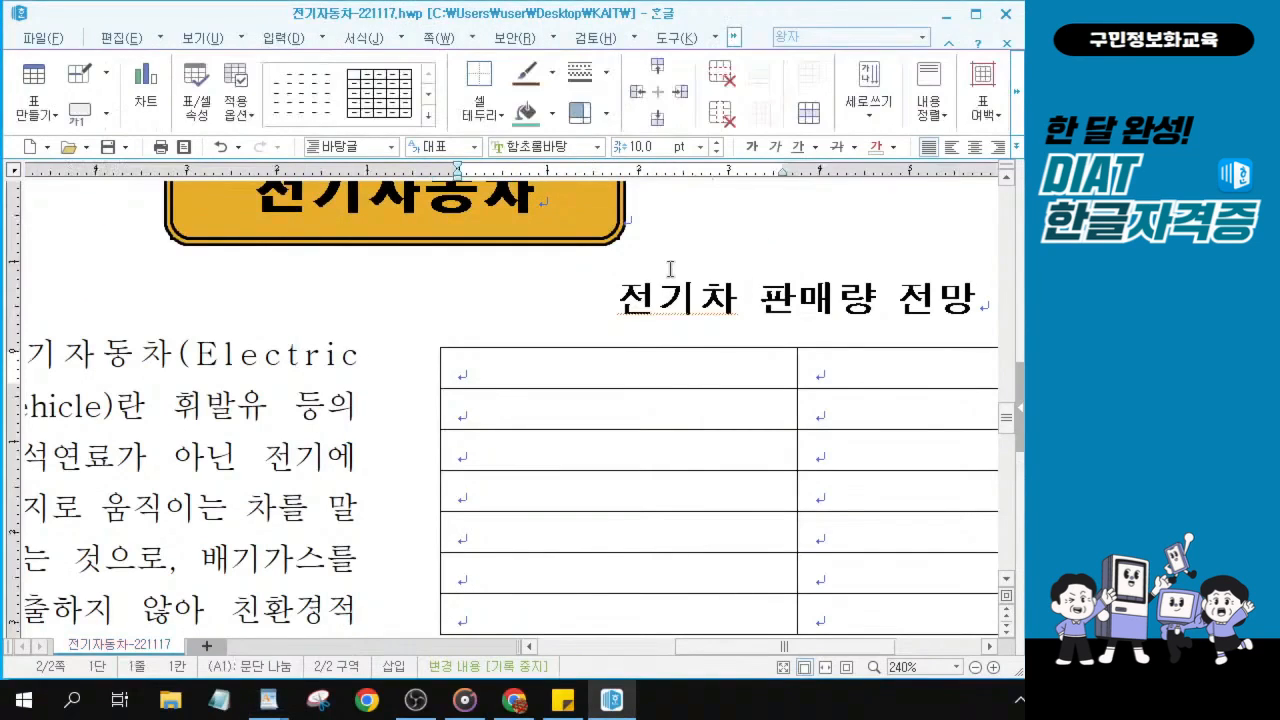
Enter the heading '년도' in the first cell of the new table.
drag(800, 648, 852, 662)
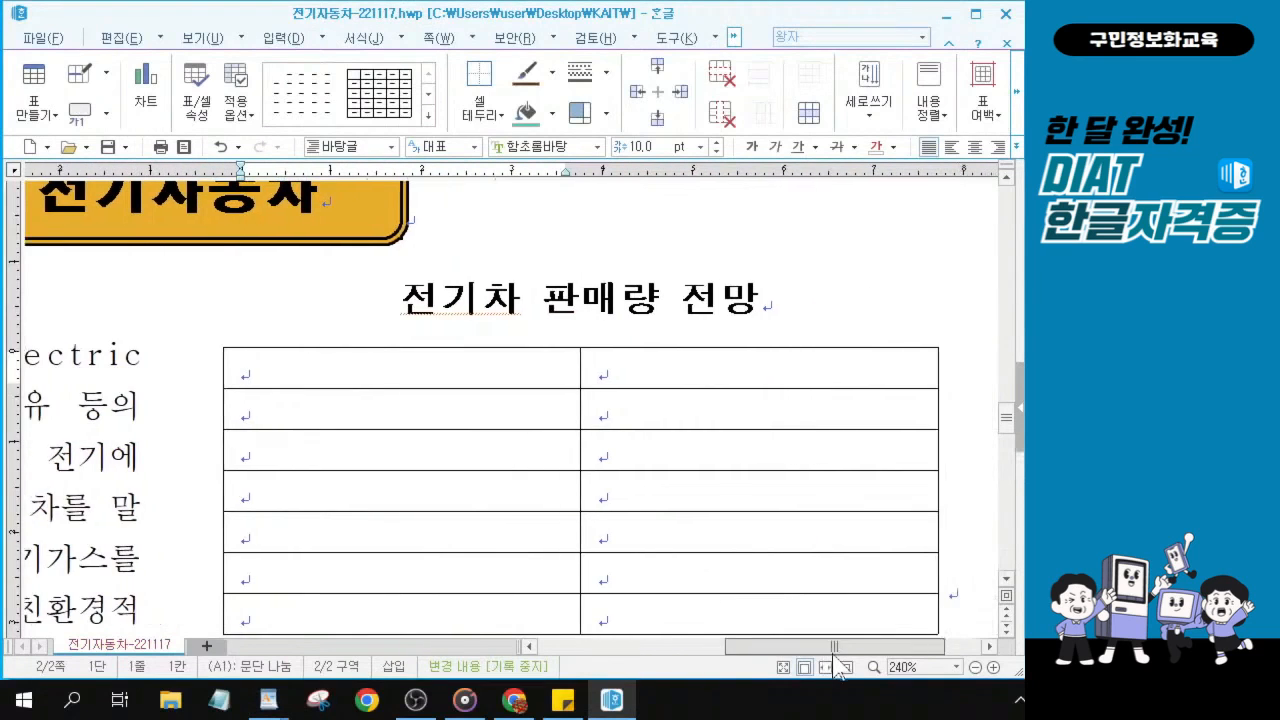
scroll(630, 510, down, 3)
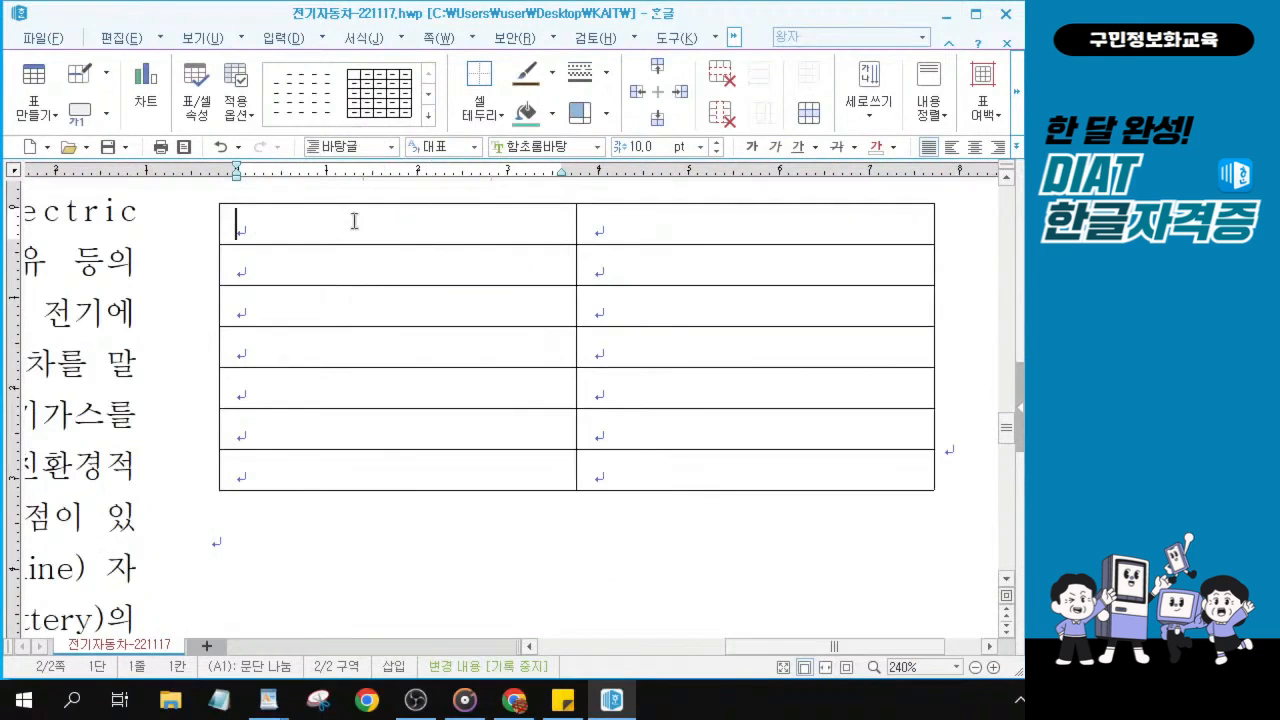
scroll(354, 221, up, 1)
text(년도)
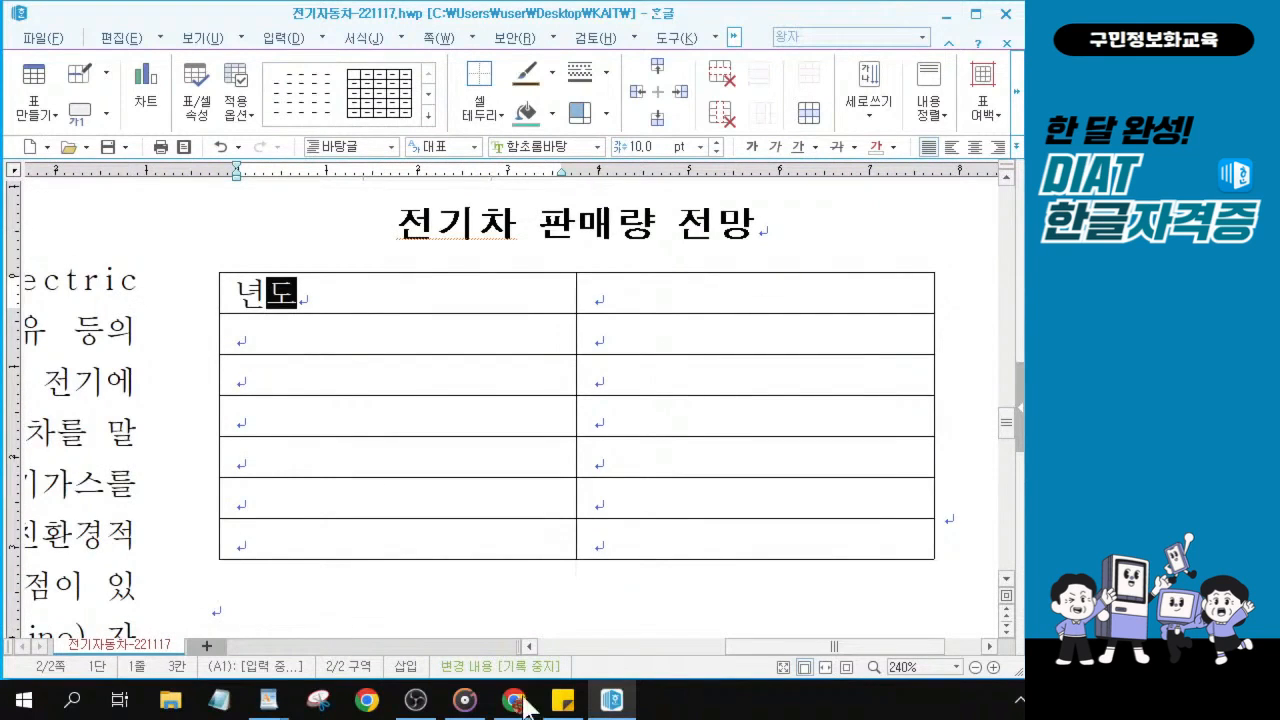
Enter the heading '전망치(단위 : 만대)' in the second cell of the table's first row.
scroll(534, 508, up, 1)
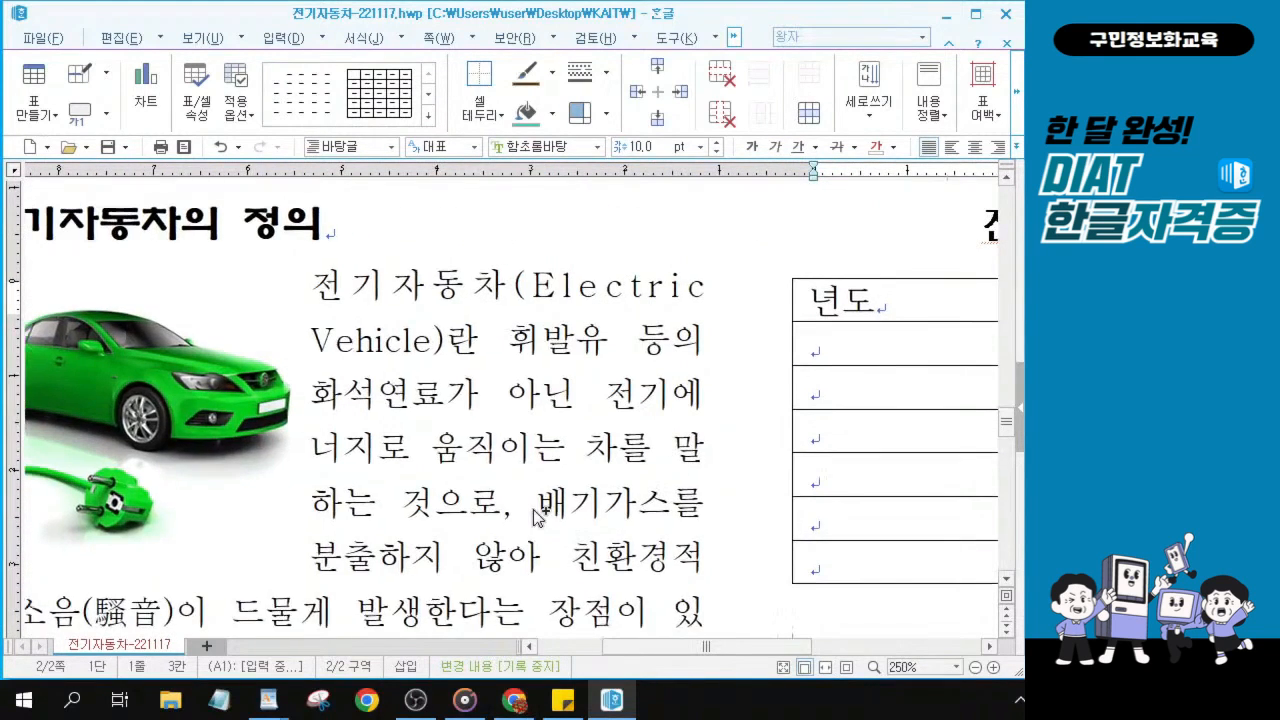
scroll(533, 509, up, 3)
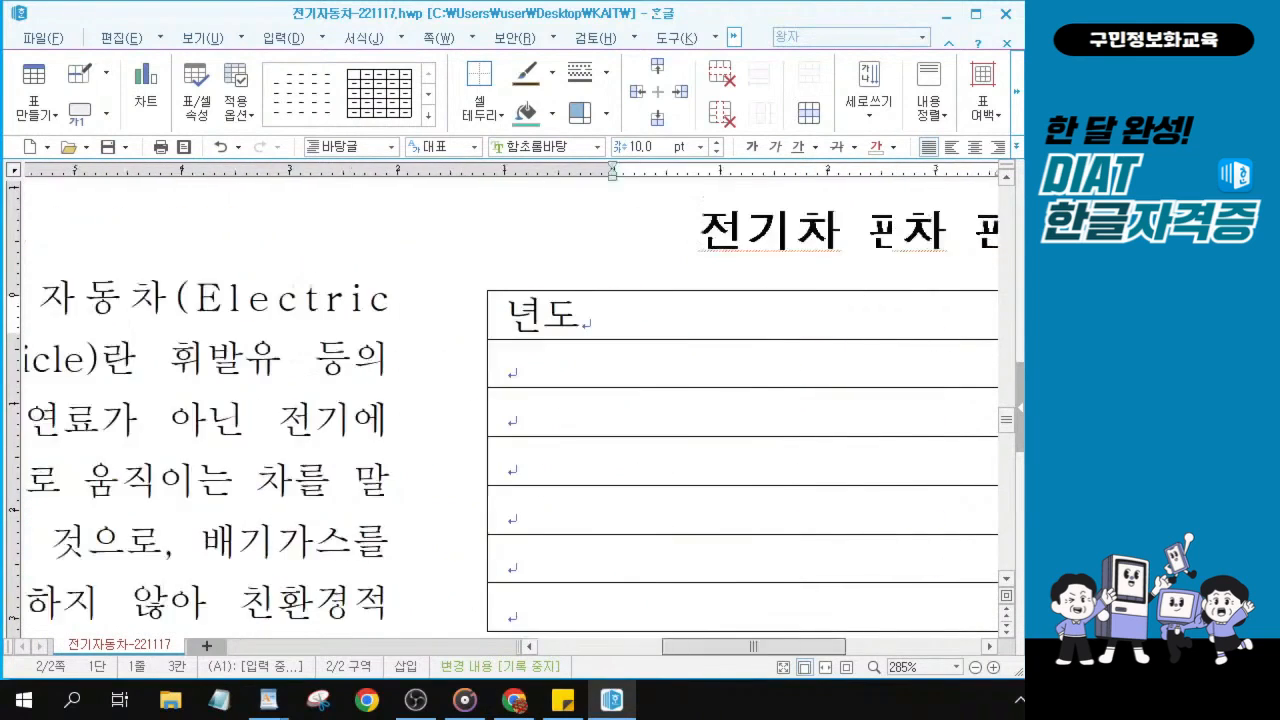
drag(753, 647, 851, 647)
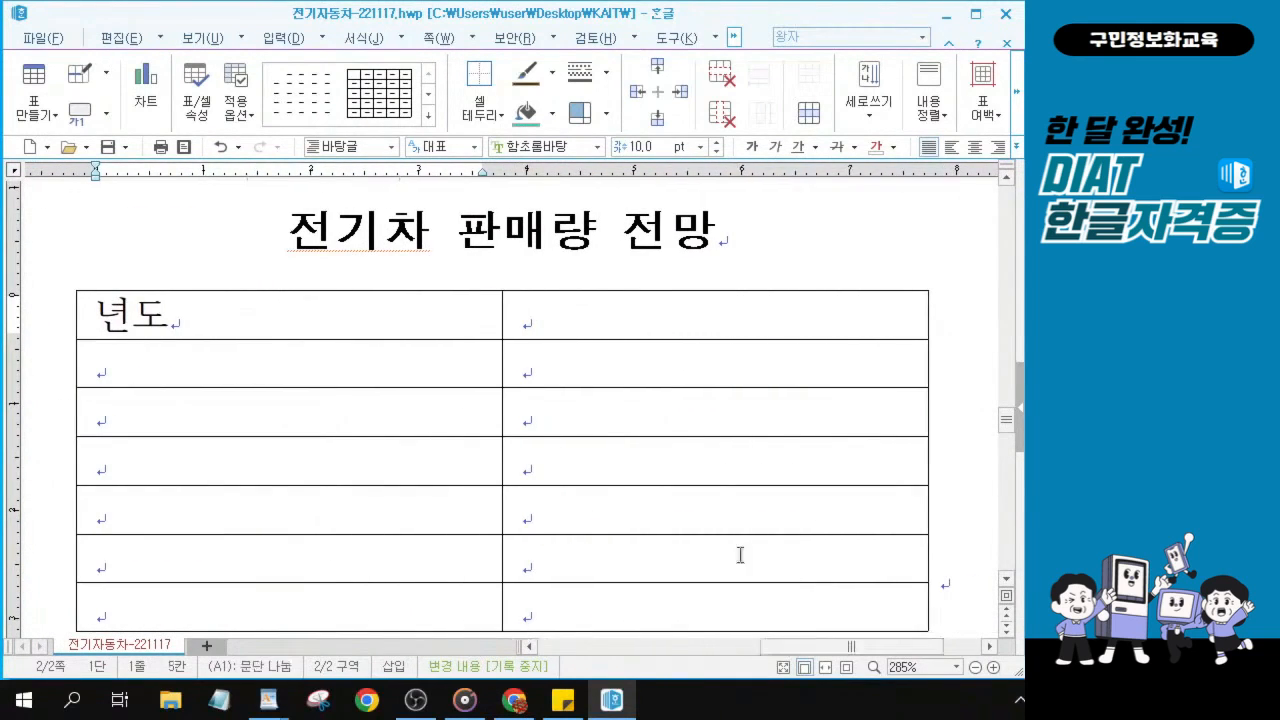
click(567, 307)
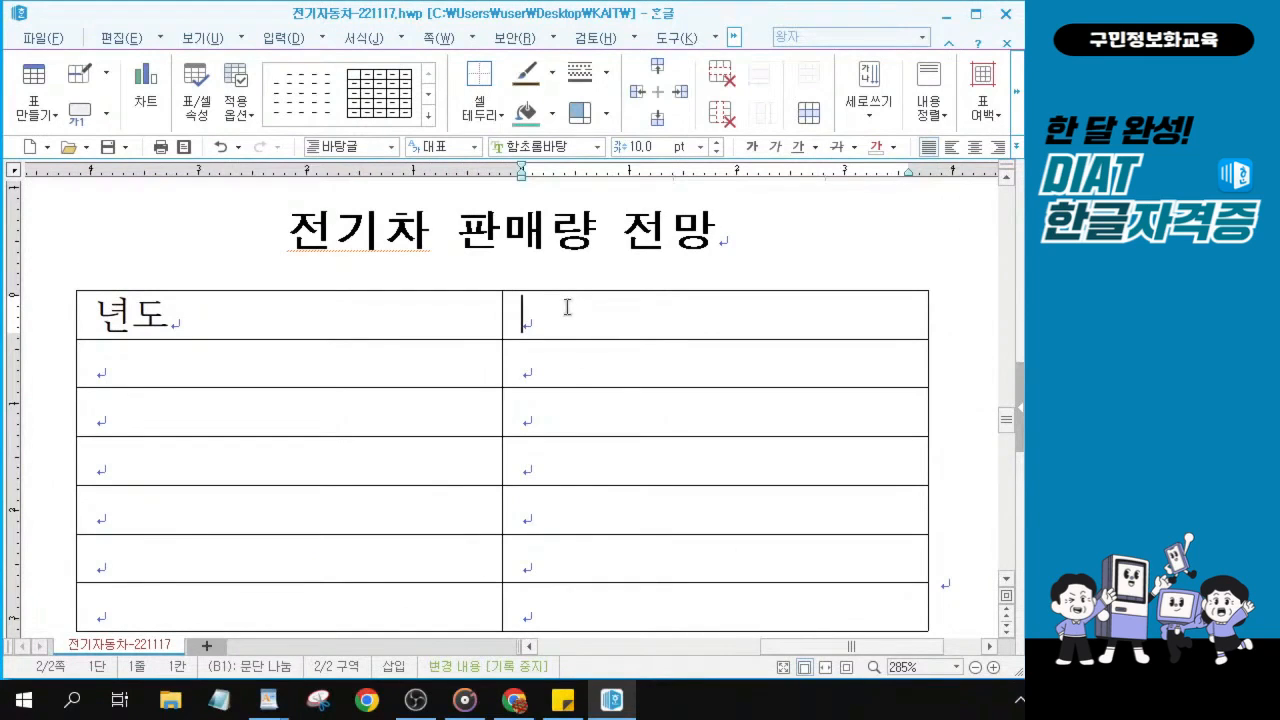
text(저ㄴ망치)
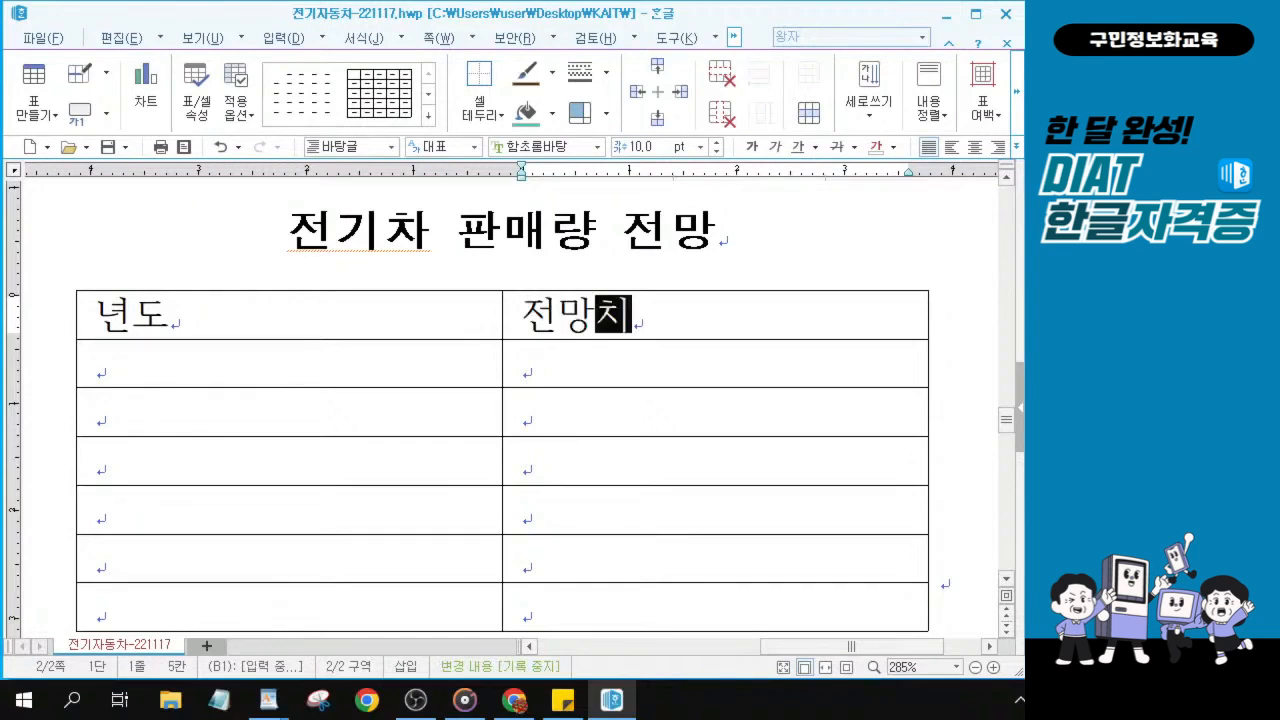
text((ㄱ)
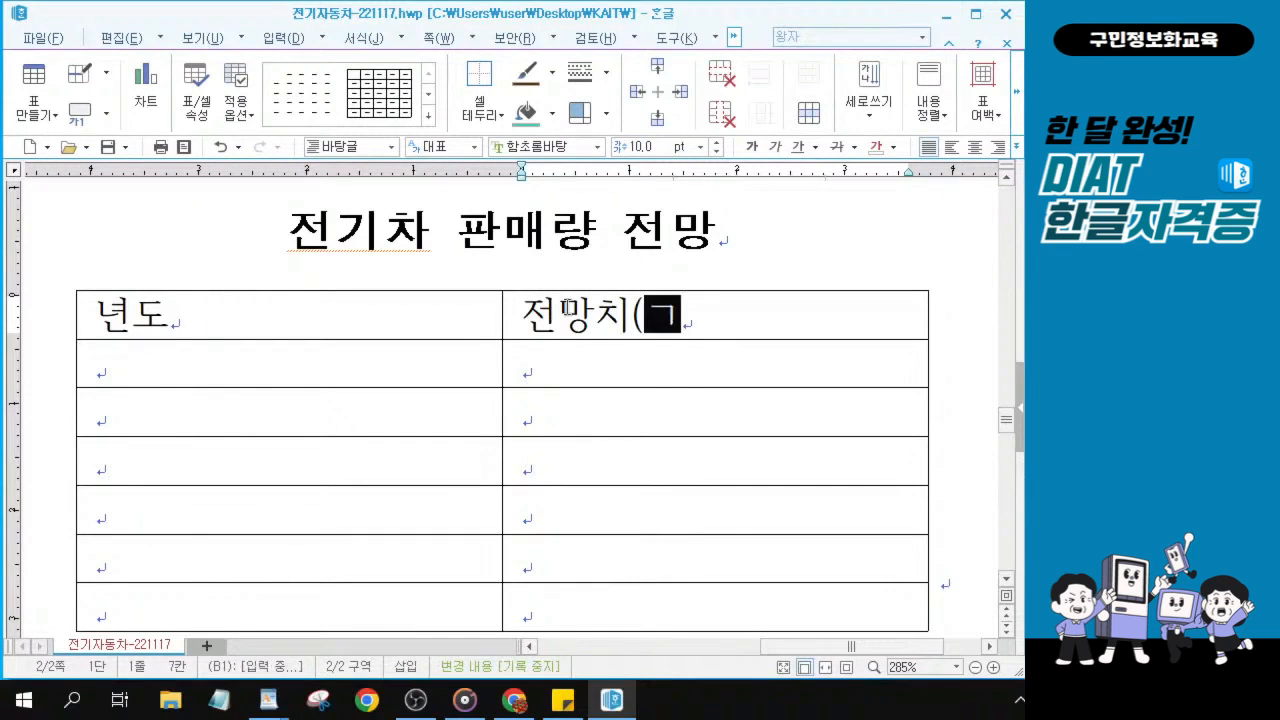
key(BackSpace)
text(단위 )
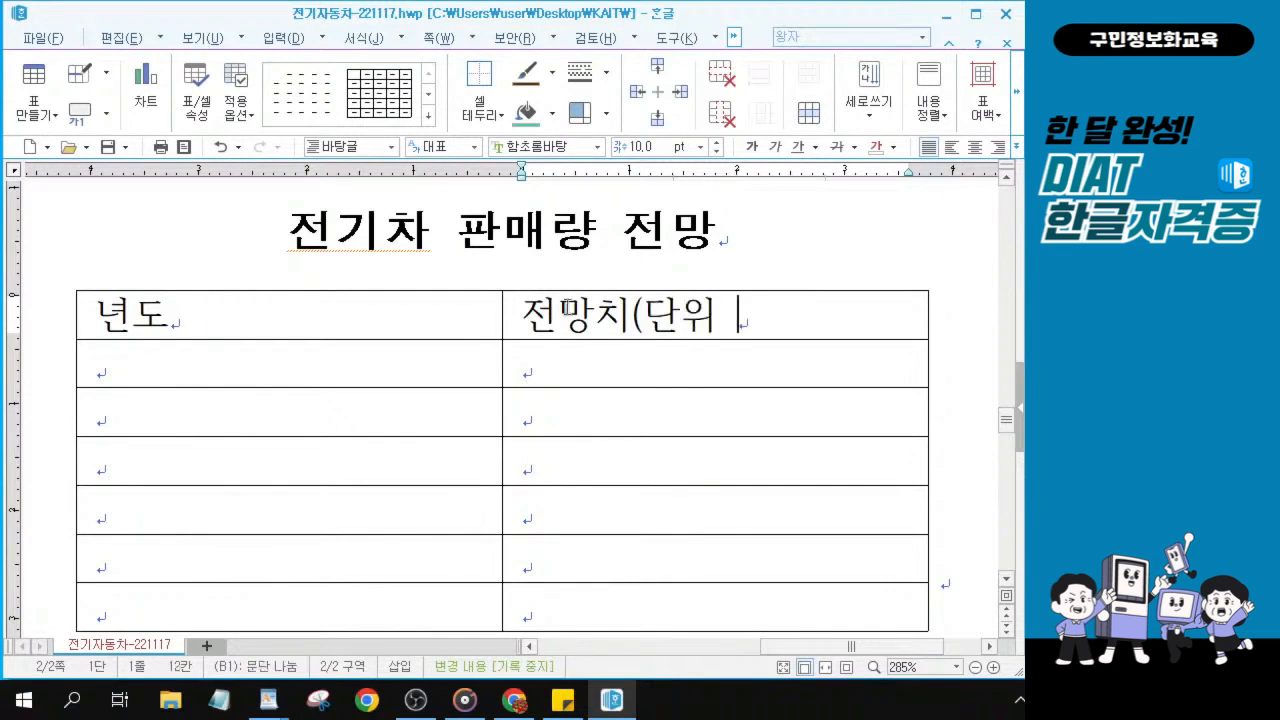
text(: 만대))
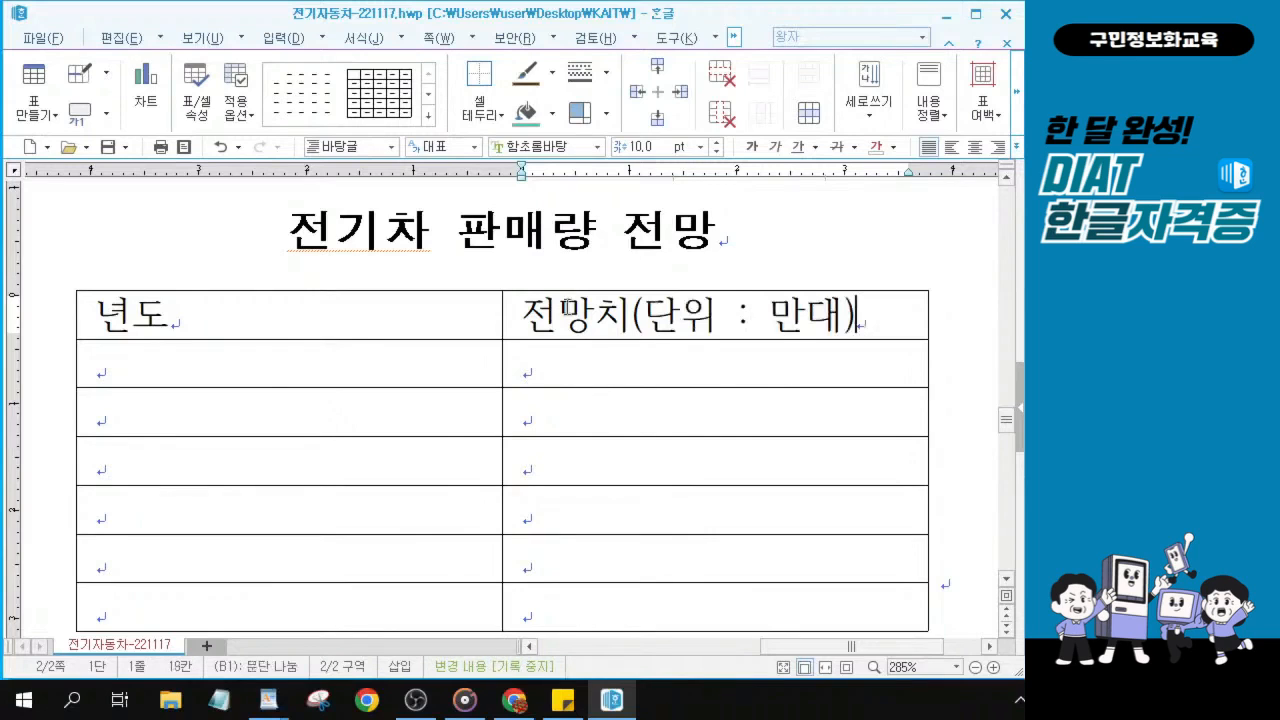
Fill the first three cells below the '년도' heading with 2011년, 2013년 and 2015년.
click(232, 360)
text(2011)
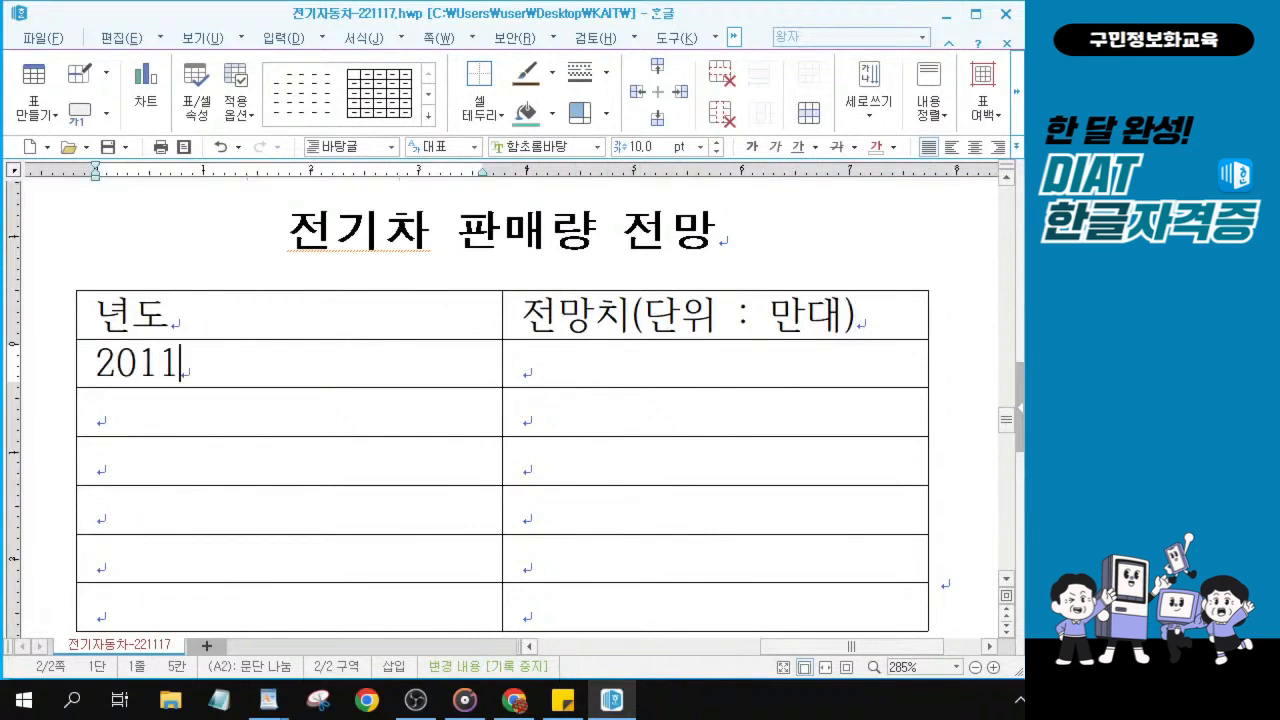
text(년)
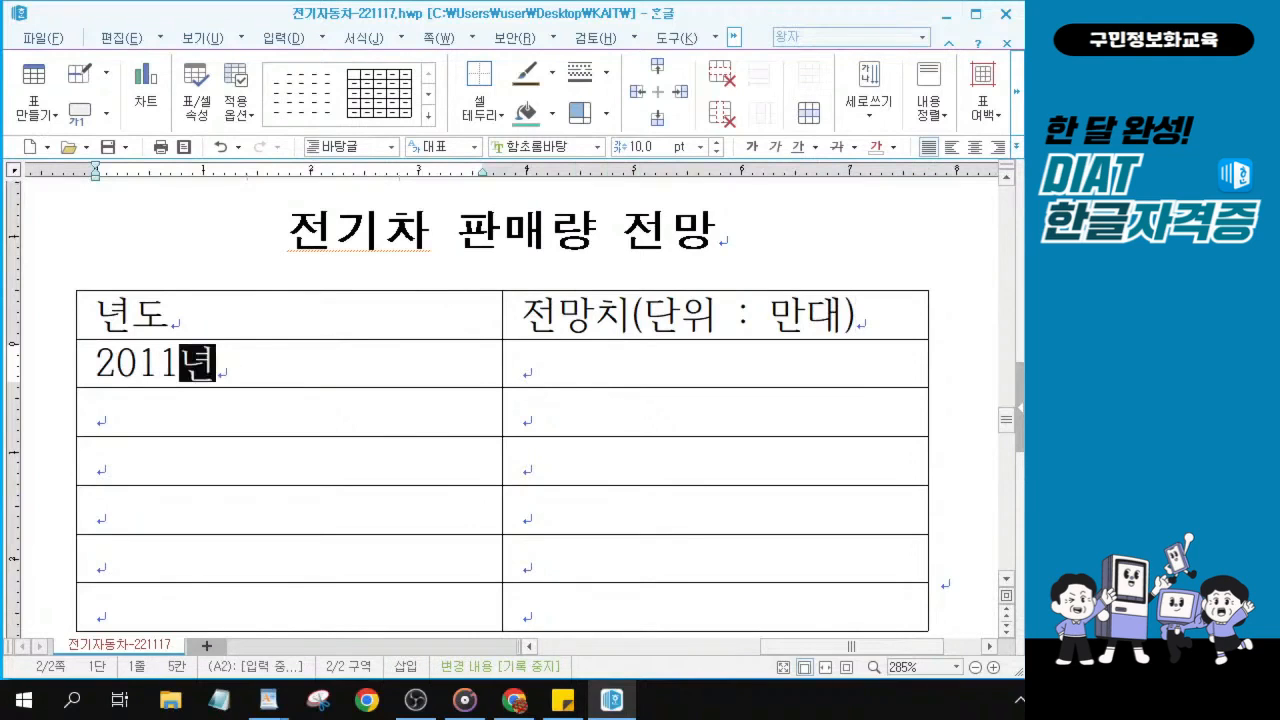
key(Down)
text(2013)
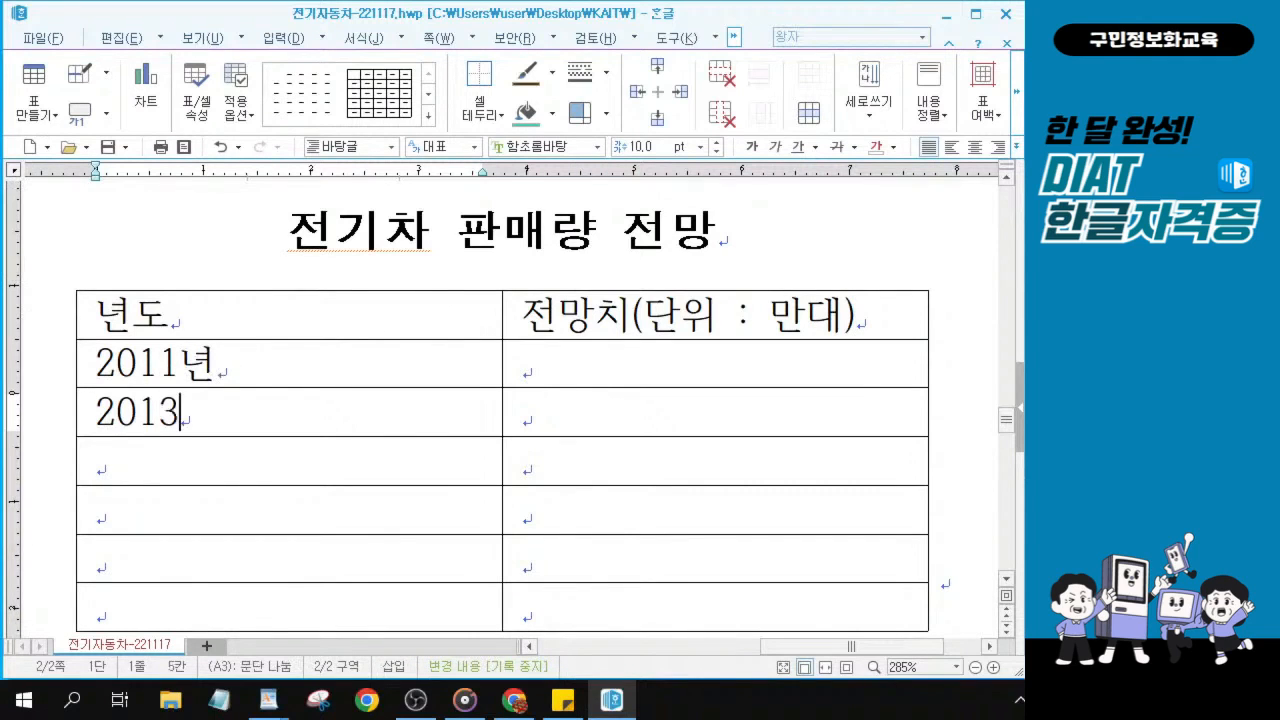
text(년)
key(Down)
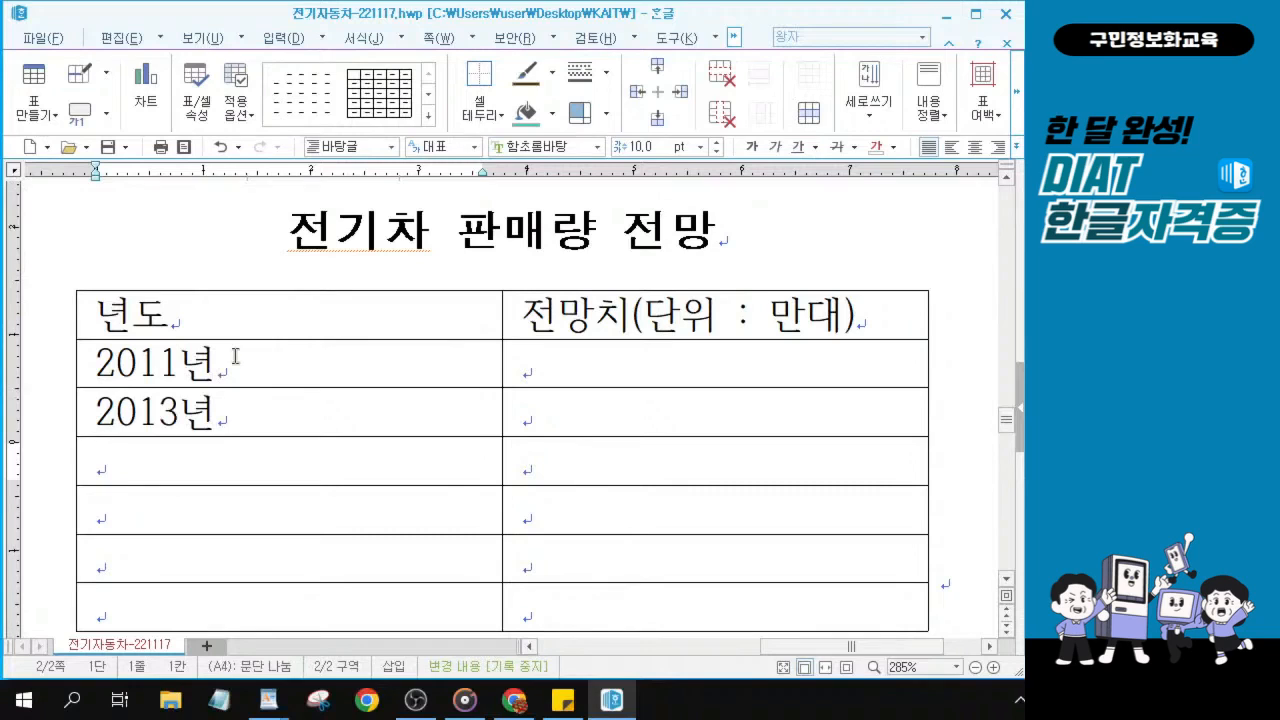
text(2015년)
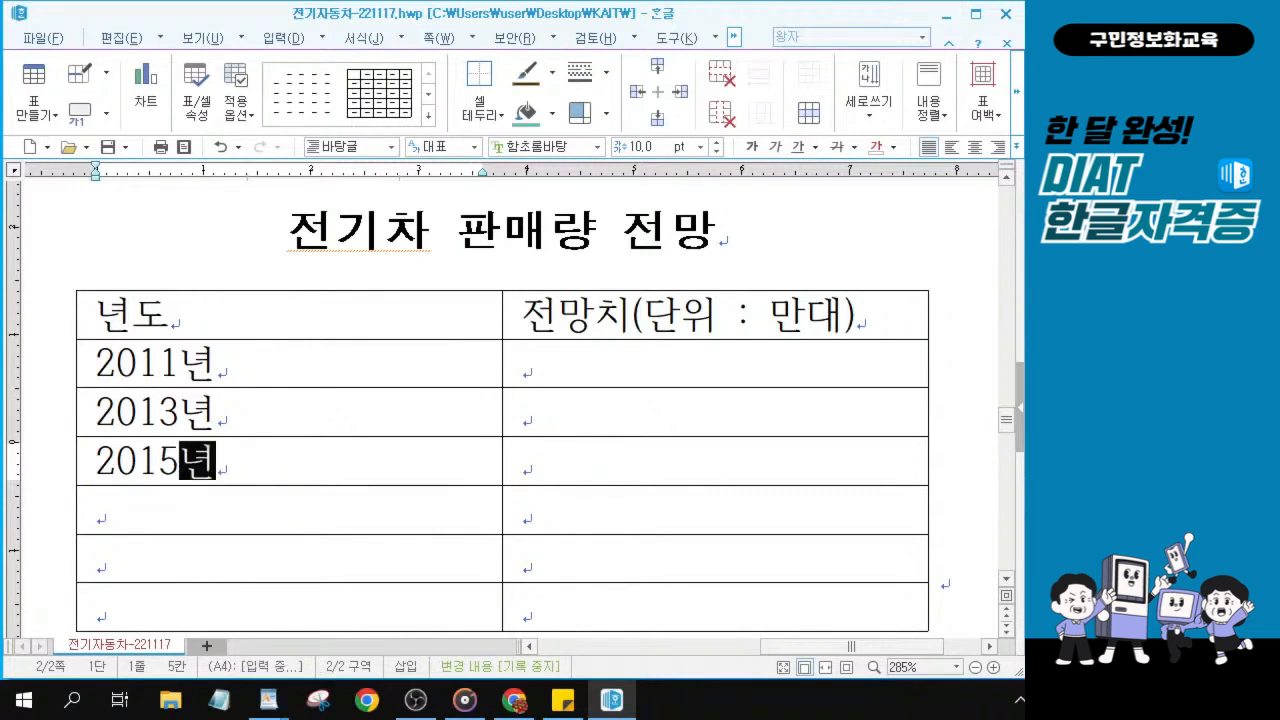
Fill the last three cells of the '년도' column with 2017년, 2019년 and 2020년.
key(Down)
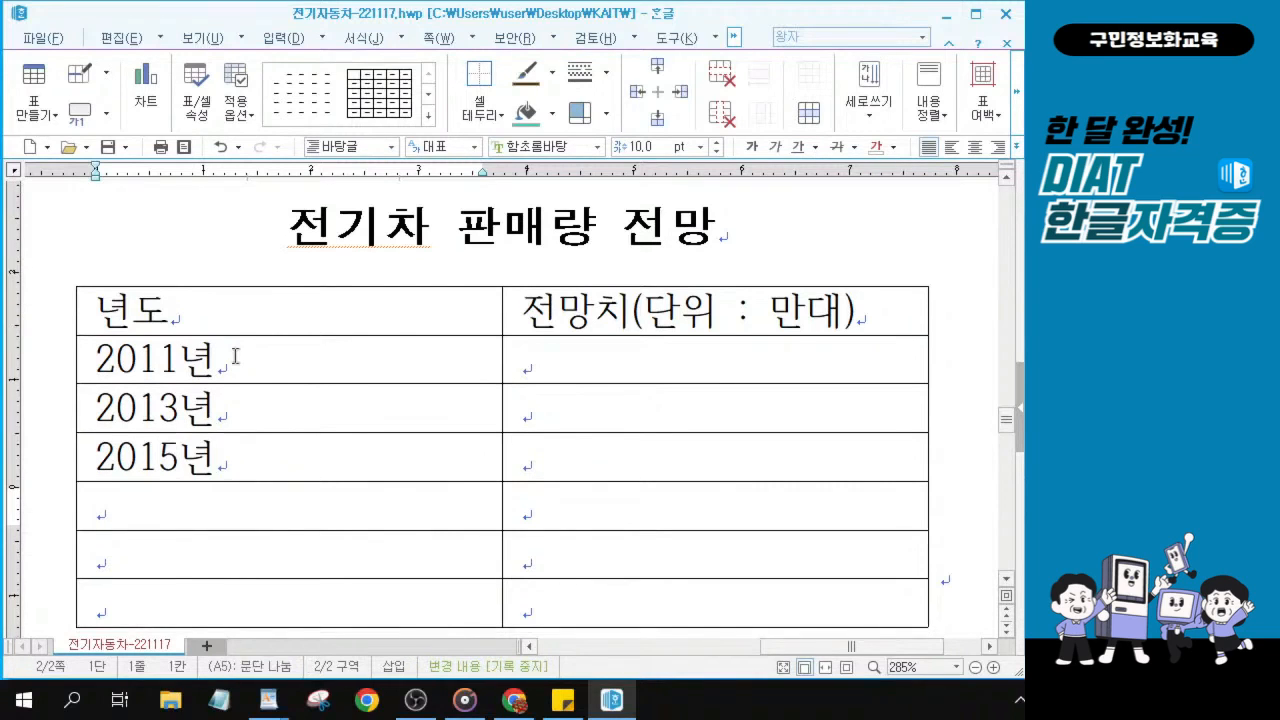
text(201)
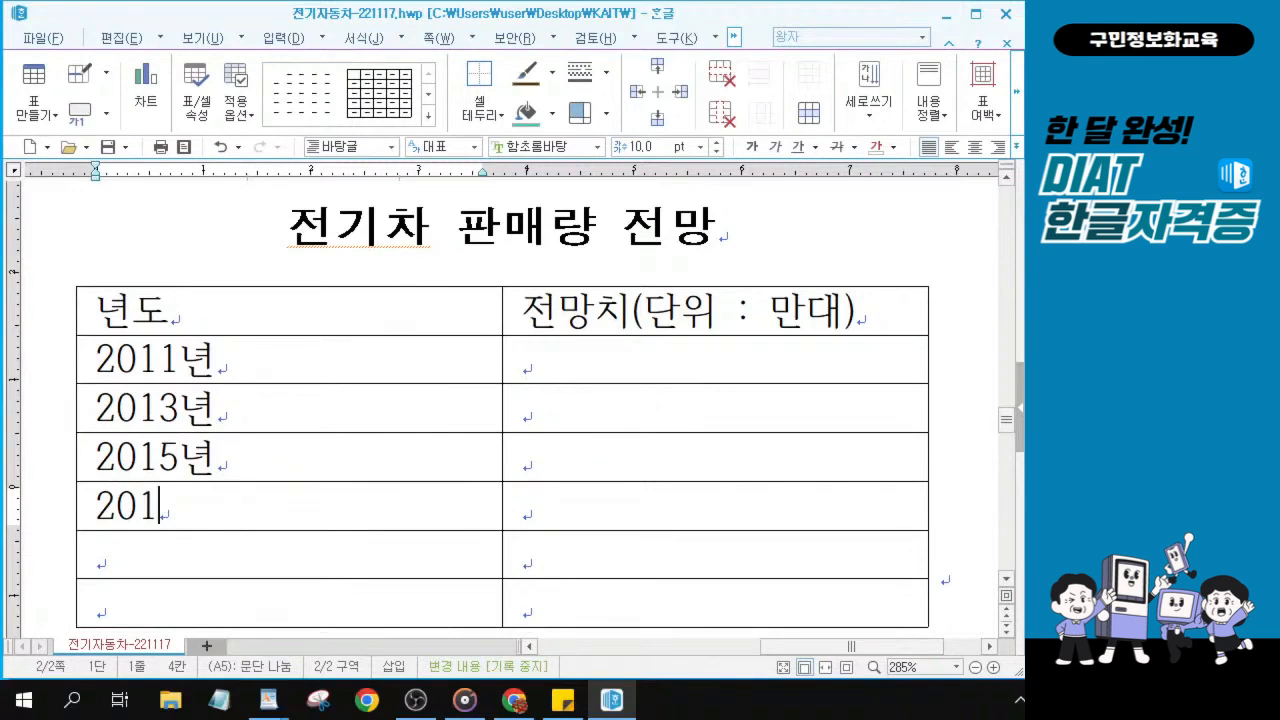
text(7년)
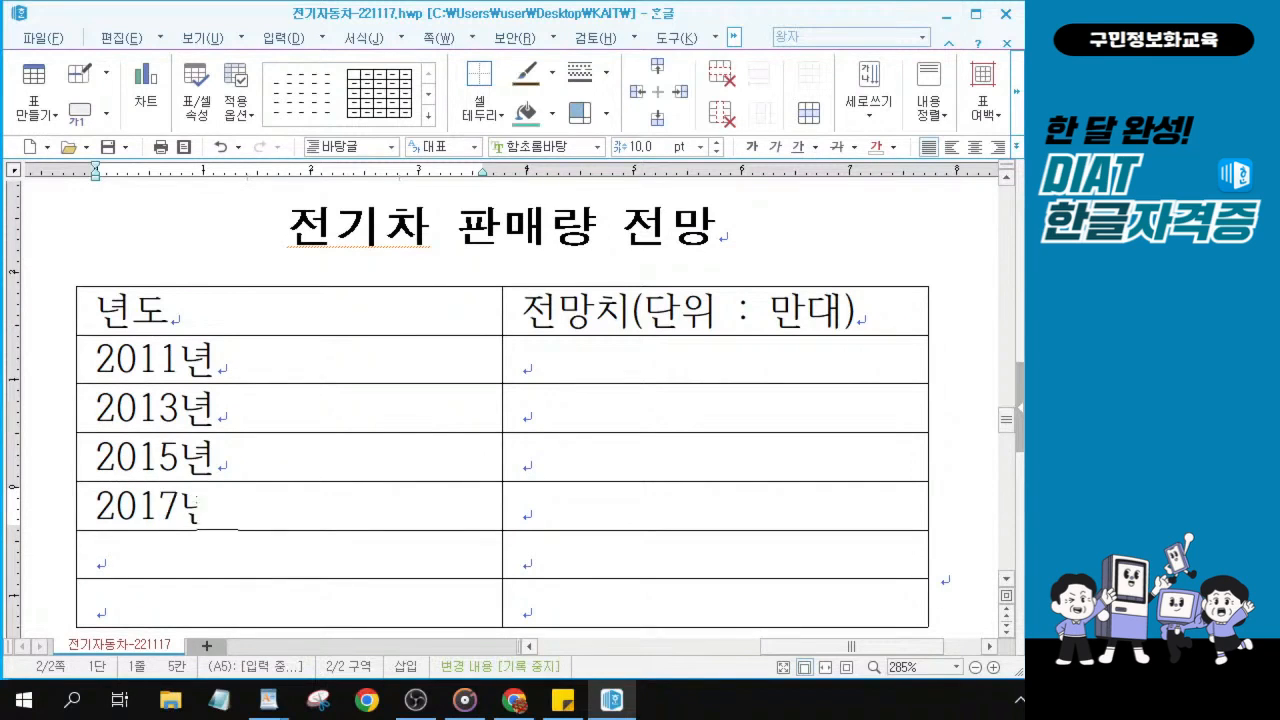
key(Down)
text(2019년)
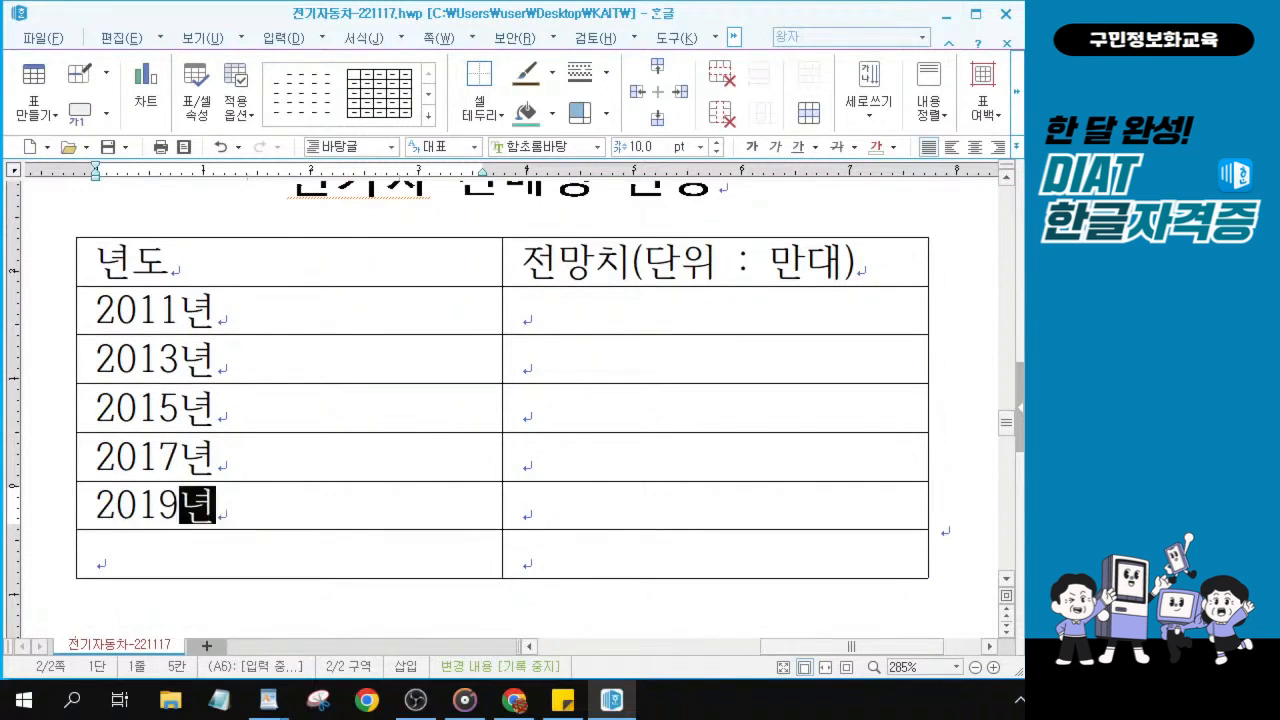
key(Down)
text(20)
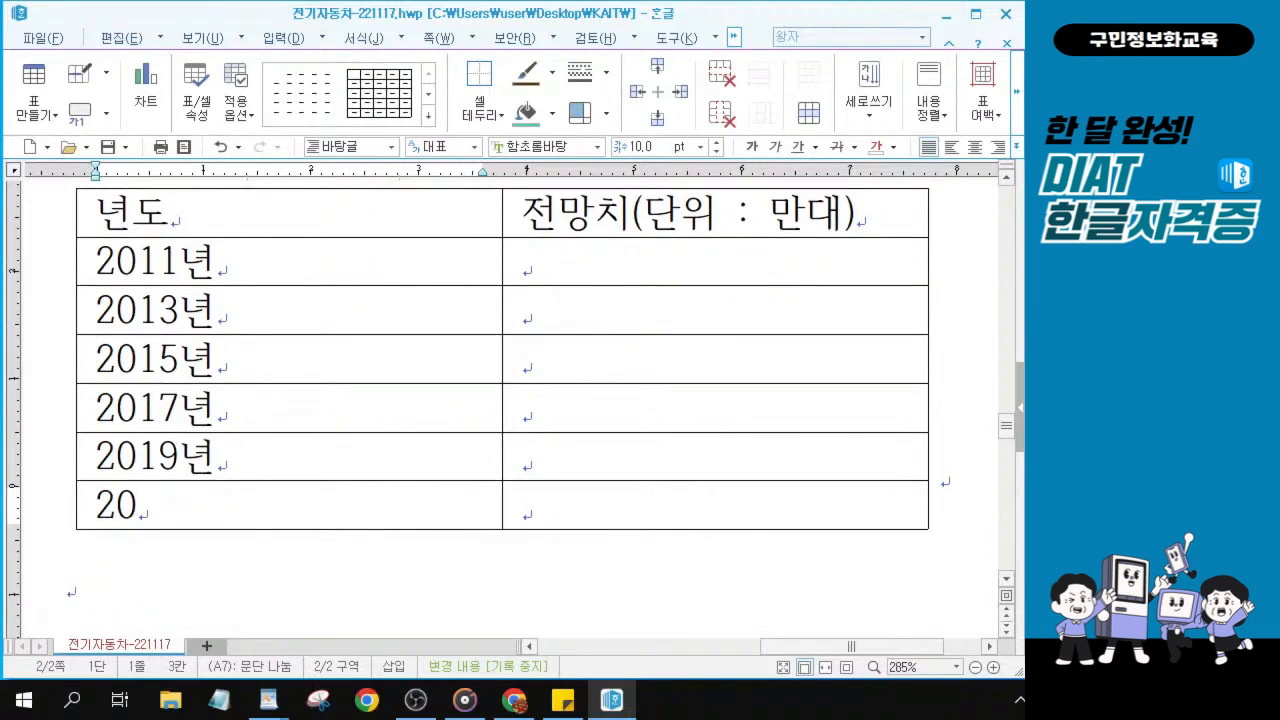
text(20년)
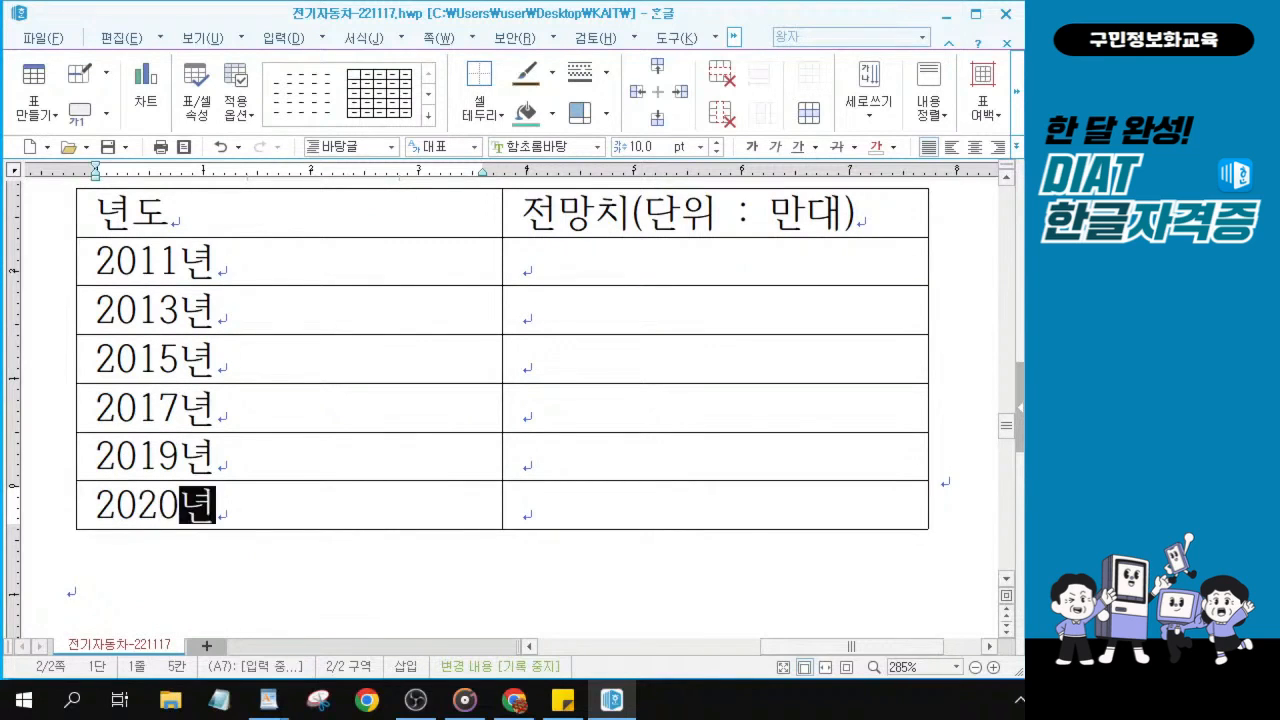
Fill the first three cells below the '전망치(단위 : 만대)' heading with 100, 394 and 678.
click(737, 270)
text(100)
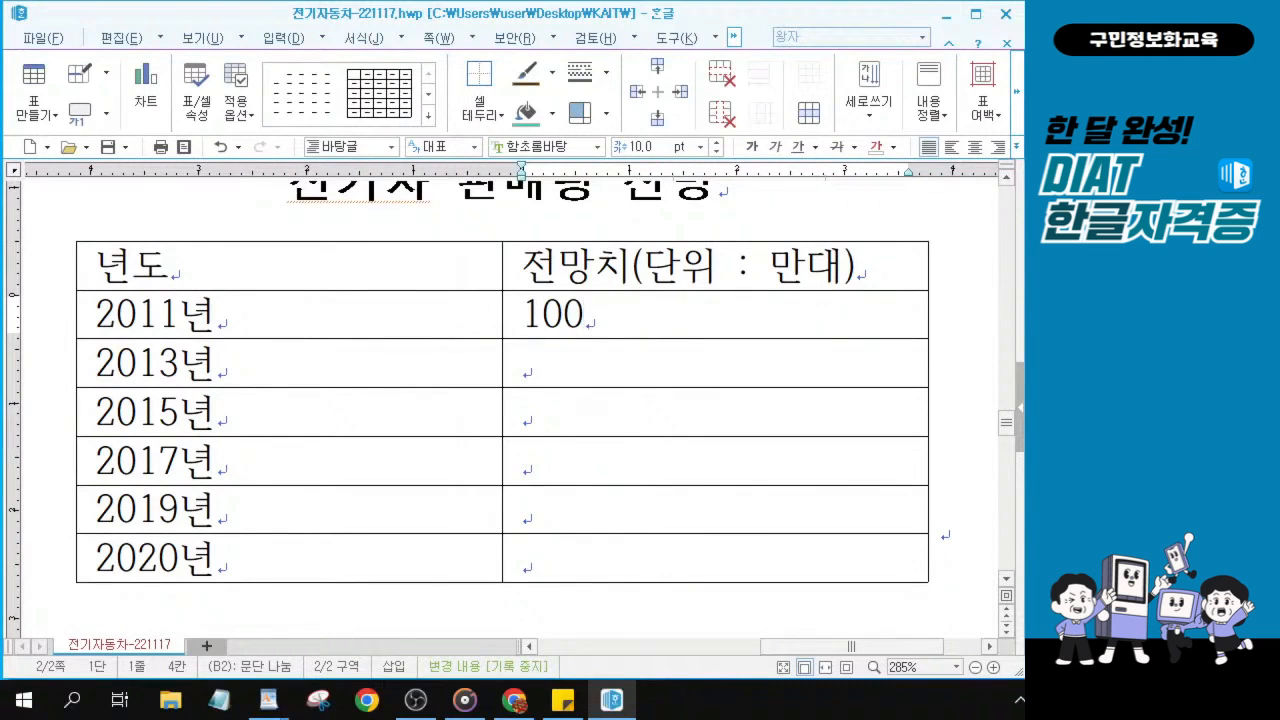
key(Down)
text(394)
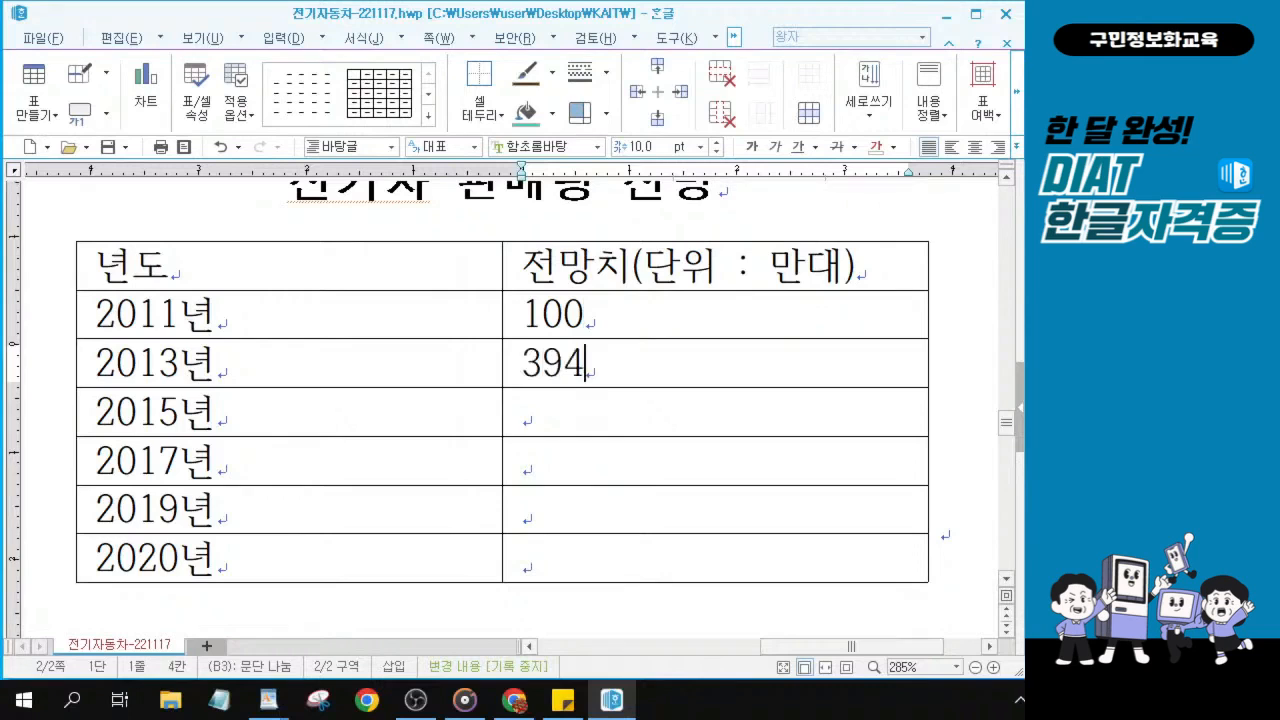
key(Down)
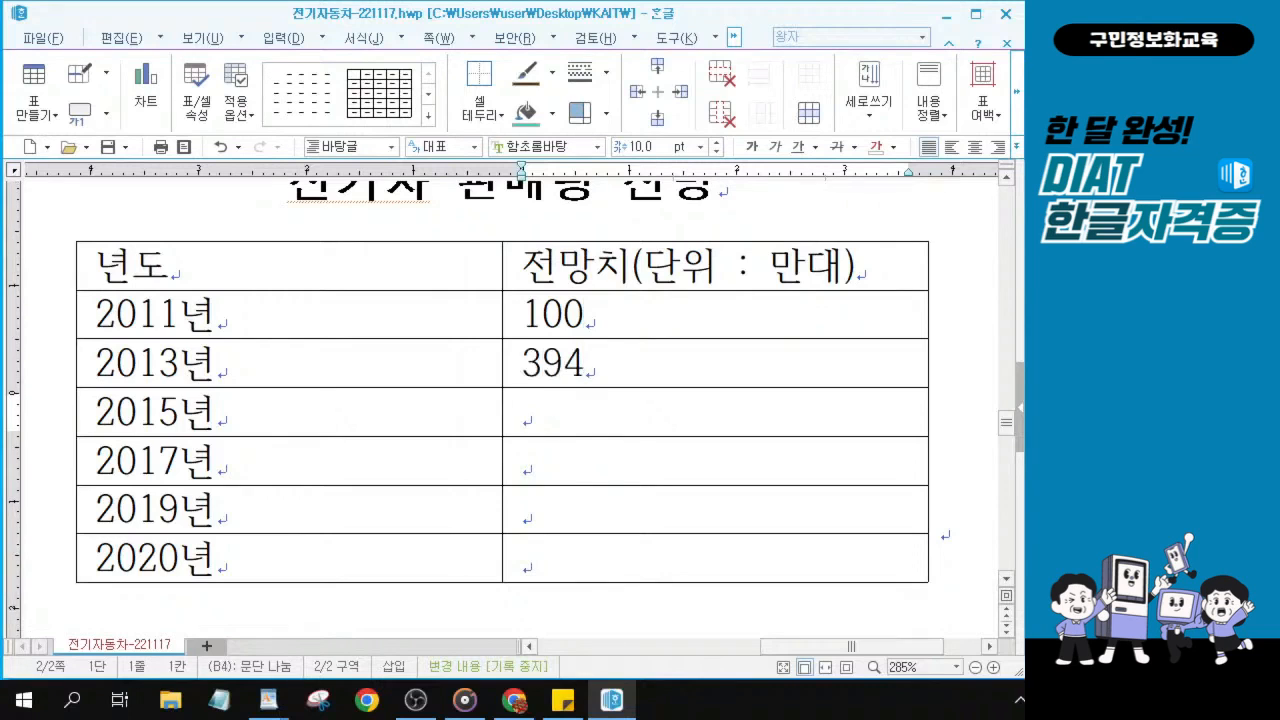
text(678)
key(Down)
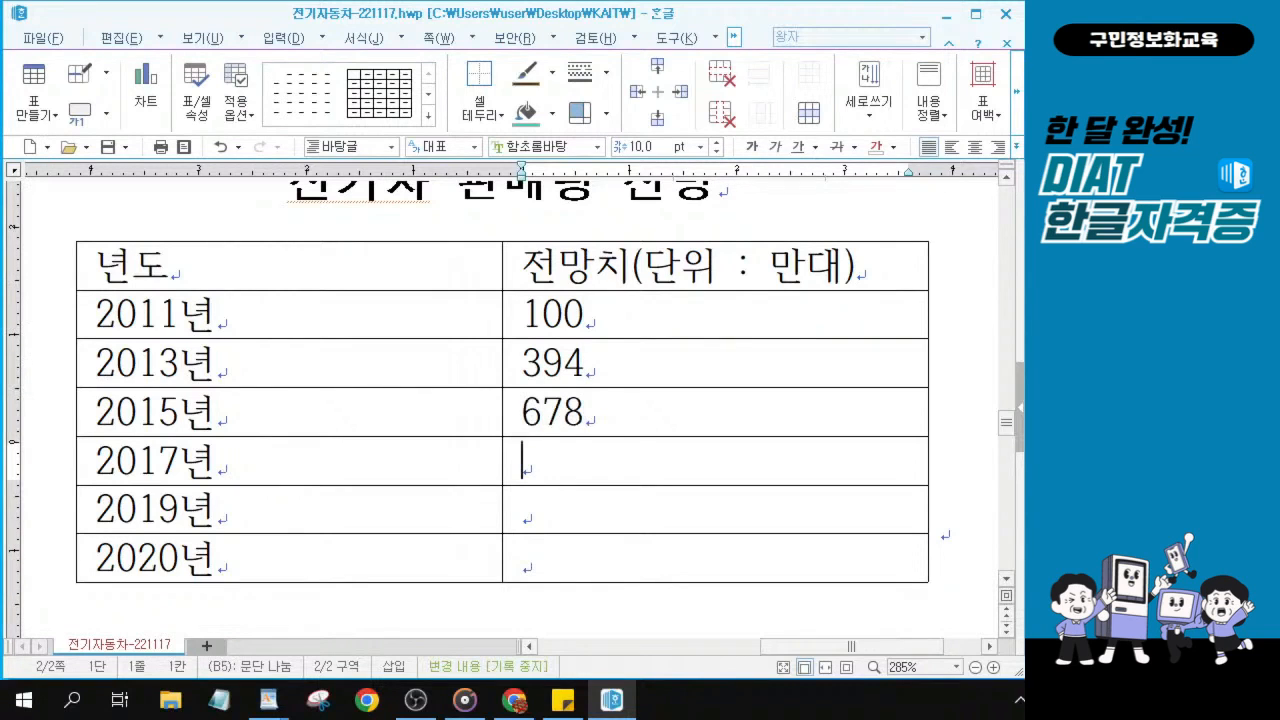
Fill the last three cells of the '전망치(단위 : 만대)' column with 890, 997 and 1045.
text(890)
key(Down)
text(997)
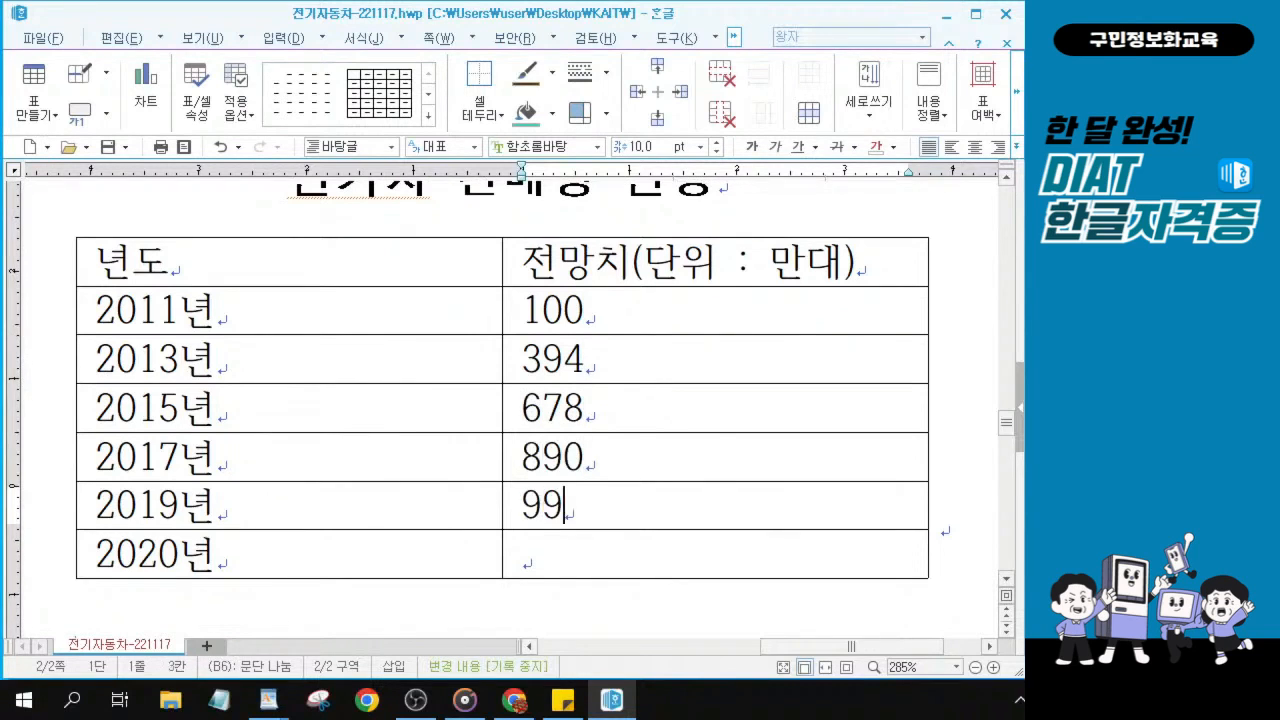
key(Down)
text(10445)
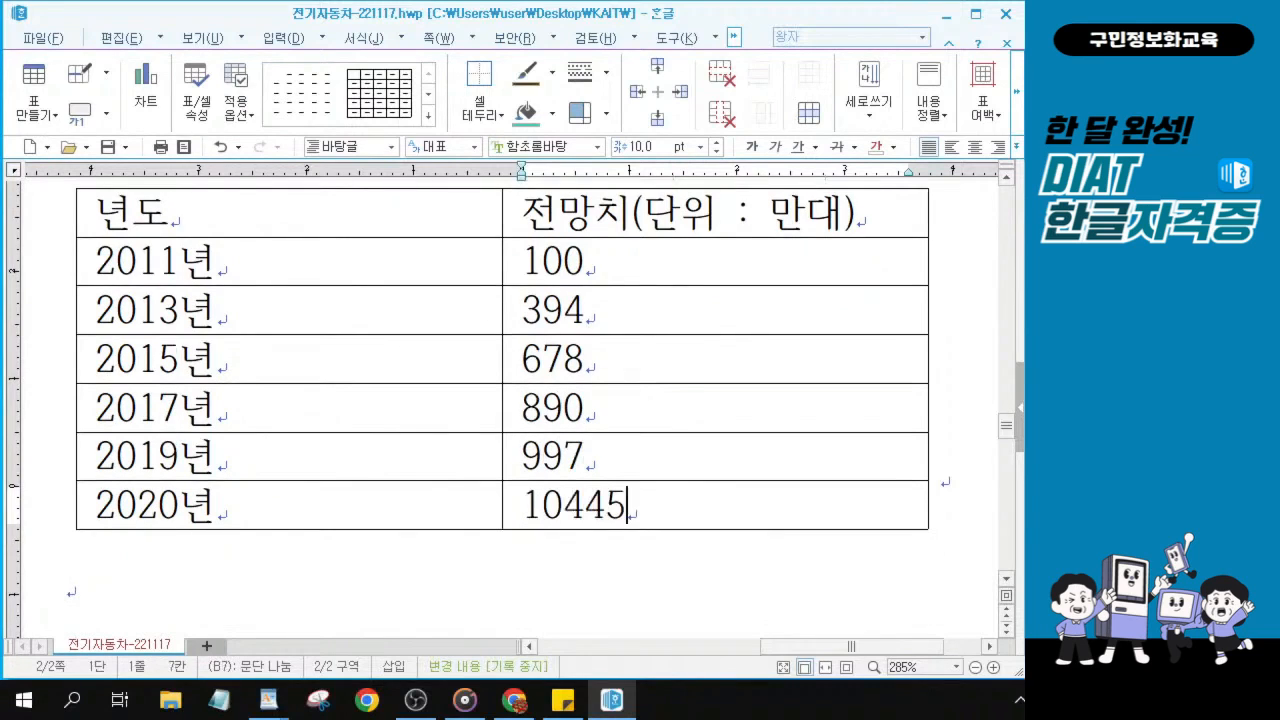
key(BackSpace)
key(BackSpace)
text(5)
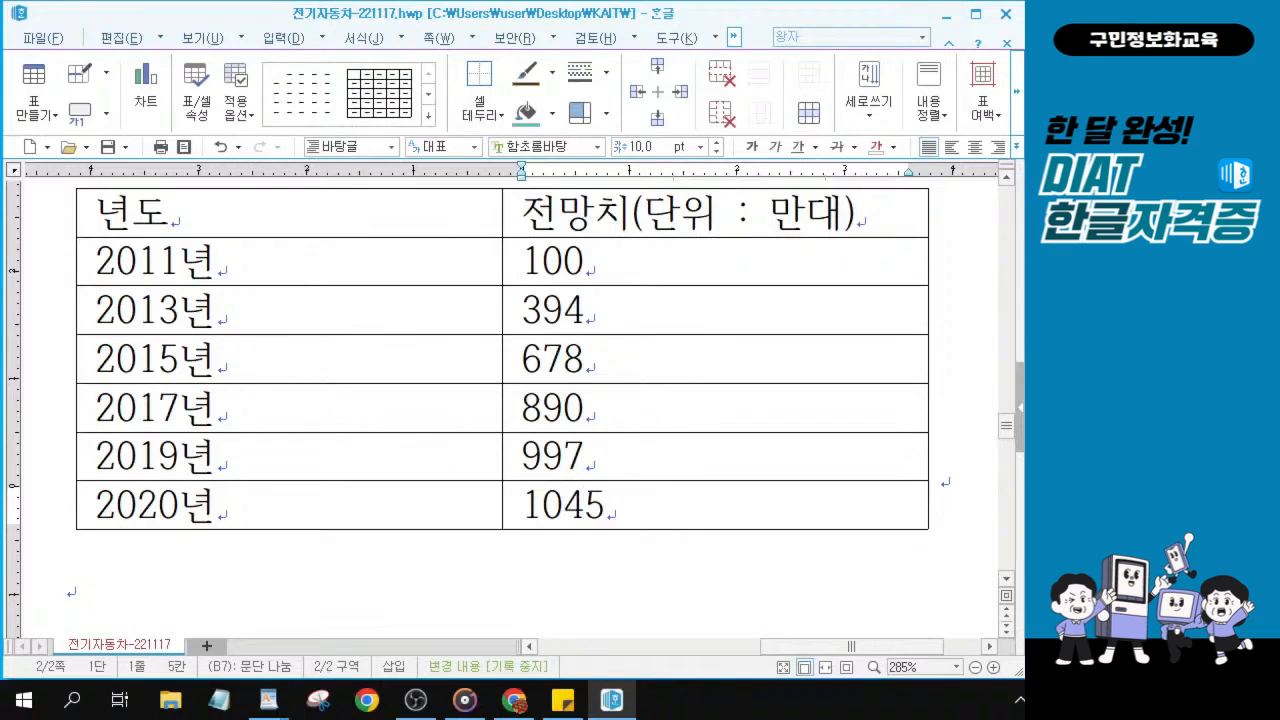
Select all cells of the sales-forecast table and increase the row heights by five increments.
key(alt+Tab)
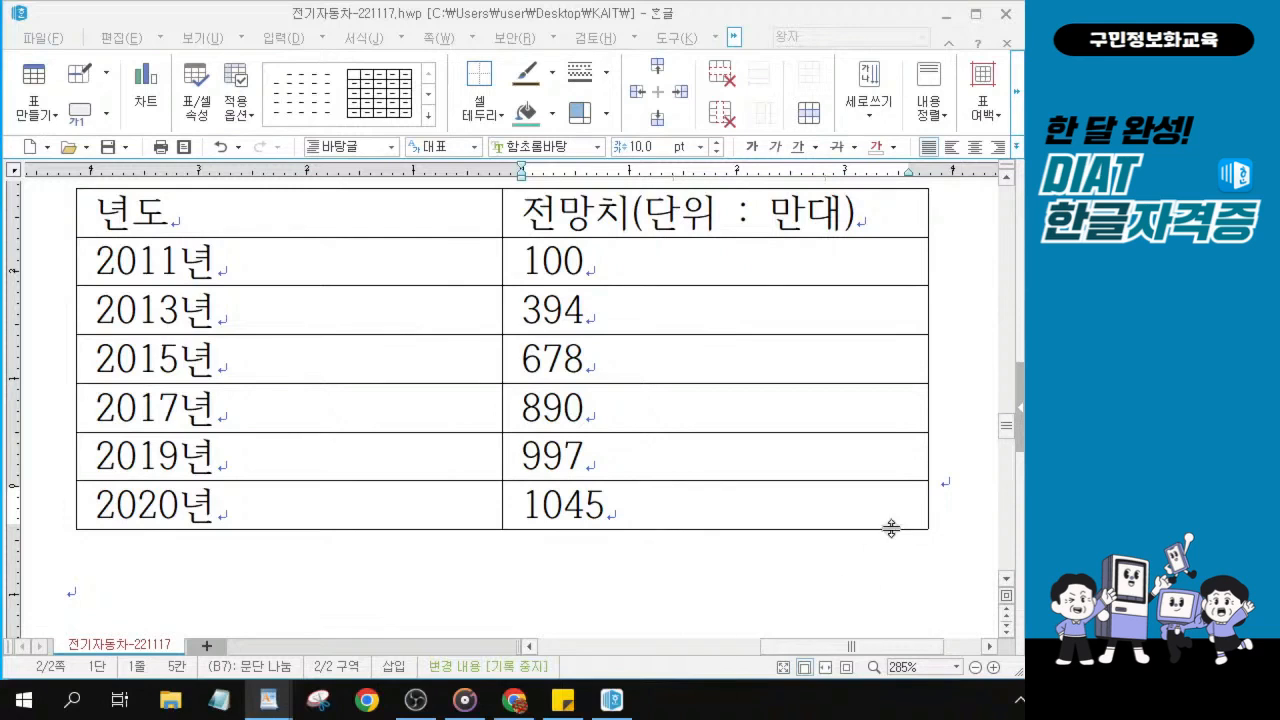
ctrl+scroll(521, 443, up, 1)
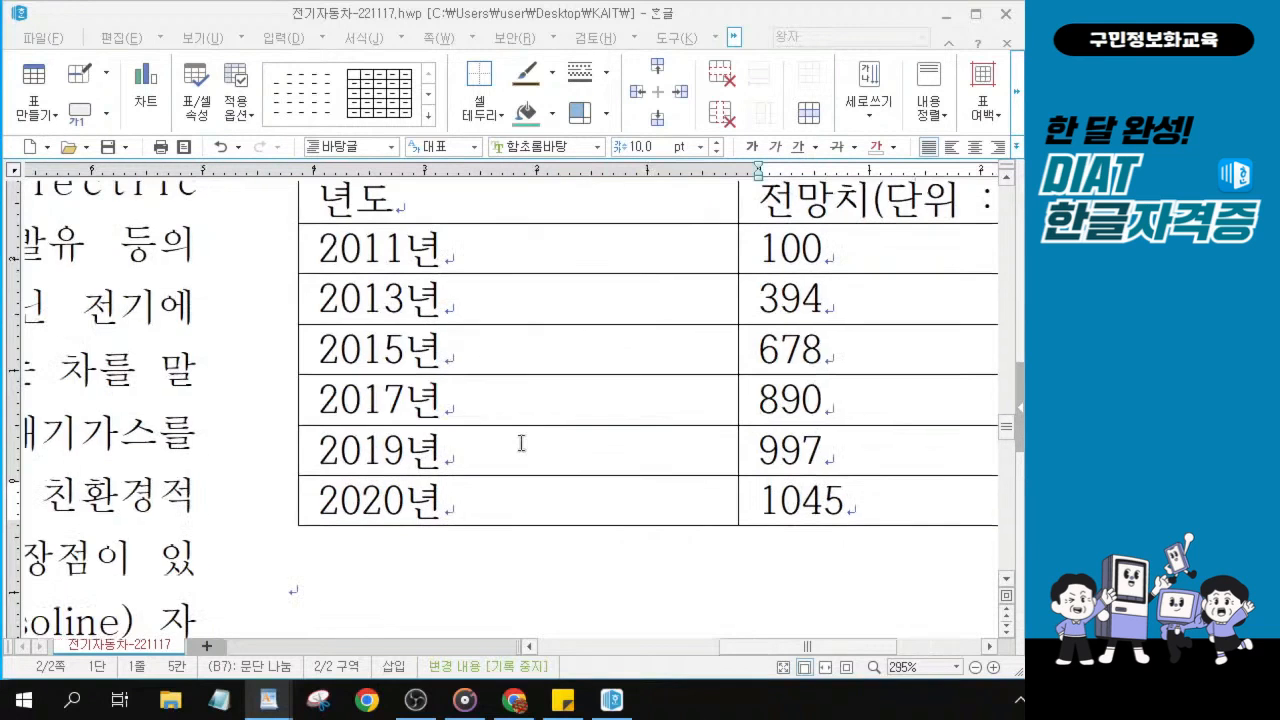
ctrl+scroll(521, 443, up, 2)
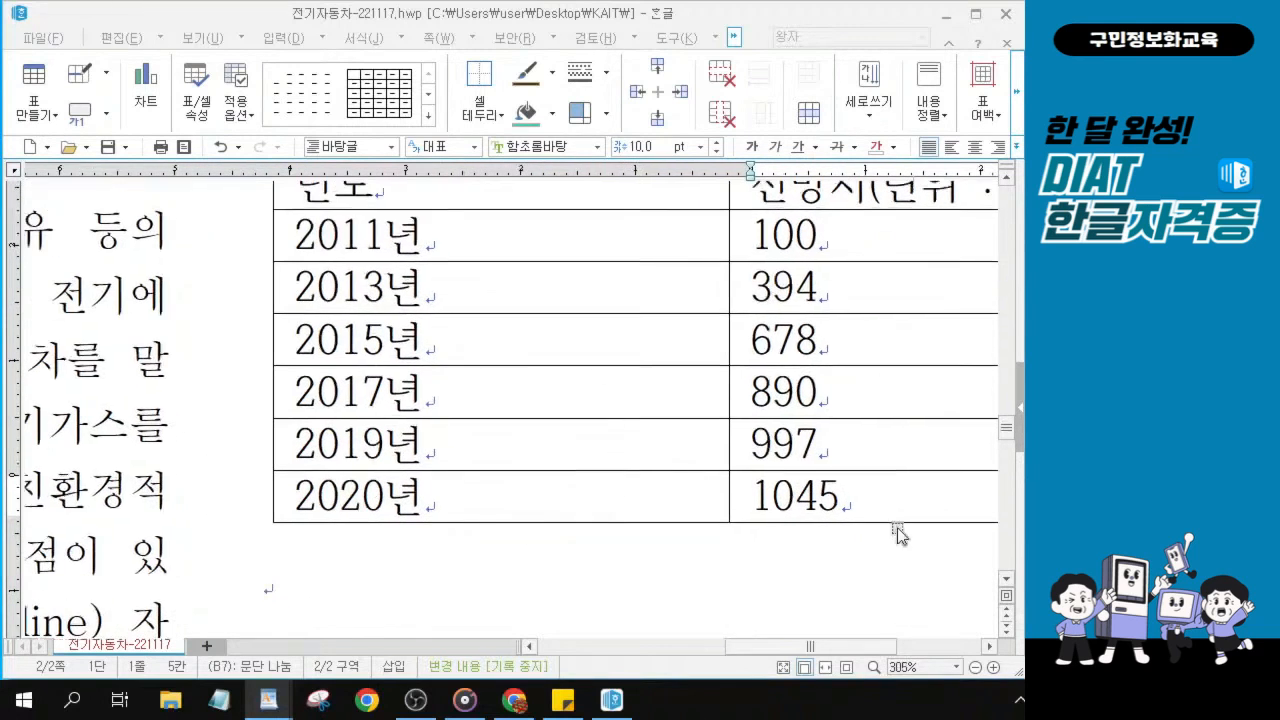
drag(806, 648, 838, 655)
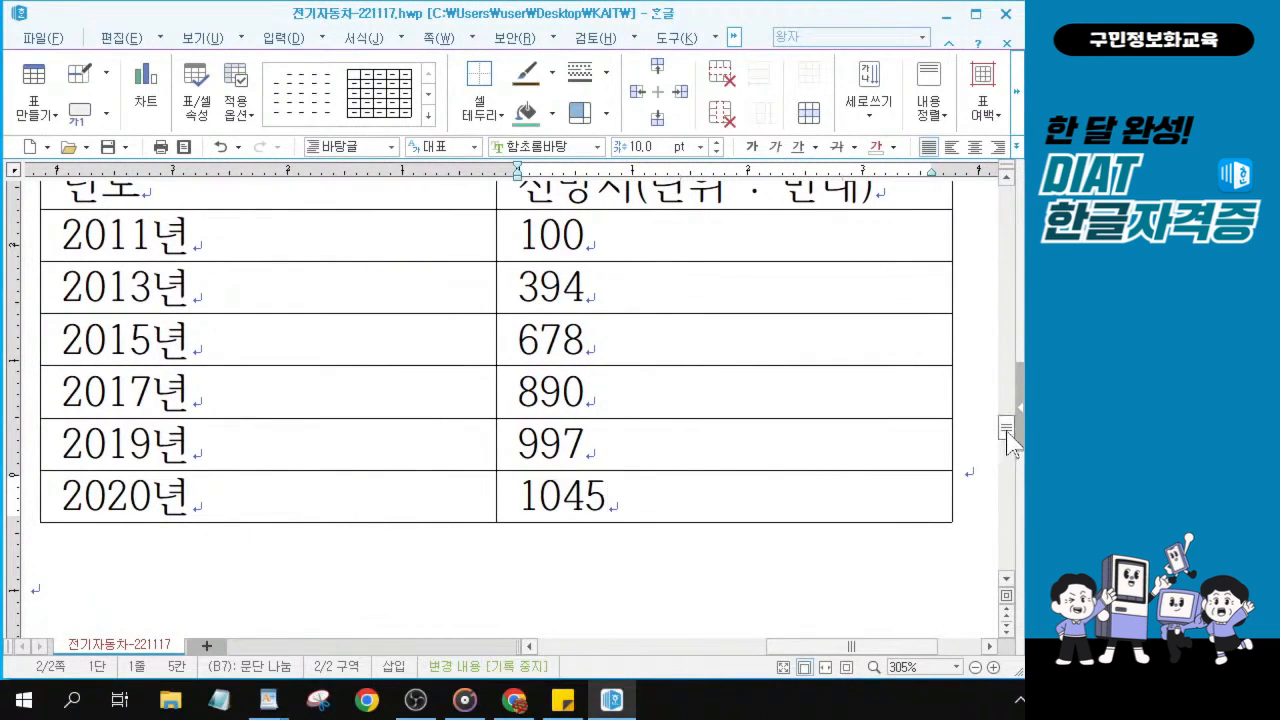
drag(1006, 430, 1006, 425)
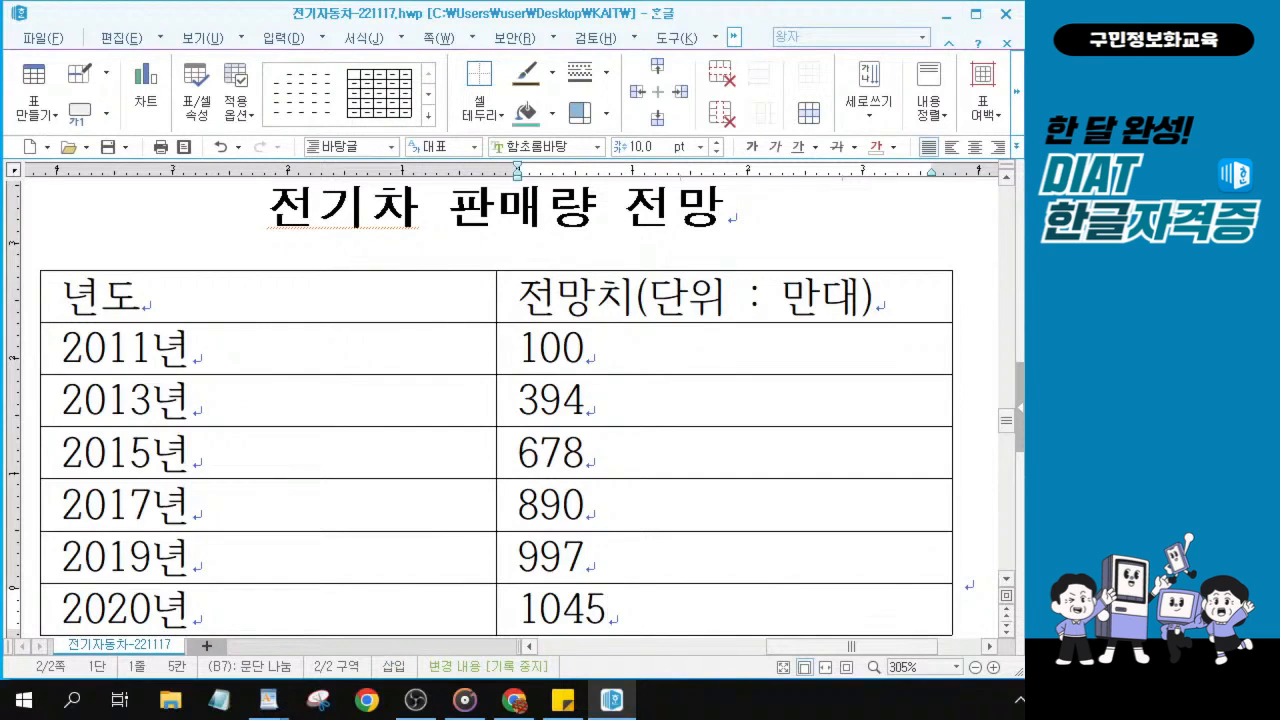
key(alt+Tab)
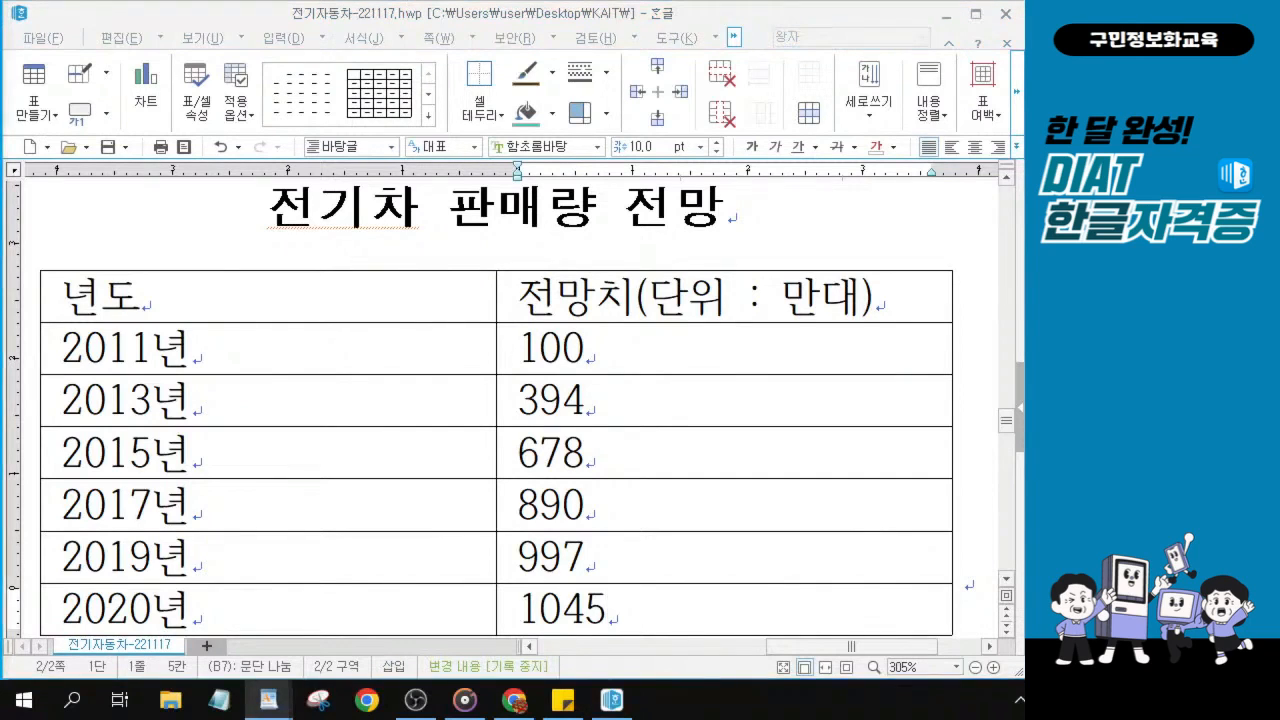
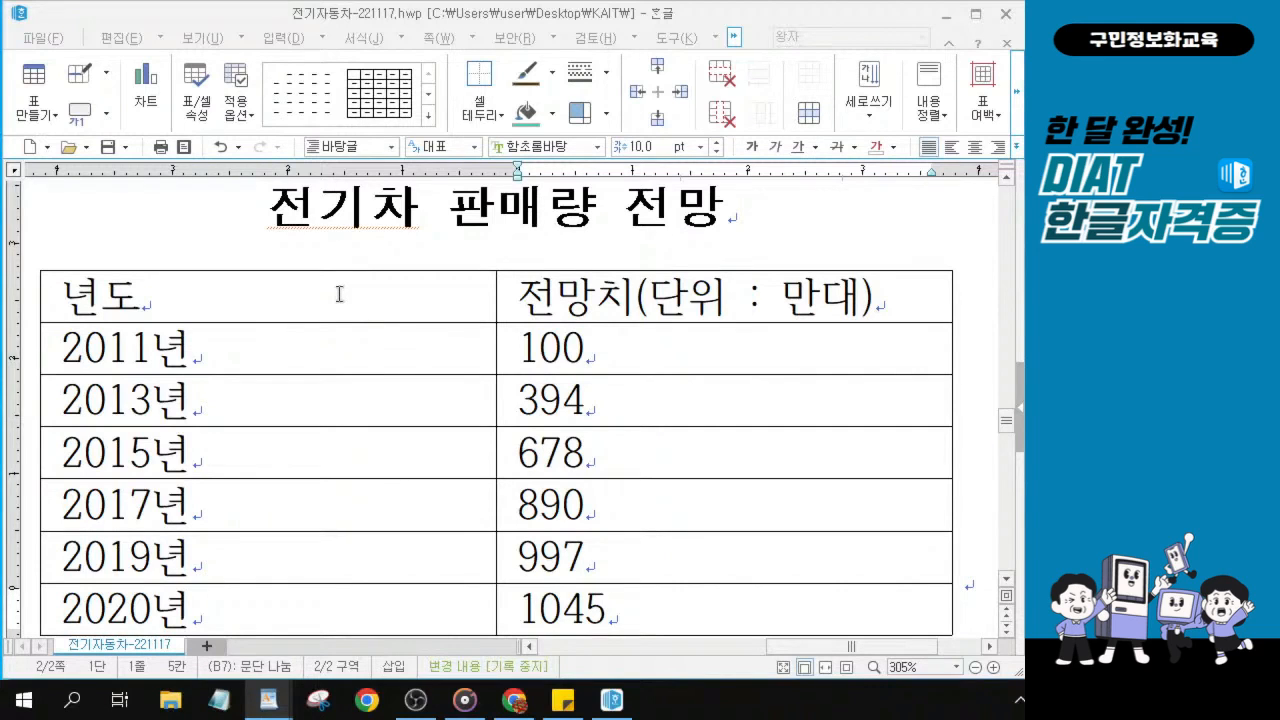
drag(443, 300, 666, 600)
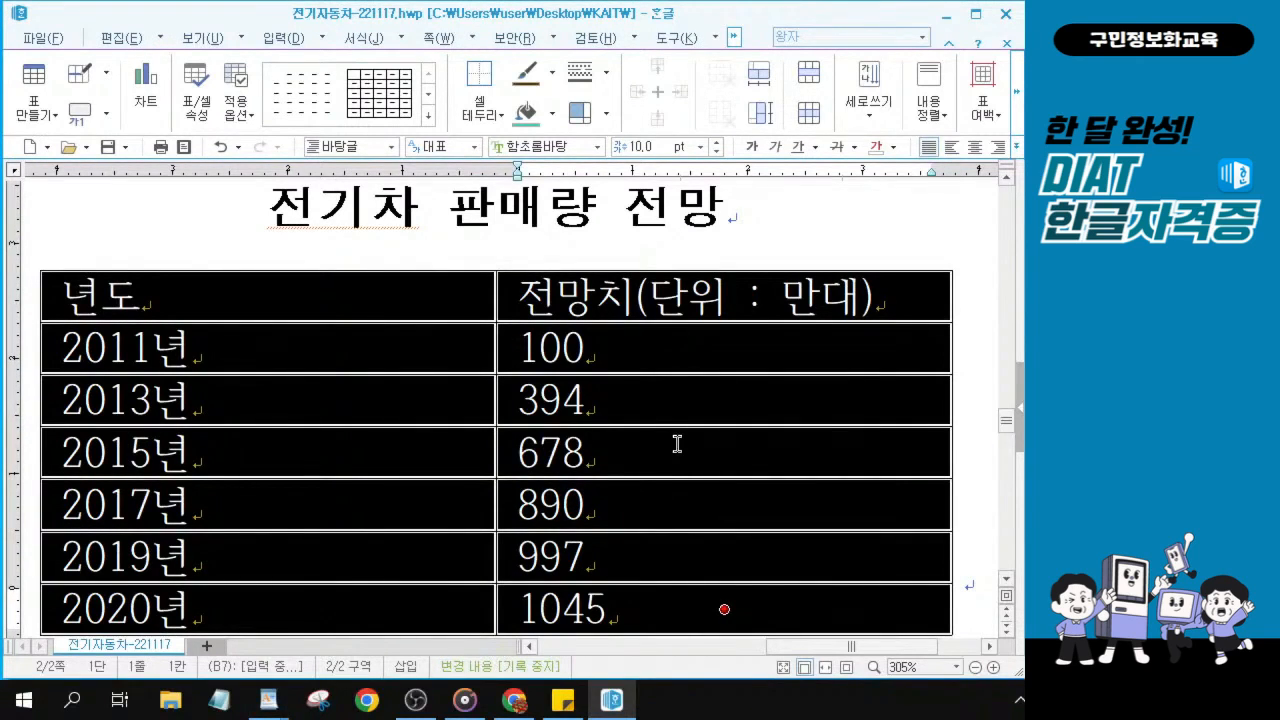
click(306, 290)
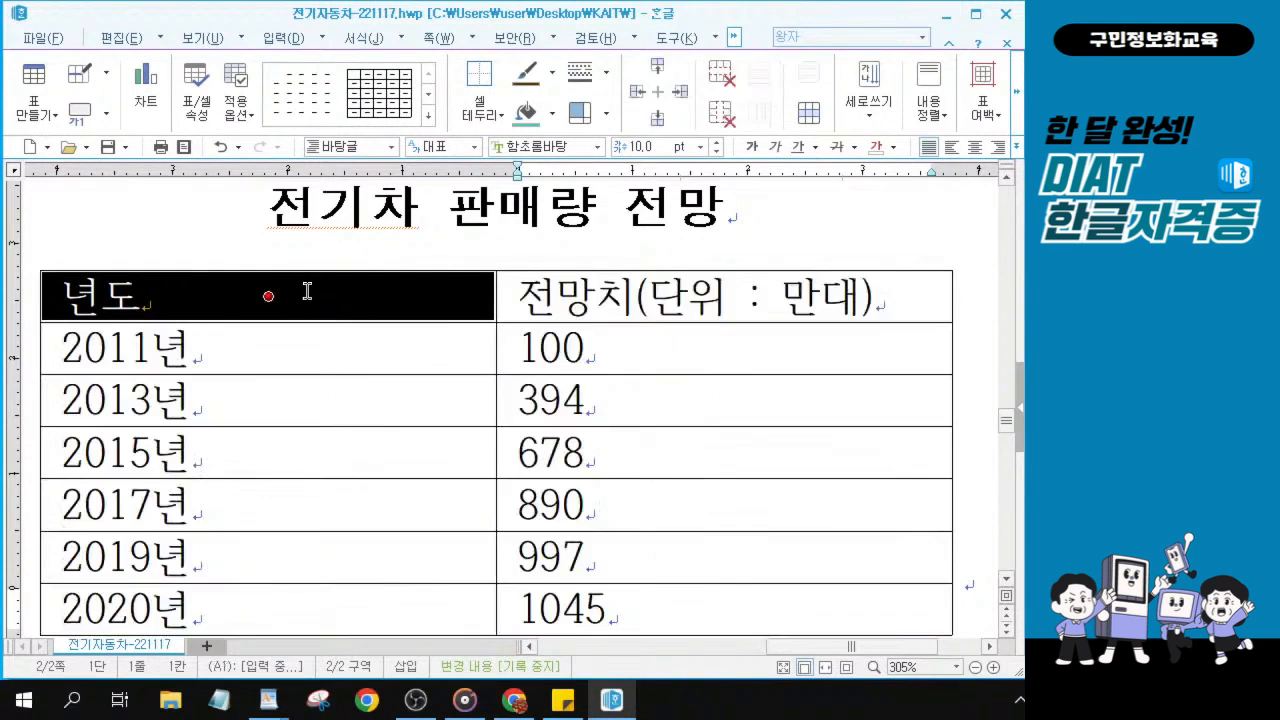
drag(307, 291, 620, 595)
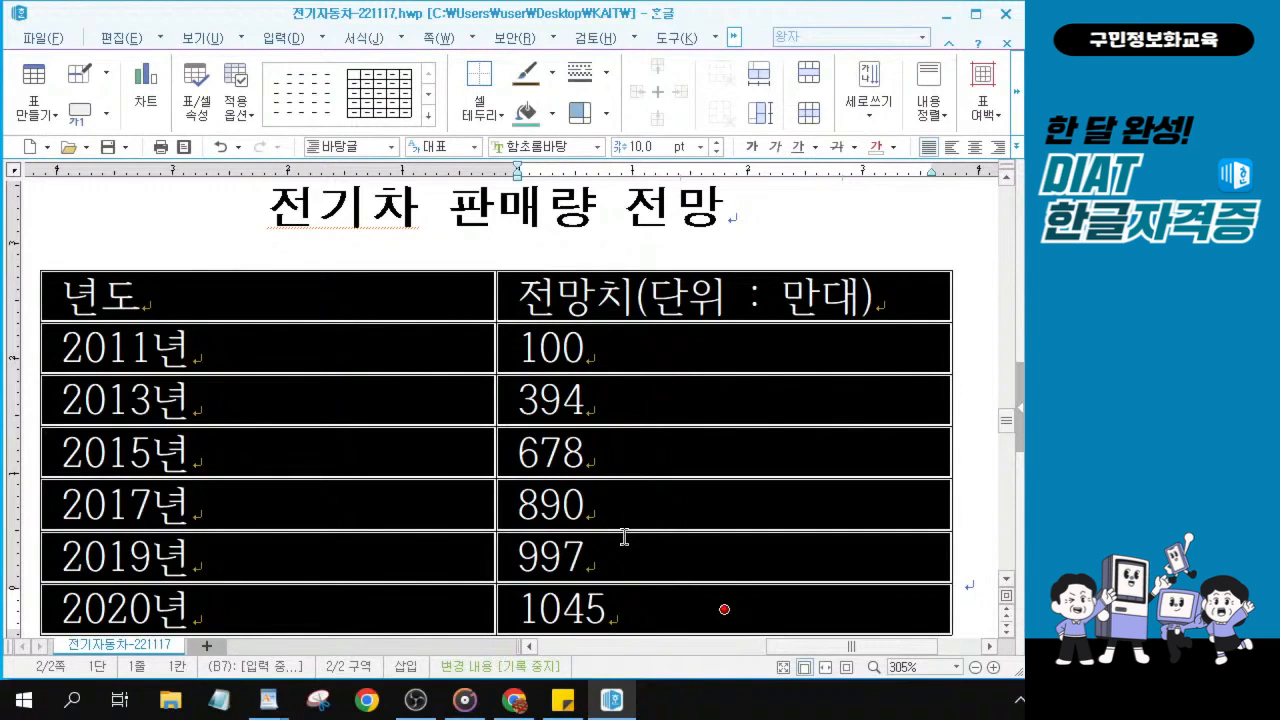
key(ctrl+Down)
key(ctrl+Down)
key(ctrl+Down)
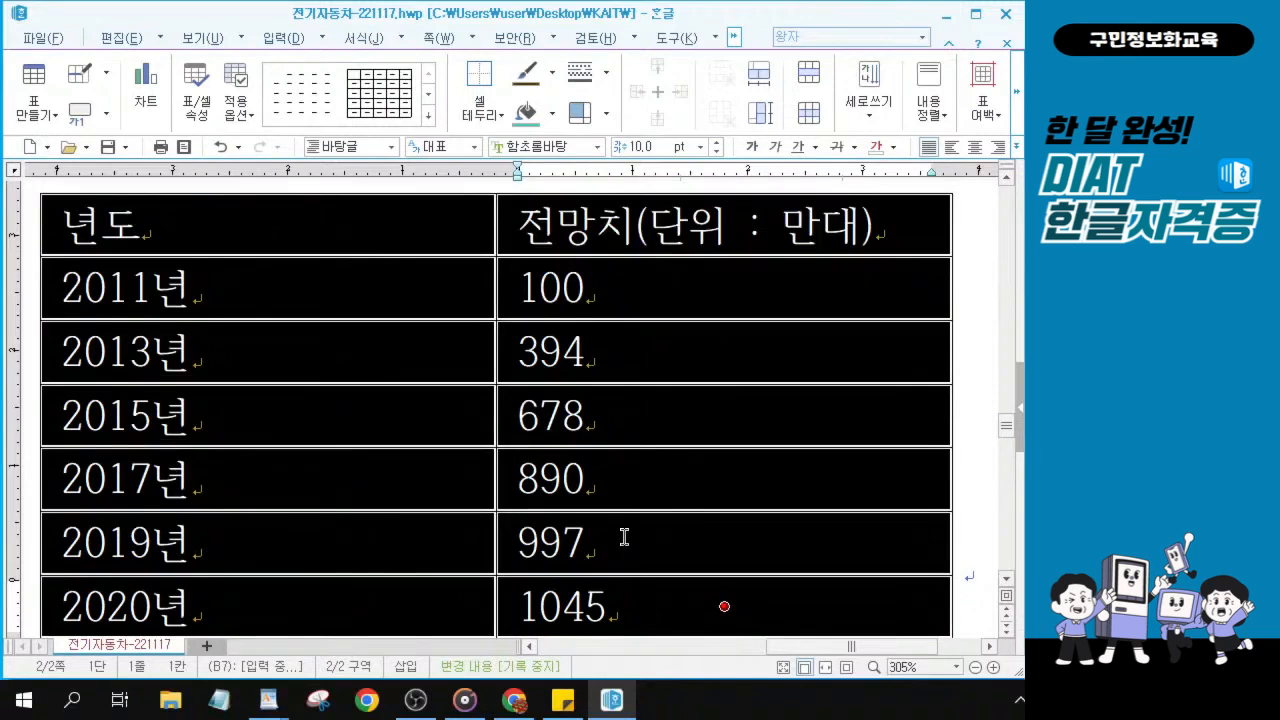
key(ctrl+Down)
key(ctrl+Down)
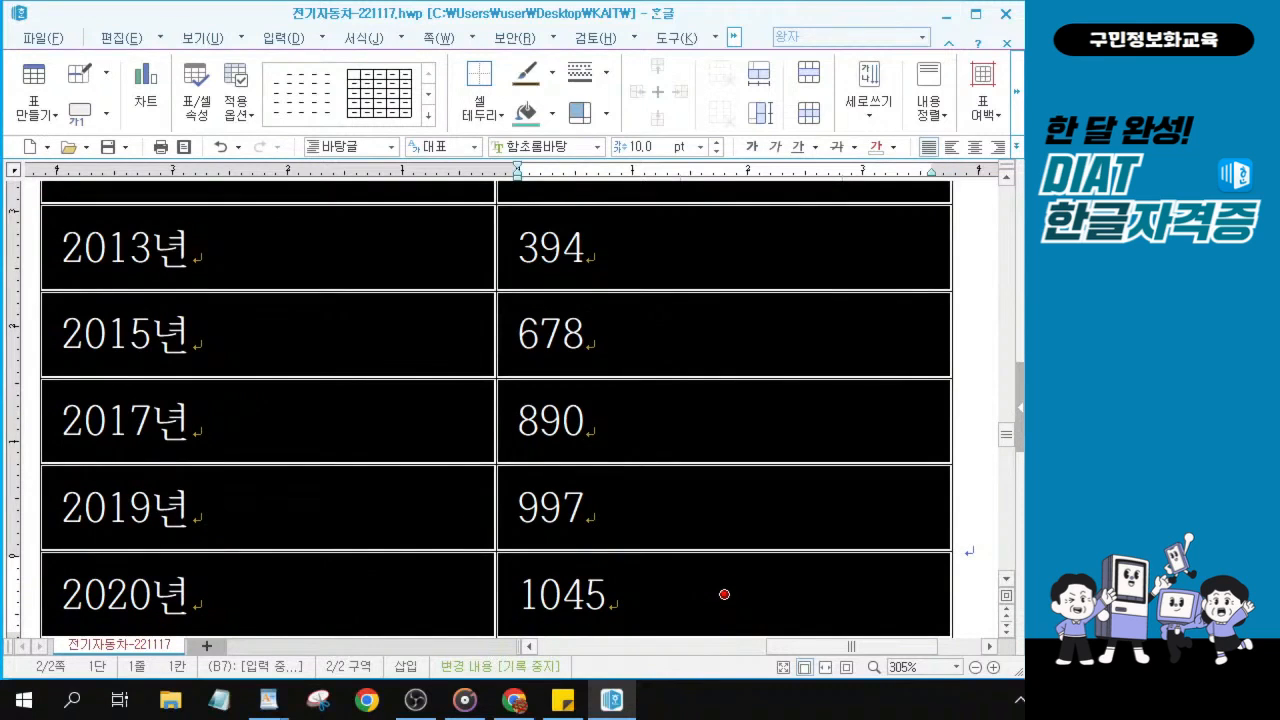
Center-align the text in all the selected cells of the sales-forecast table.
key(alt+Tab)
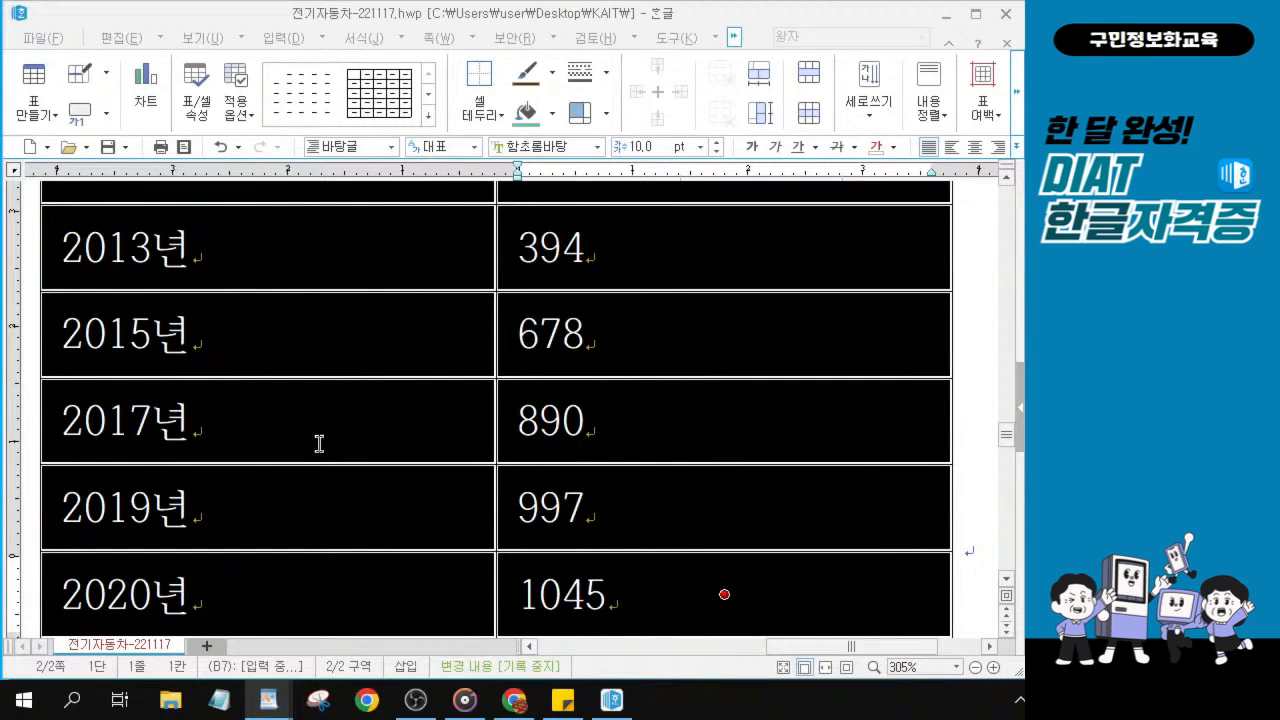
ctrl+scroll(314, 419, down, 5)
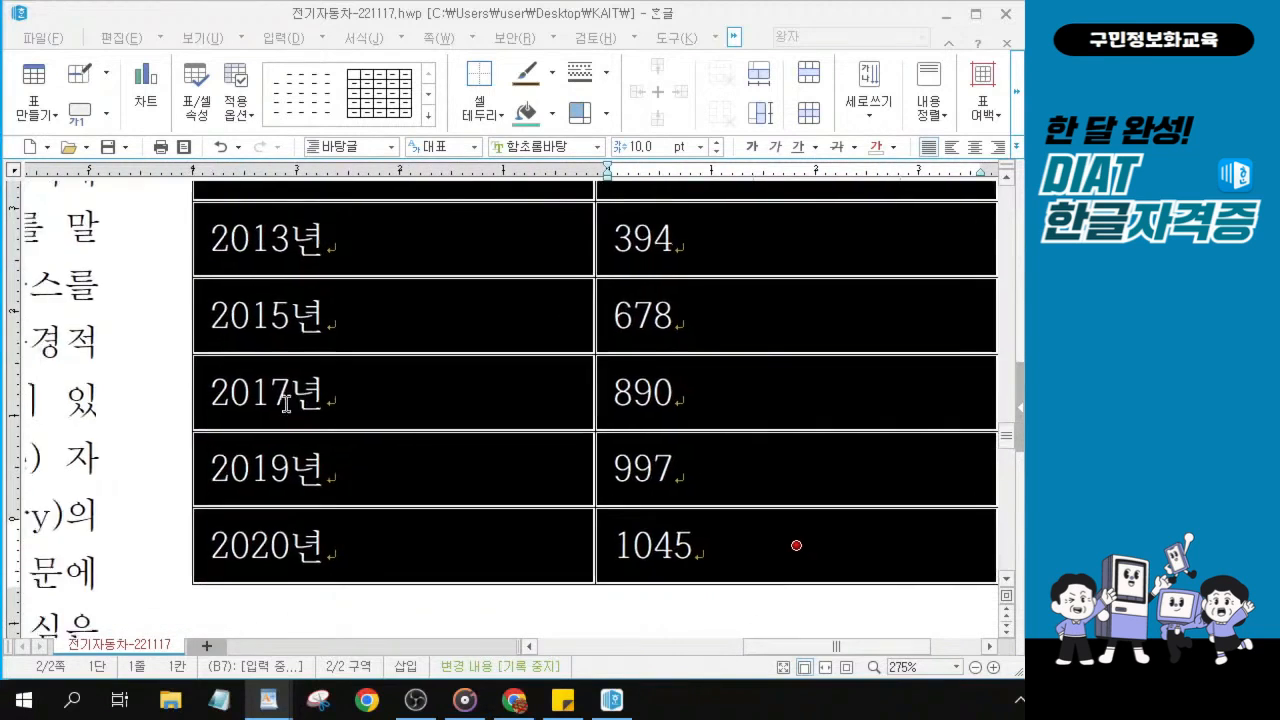
ctrl+scroll(286, 402, down, 4)
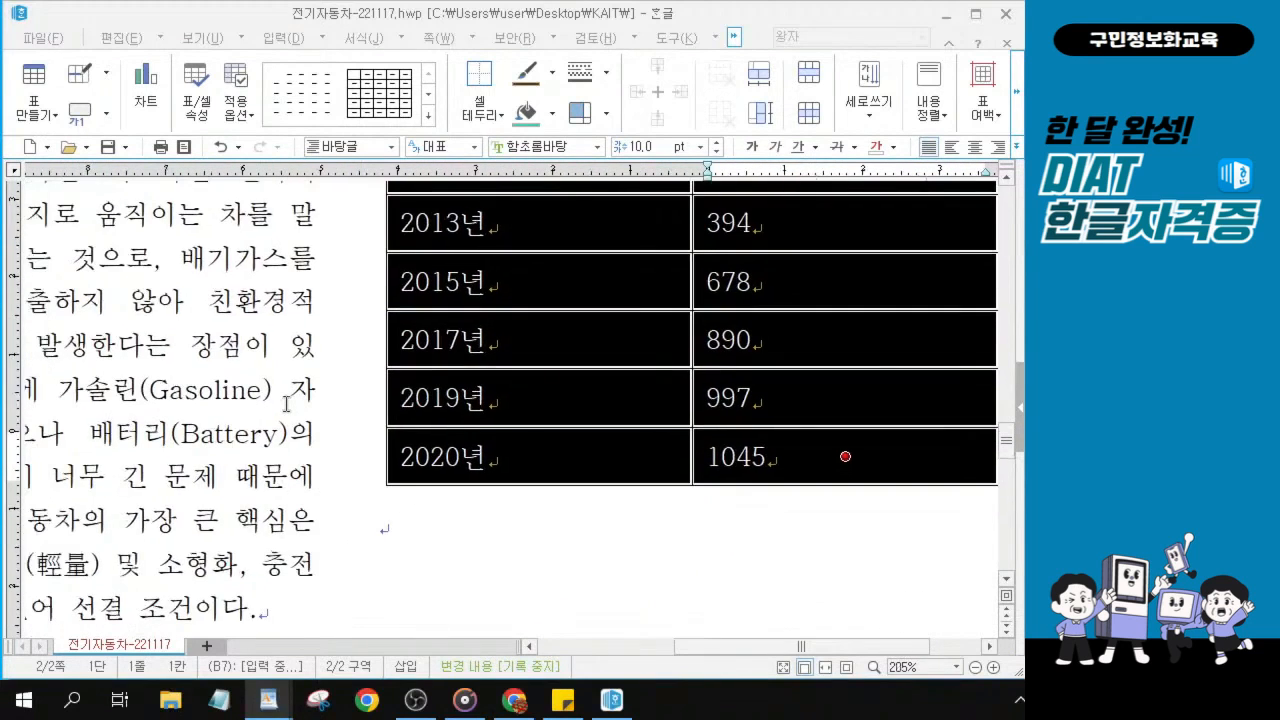
ctrl+scroll(286, 402, down, 2)
scroll(330, 405, up, 3)
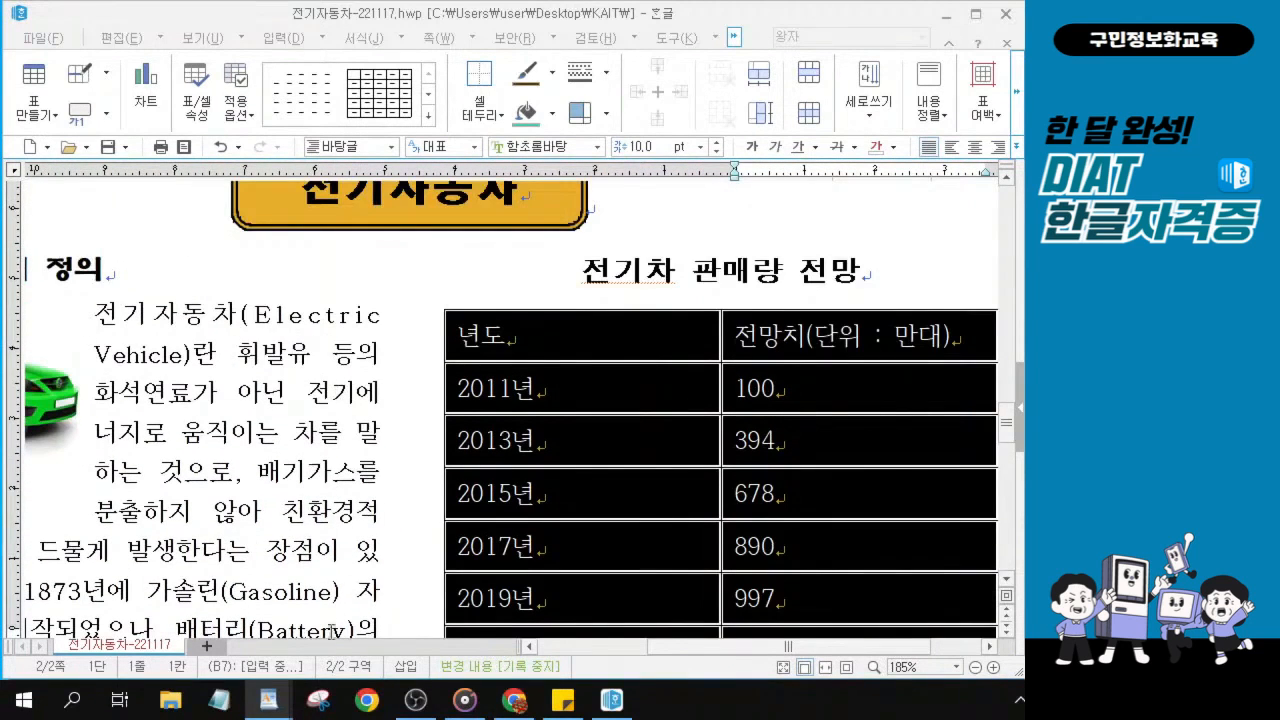
scroll(340, 620, down, 2)
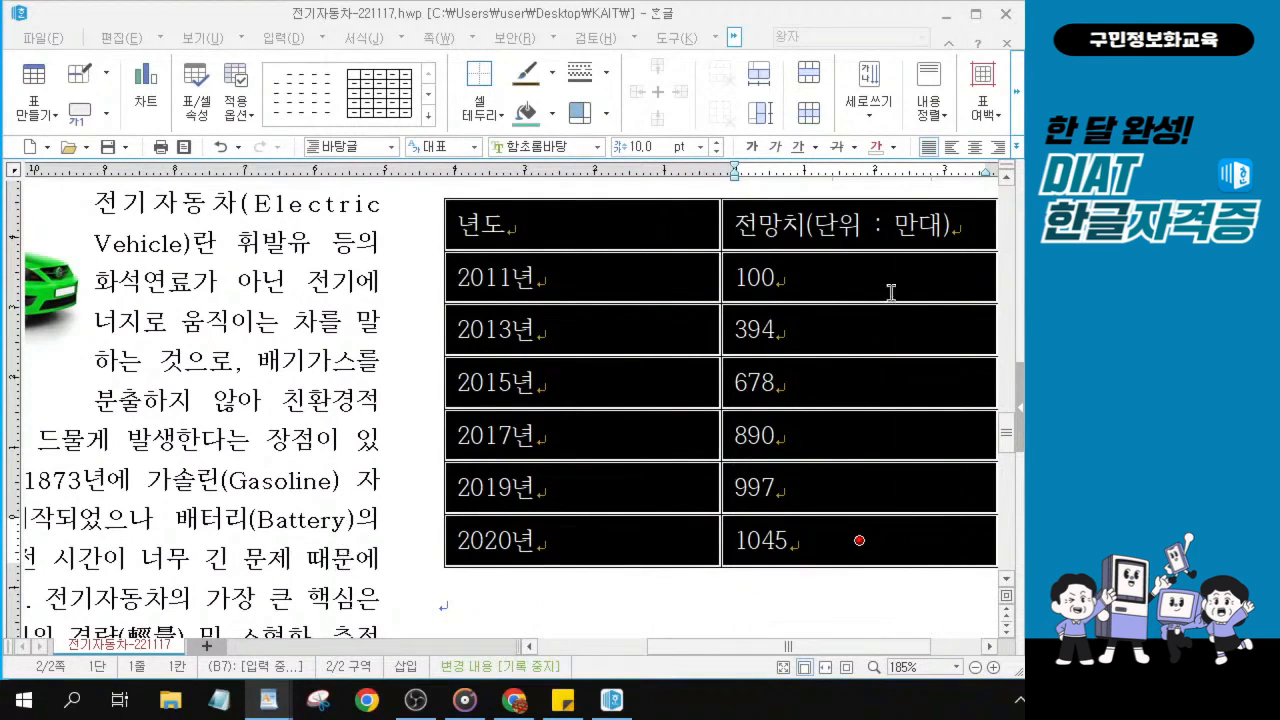
click(975, 147)
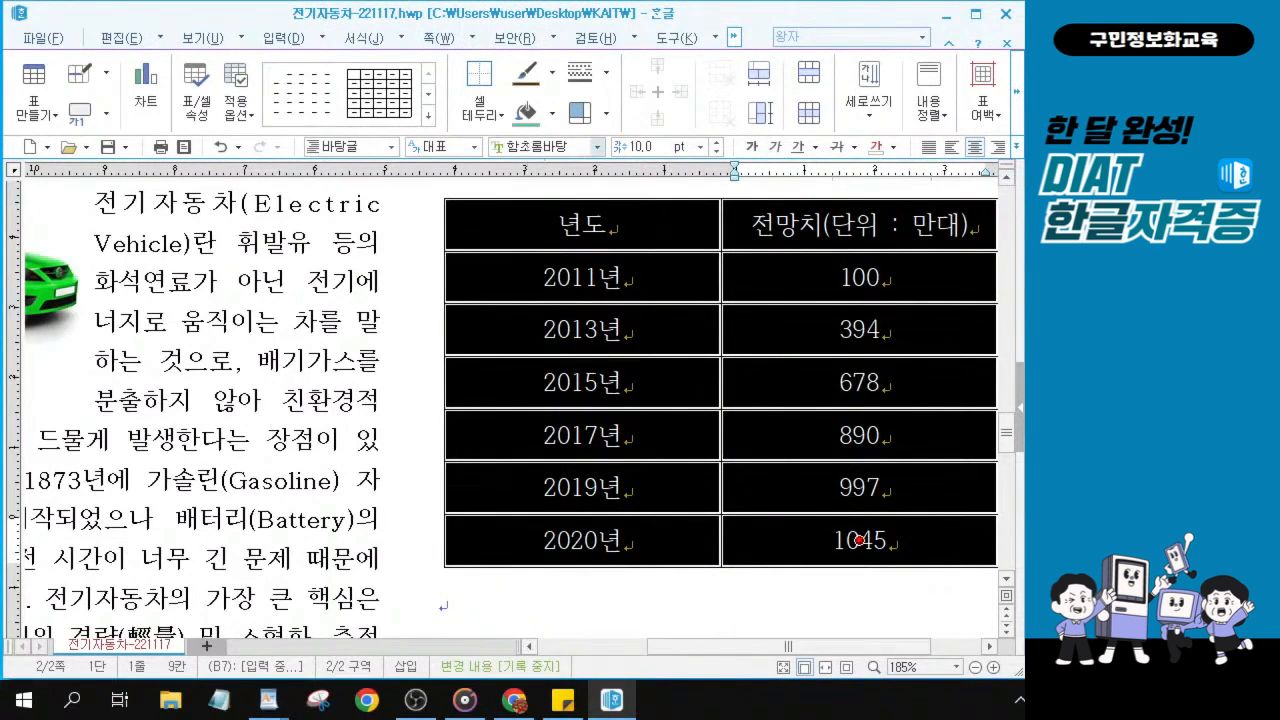
Set the font of all the selected table cells to 돋움.
click(523, 147)
text(돋)
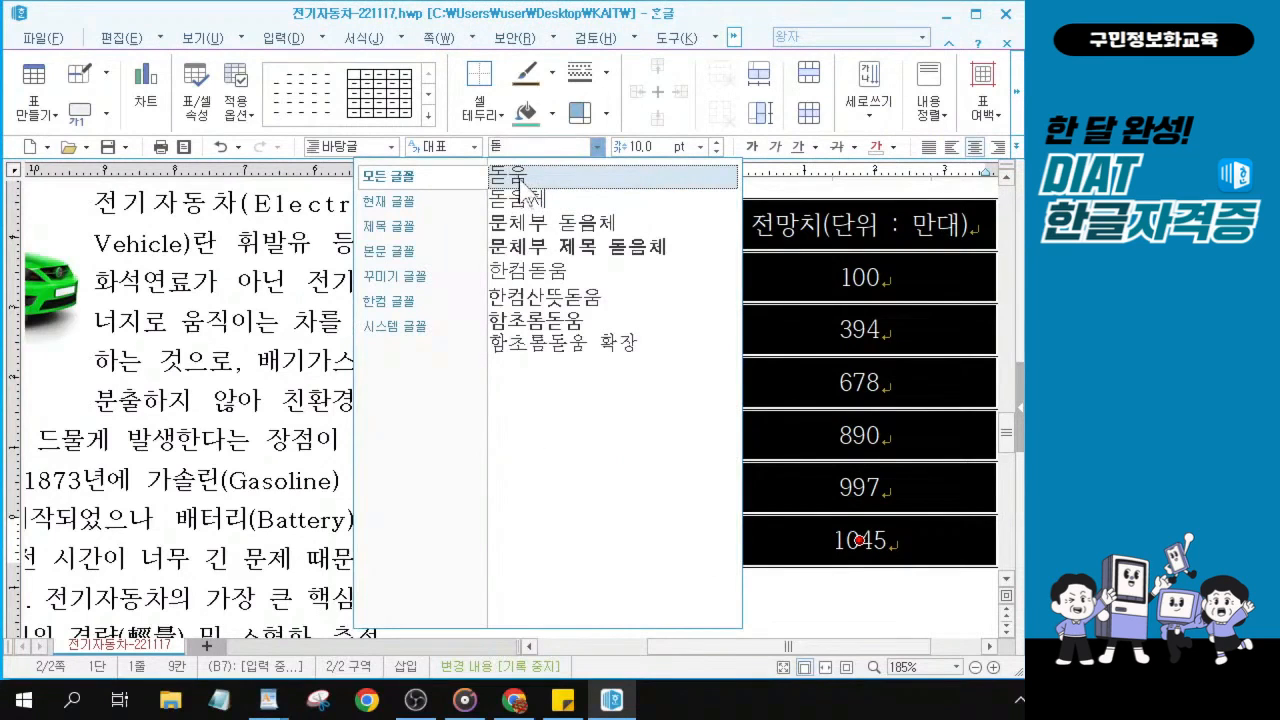
key(ctrl)
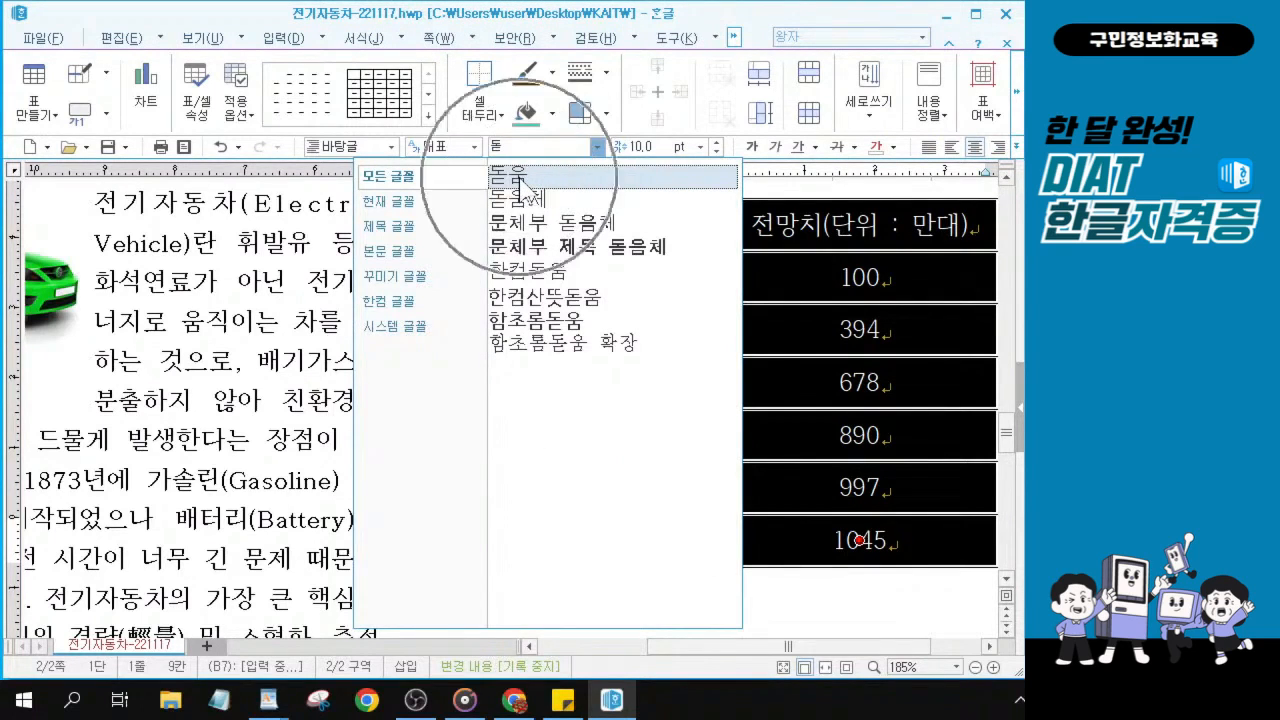
click(520, 180)
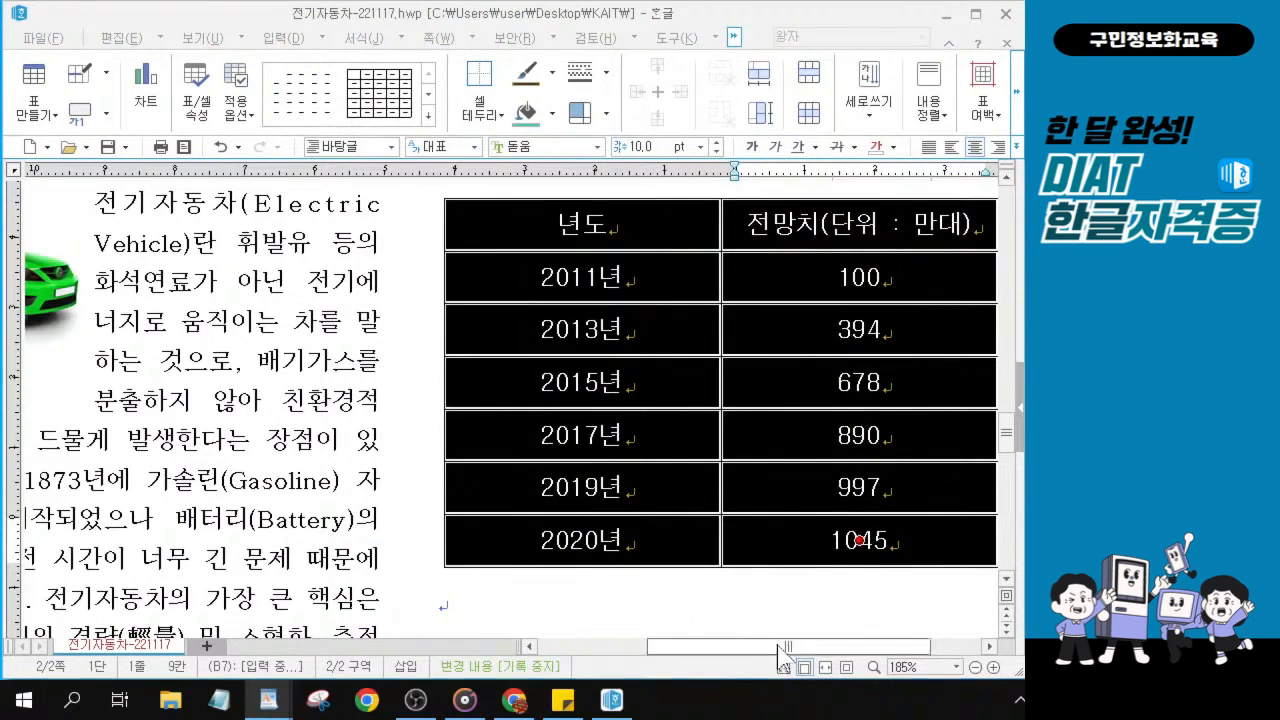
Give the sales-forecast table's header row a double solid (이중 실선) bottom border, 0.5 mm thick.
drag(787, 647, 801, 647)
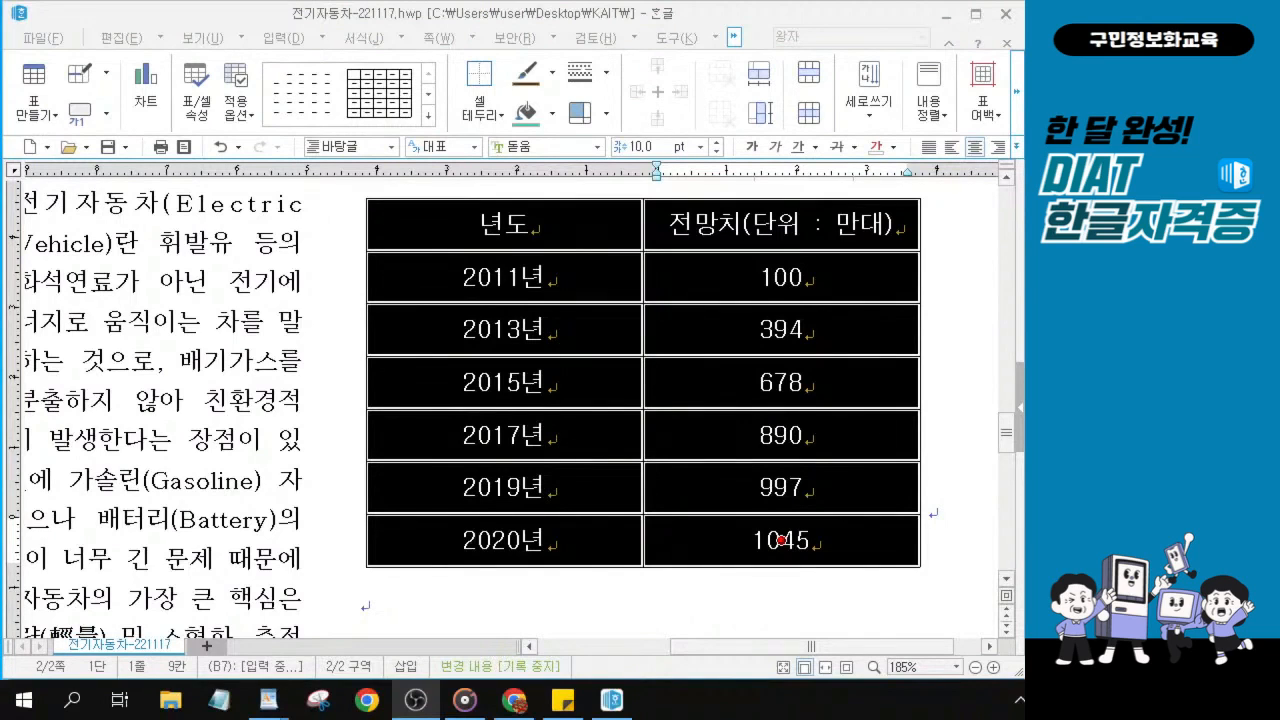
drag(480, 218, 723, 235)
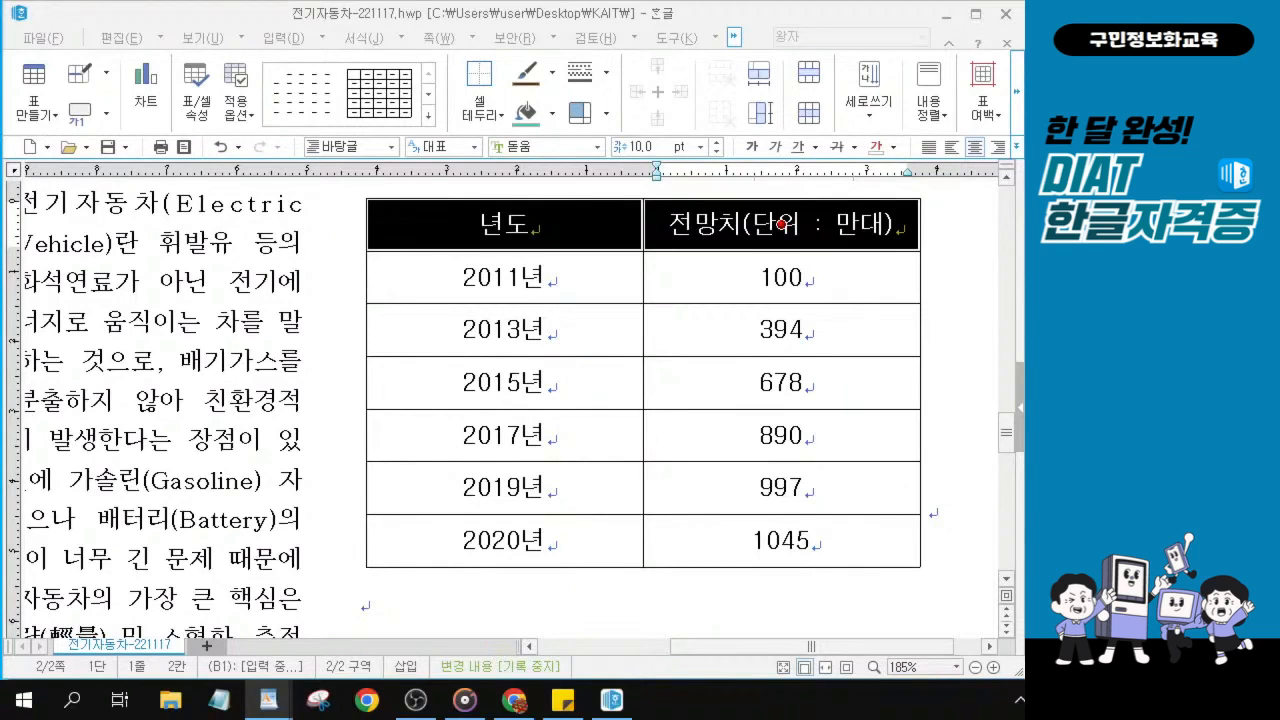
click(505, 224)
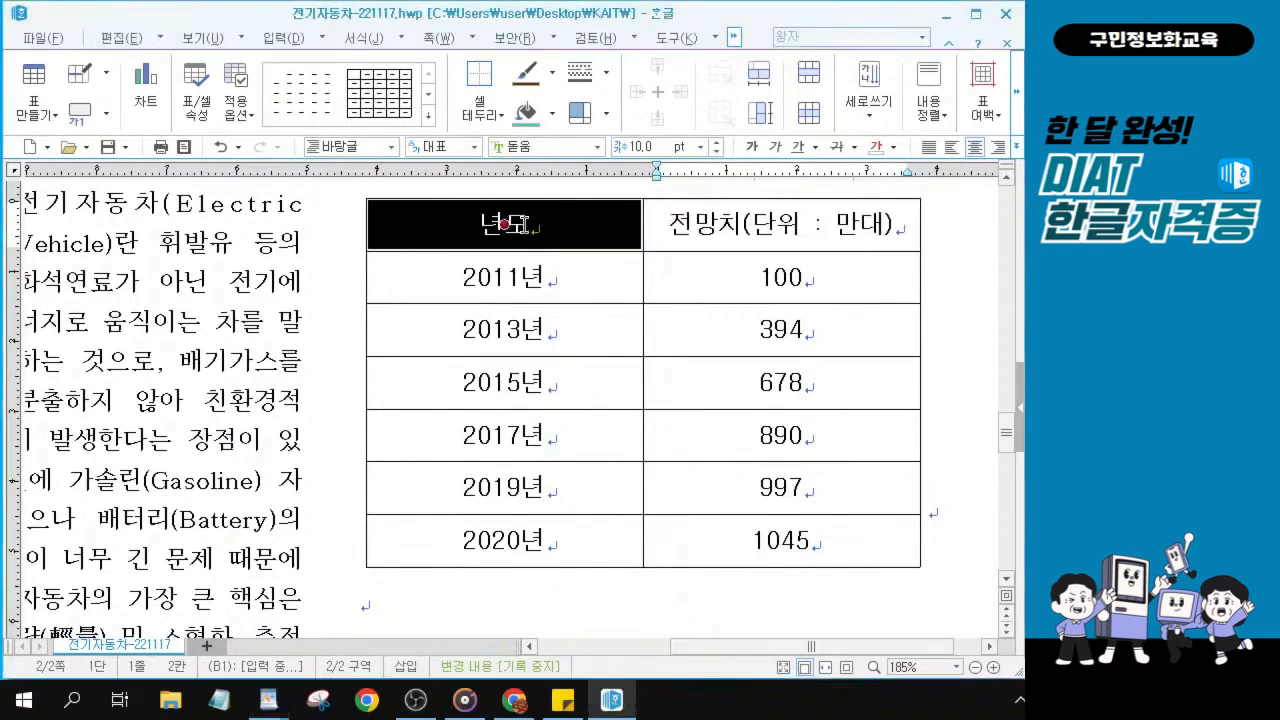
drag(543, 224, 771, 228)
key(l)
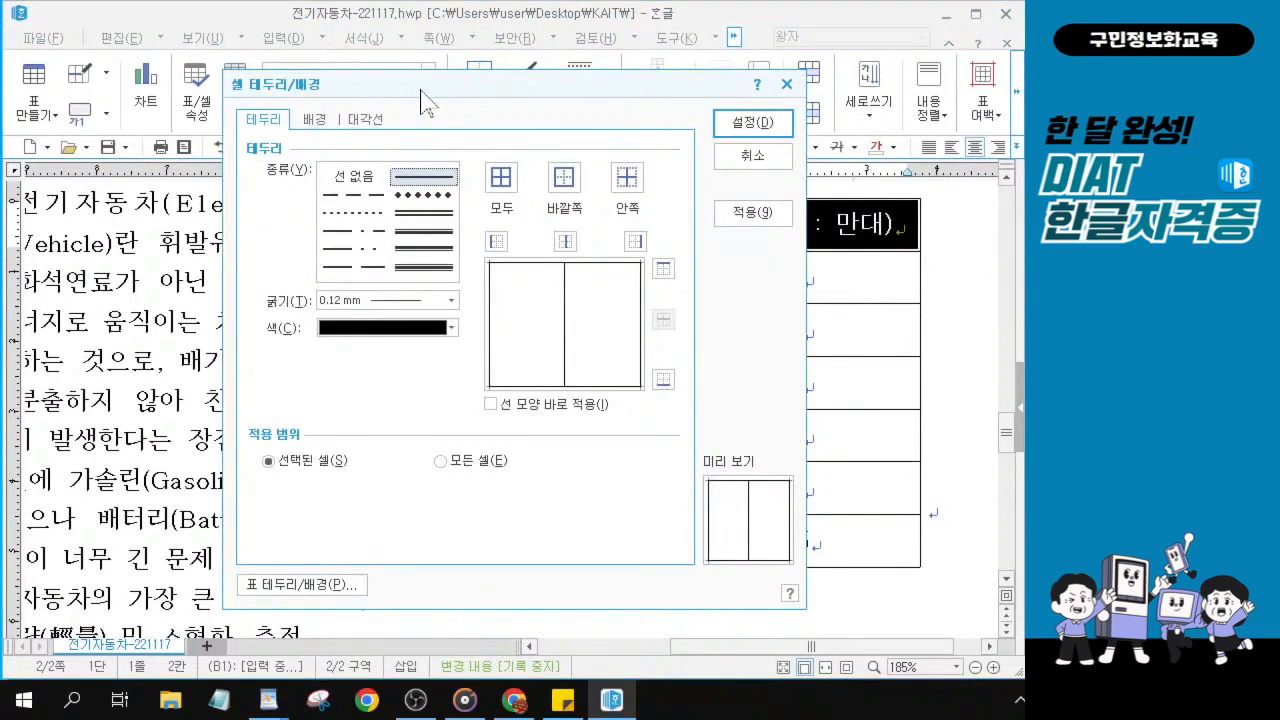
drag(421, 89, 432, 85)
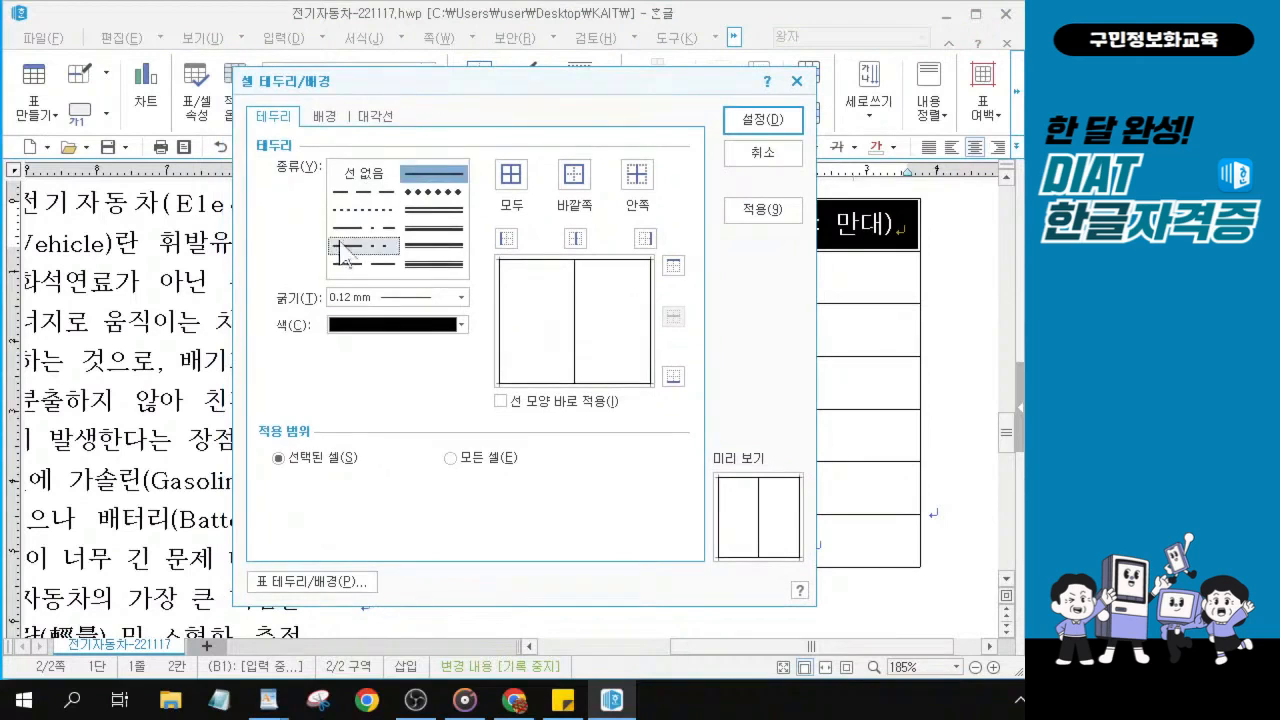
click(430, 215)
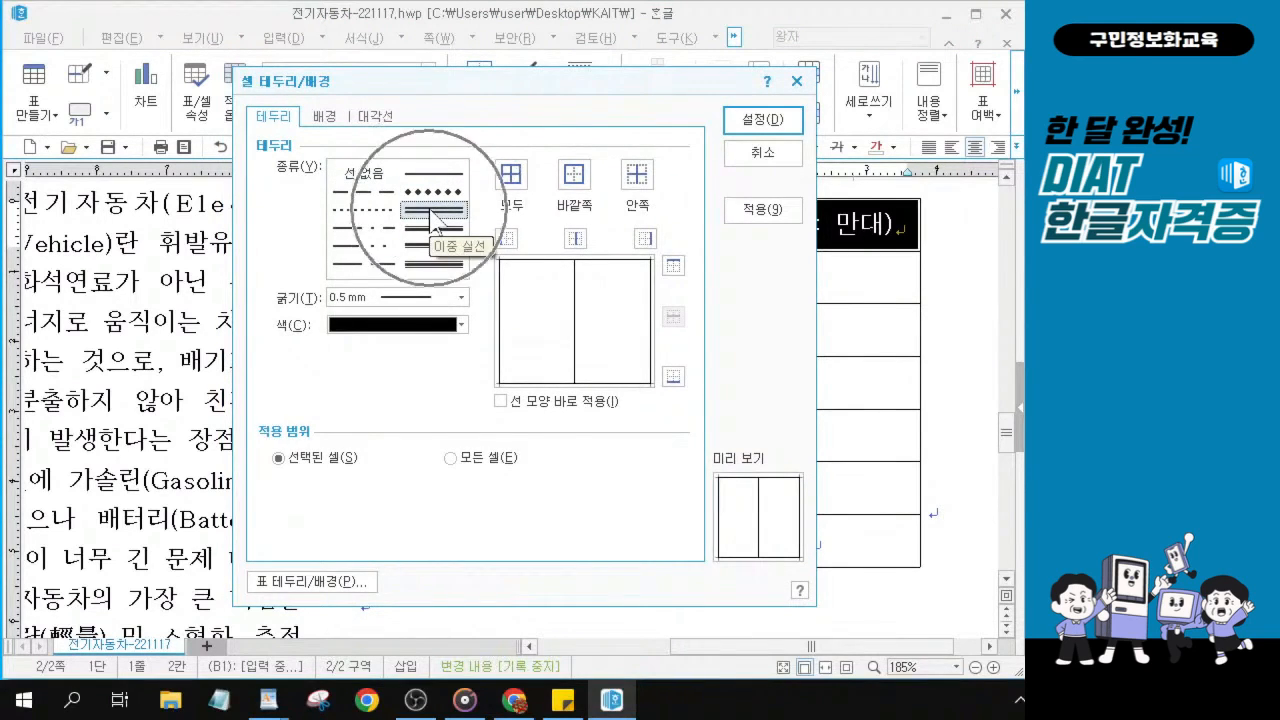
click(673, 377)
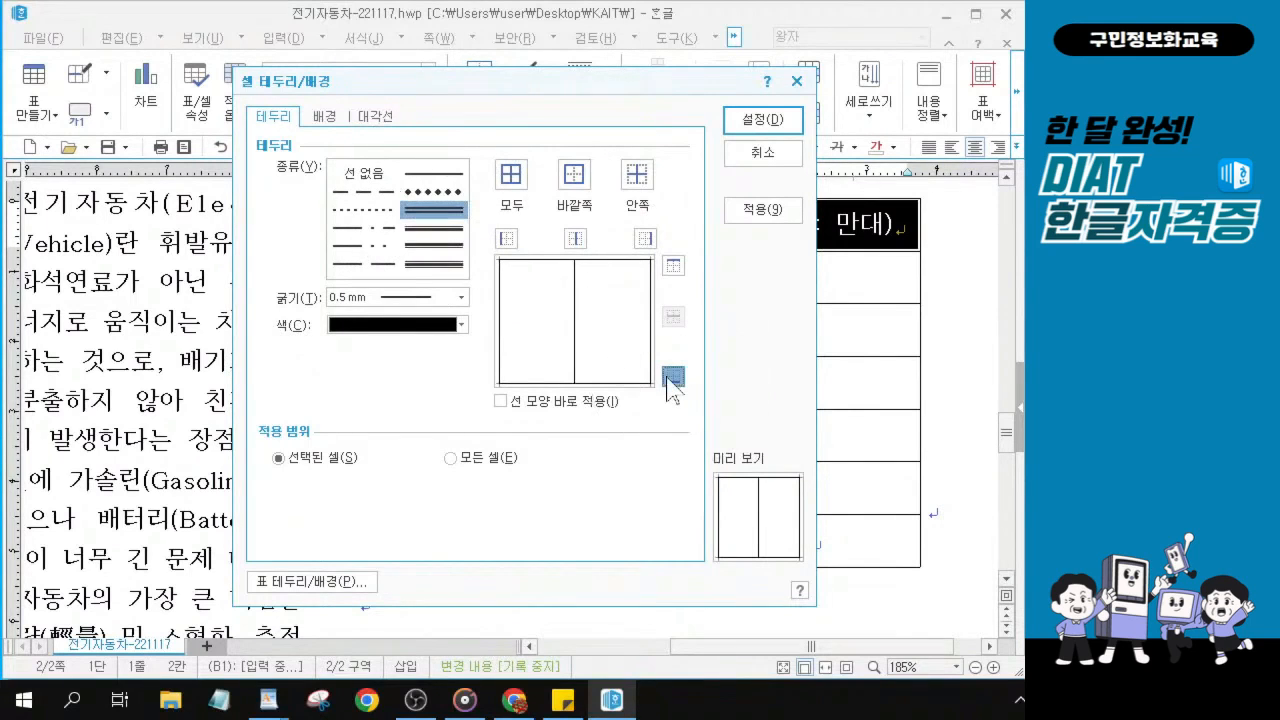
key(ctrl)
key(ctrl)
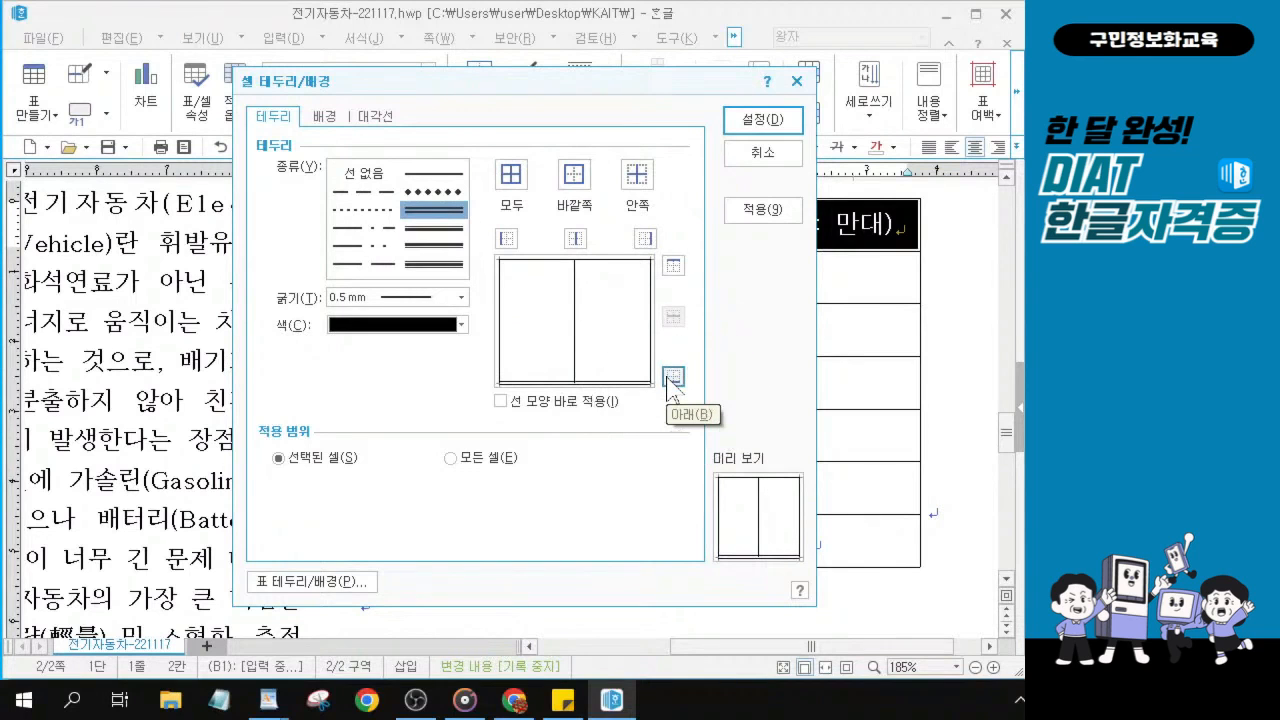
key(alt)
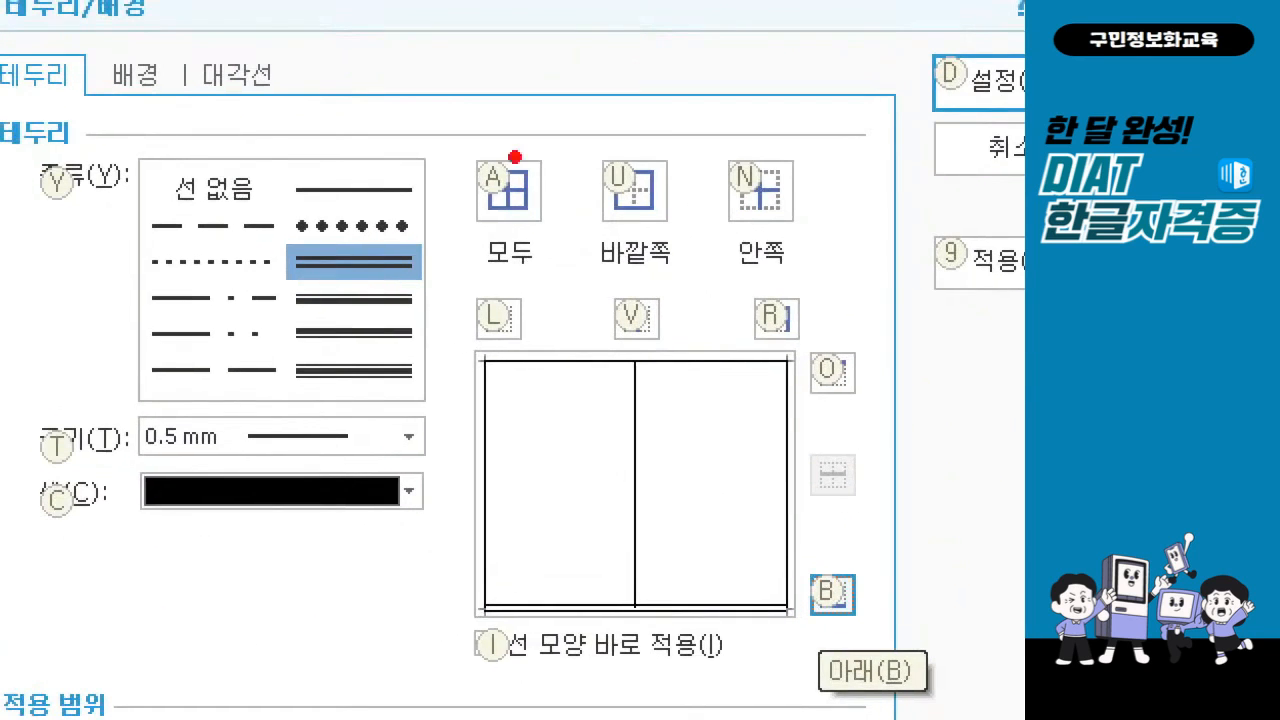
mouse_move(263, 228)
mouse_down()
mouse_move(263, 240)
mouse_move(459, 291)
mouse_up()
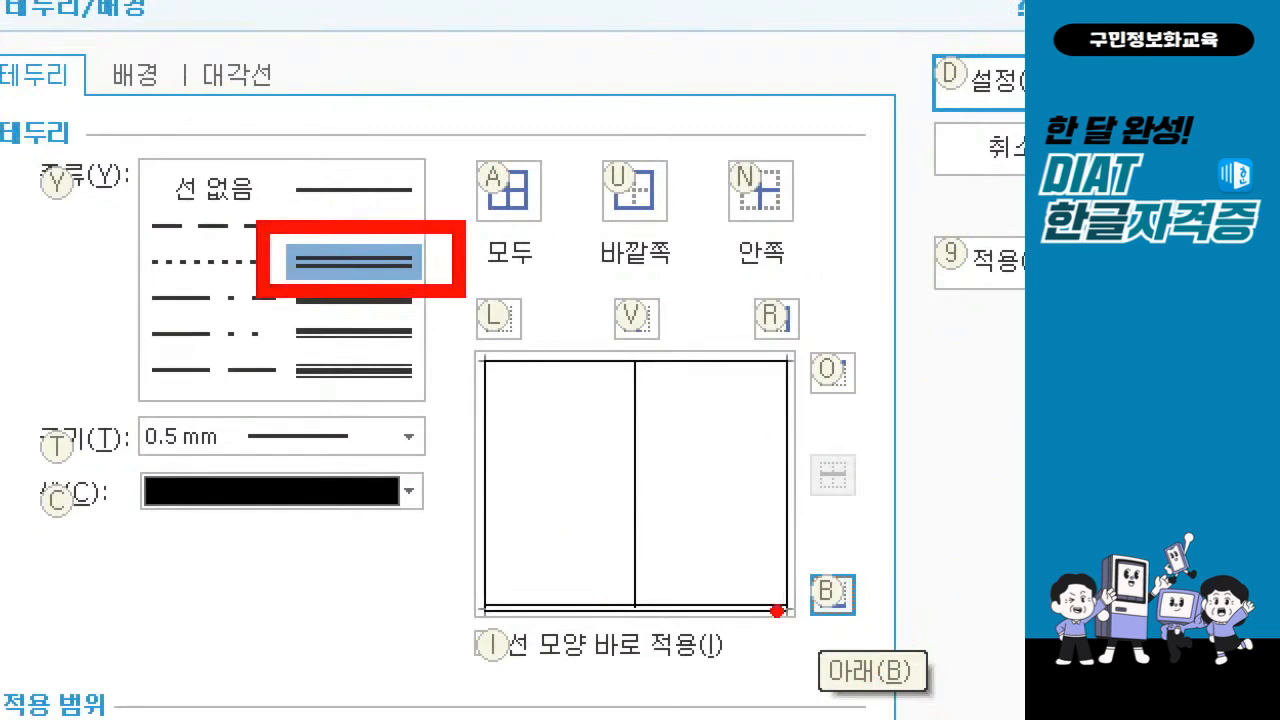
drag(770, 547, 877, 652)
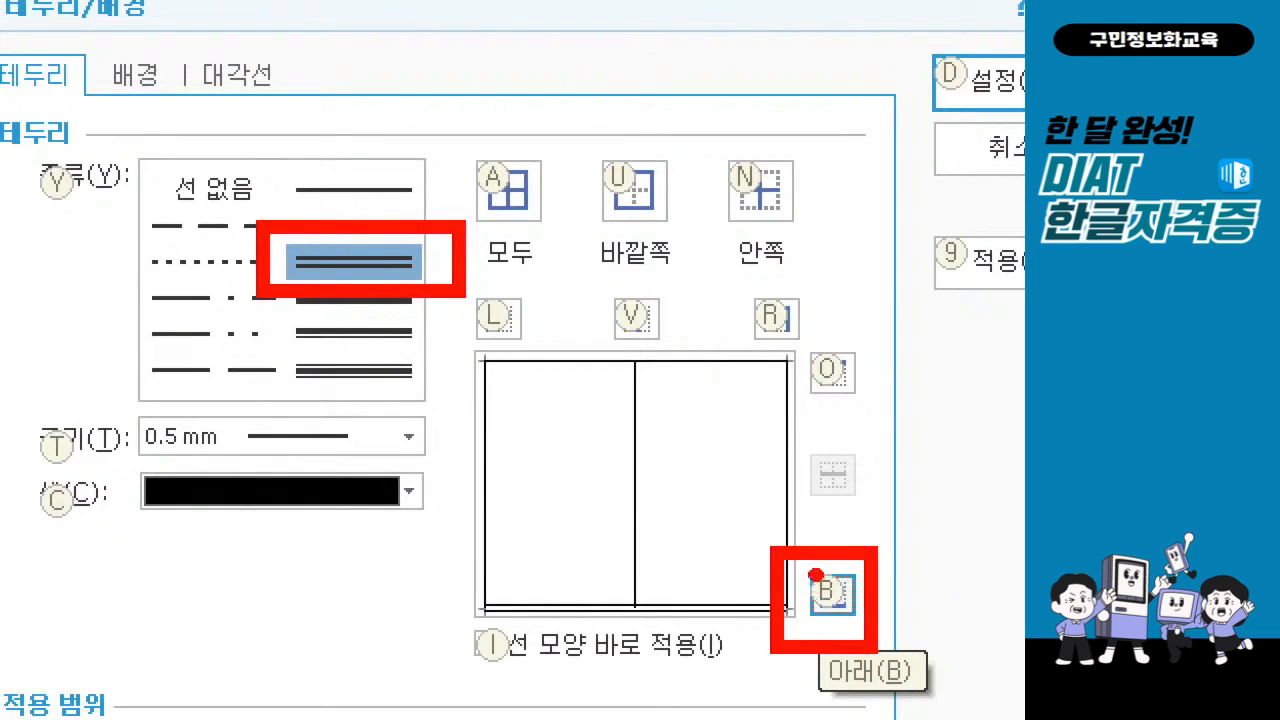
drag(816, 575, 875, 577)
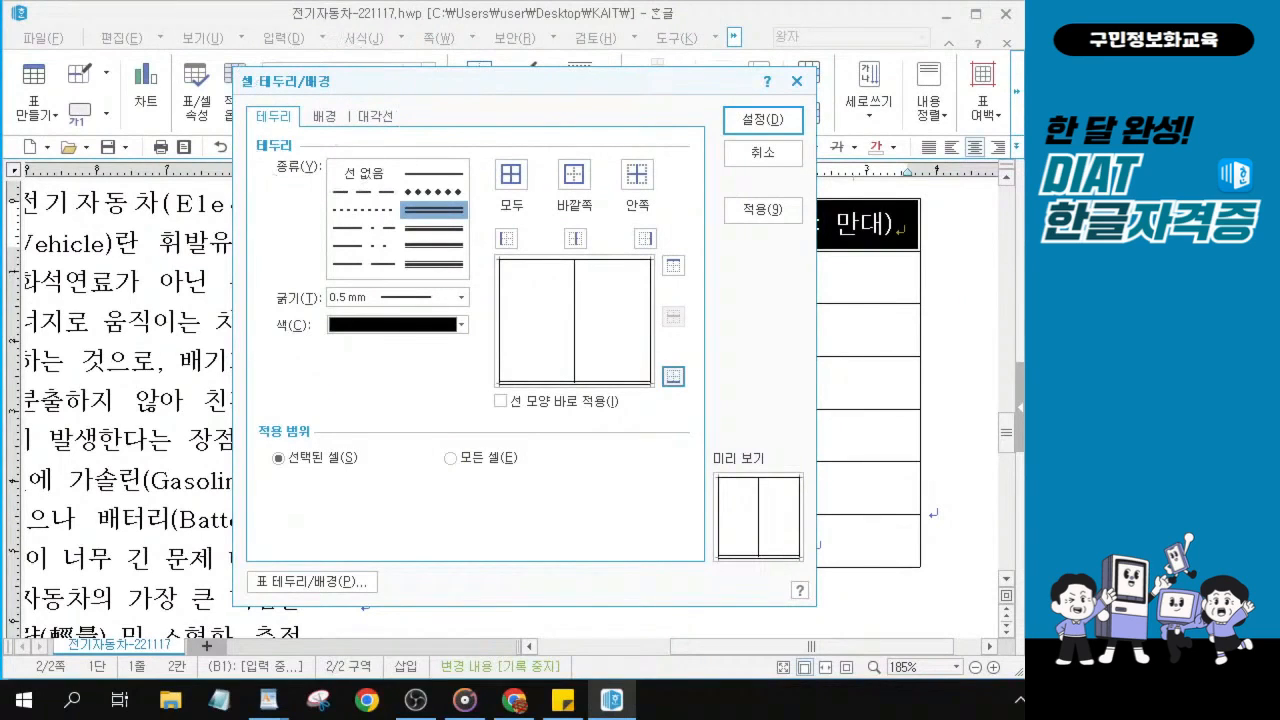
key(alt+Tab)
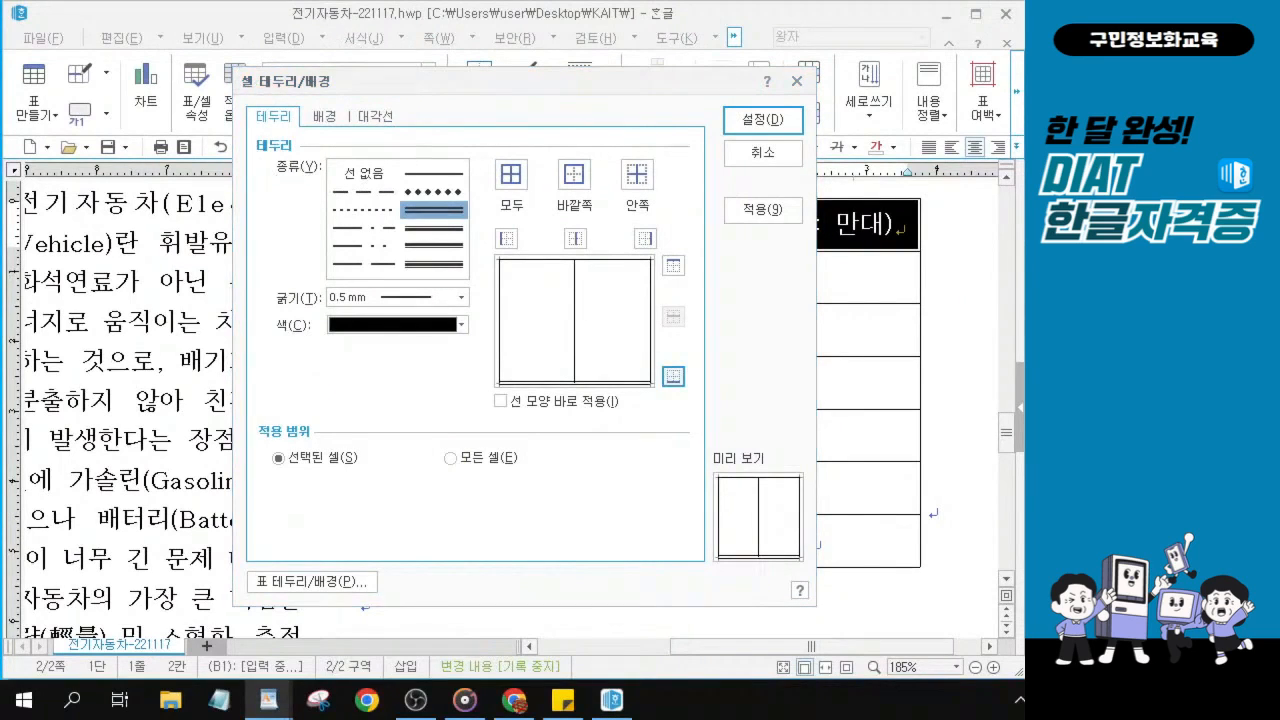
Fill the header row cells with the solid colour 에메랄드 블루 (RGB: 53,135,145) and apply the cell border and background settings.
click(327, 121)
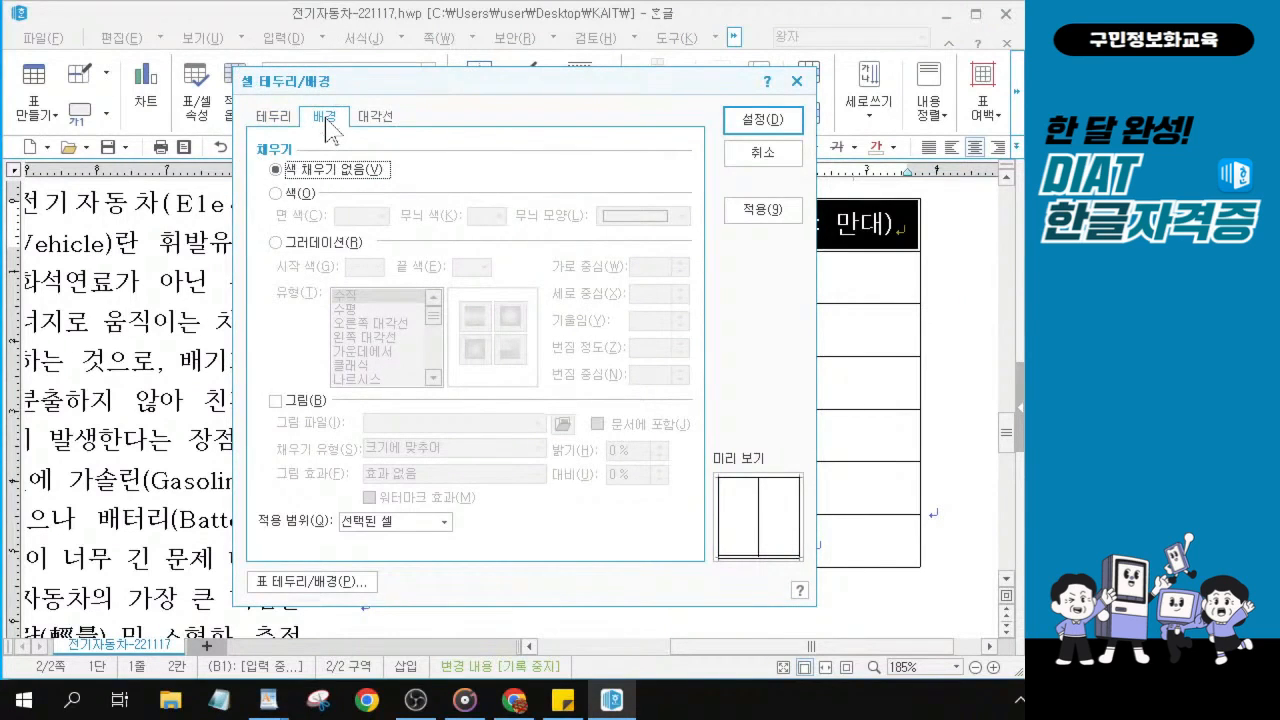
click(283, 198)
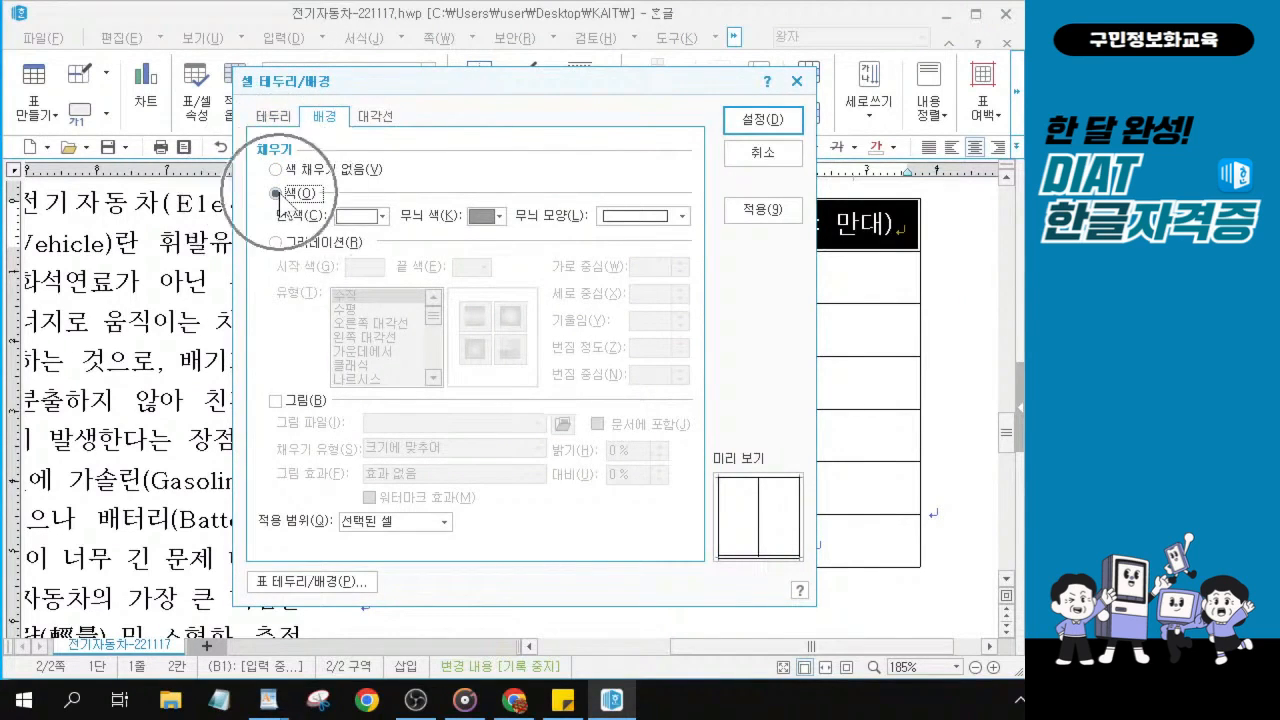
click(383, 216)
click(383, 216)
click(384, 216)
click(384, 216)
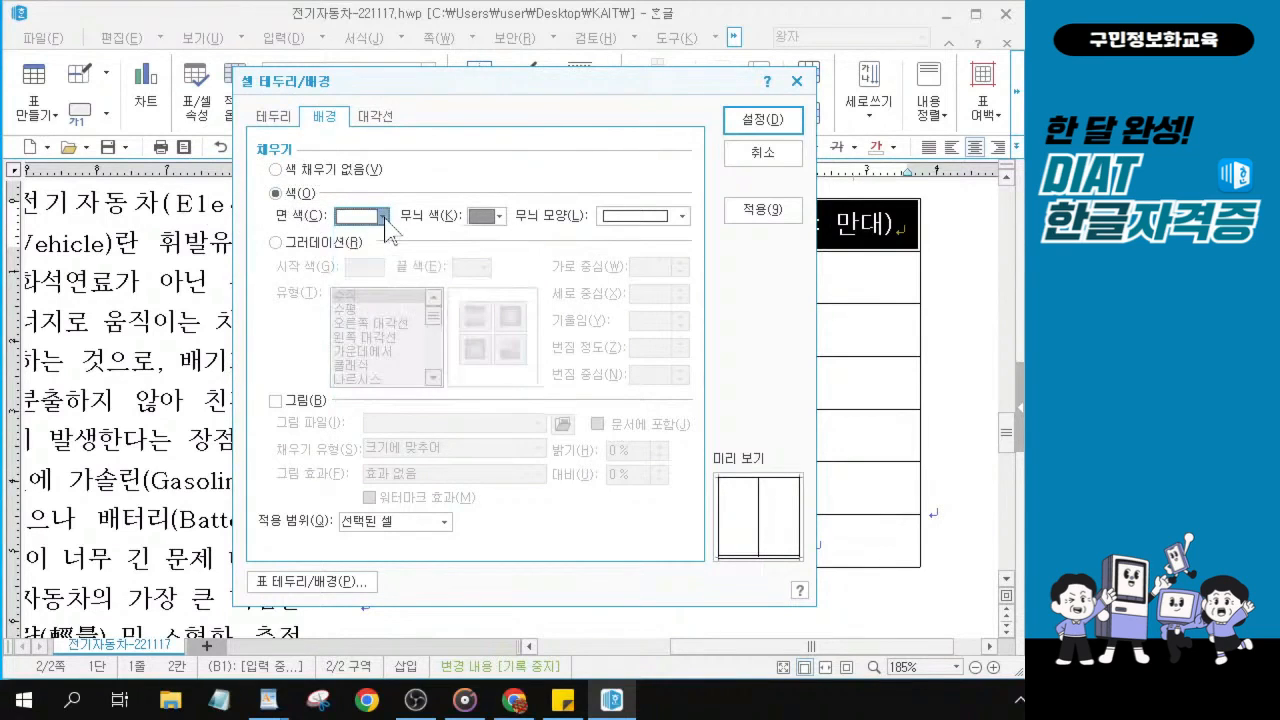
click(384, 216)
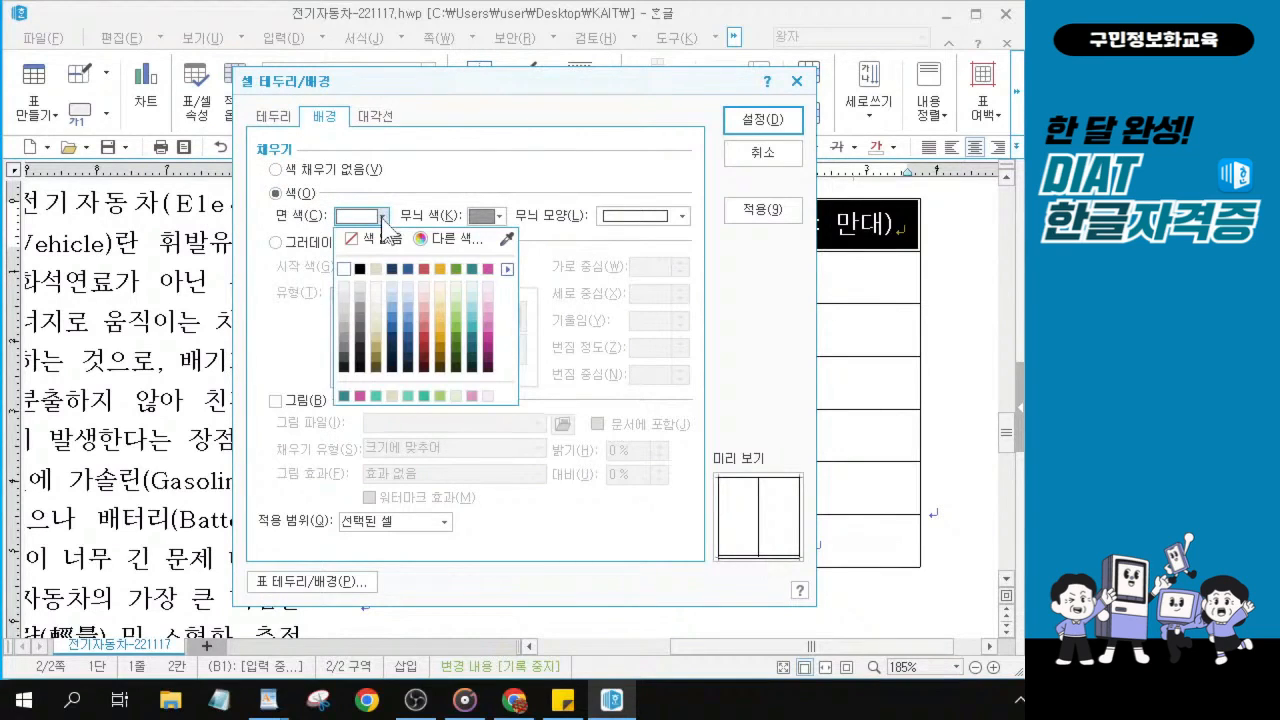
click(472, 270)
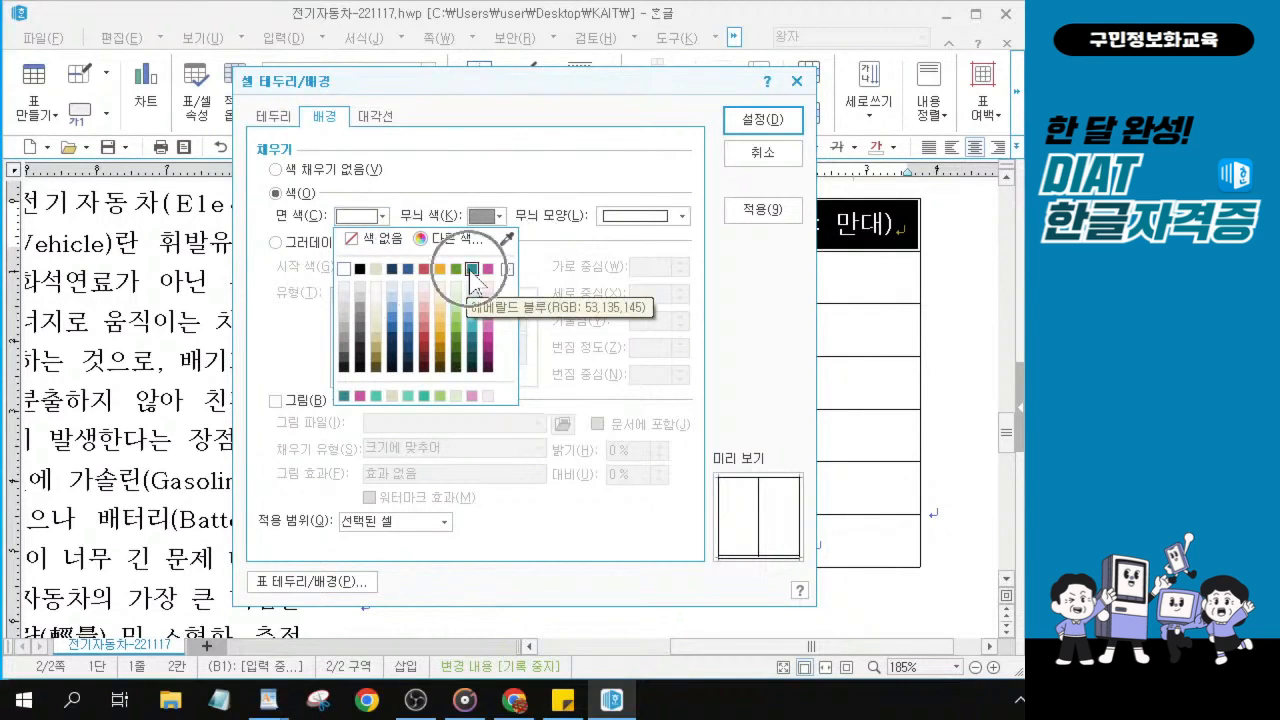
click(382, 217)
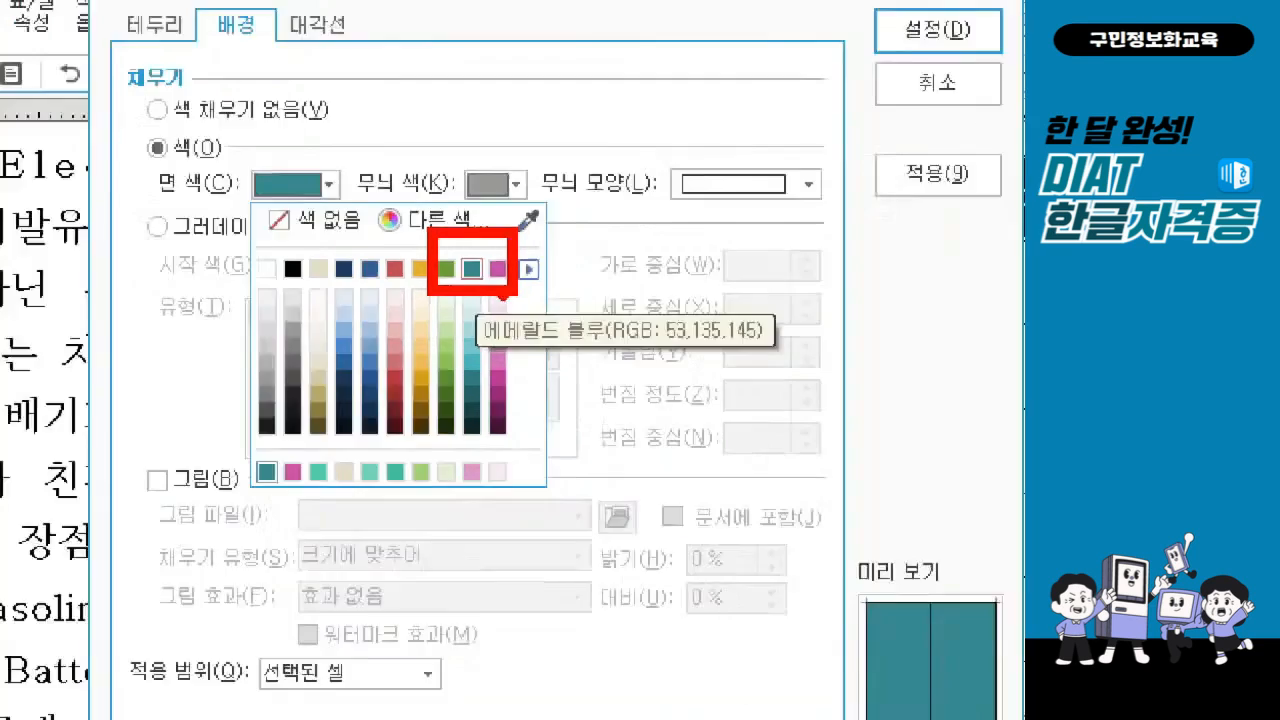
click(472, 268)
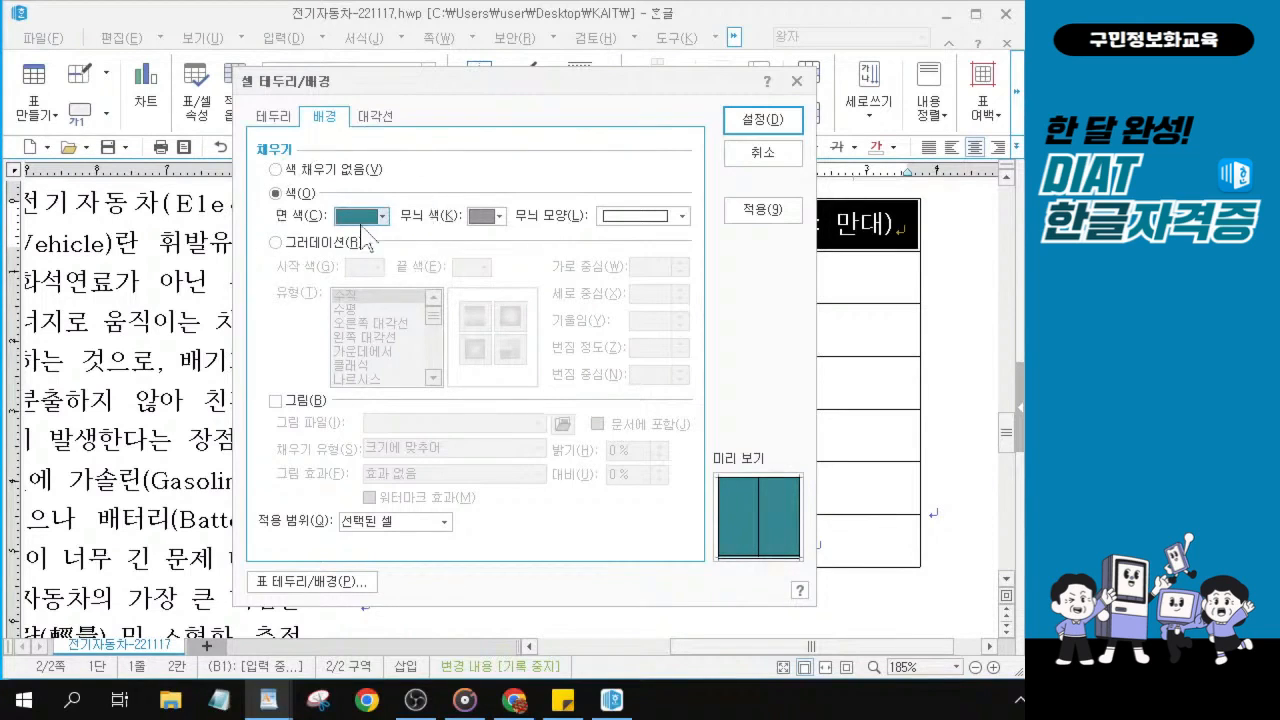
click(760, 122)
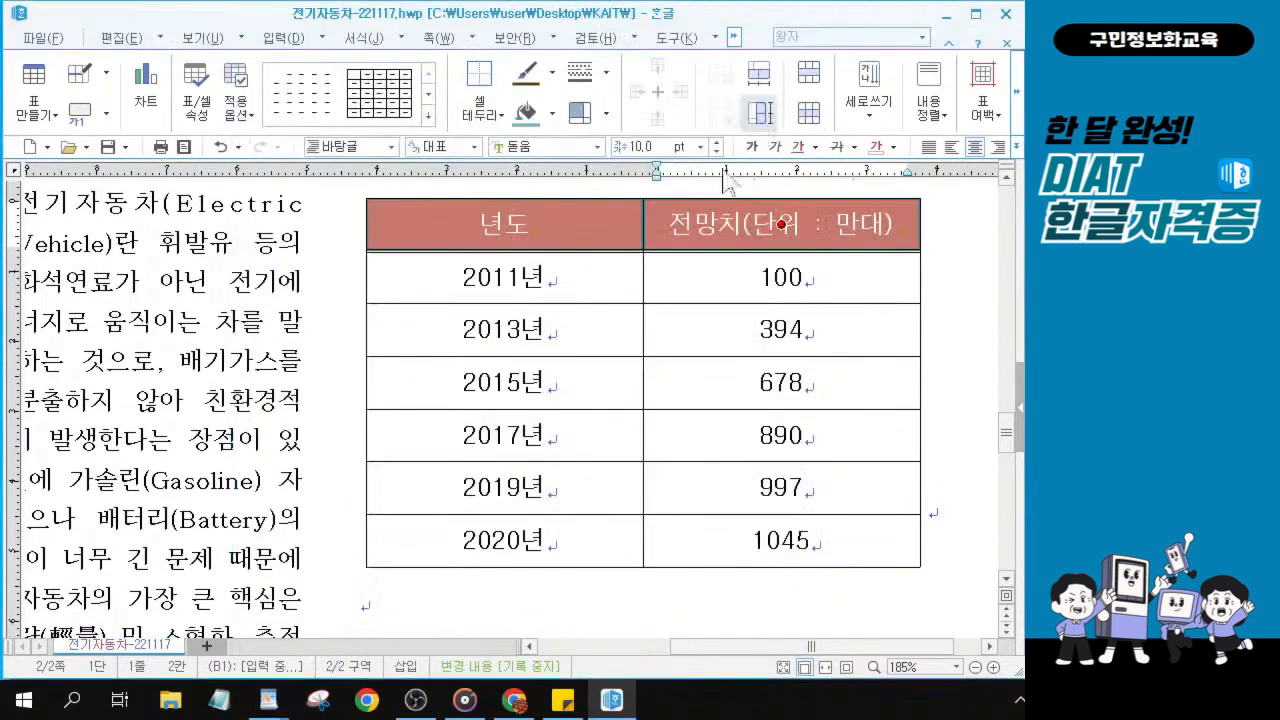
Insert a chart from the table's data cells, covering the rows 2011년 through 2020년 in both columns.
click(505, 277)
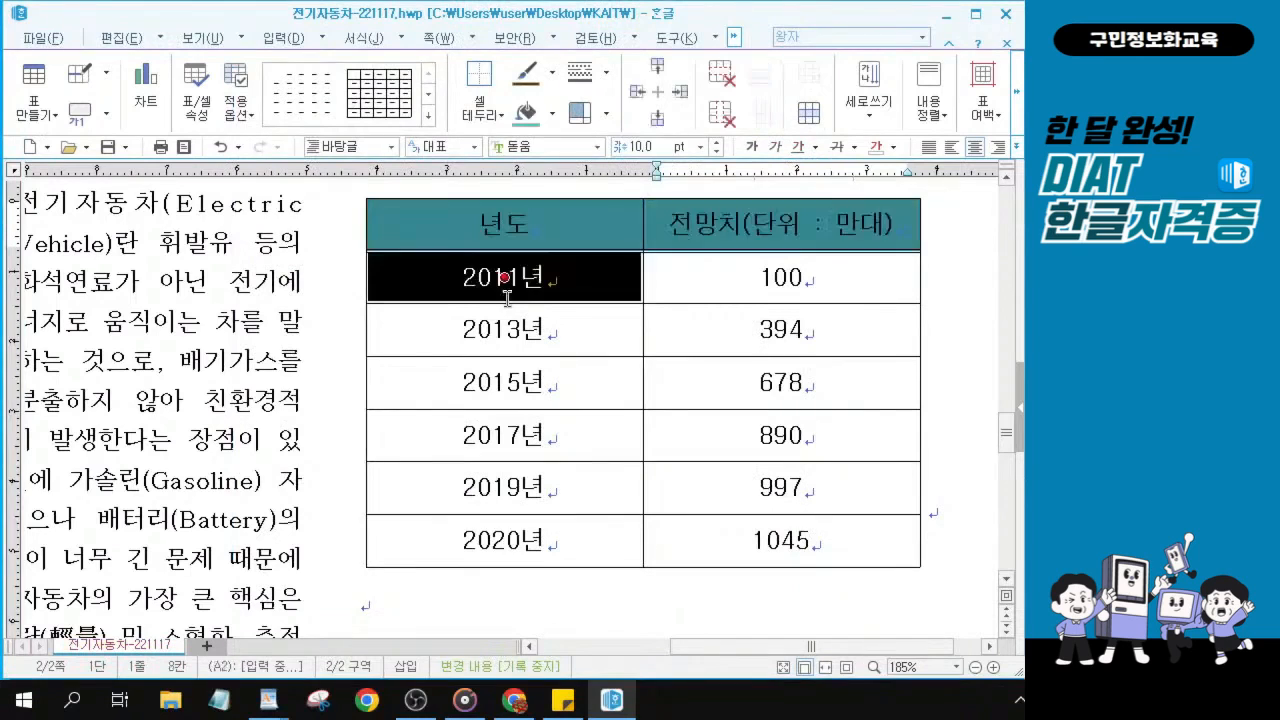
drag(500, 277, 781, 540)
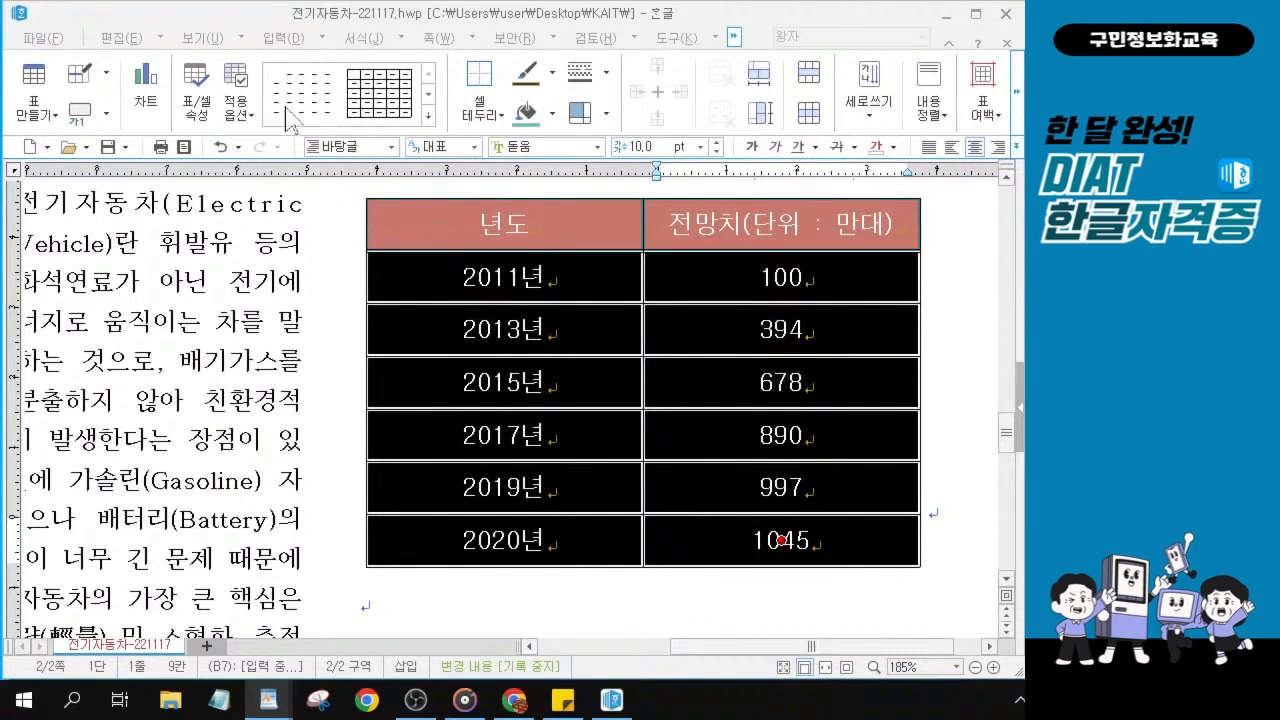
click(142, 100)
click(146, 100)
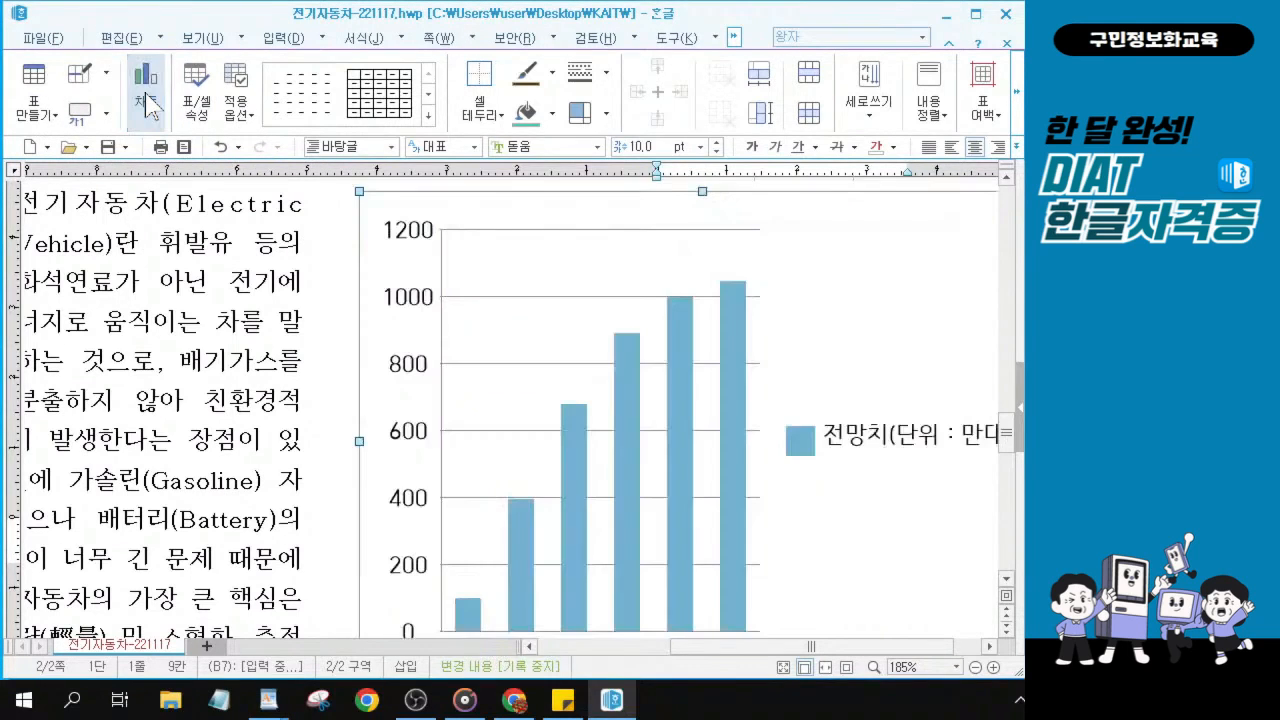
Set the chart's width to 80 mm and height to 90 mm, and have it treated as a character (글자처럼 취급).
scroll(631, 314, down, 5)
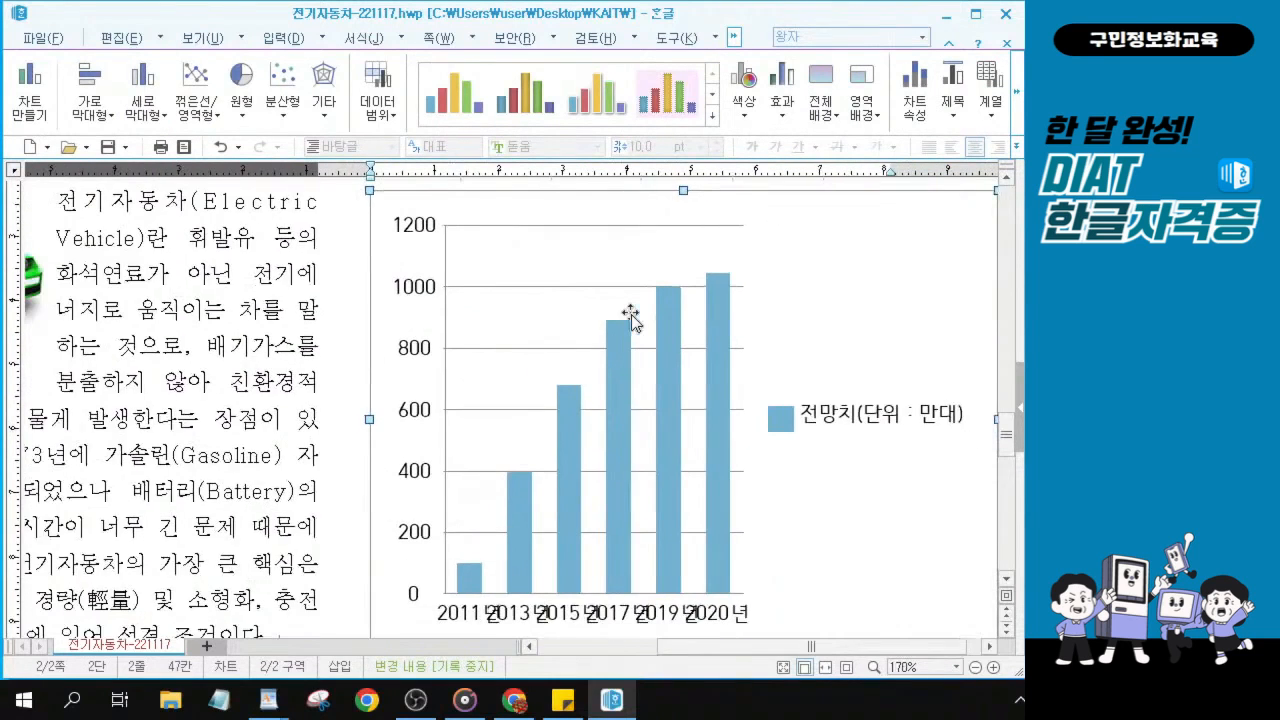
scroll(631, 314, down, 3)
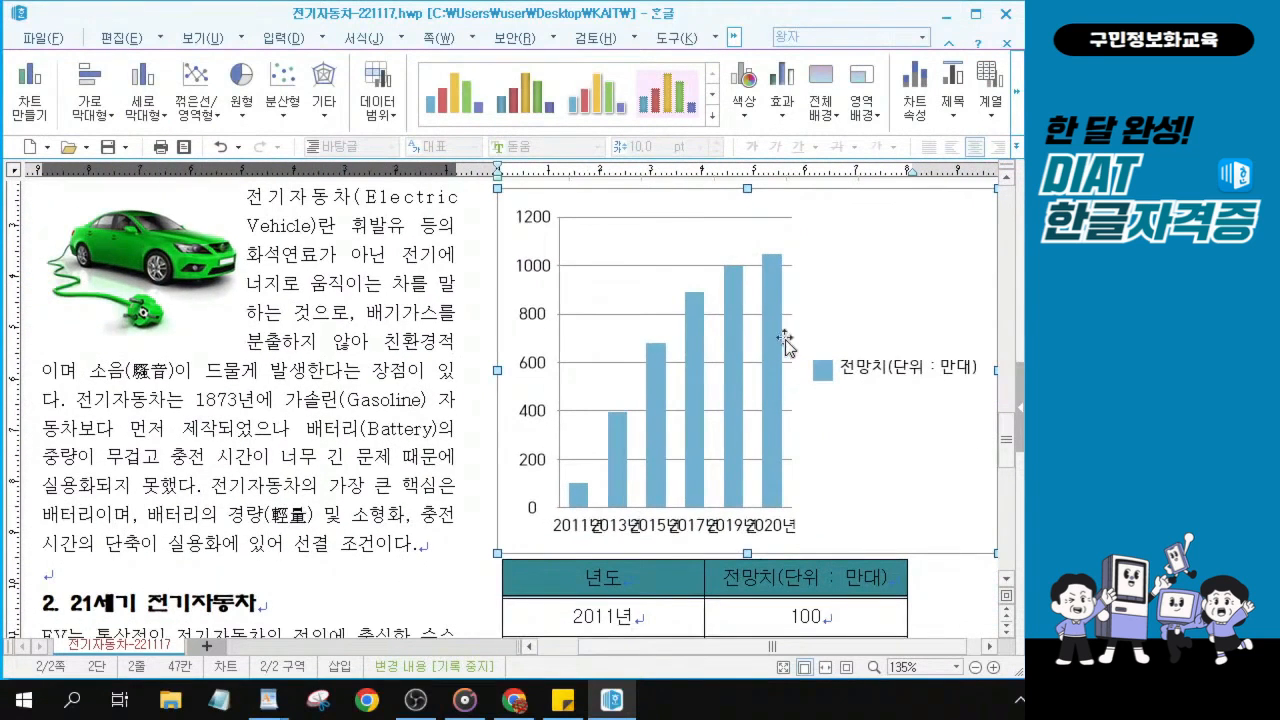
right_click(834, 249)
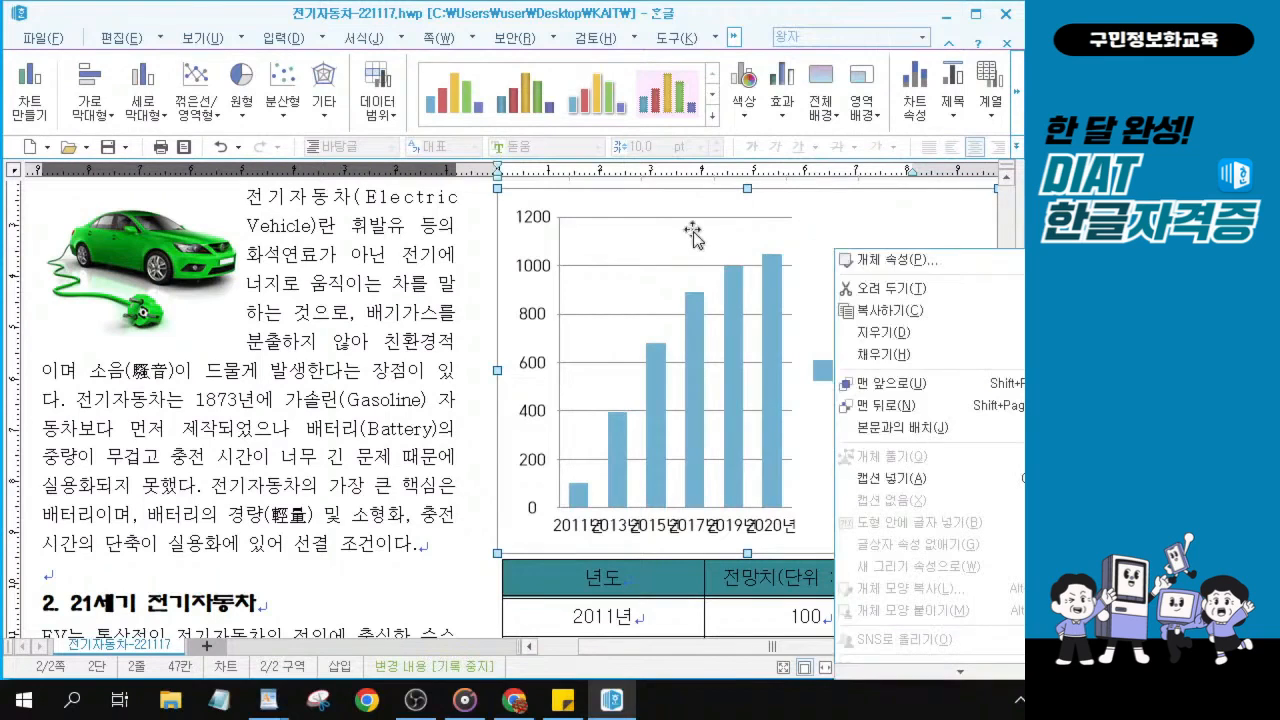
right_click(564, 212)
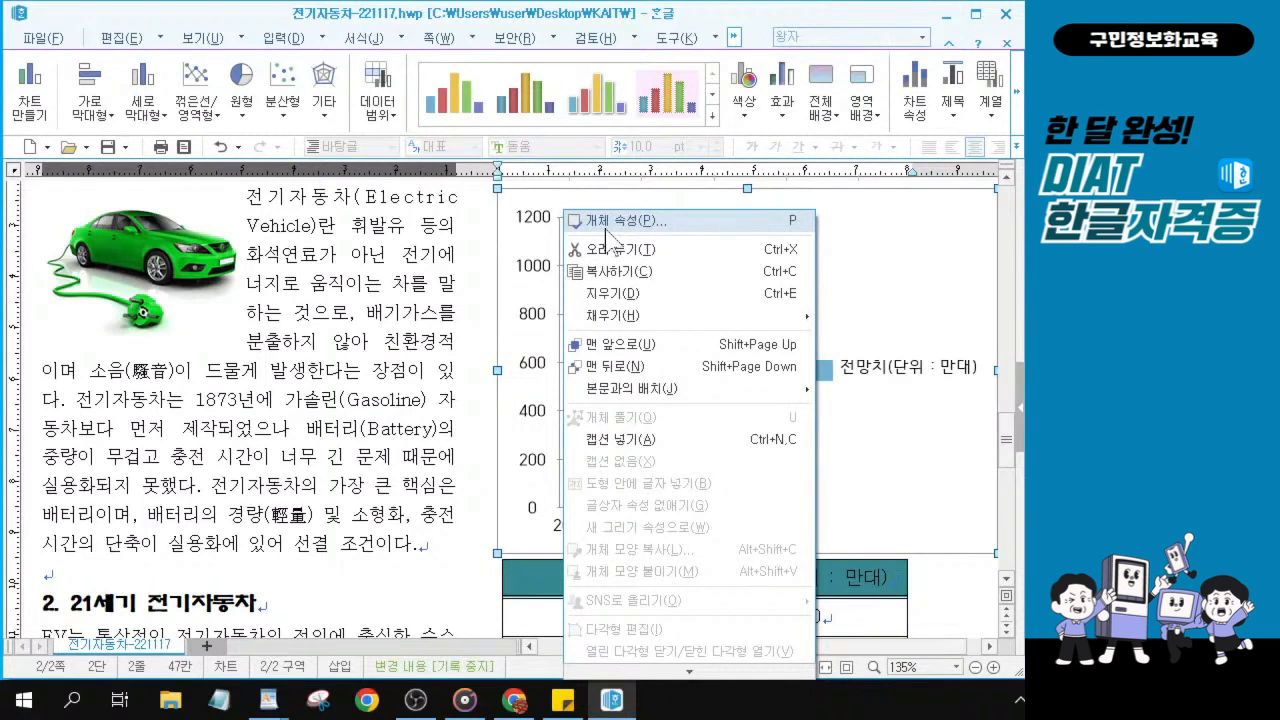
click(605, 224)
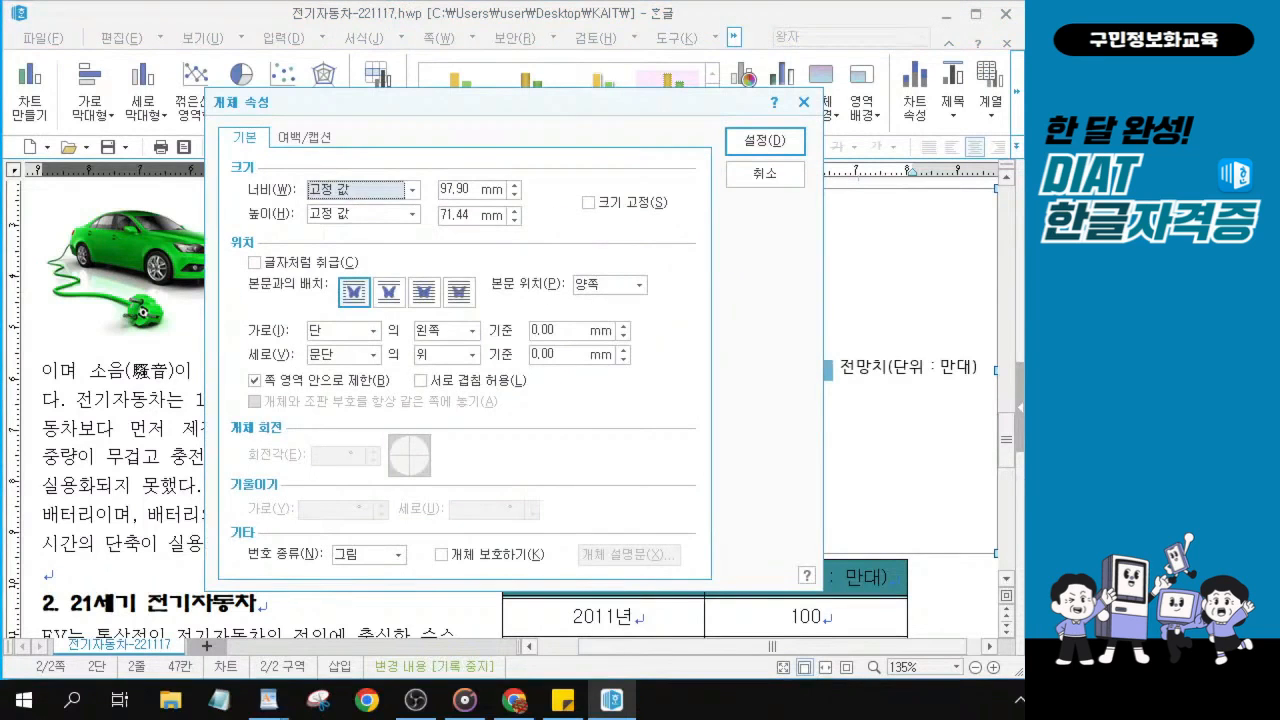
key(alt+Tab)
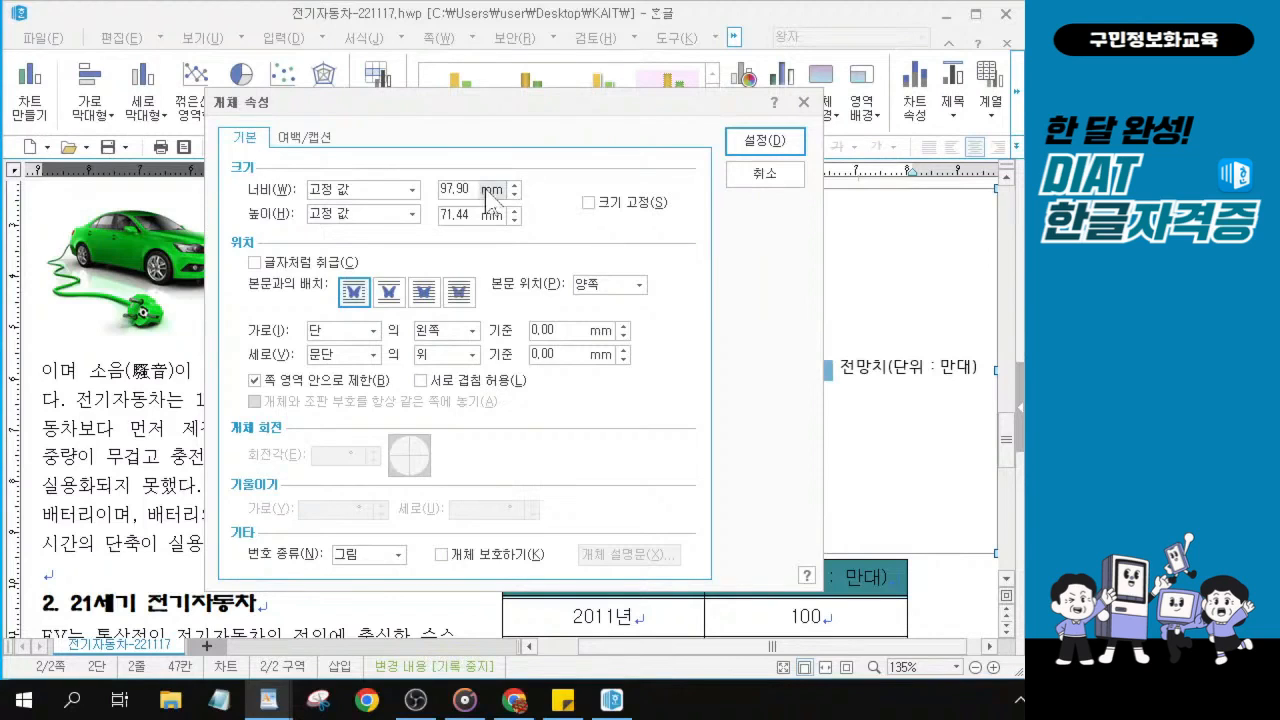
click(455, 190)
double_click(455, 190)
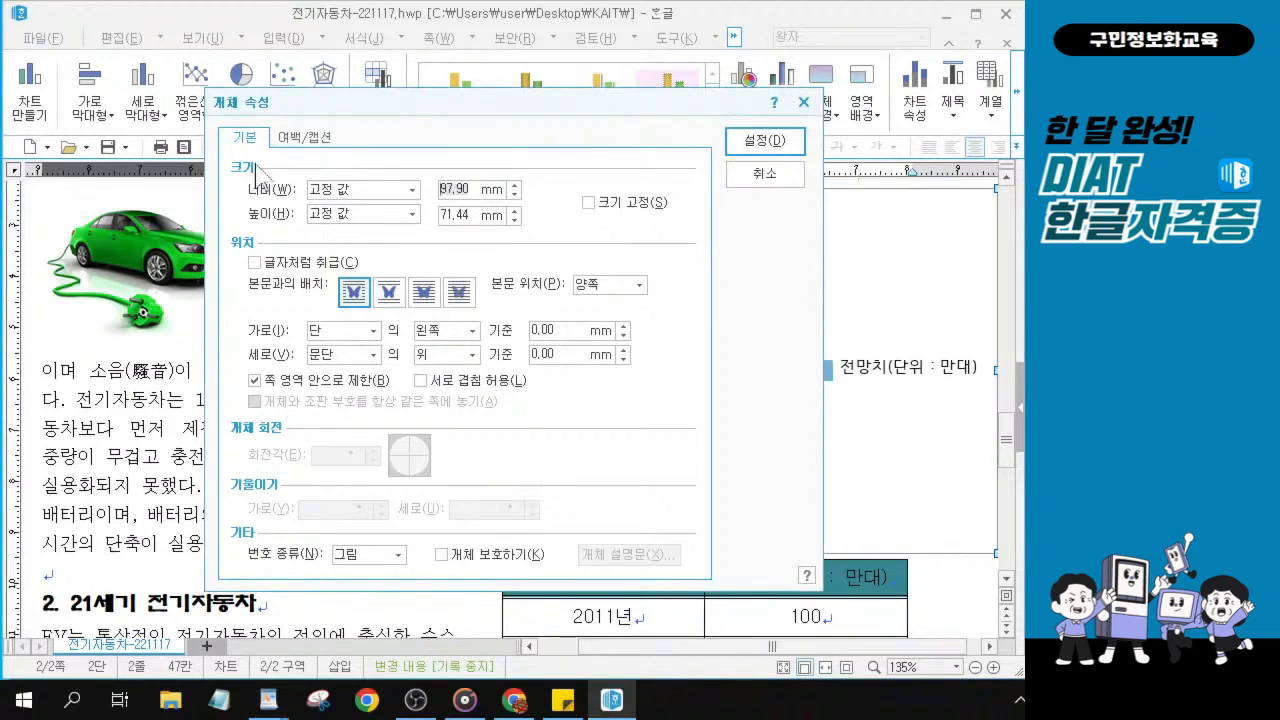
text(80)
key(Tab)
text(90)
click(254, 262)
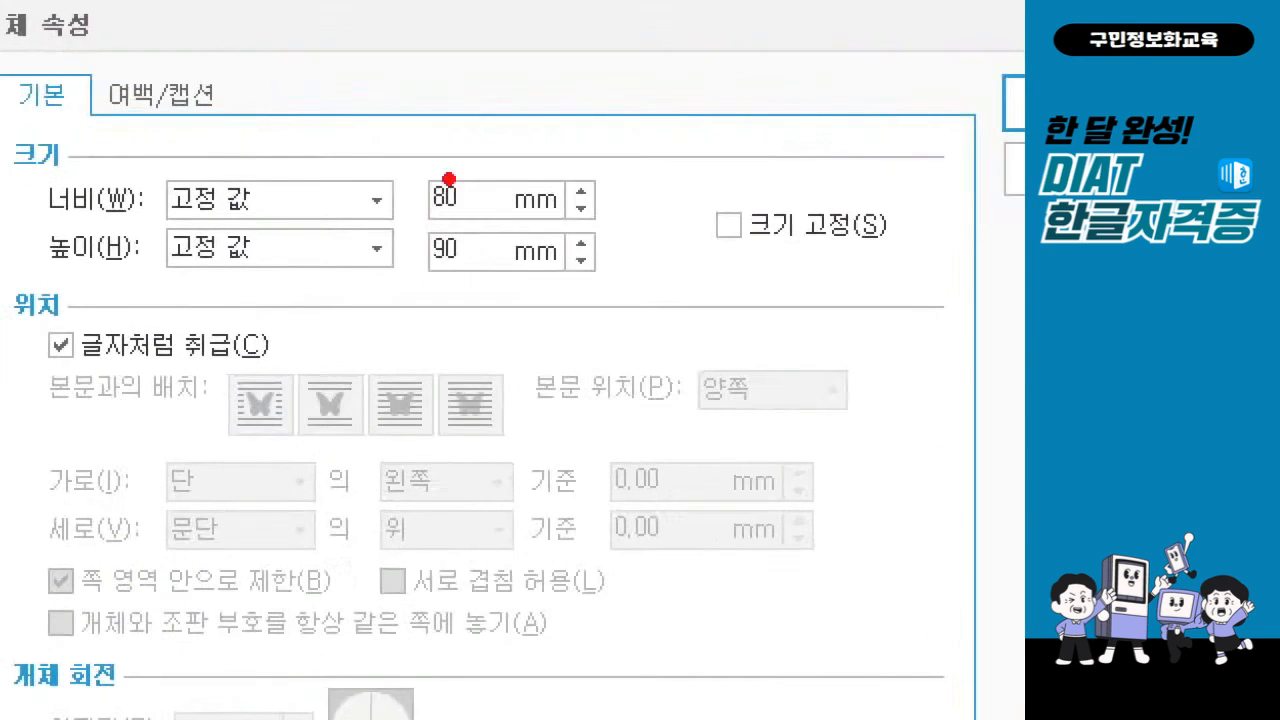
mouse_move(386, 152)
mouse_down()
mouse_move(450, 296)
mouse_move(496, 304)
mouse_up()
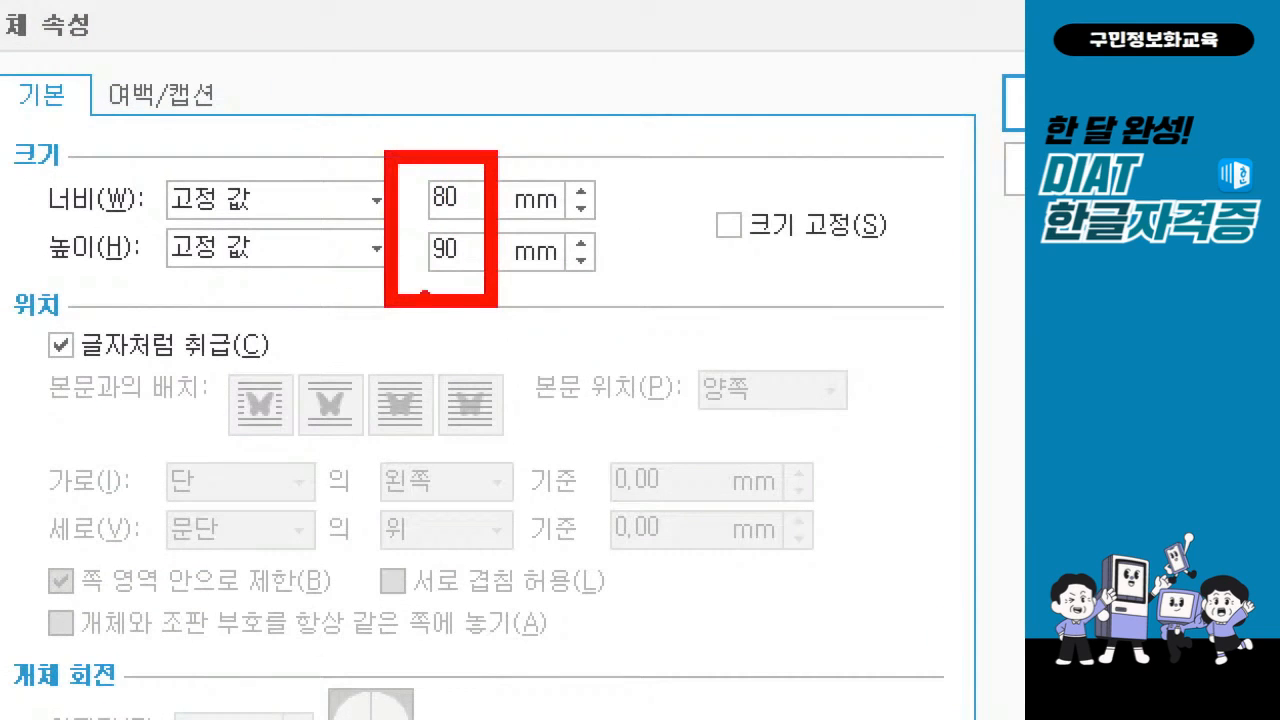
mouse_move(26, 308)
mouse_down()
mouse_move(178, 394)
mouse_move(290, 390)
mouse_up()
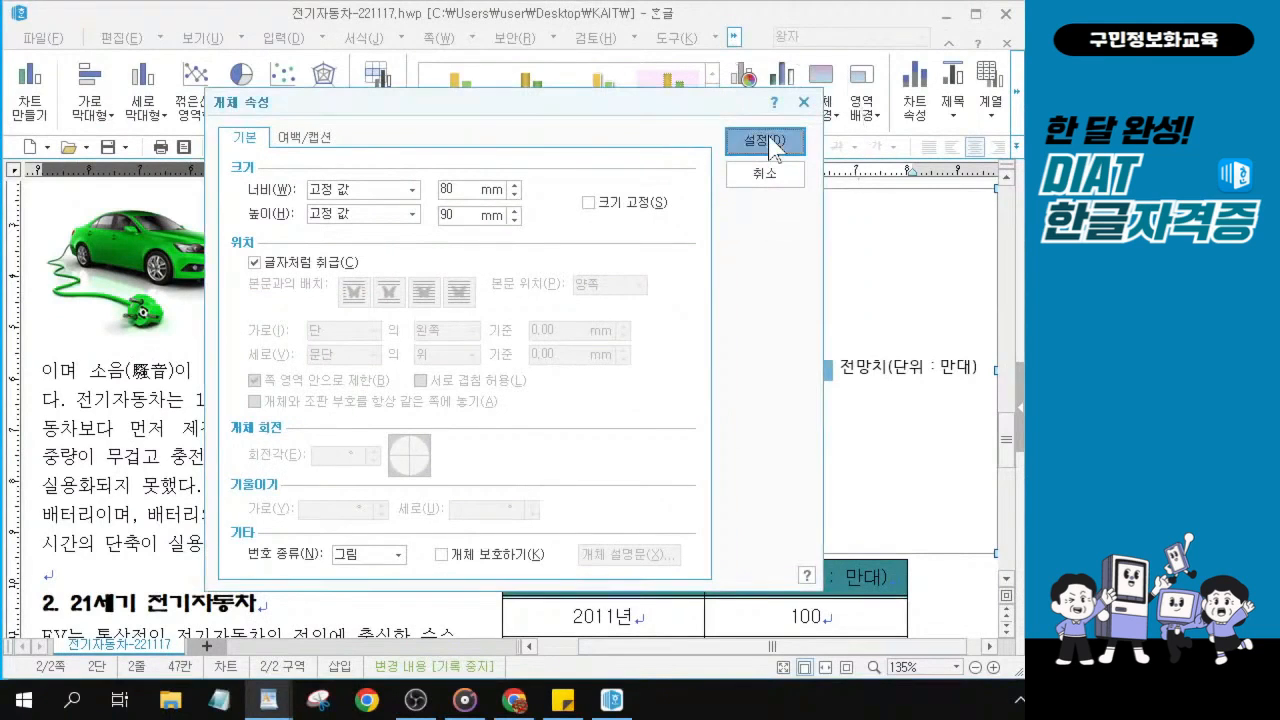
click(767, 141)
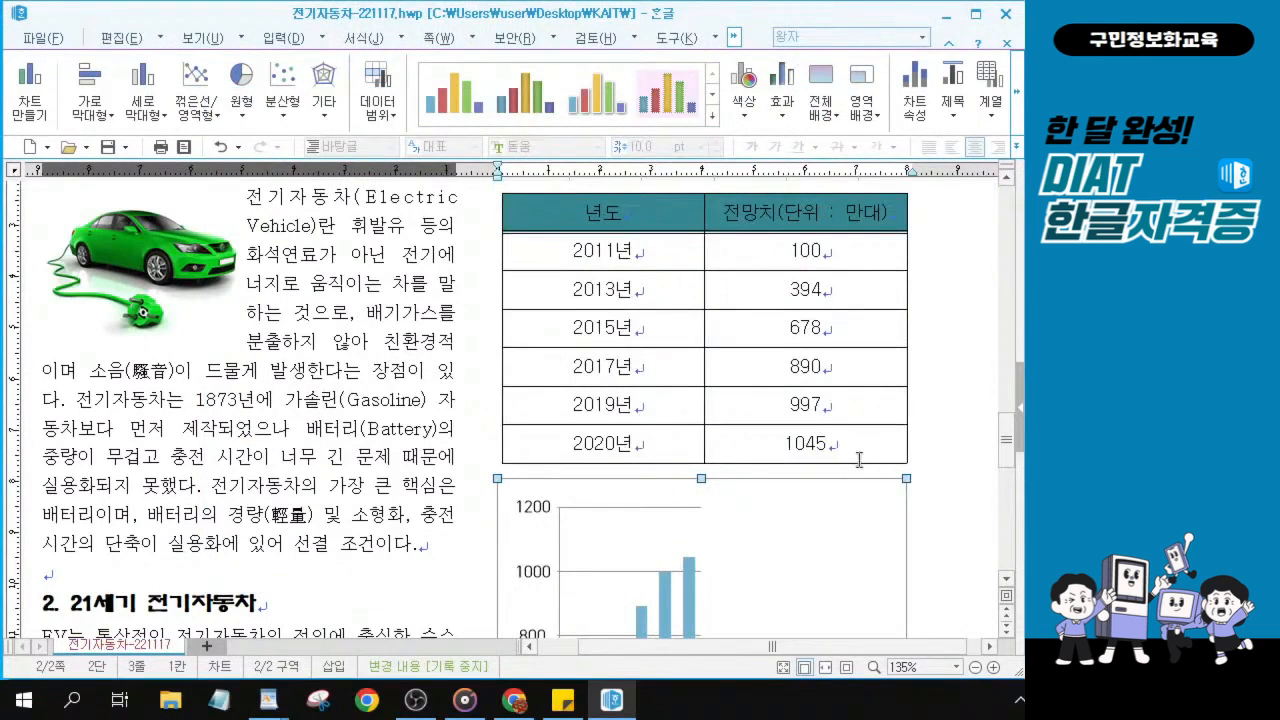
Examine the resized chart and its placement directly below the sales-forecast table.
scroll(859, 456, down, 5)
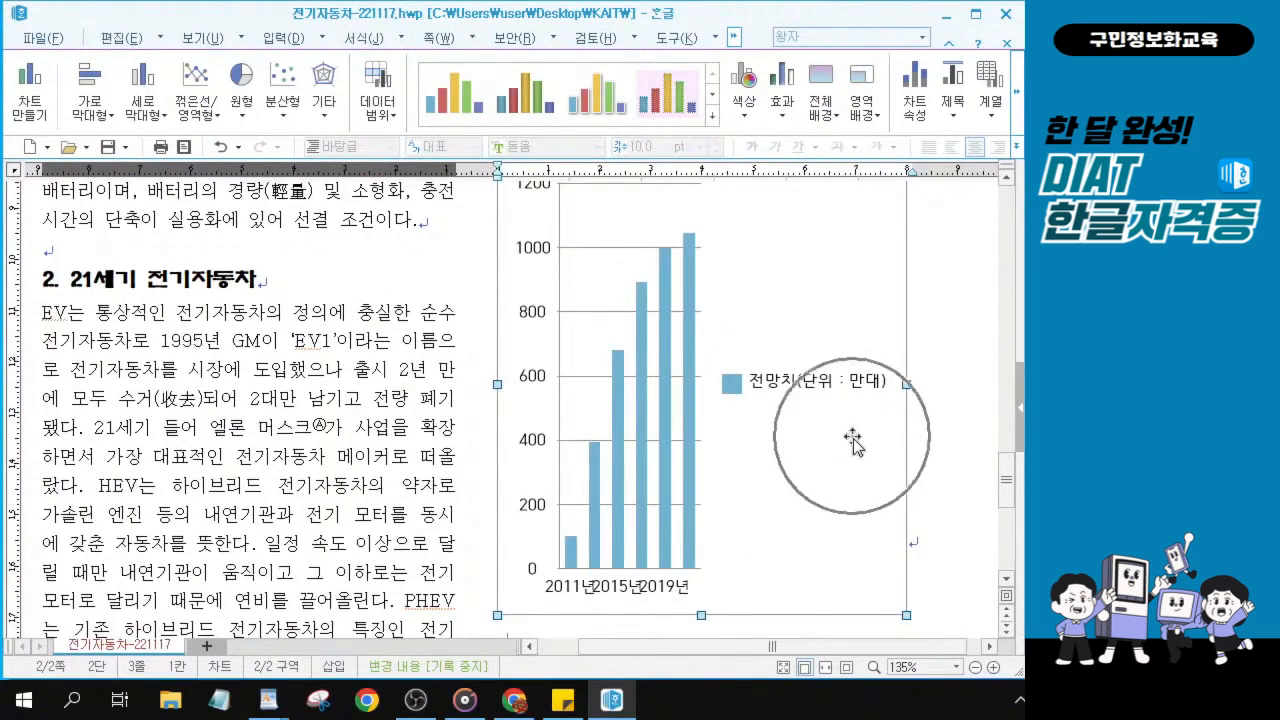
scroll(852, 440, down, 3)
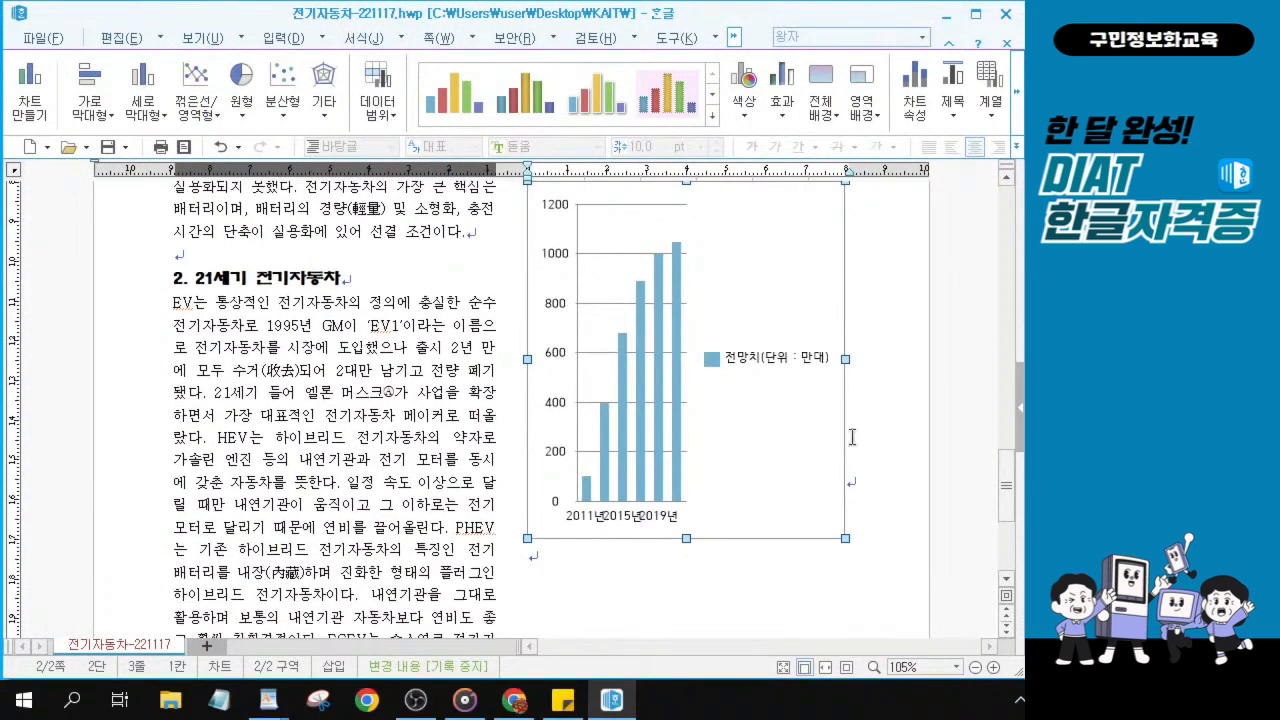
scroll(797, 378, down, 1)
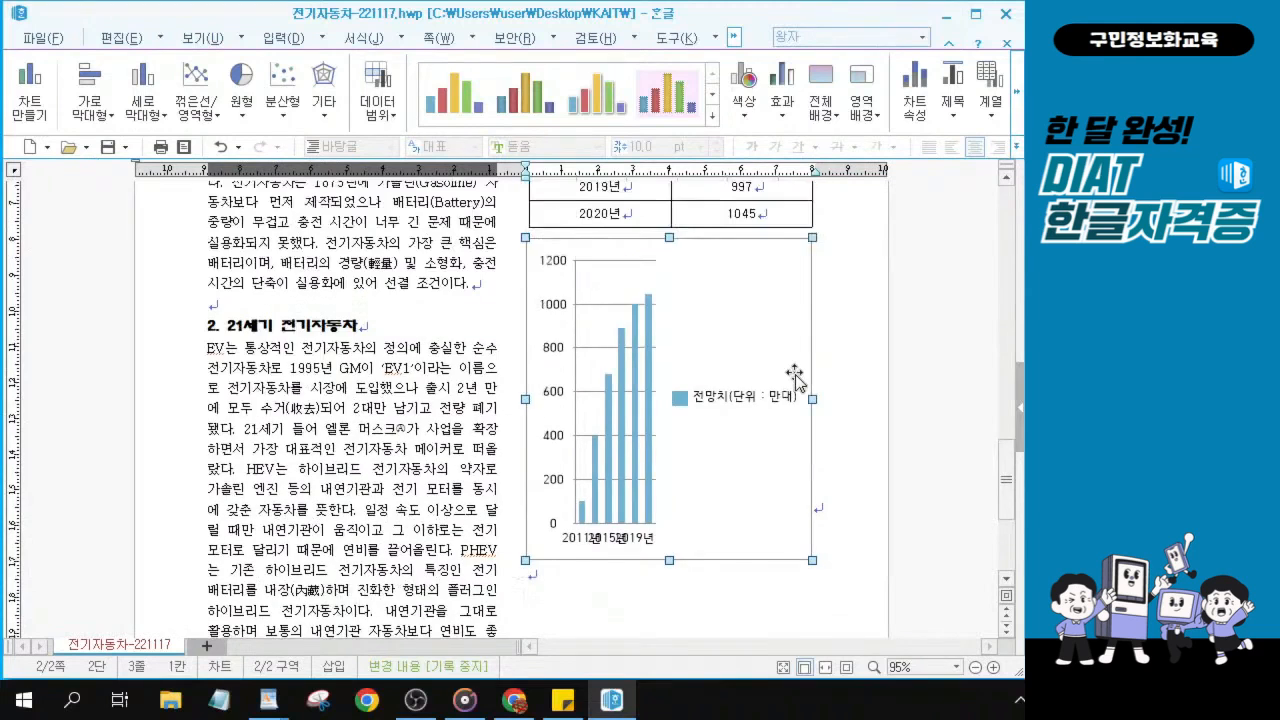
scroll(797, 378, up, 1)
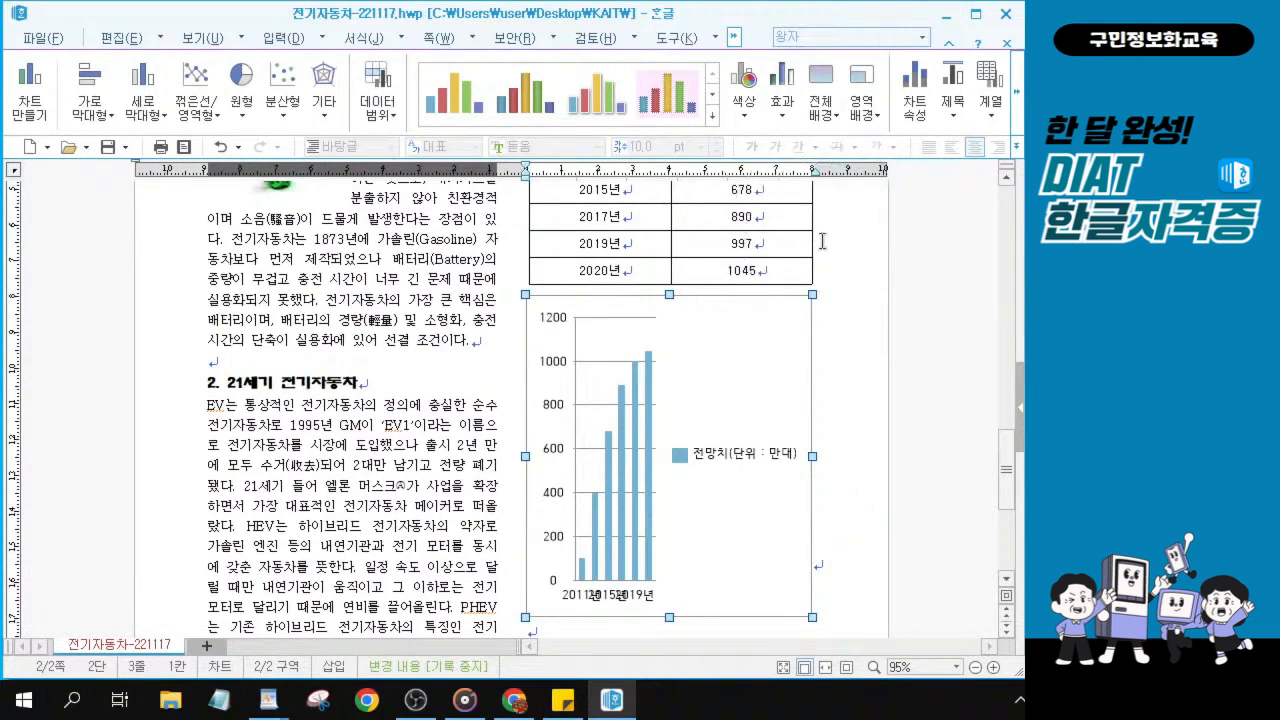
scroll(821, 241, up, 1)
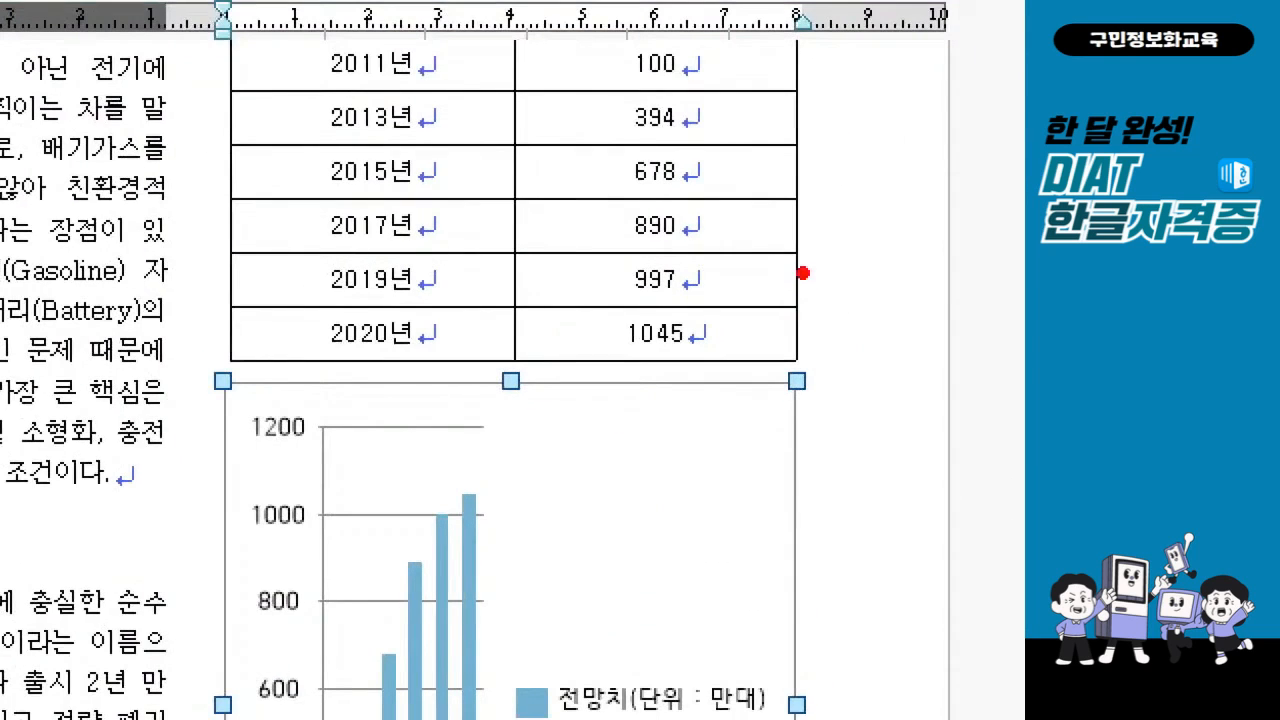
drag(803, 273, 905, 238)
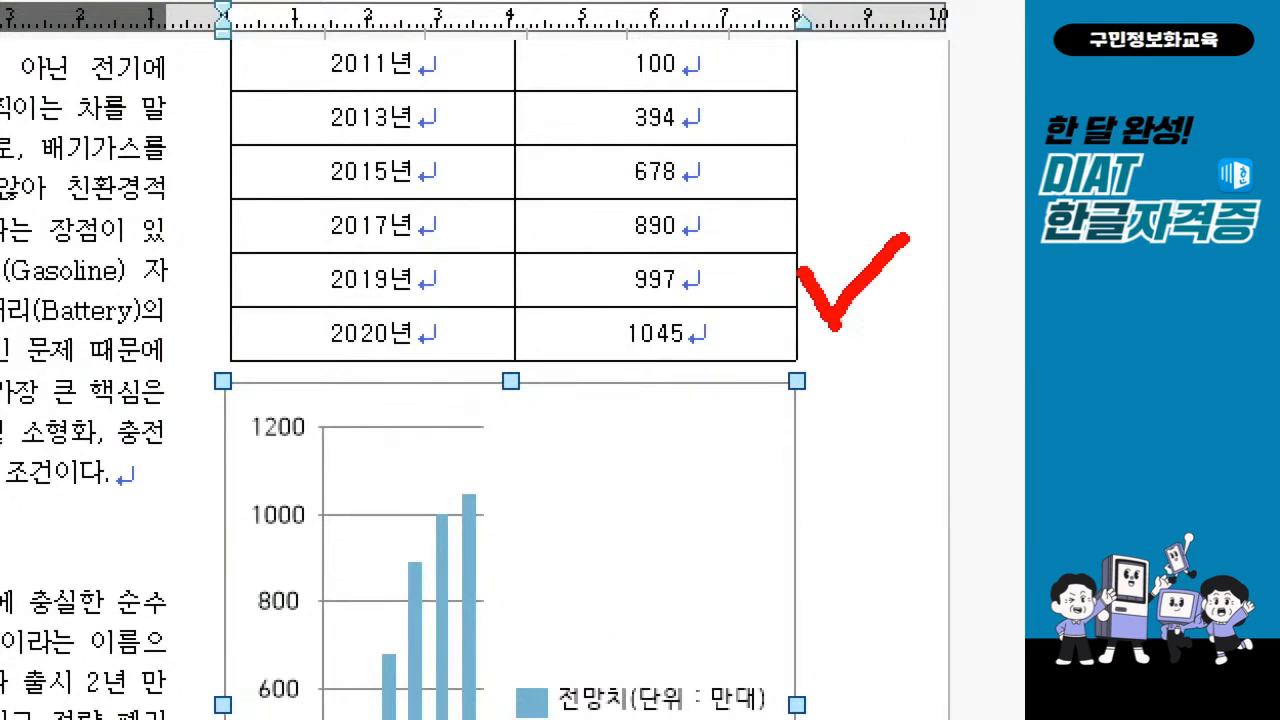
click(831, 178)
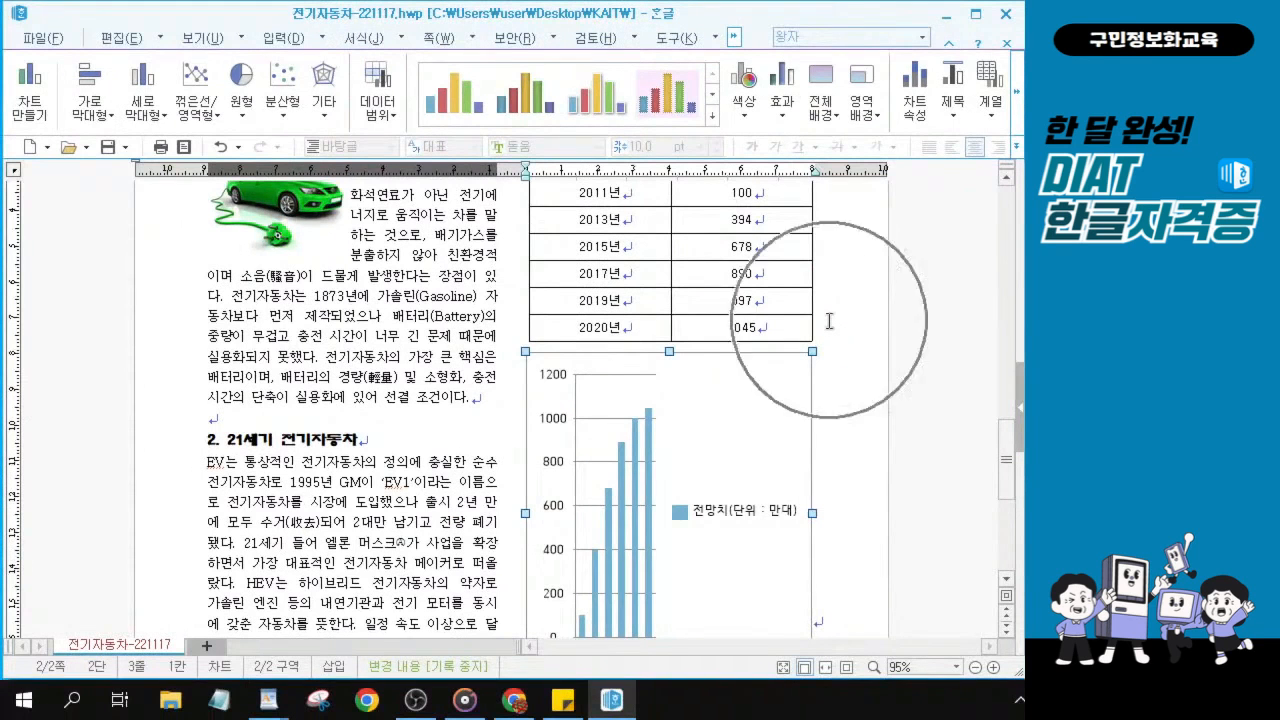
key(ctrl)
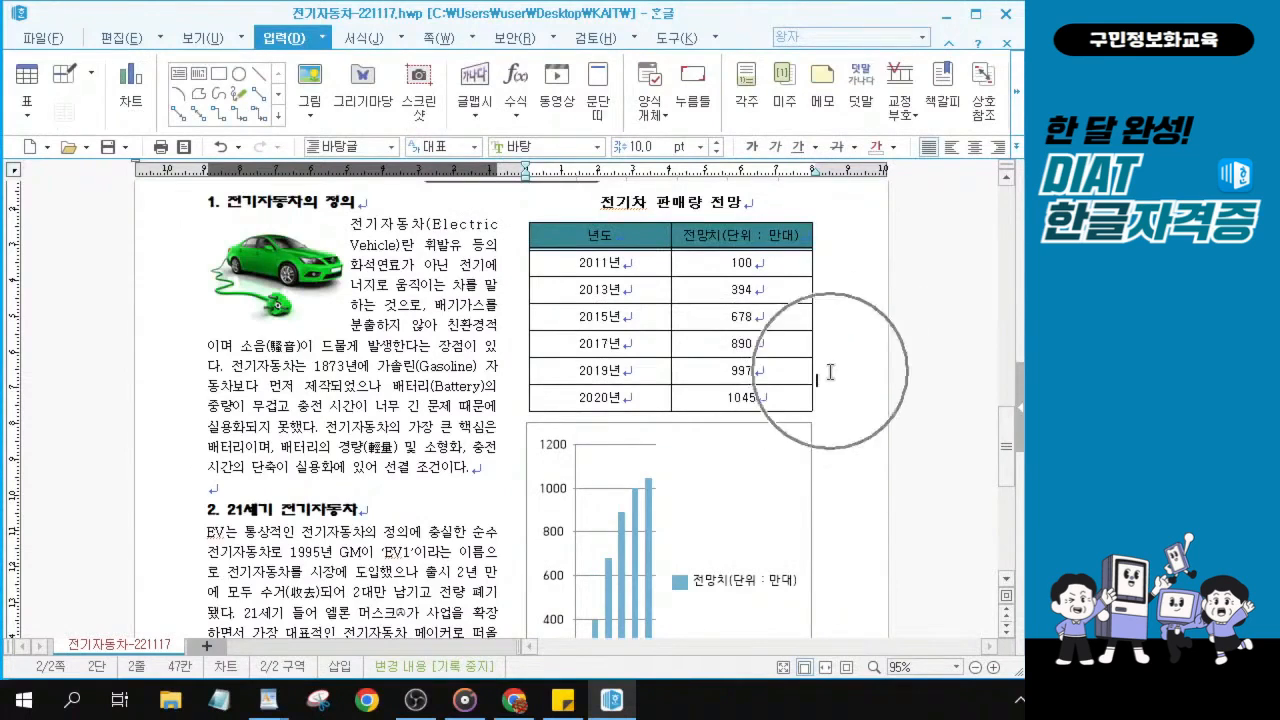
Insert eight blank lines between the sales-forecast table and the chart.
click(830, 372)
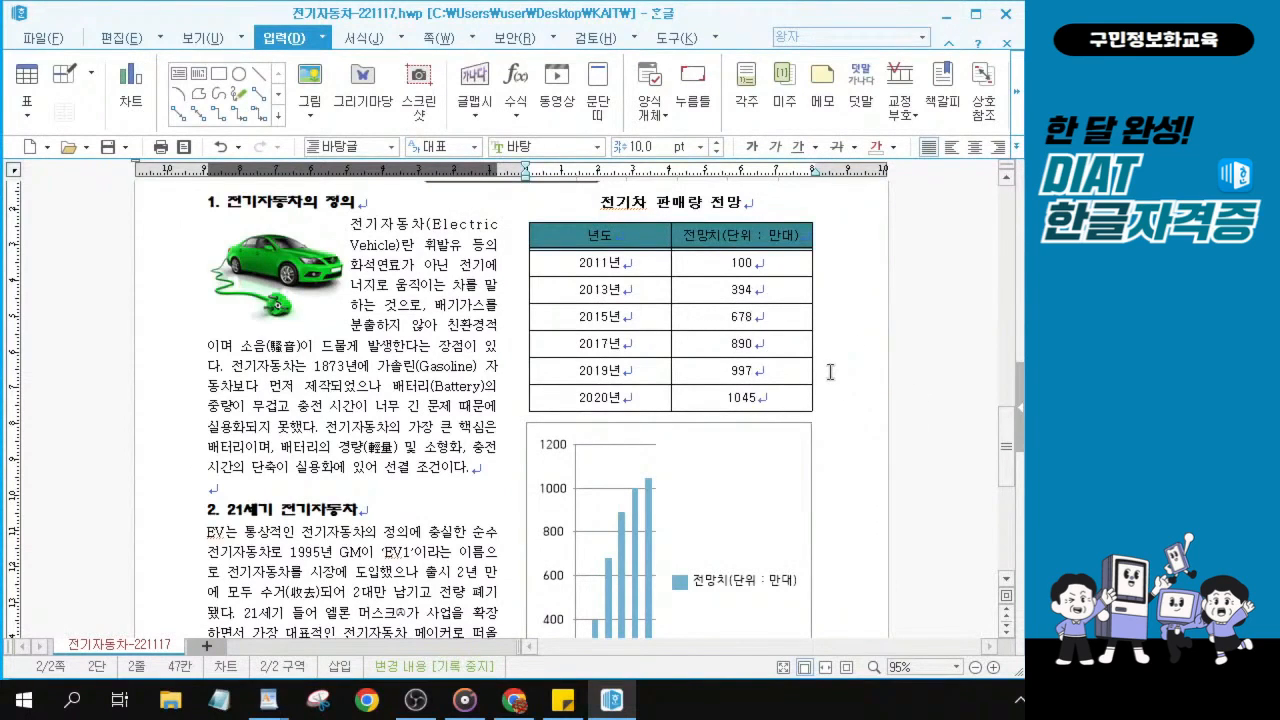
key(ctrl)
key(ctrl)
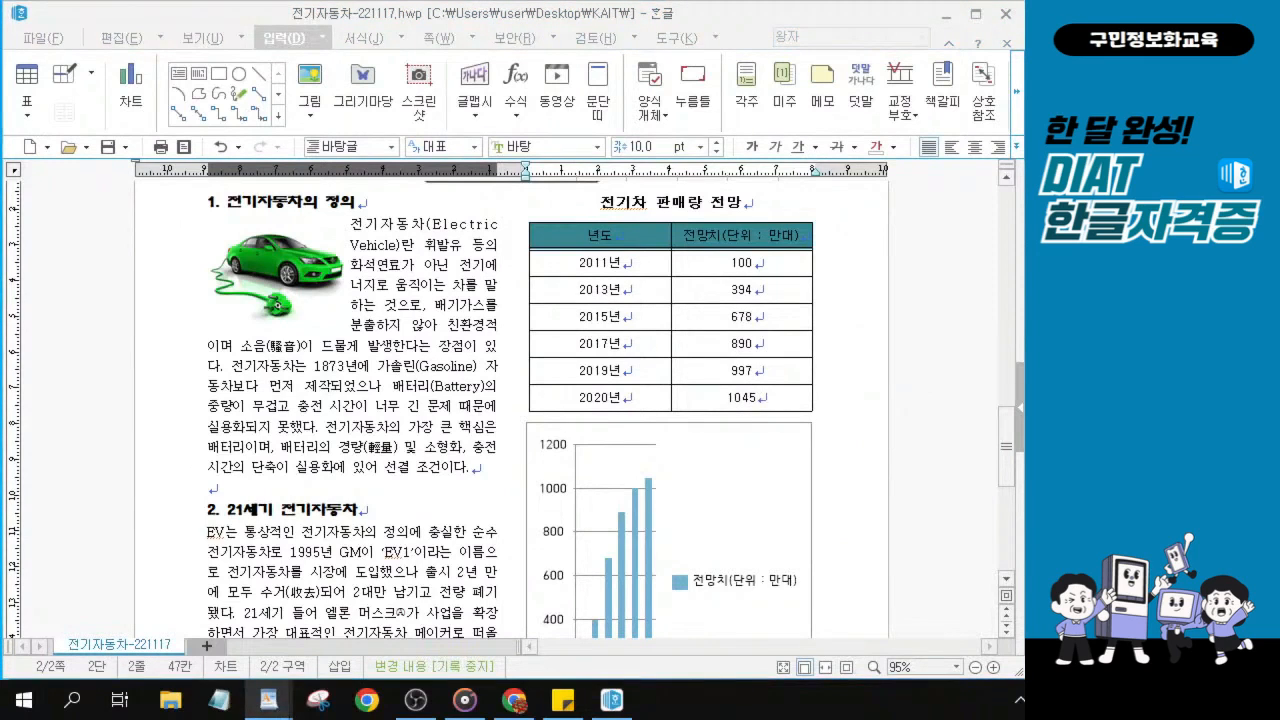
click(830, 380)
key(ctrl)
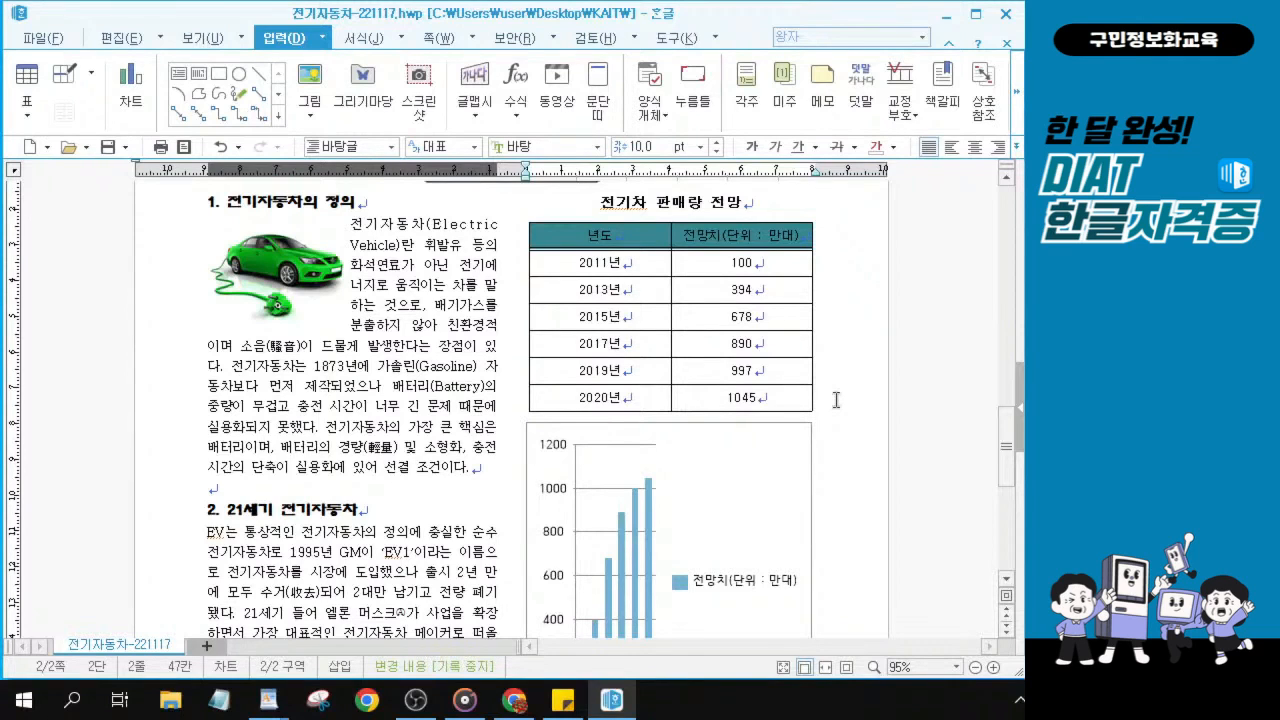
key(Down)
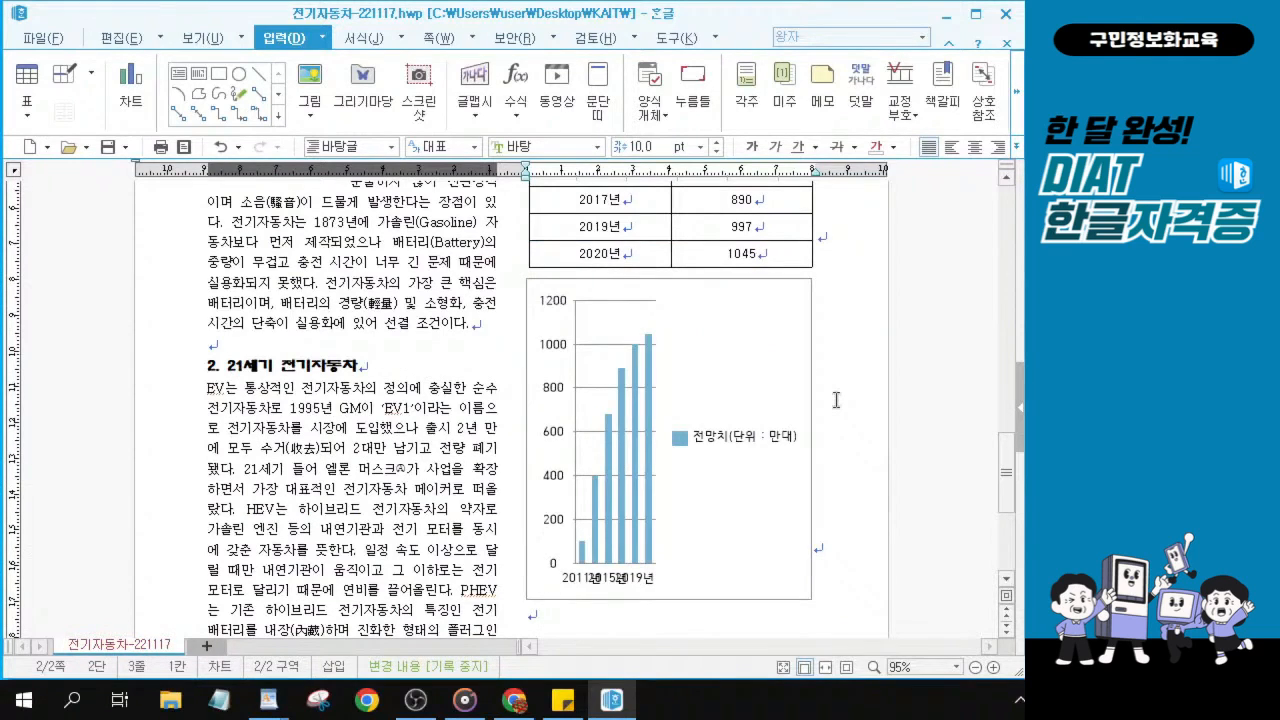
key(Return)
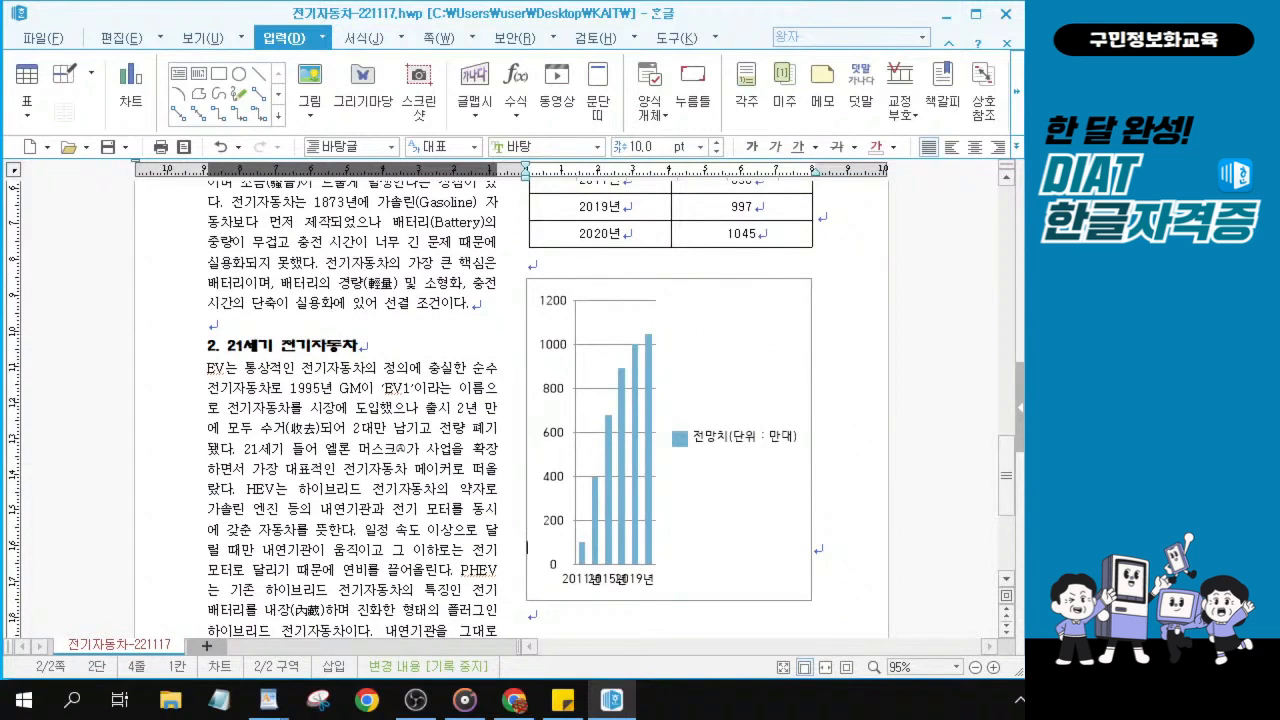
key(Return)
key(Return)
key(Return)
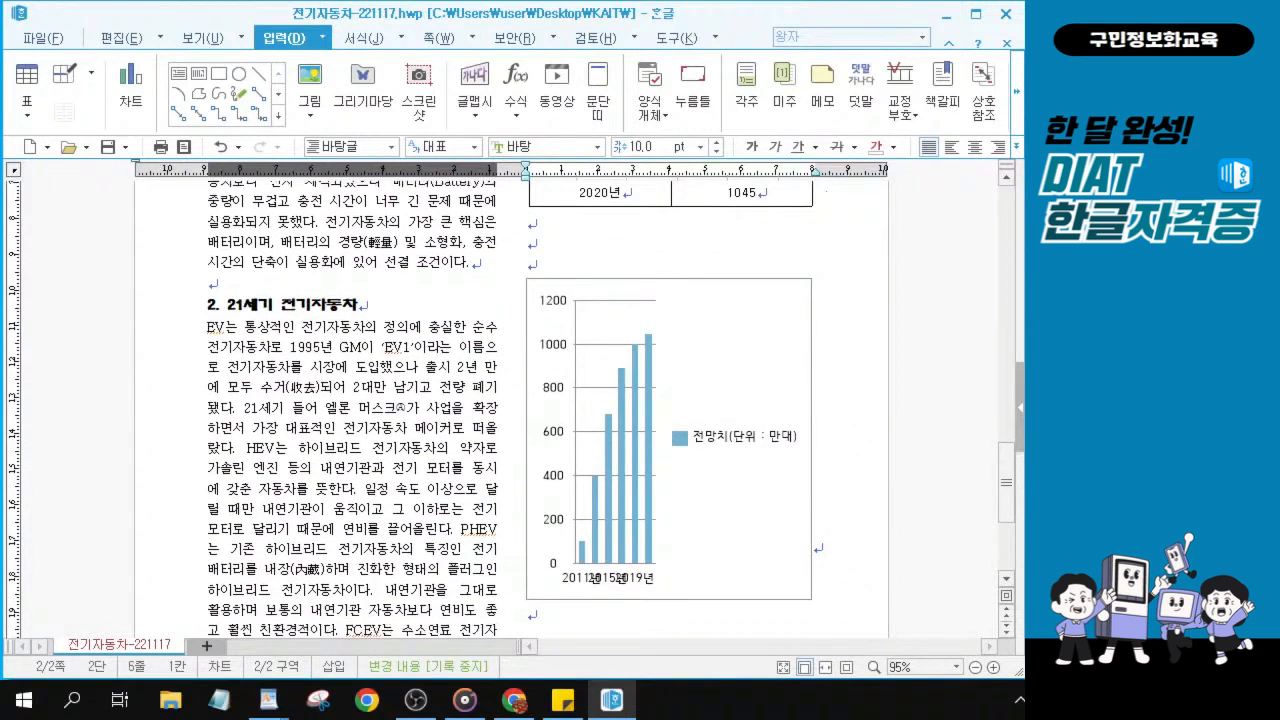
key(Return)
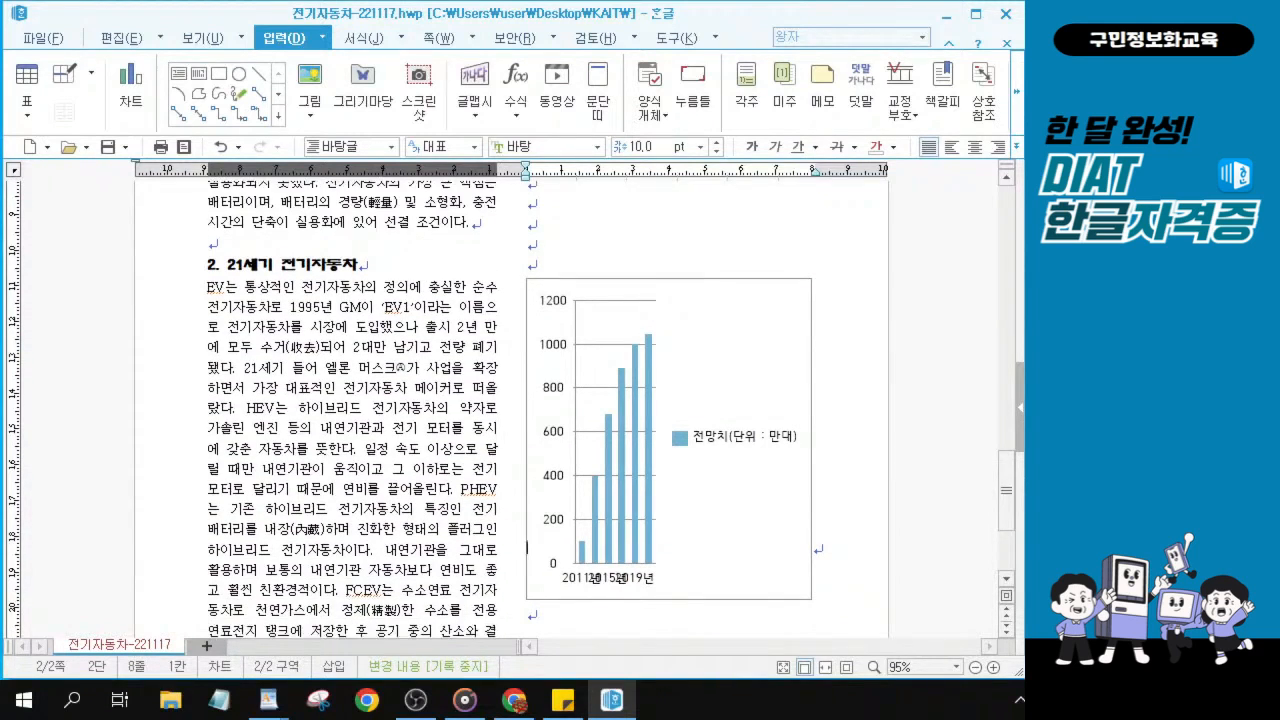
key(Return)
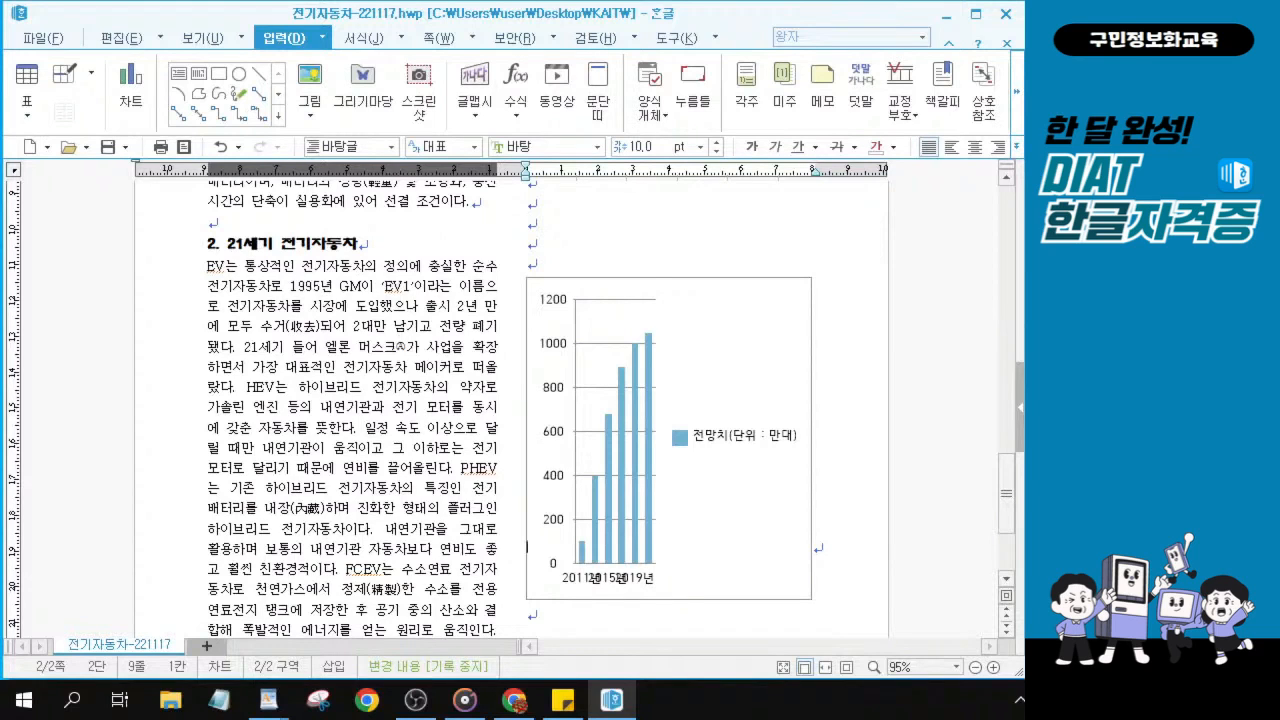
key(Return)
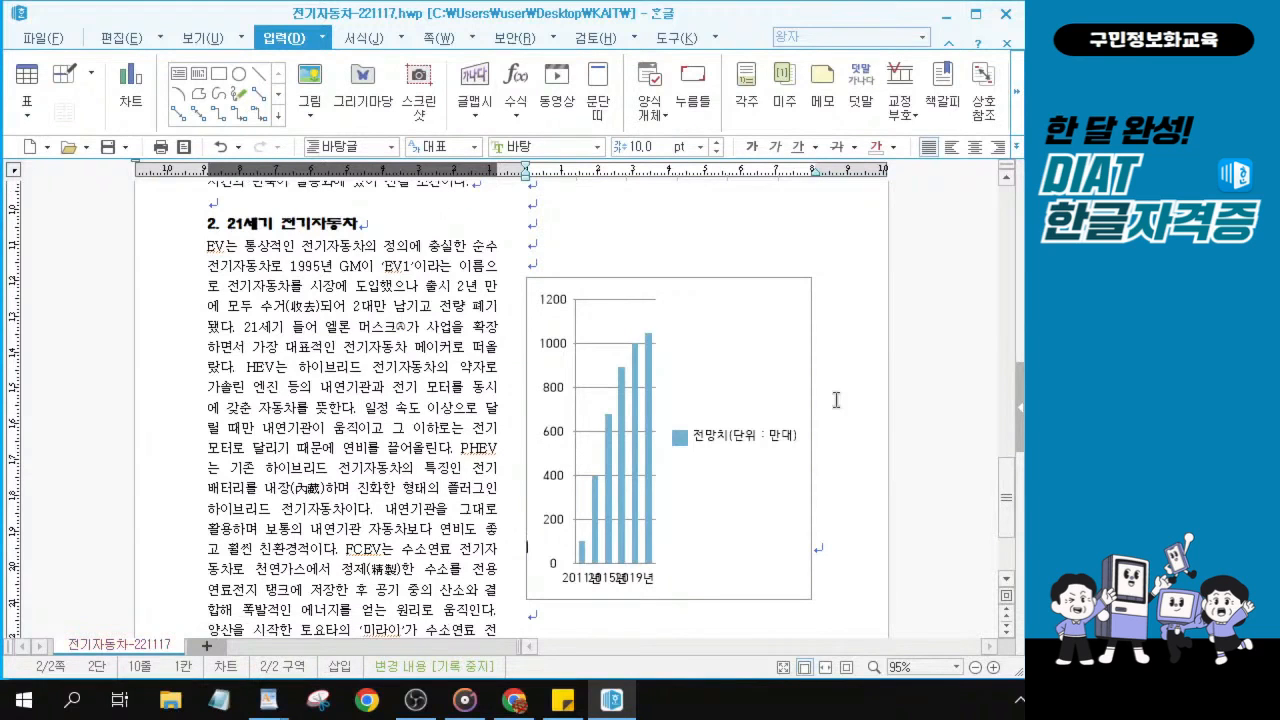
key(Return)
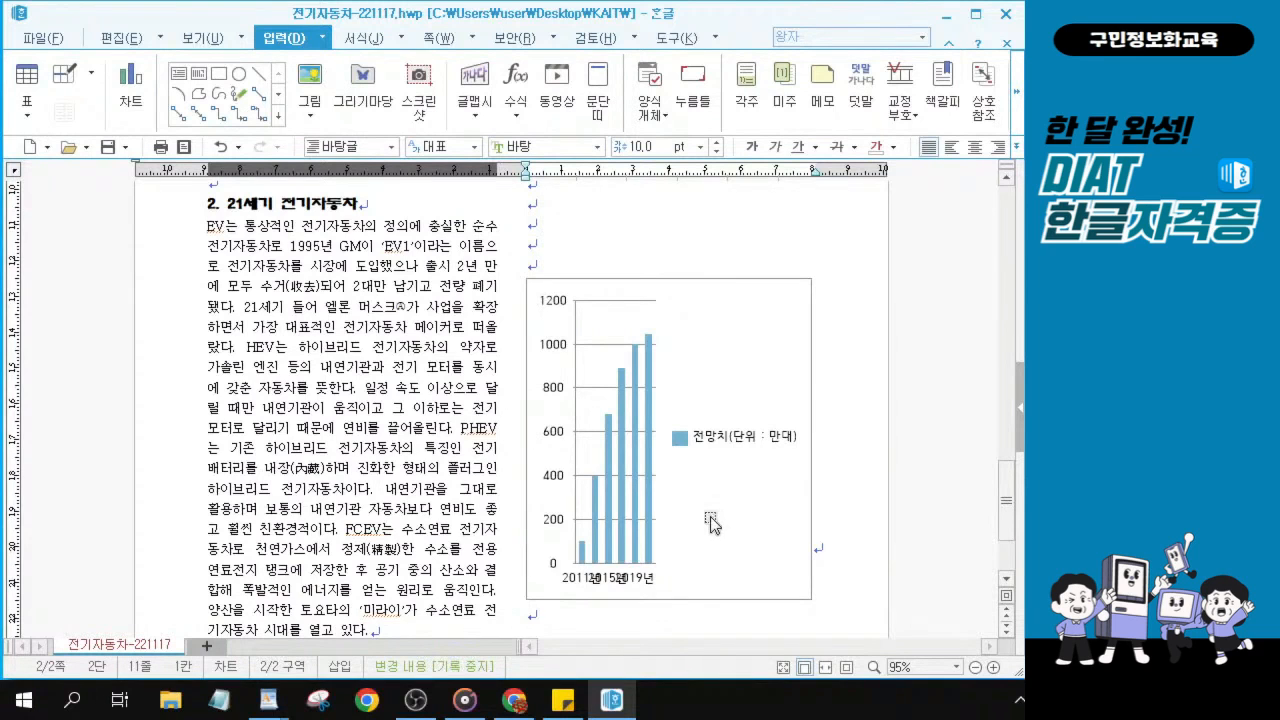
Check the blank lines between the table and the chart, and the chart's vertical position against the neighbouring column's text.
scroll(712, 525, down, 3)
scroll(712, 525, up, 4)
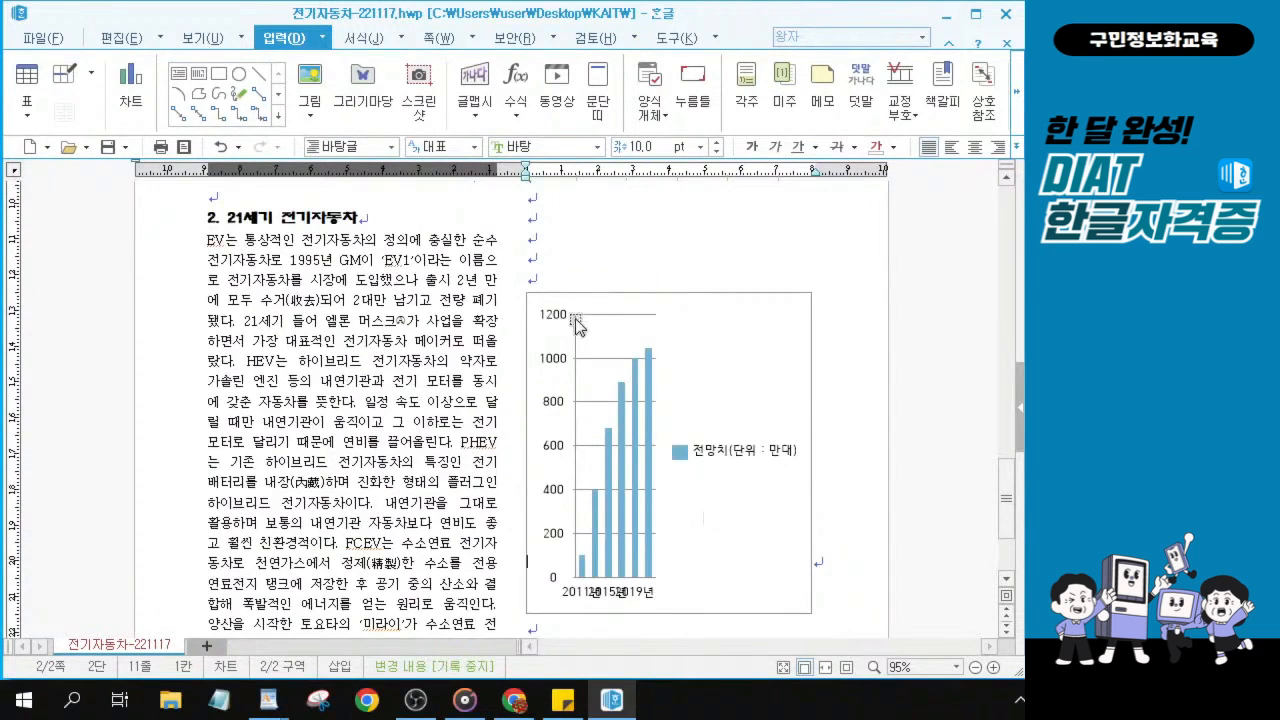
scroll(830, 268, up, 2)
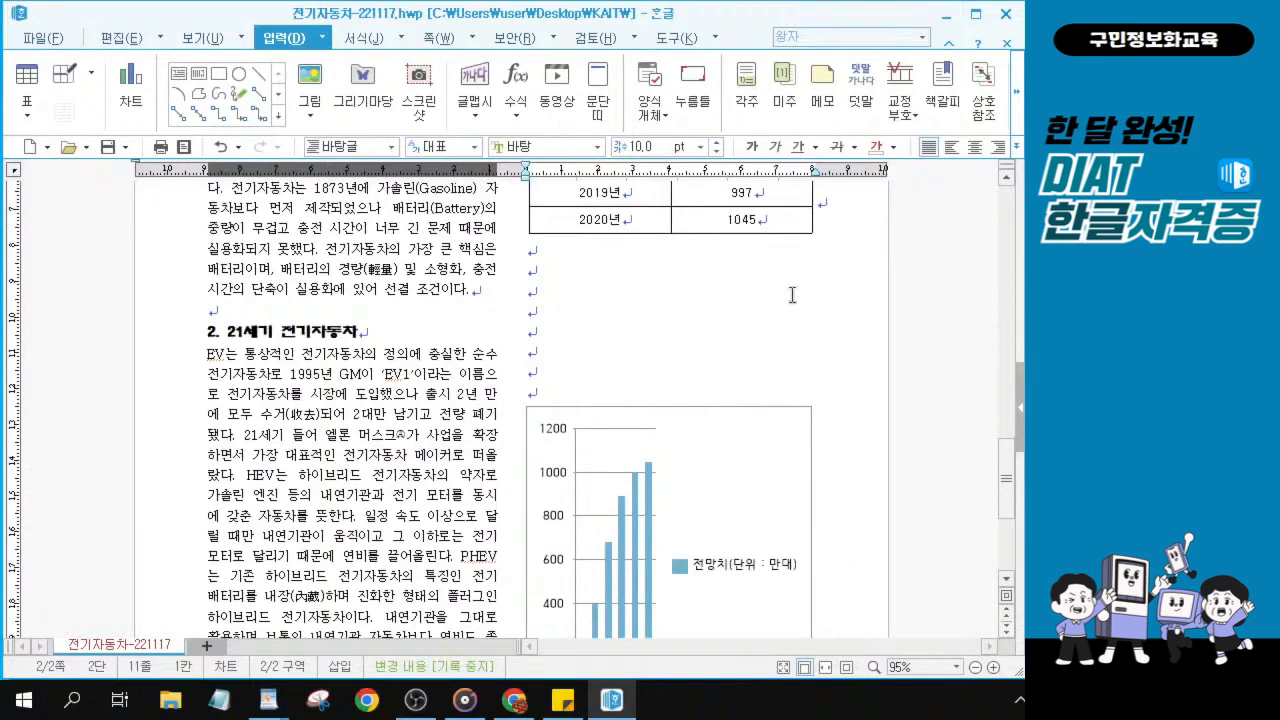
ctrl+scroll(805, 223, down, 1)
scroll(693, 228, up, 1)
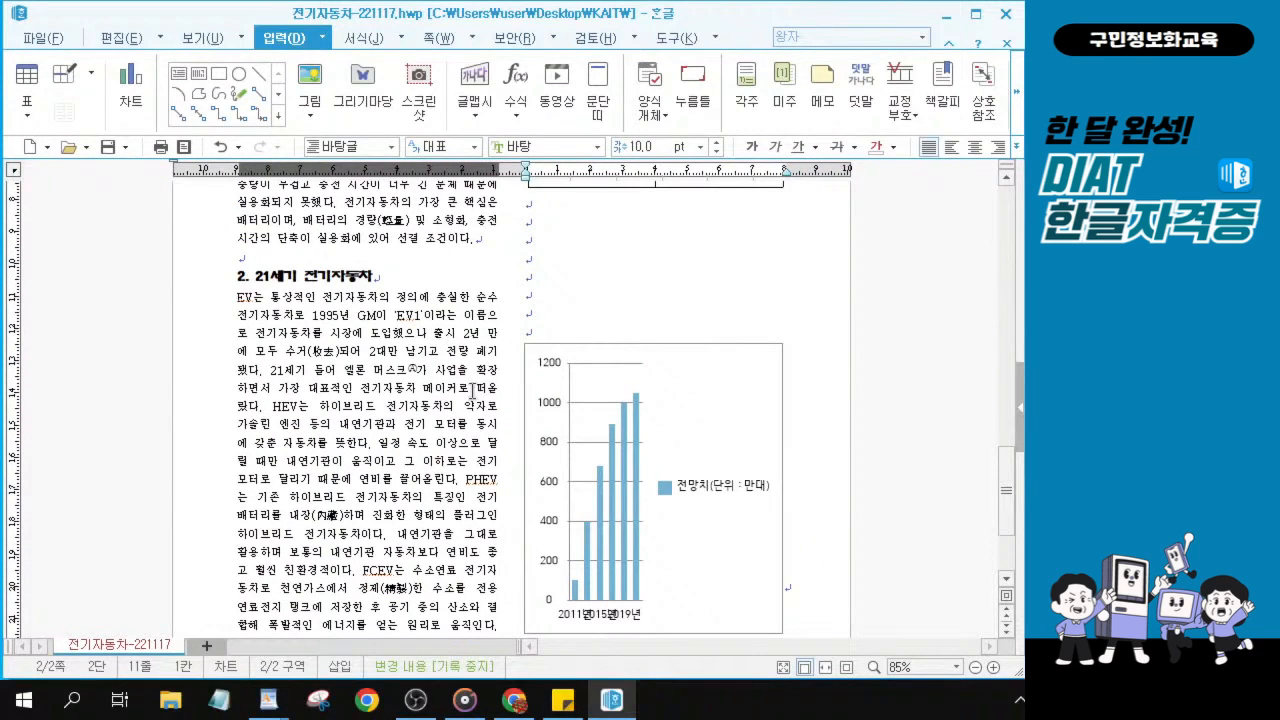
click(428, 411)
click(800, 189)
click(794, 220)
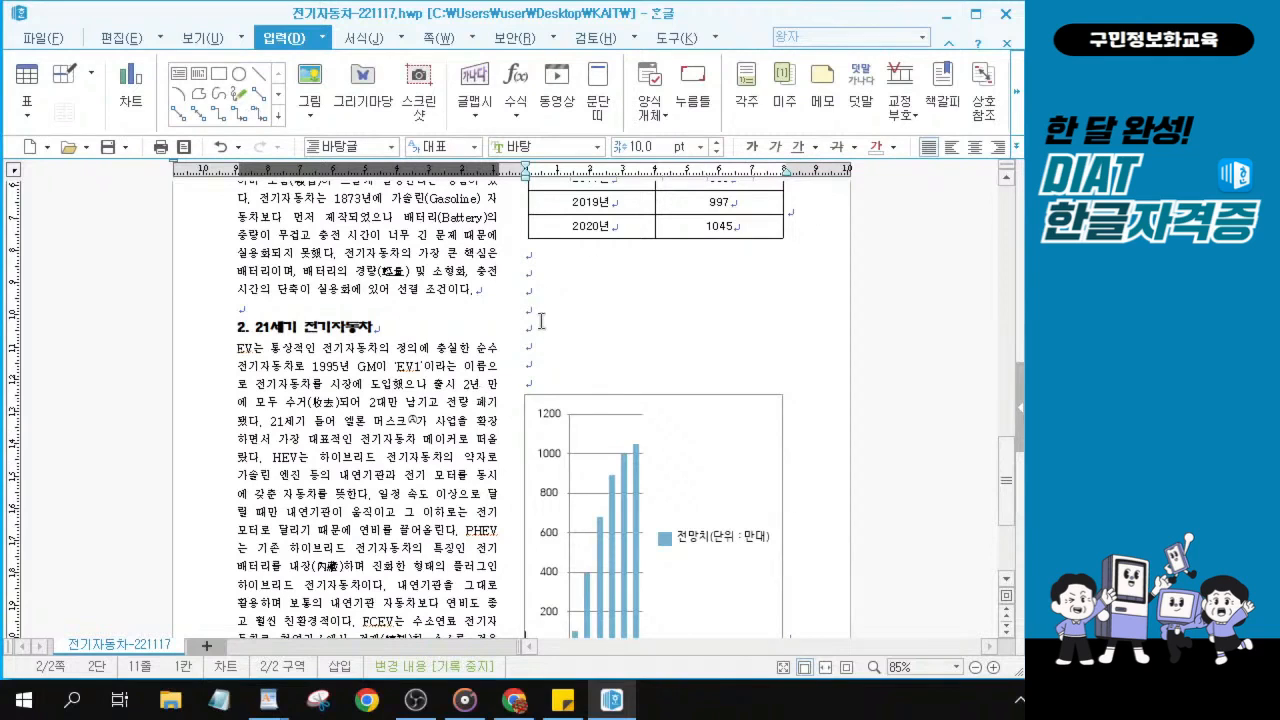
click(541, 321)
key(ctrl)
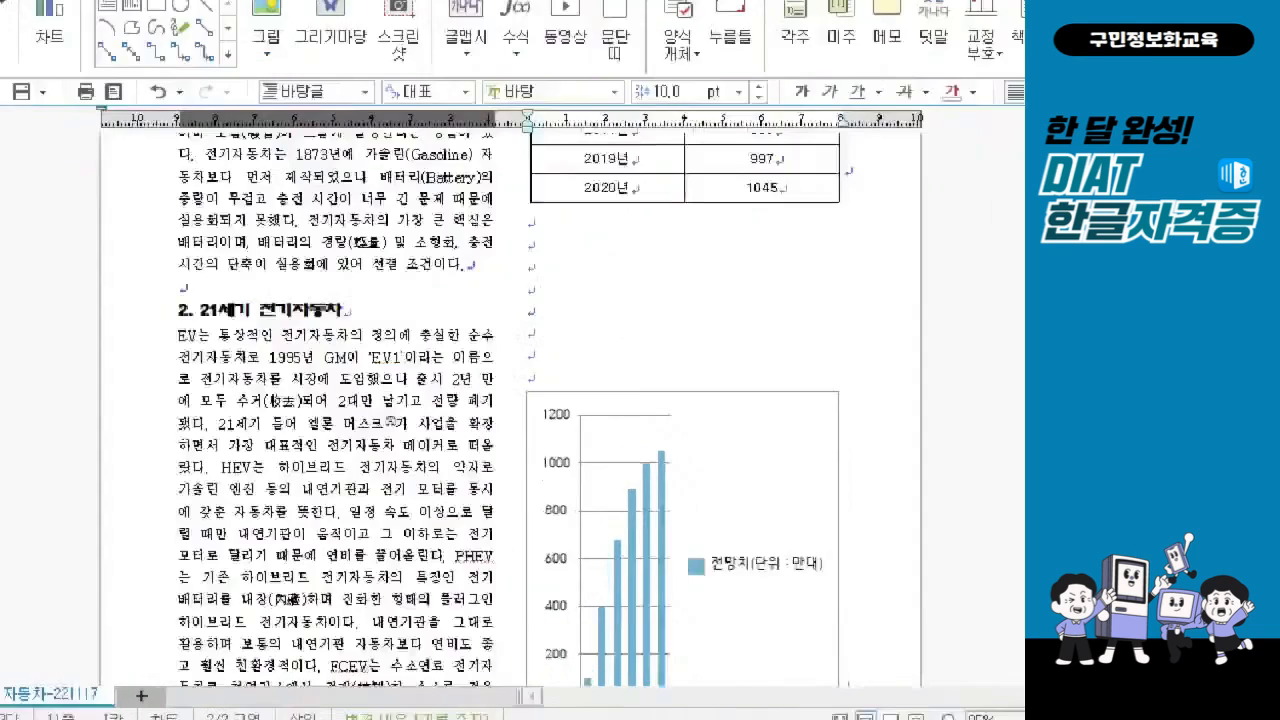
drag(498, 385, 535, 385)
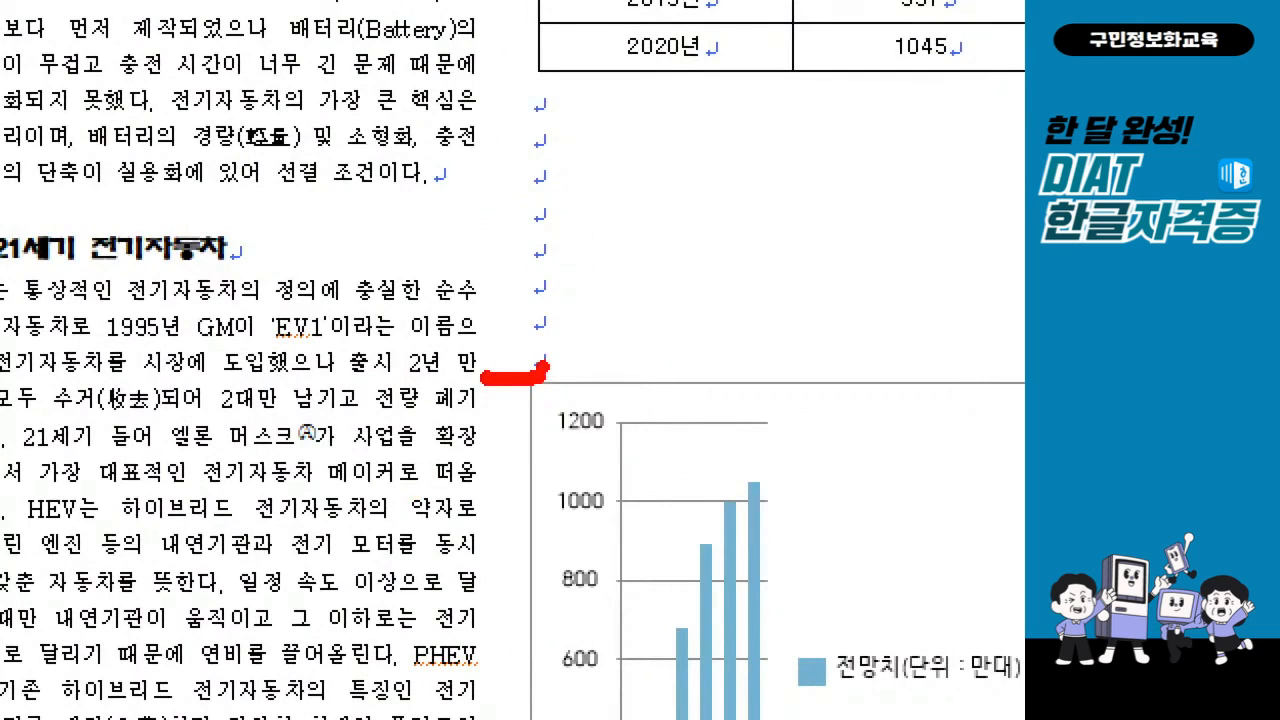
mouse_move(688, 182)
mouse_down()
mouse_move(735, 168)
mouse_move(678, 208)
mouse_move(681, 271)
mouse_up()
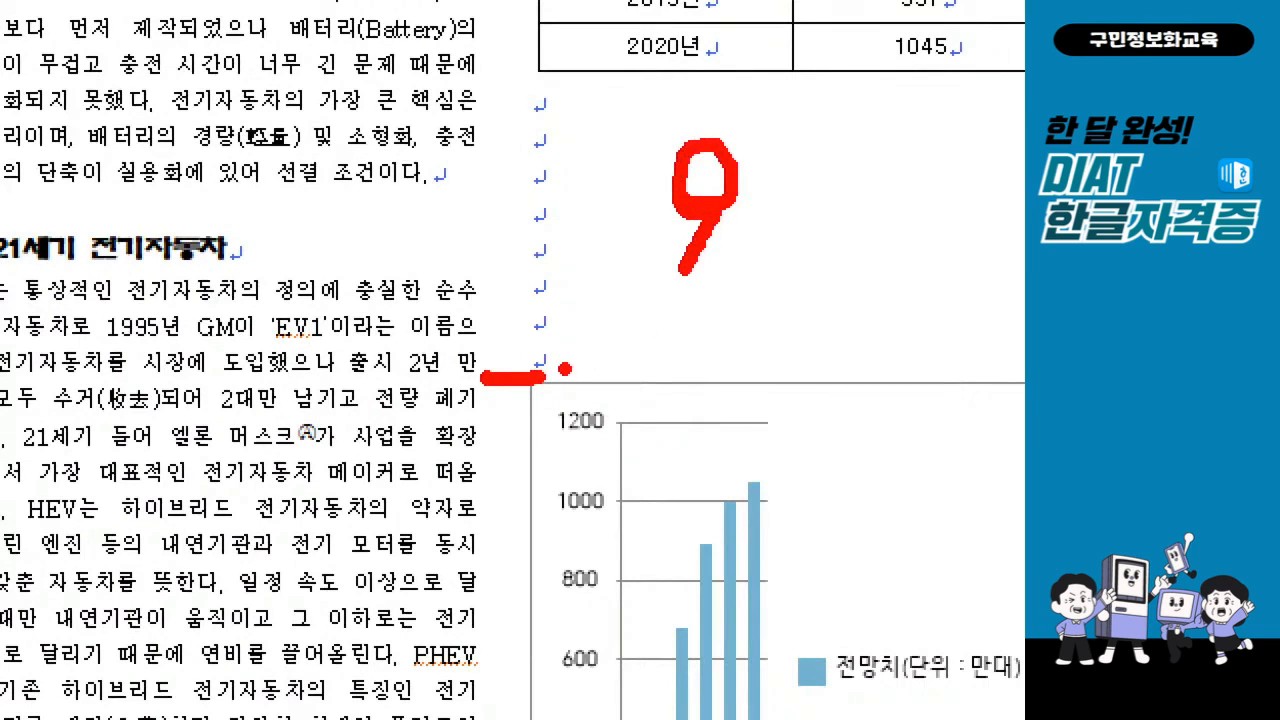
key(Escape)
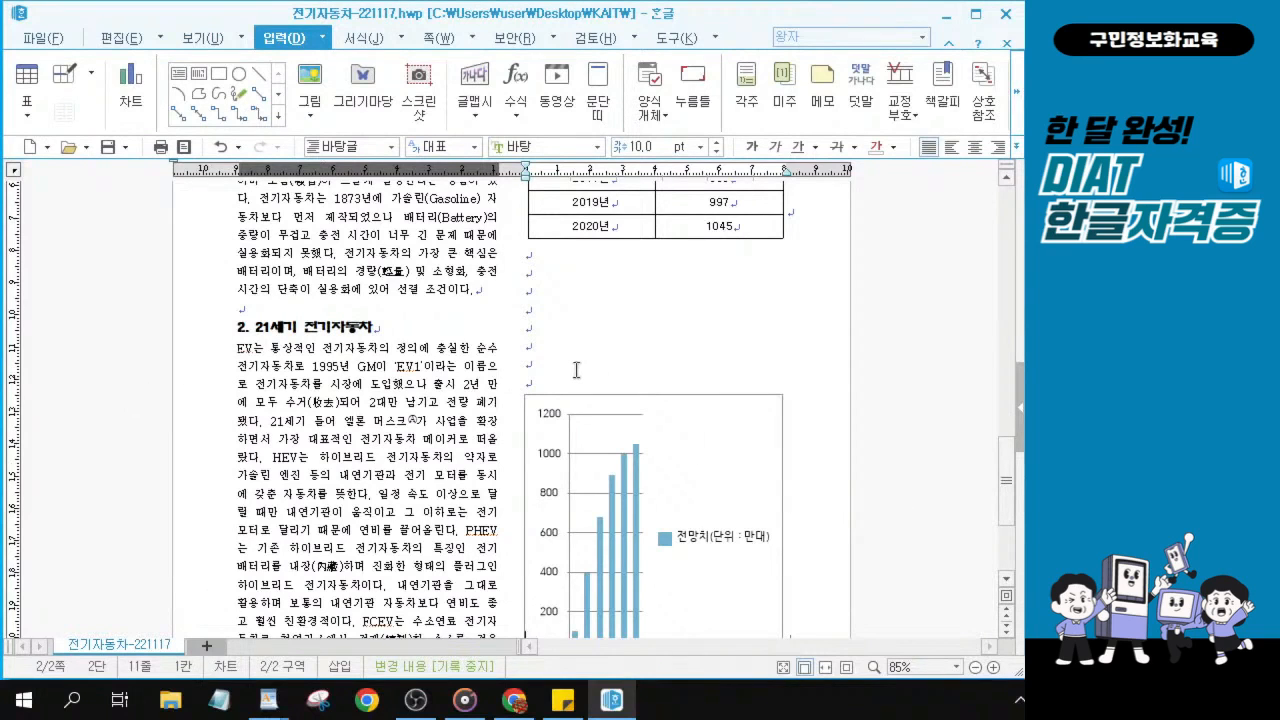
Select the sales-forecast chart below the inserted blank lines.
click(697, 436)
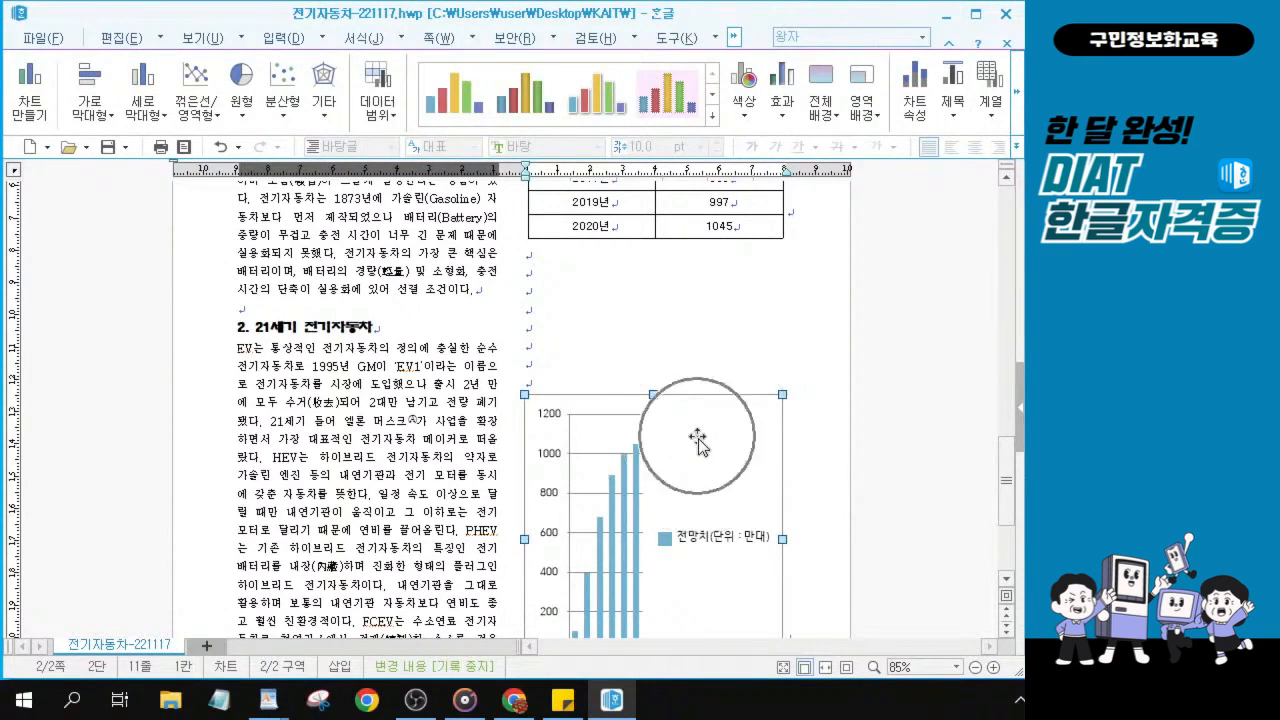
scroll(690, 400, down, 3)
scroll(720, 380, up, 2)
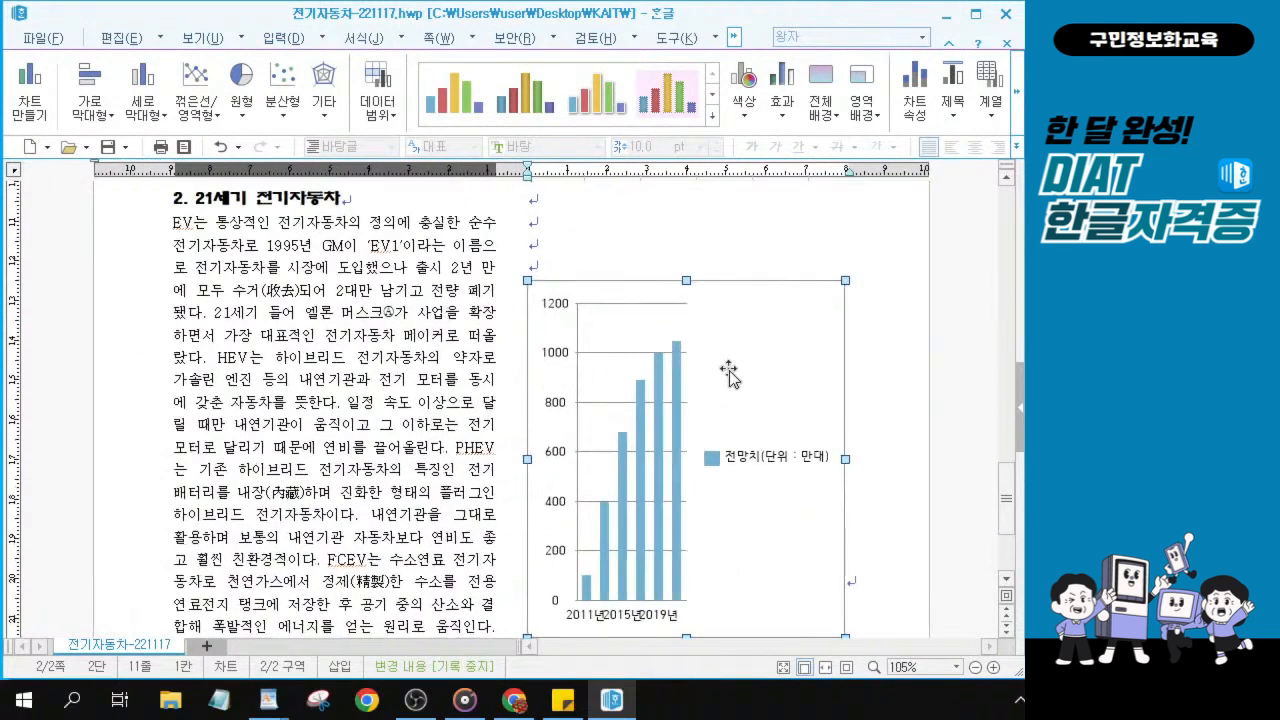
scroll(760, 385, down, 2)
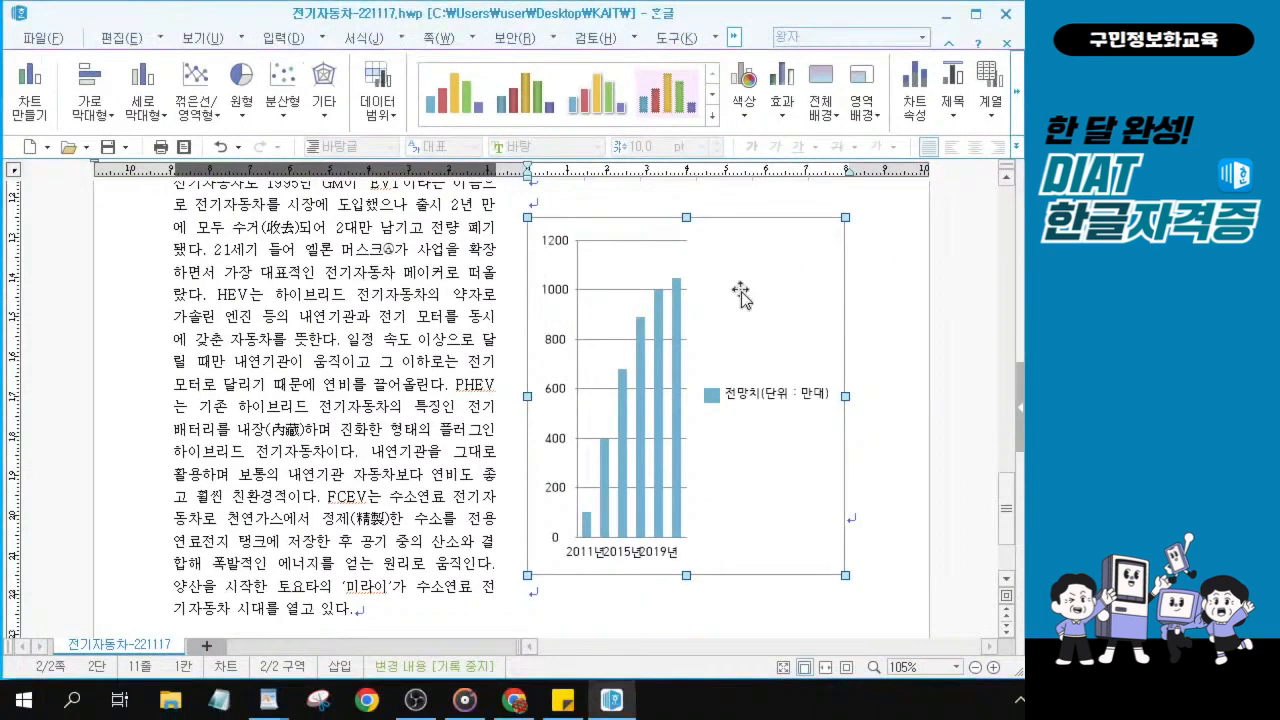
click(754, 306)
click(746, 302)
click(746, 302)
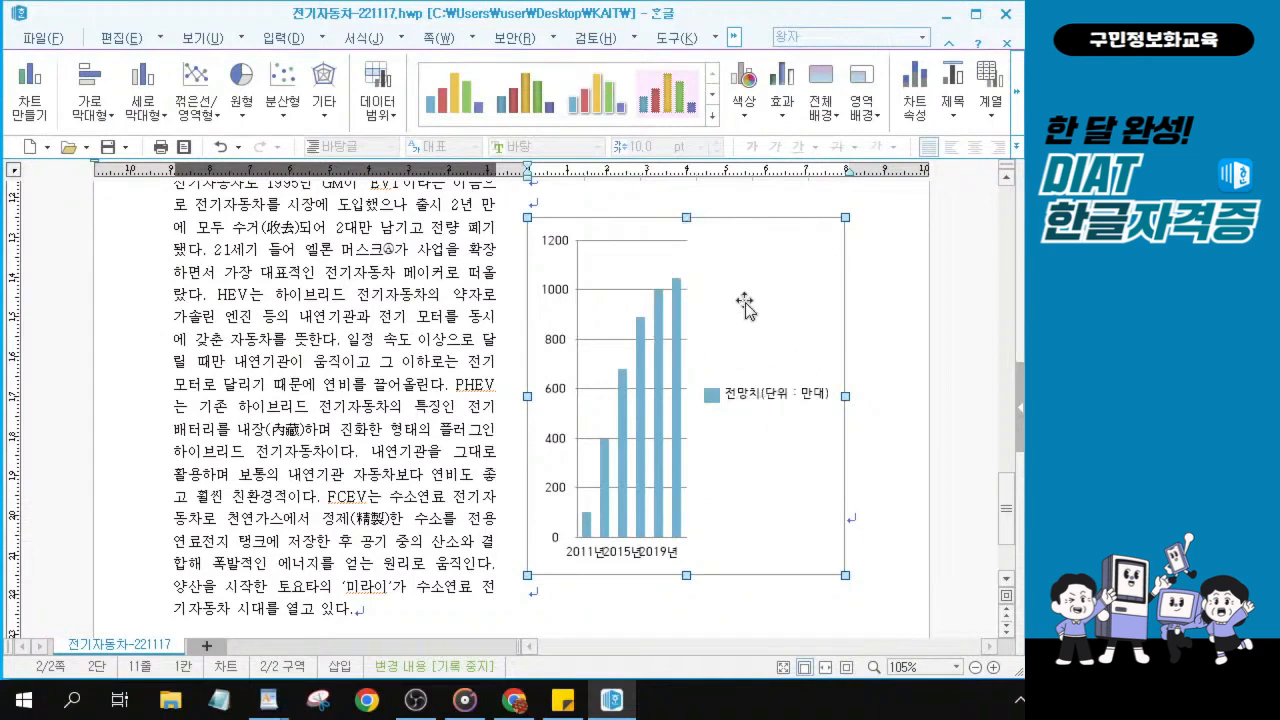
click(740, 283)
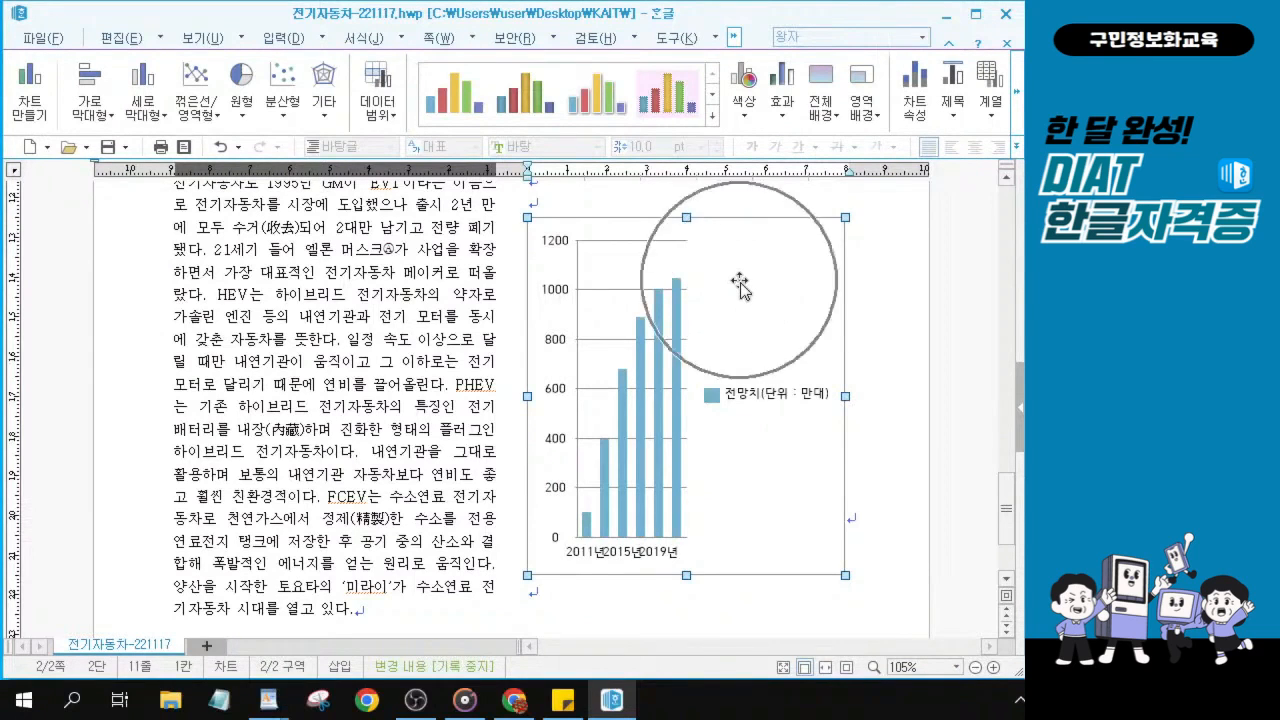
scroll(740, 282, up, 3)
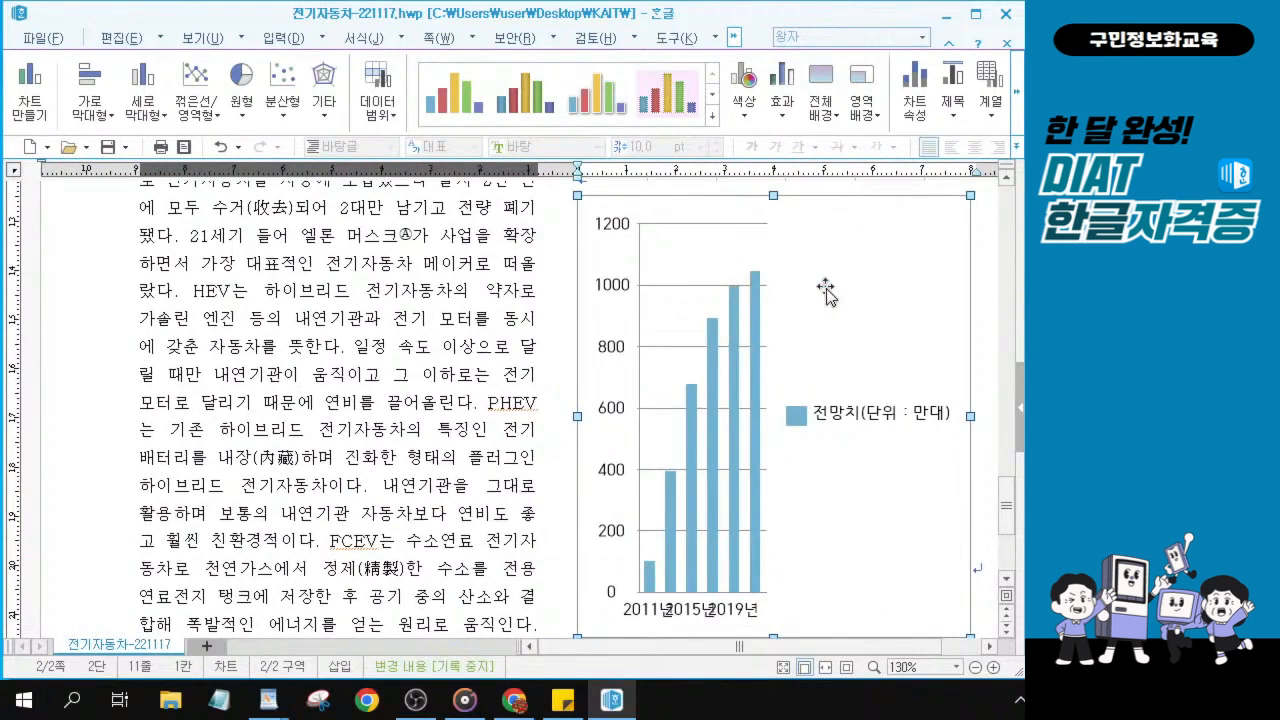
scroll(825, 290, up, 2)
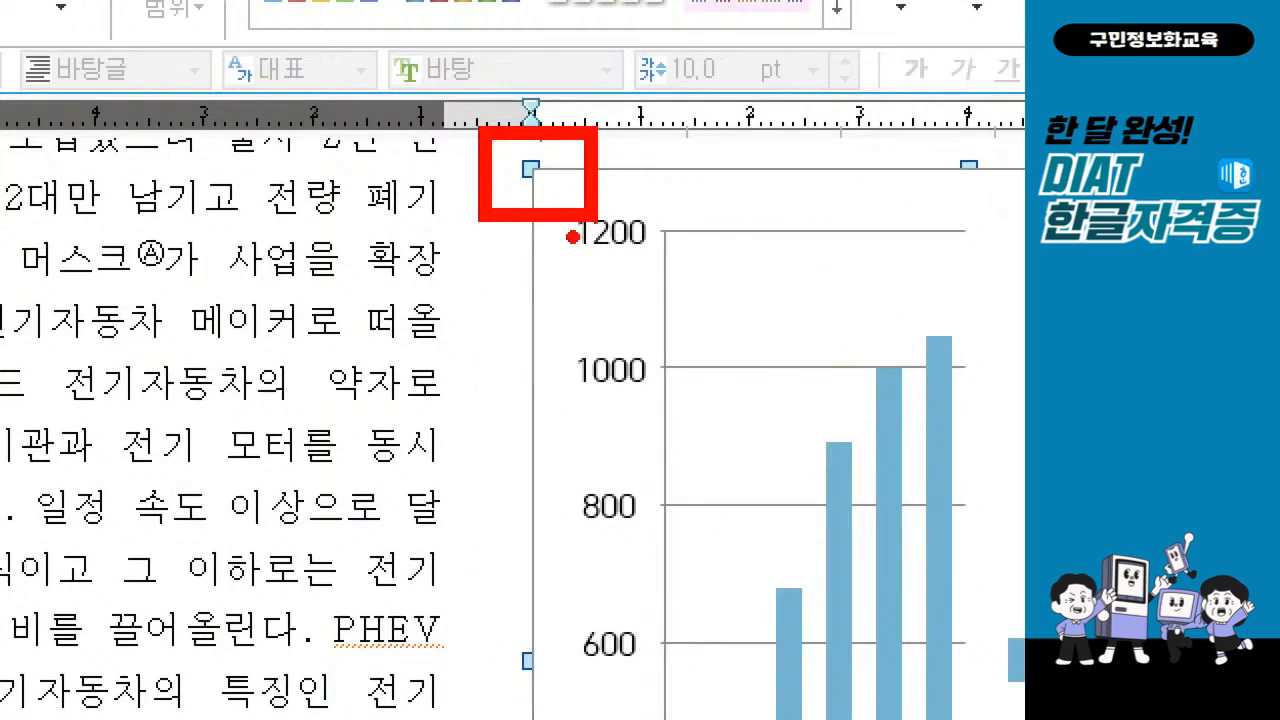
mouse_move(500, 602)
mouse_down()
mouse_move(547, 690)
mouse_move(616, 714)
mouse_up()
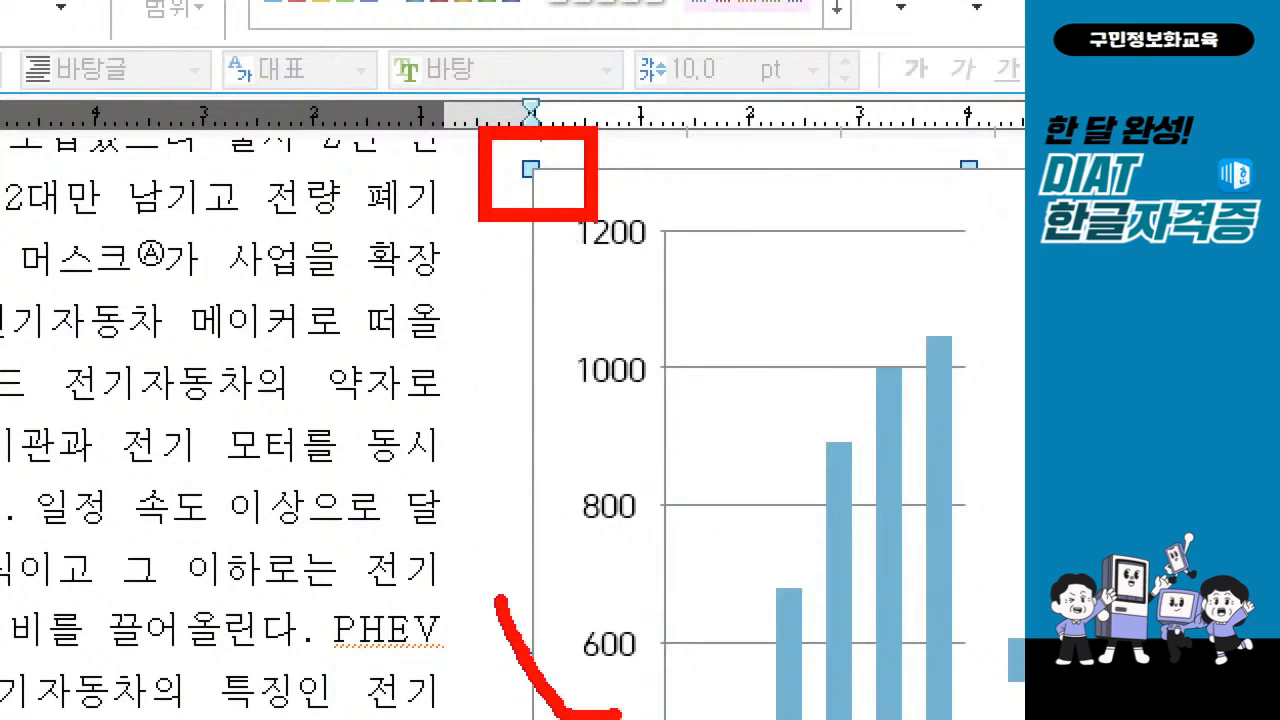
key(e)
mouse_move(495, 145)
mouse_down()
mouse_move(517, 179)
mouse_move(588, 217)
mouse_up()
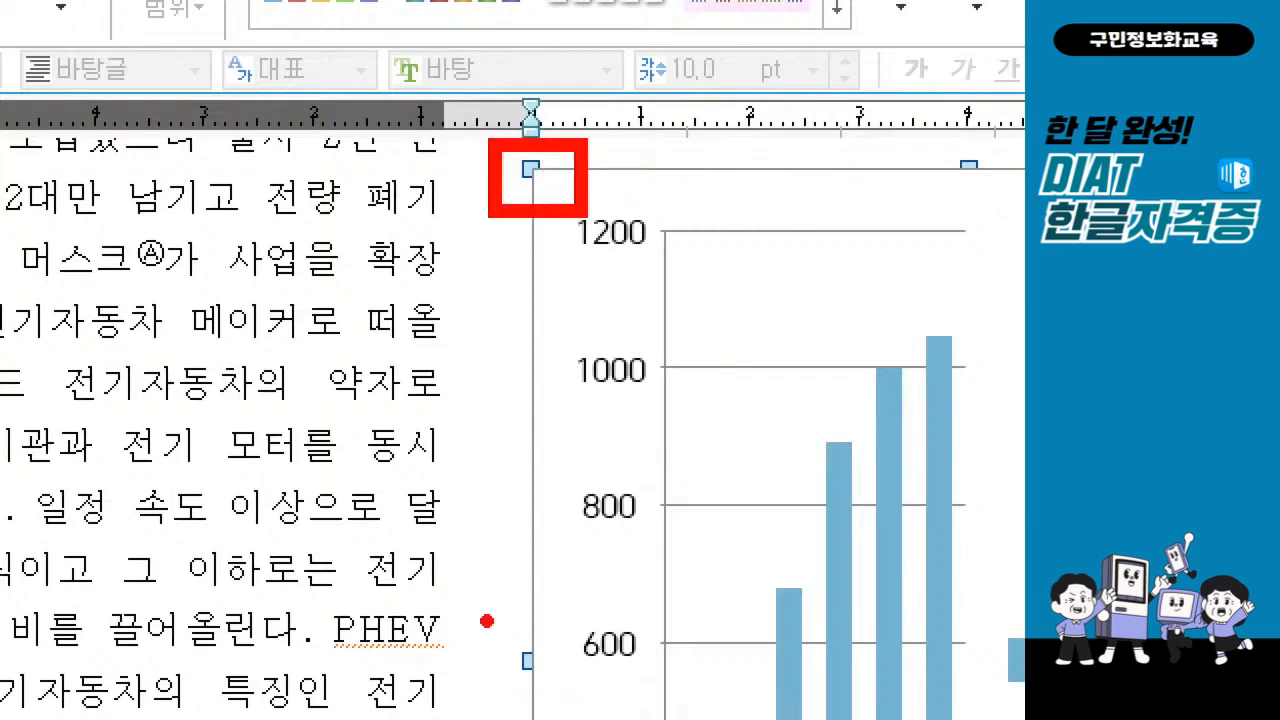
drag(478, 612, 573, 707)
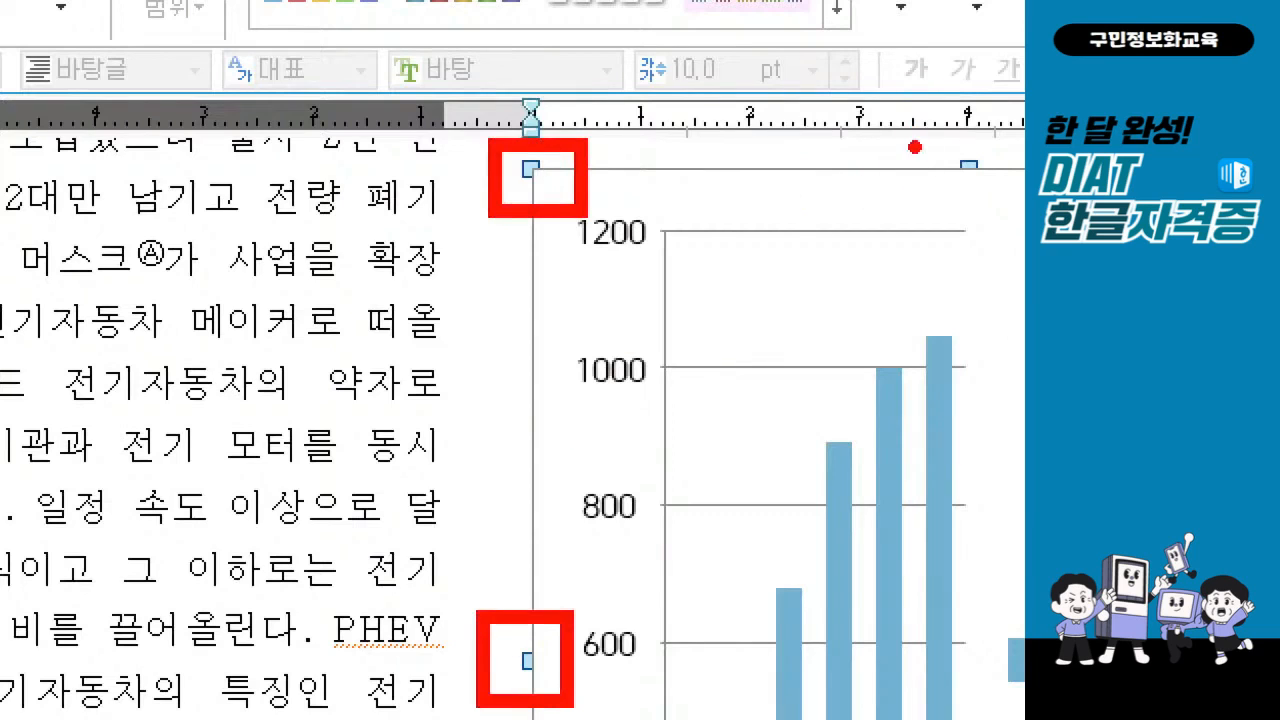
drag(910, 142, 1022, 234)
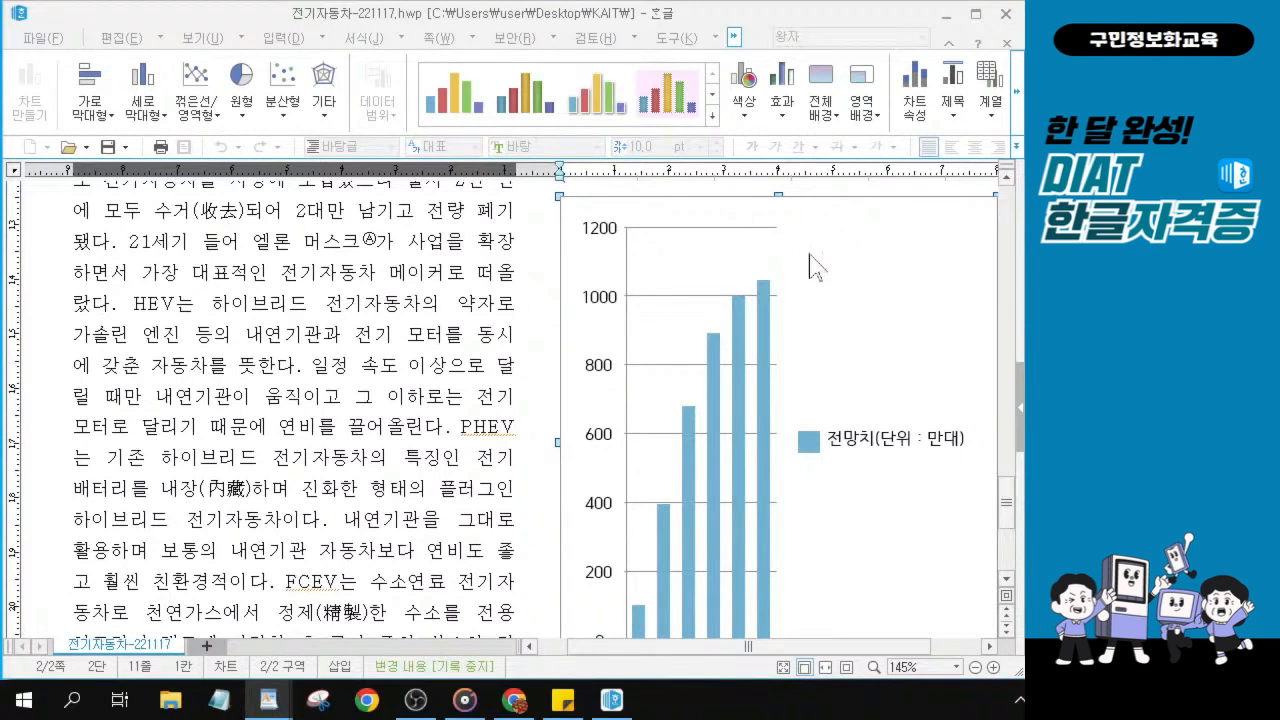
Open the chart wizard for the sales-forecast chart, choose the clustered horizontal bar type (묶은 가로 막대형), and proceed to the direction settings.
drag(856, 647, 984, 650)
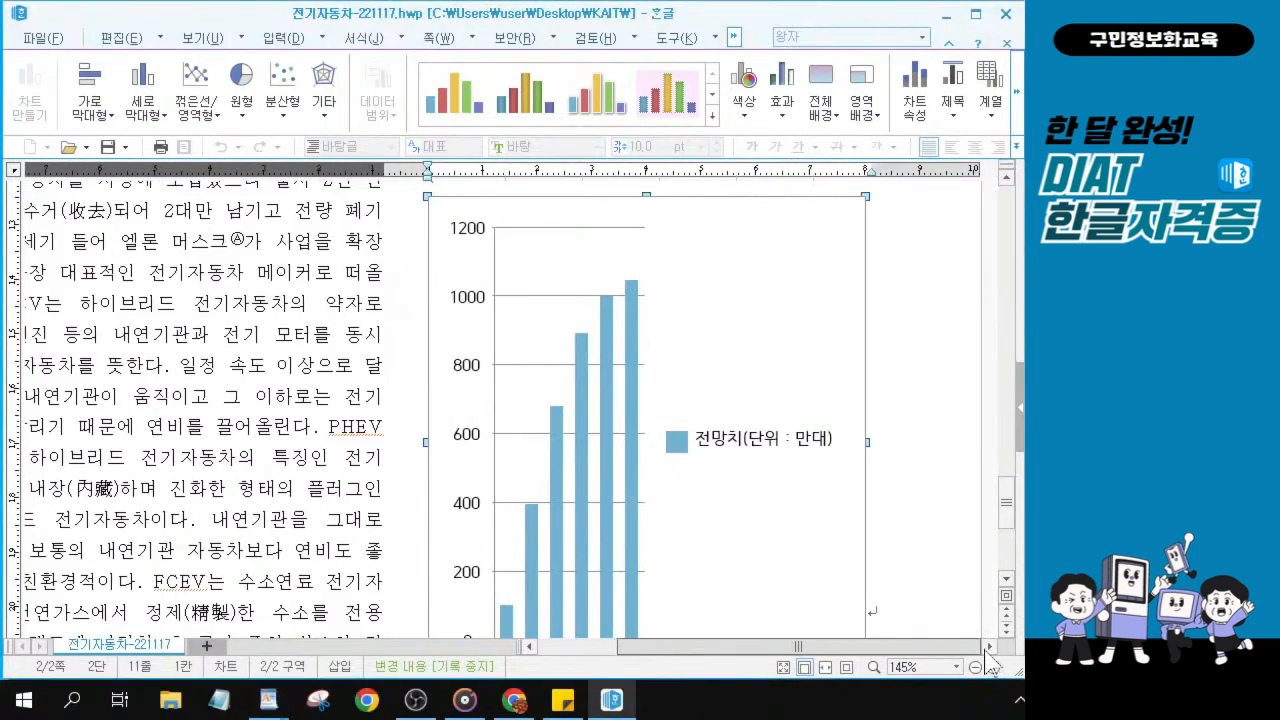
right_click(595, 275)
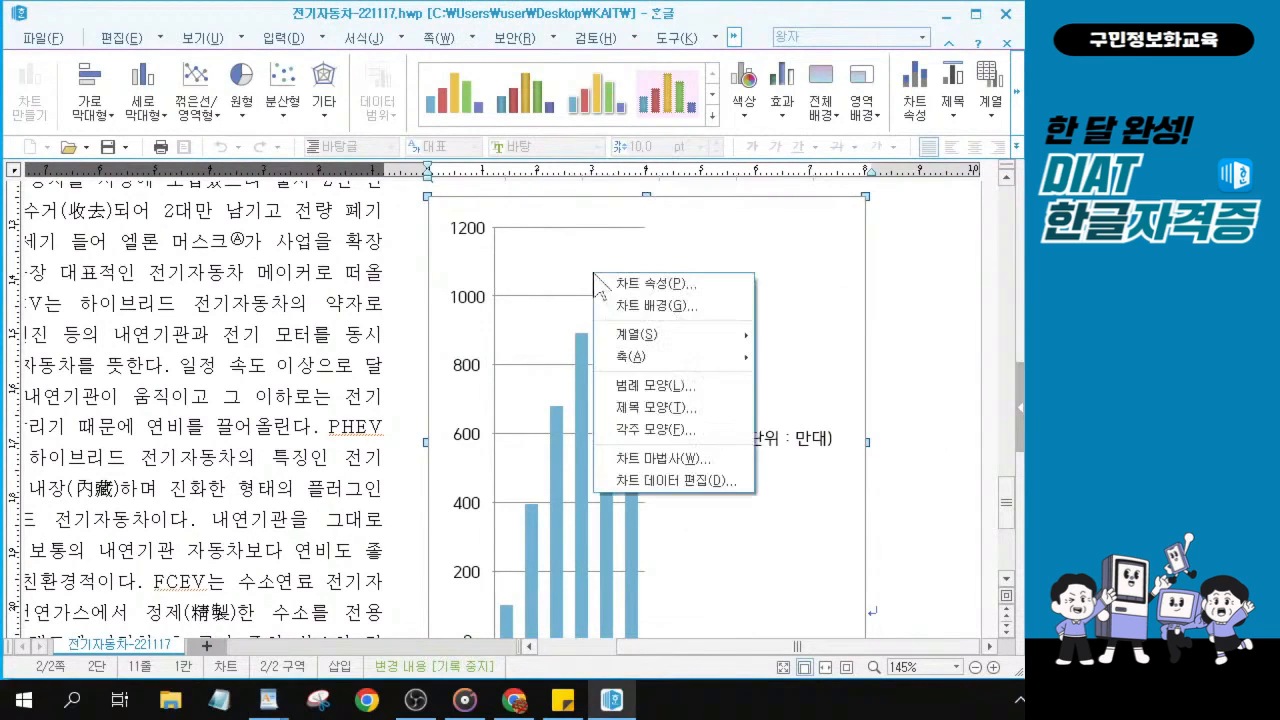
click(657, 466)
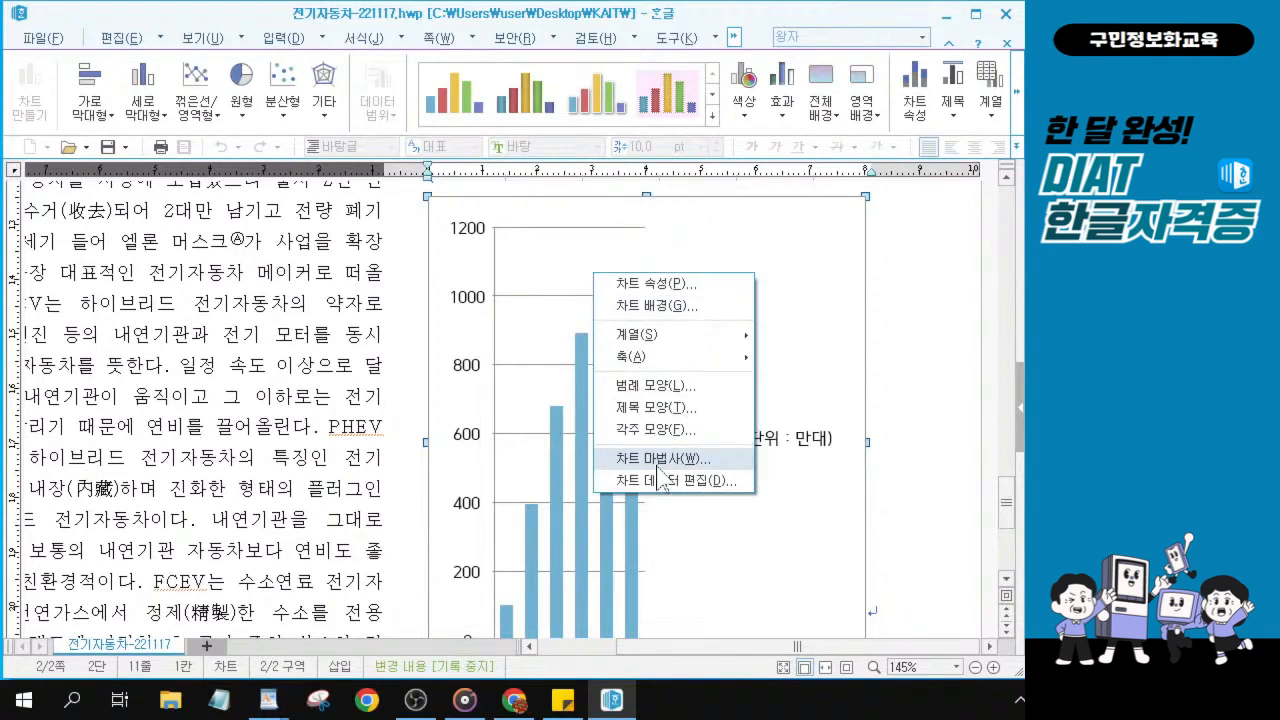
click(657, 459)
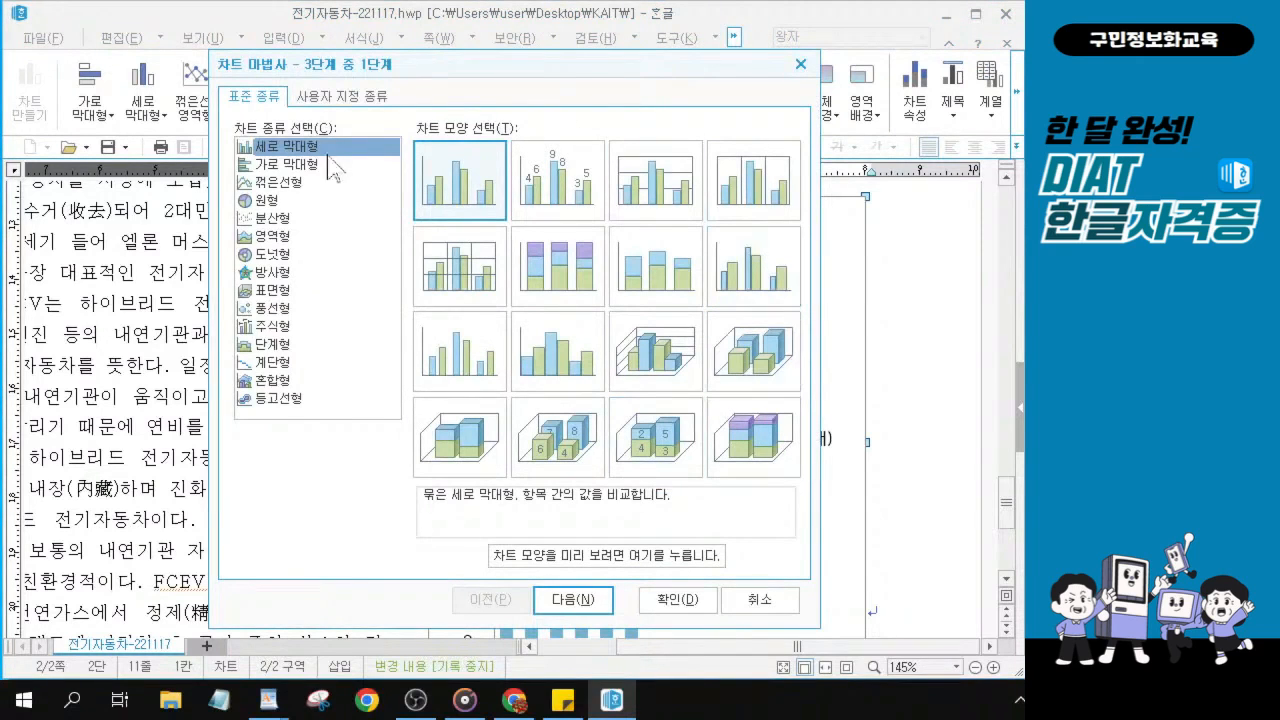
click(276, 168)
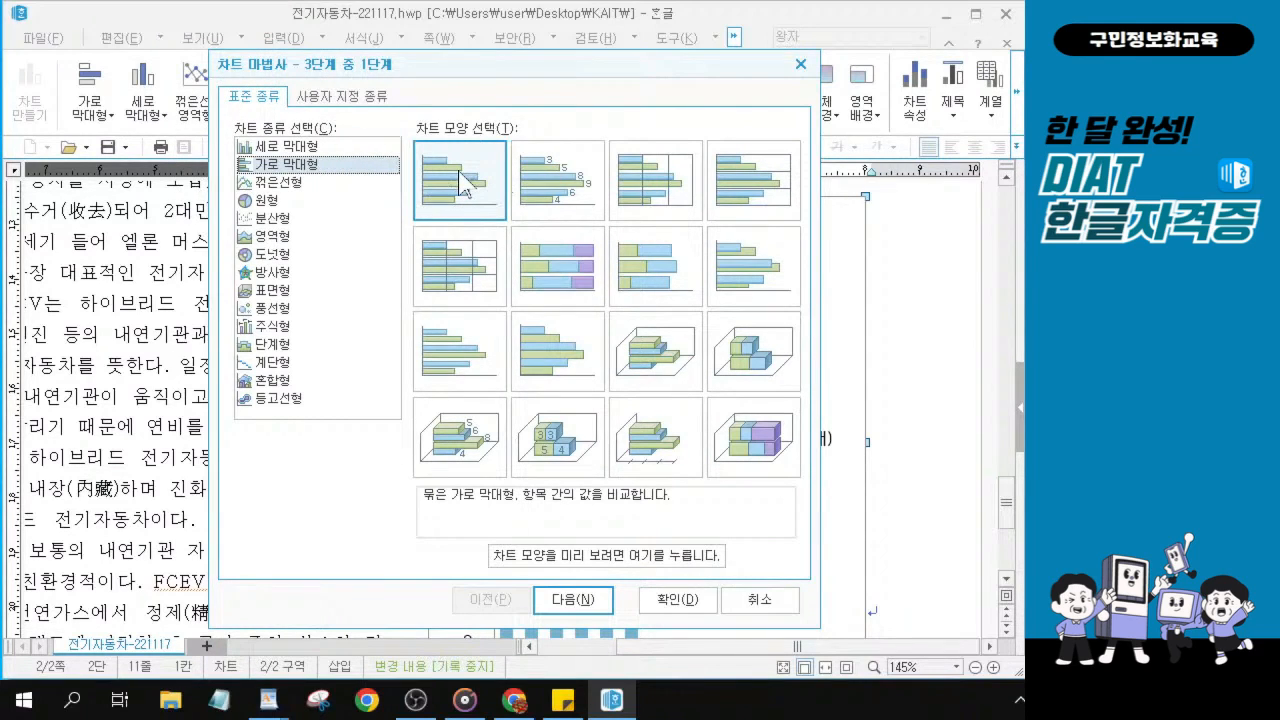
click(596, 602)
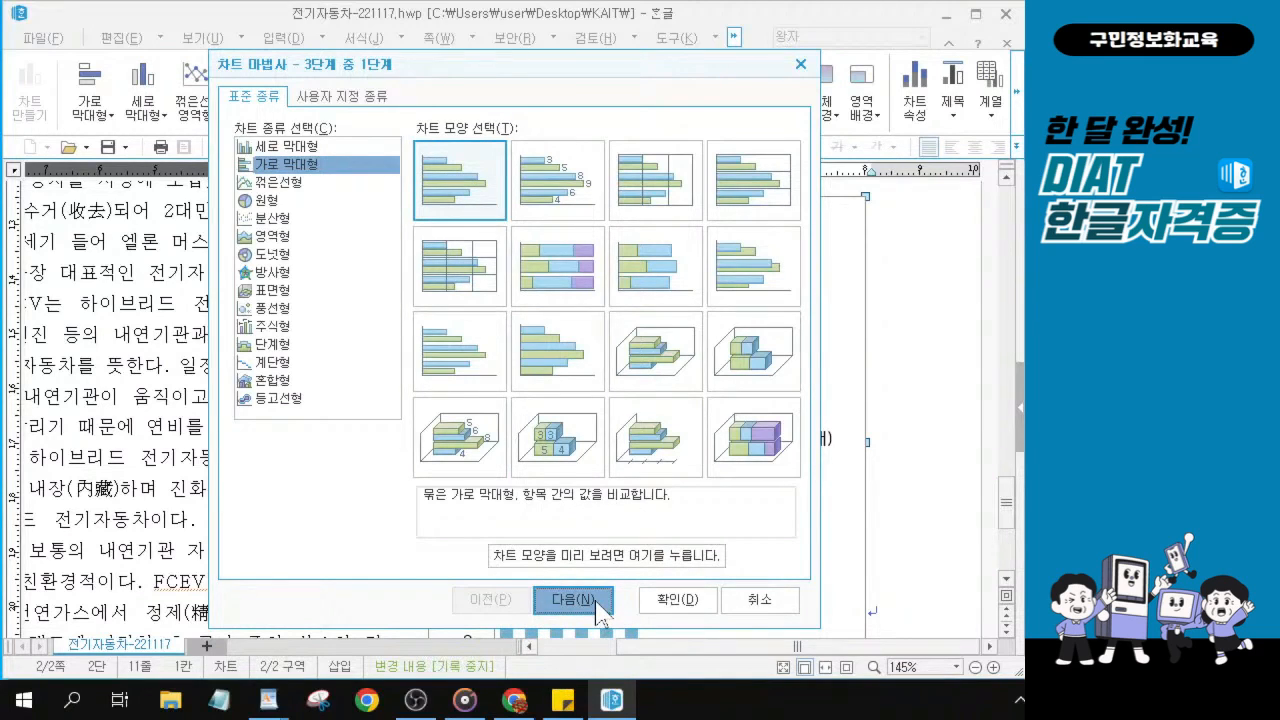
click(598, 604)
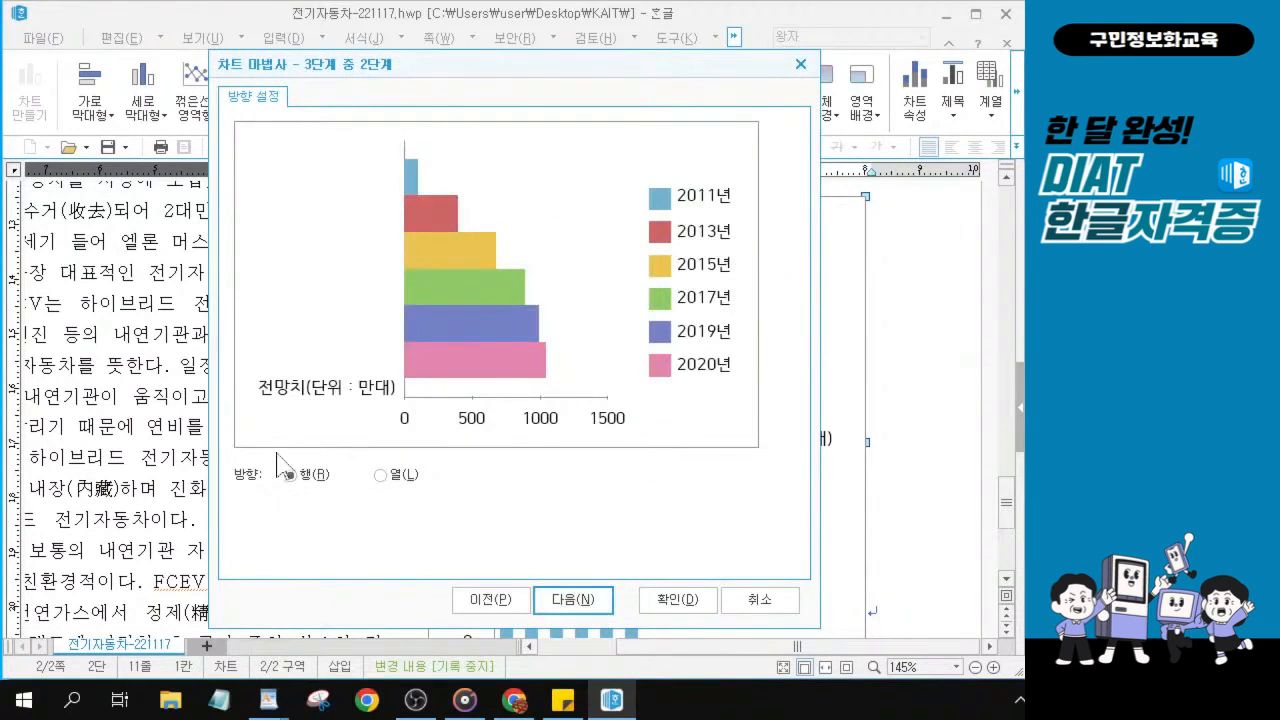
Compare the wizard's row-direction preview with the axis labels and legend of the existing chart in the document.
key(ctrl)
scroll(920, 517, down, 2)
scroll(920, 517, up, 1)
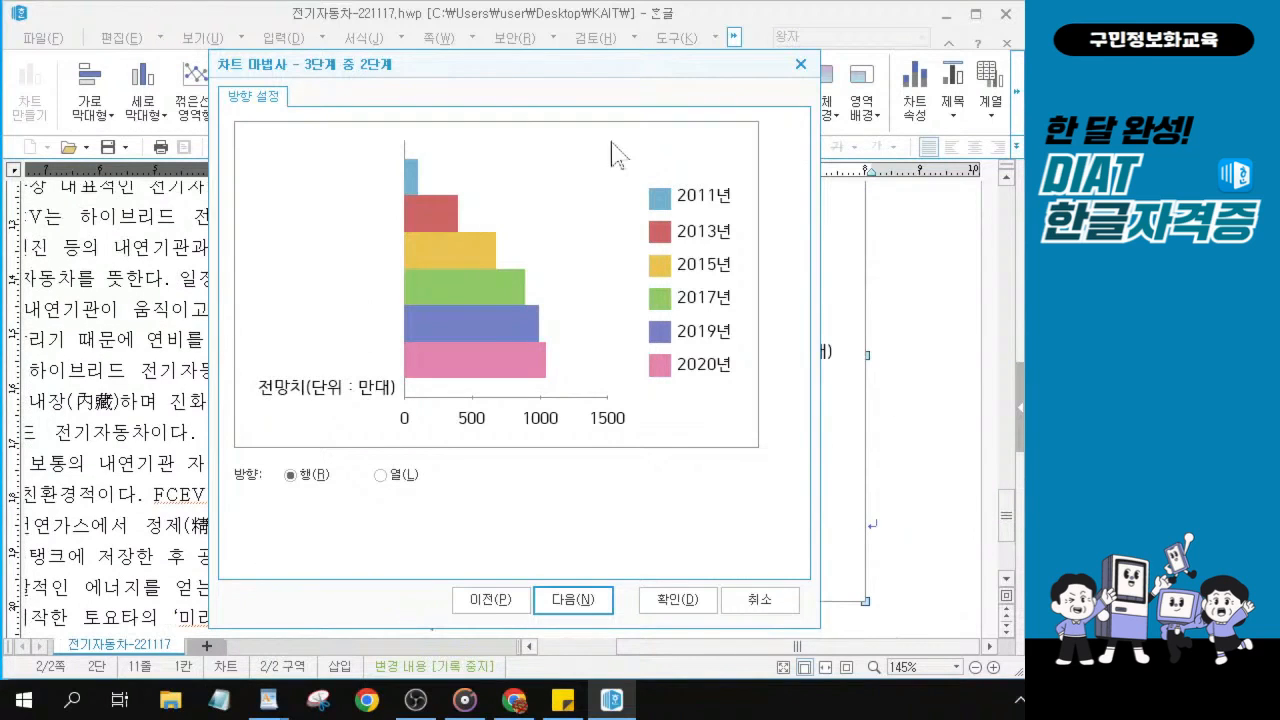
drag(565, 75, 297, 87)
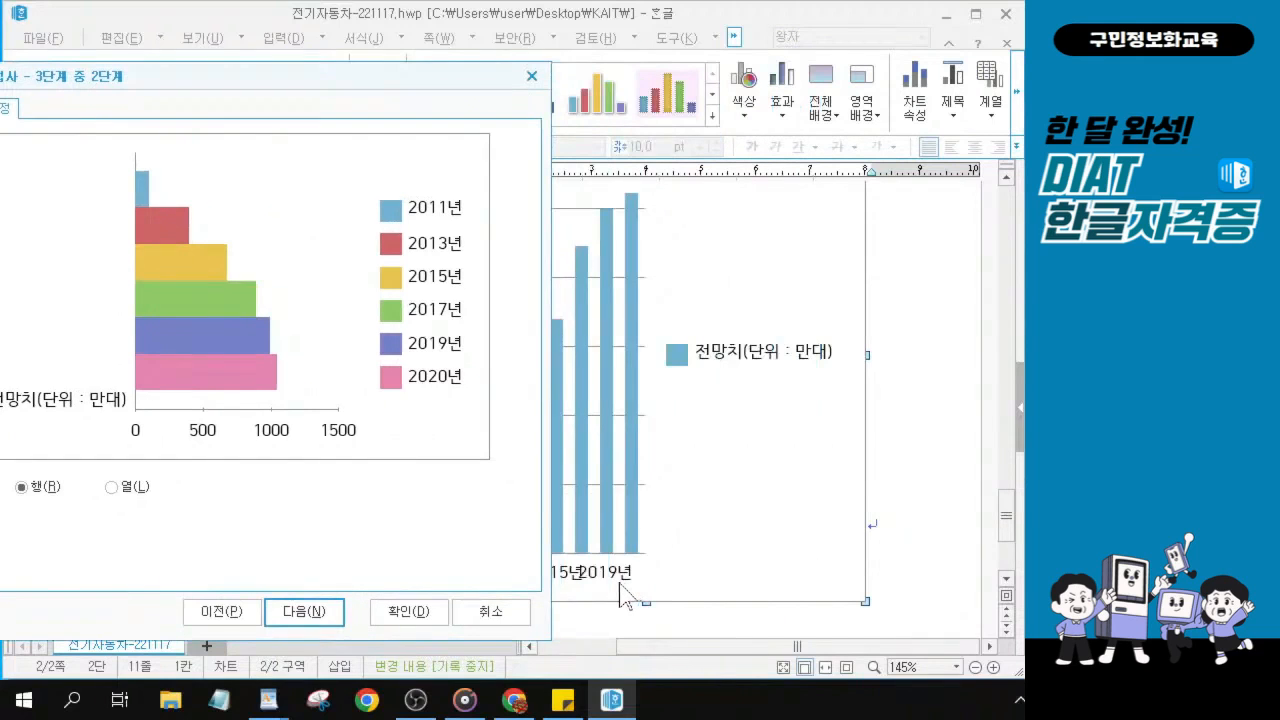
key(ctrl)
key(ctrl)
key(ctrl)
drag(322, 75, 197, 72)
key(ctrl)
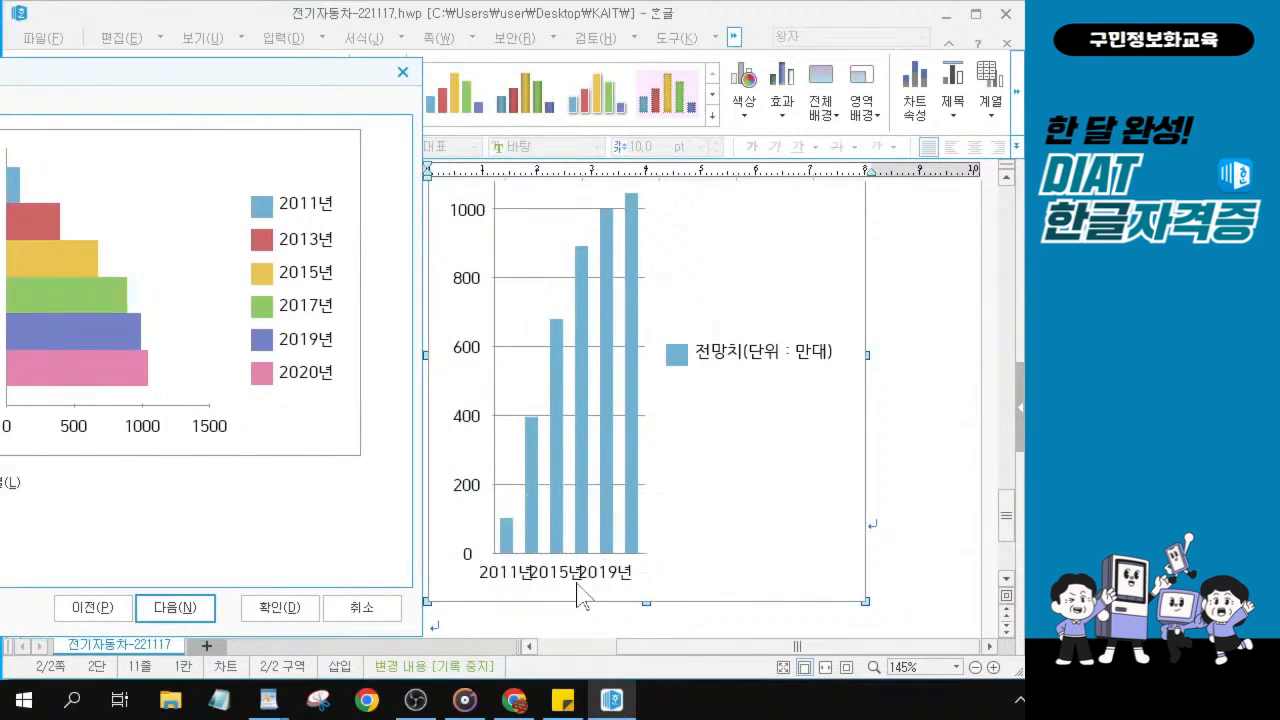
key(ctrl)
key(ctrl)
key(ctrl)
drag(286, 77, 720, 109)
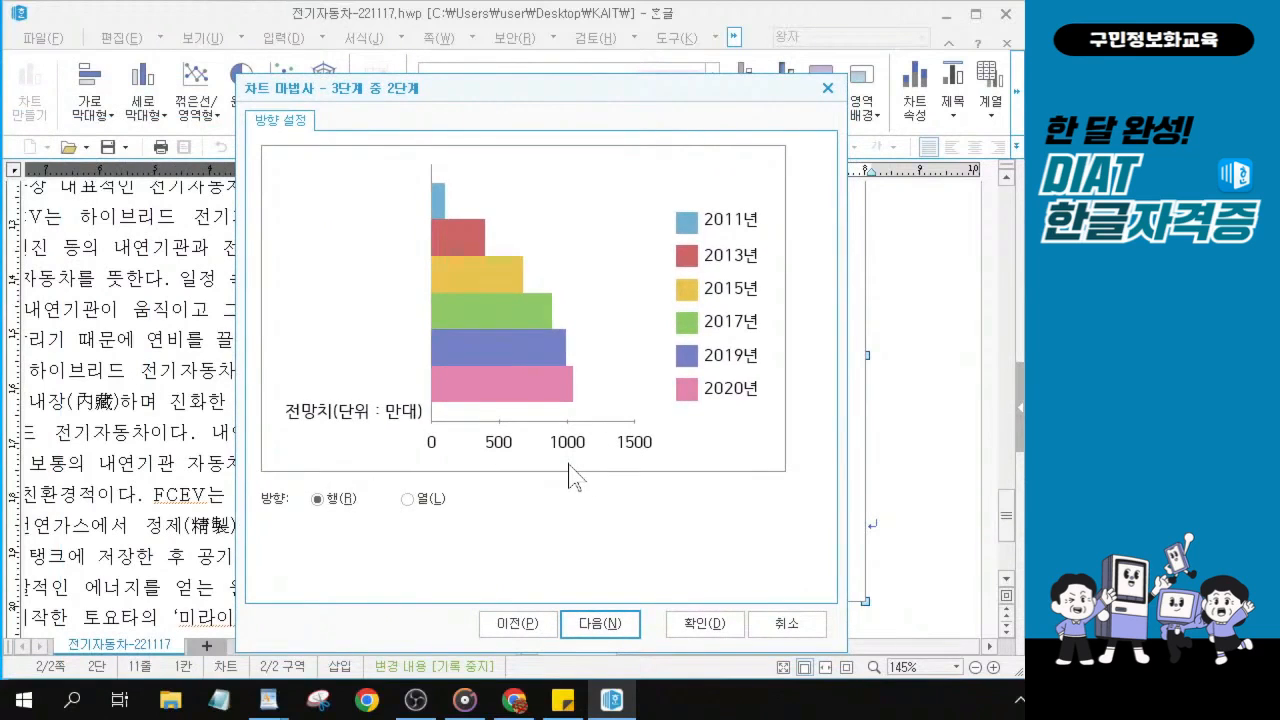
key(ctrl)
key(ctrl)
key(ctrl)
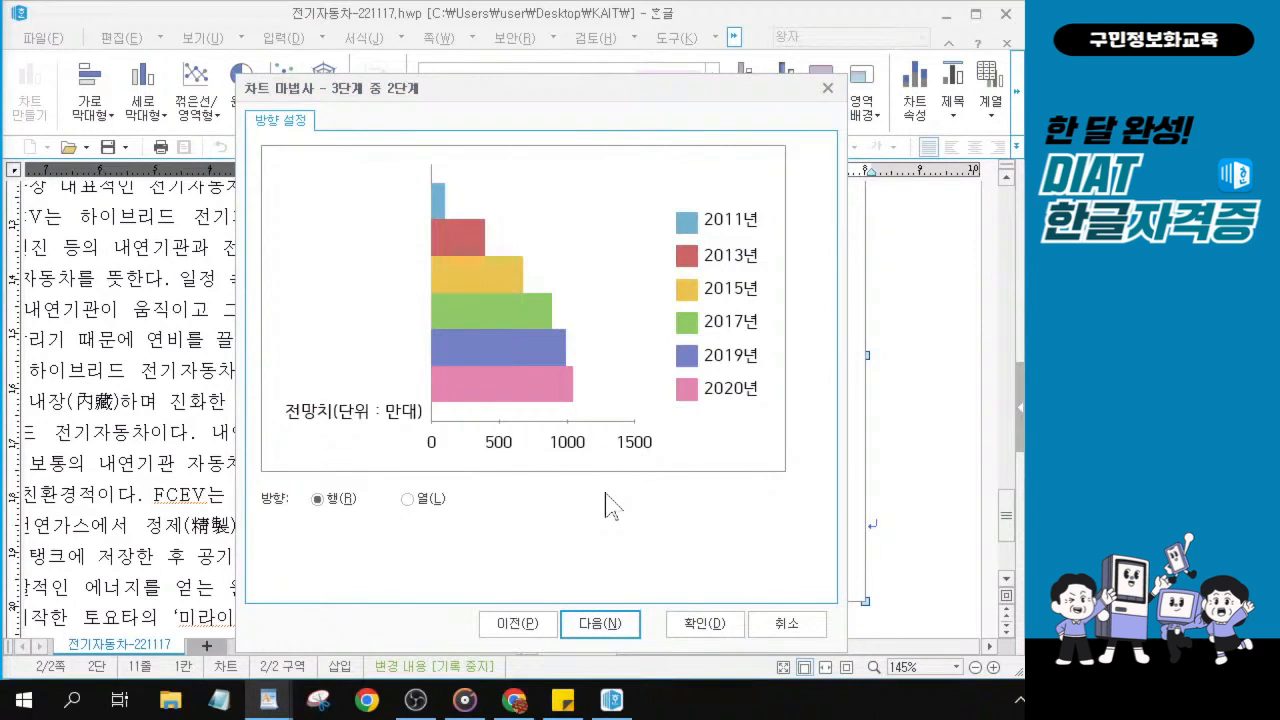
Proceed to the wizard's final stage and enter "전기차 판매량 전망" as the chart title.
click(597, 628)
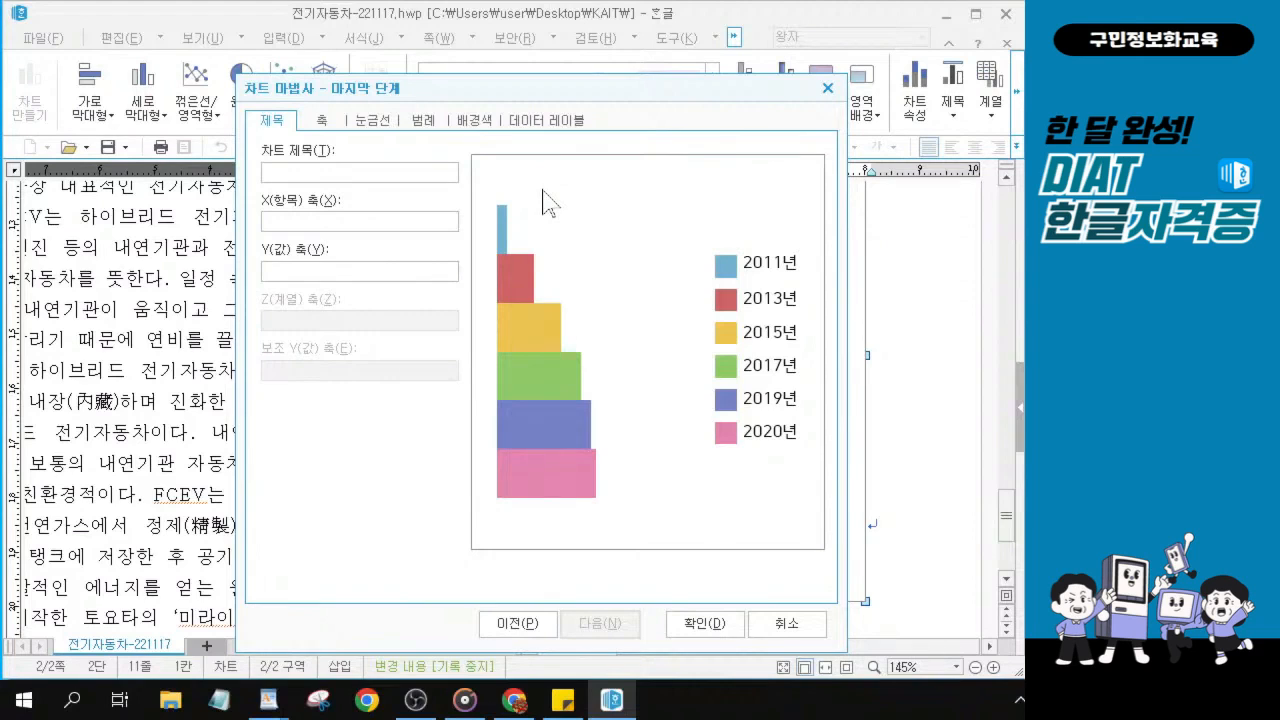
key(ctrl)
key(ctrl)
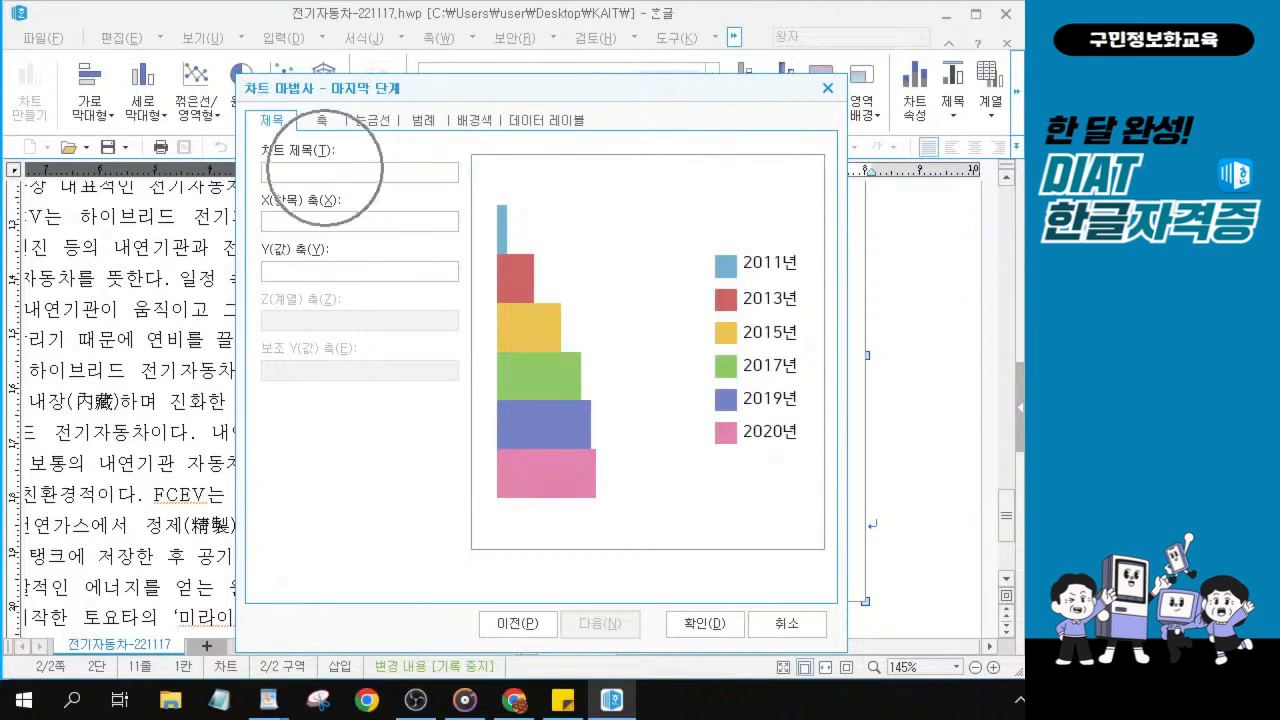
key(ctrl)
key(ctrl)
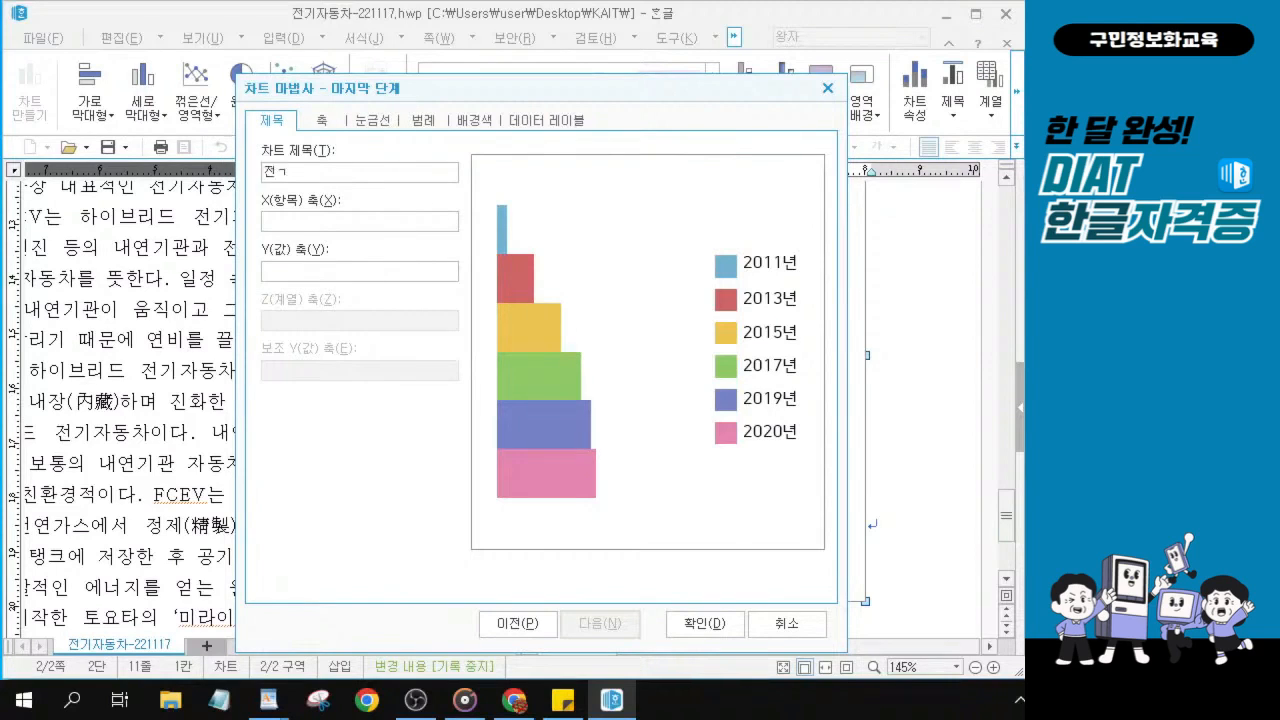
text(ㅣ)
text(차)
text( 판ㅁ)
text(ㅐ량)
text( ㅈㅓㄴ)
click(708, 392)
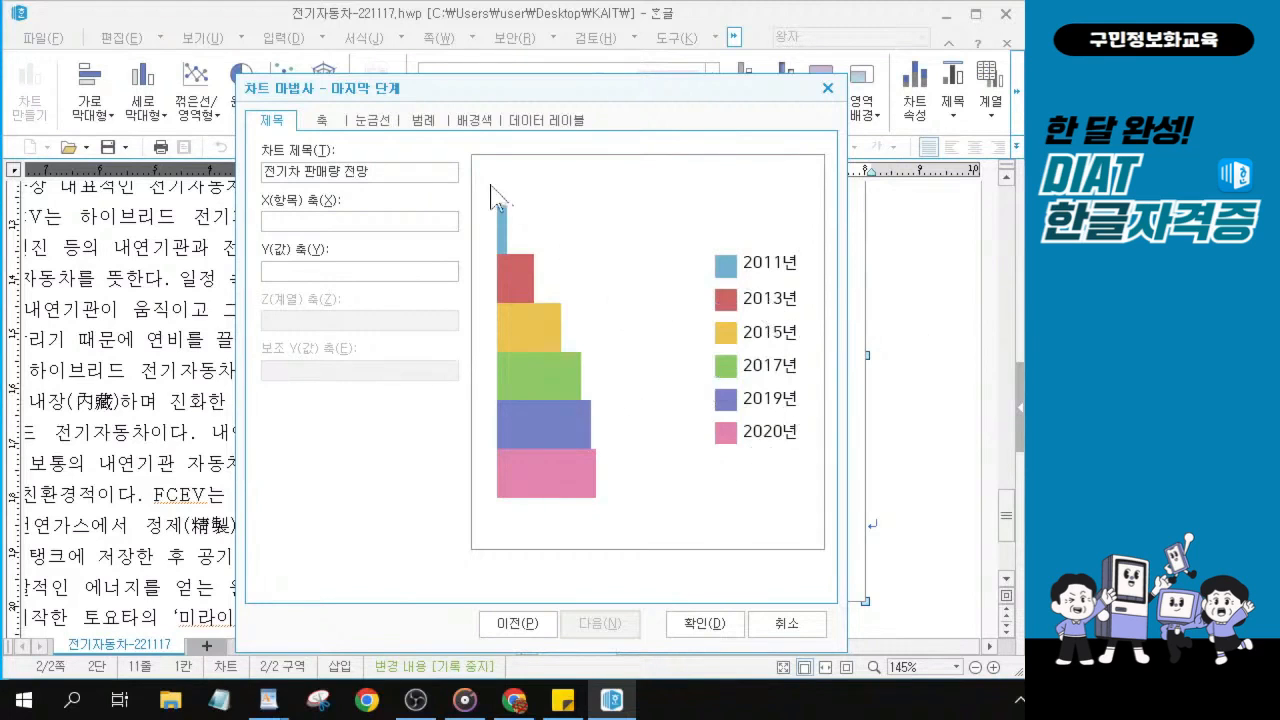
Place the chart legend at the bottom (아래쪽) and check the axis label and legend entries in the preview.
click(424, 122)
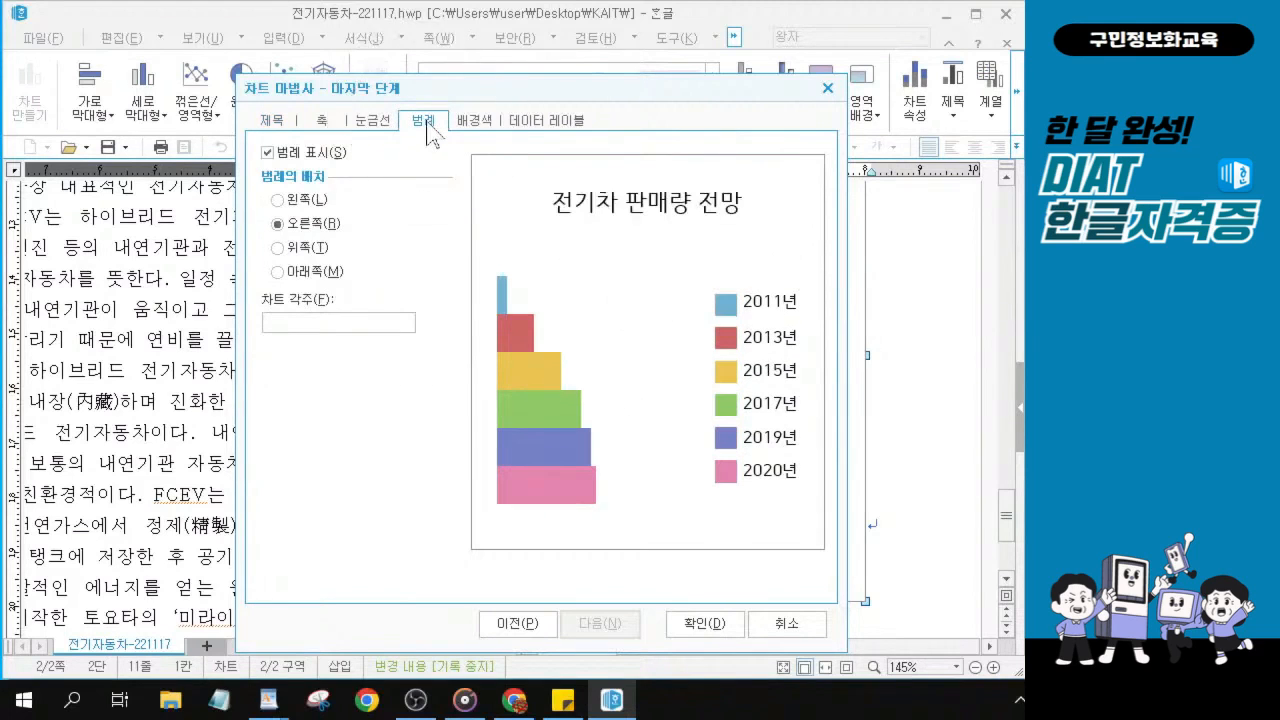
click(278, 272)
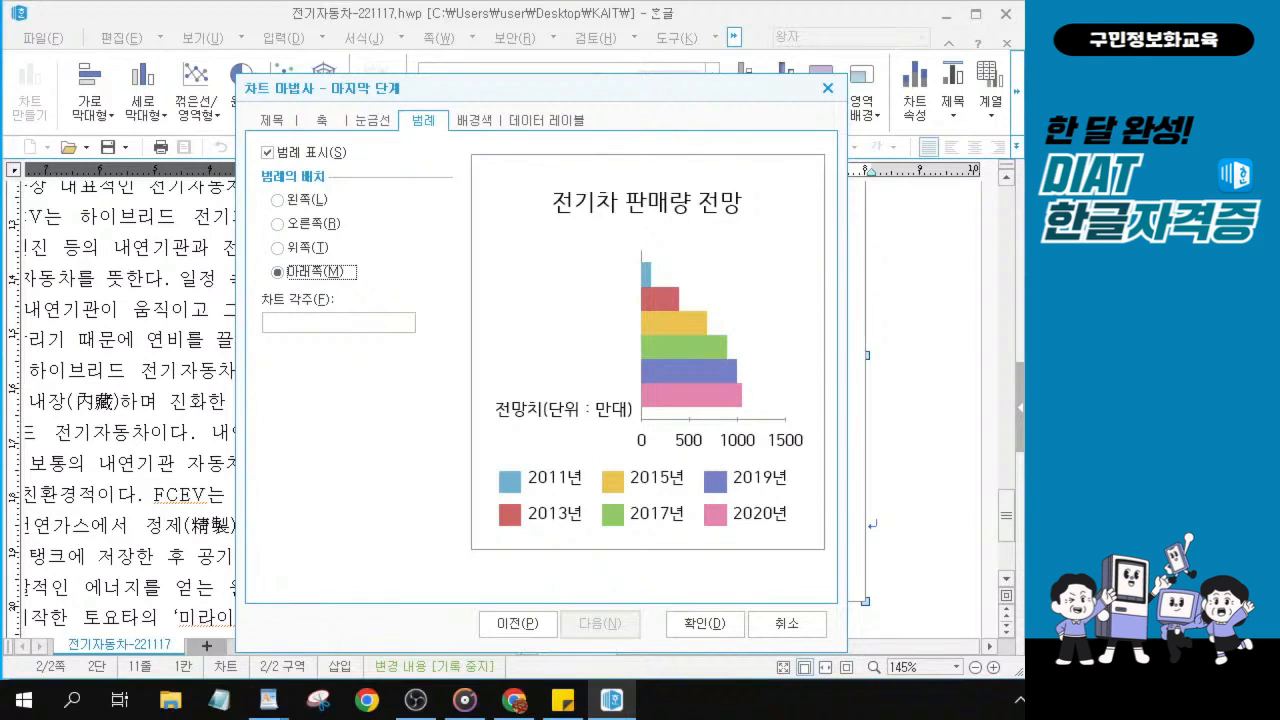
click(581, 410)
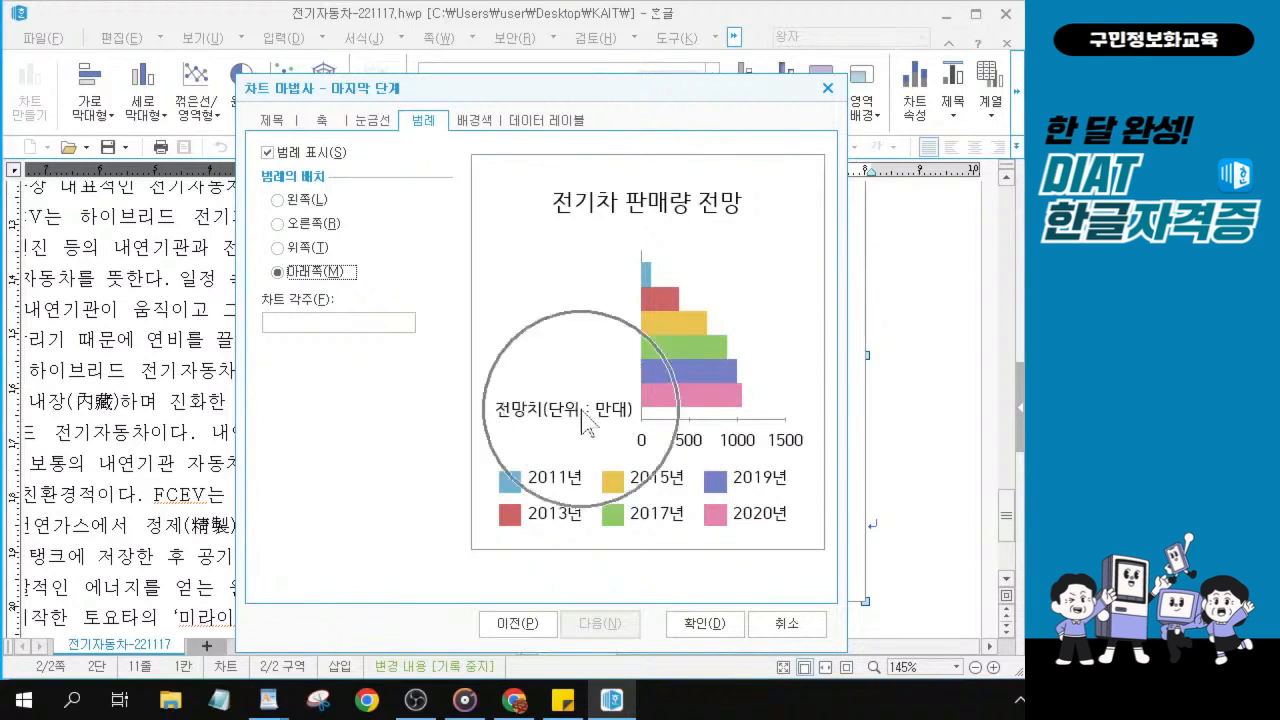
click(581, 410)
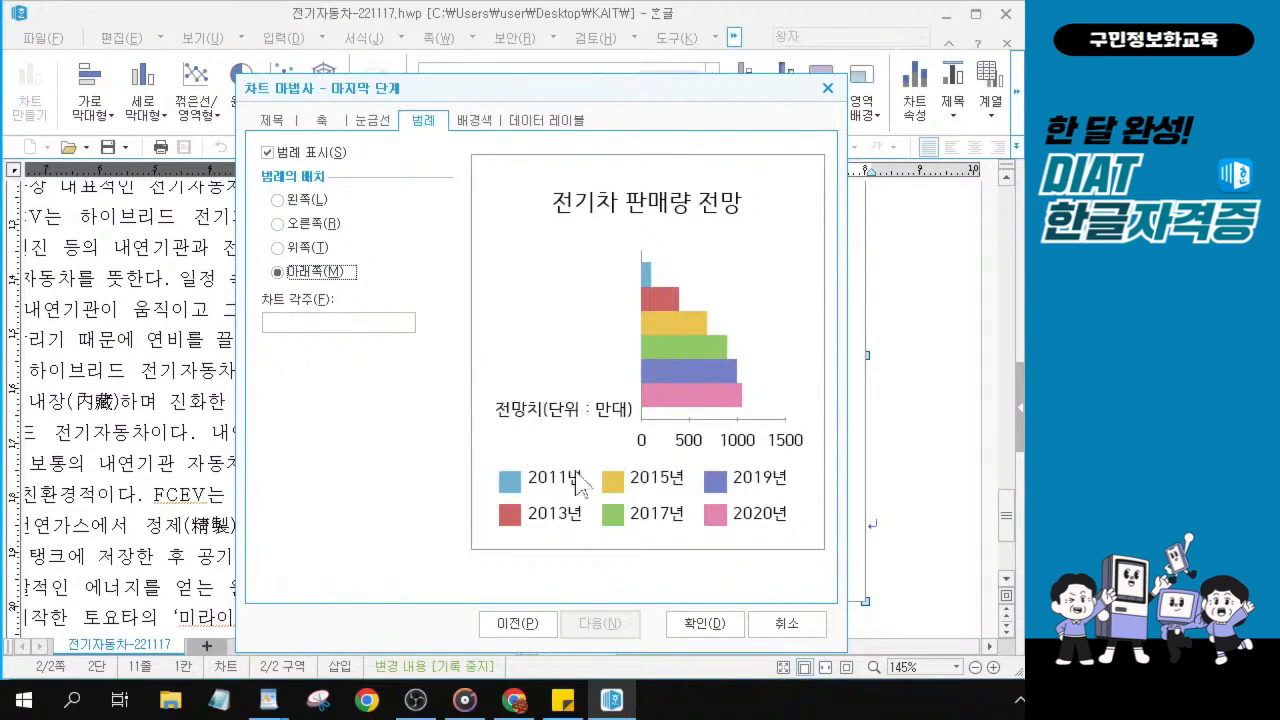
click(567, 520)
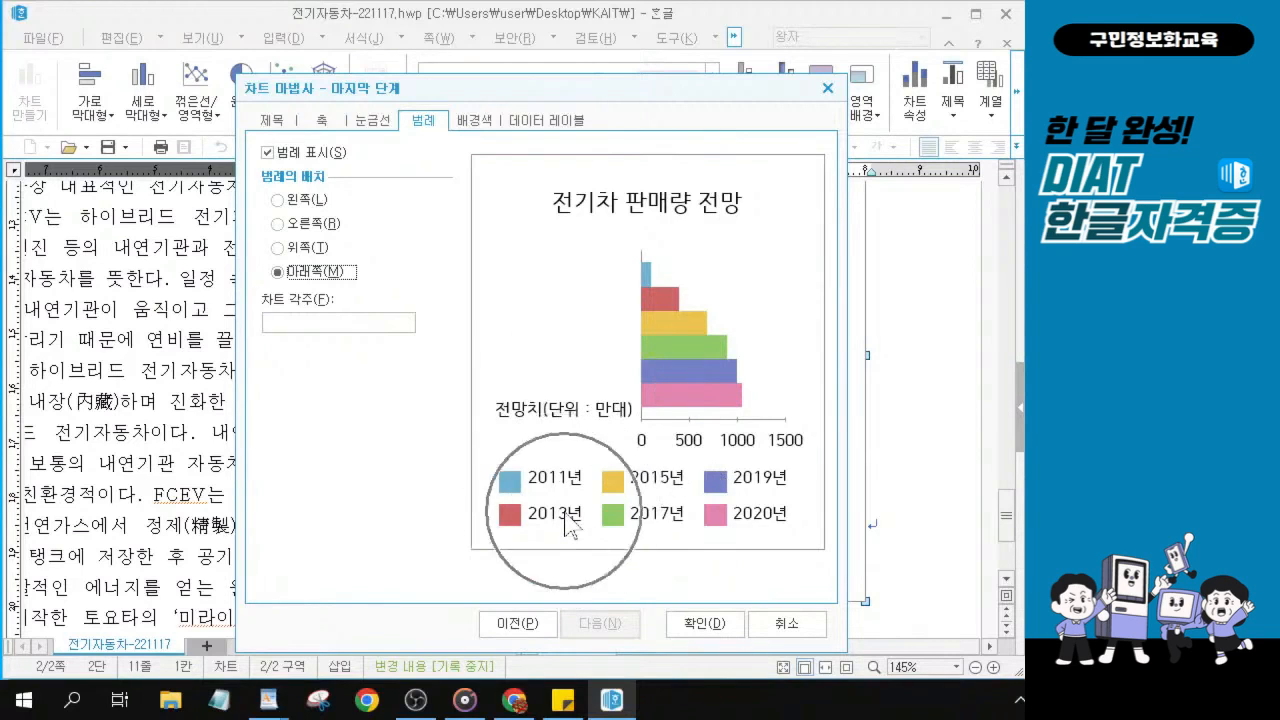
click(764, 503)
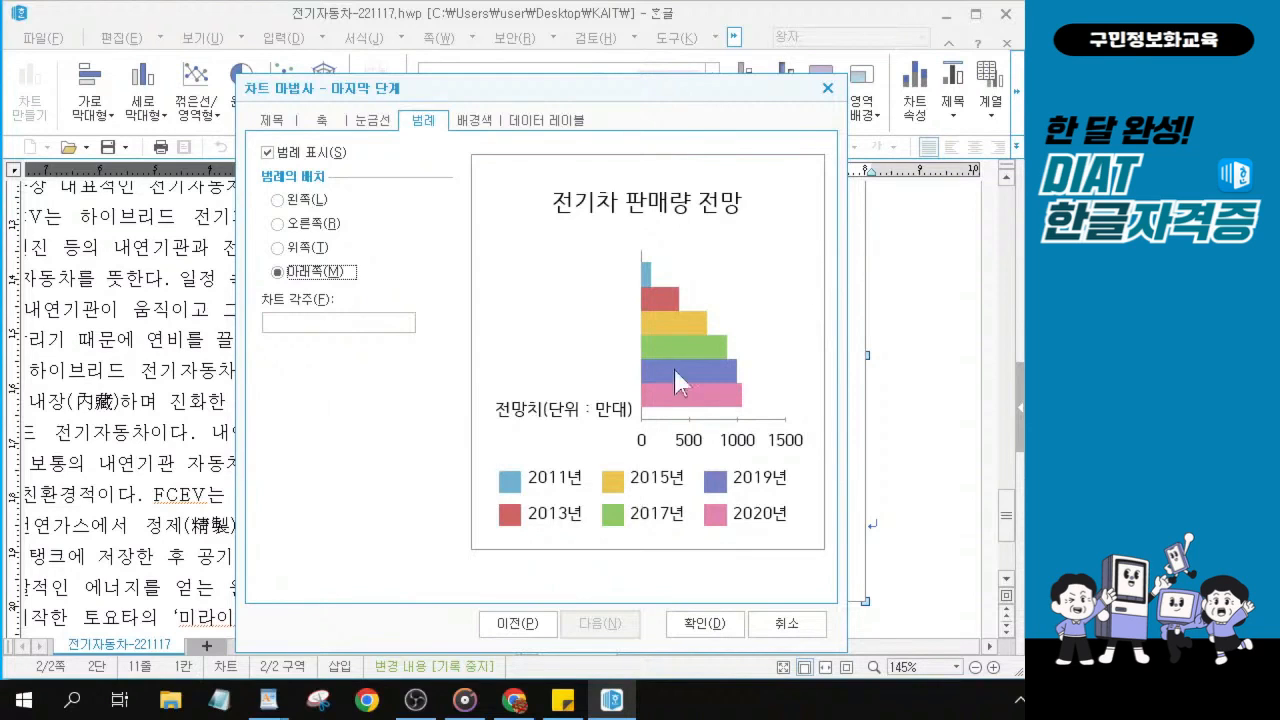
drag(593, 98, 524, 72)
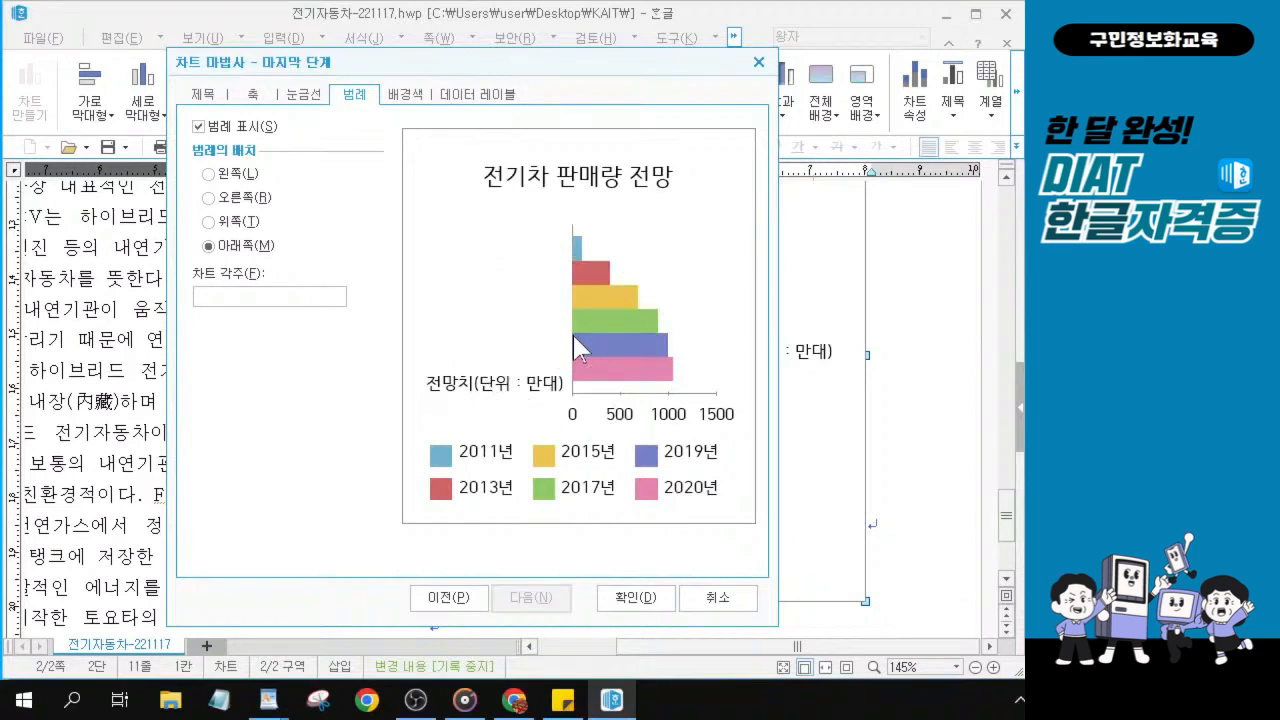
Return to the wizard's direction settings, compare the row and column previews, and set the direction to columns (열).
click(456, 598)
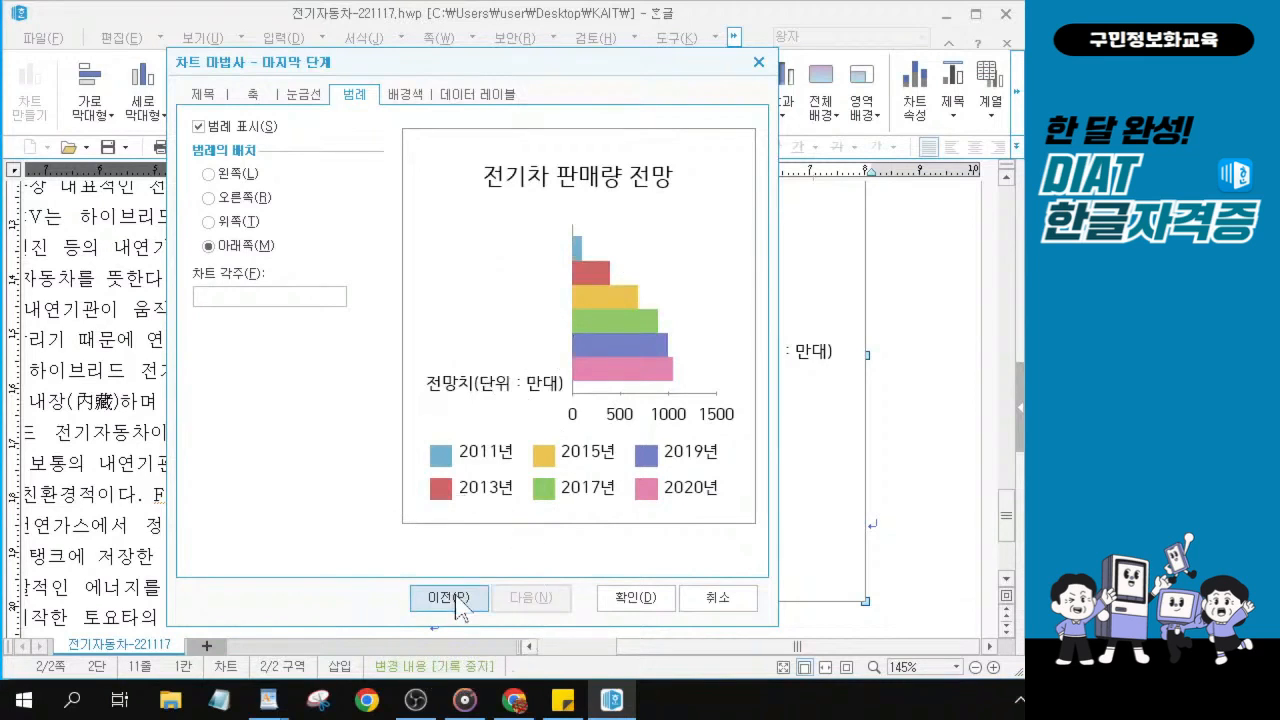
click(456, 598)
click(456, 598)
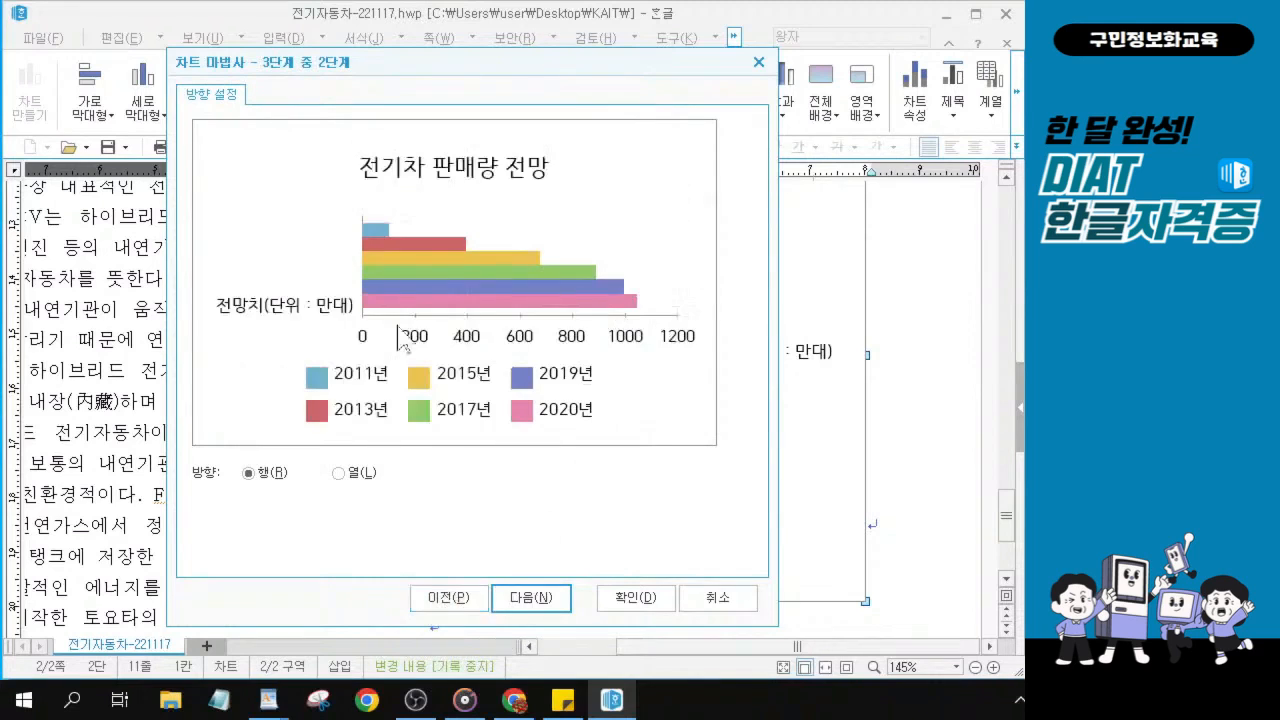
click(271, 478)
click(340, 476)
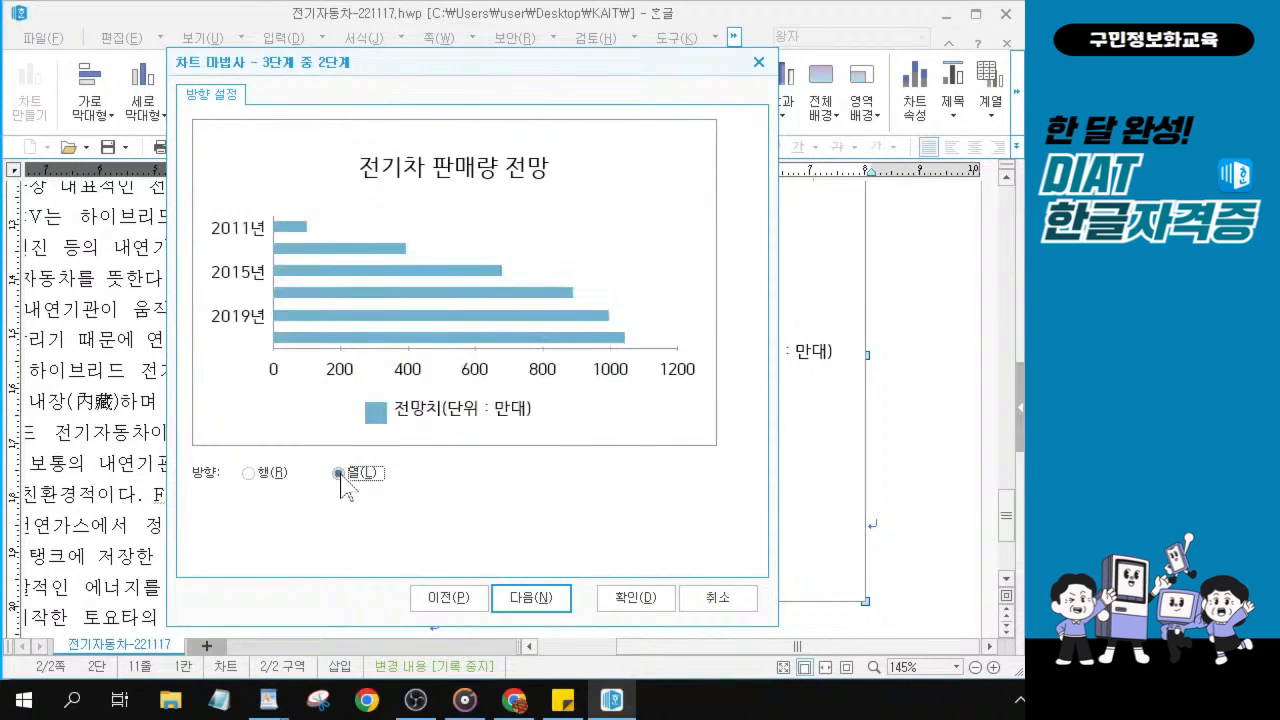
click(248, 474)
click(248, 479)
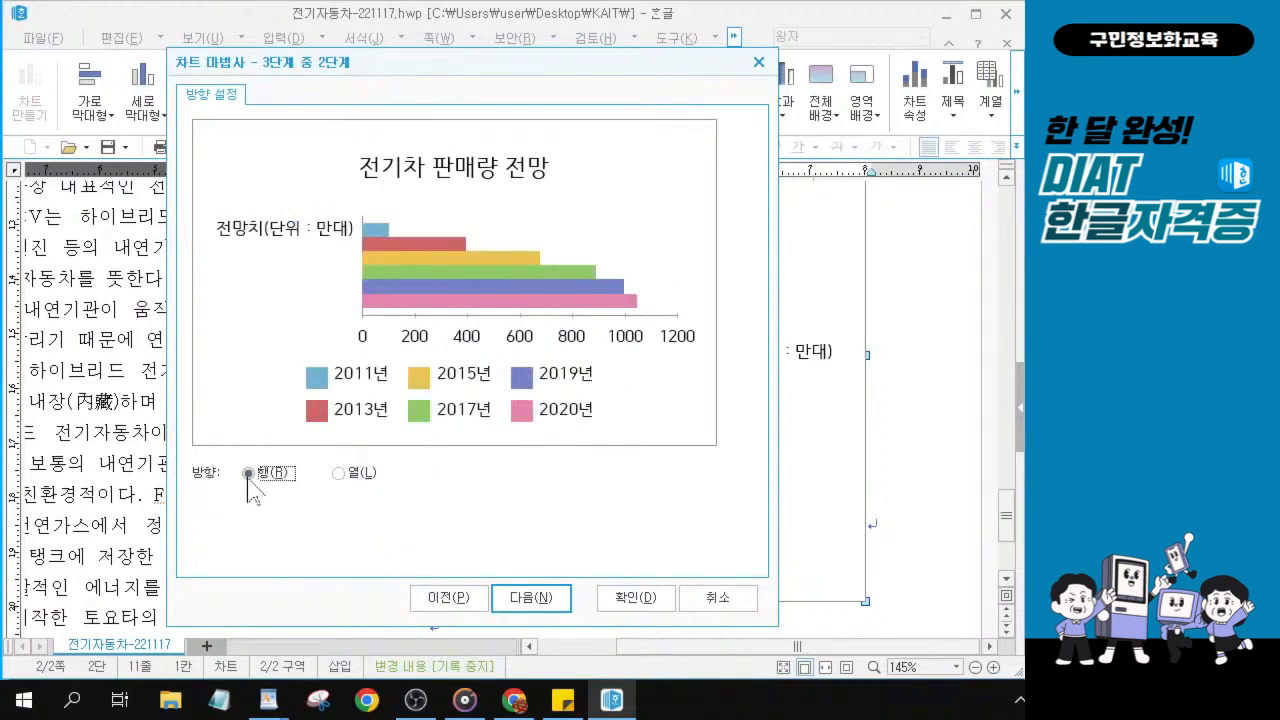
click(252, 478)
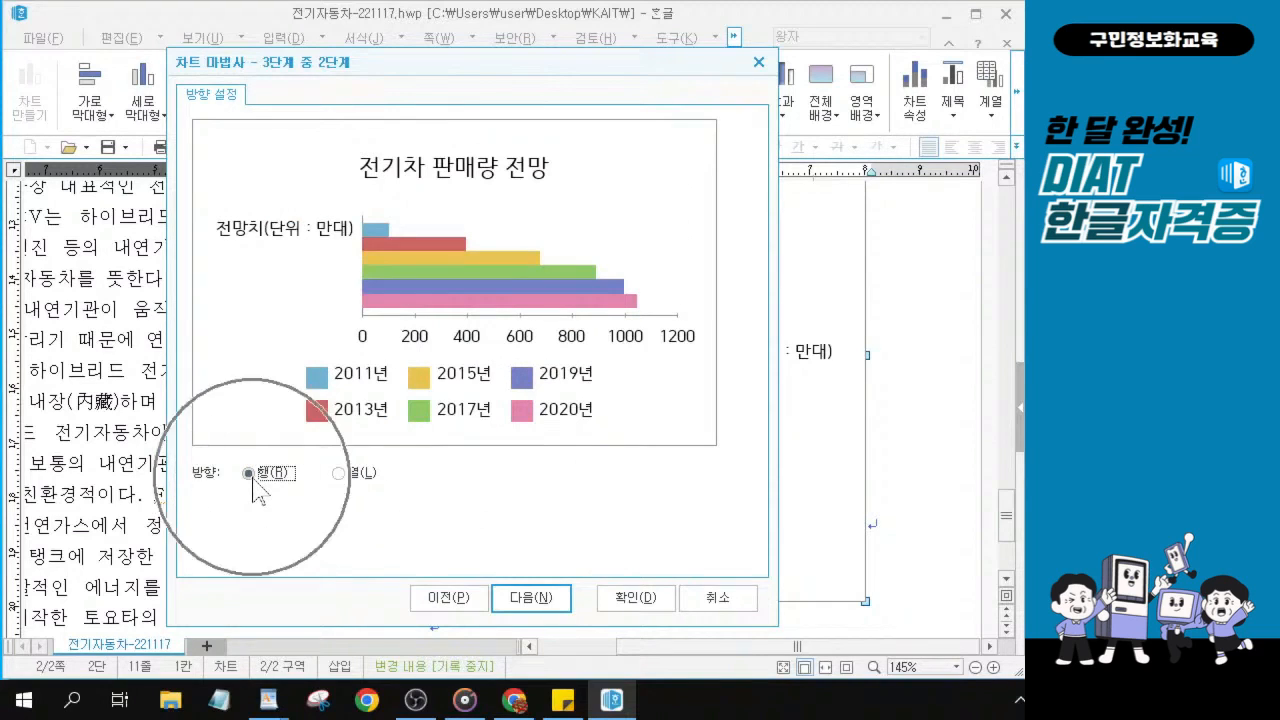
click(338, 474)
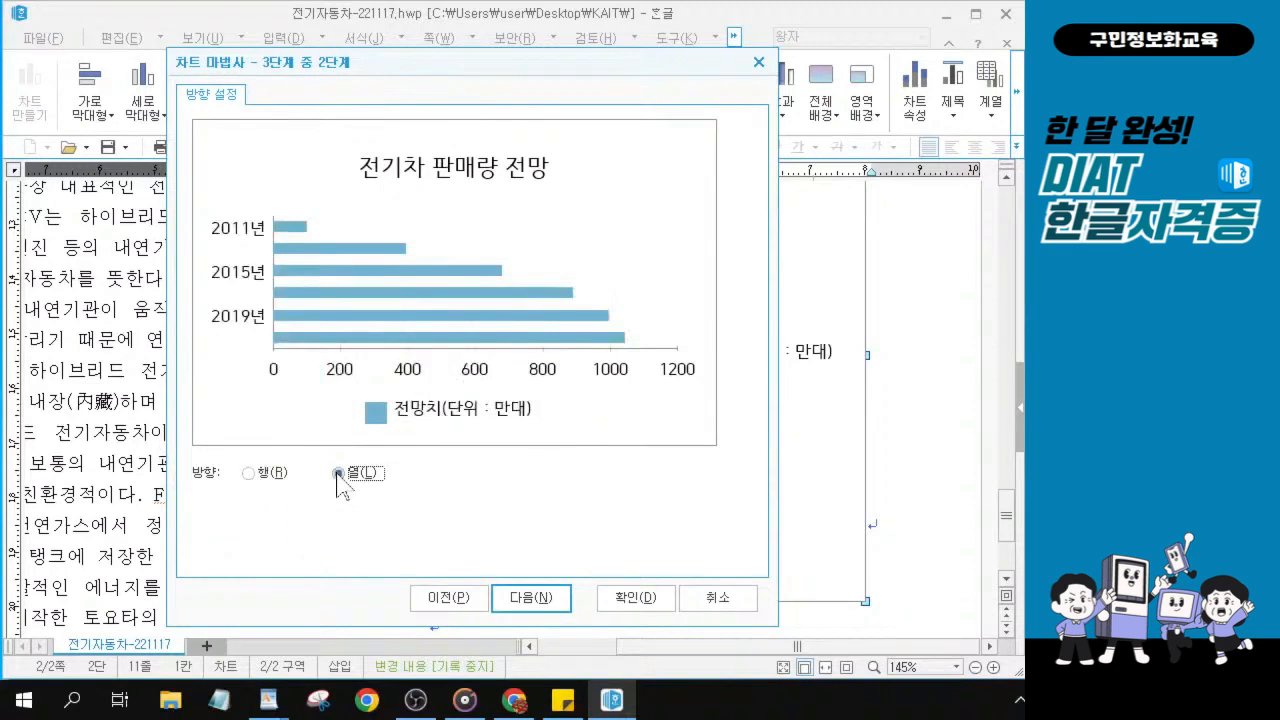
click(337, 477)
key(ctrl)
click(442, 600)
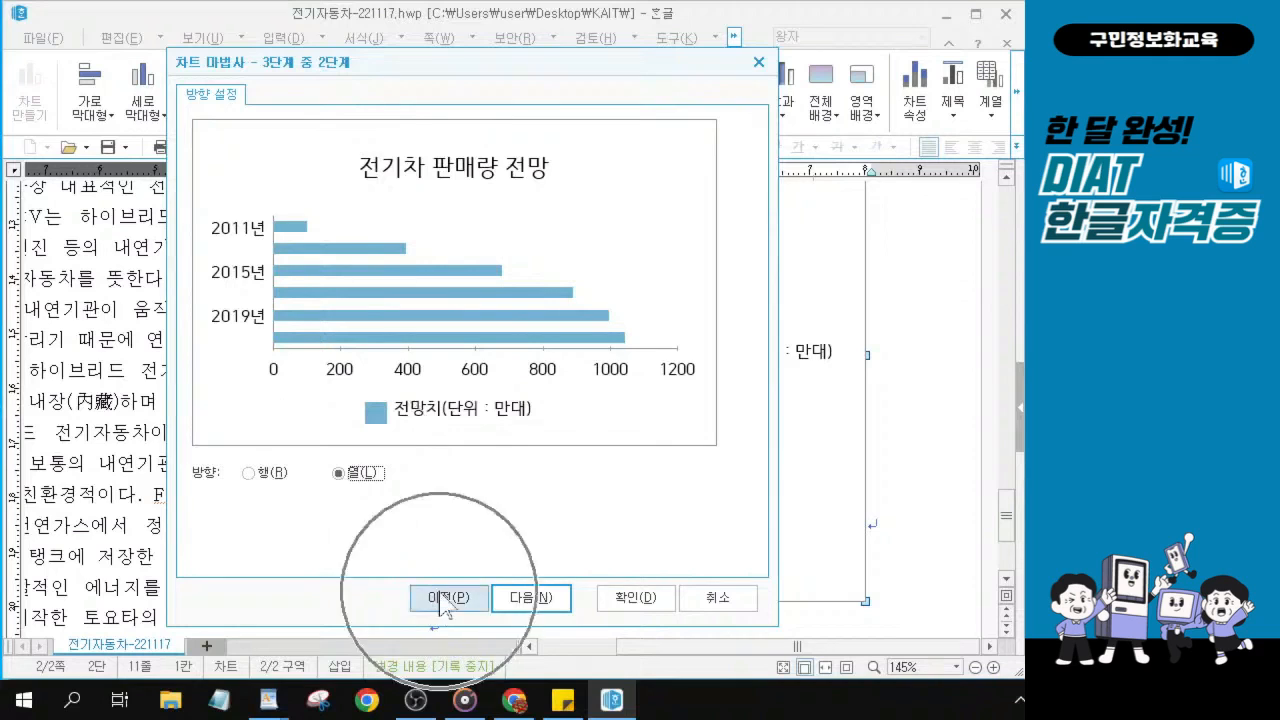
click(361, 476)
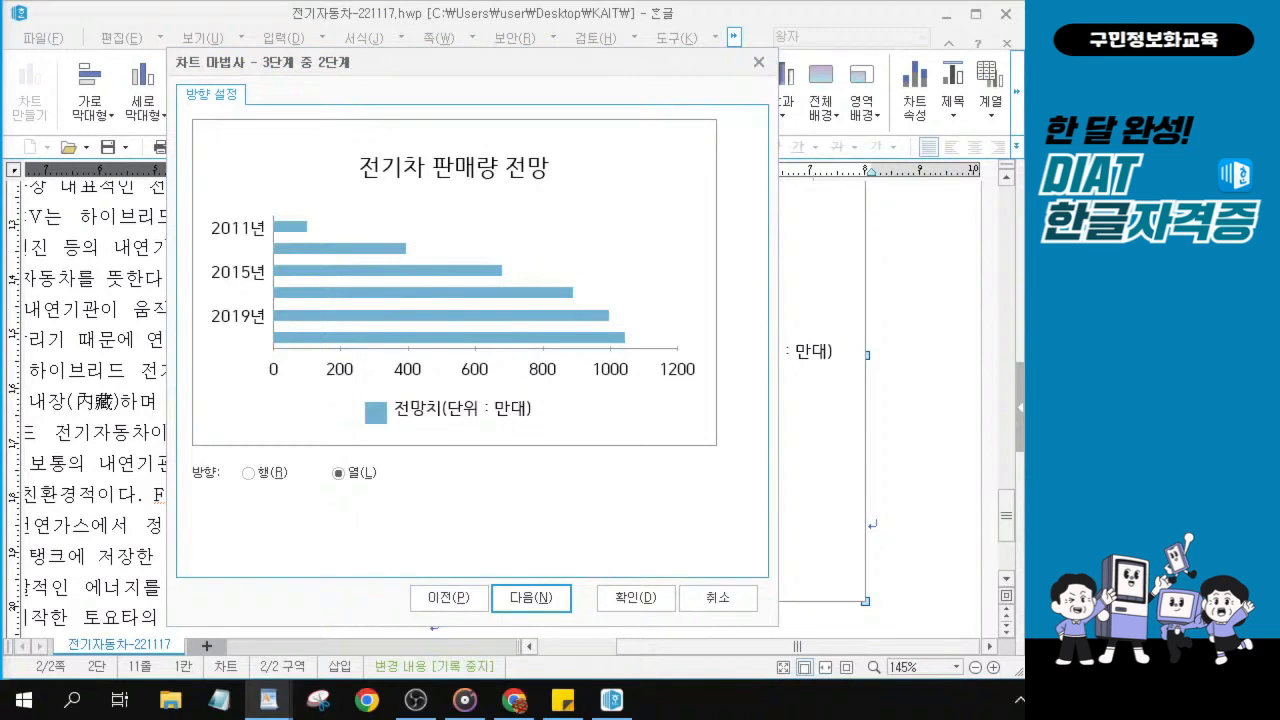
click(533, 600)
click(531, 597)
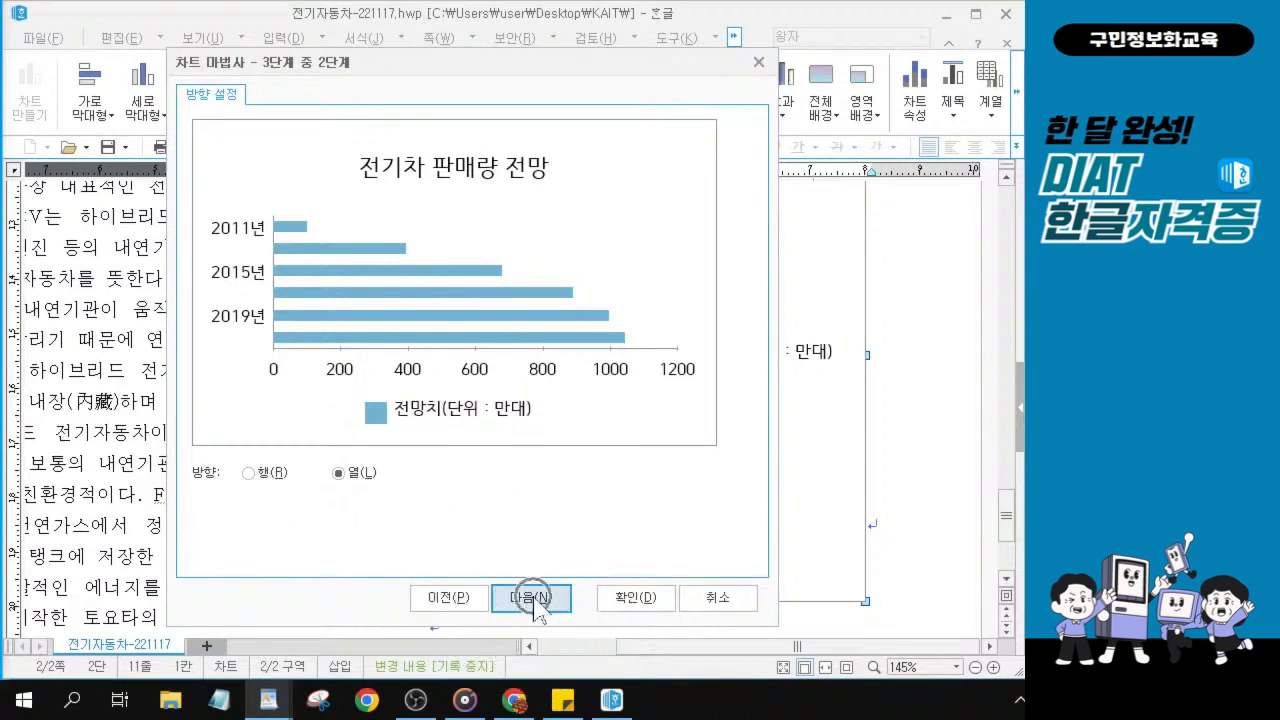
click(339, 482)
click(339, 483)
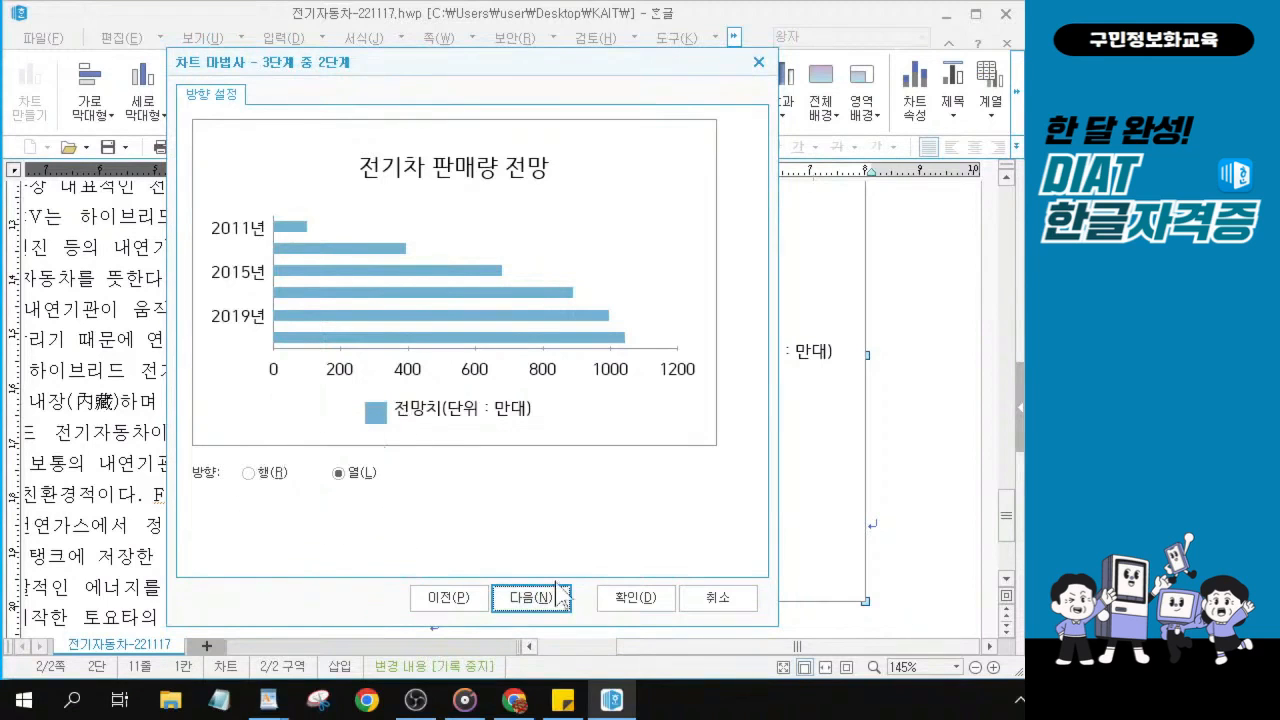
Proceed to the wizard's final stage, keep the legend placement at 아래쪽, and finish the chart wizard.
click(549, 598)
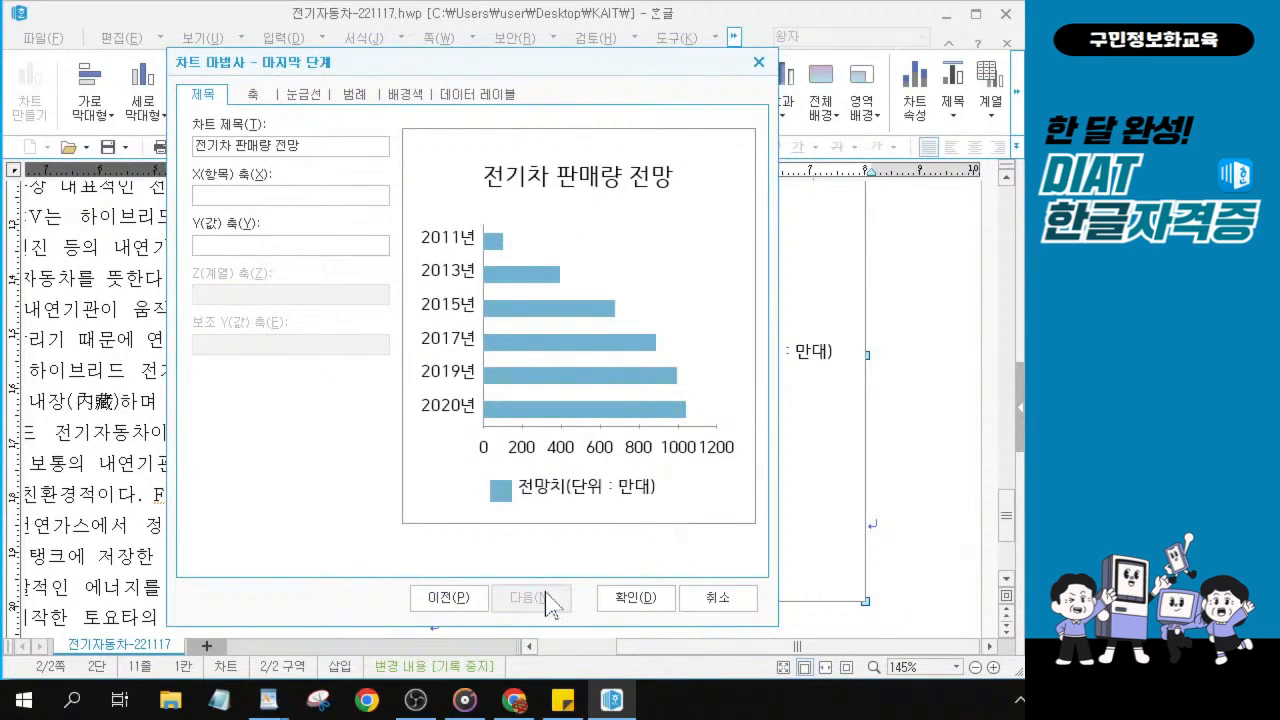
click(336, 163)
click(354, 94)
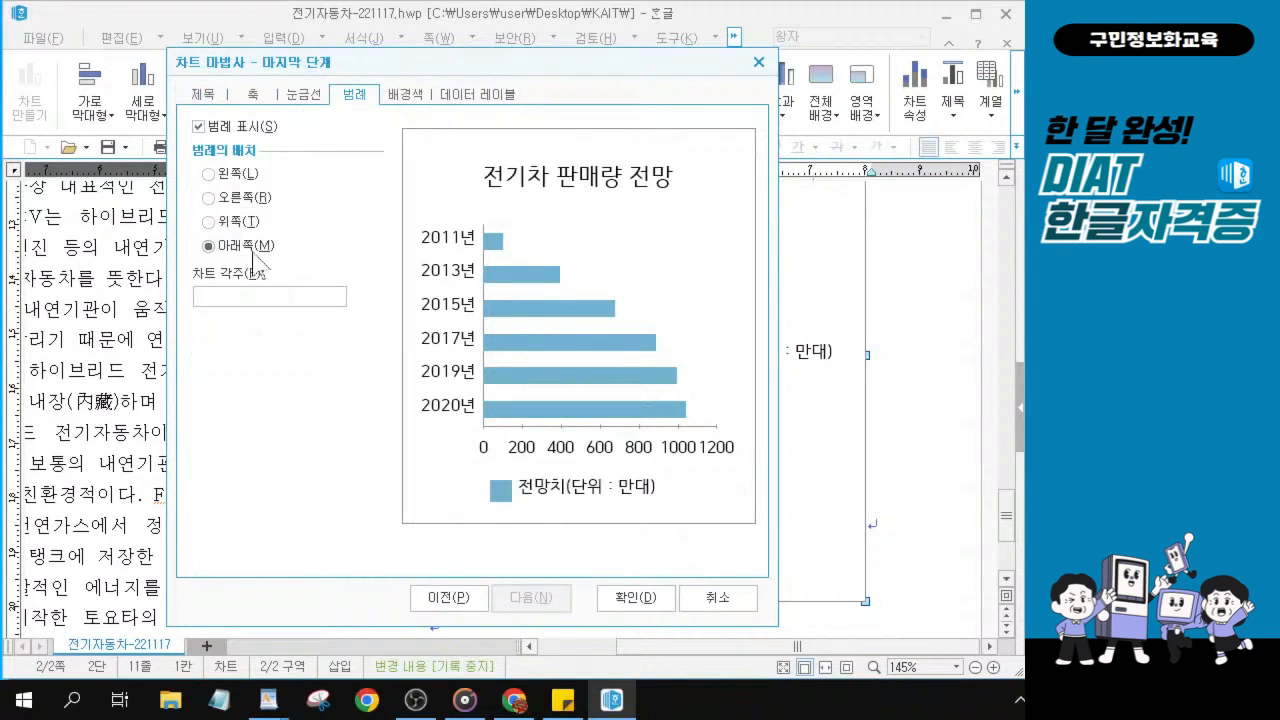
click(251, 250)
click(226, 256)
click(634, 597)
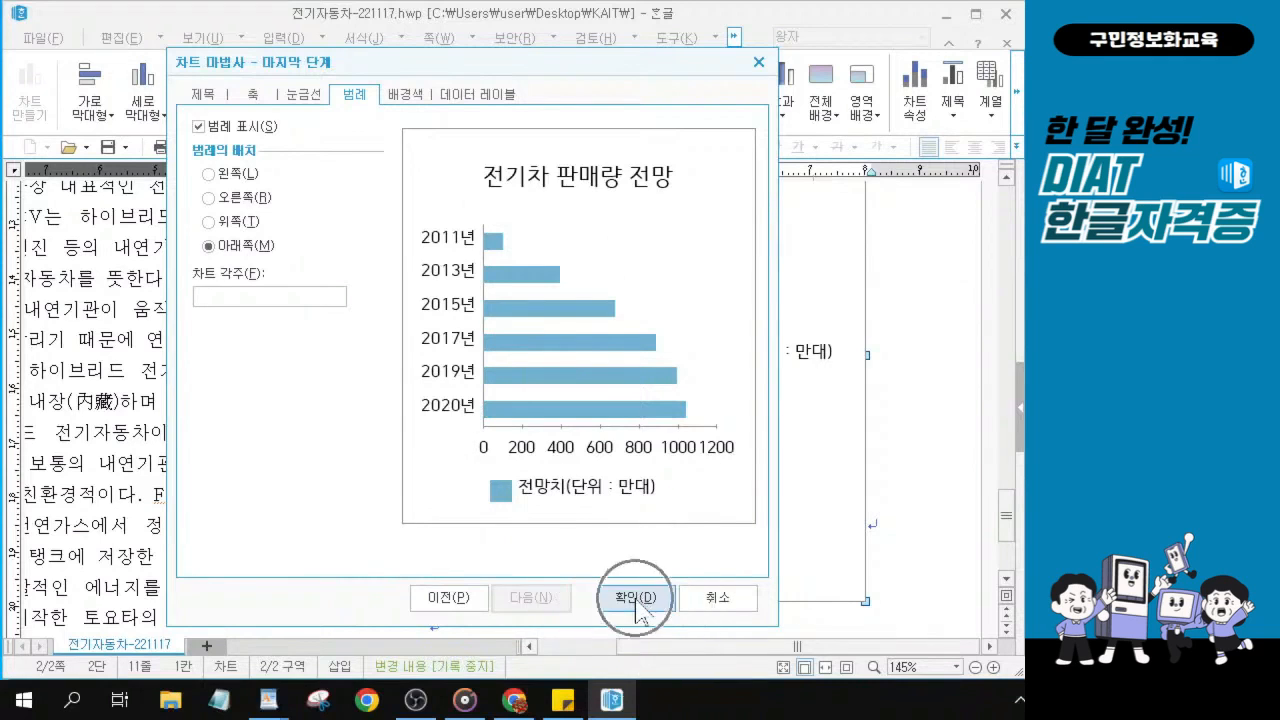
click(448, 606)
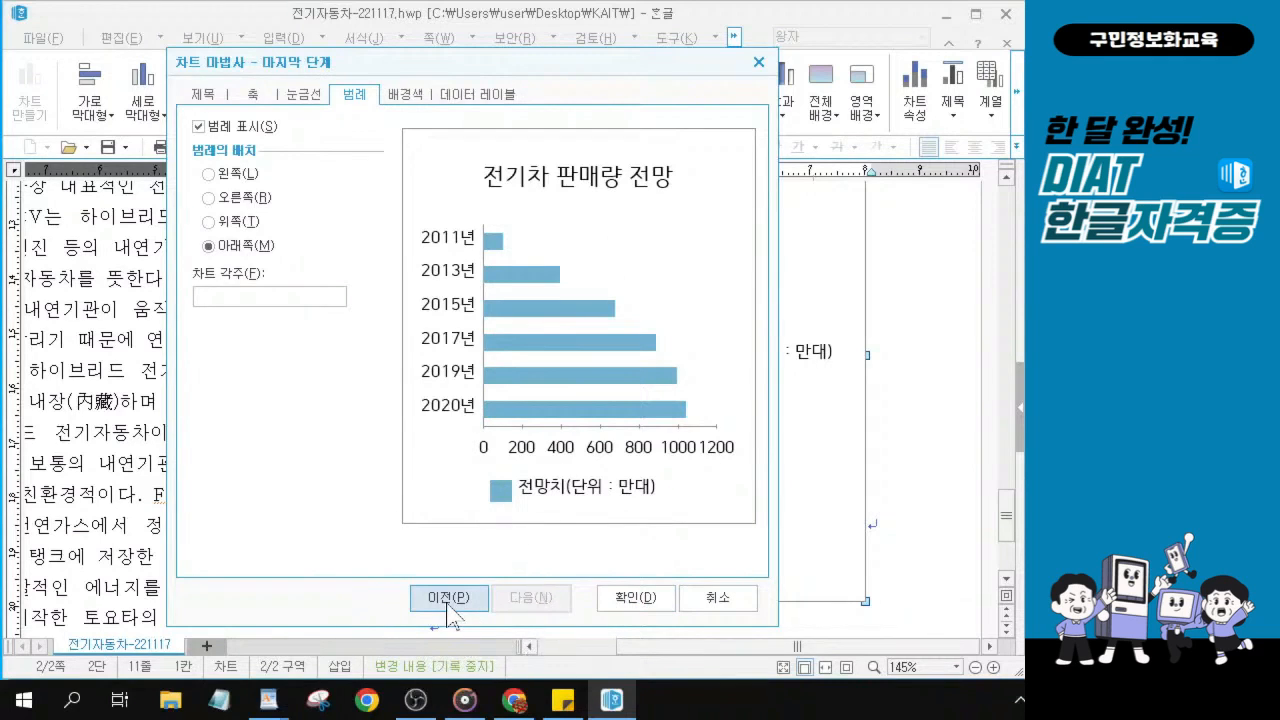
click(634, 603)
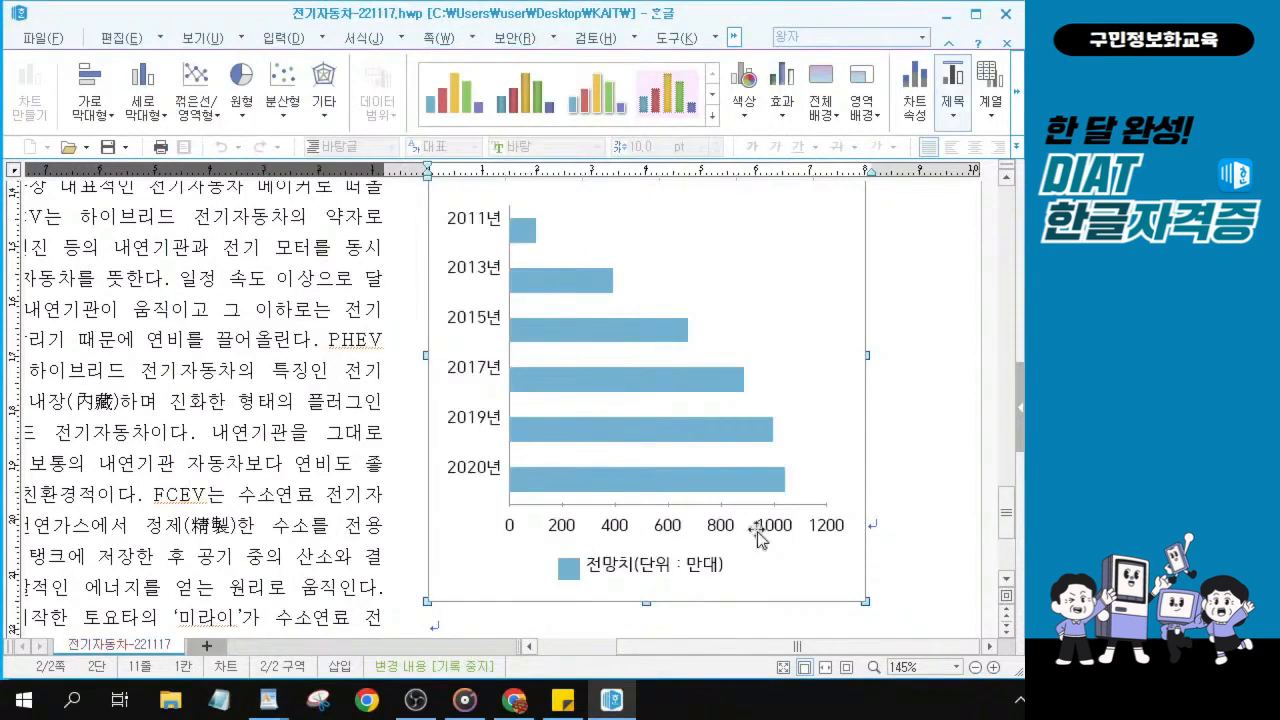
Examine the finished chart in the document, checking its title, axis labels and legend.
scroll(800, 336, up, 3)
scroll(807, 485, down, 3)
ctrl+scroll(960, 420, down, 1)
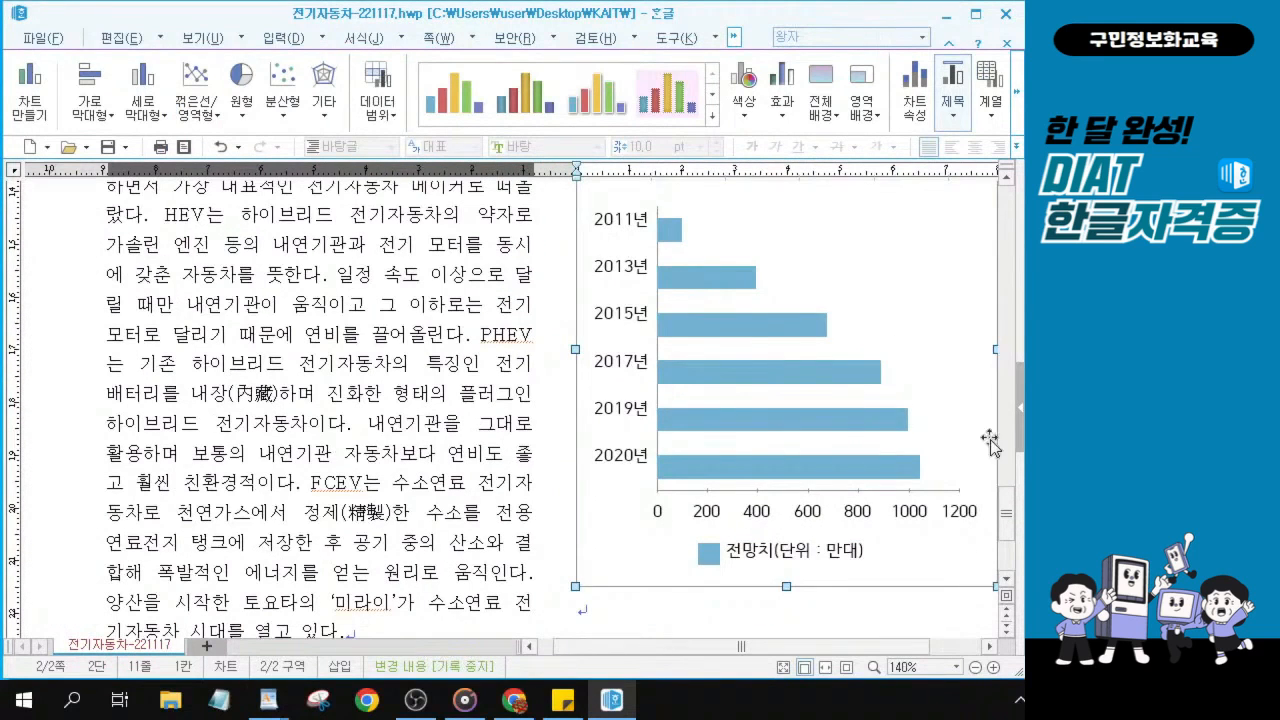
click(795, 614)
drag(831, 648, 861, 648)
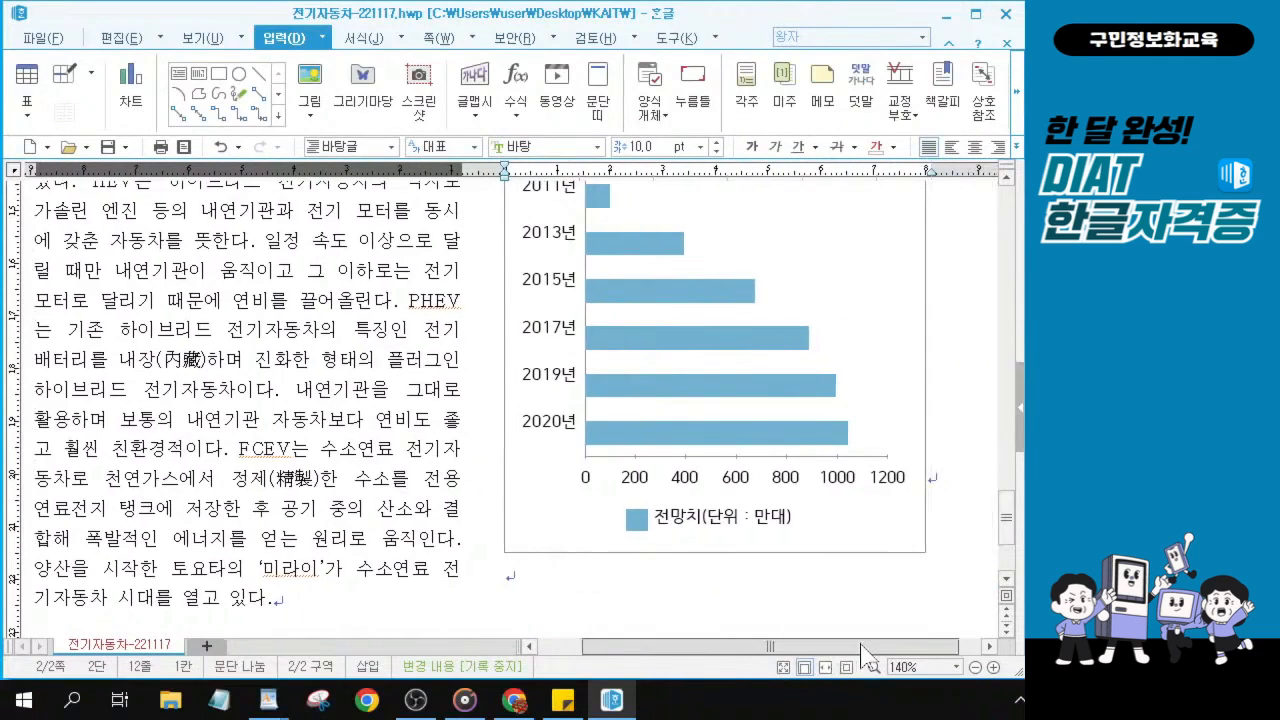
scroll(926, 487, up, 2)
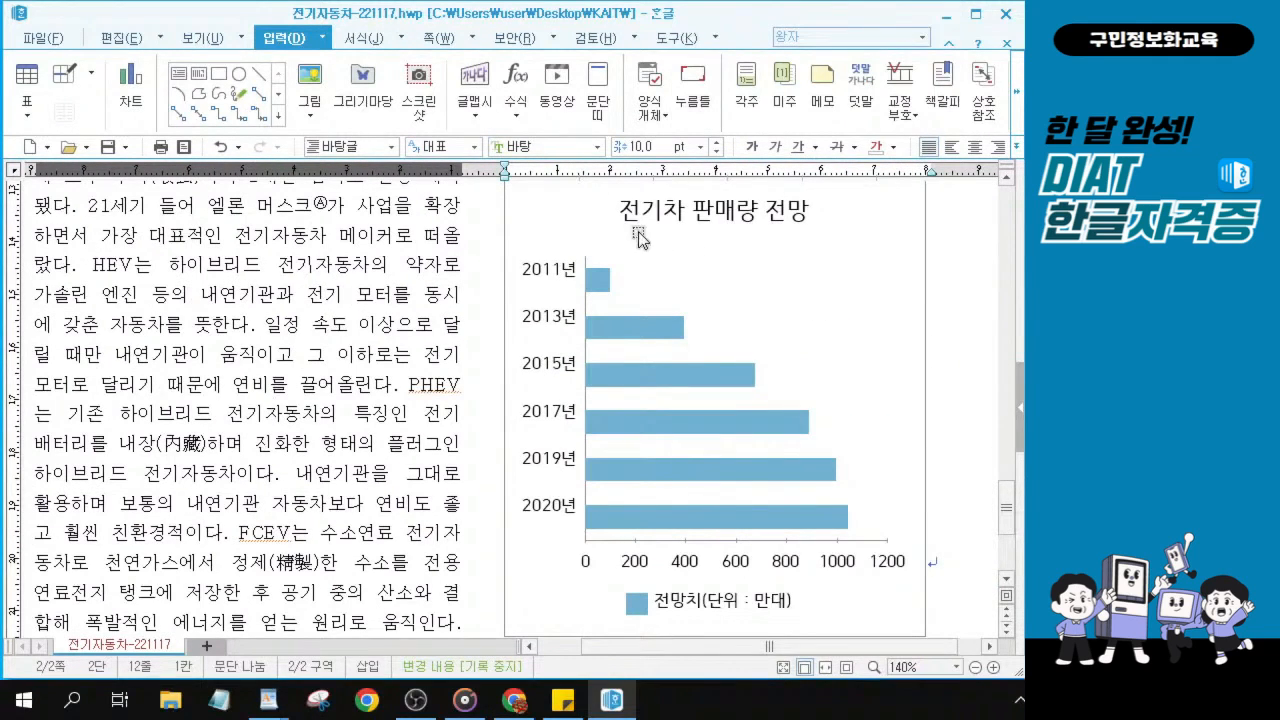
key(ctrl)
scroll(697, 218, up, 2)
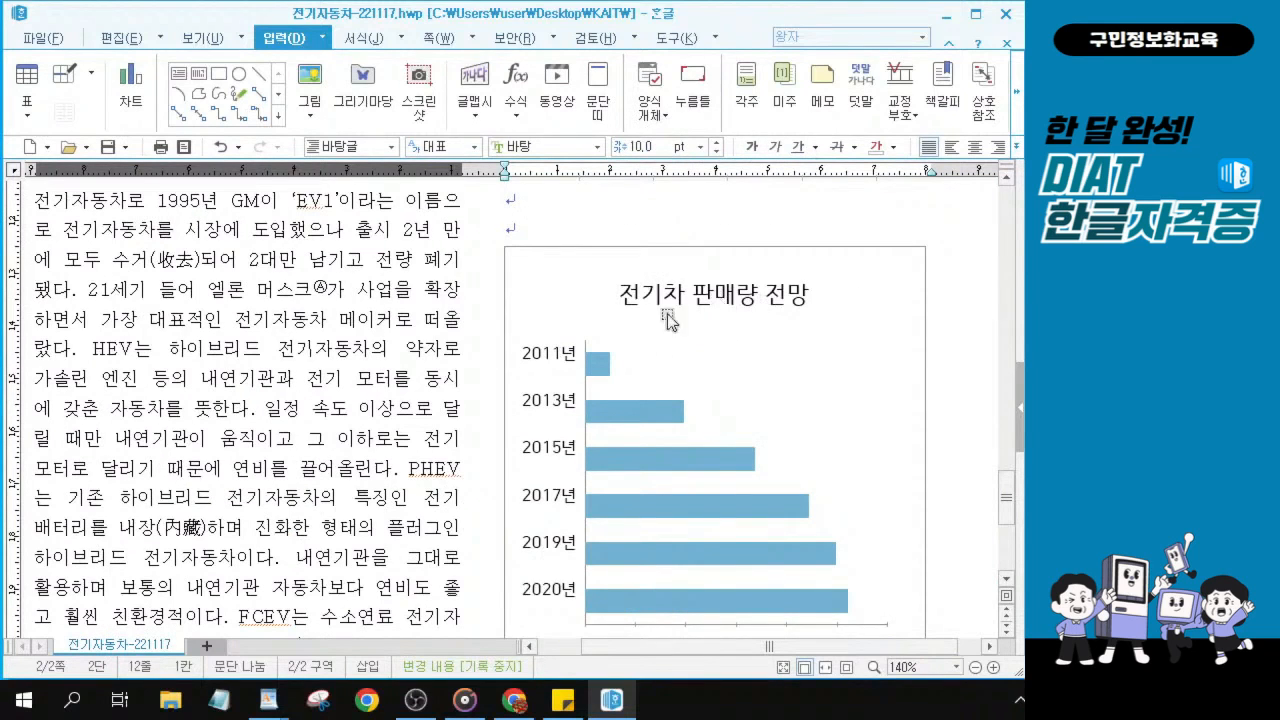
Format the chart title "전기차 판매량 전망" in the 휴먼옛체 font with bold and apply the settings.
click(695, 346)
key(ctrl)
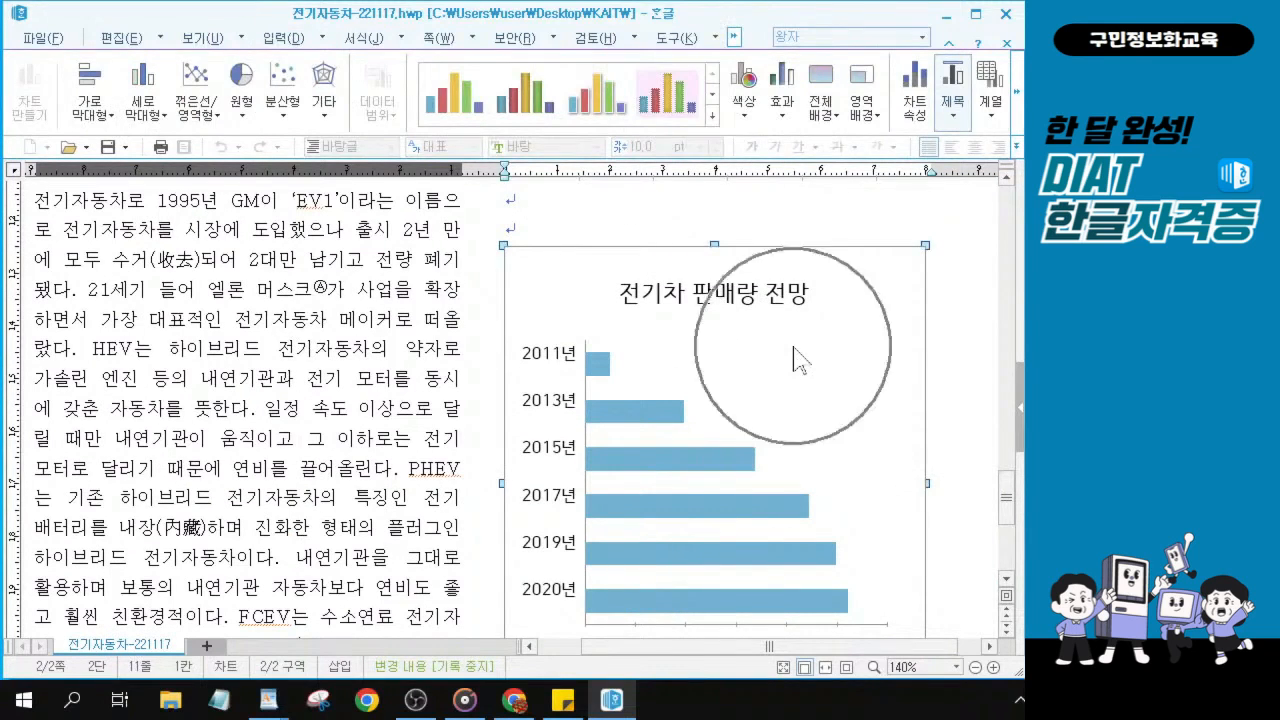
key(ctrl)
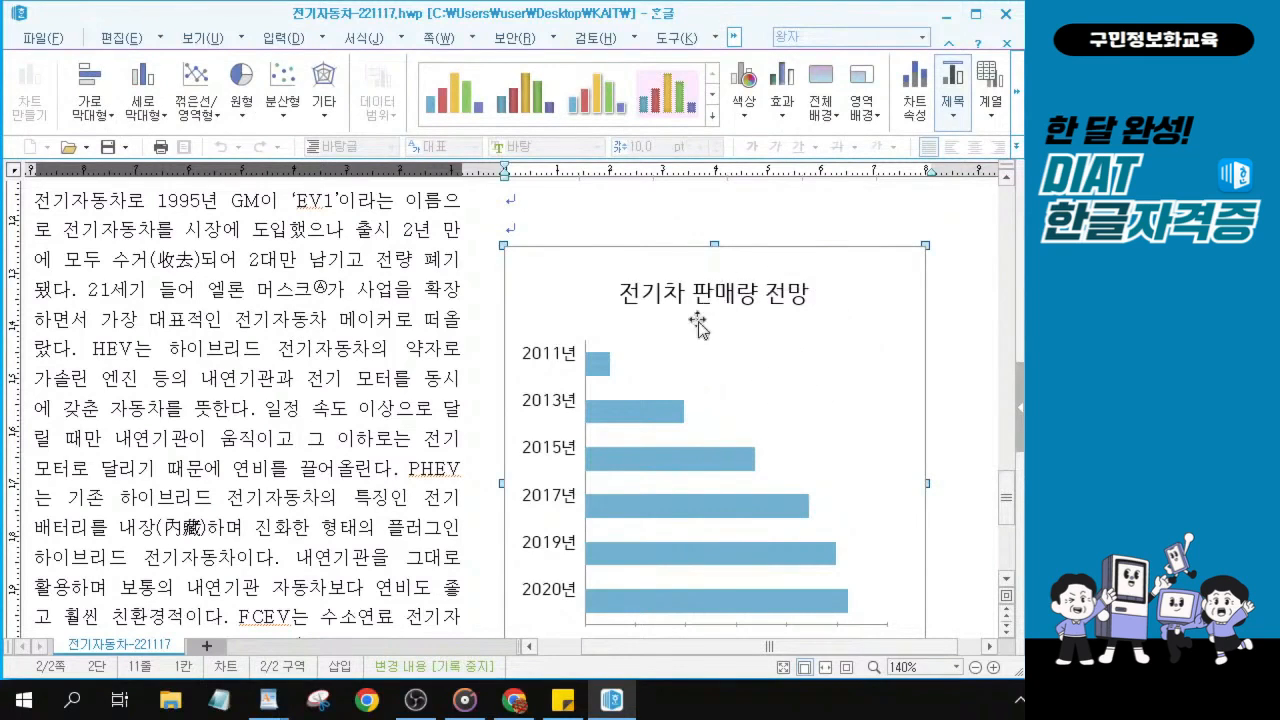
key(ctrl)
key(ctrl)
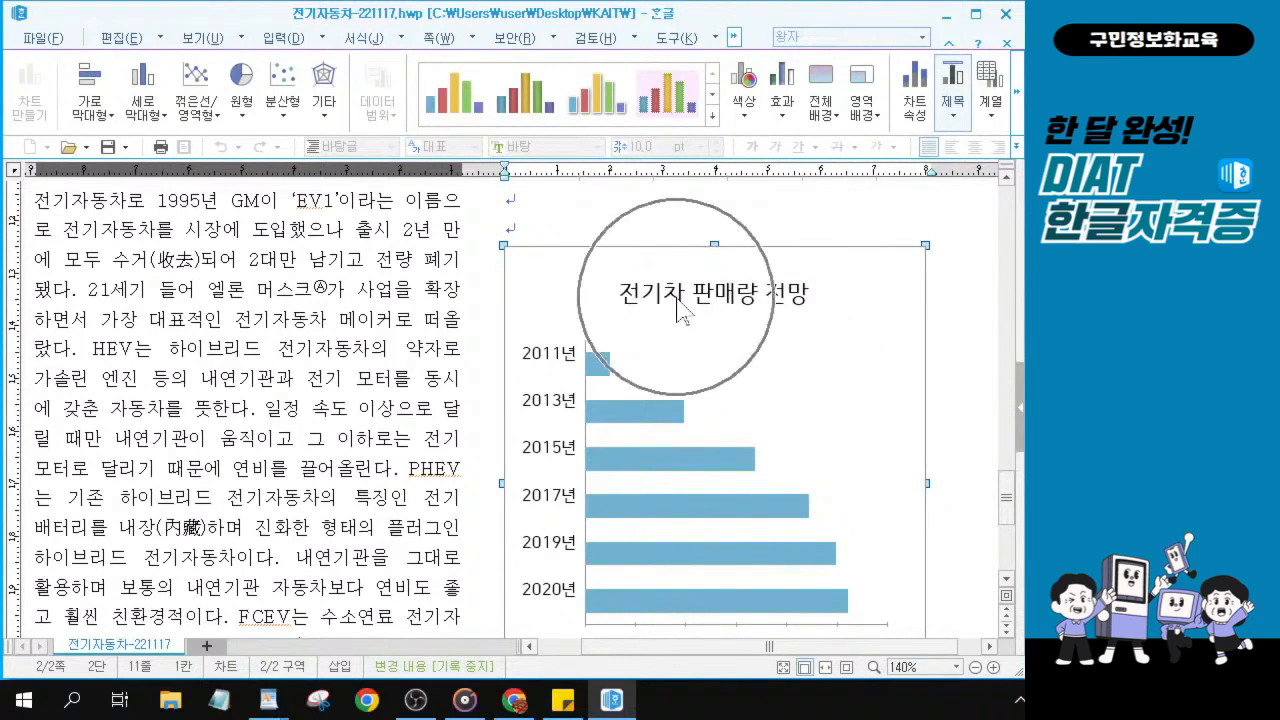
key(ctrl)
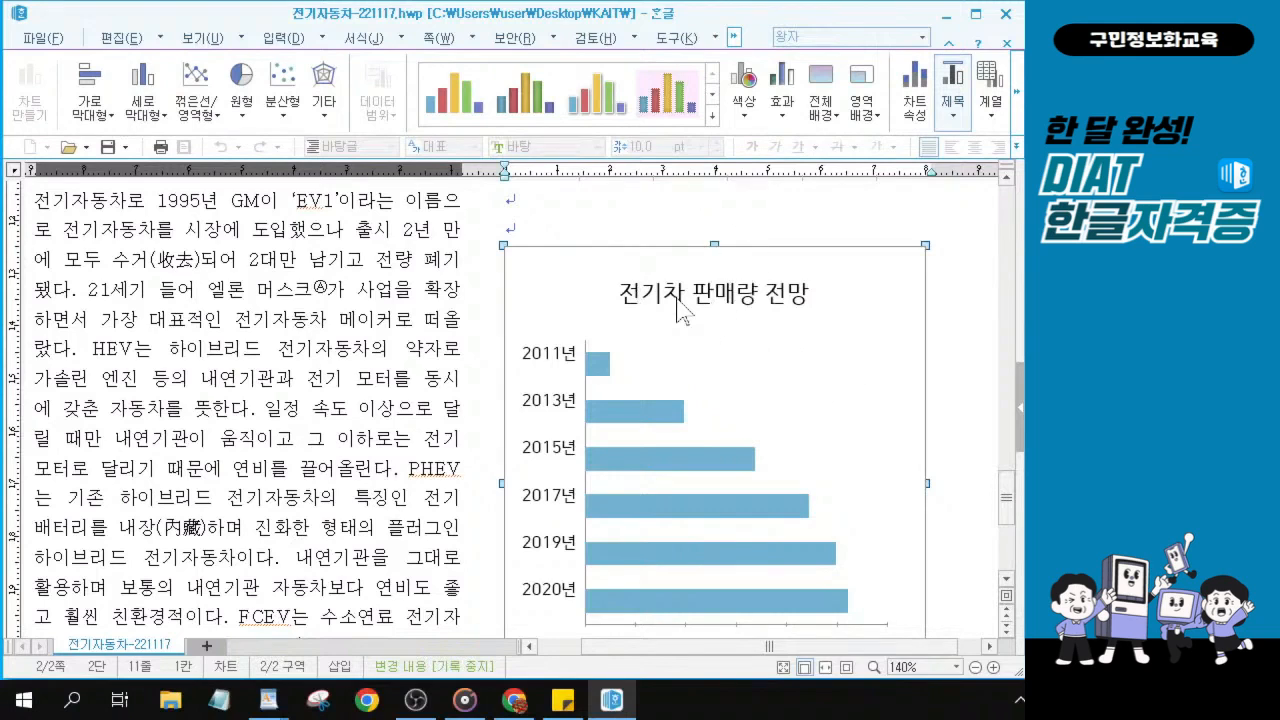
key(ctrl)
double_click(680, 300)
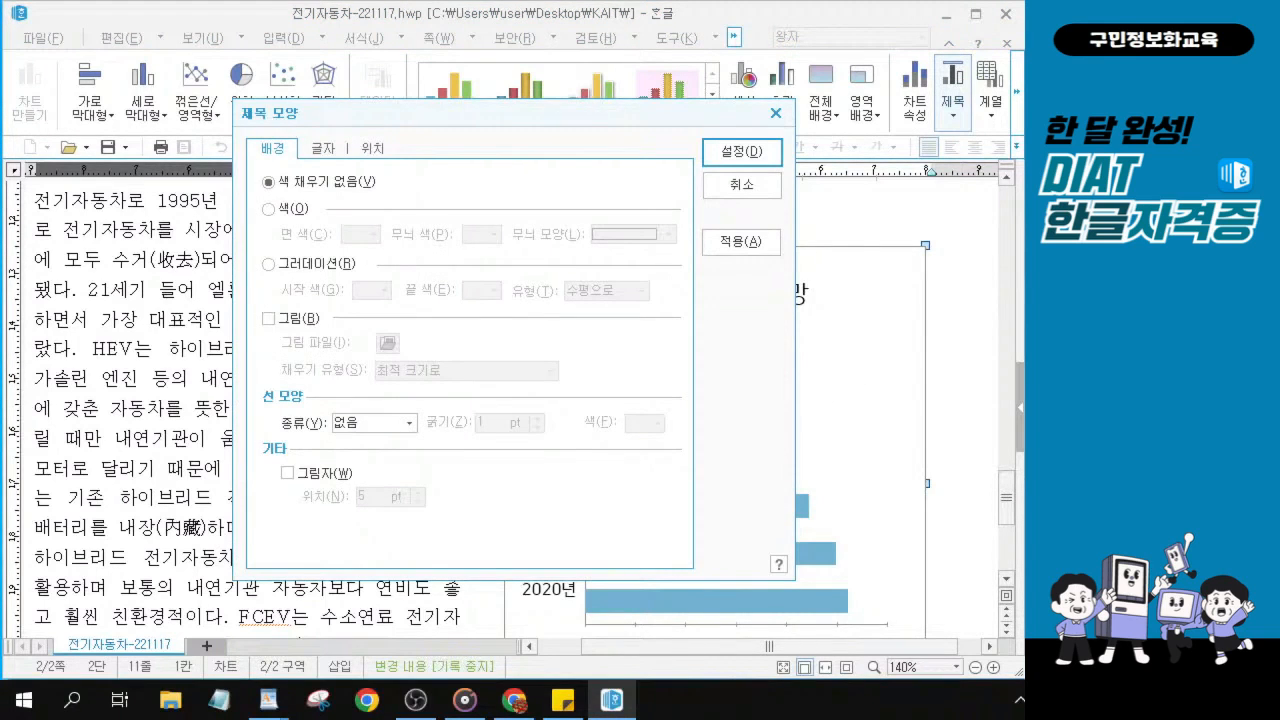
click(330, 153)
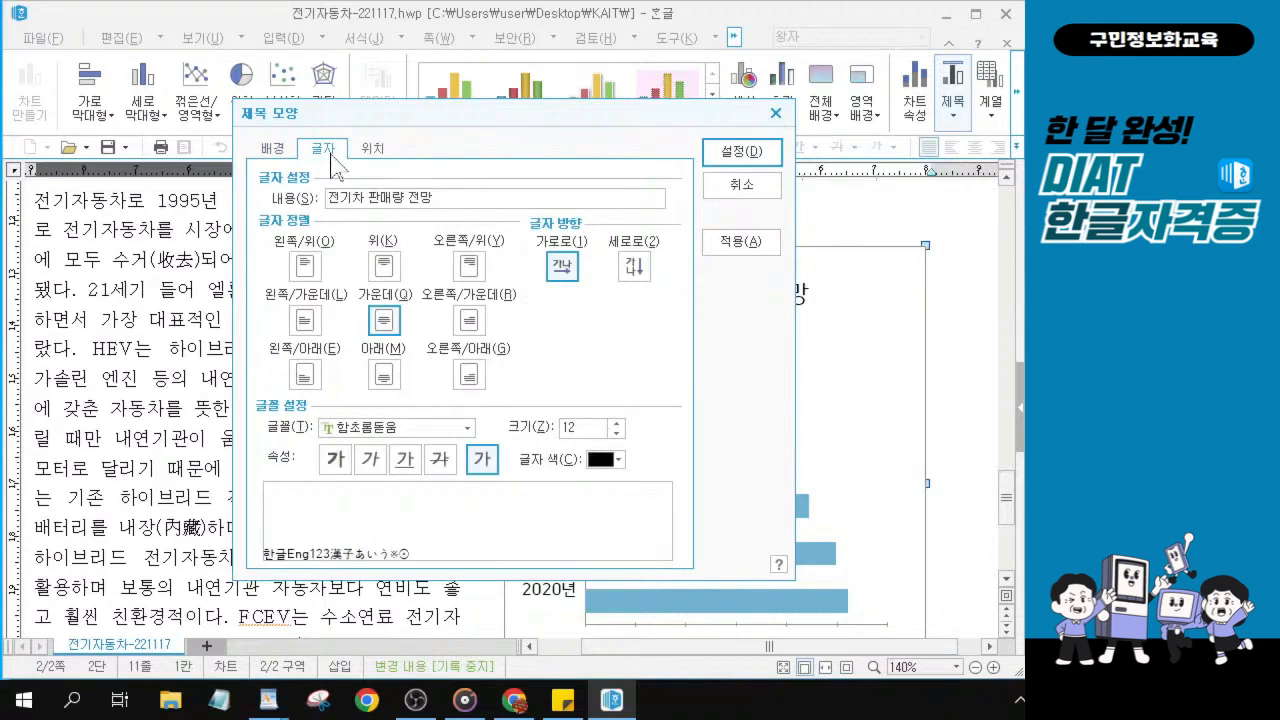
key(ctrl)
key(ctrl)
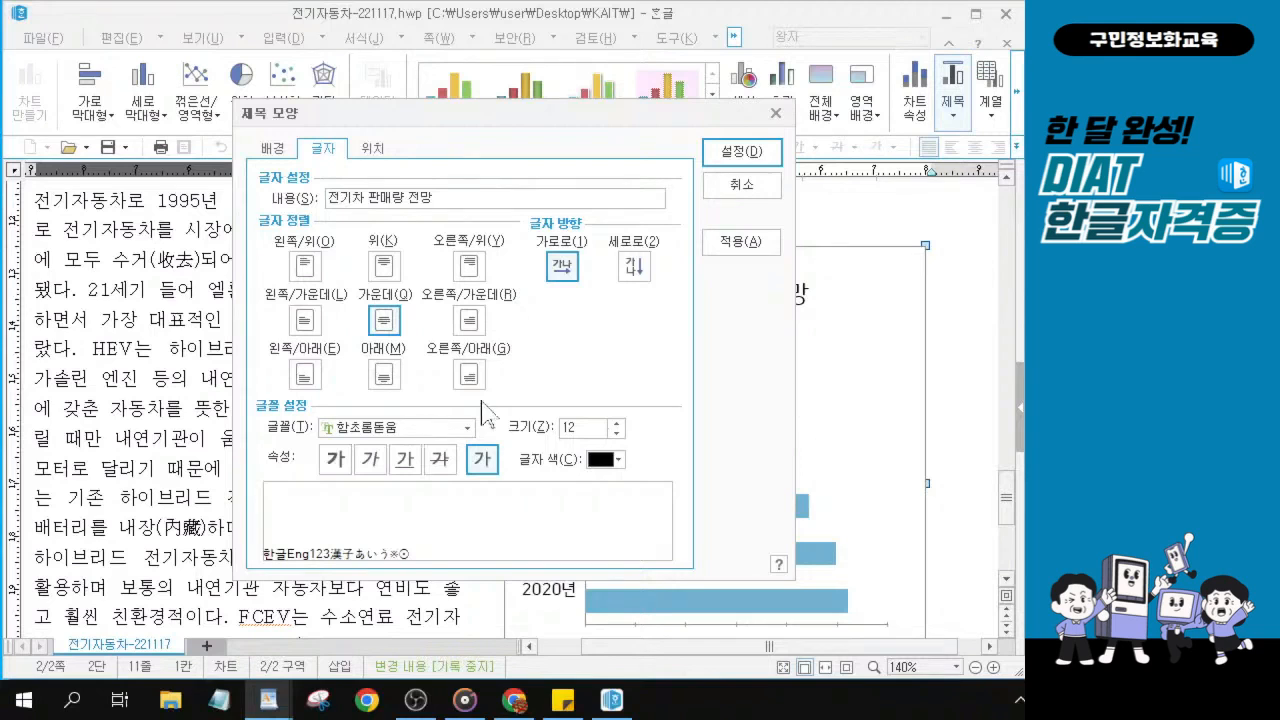
click(466, 428)
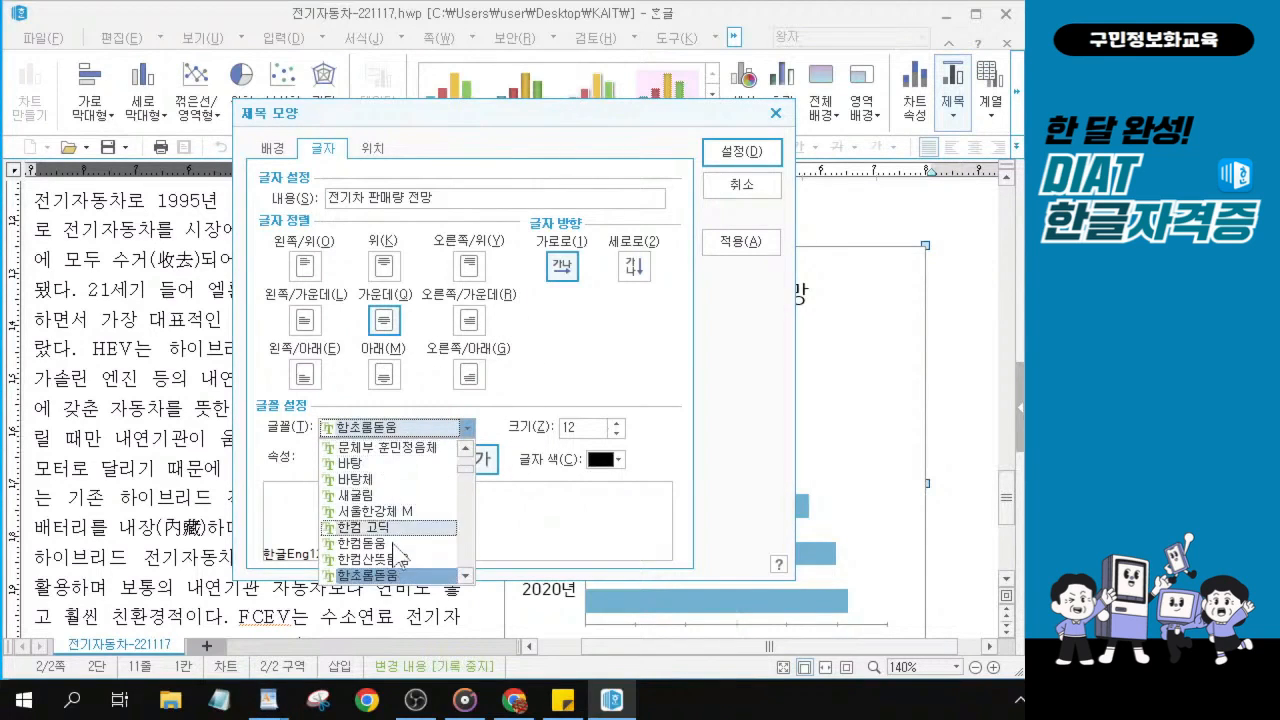
scroll(398, 490, down, 2)
scroll(398, 490, down, 2)
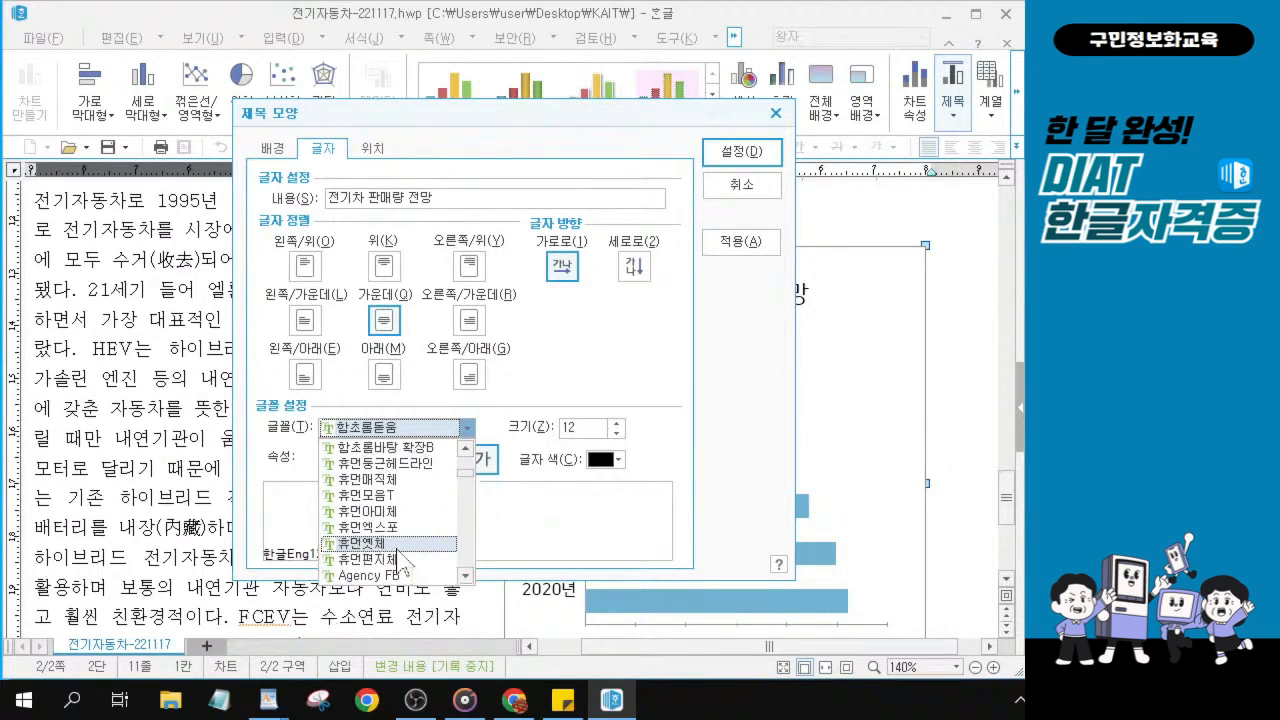
click(397, 547)
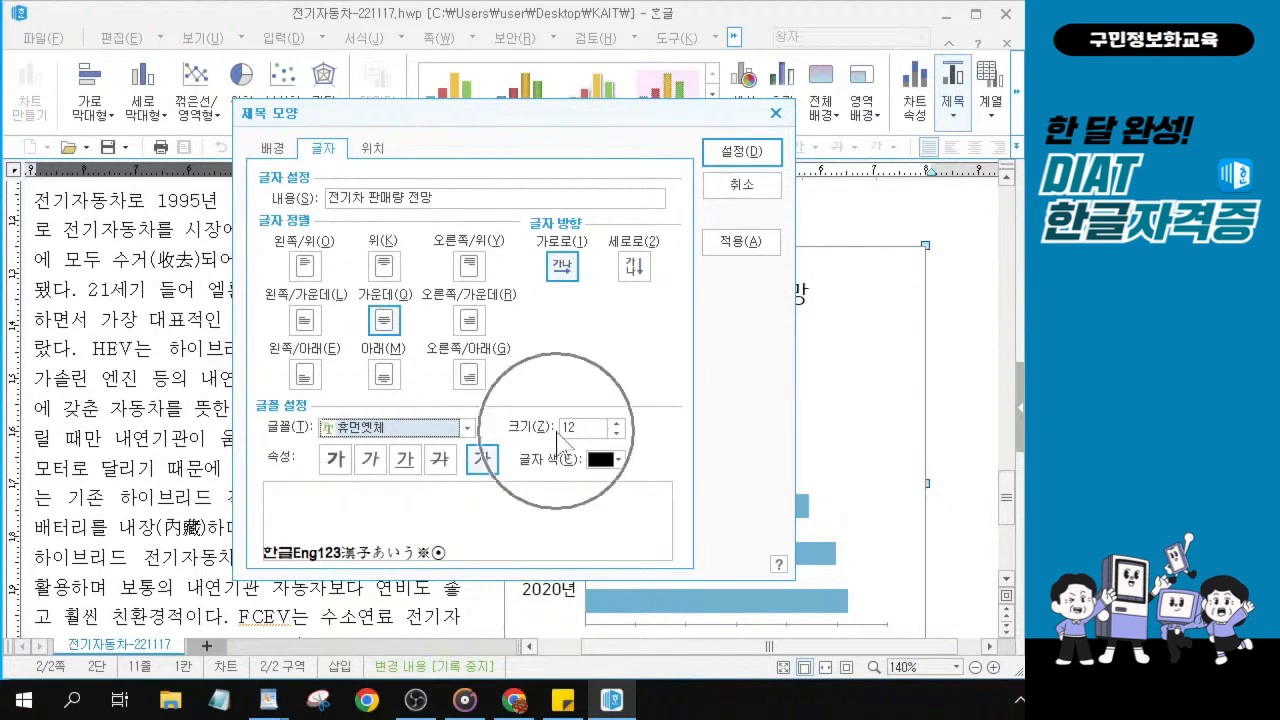
click(335, 459)
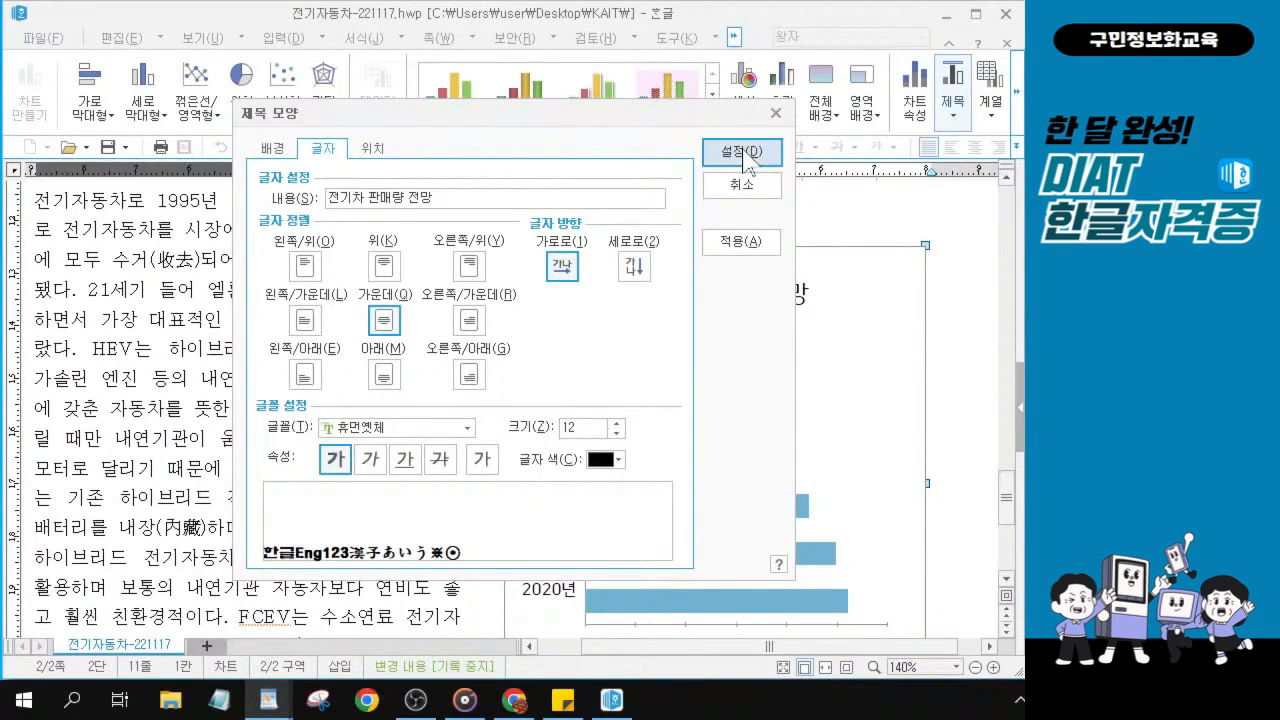
click(744, 153)
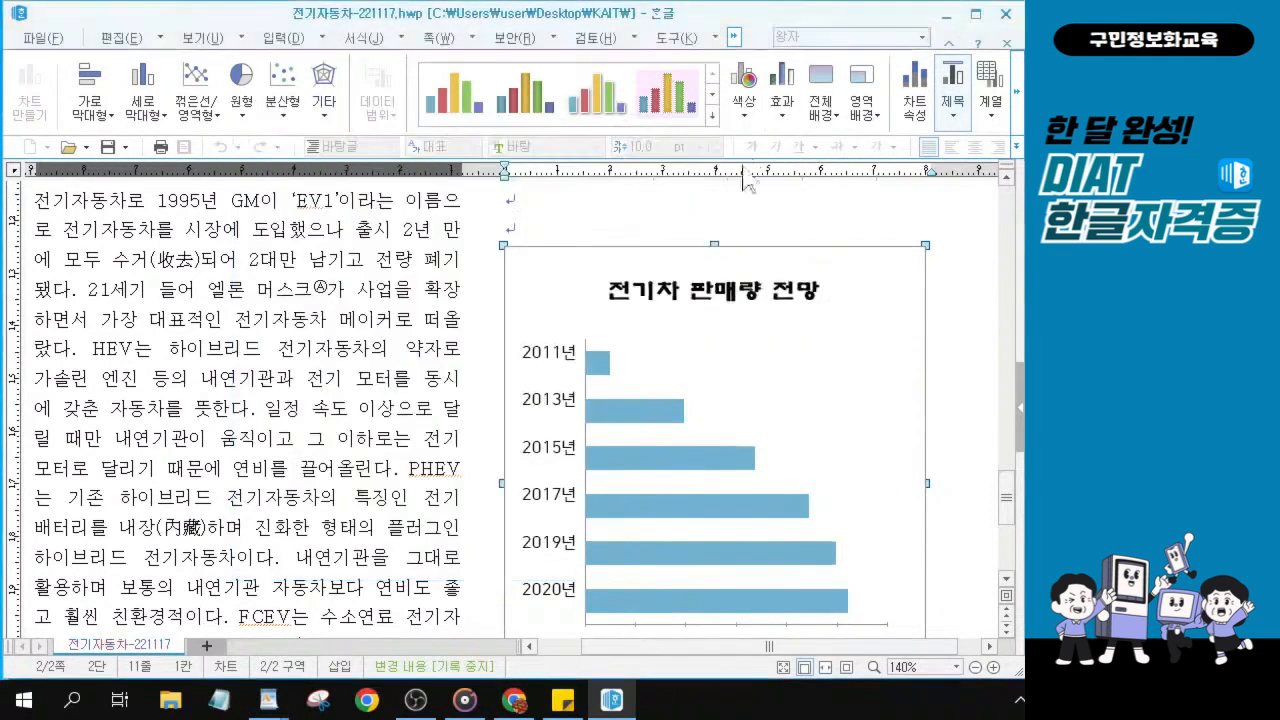
Open the format settings of the chart's year axis labels and move the dialog aside to examine the labels.
key(alt+Tab)
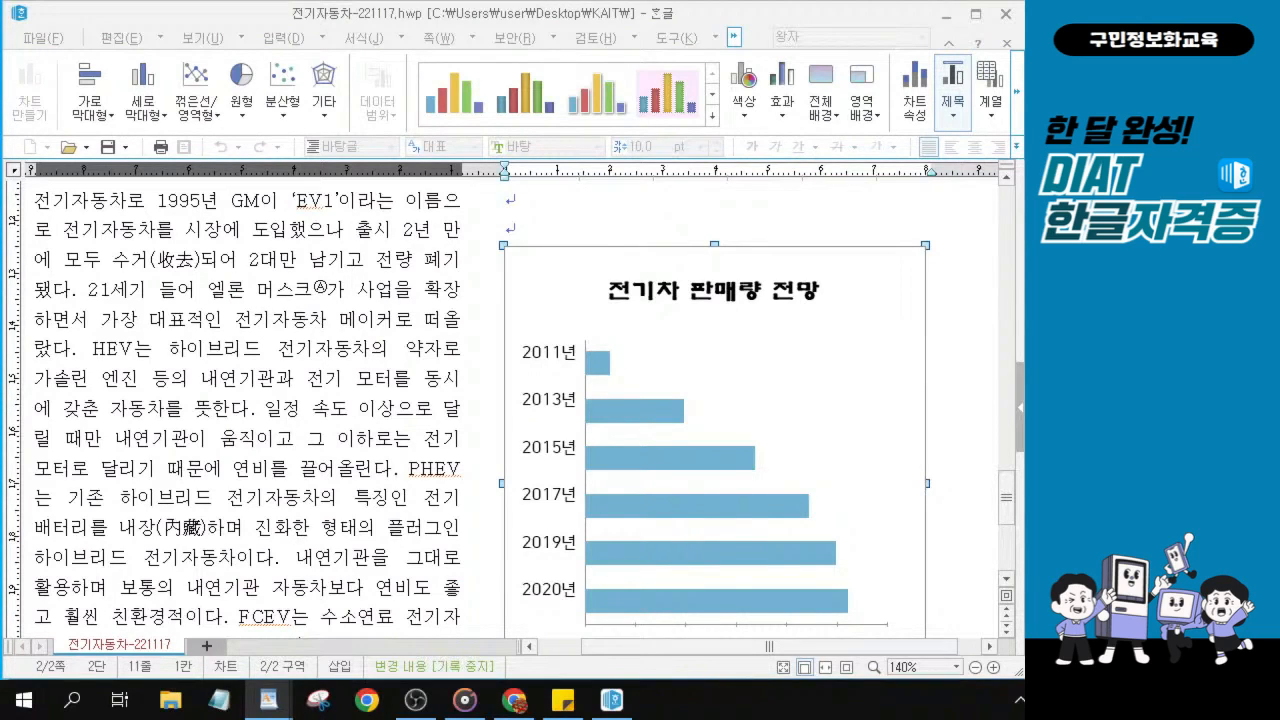
double_click(555, 458)
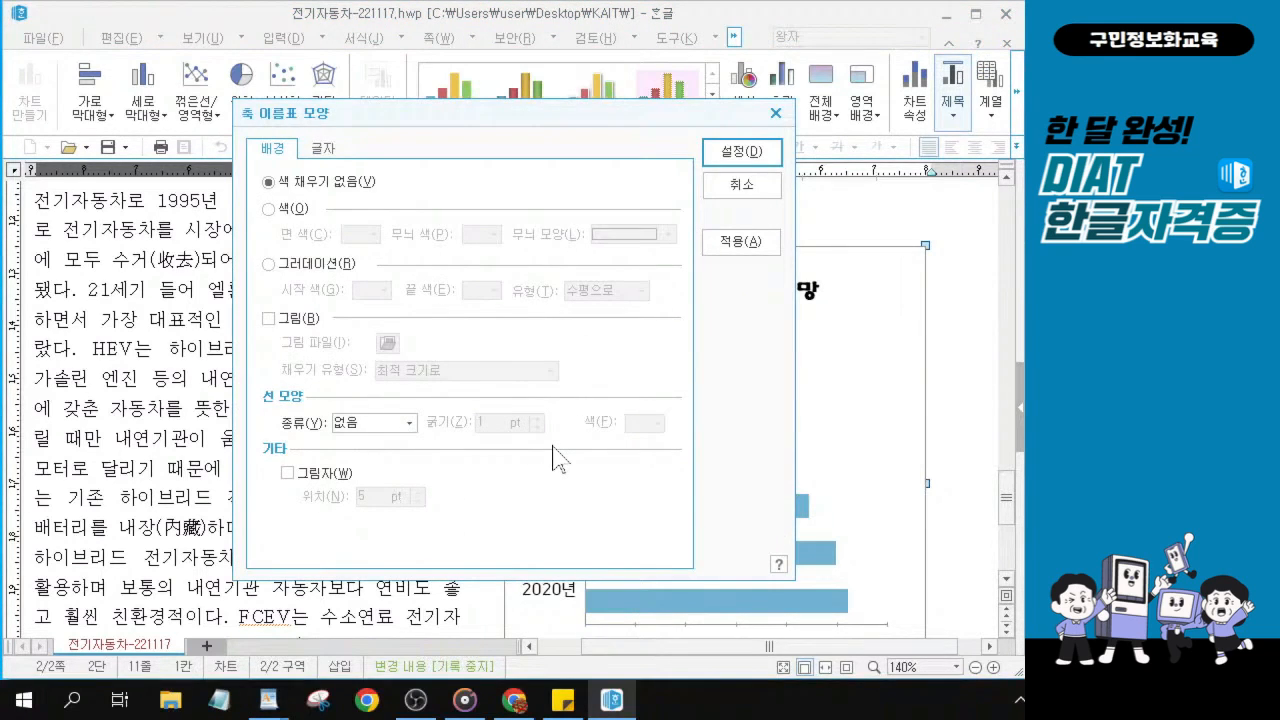
drag(586, 115, 287, 106)
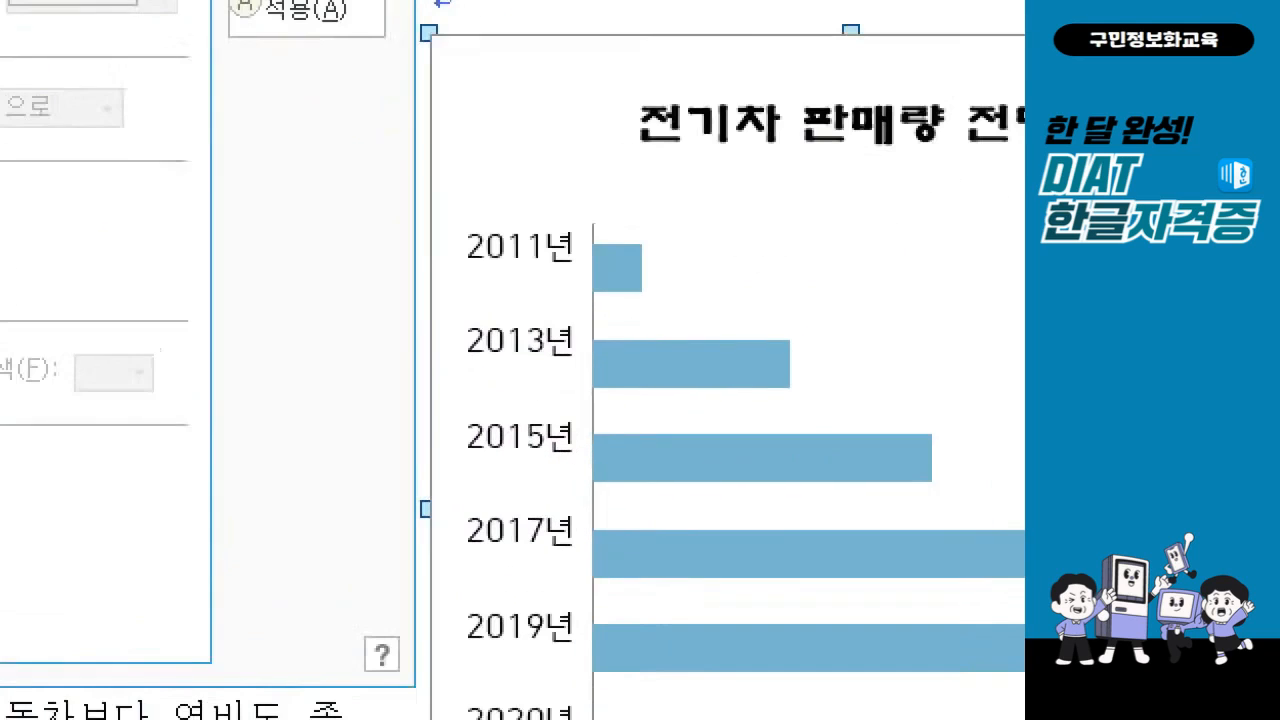
drag(568, 397, 601, 443)
drag(607, 394, 577, 435)
mouse_move(456, 224)
mouse_down()
mouse_move(530, 654)
mouse_move(567, 702)
mouse_up()
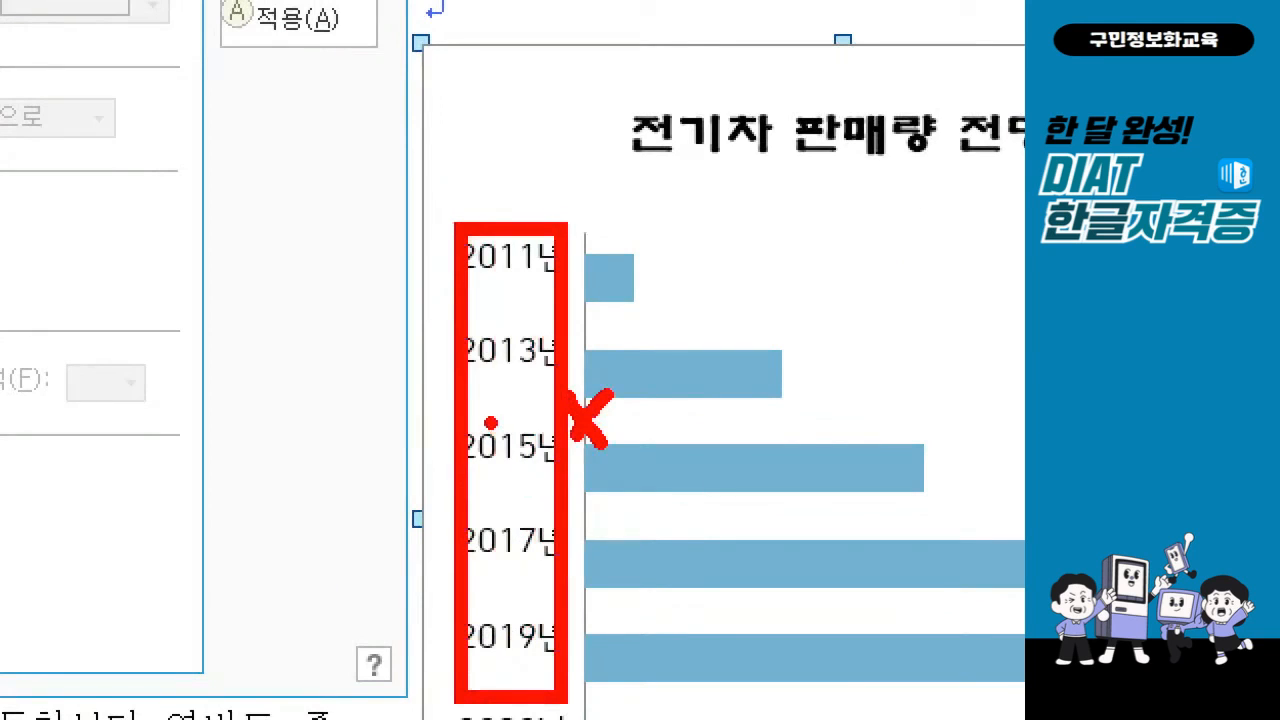
drag(488, 420, 543, 394)
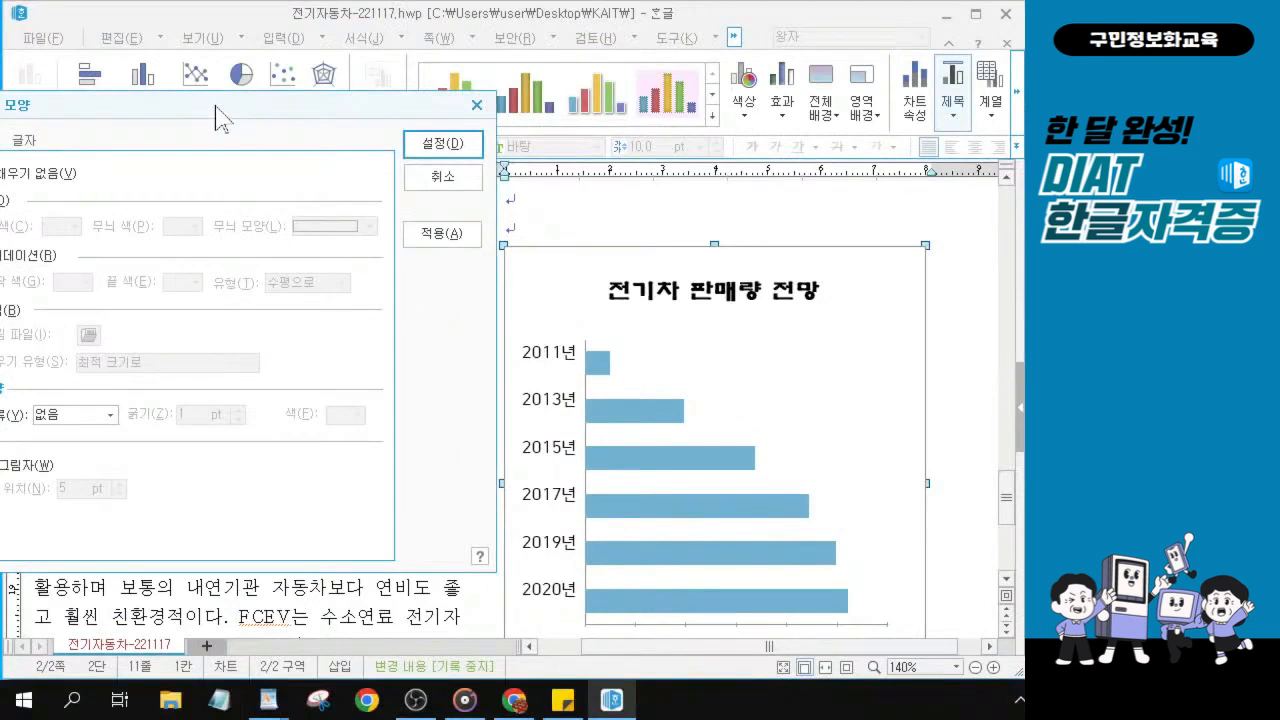
drag(215, 103, 509, 166)
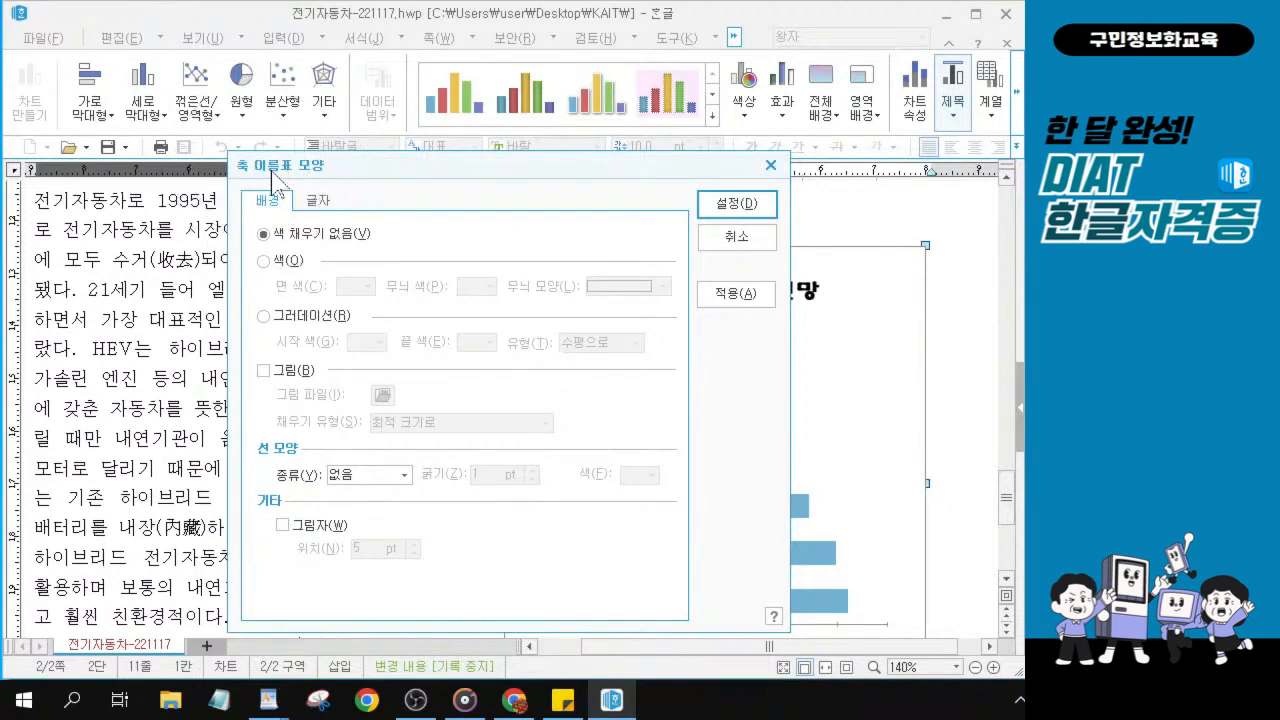
Set the year axis labels' font to 돋움 with italic style in the axis label format settings.
click(328, 200)
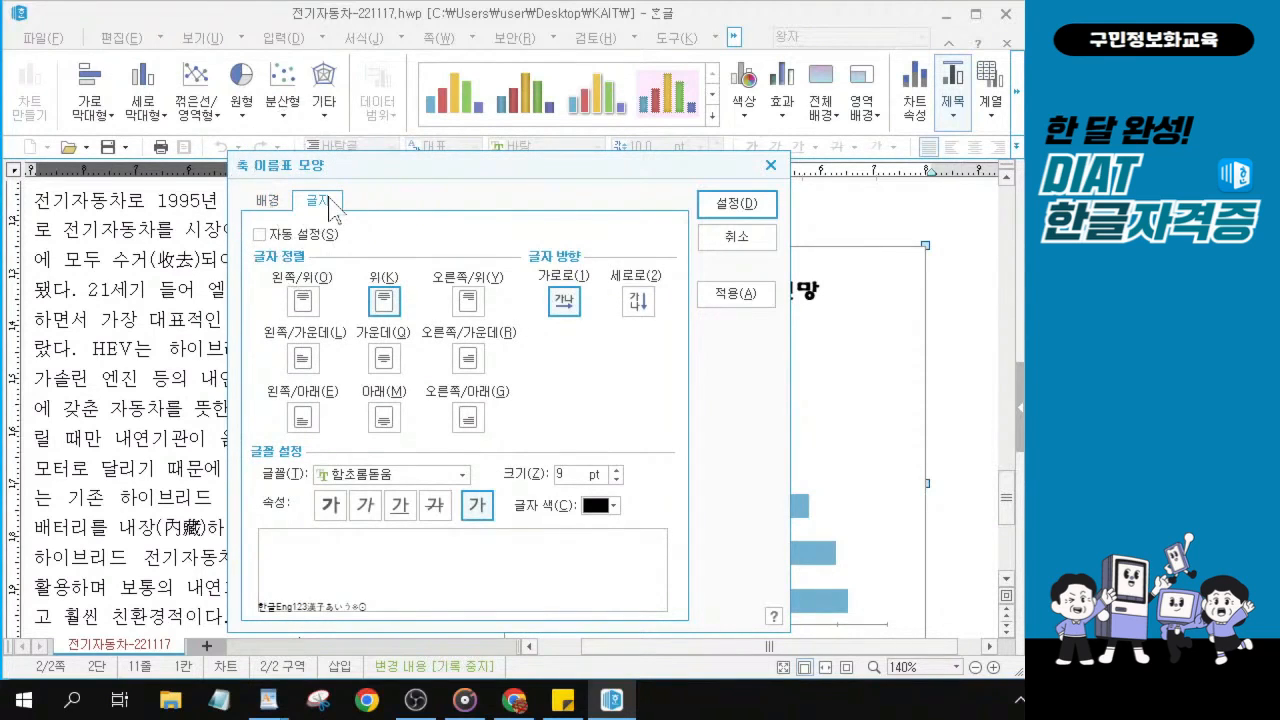
click(464, 476)
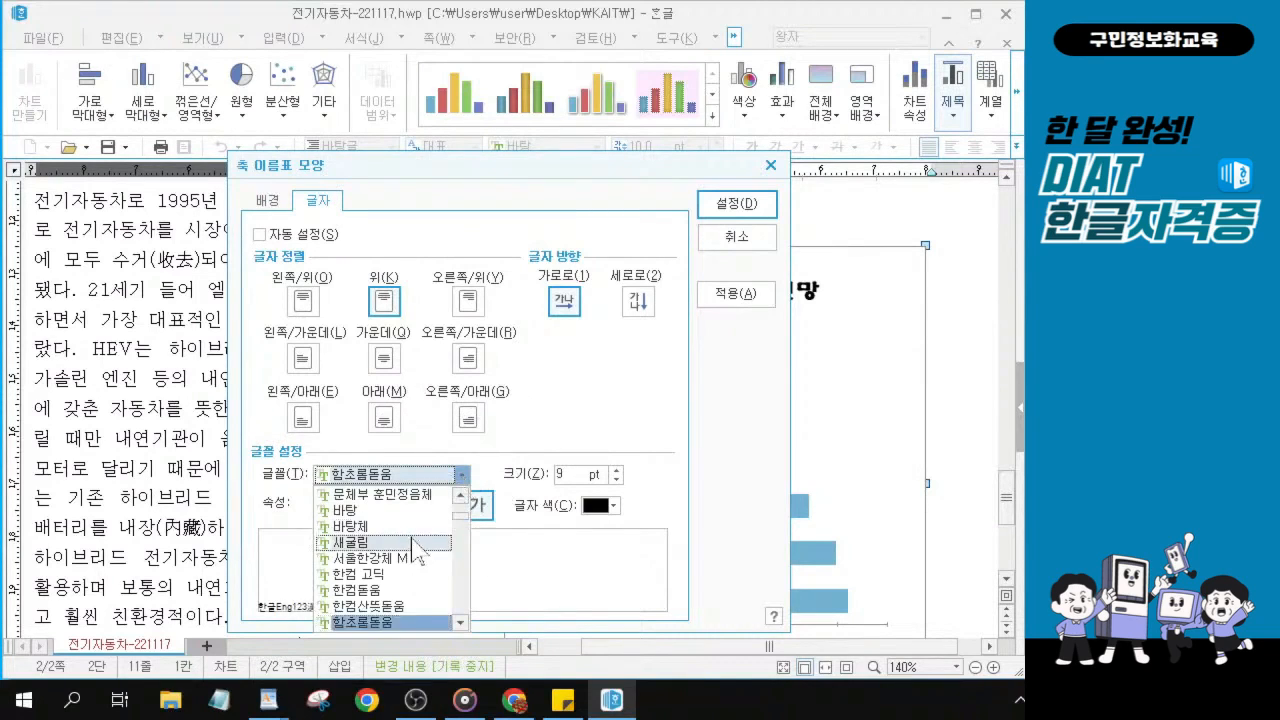
scroll(414, 556, up, 5)
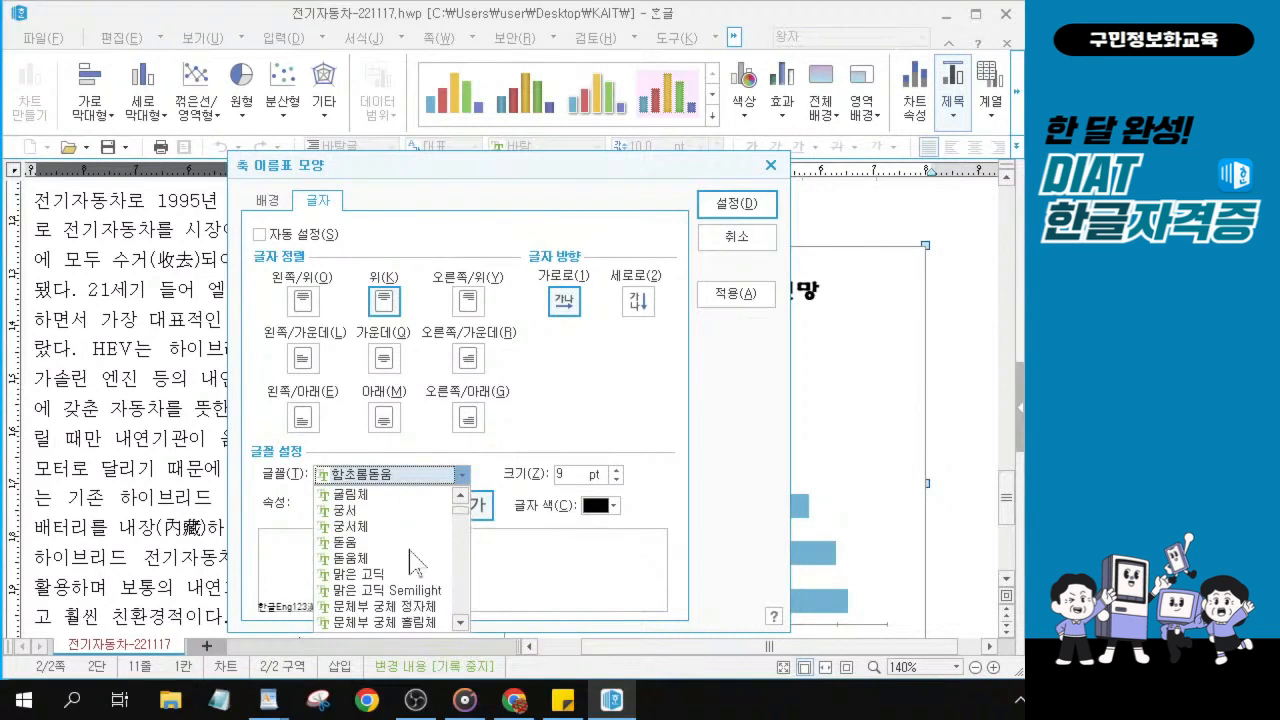
scroll(415, 563, down, 1)
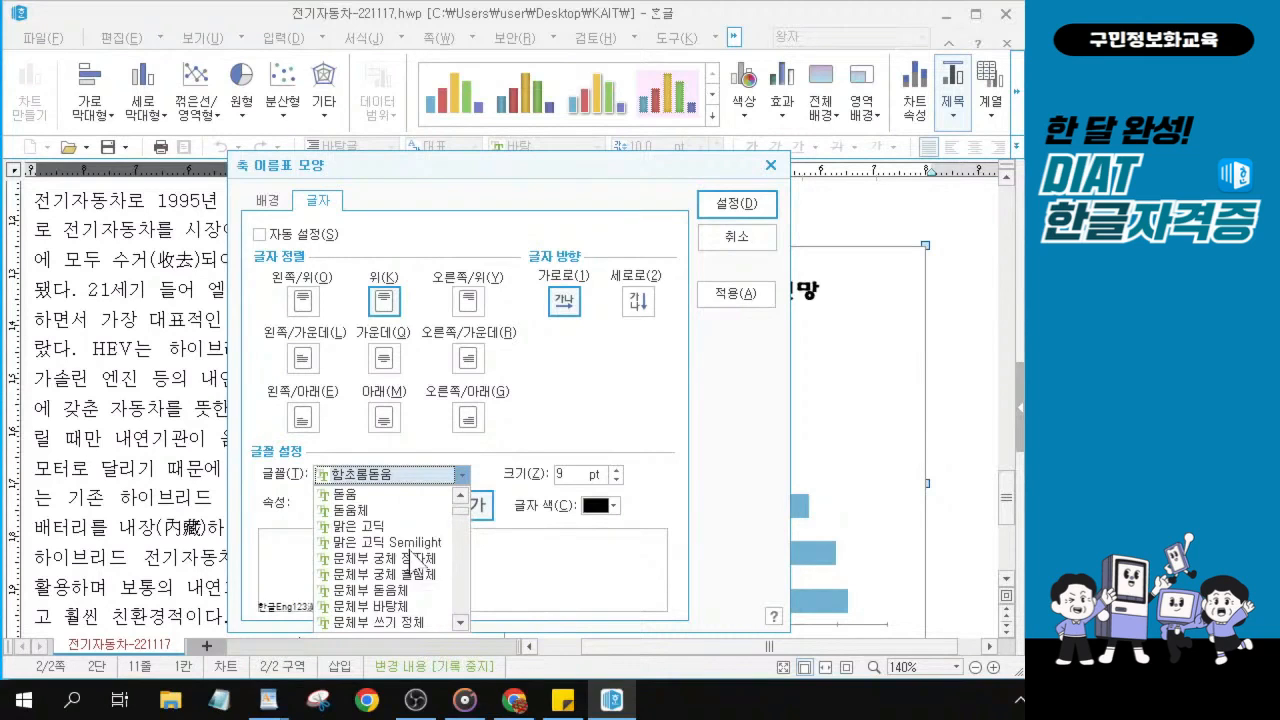
scroll(412, 562, up, 1)
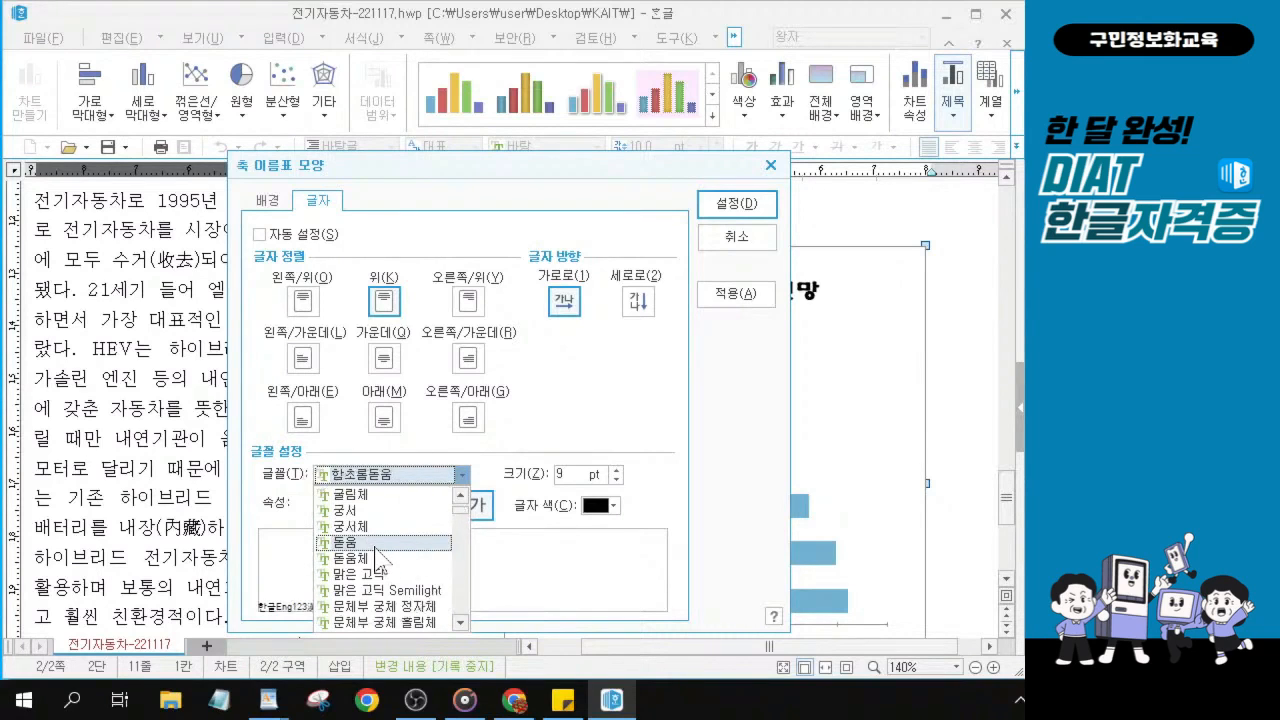
key(ctrl)
click(372, 545)
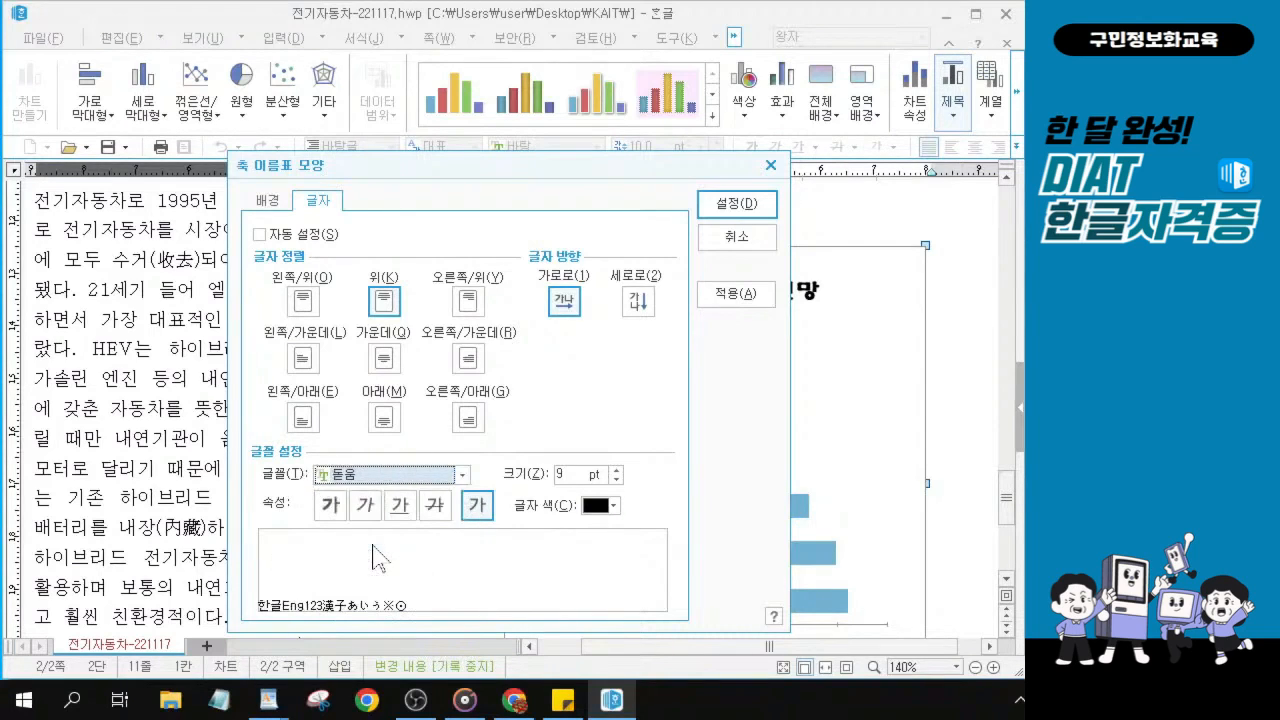
click(362, 507)
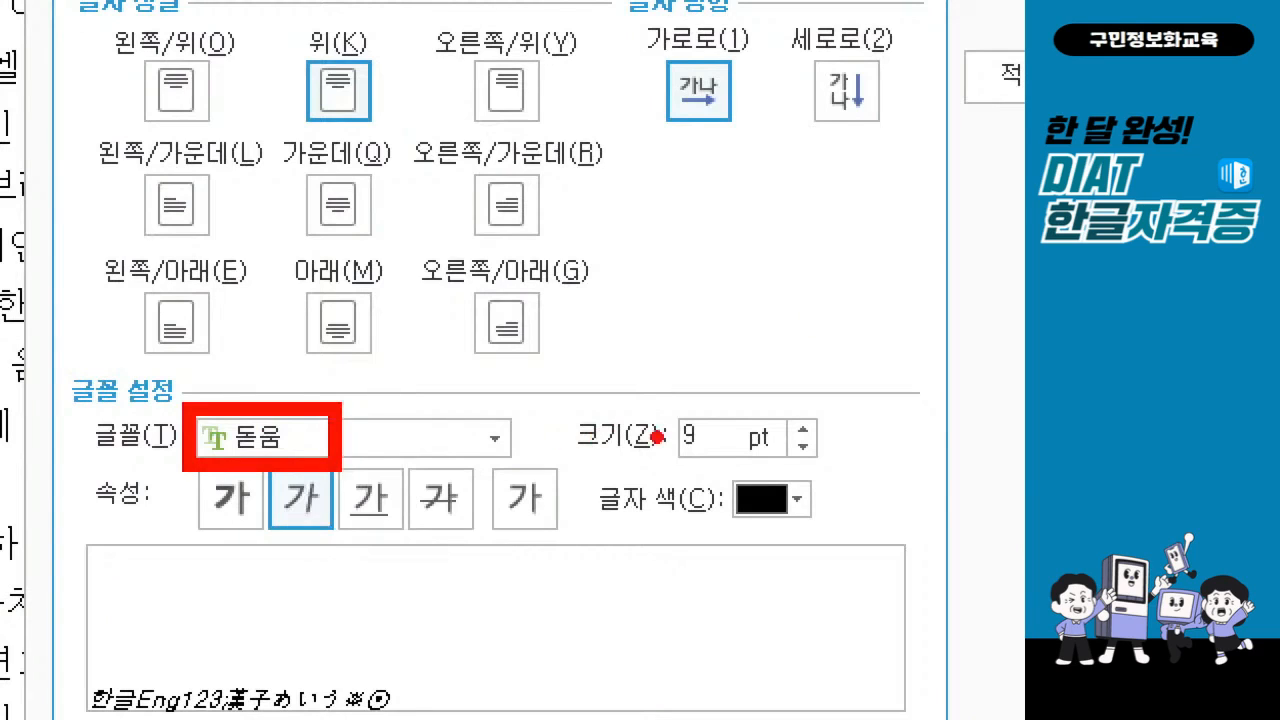
drag(679, 466, 704, 463)
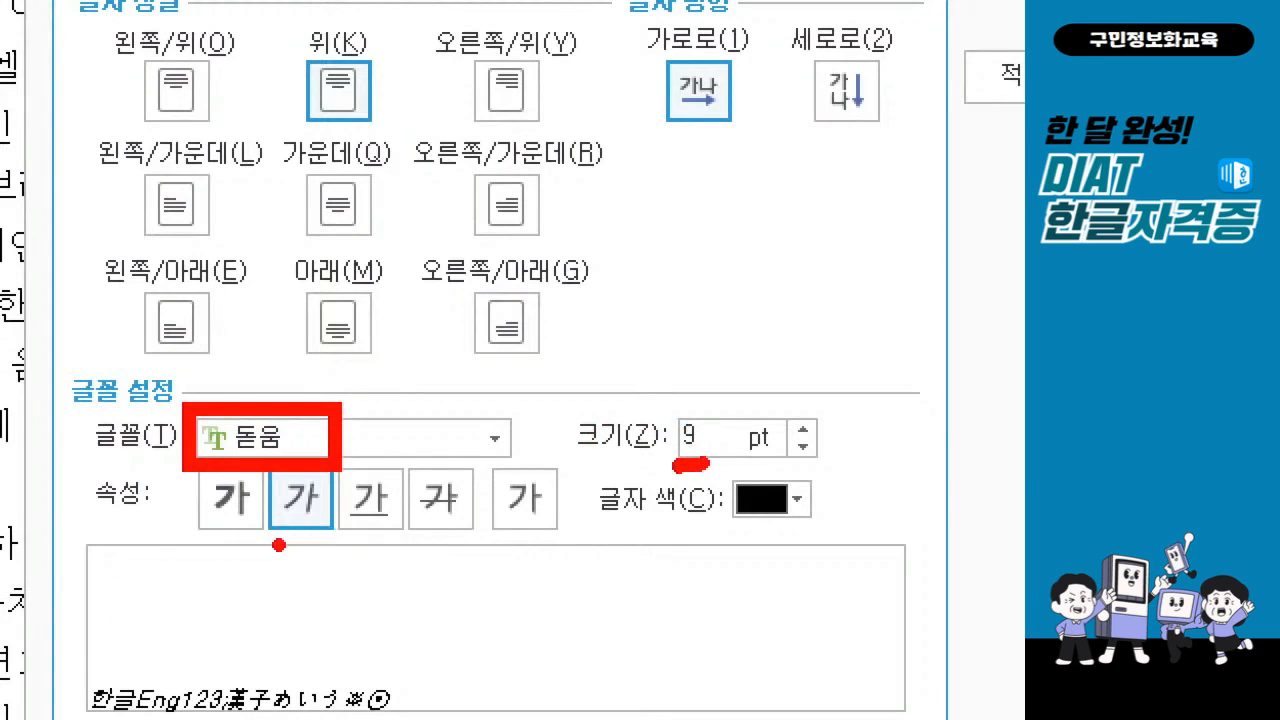
drag(272, 545, 340, 553)
drag(263, 557, 272, 546)
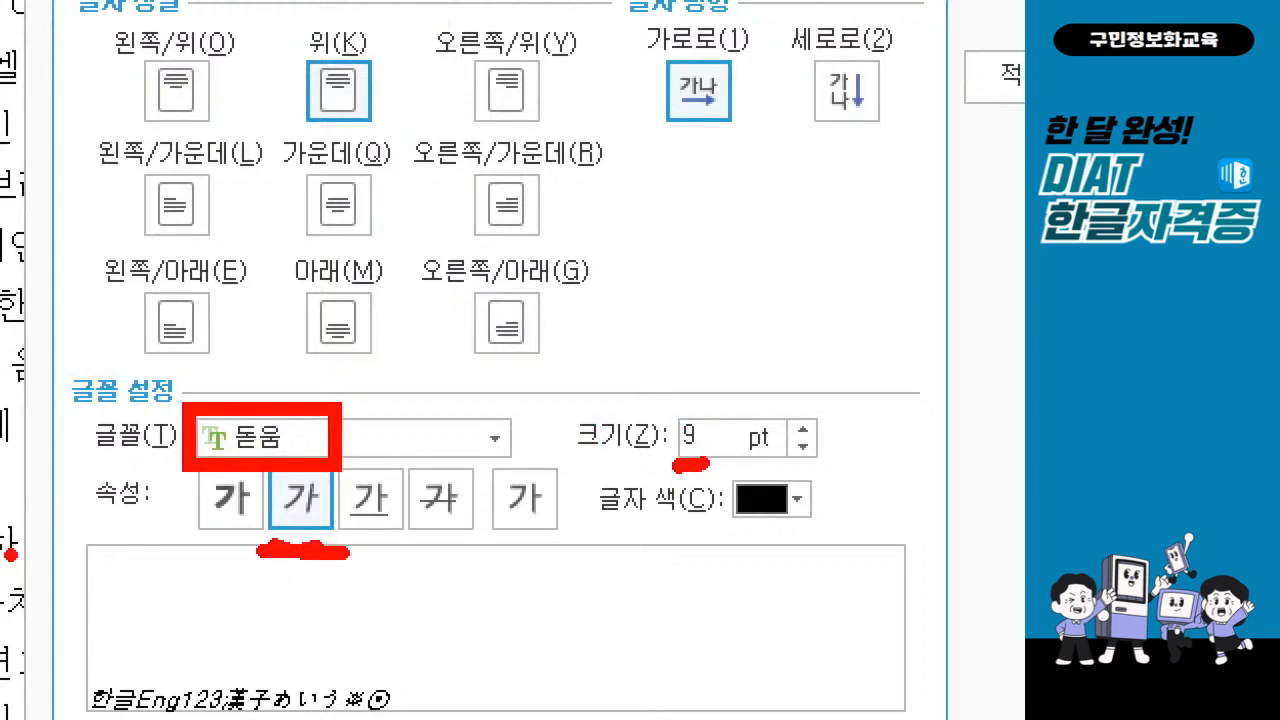
key(e)
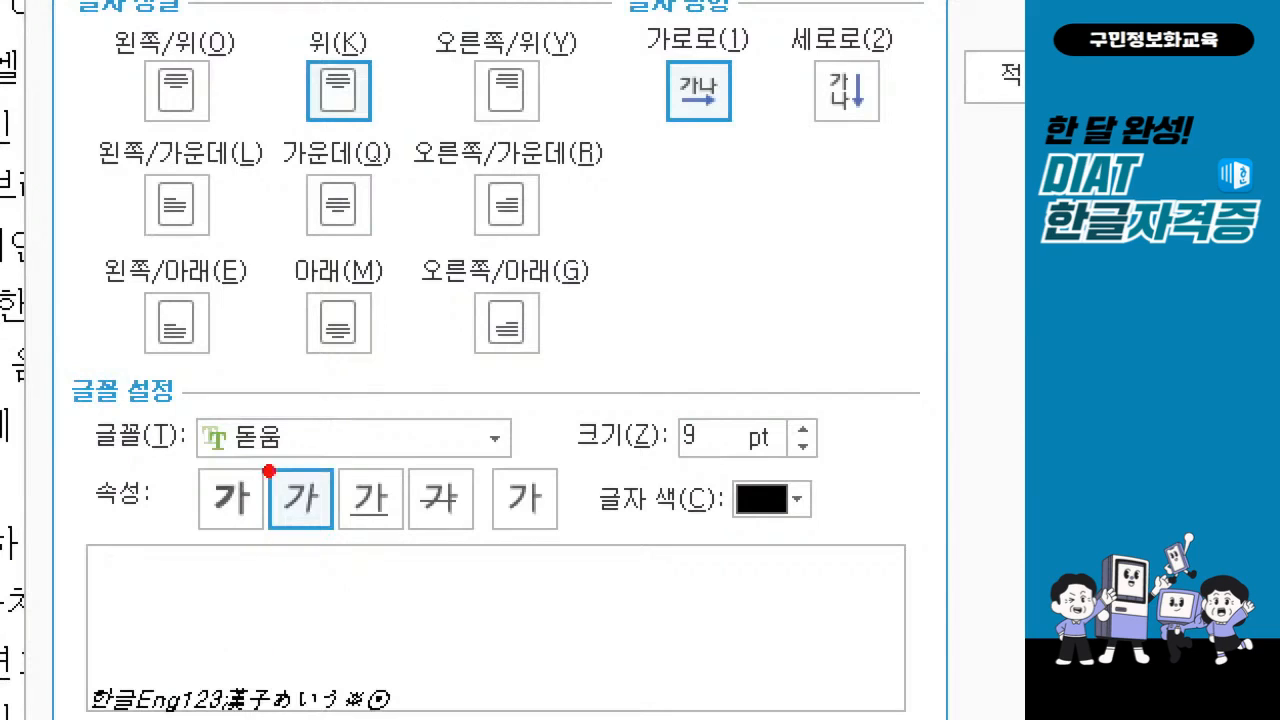
mouse_move(178, 384)
mouse_down()
mouse_move(230, 451)
mouse_move(377, 566)
mouse_up()
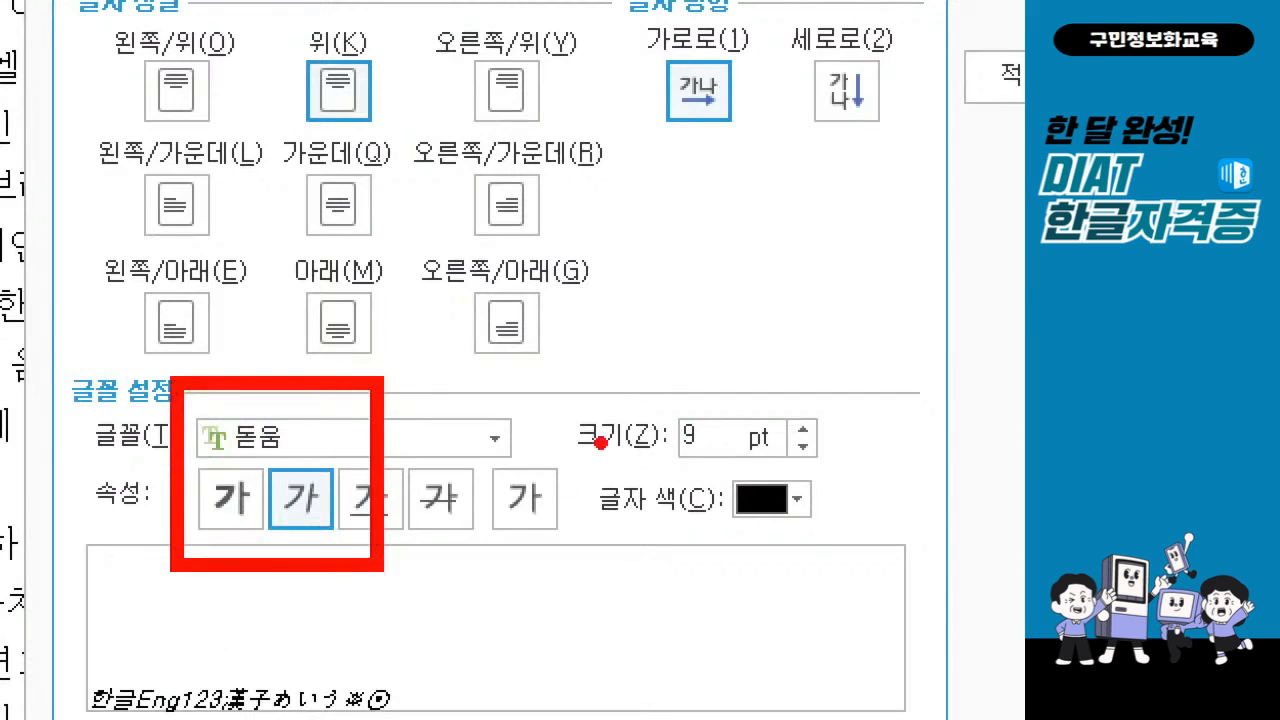
mouse_move(664, 387)
mouse_down()
mouse_move(722, 388)
mouse_move(729, 465)
mouse_move(742, 474)
mouse_up()
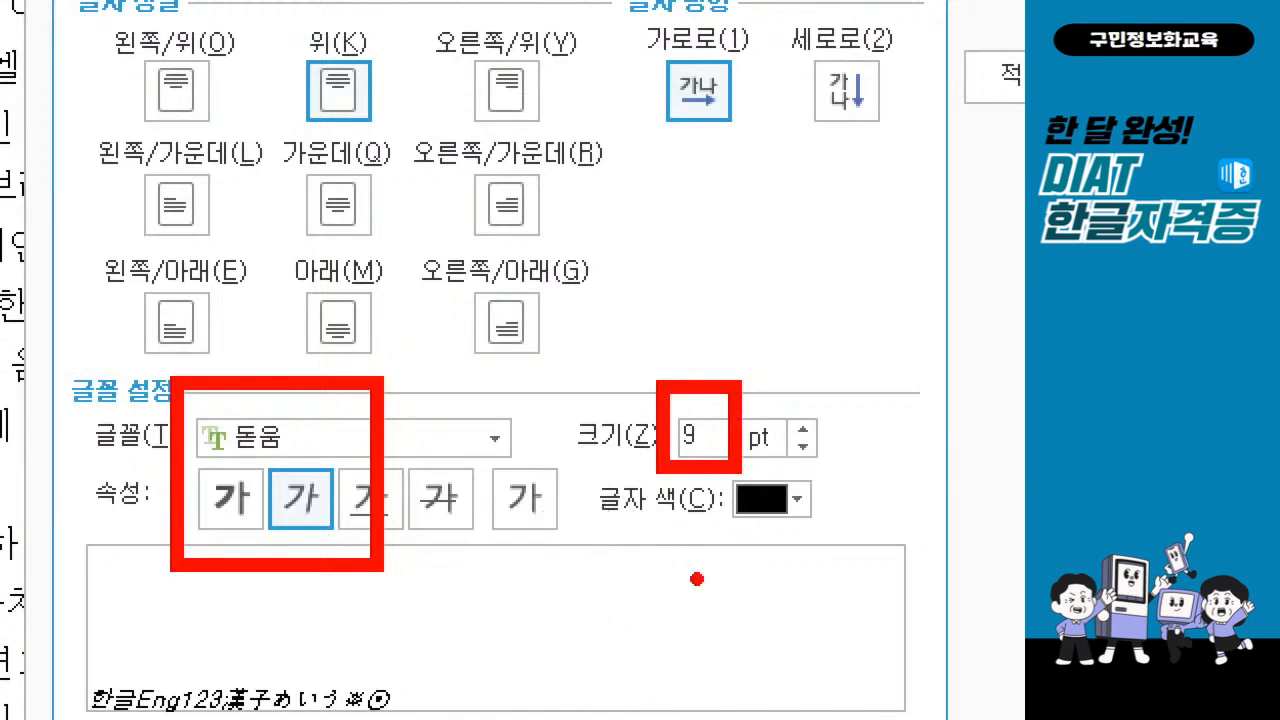
key(Escape)
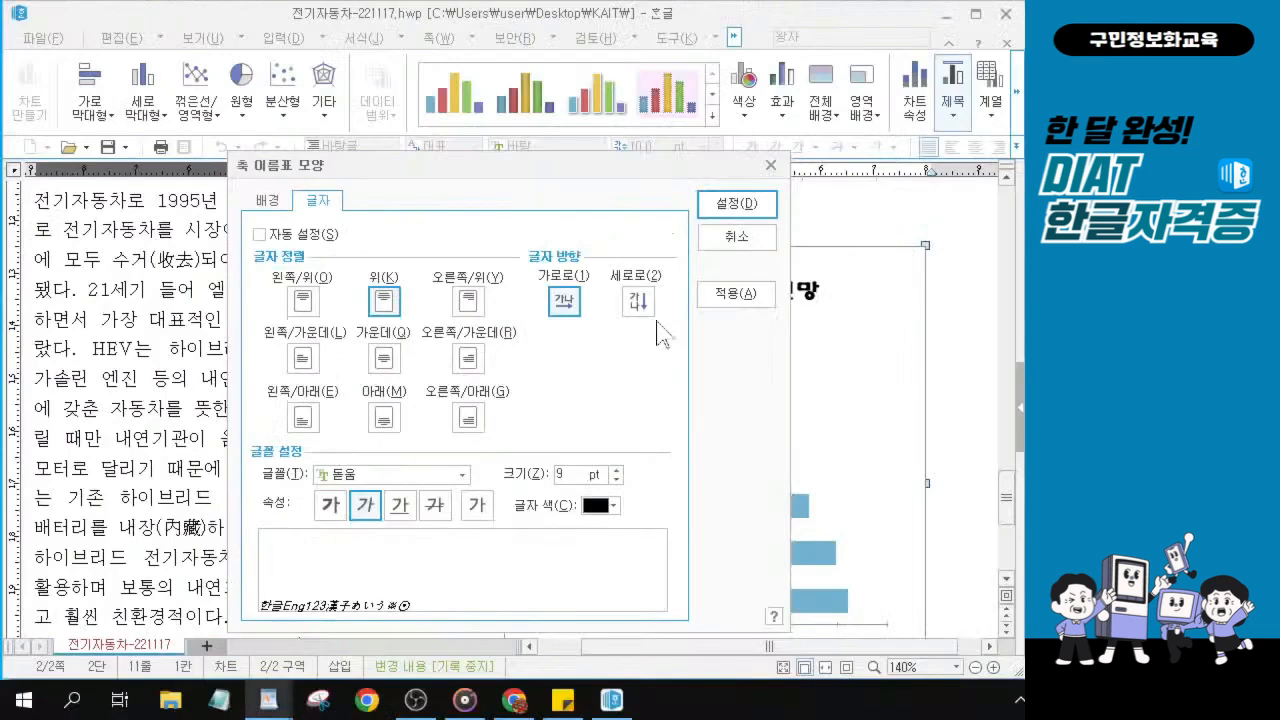
key(ctrl)
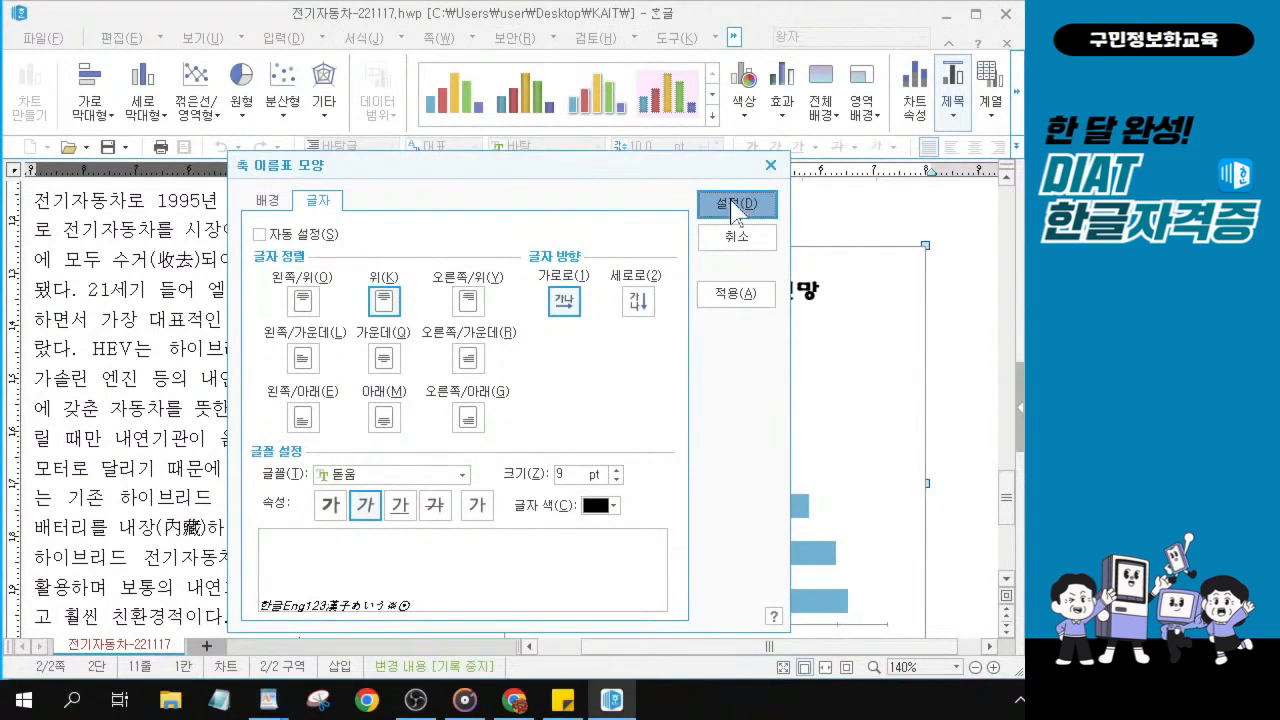
Apply the year axis label settings and examine the value axis labels and legend below the bars.
click(735, 204)
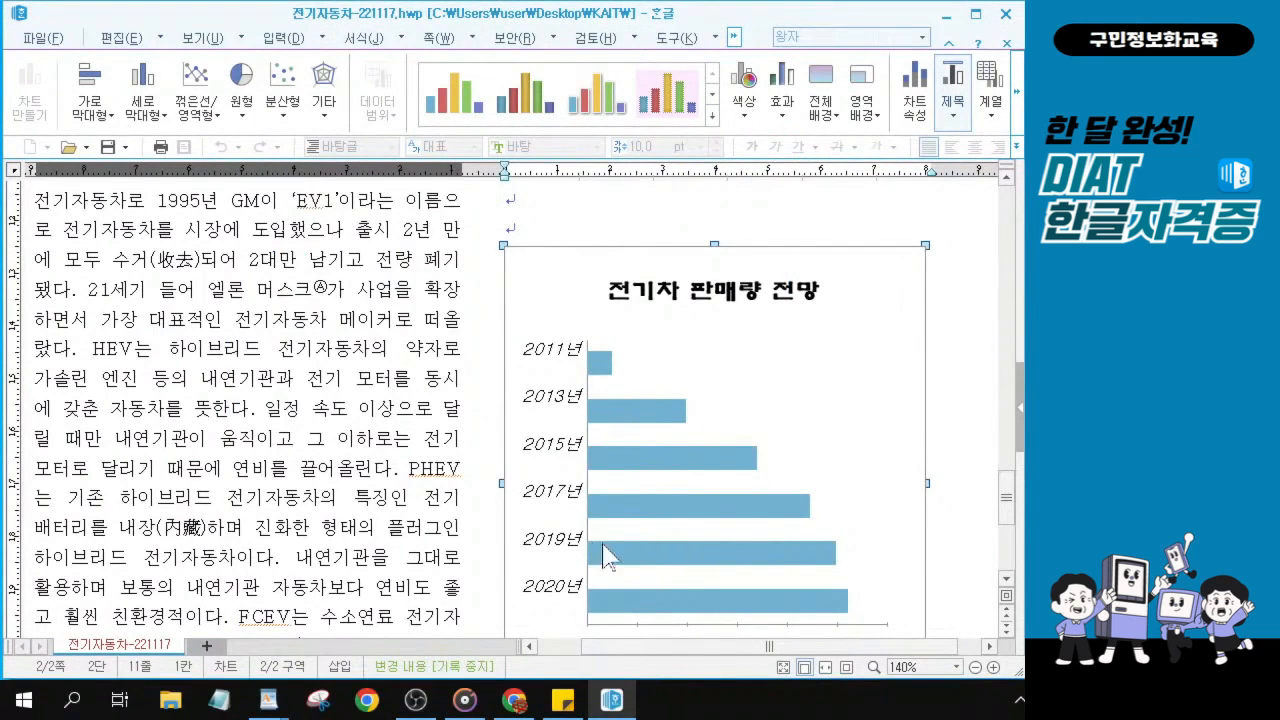
scroll(620, 540, down, 4)
scroll(668, 482, up, 1)
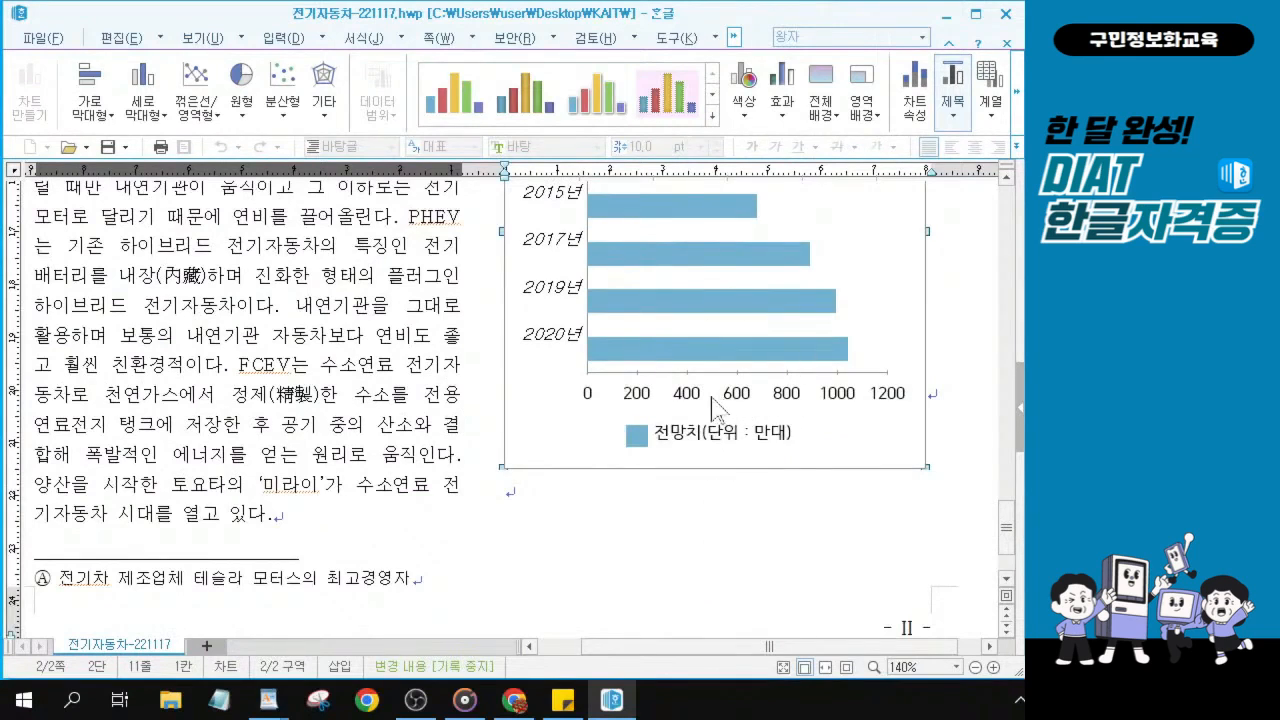
key(ctrl)
key(alt+Tab)
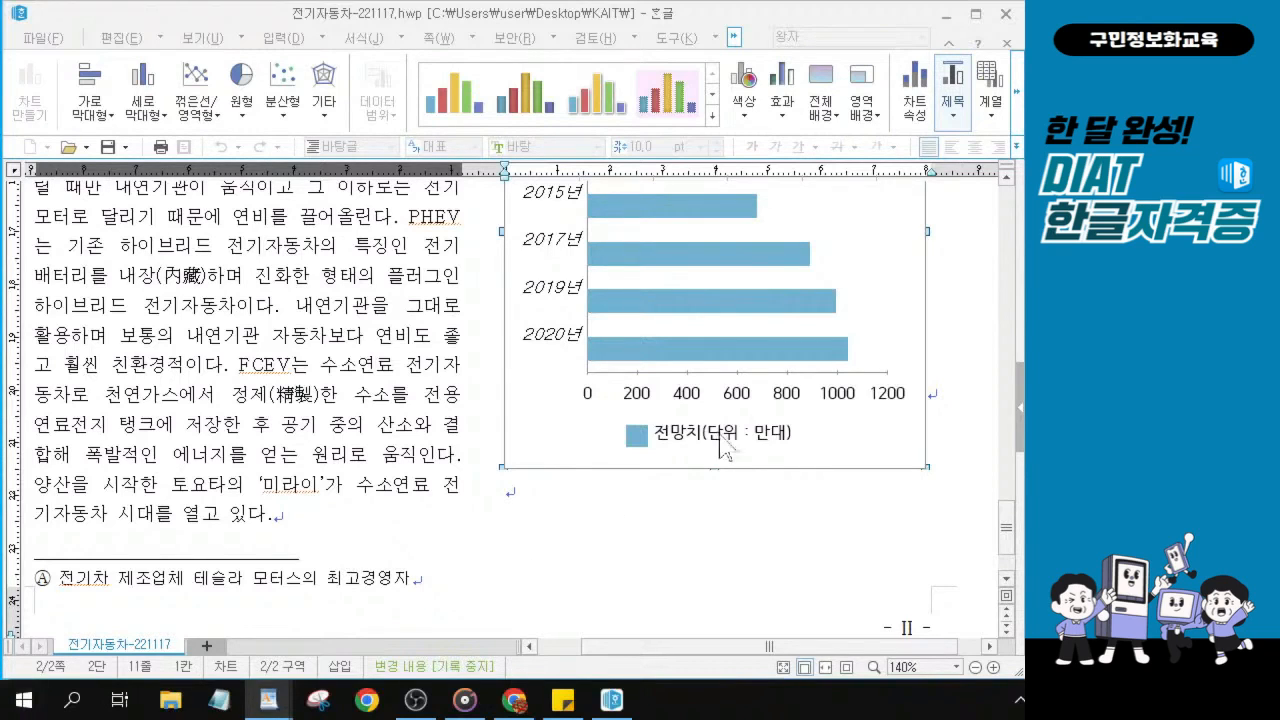
Format the chart's value axis labels in the 돋움 font with italic style and apply the settings.
click(692, 400)
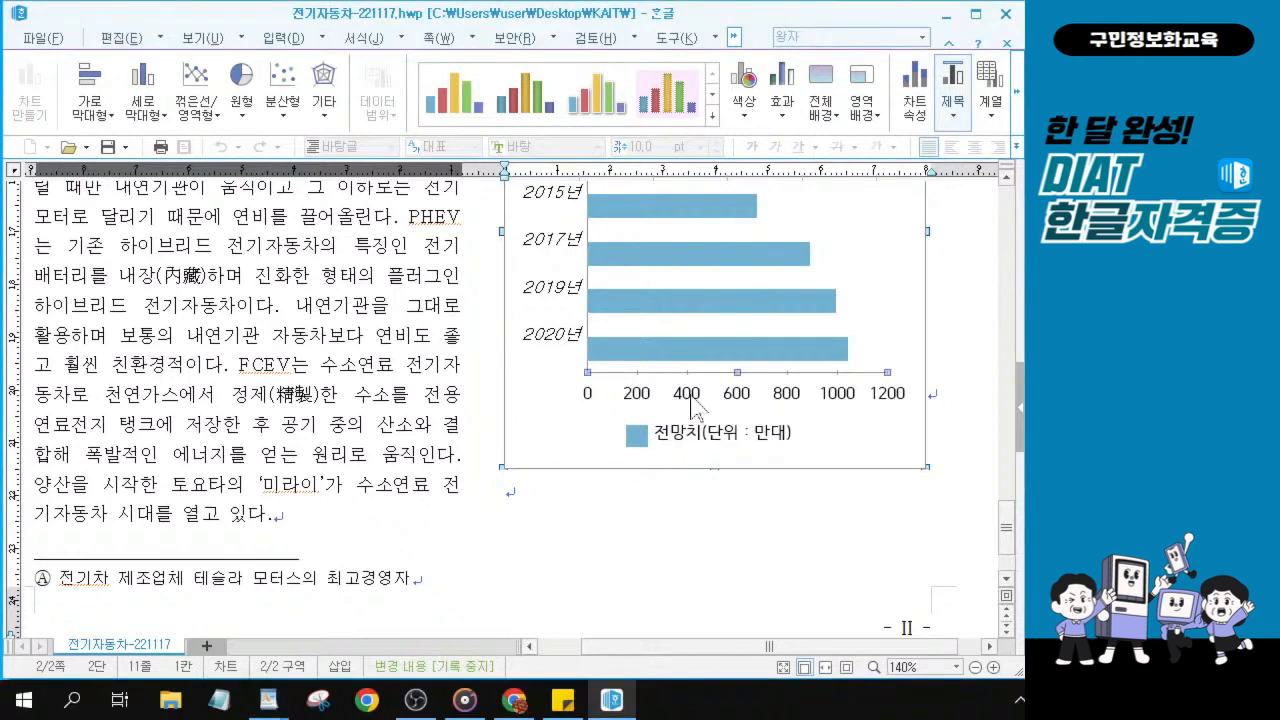
double_click(691, 398)
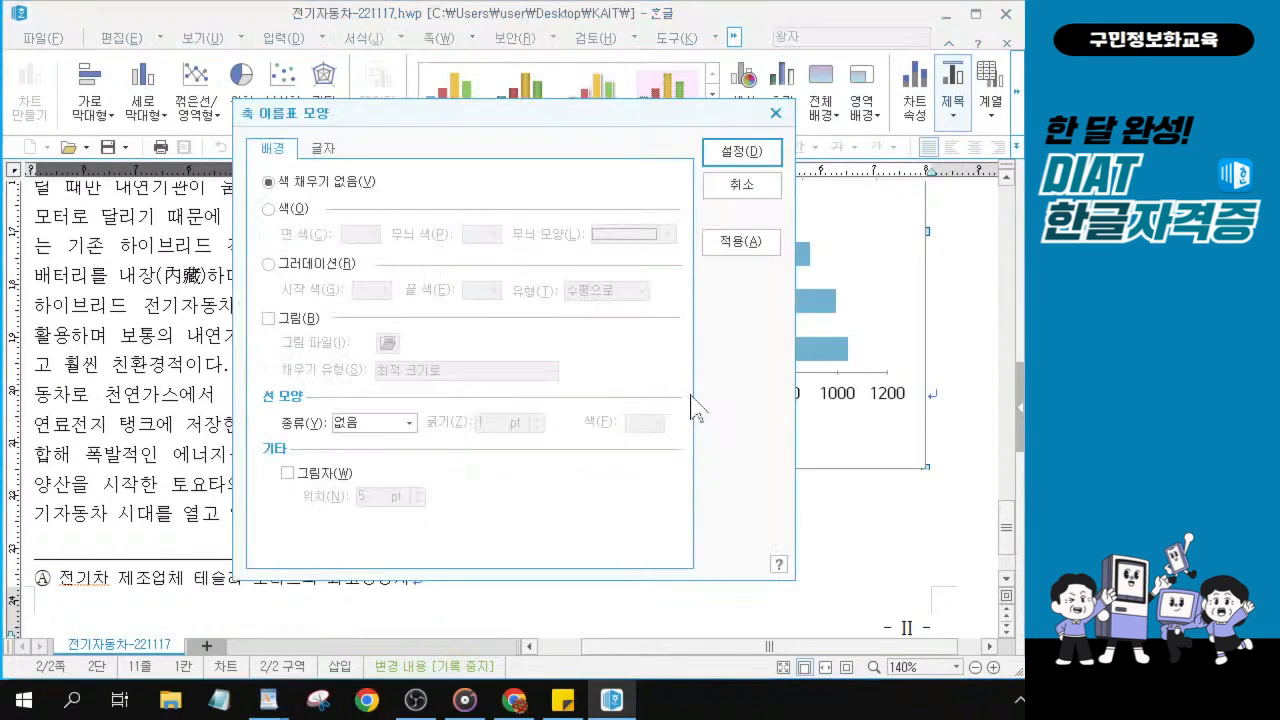
drag(371, 131, 394, 190)
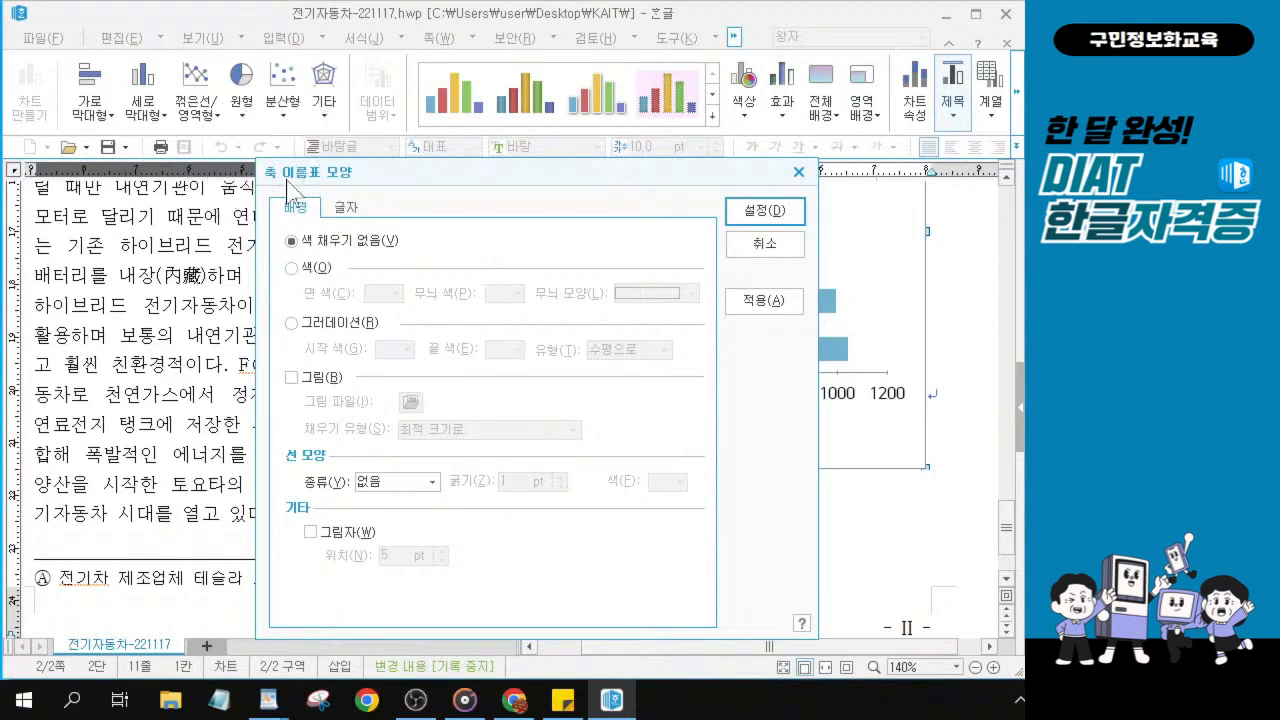
click(350, 209)
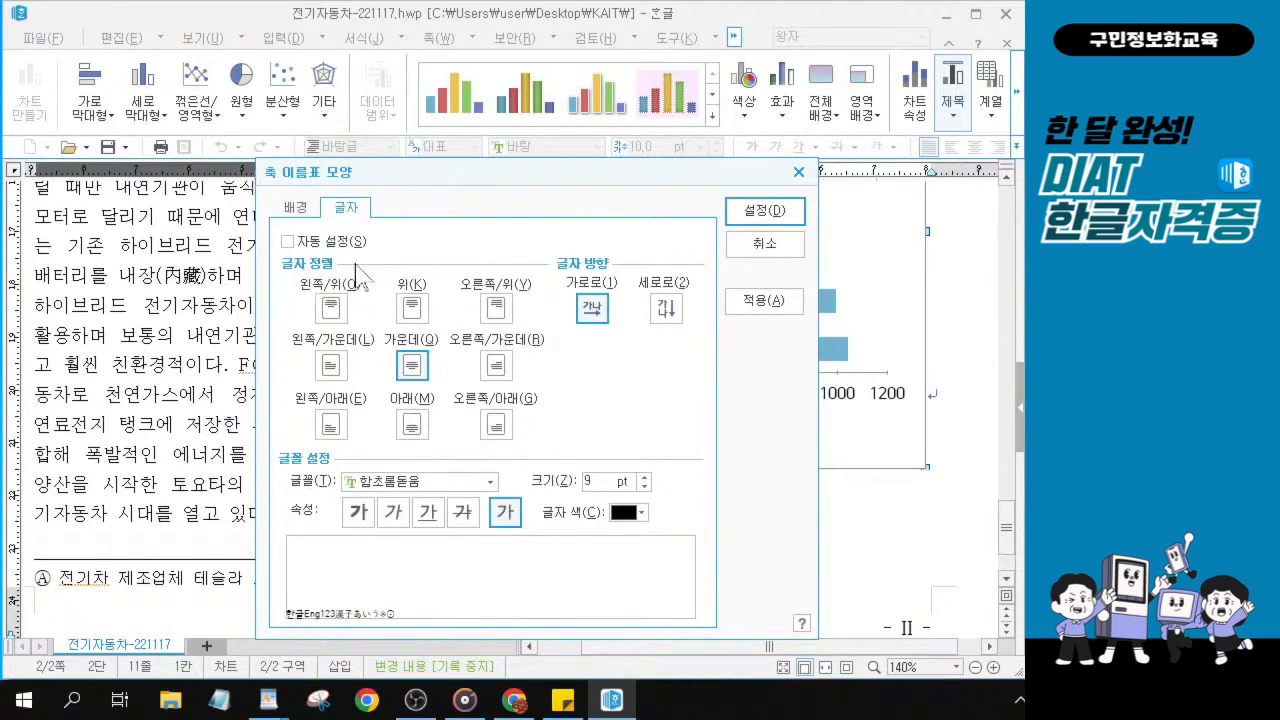
click(491, 484)
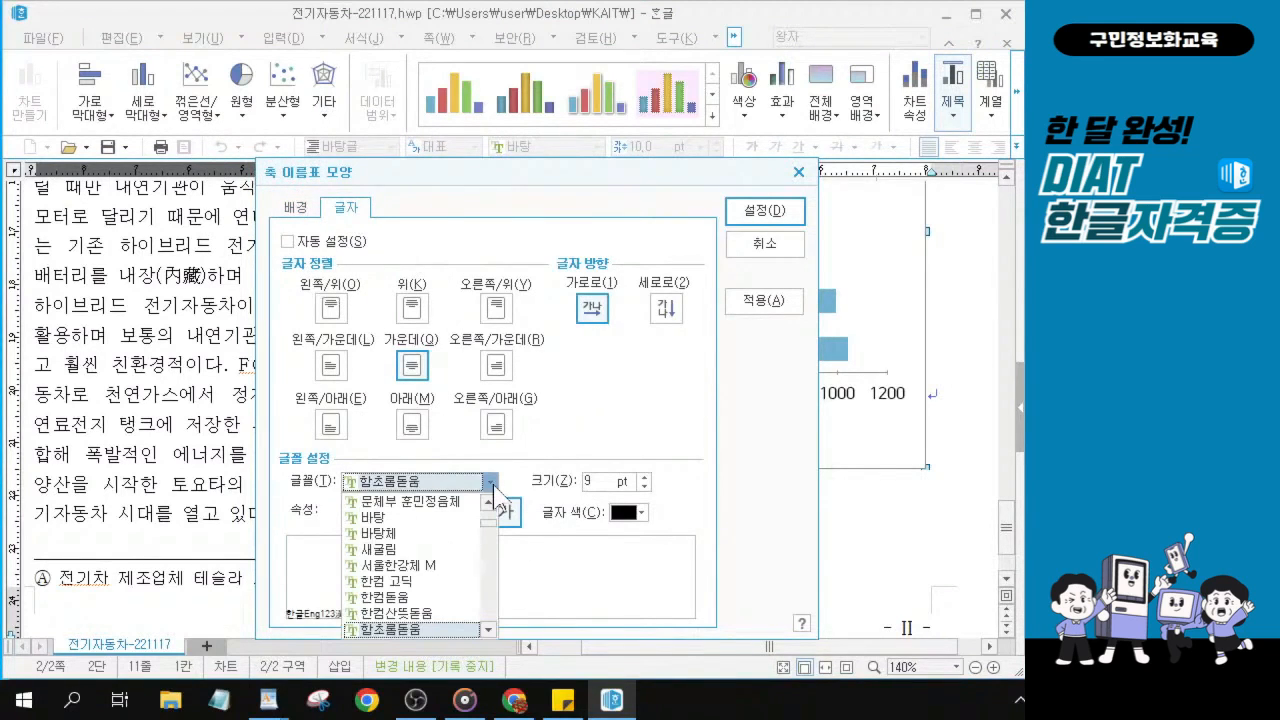
scroll(447, 533, up, 4)
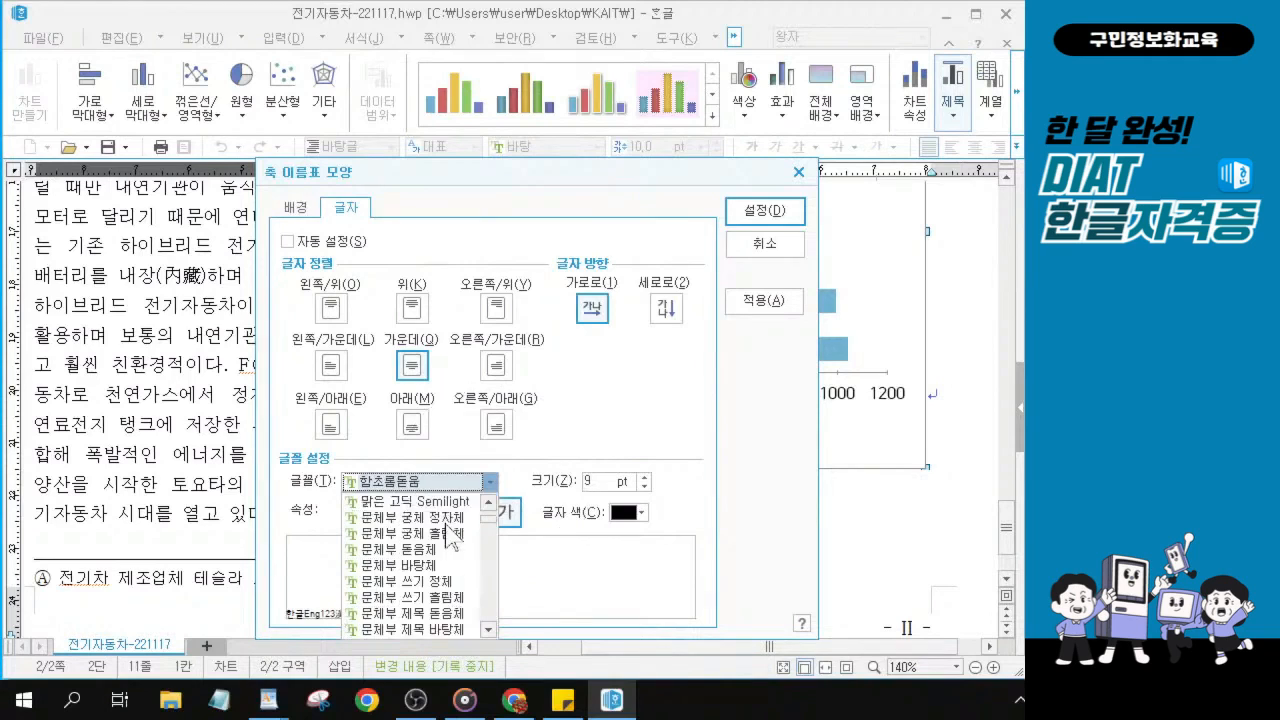
scroll(447, 533, up, 1)
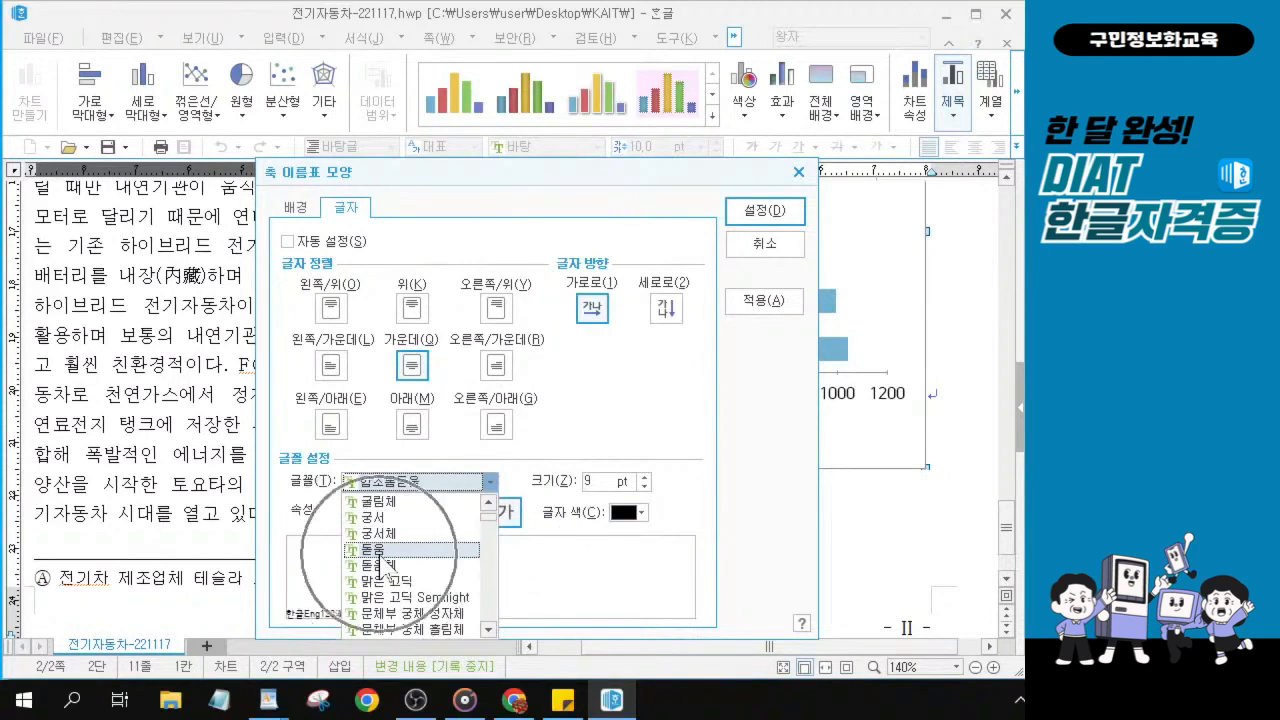
click(383, 550)
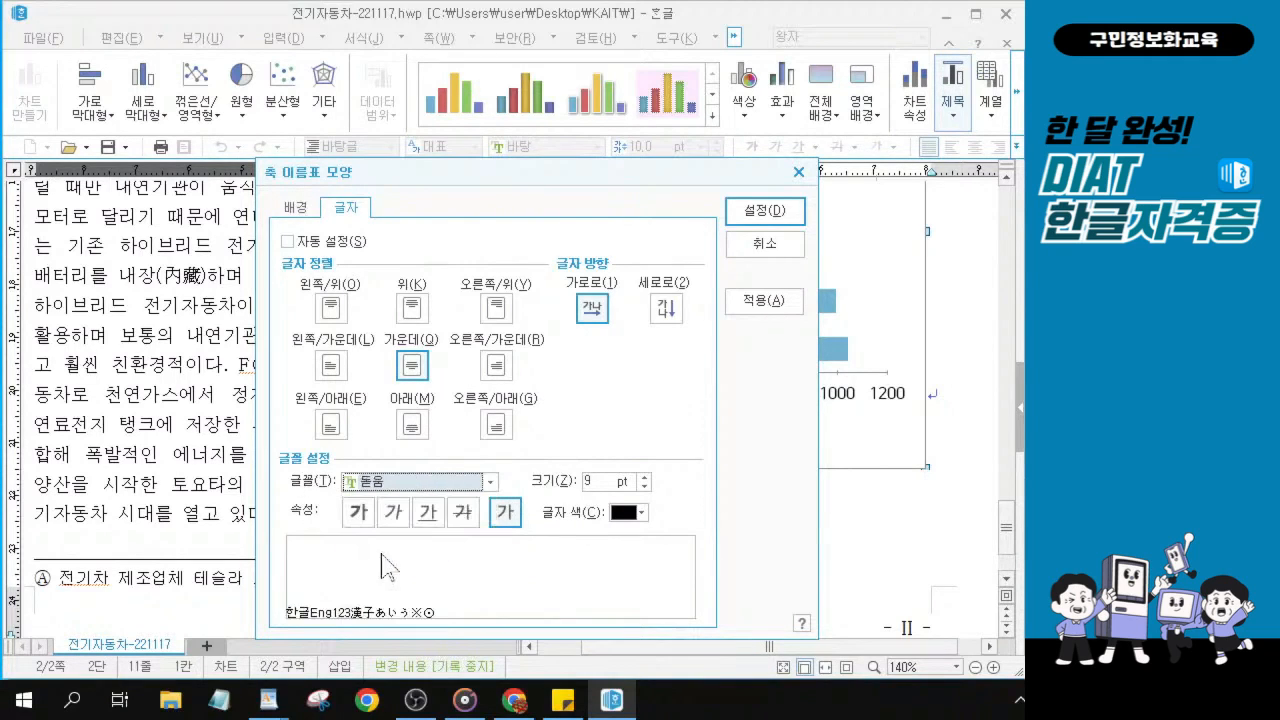
click(395, 513)
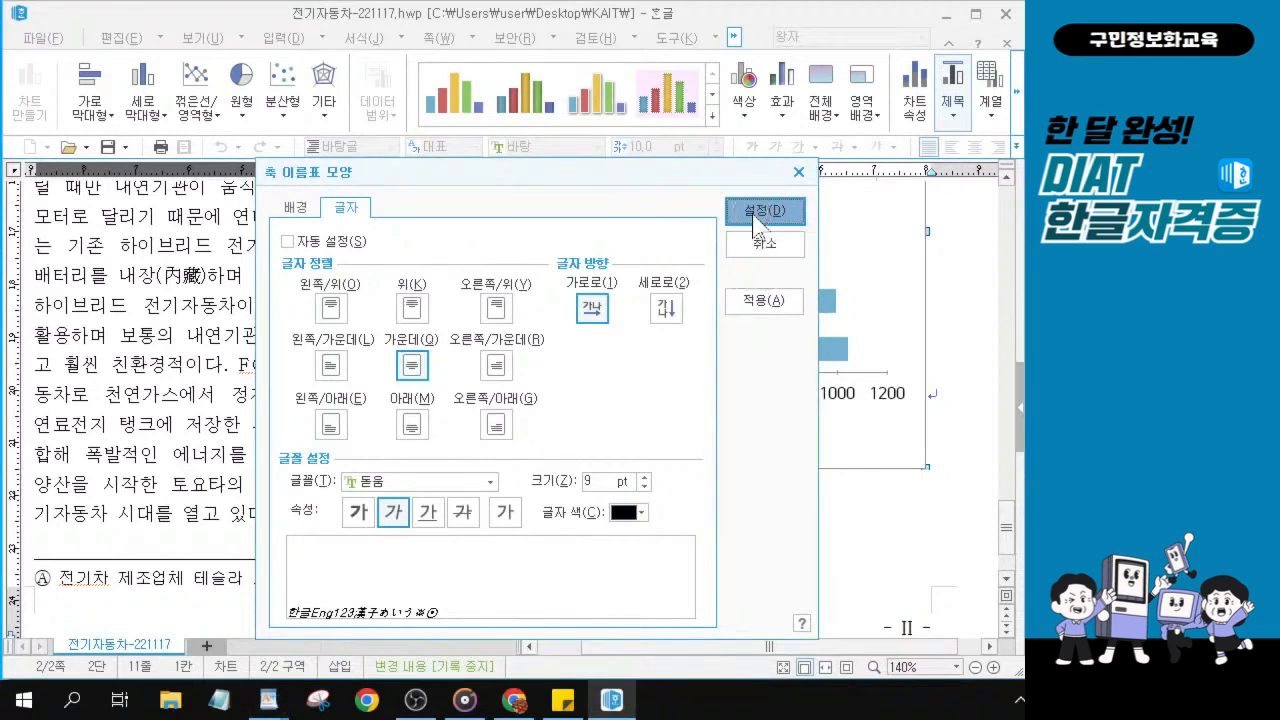
click(755, 211)
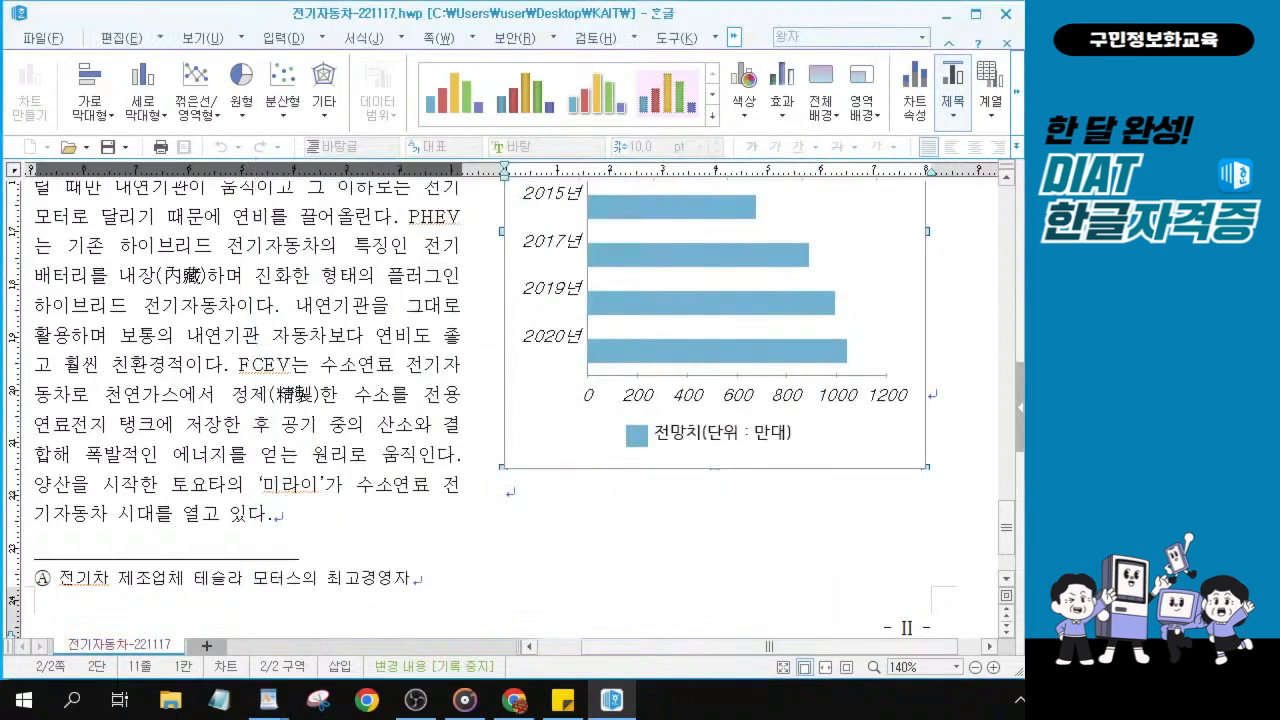
Open the format settings of the legend "전망치(단위 : 만대)" and set its font to 돋움 with italic style.
click(697, 453)
key(alt+Tab)
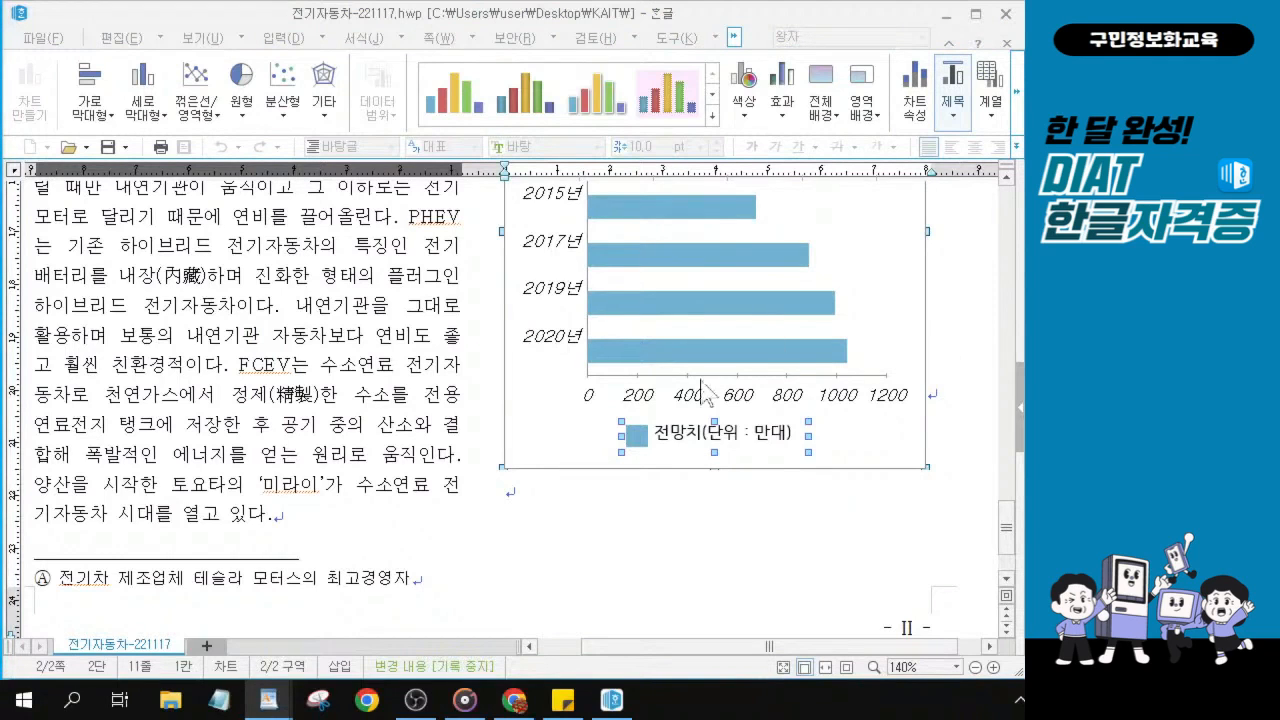
click(687, 435)
double_click(687, 437)
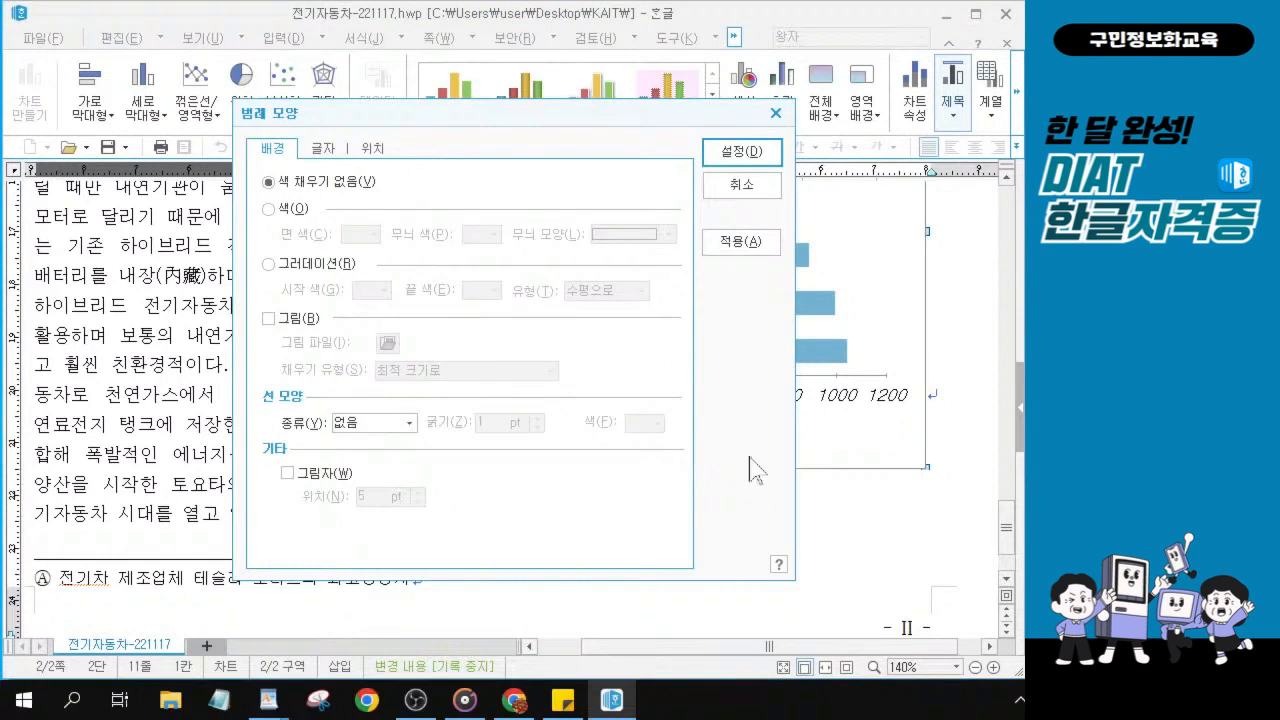
click(323, 150)
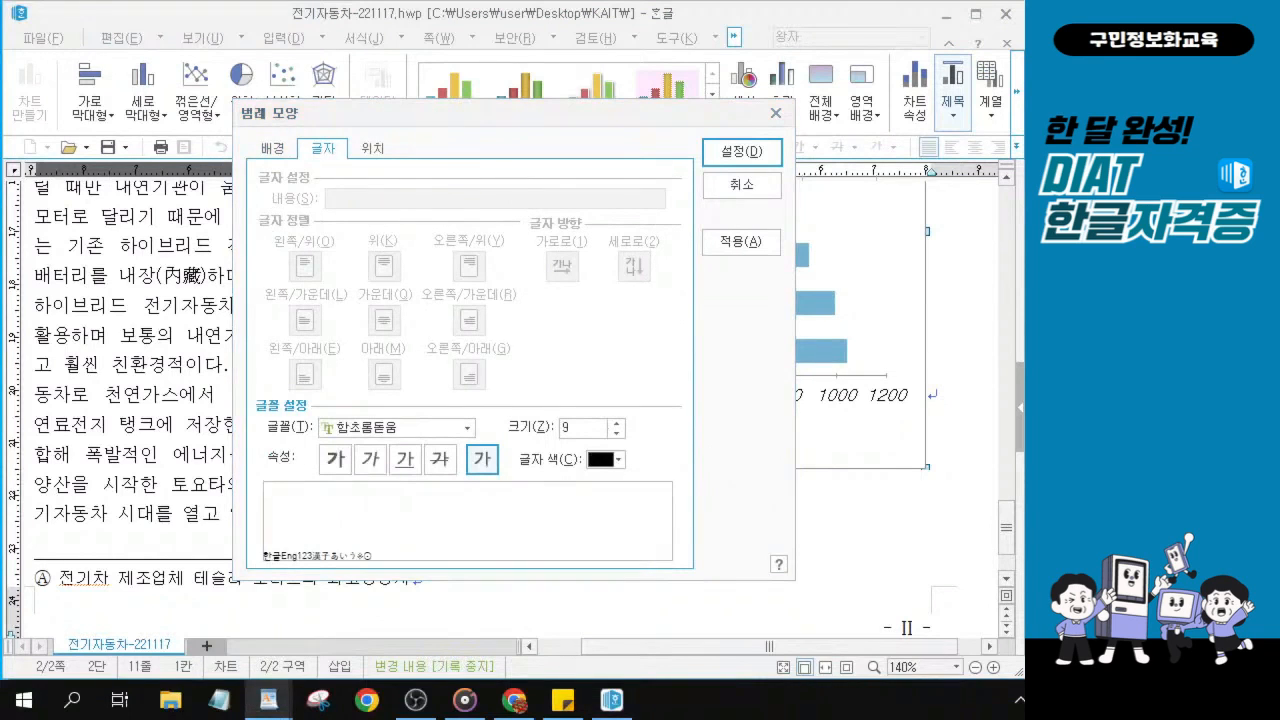
click(325, 155)
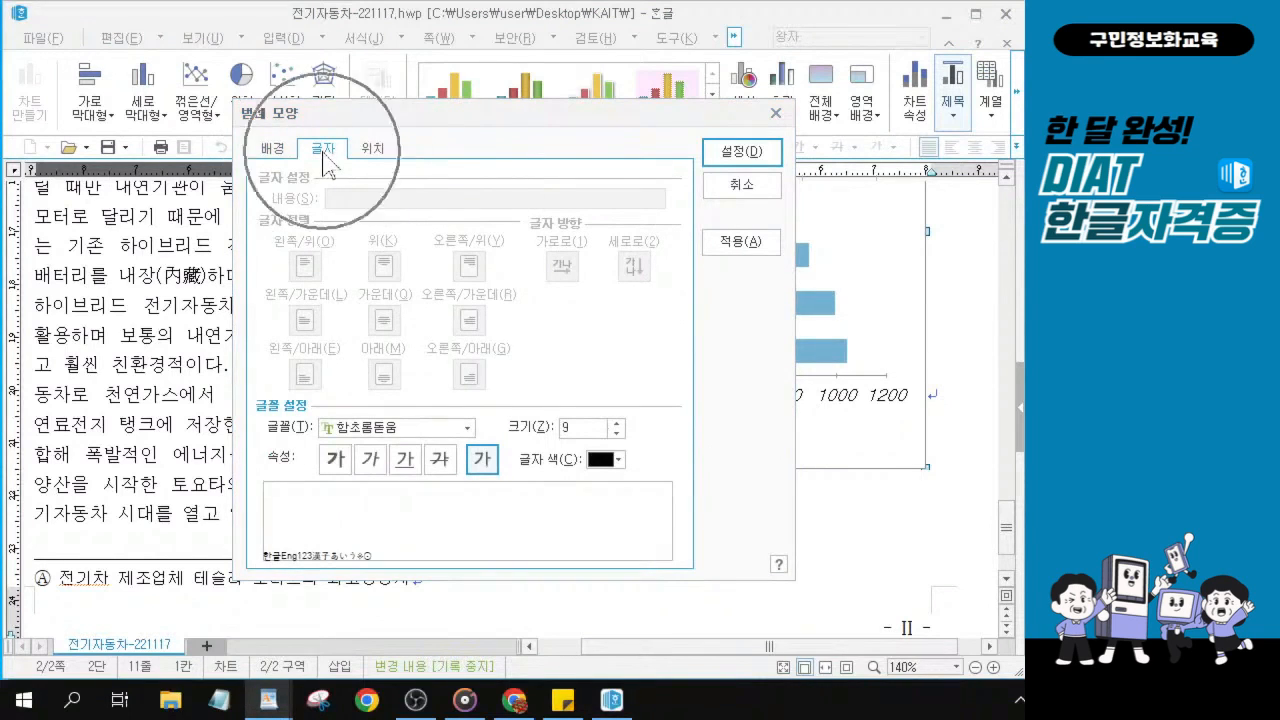
click(465, 430)
scroll(400, 500, up, 5)
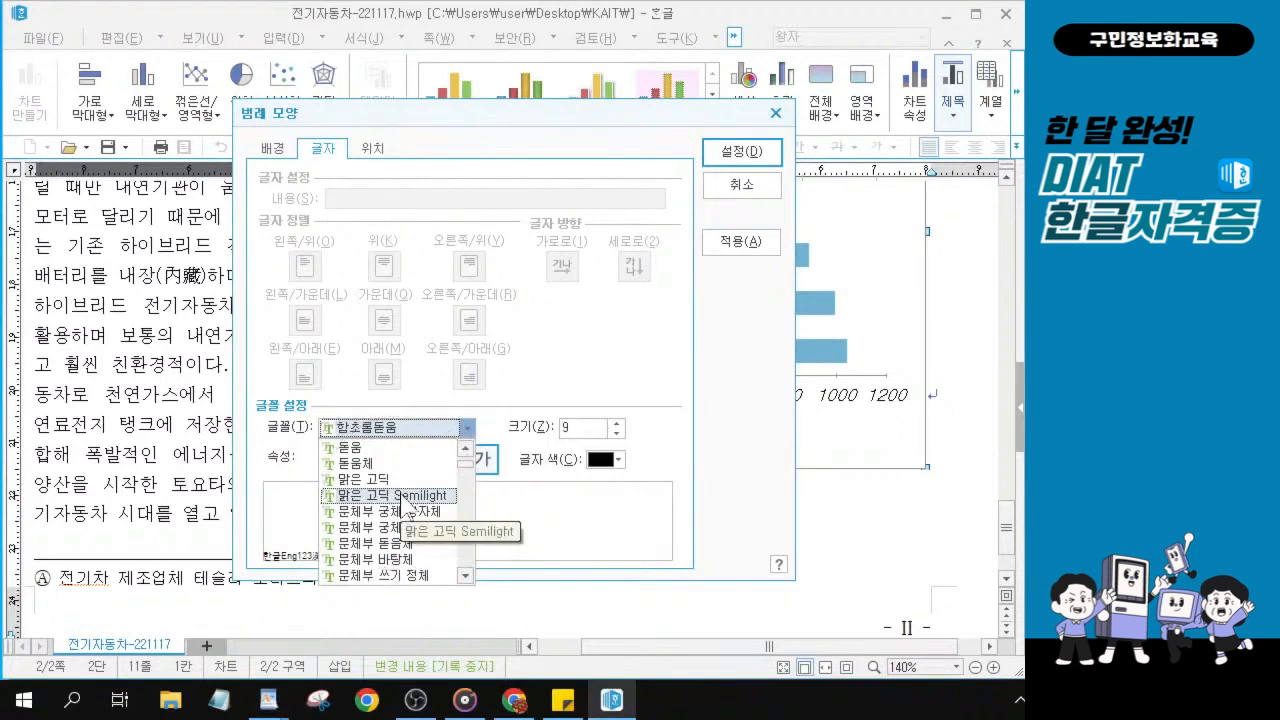
click(395, 447)
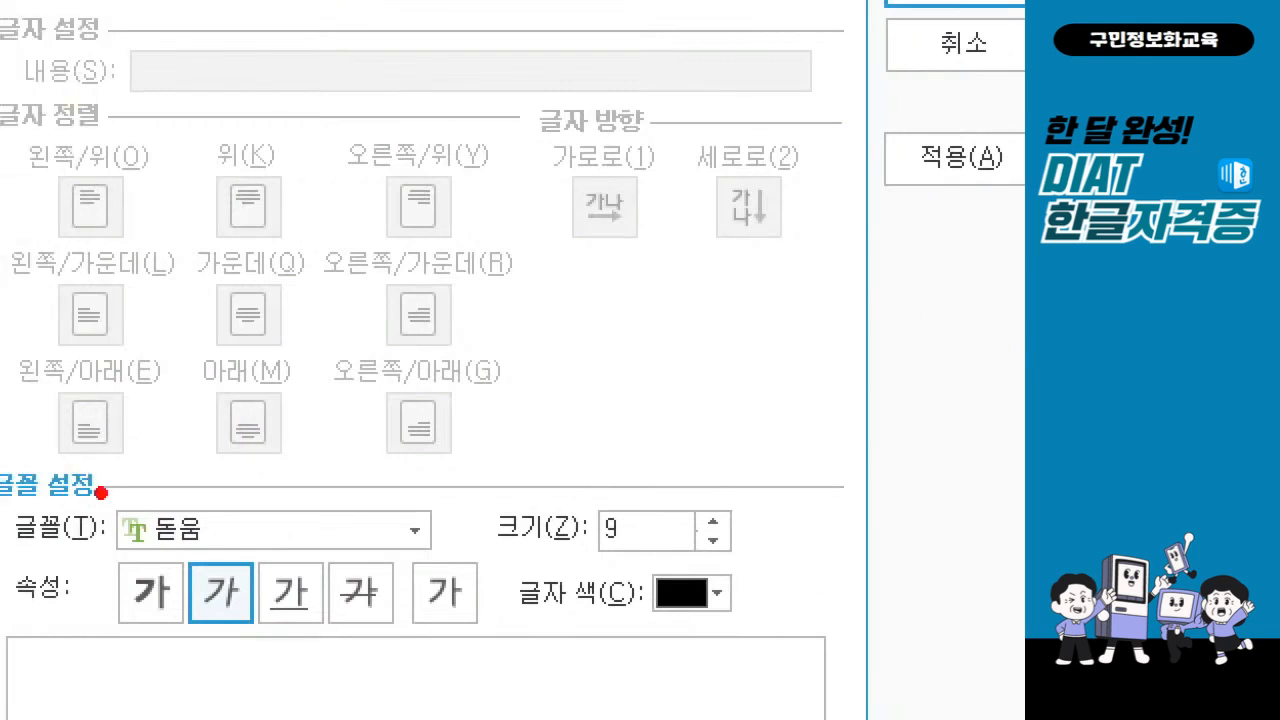
mouse_move(92, 478)
mouse_down()
mouse_move(137, 537)
mouse_move(300, 562)
mouse_up()
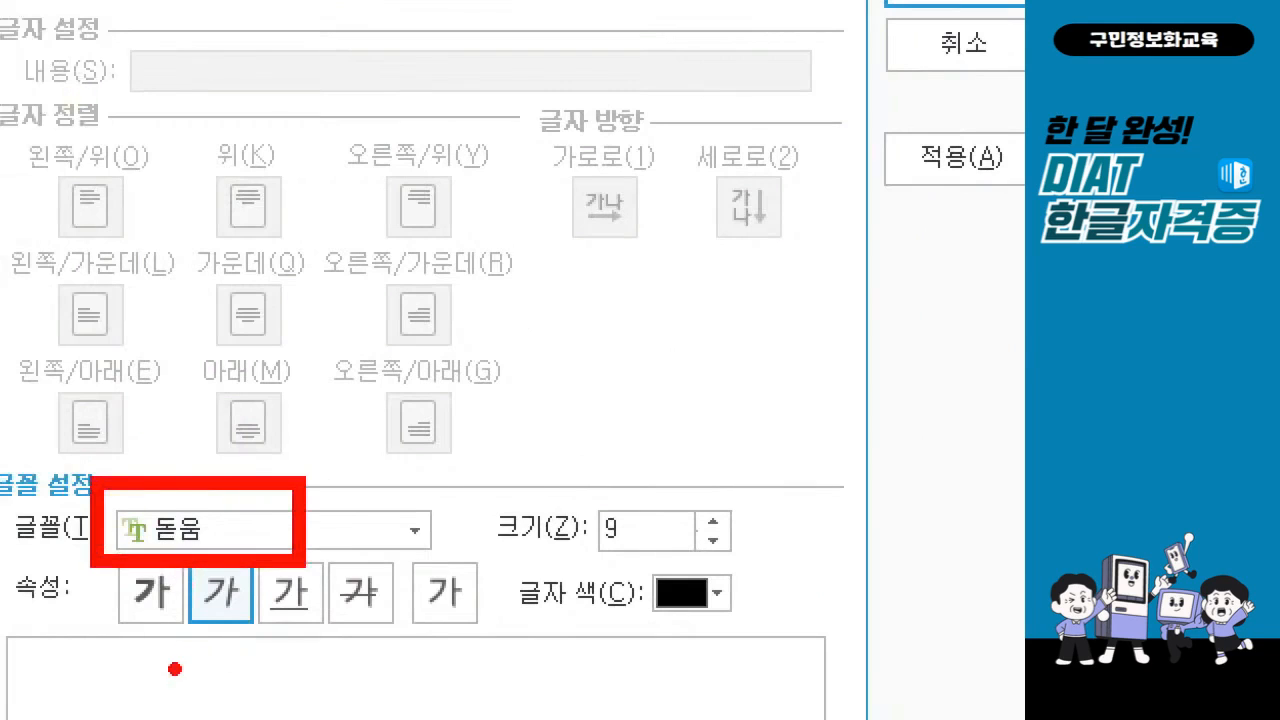
drag(180, 646, 289, 652)
mouse_move(568, 476)
mouse_down()
mouse_move(656, 580)
mouse_move(689, 581)
mouse_up()
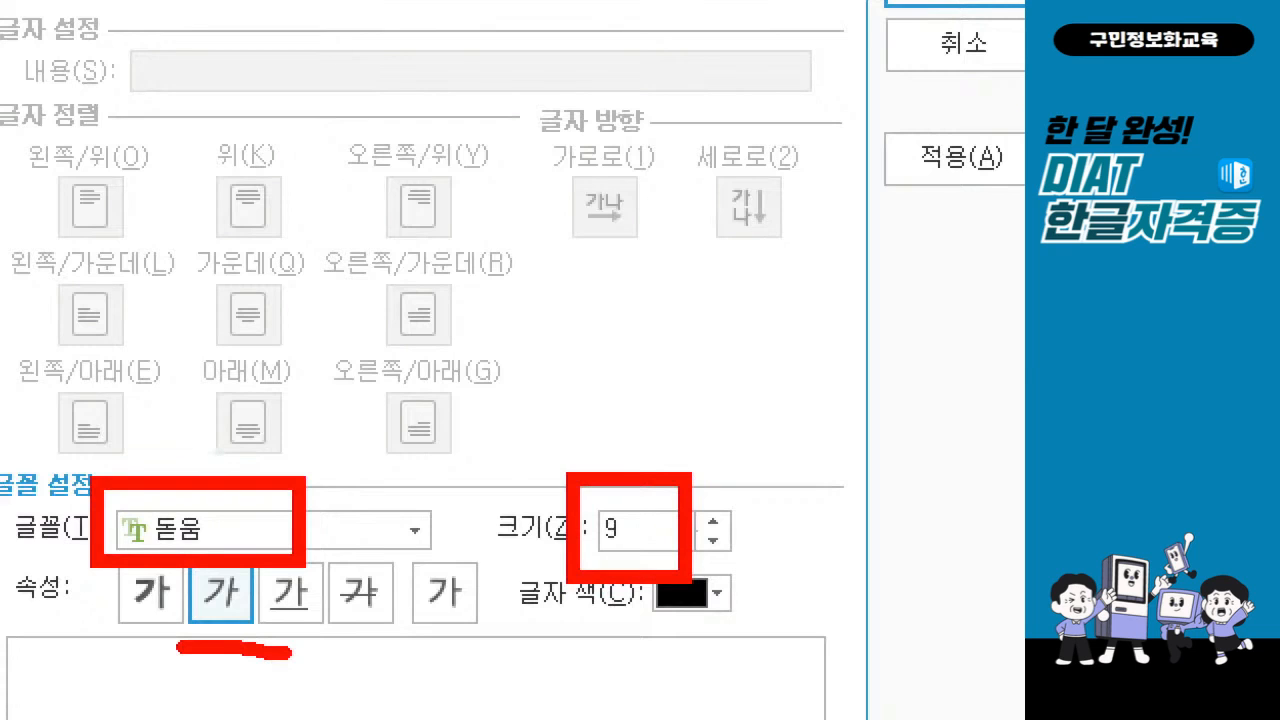
Apply the legend's font settings and leave chart editing by placing the cursor in the empty paragraph below the chart.
key(Escape)
key(ctrl)
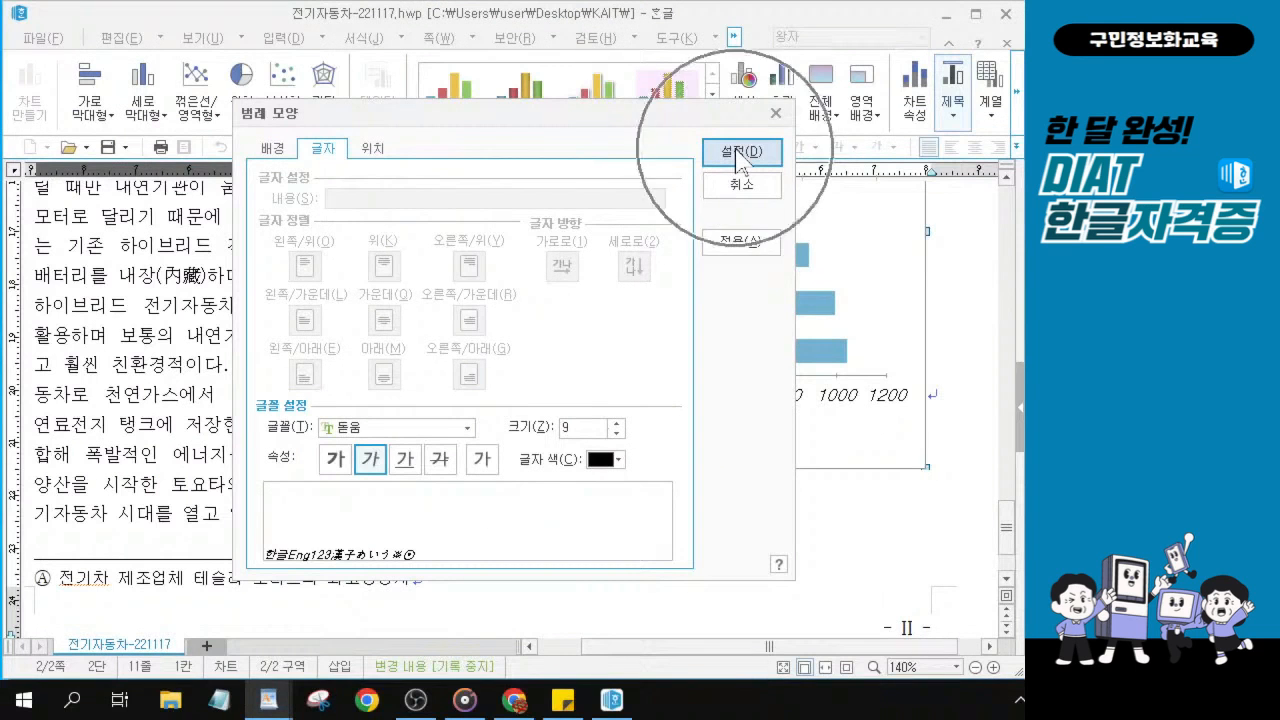
key(ctrl)
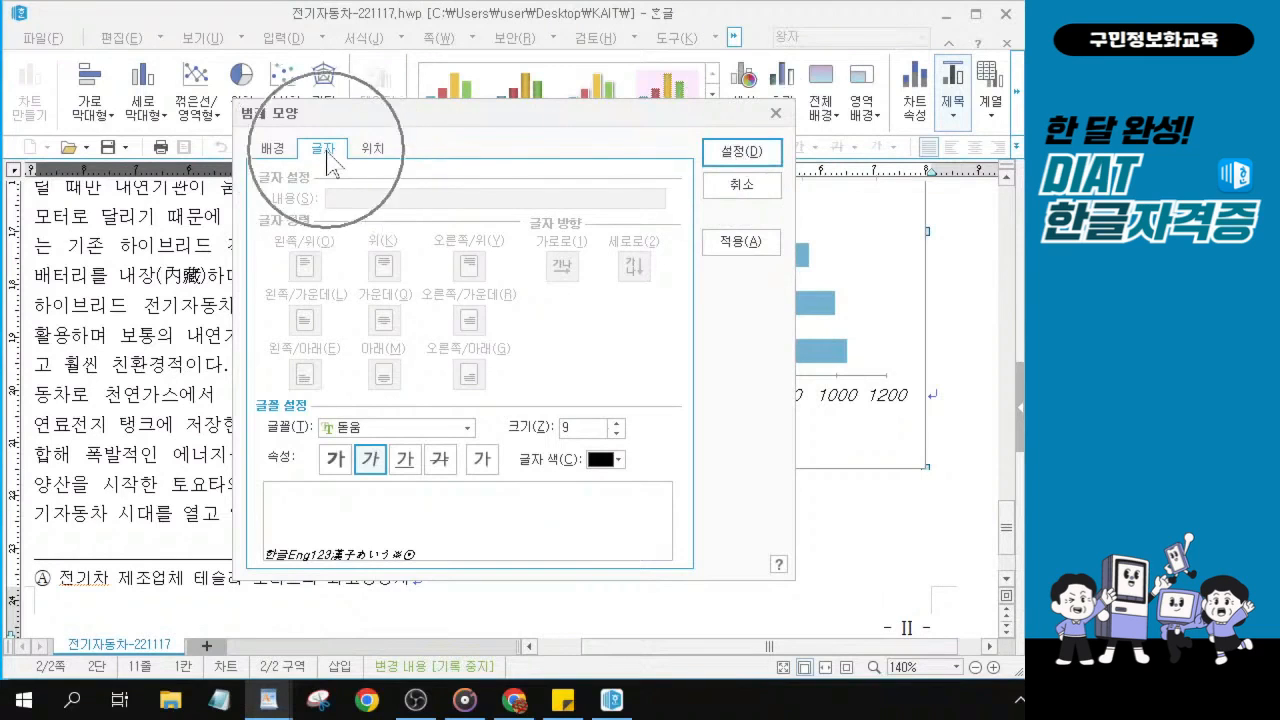
key(ctrl)
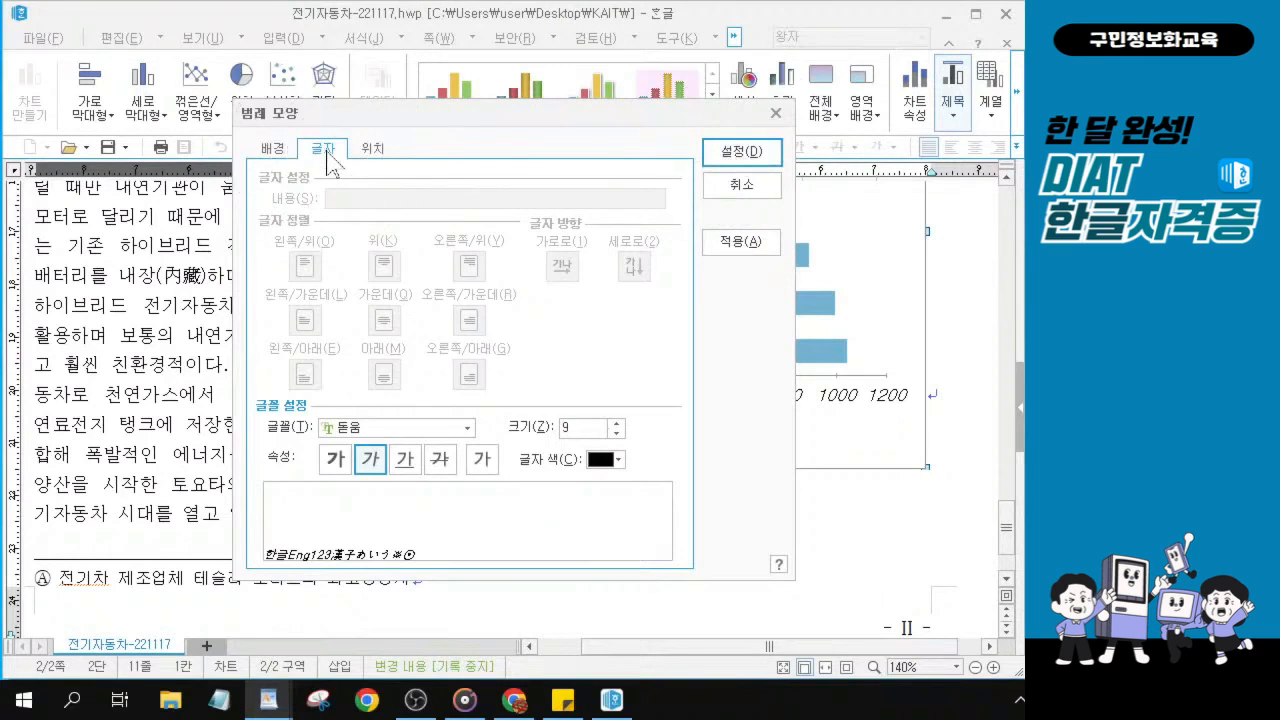
key(ctrl)
key(ctrl)
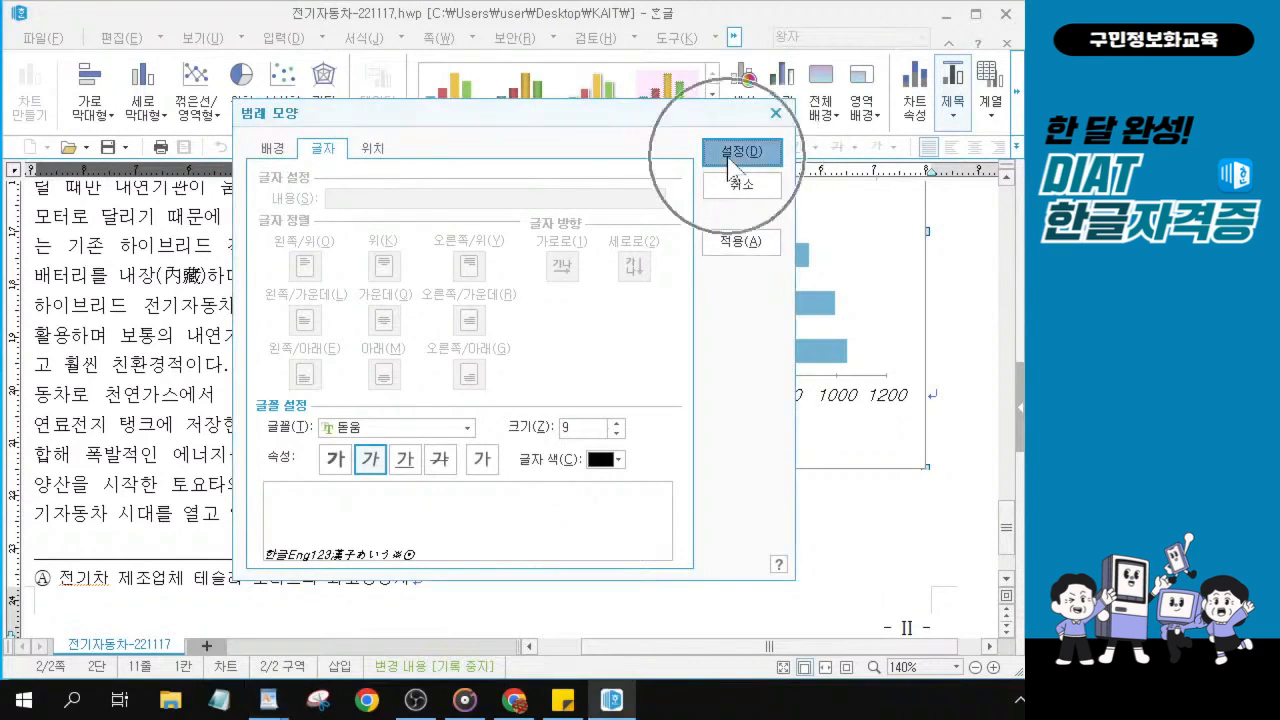
click(710, 158)
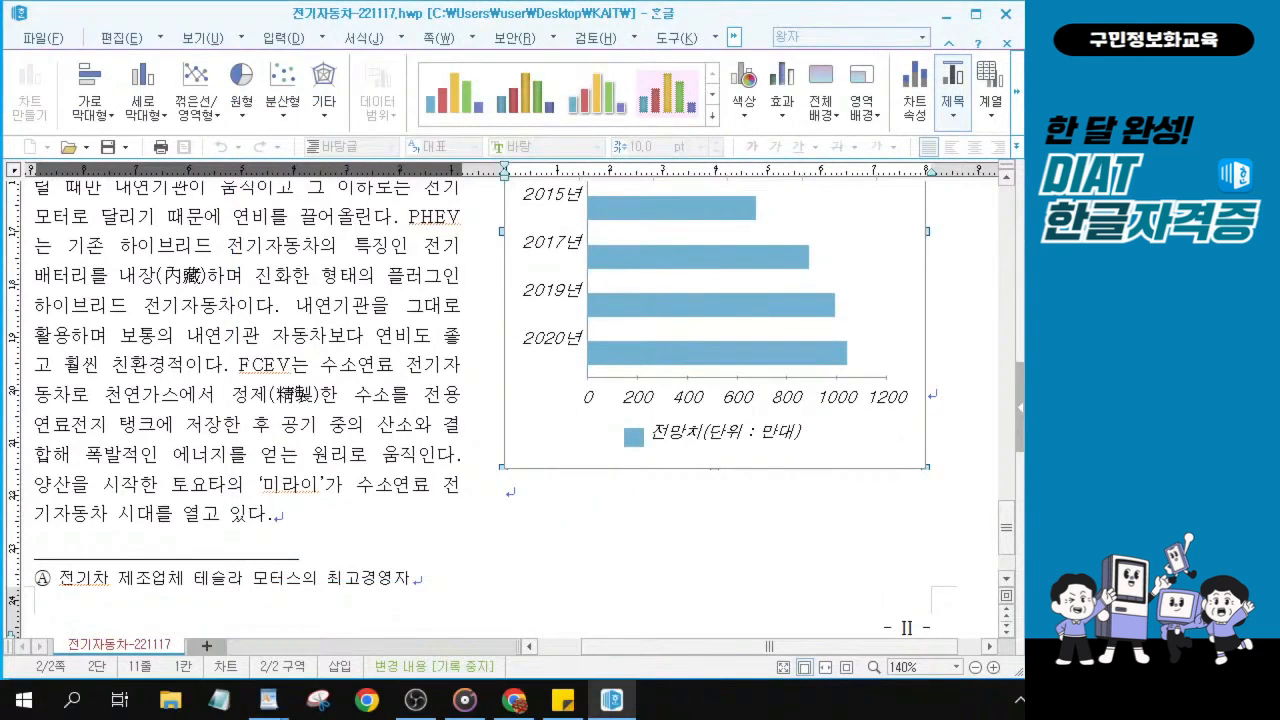
key(alt+Tab)
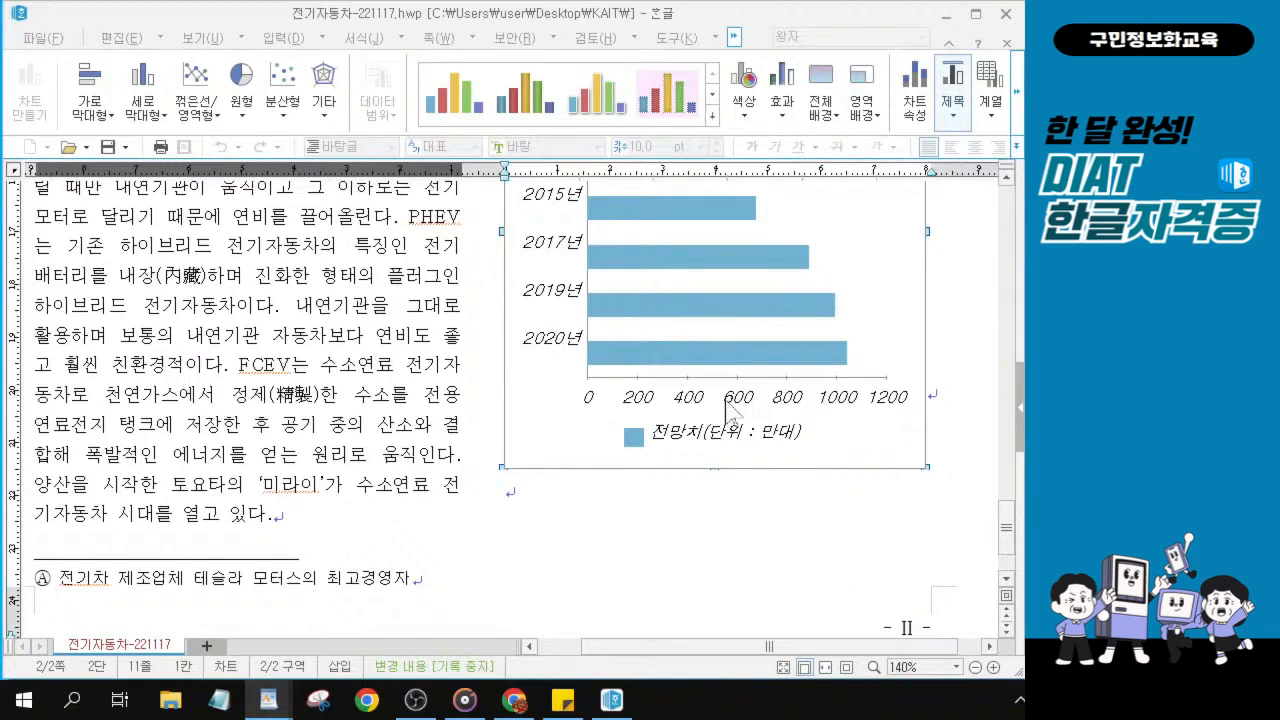
click(543, 516)
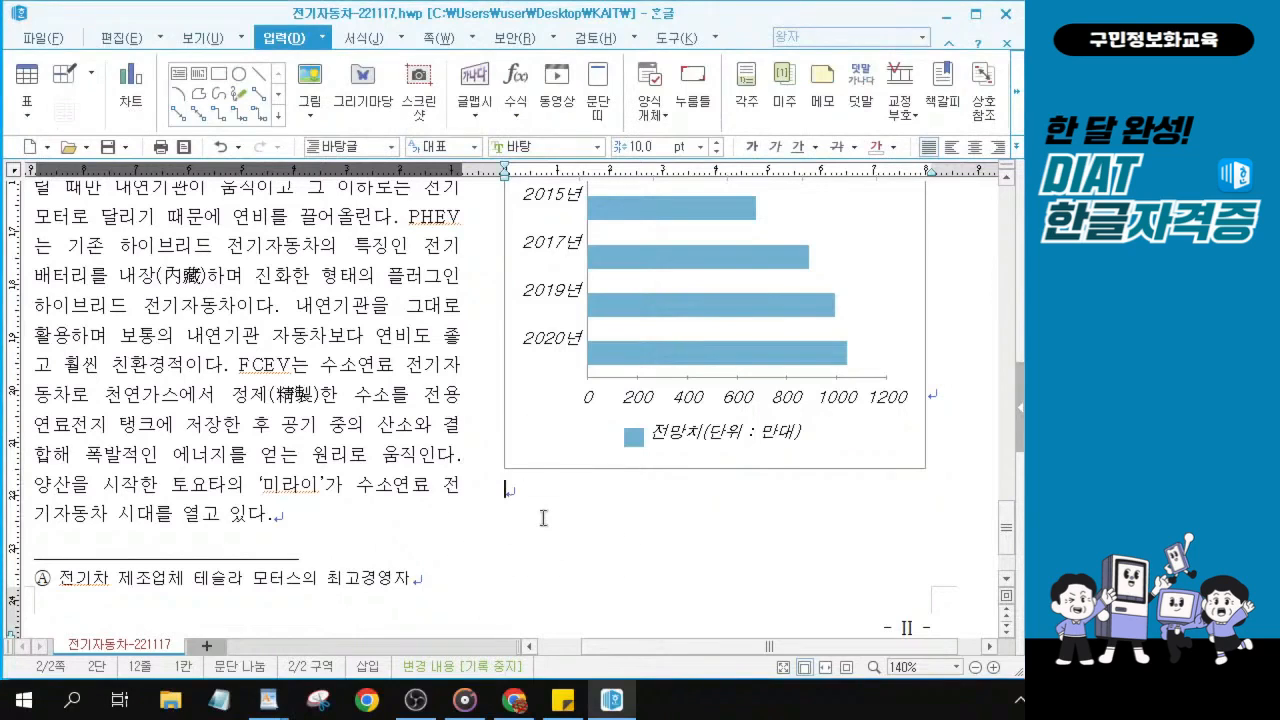
Starting from the second page's body text, set up a page border with a double line on all four sides.
click(369, 410)
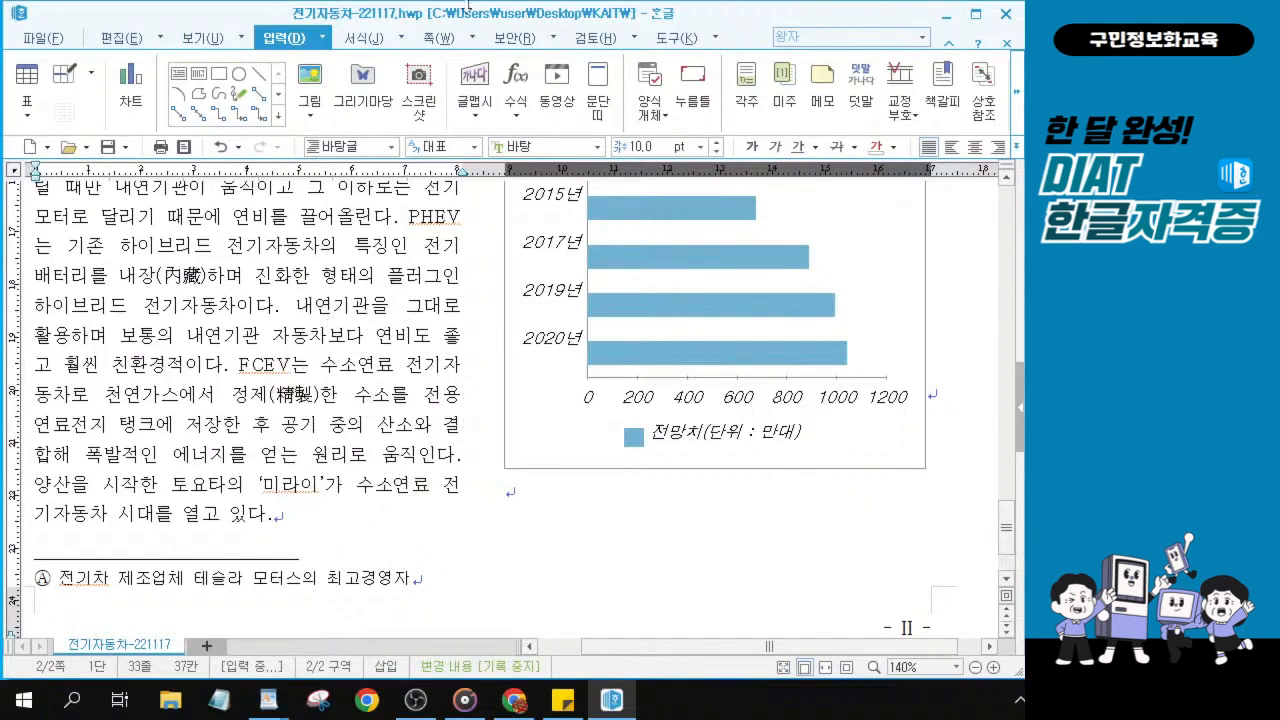
click(429, 46)
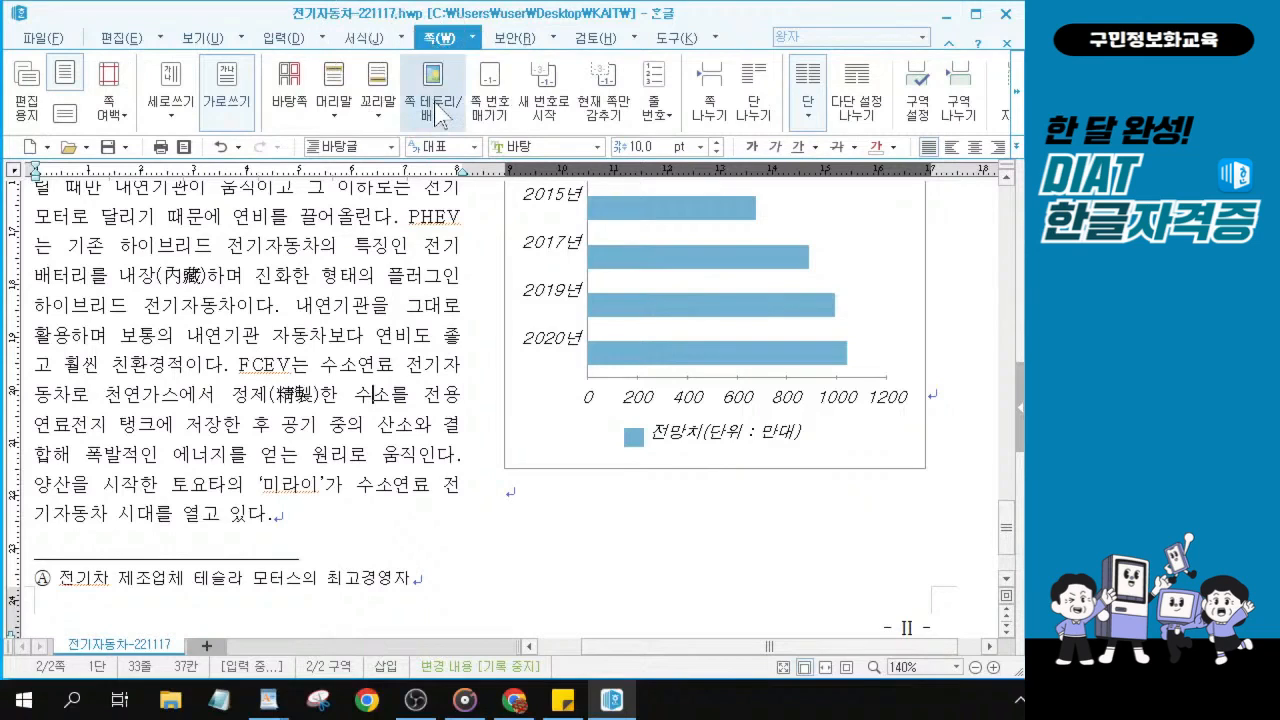
key(ctrl)
key(ctrl)
key(ctrl)
key(ctrl)
key(ctrl)
key(alt+Tab)
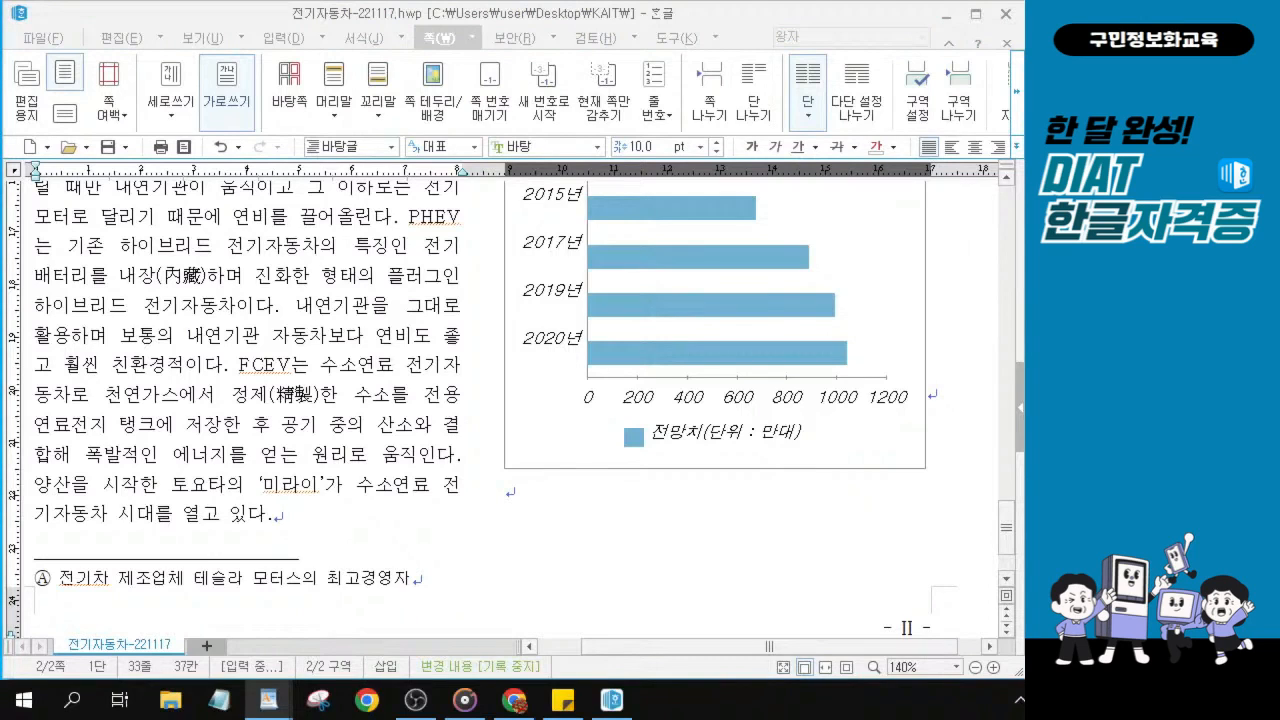
key(alt+Tab)
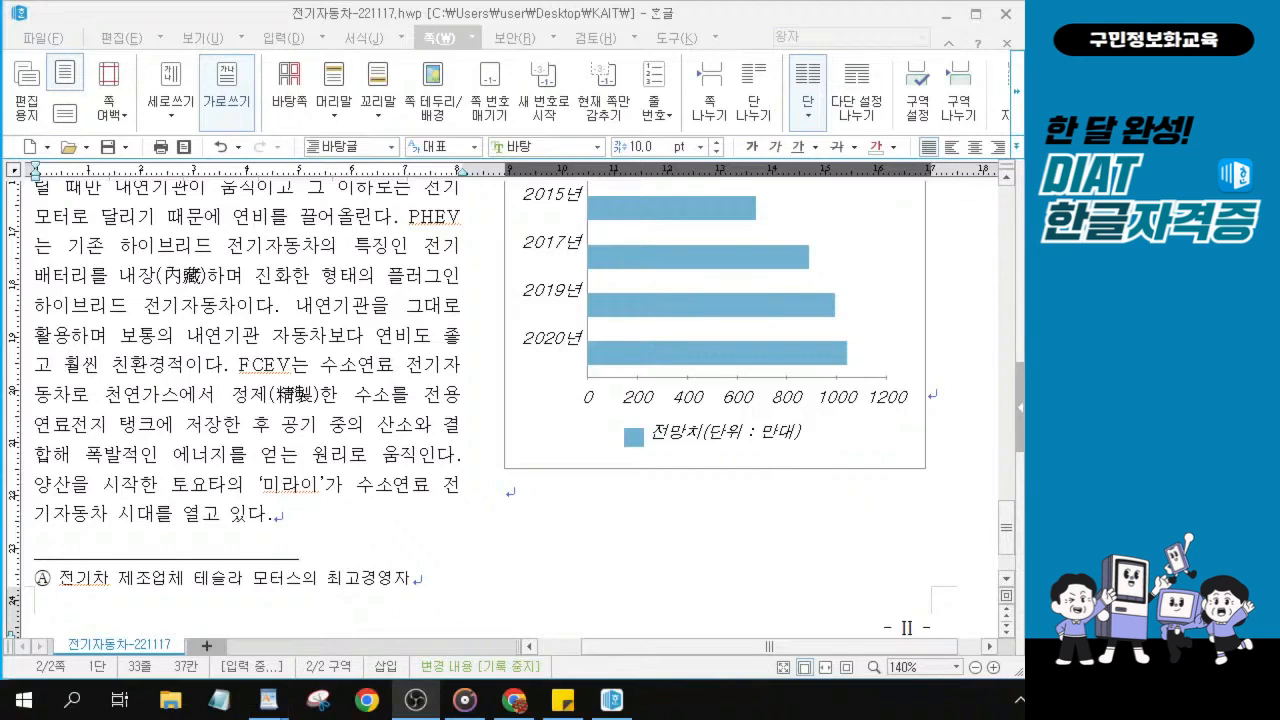
click(424, 85)
click(424, 88)
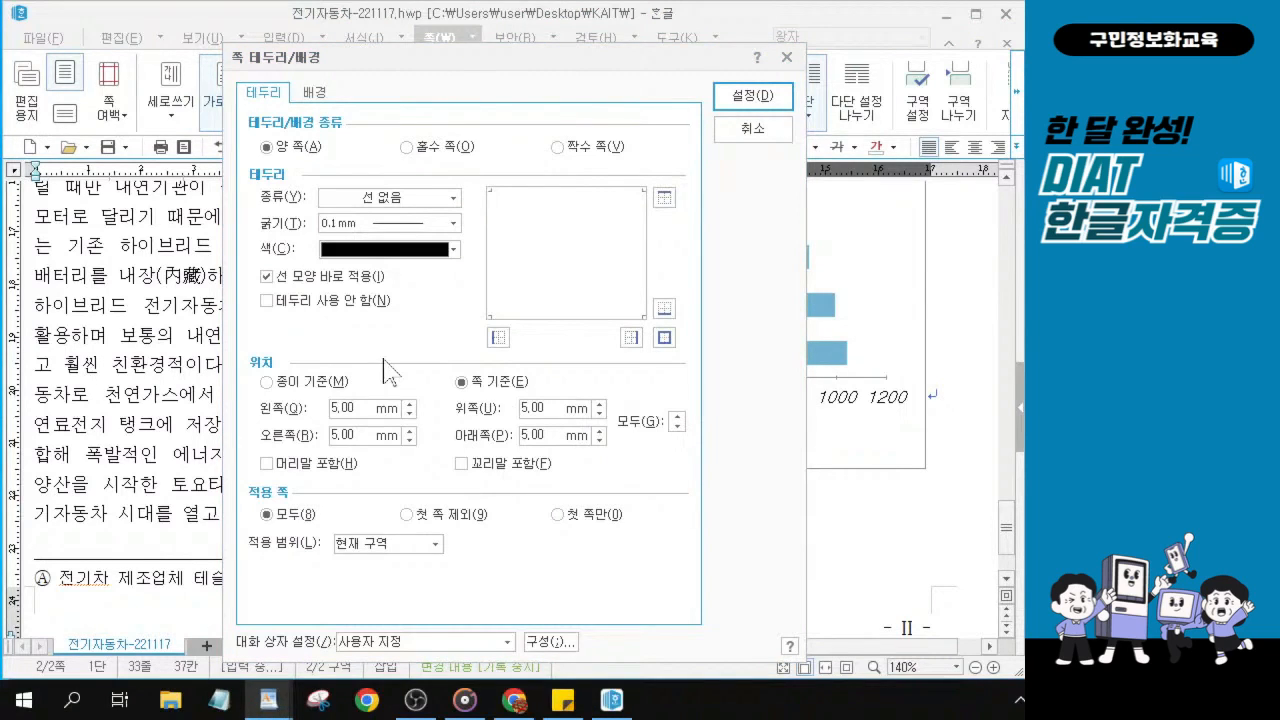
click(452, 198)
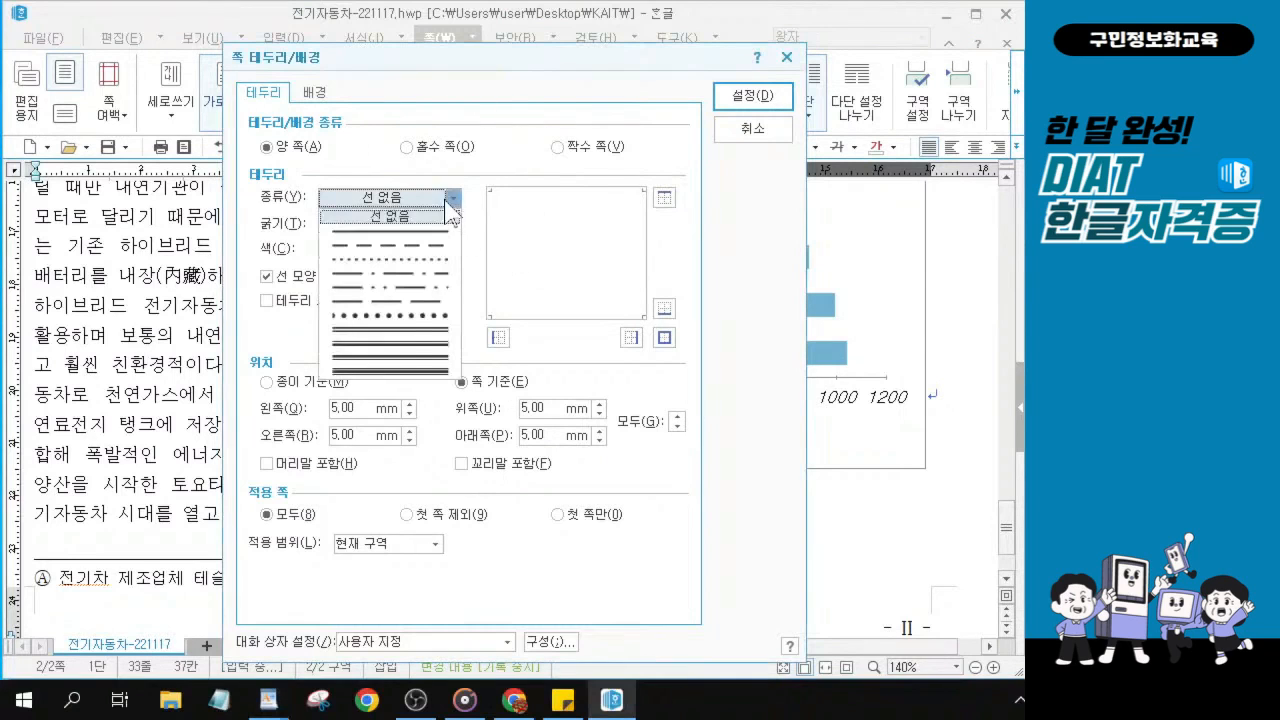
click(403, 336)
click(664, 337)
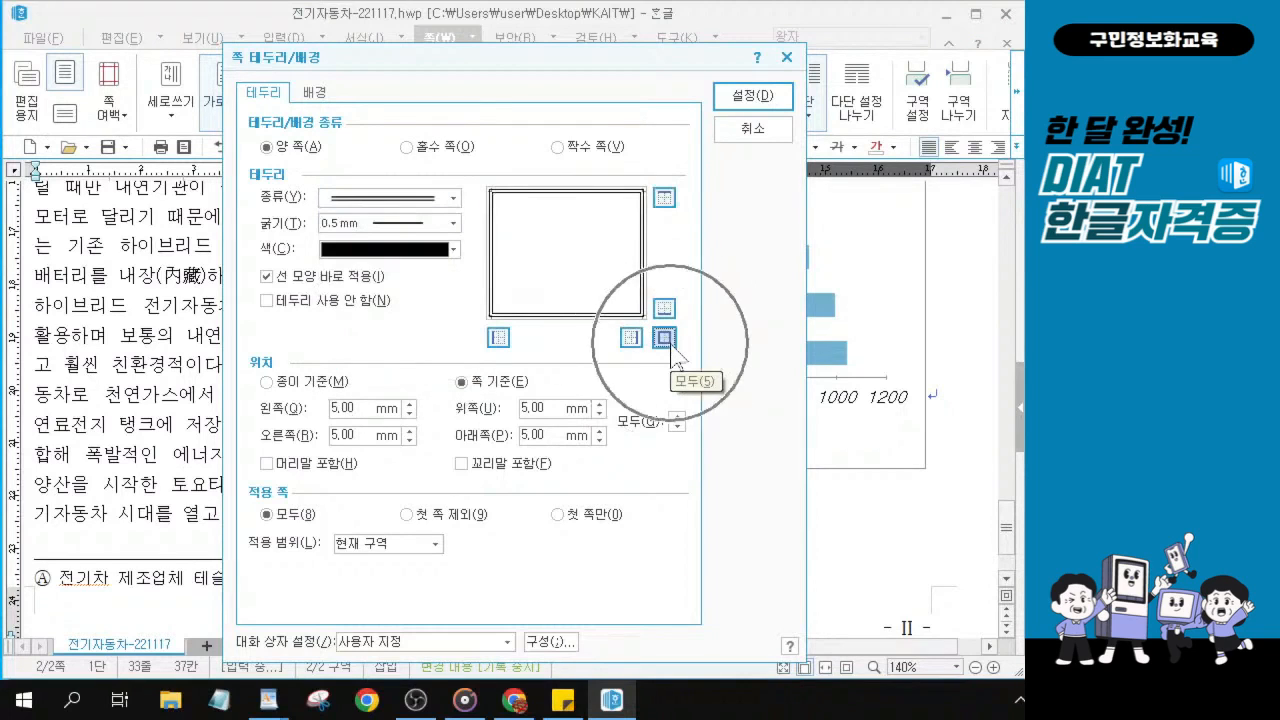
Include the header inside the page border and apply the border to the current section (현재 구역).
click(266, 464)
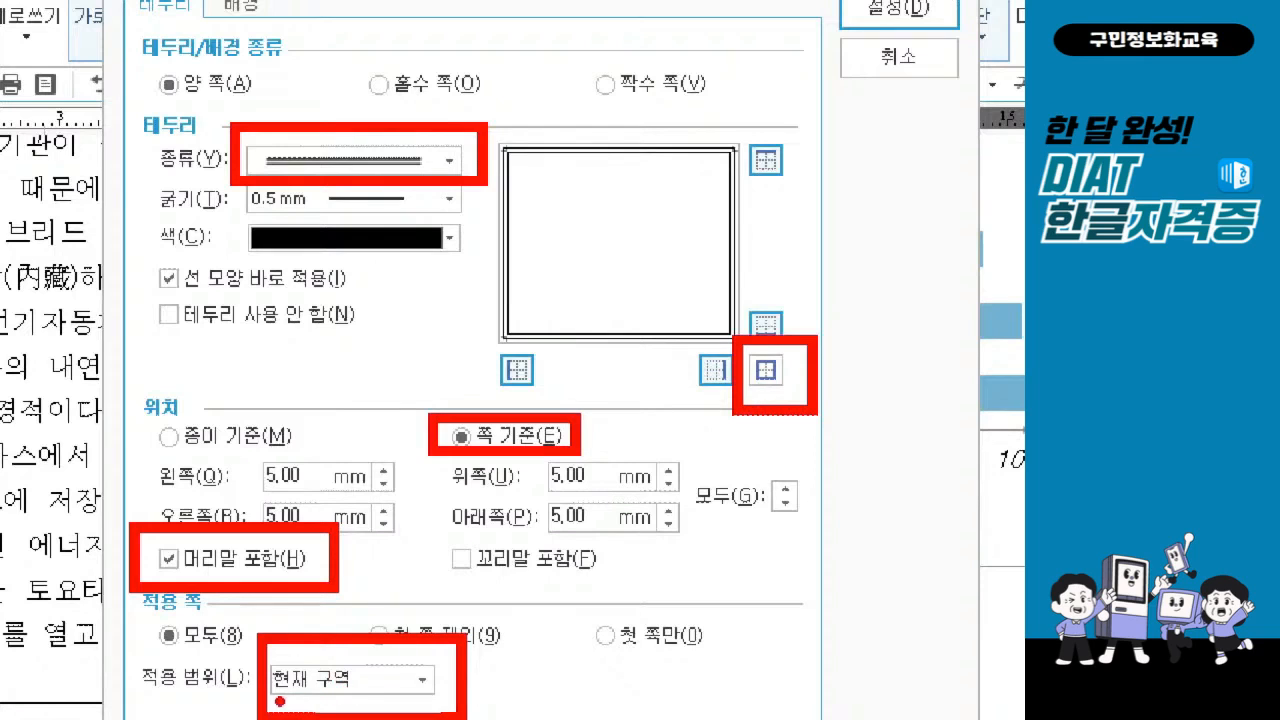
drag(270, 702, 318, 702)
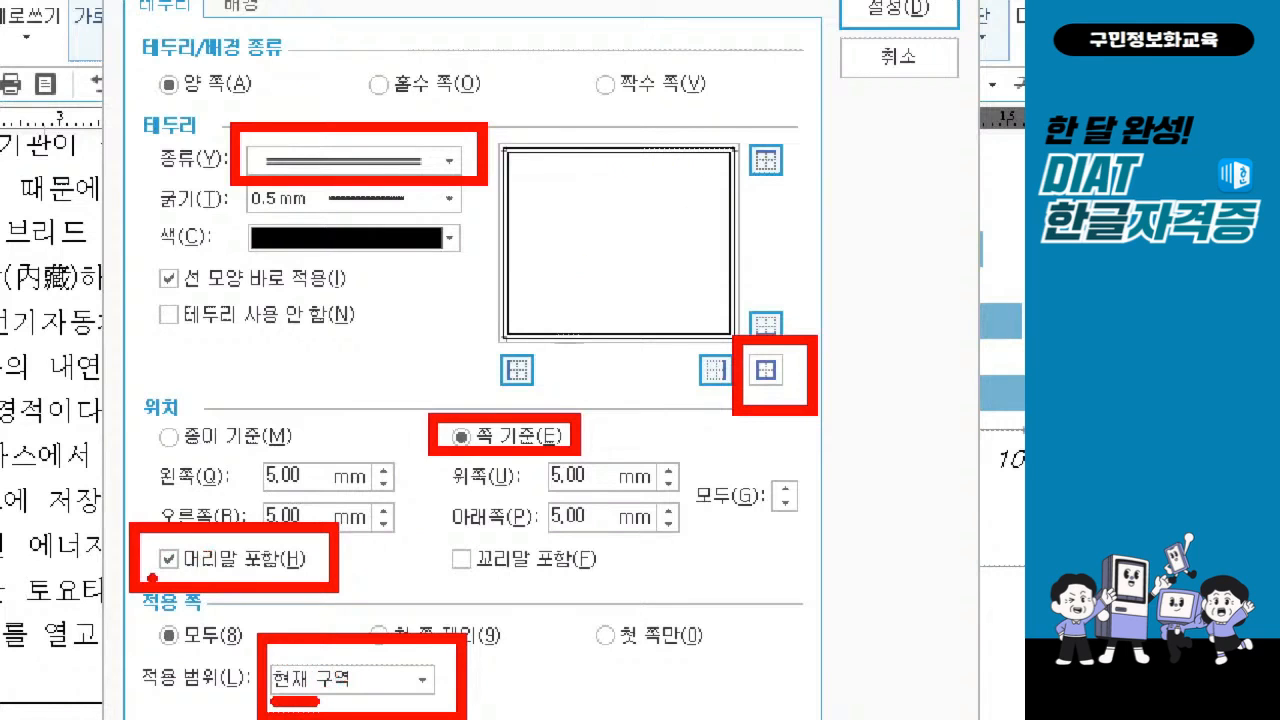
drag(150, 577, 174, 577)
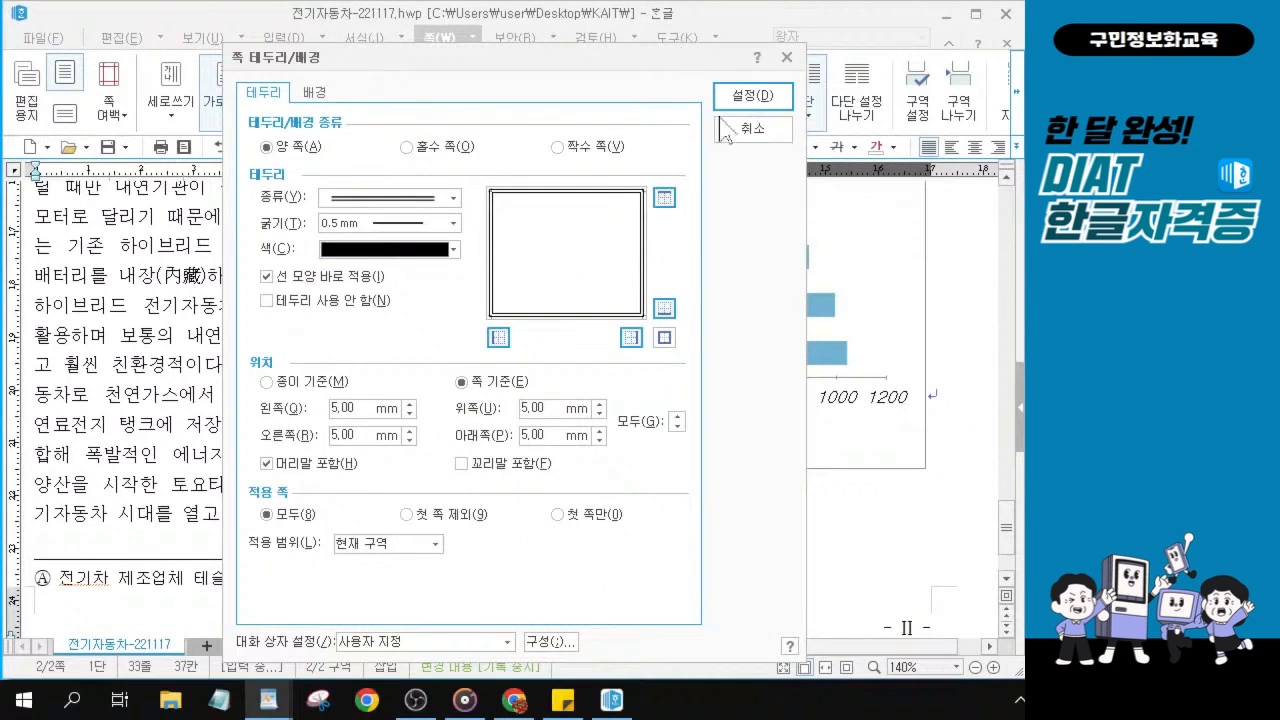
click(744, 100)
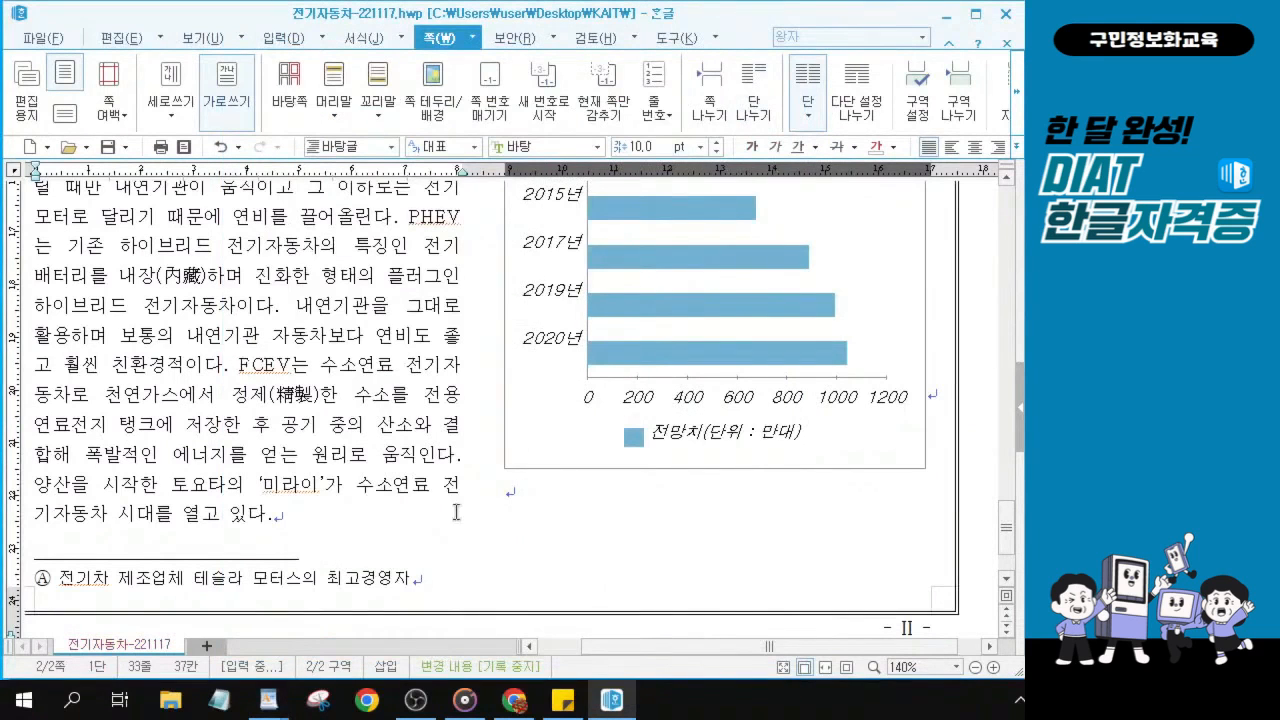
Examine the double-line border around the second page, then review the layout and page numbers across both pages.
ctrl+scroll(333, 360, down, 3)
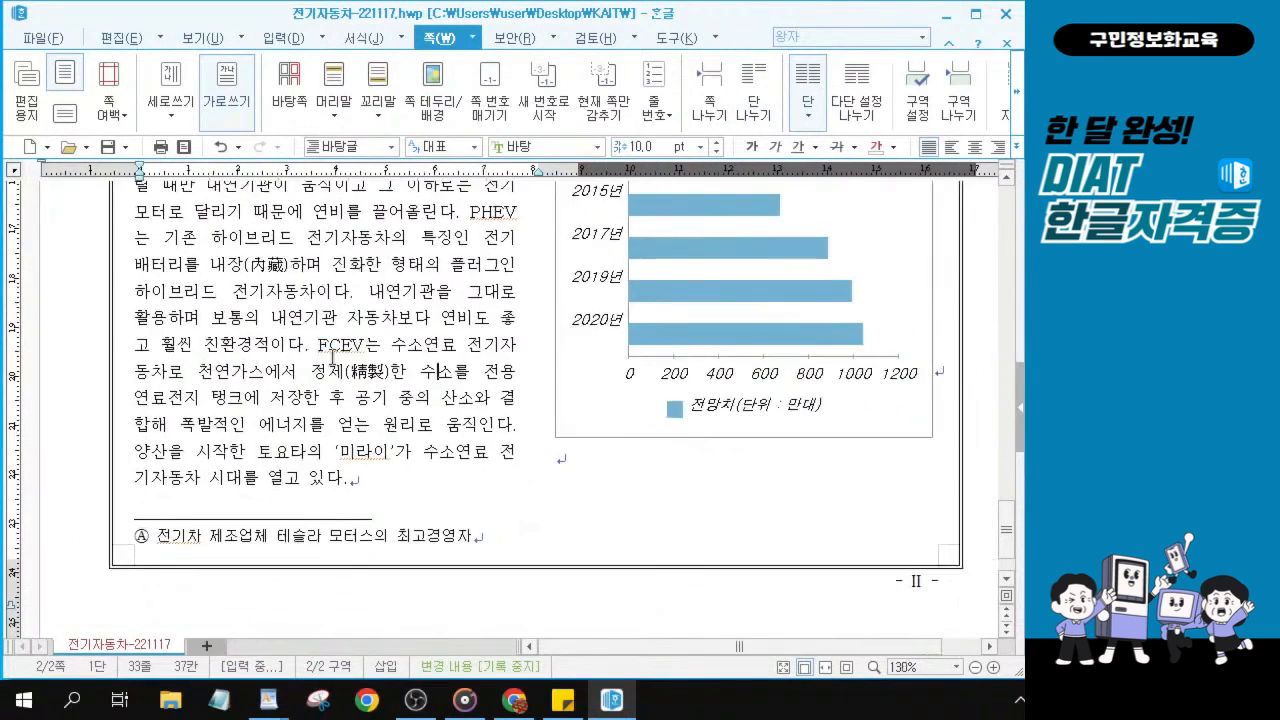
ctrl+scroll(333, 360, down, 2)
scroll(333, 358, up, 15)
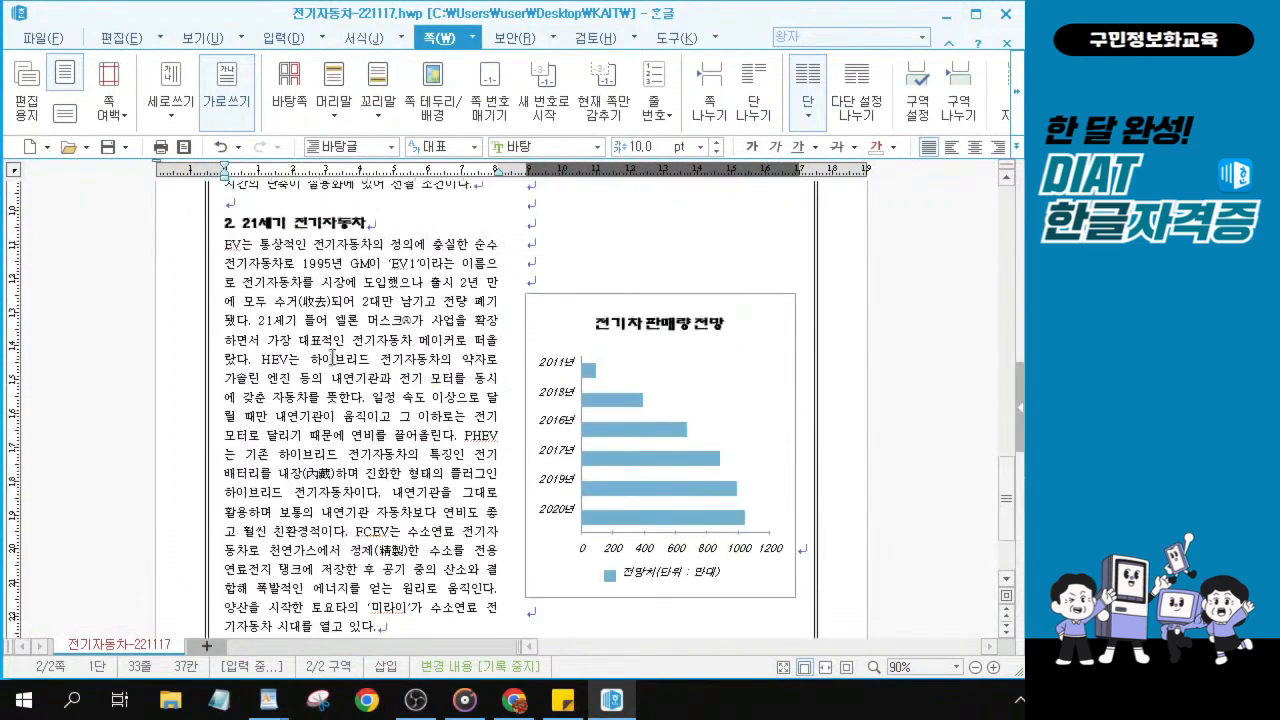
scroll(333, 357, up, 2)
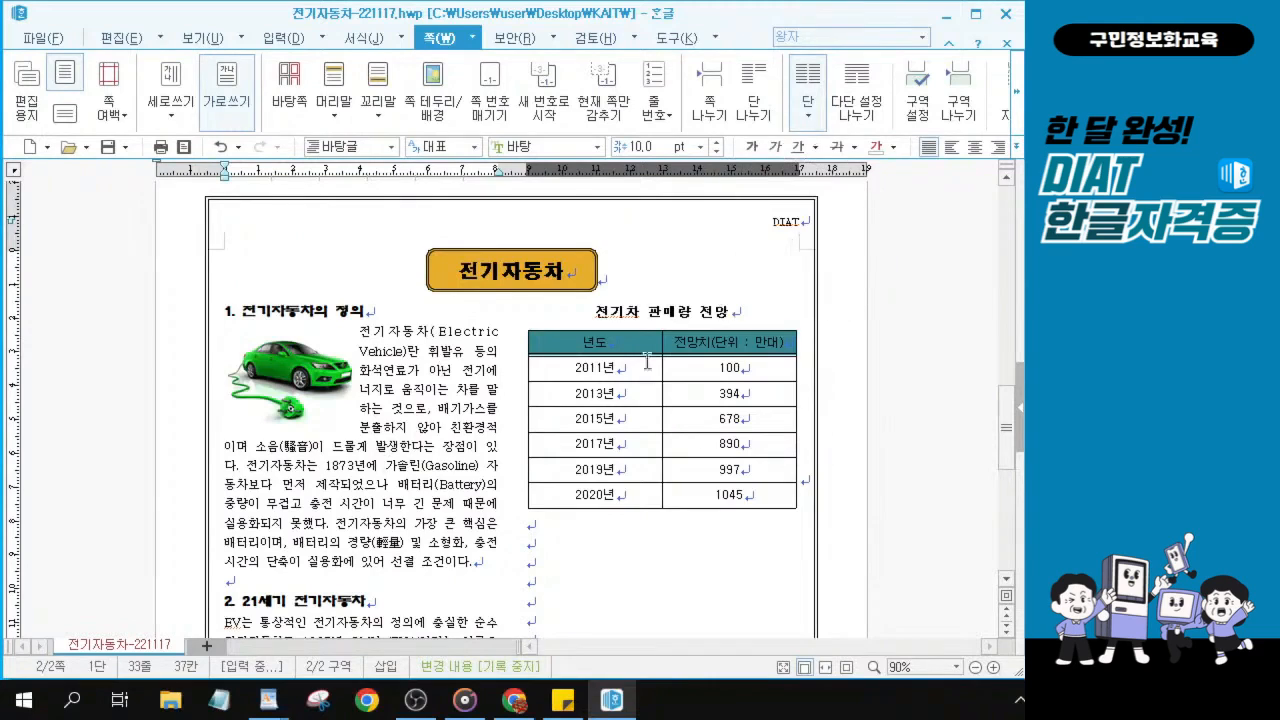
scroll(760, 457, down, 10)
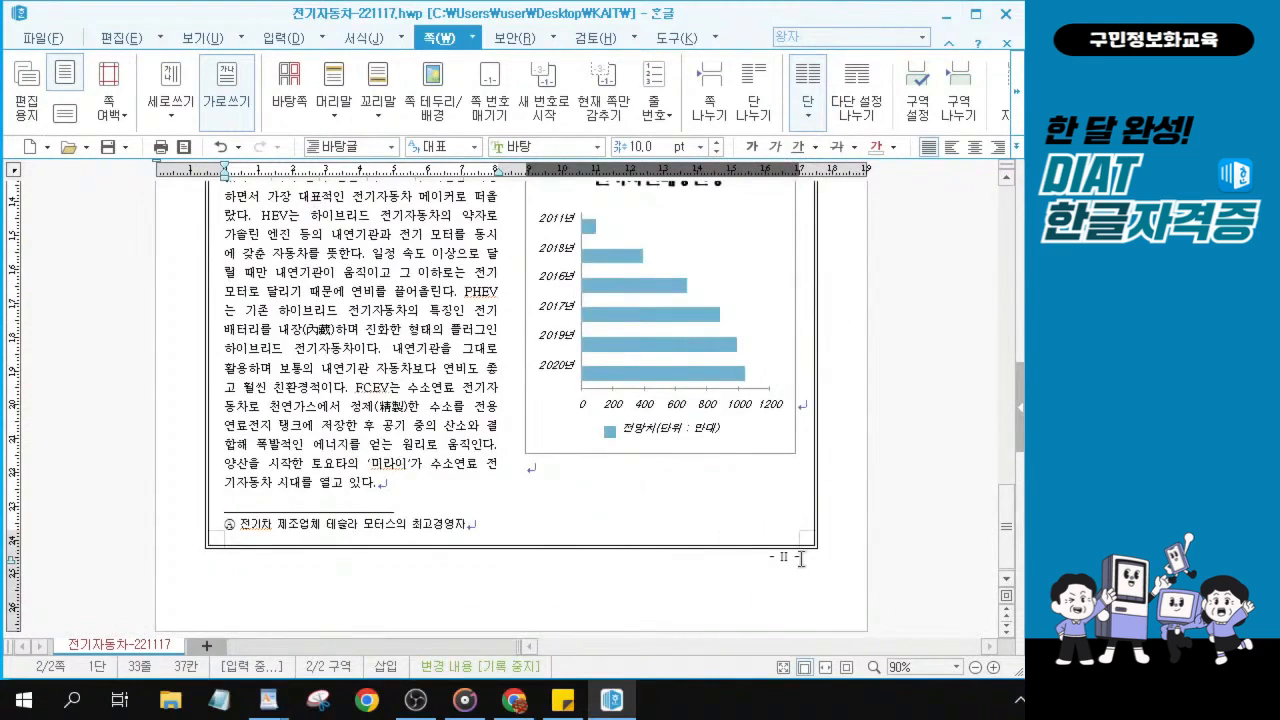
scroll(562, 438, up, 1)
scroll(562, 437, up, 10)
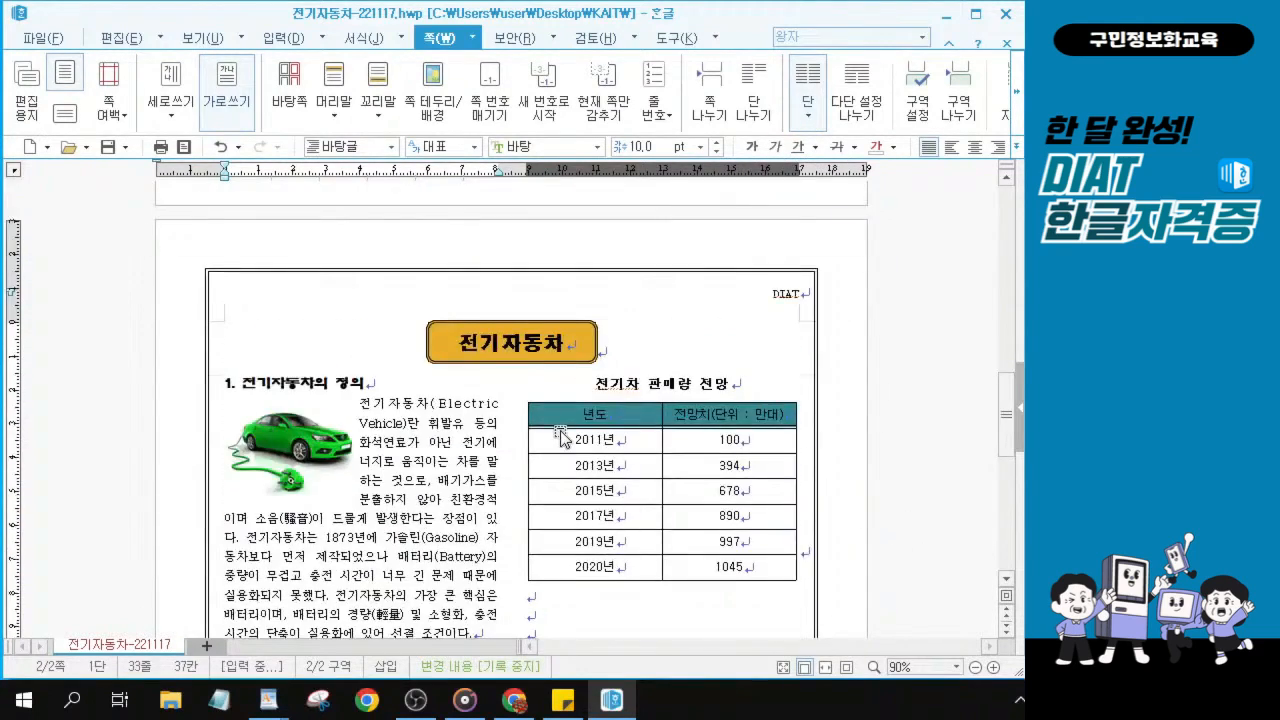
scroll(560, 437, down, 9)
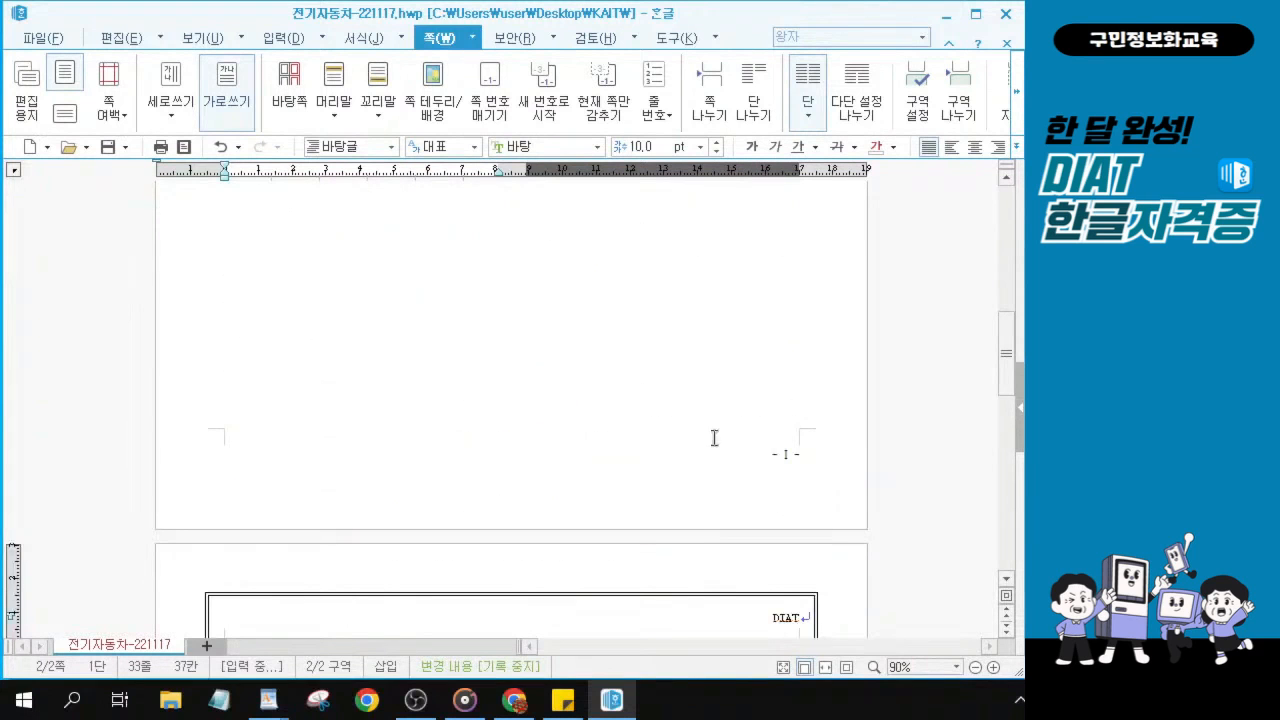
scroll(418, 378, up, 3)
scroll(418, 378, up, 10)
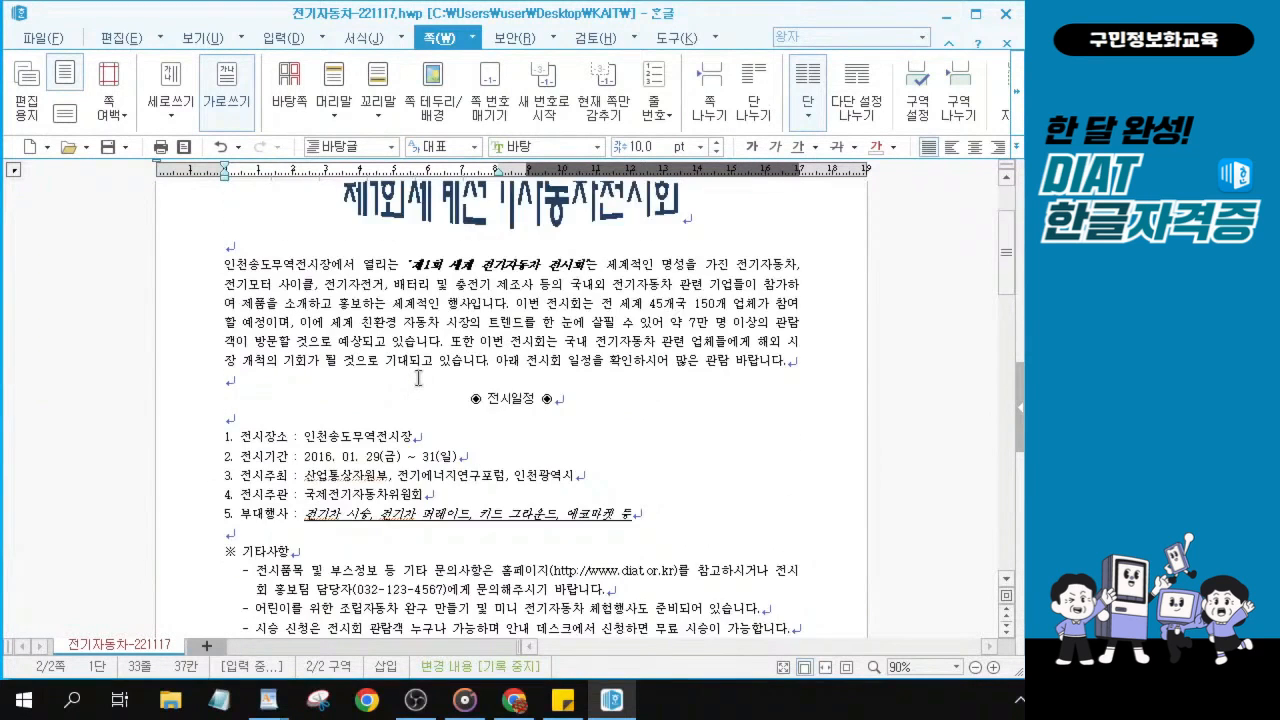
scroll(605, 449, down, 3)
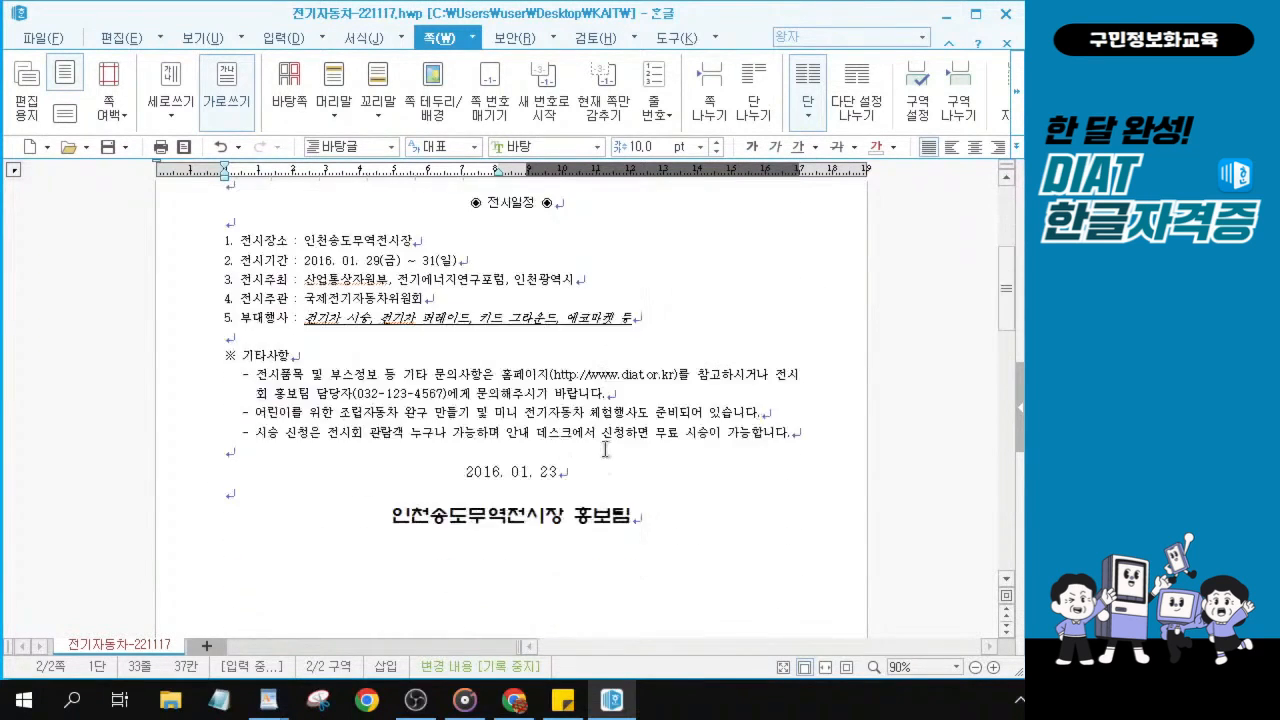
scroll(605, 449, up, 2)
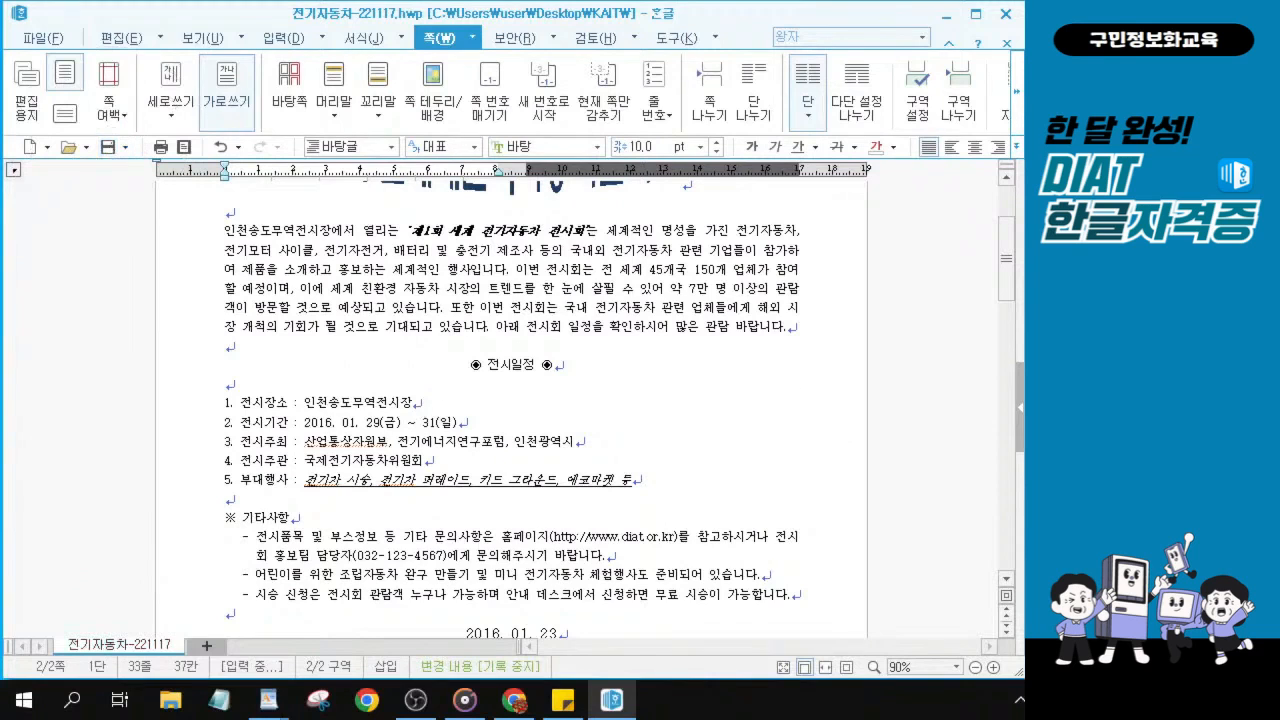
key(alt+Tab)
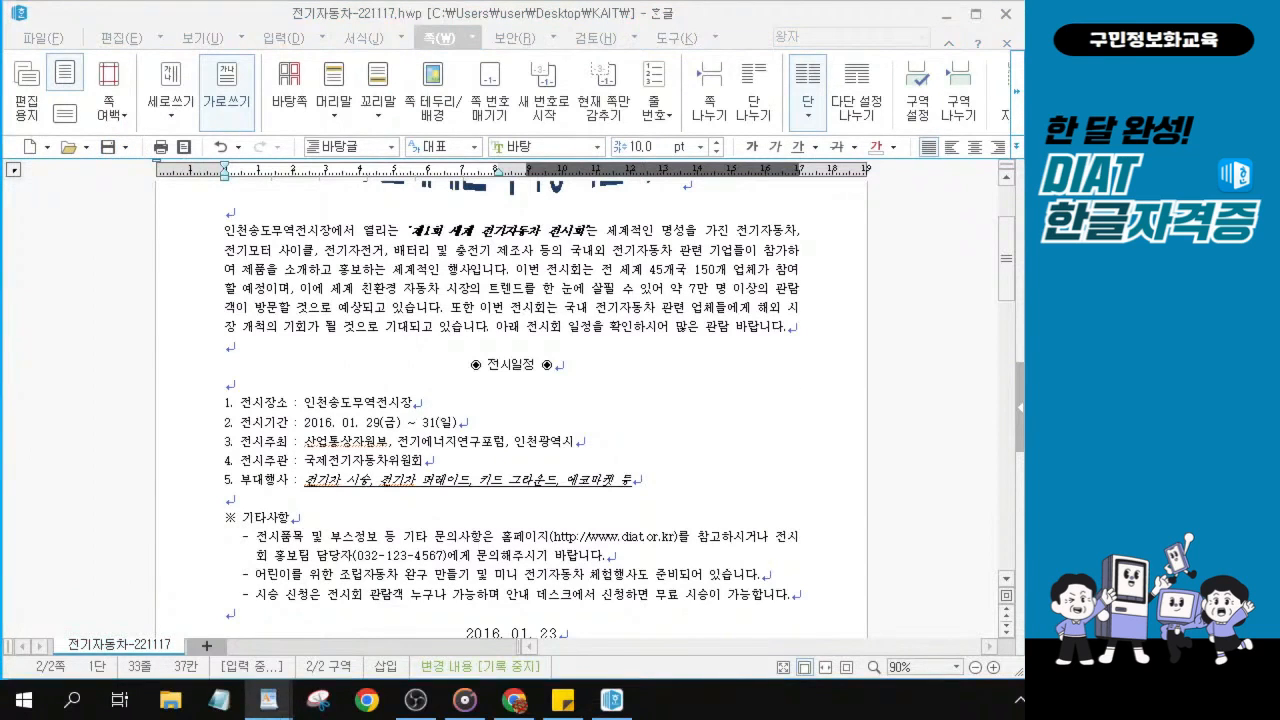